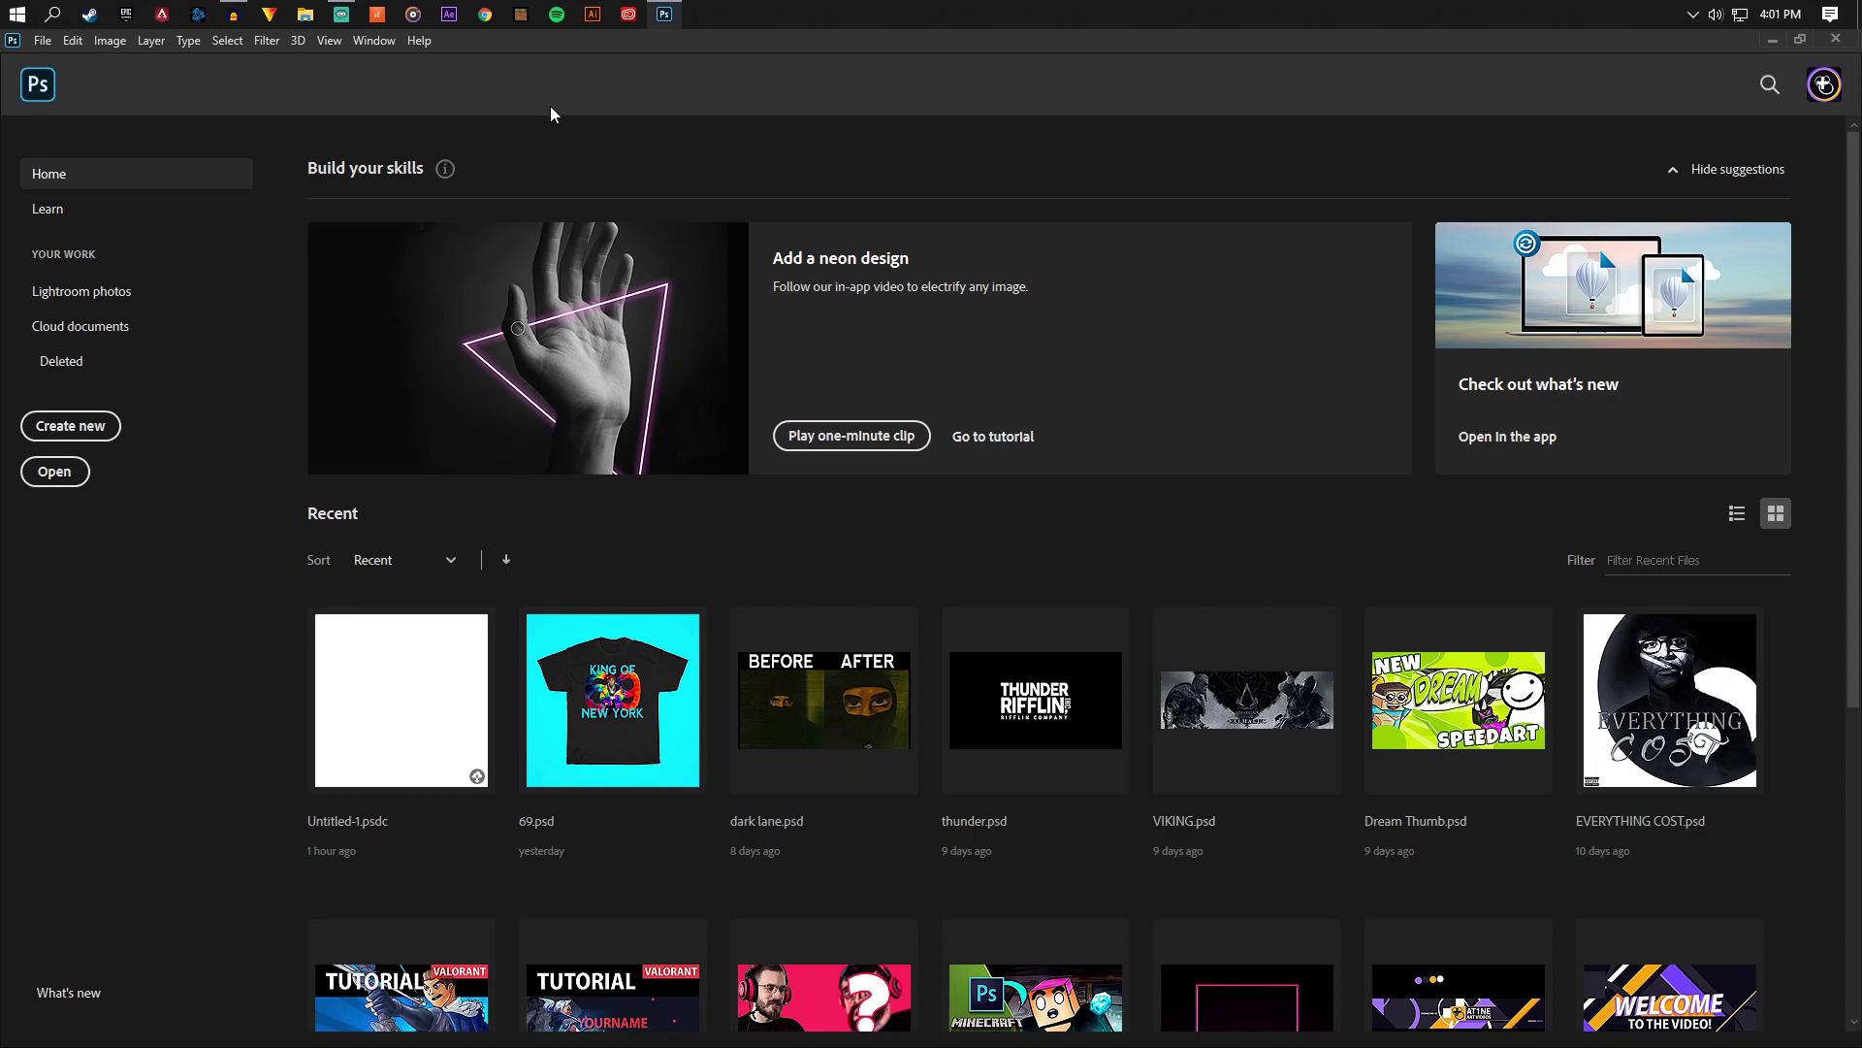
Create a new Letter-size print document at 300 ppi
click(70, 426)
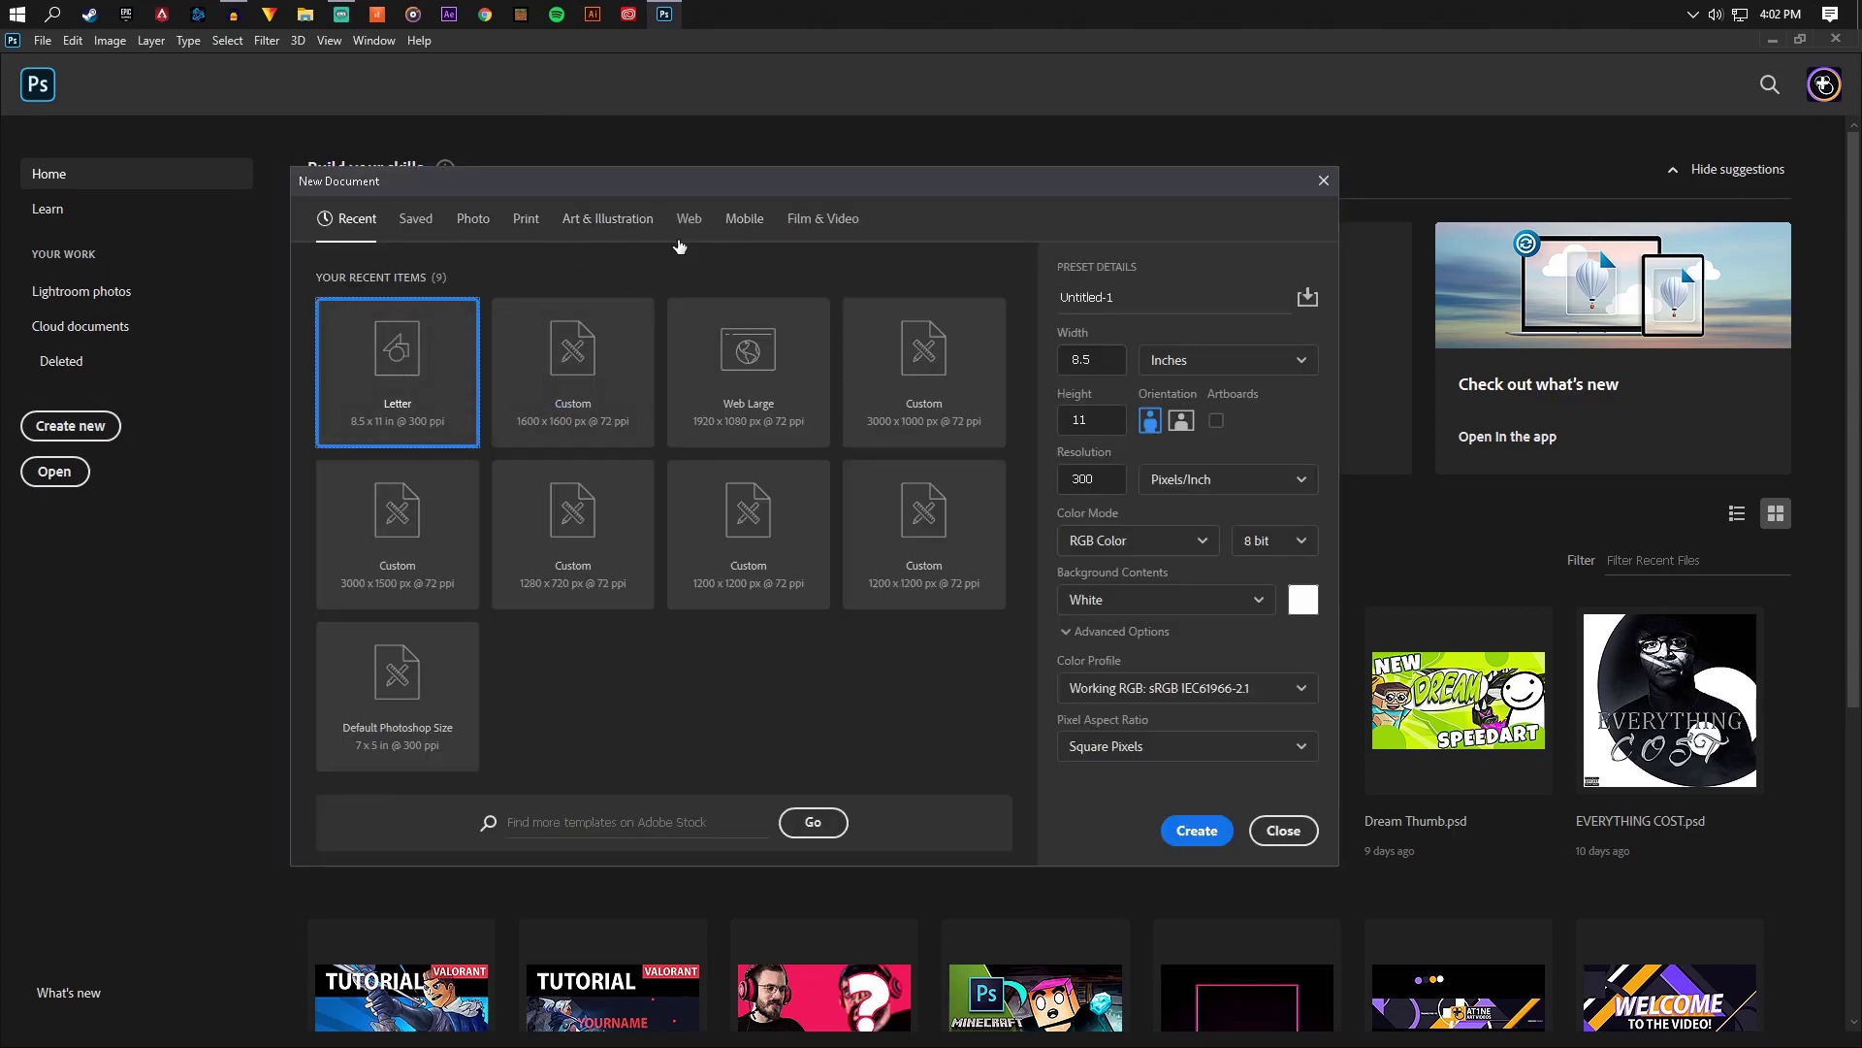
click(610, 219)
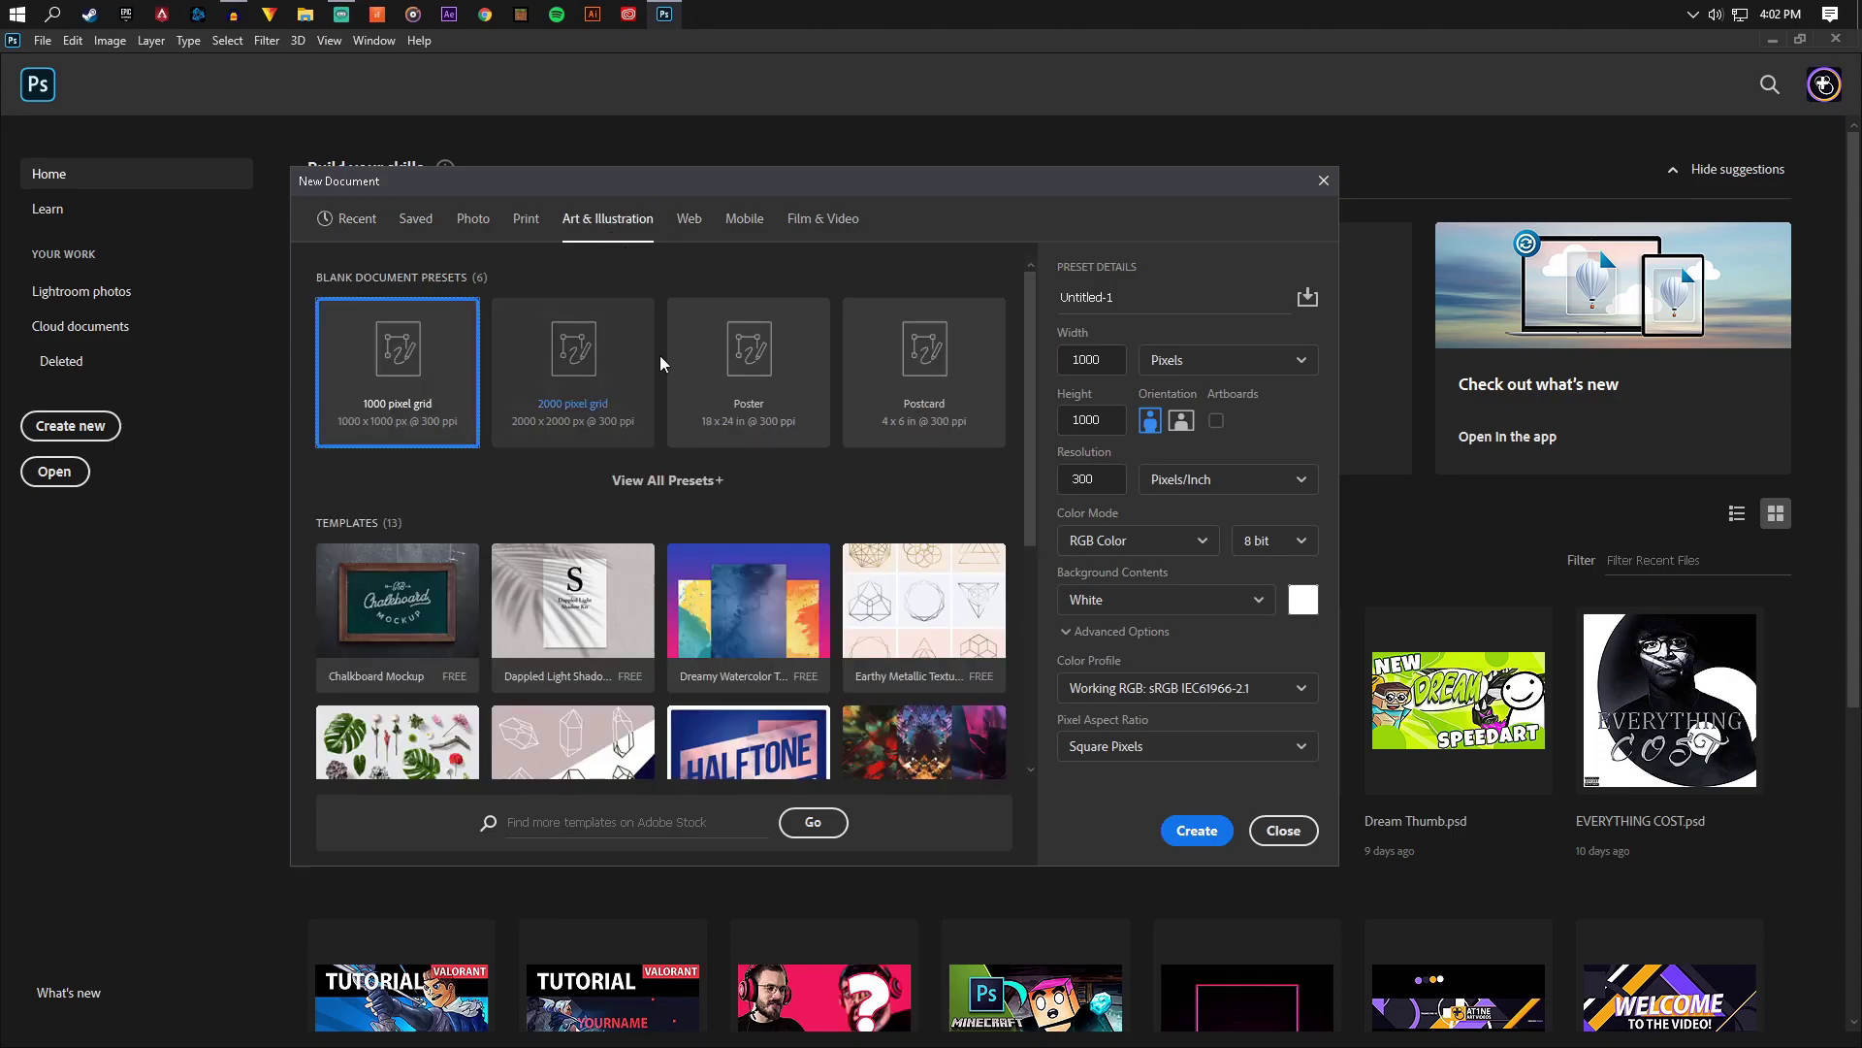
click(676, 481)
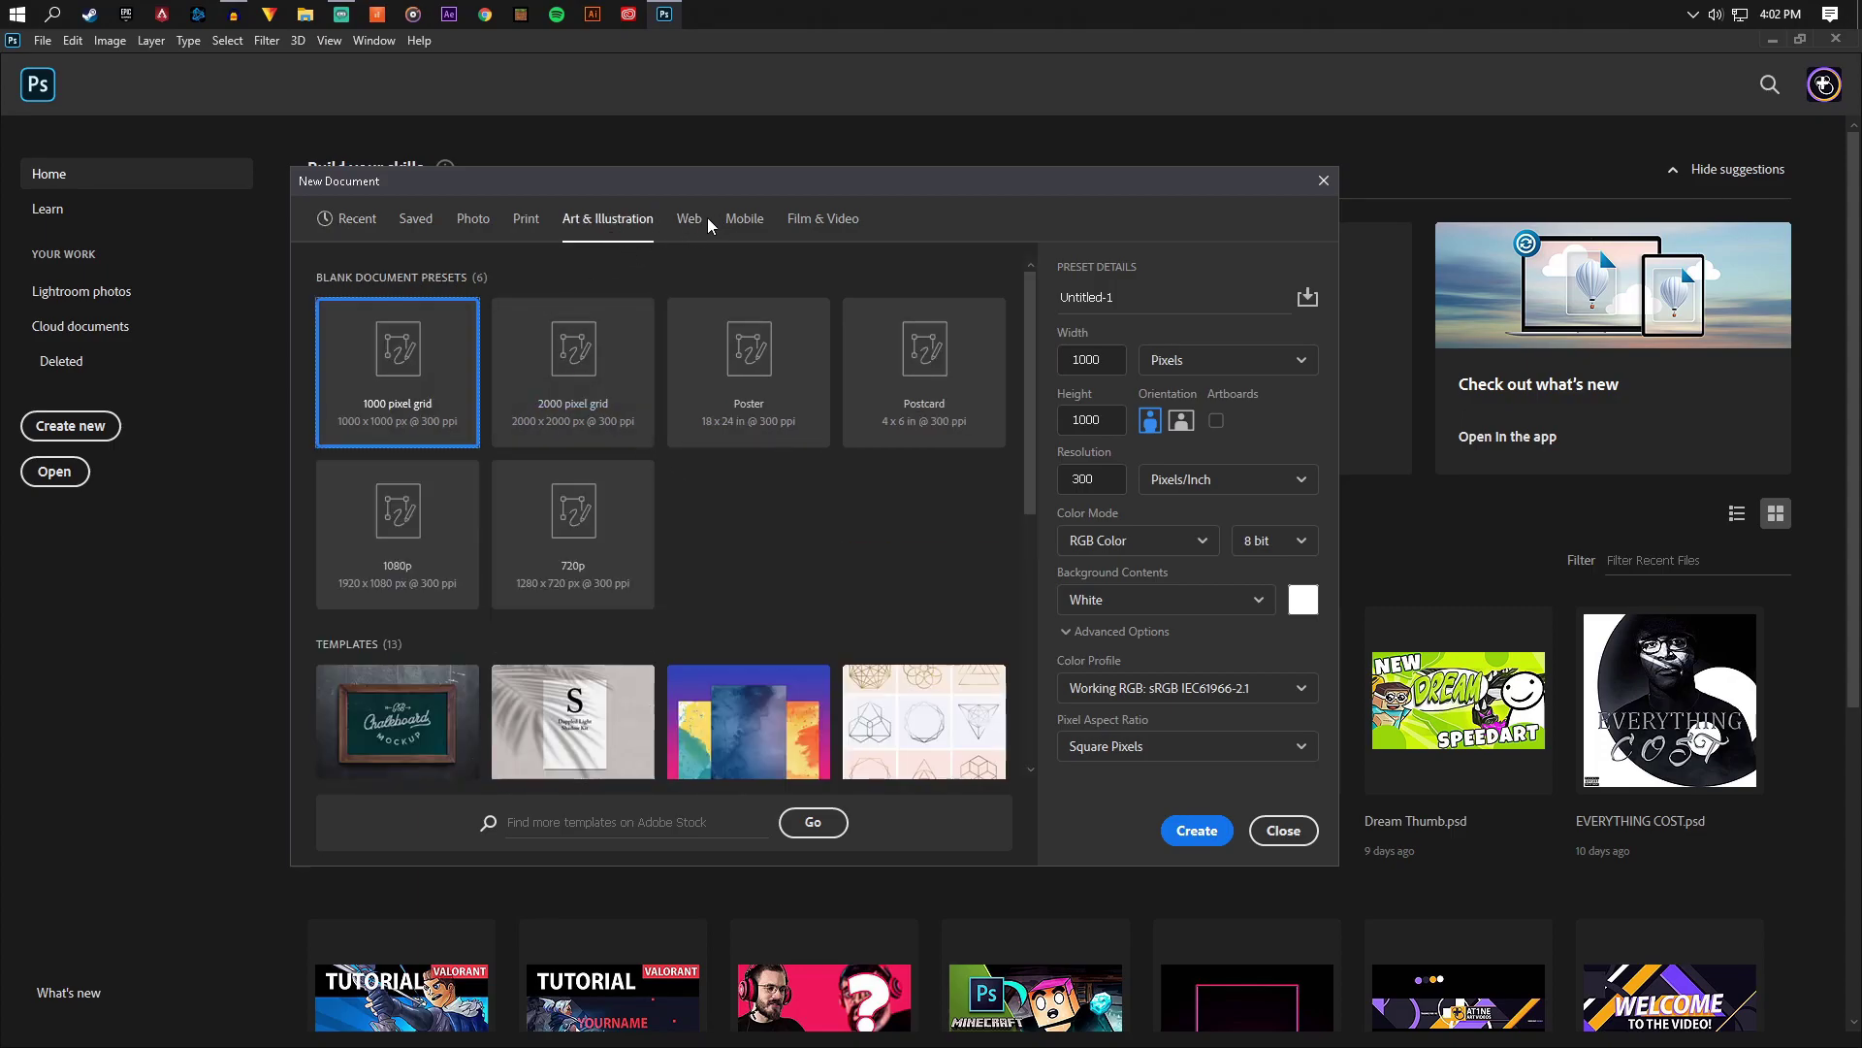
click(747, 219)
click(691, 222)
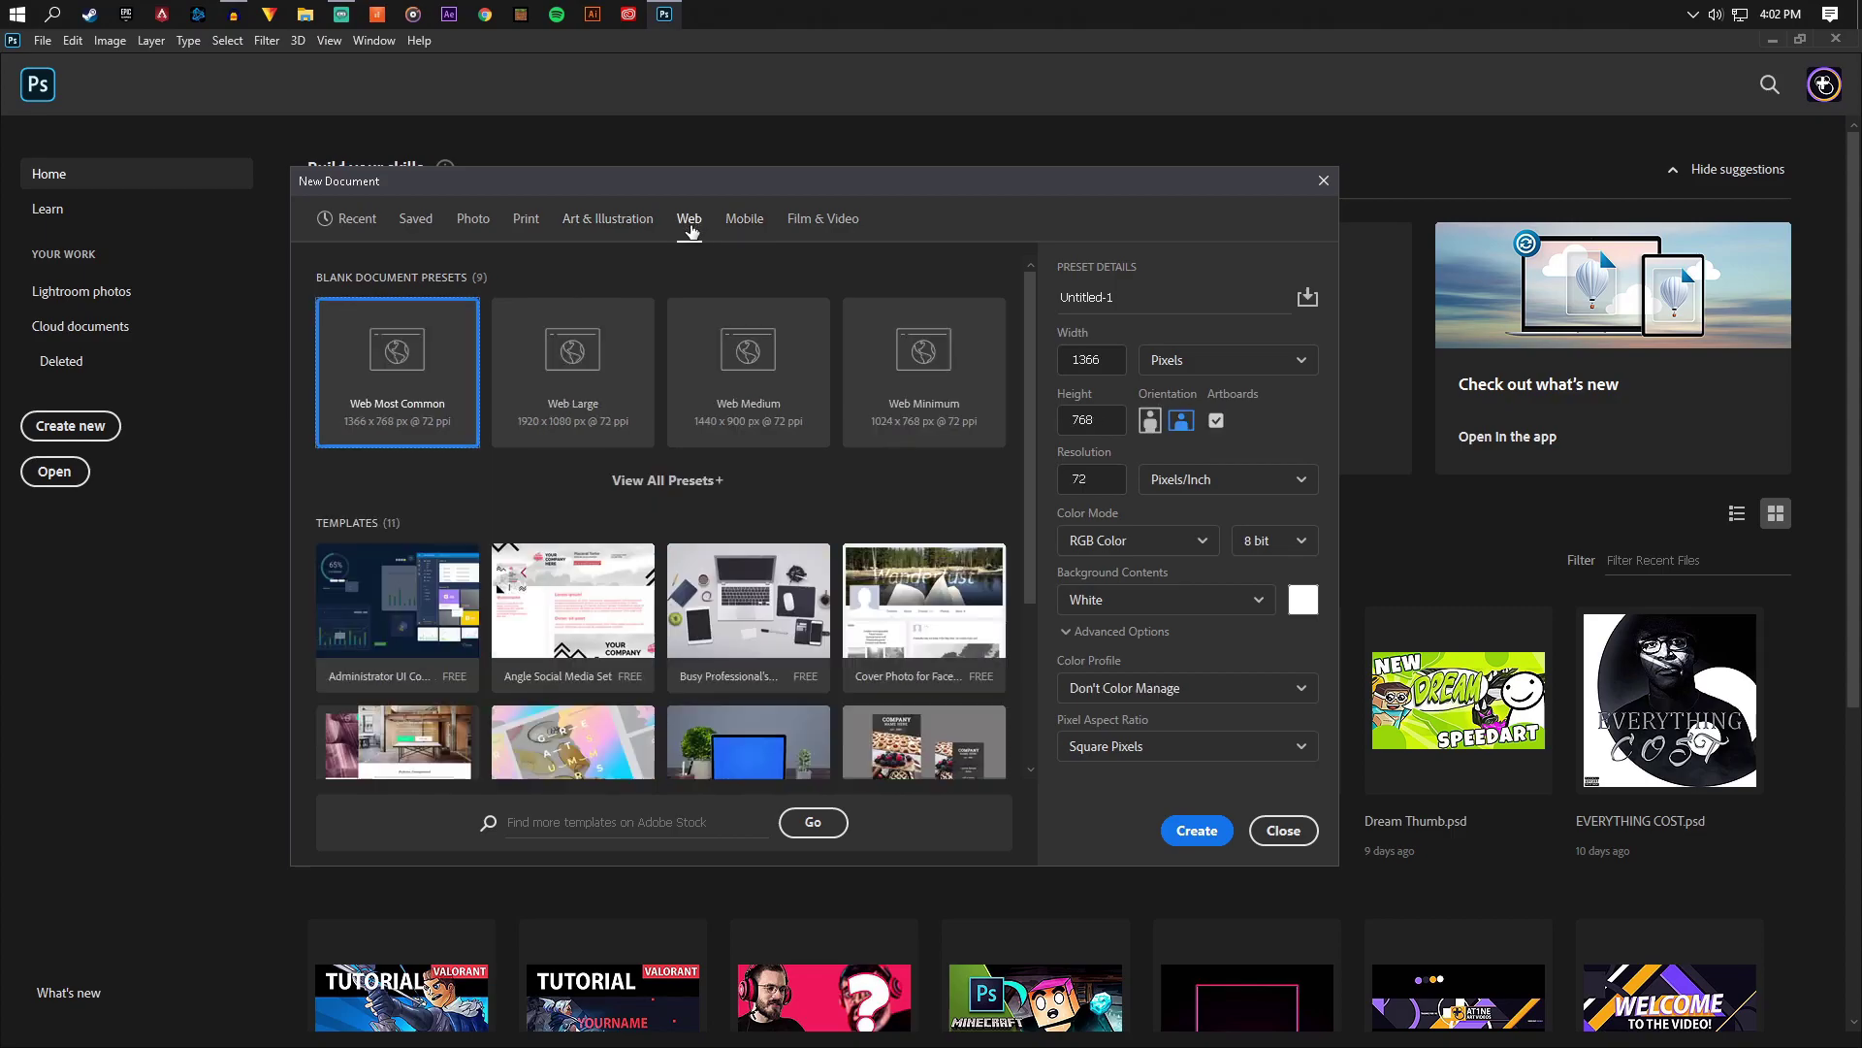
click(528, 222)
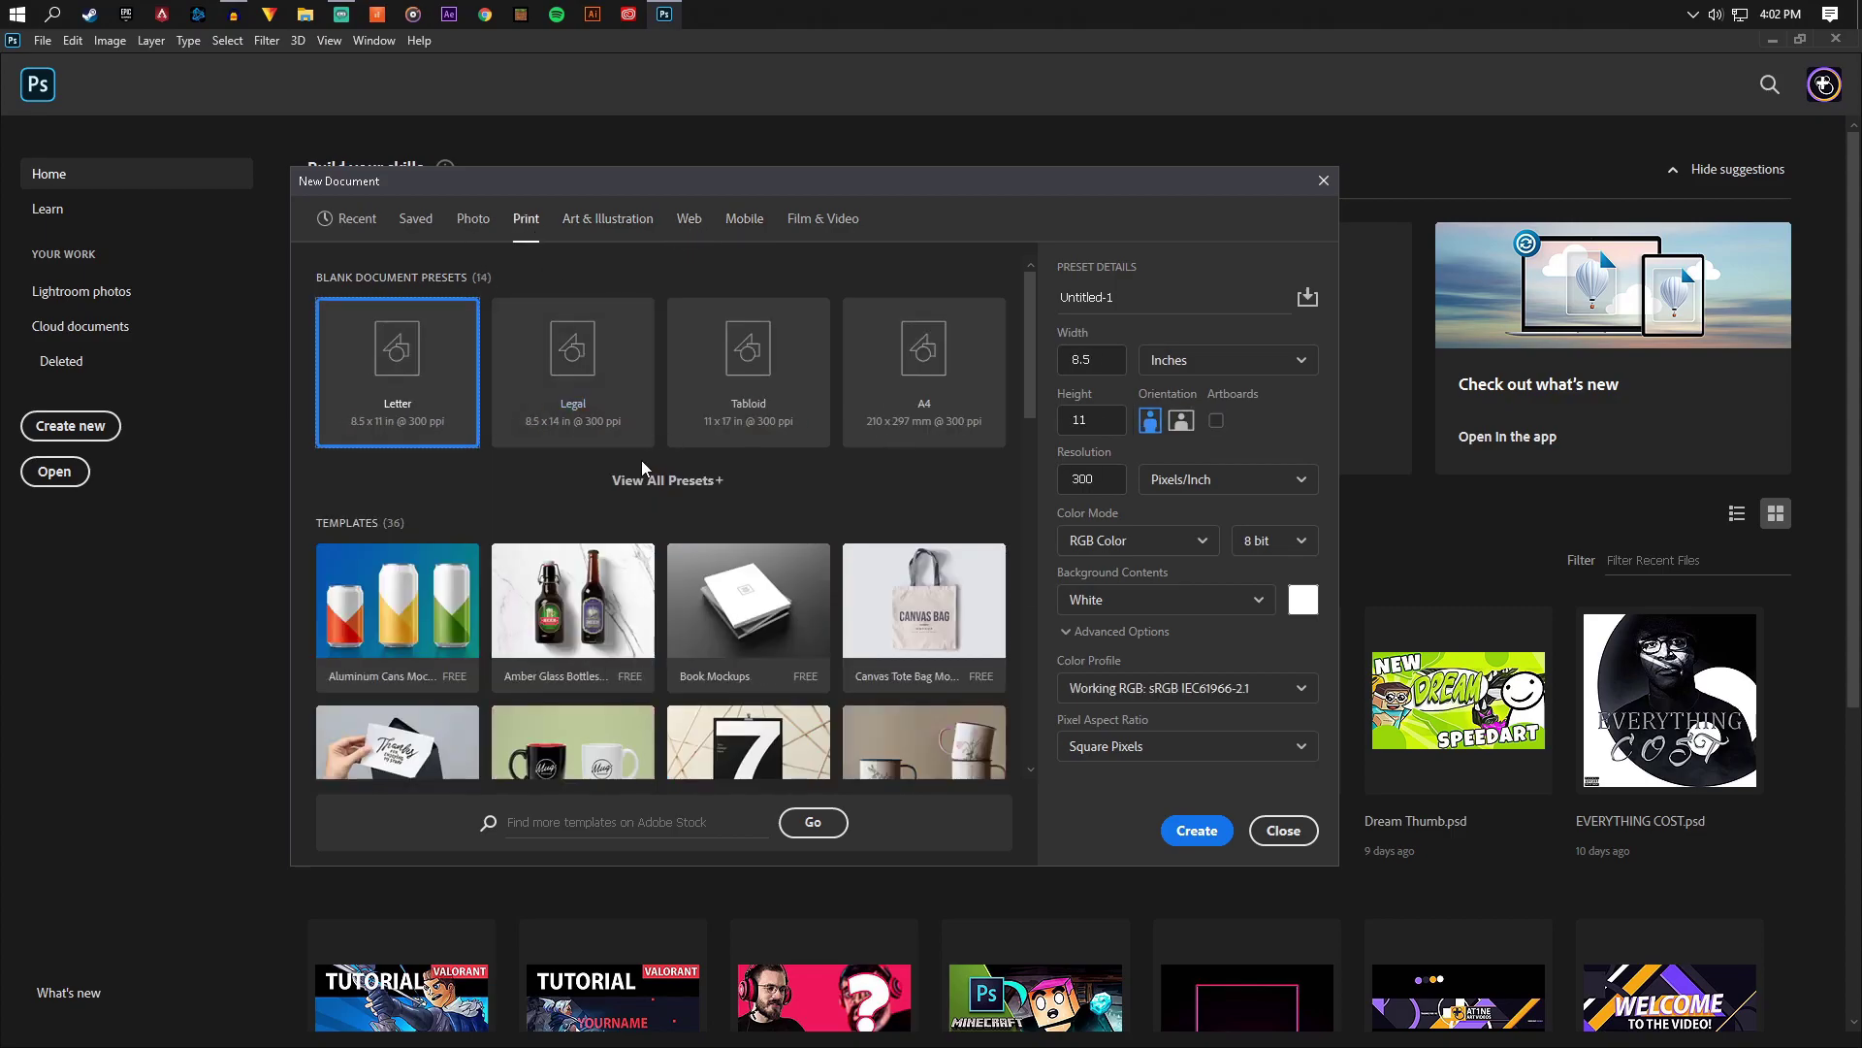
click(1203, 832)
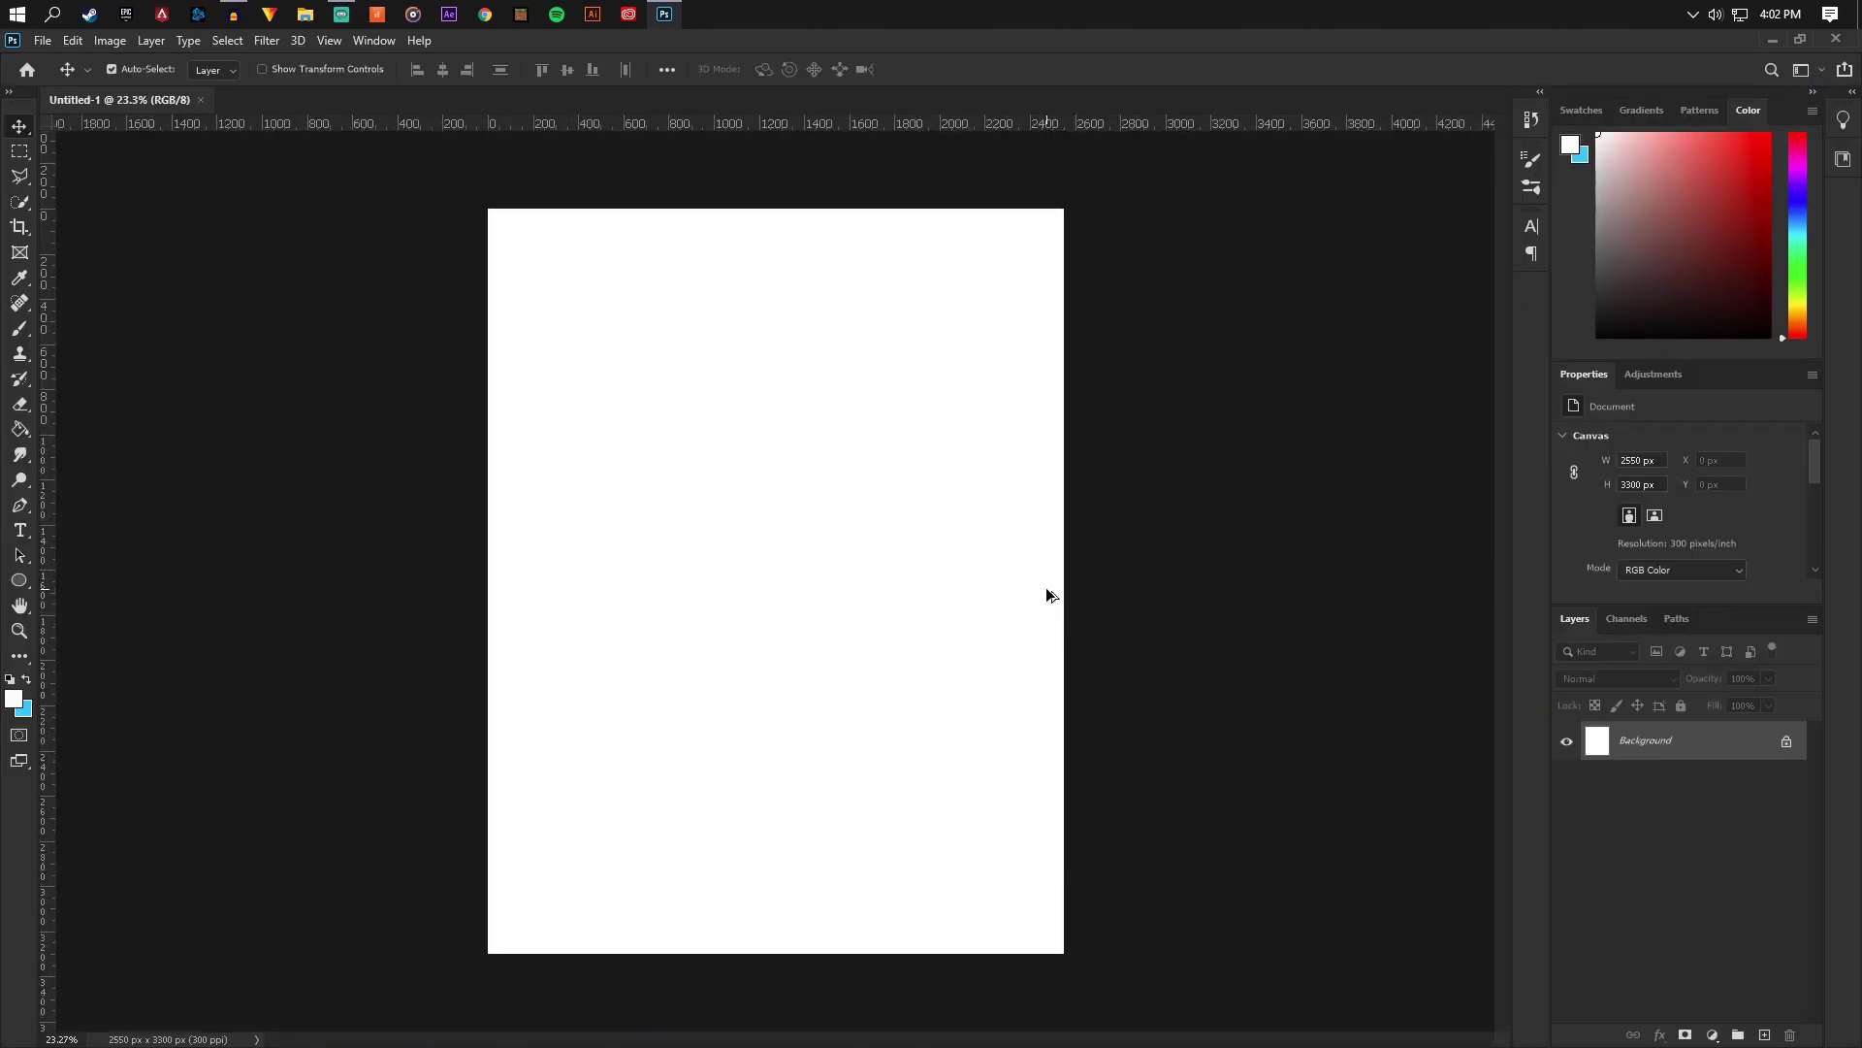
Unlock the Background layer and add a new empty layer above it
scroll(1032, 611, up, 2)
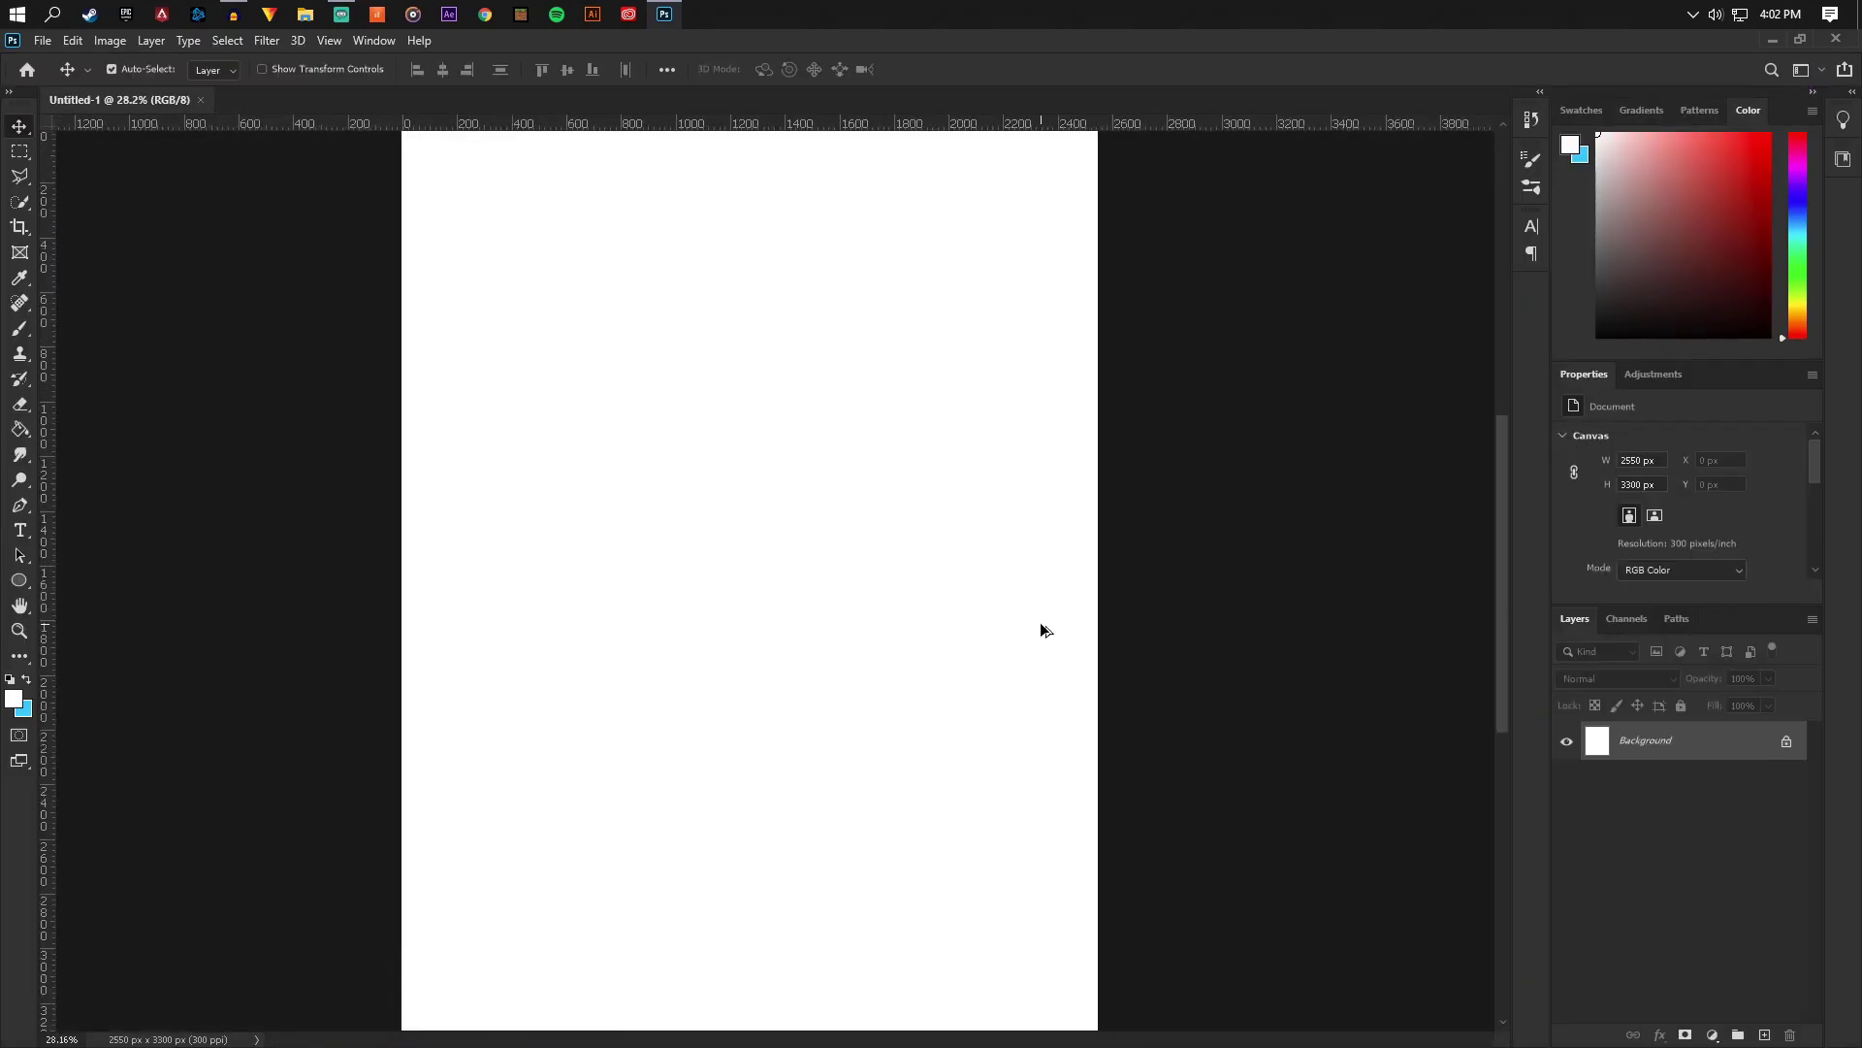
scroll(1057, 623, down, 3)
scroll(1157, 615, up, 2)
click(1788, 743)
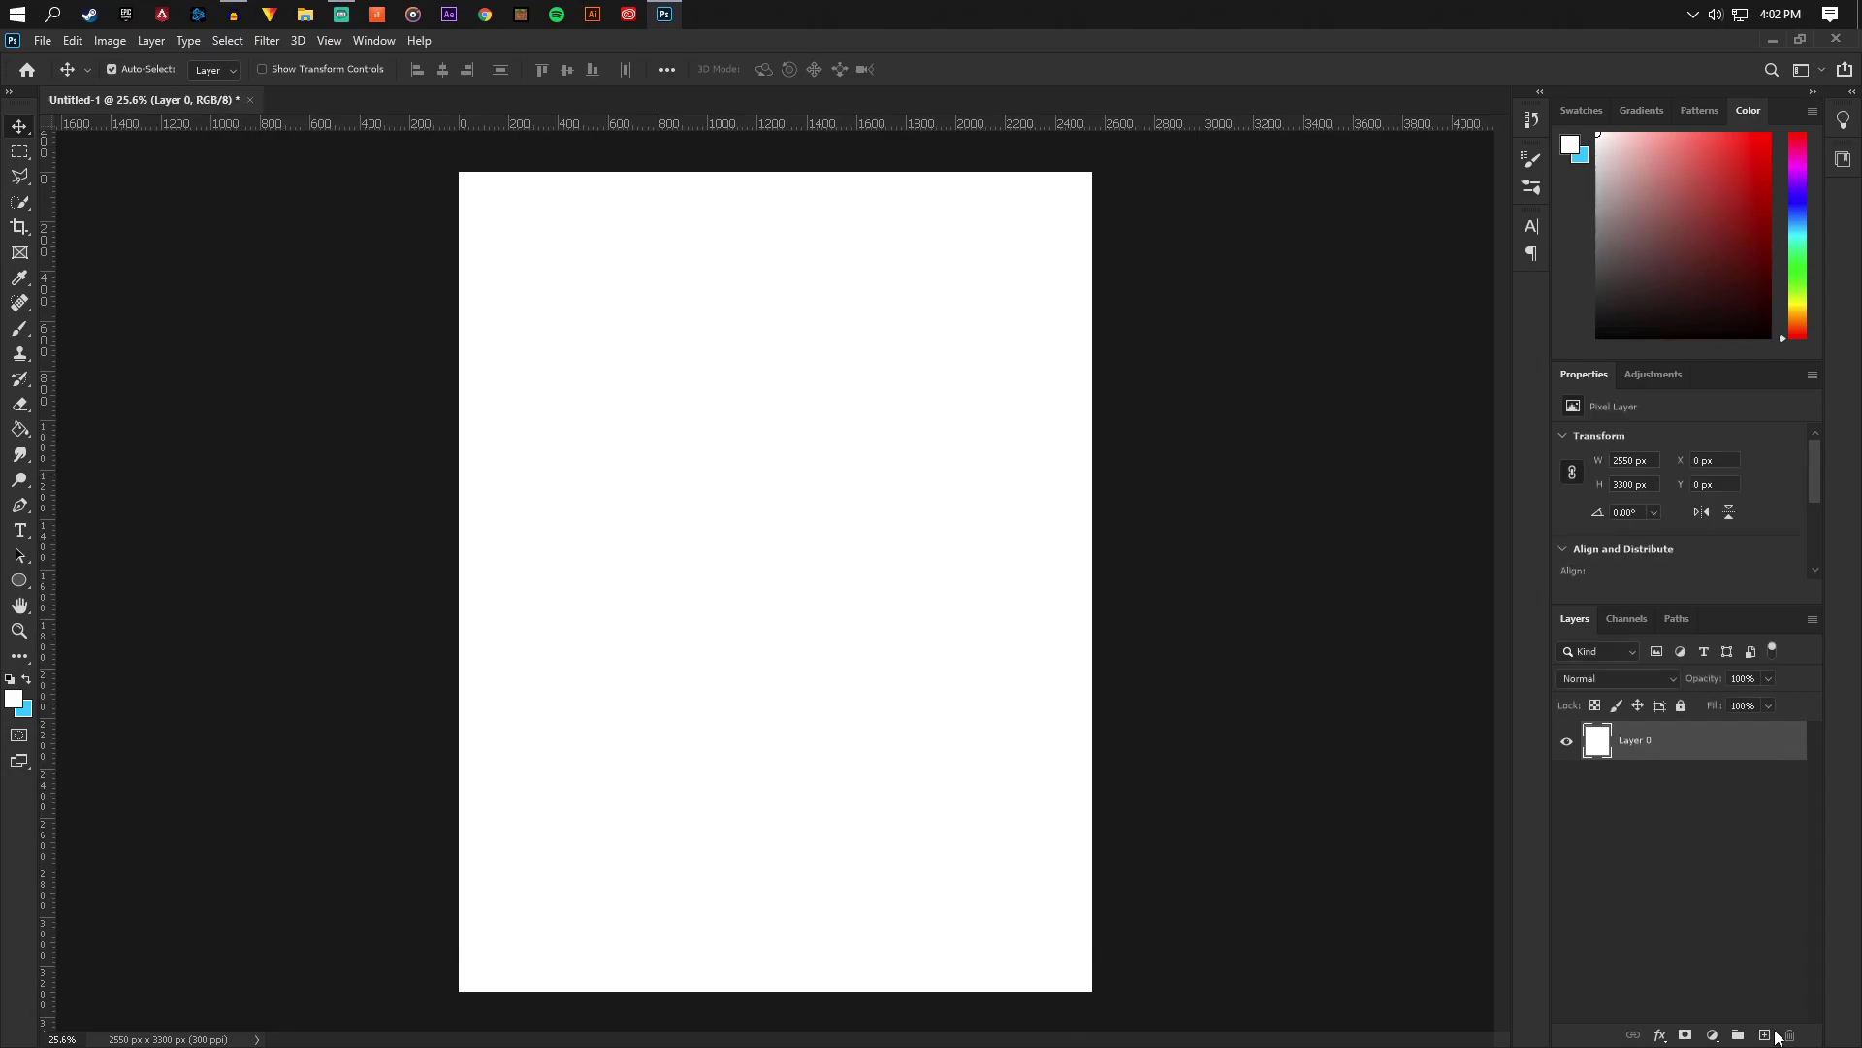
click(1764, 1036)
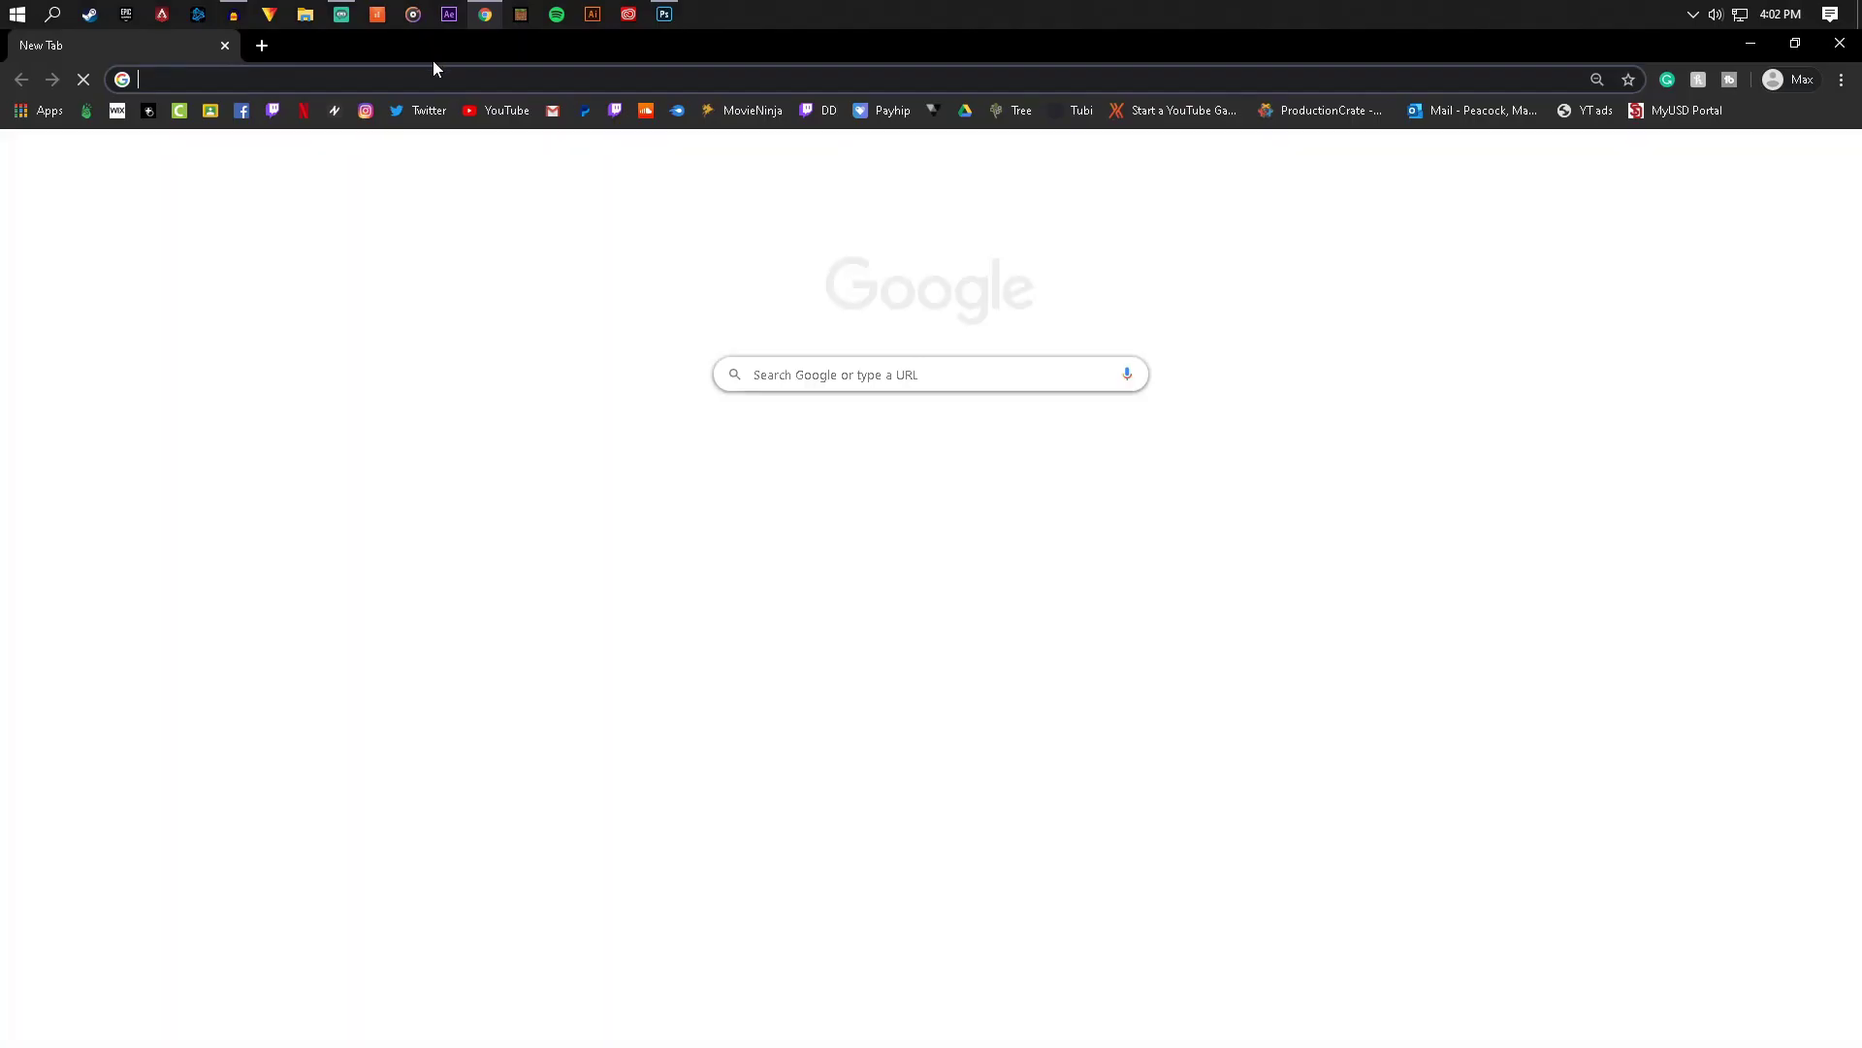
Search Google Images for 'valorant png images'
text(valora)
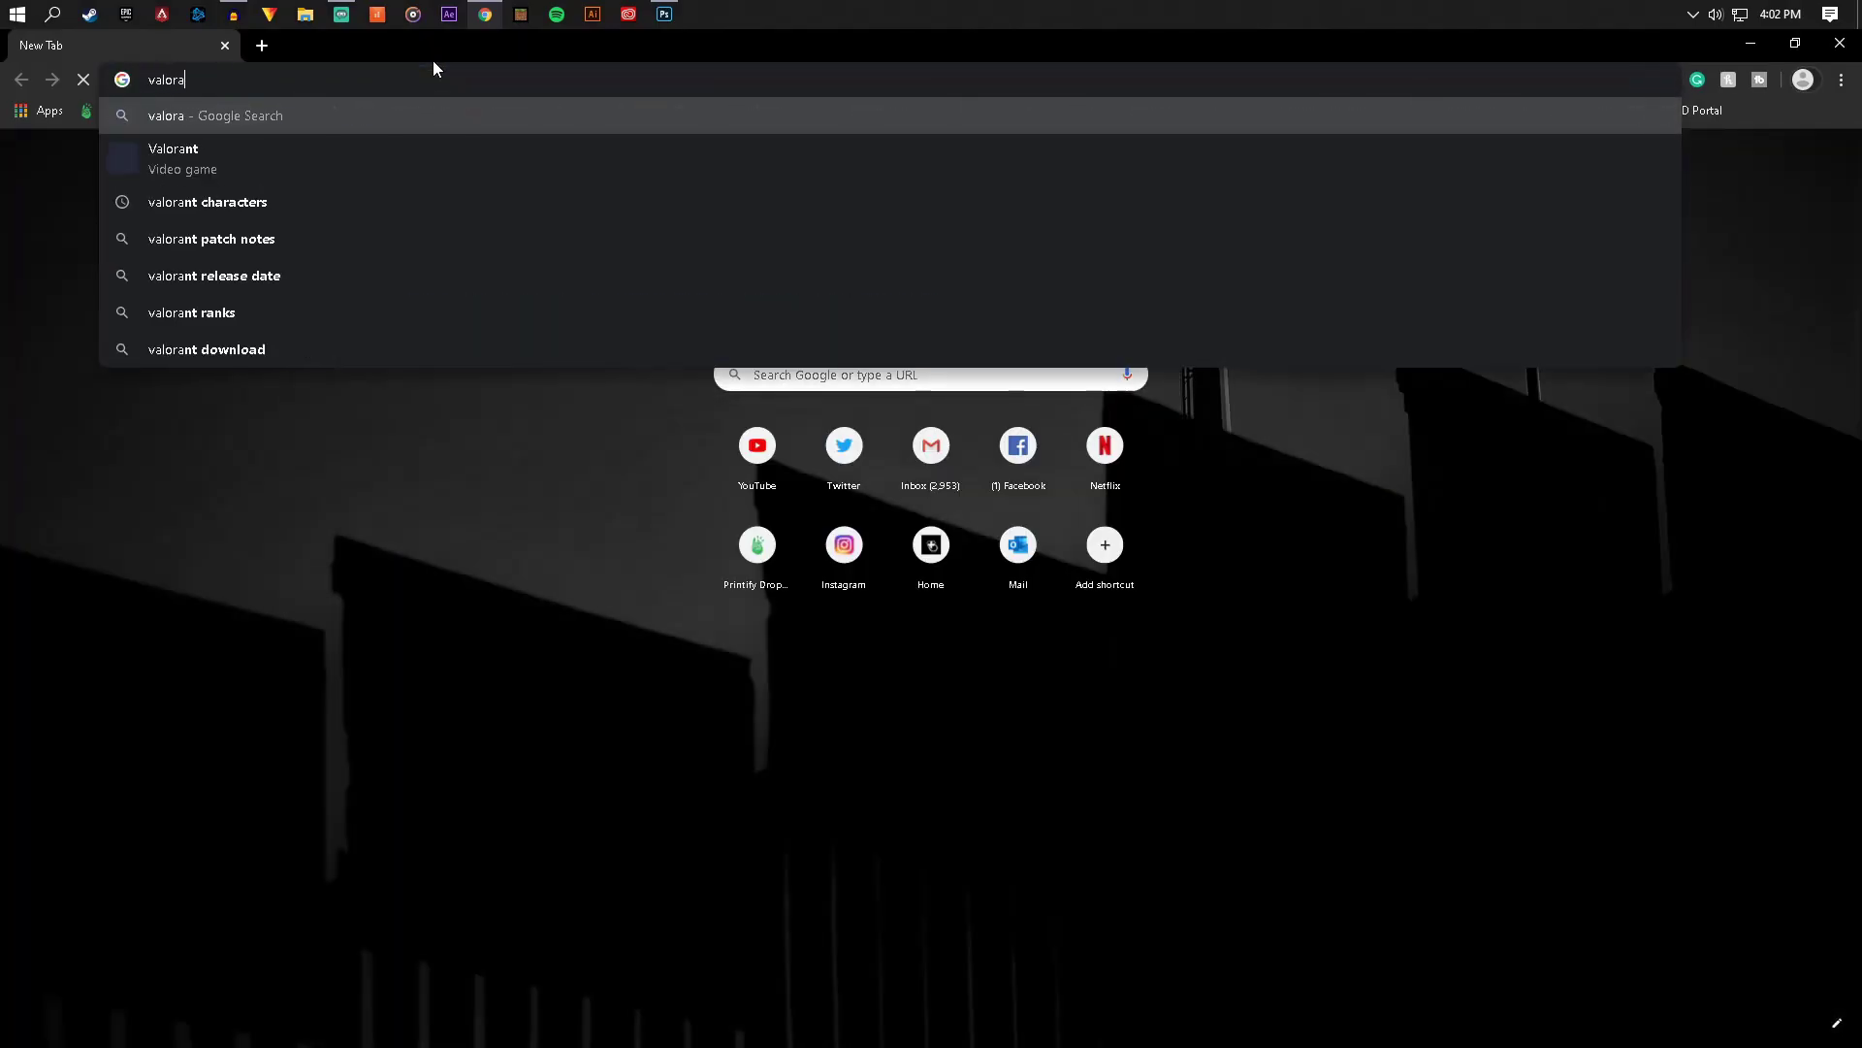
text(nt png i)
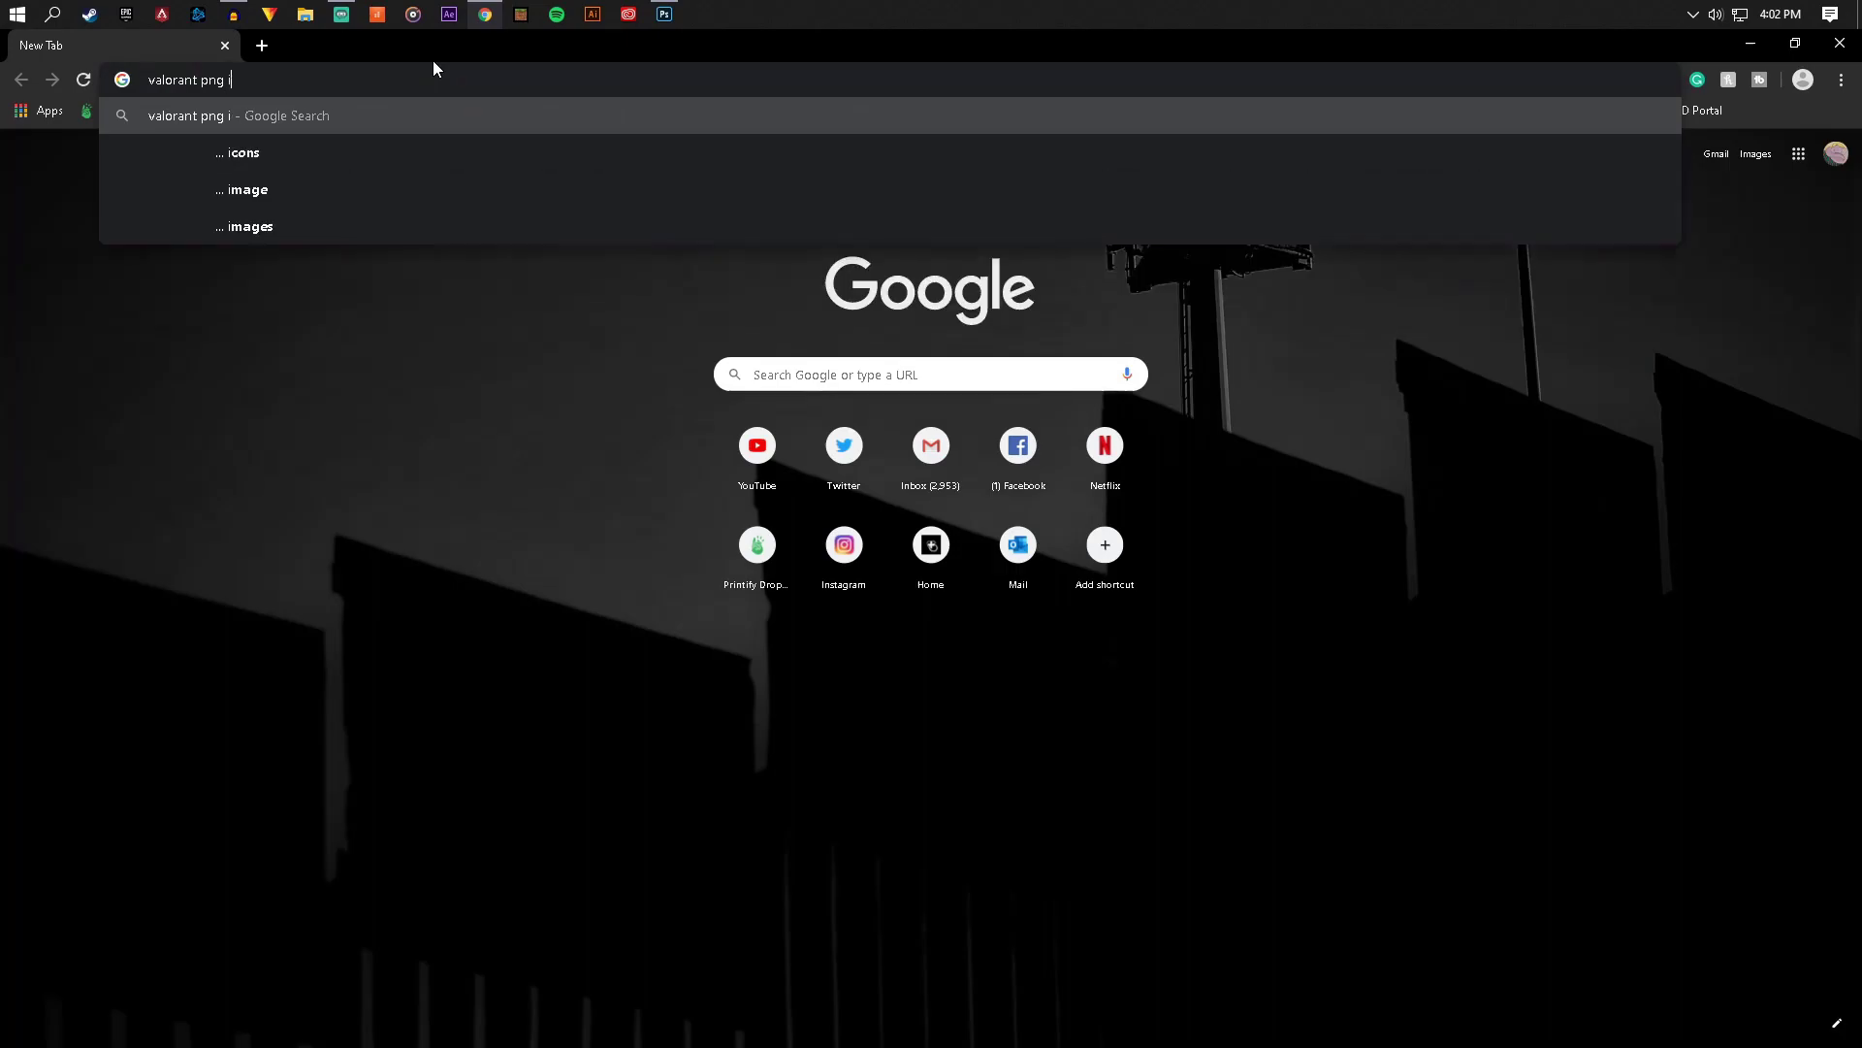
text(mages)
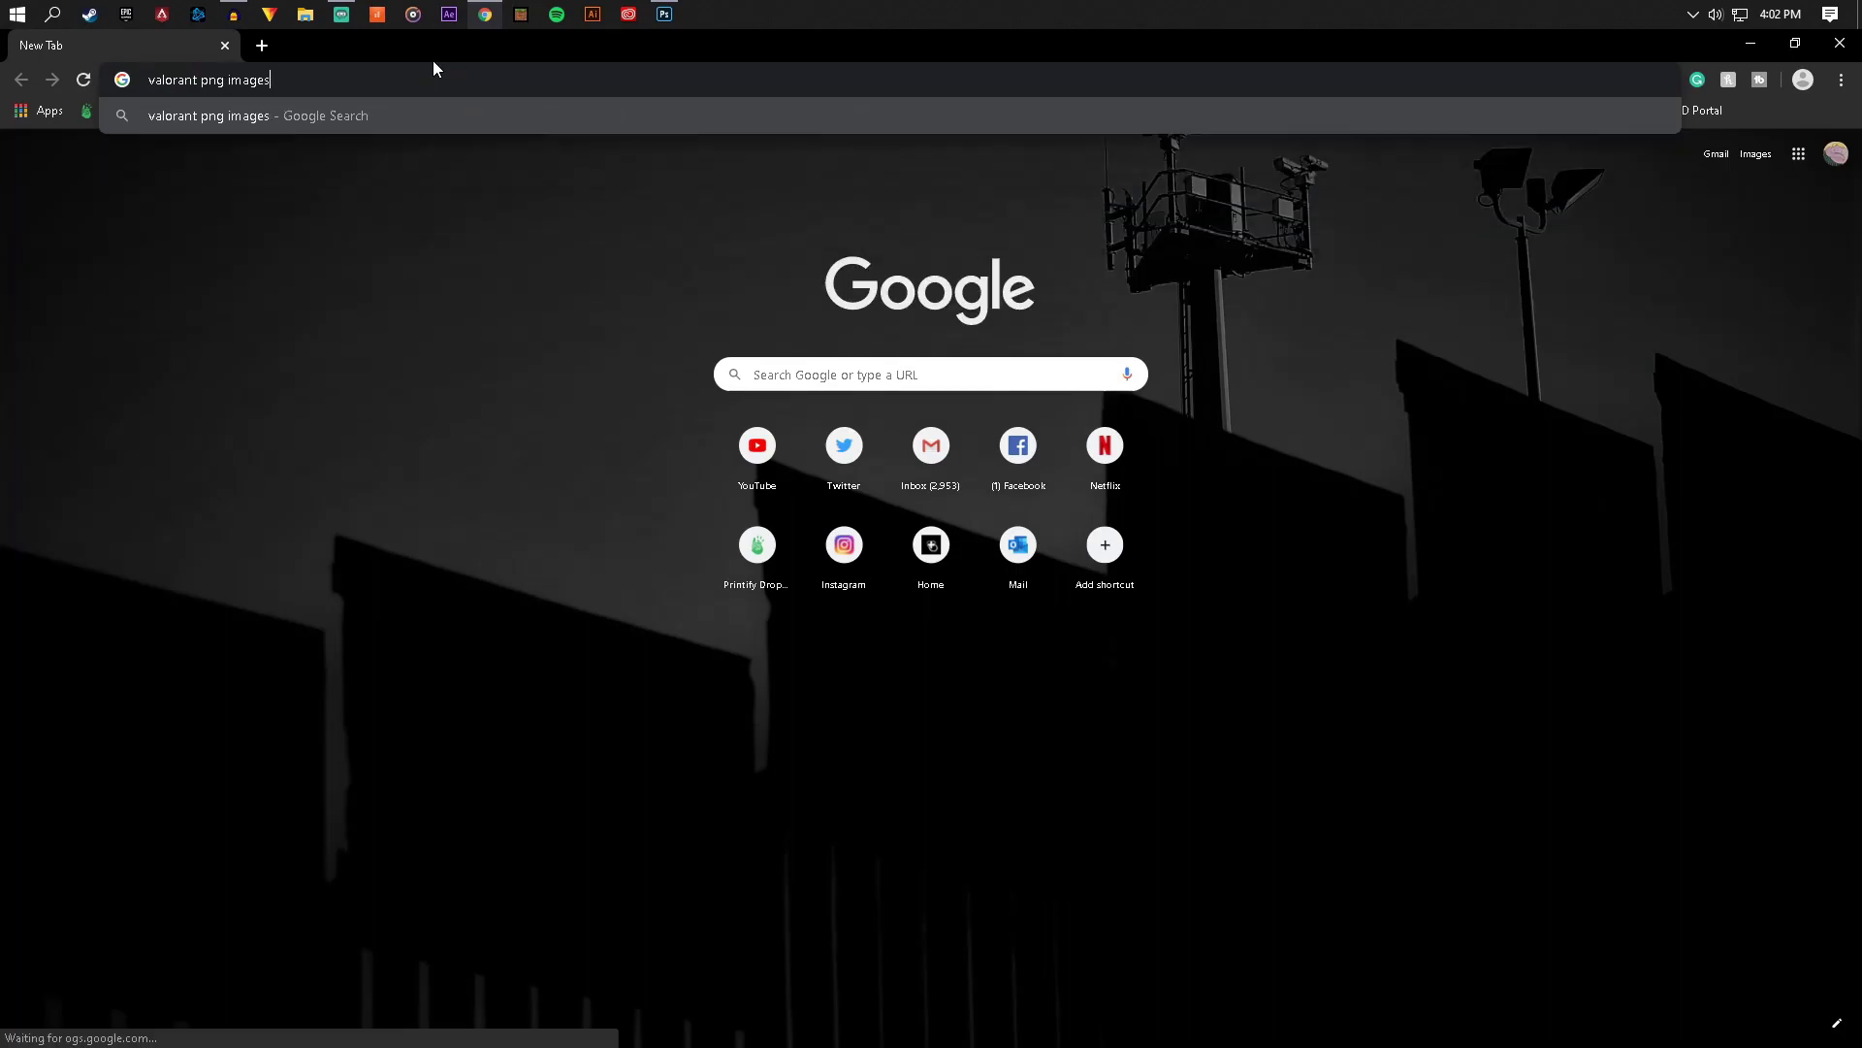
key(Return)
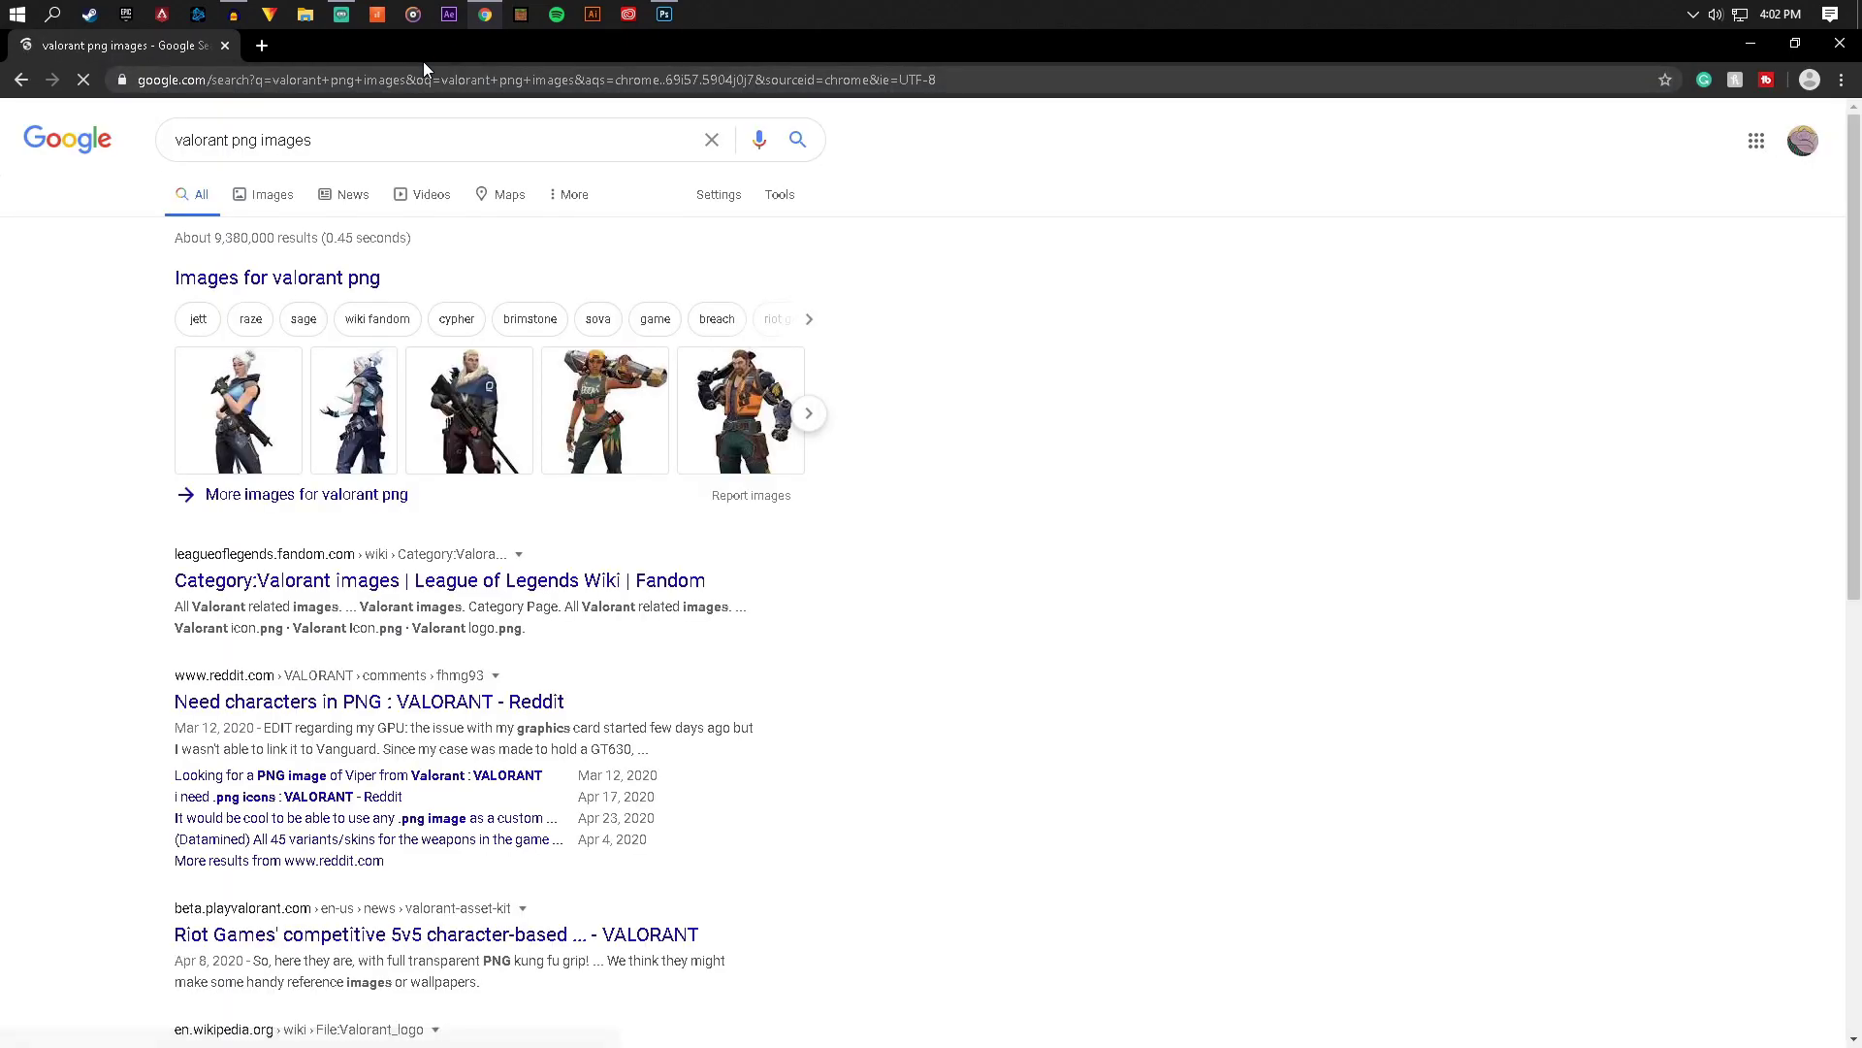
click(271, 204)
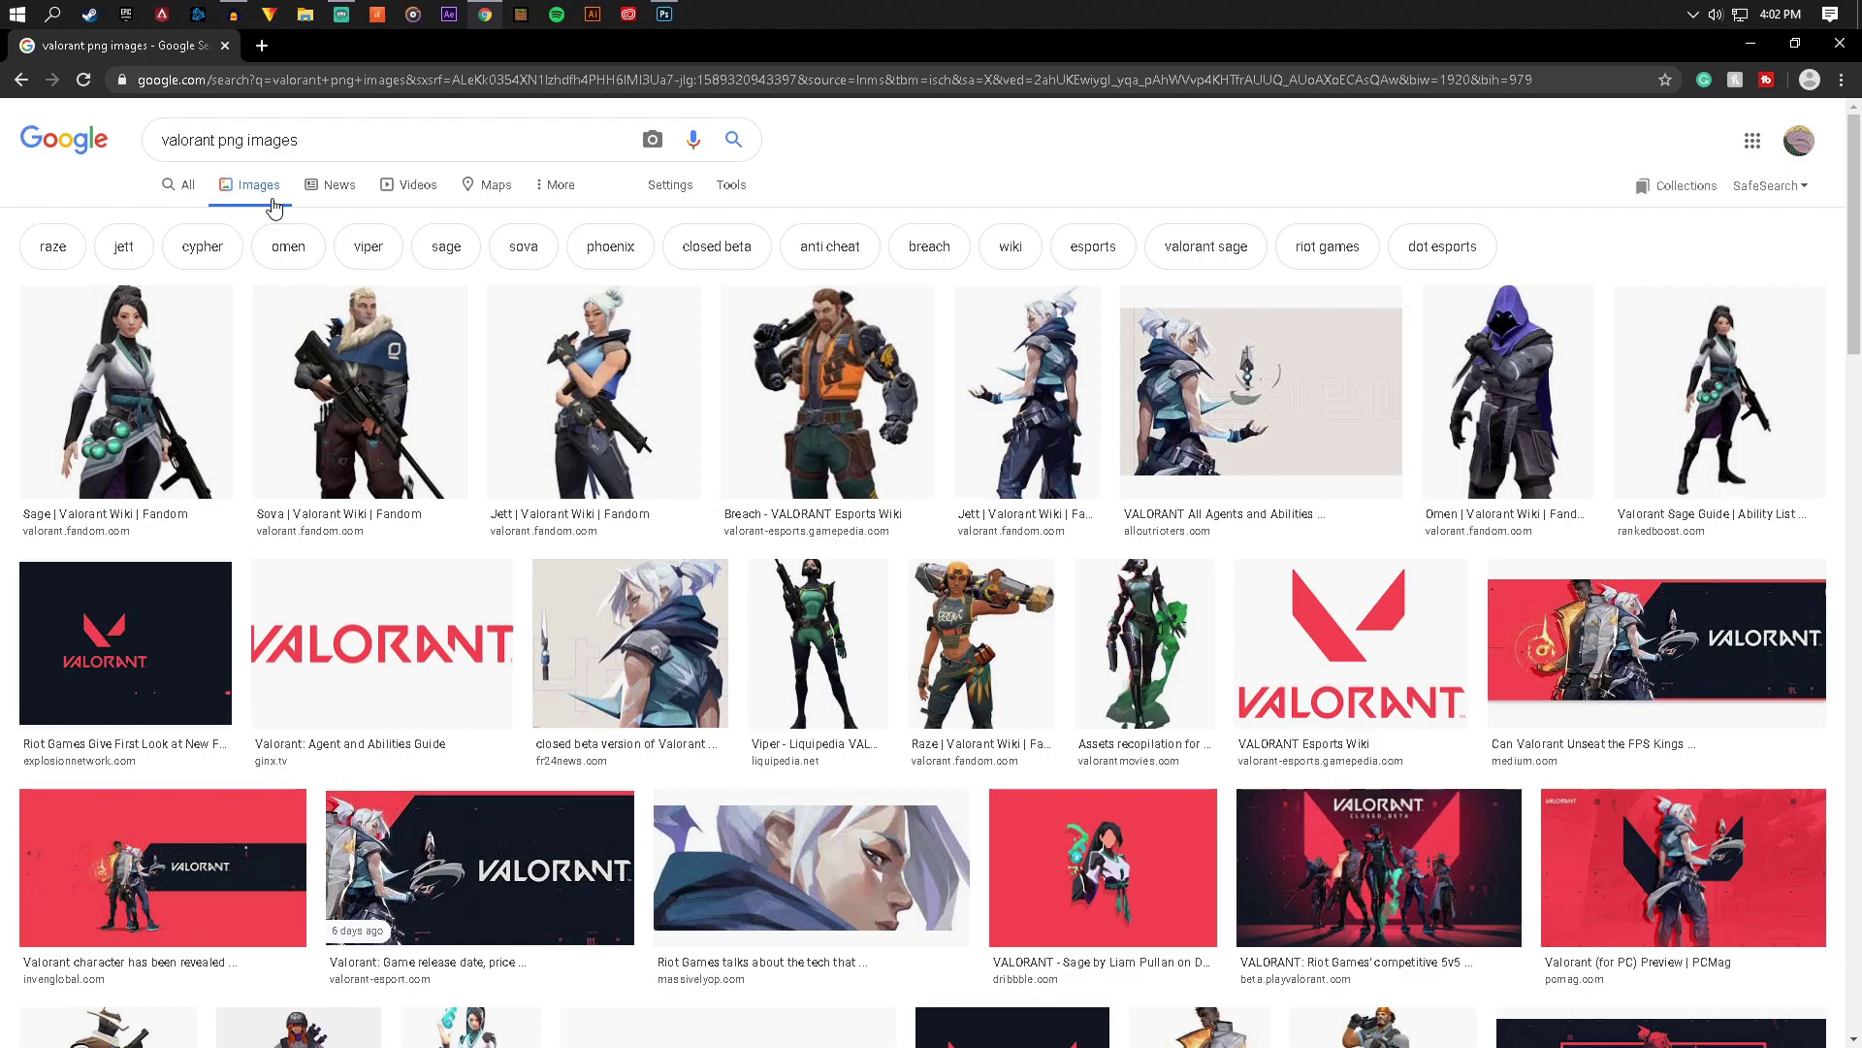
In a new tab, search images for 'avengers' and preview The Avengers (2012) poster
click(261, 44)
text(avern)
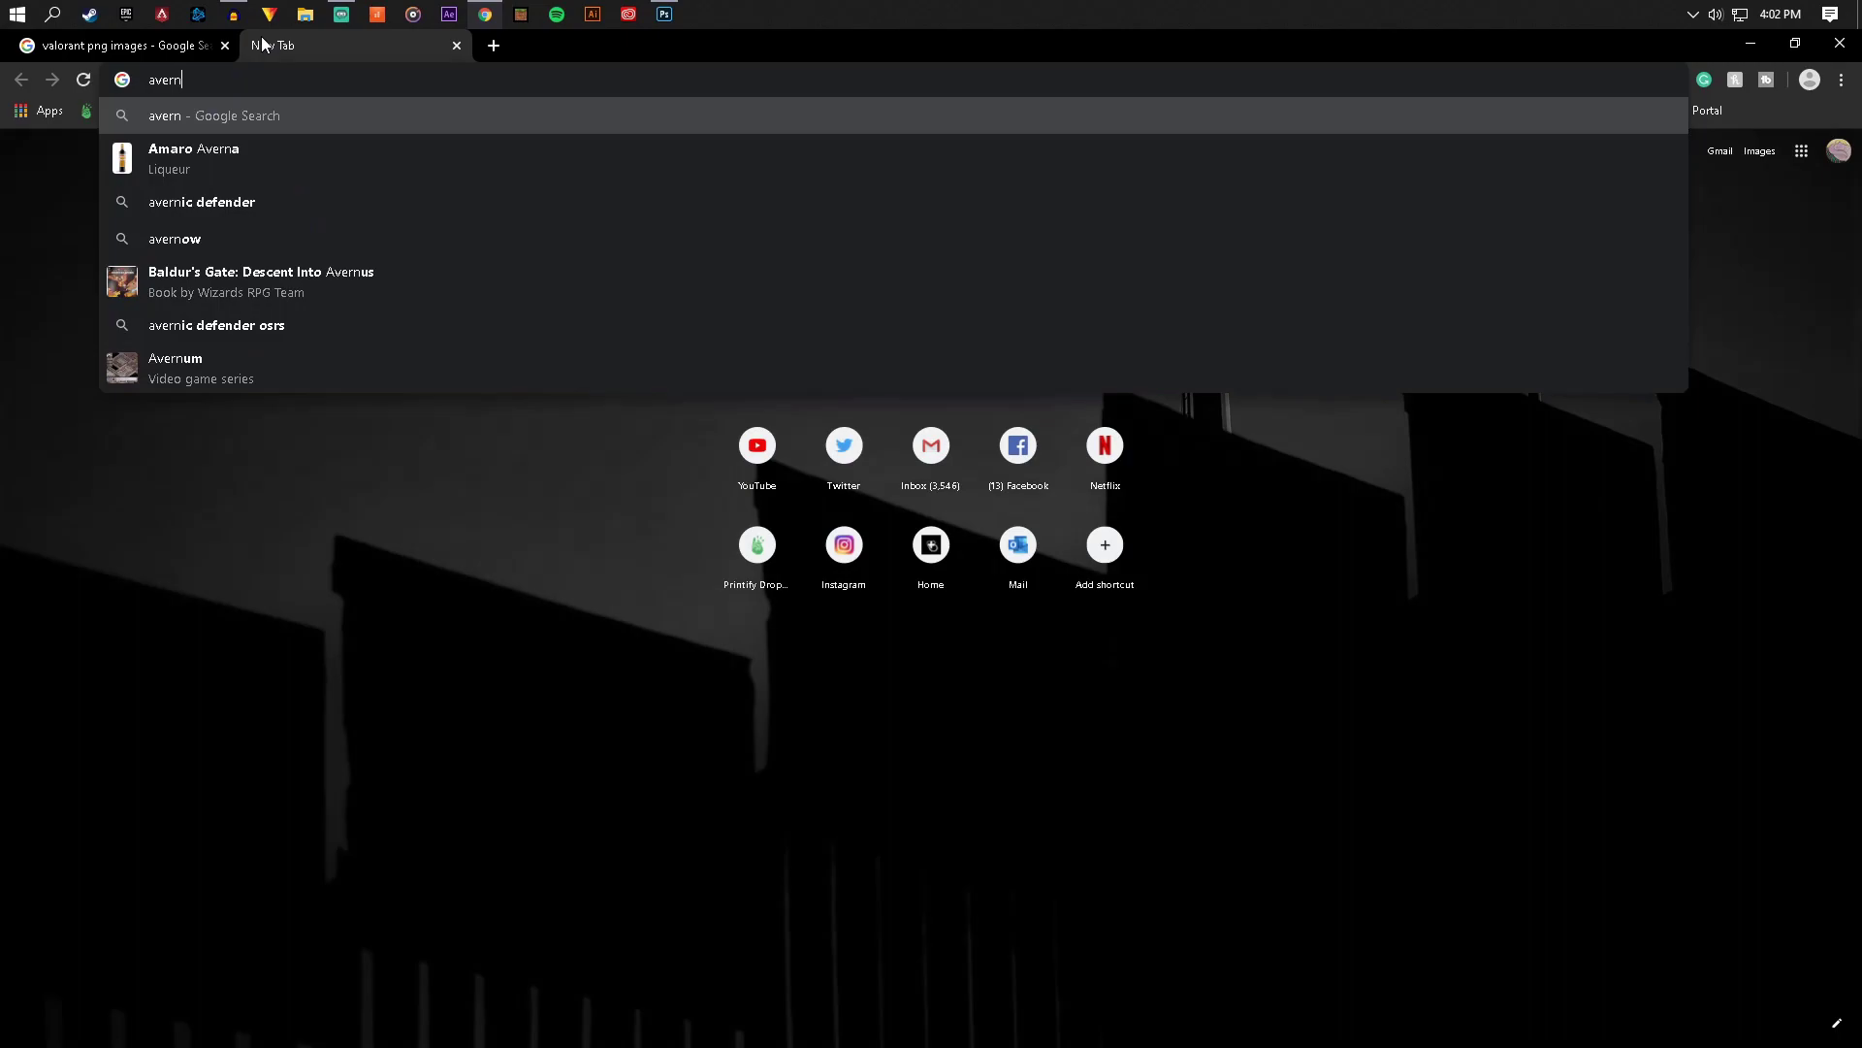
key(BackSpace)
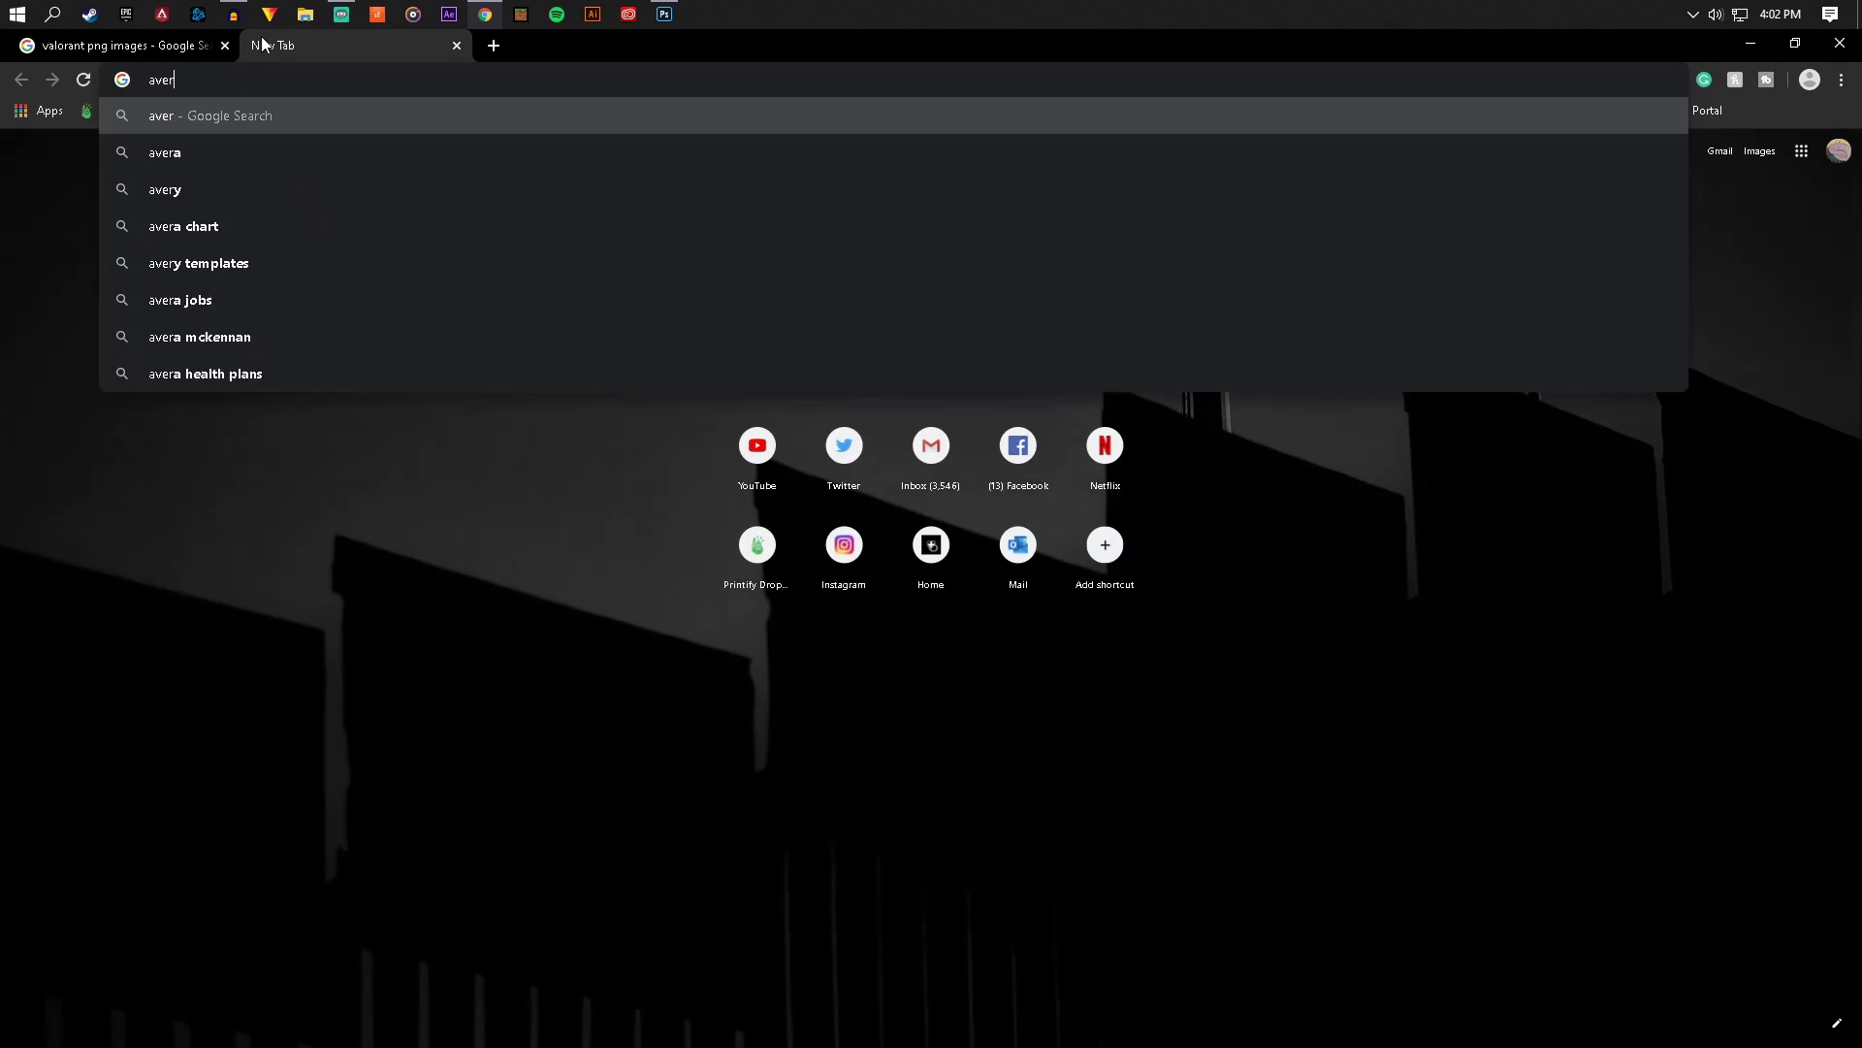
key(BackSpace)
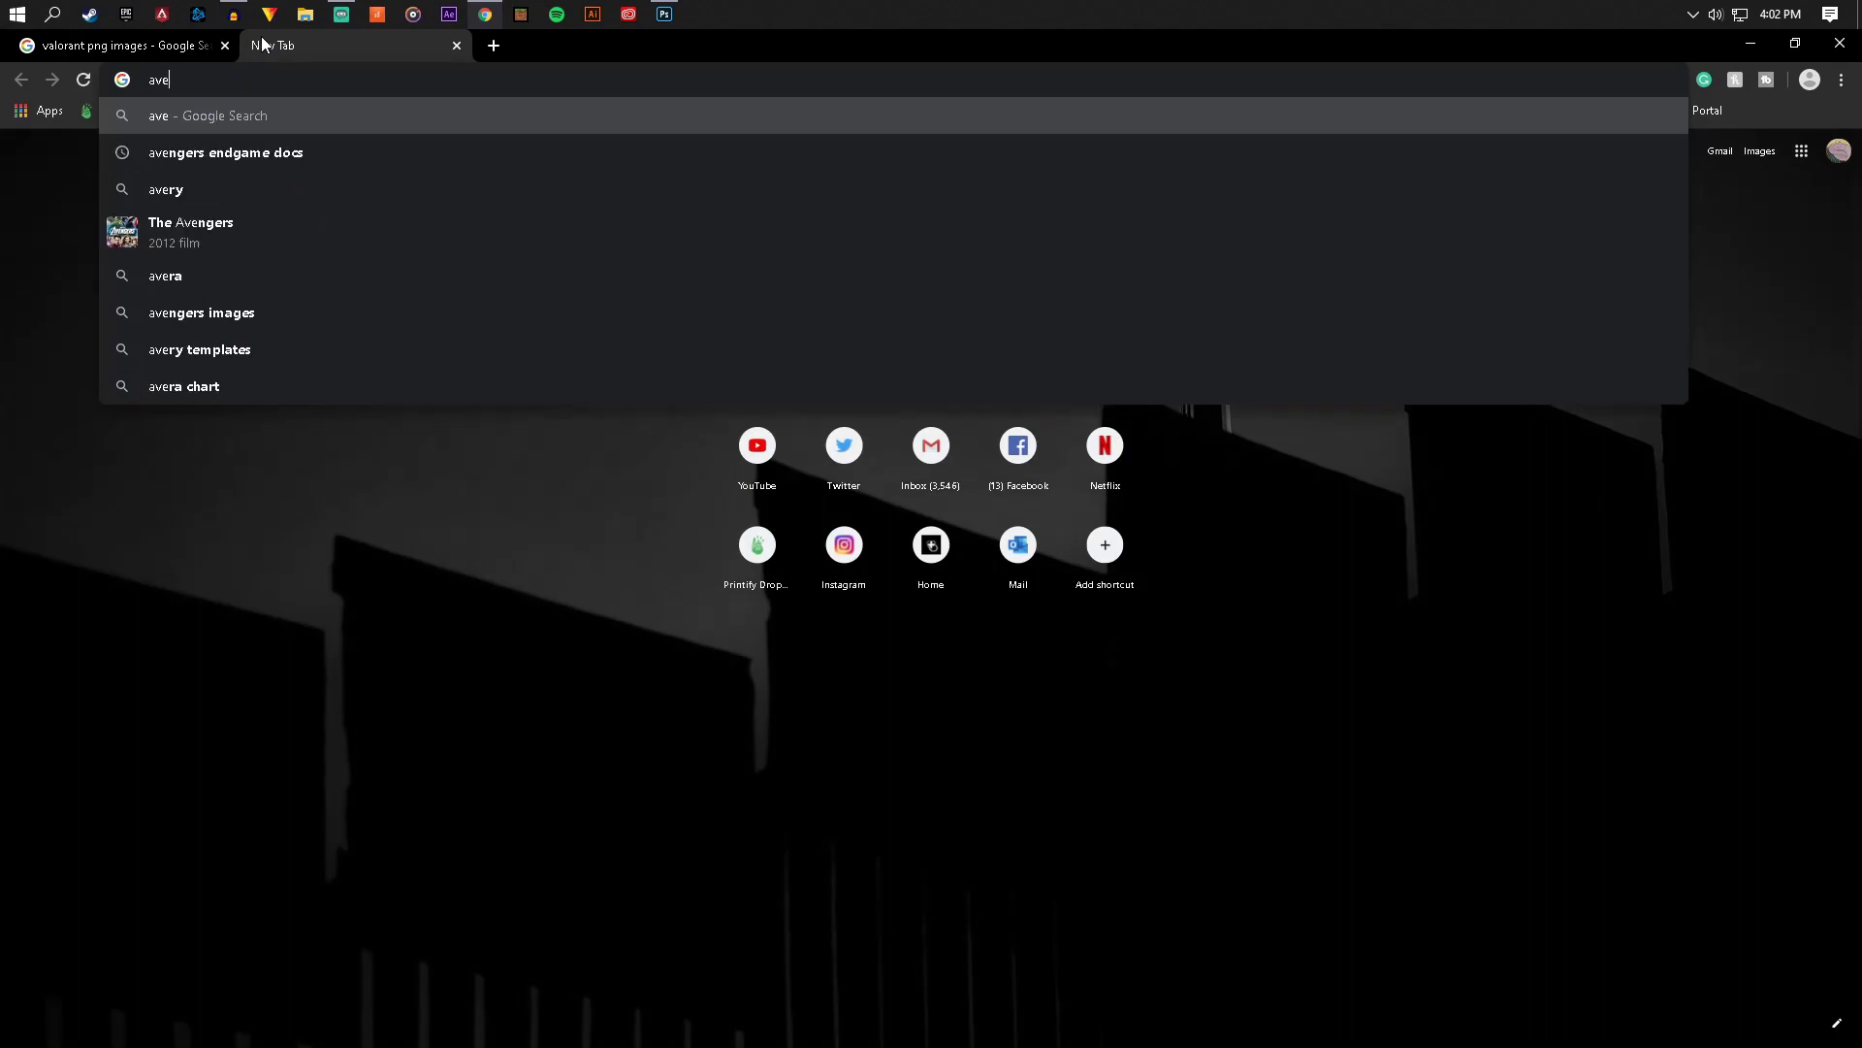
text(ngers)
key(Return)
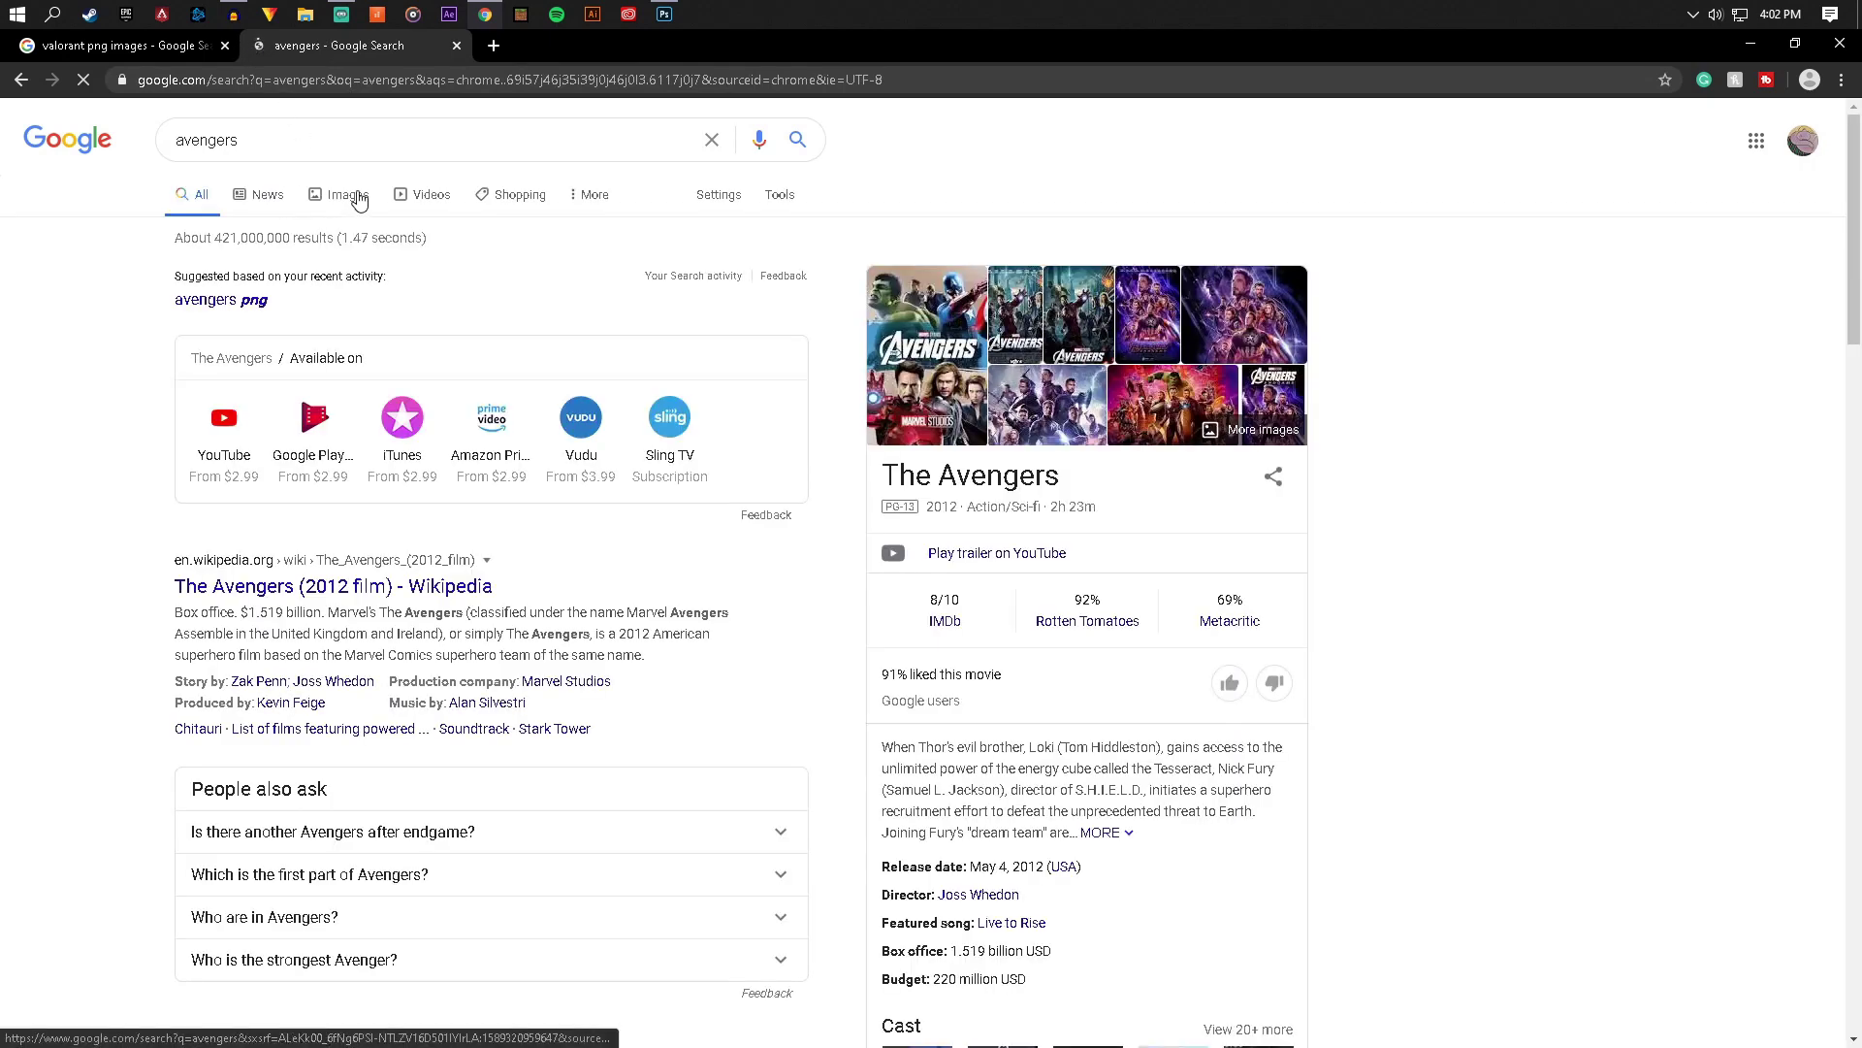
click(359, 200)
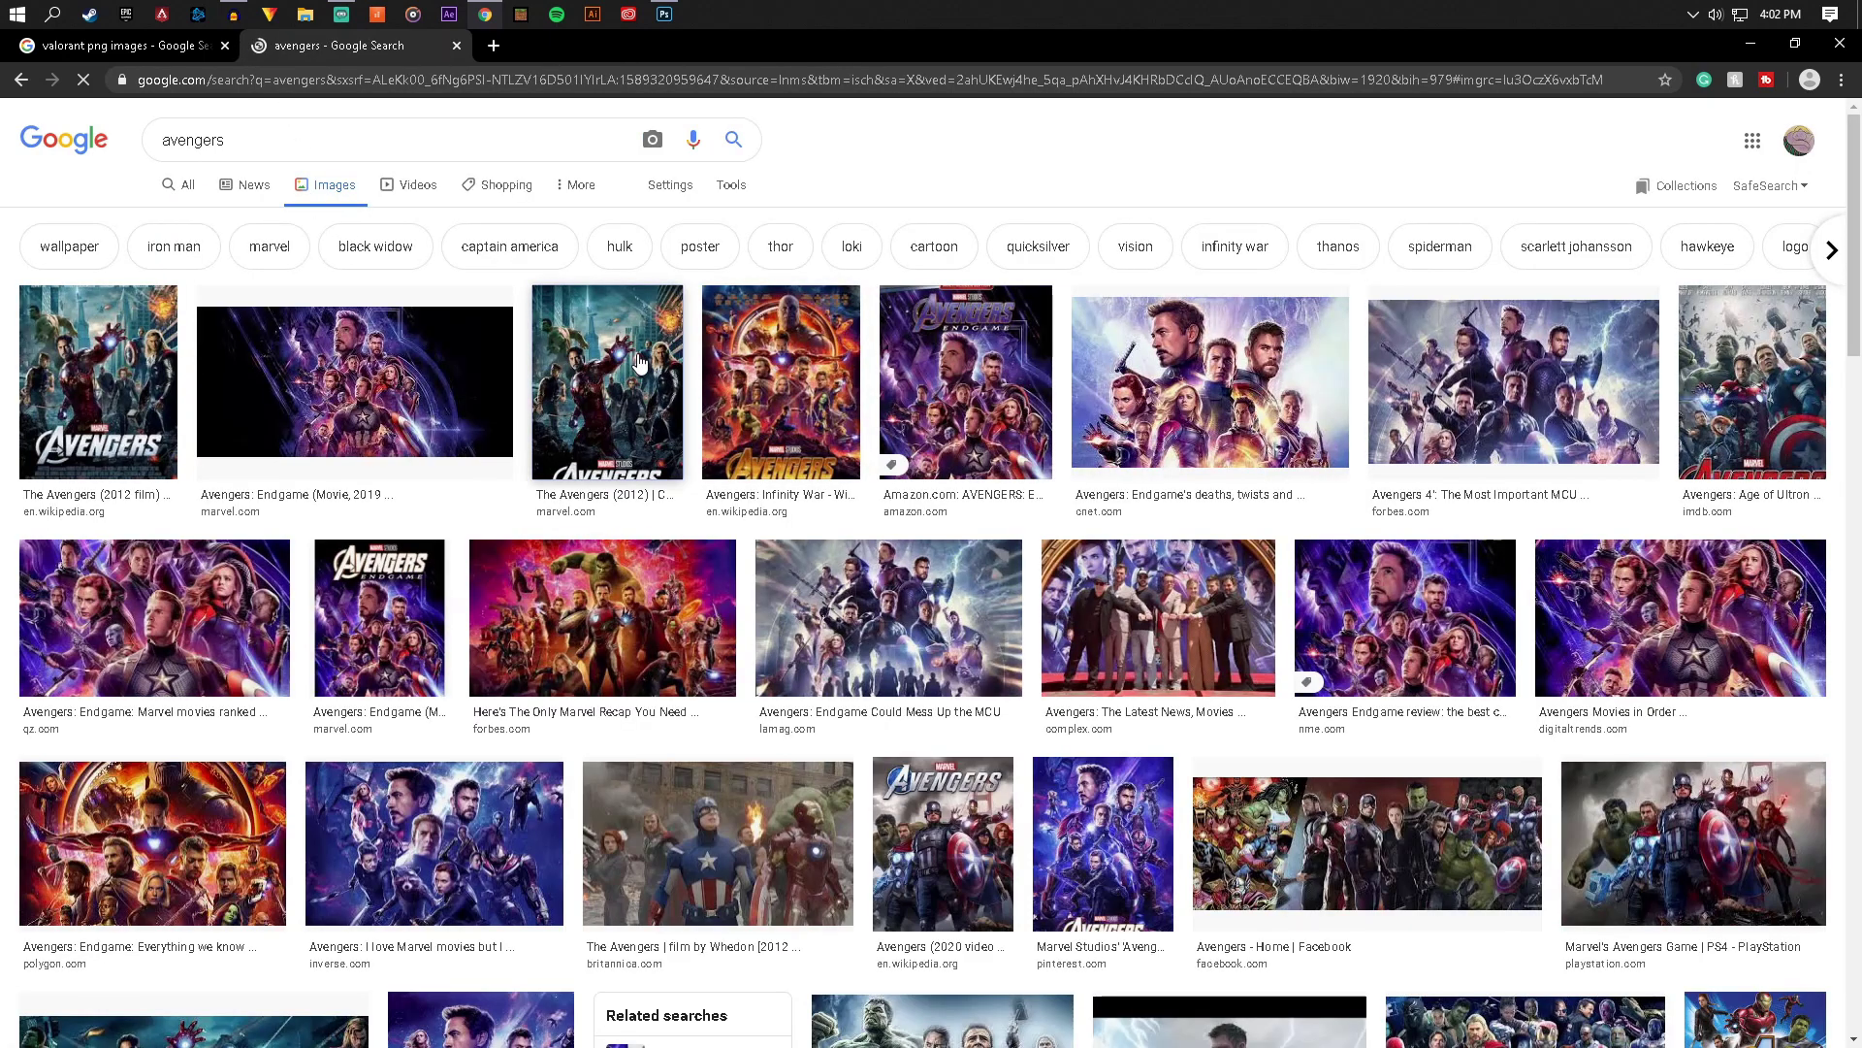
click(638, 363)
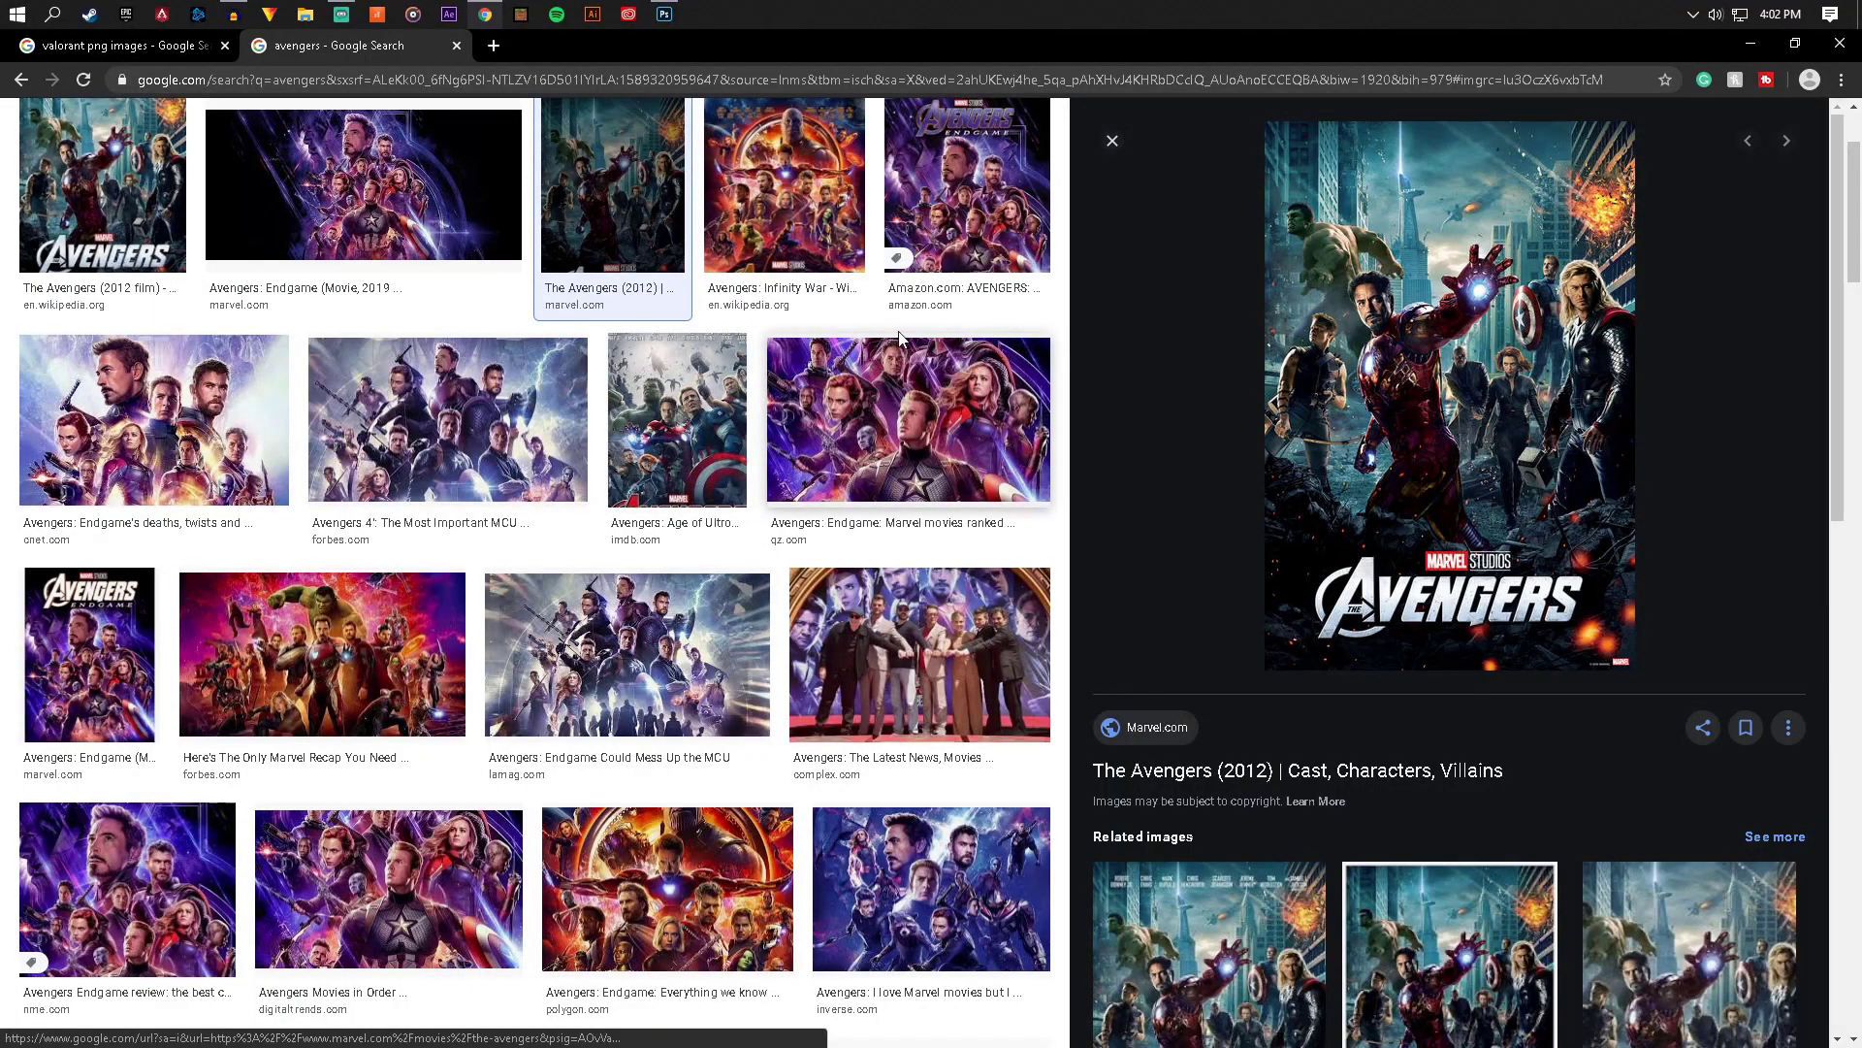
Back in the Valorant results, open the Raze image's large preview and its context options
click(158, 45)
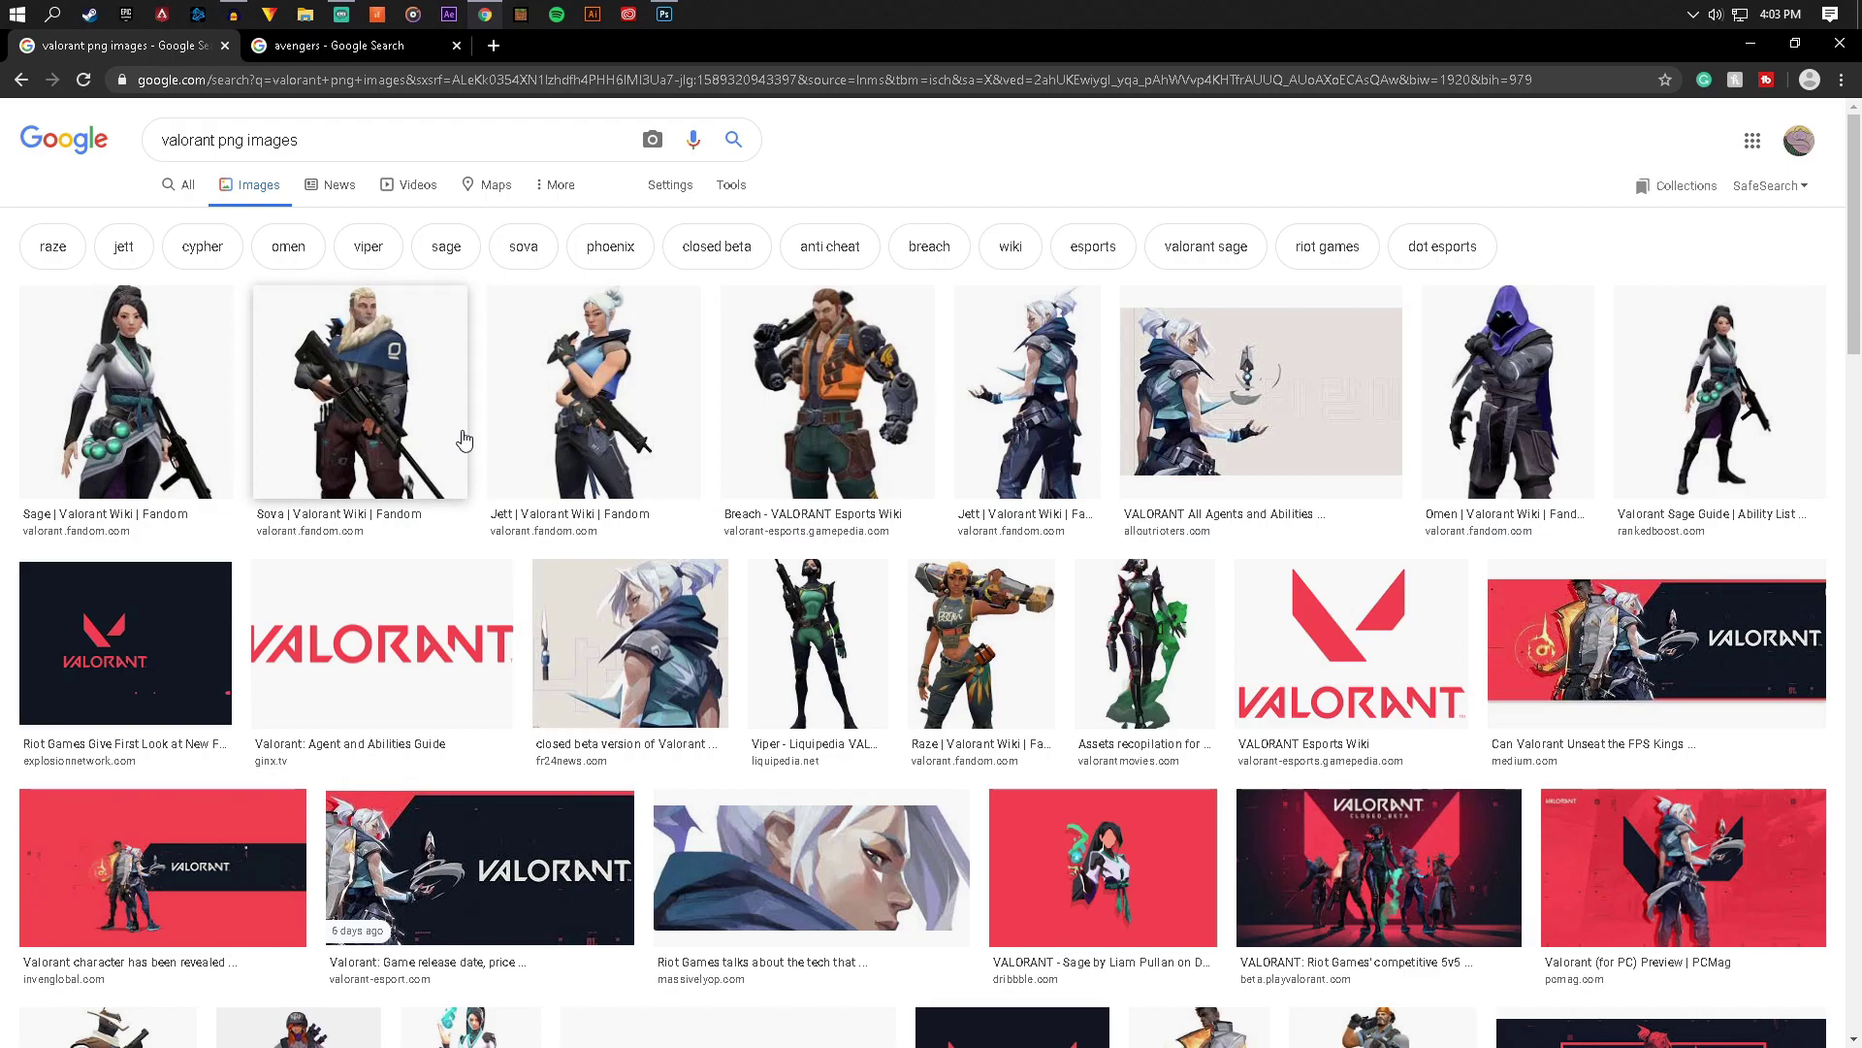
scroll(522, 388, down, 3)
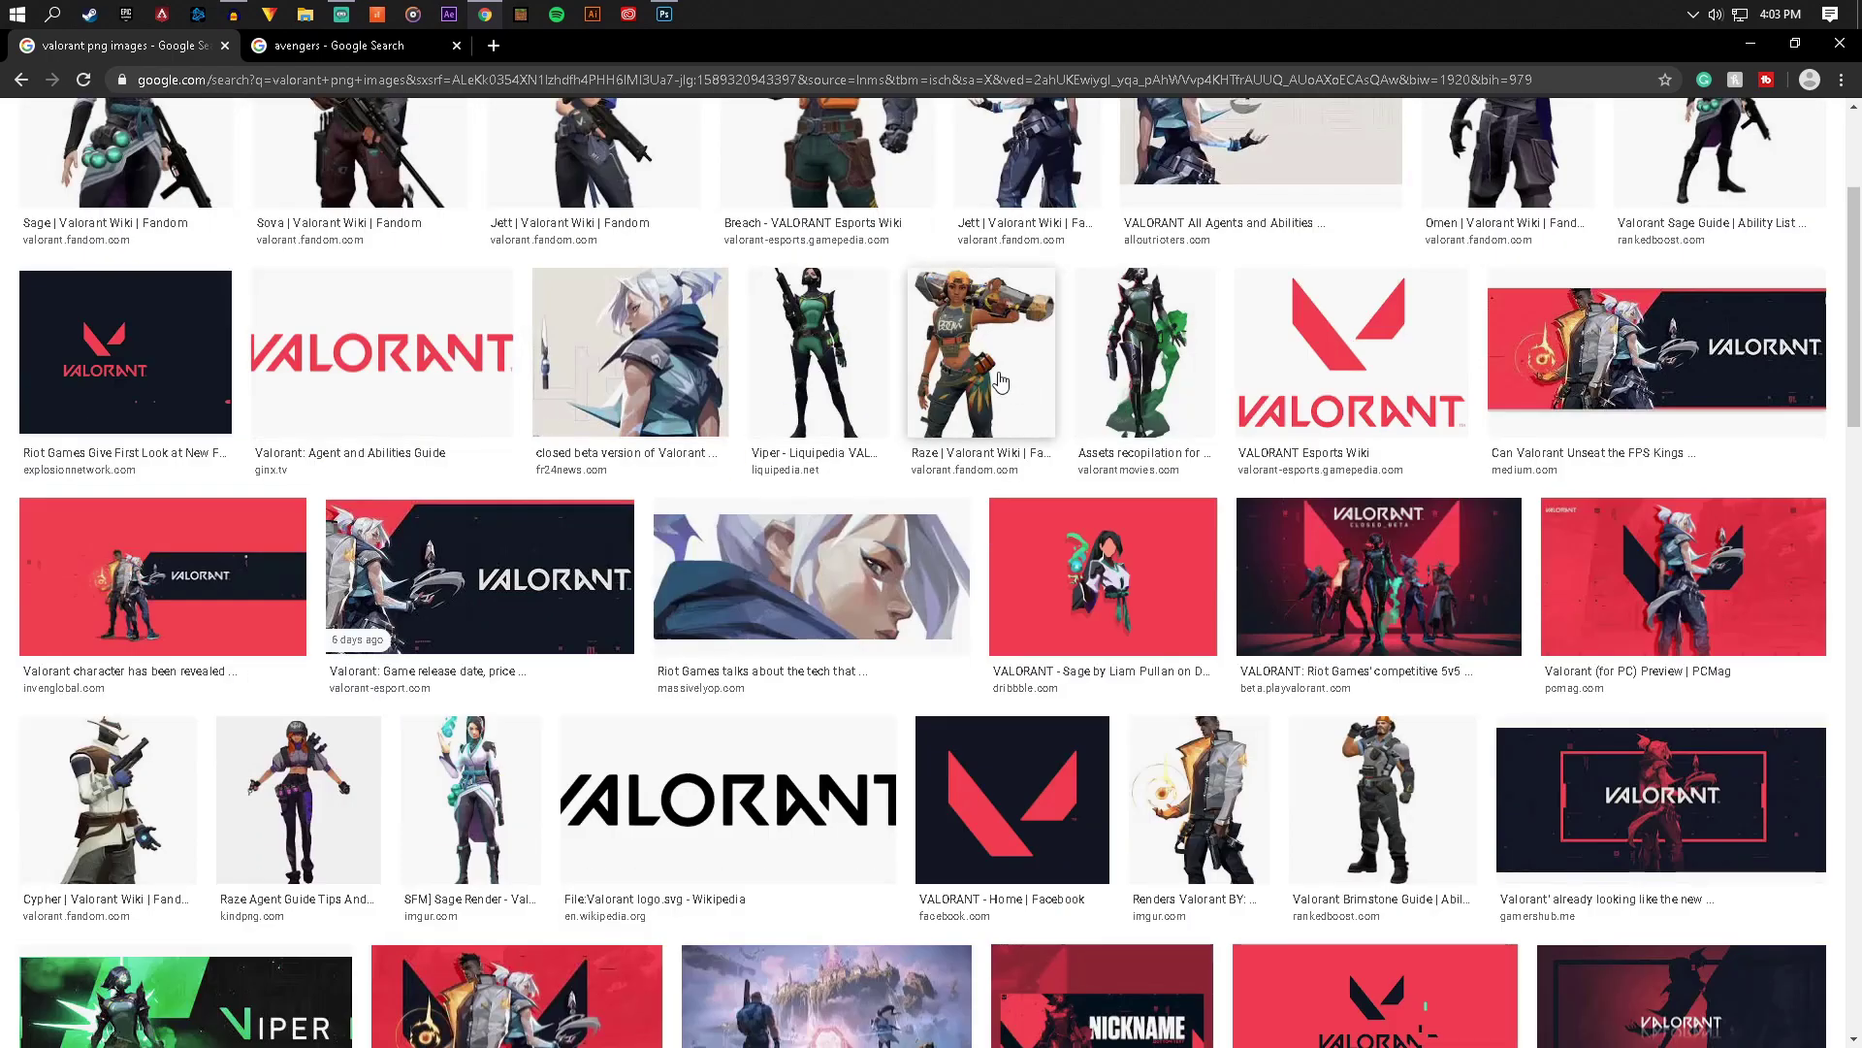
click(1000, 381)
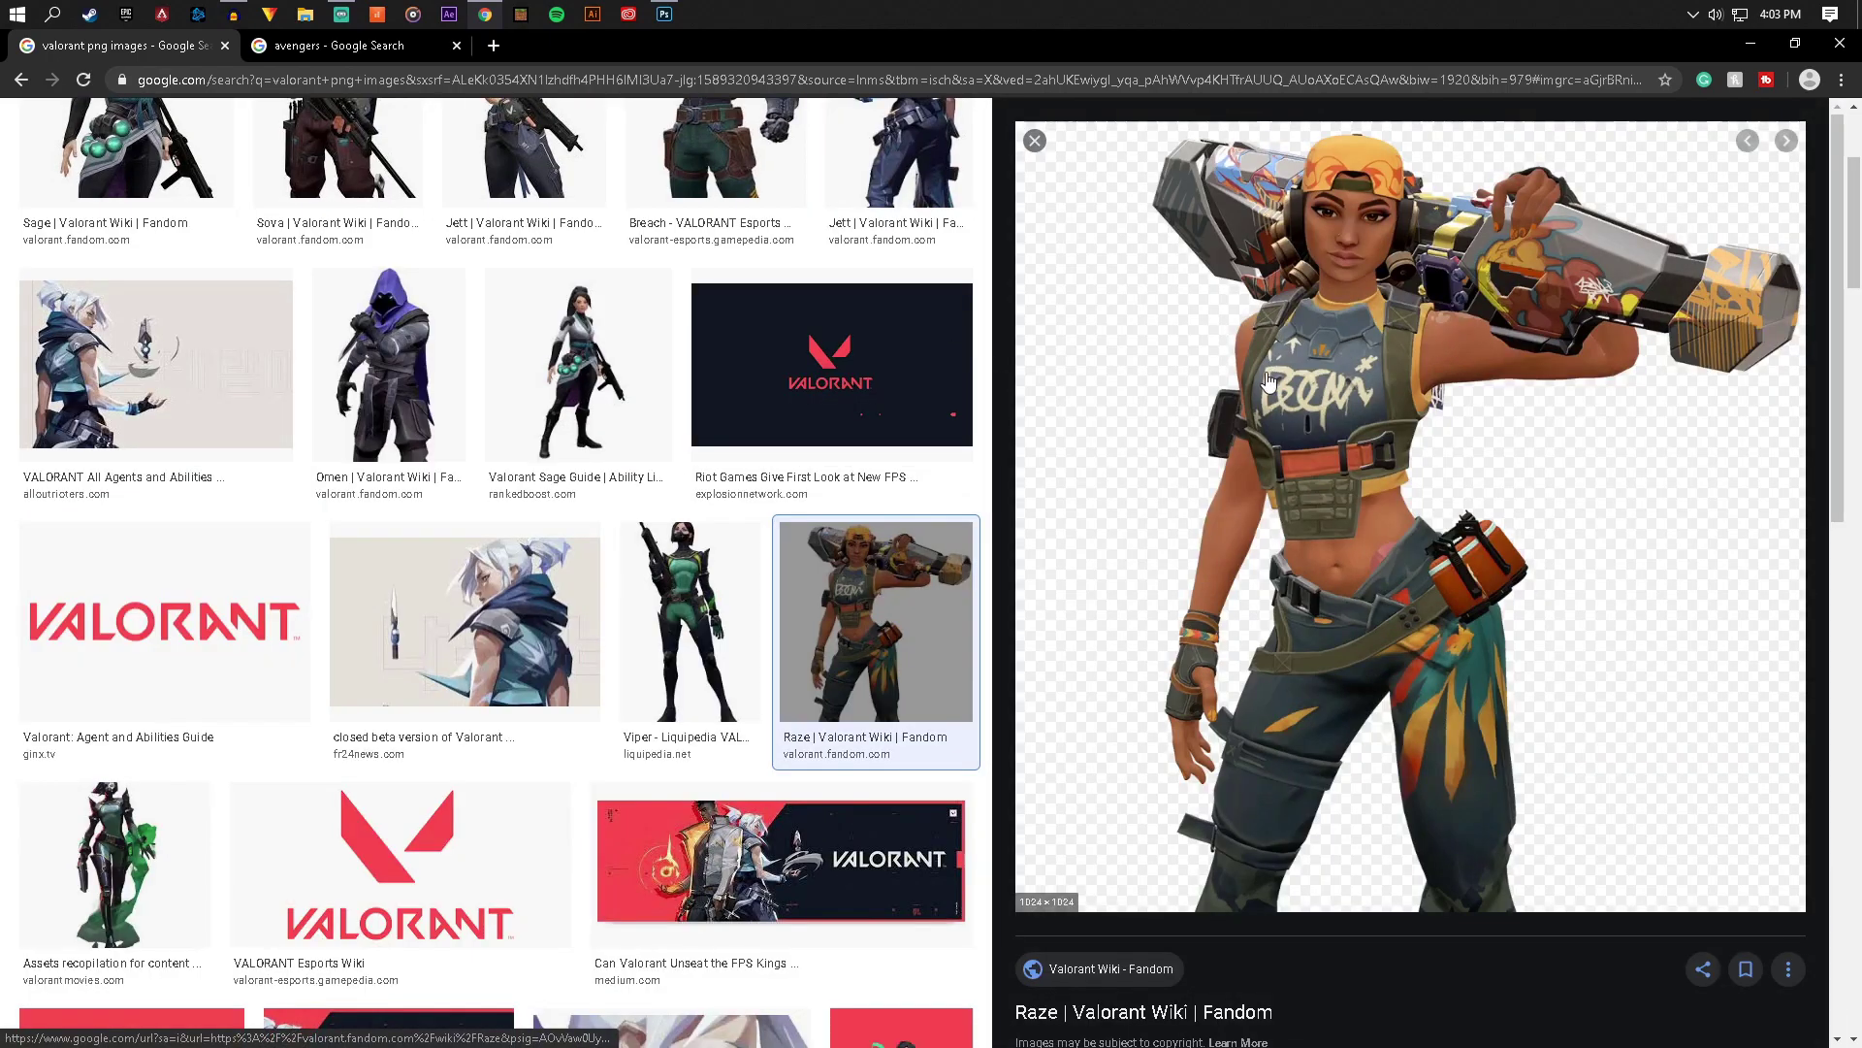
right_click(1269, 381)
click(1342, 606)
click(665, 15)
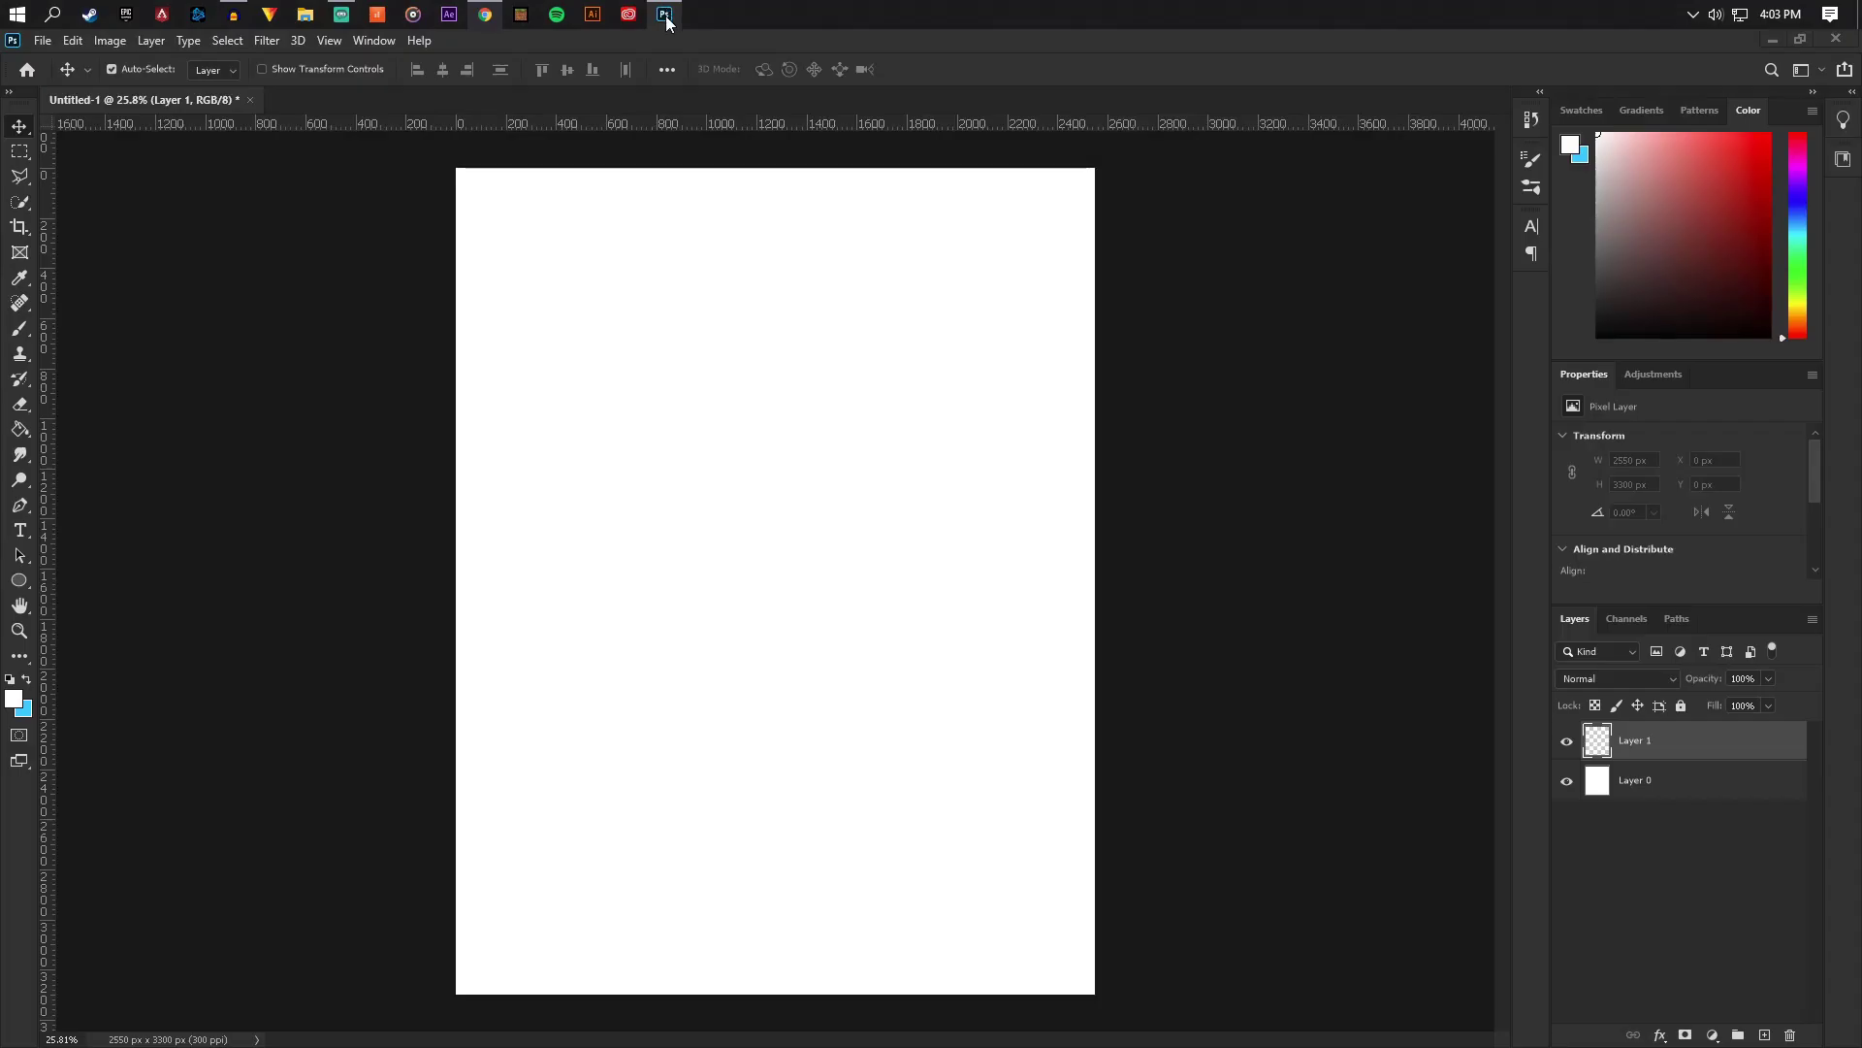
key(ctrl)
key(ctrl+v)
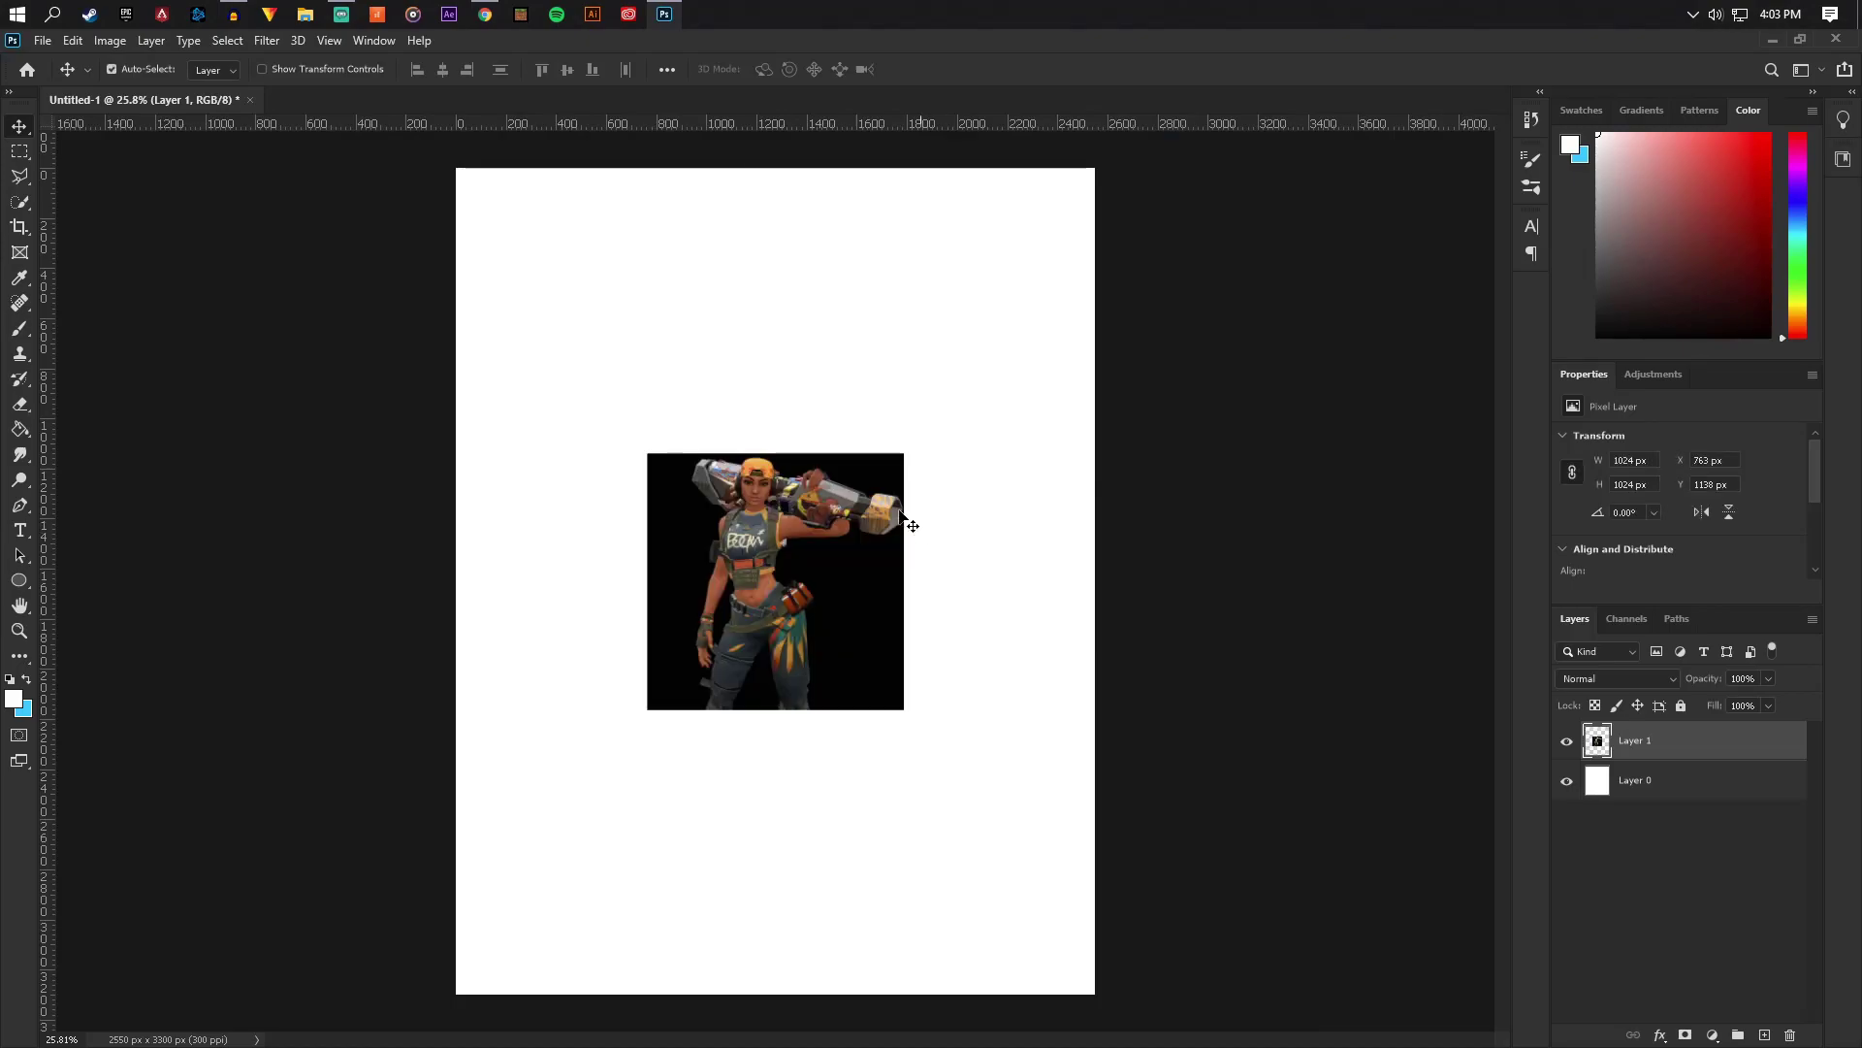
click(485, 14)
click(664, 14)
key(ctrl+z)
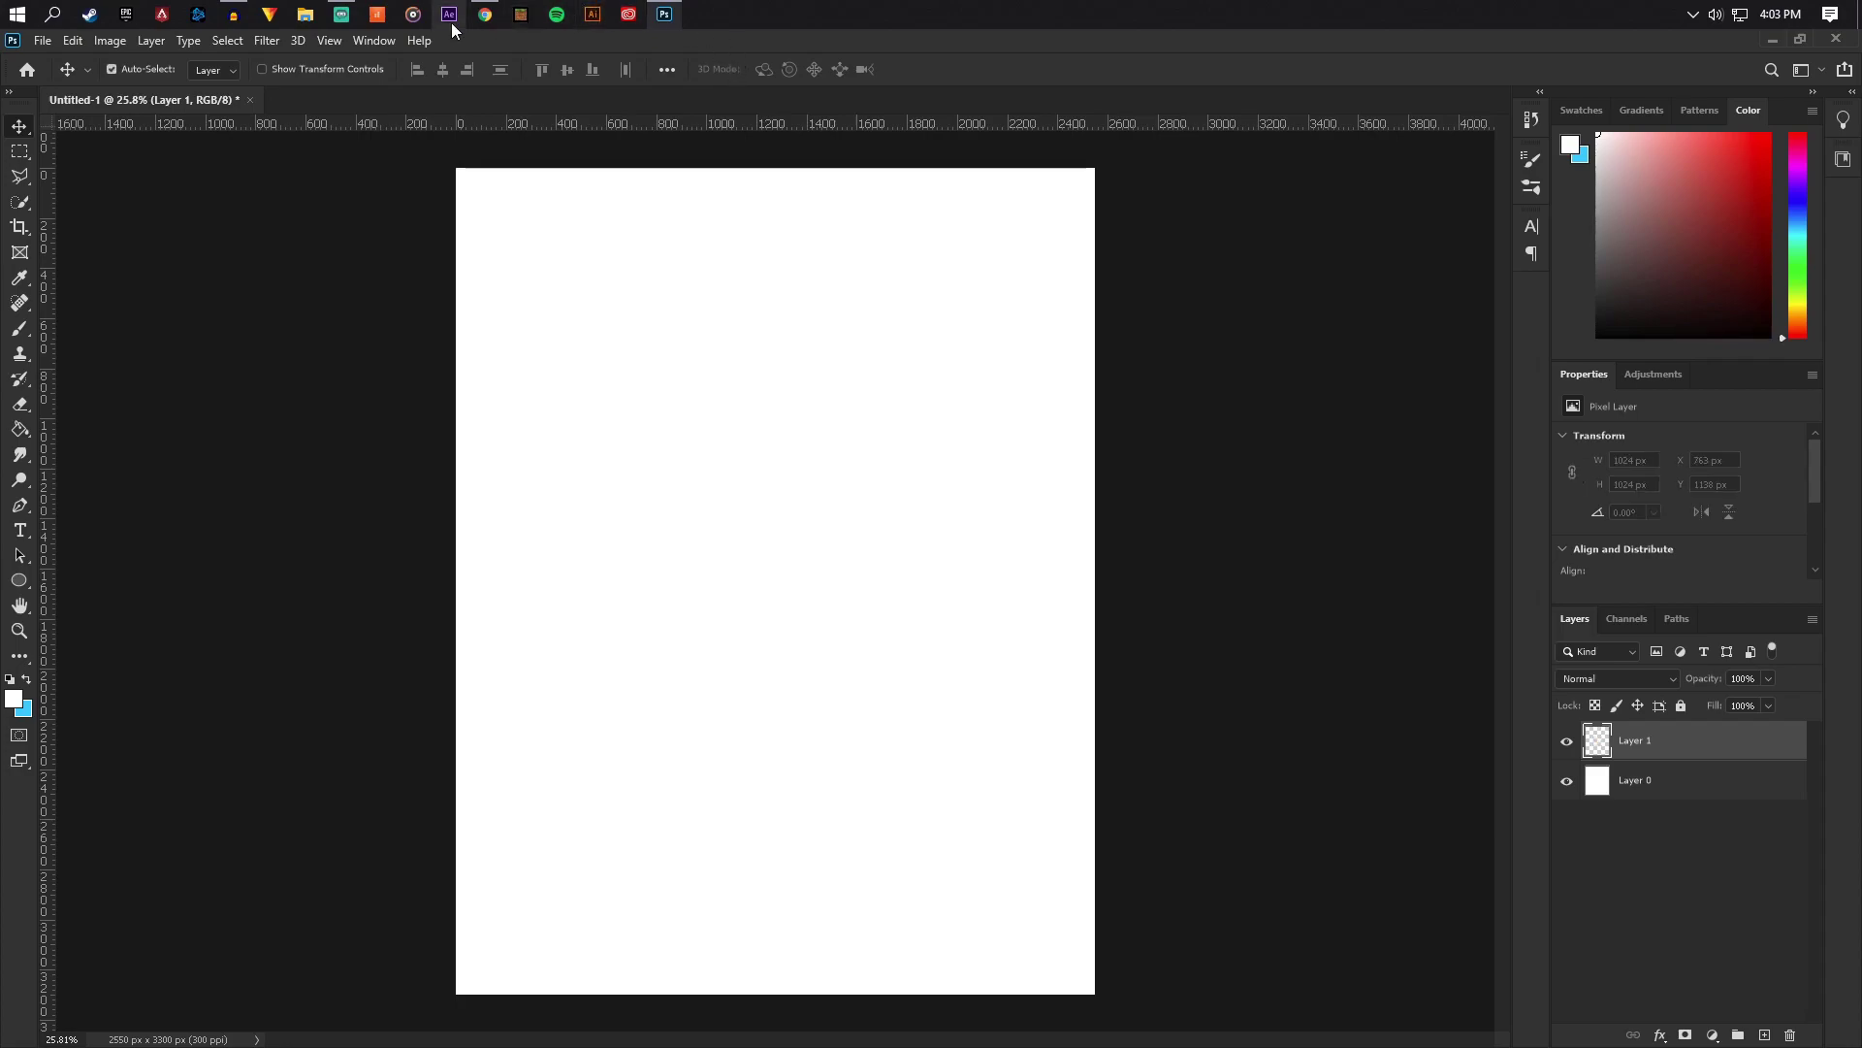
click(485, 15)
right_click(1325, 495)
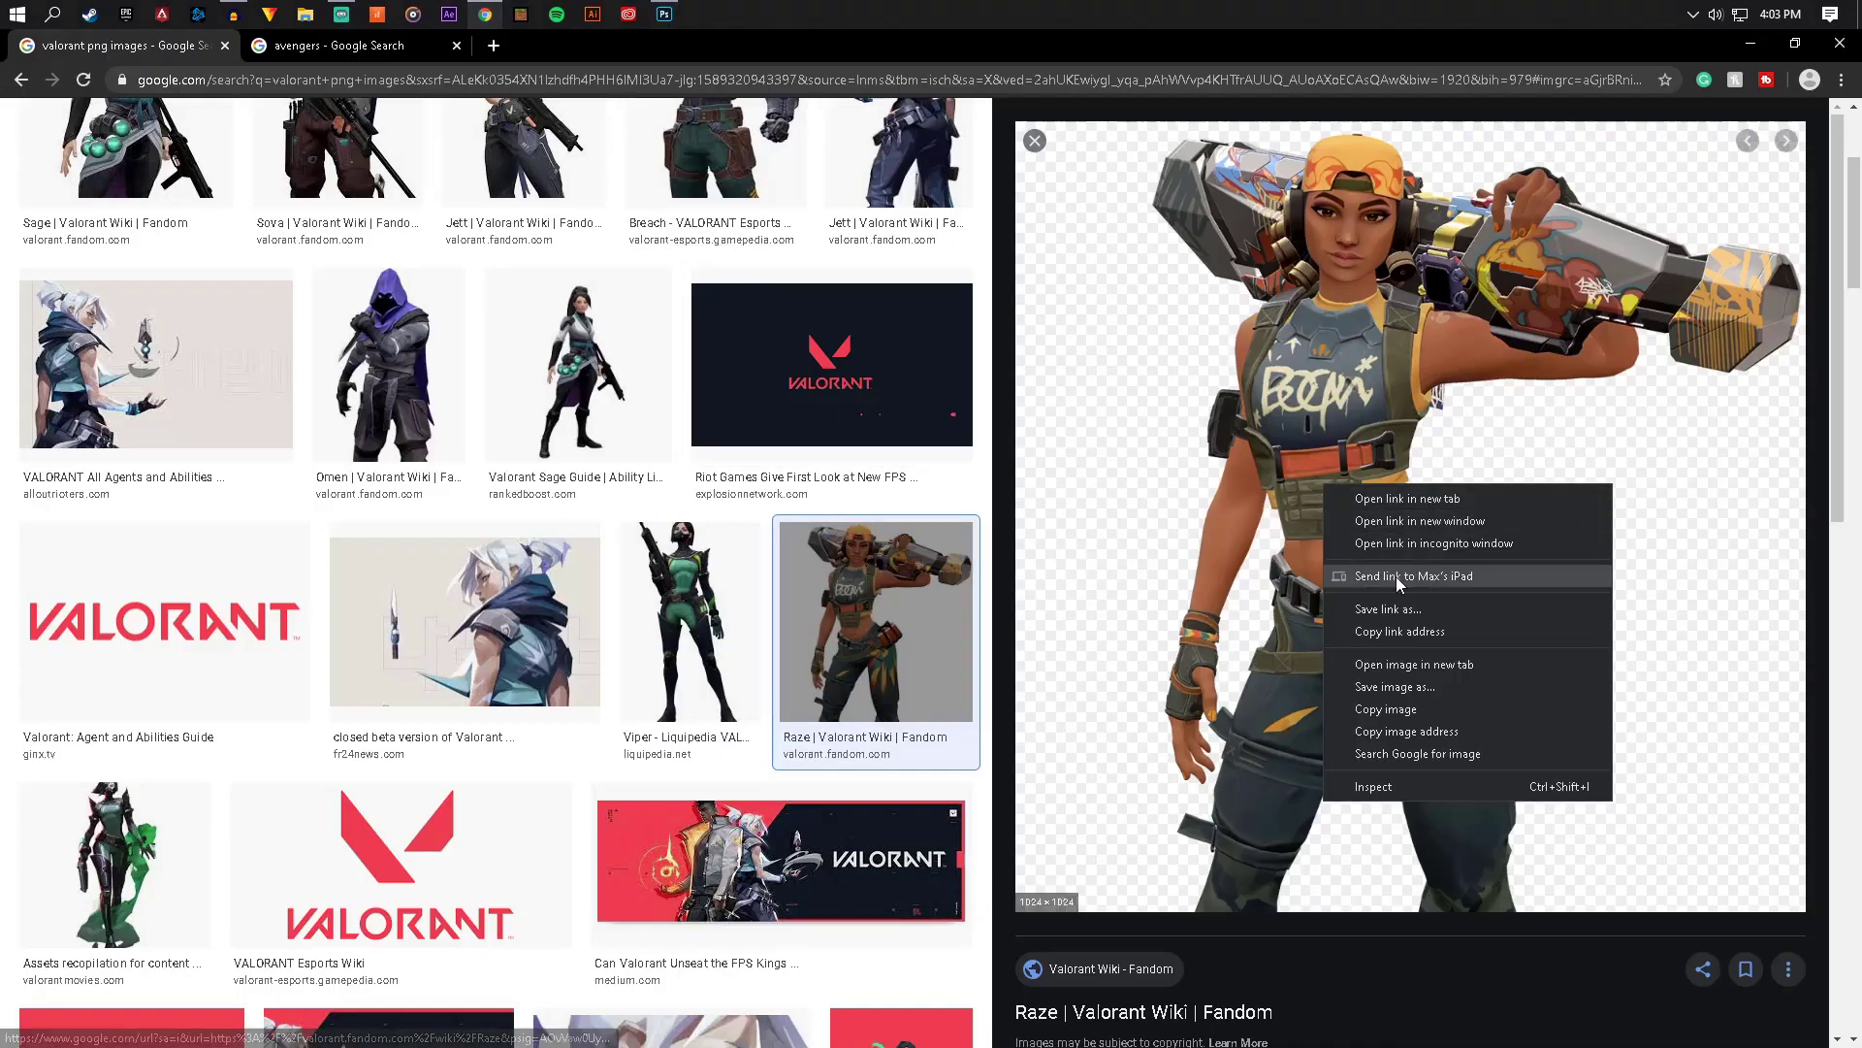
Save the Raze image, browsing to Pictures > Projects and creating a new folder there
click(1399, 682)
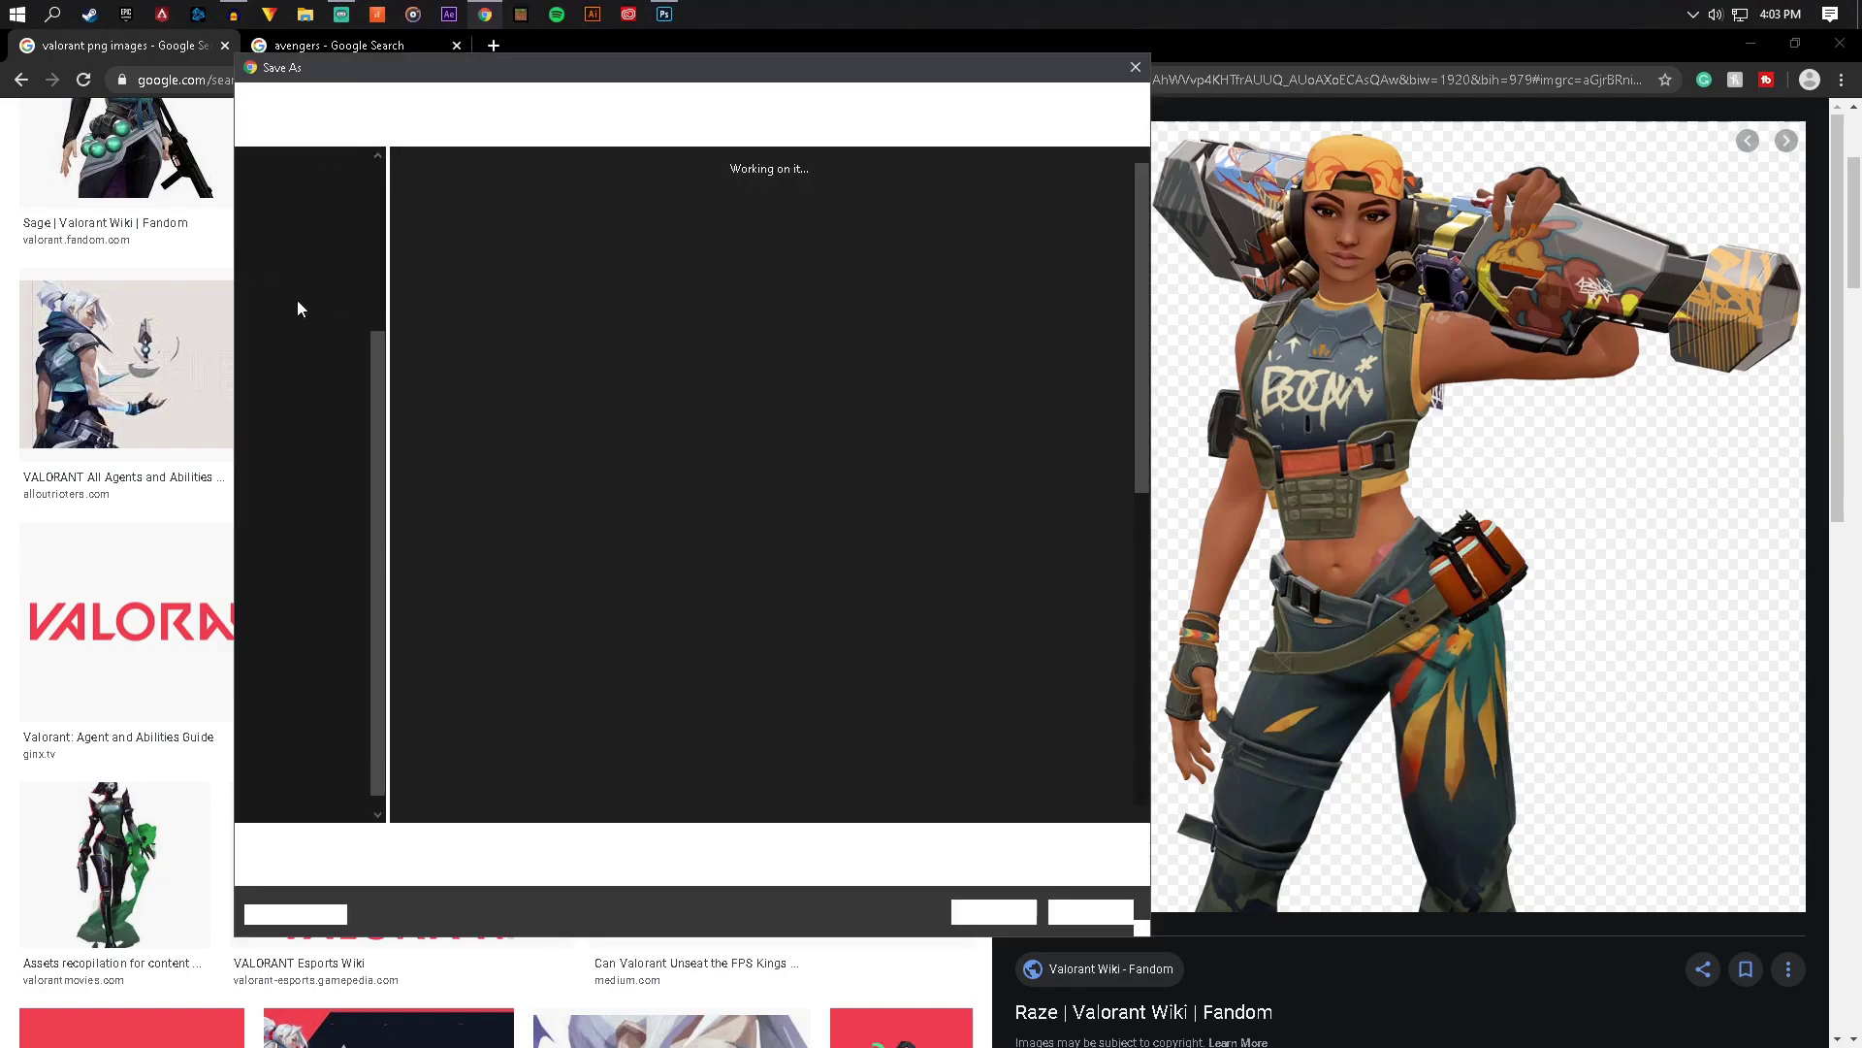
scroll(316, 279, up, 2)
scroll(315, 277, up, 1)
click(309, 252)
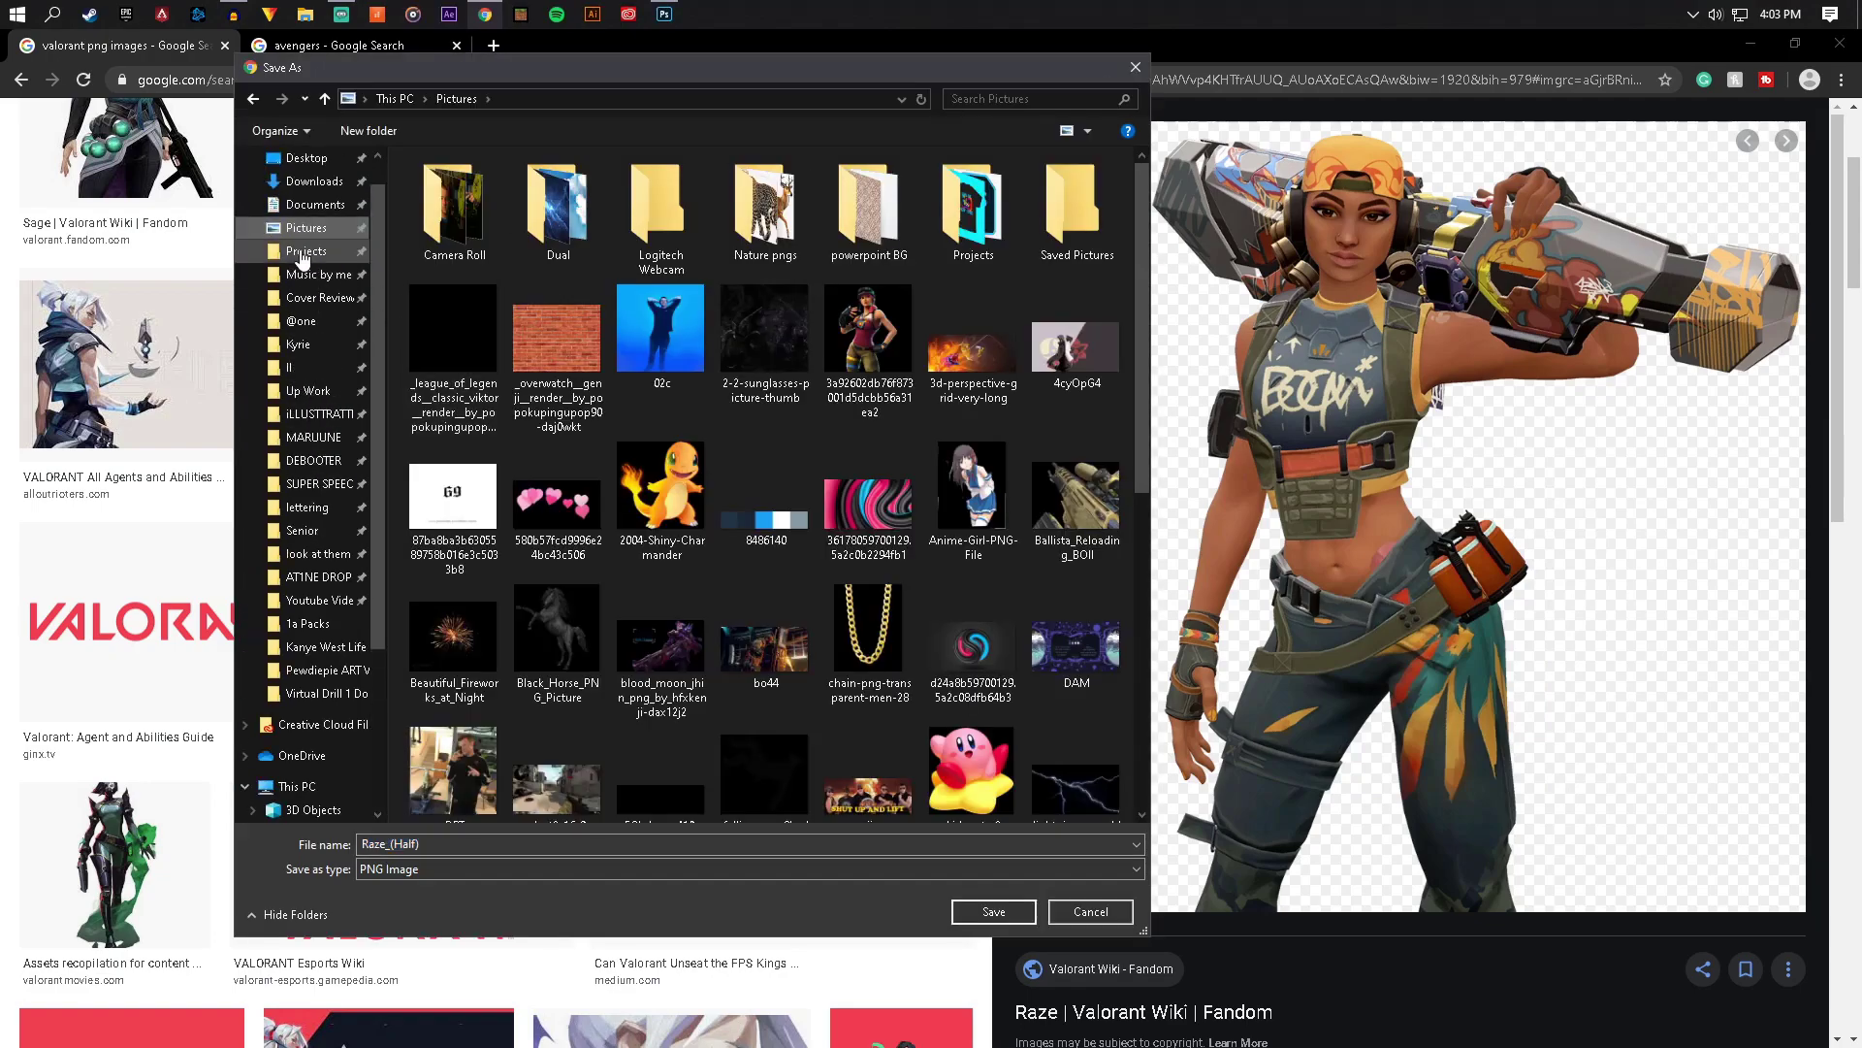
right_click(608, 278)
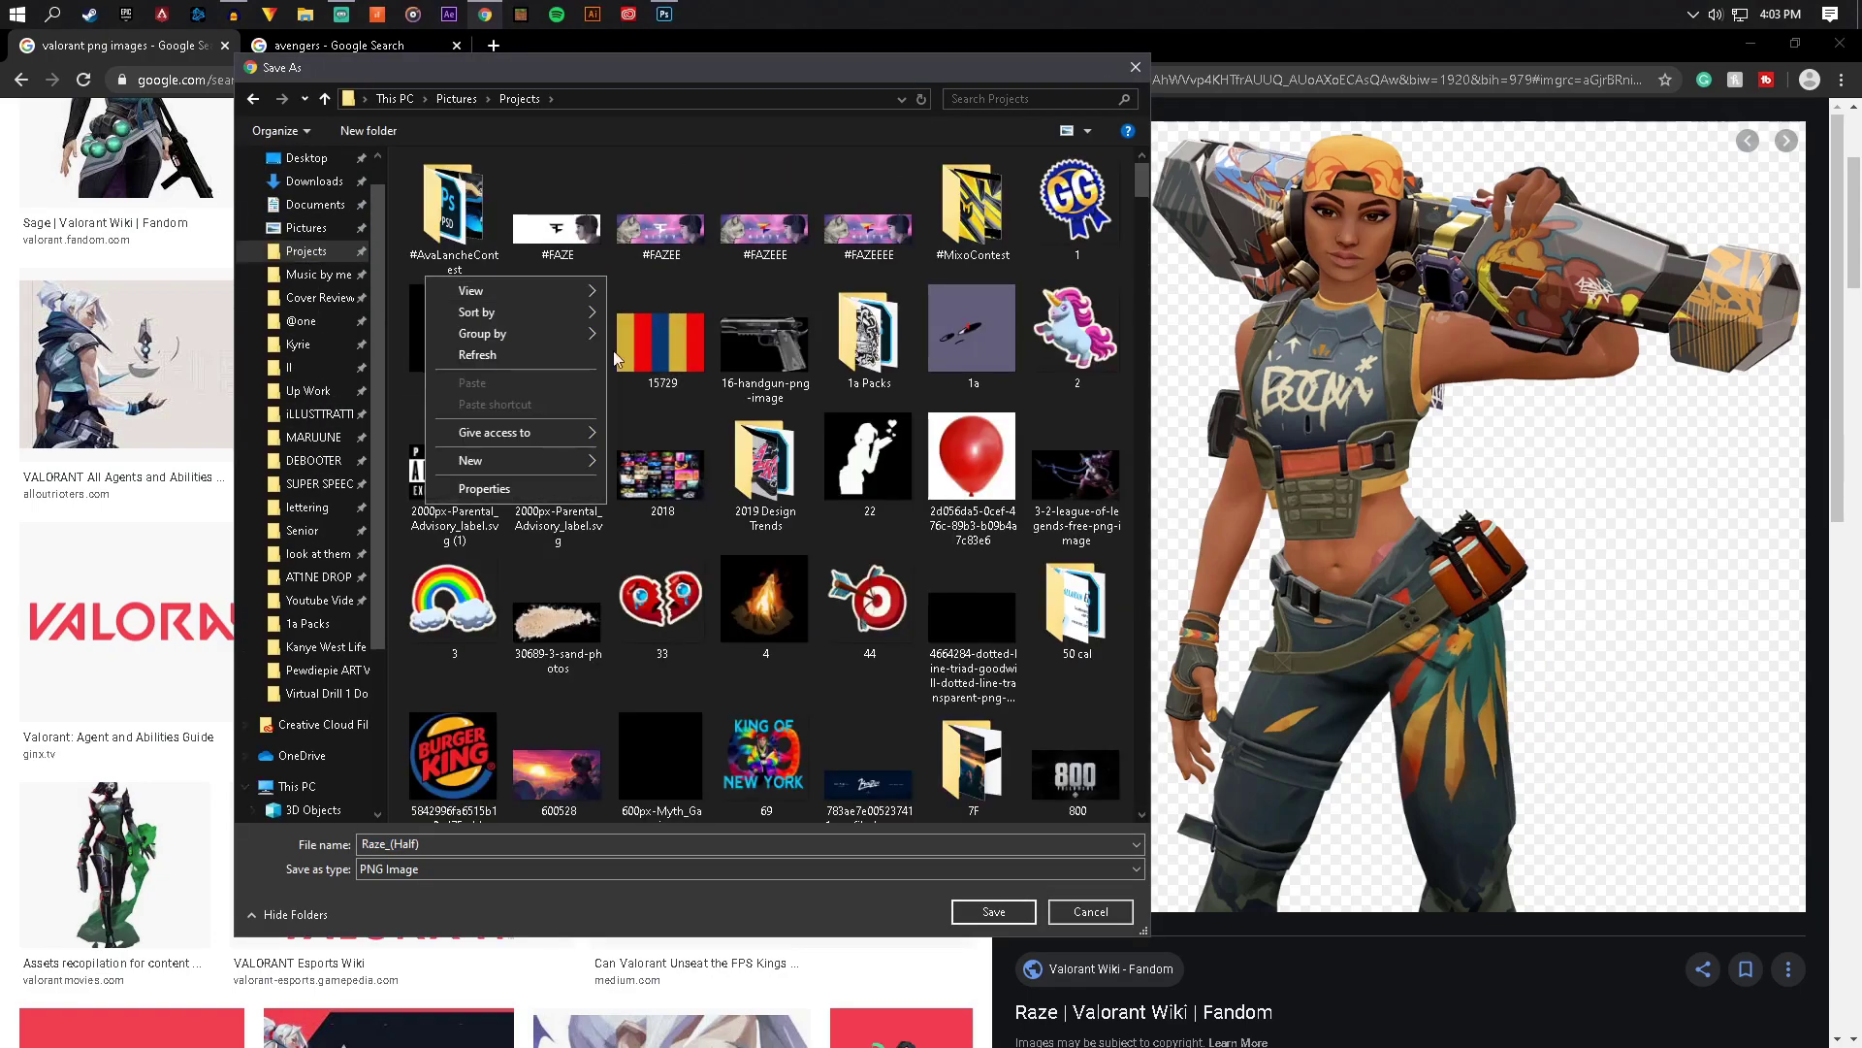
mouse_move(508, 457)
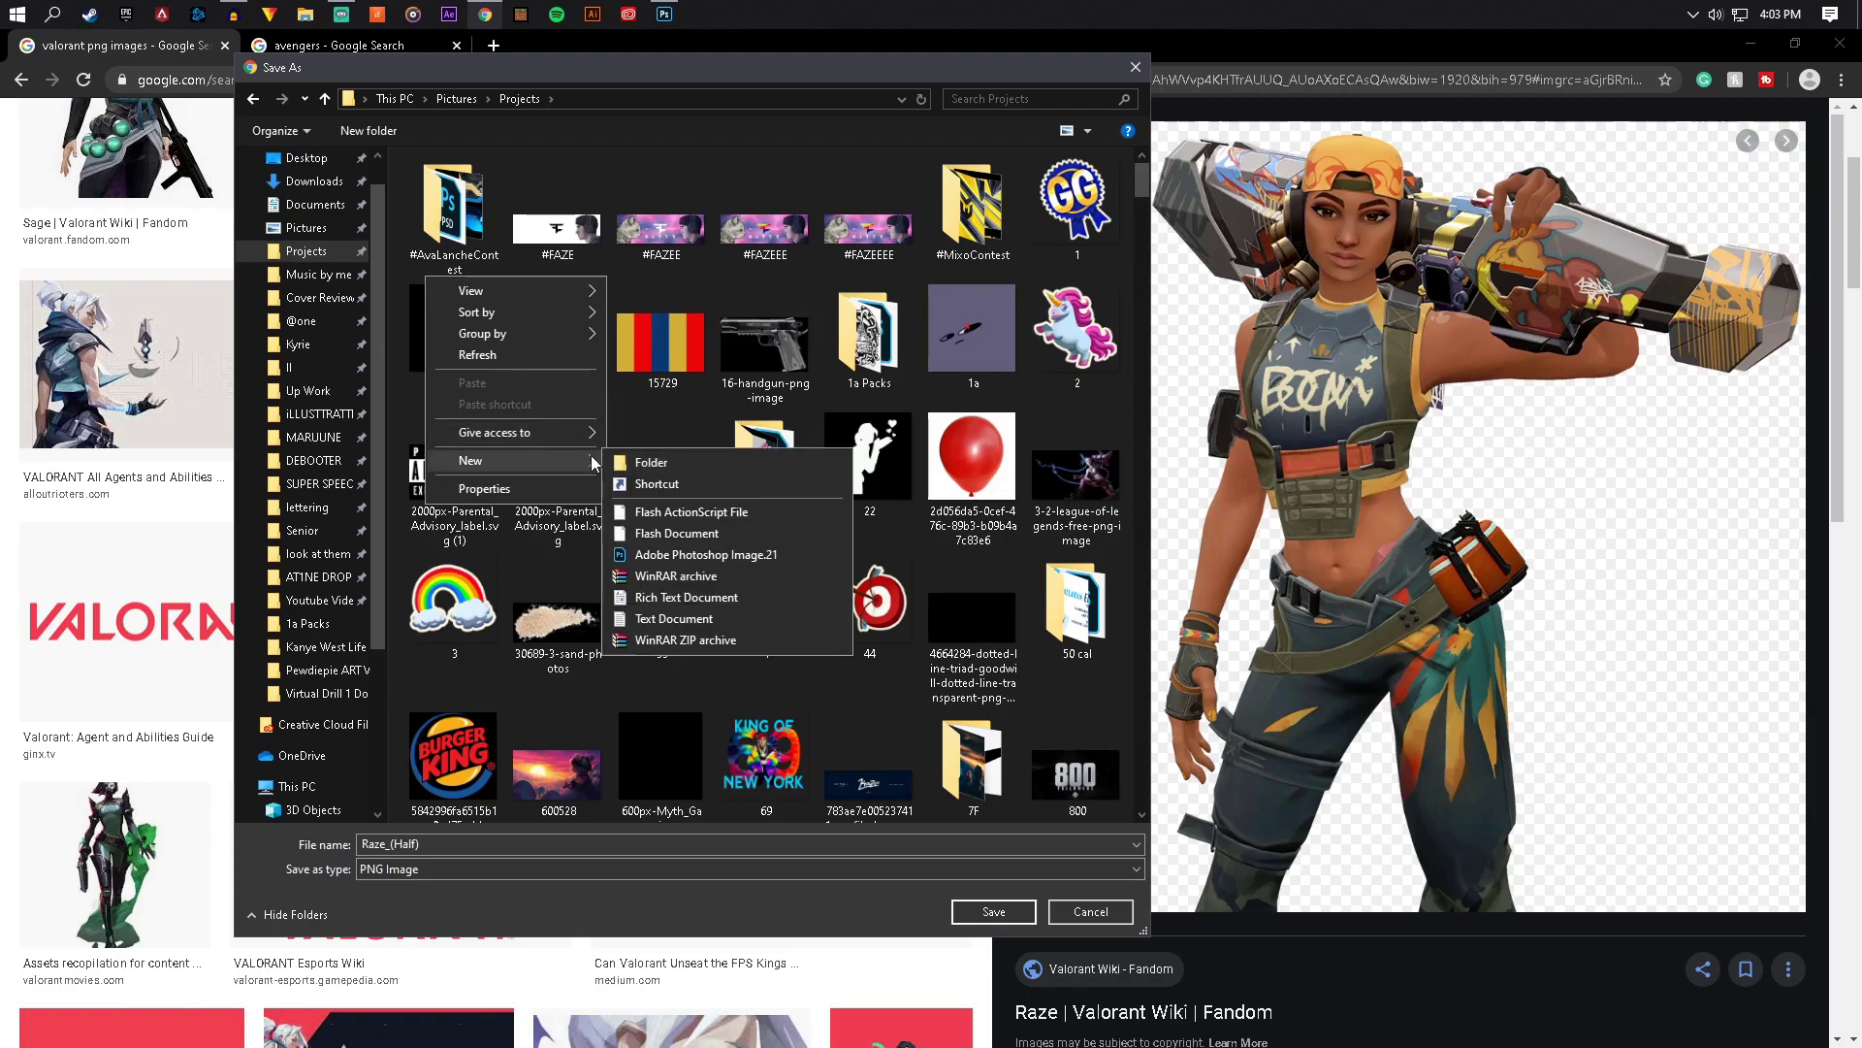
click(660, 469)
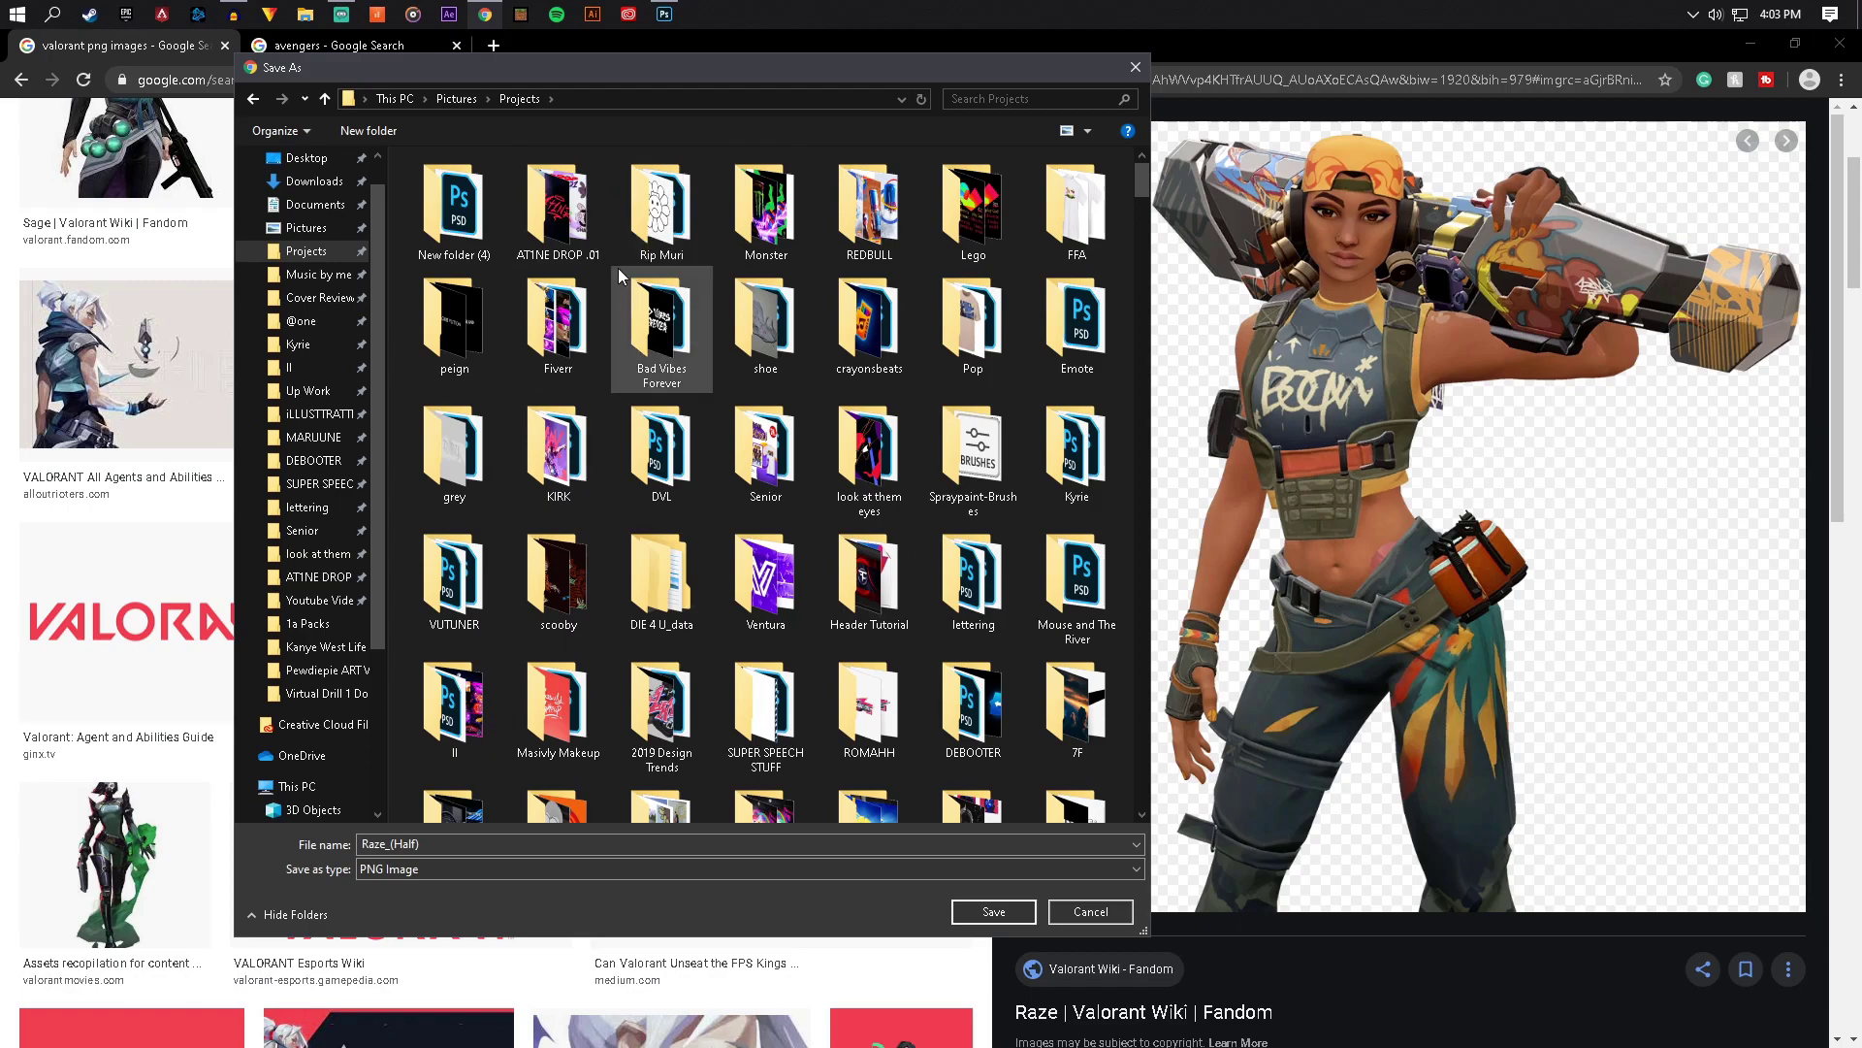
Create another new folder, then save the file as Raze_(Half).png
right_click(603, 266)
mouse_move(510, 471)
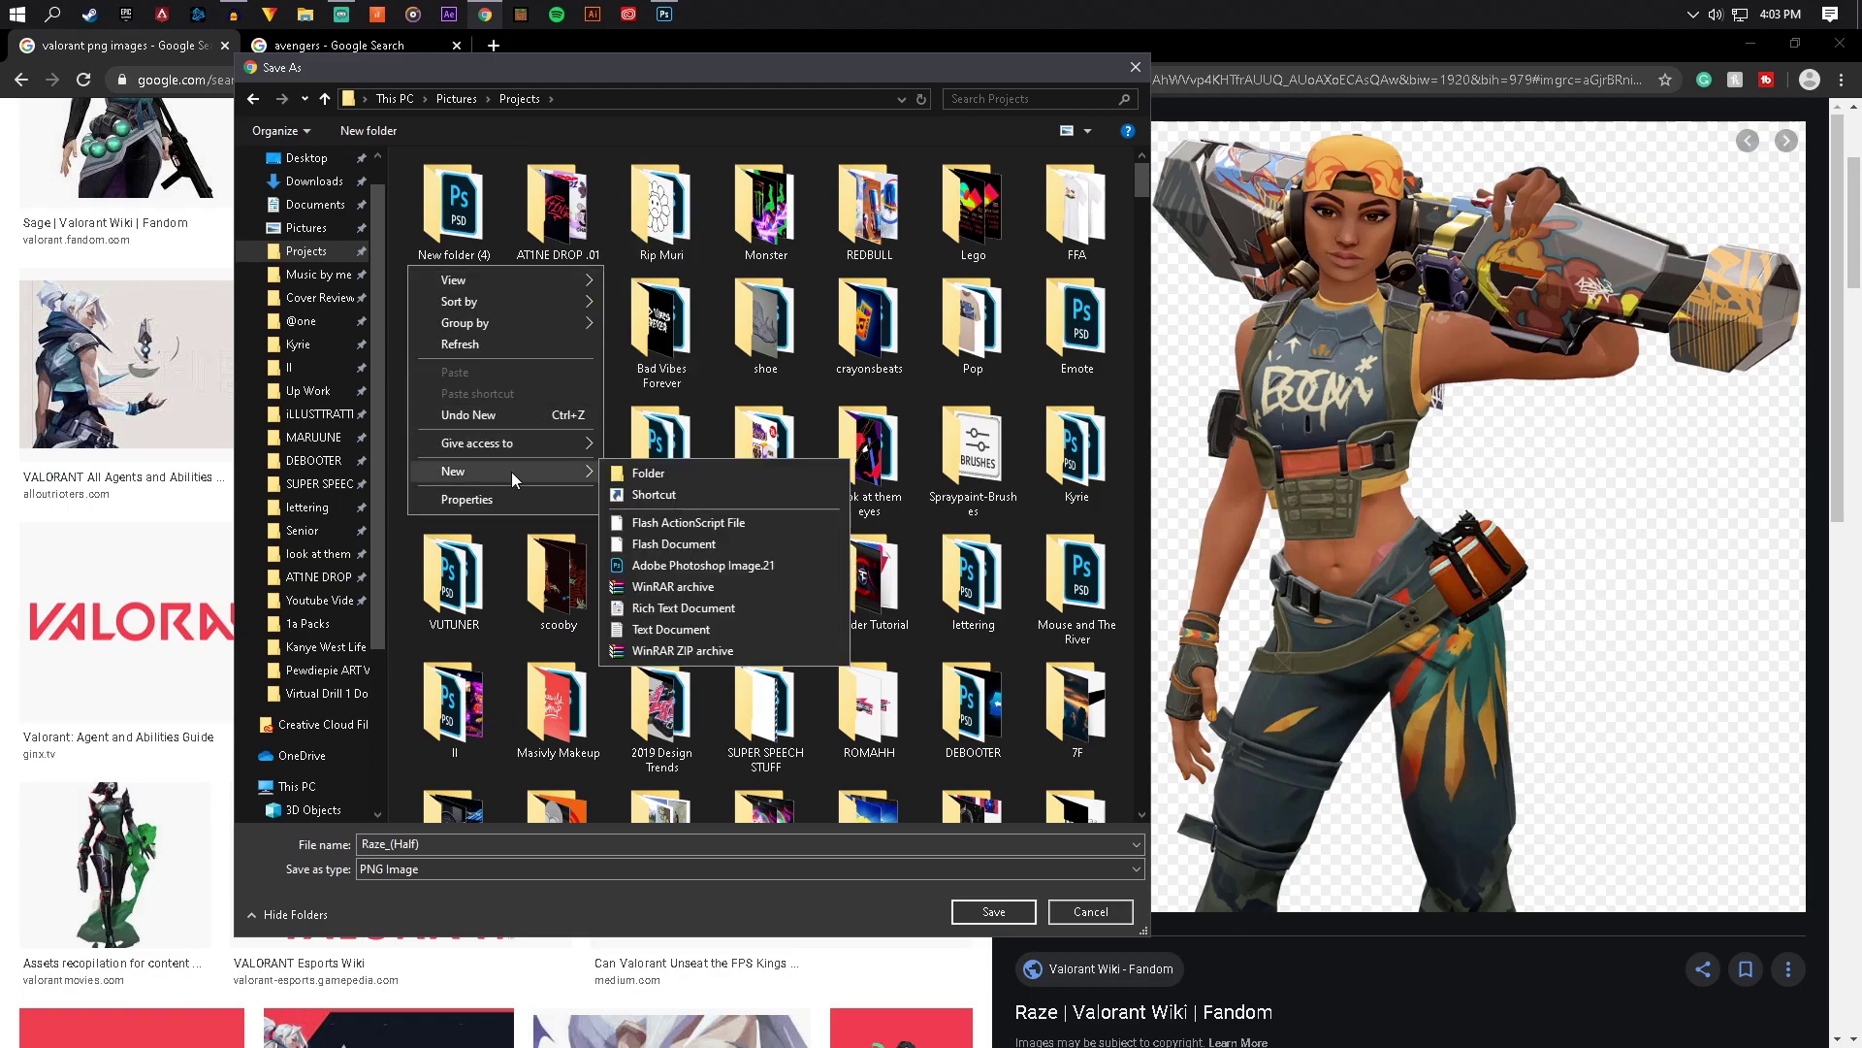
click(684, 469)
scroll(730, 521, down, 5)
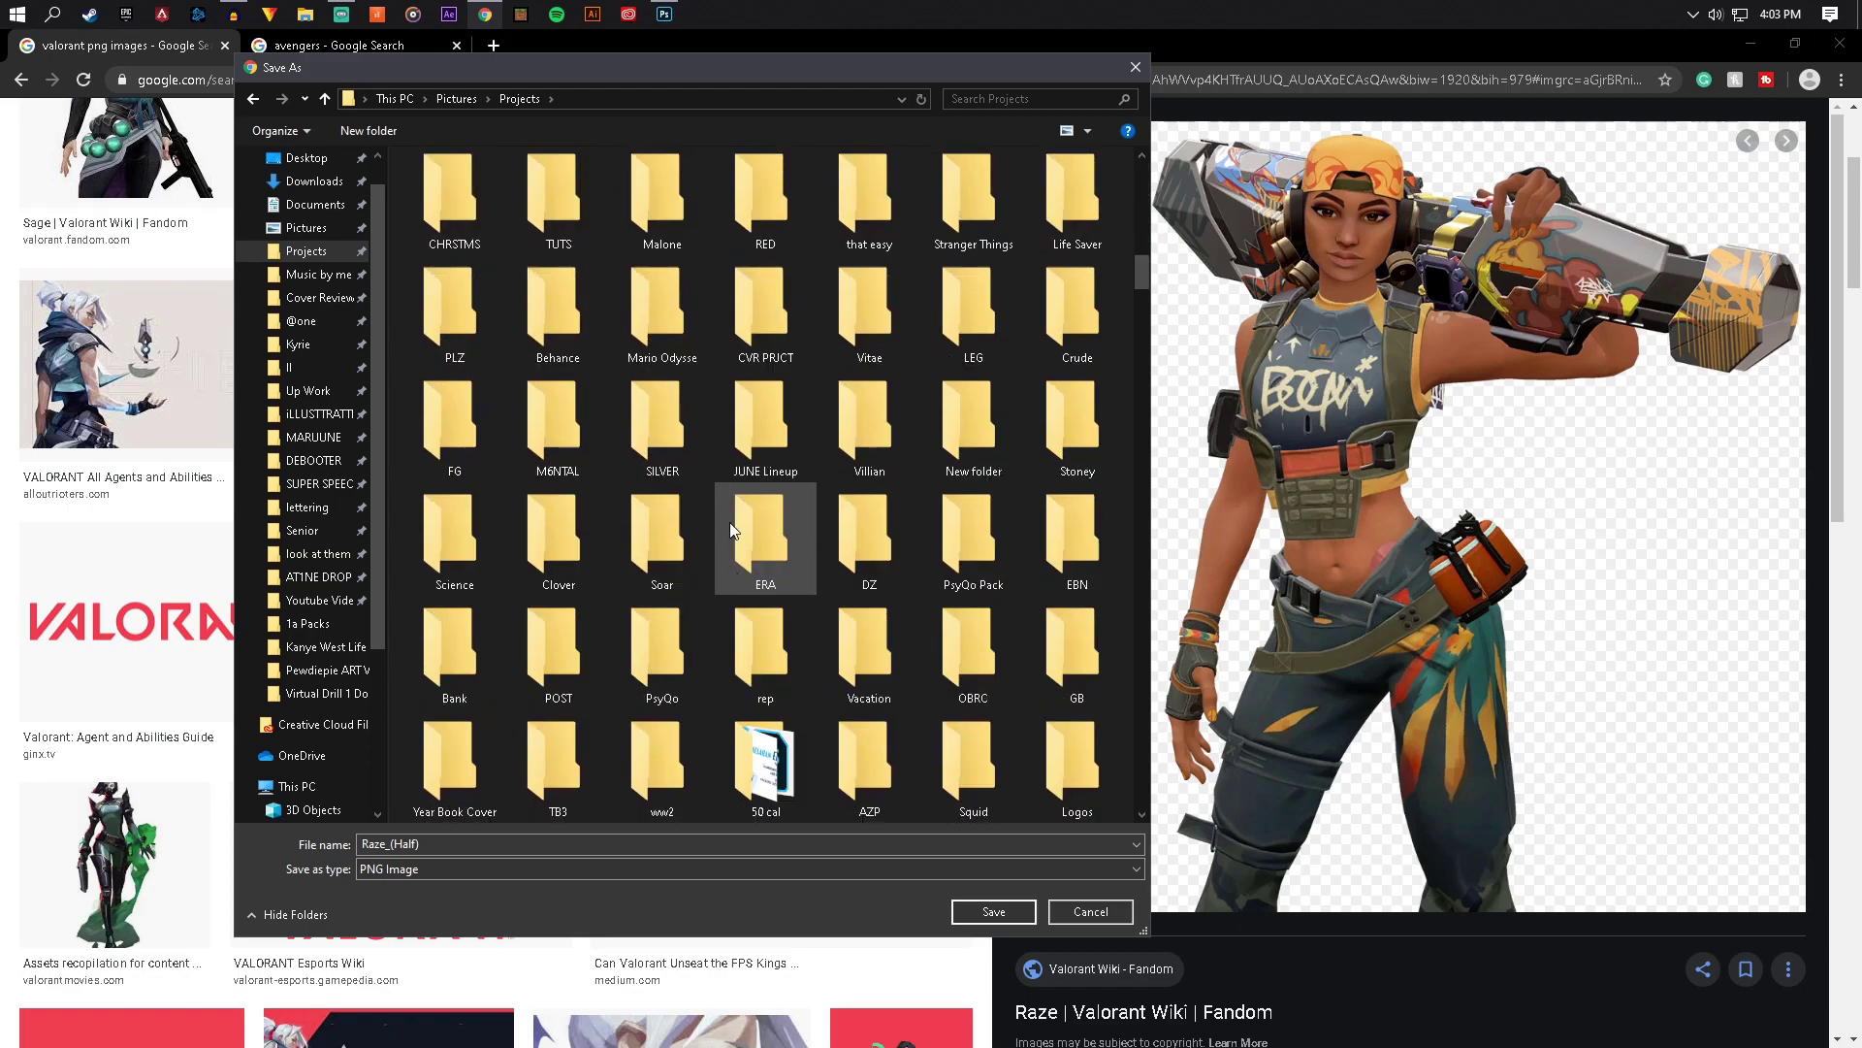
scroll(729, 522, up, 10)
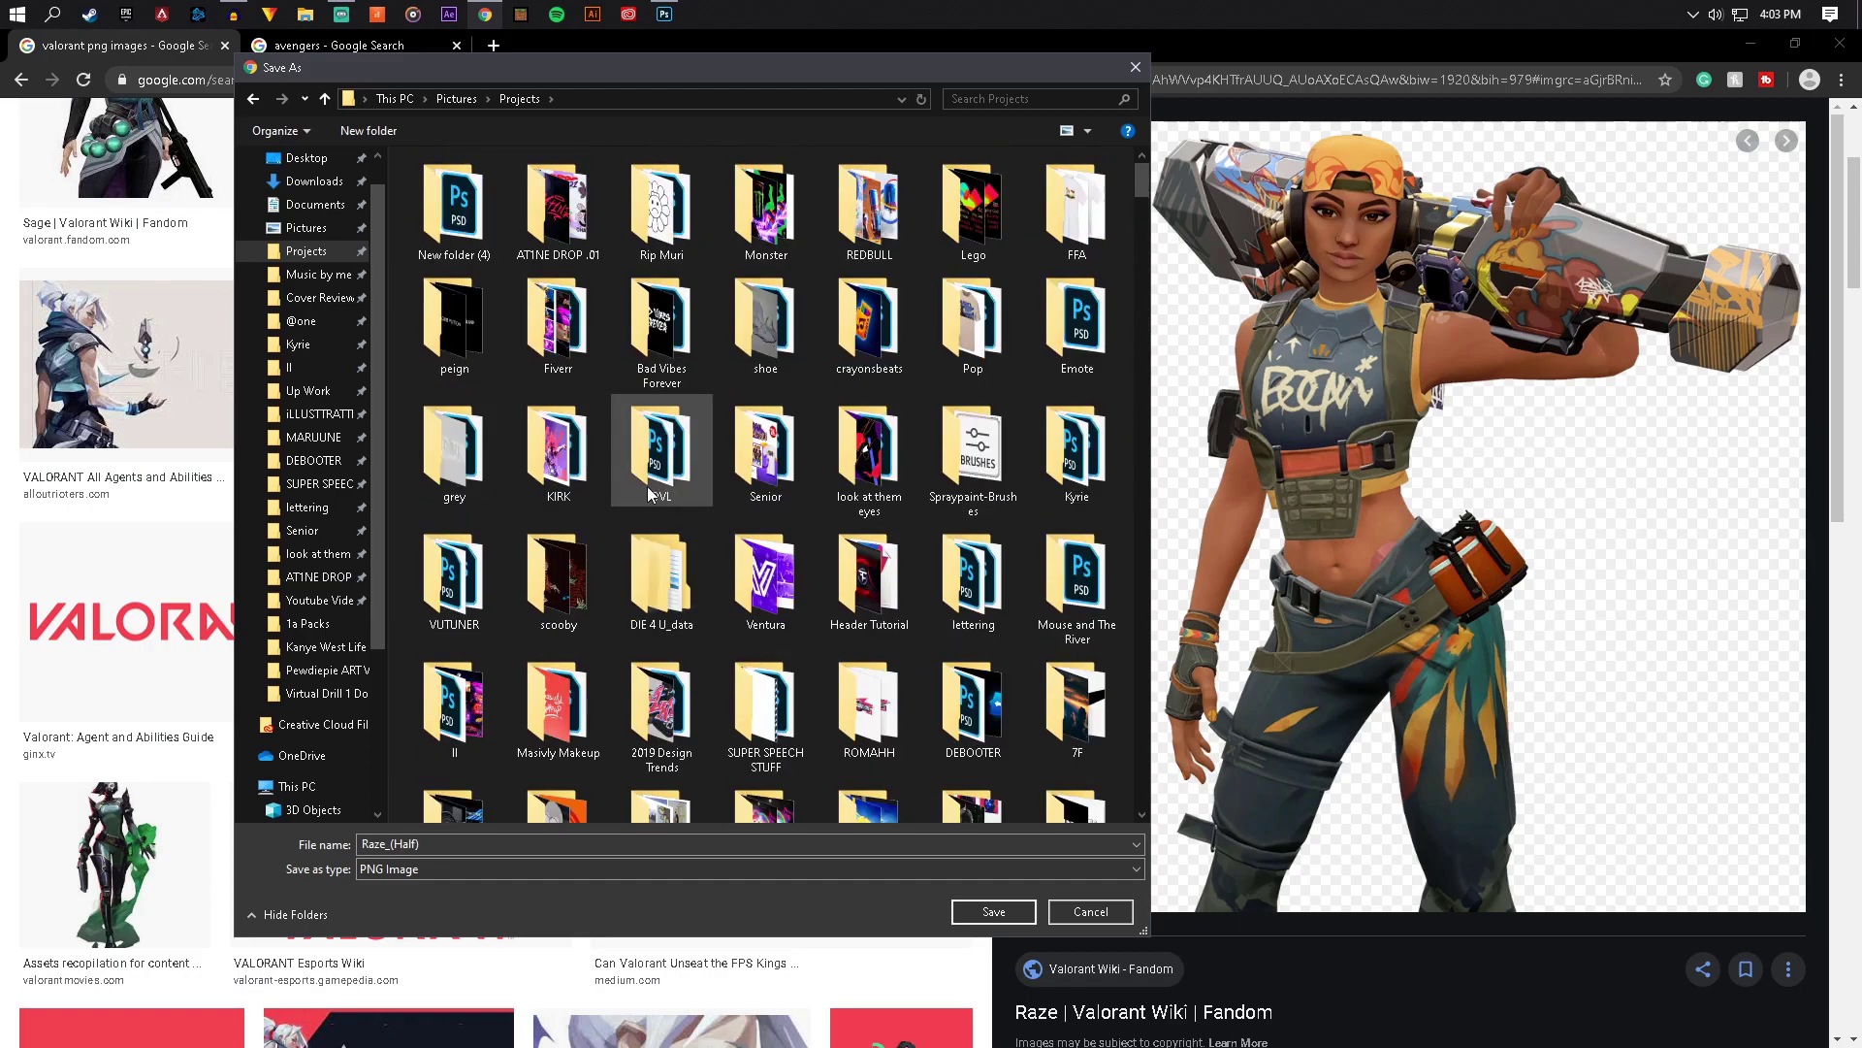
scroll(738, 471, down, 10)
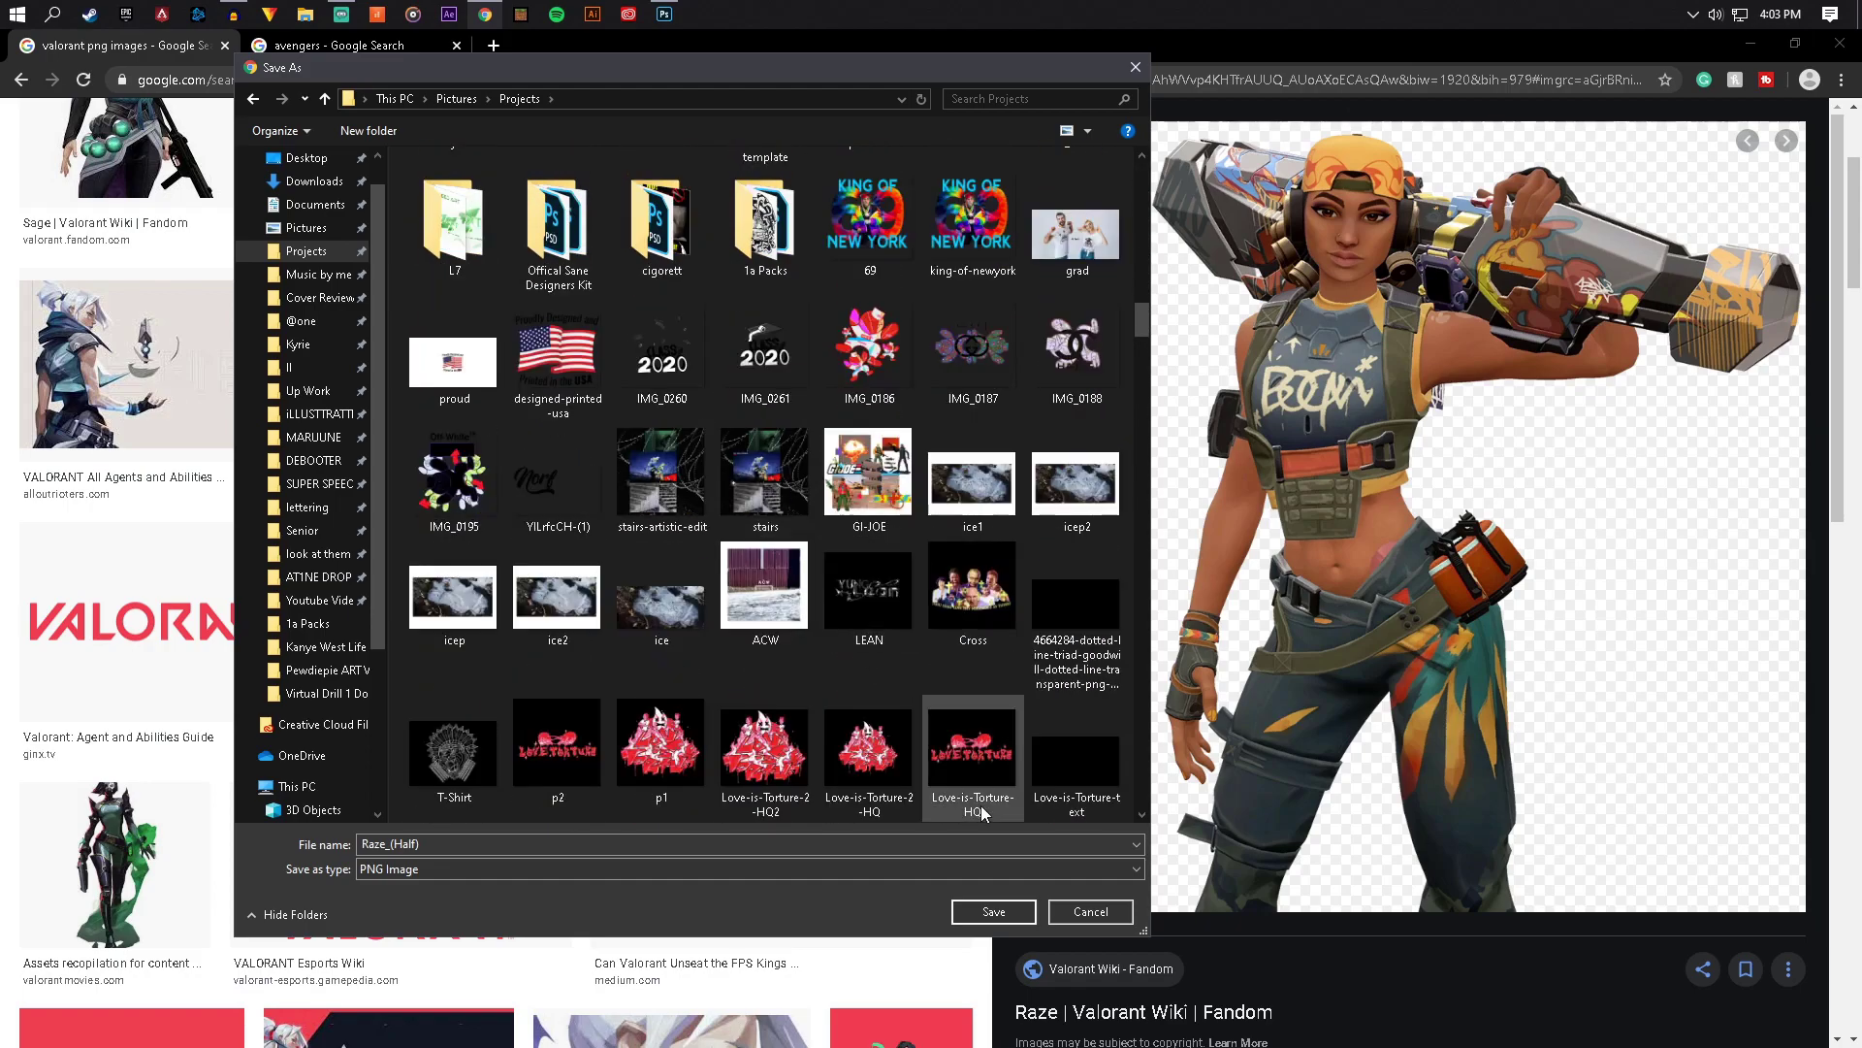
click(1012, 910)
Save the Jett image as Jett_(Half).png
scroll(556, 402, up, 3)
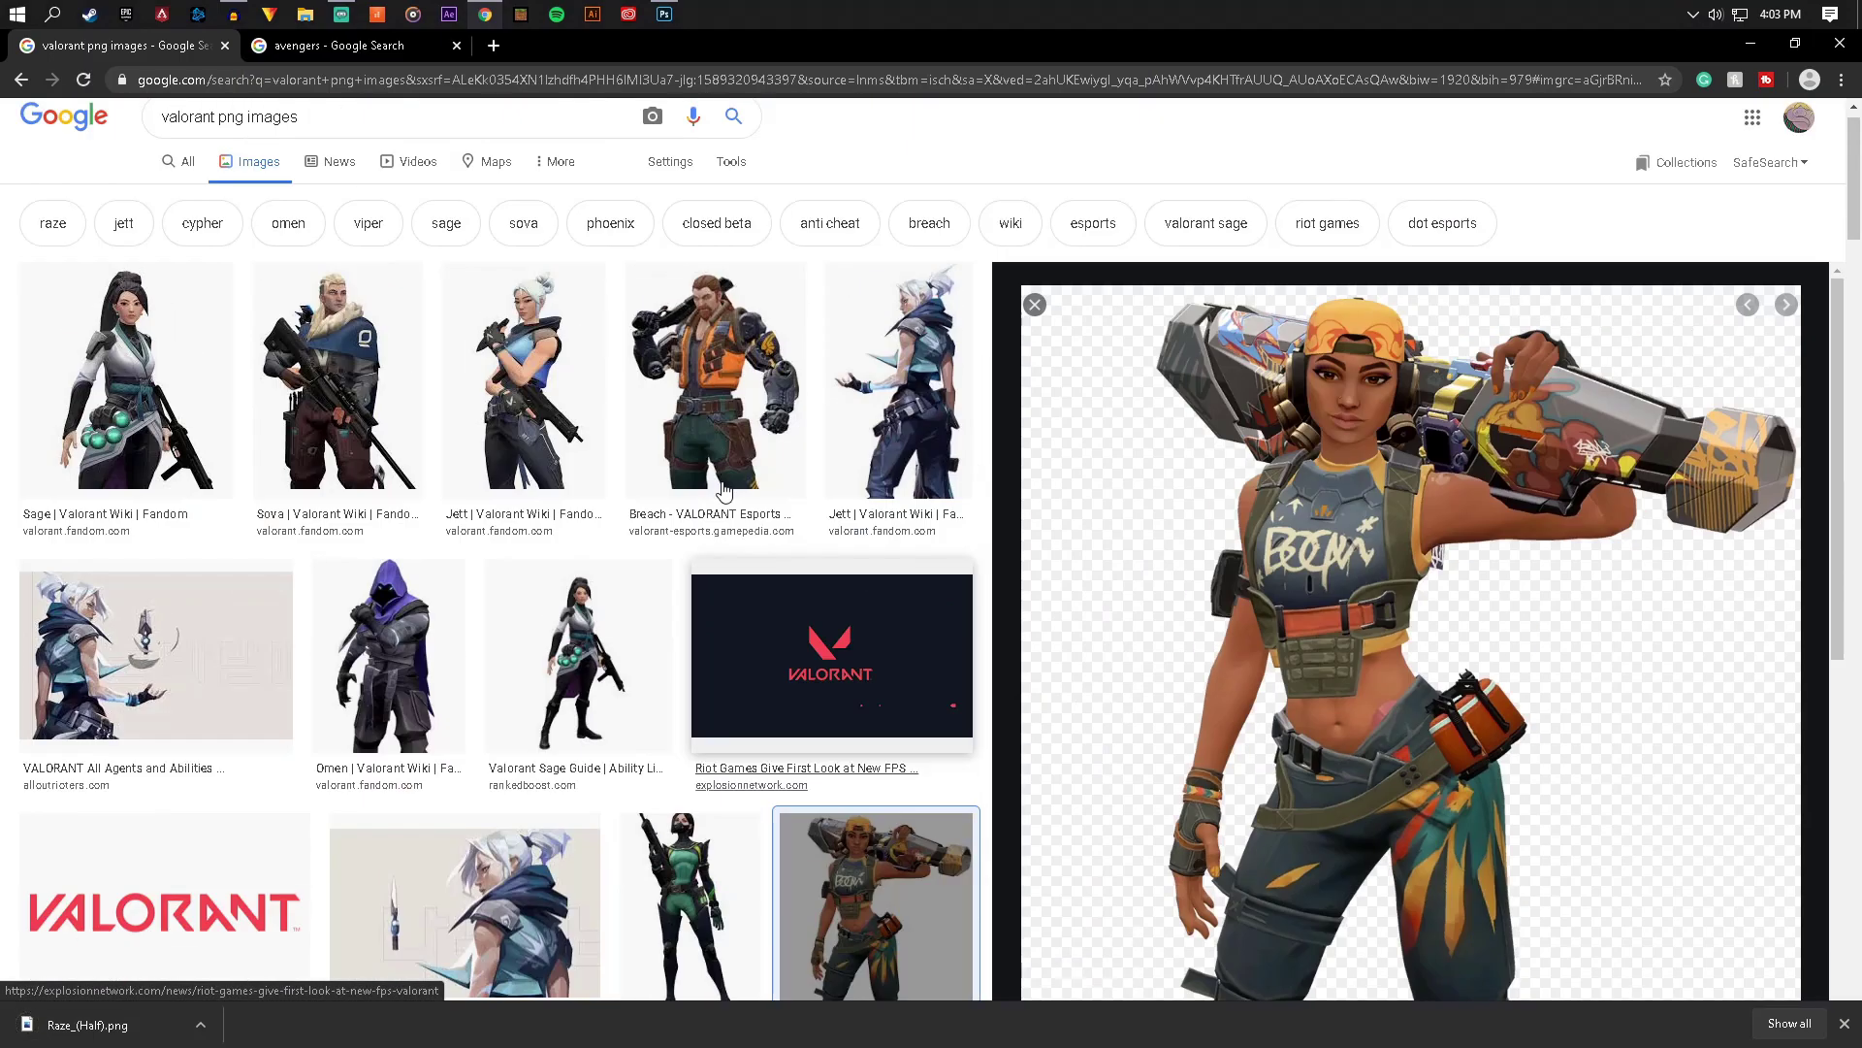
click(556, 403)
right_click(1494, 425)
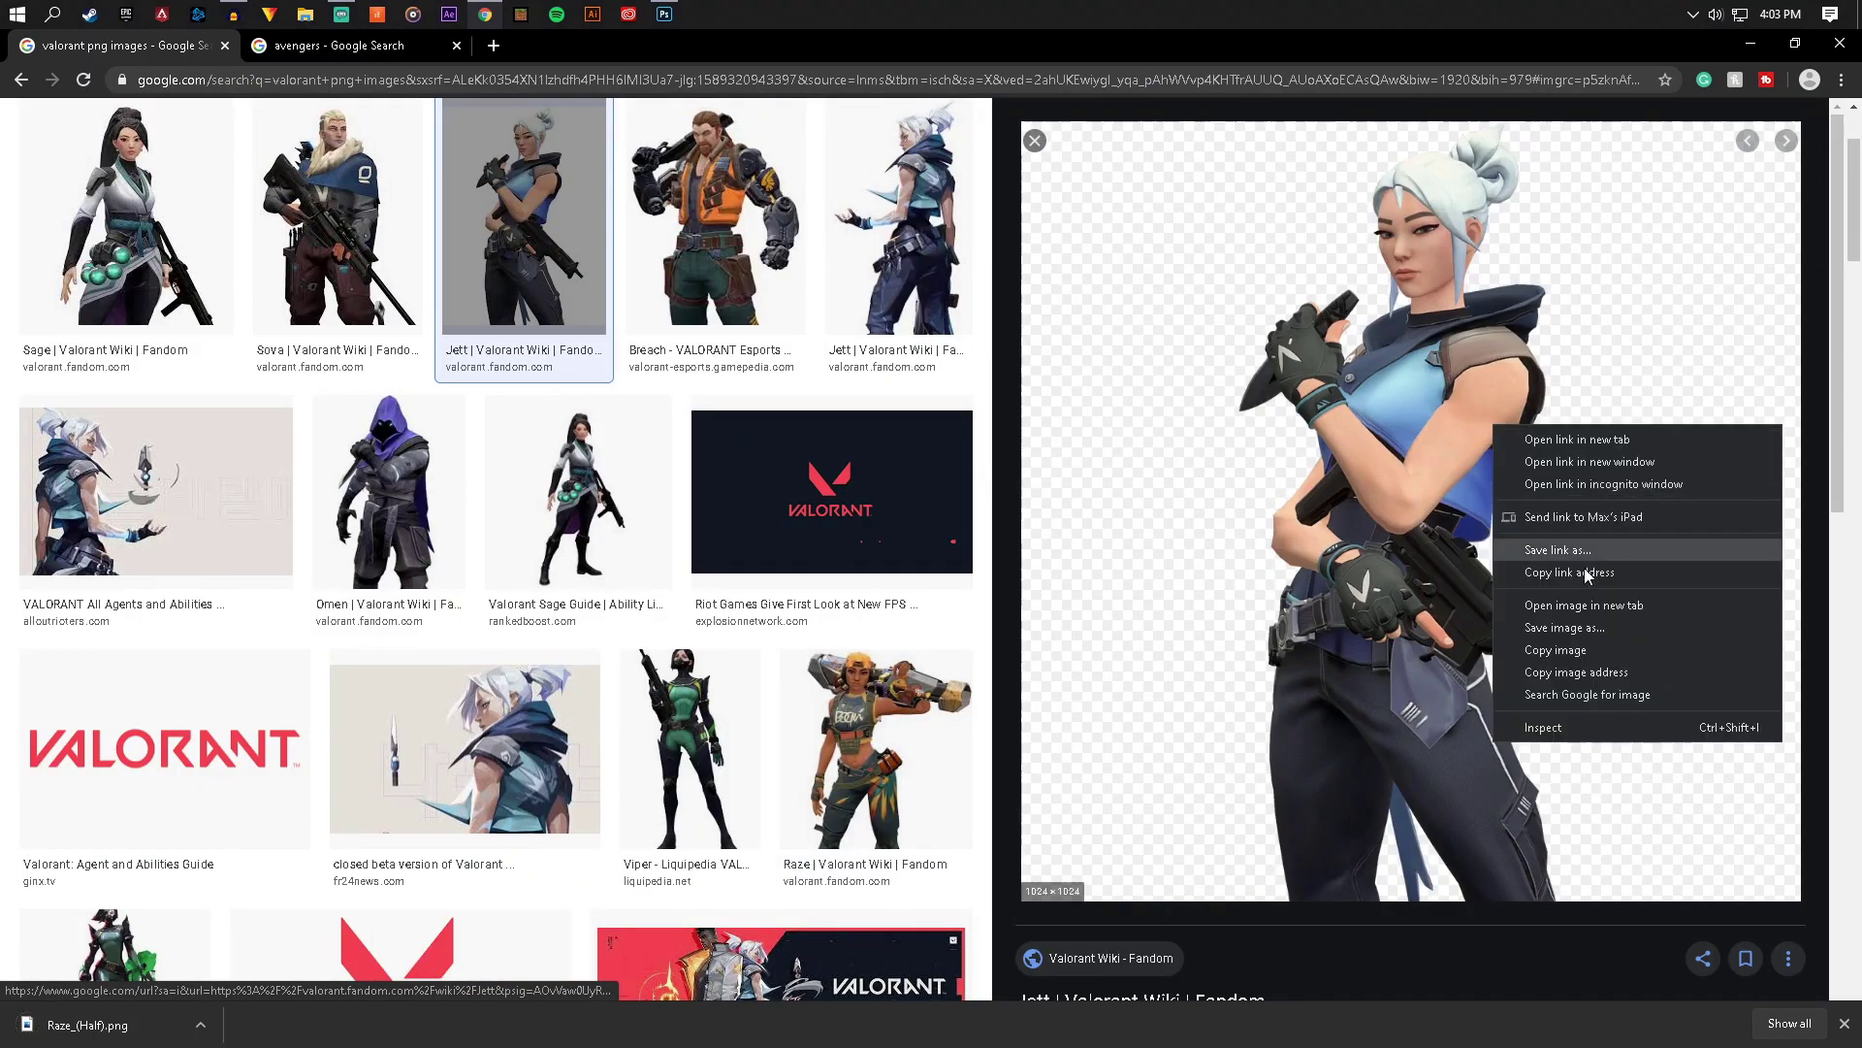
click(1572, 627)
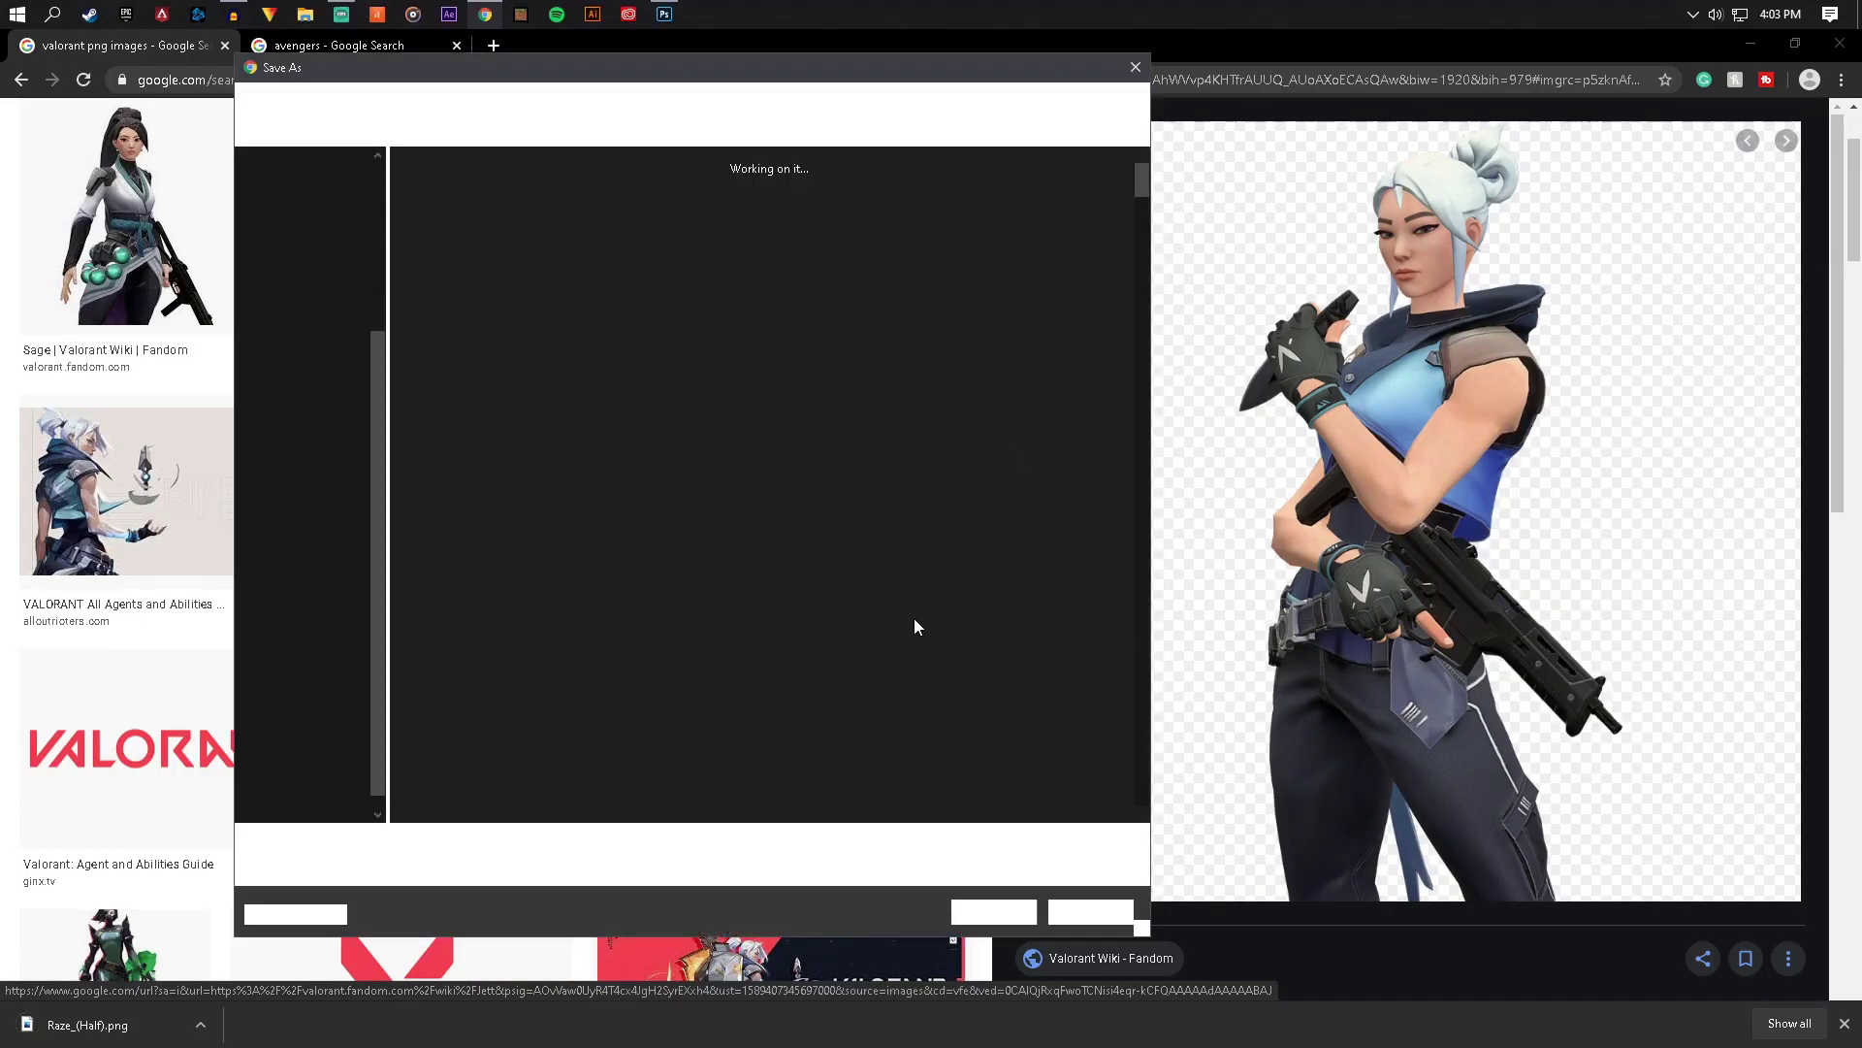
click(1013, 917)
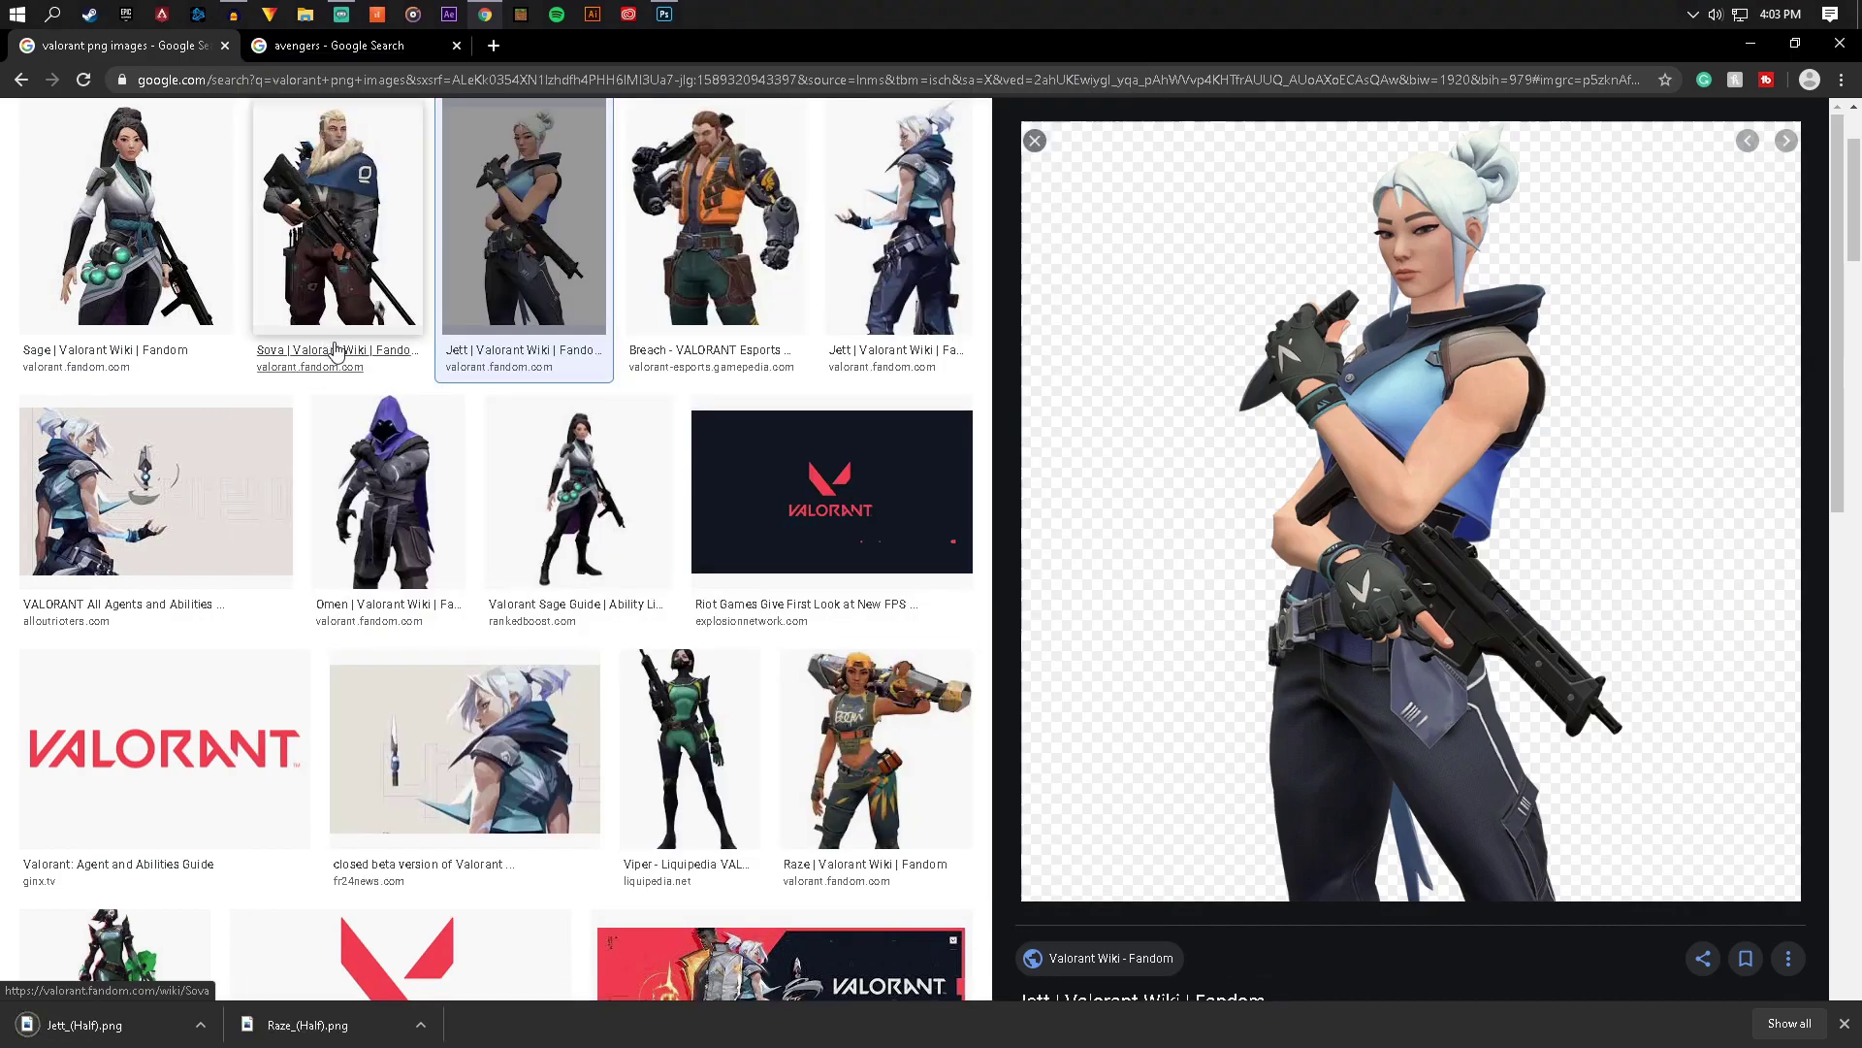
Save both Viper artworks as 600px-Viper_Artwork.png and jbrofsQ_smaller-1.png
click(690, 747)
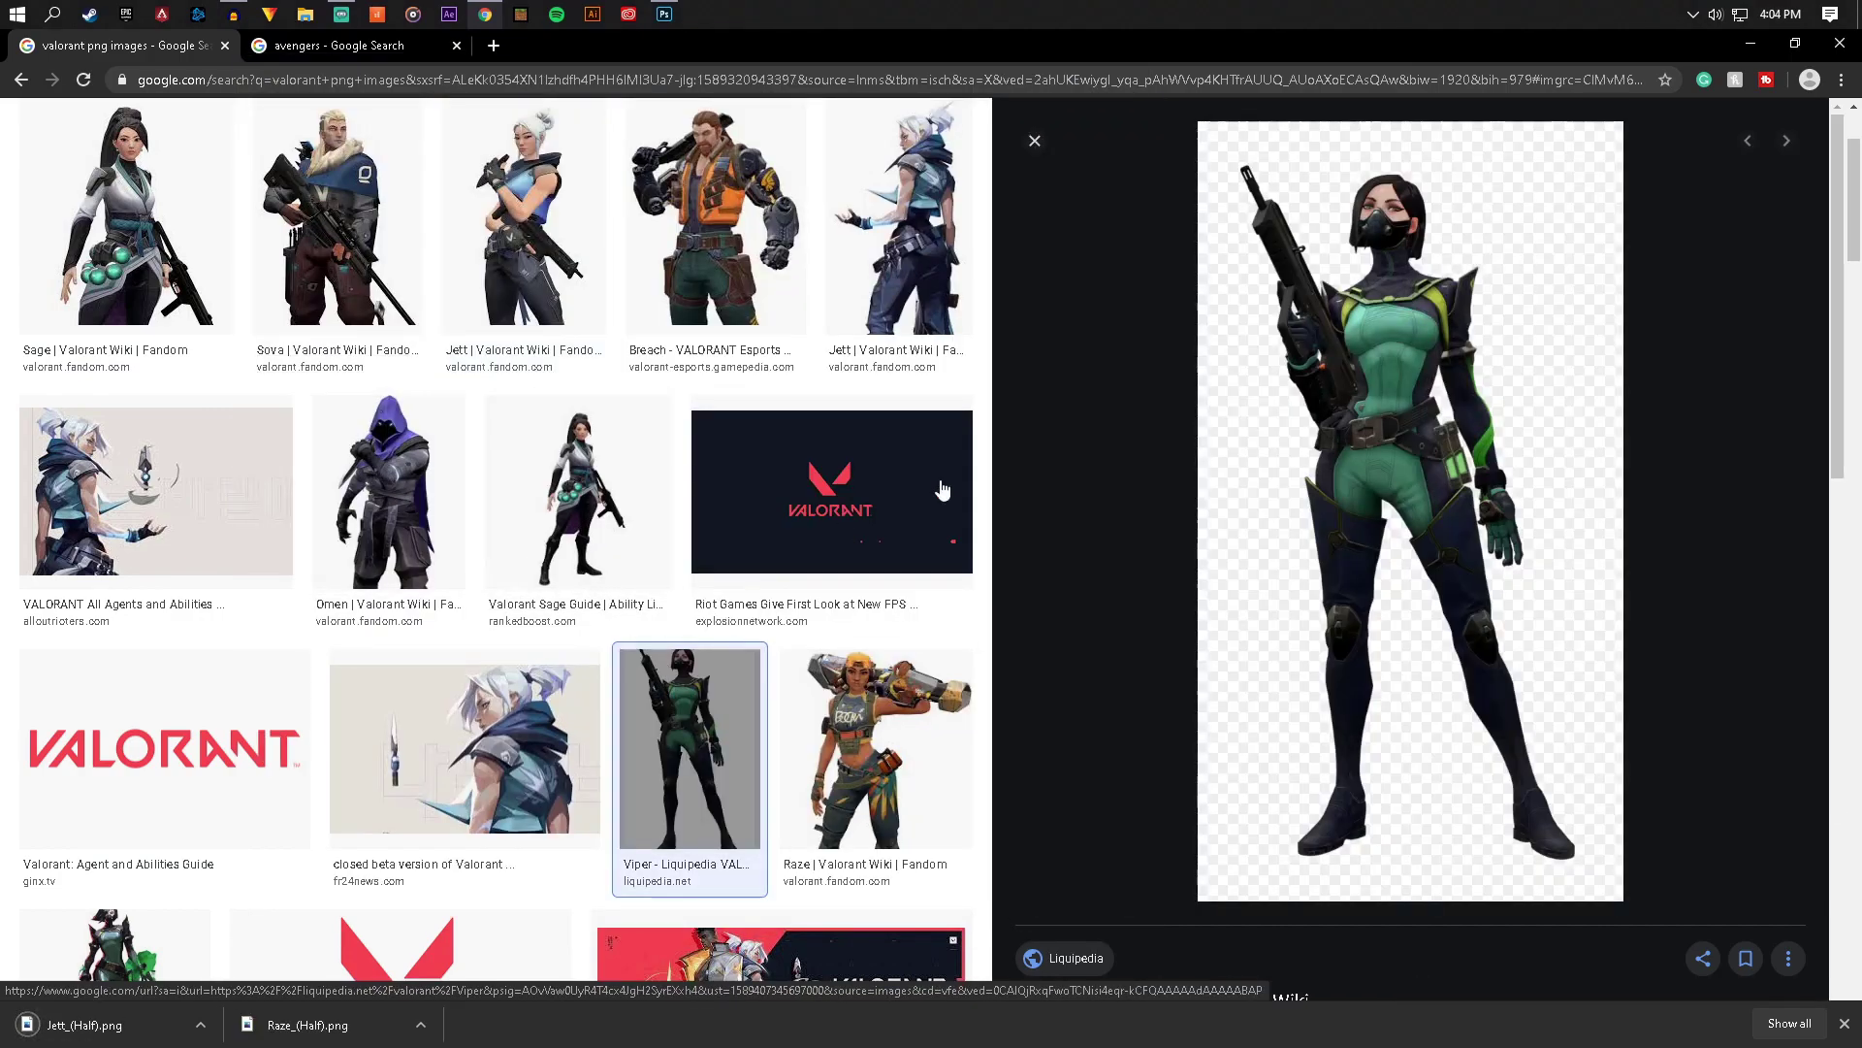
right_click(1404, 371)
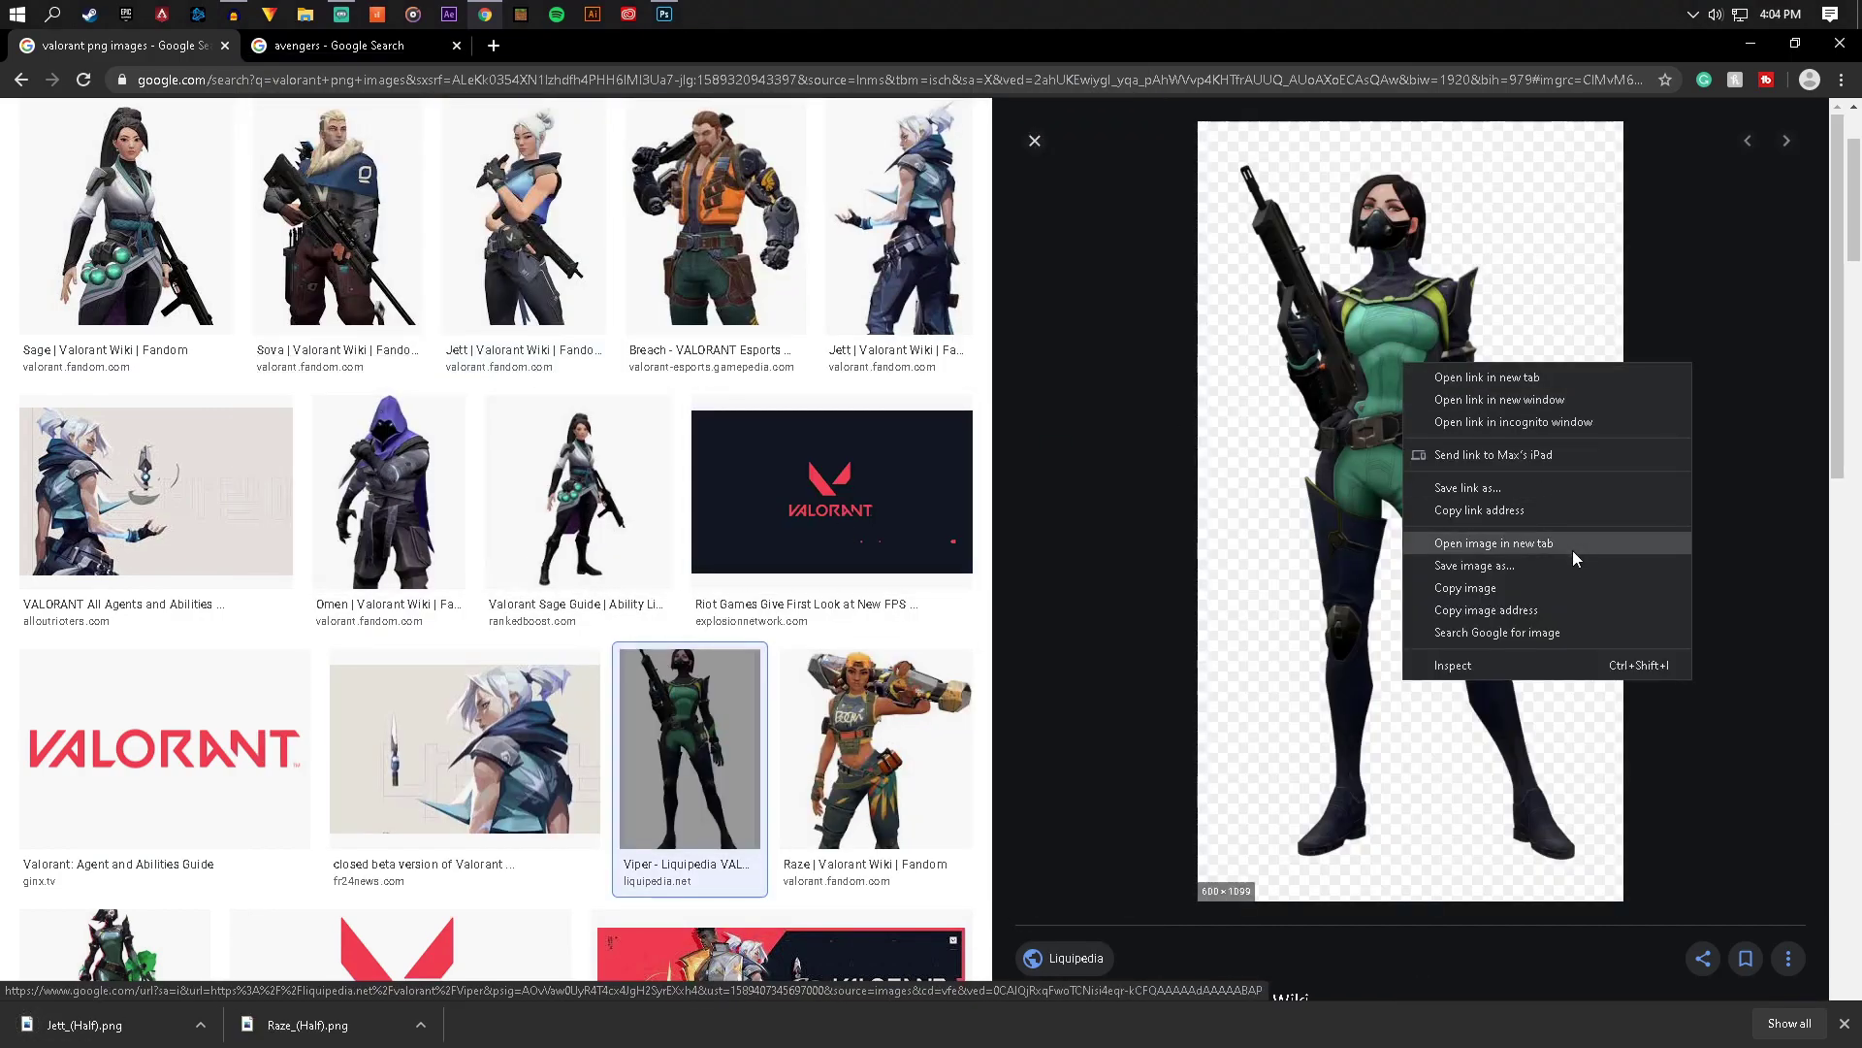
click(1494, 573)
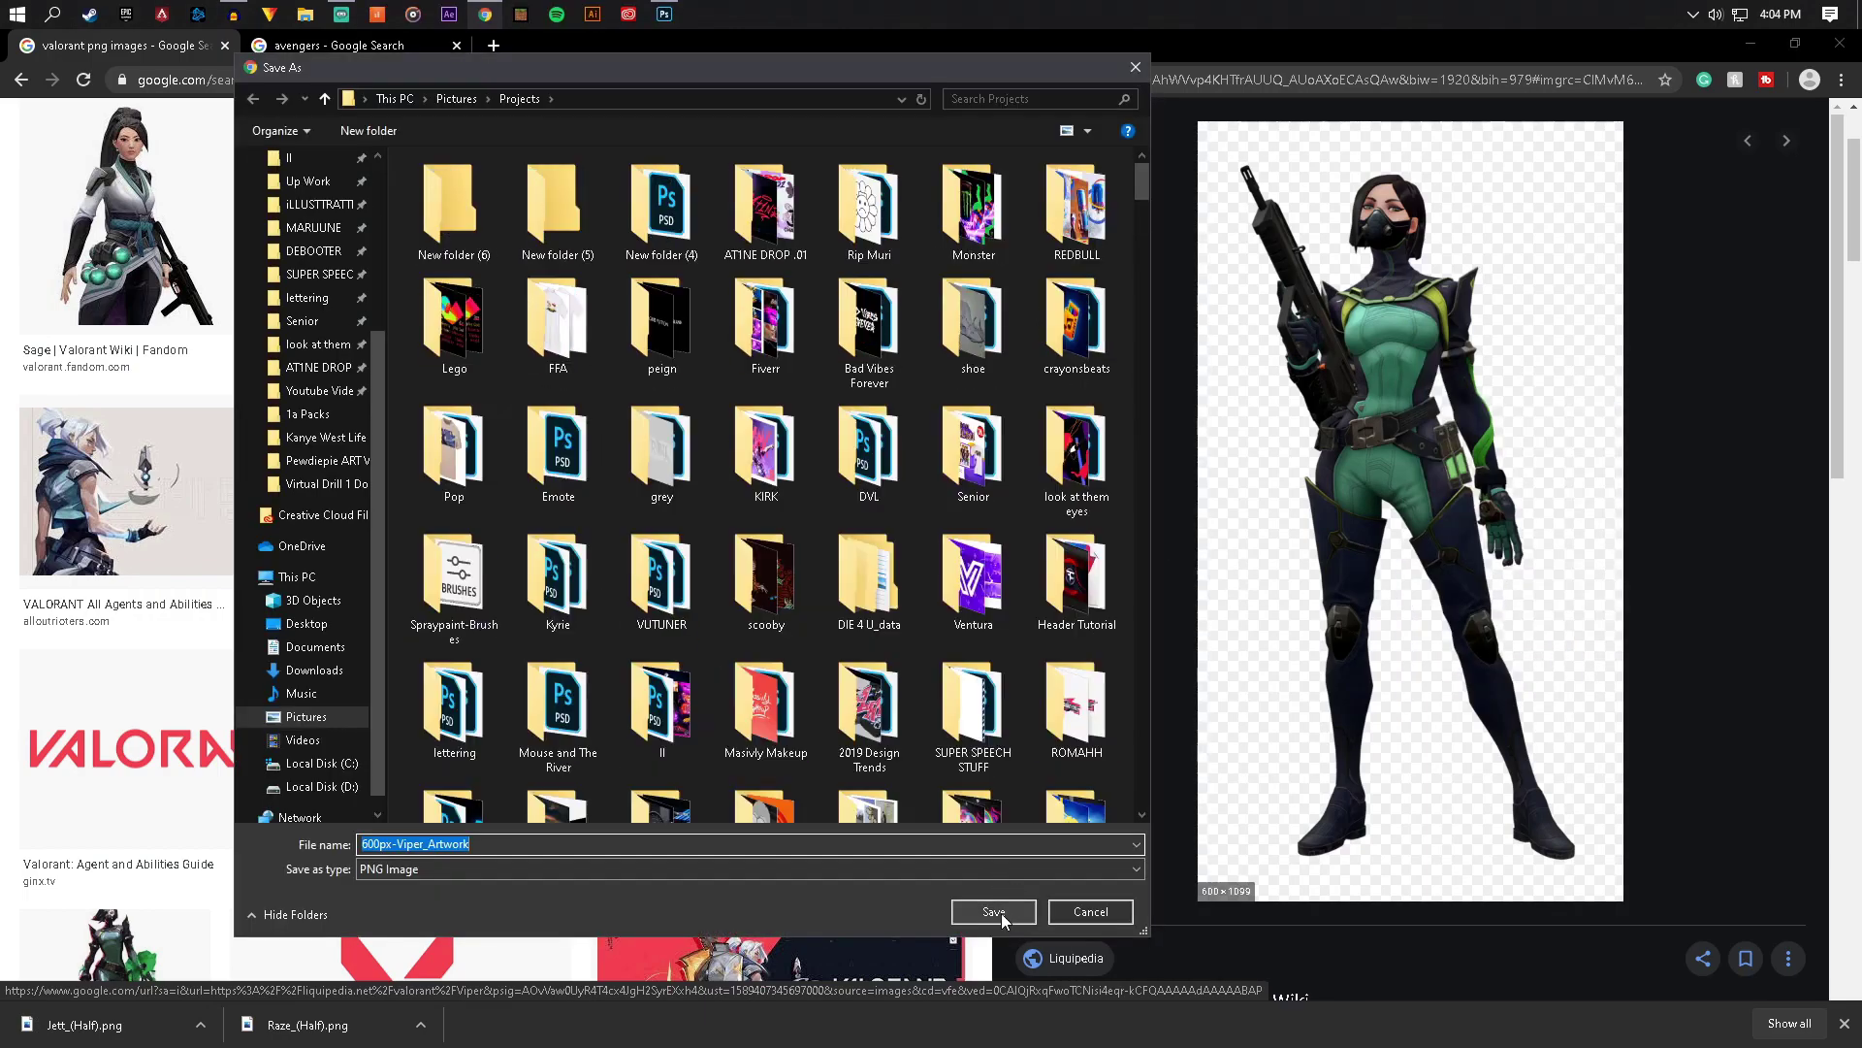
click(1001, 913)
scroll(813, 642, down, 6)
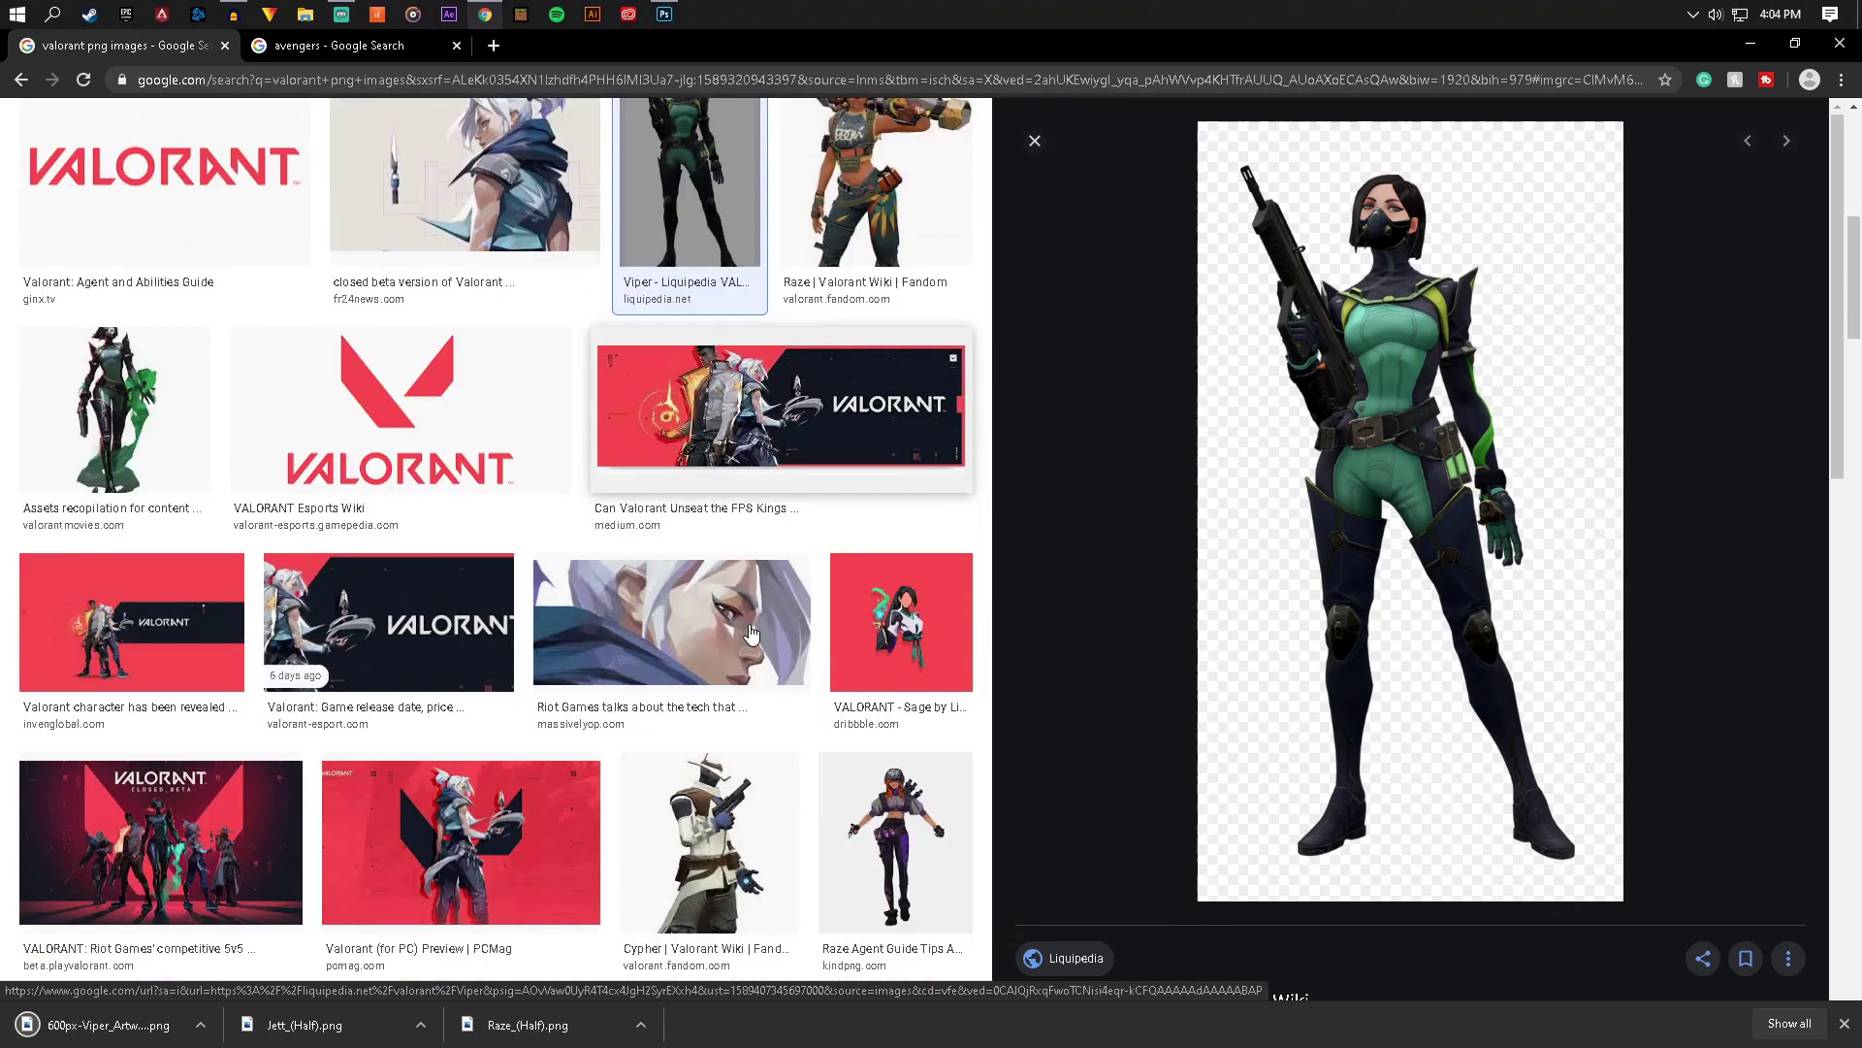
click(167, 373)
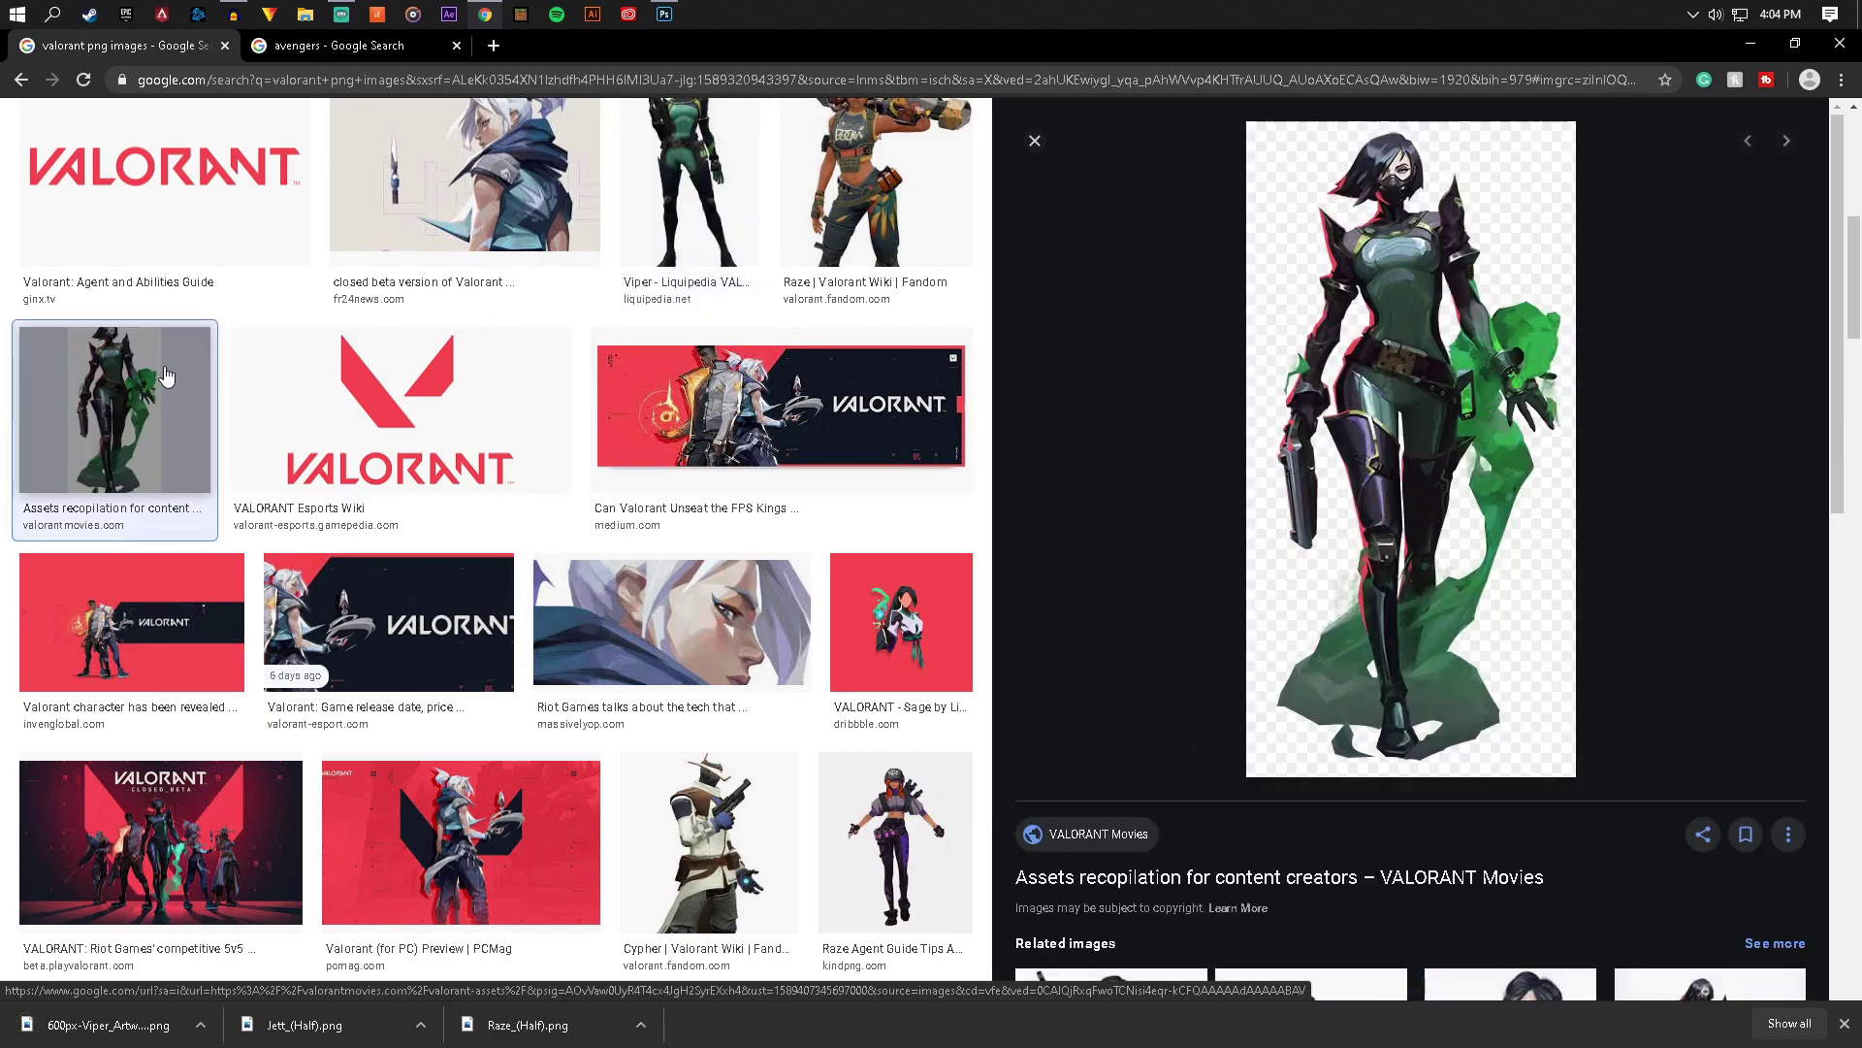
right_click(1422, 449)
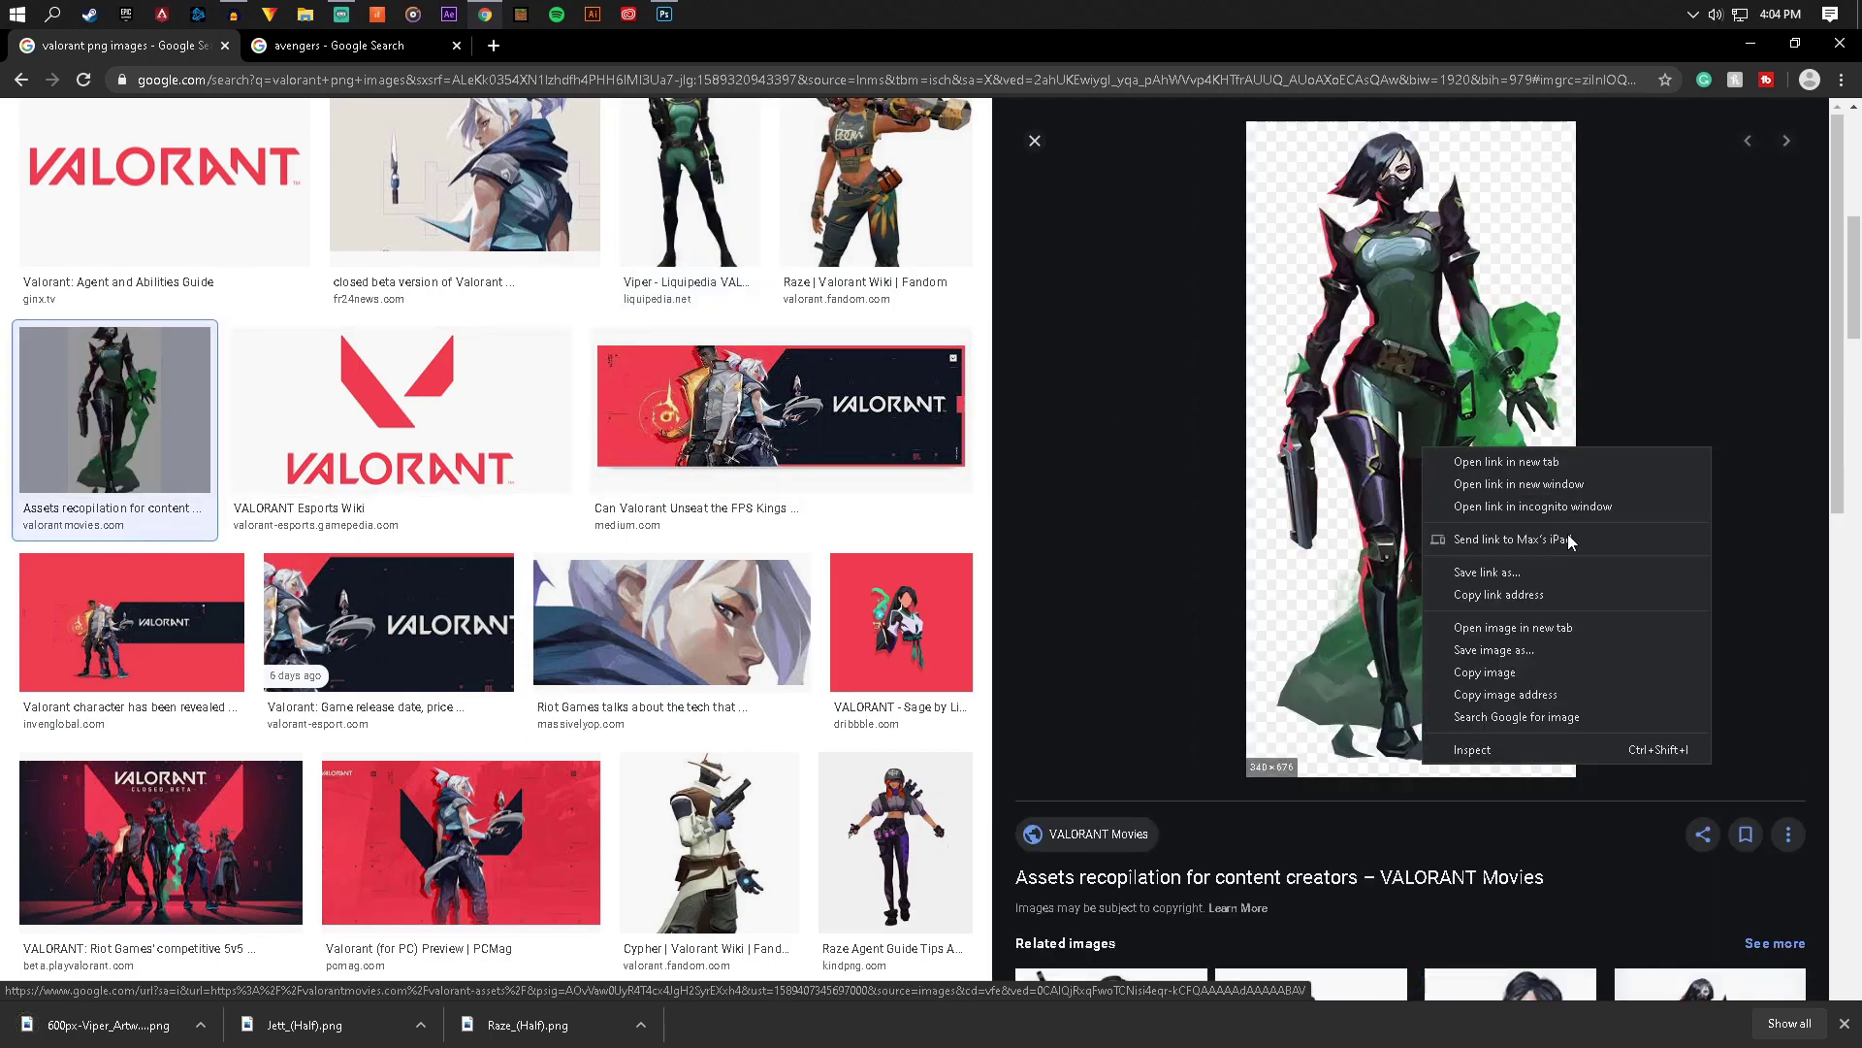
click(1495, 652)
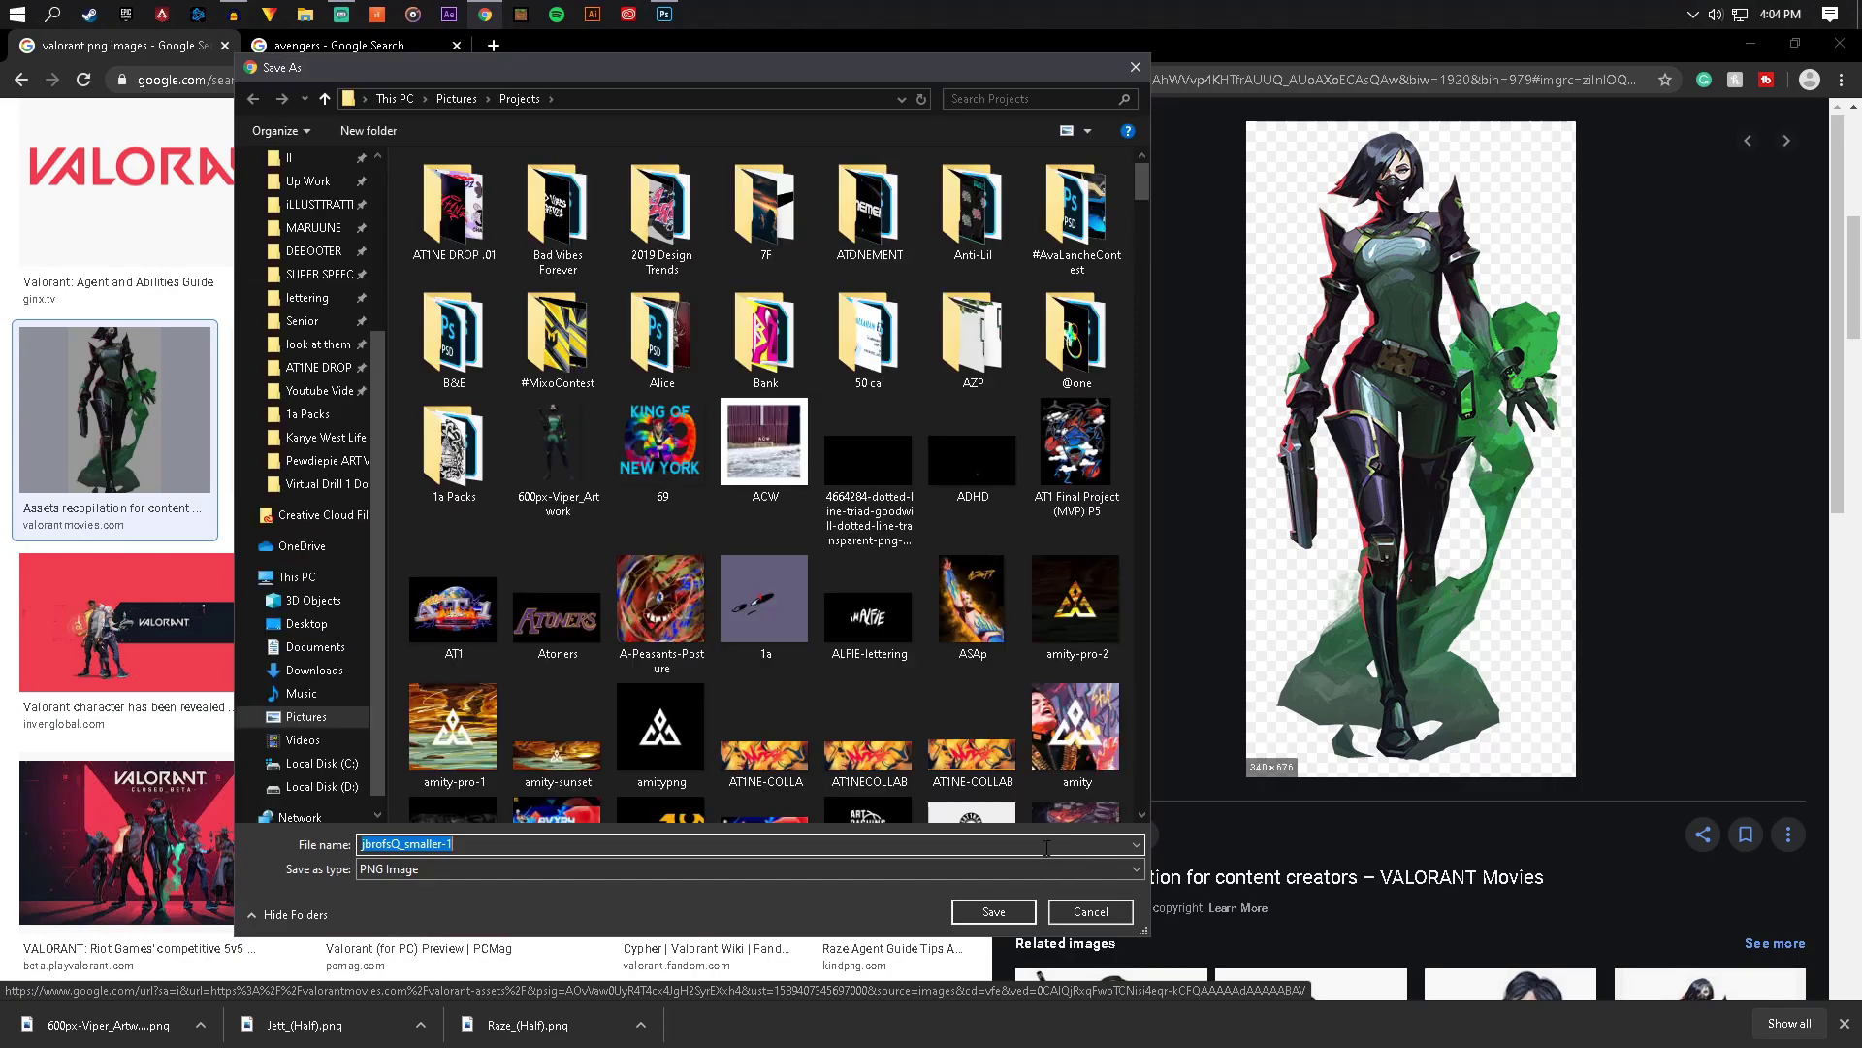
click(991, 912)
Save the Sage render as jPFrY8H.png
scroll(864, 454, down, 4)
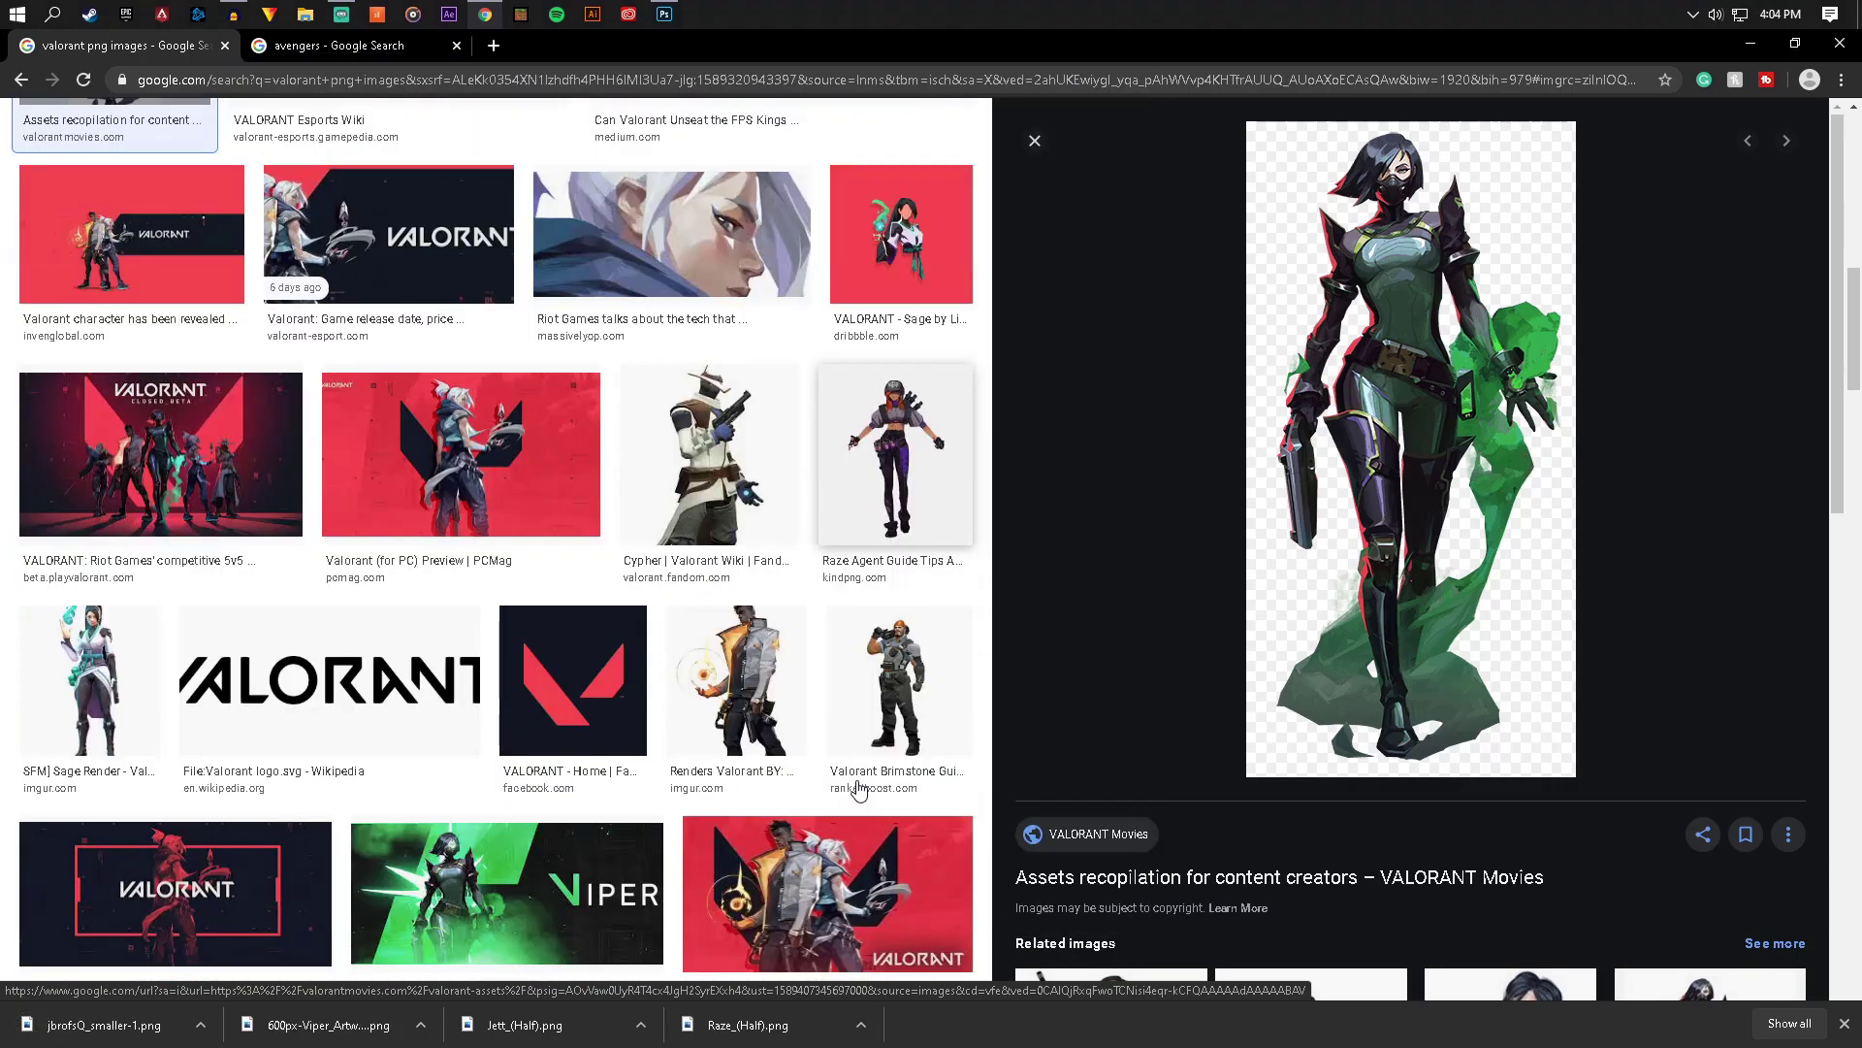
click(862, 454)
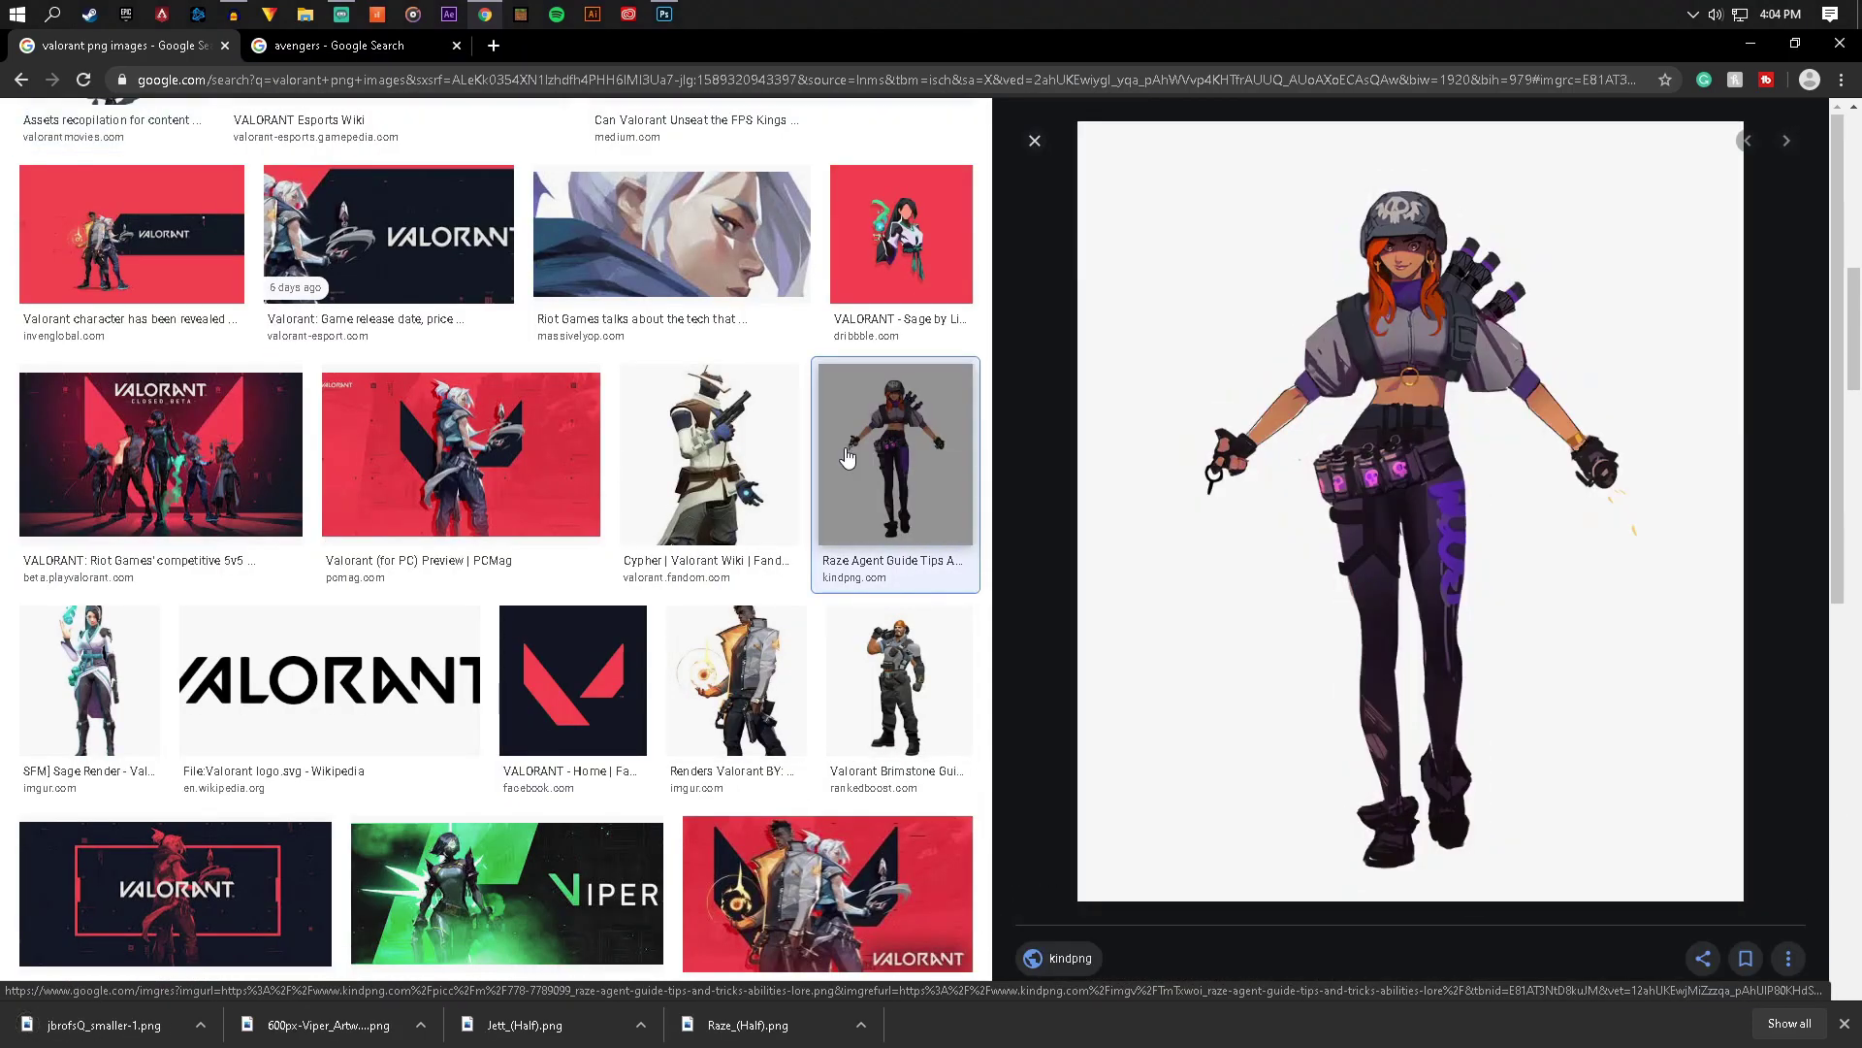
click(736, 679)
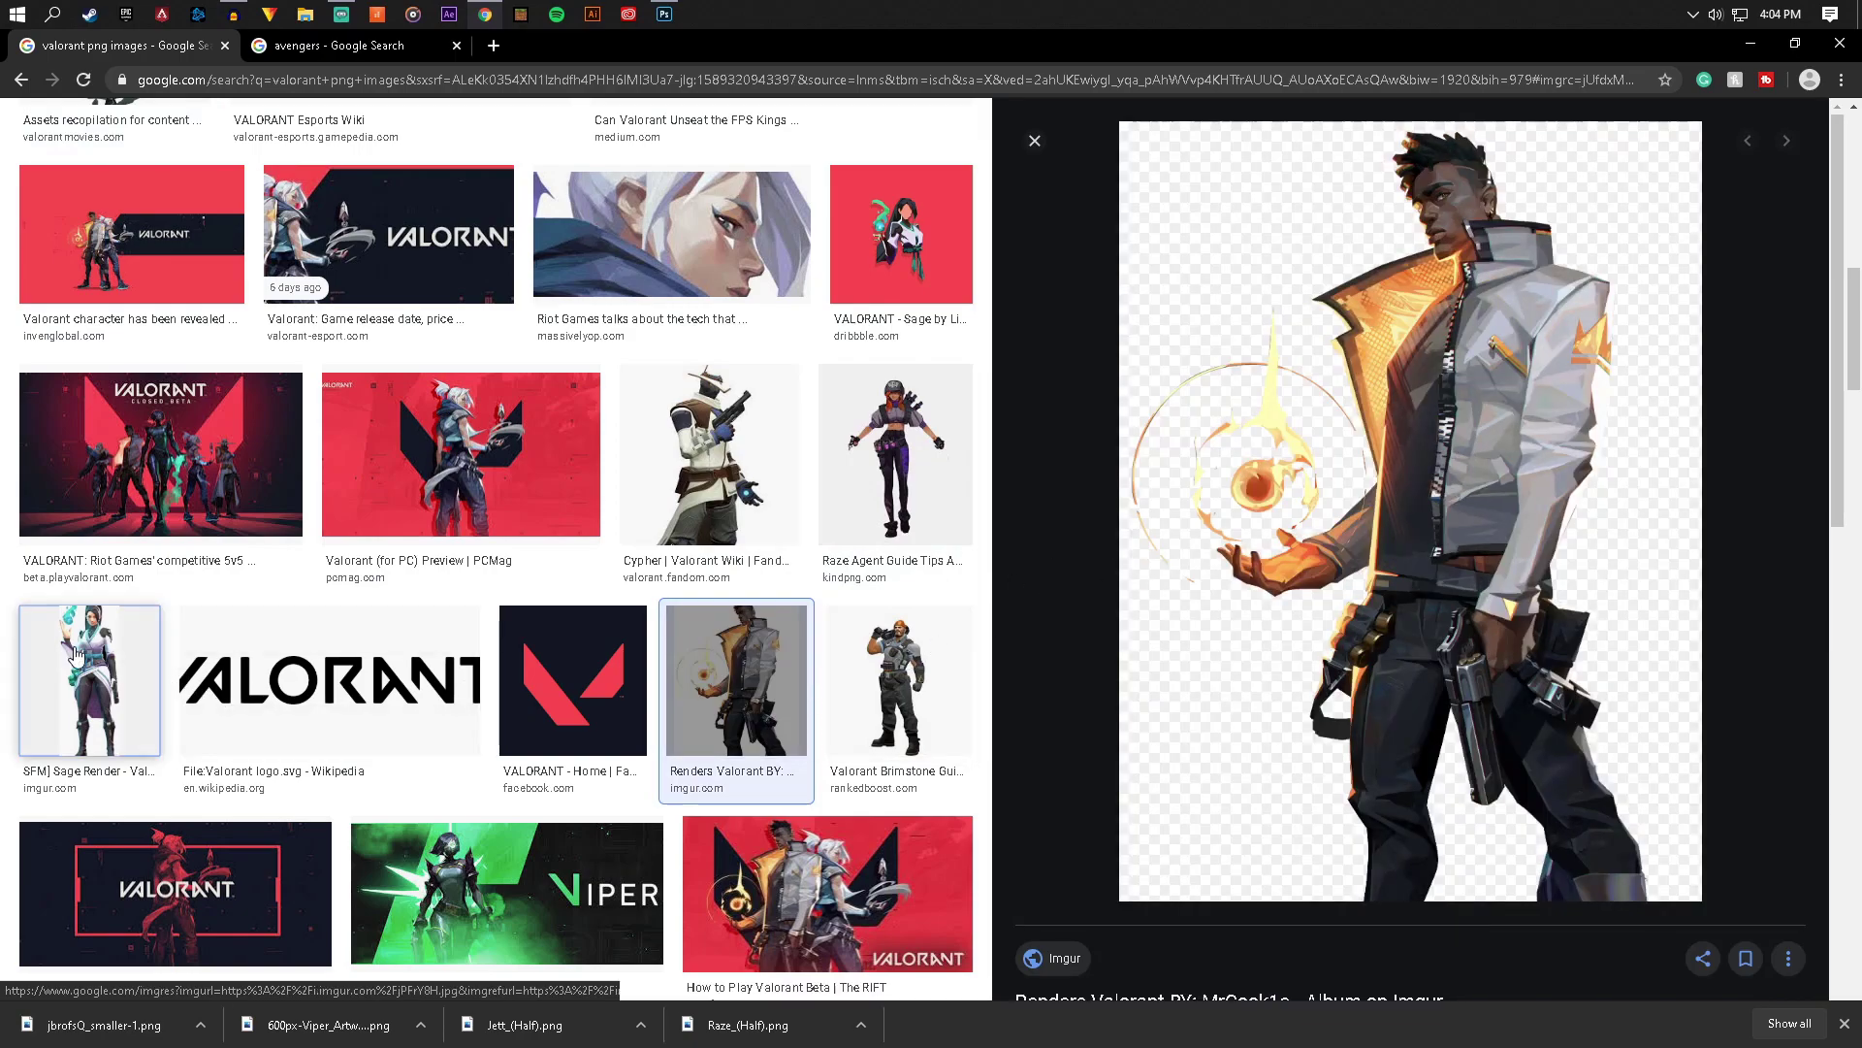
click(78, 655)
right_click(1421, 425)
click(1490, 632)
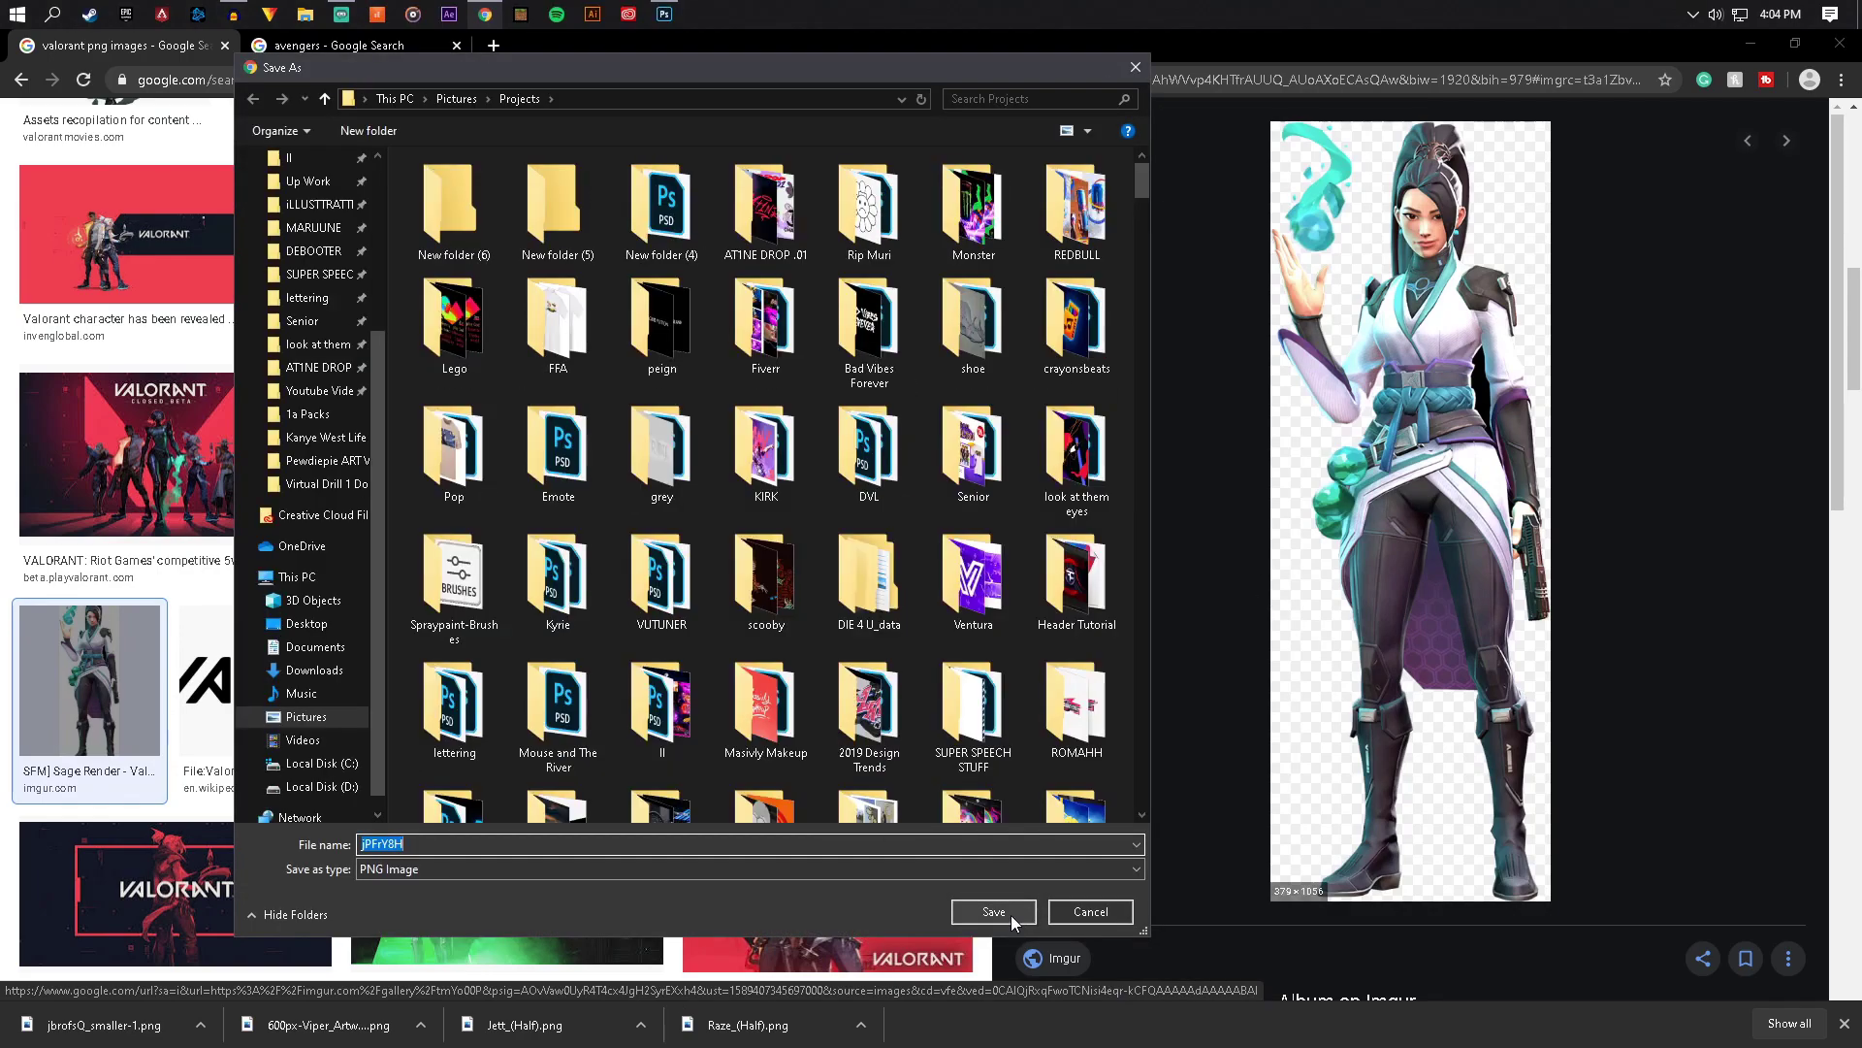
click(994, 912)
Save the Phoenix render as 0Bck7rw.png
click(798, 682)
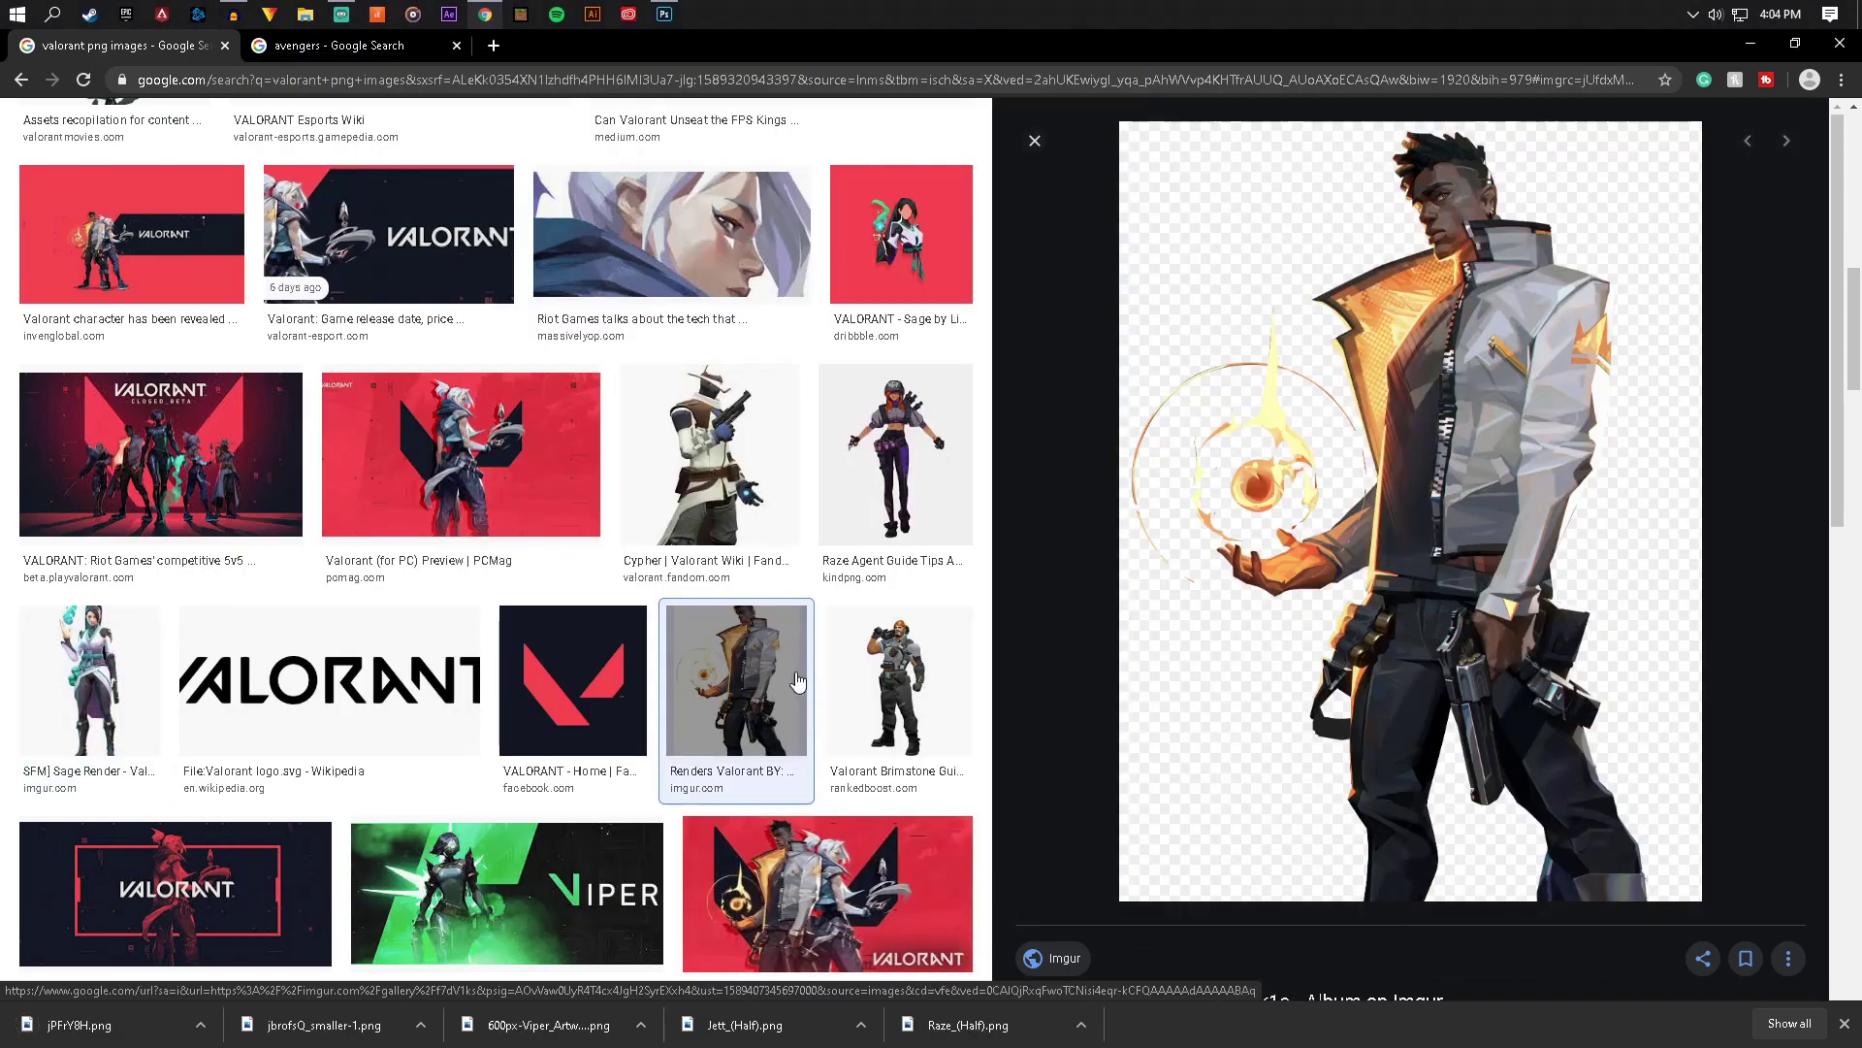
scroll(798, 682, down, 7)
scroll(797, 682, up, 9)
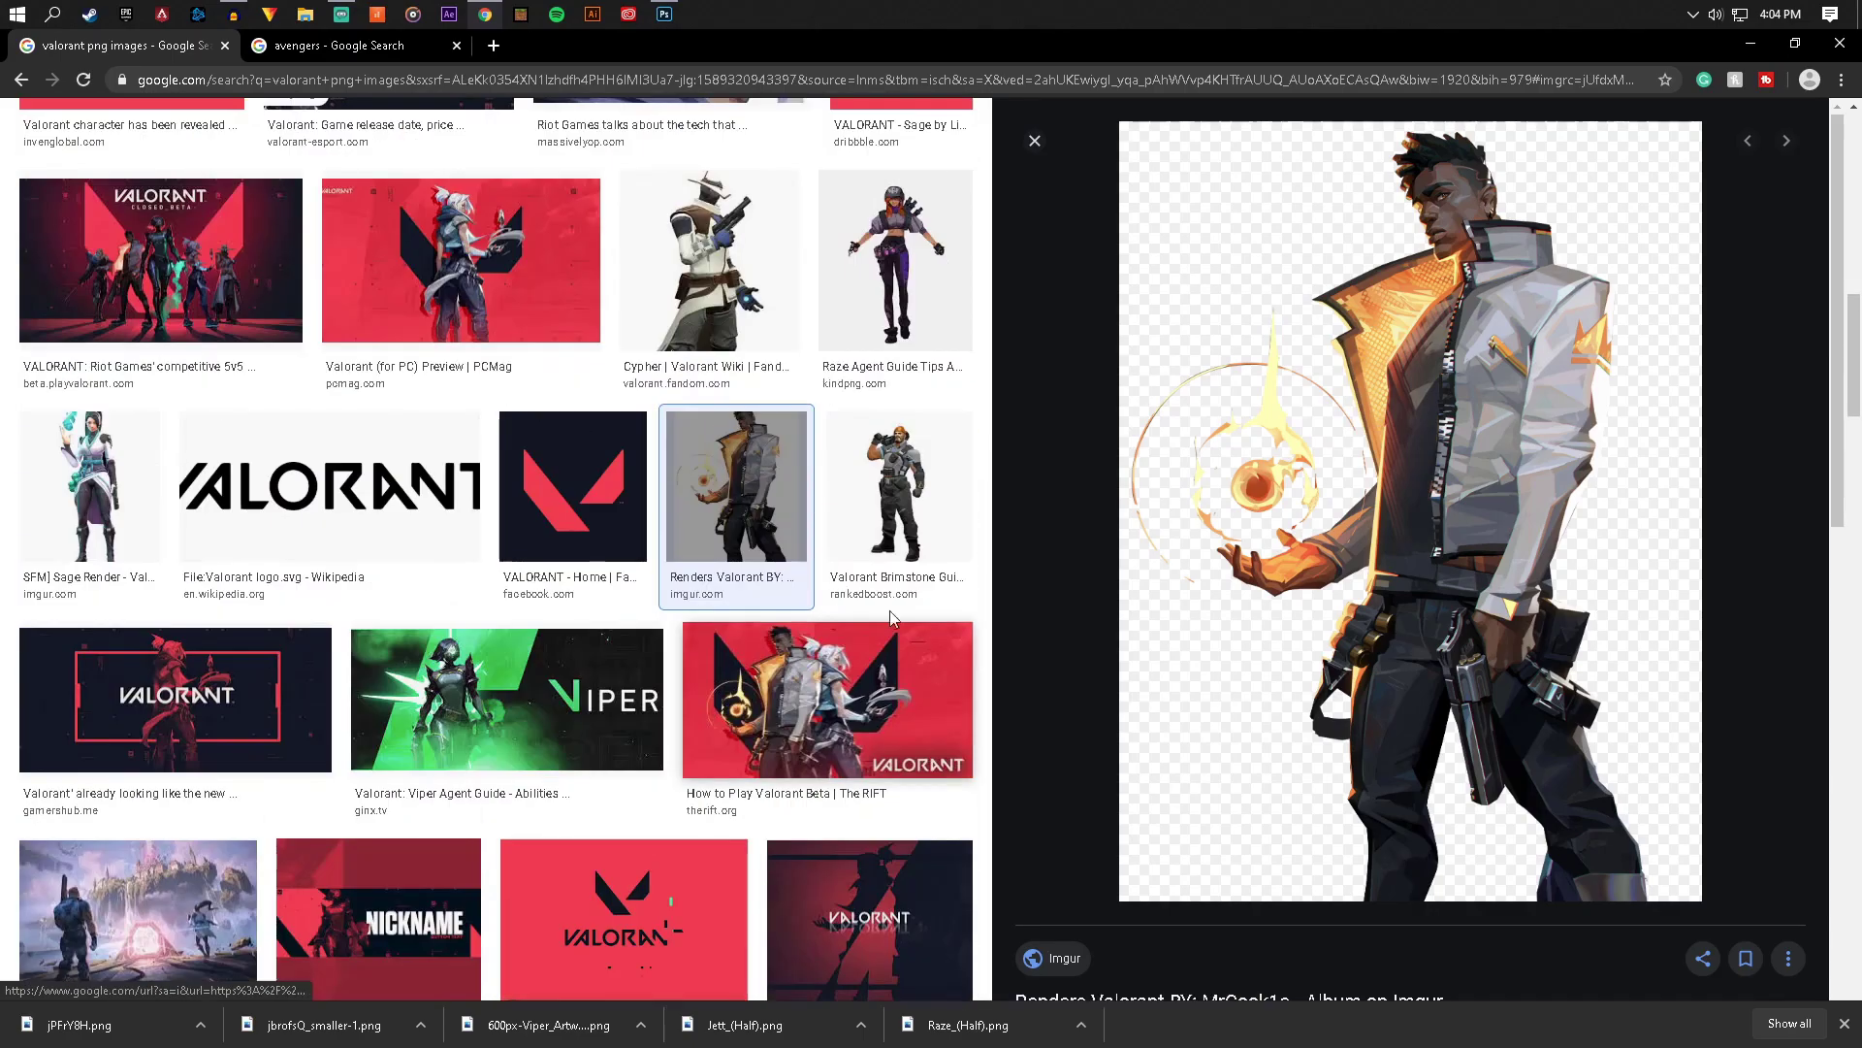
right_click(1414, 515)
click(1471, 720)
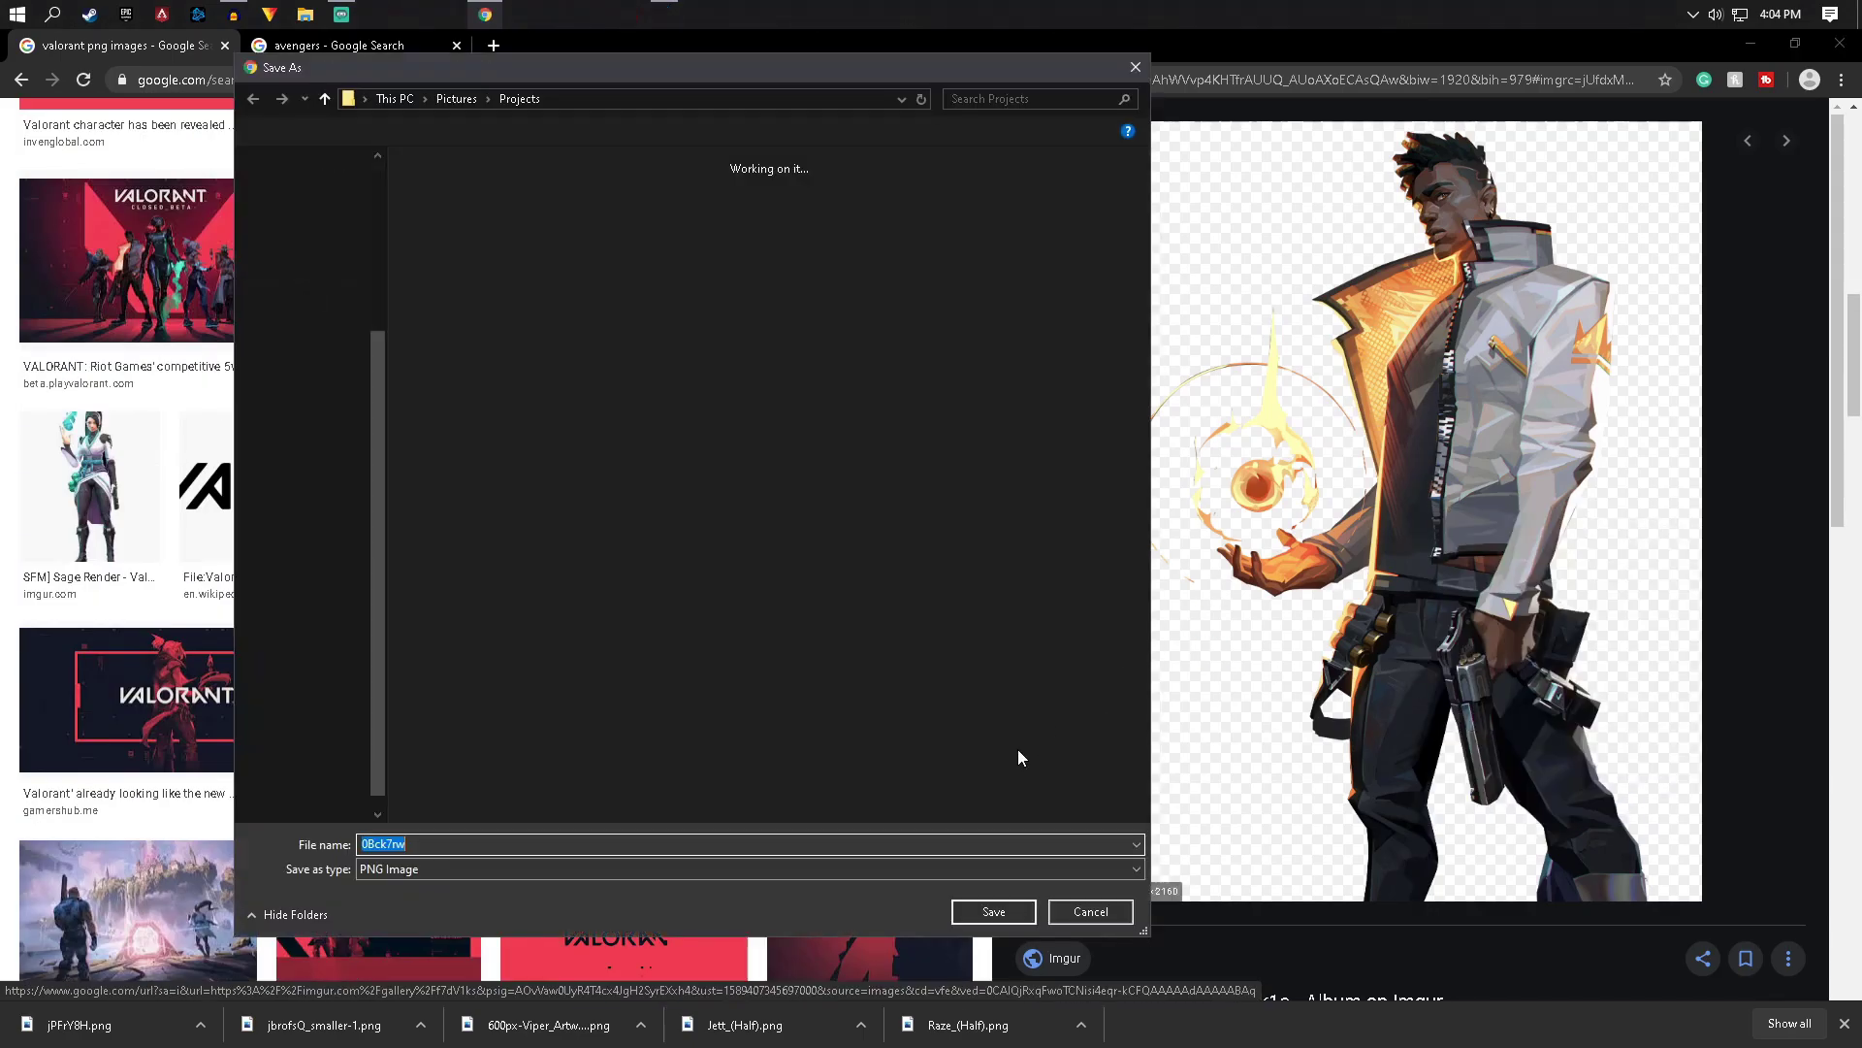
click(985, 911)
scroll(881, 743, down, 5)
scroll(881, 743, down, 13)
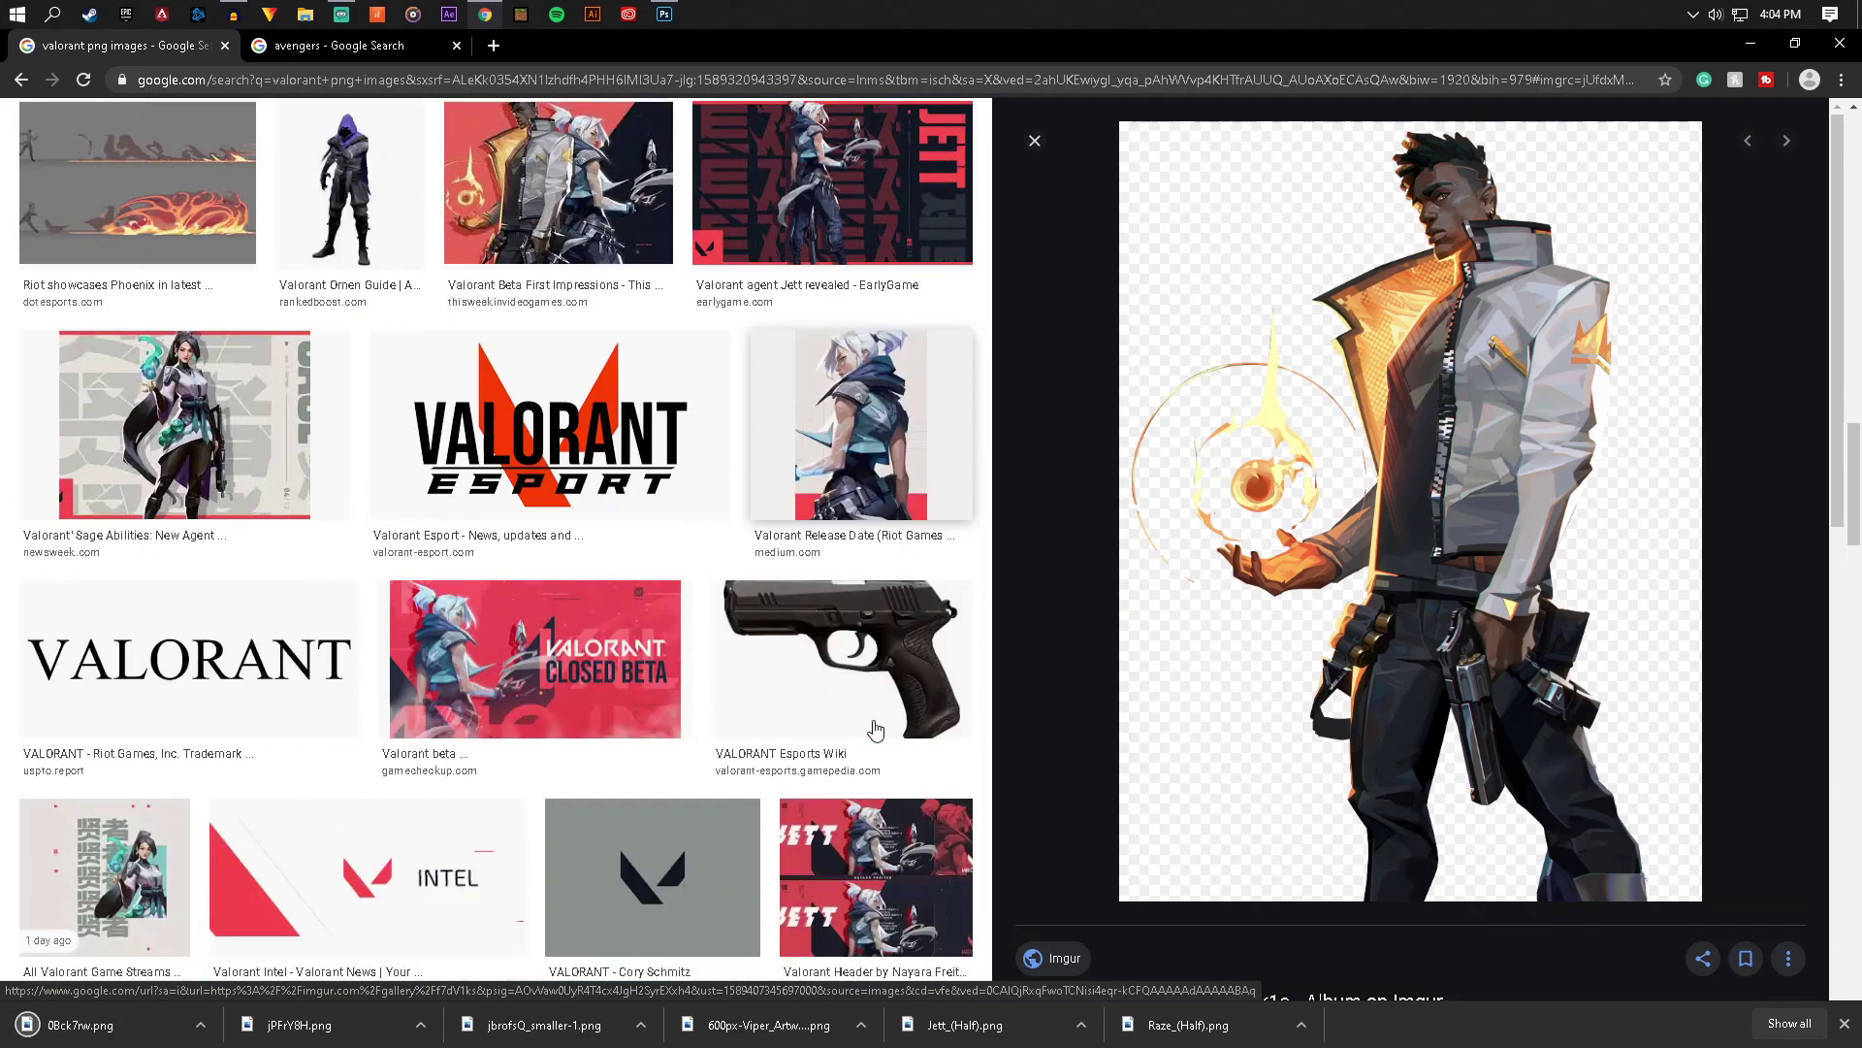
scroll(874, 730, down, 5)
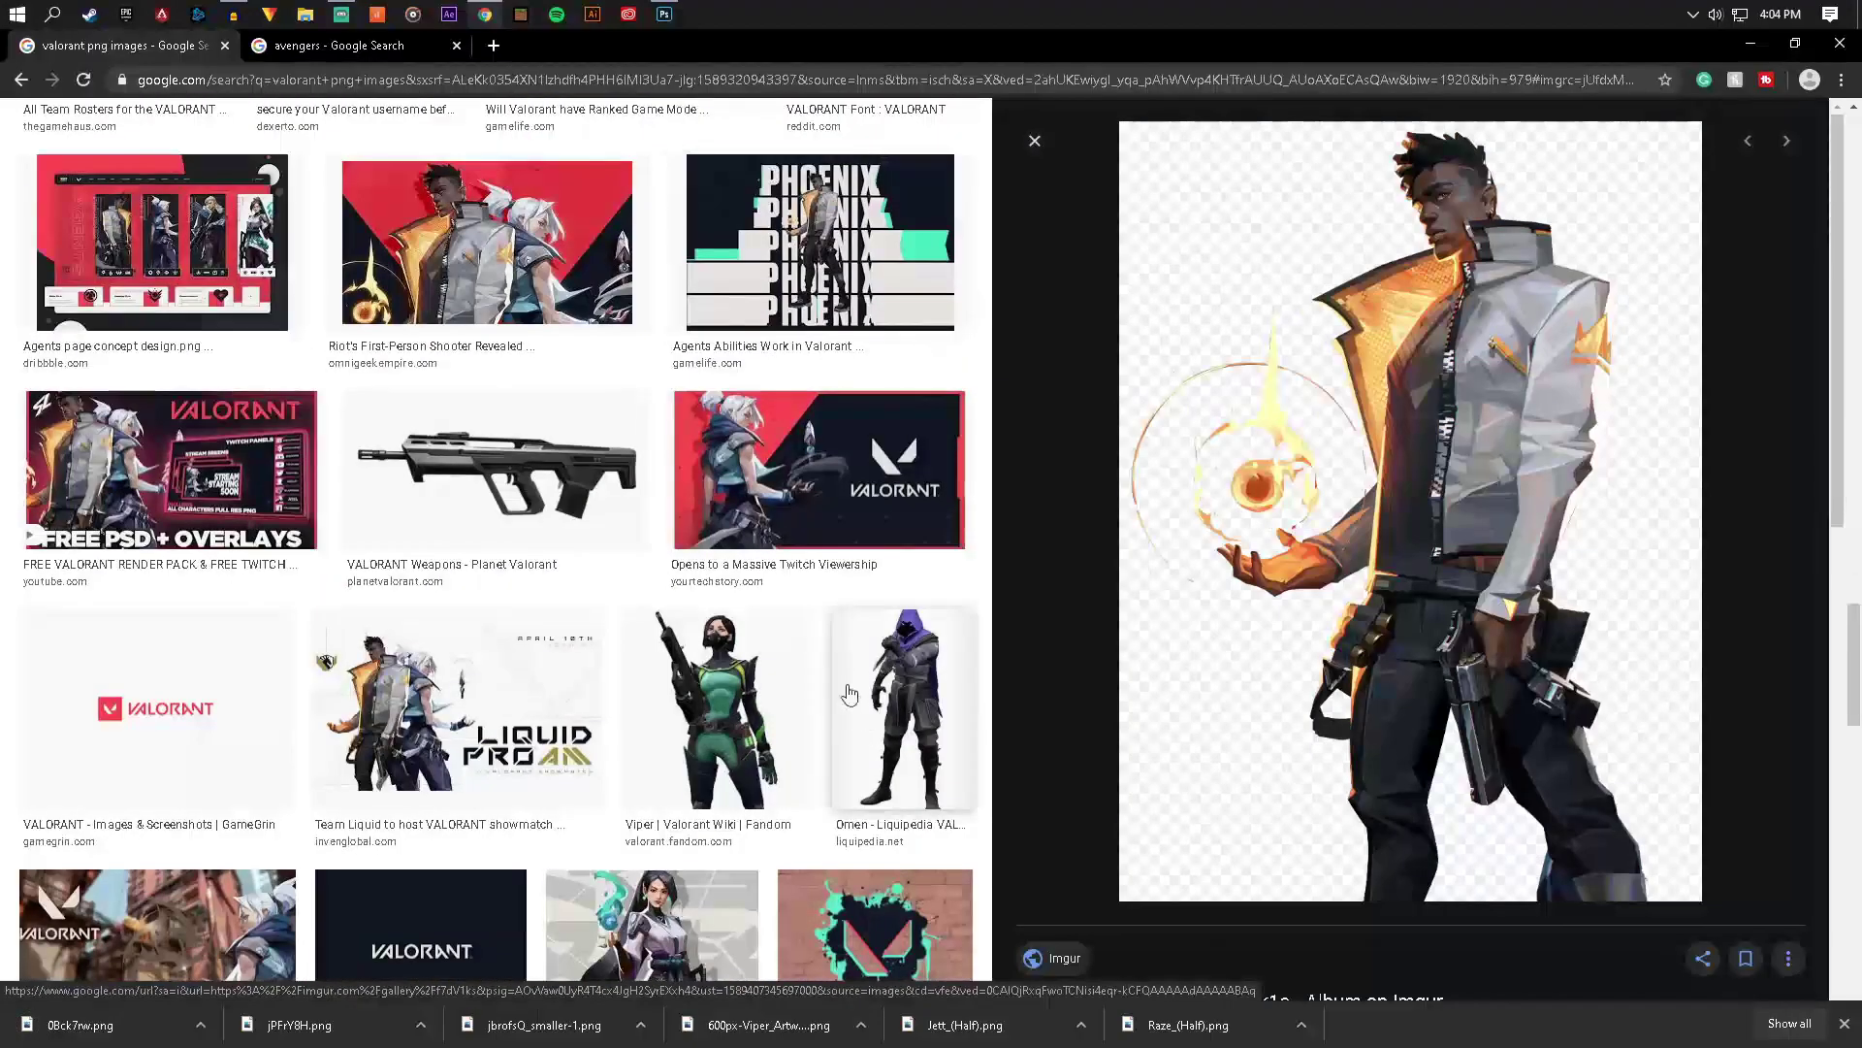
scroll(866, 679, down, 2)
scroll(794, 665, down, 5)
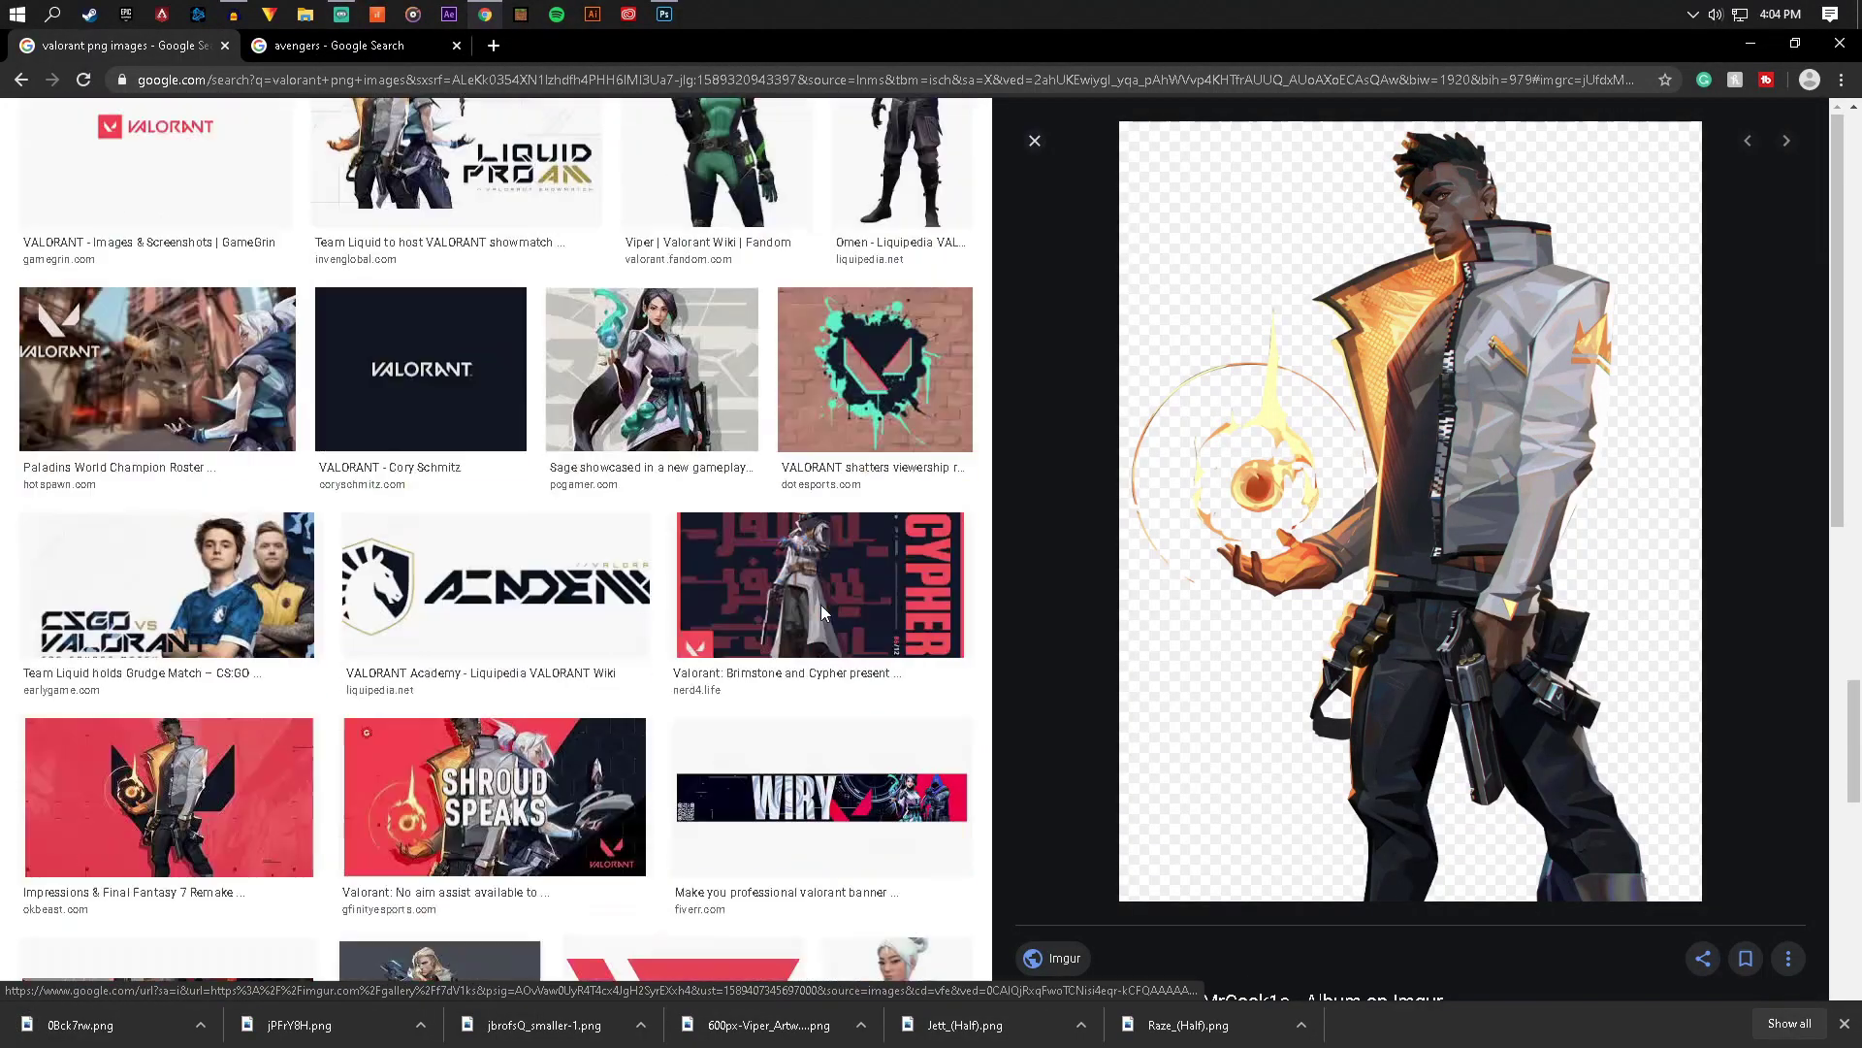
scroll(831, 598, up, 2)
scroll(831, 597, up, 20)
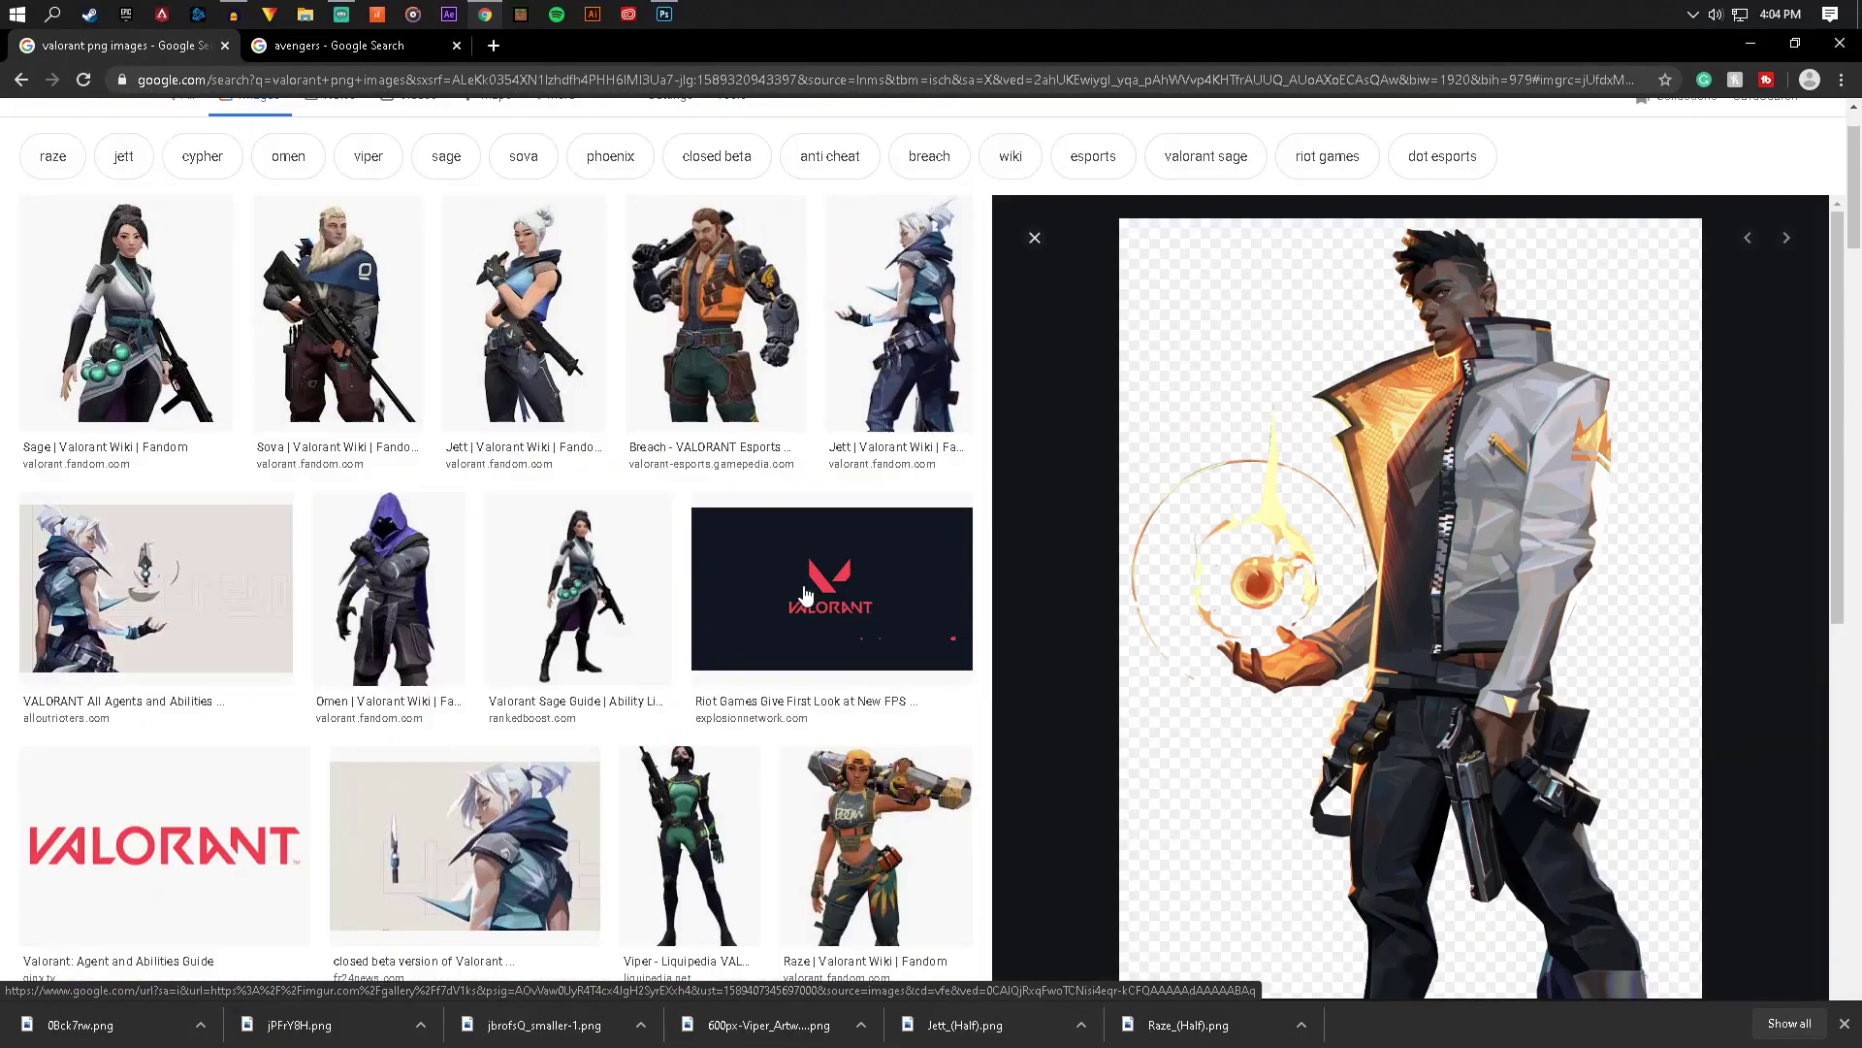
scroll(805, 594, up, 1)
Preview the hooded Omen result and open its larger Liquipedia artwork
click(321, 383)
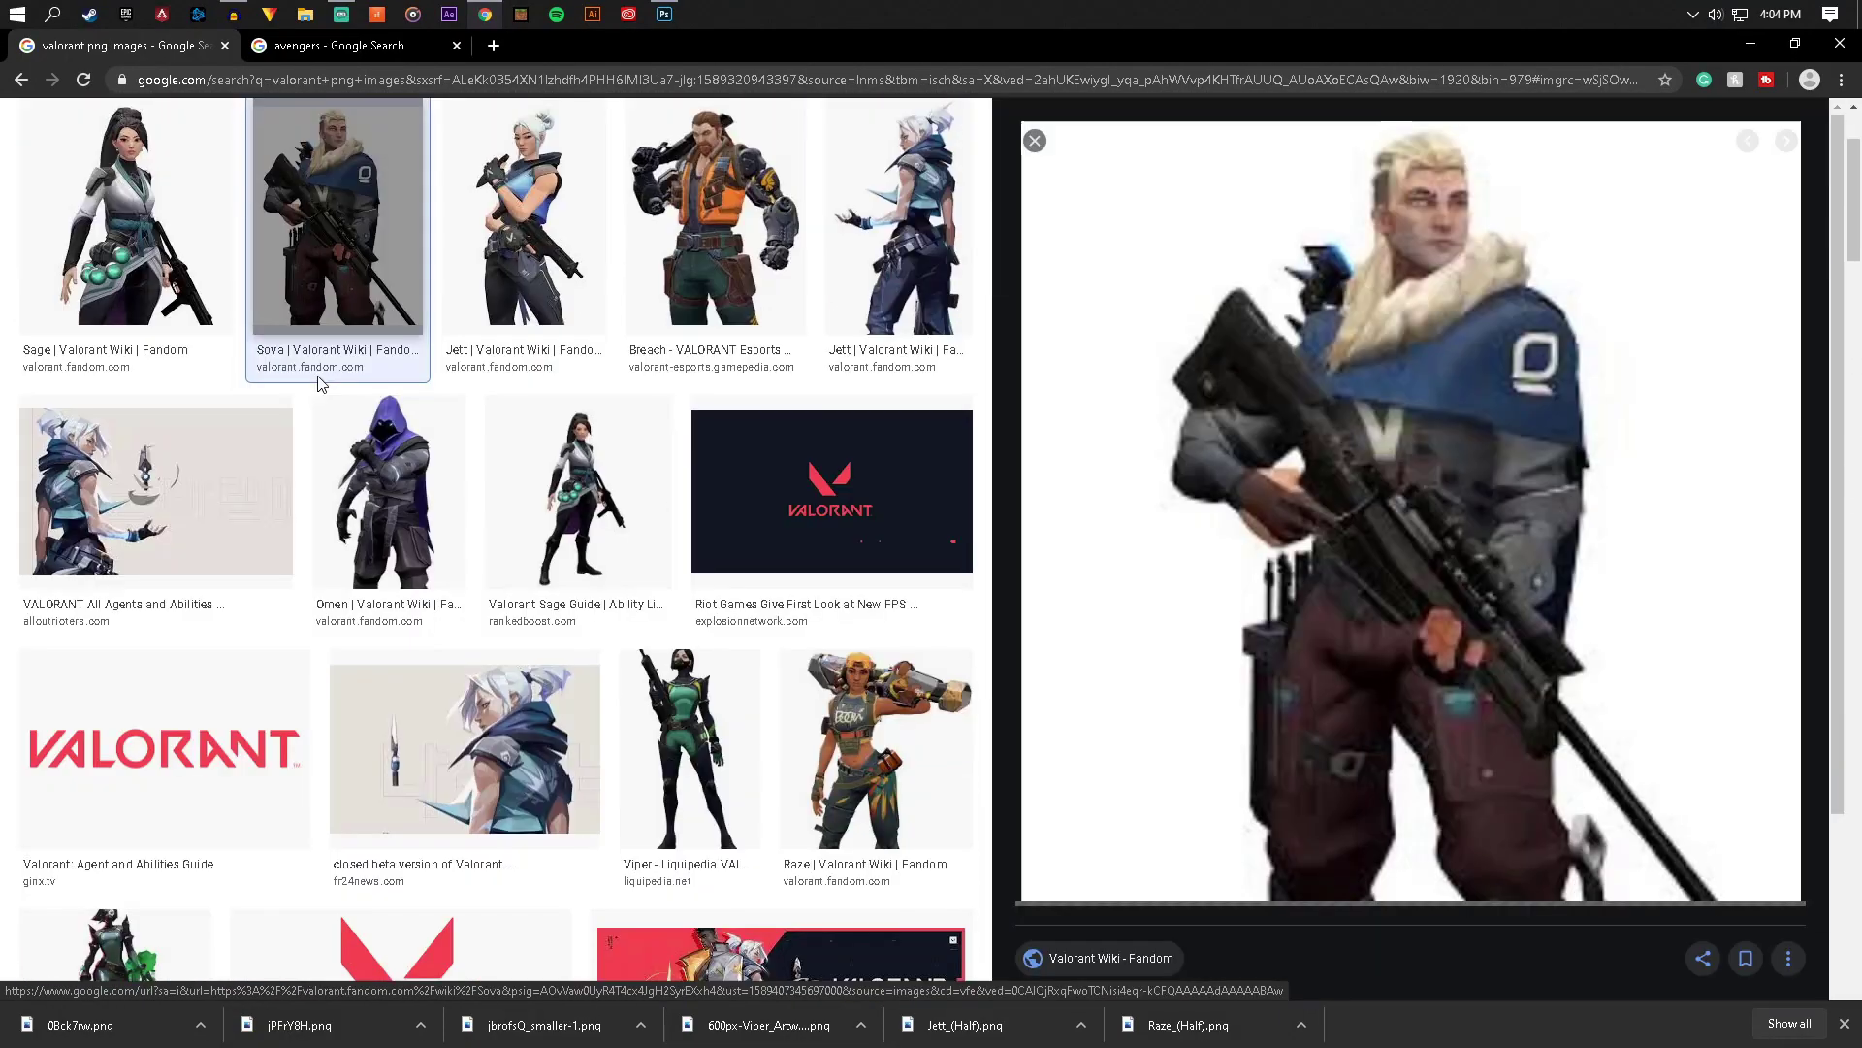
click(898, 223)
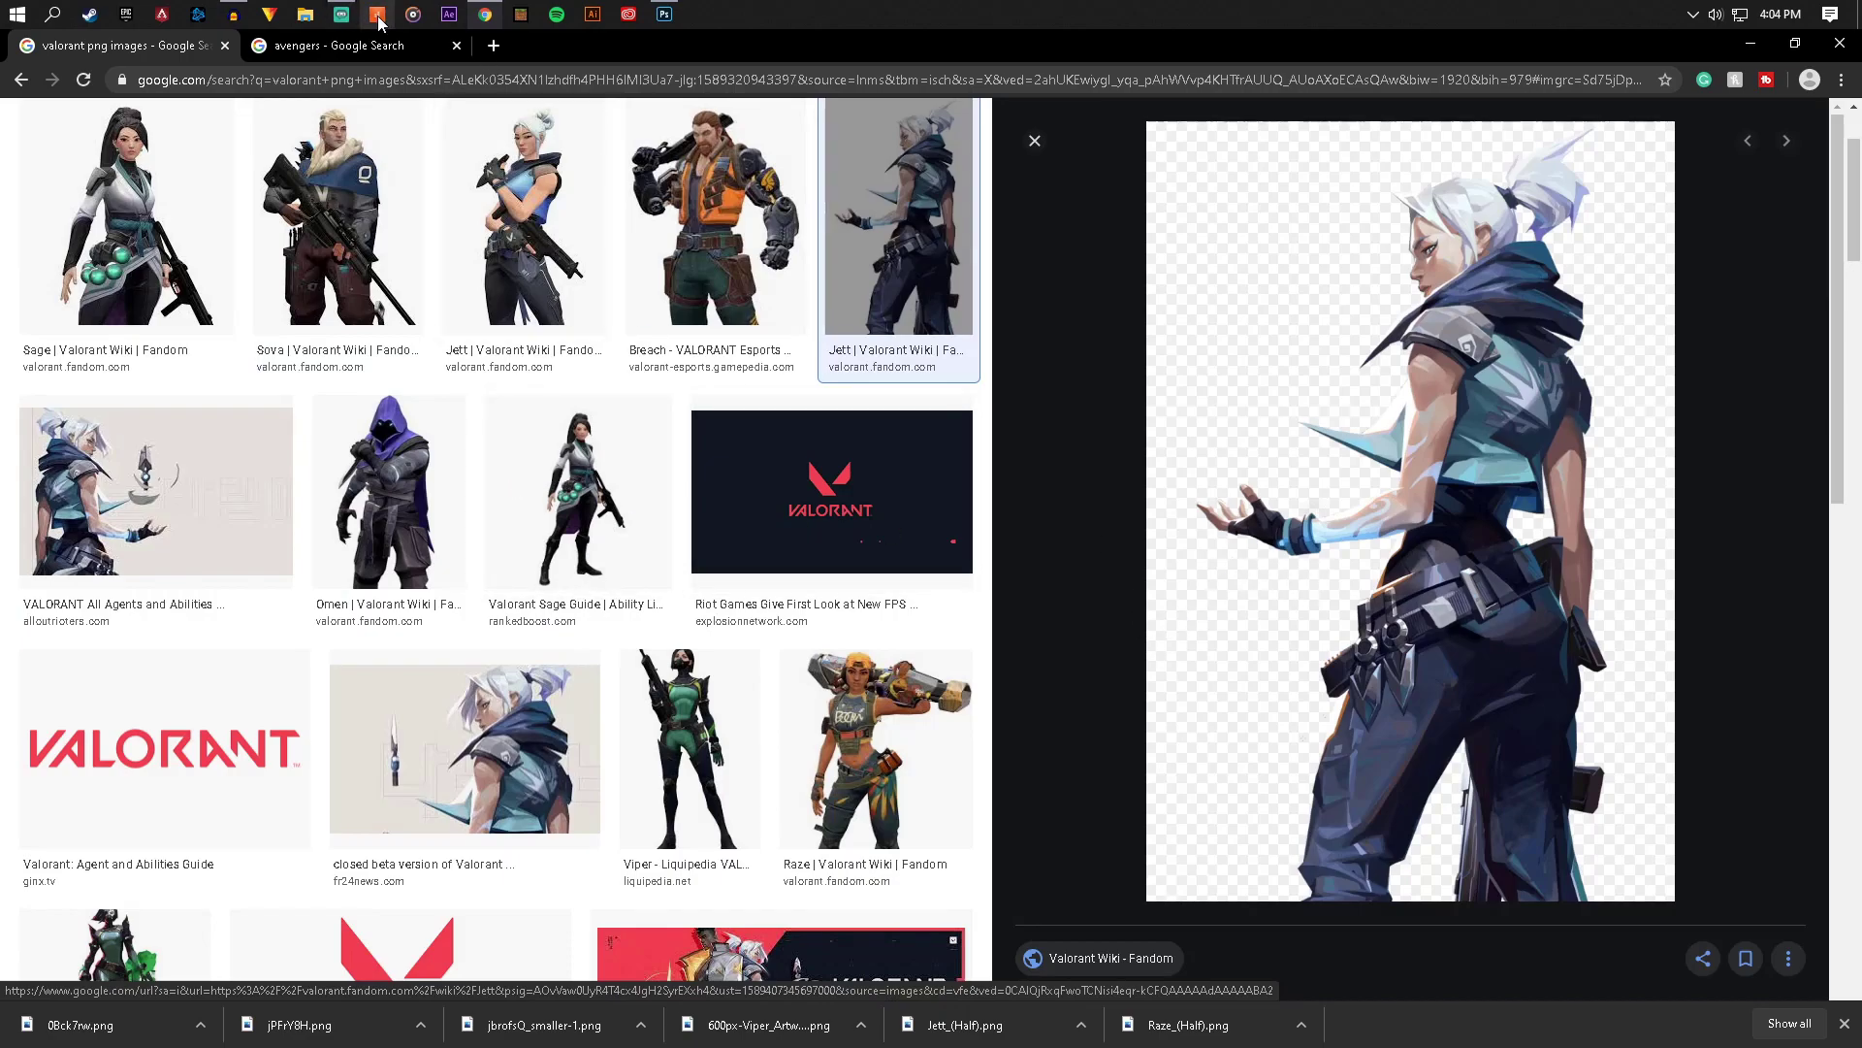
click(467, 489)
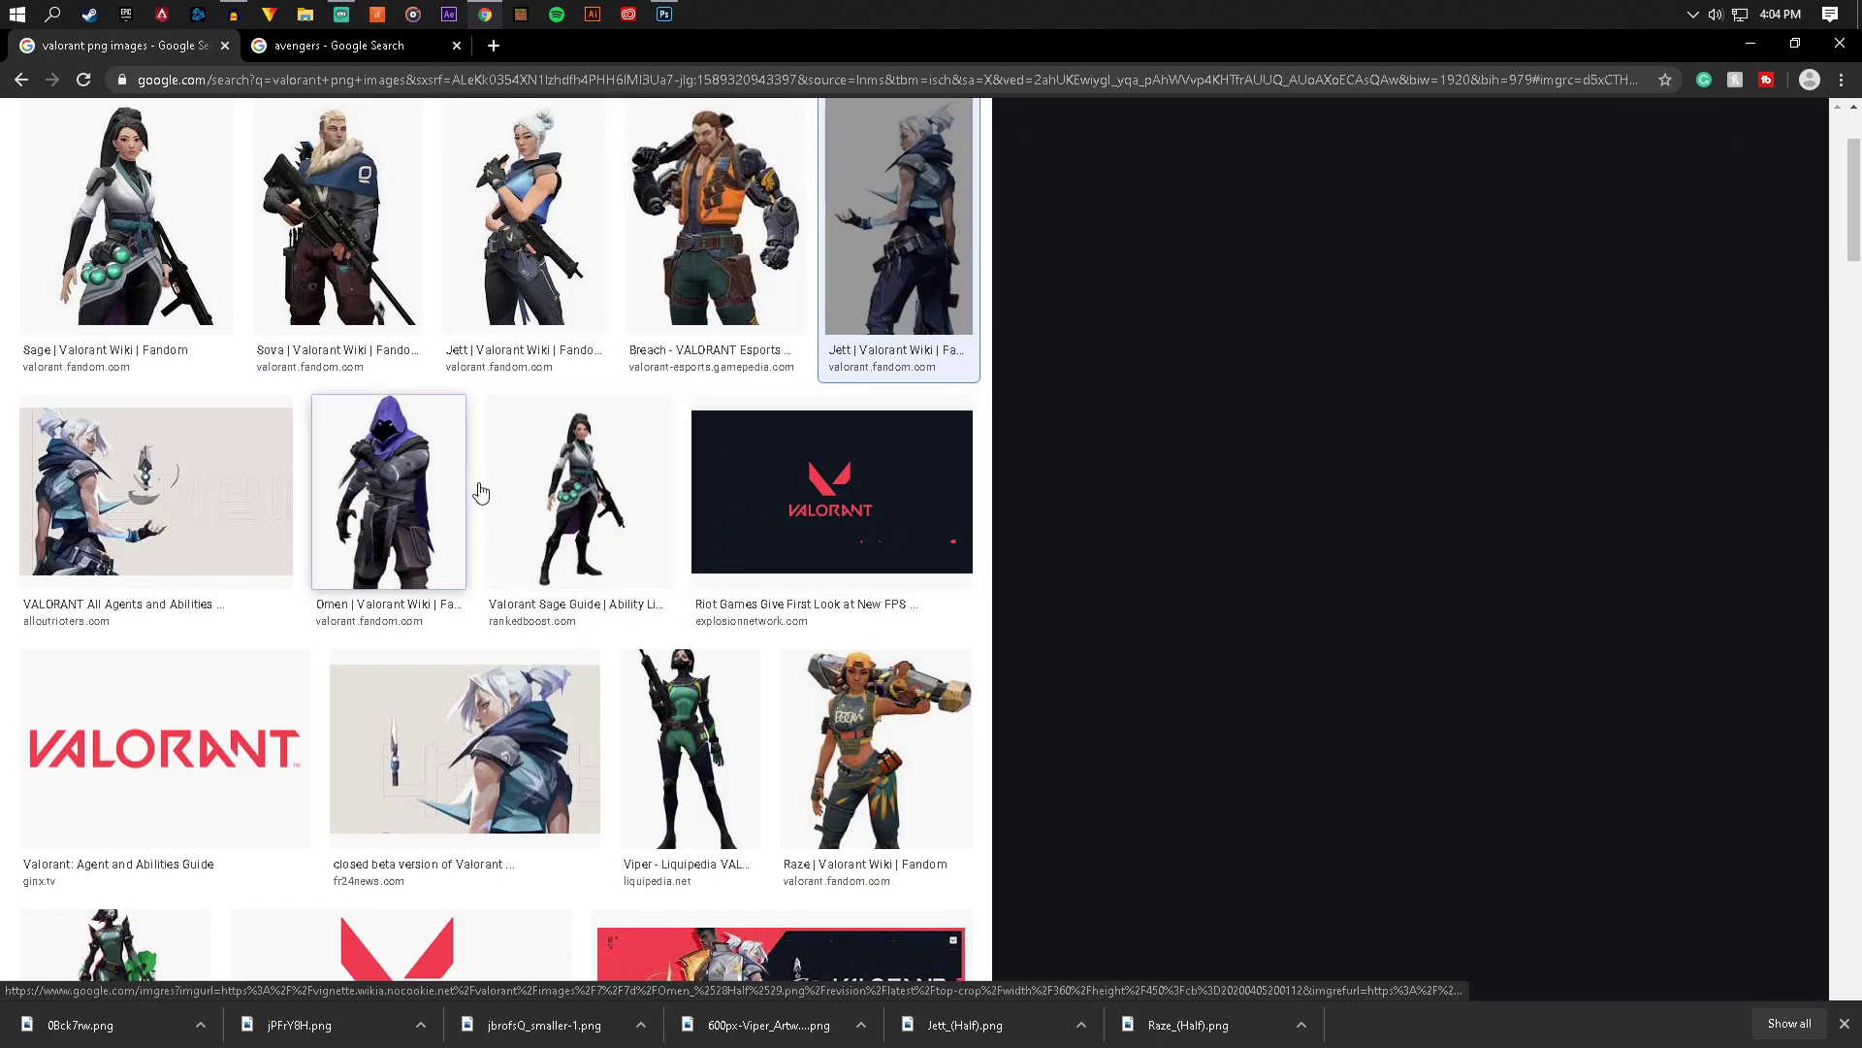
right_click(1416, 369)
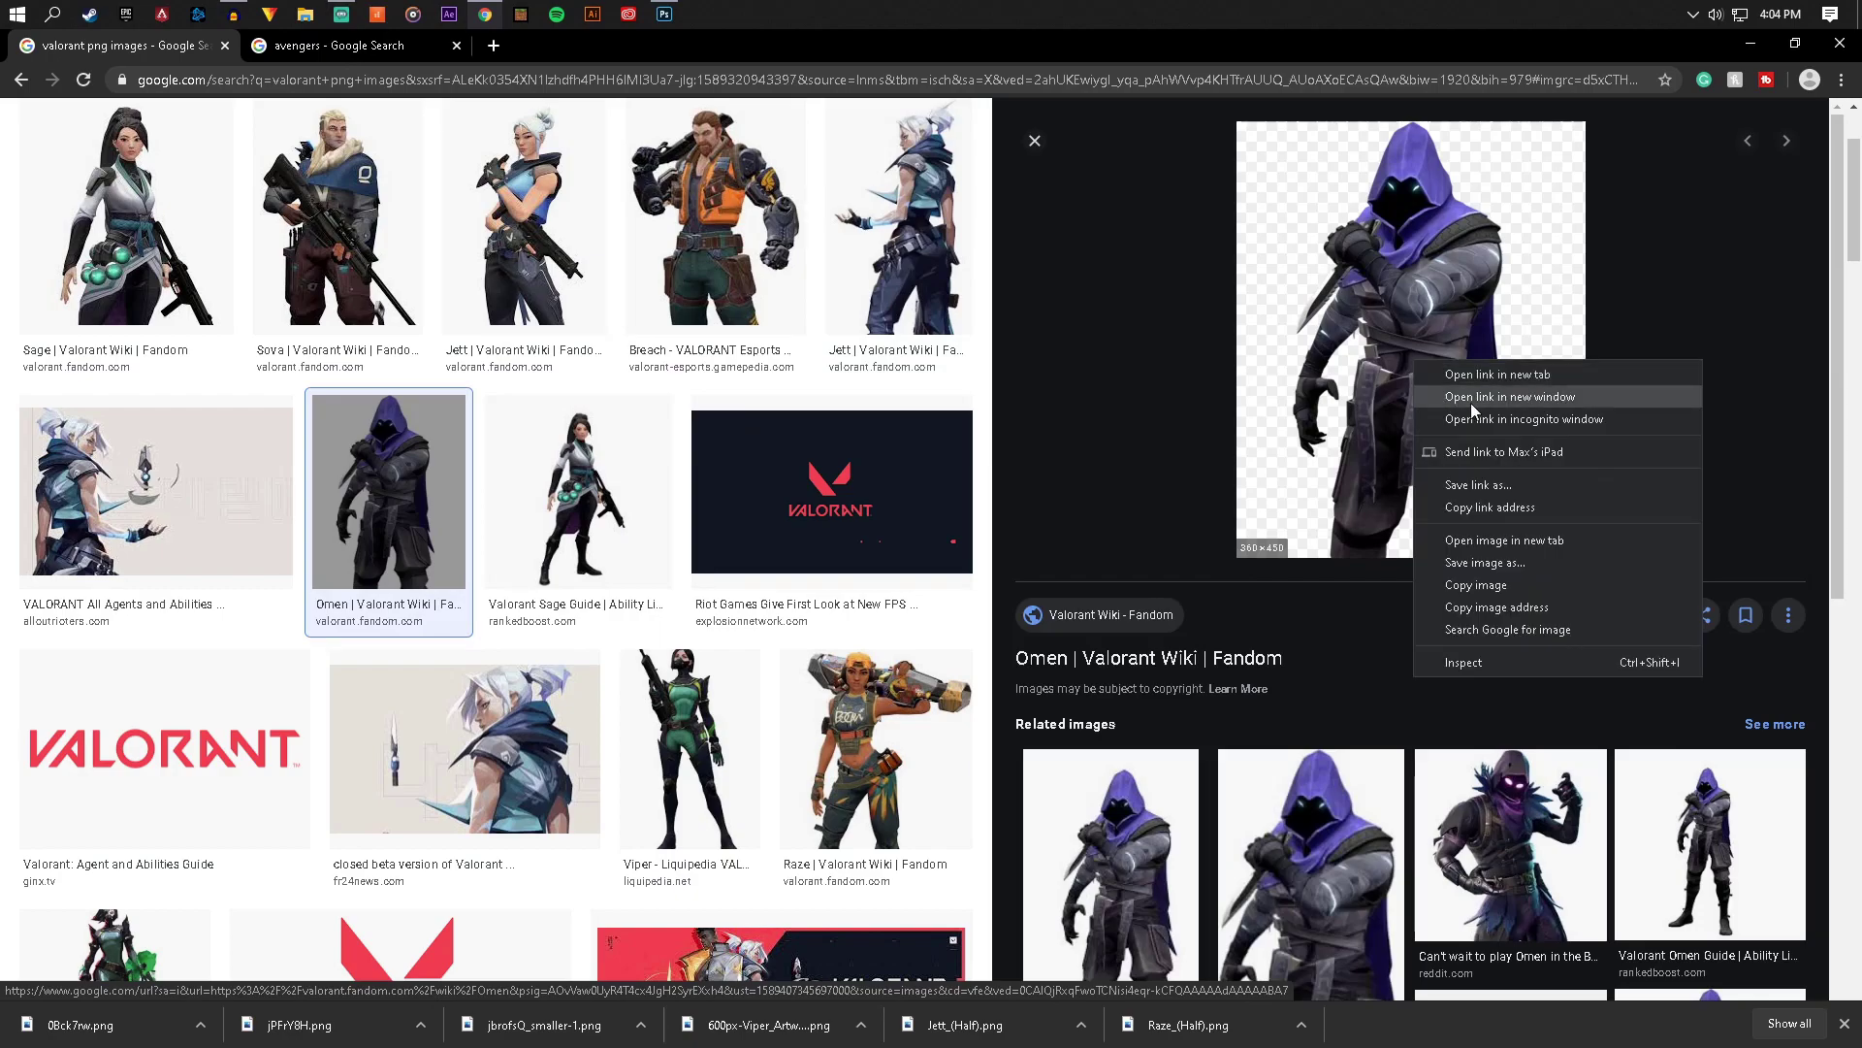
click(1189, 472)
click(1110, 888)
scroll(1353, 657, down, 2)
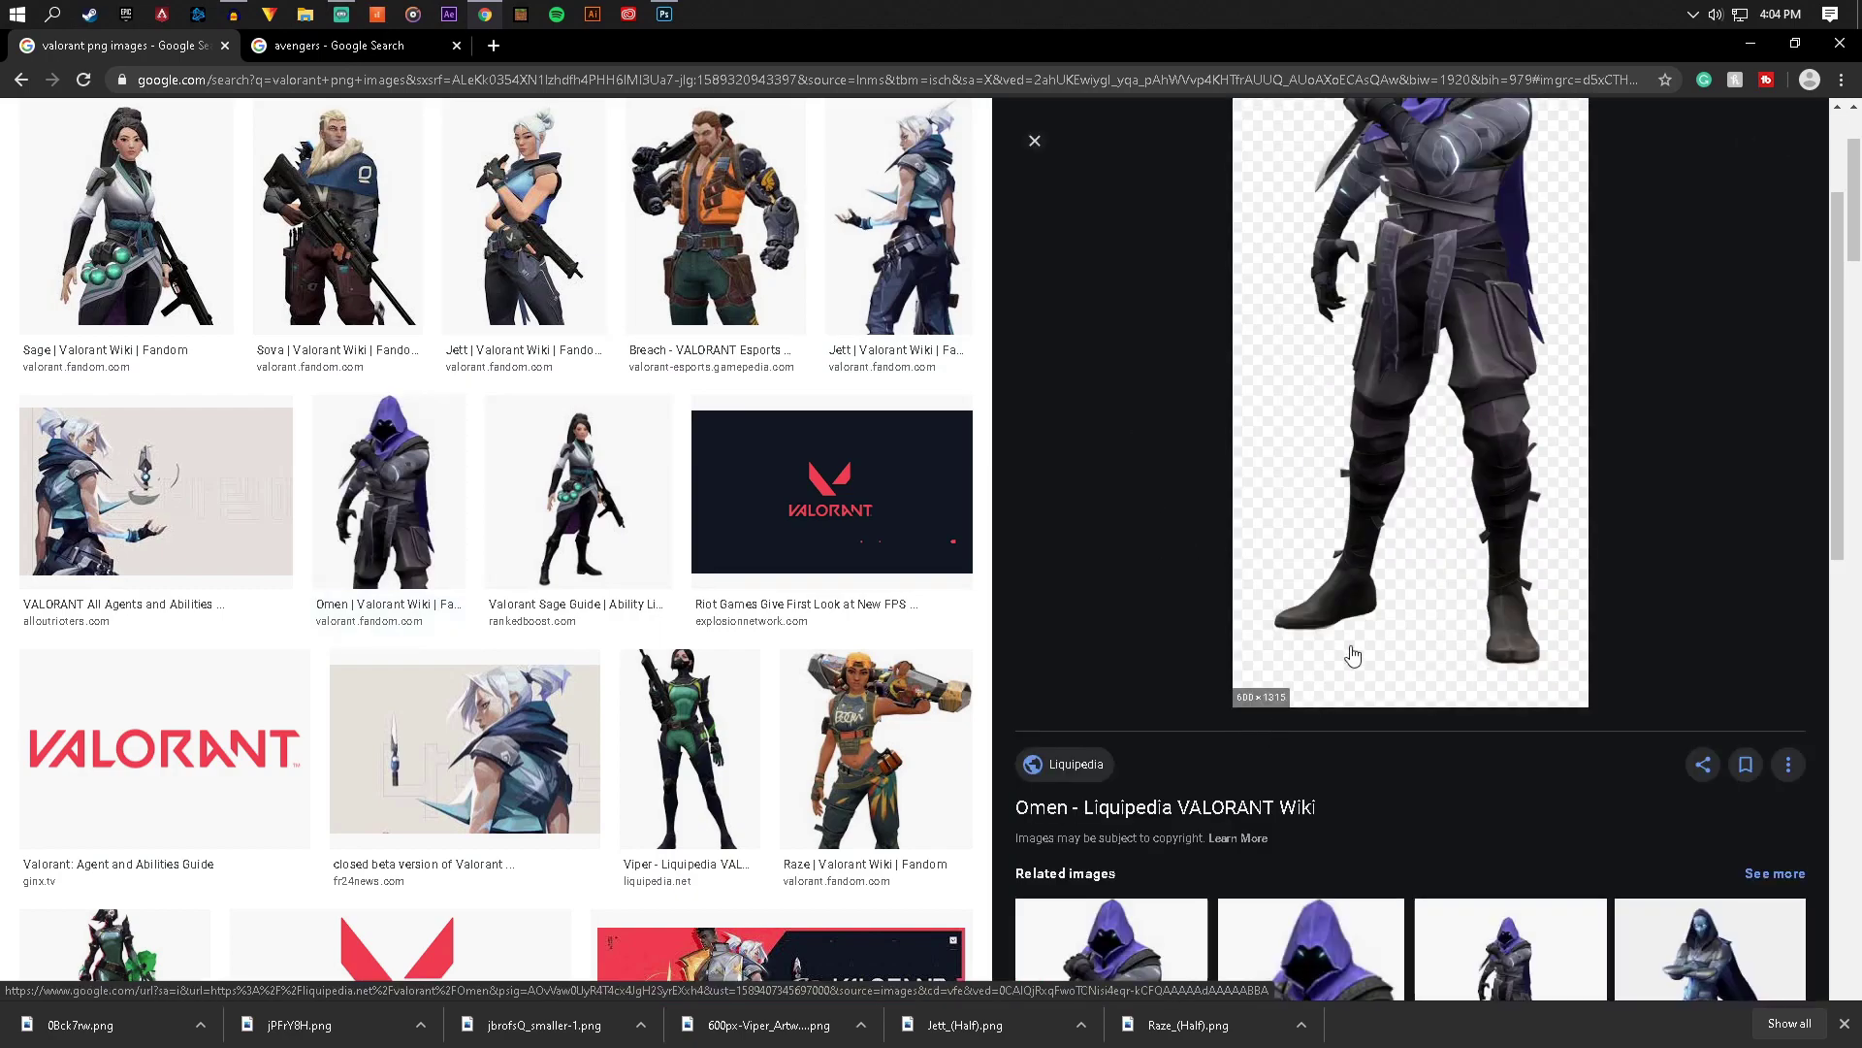
scroll(1383, 525, up, 2)
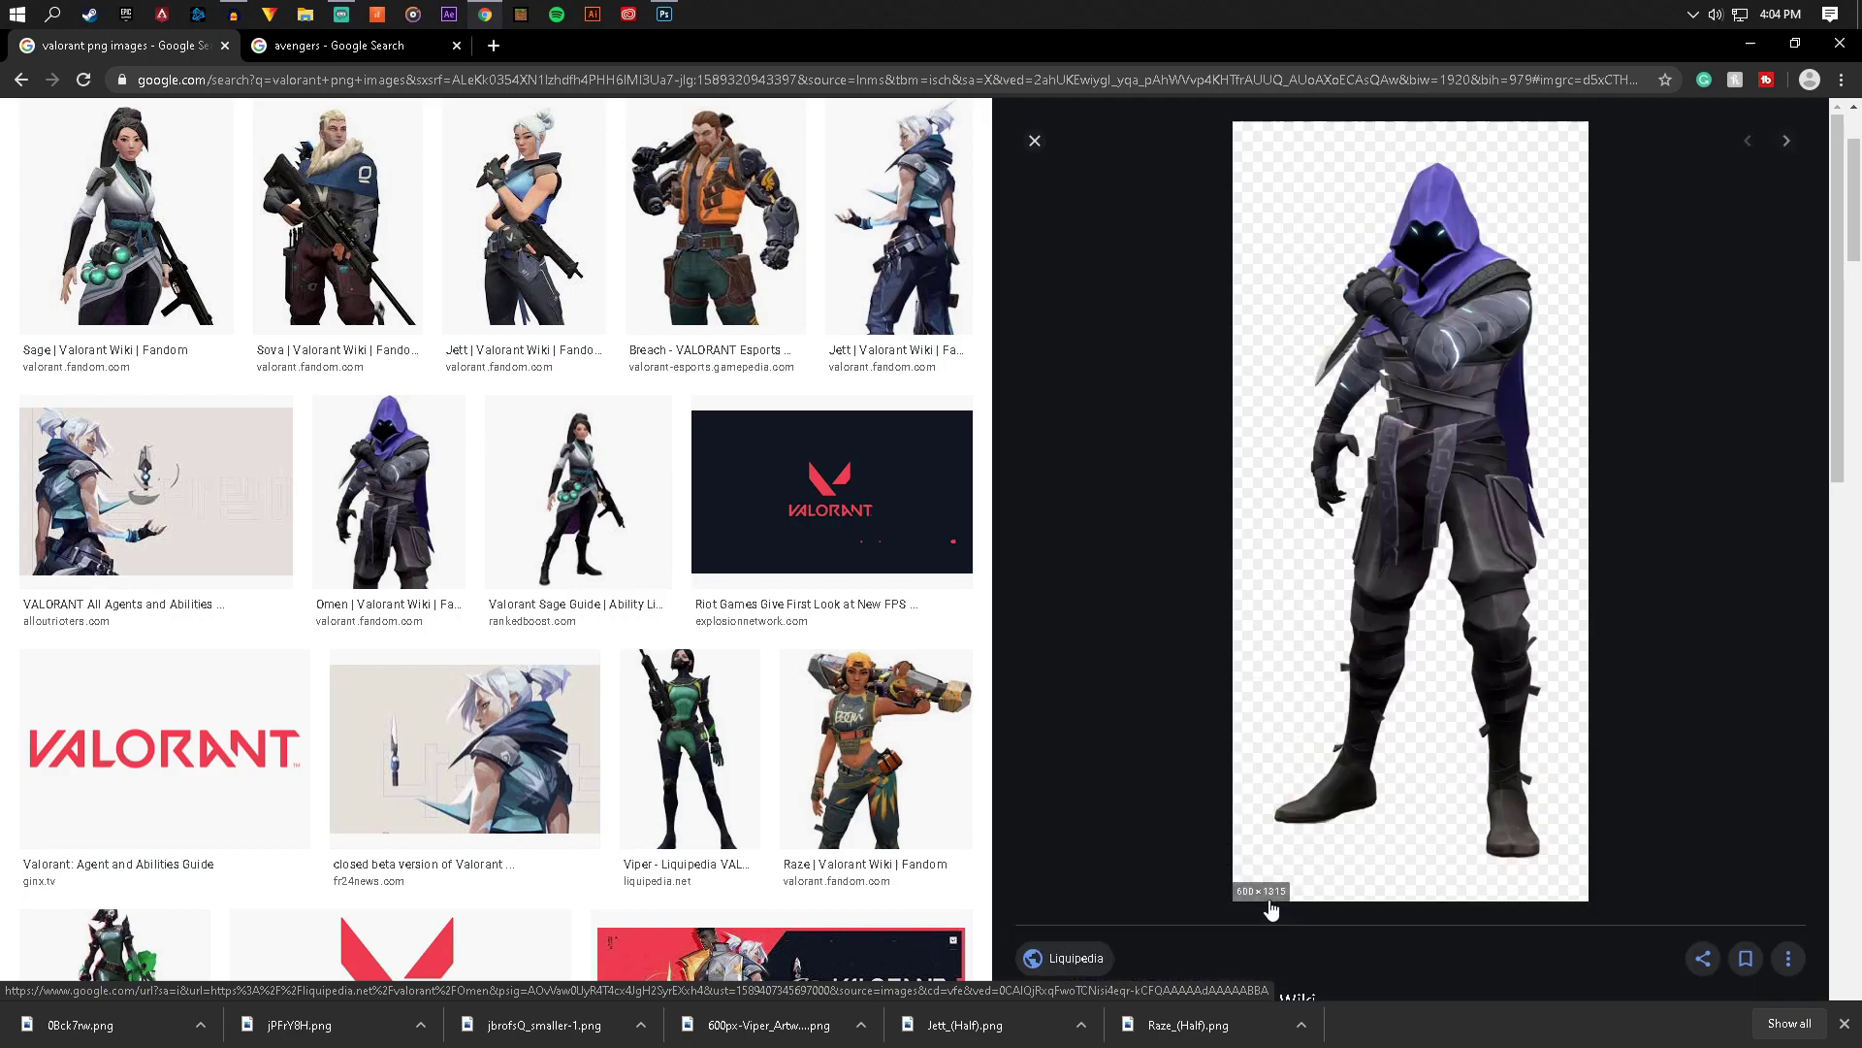
Save the Omen artwork as 600px-Omen_Artwork.png and return to Photoshop
right_click(1395, 595)
click(1465, 789)
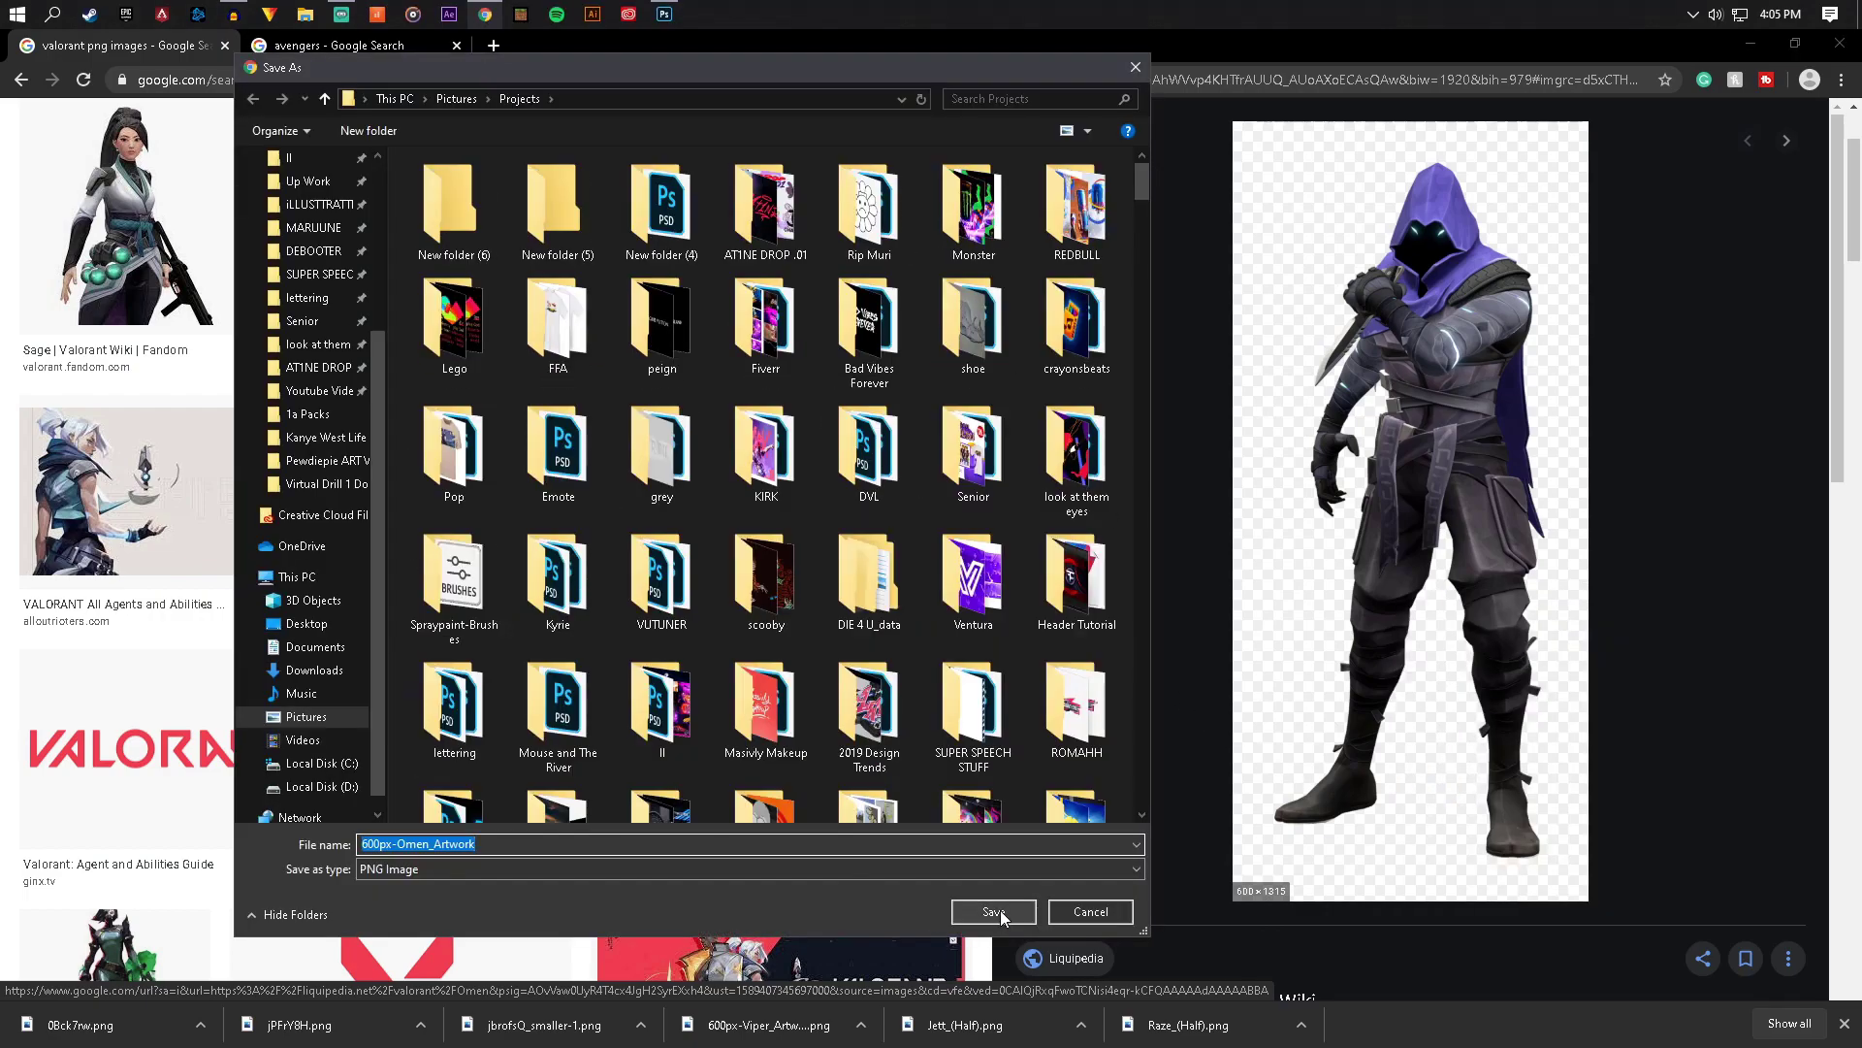
click(999, 910)
scroll(655, 456, up, 2)
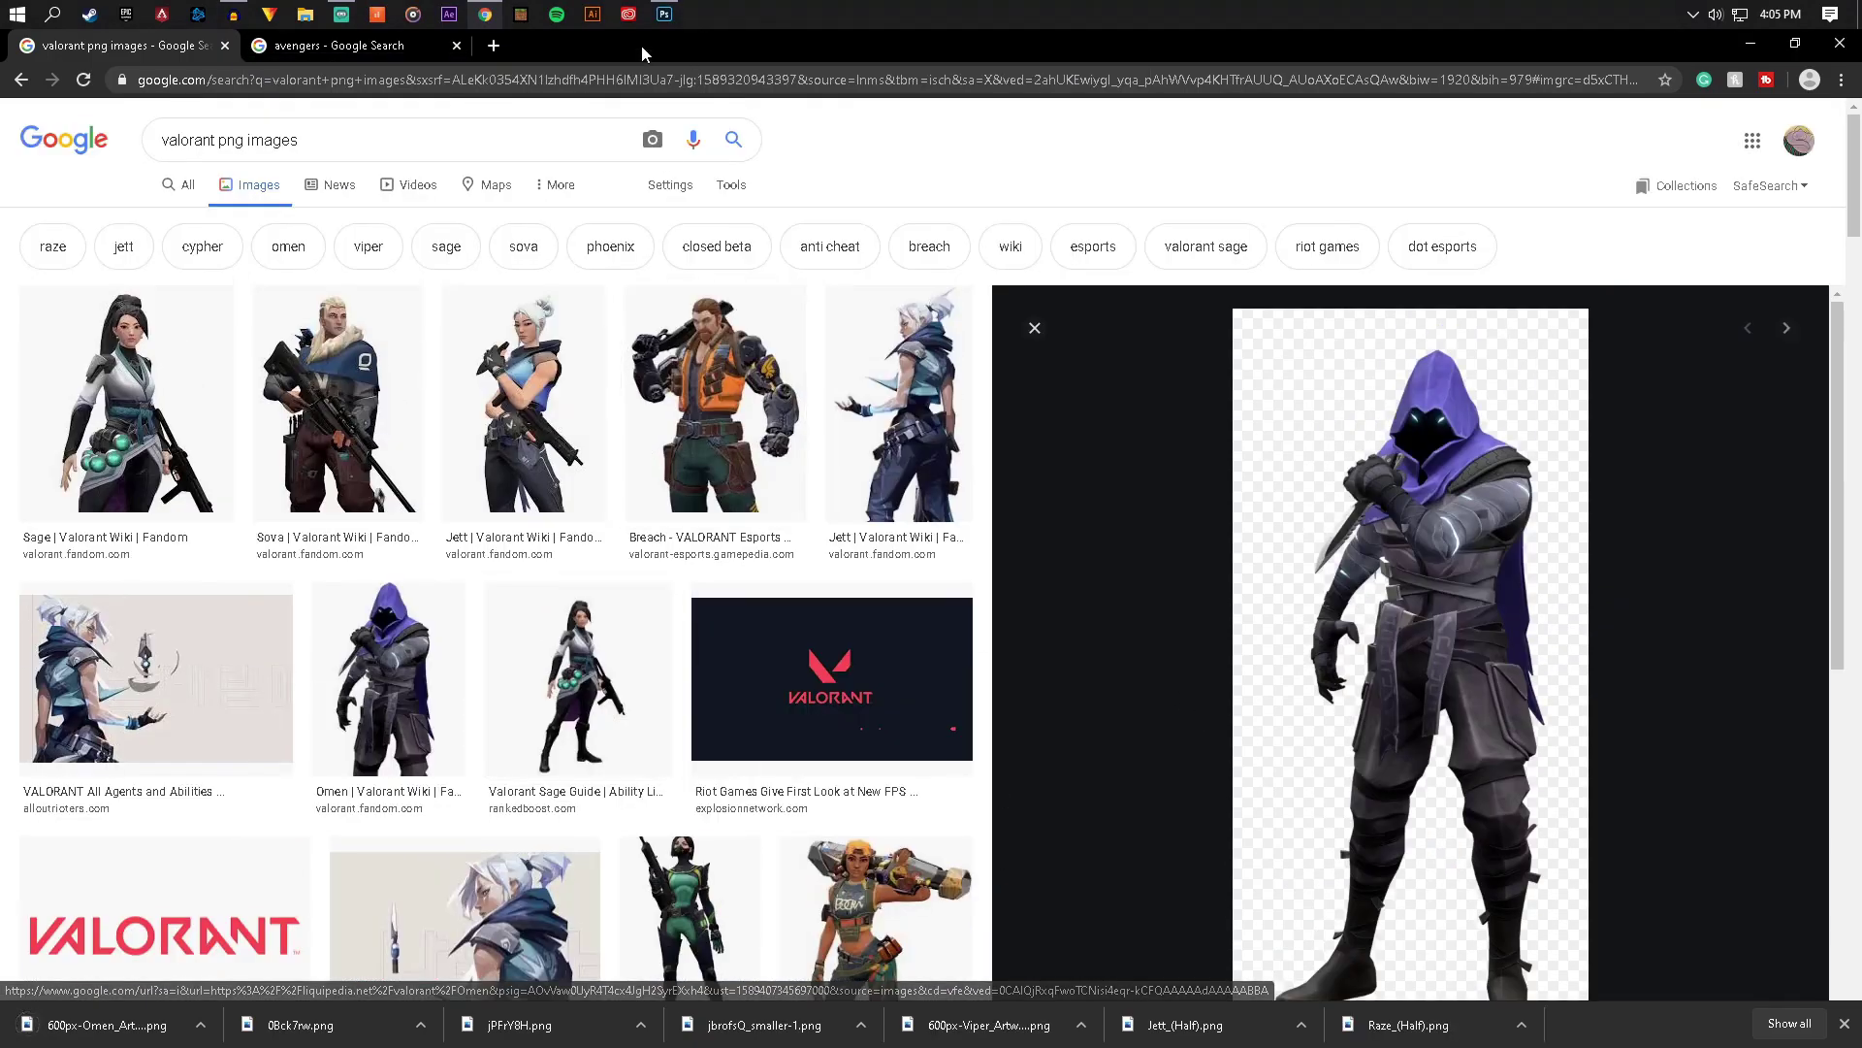
click(664, 14)
Embed the jbrofsQ_smaller-1 Viper artwork on the poster and commit it
click(45, 41)
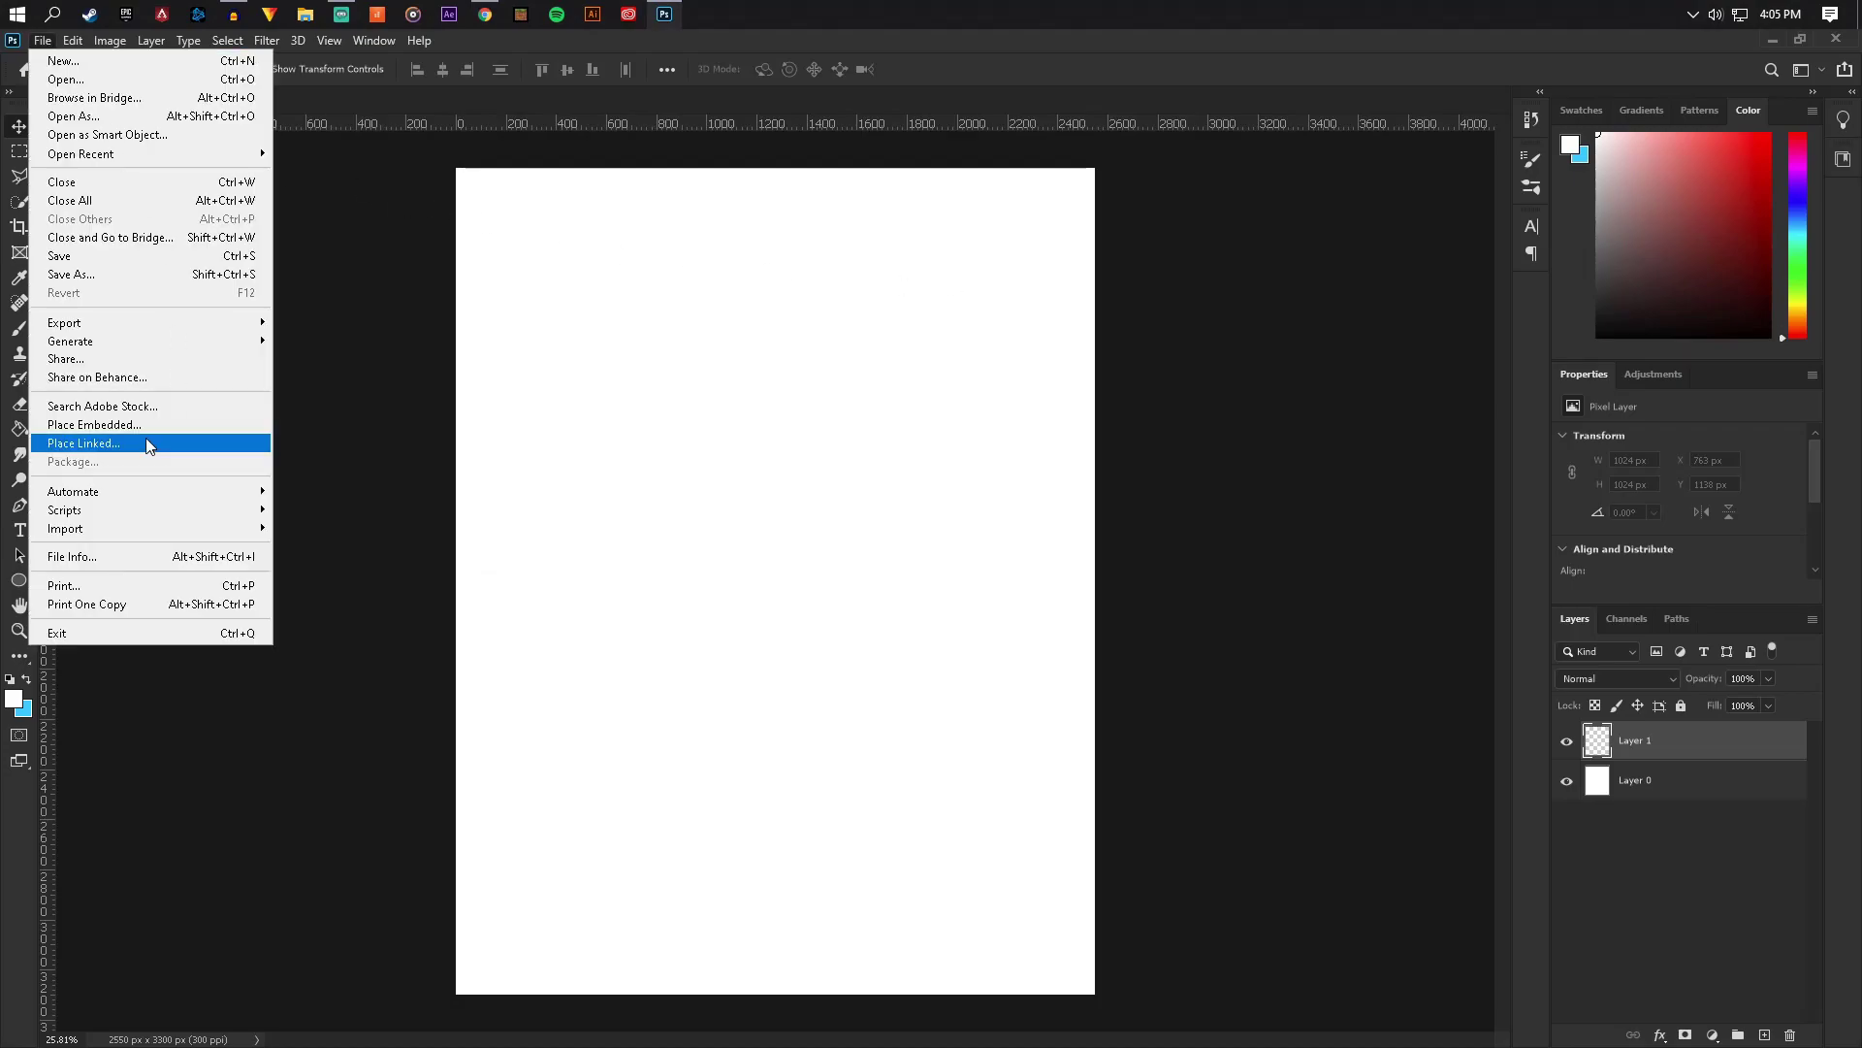
click(97, 425)
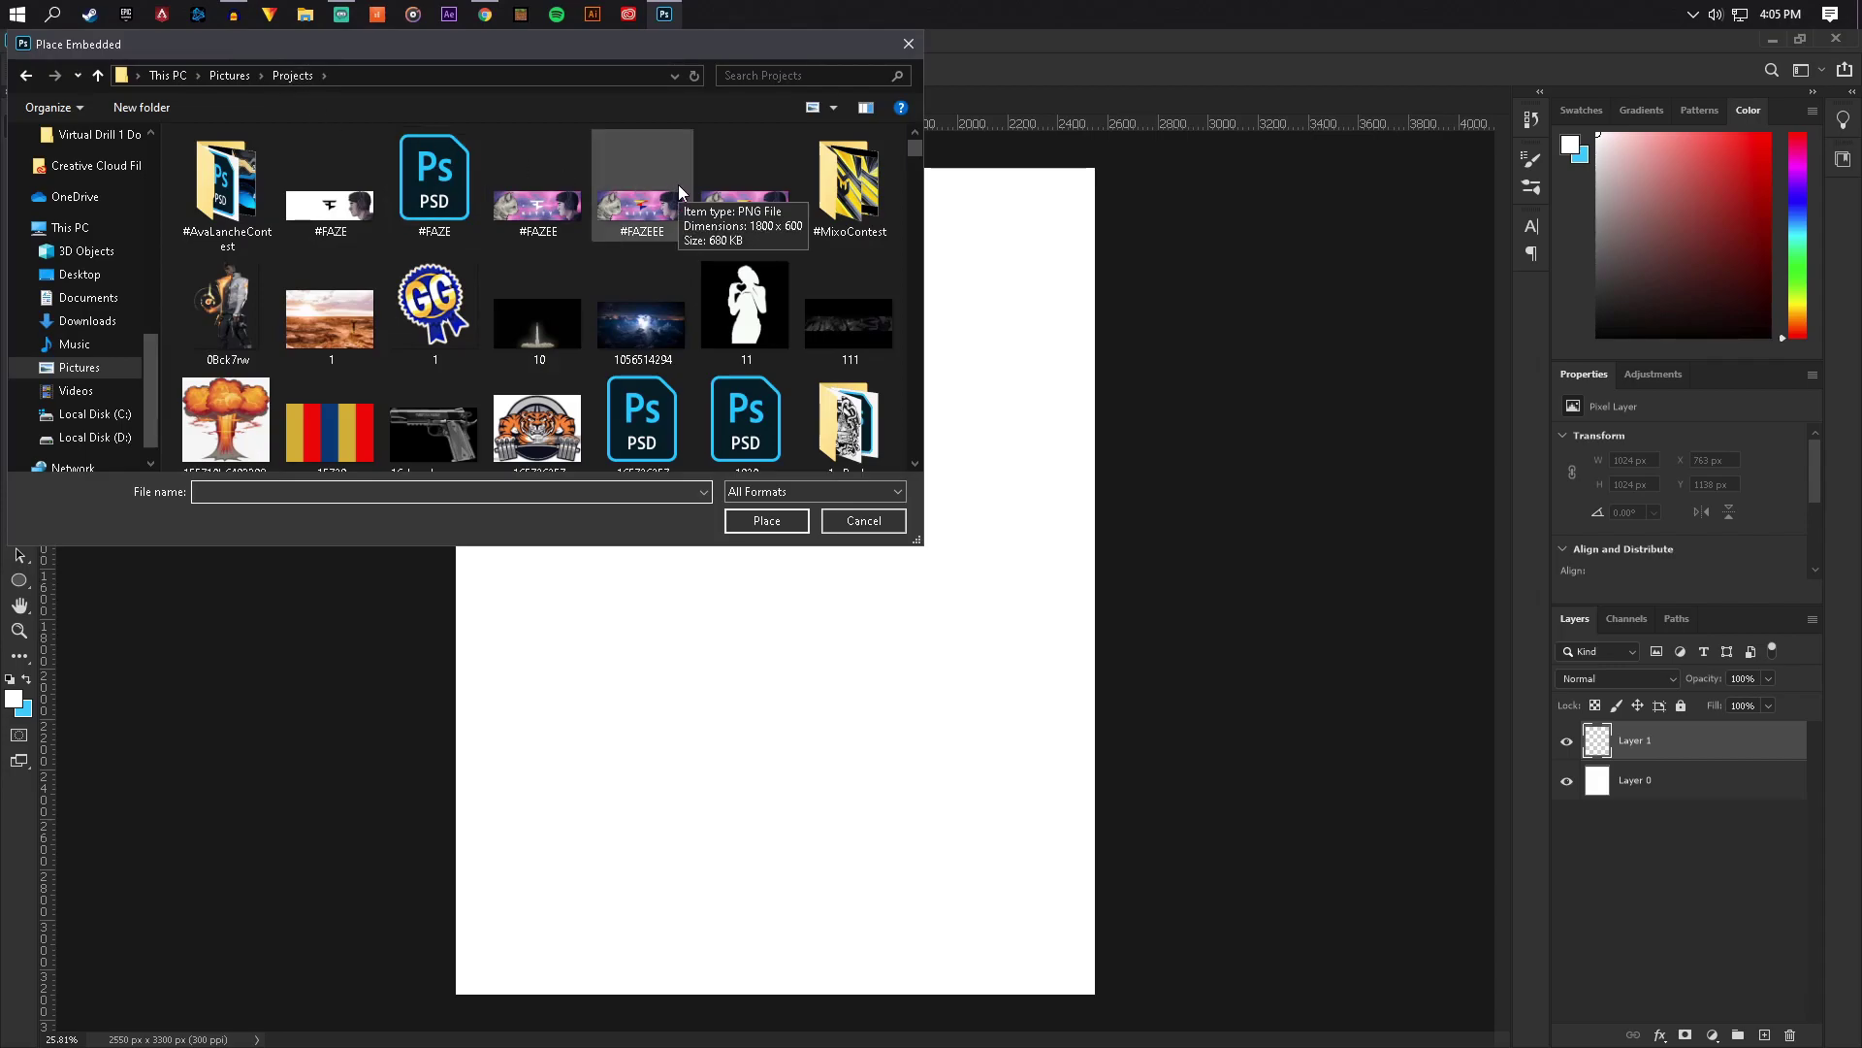
scroll(678, 184, down, 10)
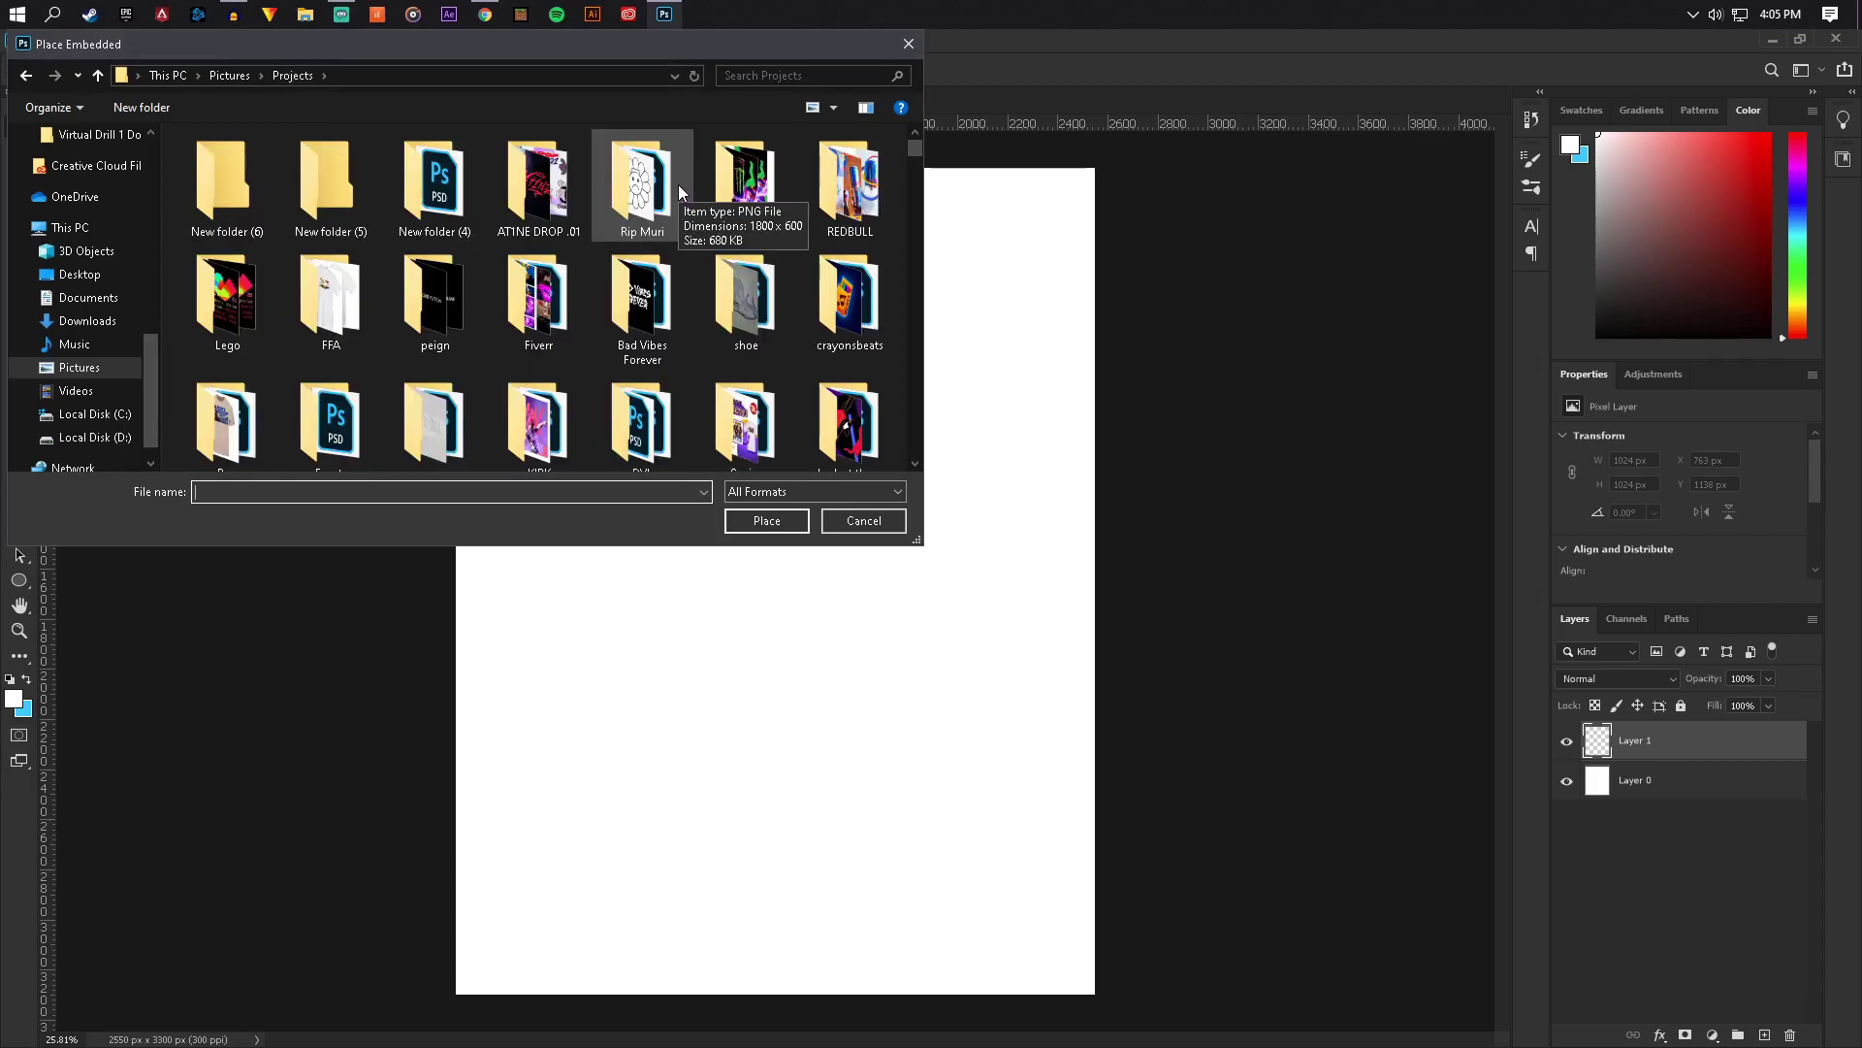
scroll(648, 231, down, 5)
scroll(645, 231, up, 15)
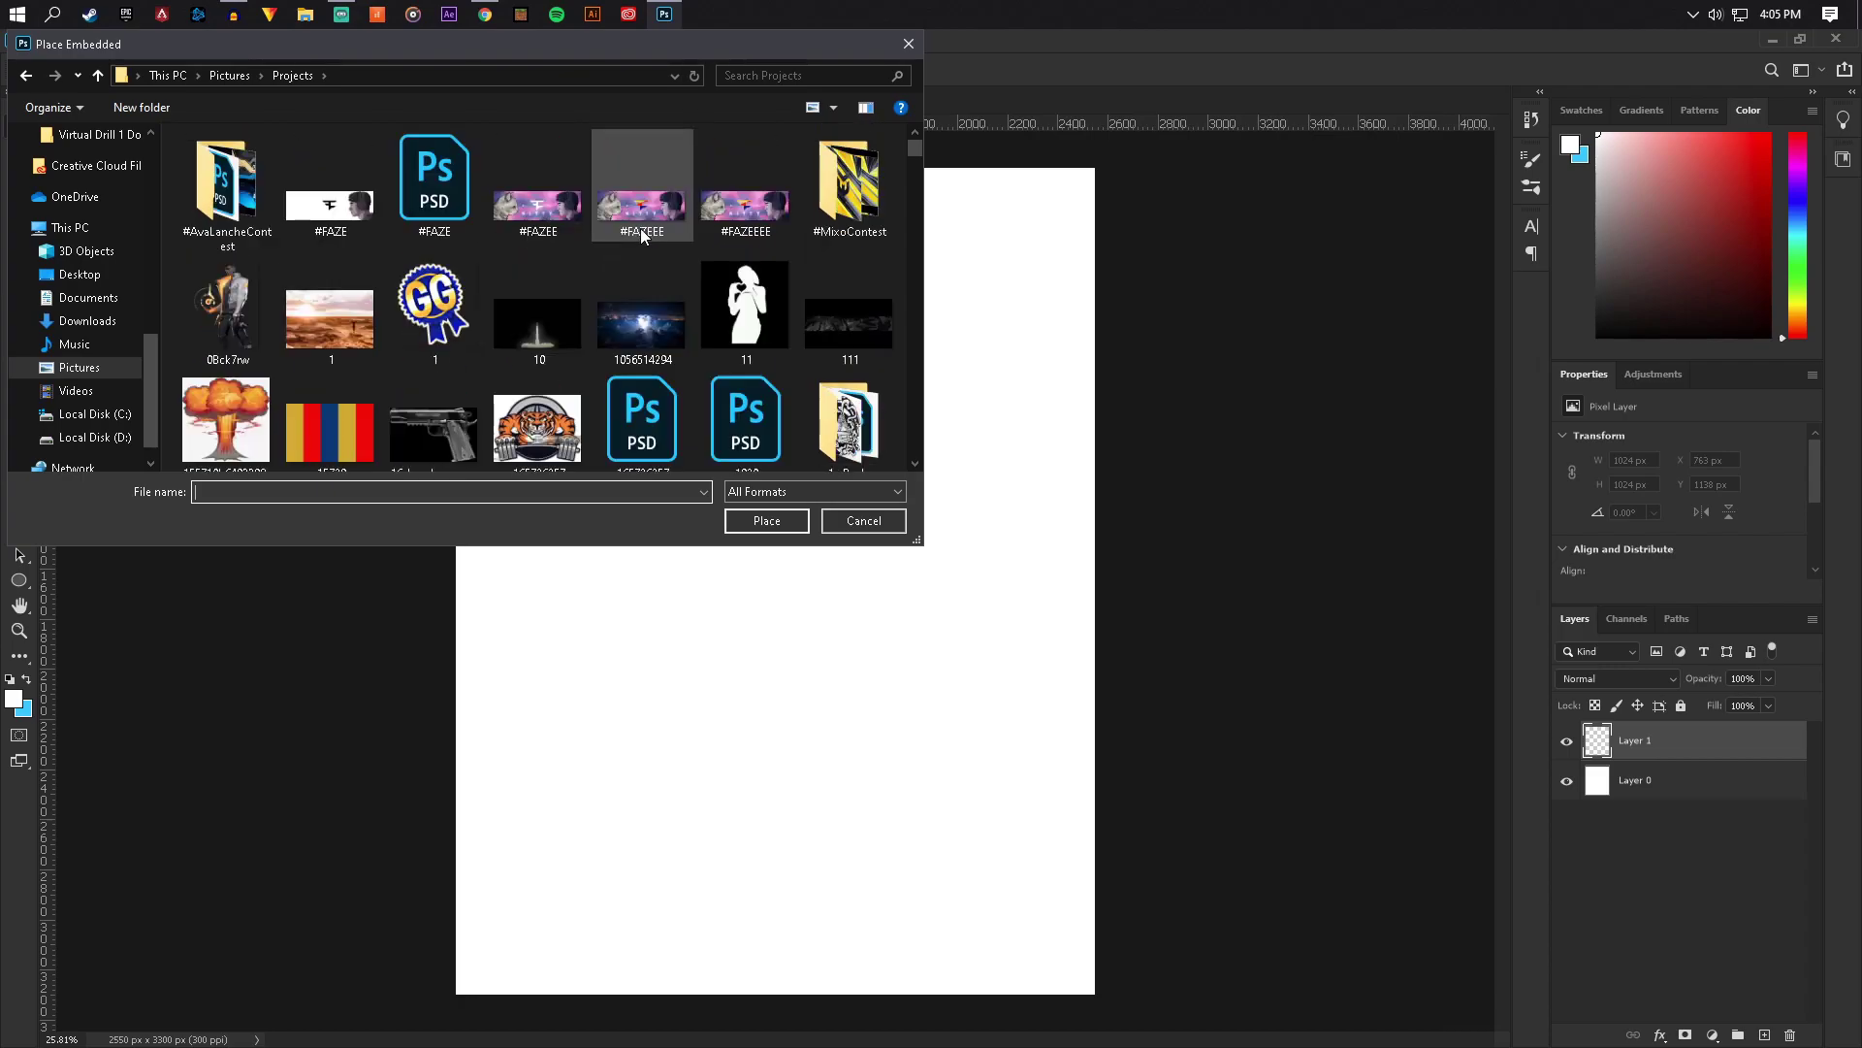
scroll(630, 235, down, 10)
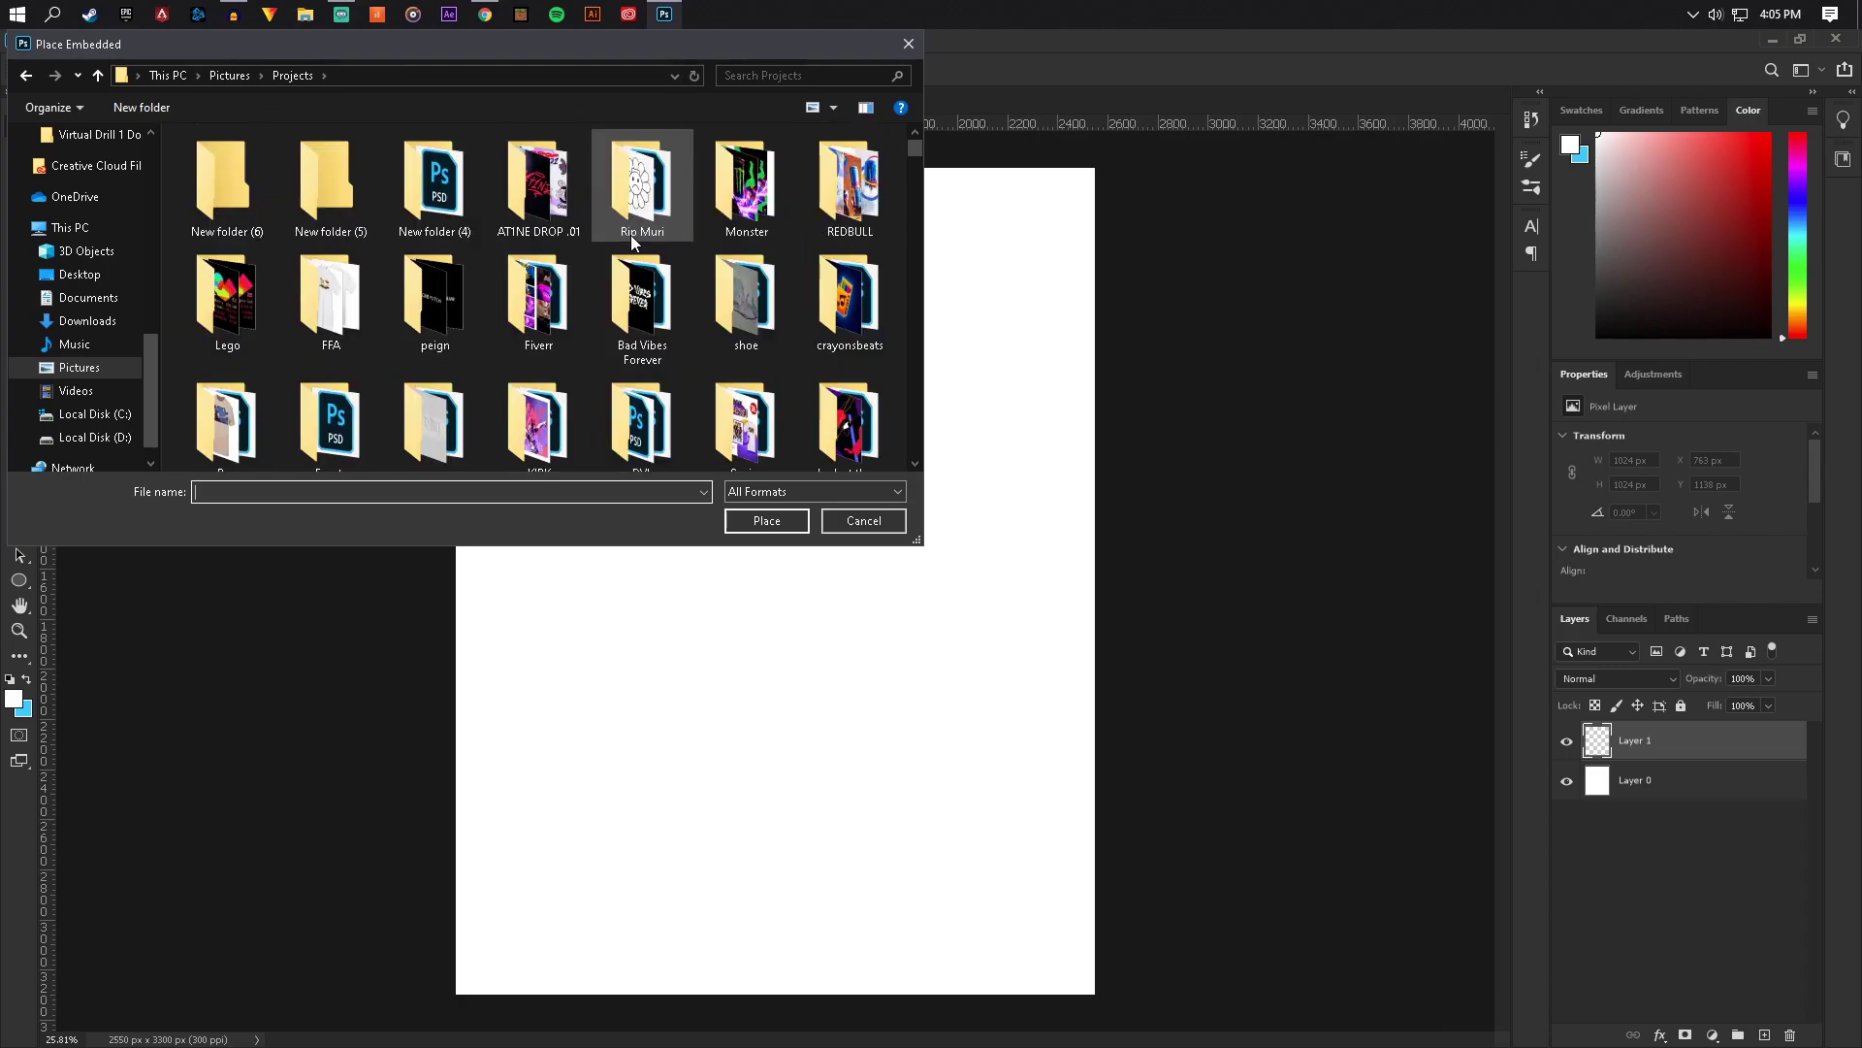
scroll(492, 294, down, 10)
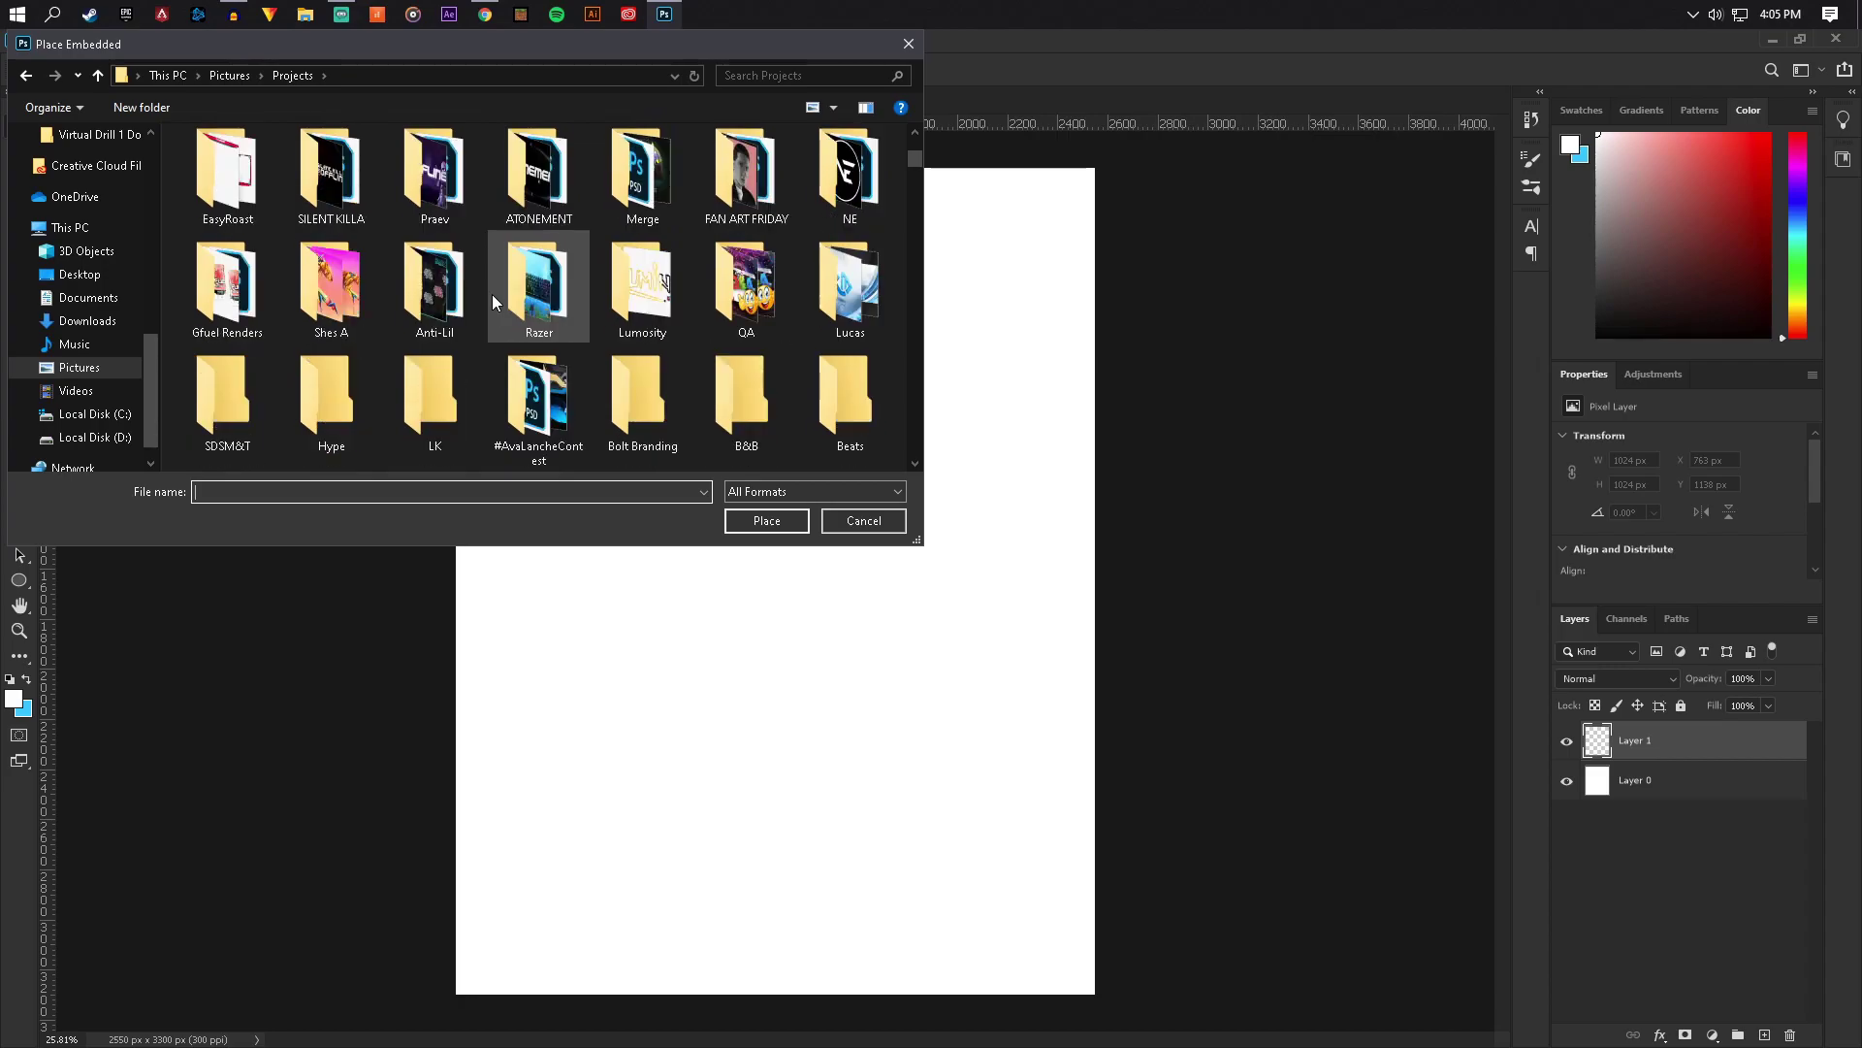
scroll(492, 295, down, 10)
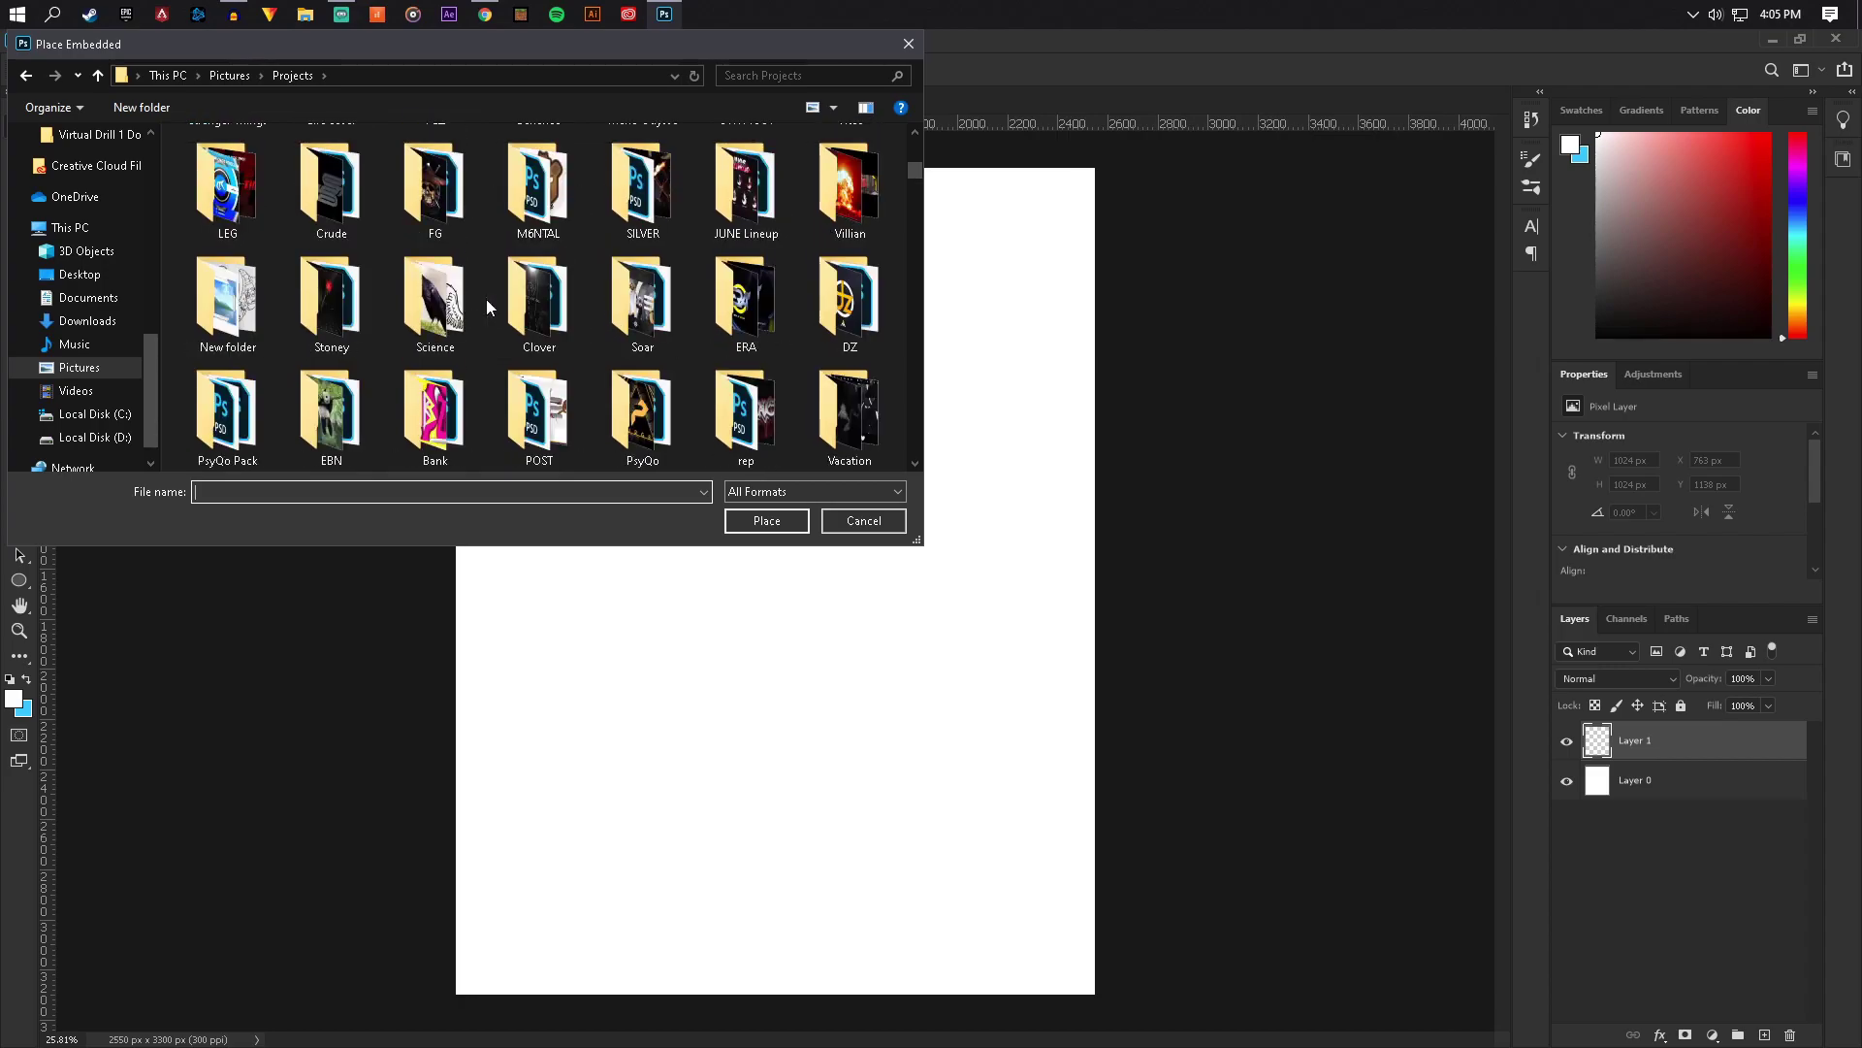
scroll(596, 317, down, 2)
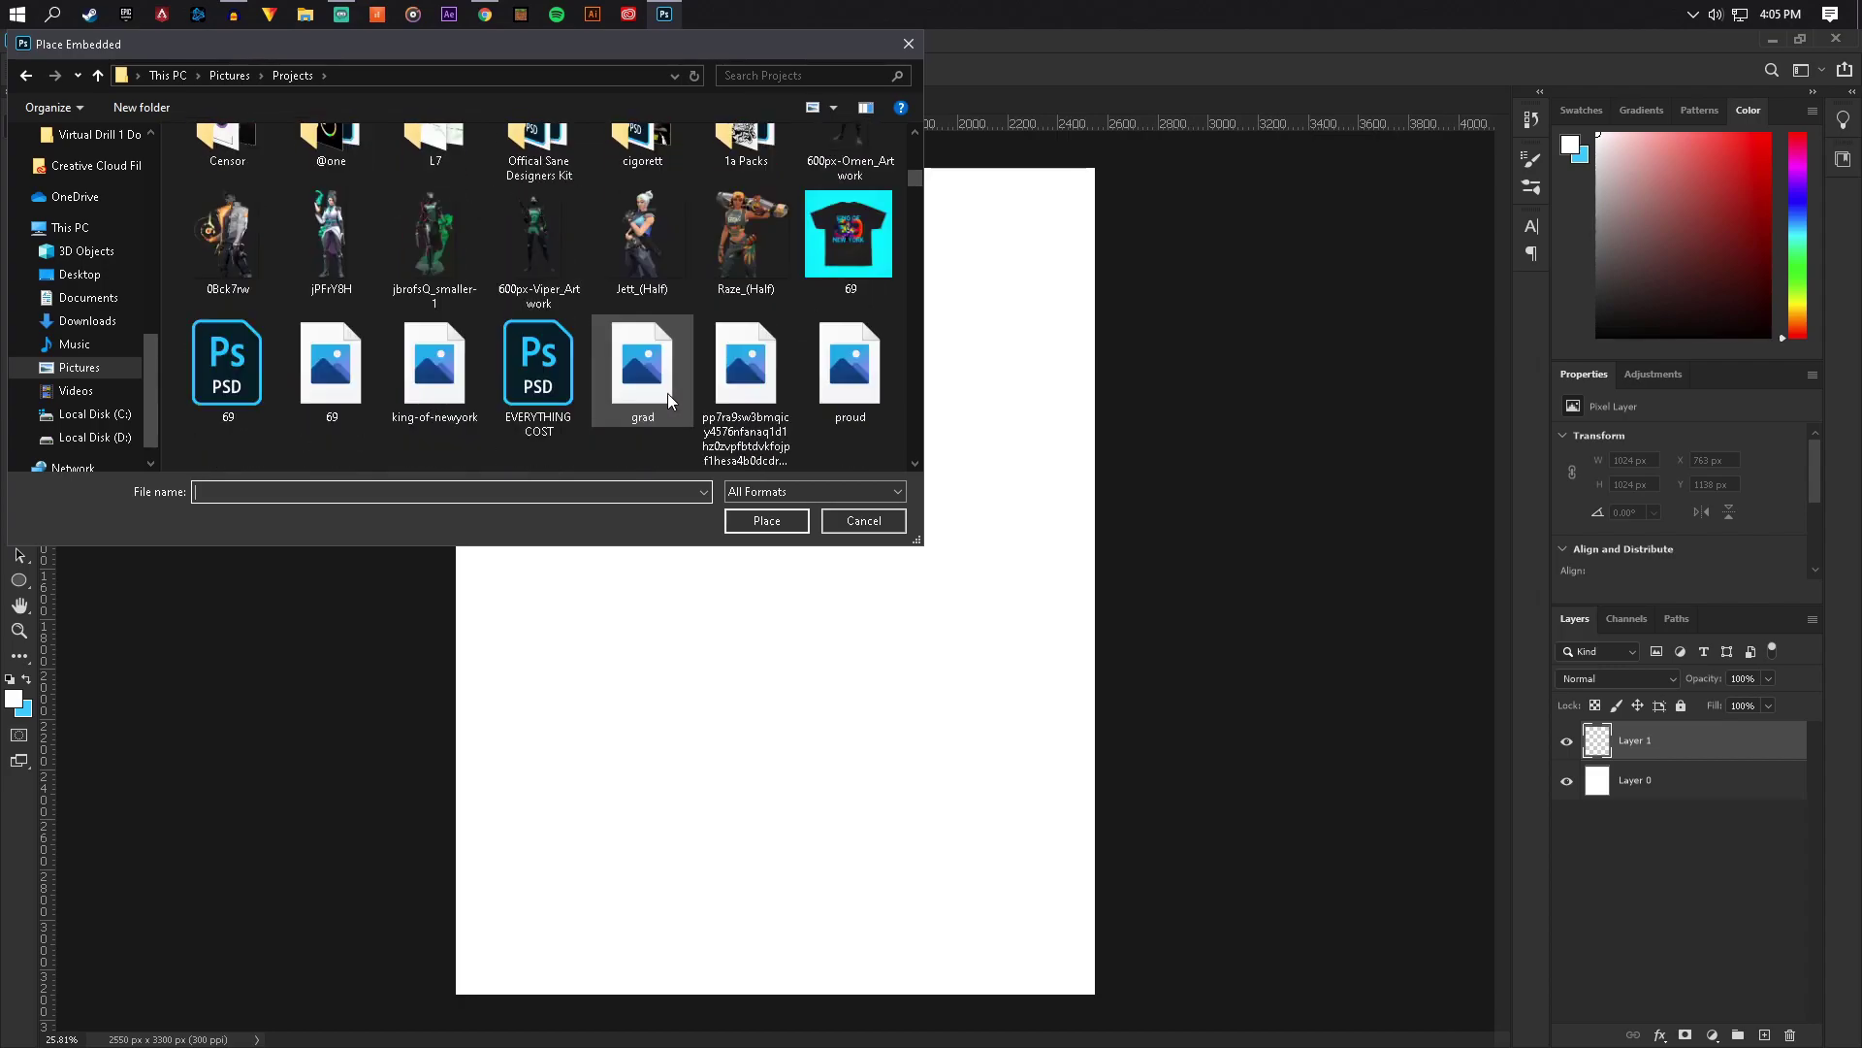
scroll(643, 371, up, 1)
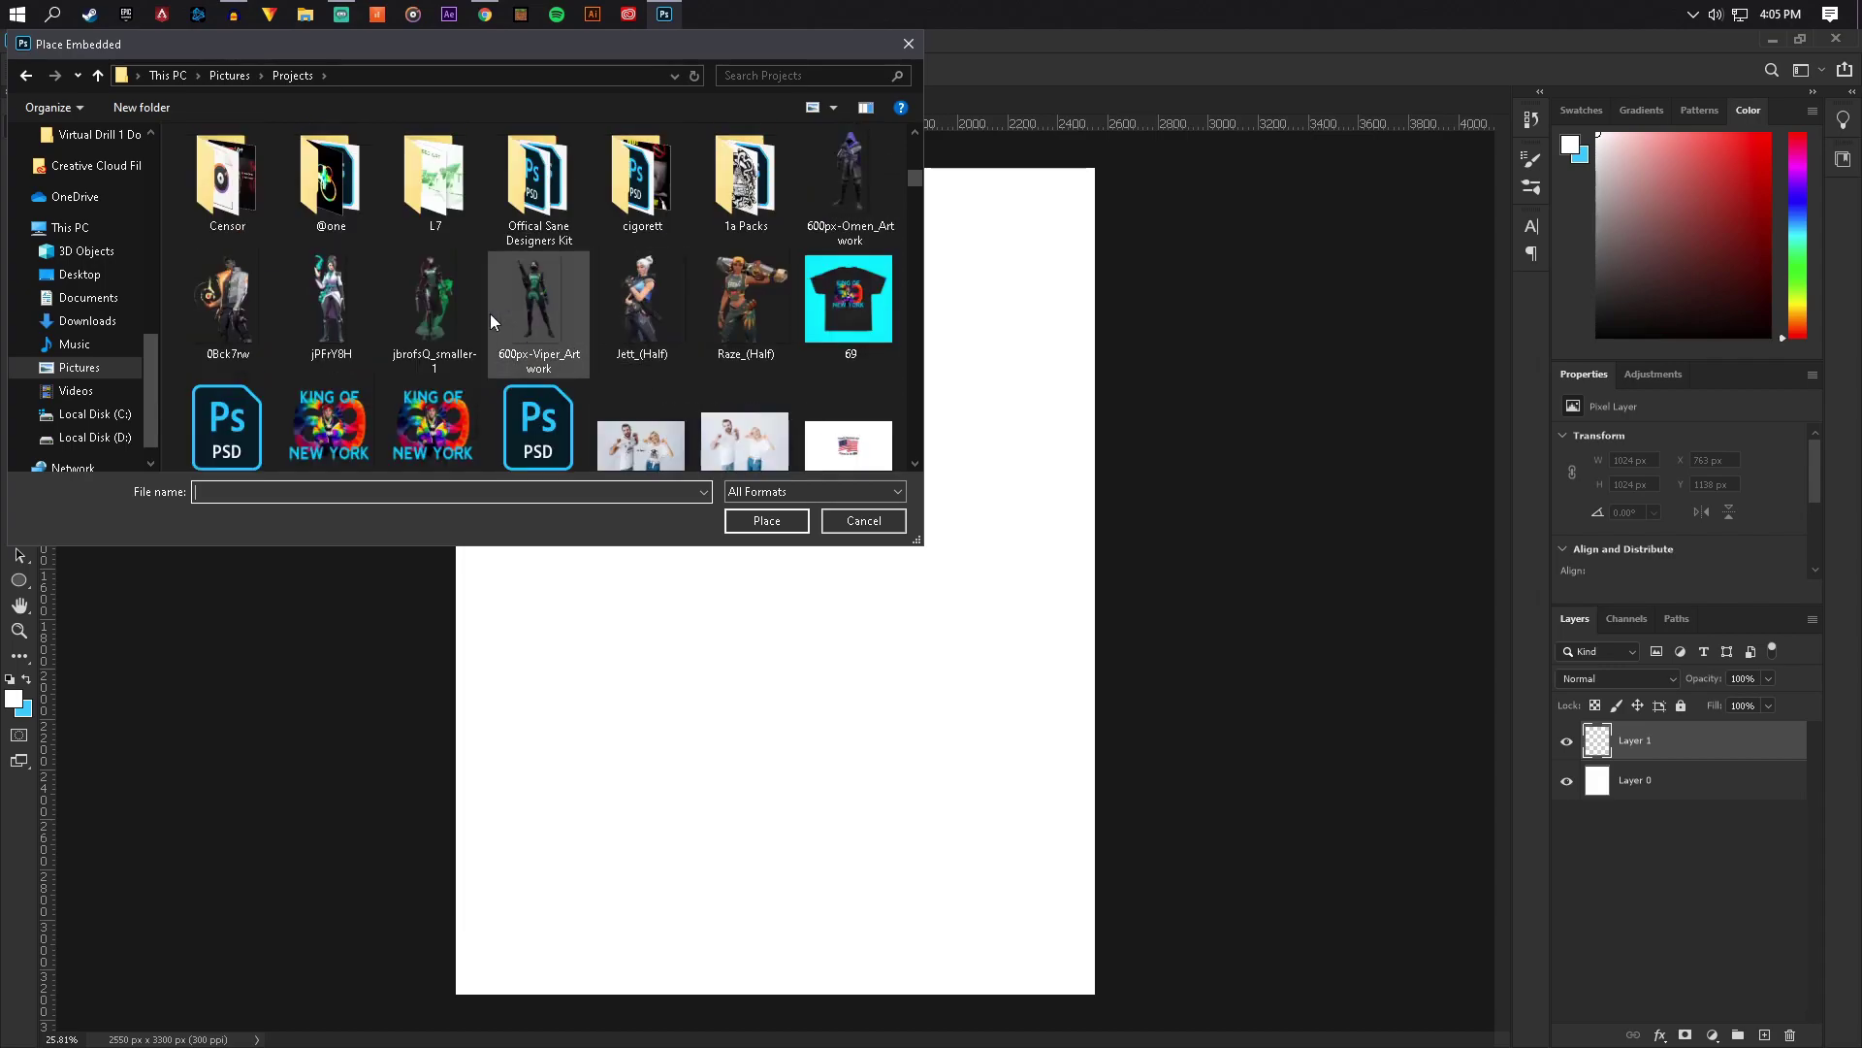
double_click(452, 299)
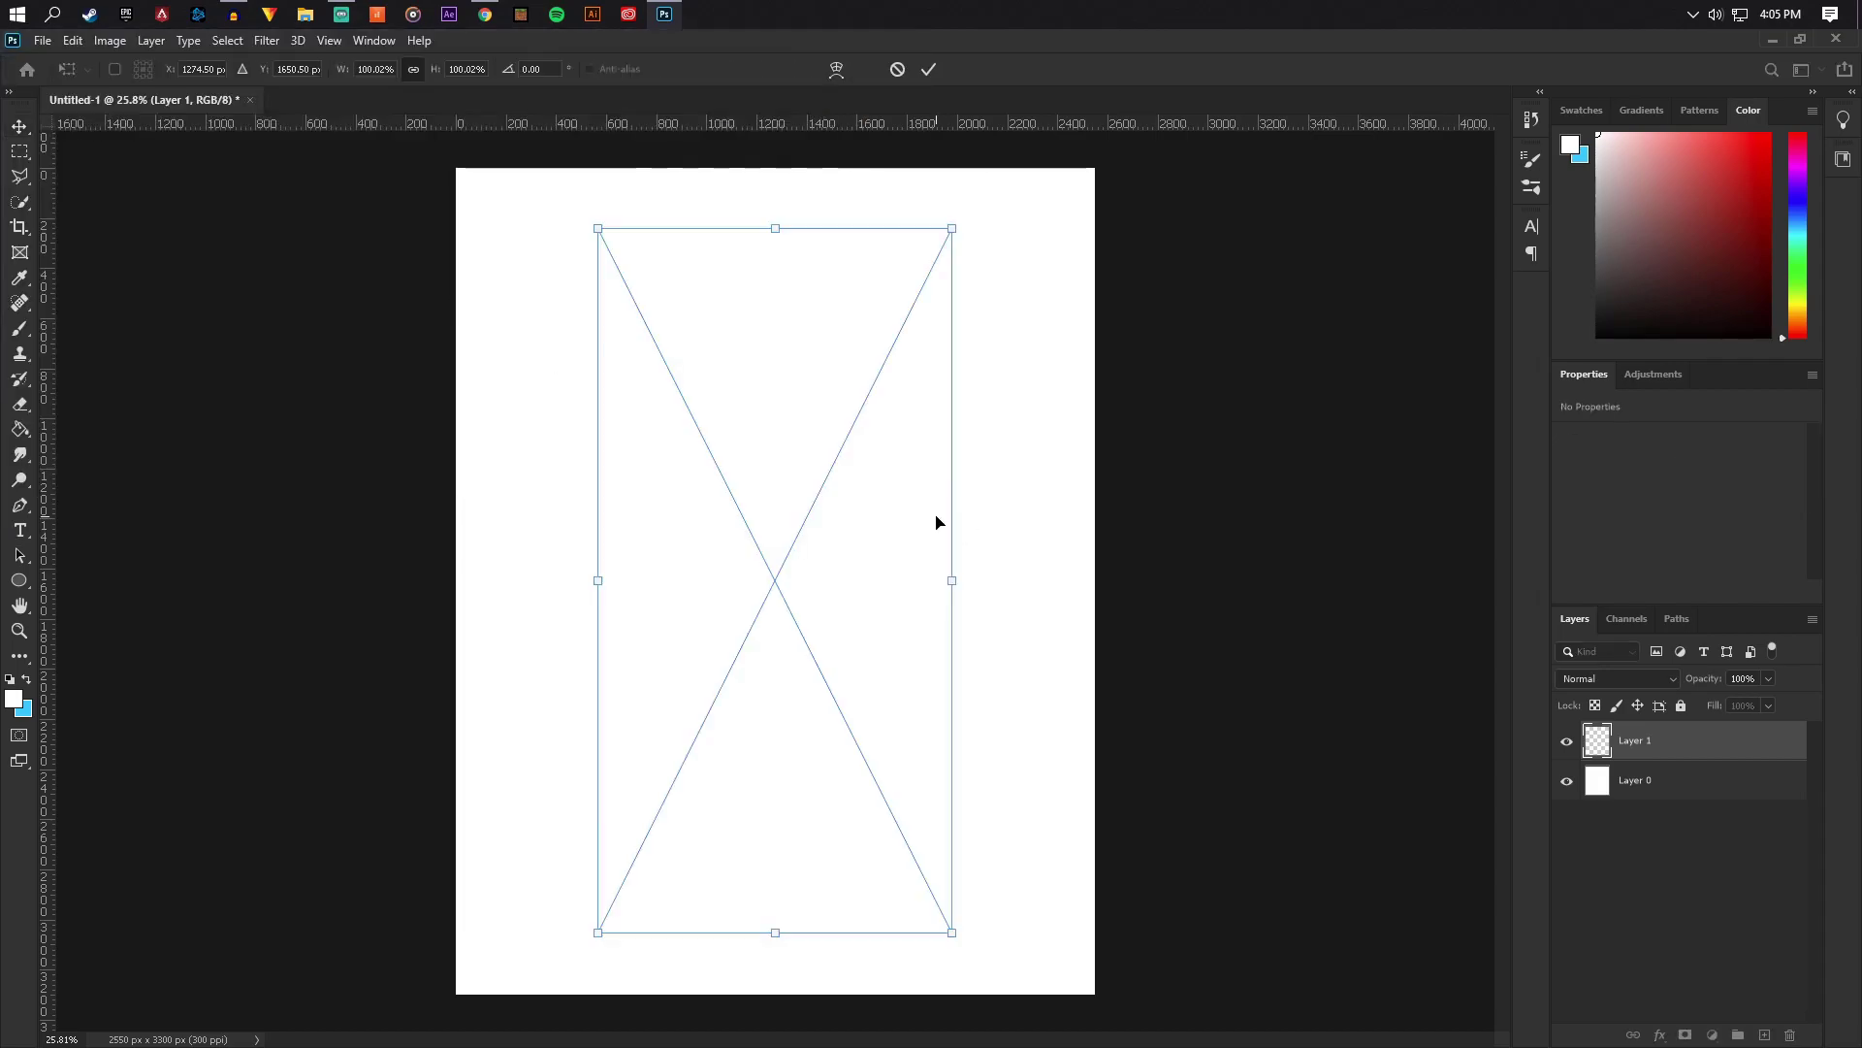
key(Return)
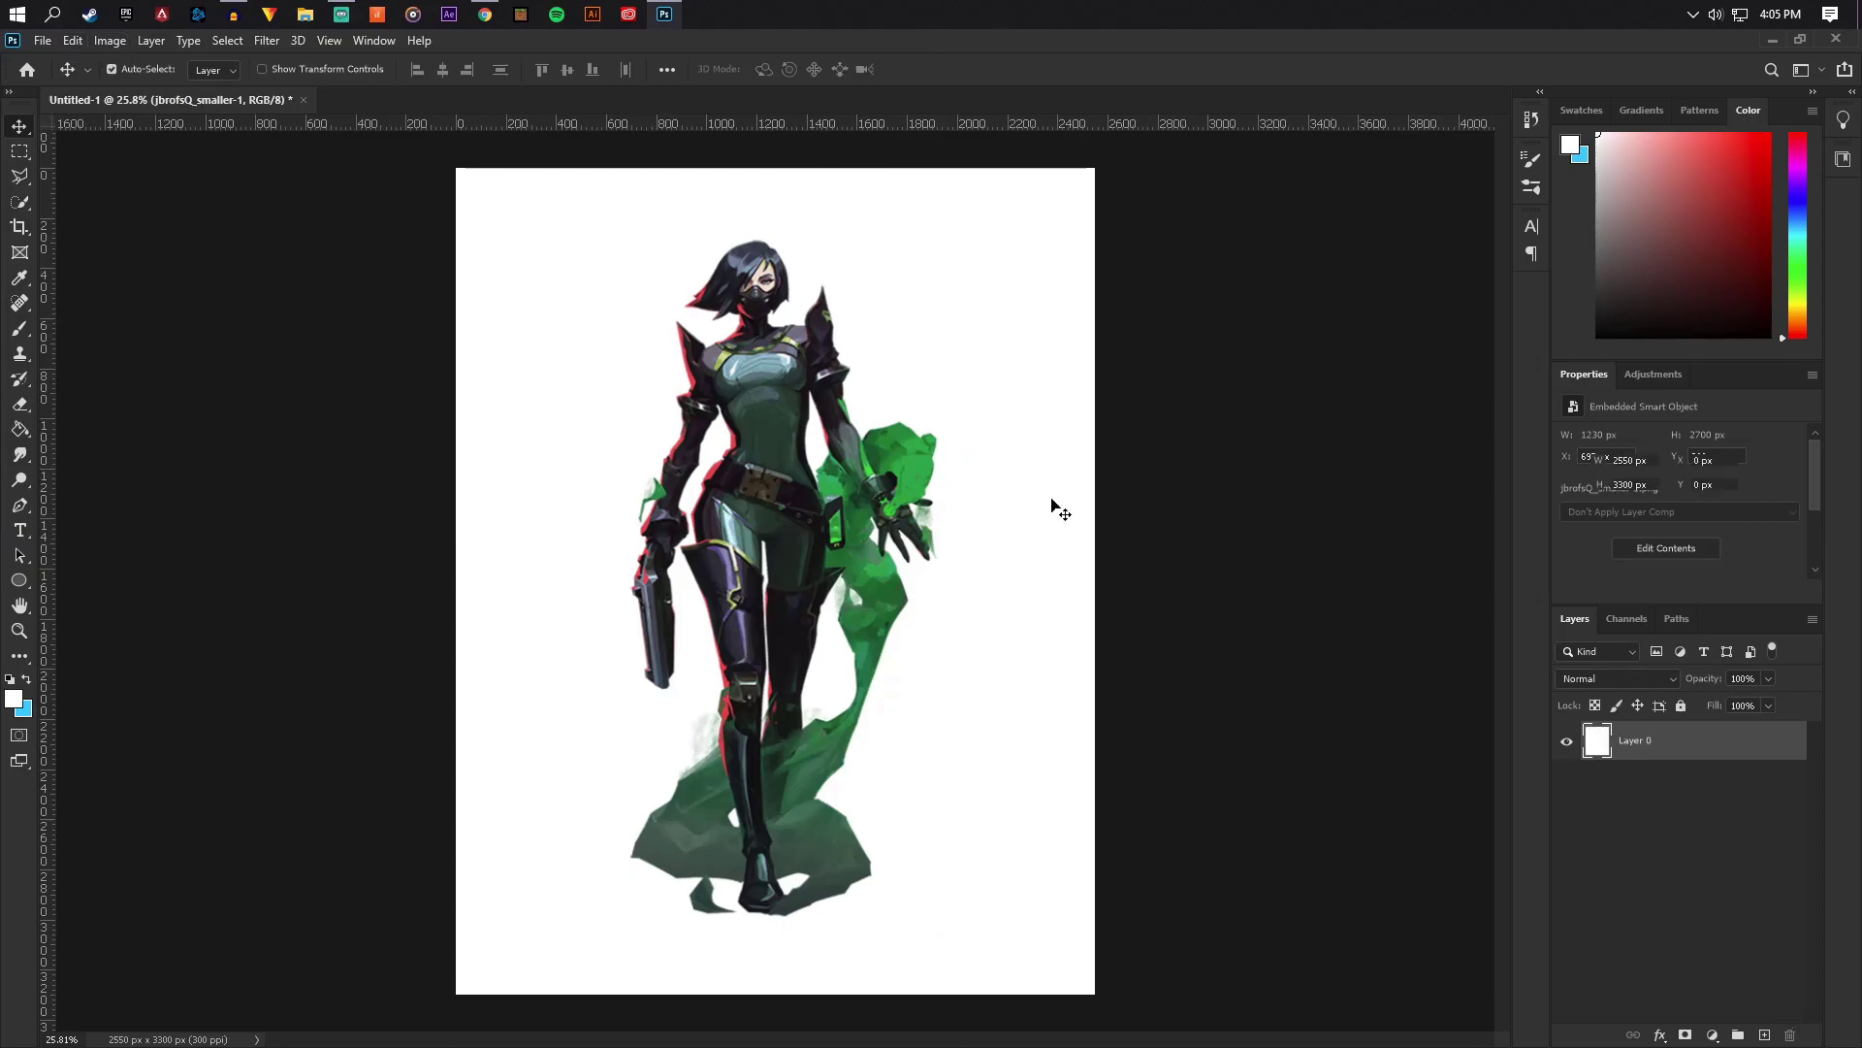
click(54, 42)
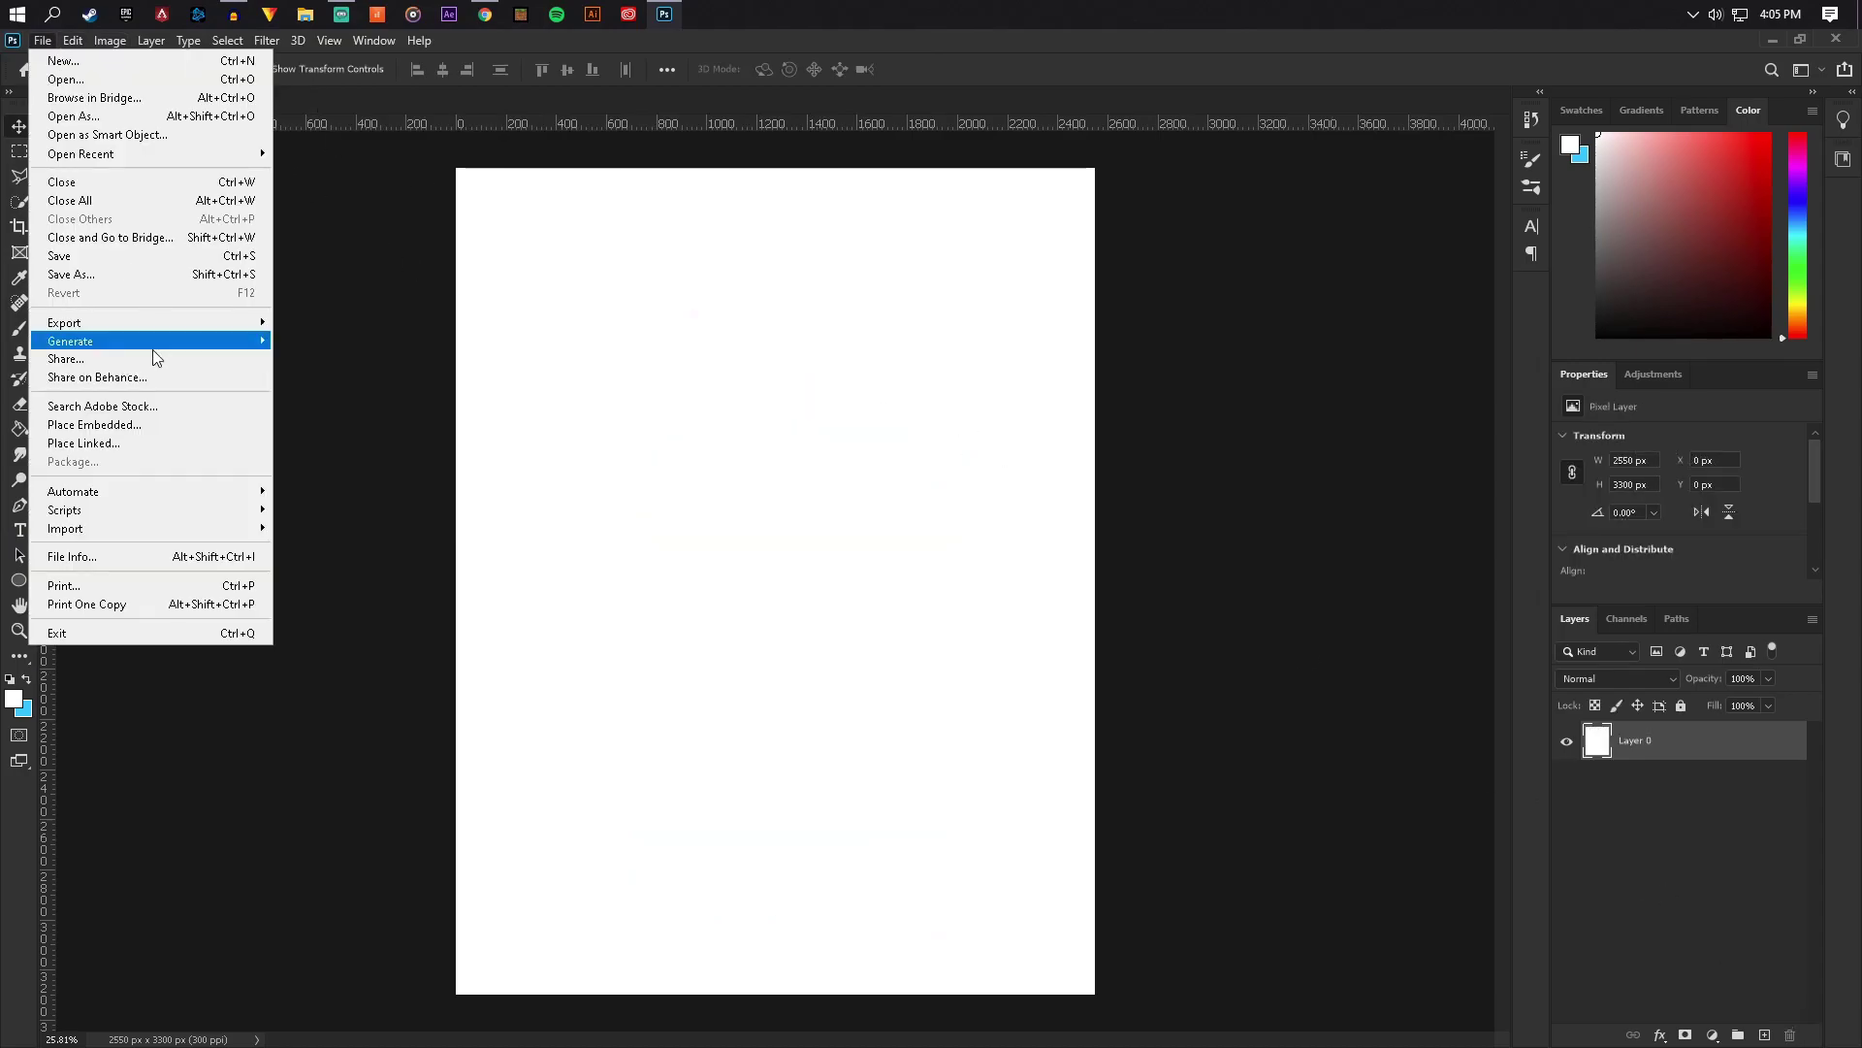
Embed the 600px-Omen_Artwork image into the poster and confirm its placement
click(94, 424)
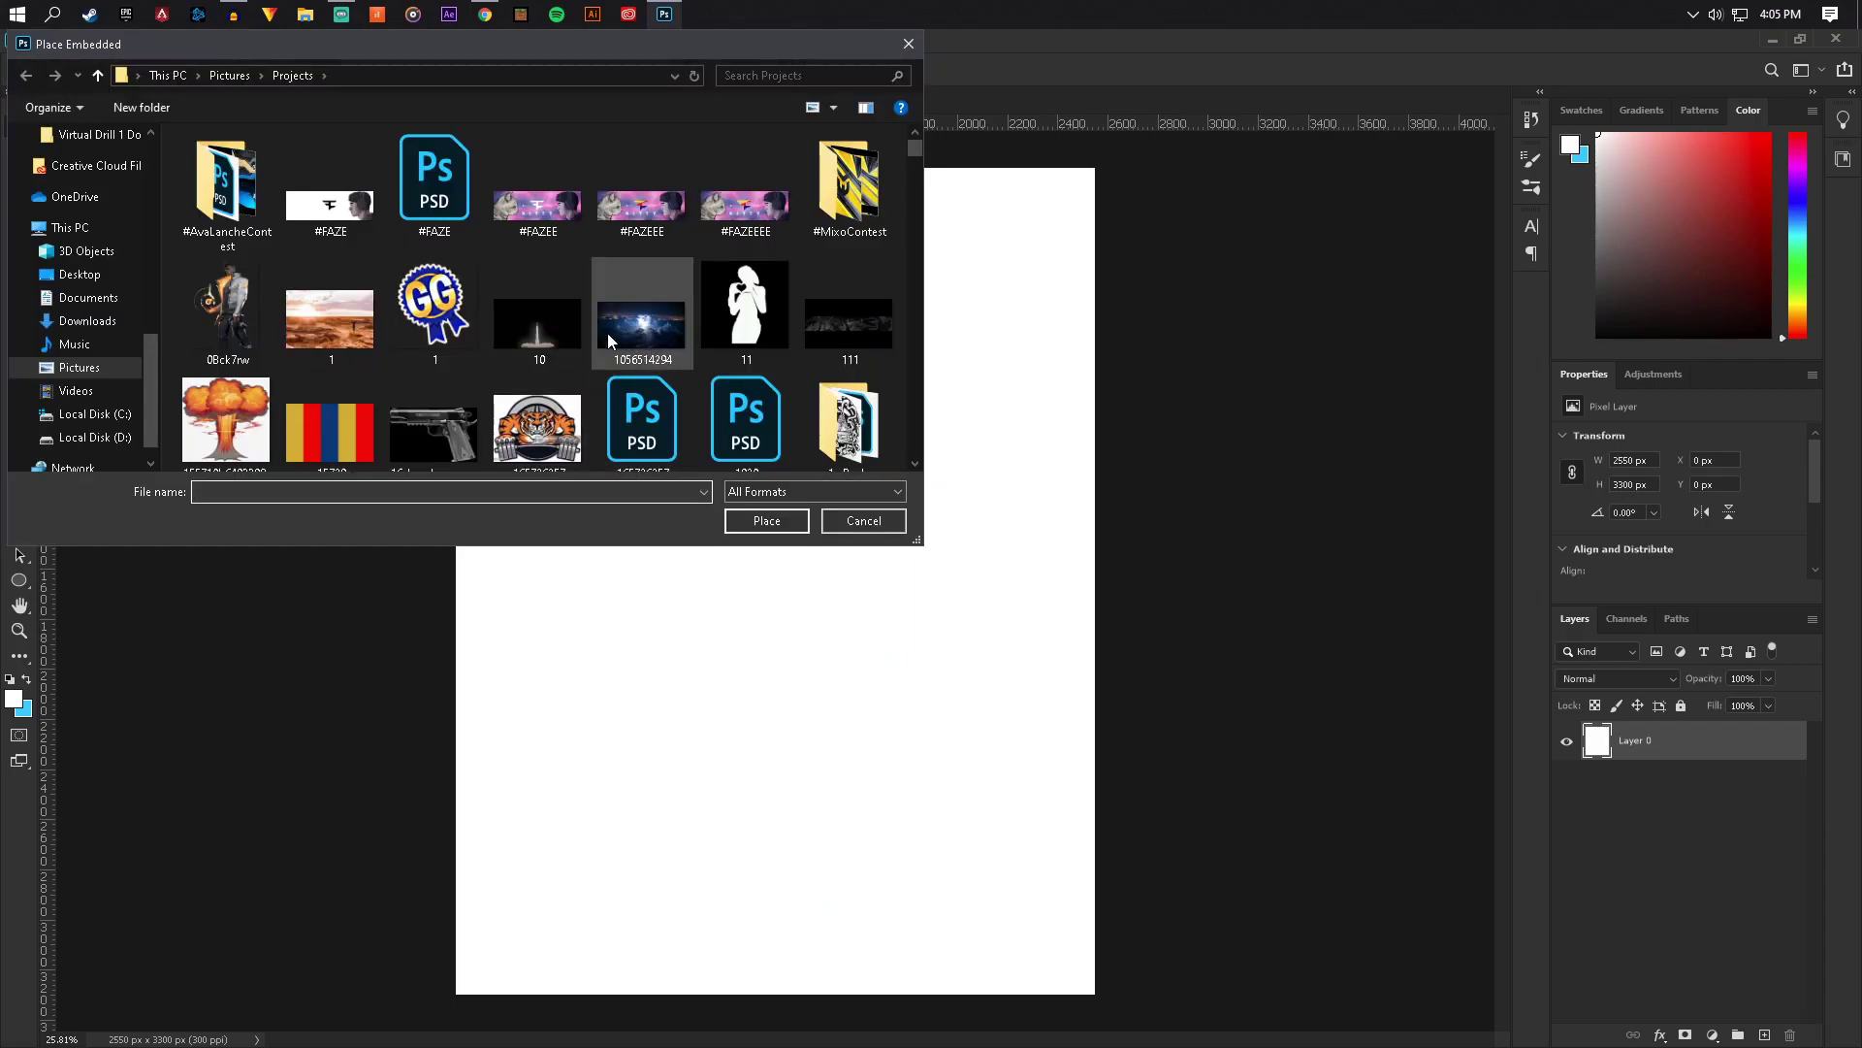
scroll(605, 334, down, 10)
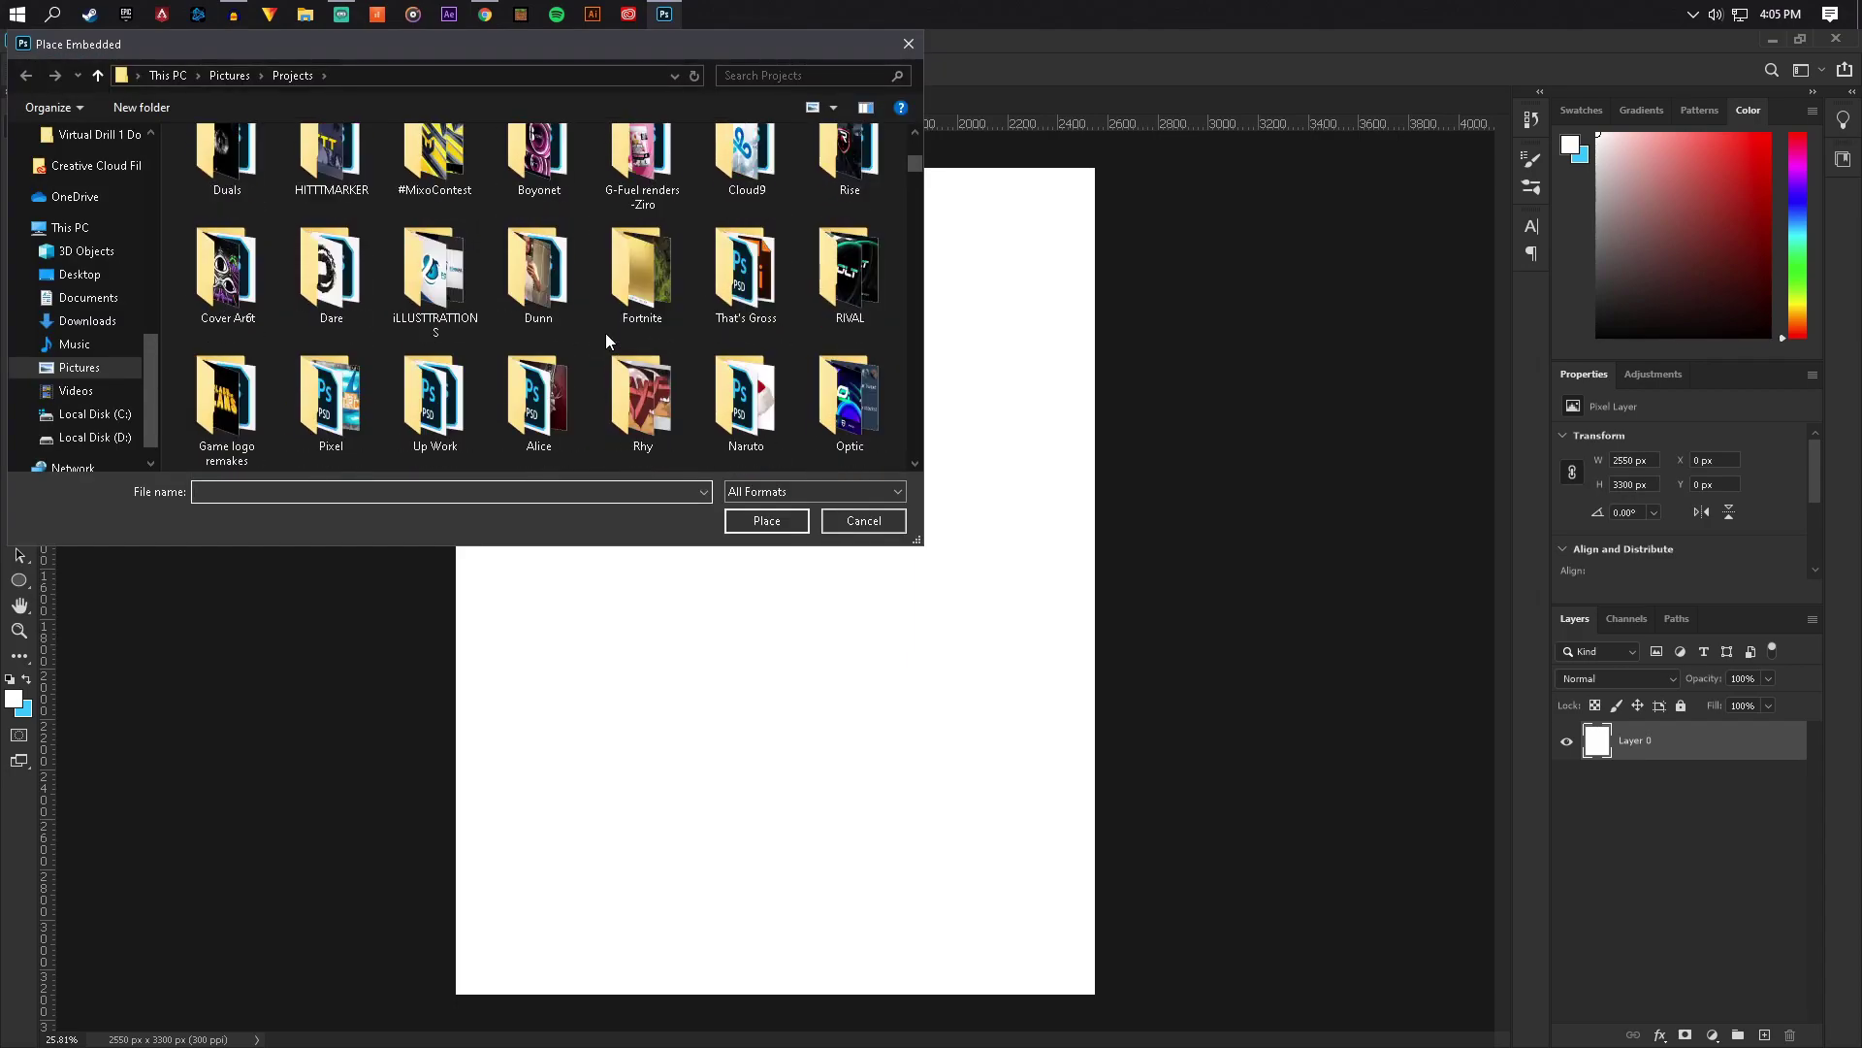
scroll(606, 333, down, 5)
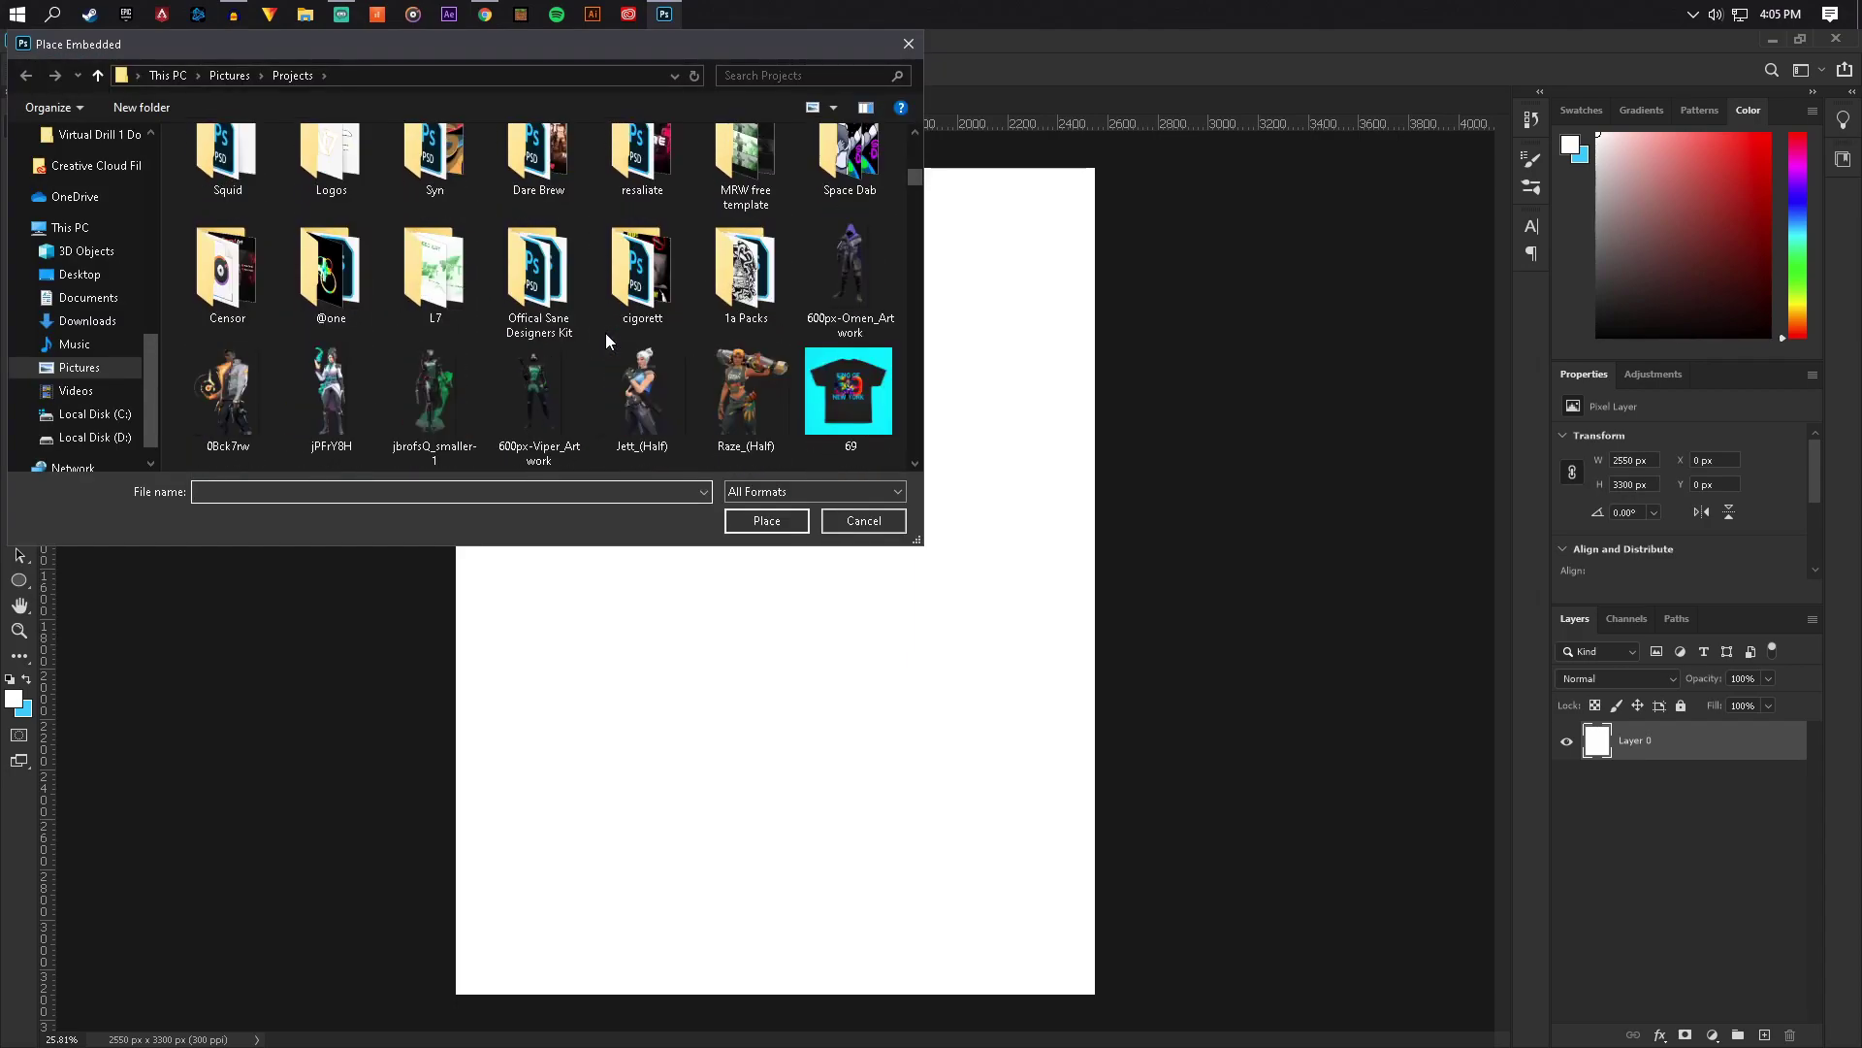
scroll(605, 334, down, 3)
scroll(605, 334, up, 2)
click(838, 184)
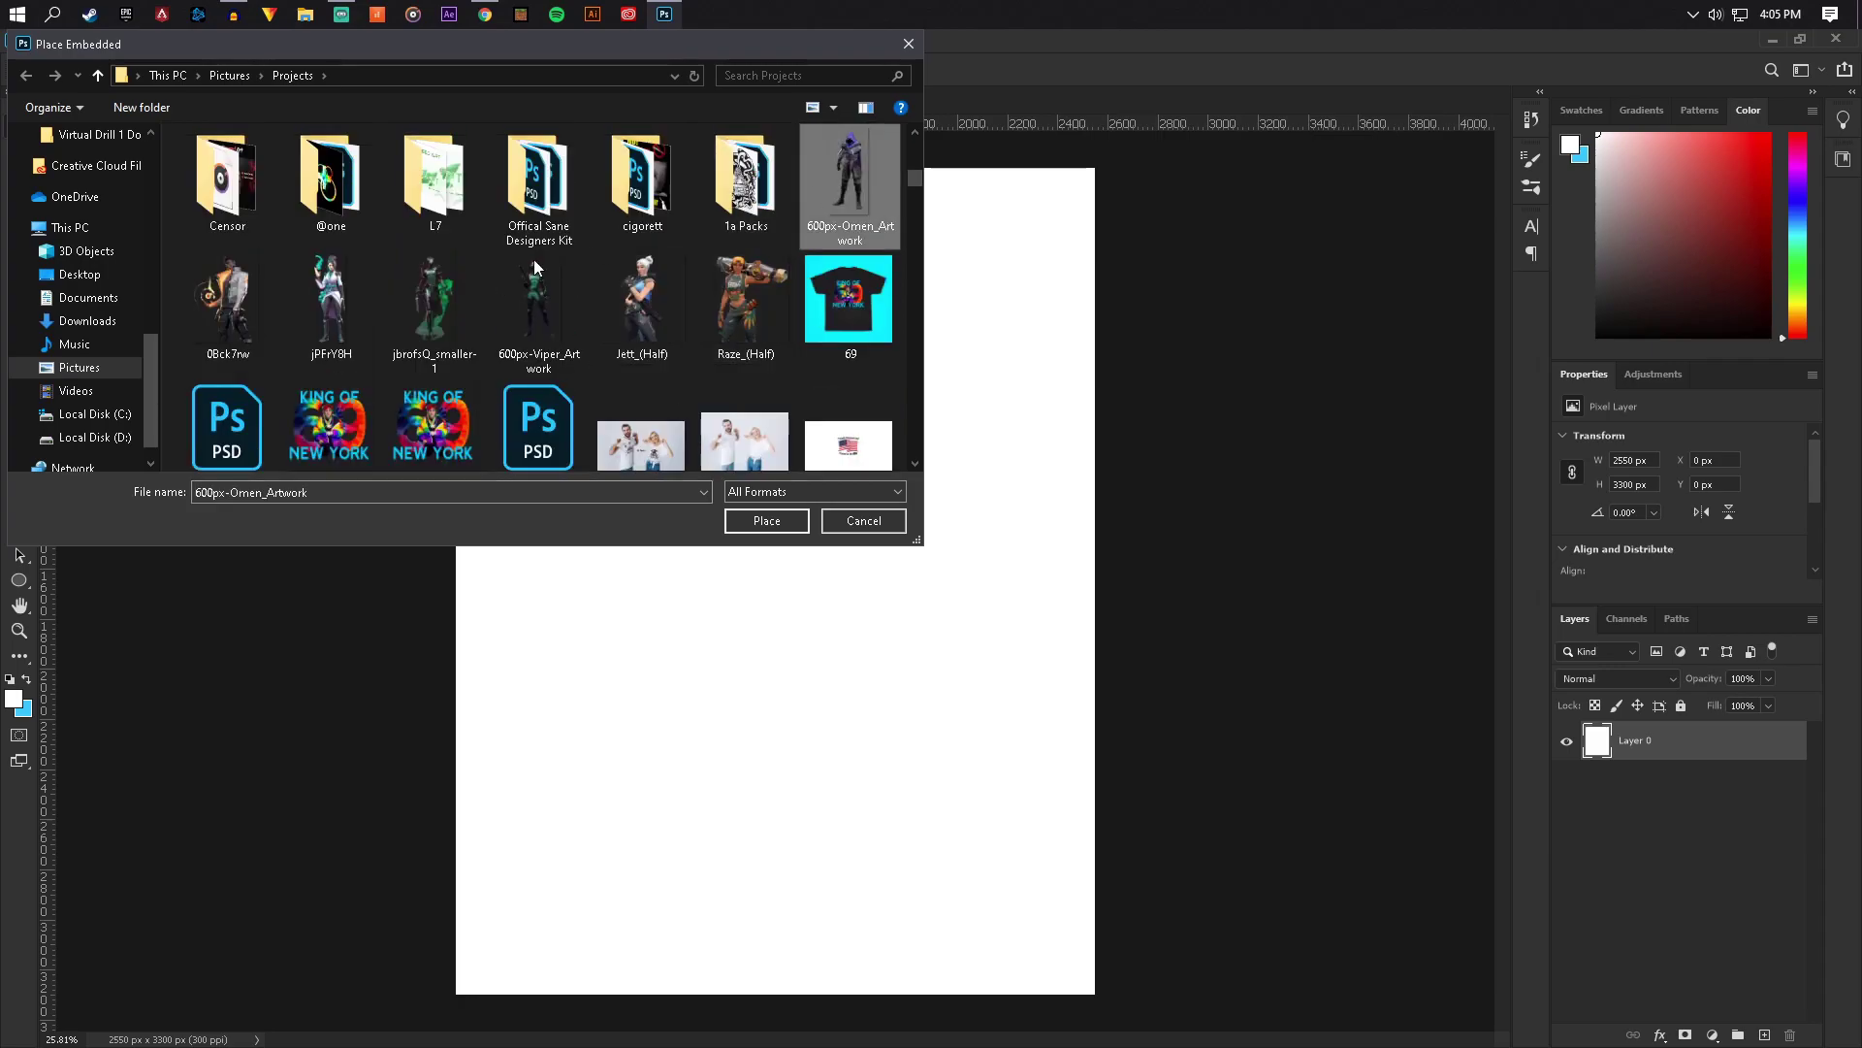
click(353, 305)
click(245, 305)
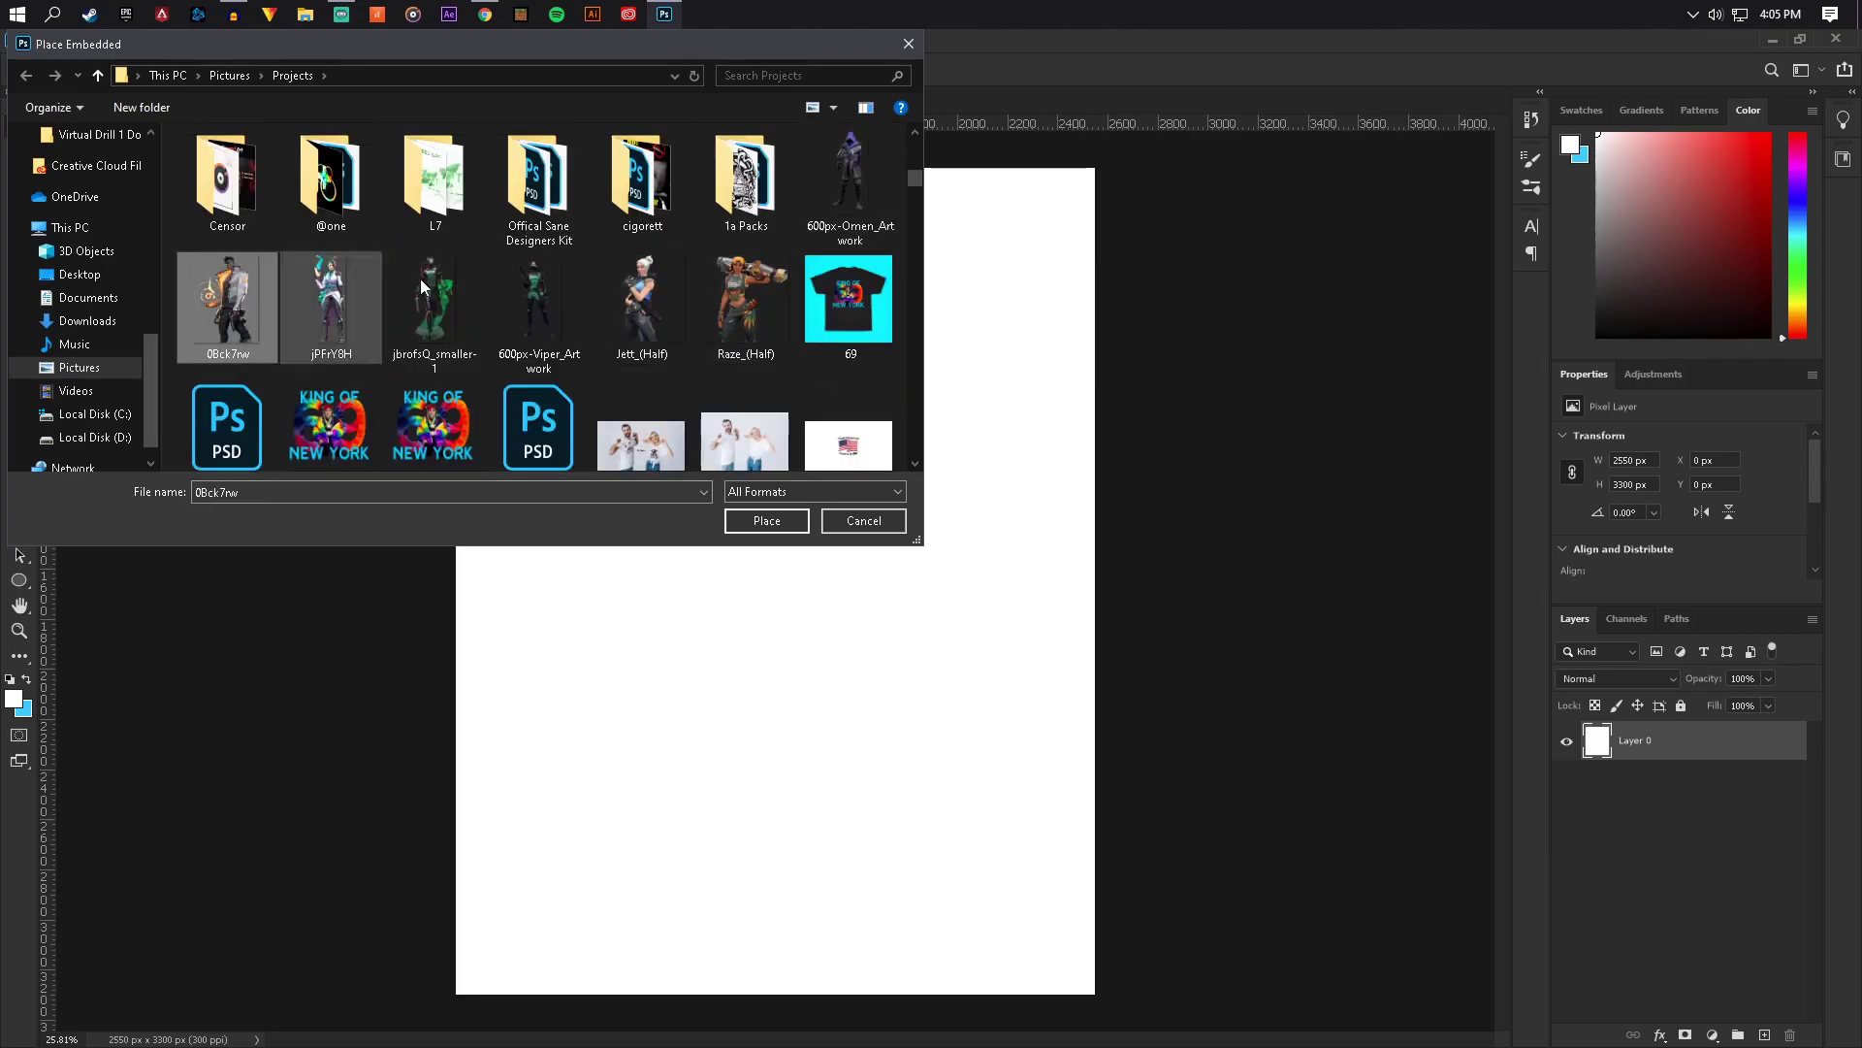
click(865, 192)
click(767, 520)
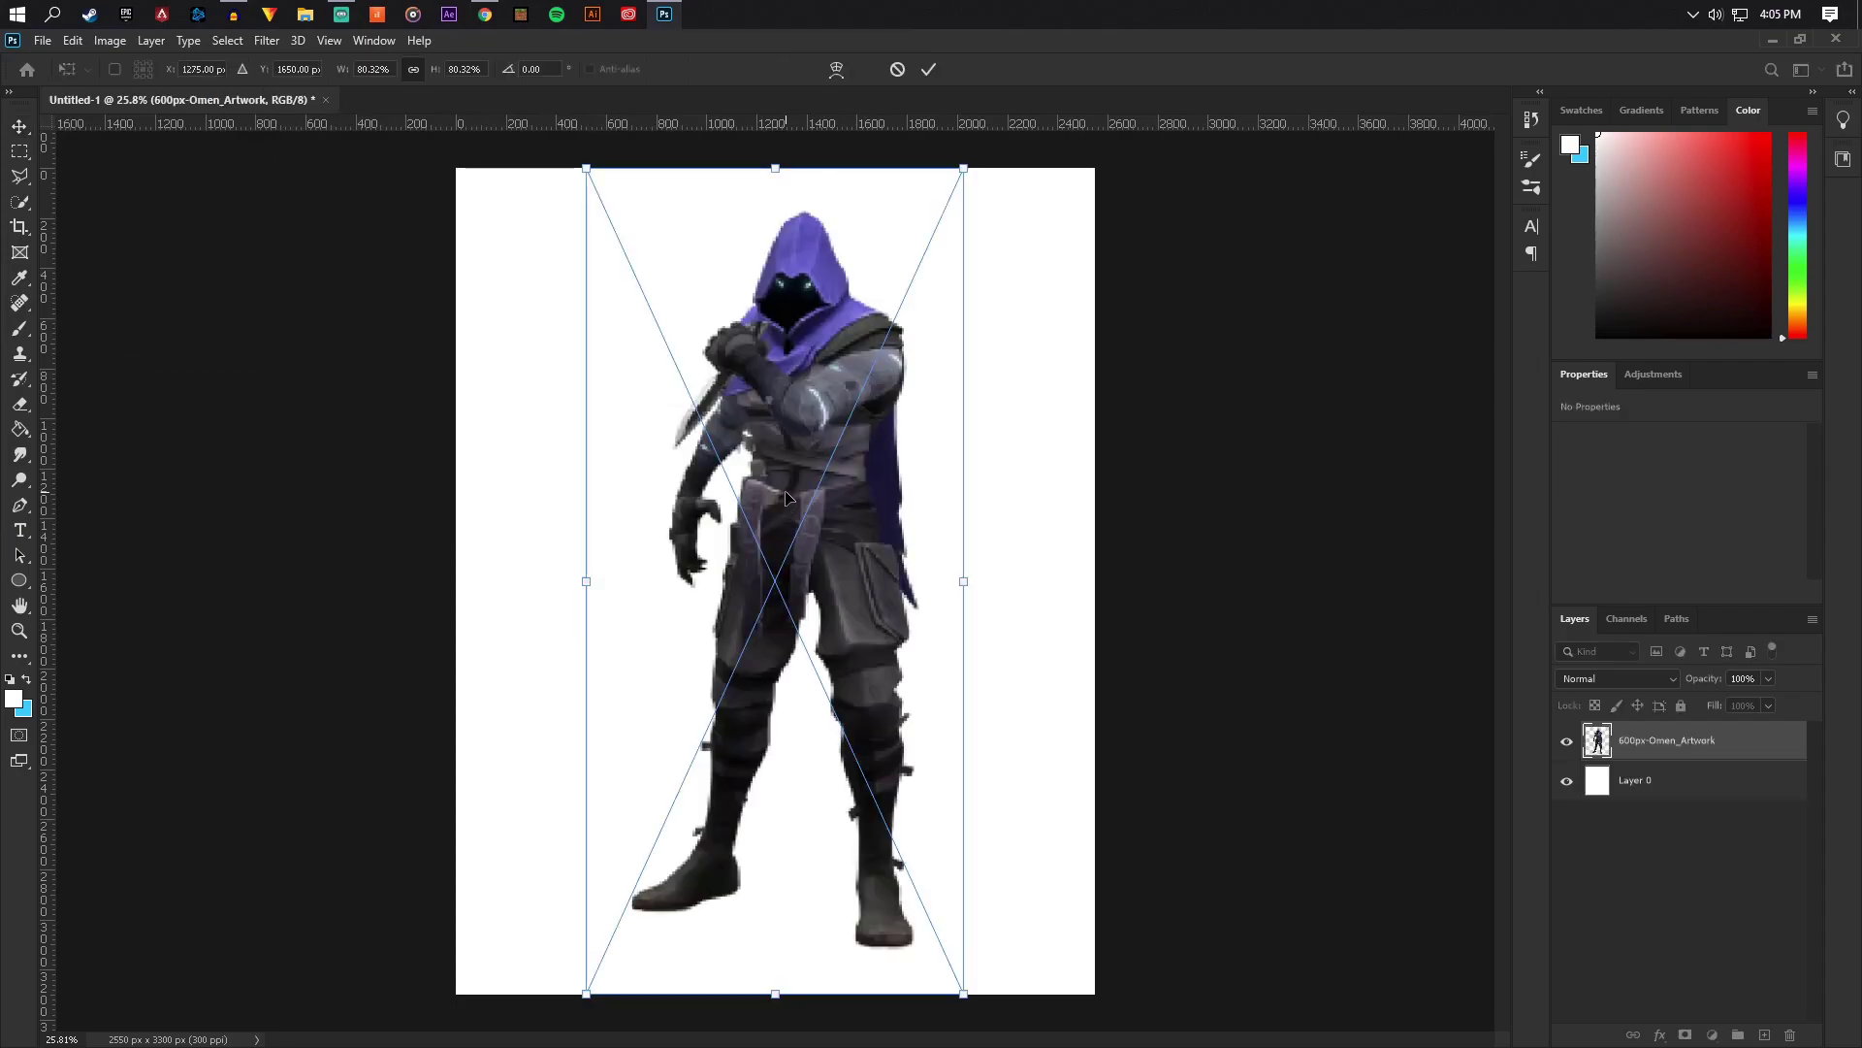
right_click(788, 491)
click(810, 504)
Embed the 0Bck7rw Phoenix artwork above the Omen layer
click(44, 42)
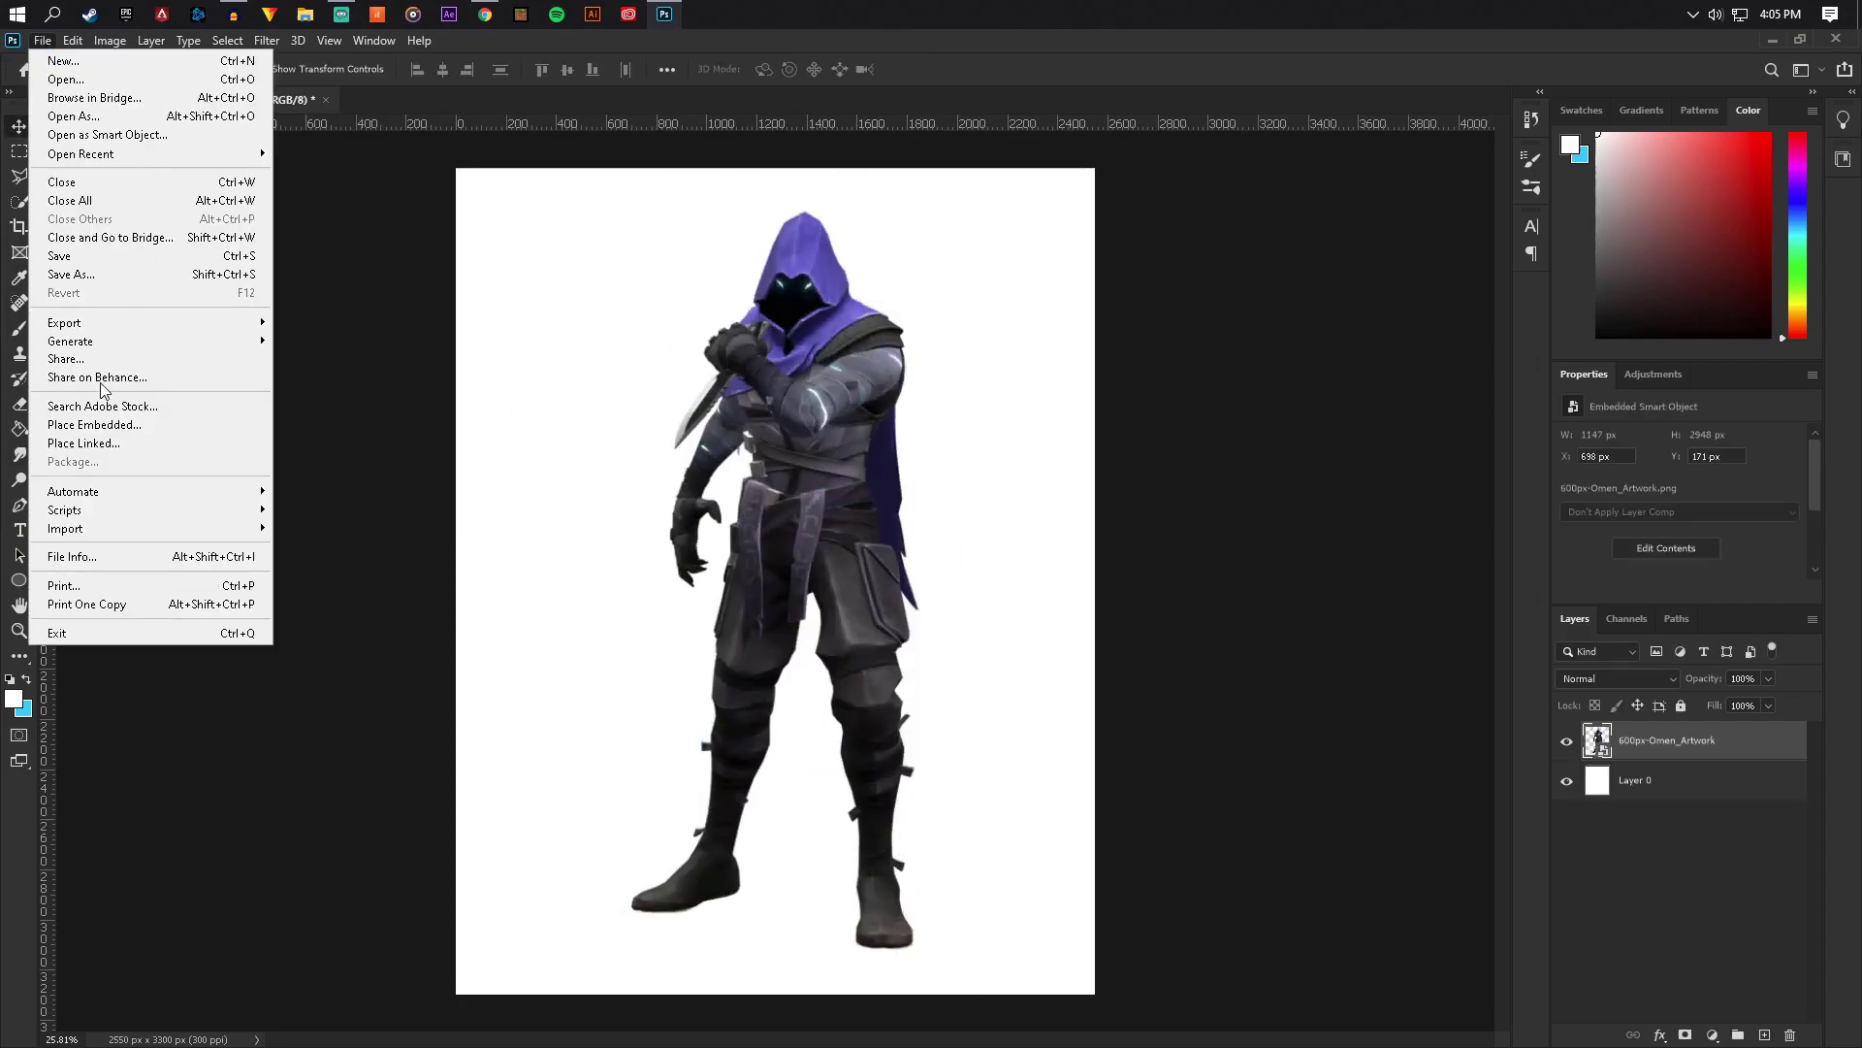
click(82, 429)
scroll(522, 342, down, 2)
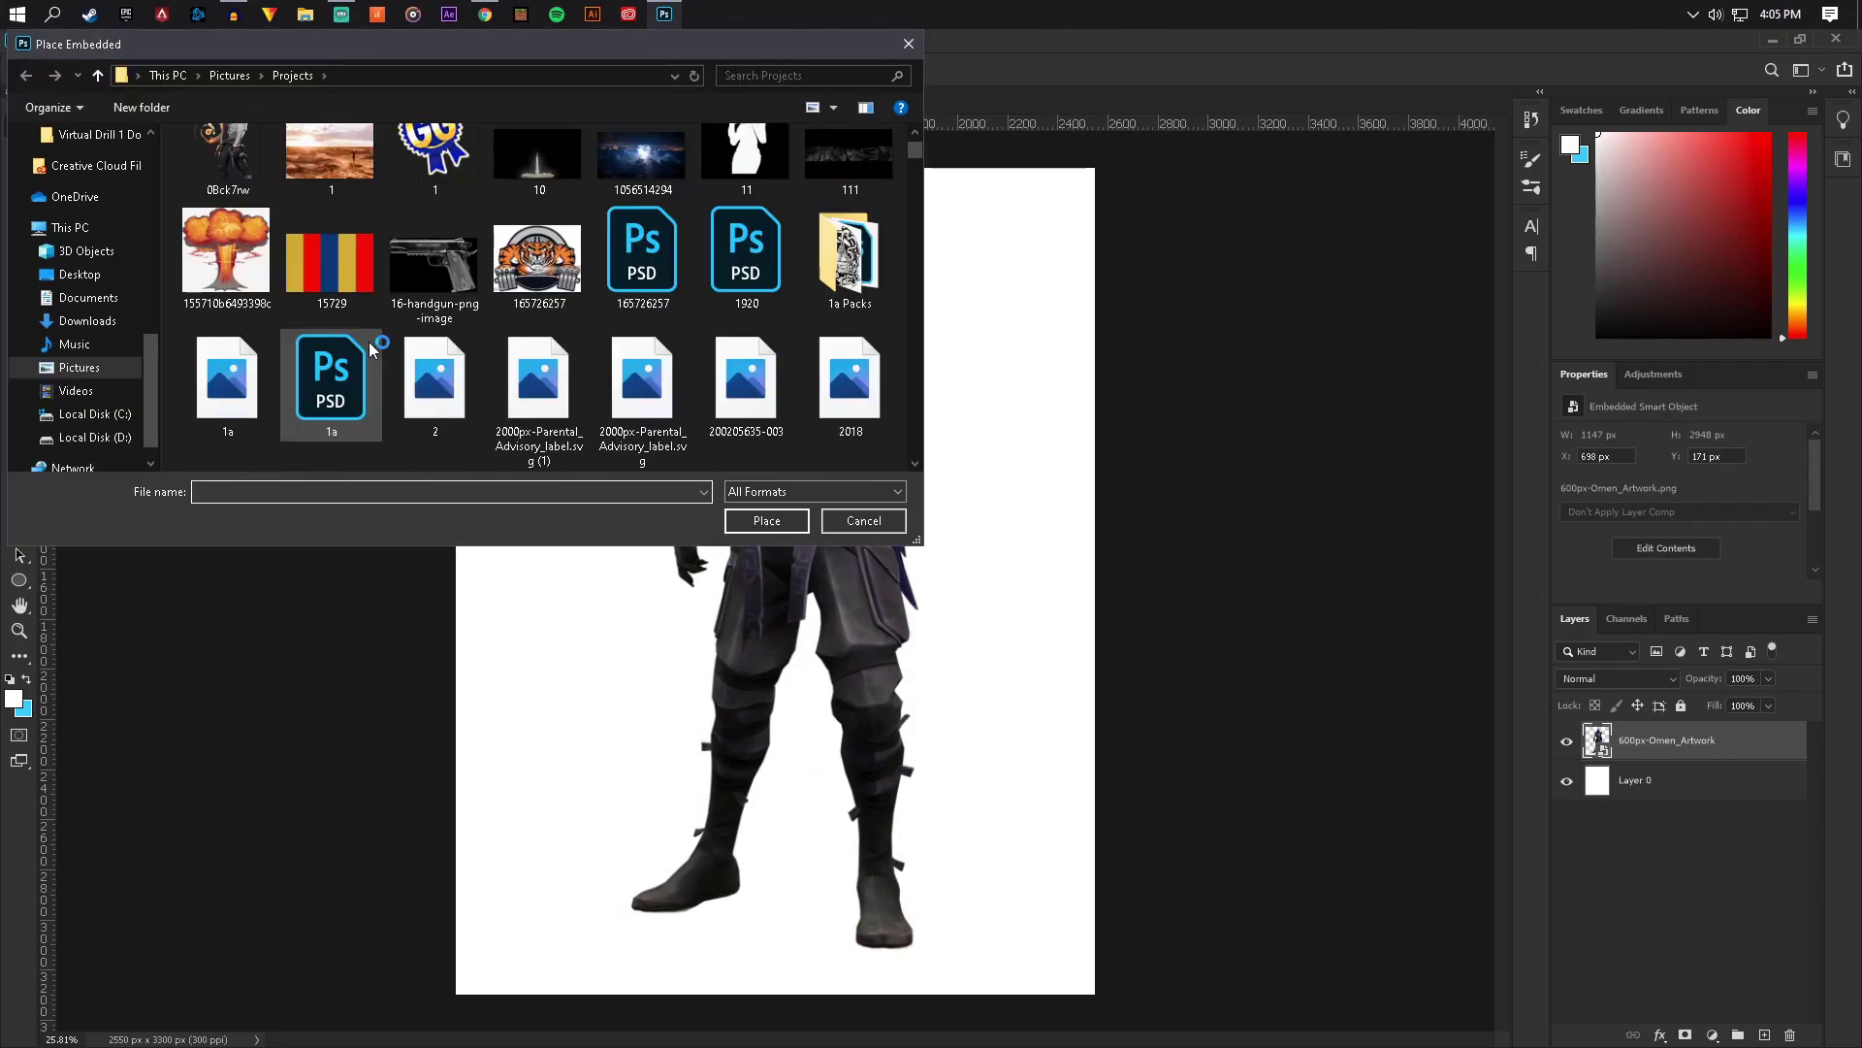
scroll(369, 342, down, 8)
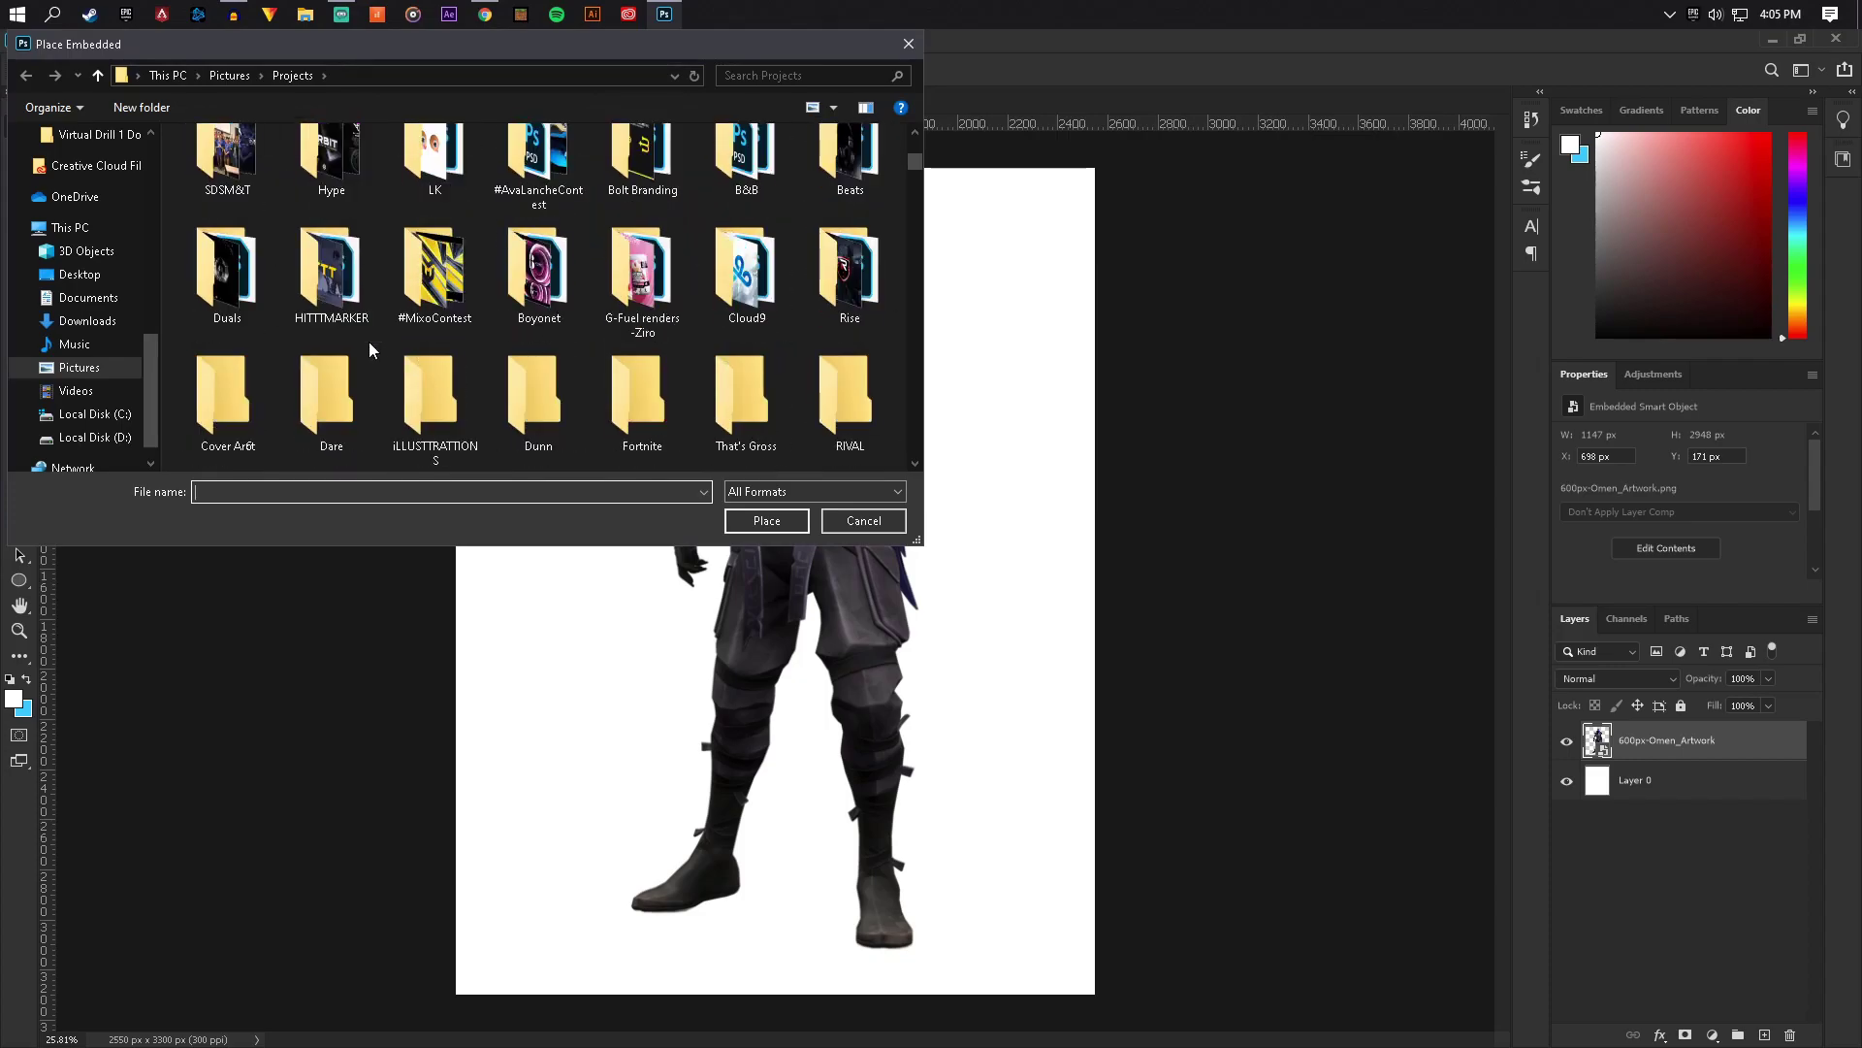
scroll(368, 341, down, 5)
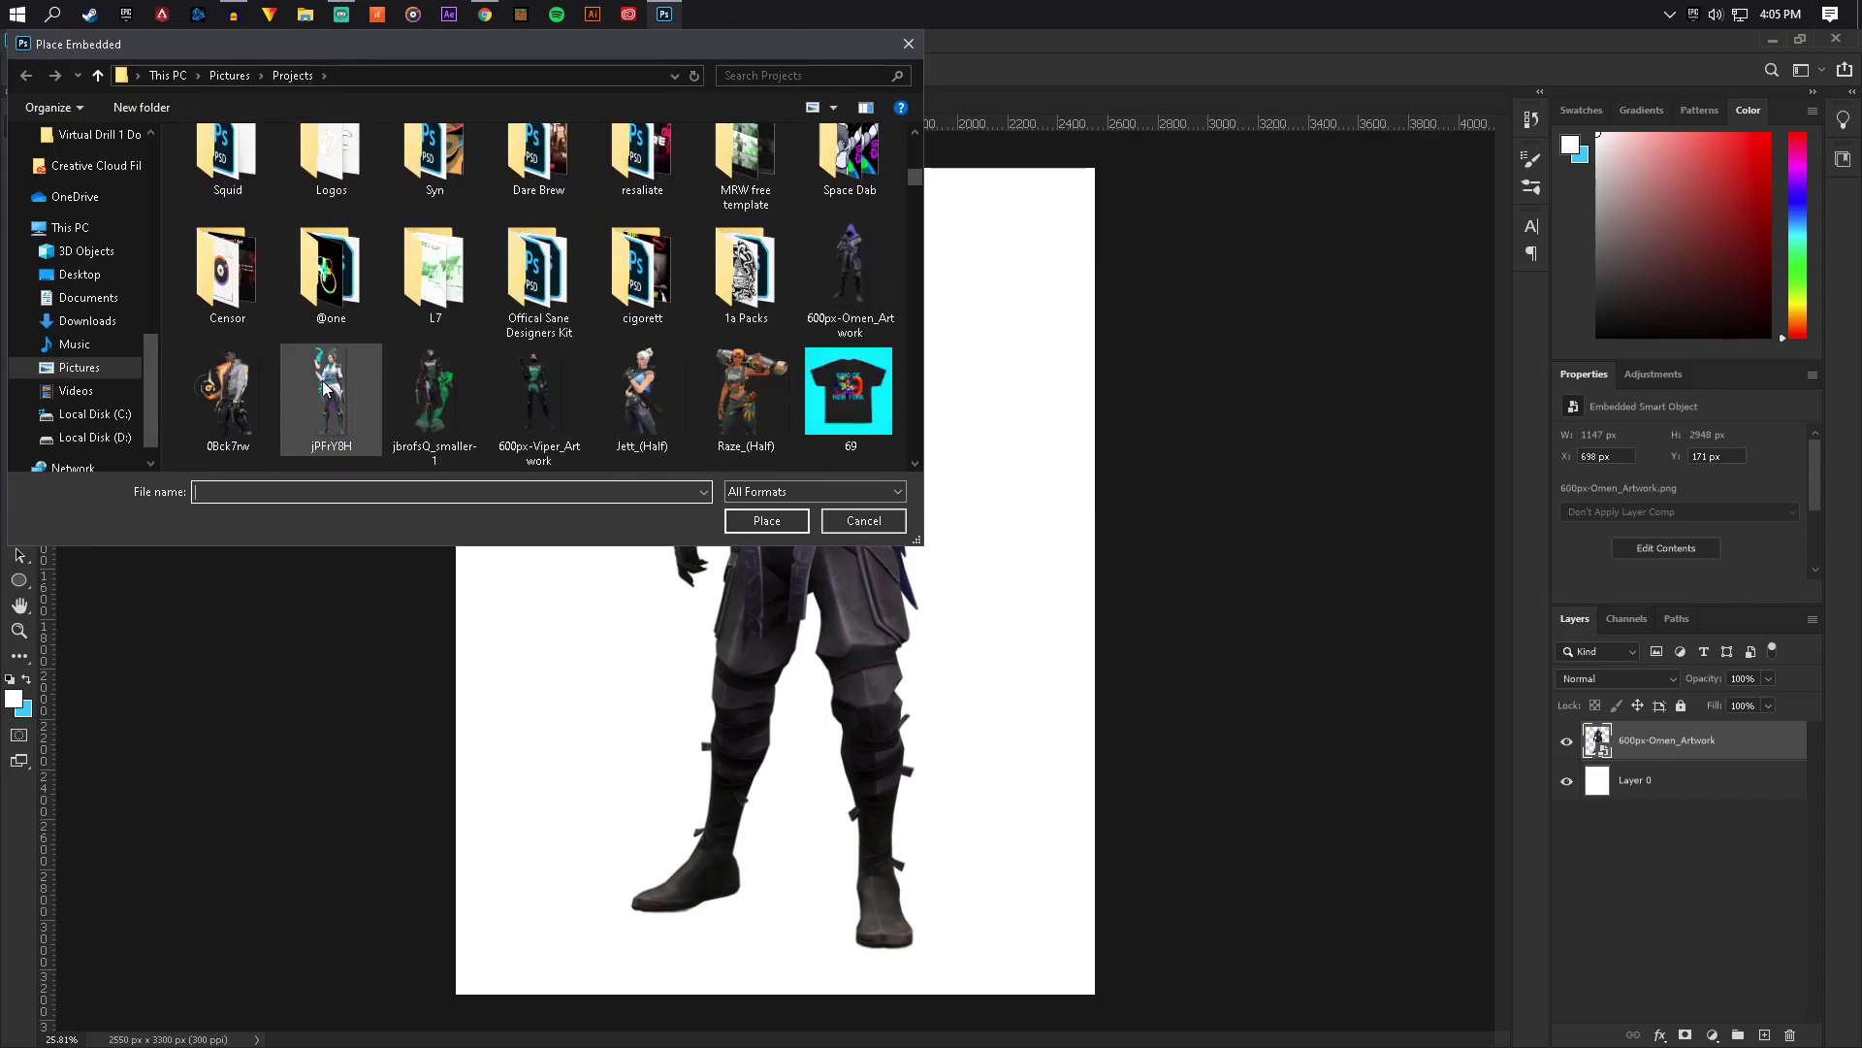
double_click(233, 385)
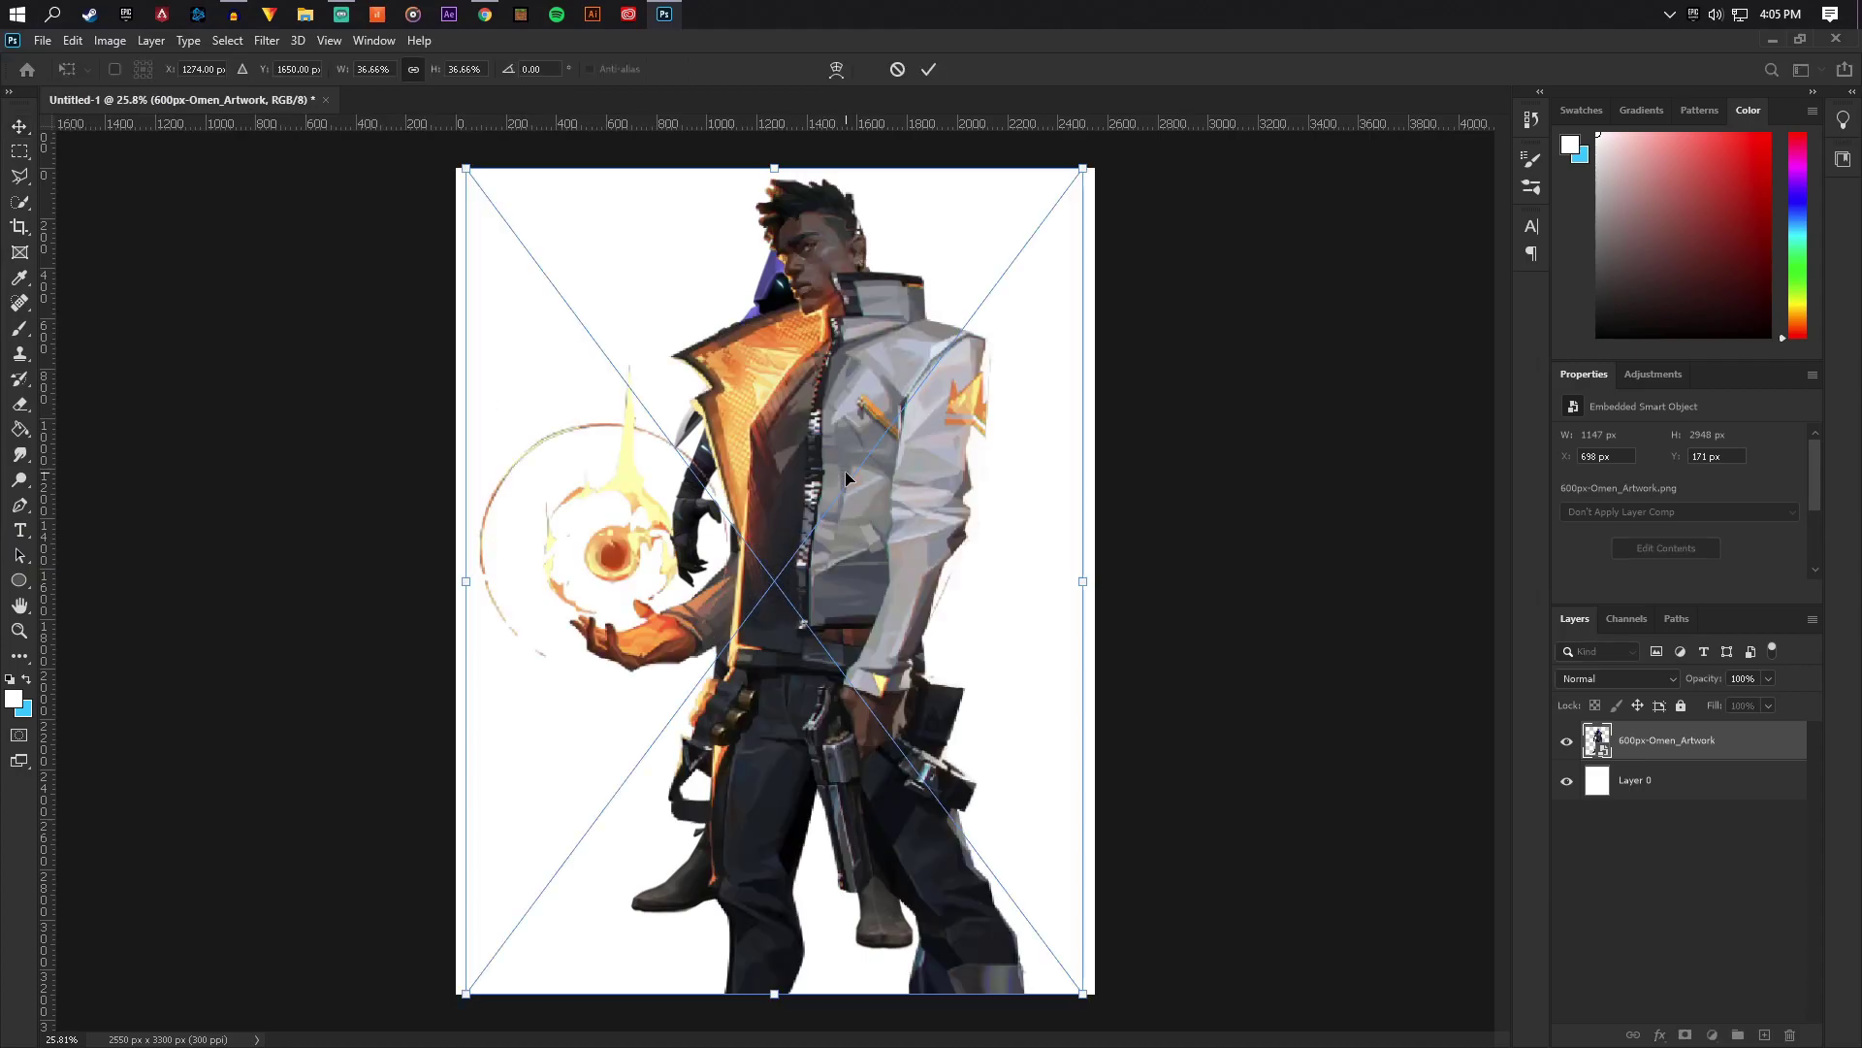
right_click(847, 472)
click(888, 484)
Embed the jPFrY8H Sage image on top and commit it
click(45, 40)
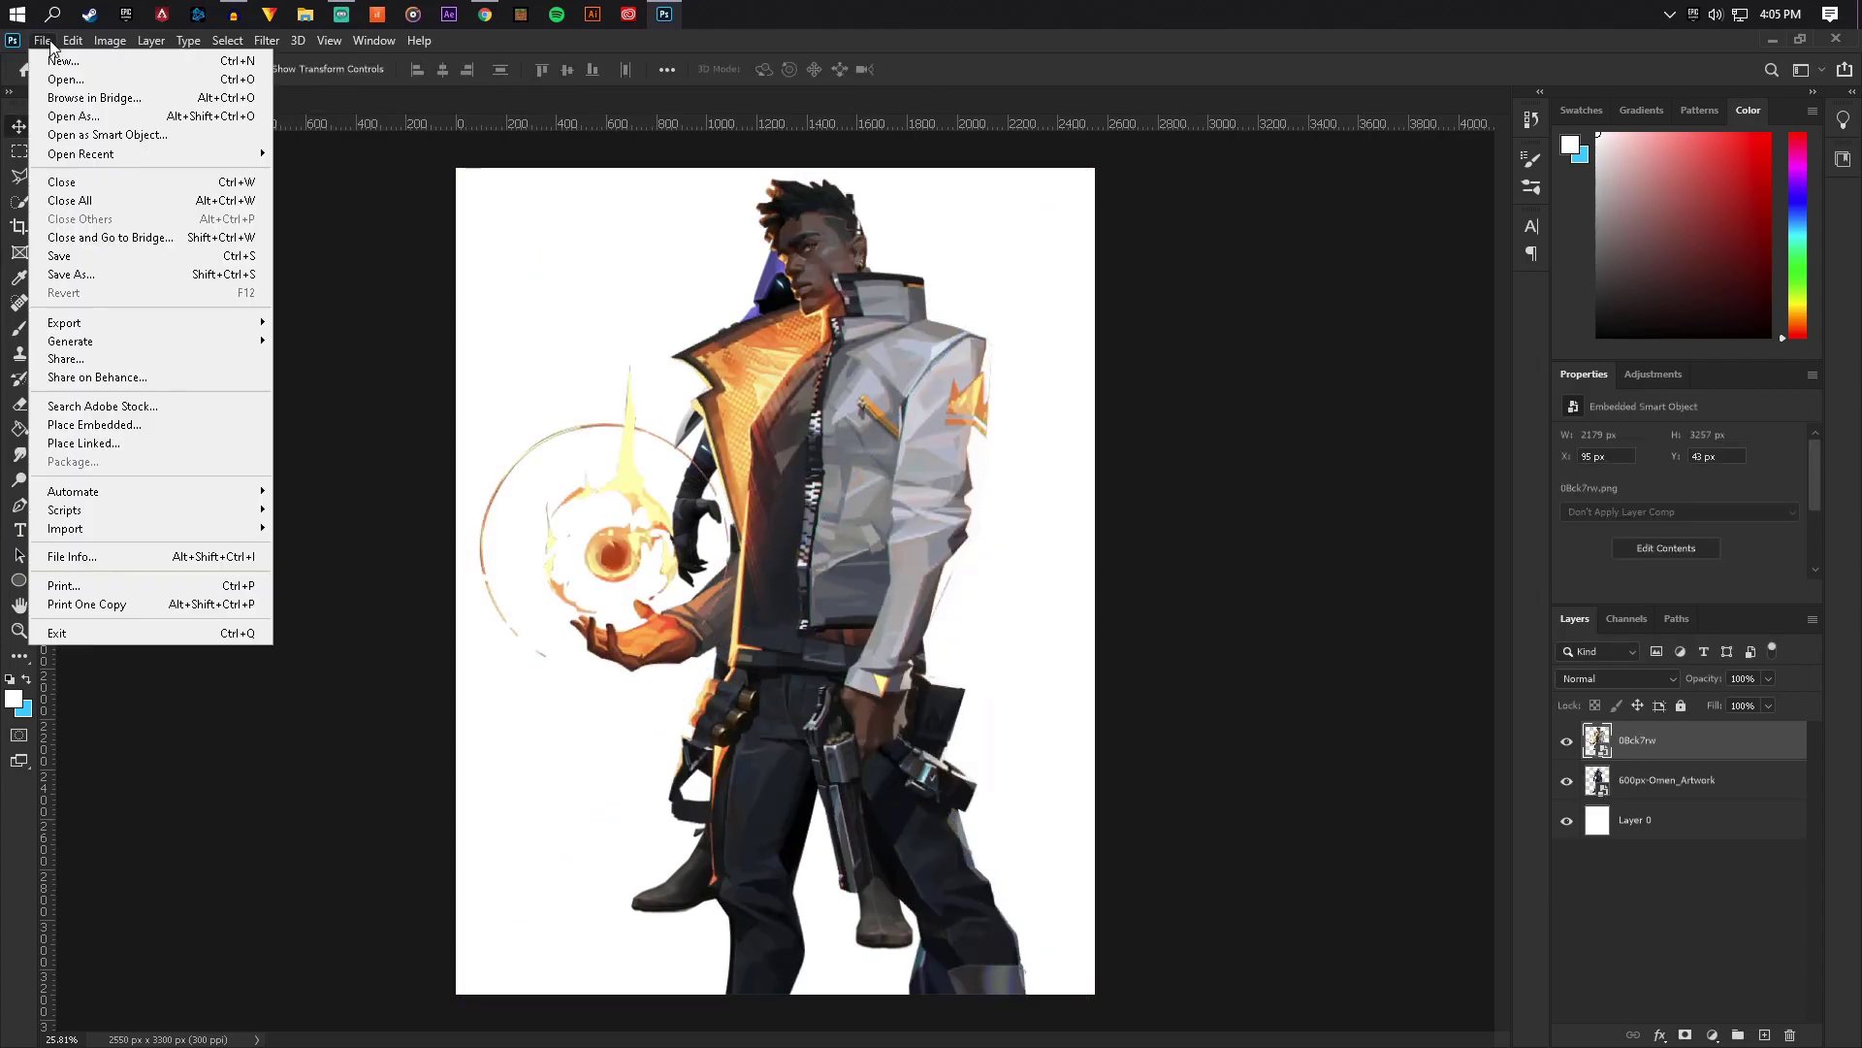
click(107, 425)
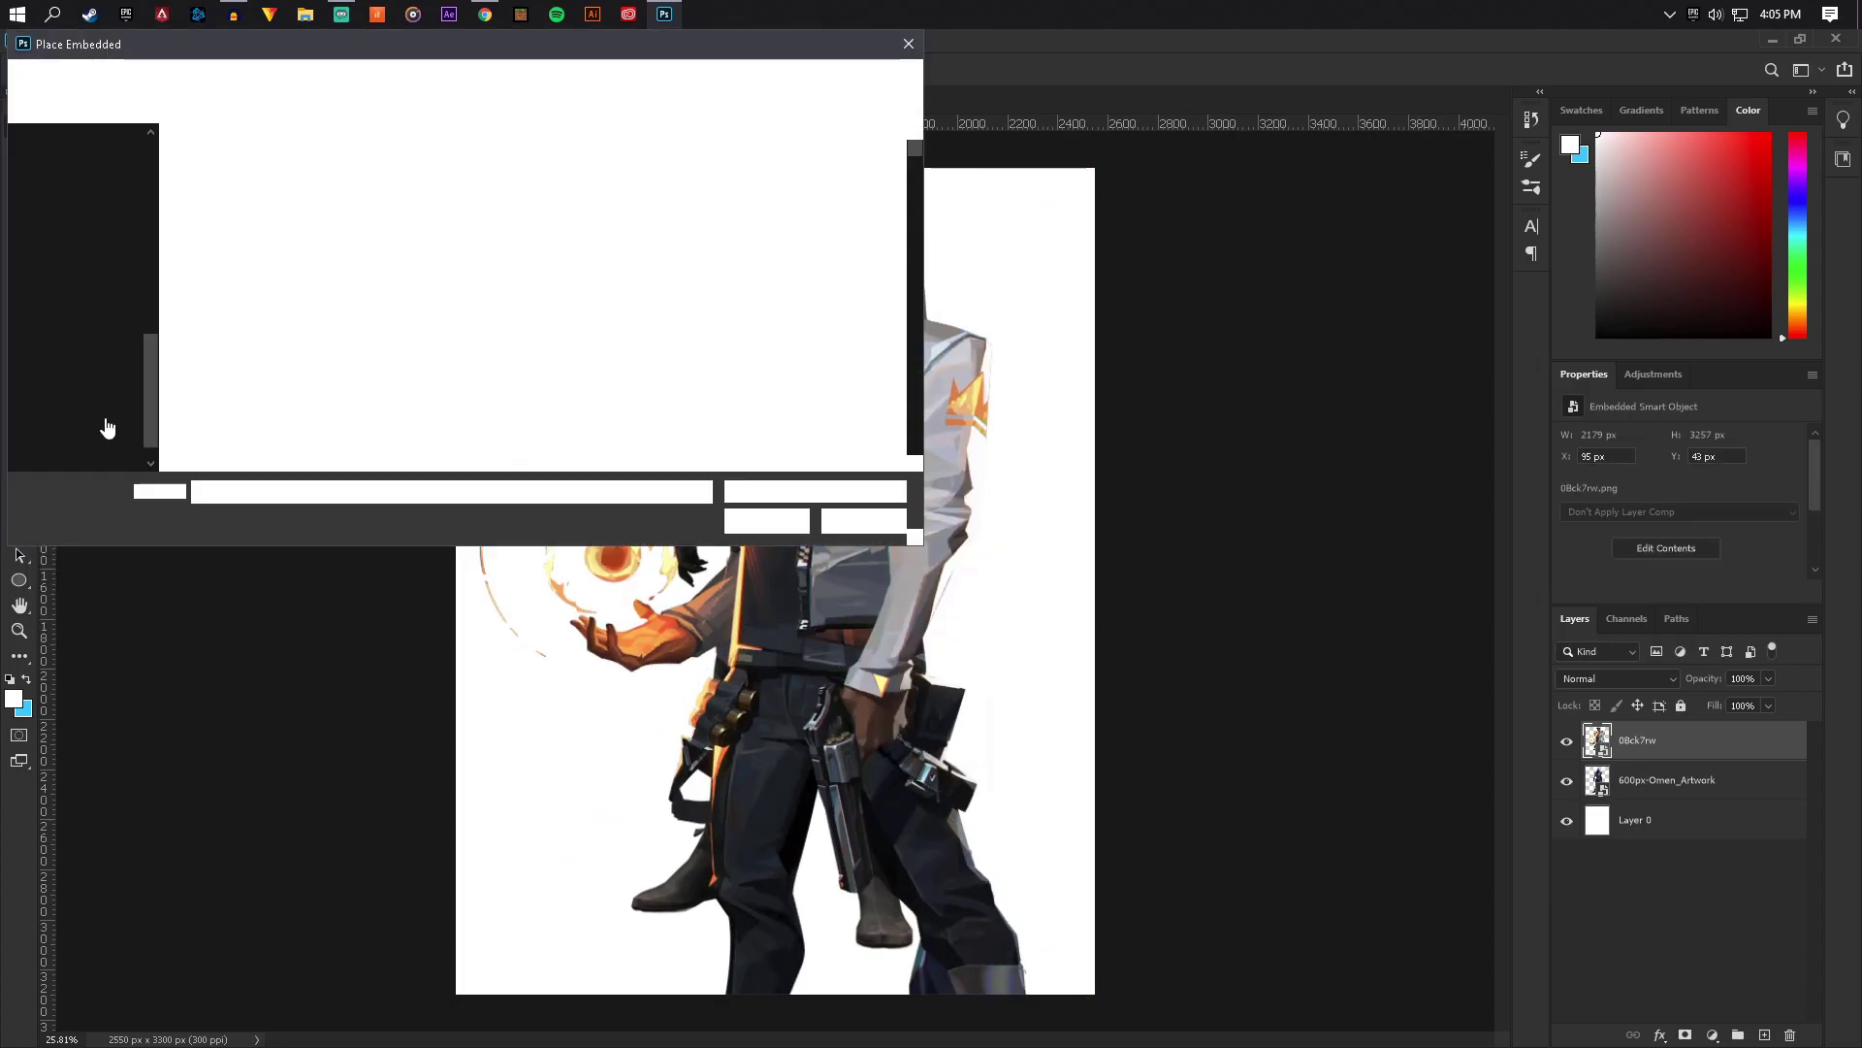
scroll(659, 291, down, 2)
scroll(620, 287, down, 10)
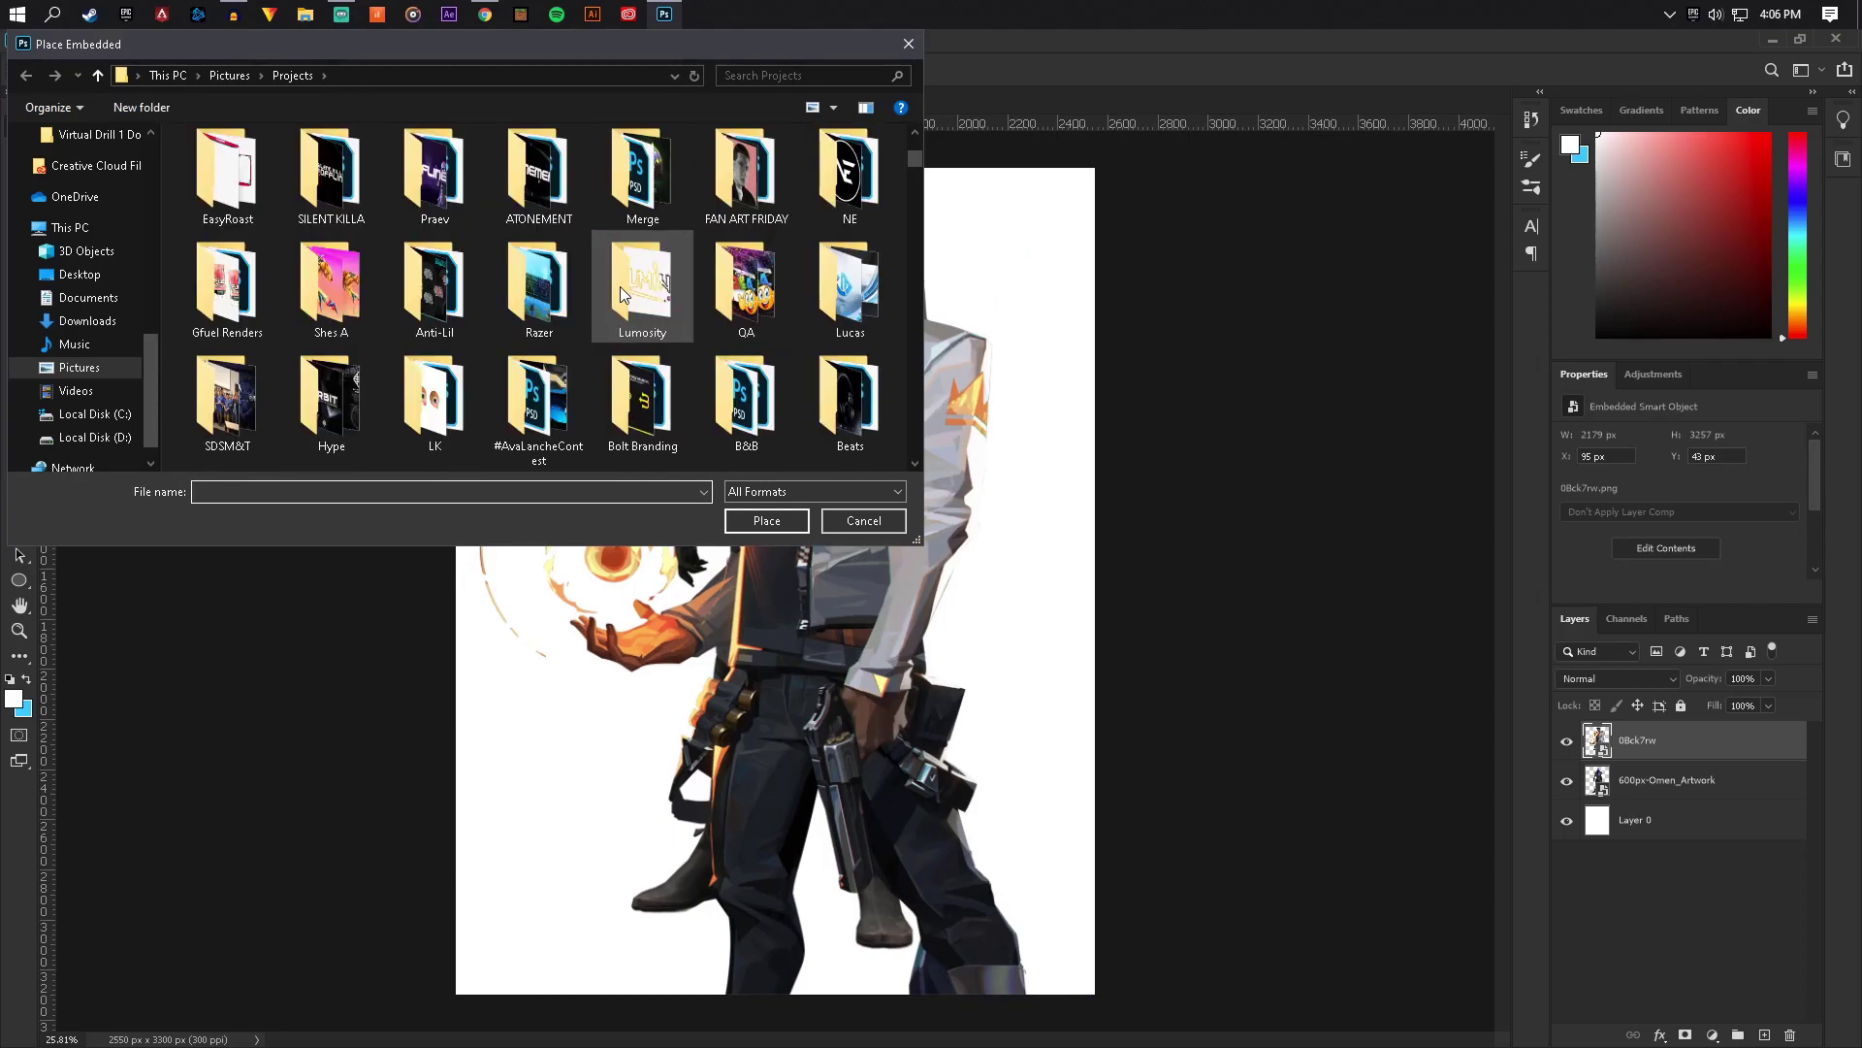
scroll(609, 297, down, 6)
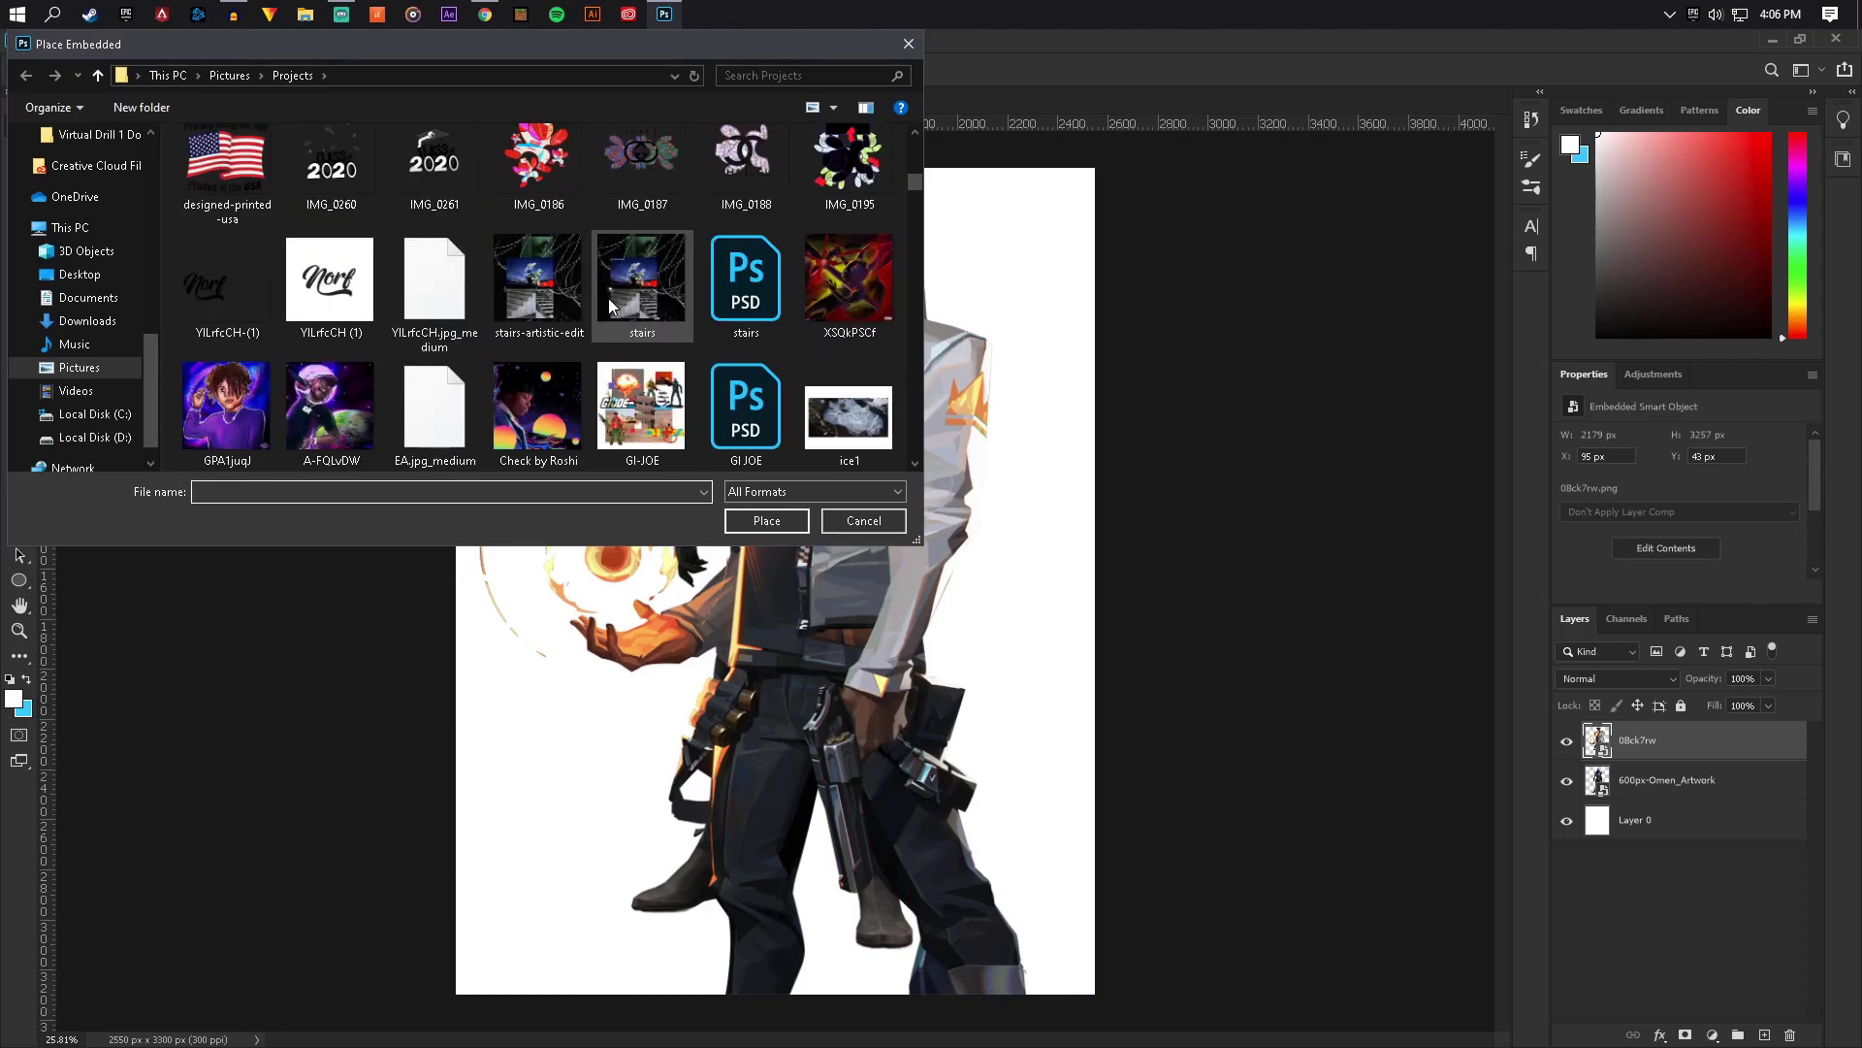
scroll(609, 298, up, 3)
double_click(331, 300)
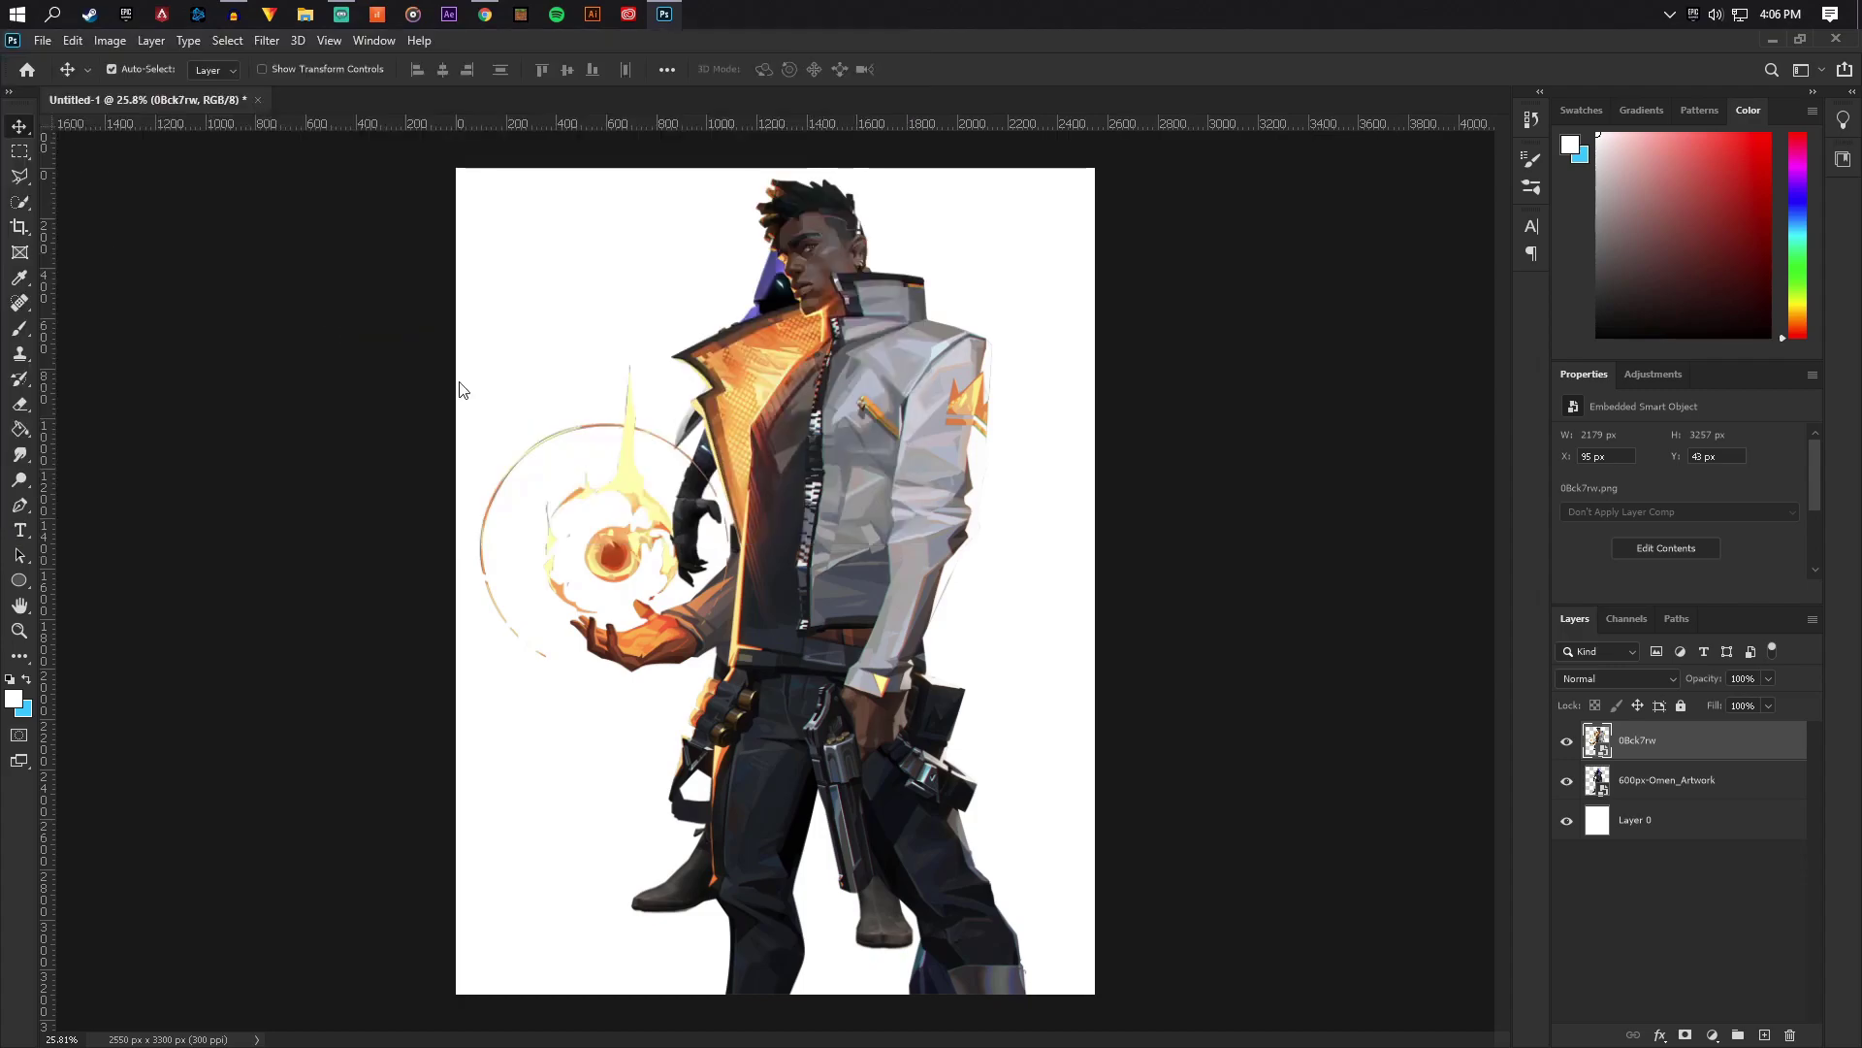
right_click(860, 462)
click(892, 473)
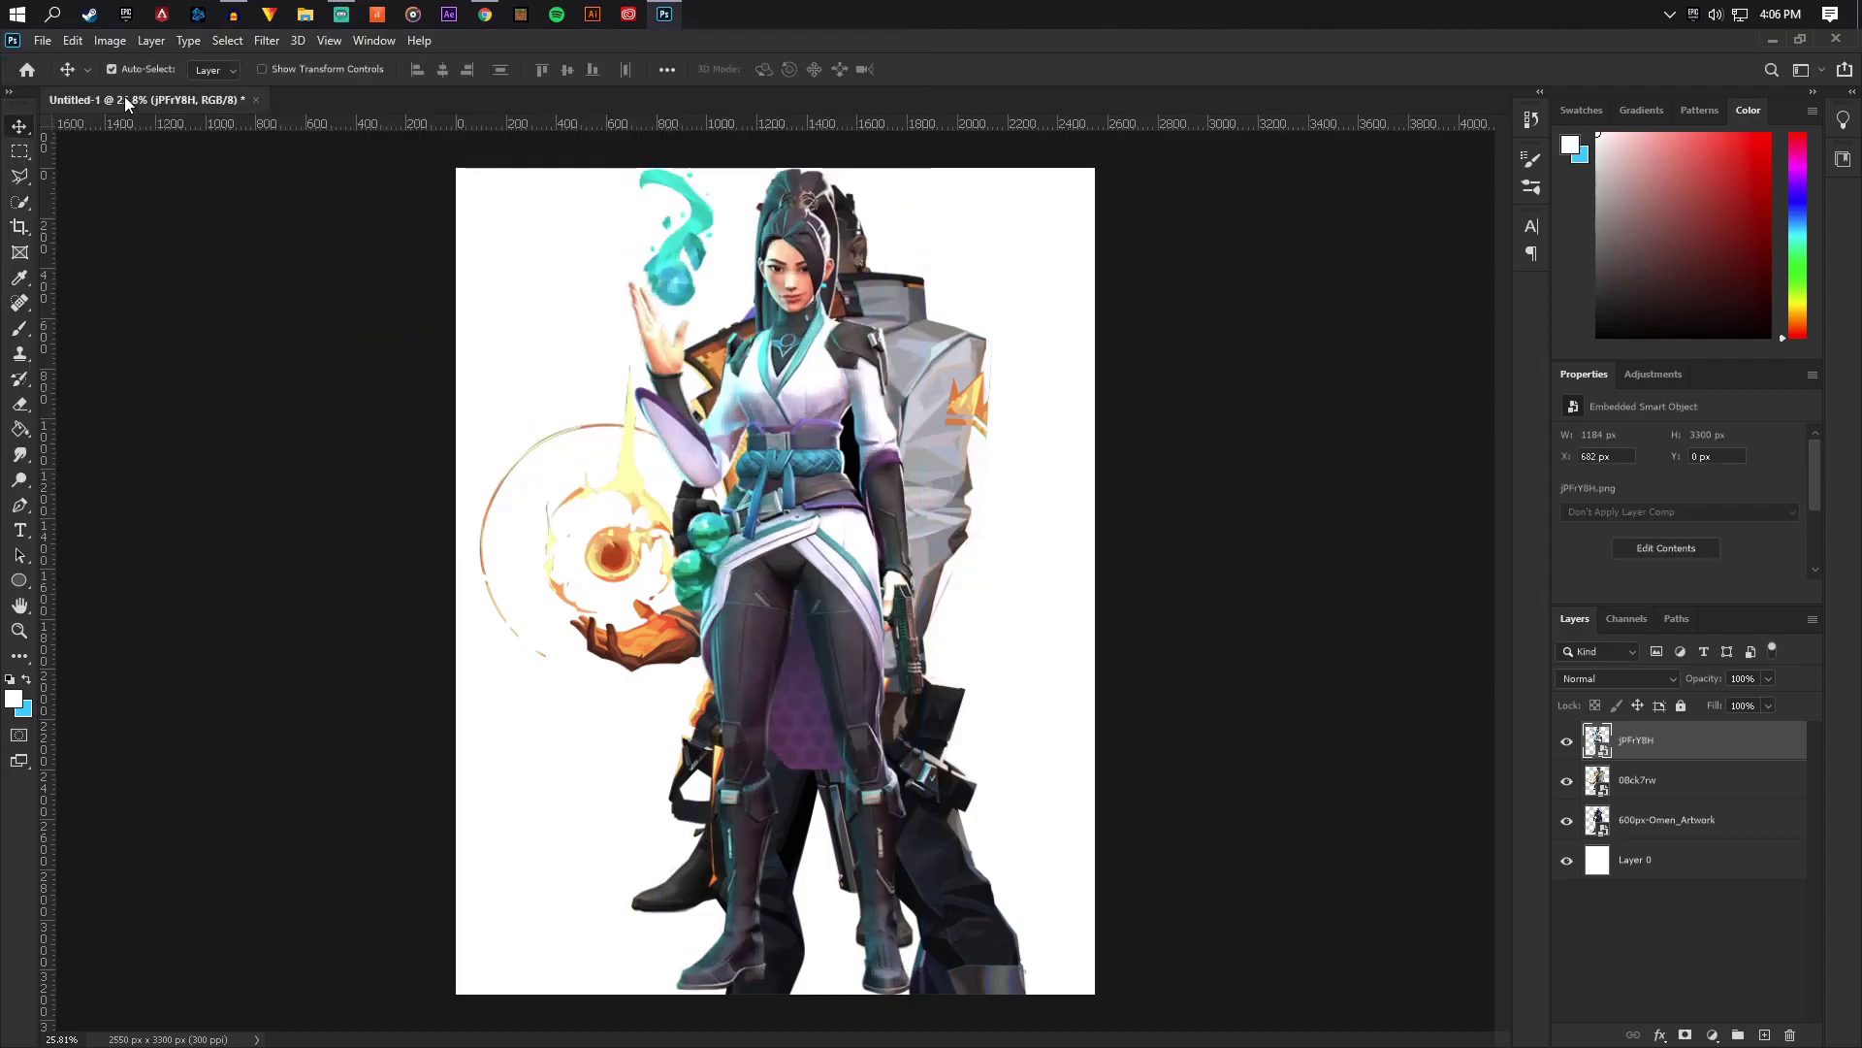
Place 600px-Viper_Artwork into the poster as an embedded layer and commit it
click(44, 41)
click(118, 428)
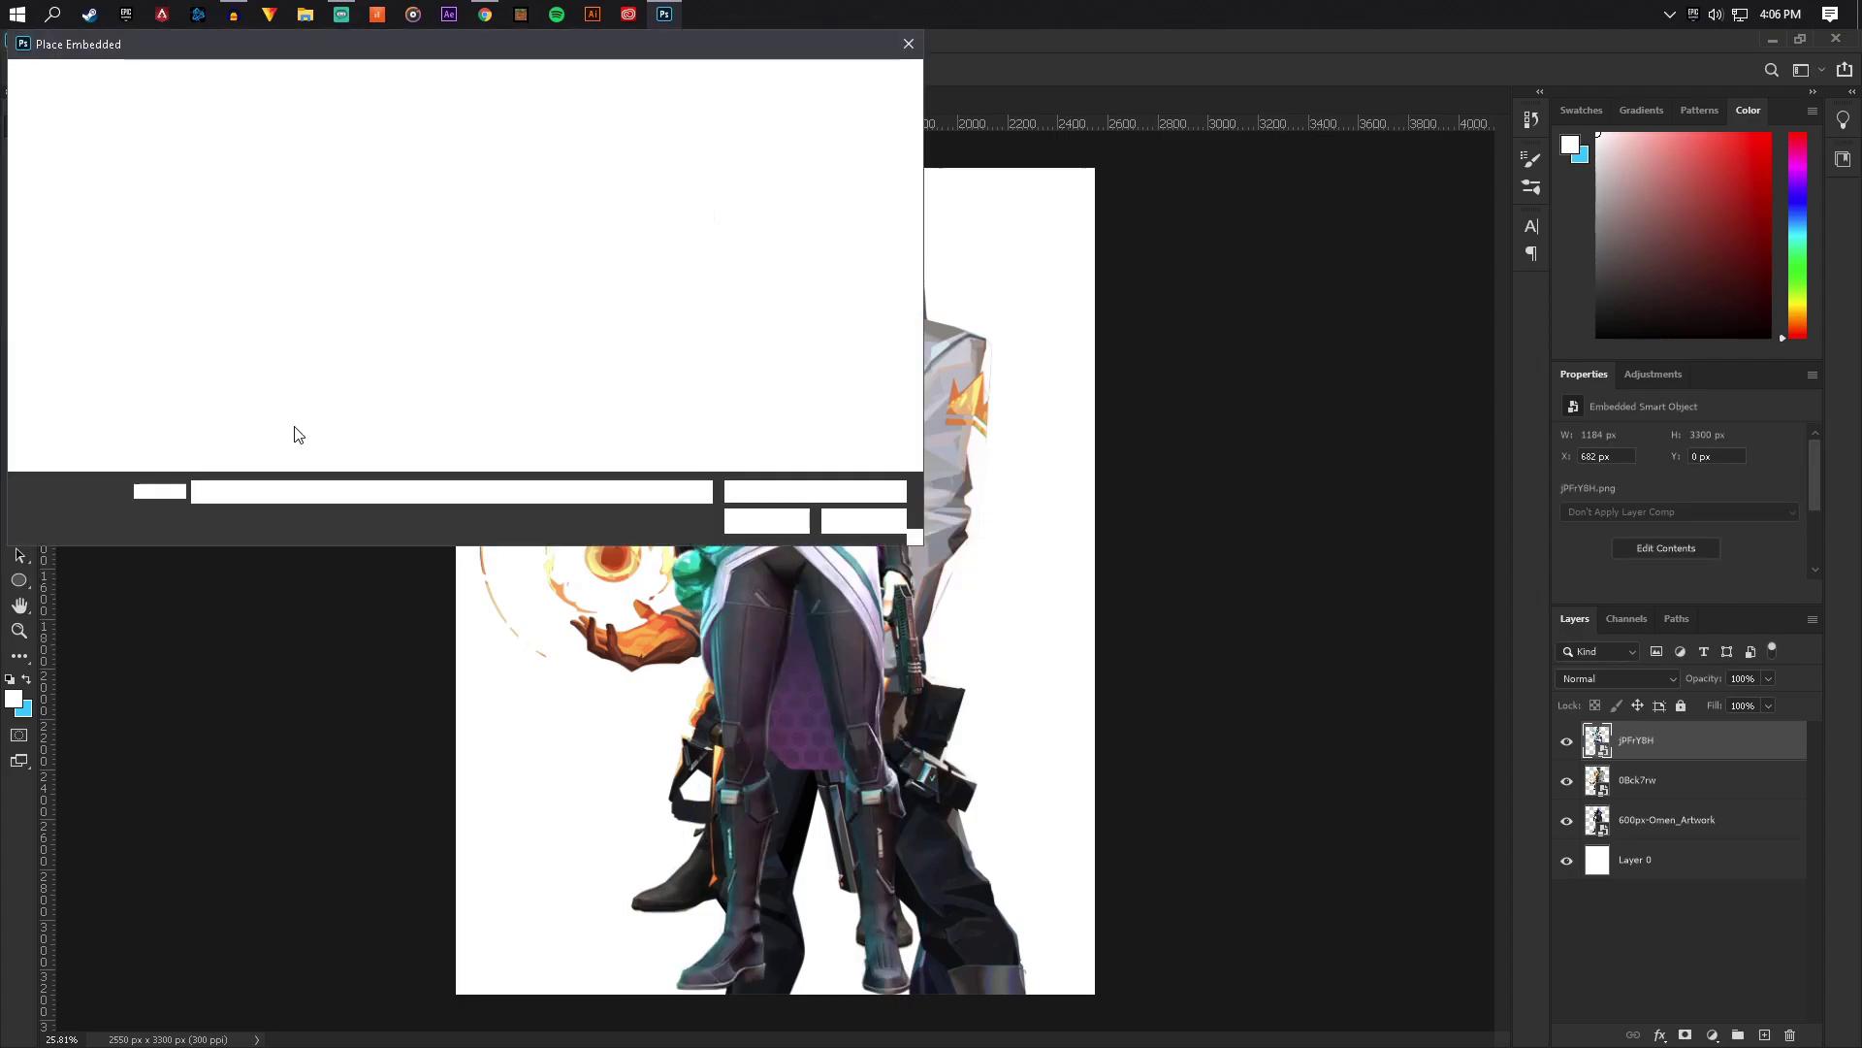
scroll(486, 330, down, 3)
scroll(486, 326, up, 10)
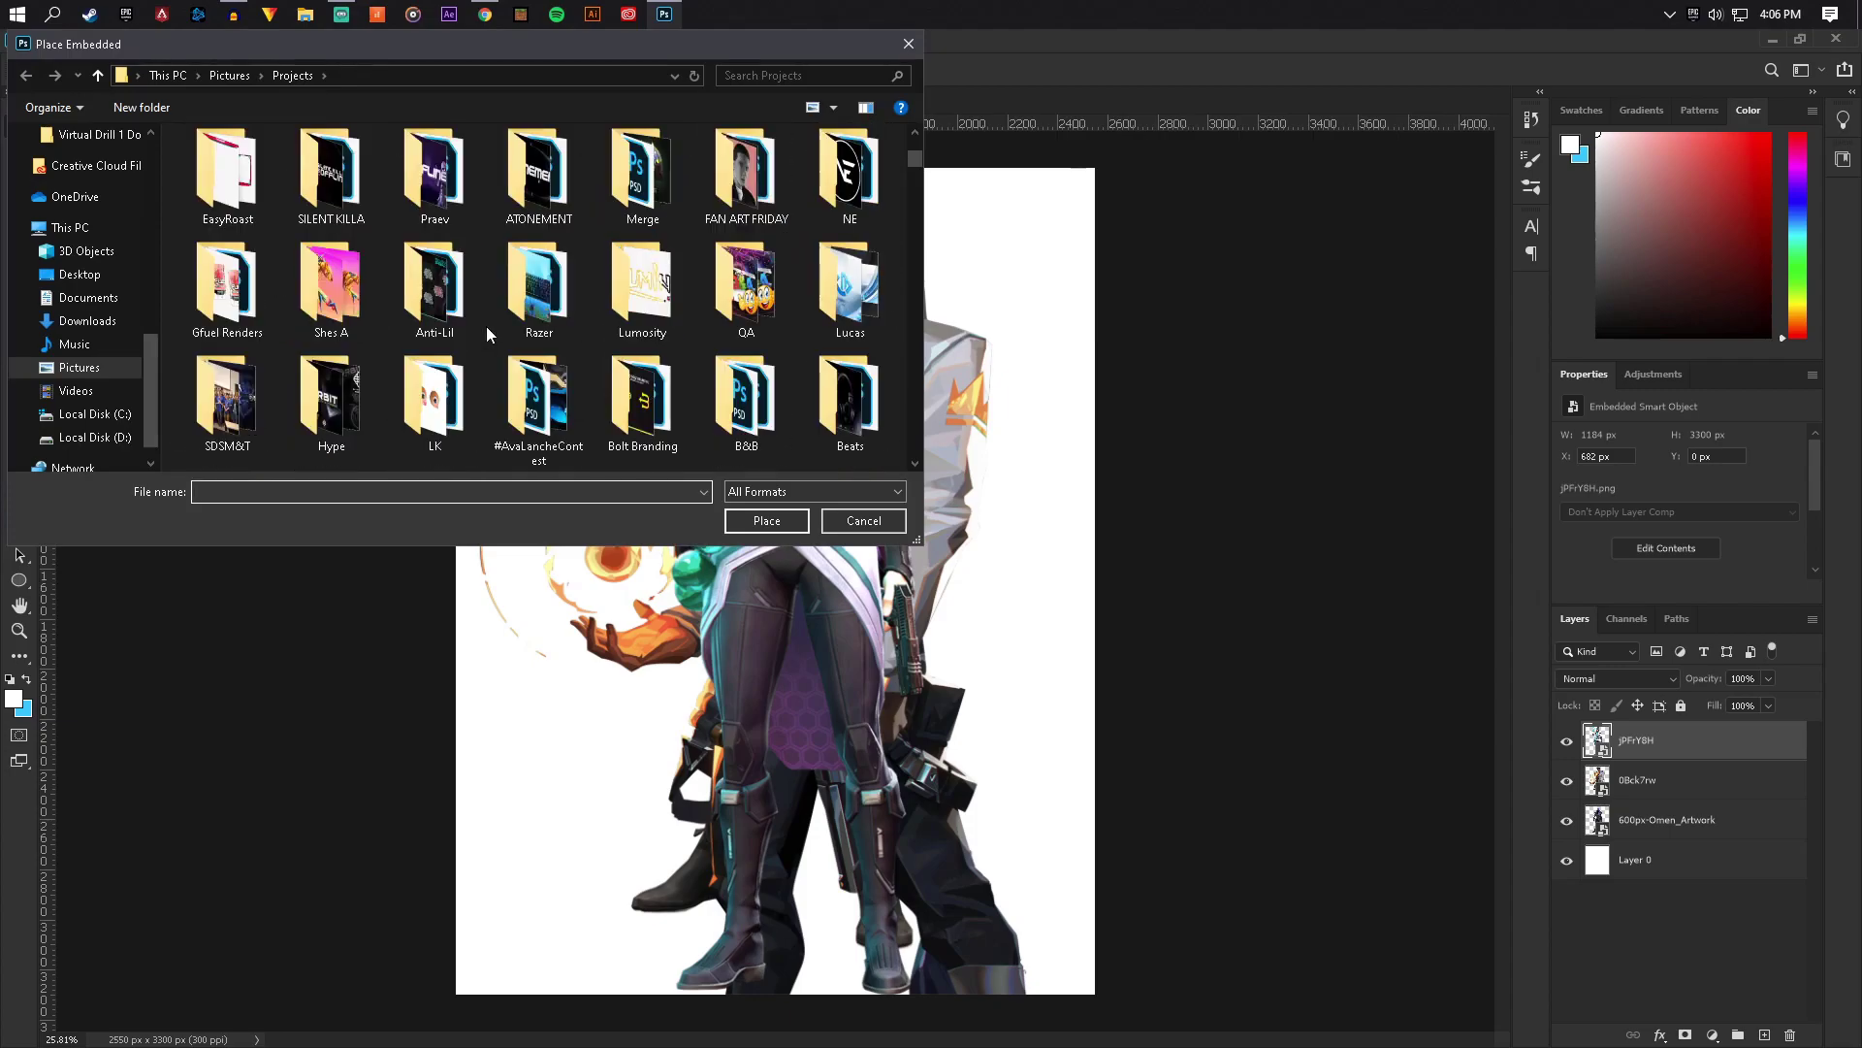
scroll(486, 326, down, 8)
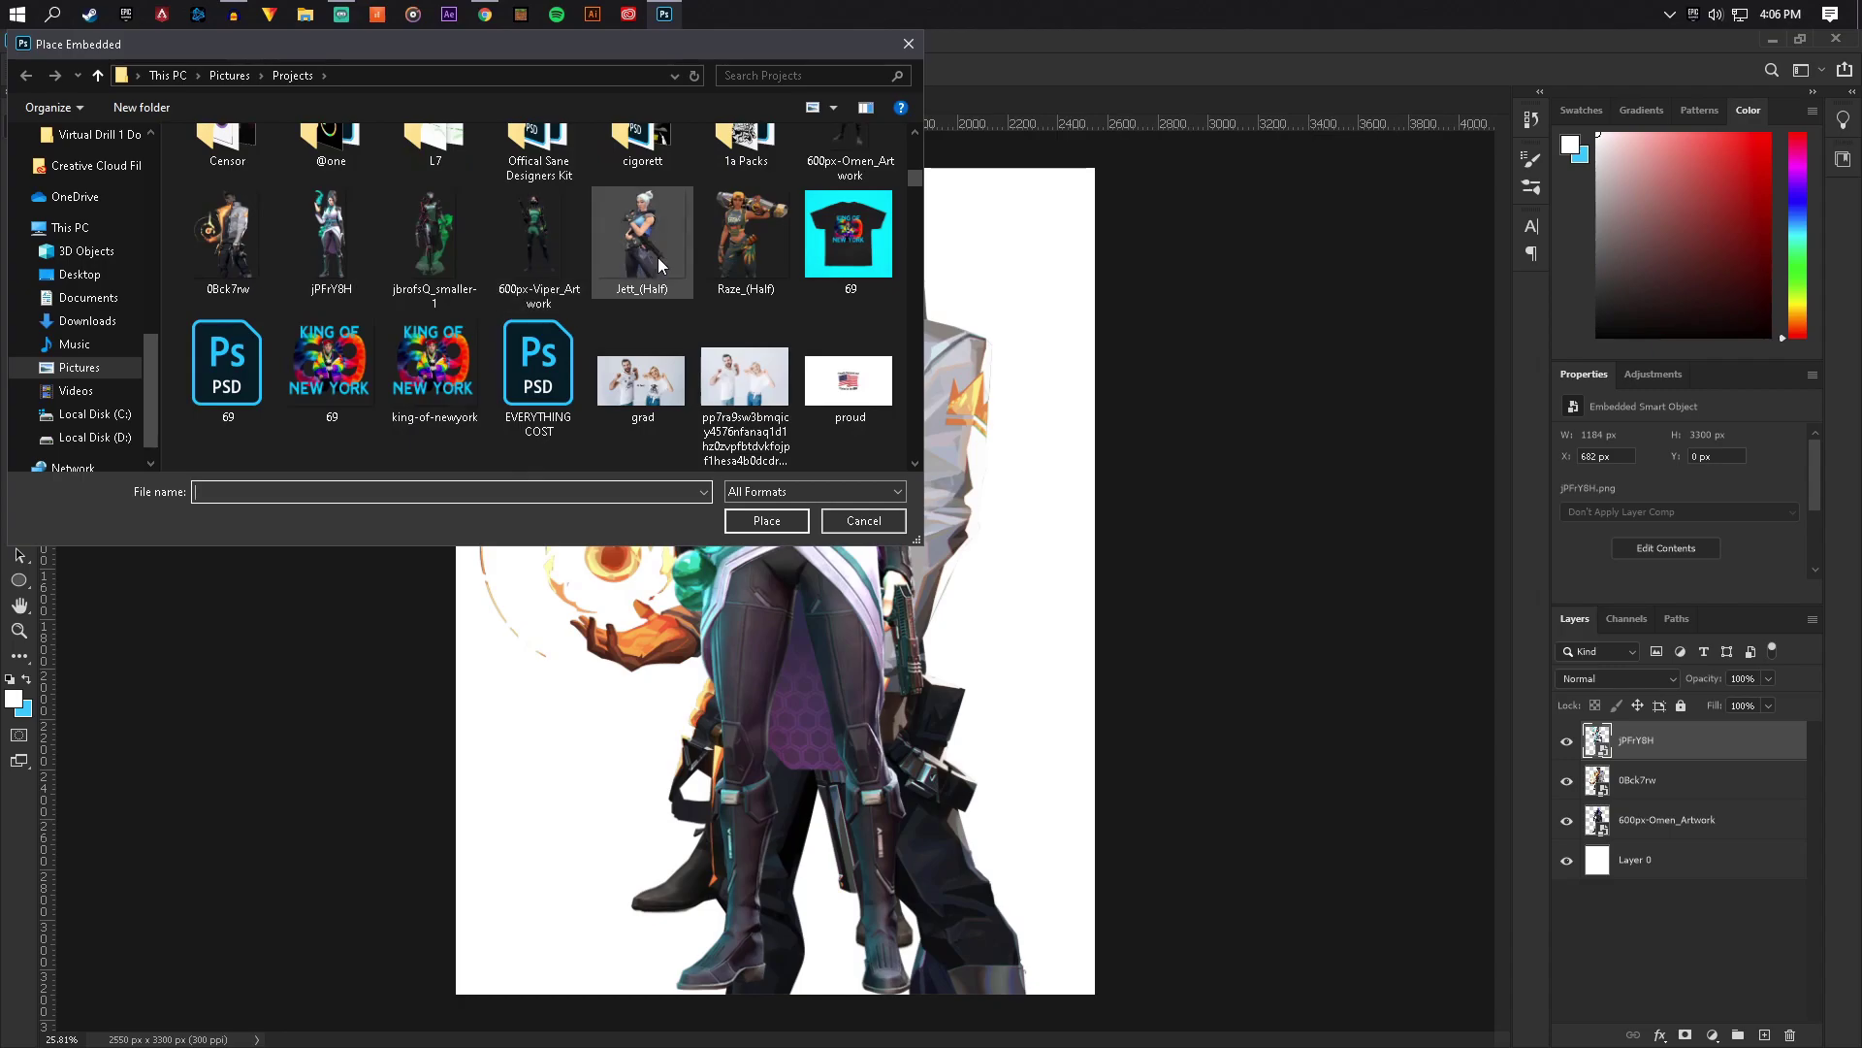
double_click(556, 253)
right_click(852, 447)
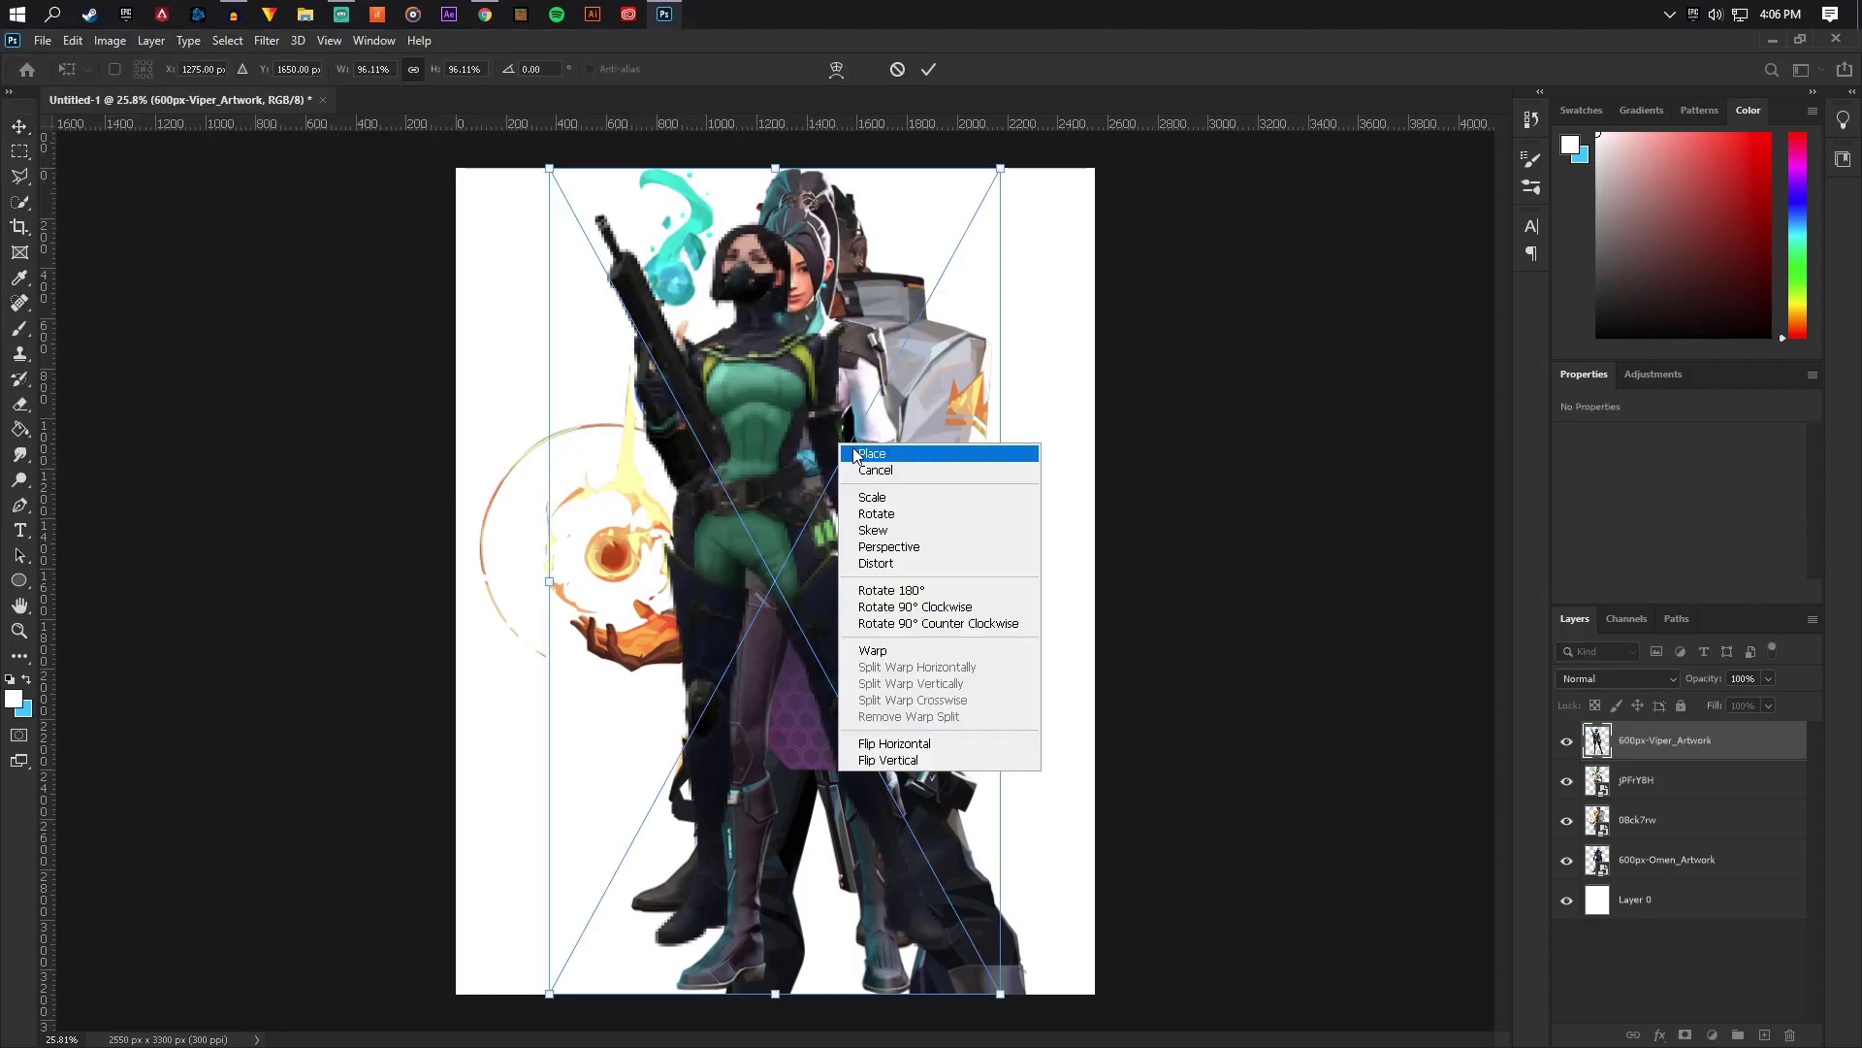
key(Escape)
key(Return)
Embed the Jett_(Half) image as a new layer and commit it
click(44, 42)
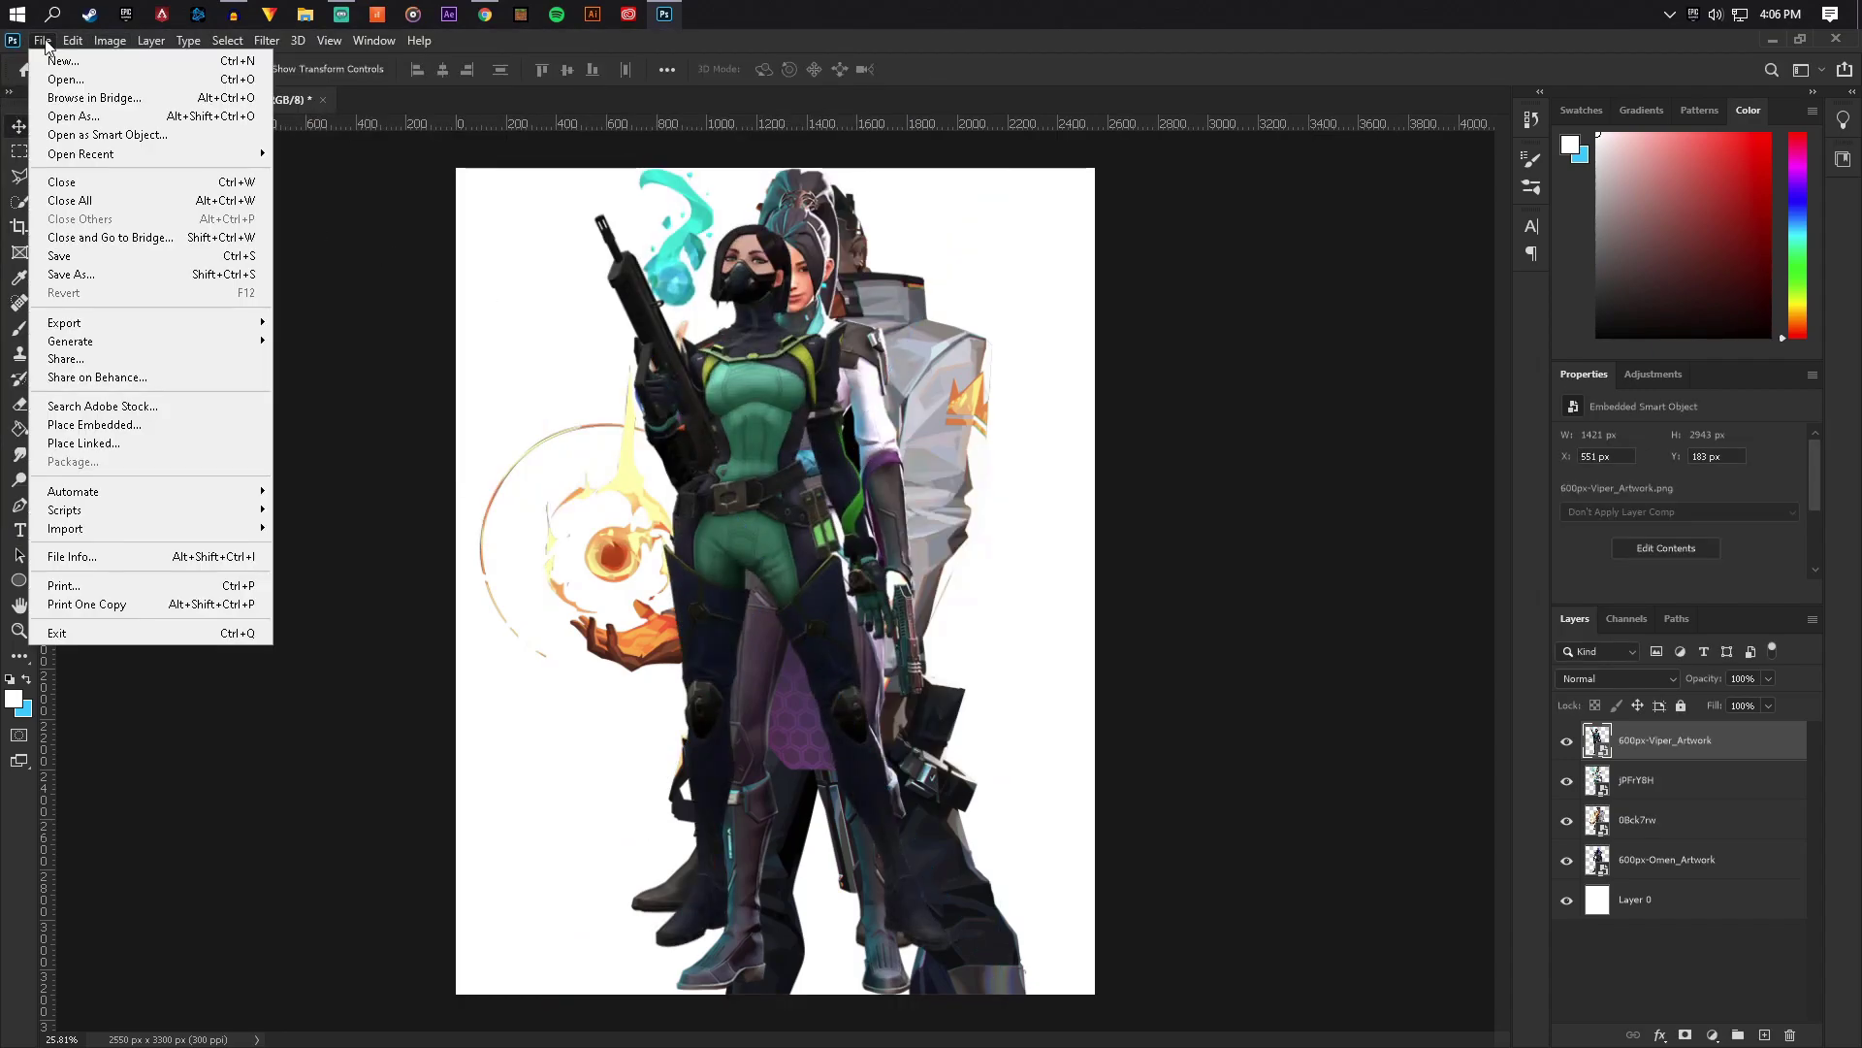
click(119, 433)
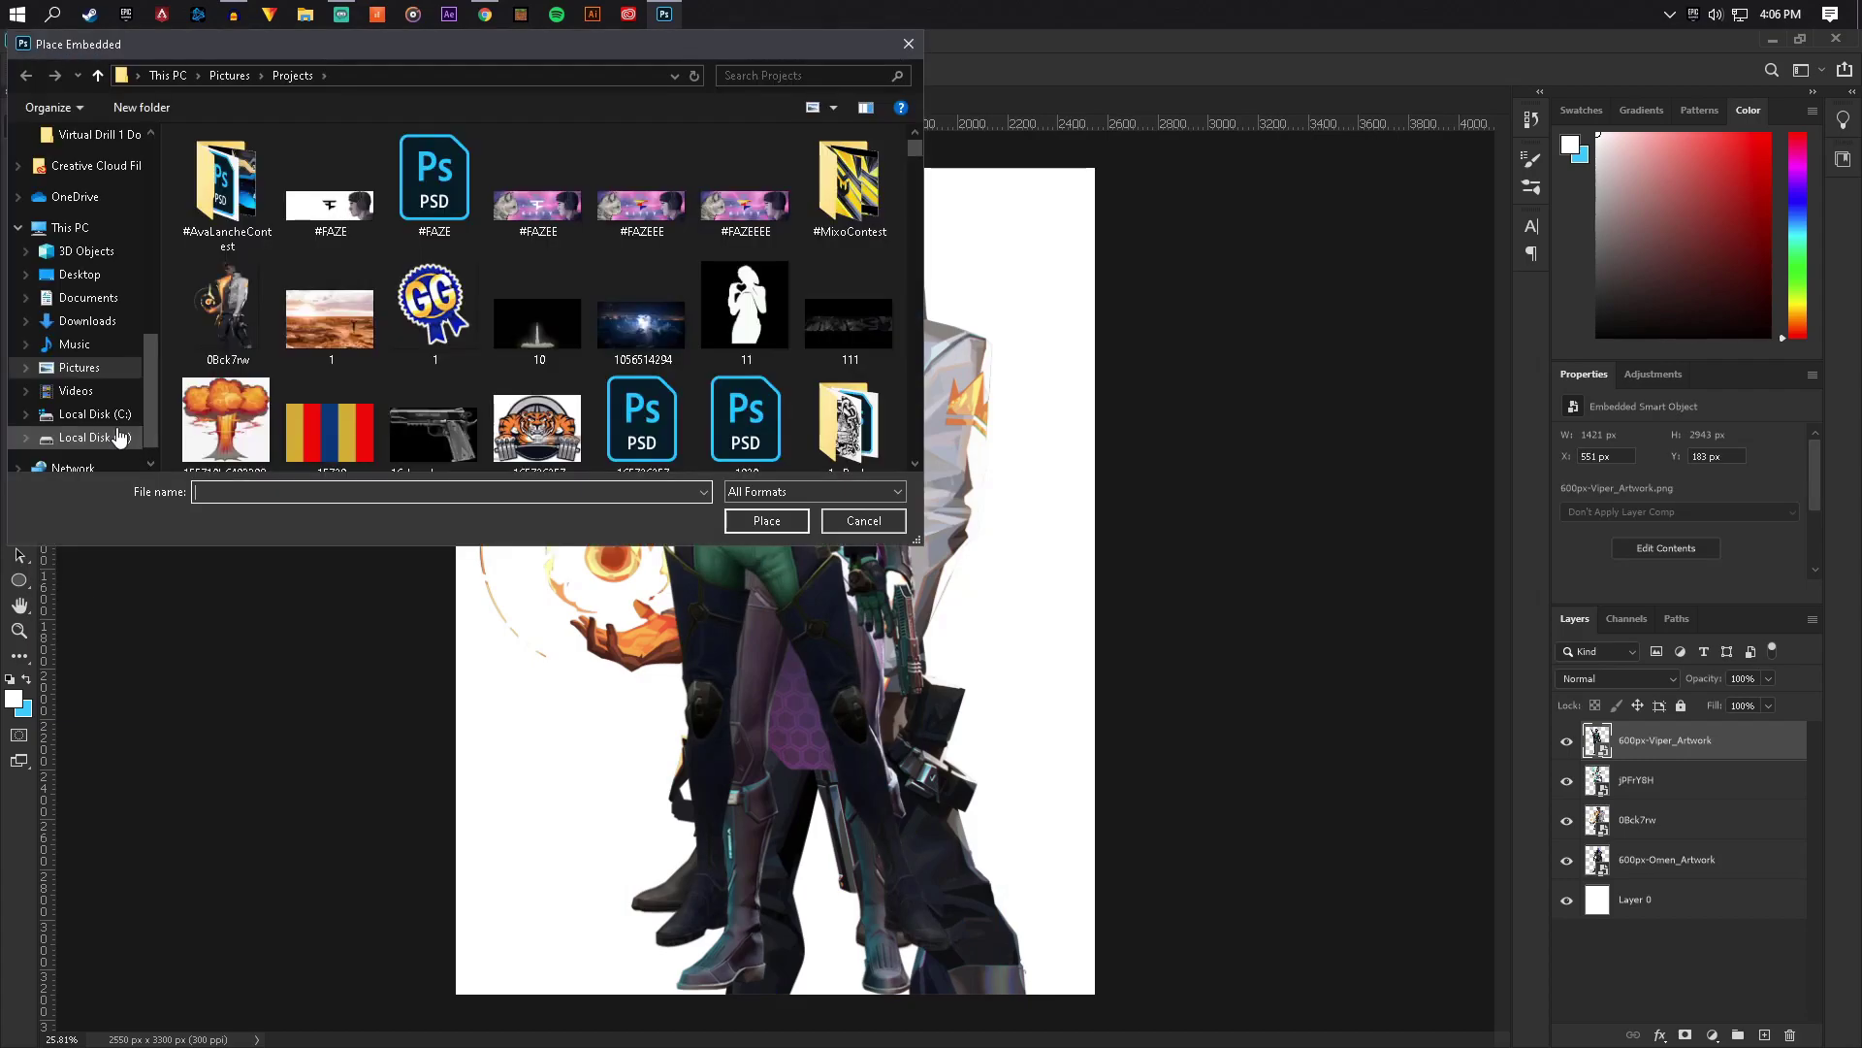
scroll(590, 363, down, 2)
scroll(596, 341, down, 6)
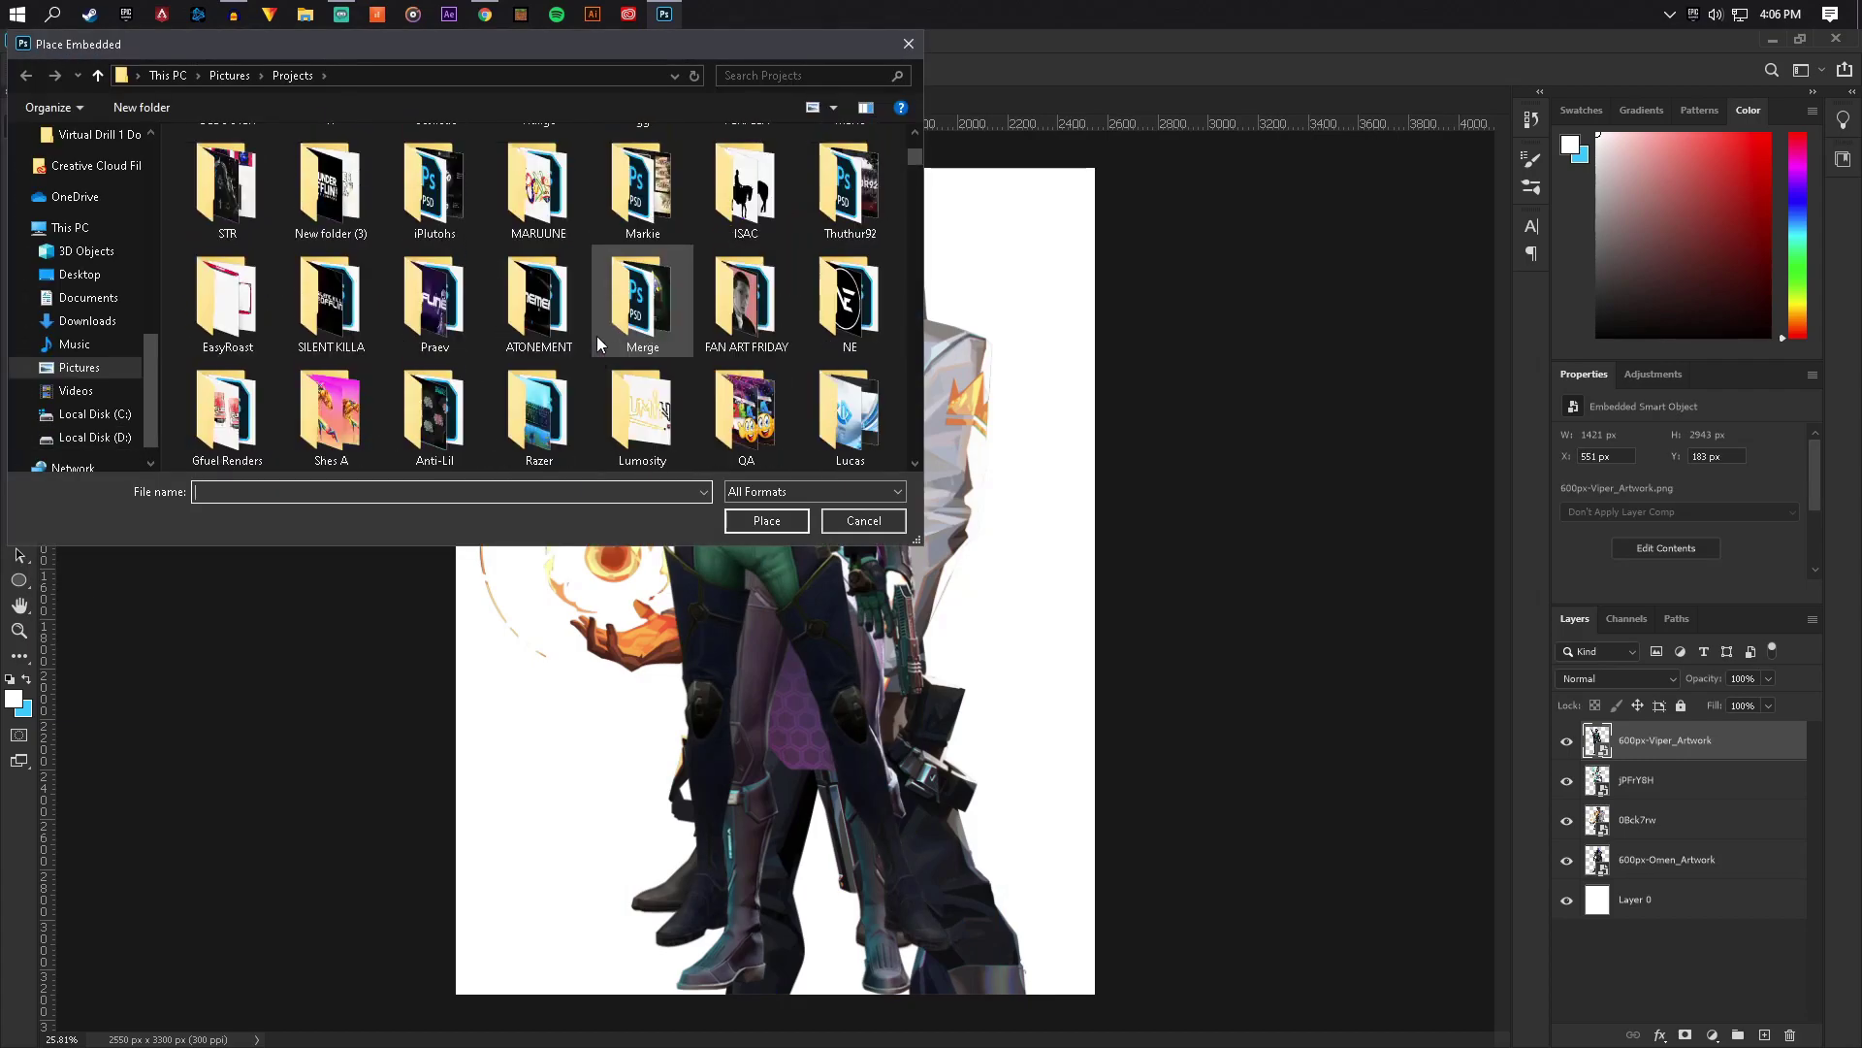
scroll(597, 336, down, 5)
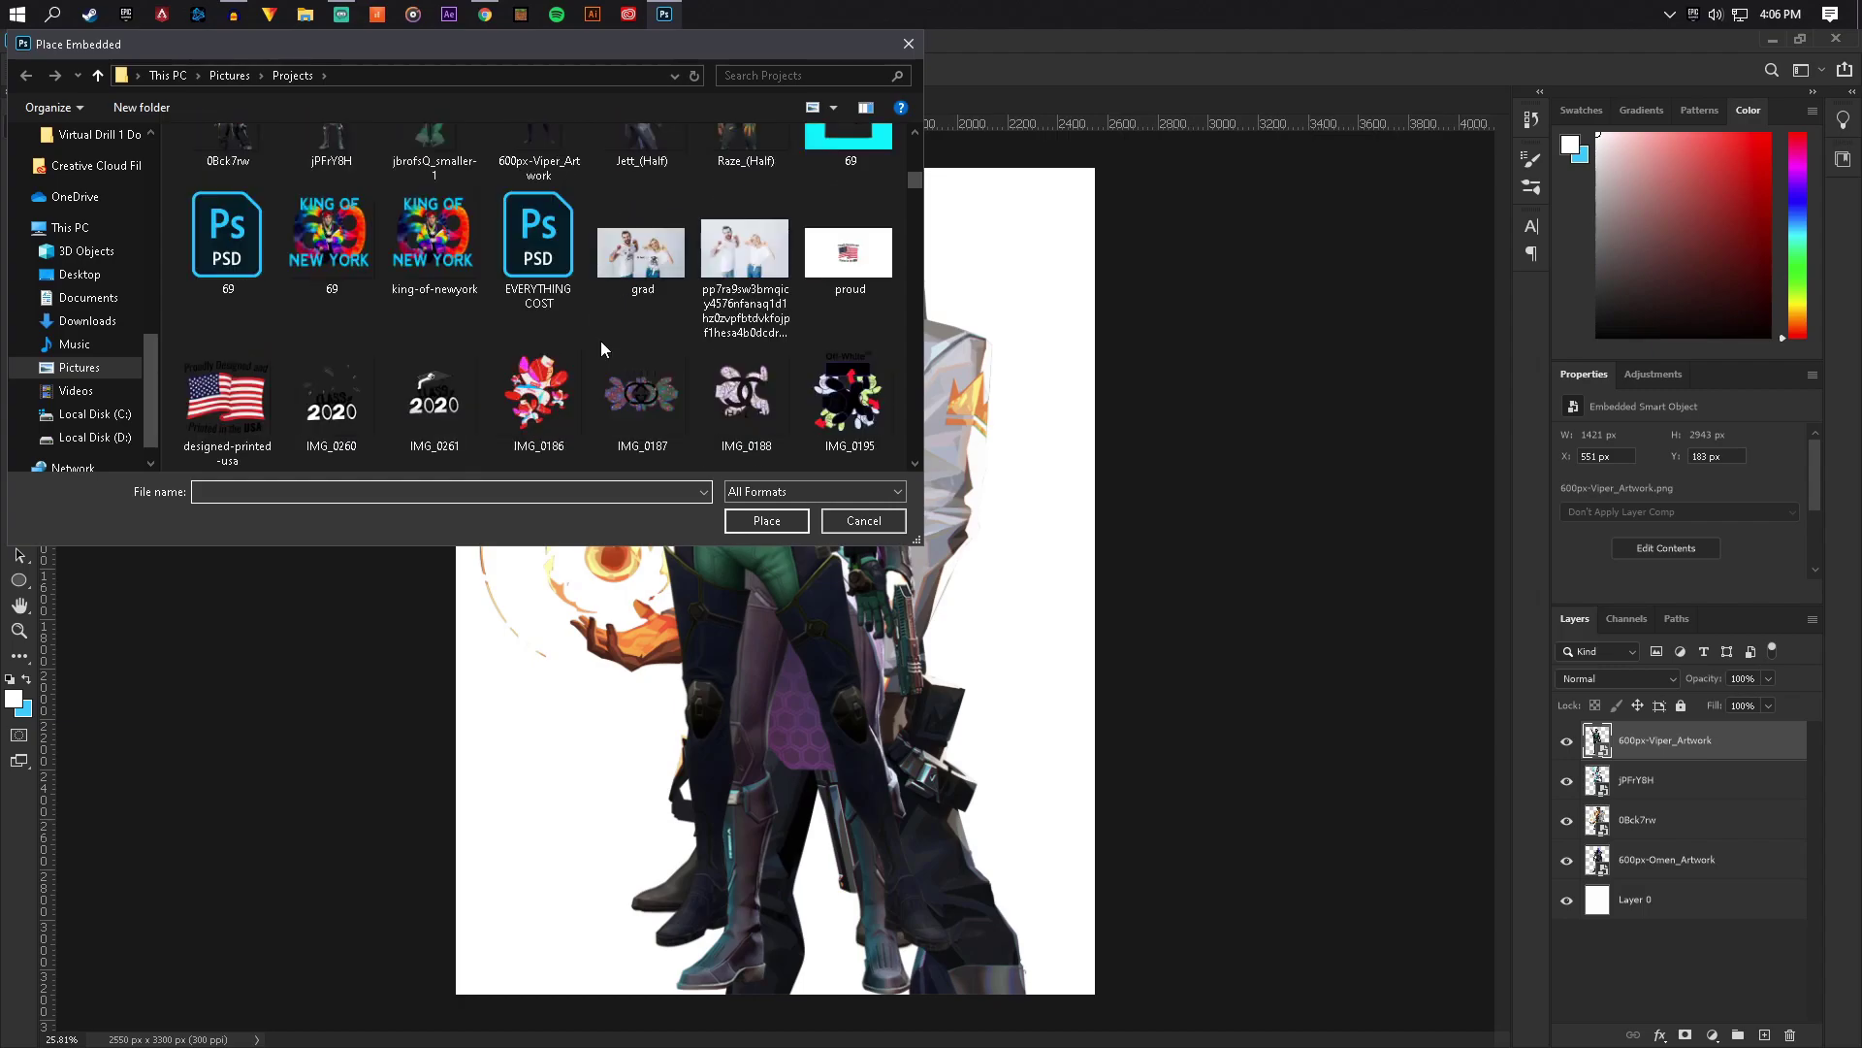
scroll(601, 341, up, 4)
double_click(672, 314)
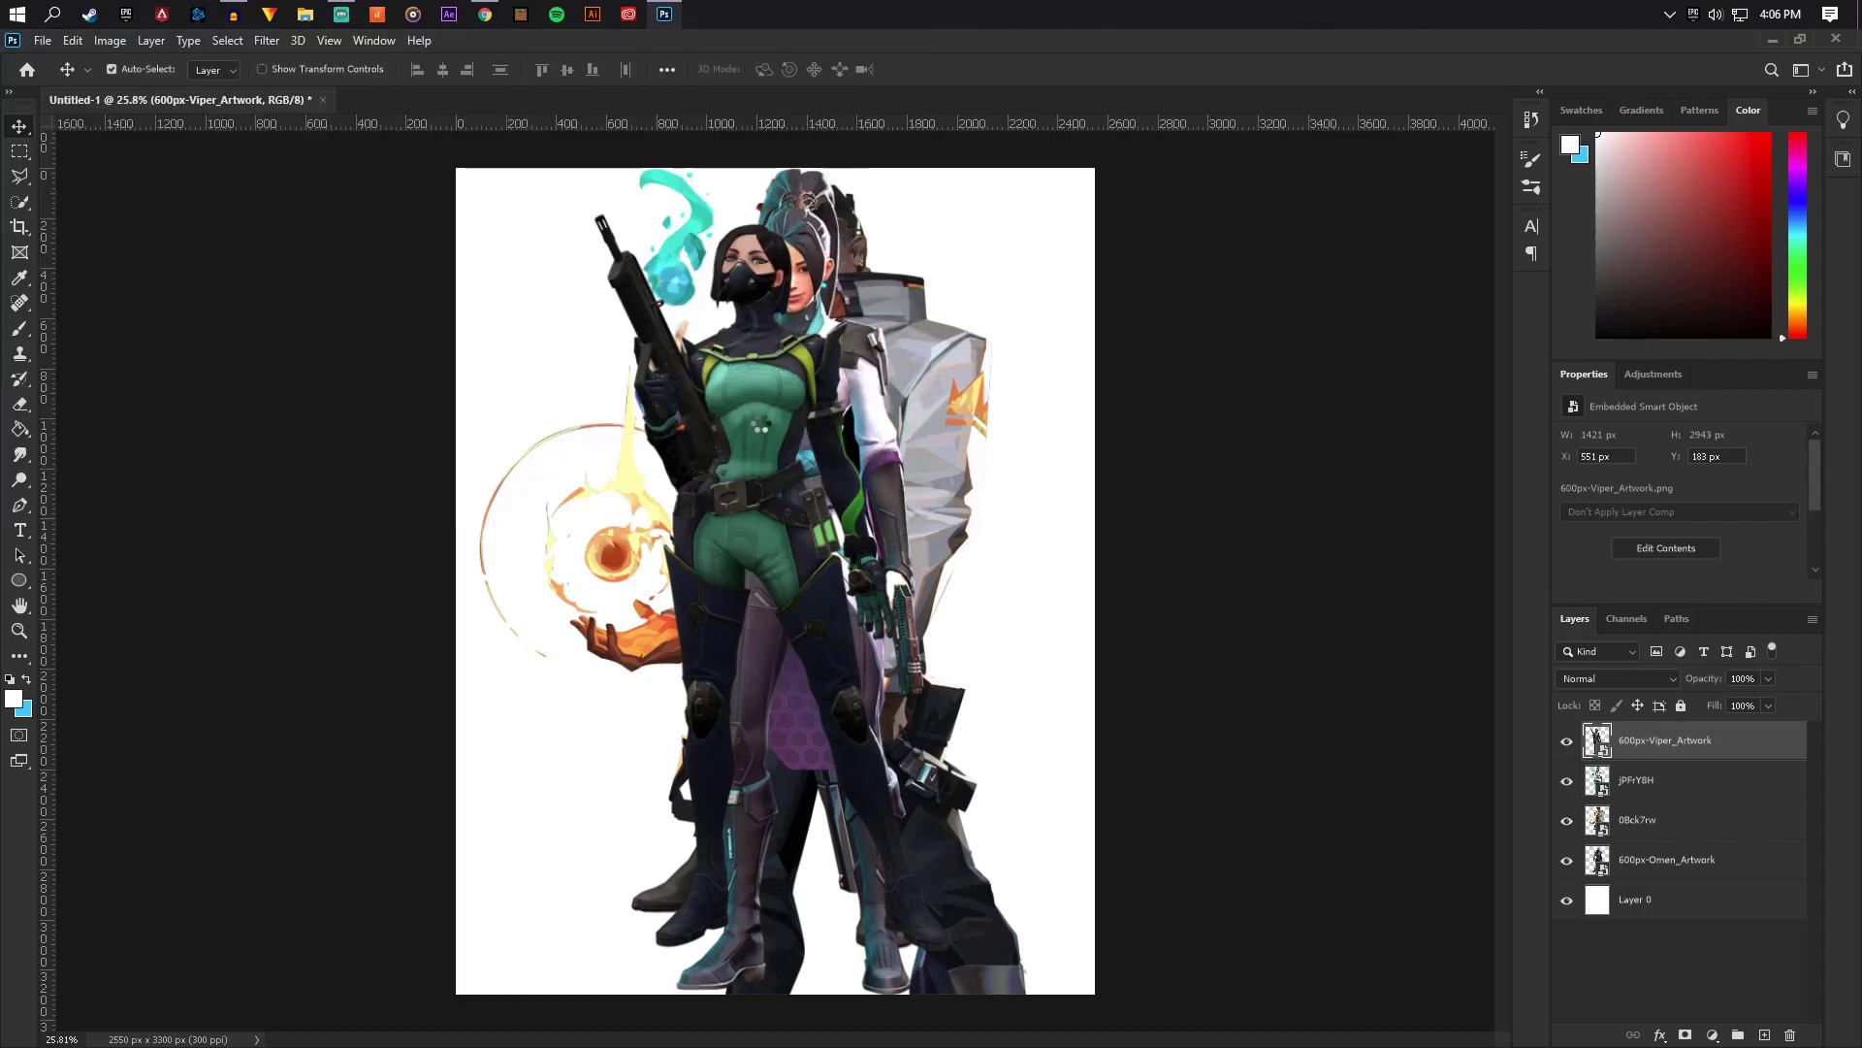
right_click(880, 496)
click(886, 497)
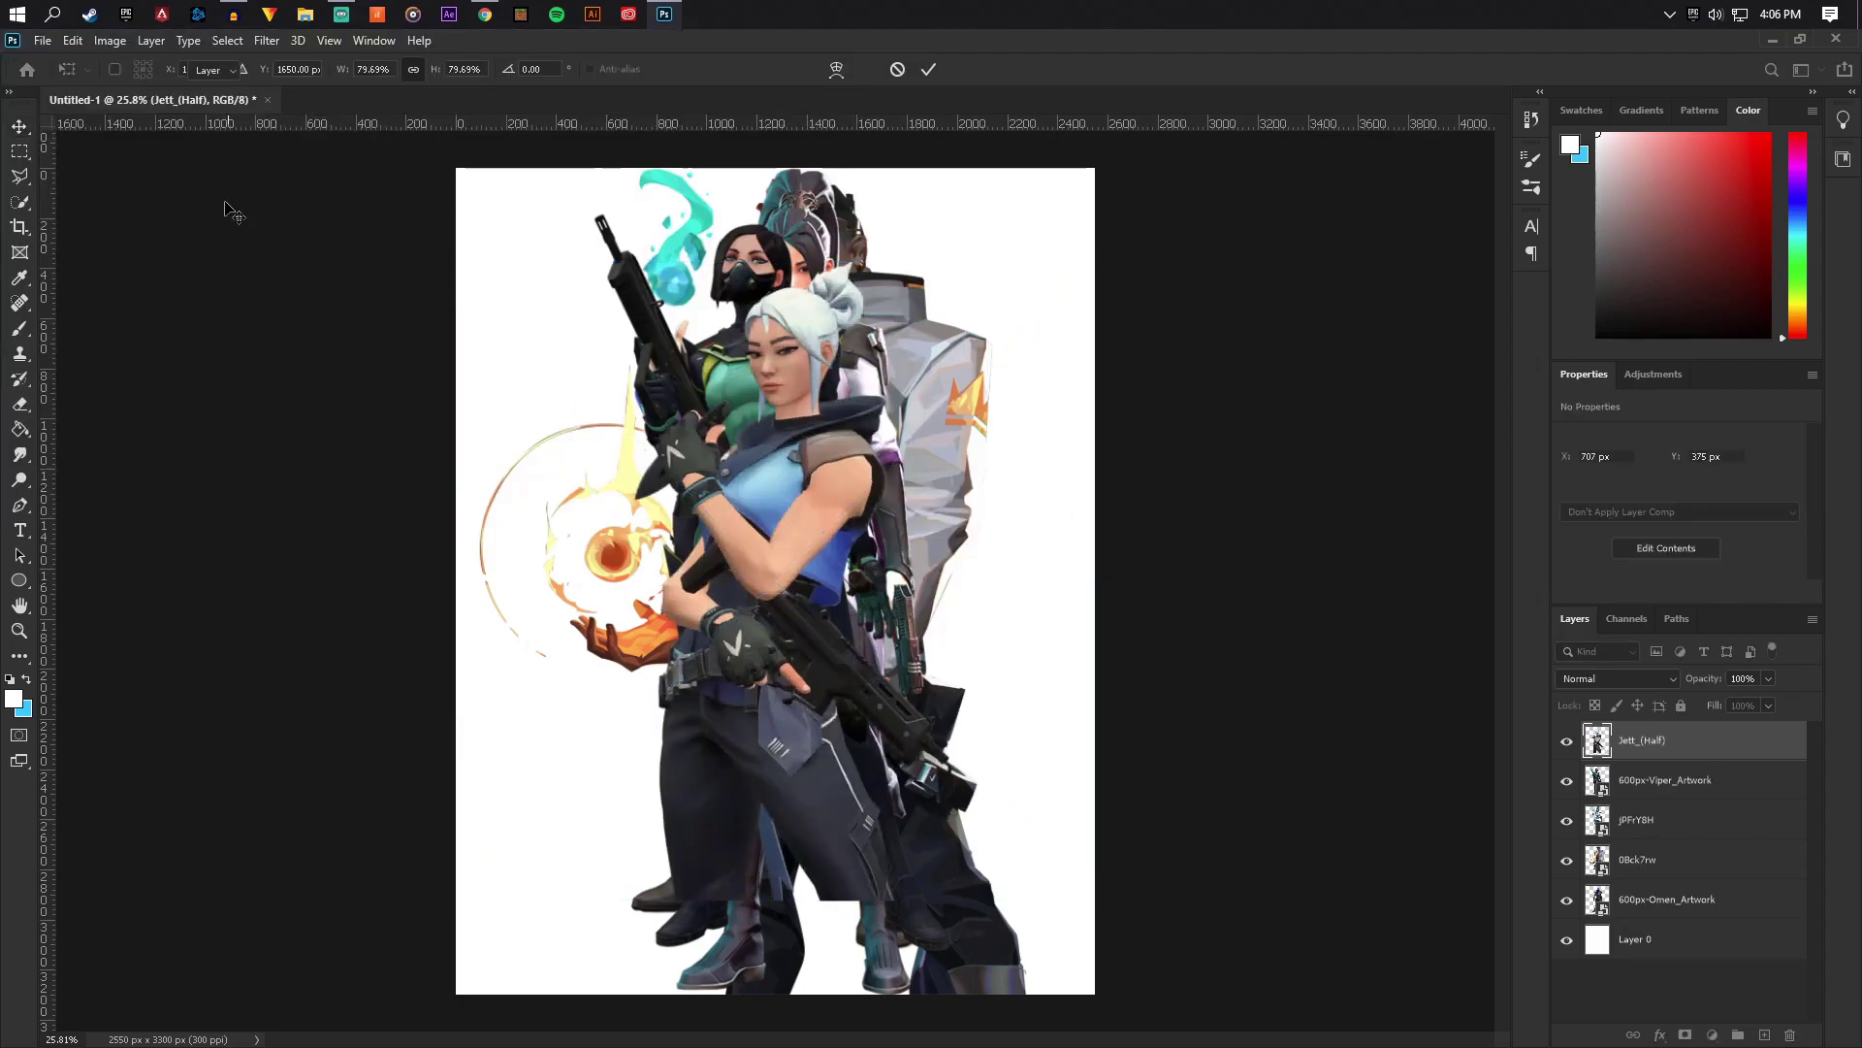
Embed the Raze_(Half) image as the top layer and commit it
click(43, 41)
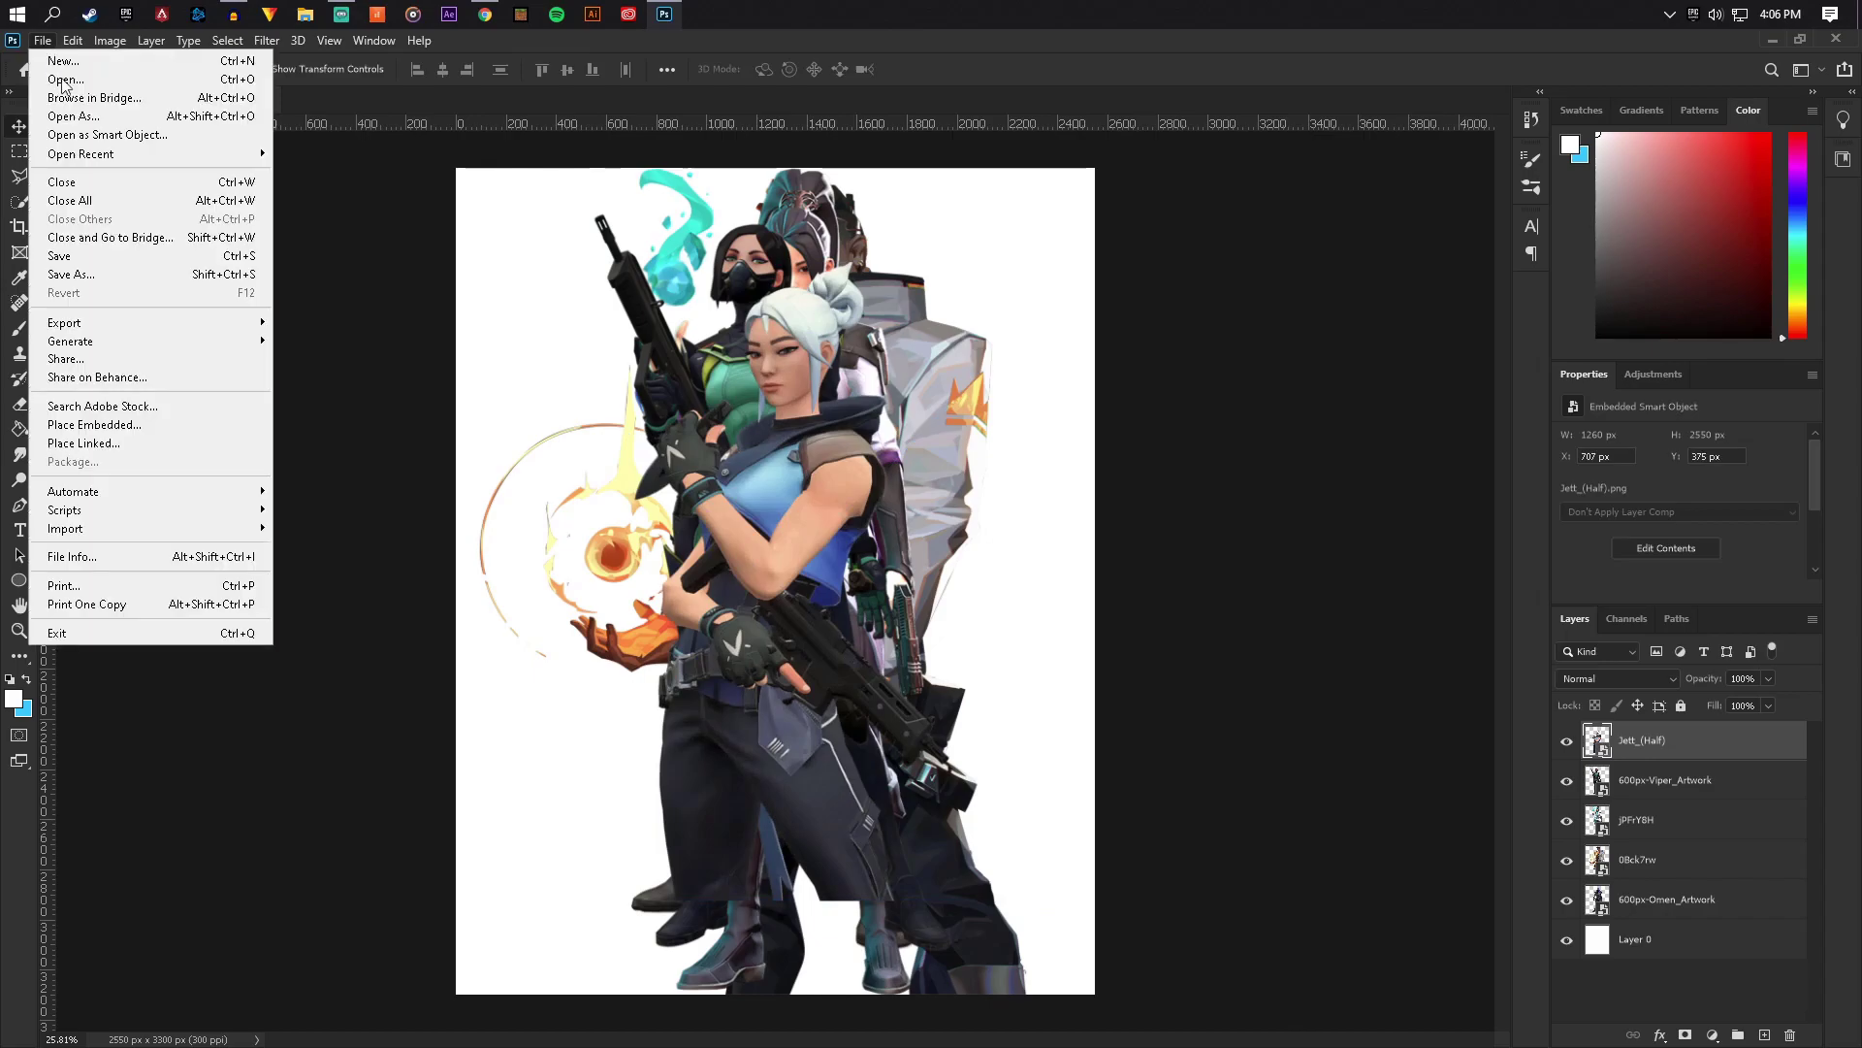
click(127, 428)
scroll(660, 373, down, 5)
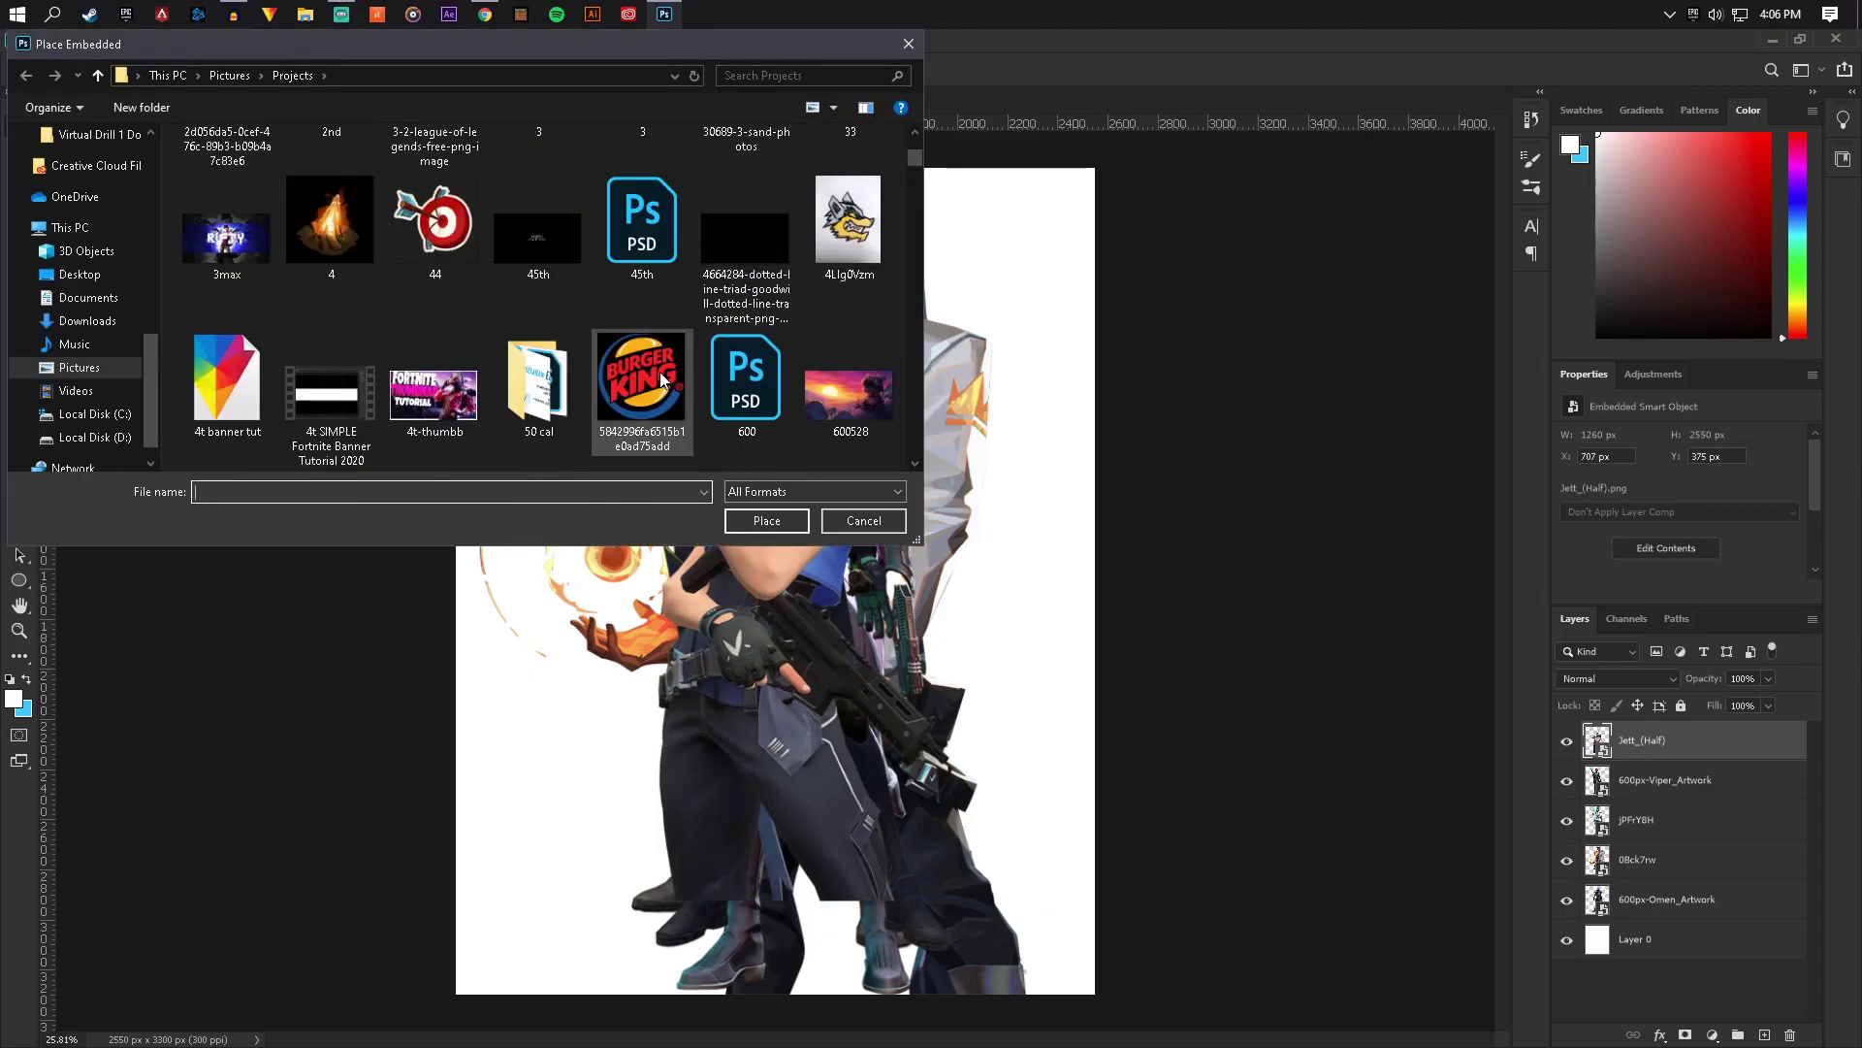
scroll(662, 378, down, 10)
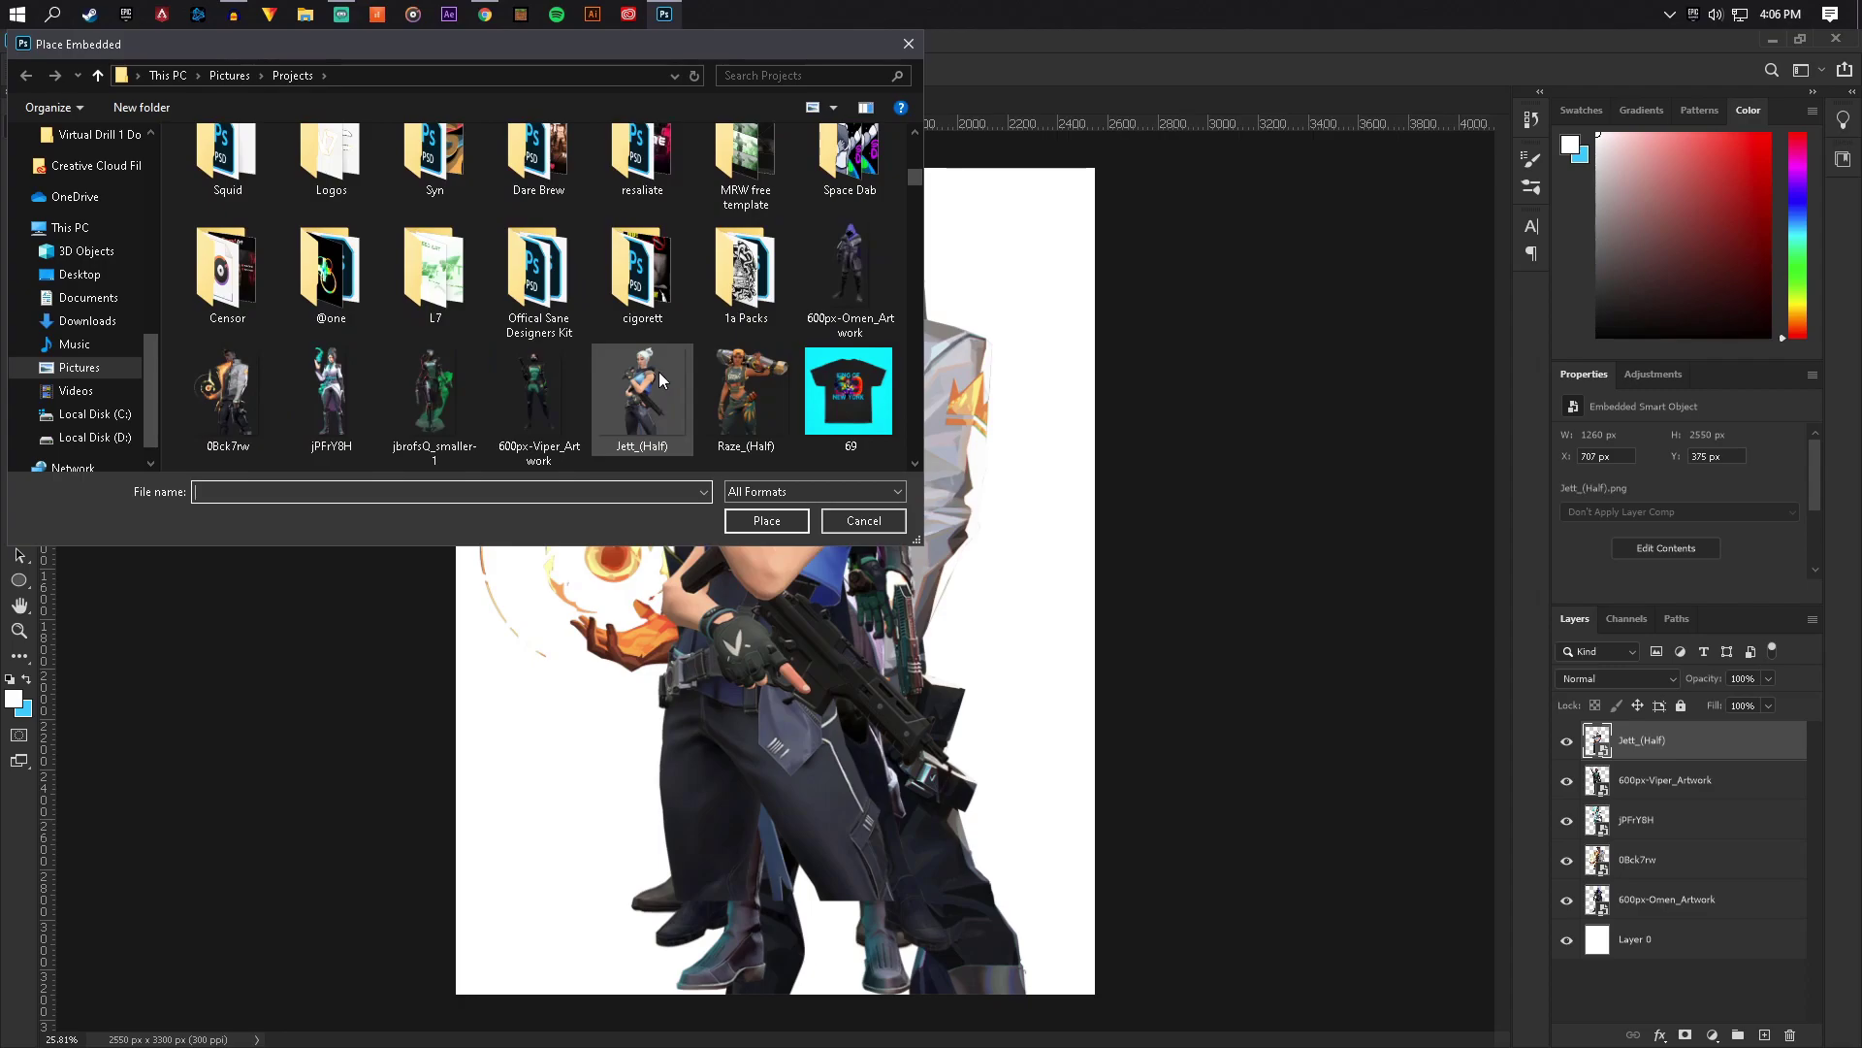
scroll(679, 359, down, 2)
double_click(764, 248)
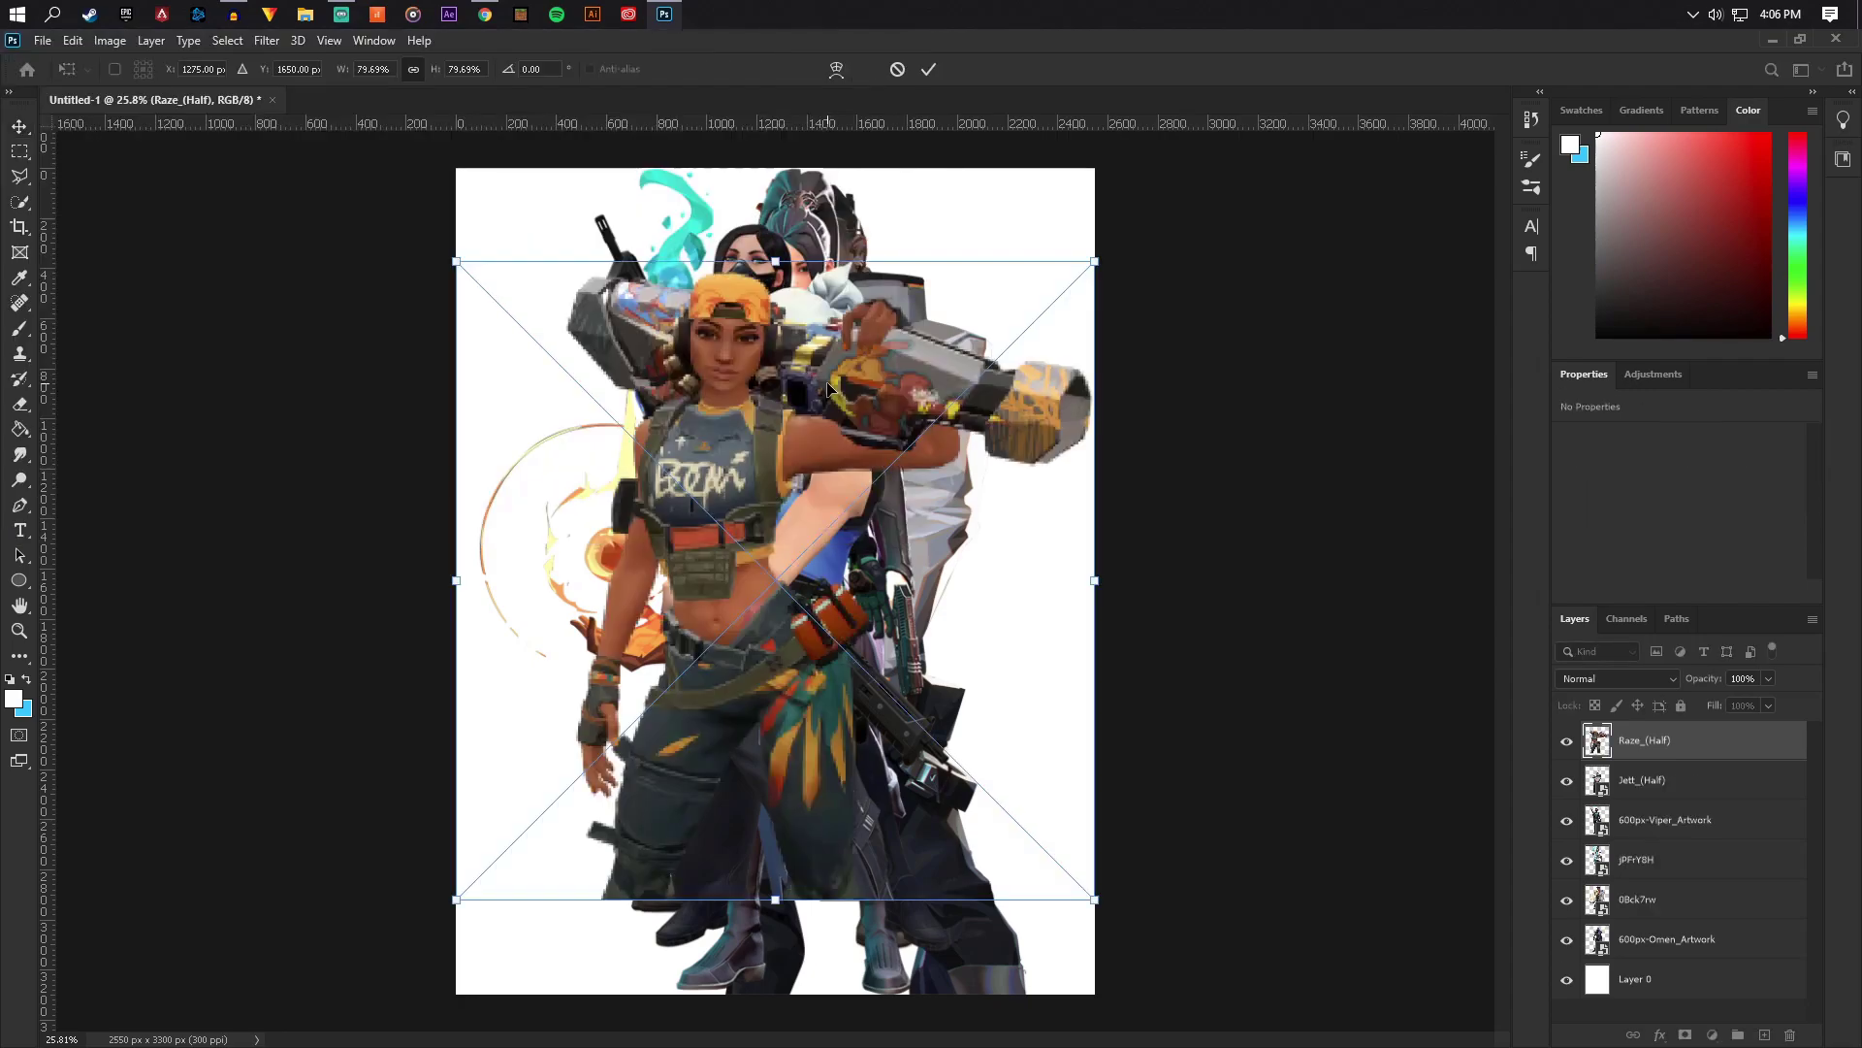
right_click(830, 388)
click(866, 392)
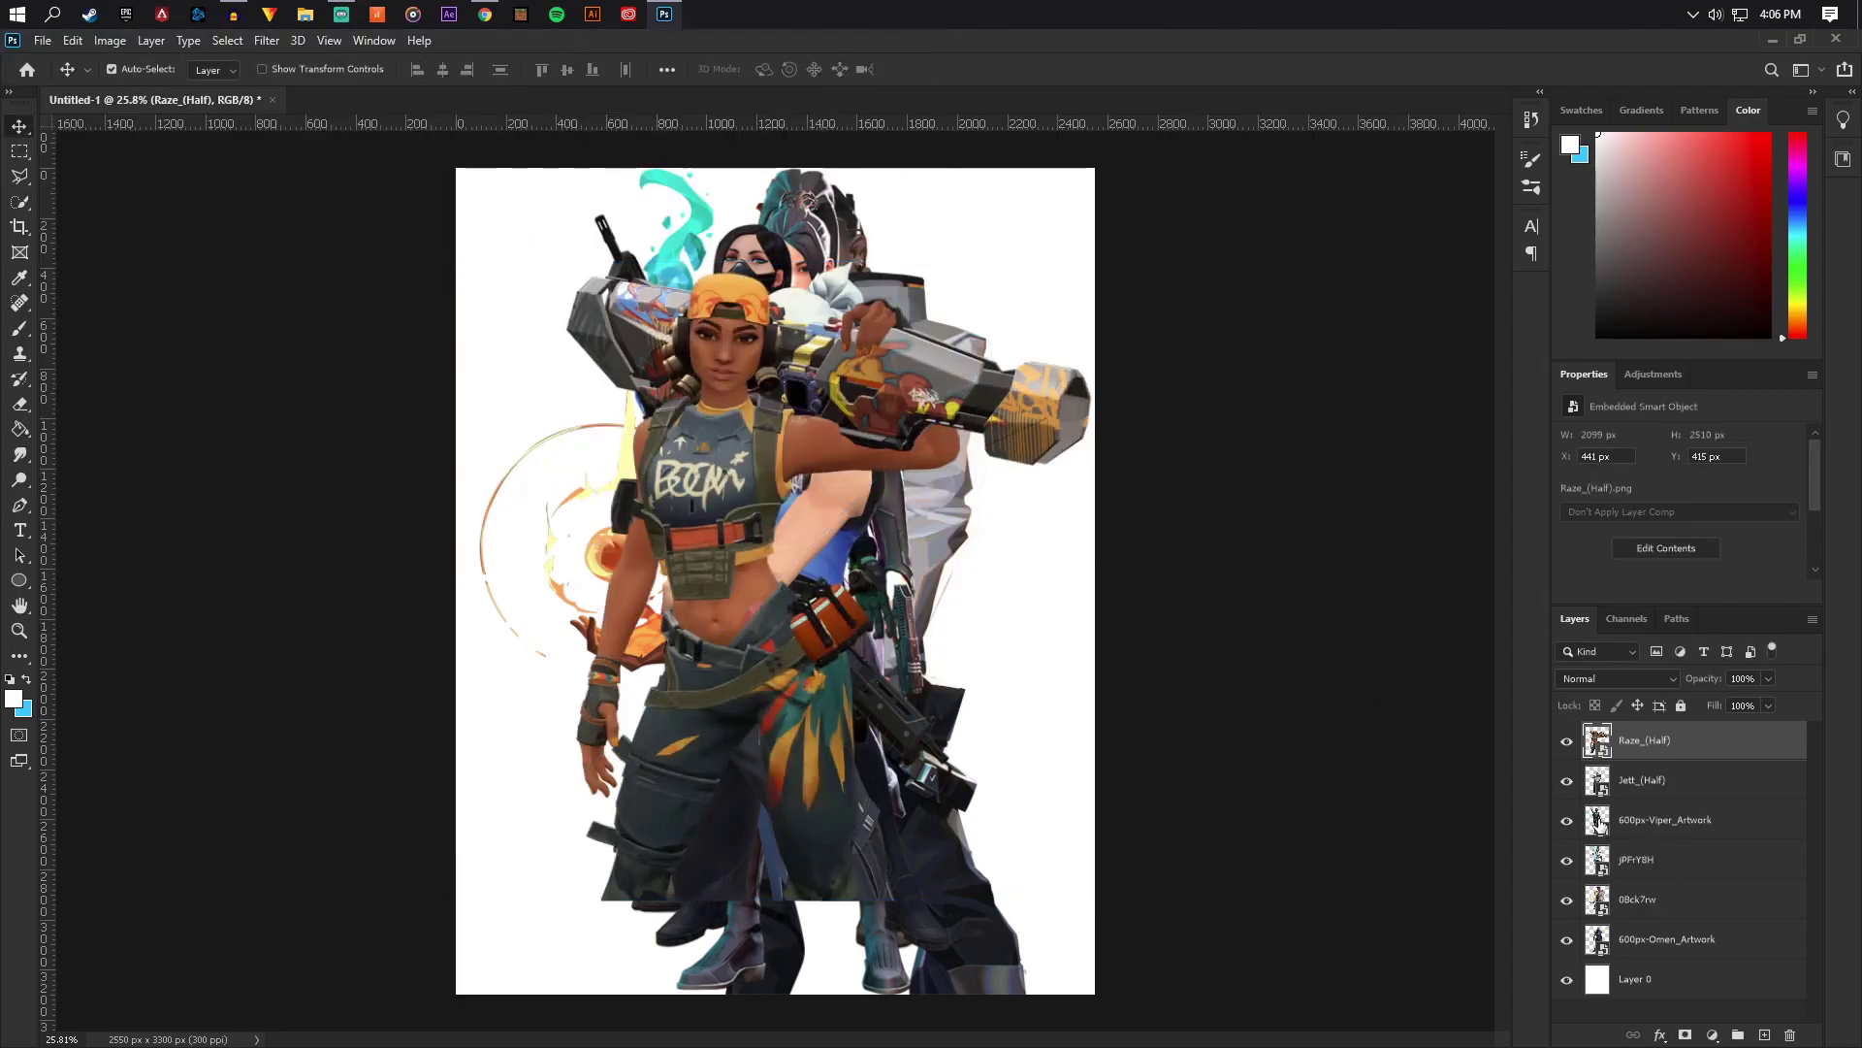
Move the Jett_(Half) layer down to the lower right of the poster
click(1568, 743)
click(1649, 780)
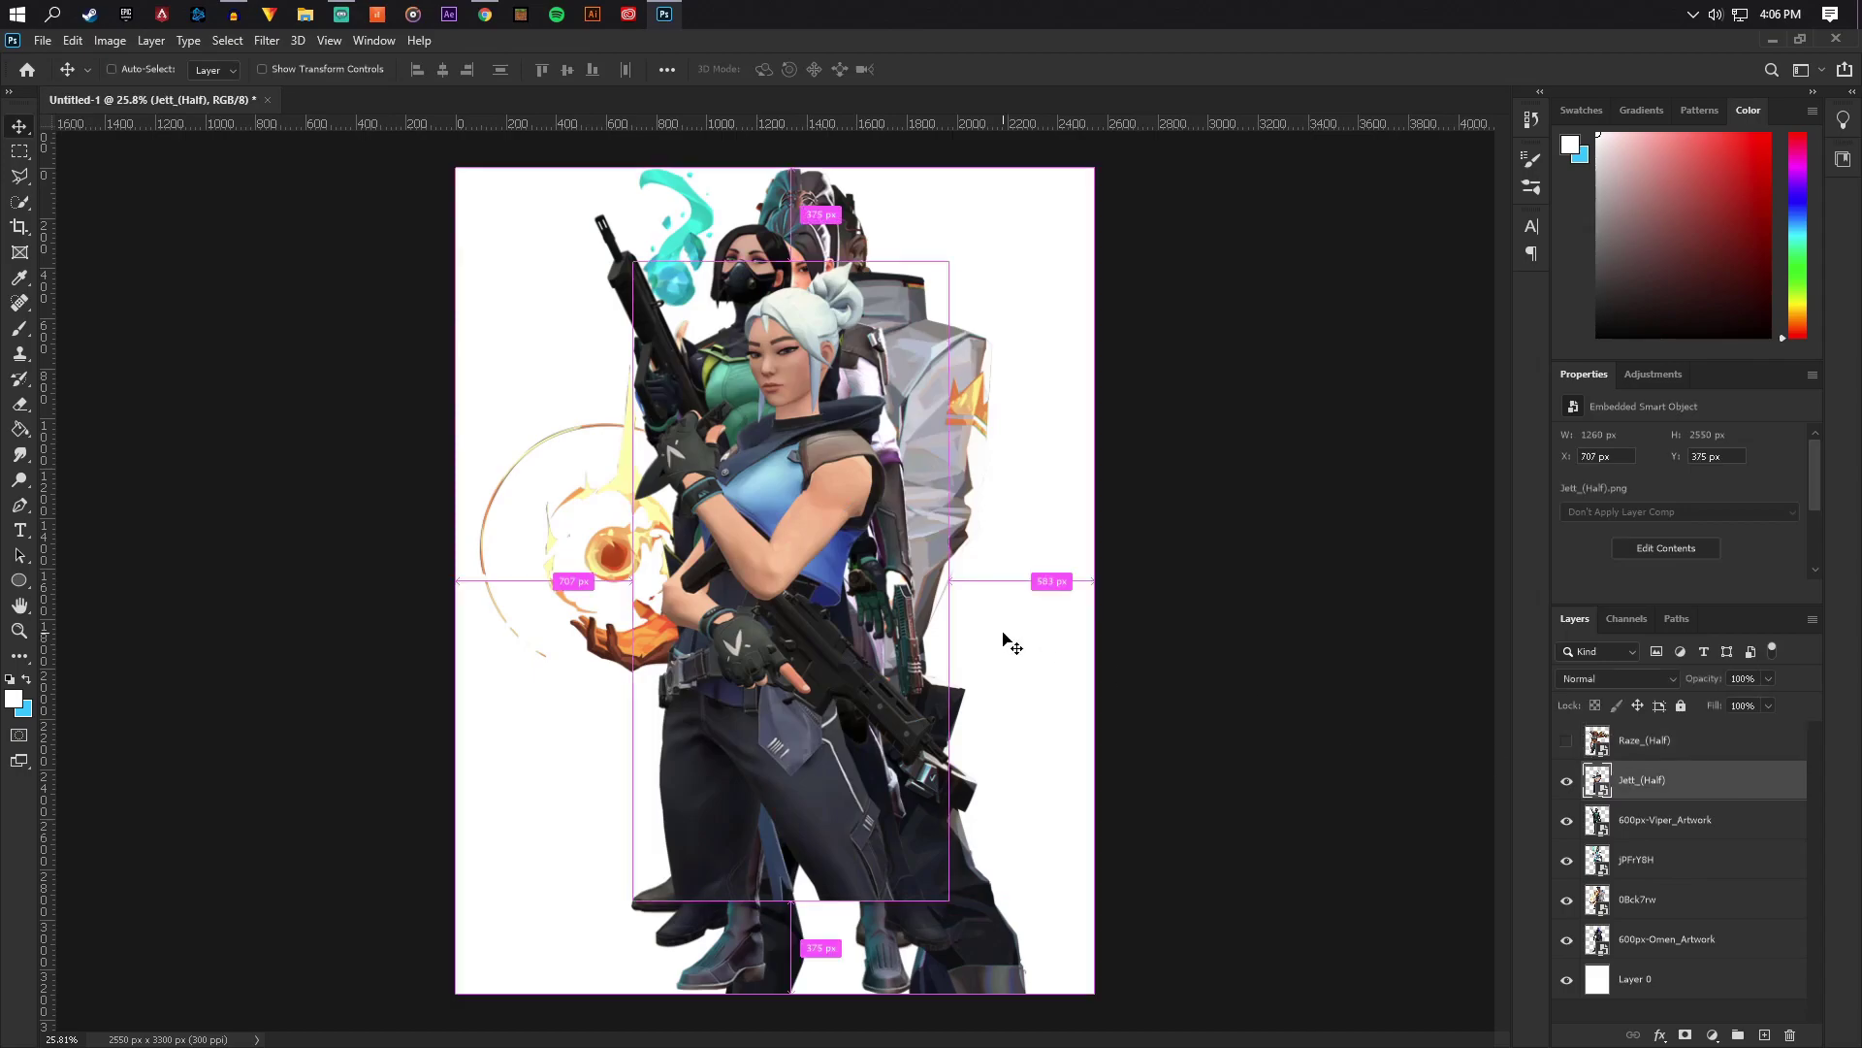
key(ctrl+t)
drag(842, 526, 1021, 665)
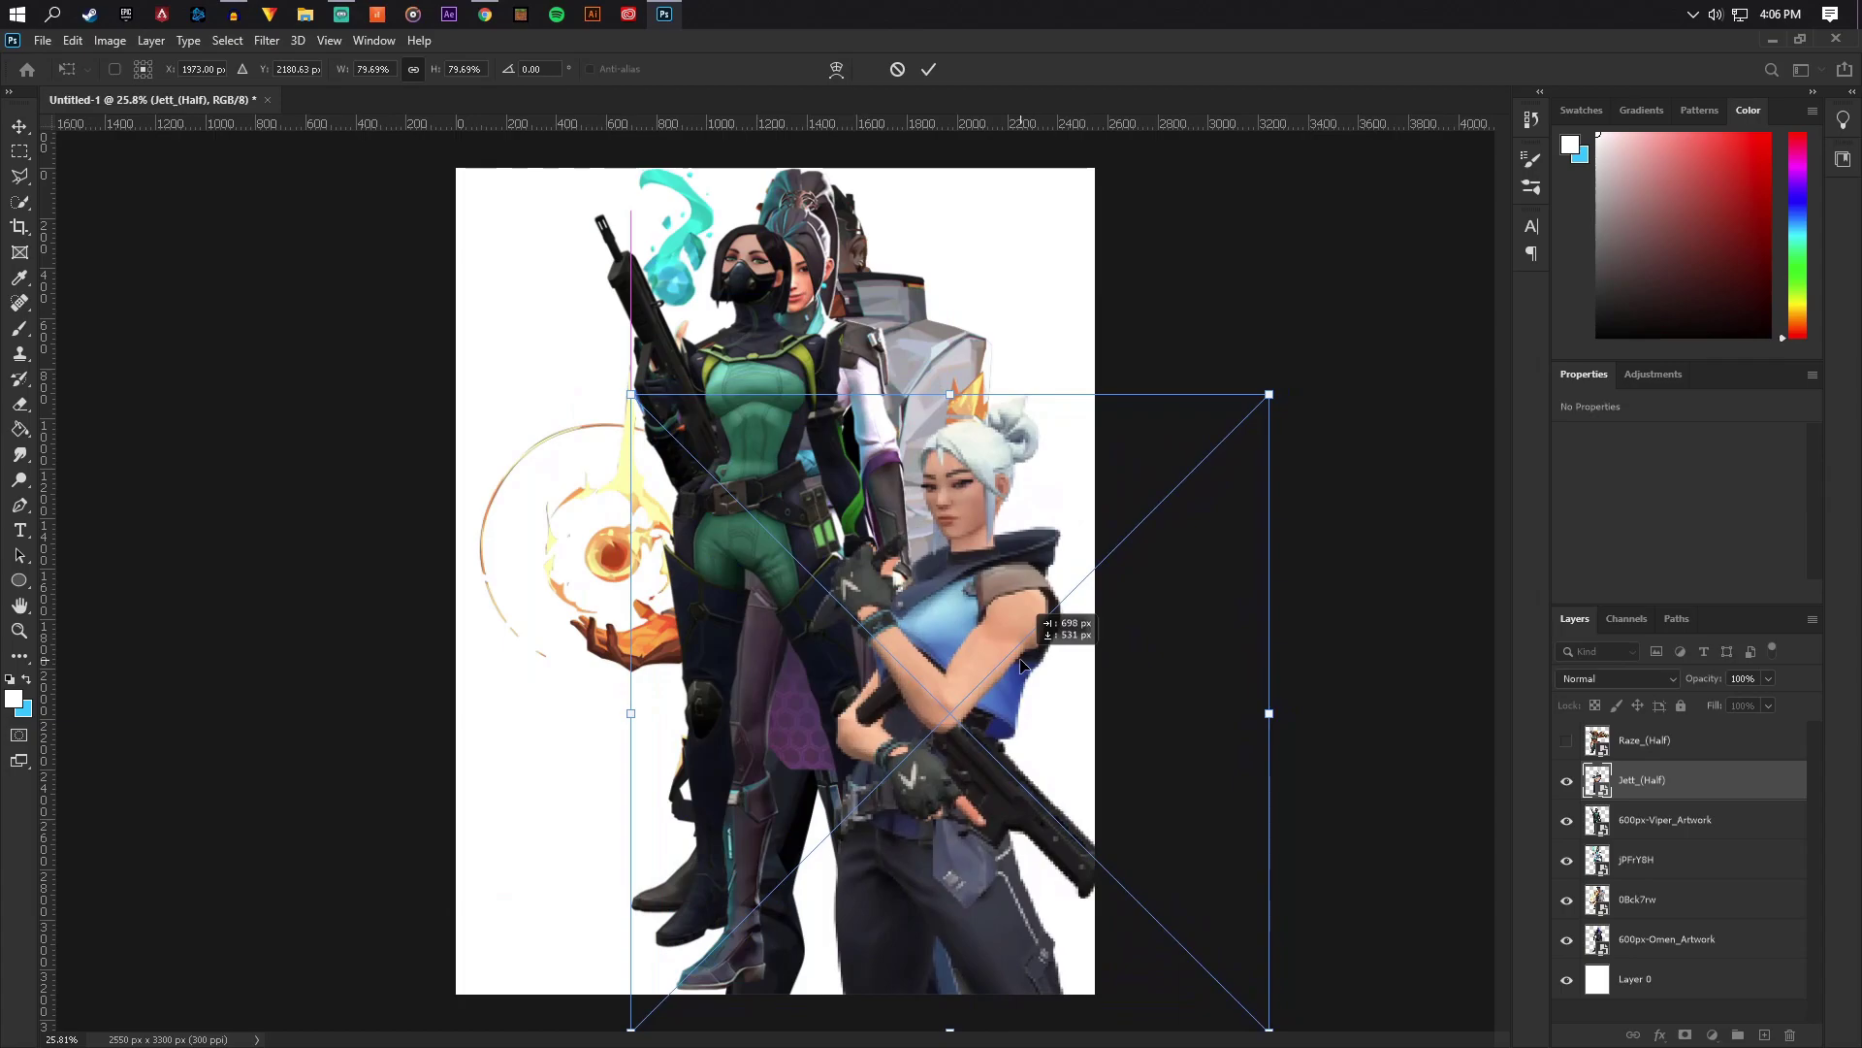
right_click(1022, 663)
mouse_move(989, 581)
mouse_down()
mouse_move(1032, 609)
mouse_move(1000, 593)
mouse_up()
right_click(1001, 597)
click(1036, 608)
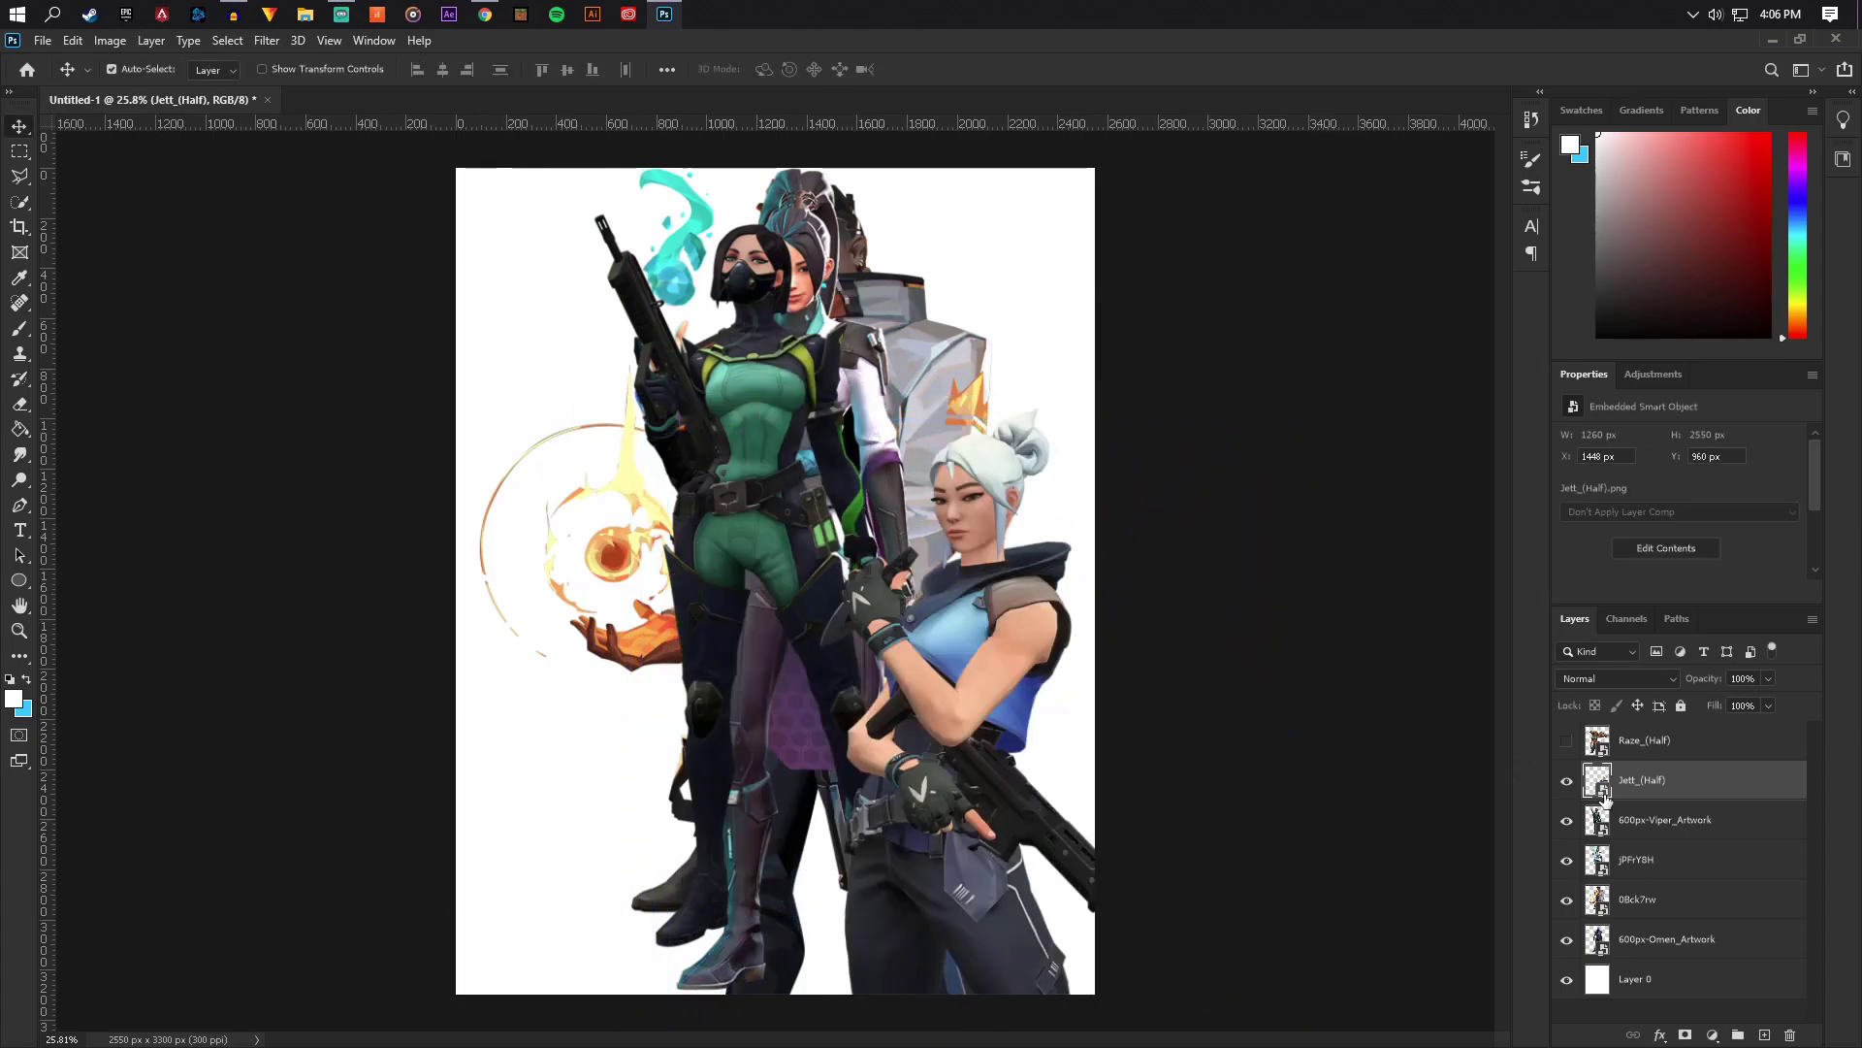
Flip Raze_(Half) horizontally and position her at the lower left, facing inward
click(1596, 739)
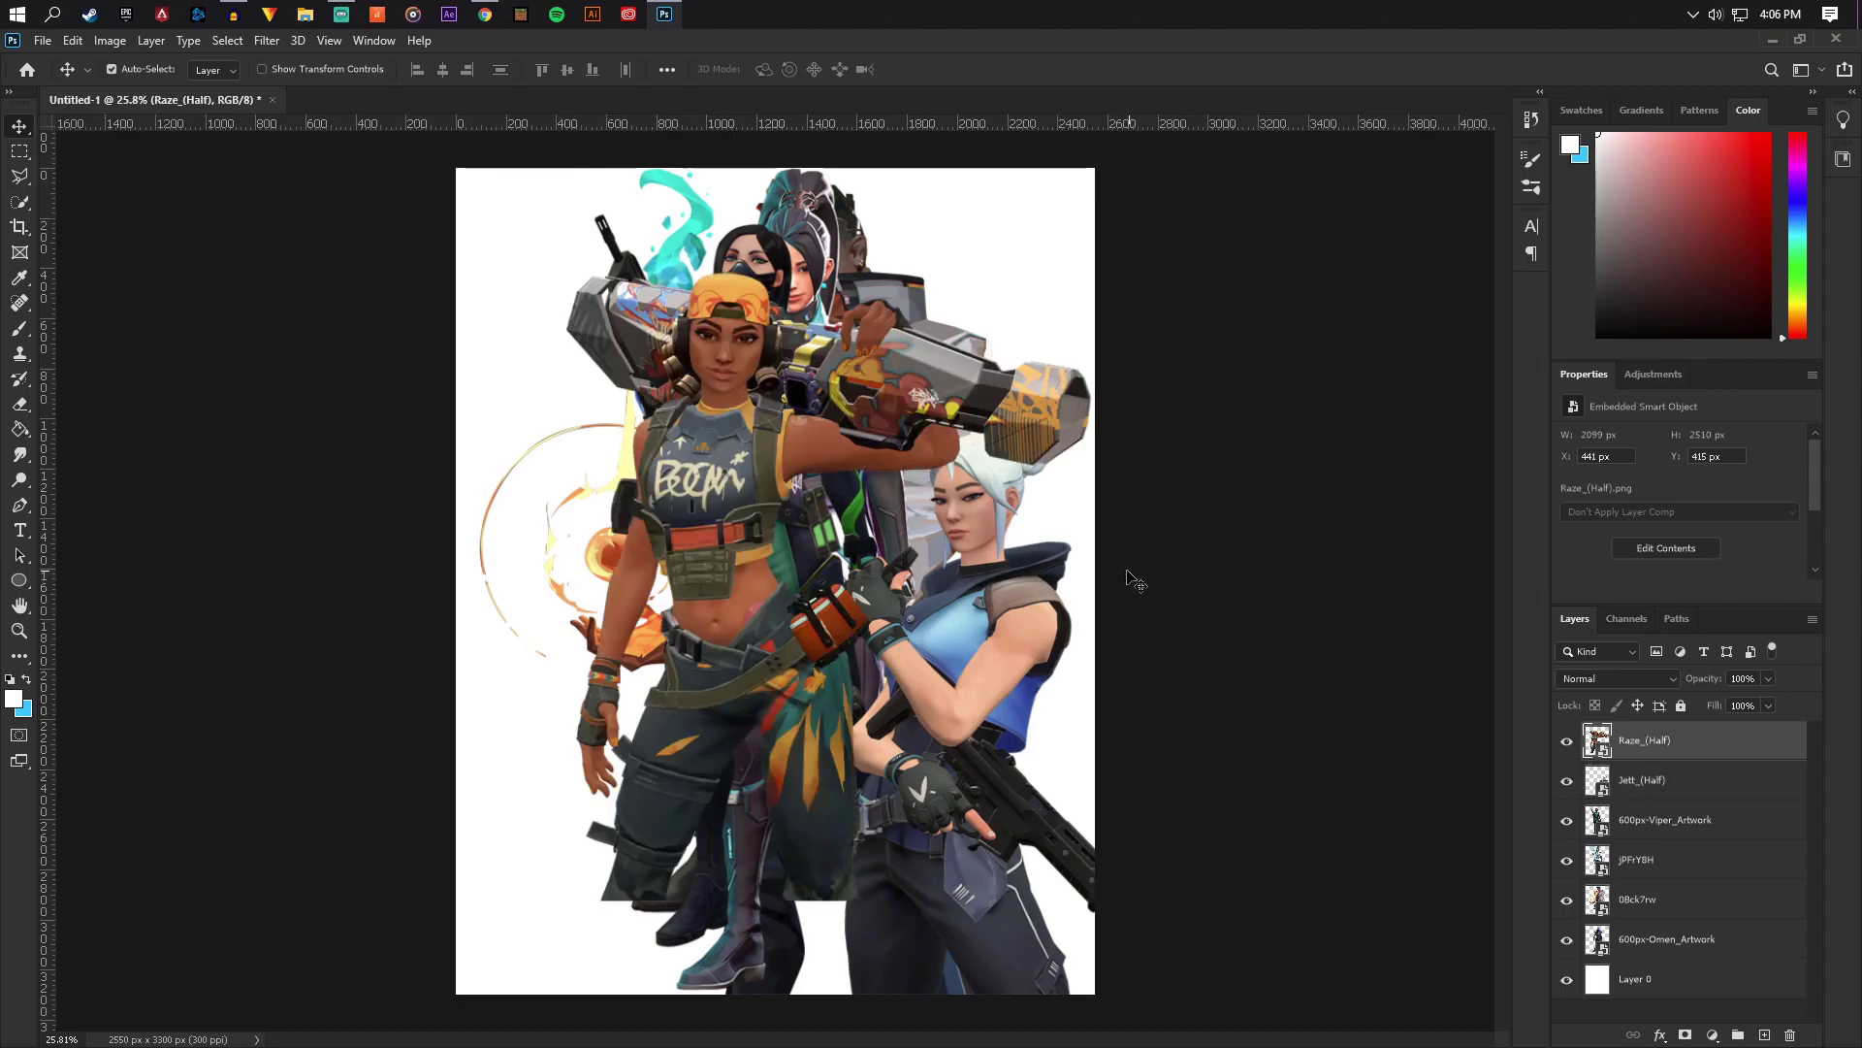
key(ctrl+t)
drag(895, 418, 756, 536)
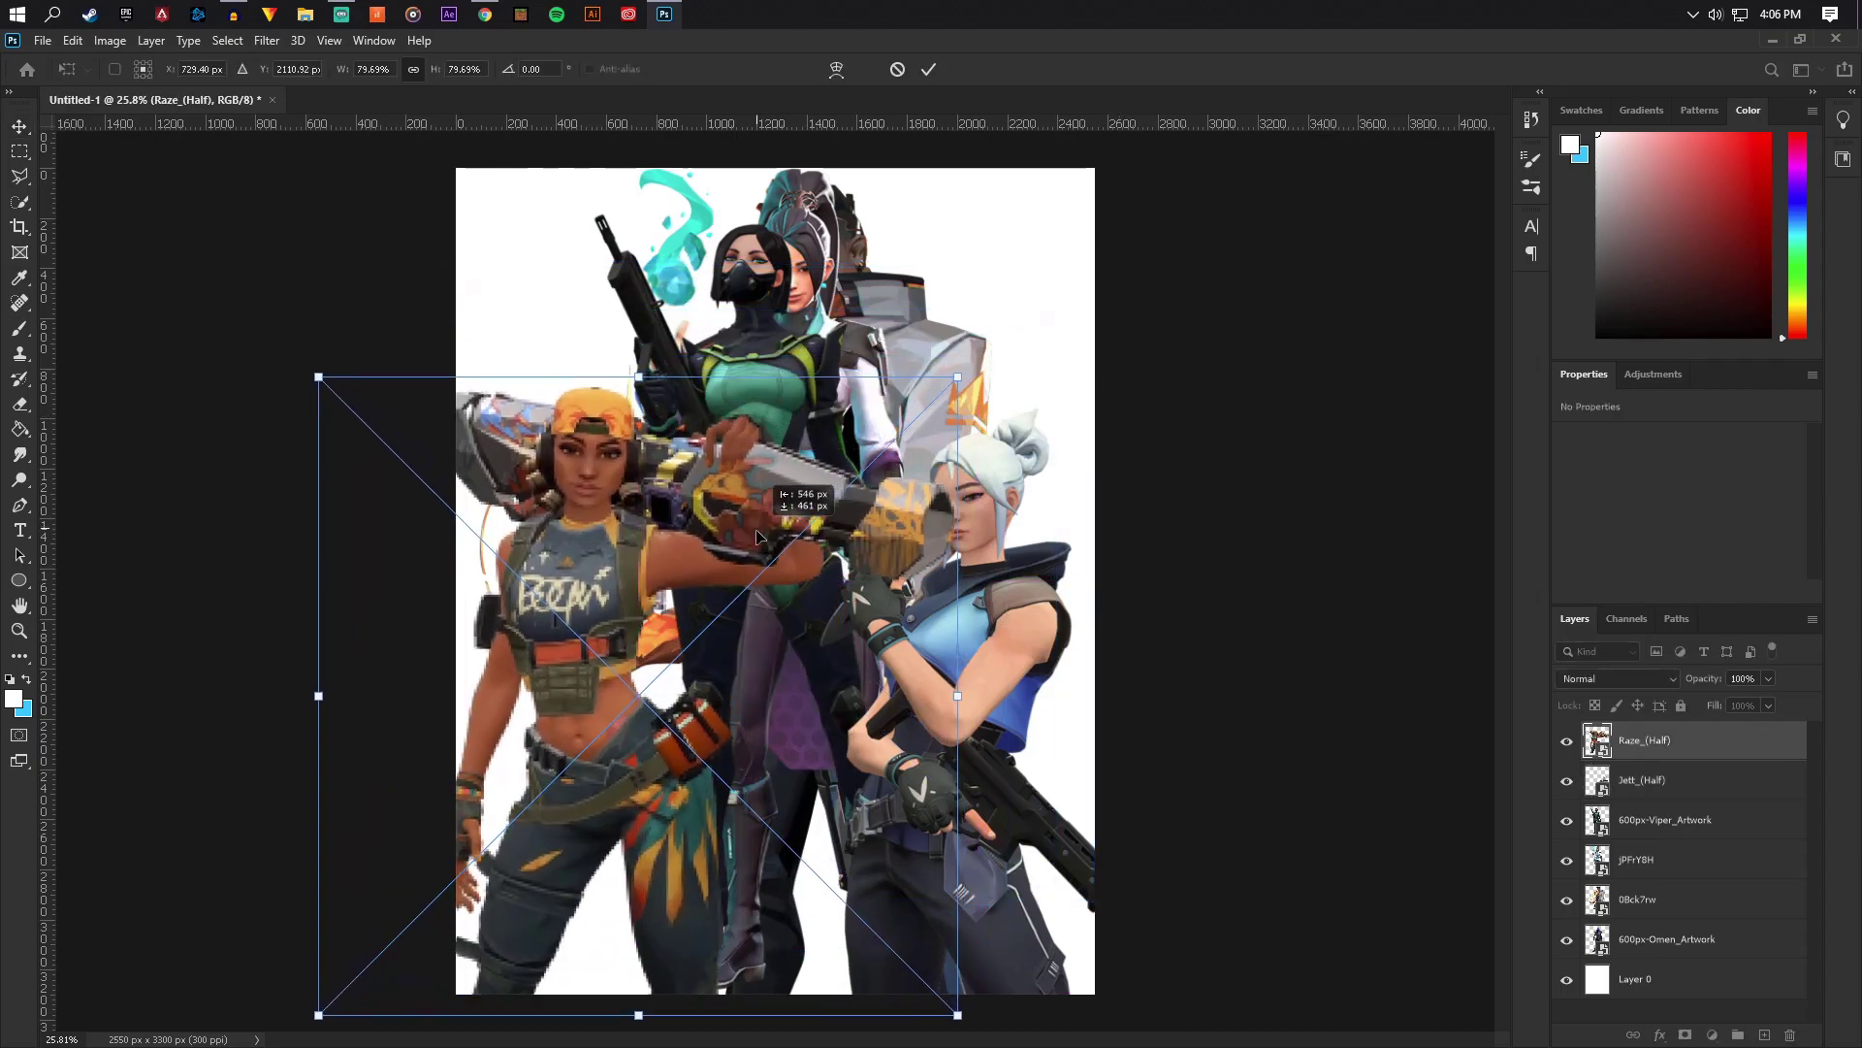
right_click(813, 565)
click(878, 862)
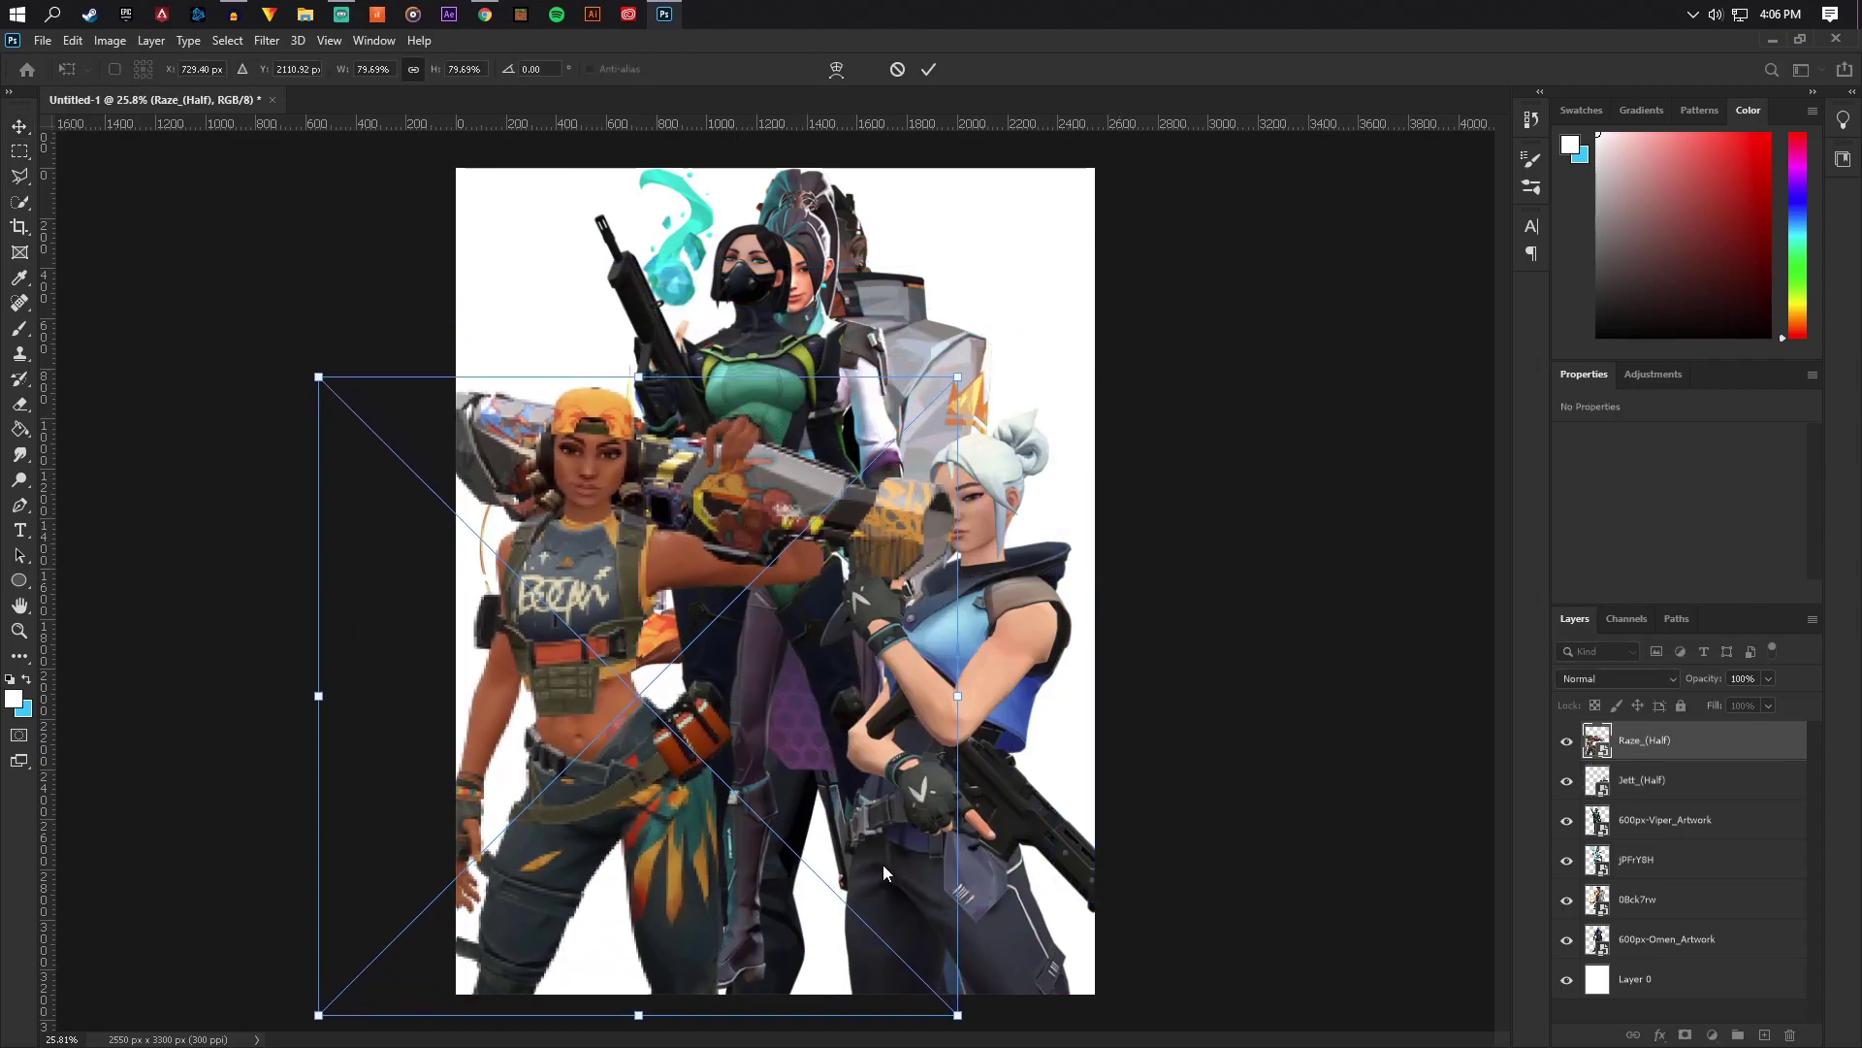
drag(820, 613, 742, 644)
mouse_move(731, 564)
mouse_down()
mouse_move(679, 585)
mouse_move(766, 544)
mouse_move(771, 588)
mouse_move(737, 432)
mouse_move(756, 559)
mouse_move(718, 557)
mouse_up()
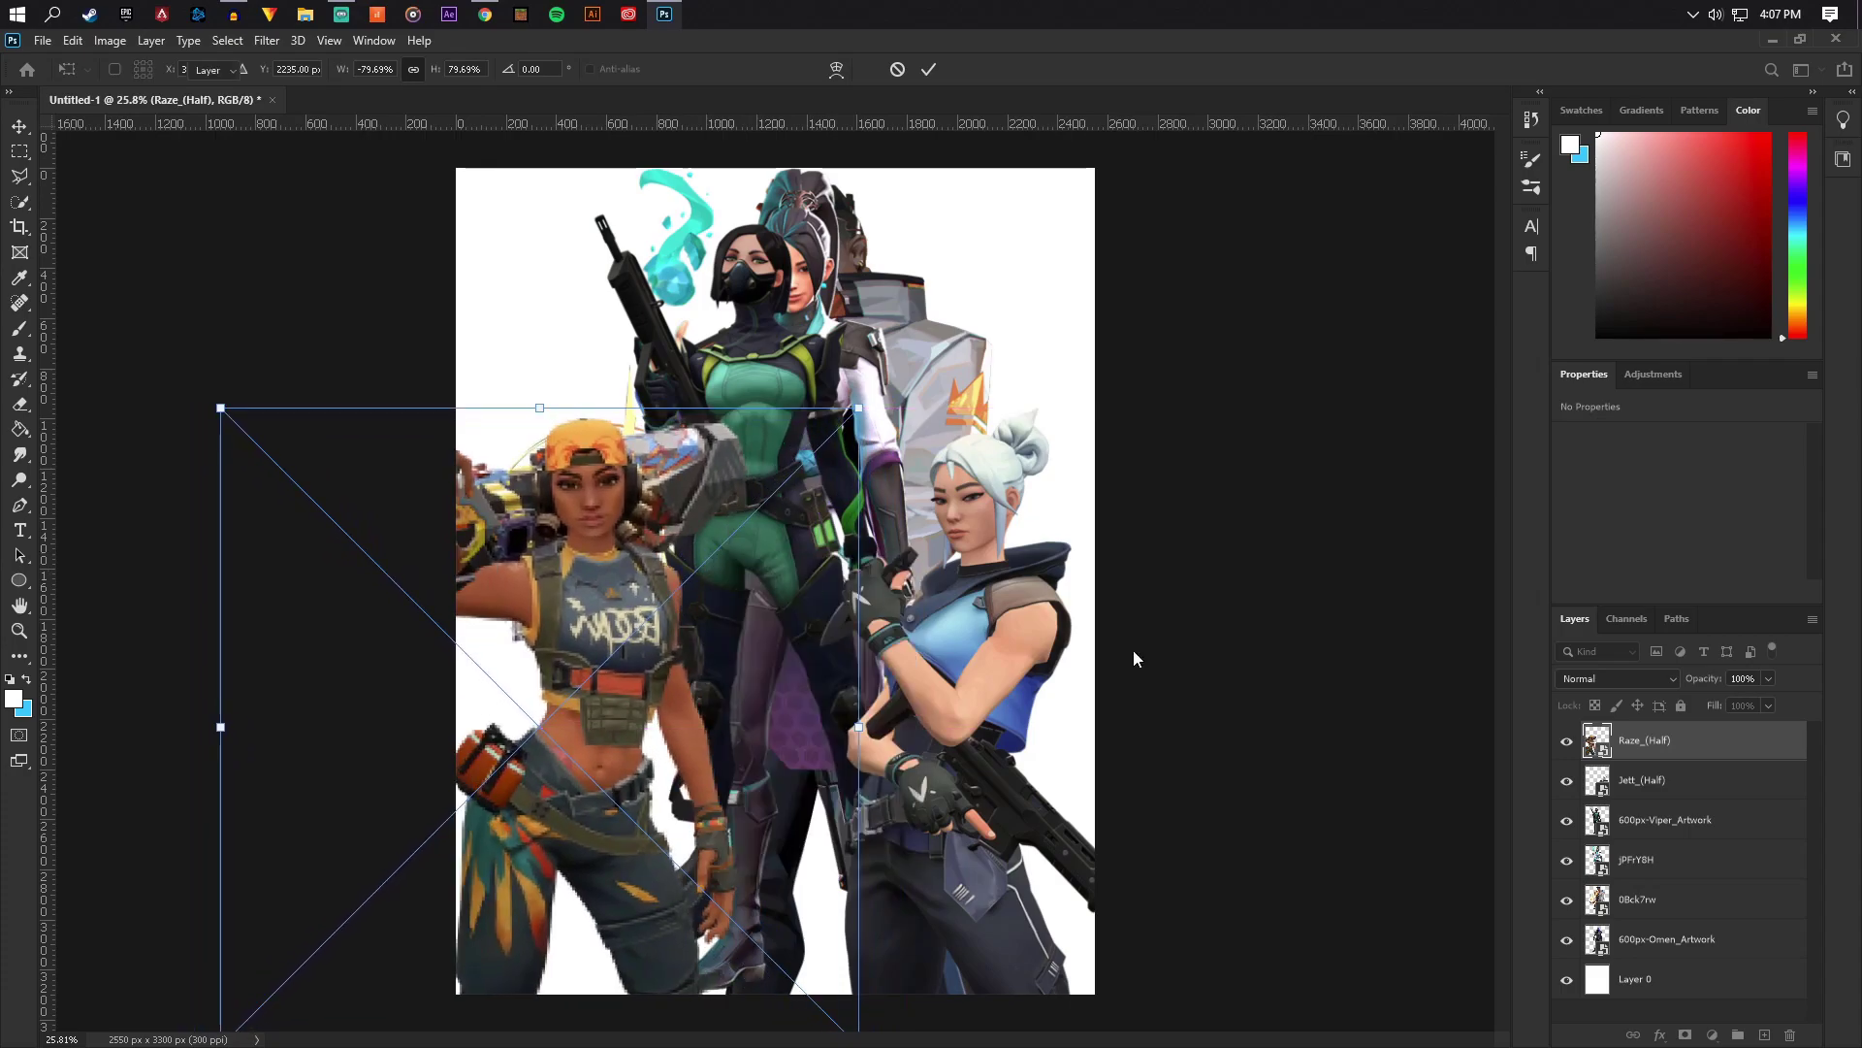
key(Return)
Move the Viper artwork right and down among the agents
click(1576, 822)
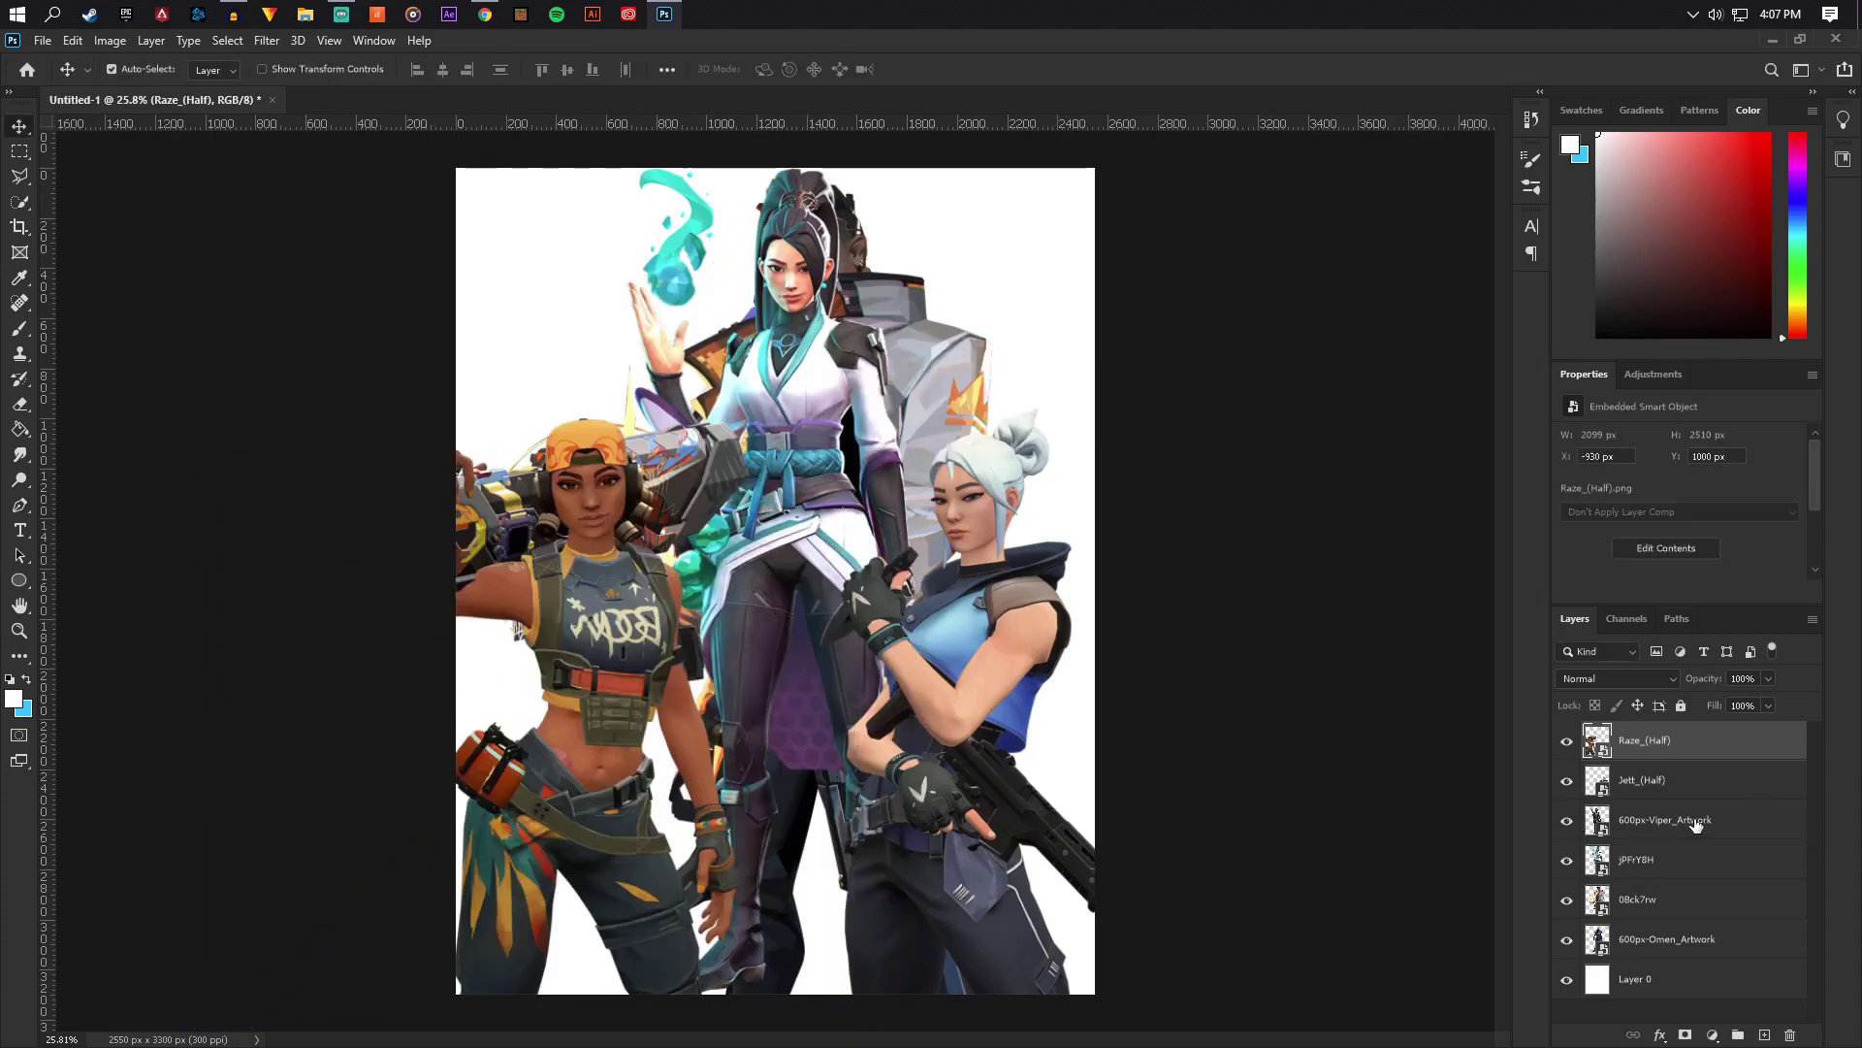
click(1695, 822)
key(ctrl+t)
drag(801, 429, 921, 543)
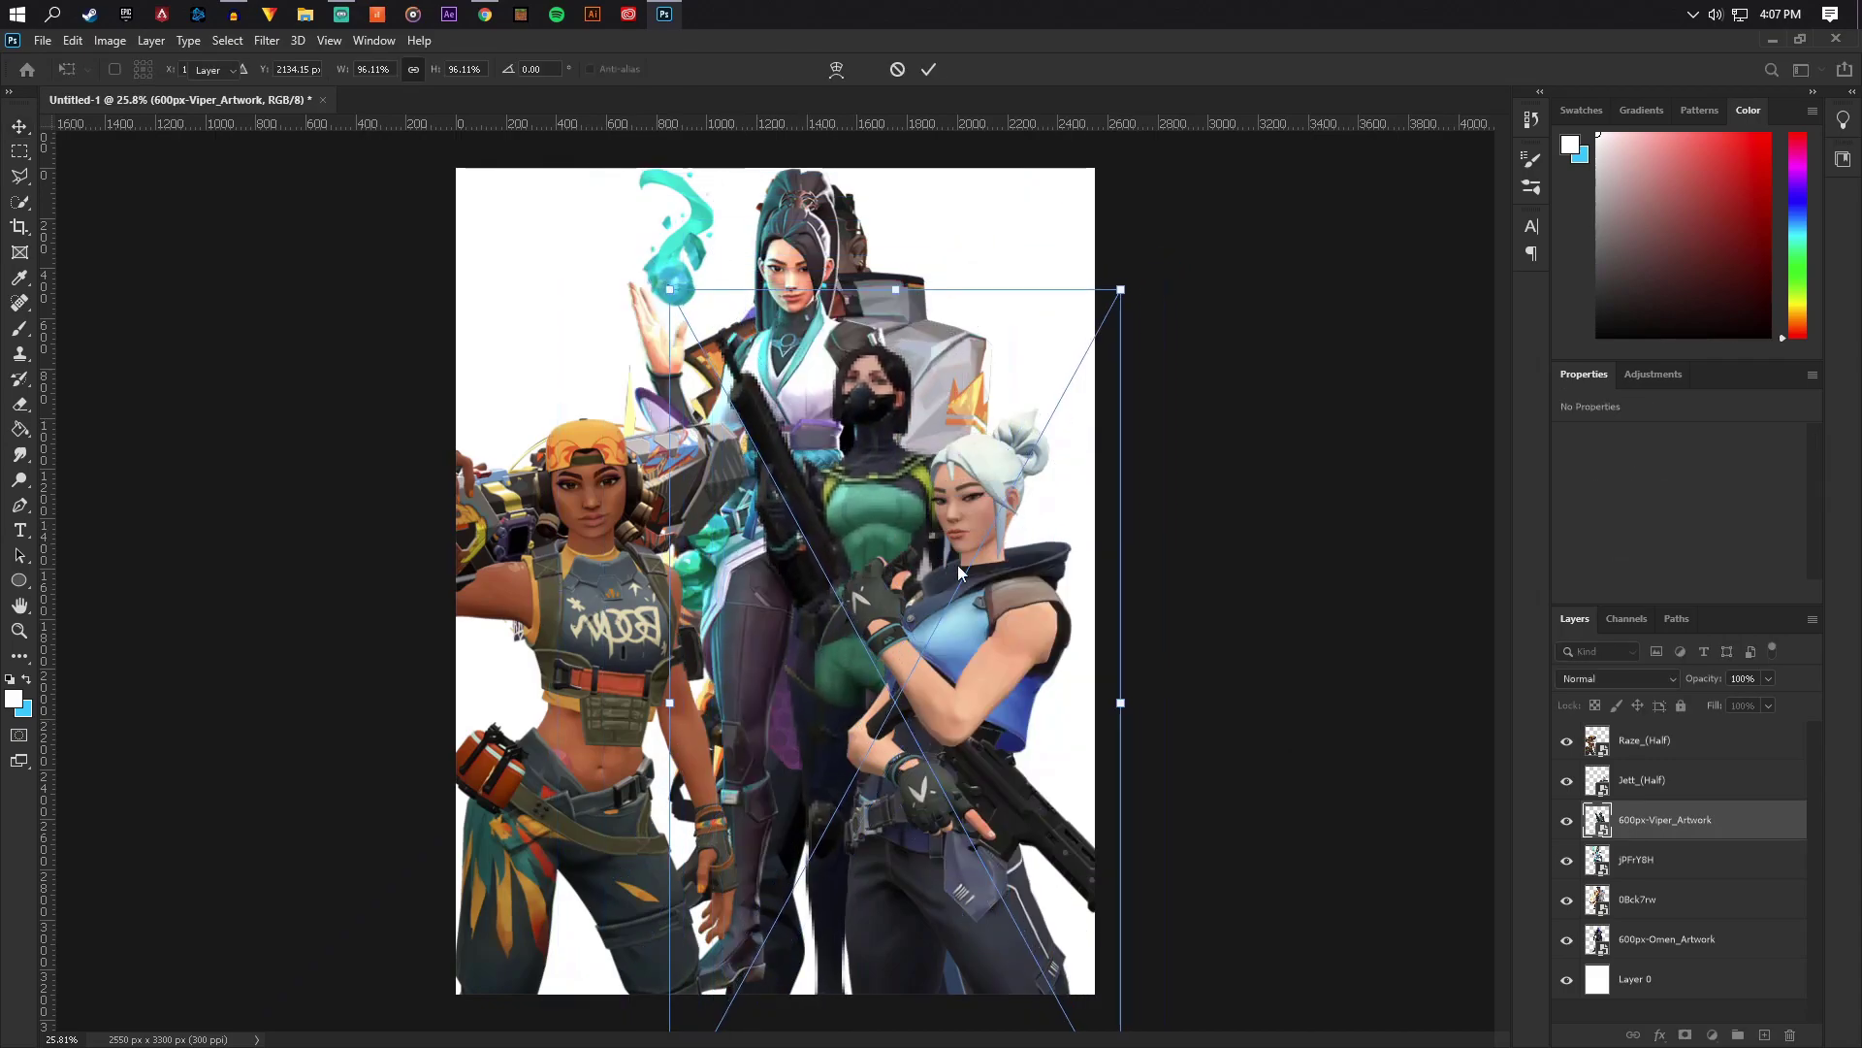
key(Return)
Shrink the jPFrY8H agent and move it up and left
click(1612, 858)
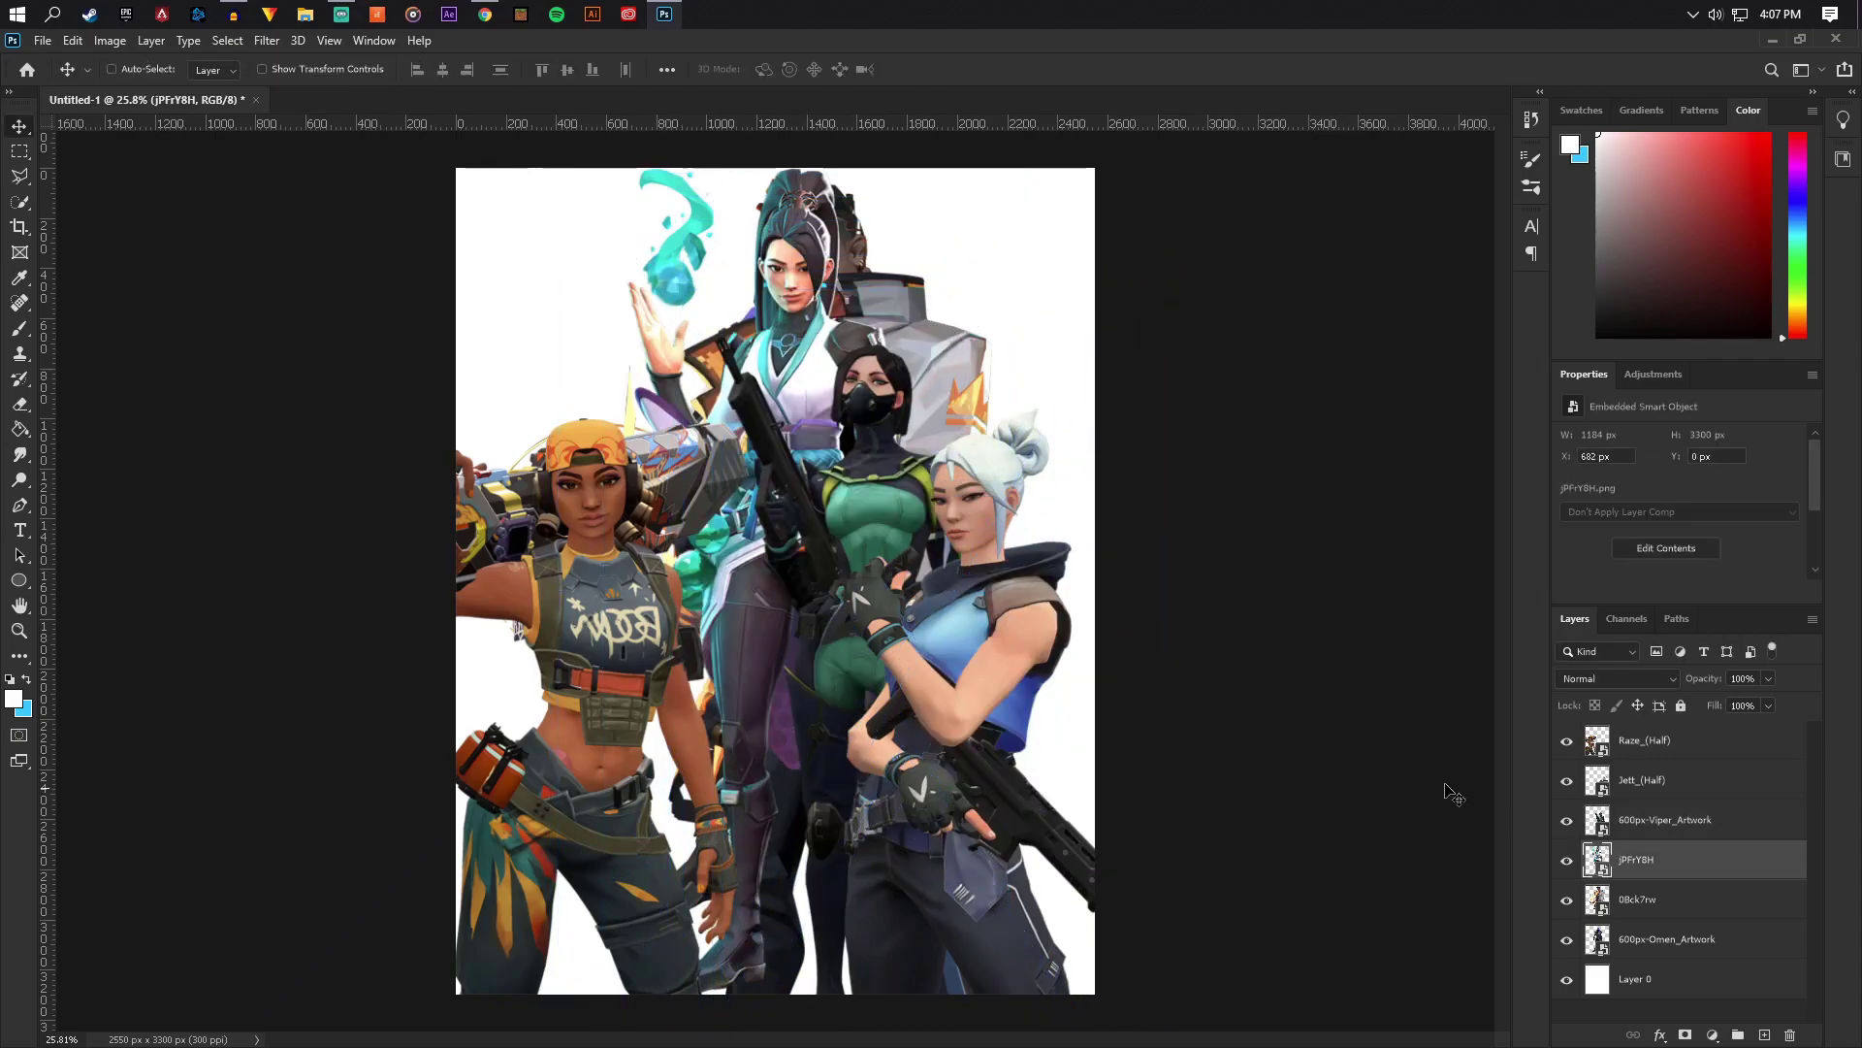
drag(784, 410, 749, 470)
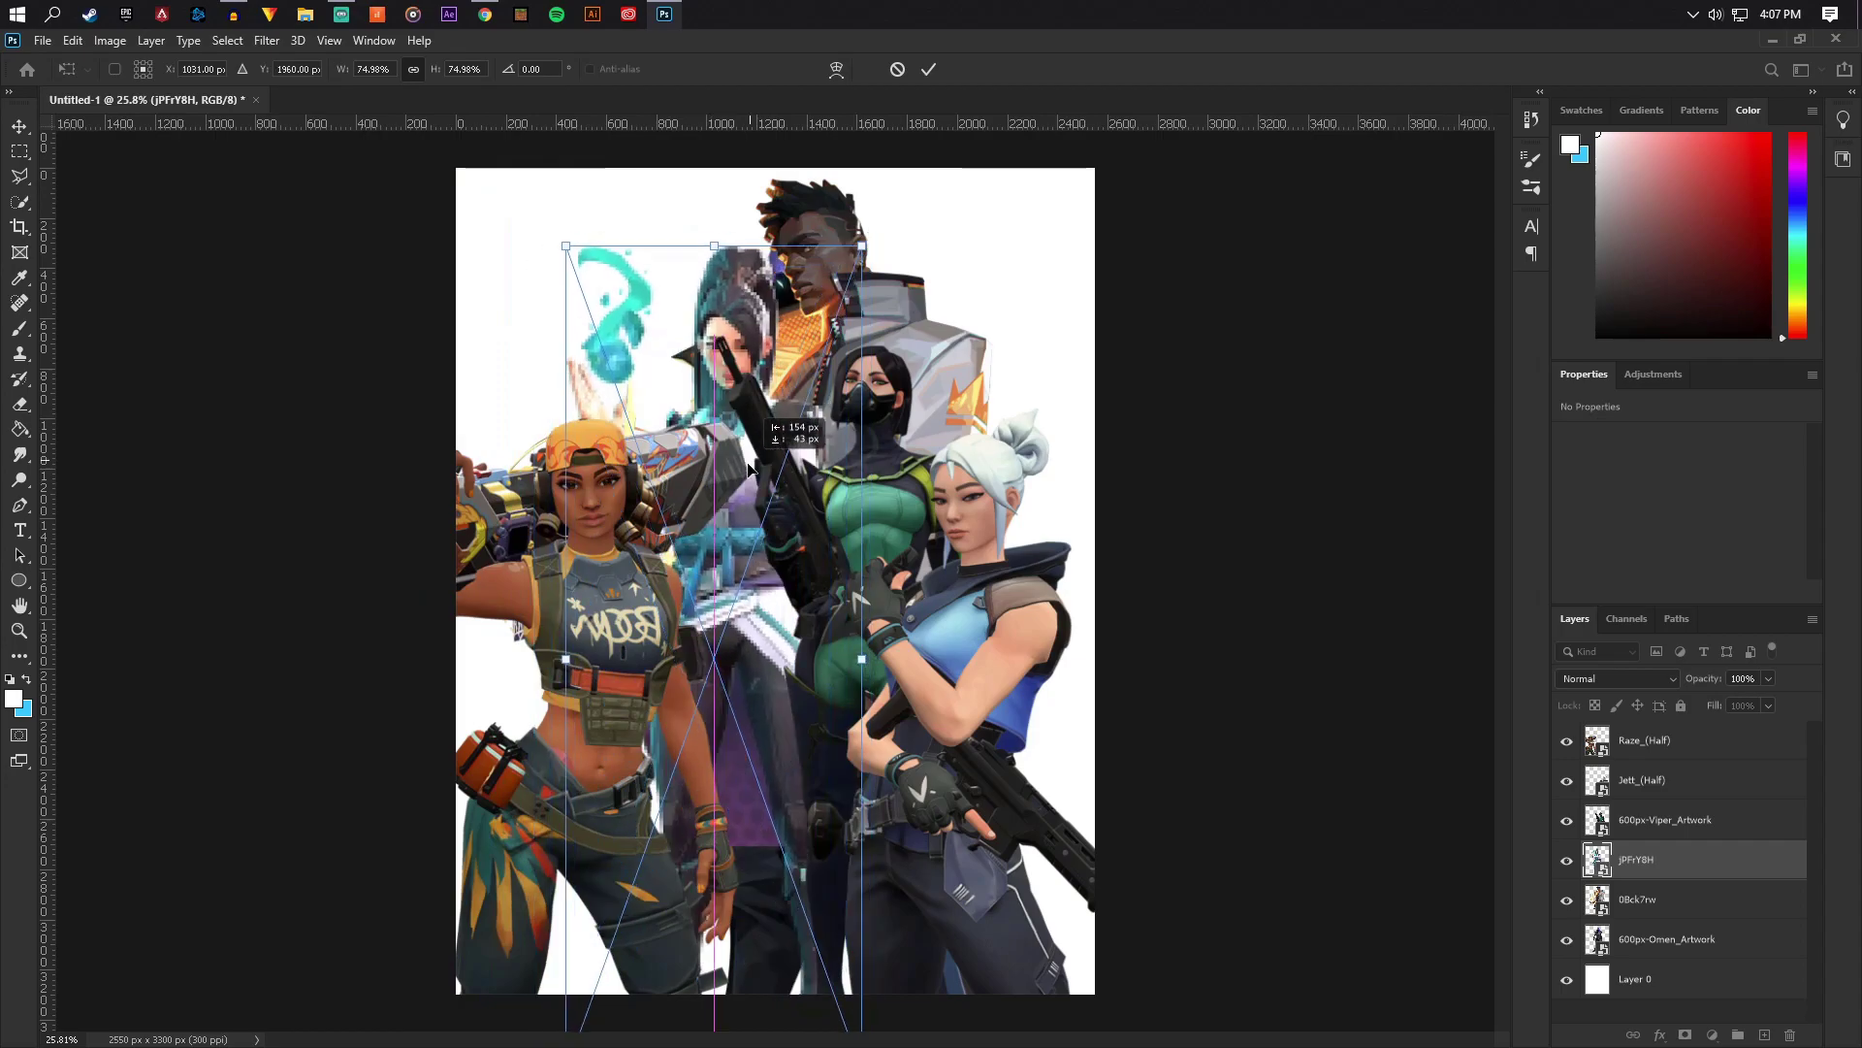
drag(870, 263, 831, 344)
drag(781, 515, 722, 391)
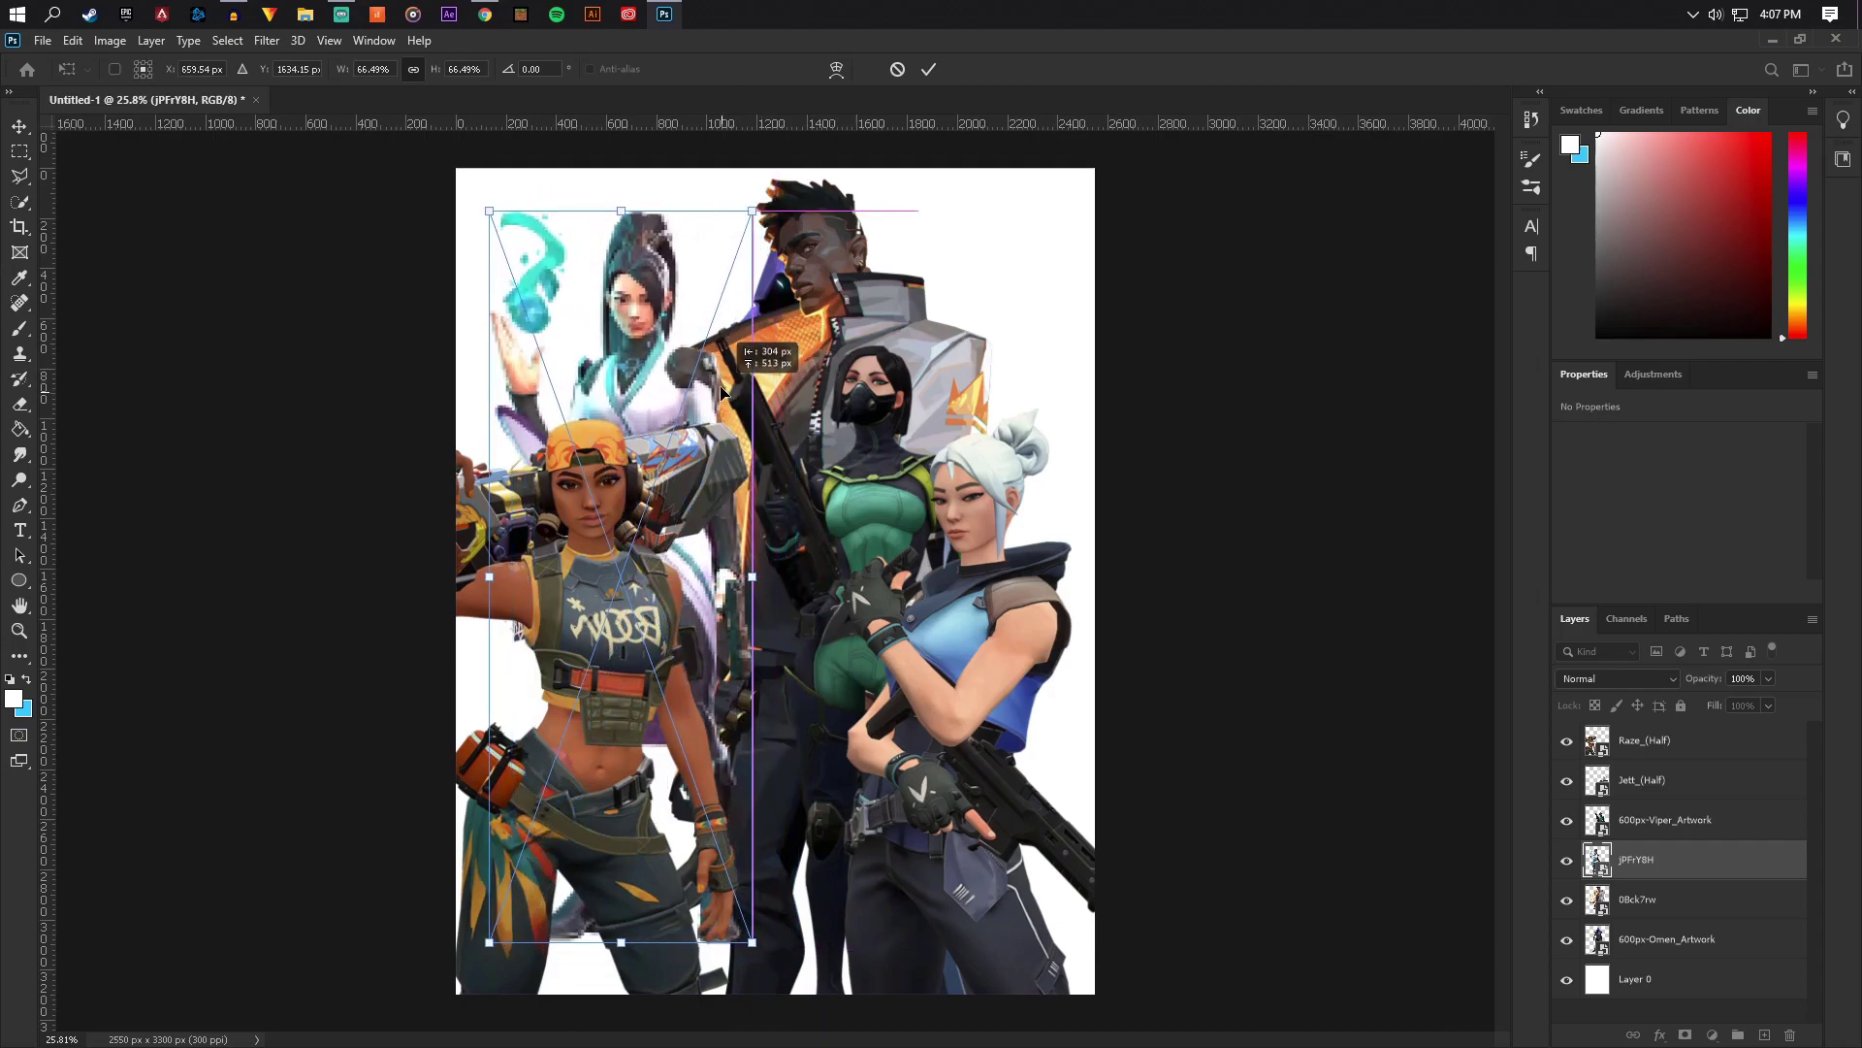
click(755, 409)
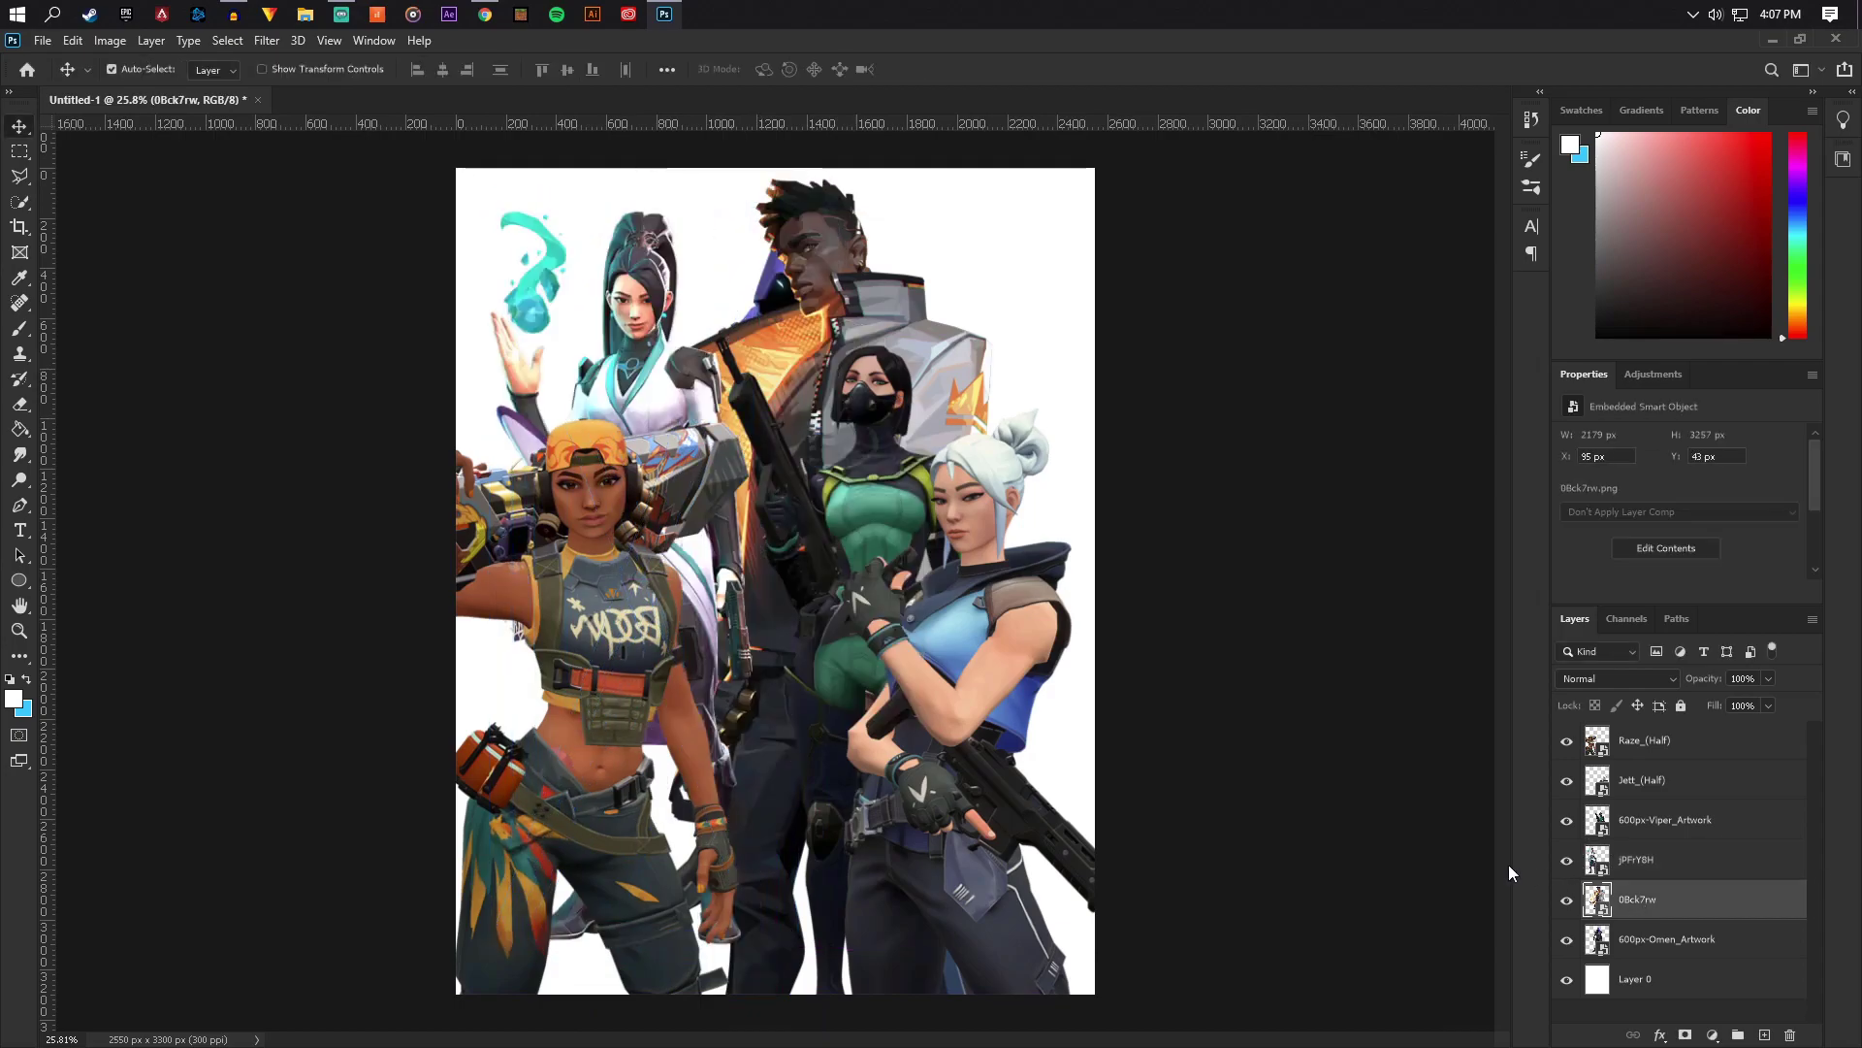
Shift the 0Bck7rw agent to the right edge of the poster
key(ctrl+t)
drag(867, 389, 1029, 383)
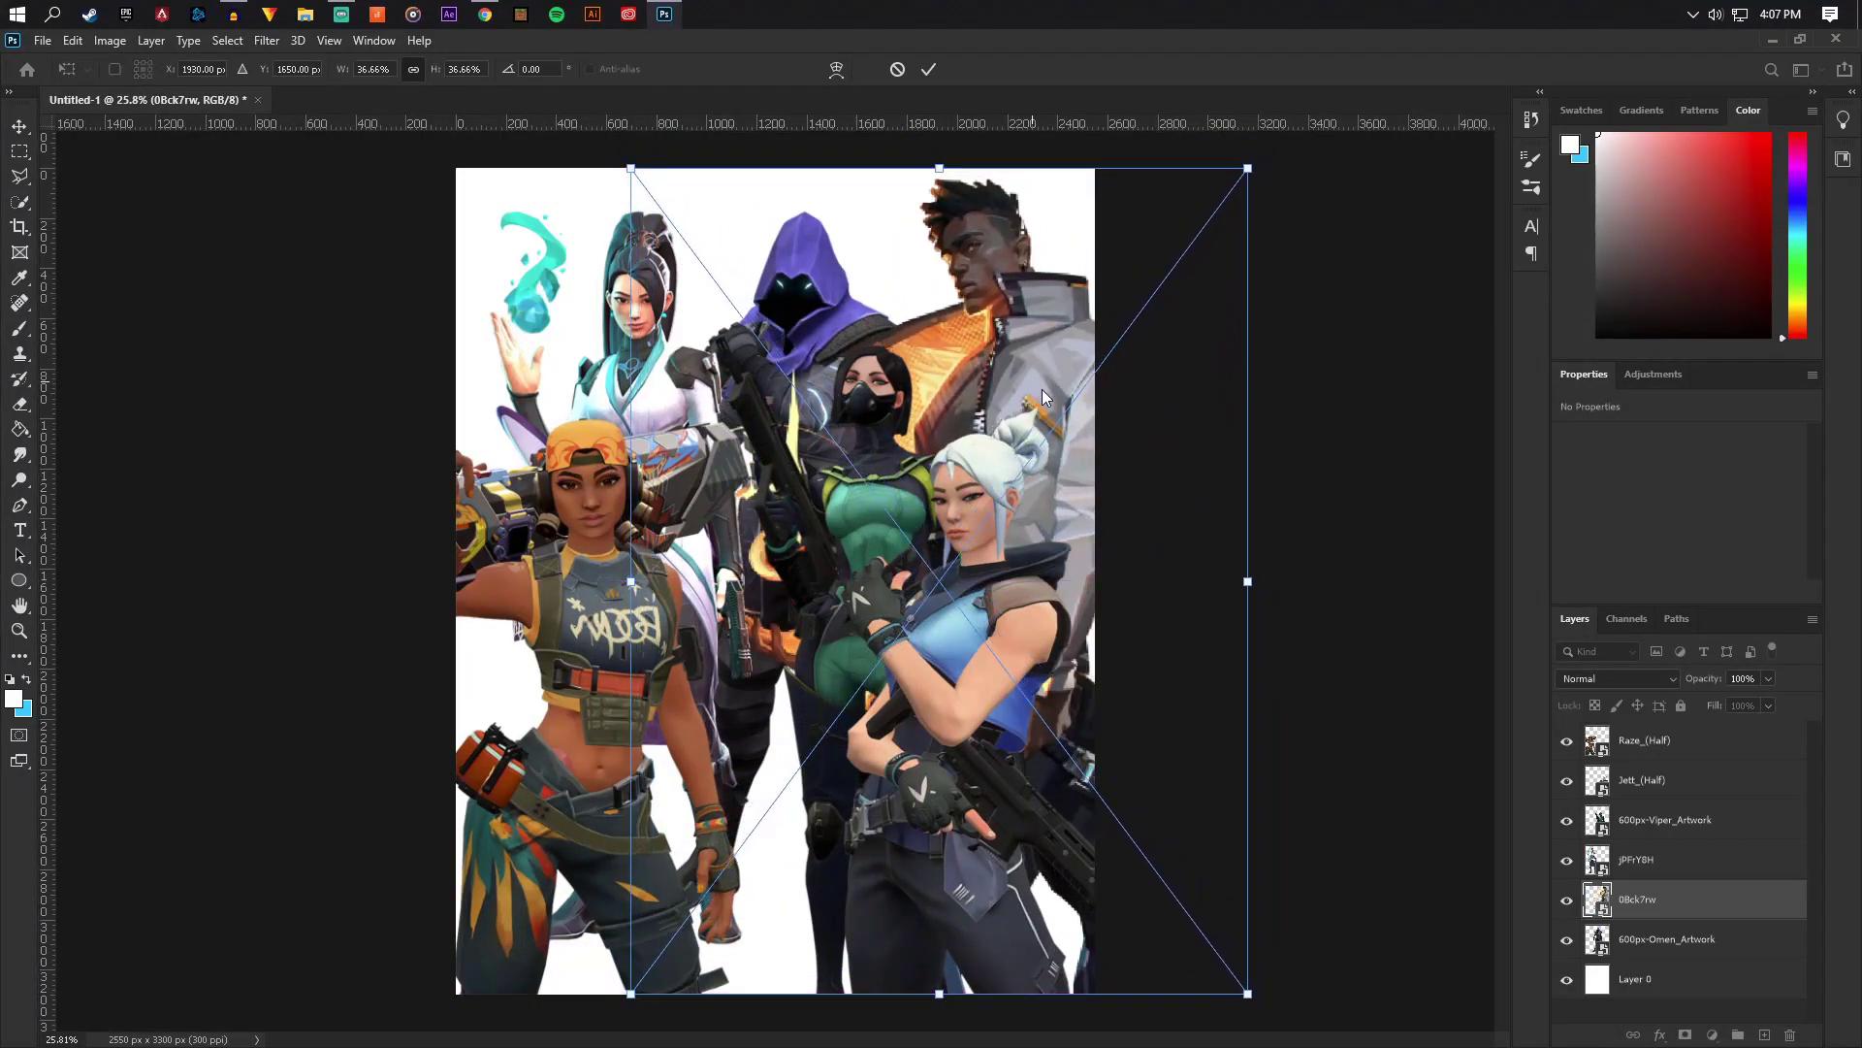
key(Escape)
key(Return)
Move the 600px-Omen_Artwork layer left and up into the top middle
click(1626, 956)
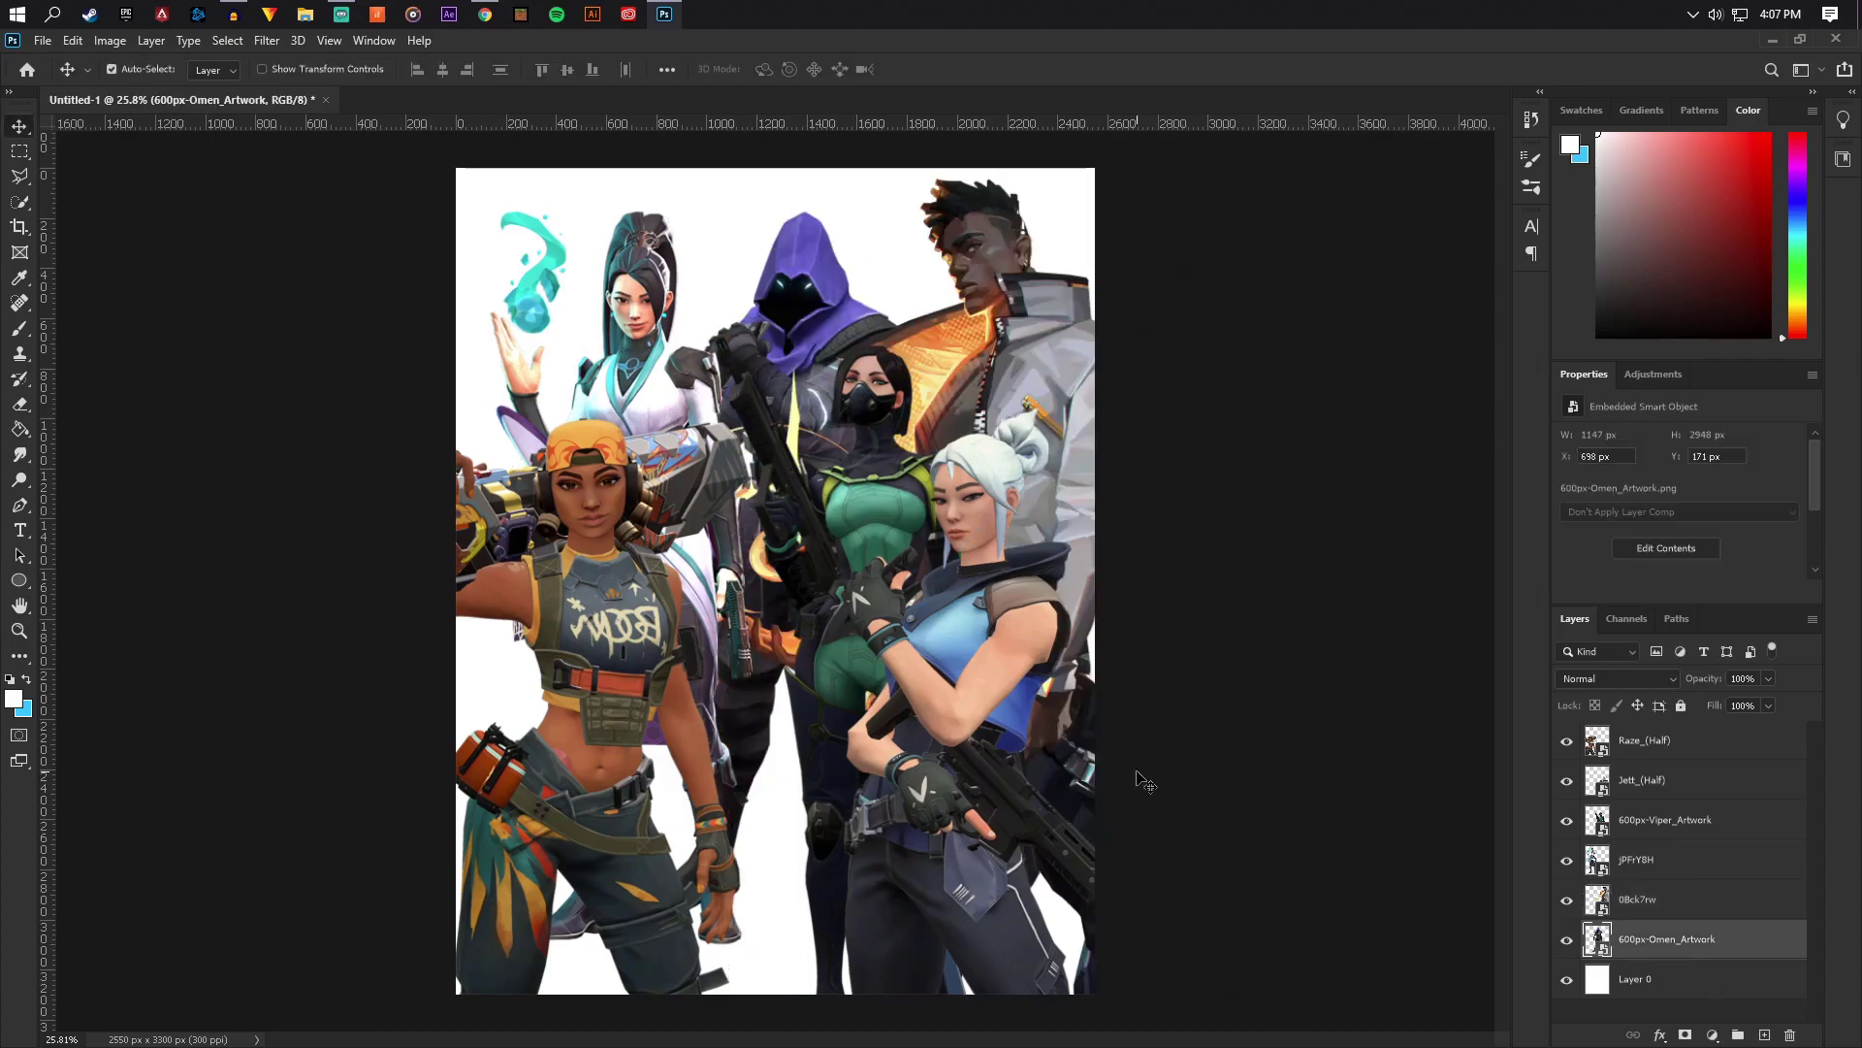
key(ctrl+t)
mouse_move(899, 463)
mouse_down()
mouse_move(665, 437)
mouse_move(898, 441)
mouse_move(870, 442)
mouse_up()
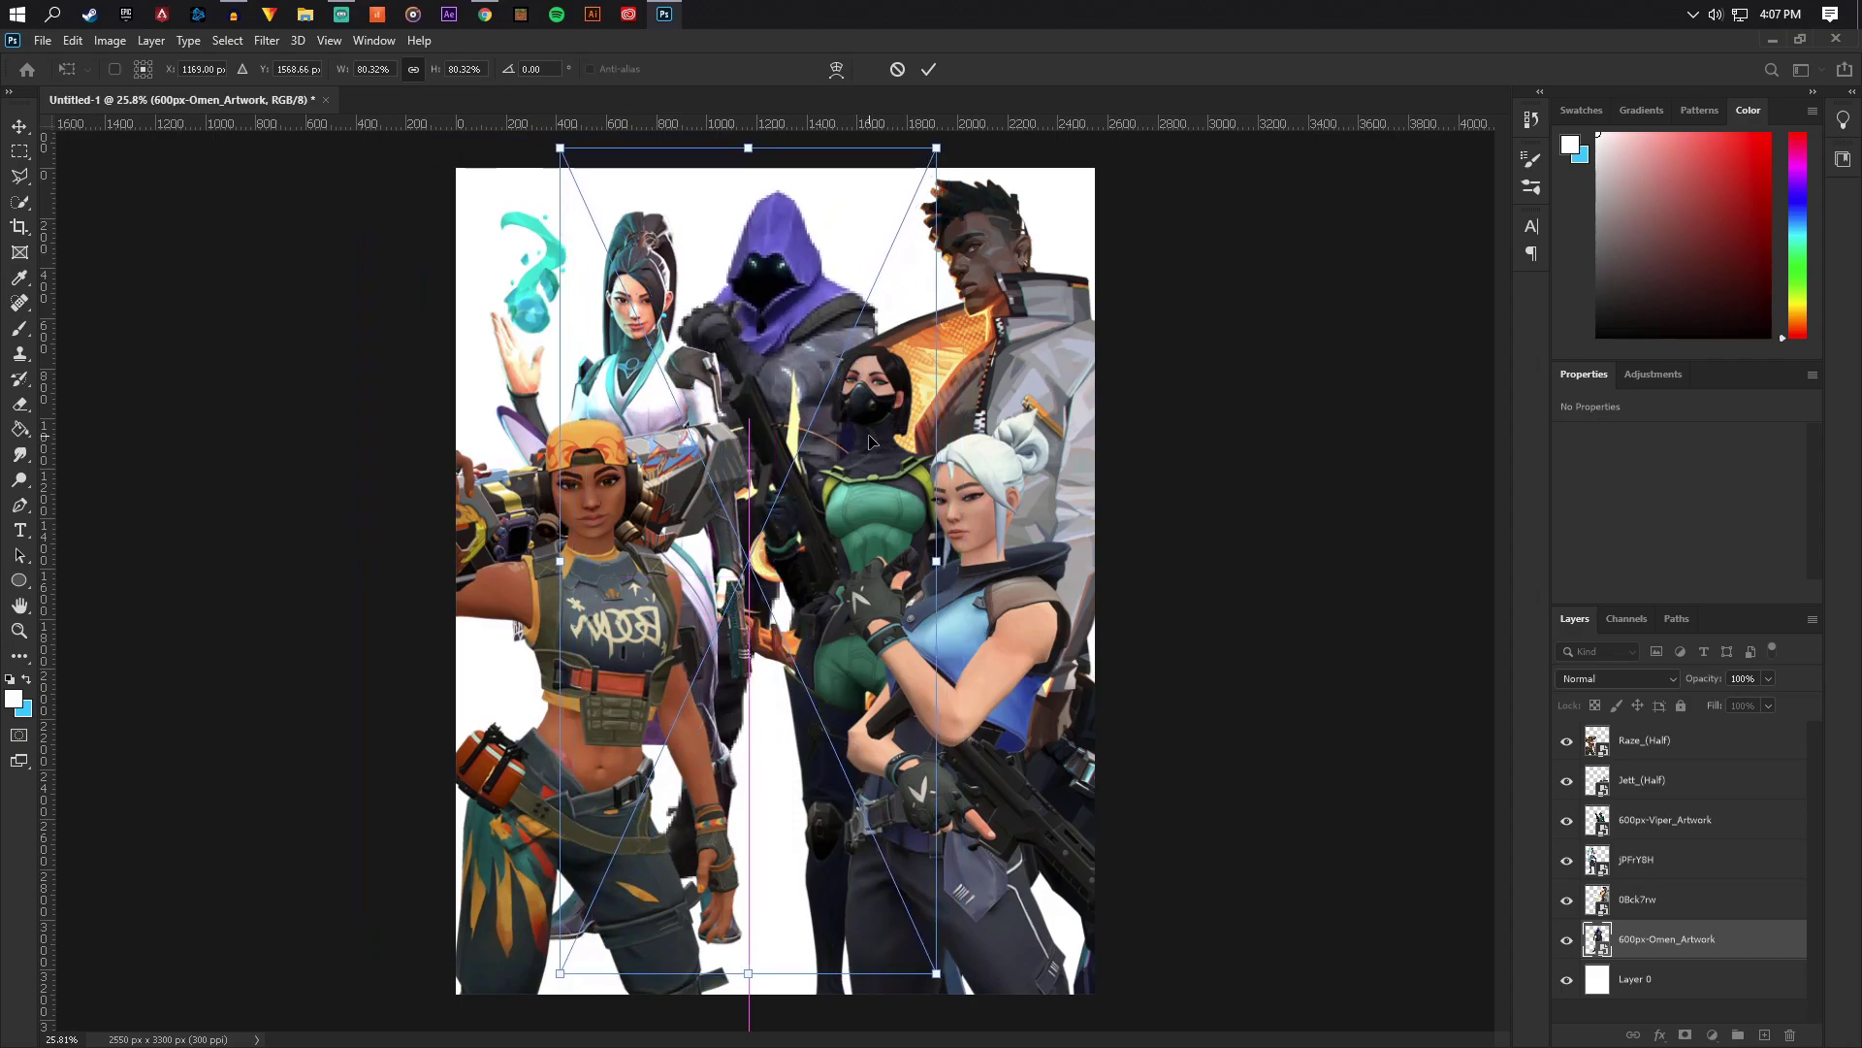
key(Return)
scroll(870, 442, down, 3)
Scale Raze_(Half) down to about 73% and reposition her at the lower left
scroll(870, 442, up, 2)
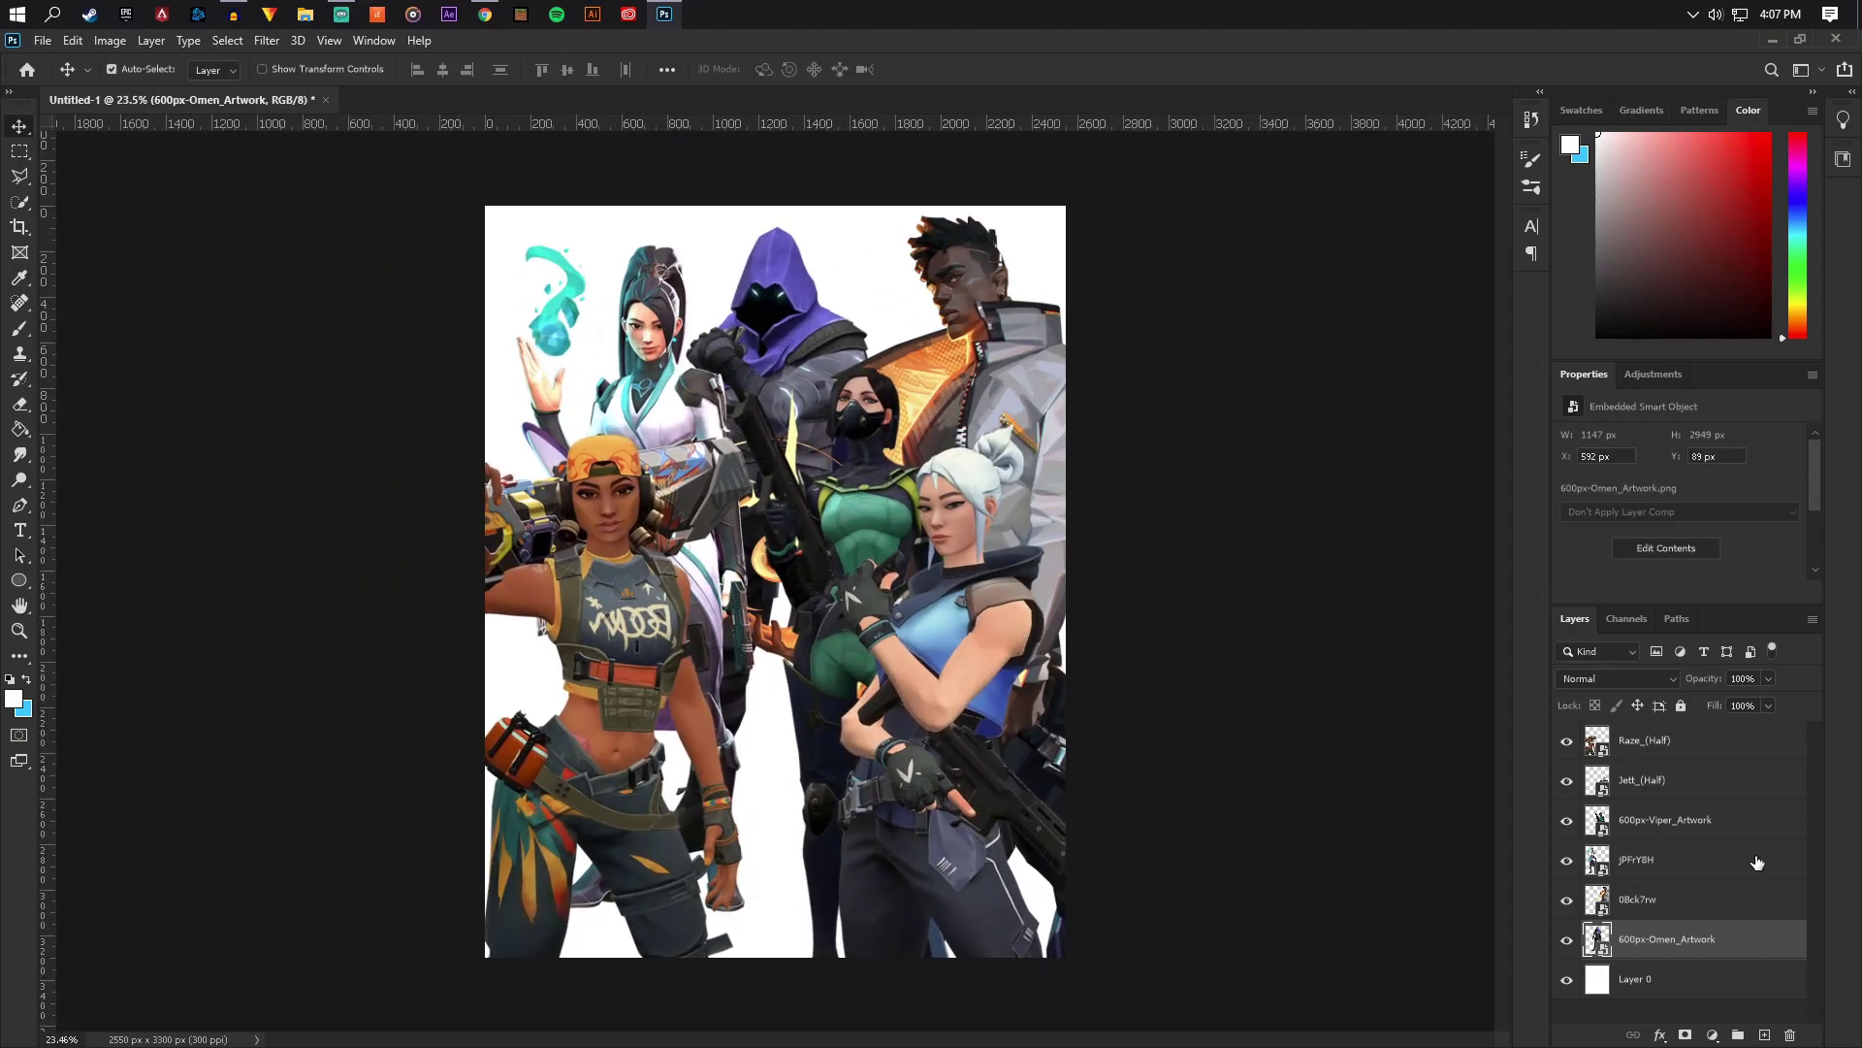
click(1594, 822)
click(1566, 741)
click(1566, 741)
click(1673, 744)
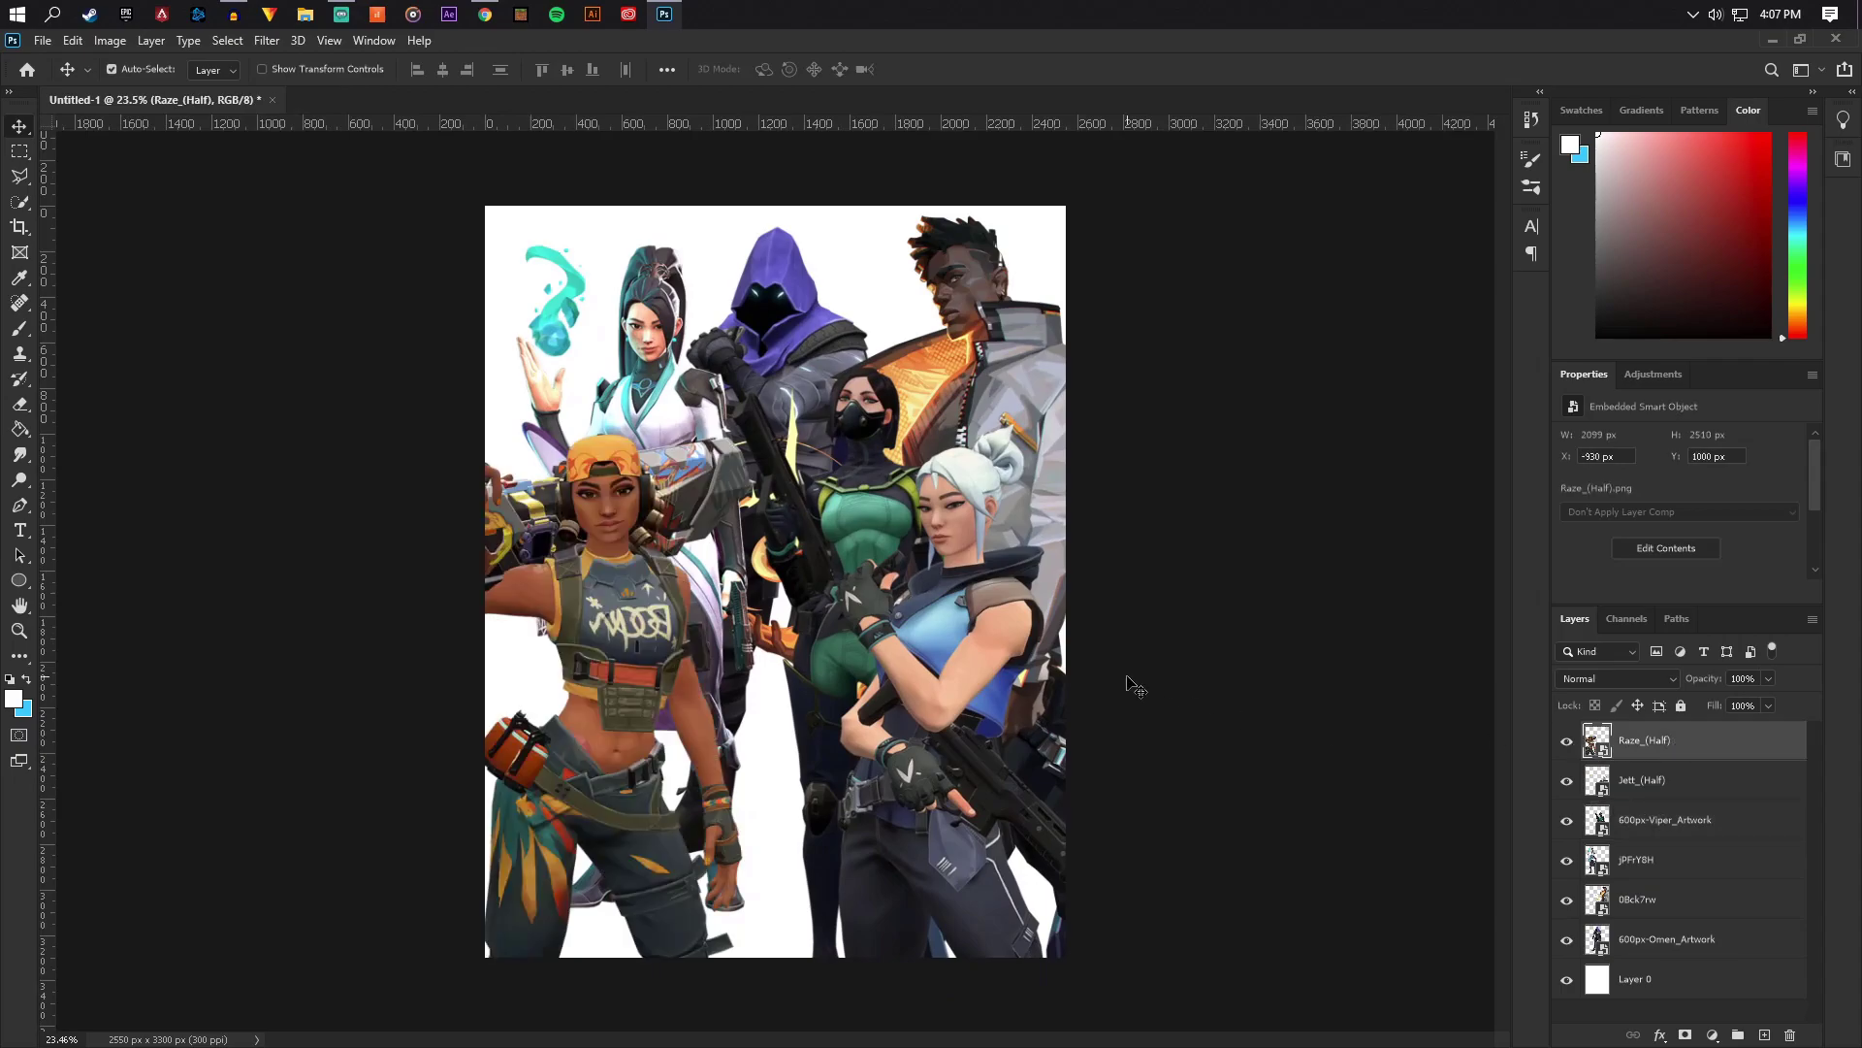
key(ctrl+t)
drag(681, 591, 714, 637)
mouse_move(736, 645)
mouse_down()
mouse_move(686, 648)
mouse_move(722, 648)
mouse_up()
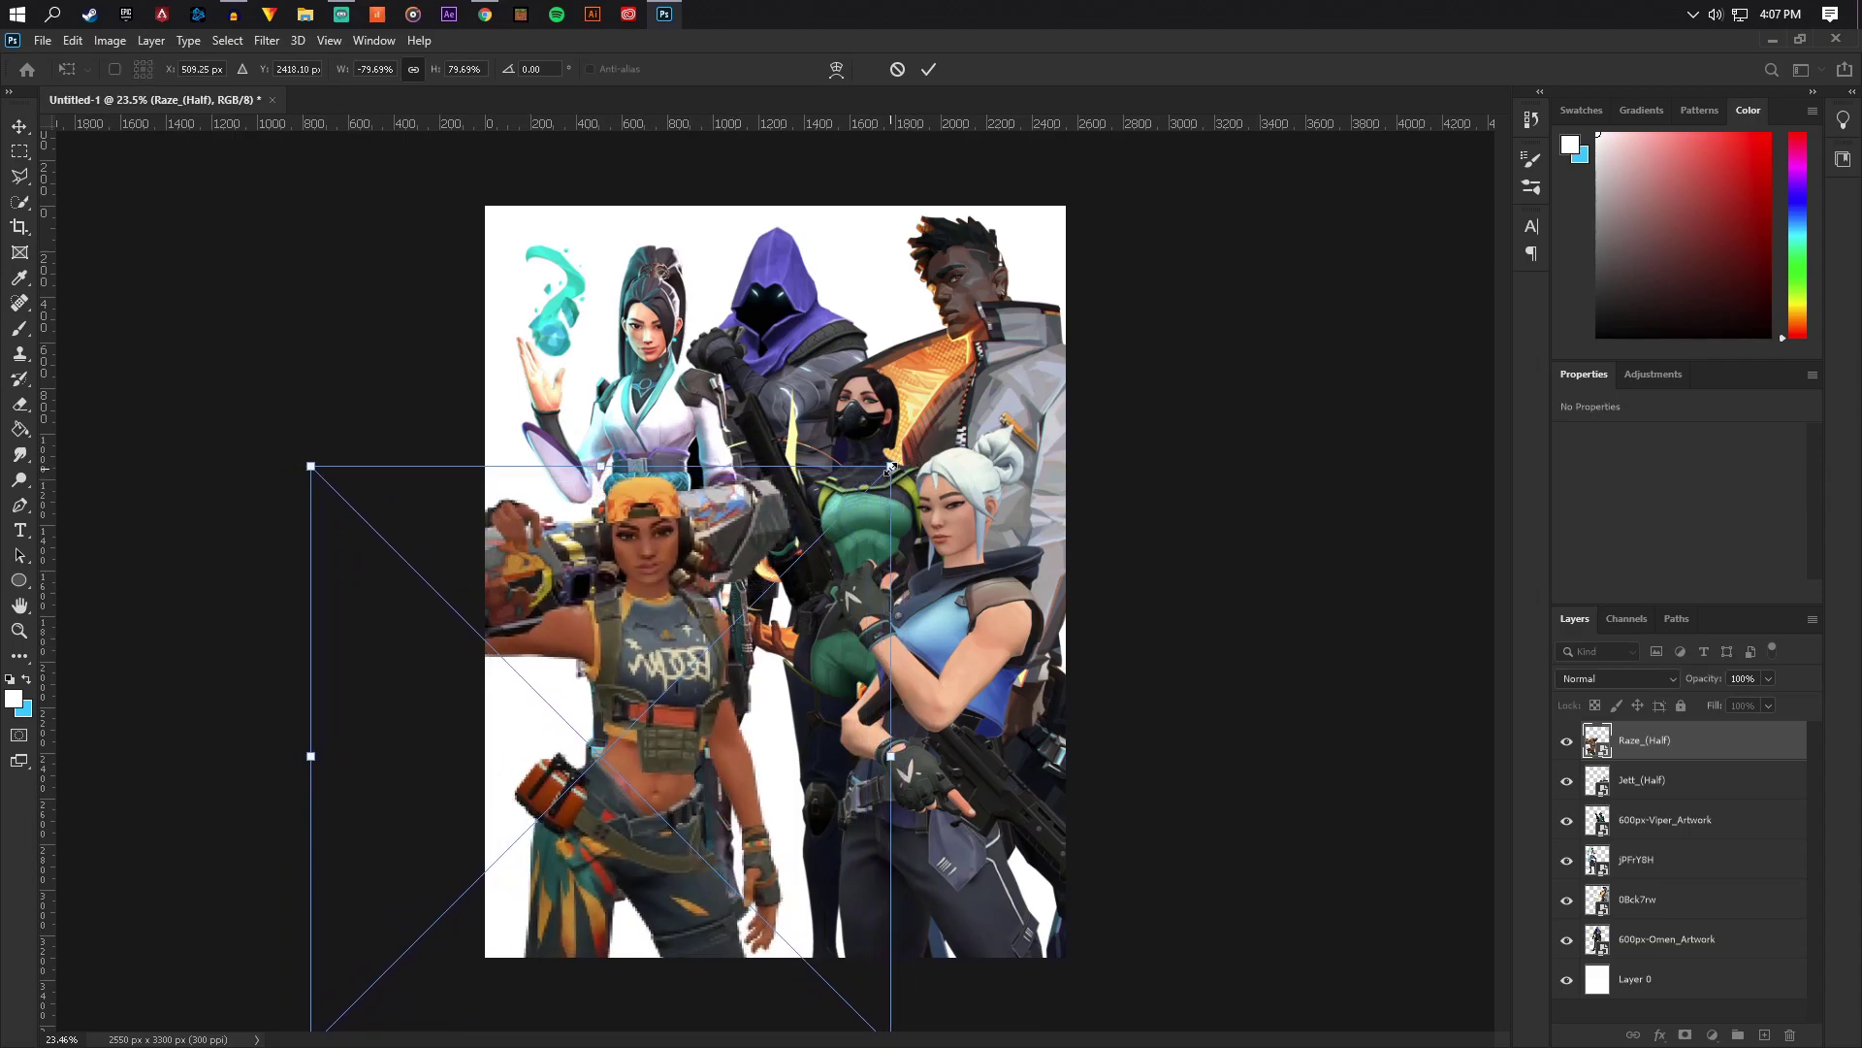
drag(892, 469, 843, 515)
drag(752, 634, 767, 591)
right_click(765, 589)
click(778, 597)
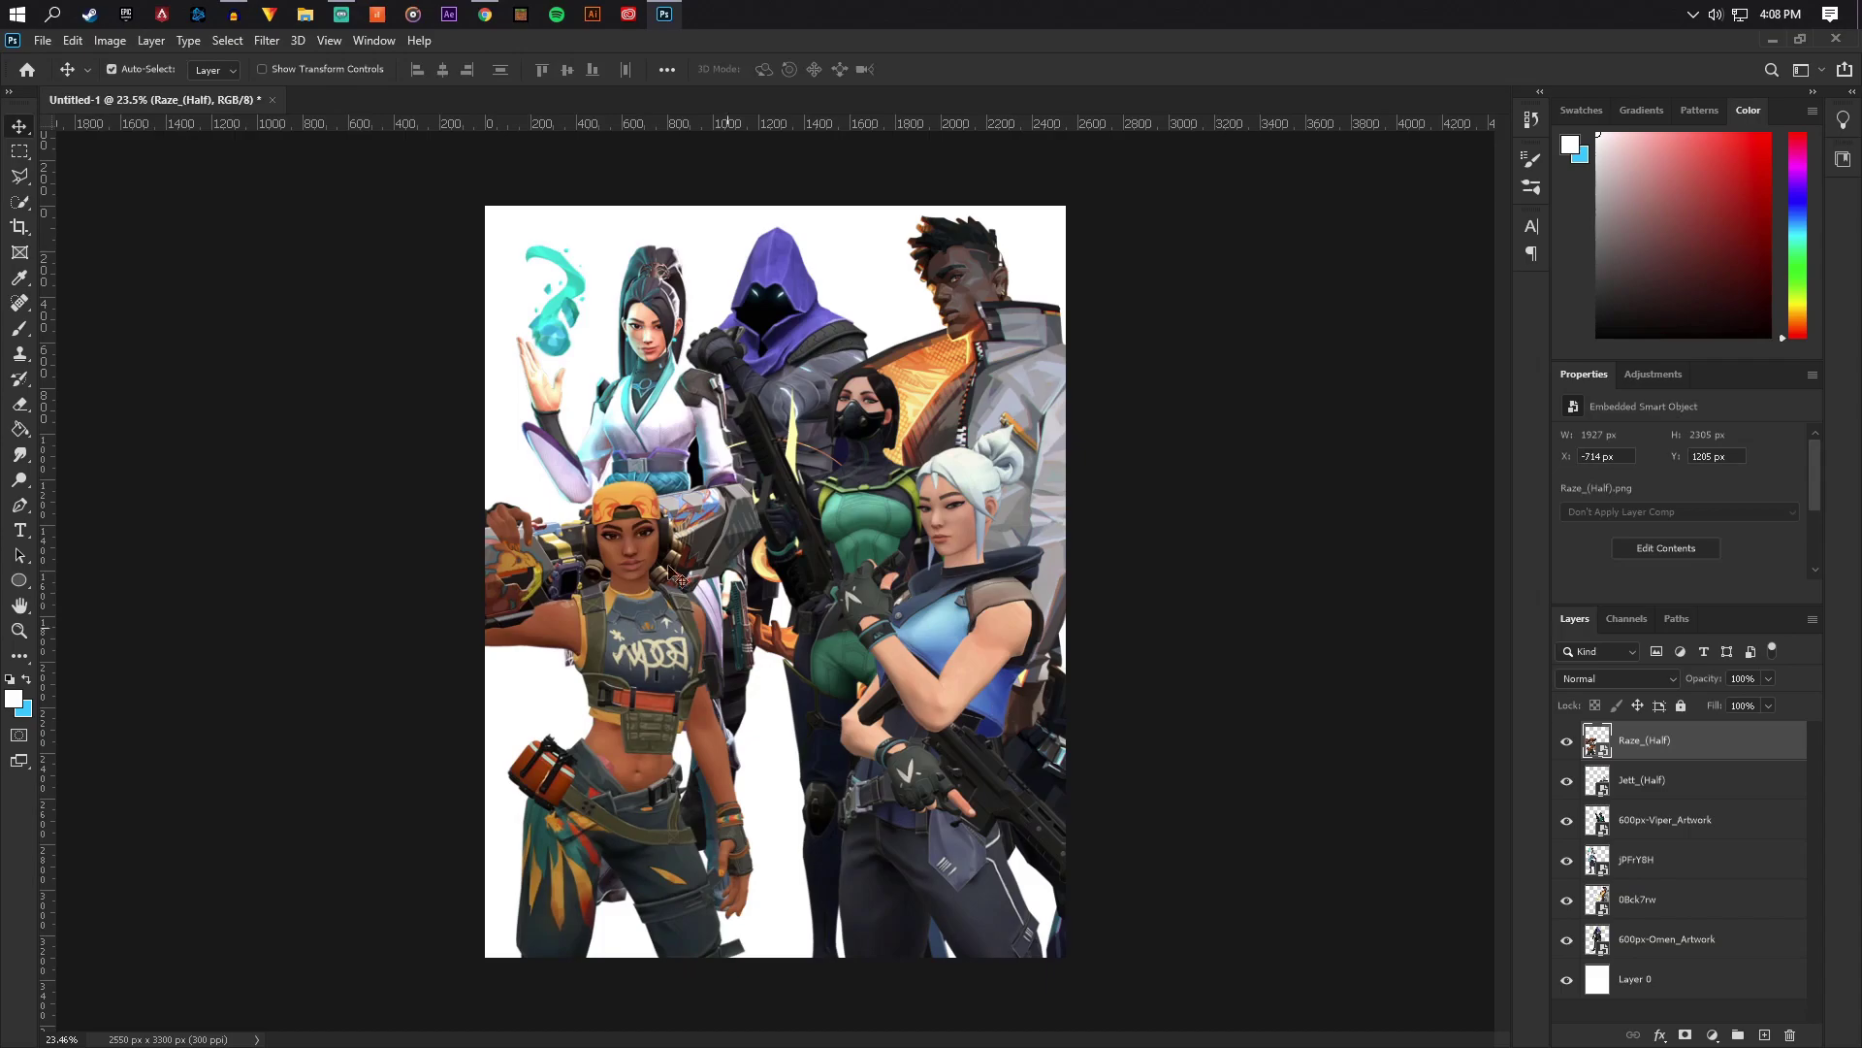
Shift Raze about 40 px further left
key(ctrl+t)
drag(692, 584, 655, 584)
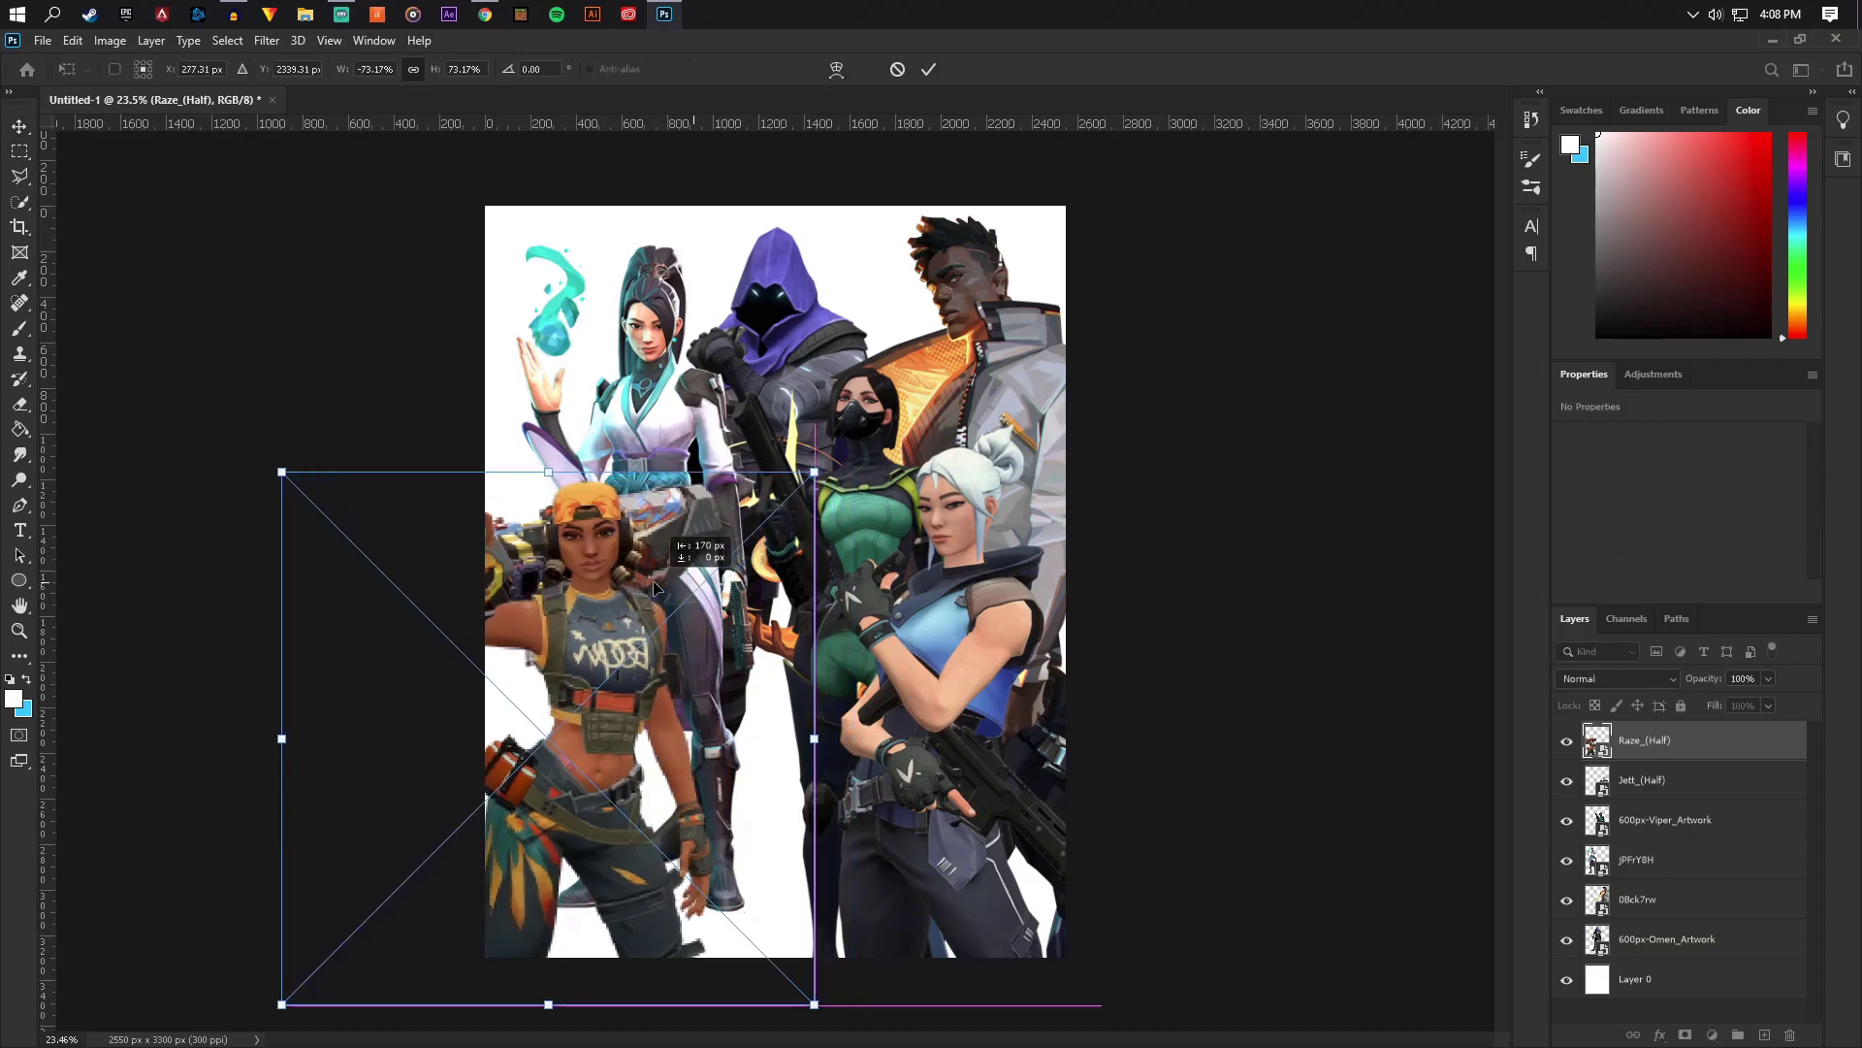
right_click(654, 583)
click(681, 592)
key(Escape)
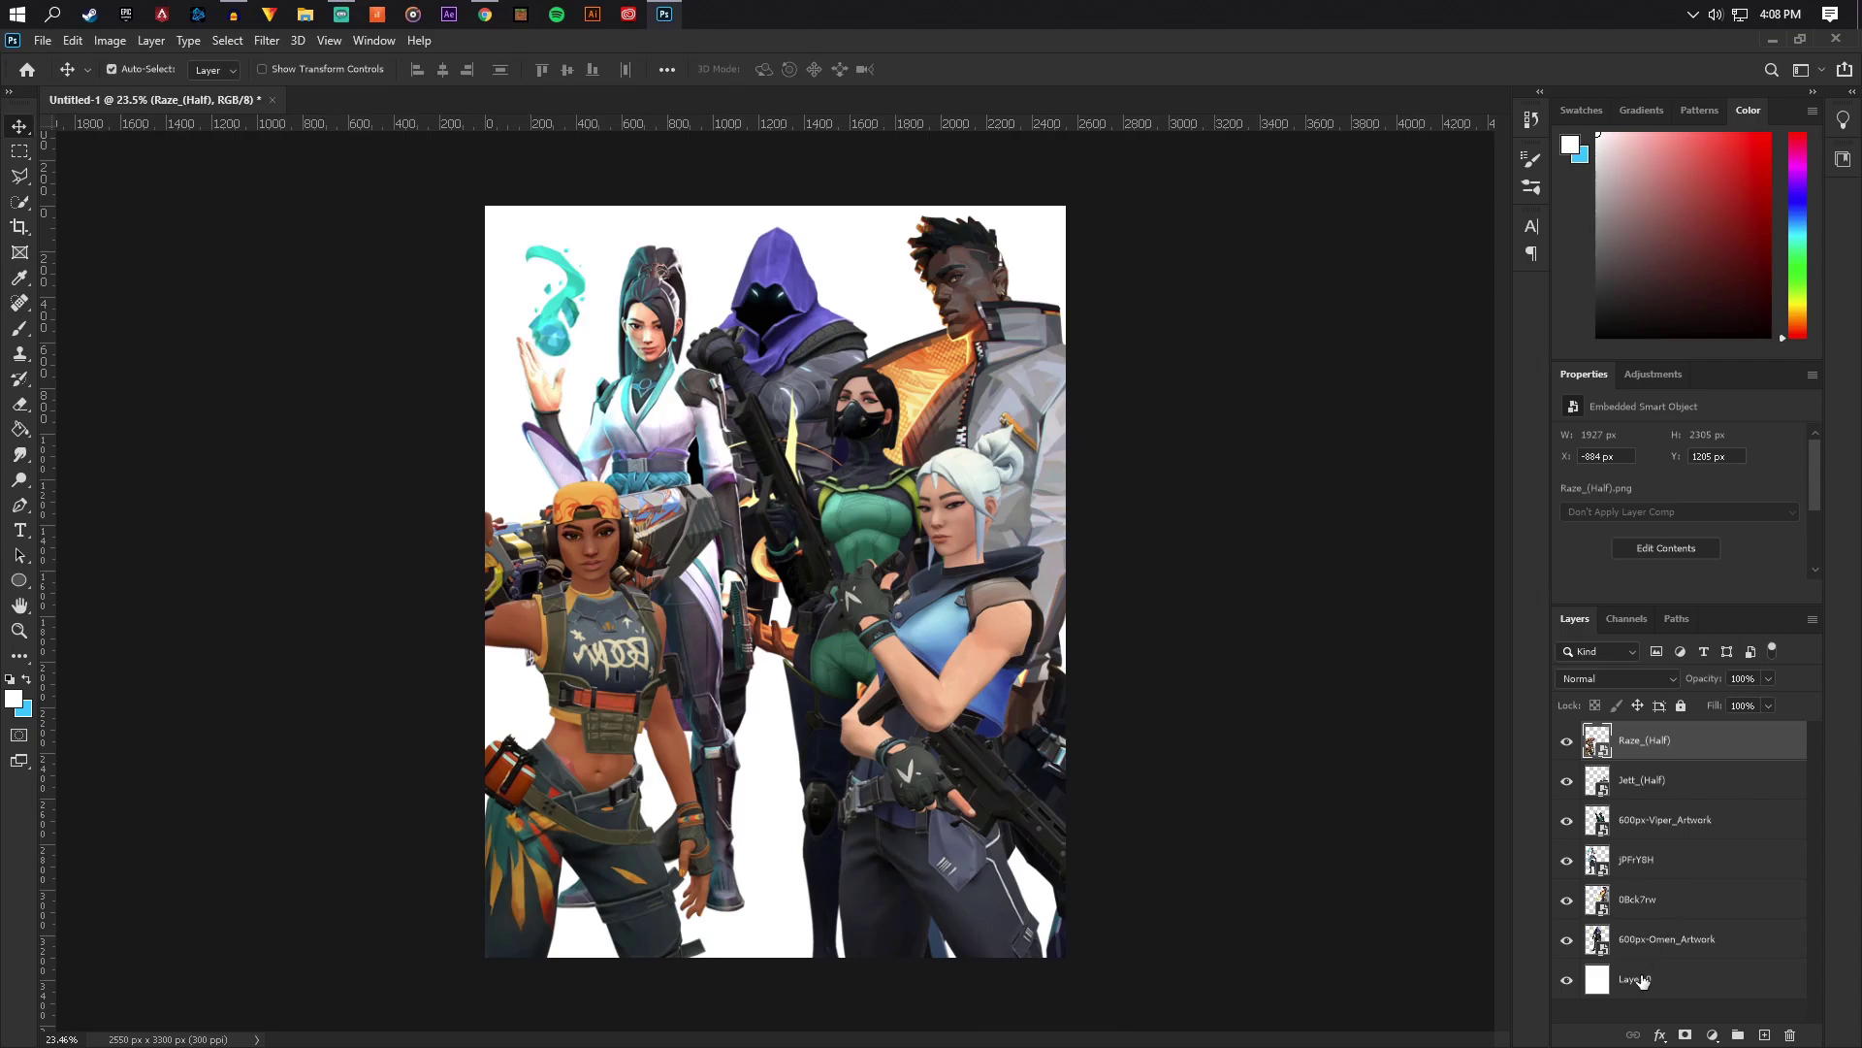
Save the poster as Valorant poster.psd, then switch back to Chrome
click(43, 39)
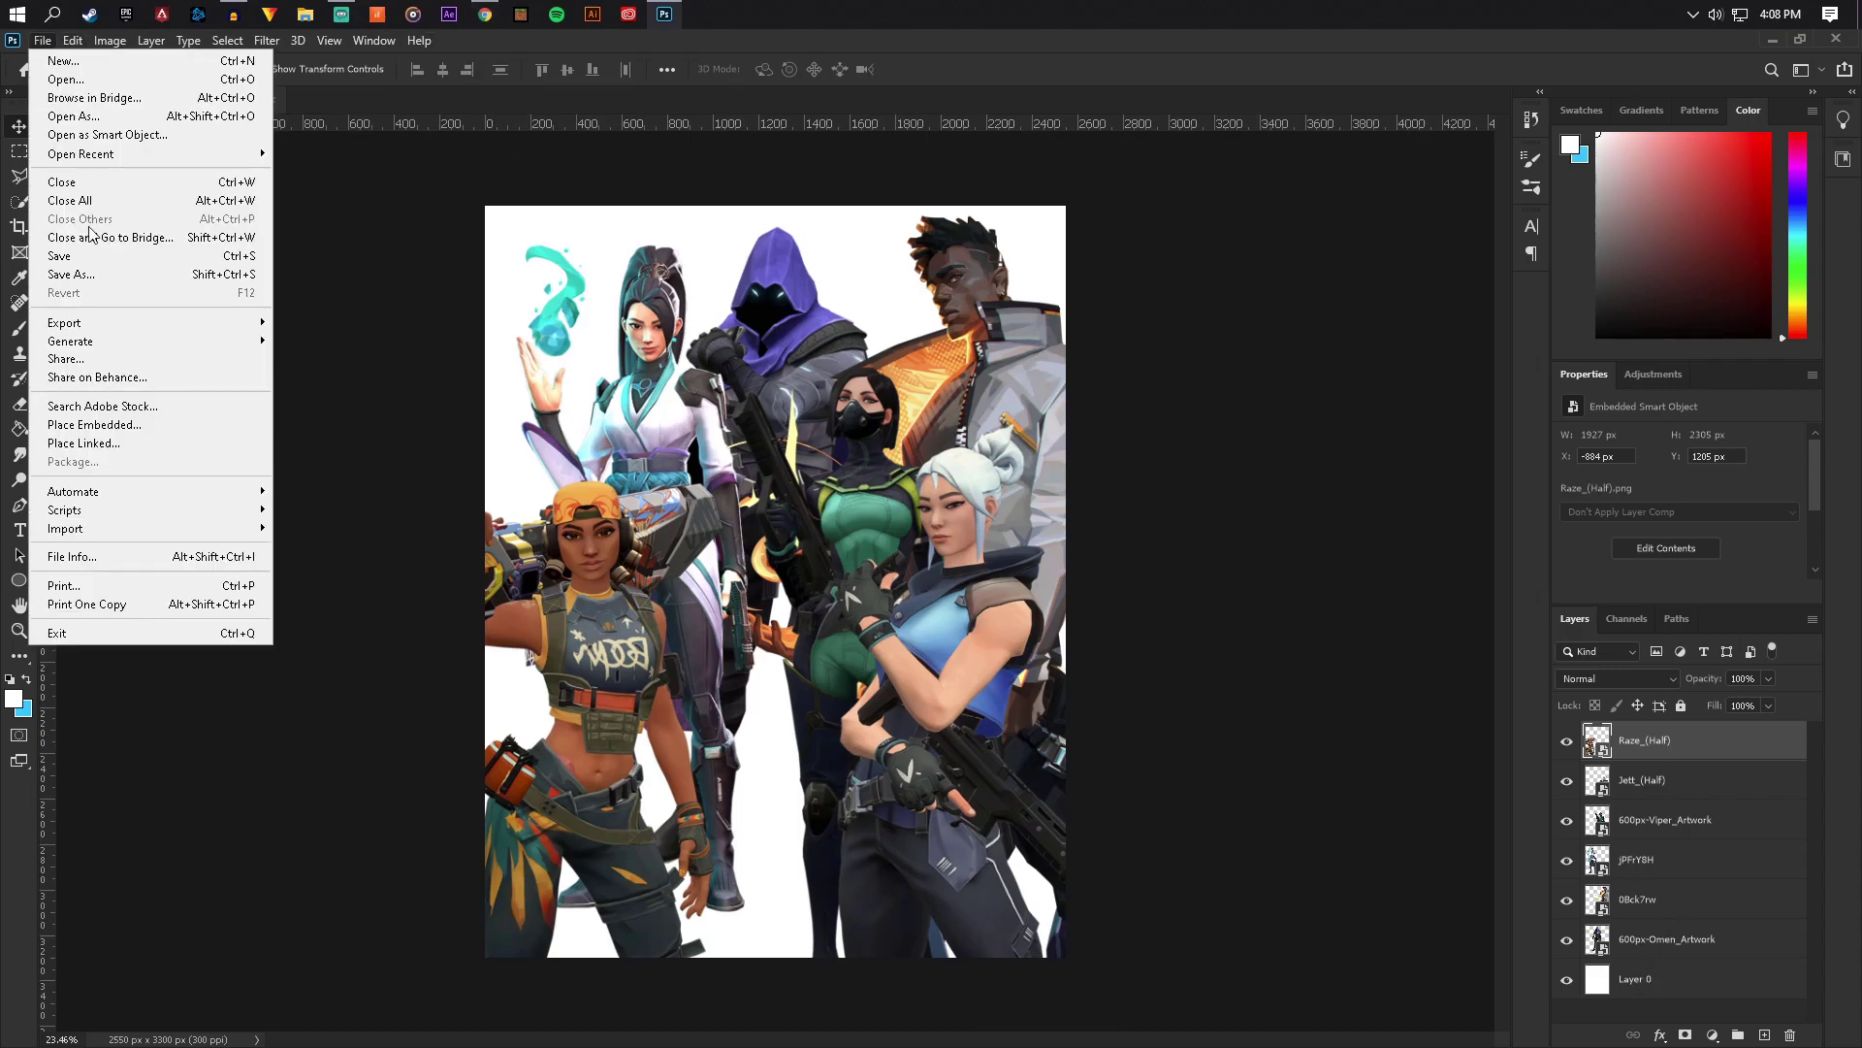
click(82, 275)
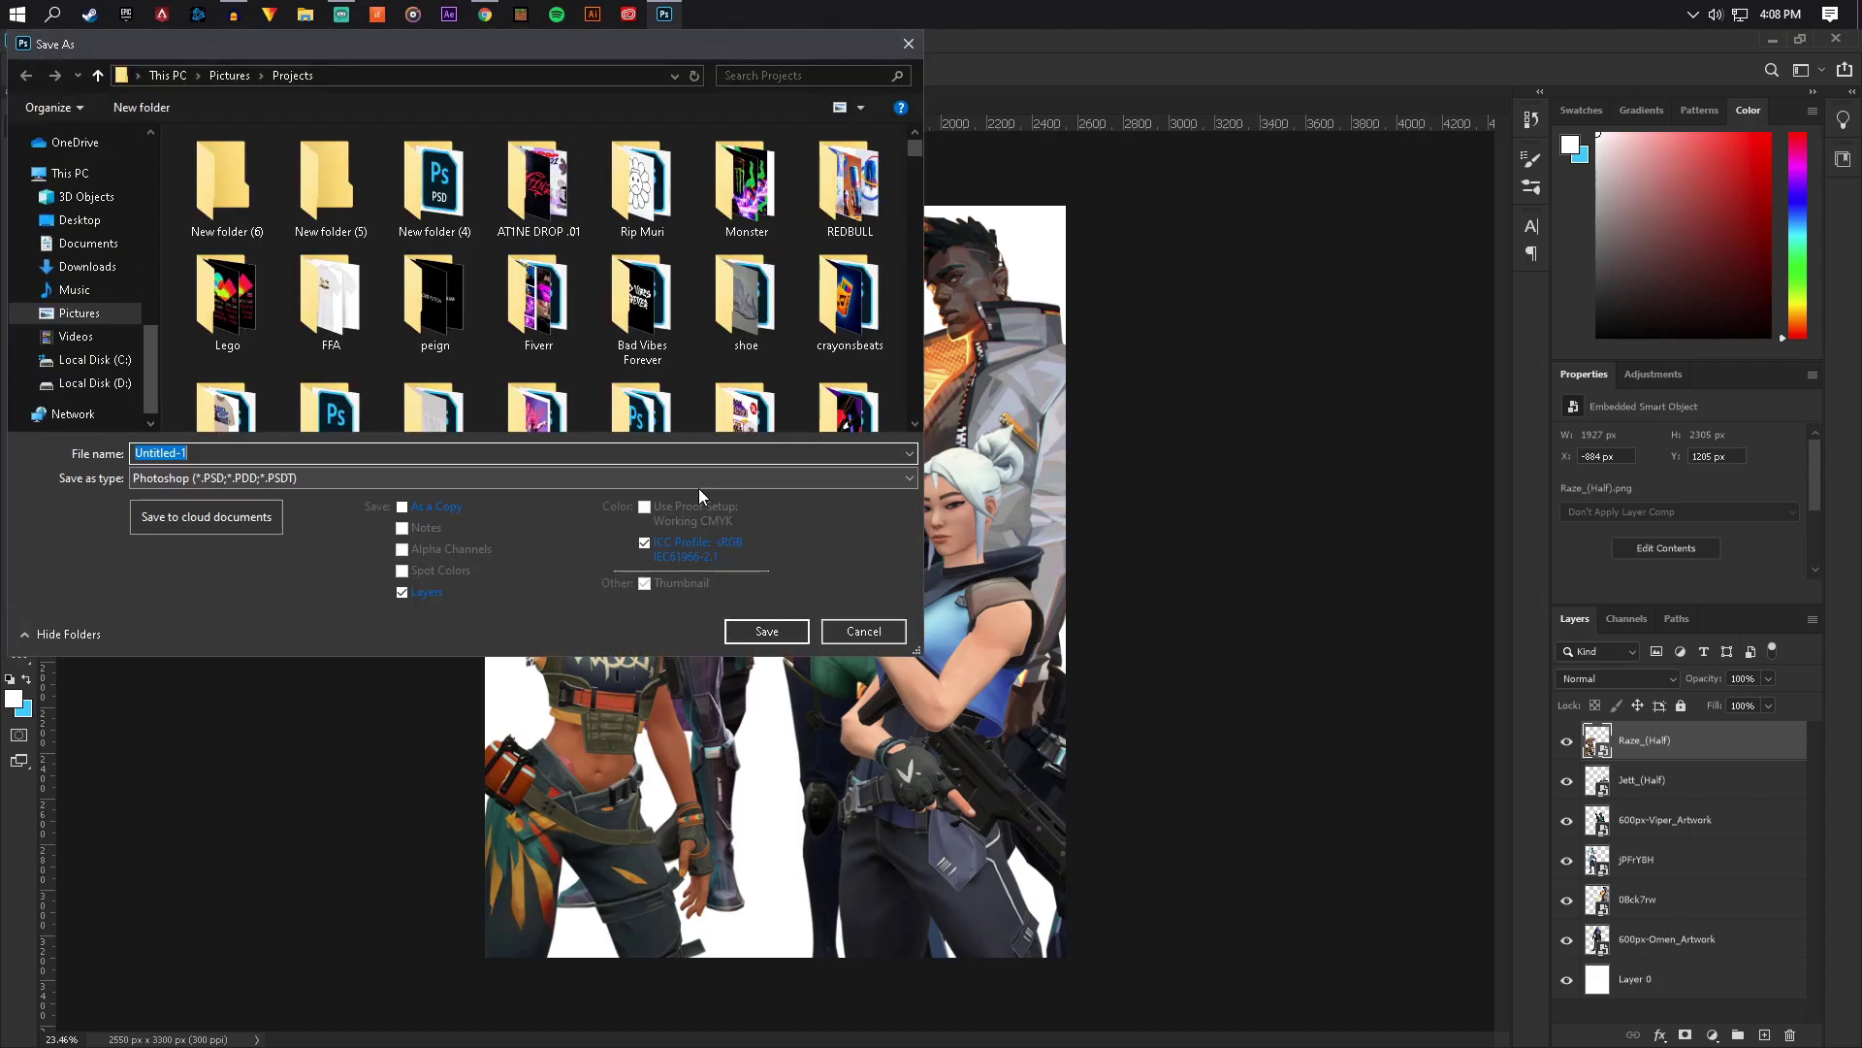
text(Valorant poster)
key(Return)
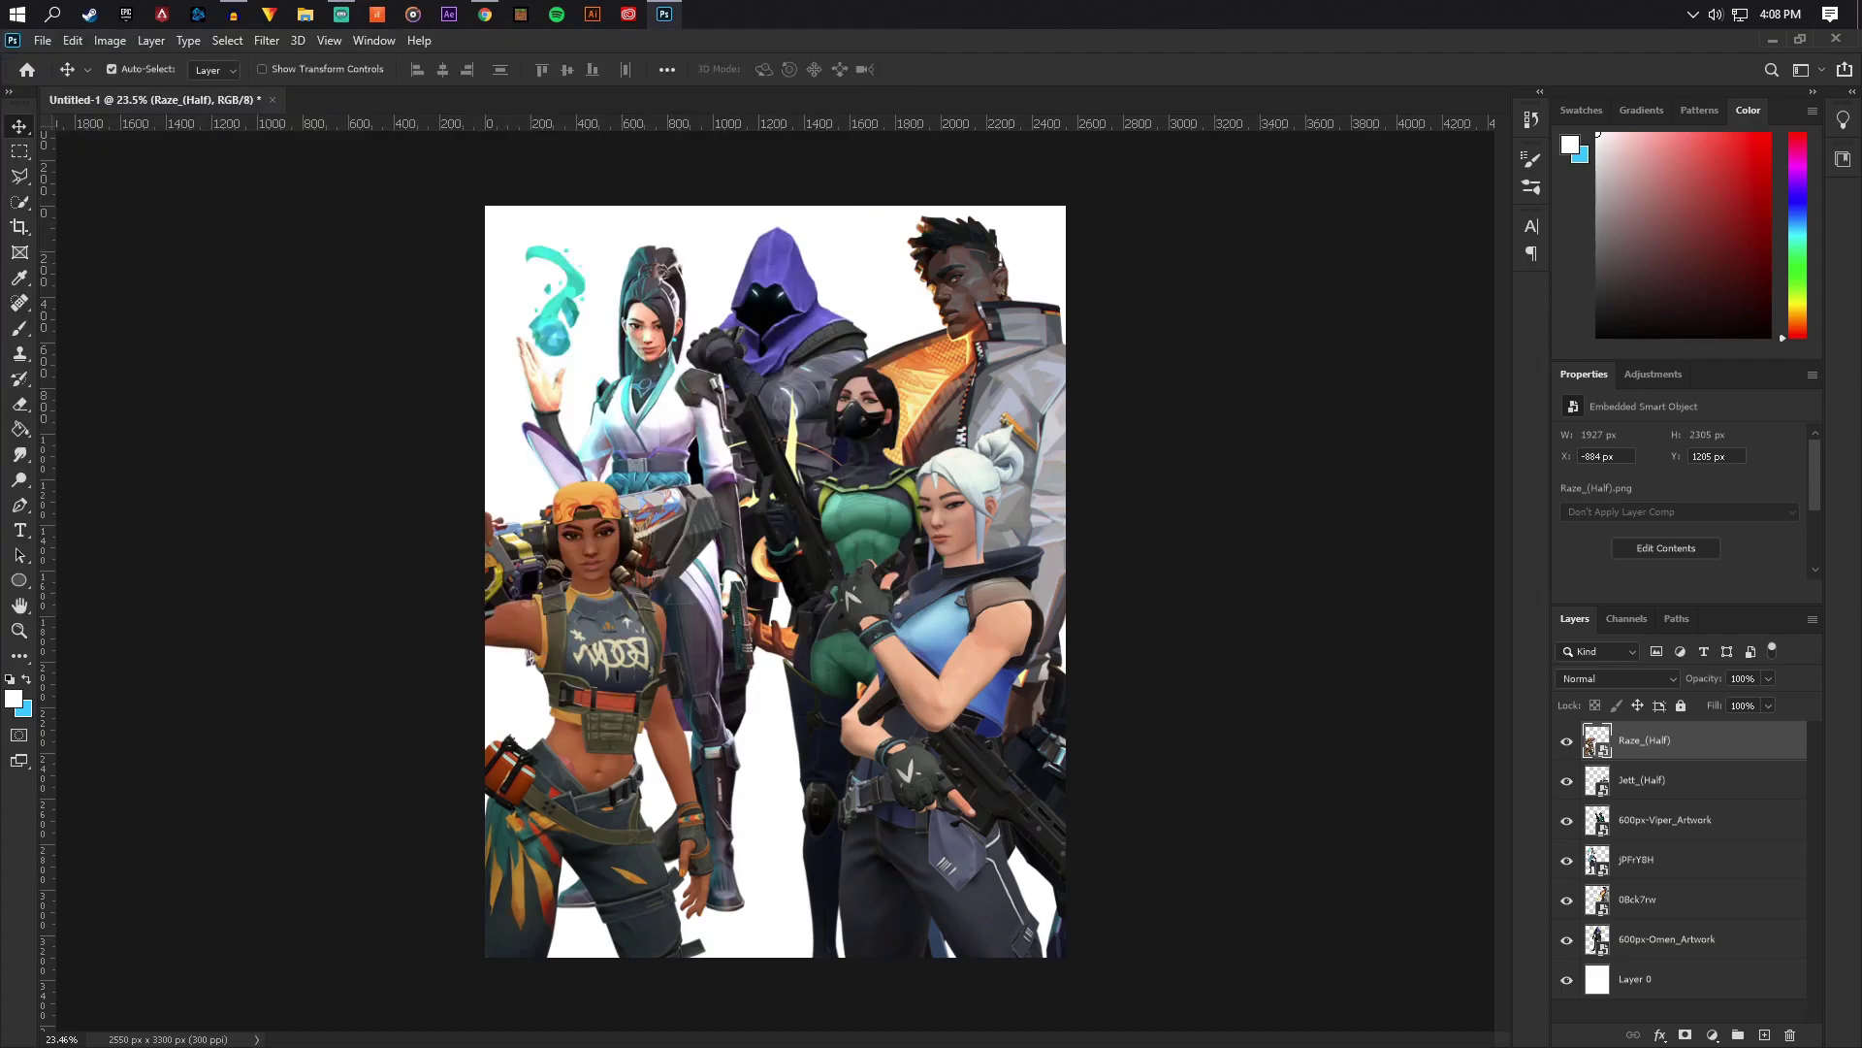
click(485, 13)
Change the Google Images search to 'valorant logo png'
drag(320, 142, 216, 142)
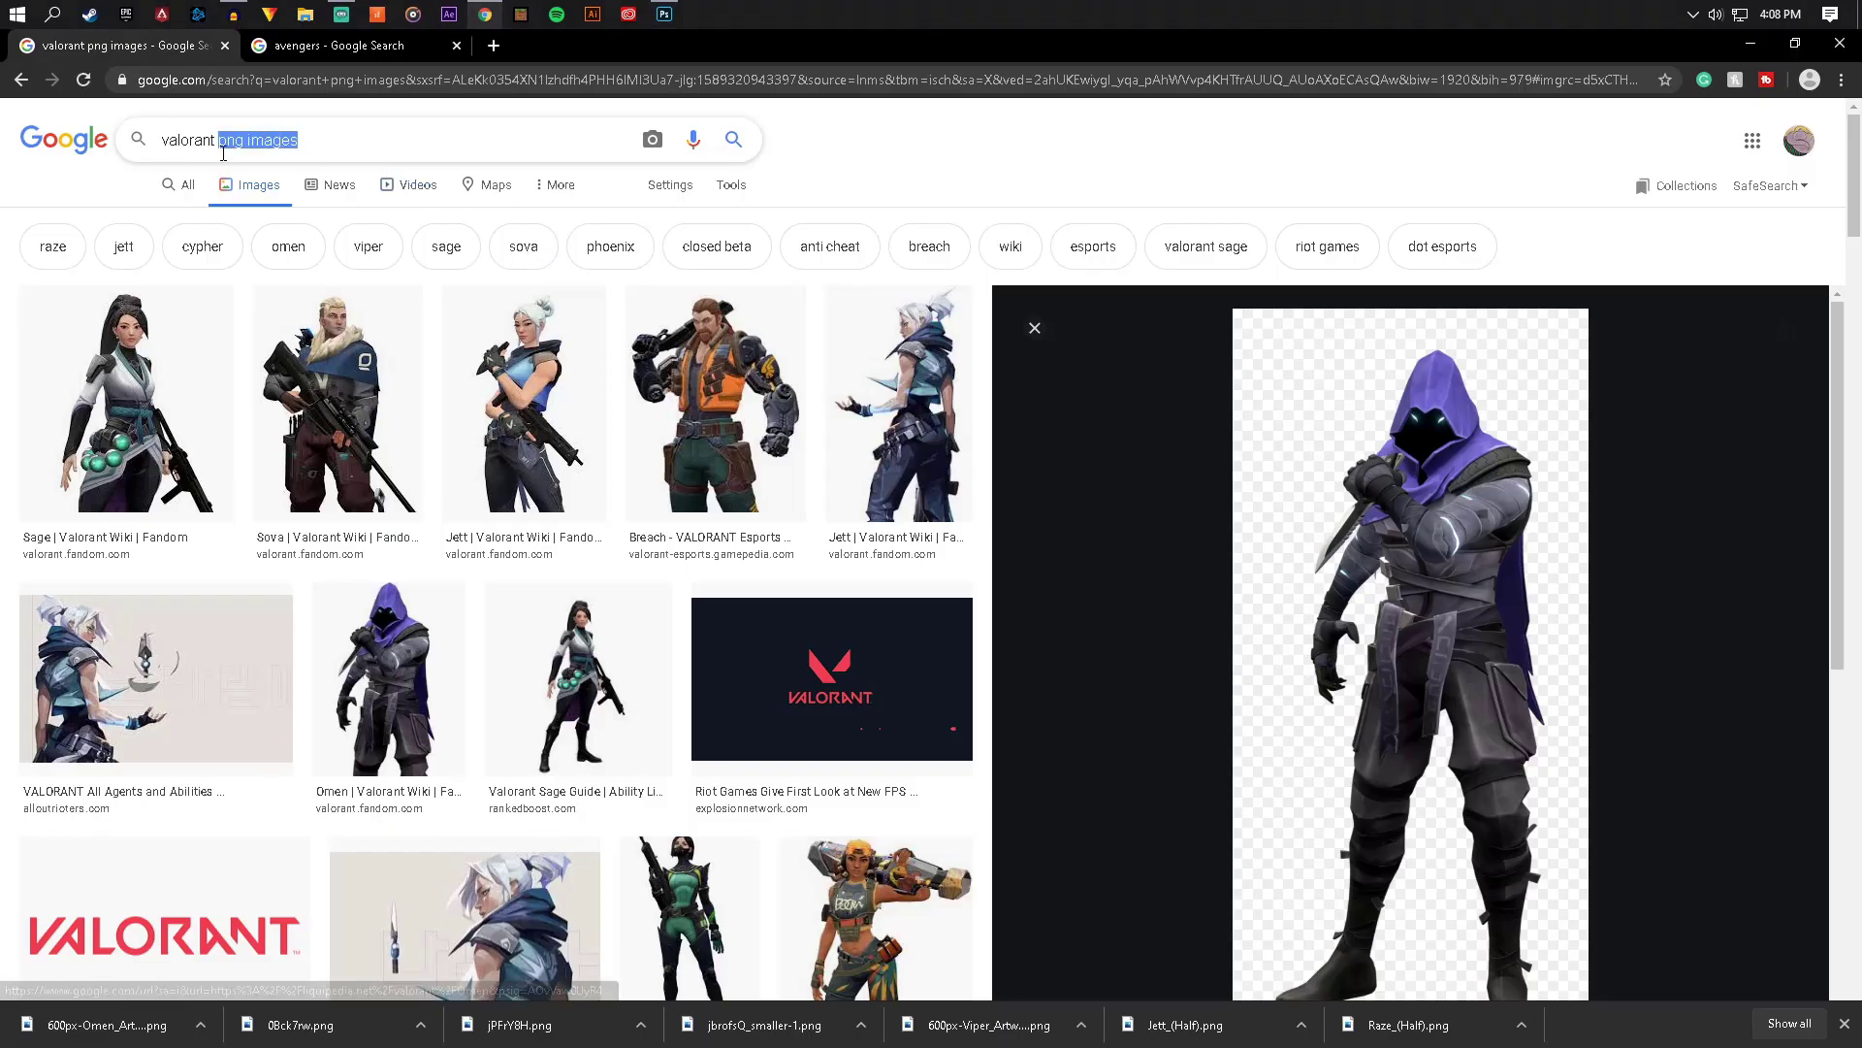
text(logo png)
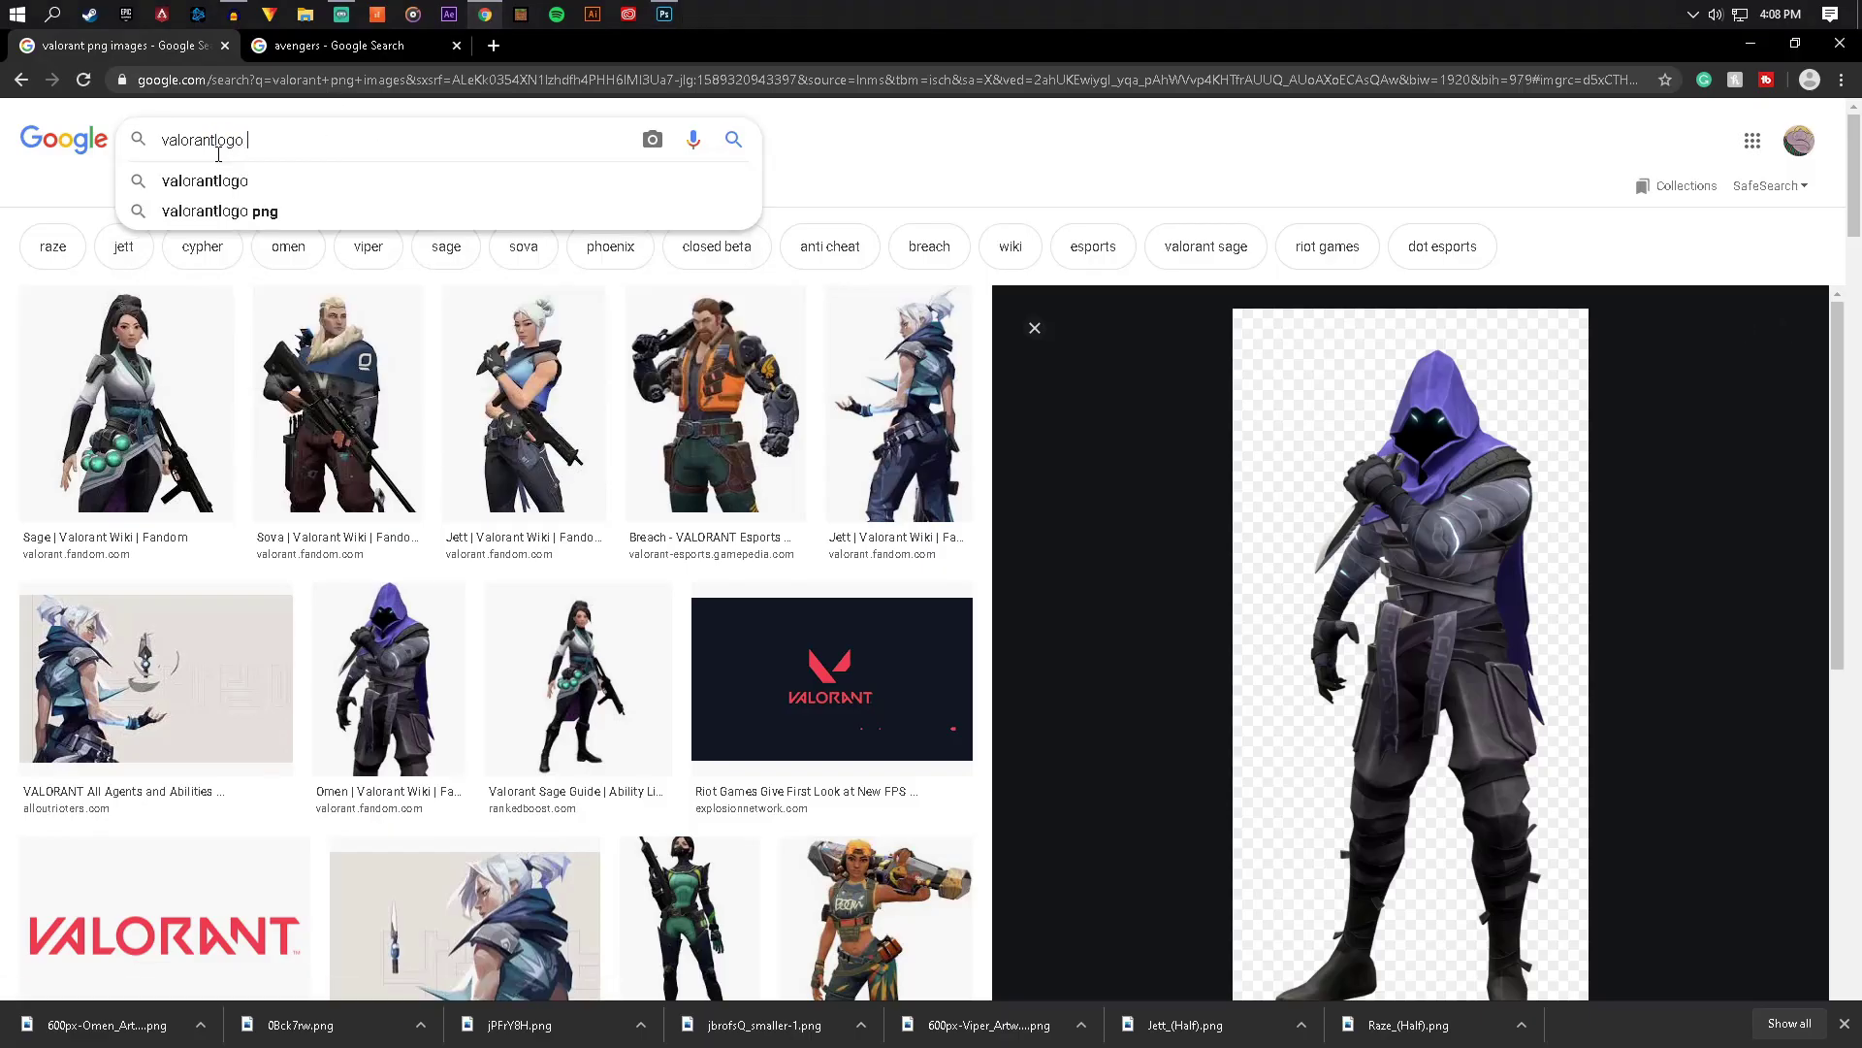
key(Return)
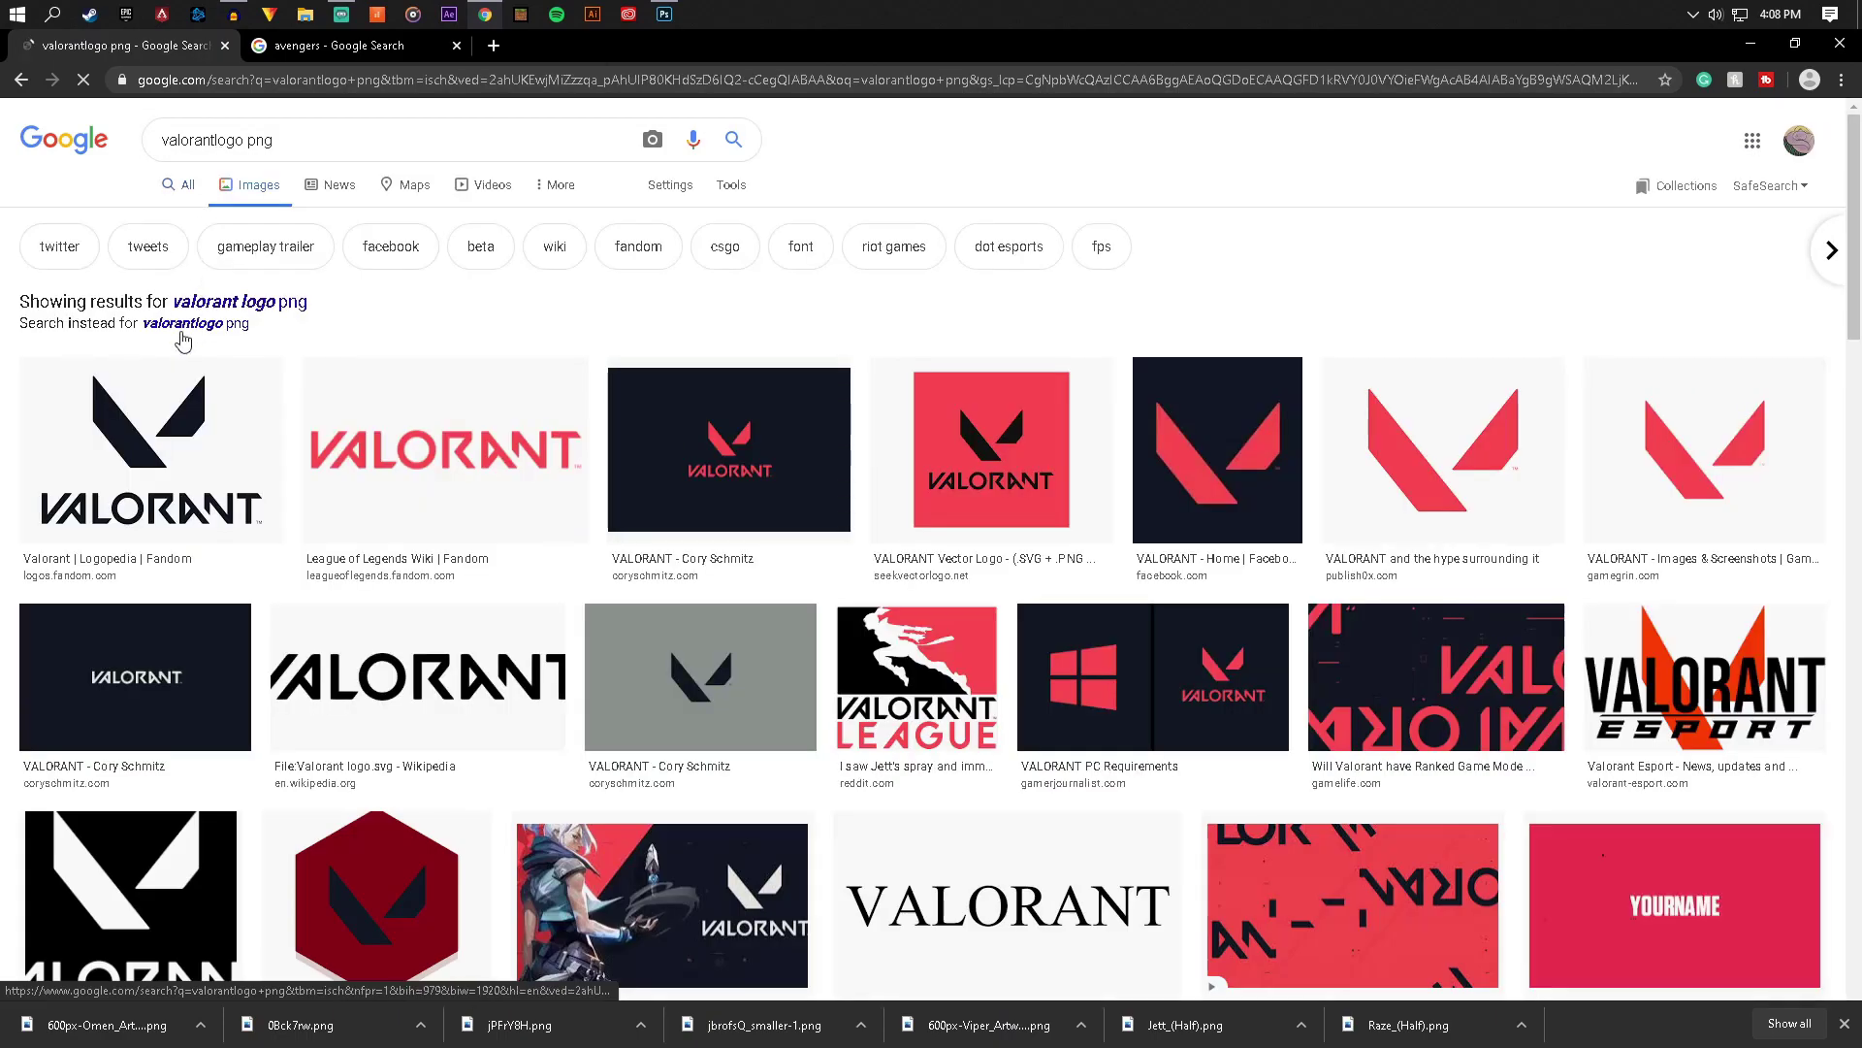
Download the first logo result as Valorant_logo.png and return to Photoshop
click(243, 437)
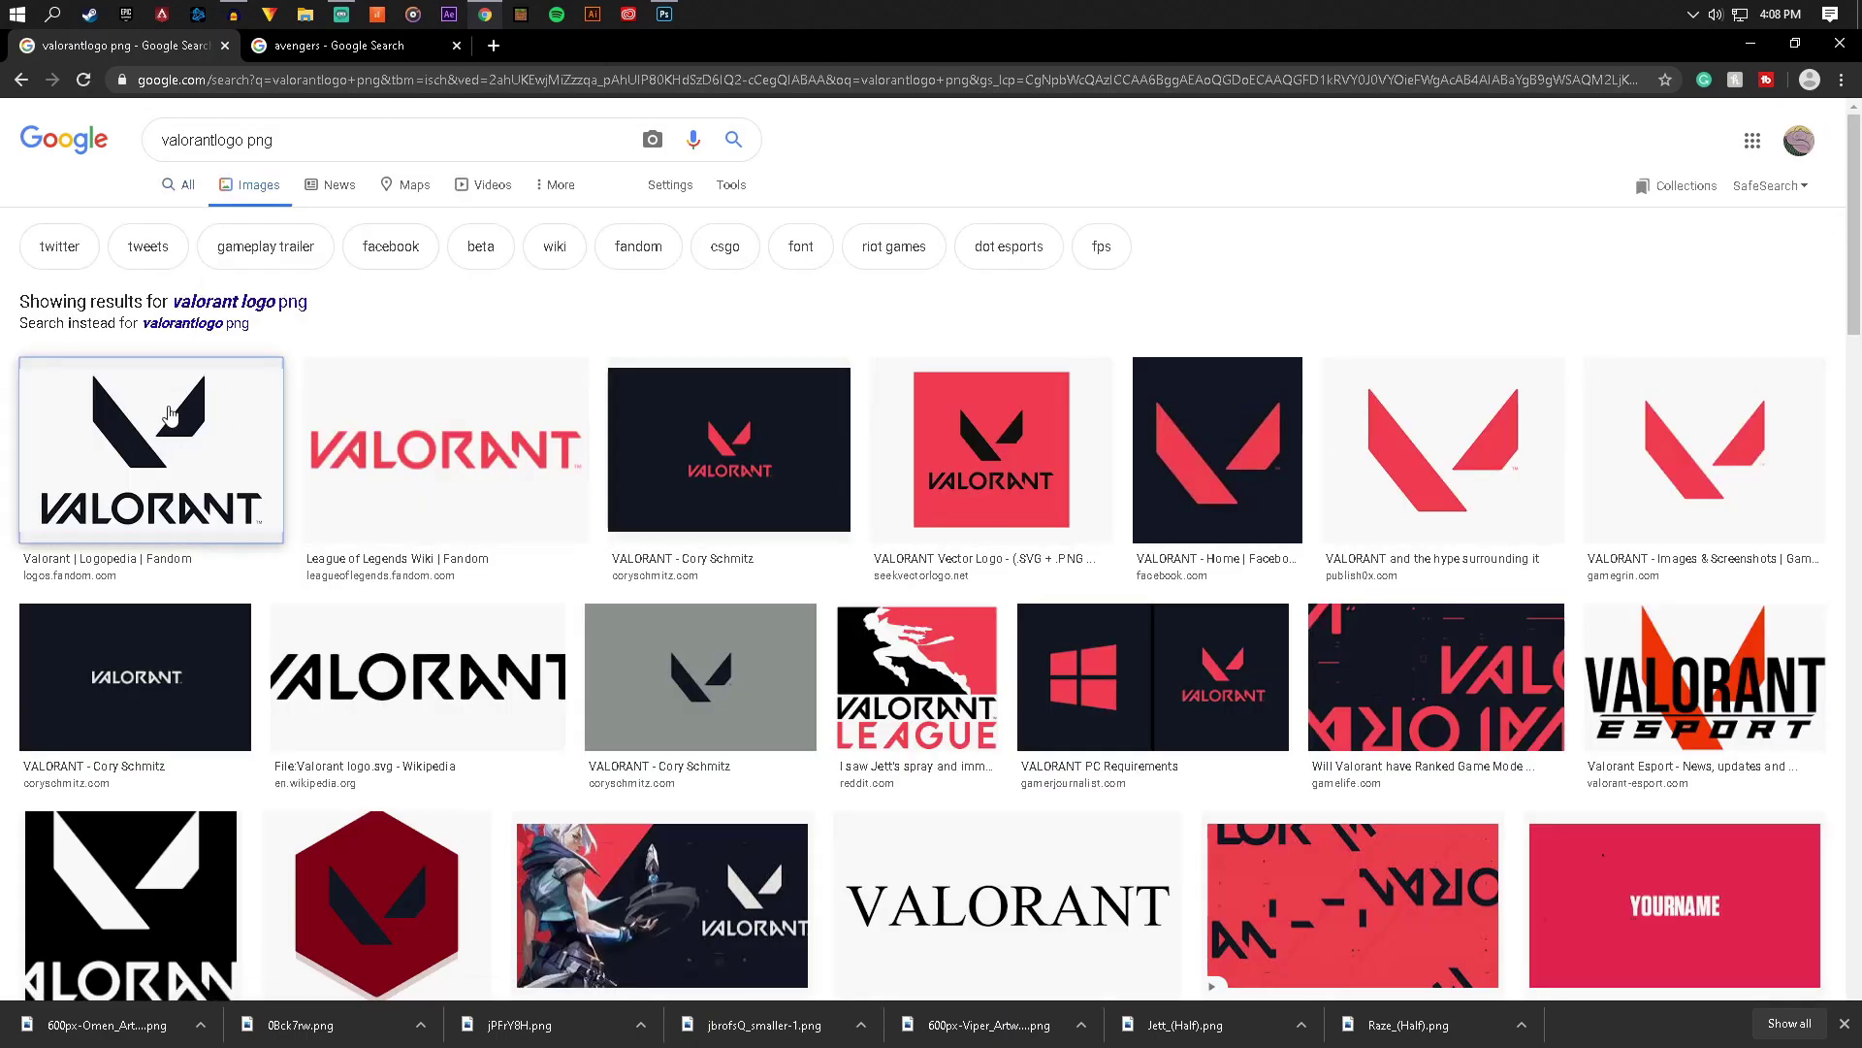
right_click(1320, 312)
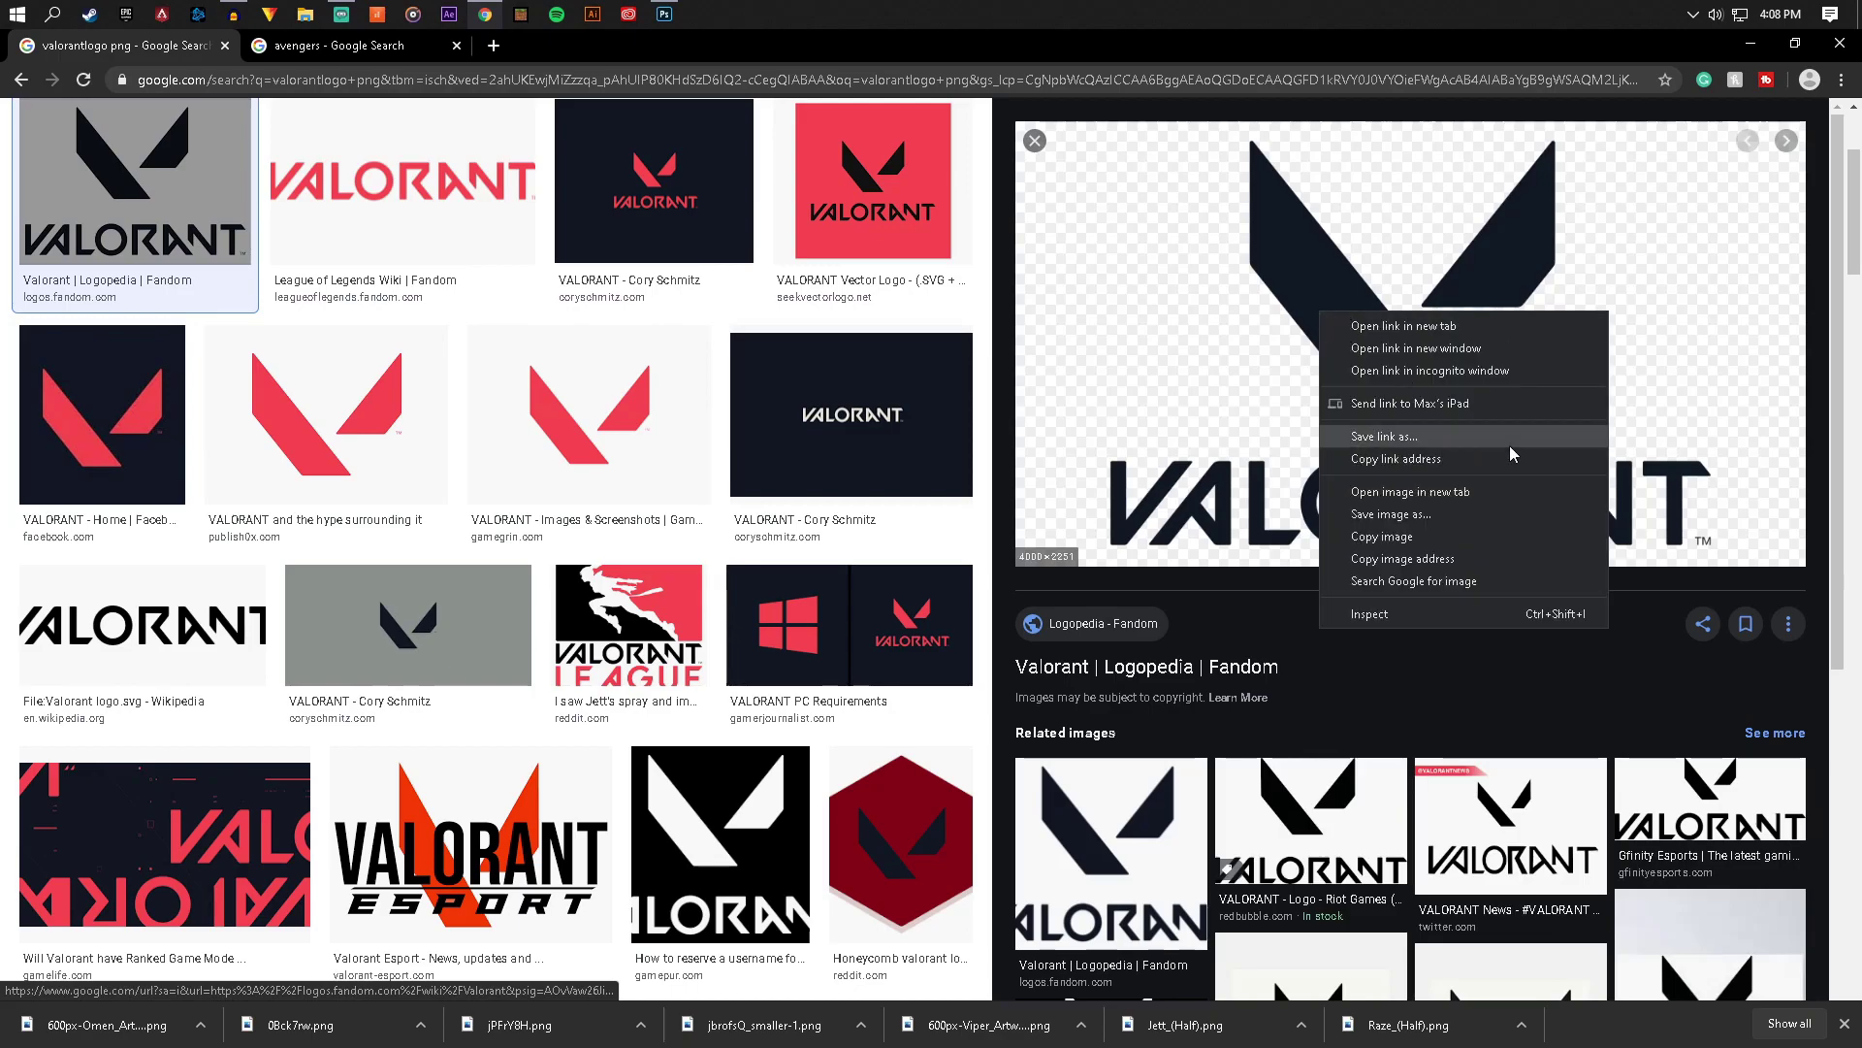
click(1399, 530)
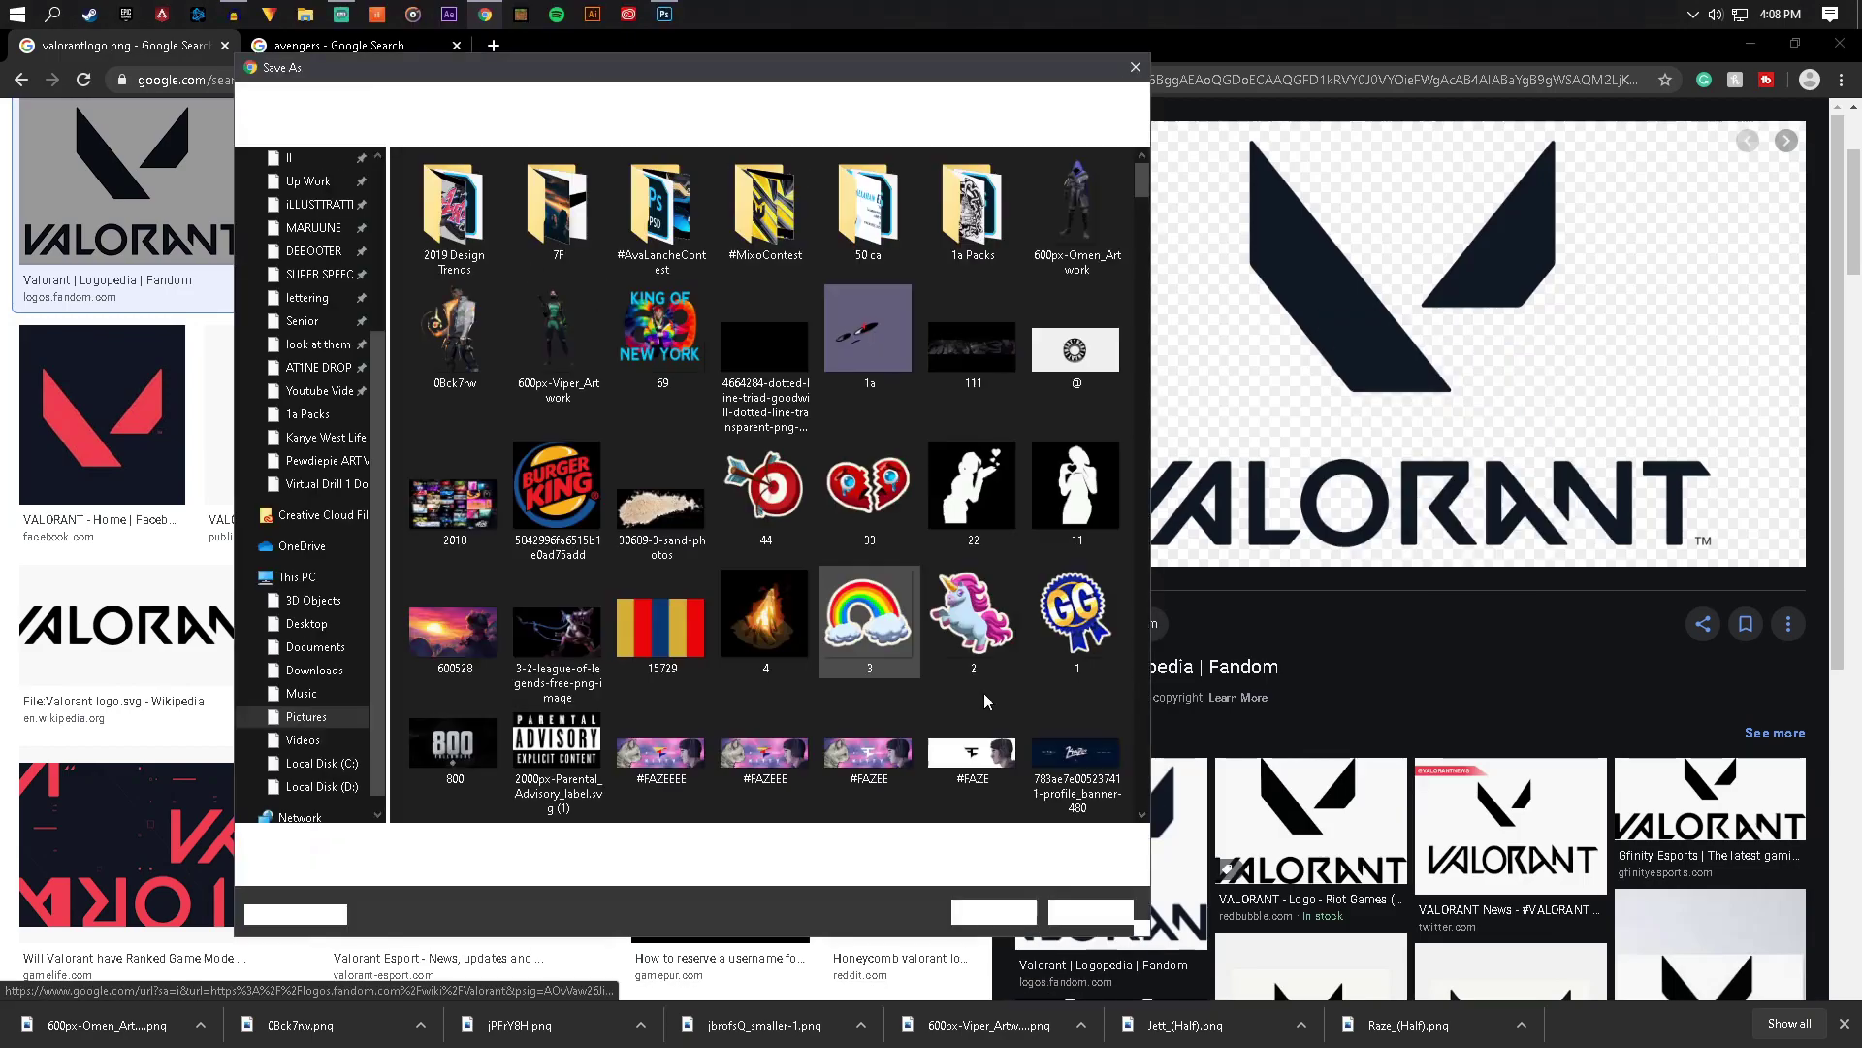
click(1017, 919)
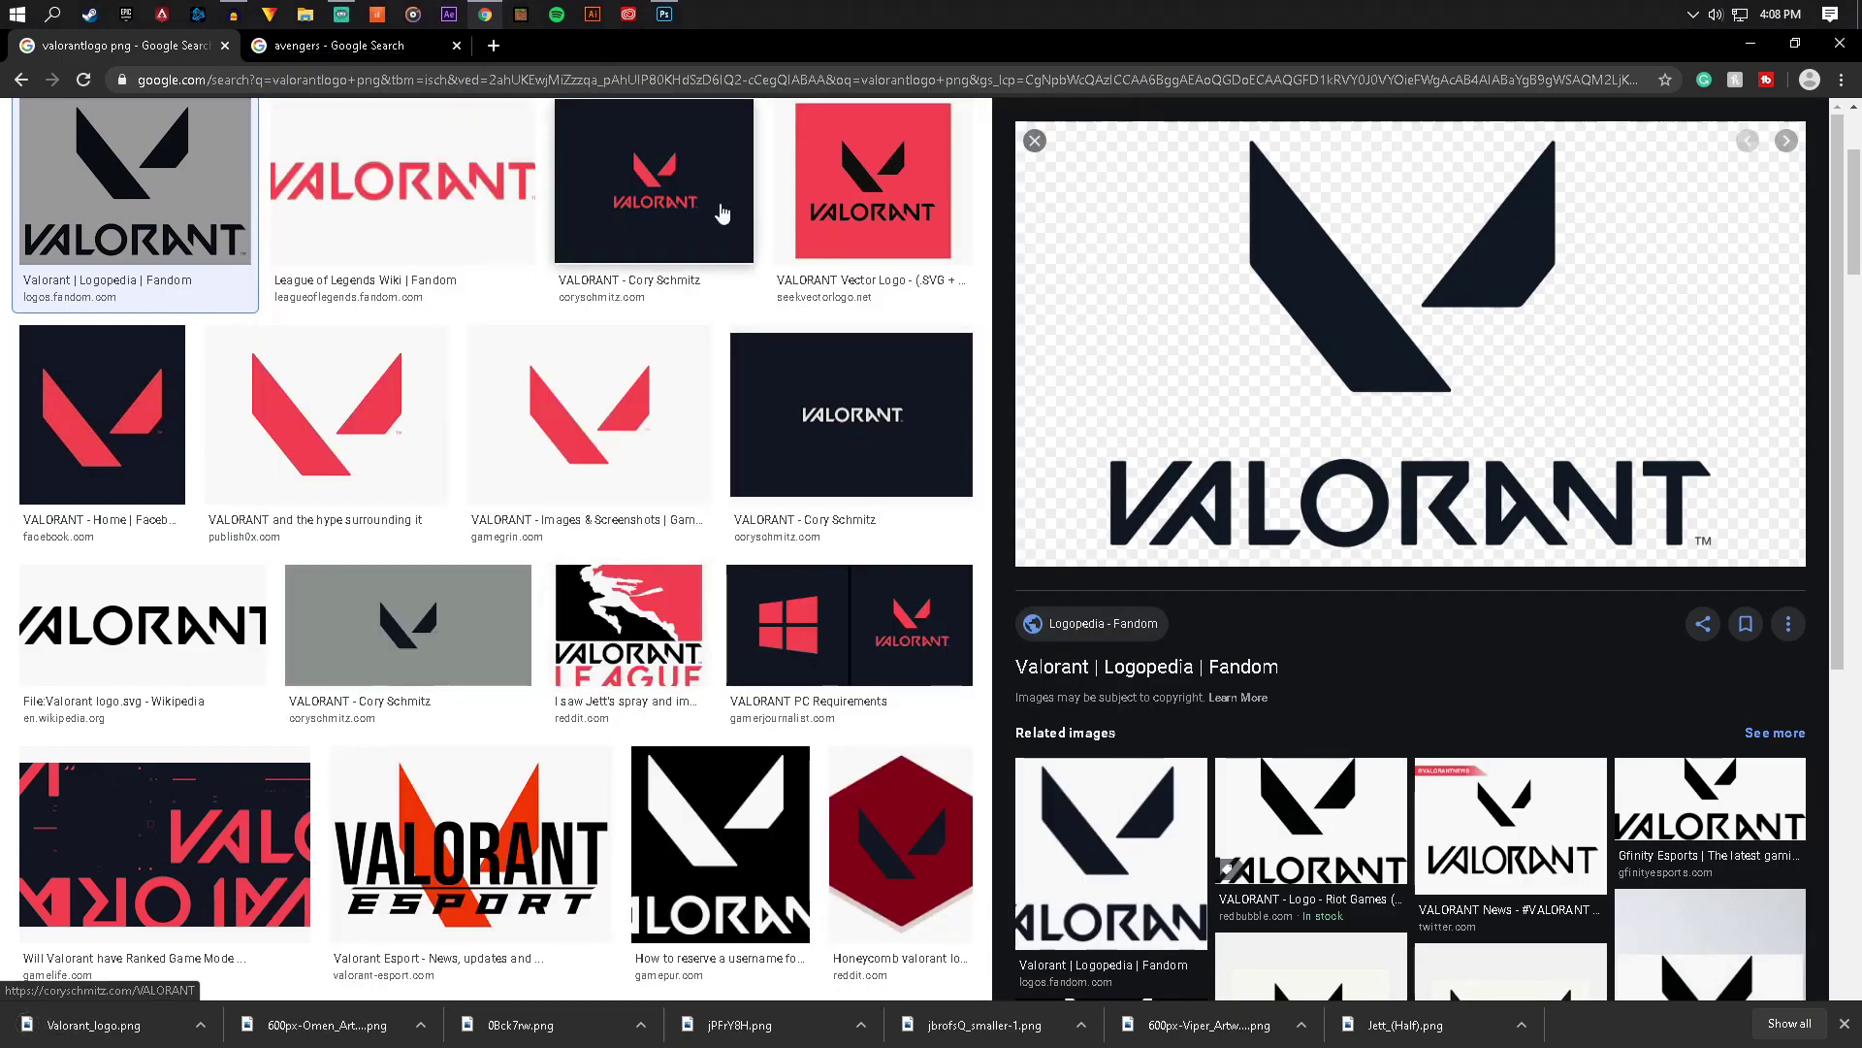
click(664, 16)
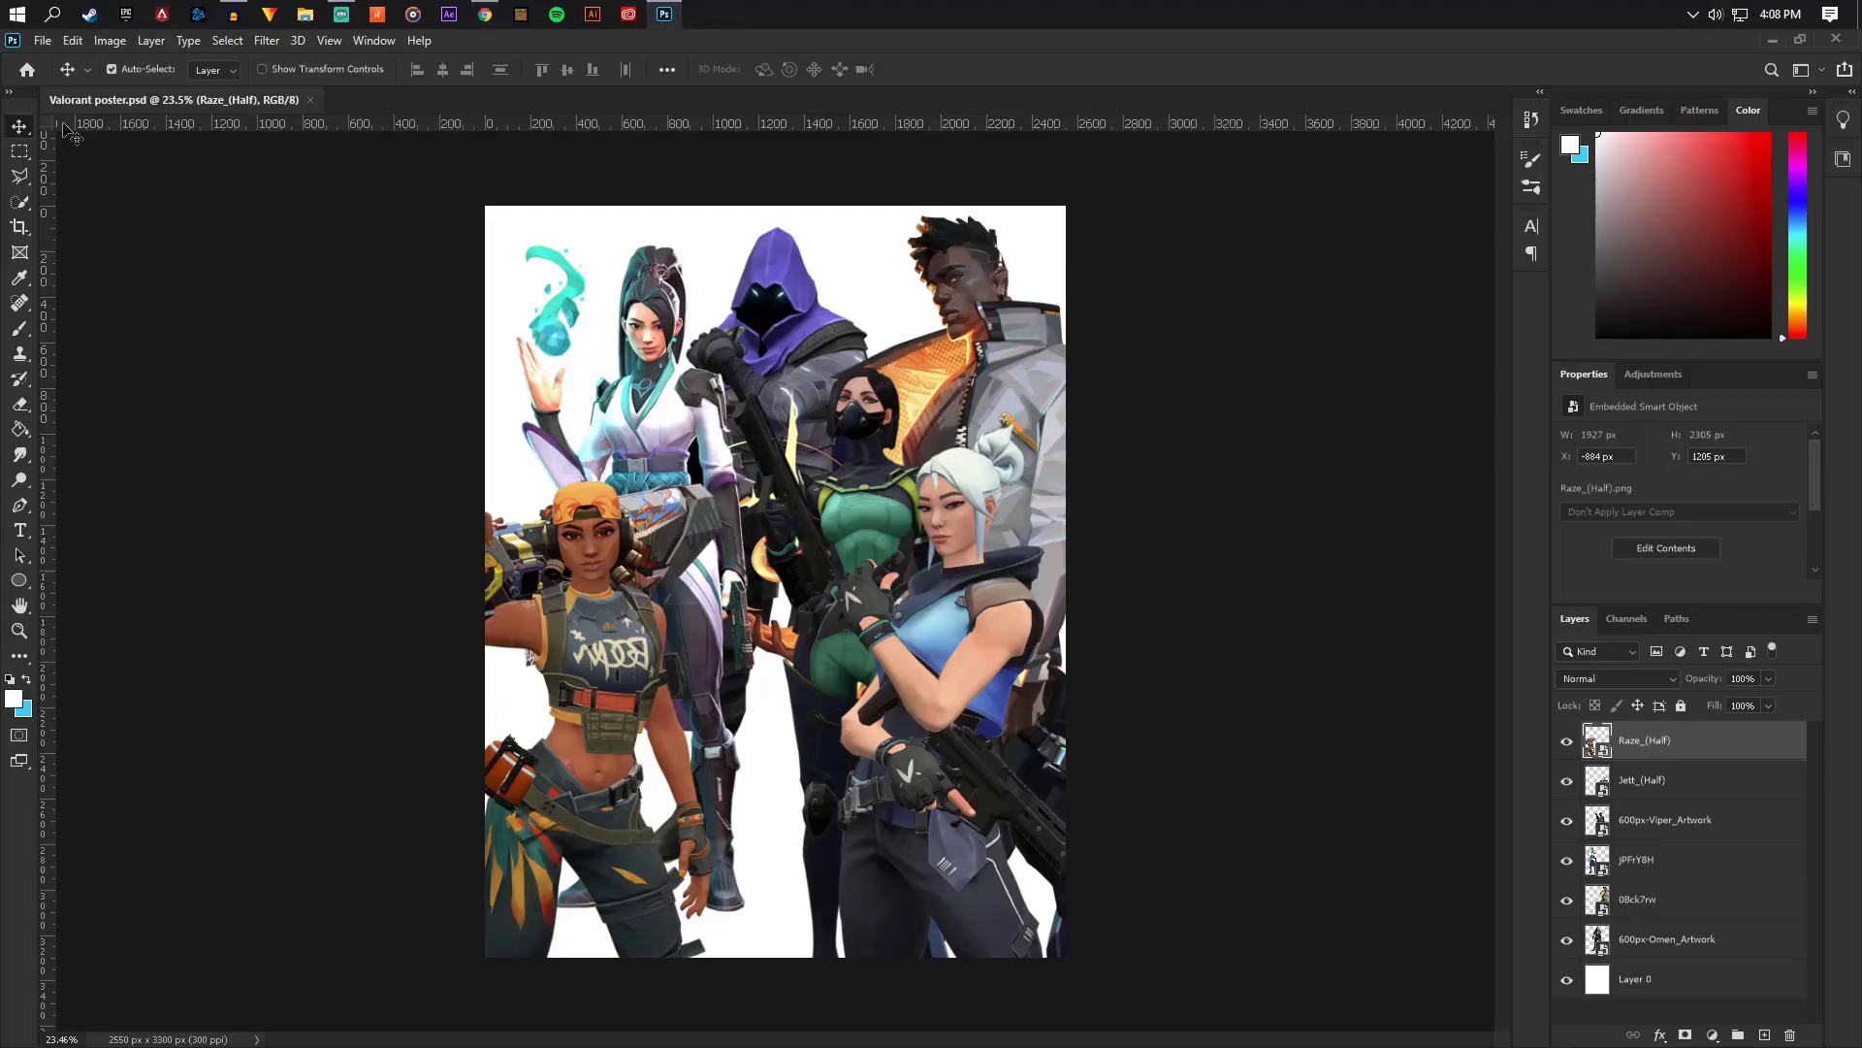
Embed Valorant_logo, scale it to about 26% and centre it over the agents
click(43, 40)
click(124, 432)
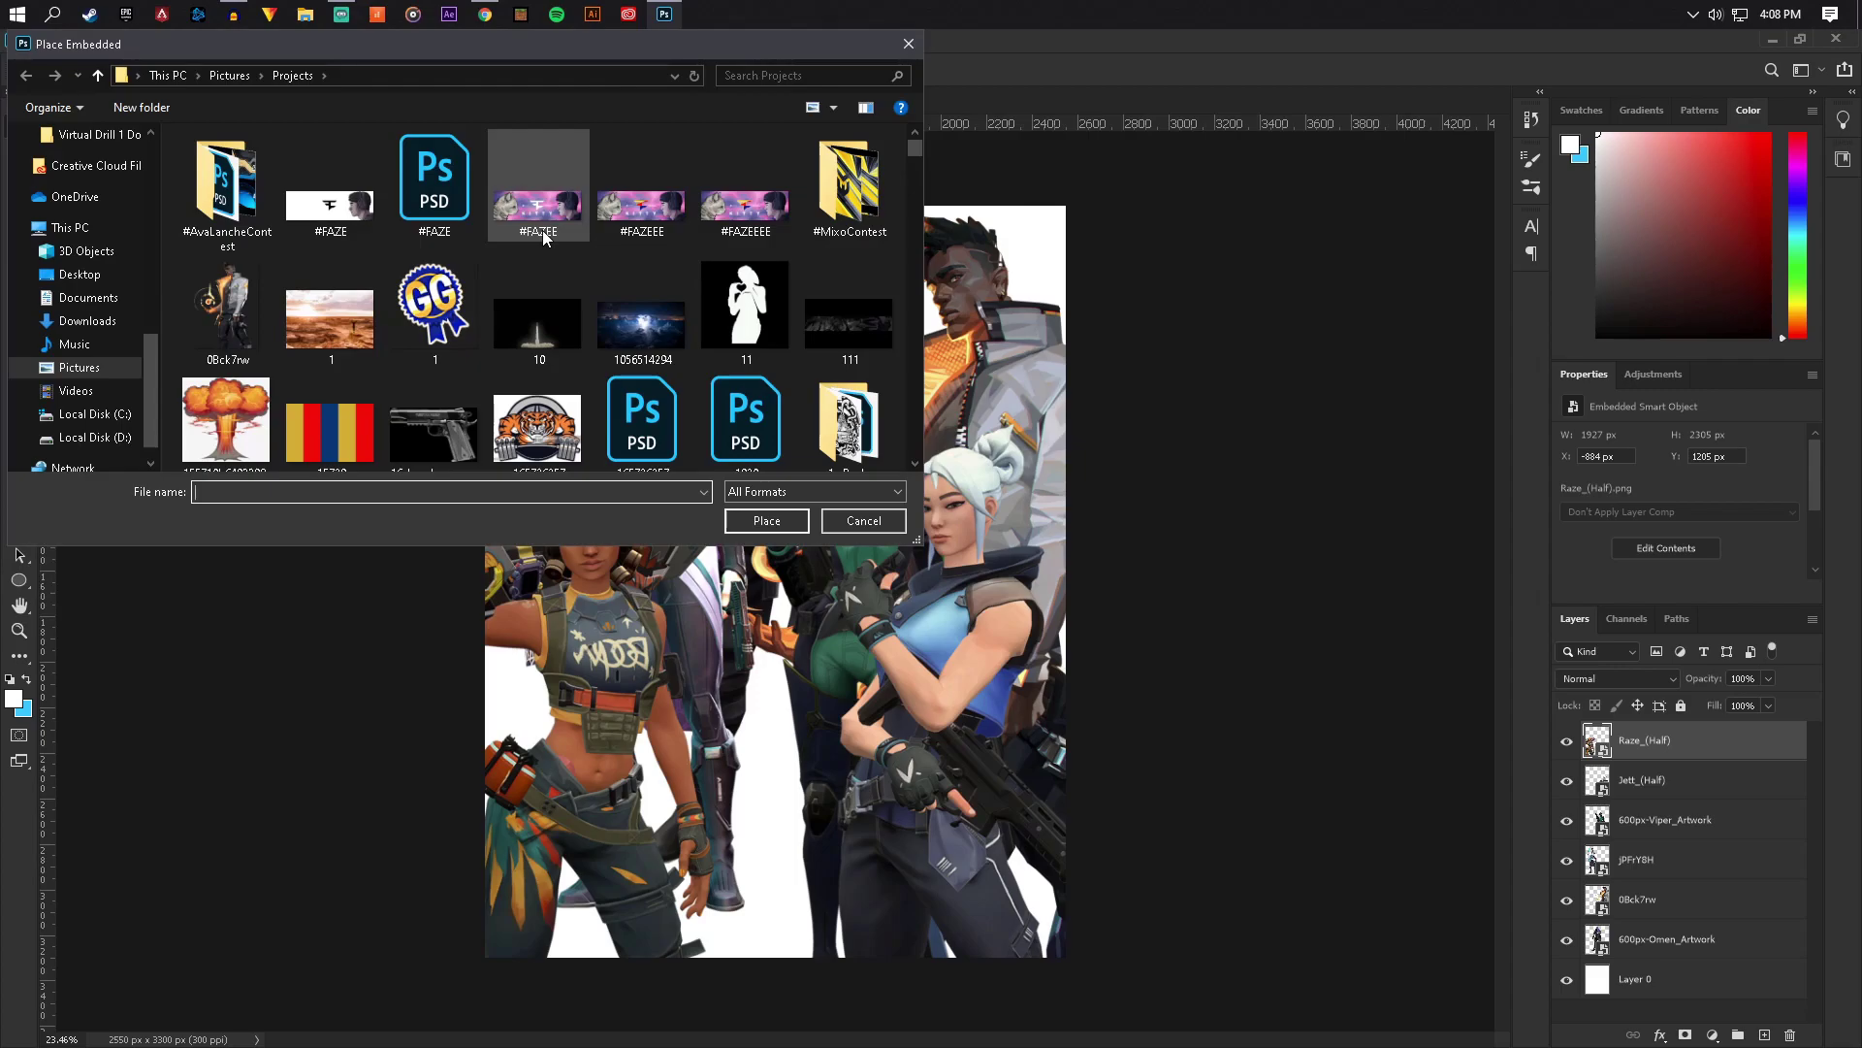
scroll(499, 225, down, 6)
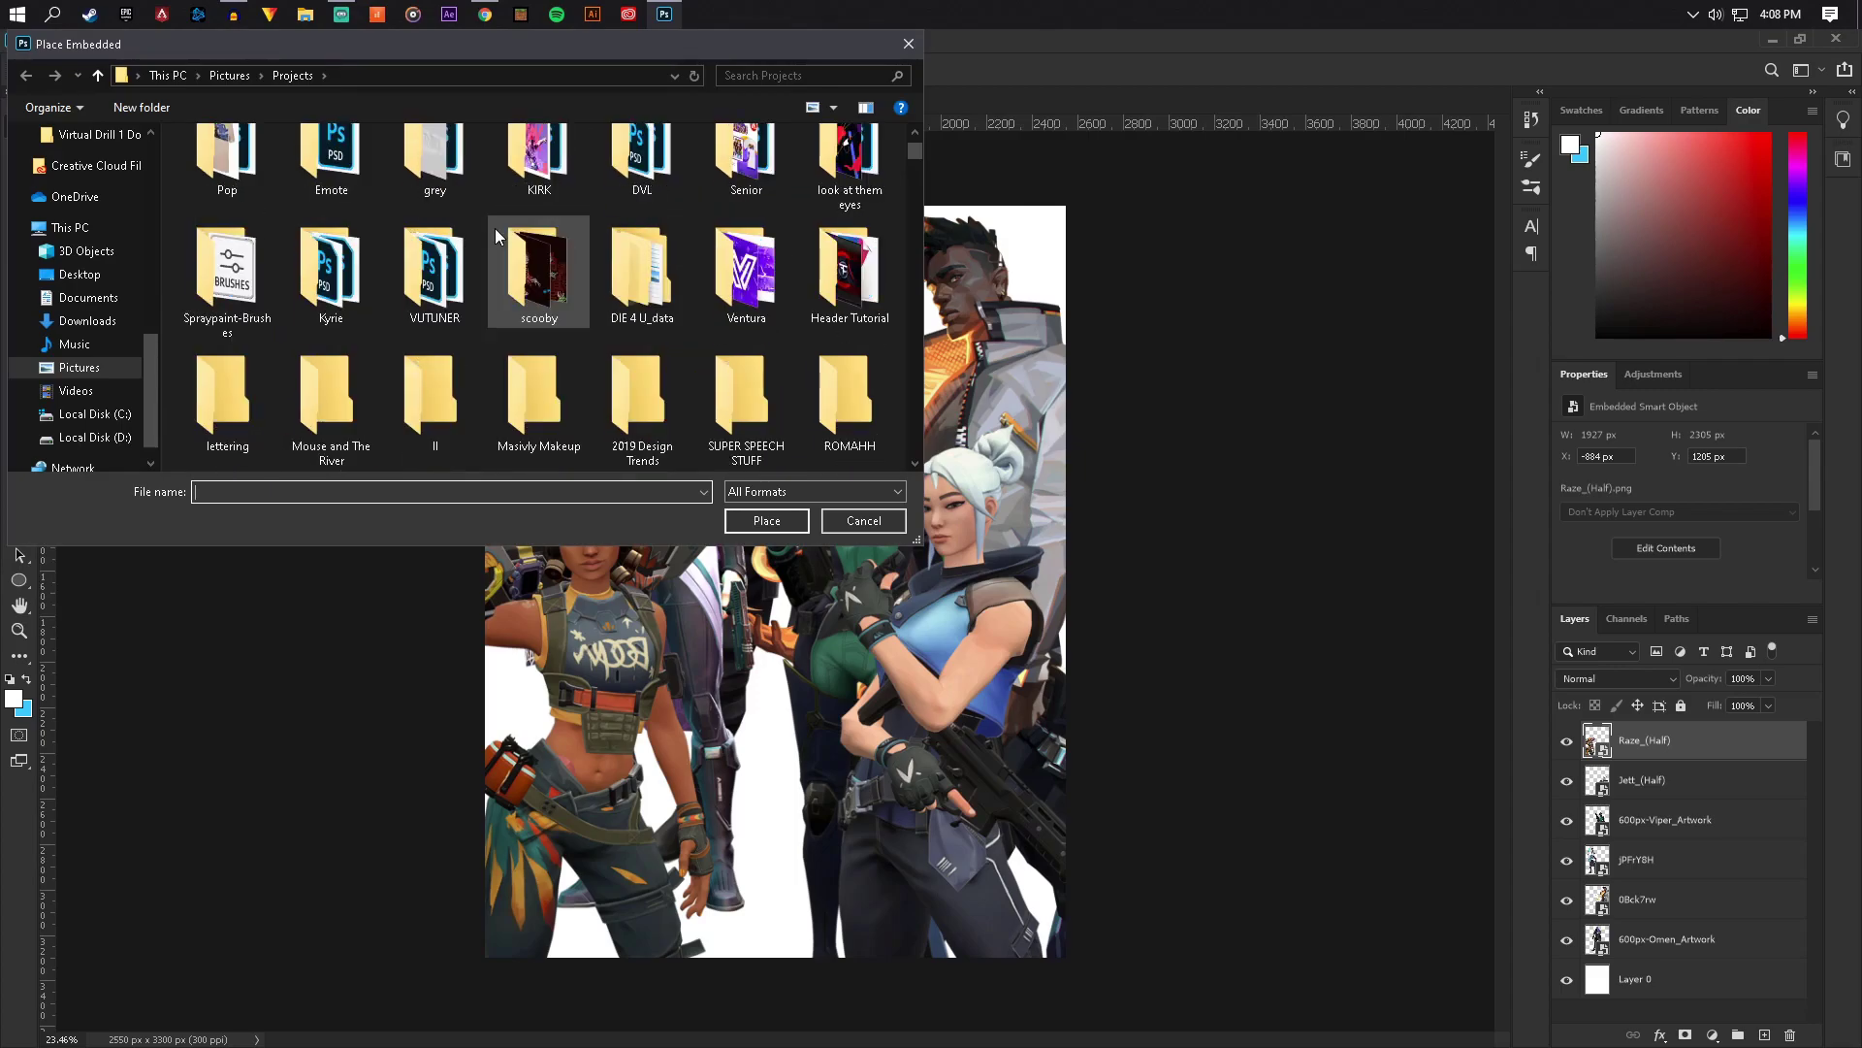
scroll(480, 240, down, 8)
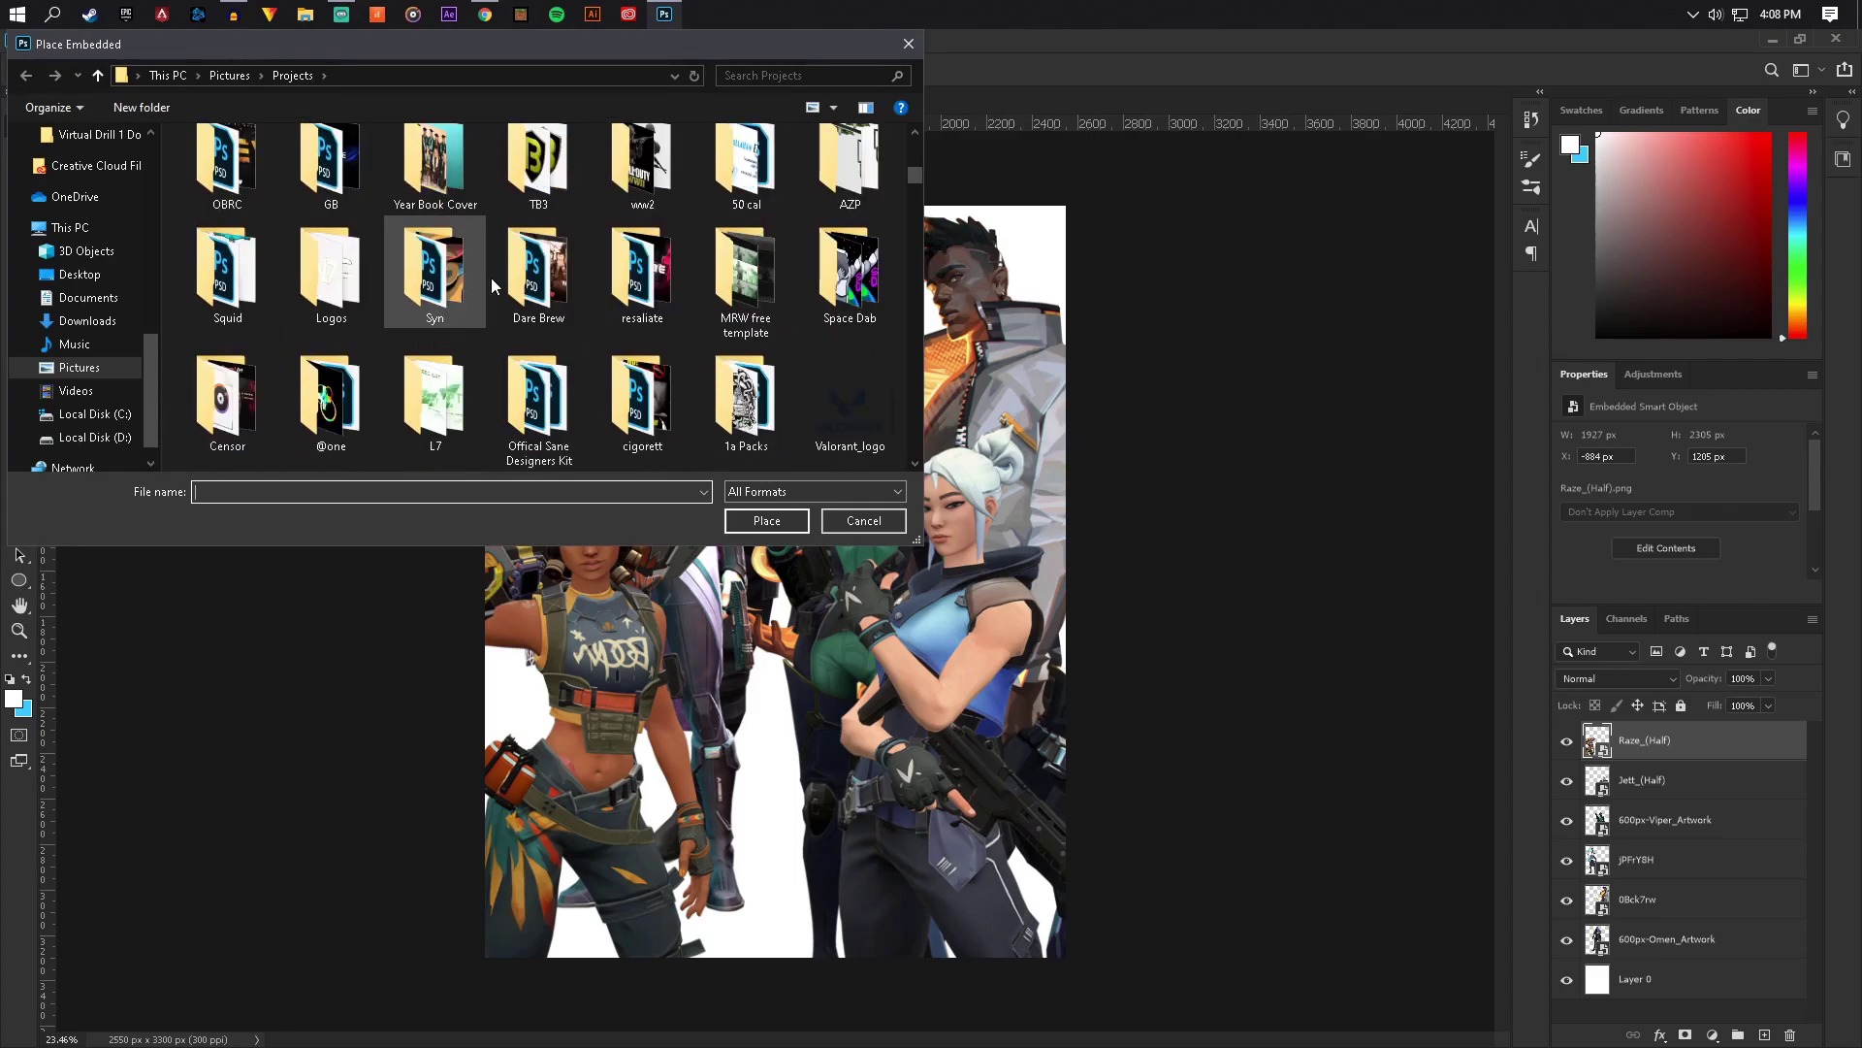
double_click(863, 157)
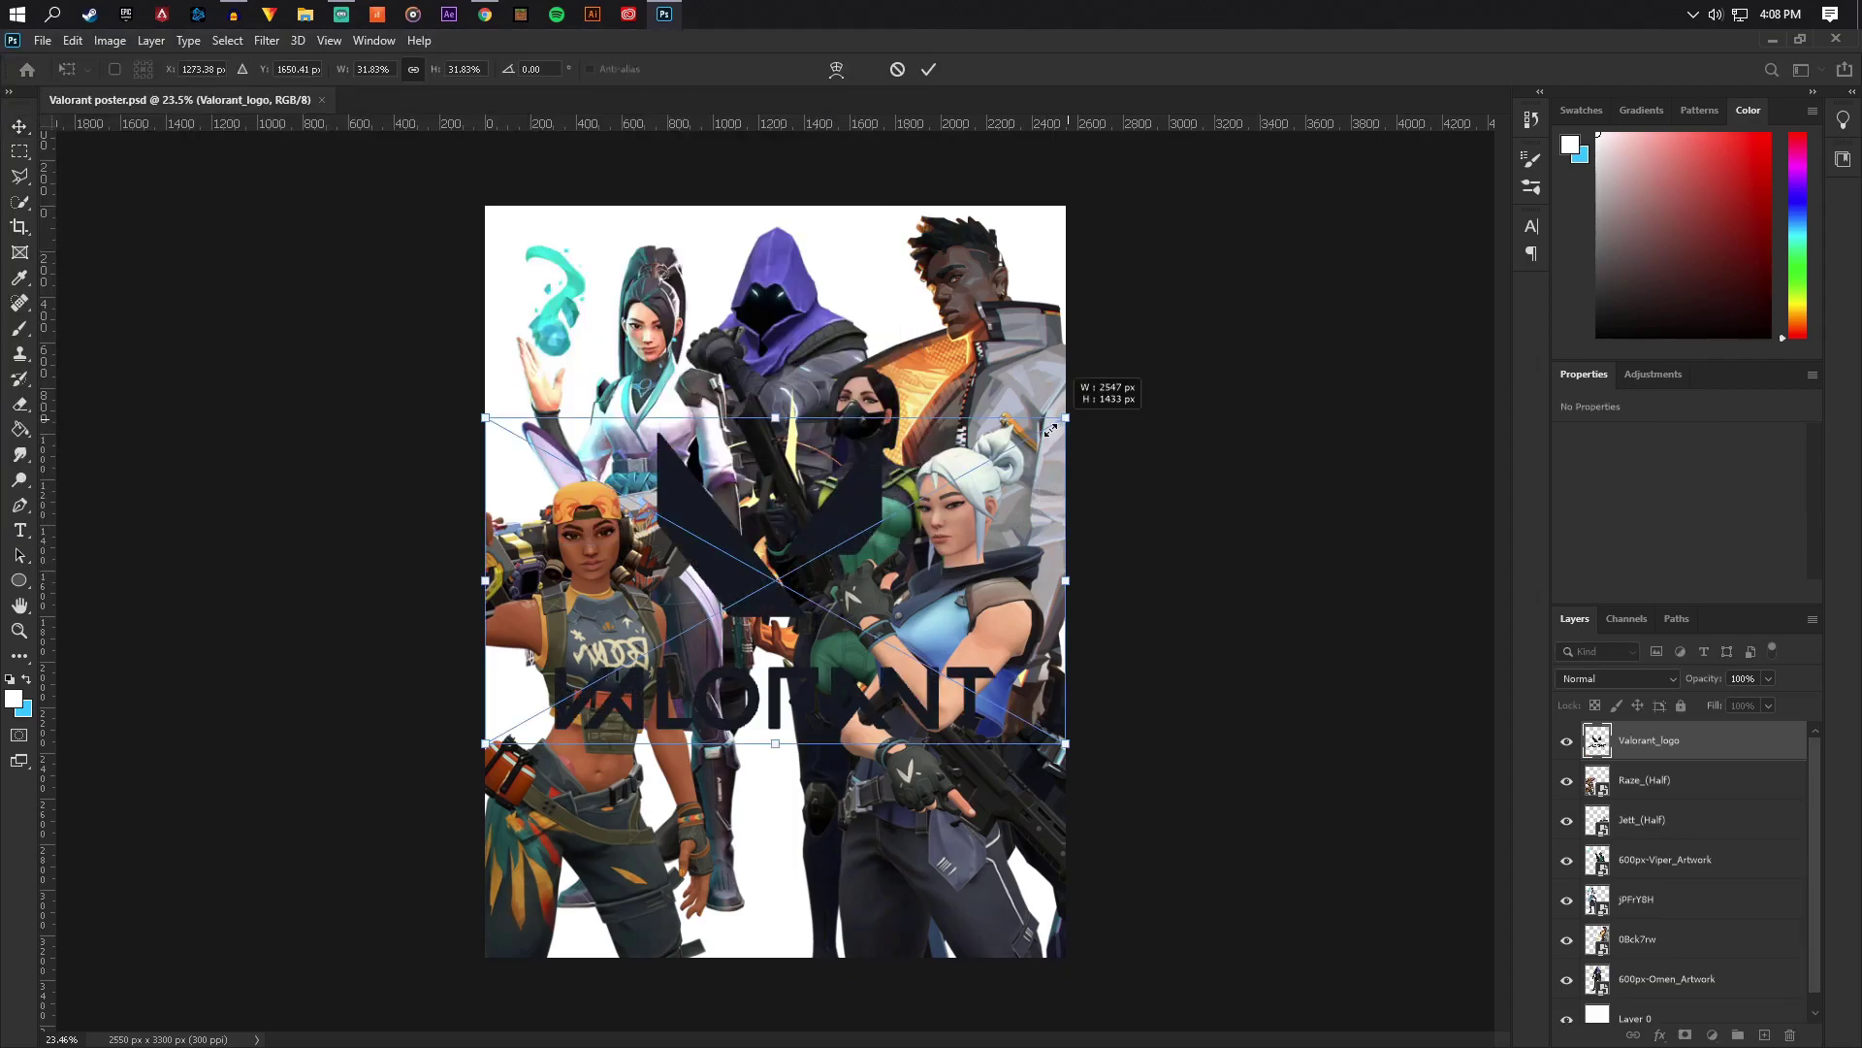
drag(1051, 429, 949, 486)
drag(867, 568, 907, 555)
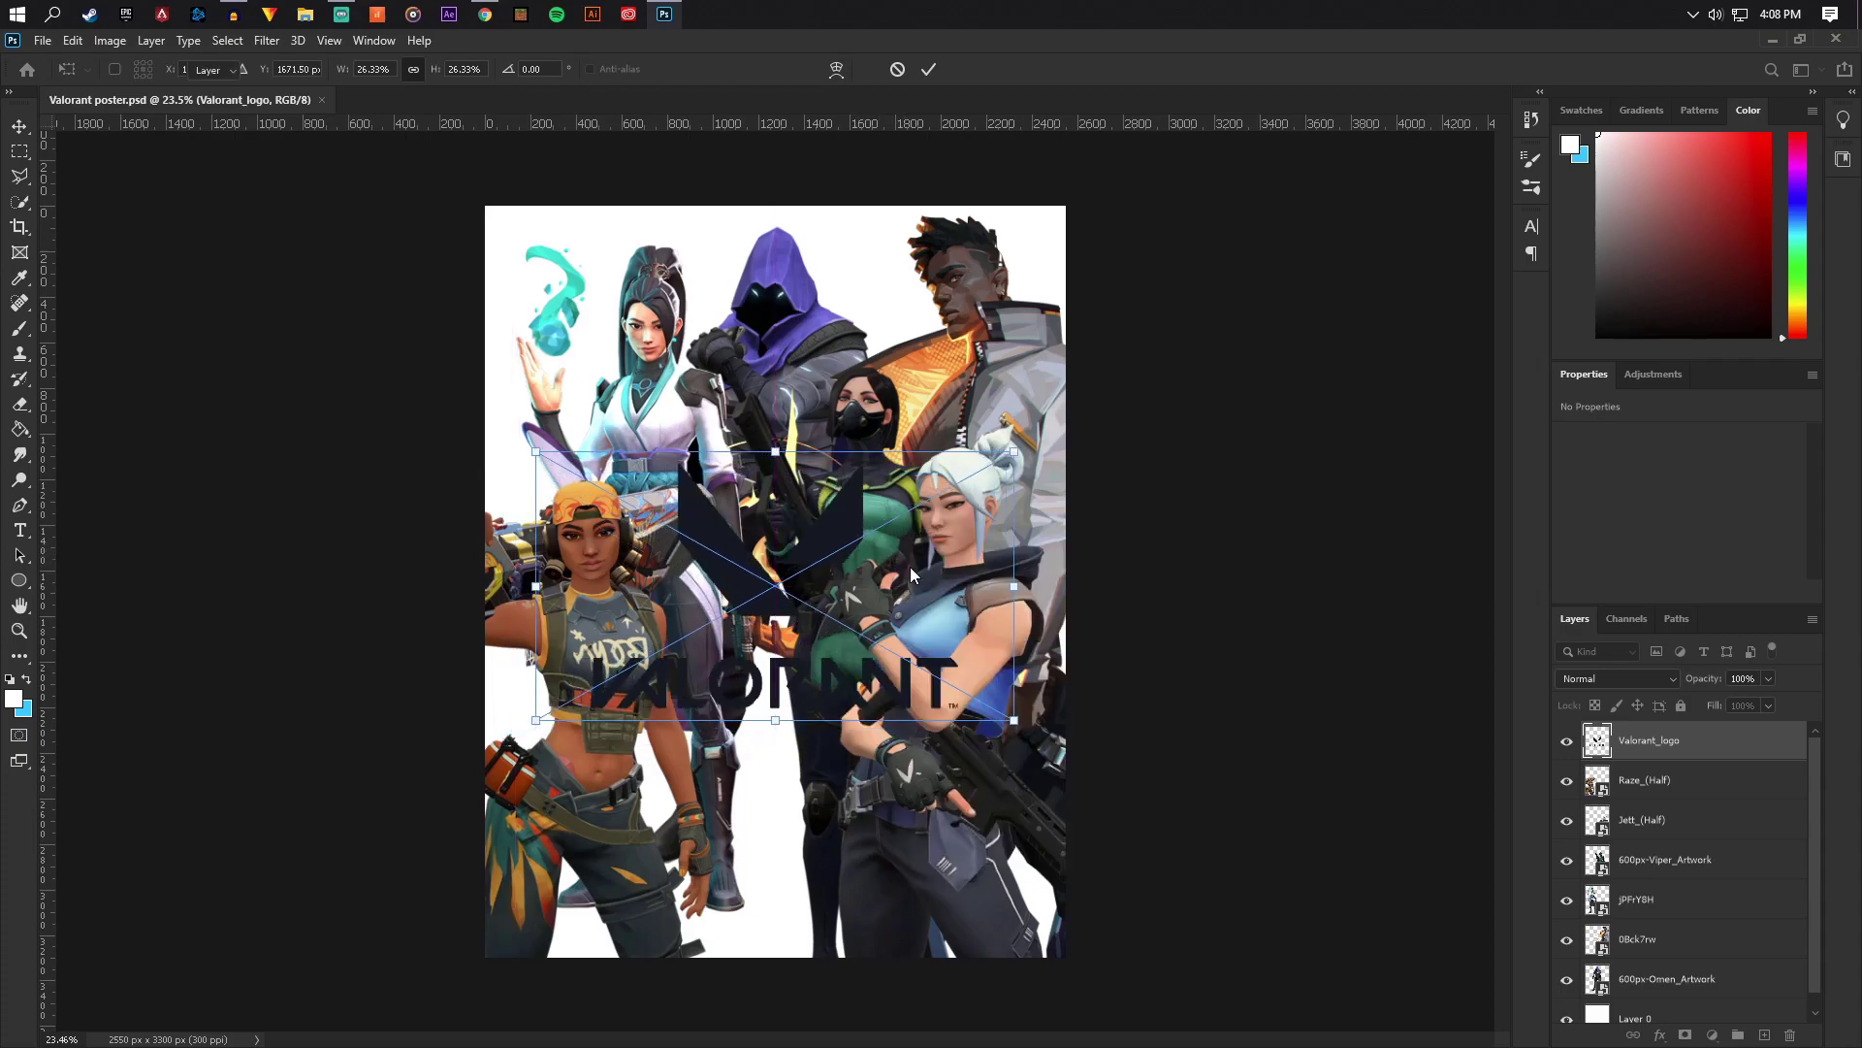
key(Return)
scroll(943, 669, up, 2)
scroll(916, 708, down, 2)
scroll(900, 743, up, 2)
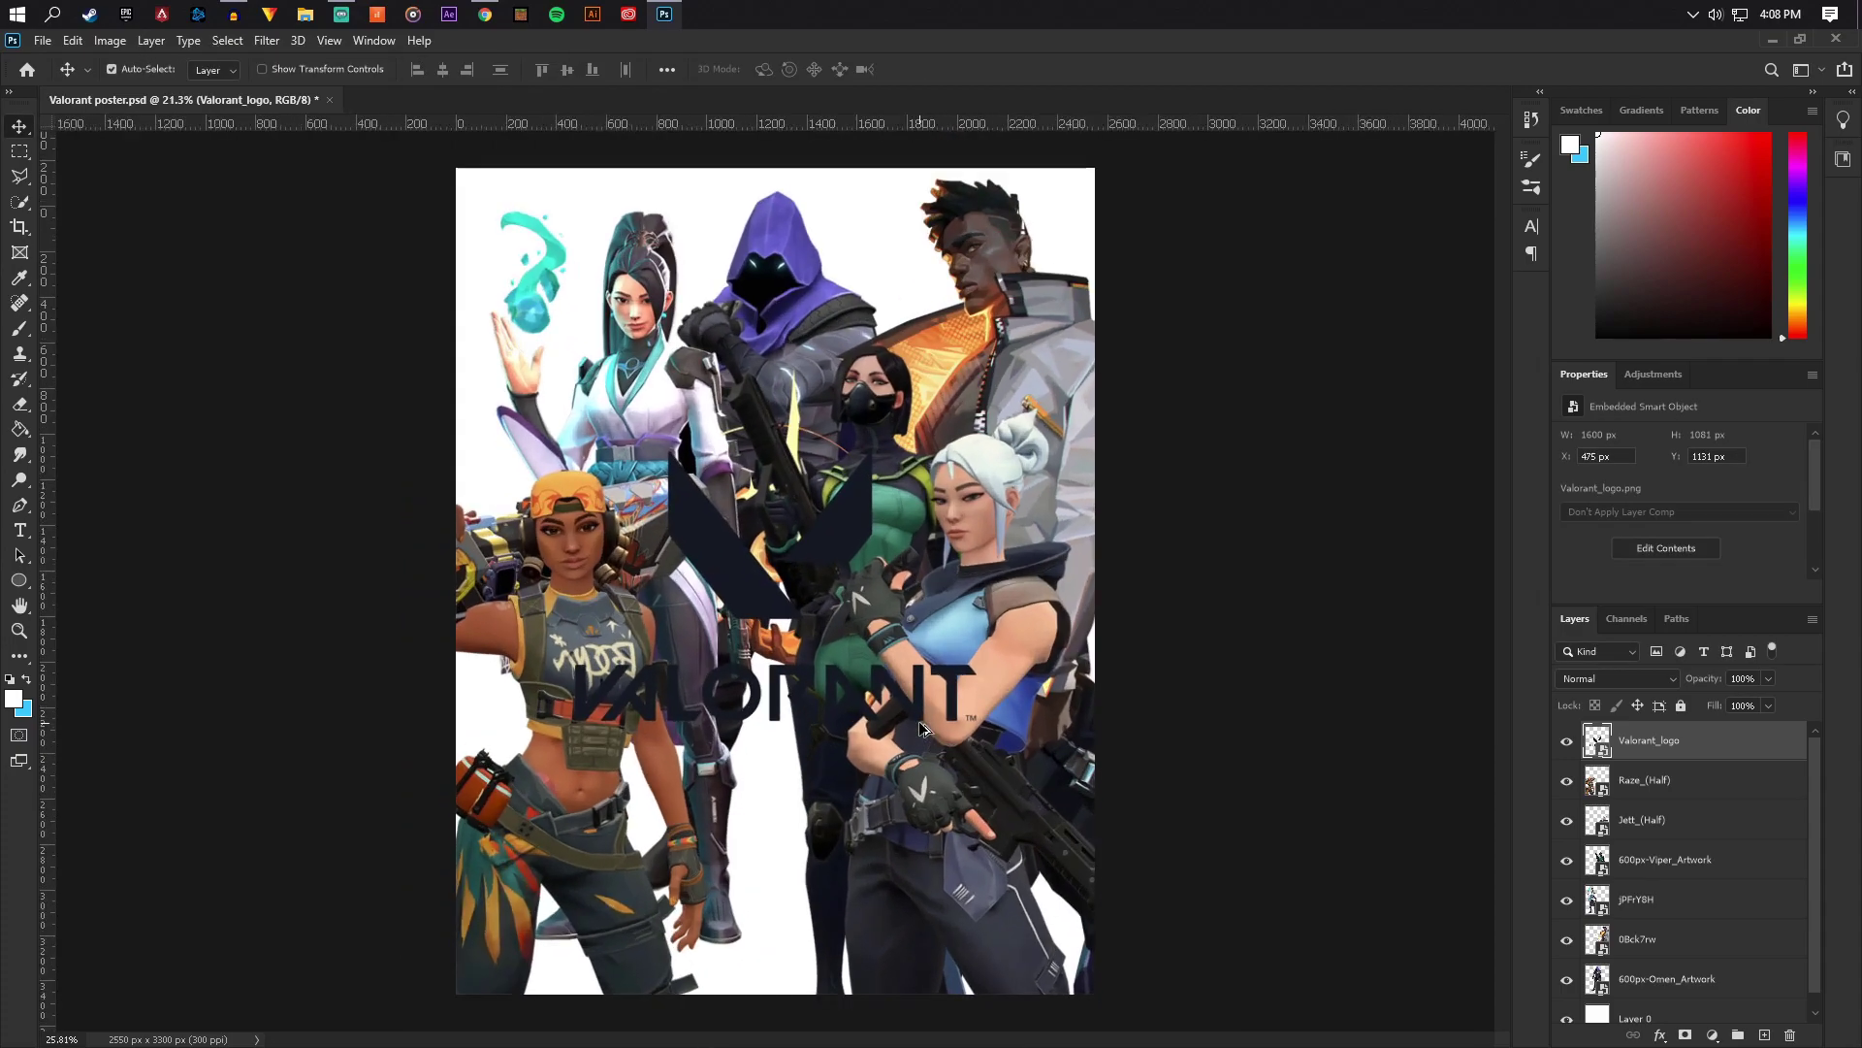
Add a new layer clipped to the logo and fill it white with the Paint Bucket
click(1763, 1036)
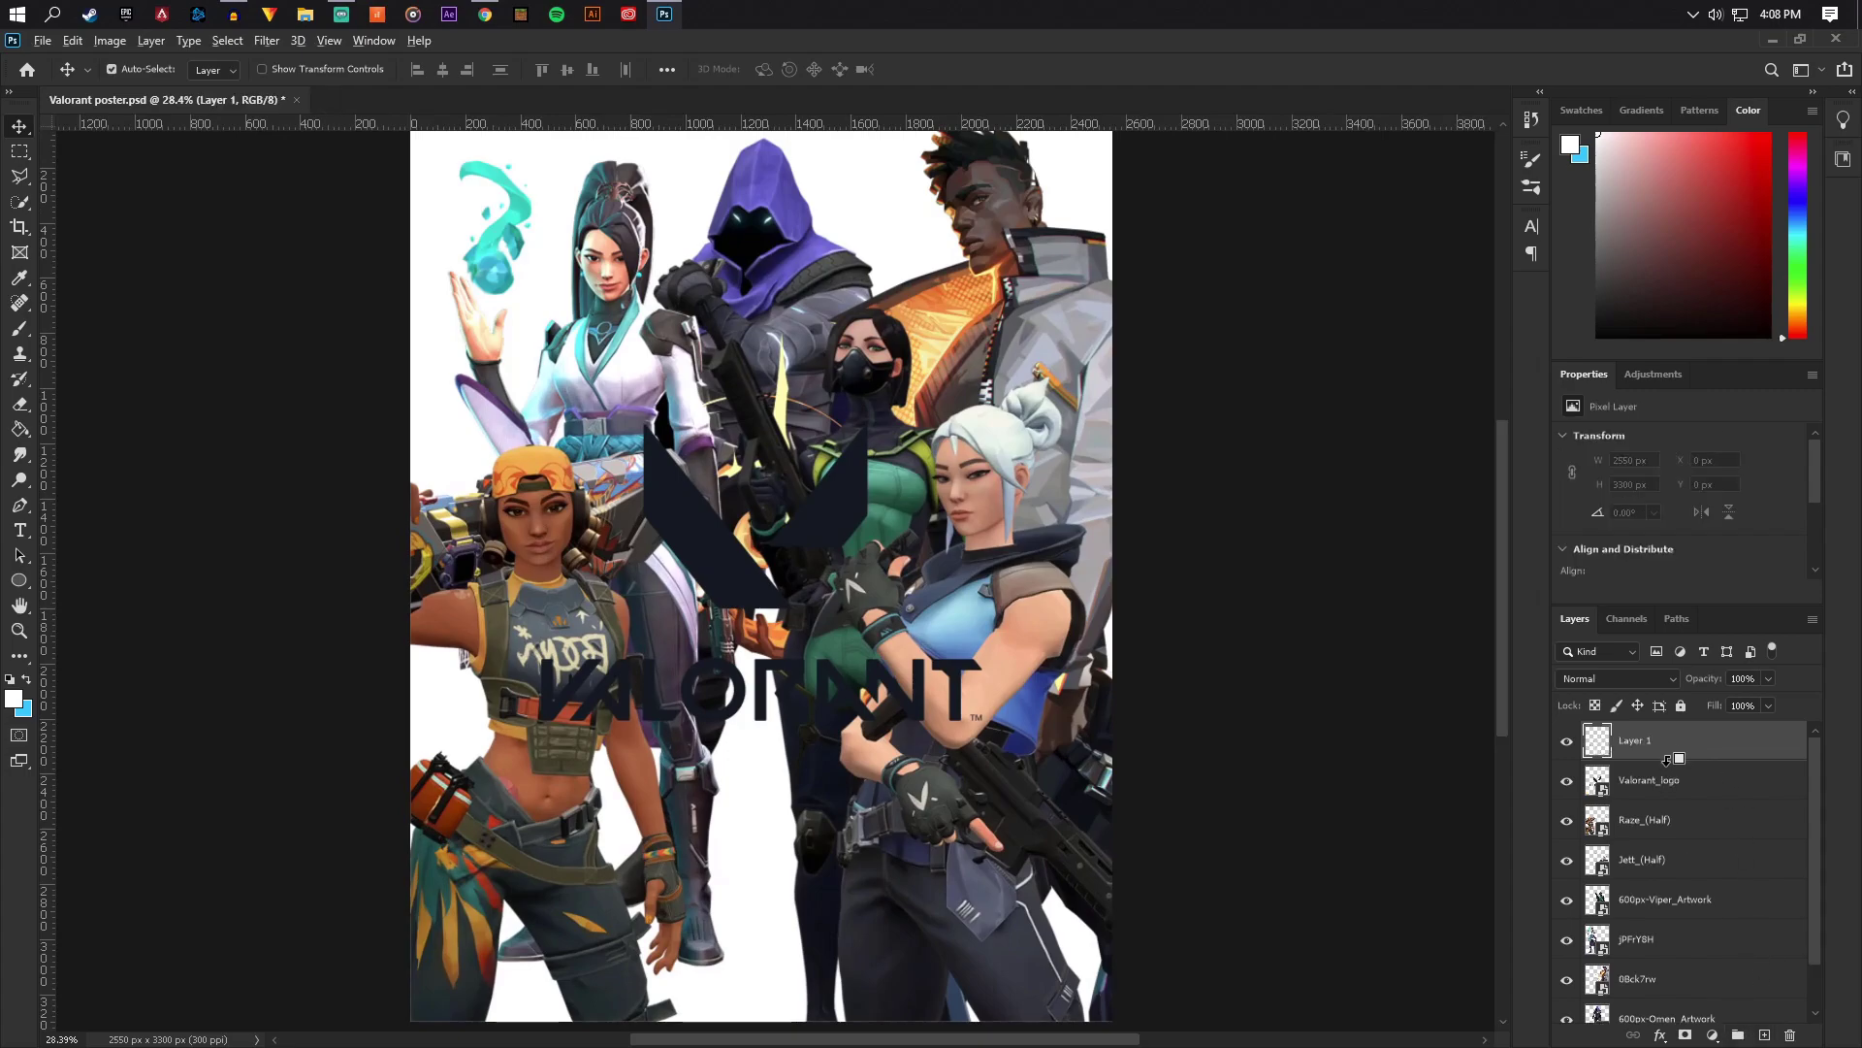
alt+click(1612, 762)
click(33, 437)
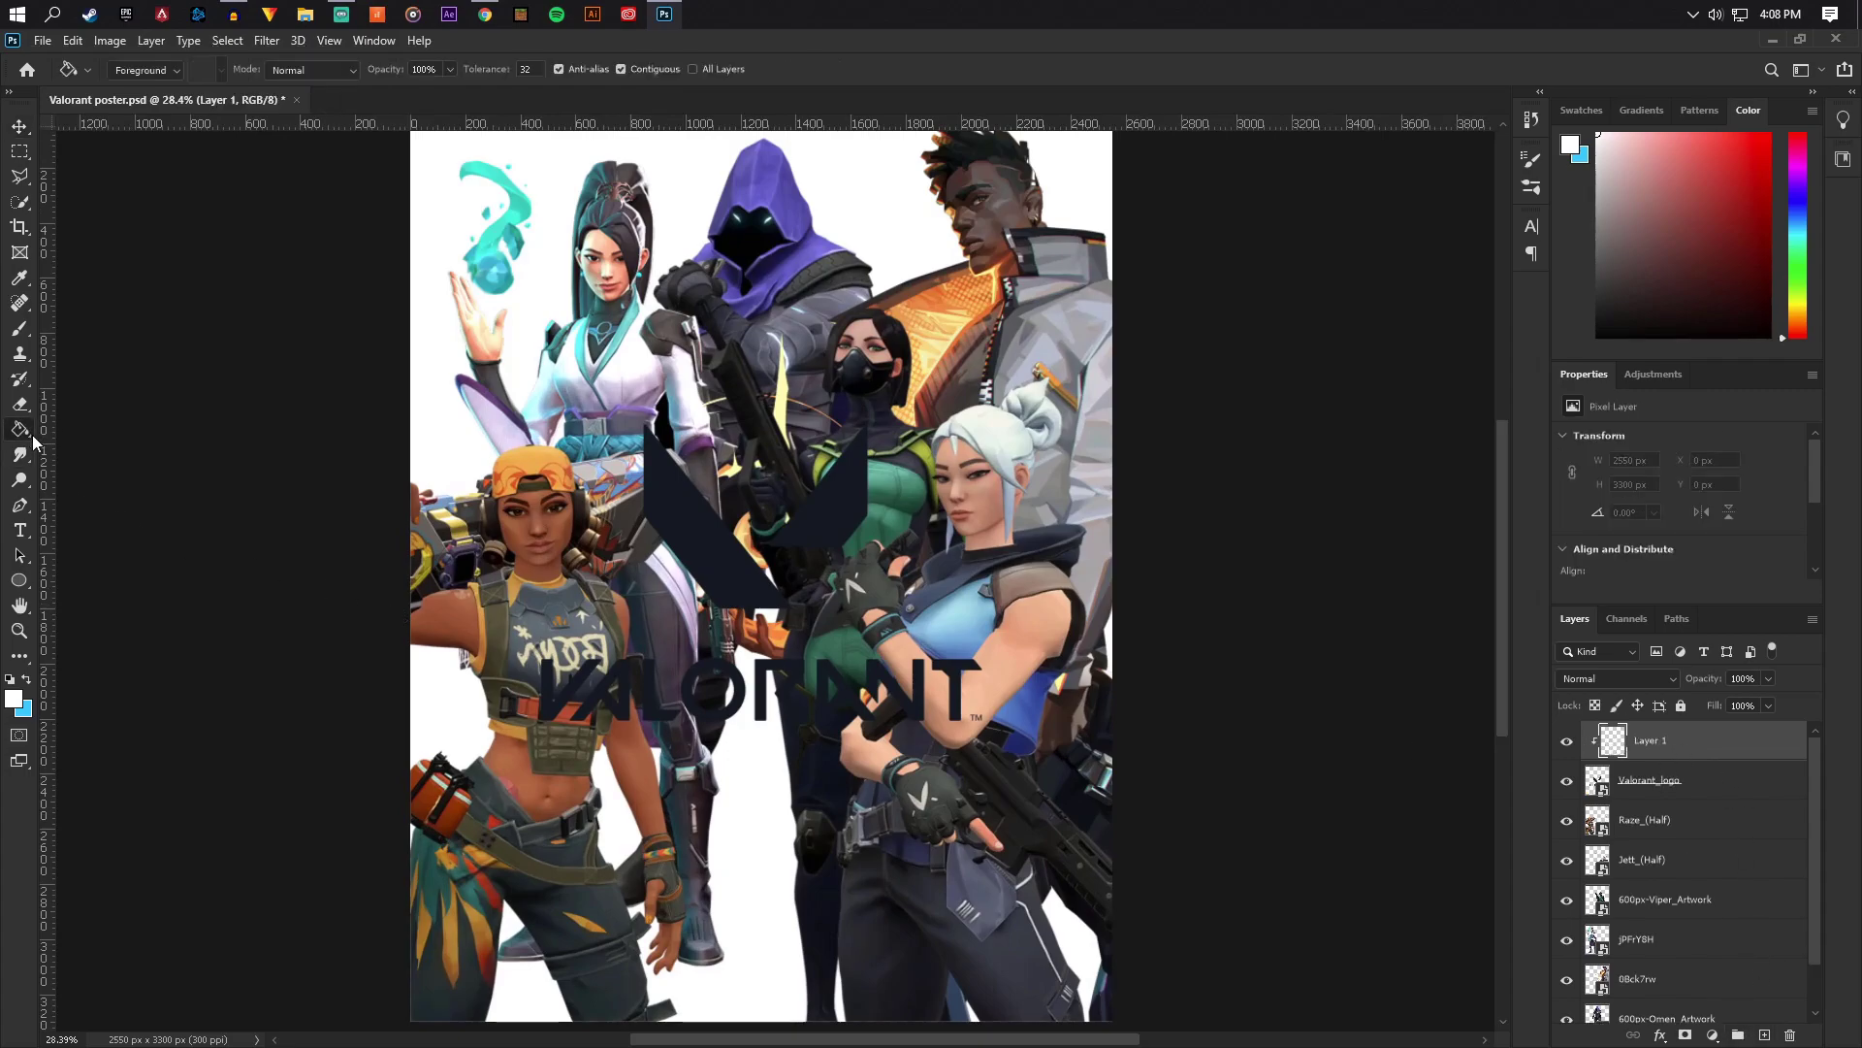
click(640, 613)
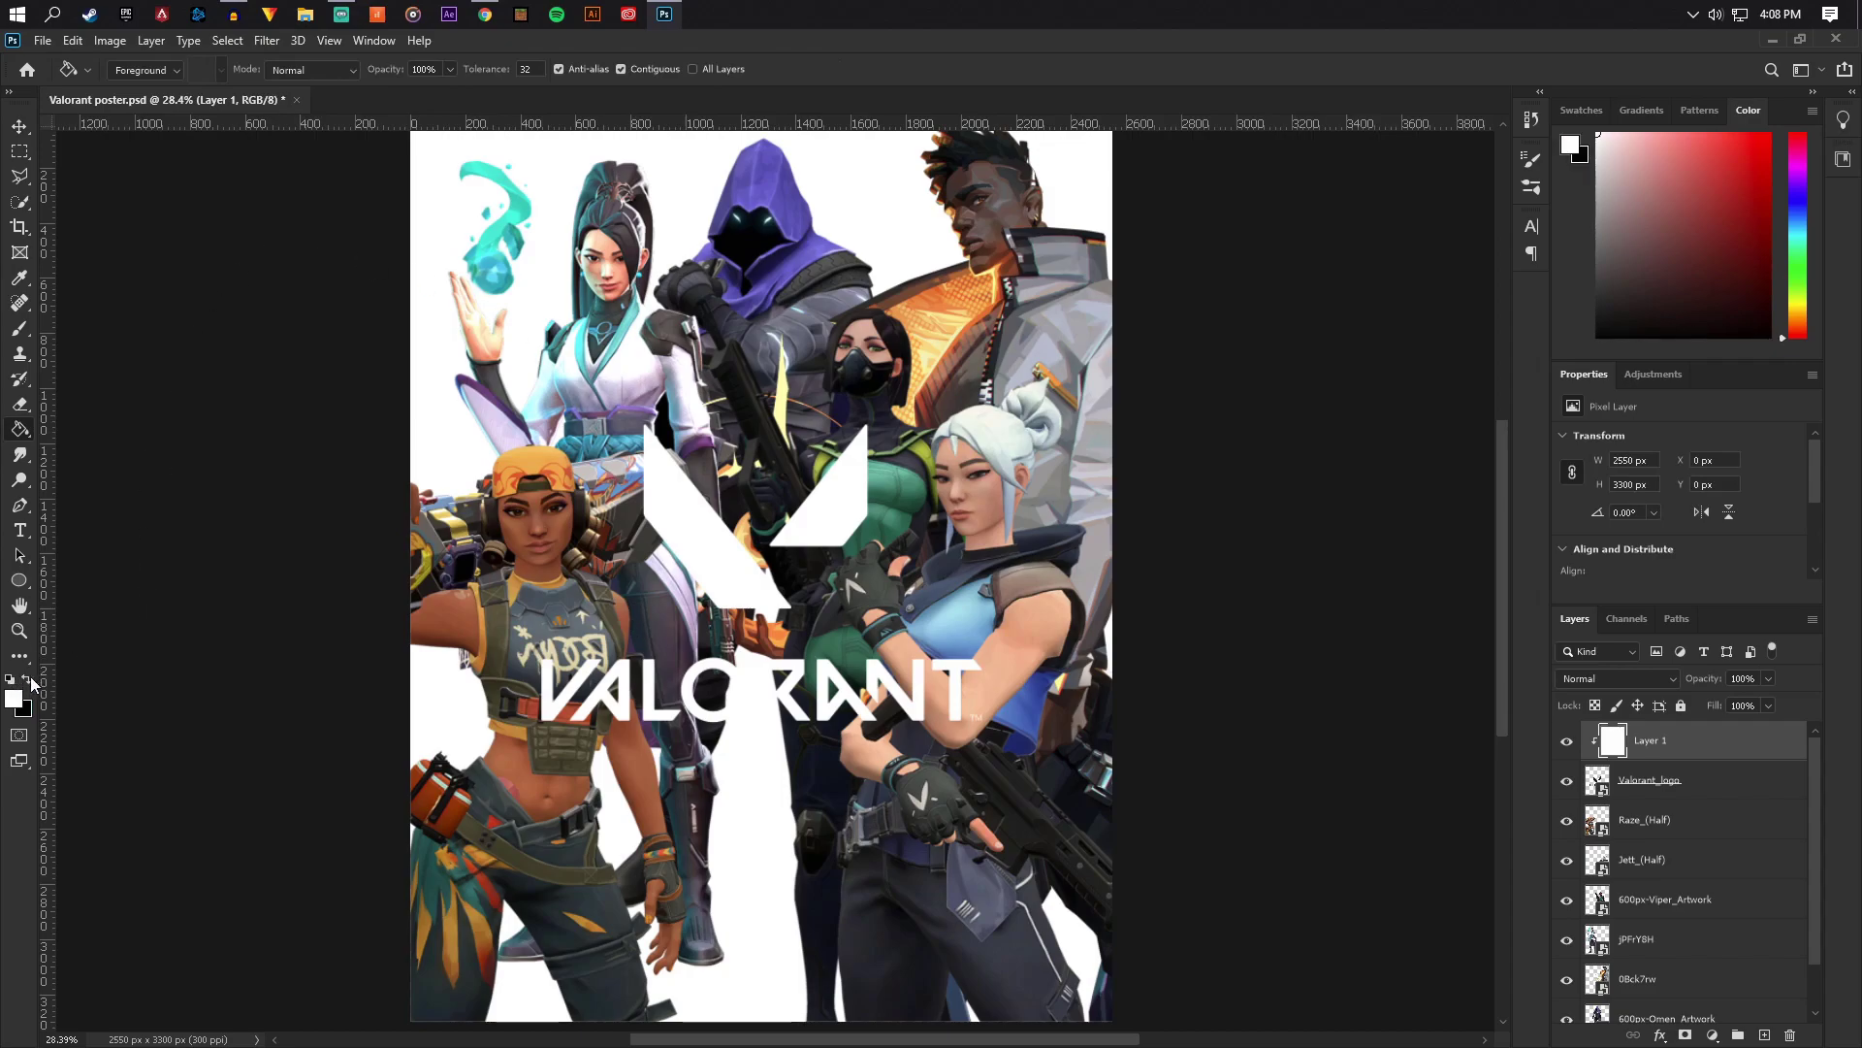
Fill the Layer 0 background solid black
scroll(1746, 926, down, 1)
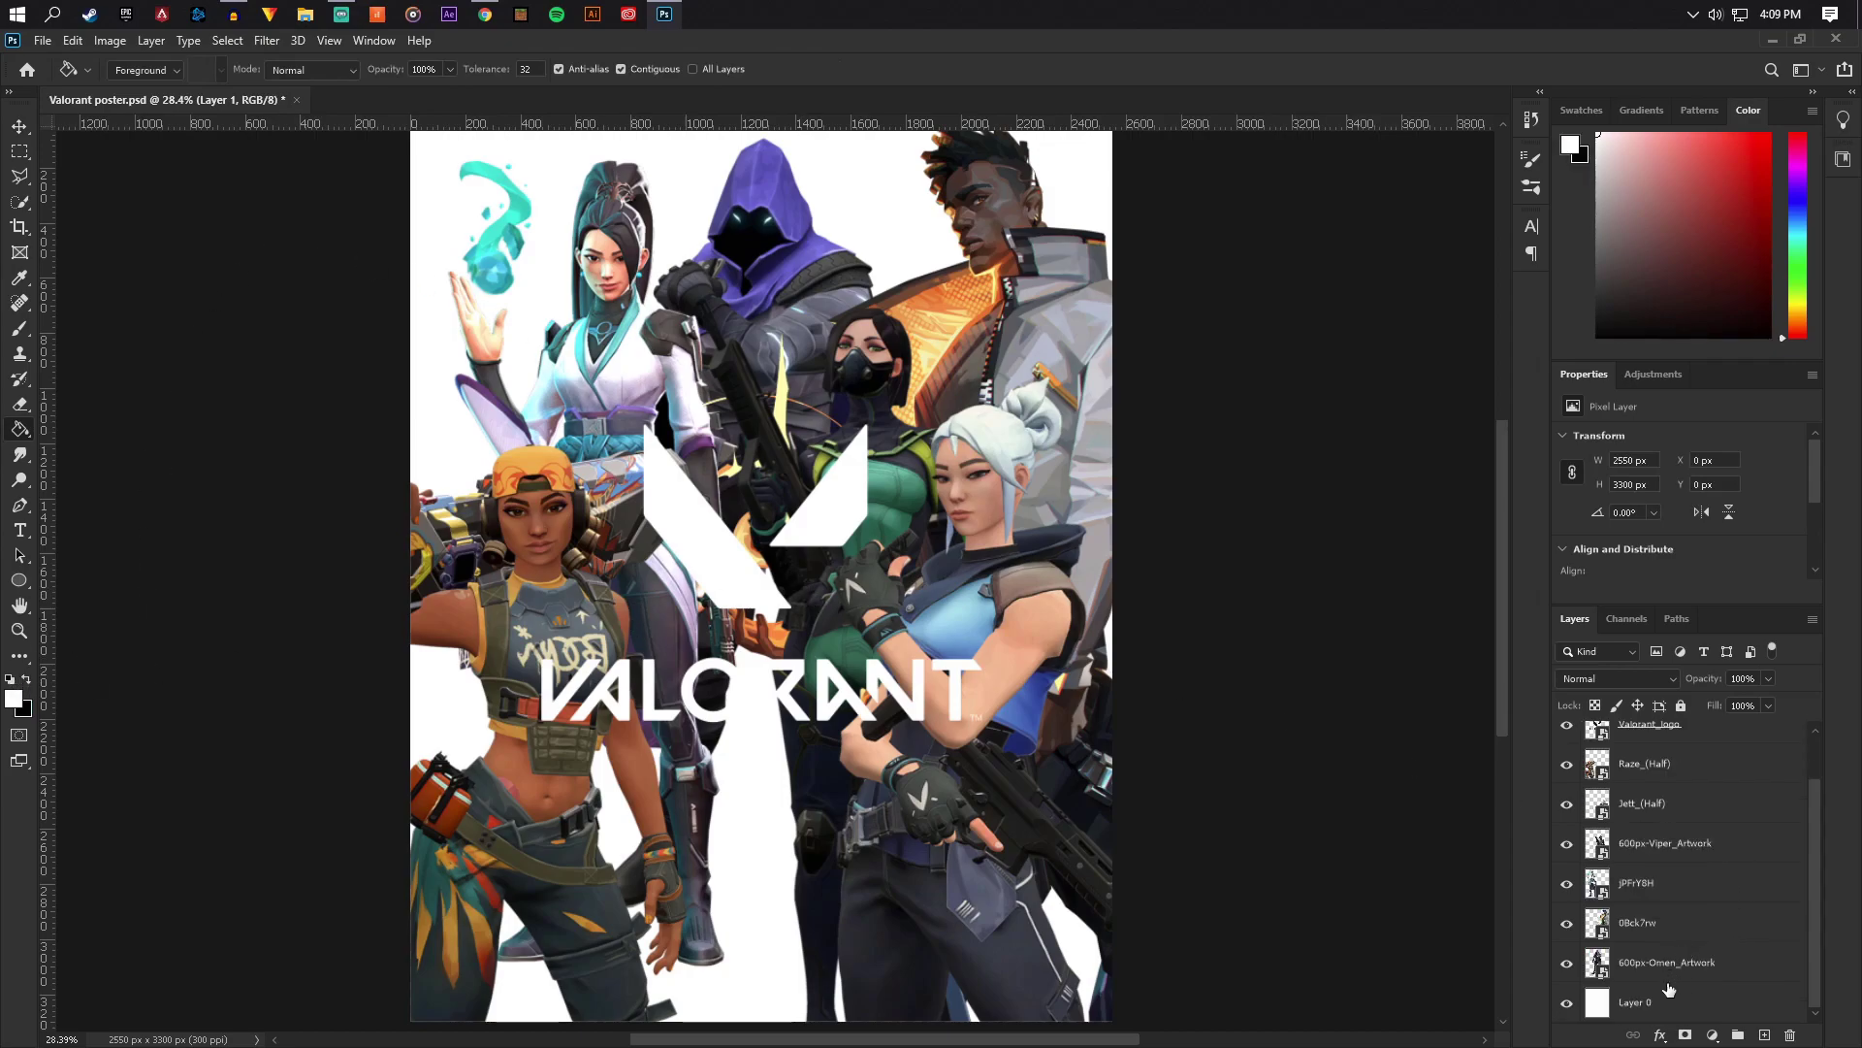
click(1669, 1009)
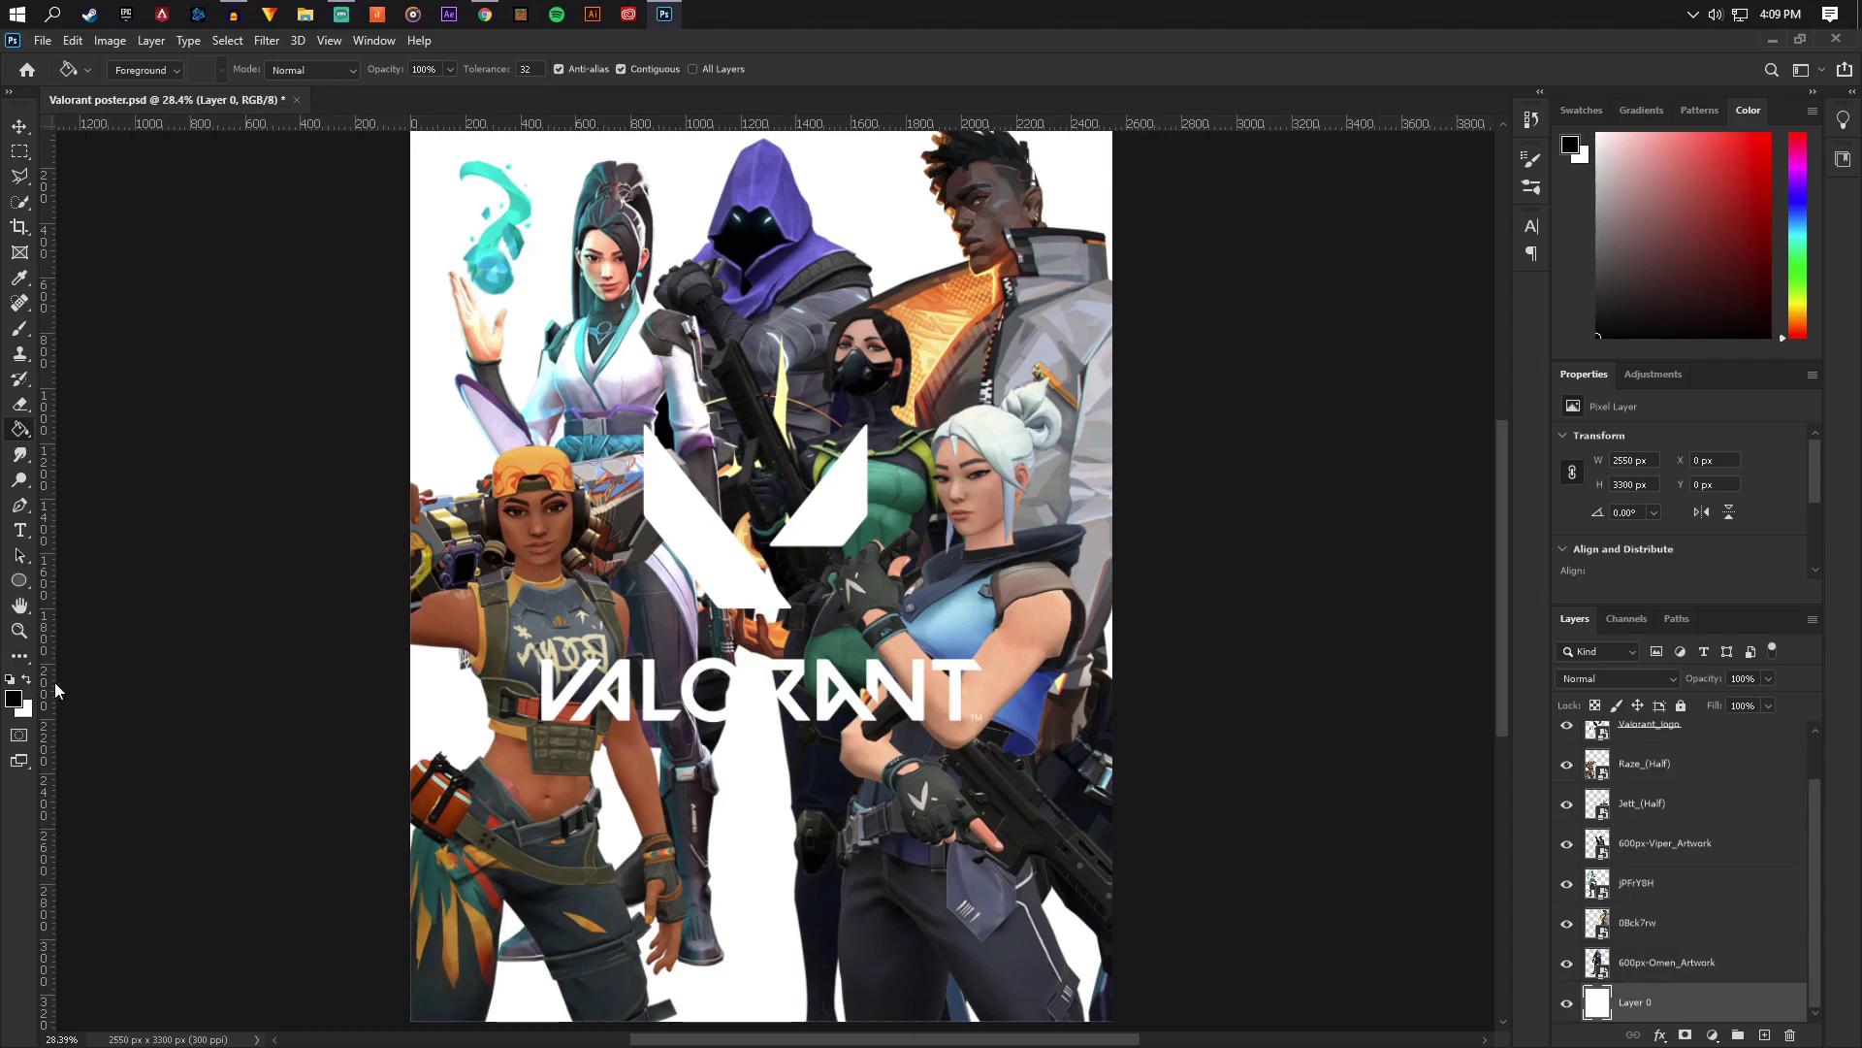
click(612, 697)
scroll(874, 618, down, 2)
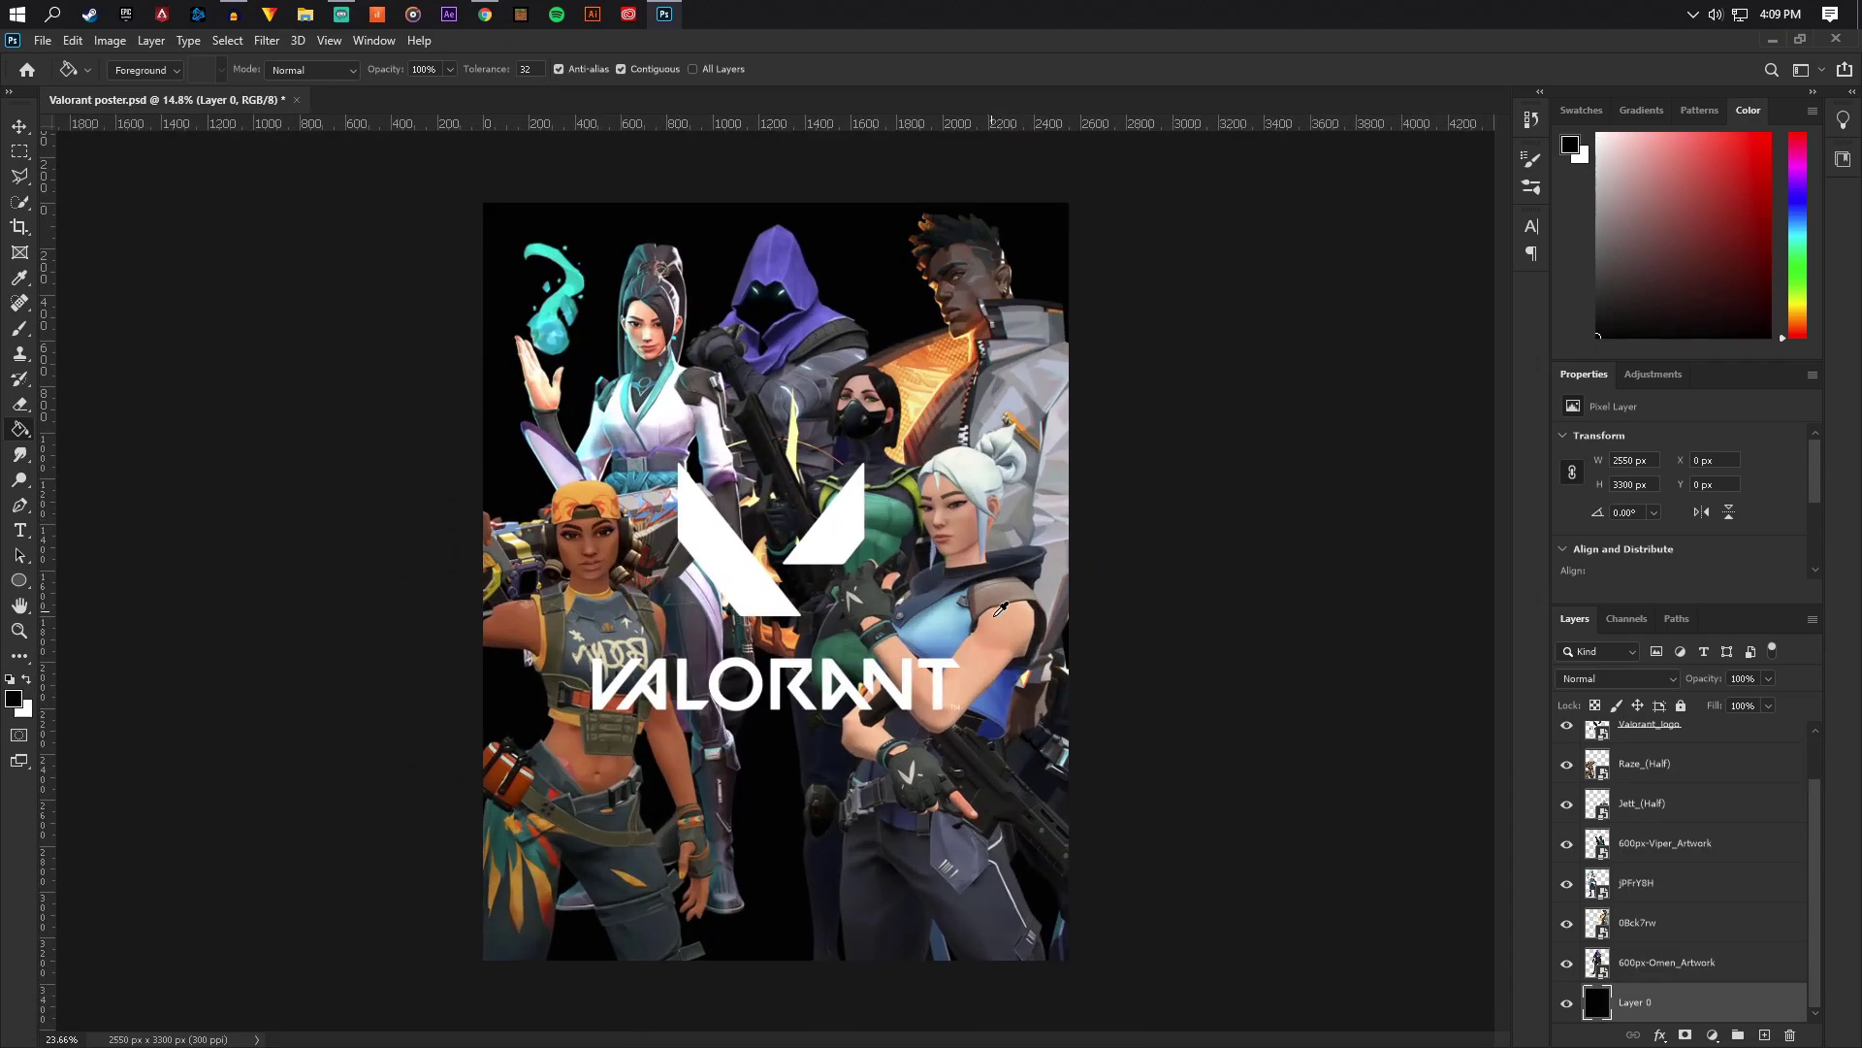
click(20, 332)
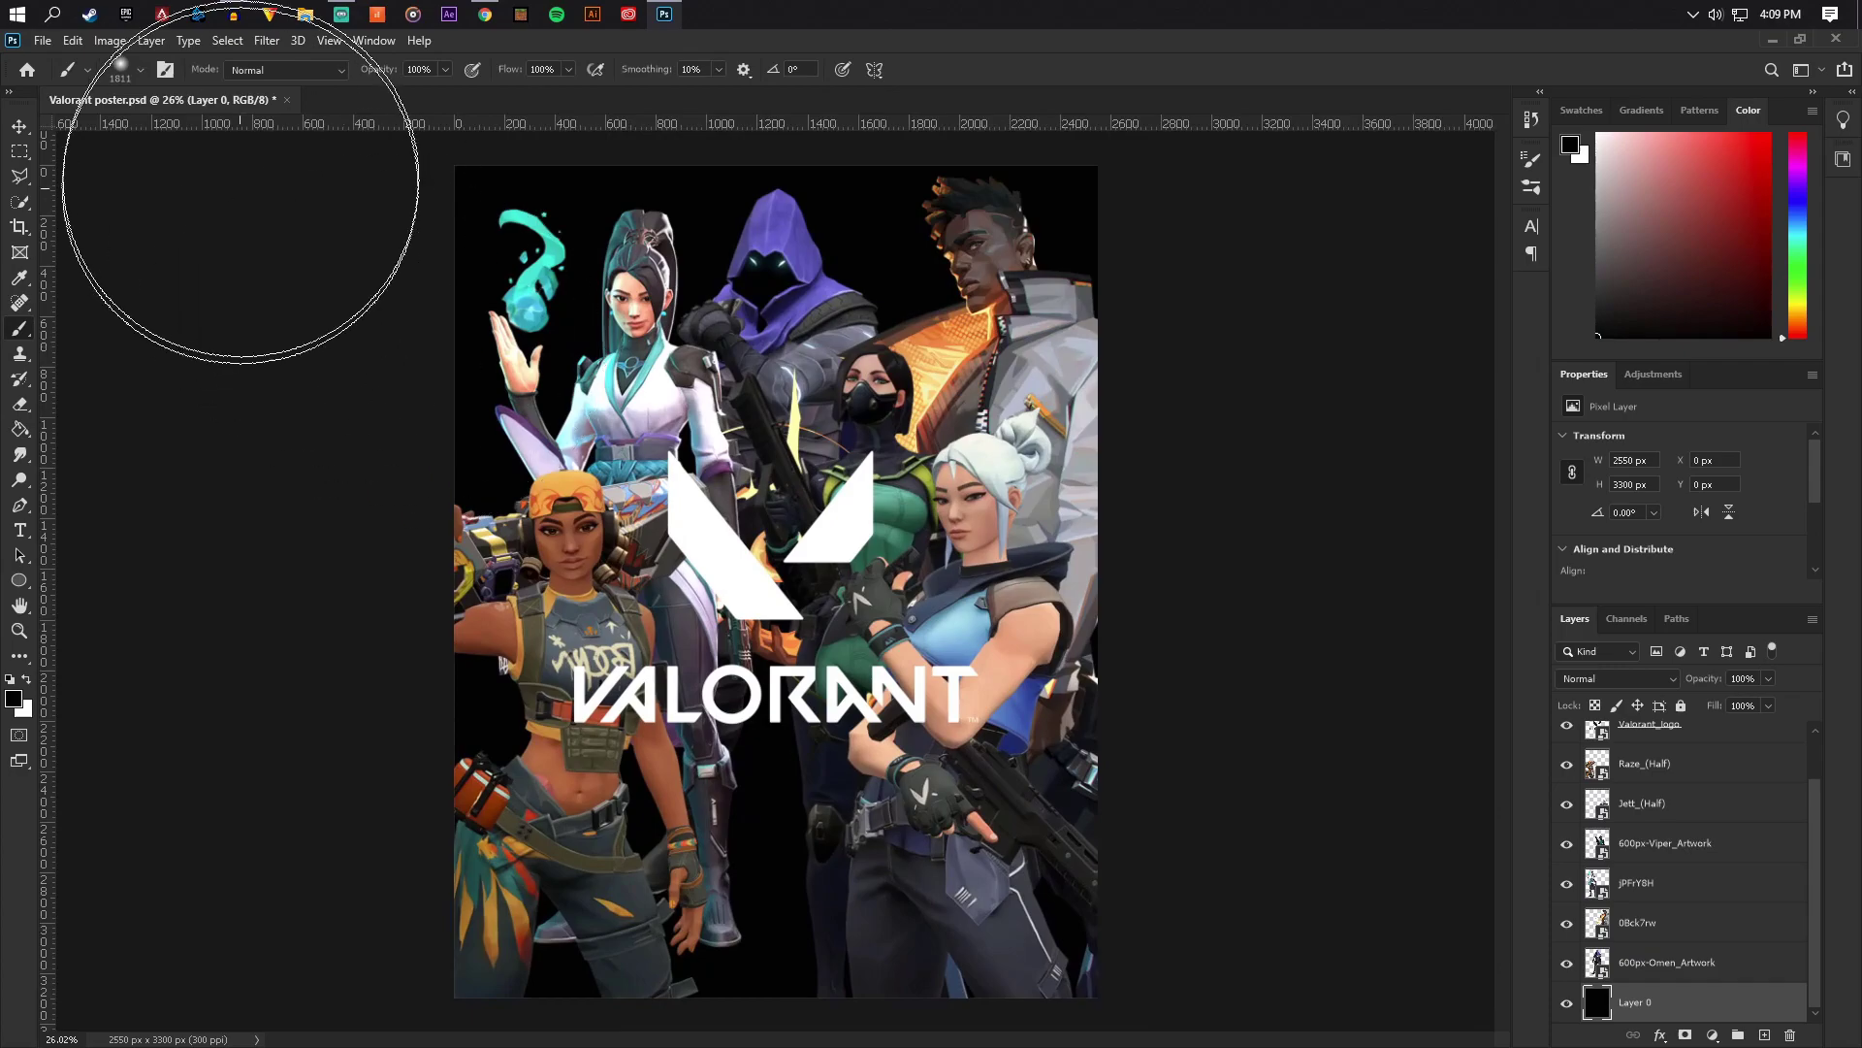
Adjust the brush size and add a new layer clipped to 600px-Omen_Artwork
click(140, 70)
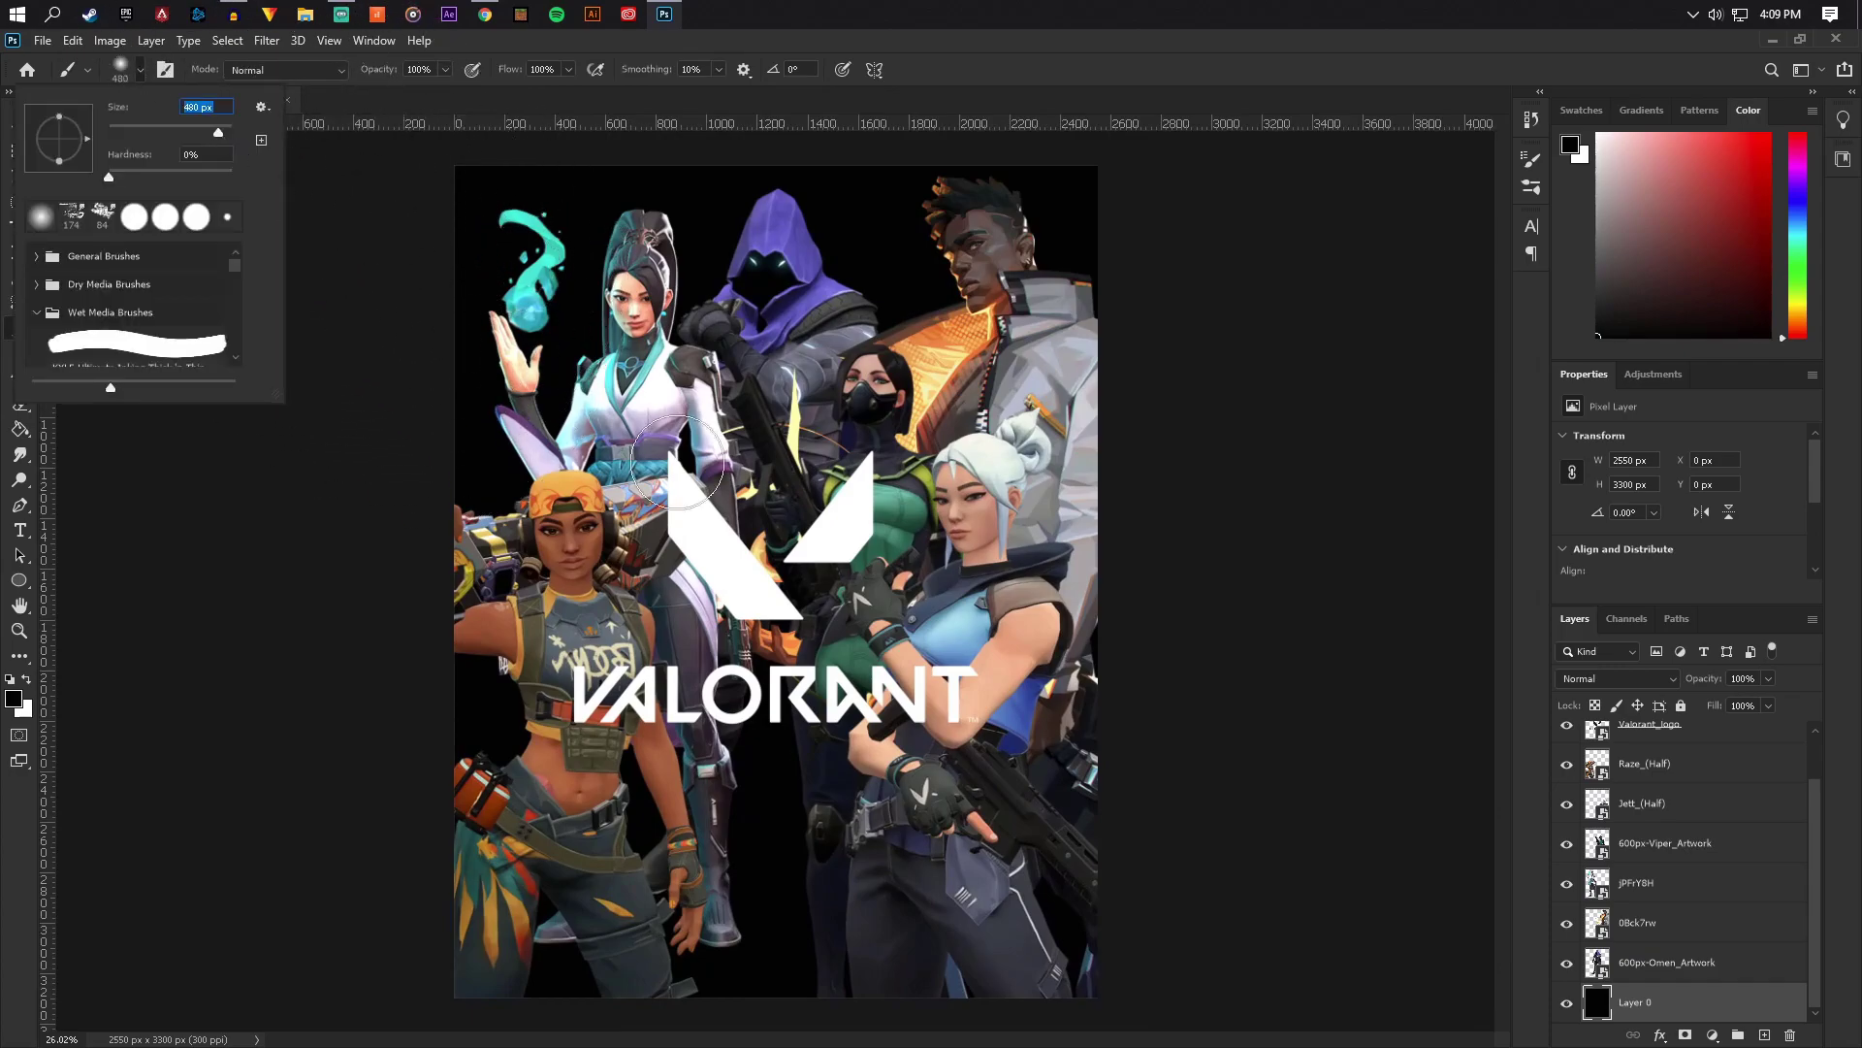
click(1659, 960)
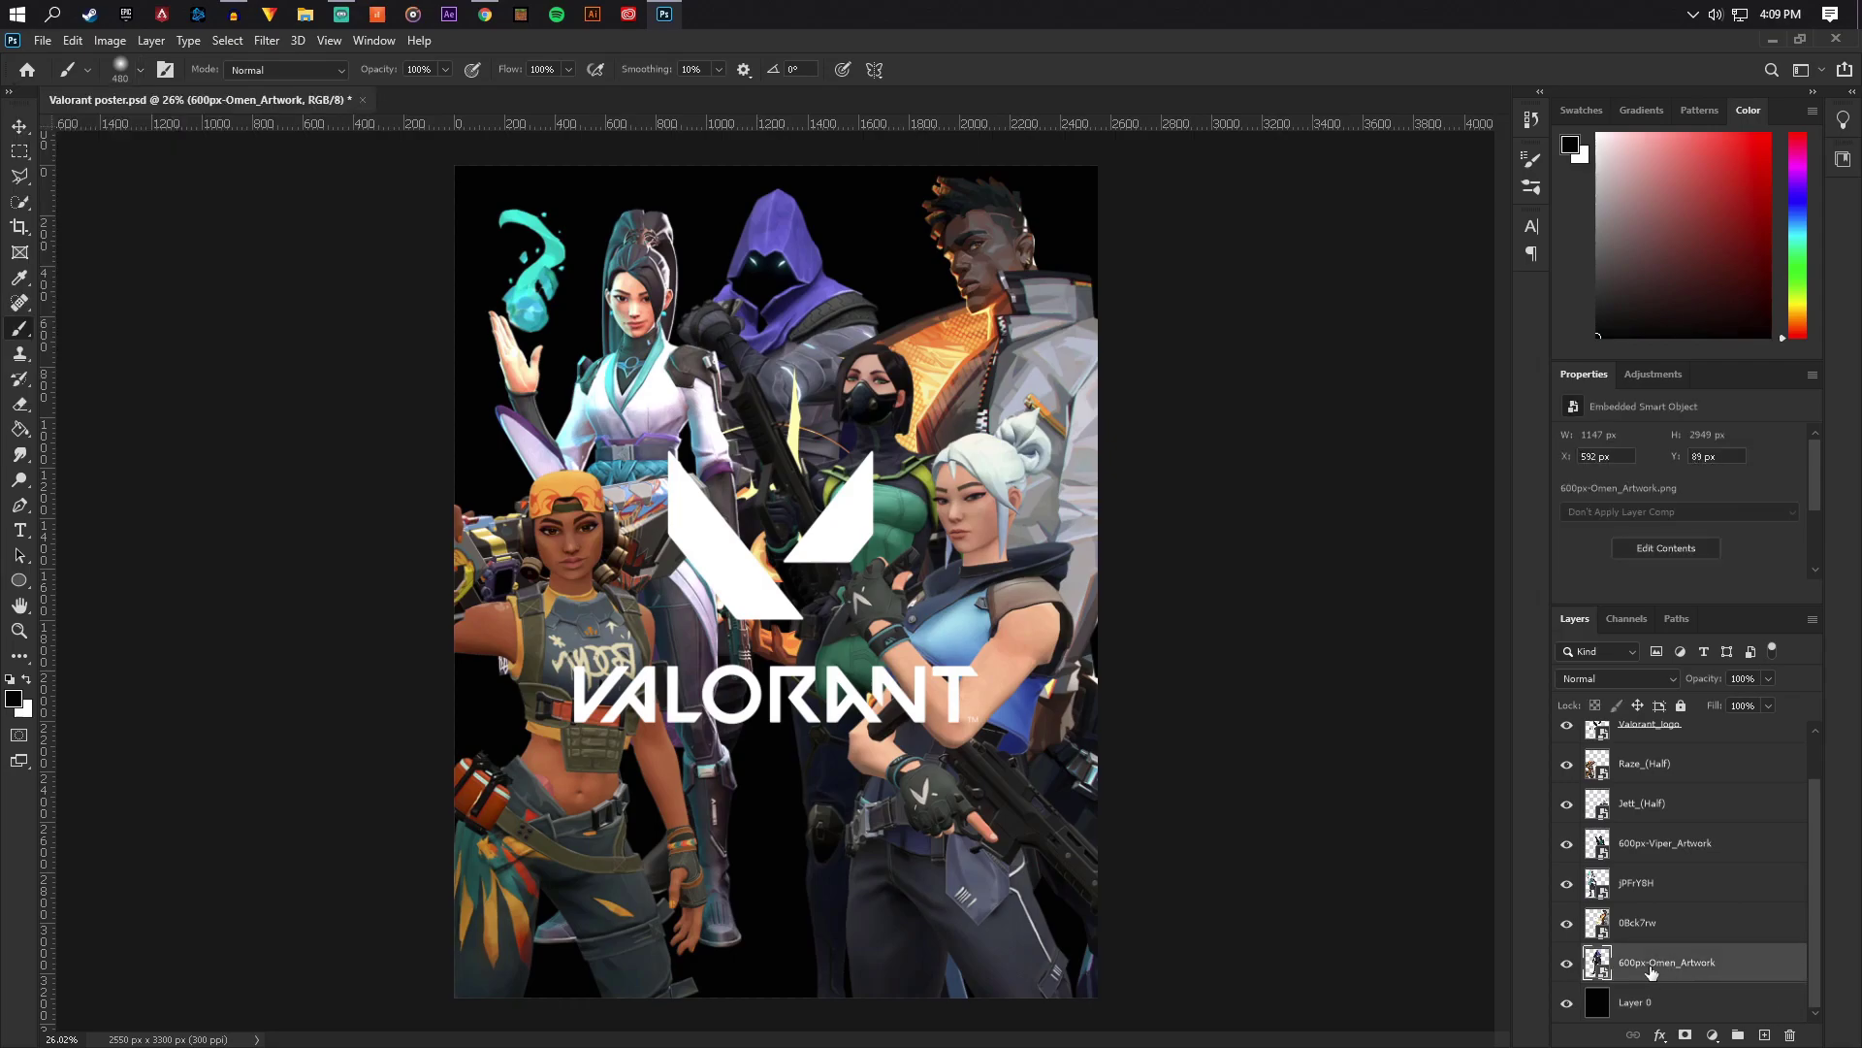
click(1565, 963)
click(1568, 960)
click(1763, 1036)
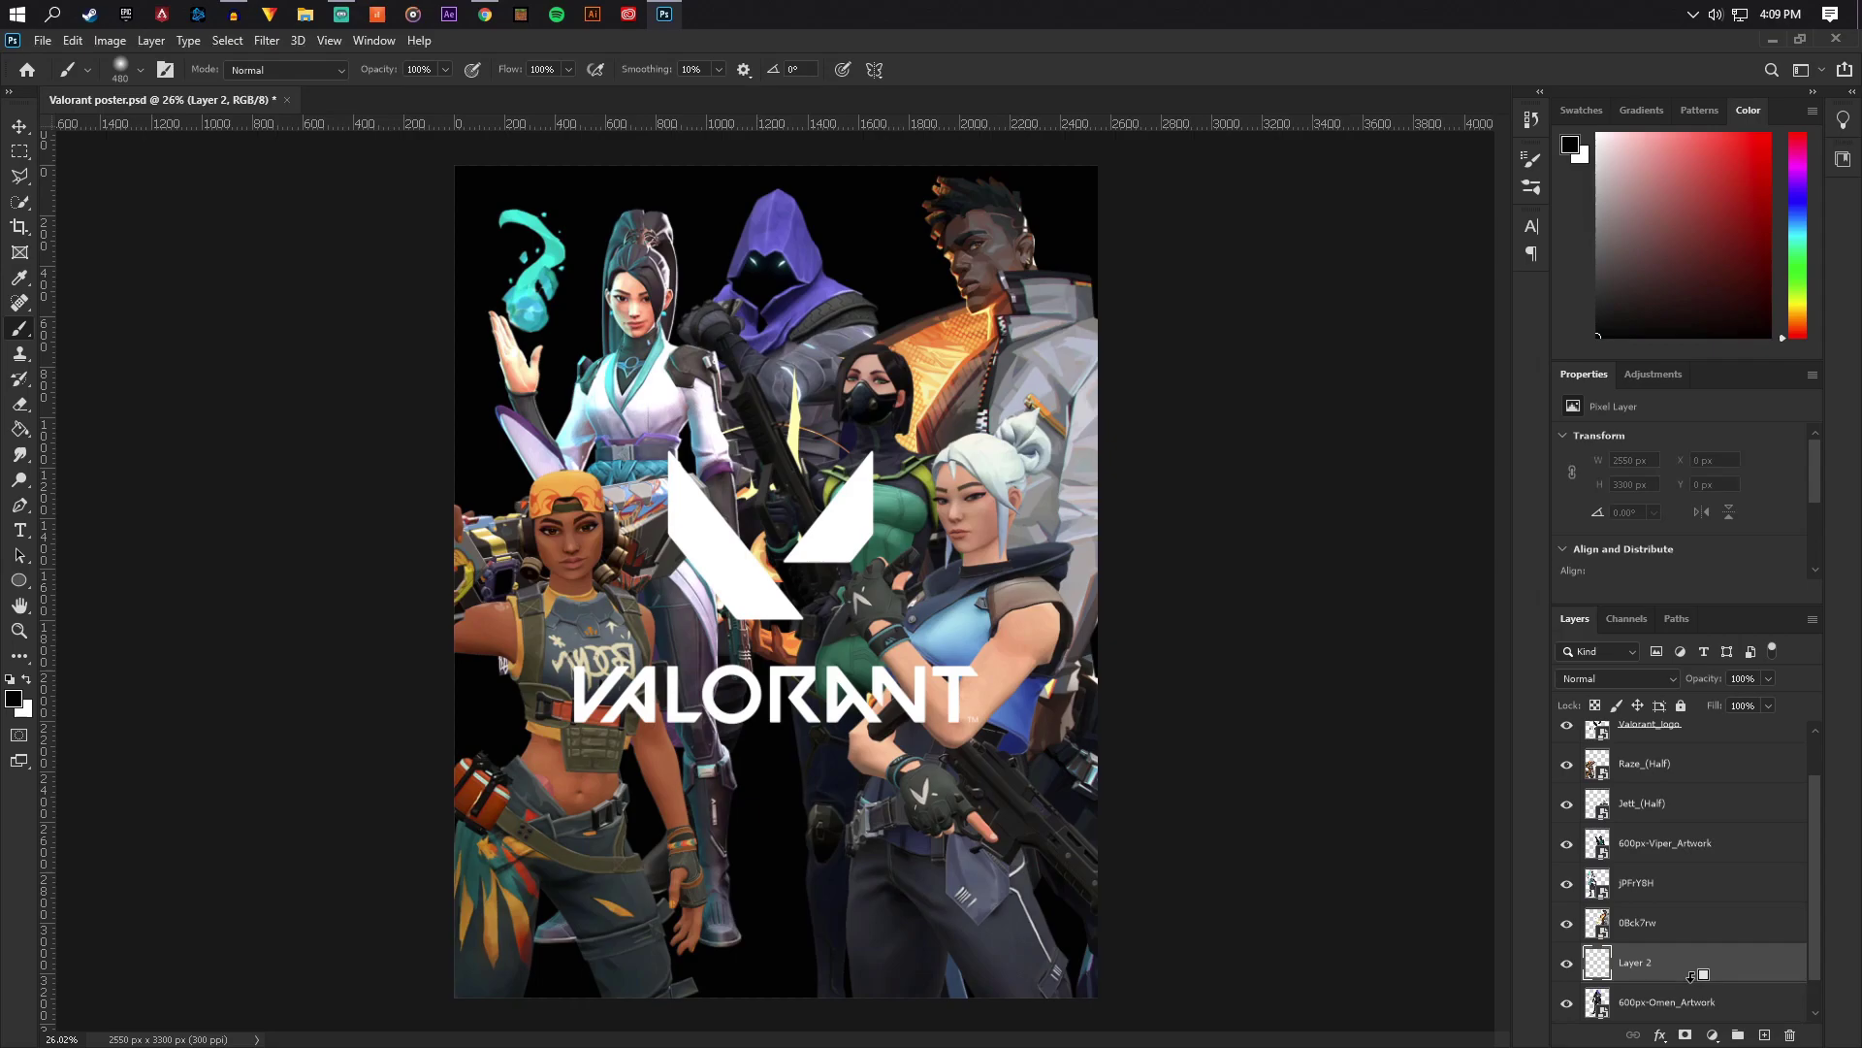
alt+click(1693, 983)
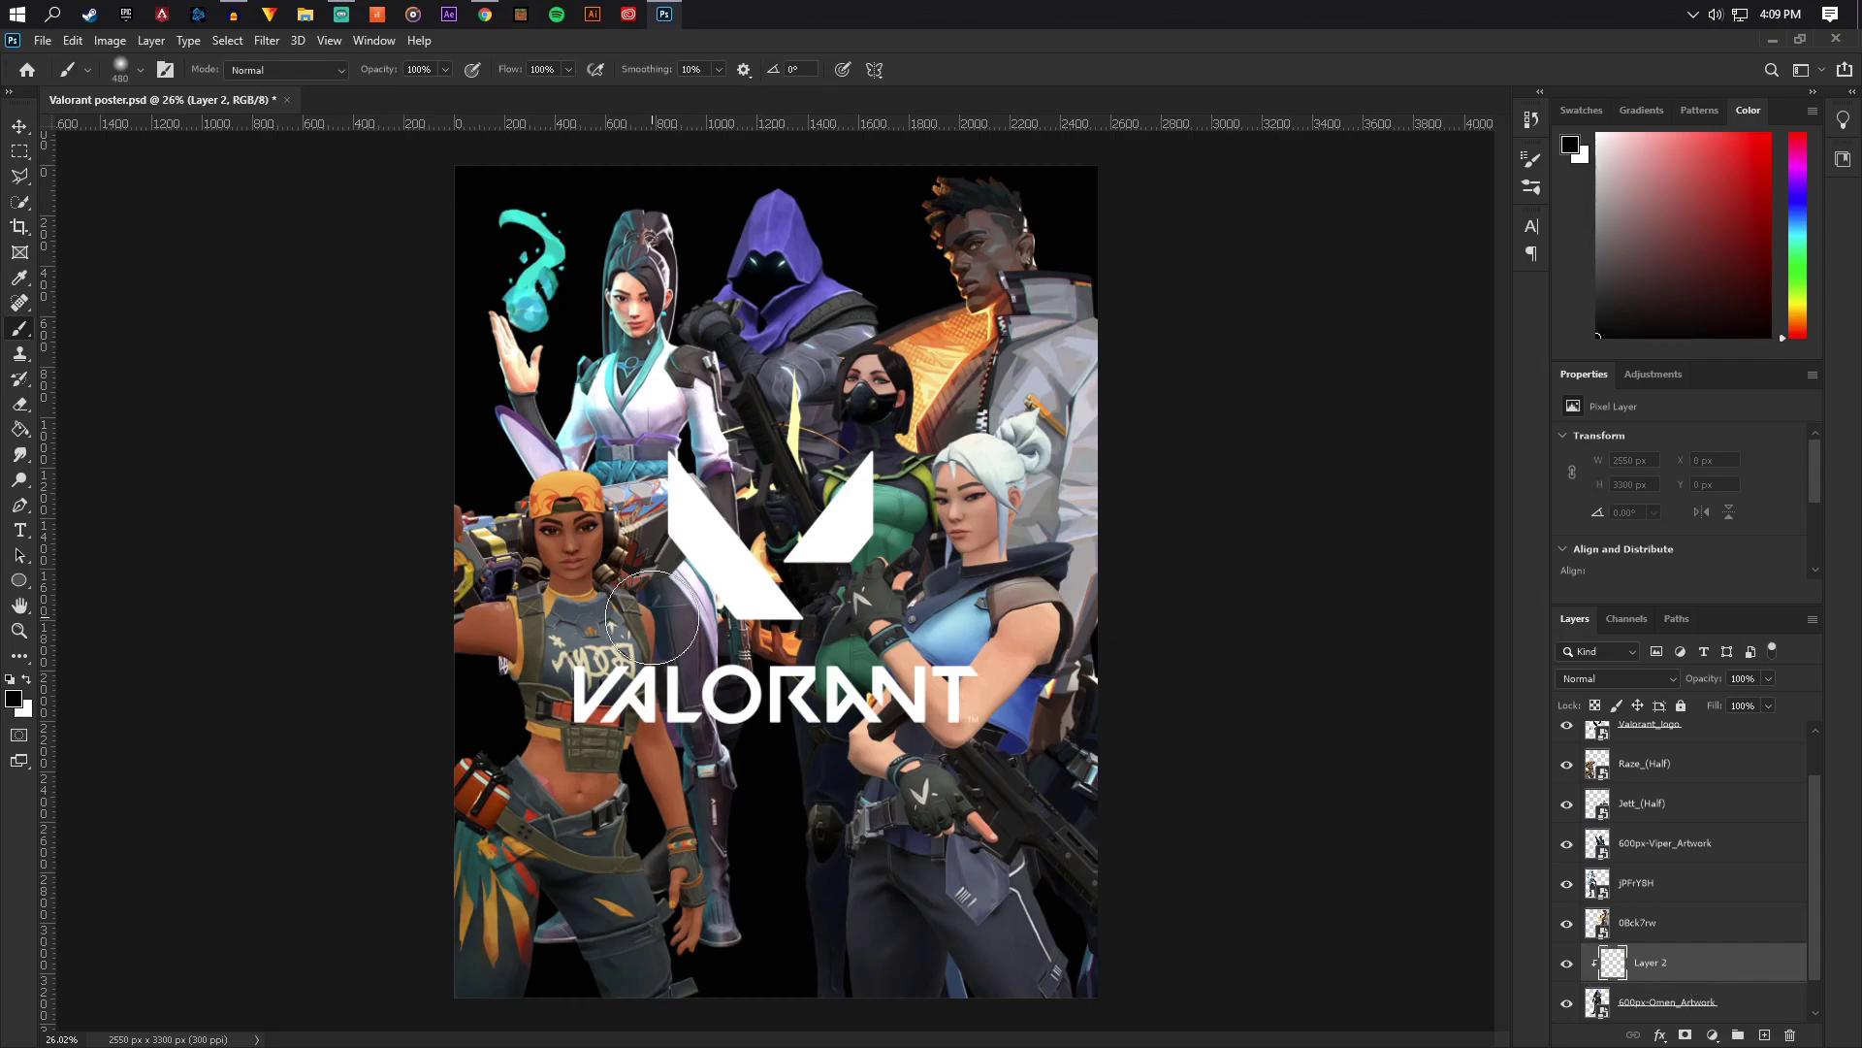
scroll(638, 780, up, 3)
scroll(630, 771, down, 1)
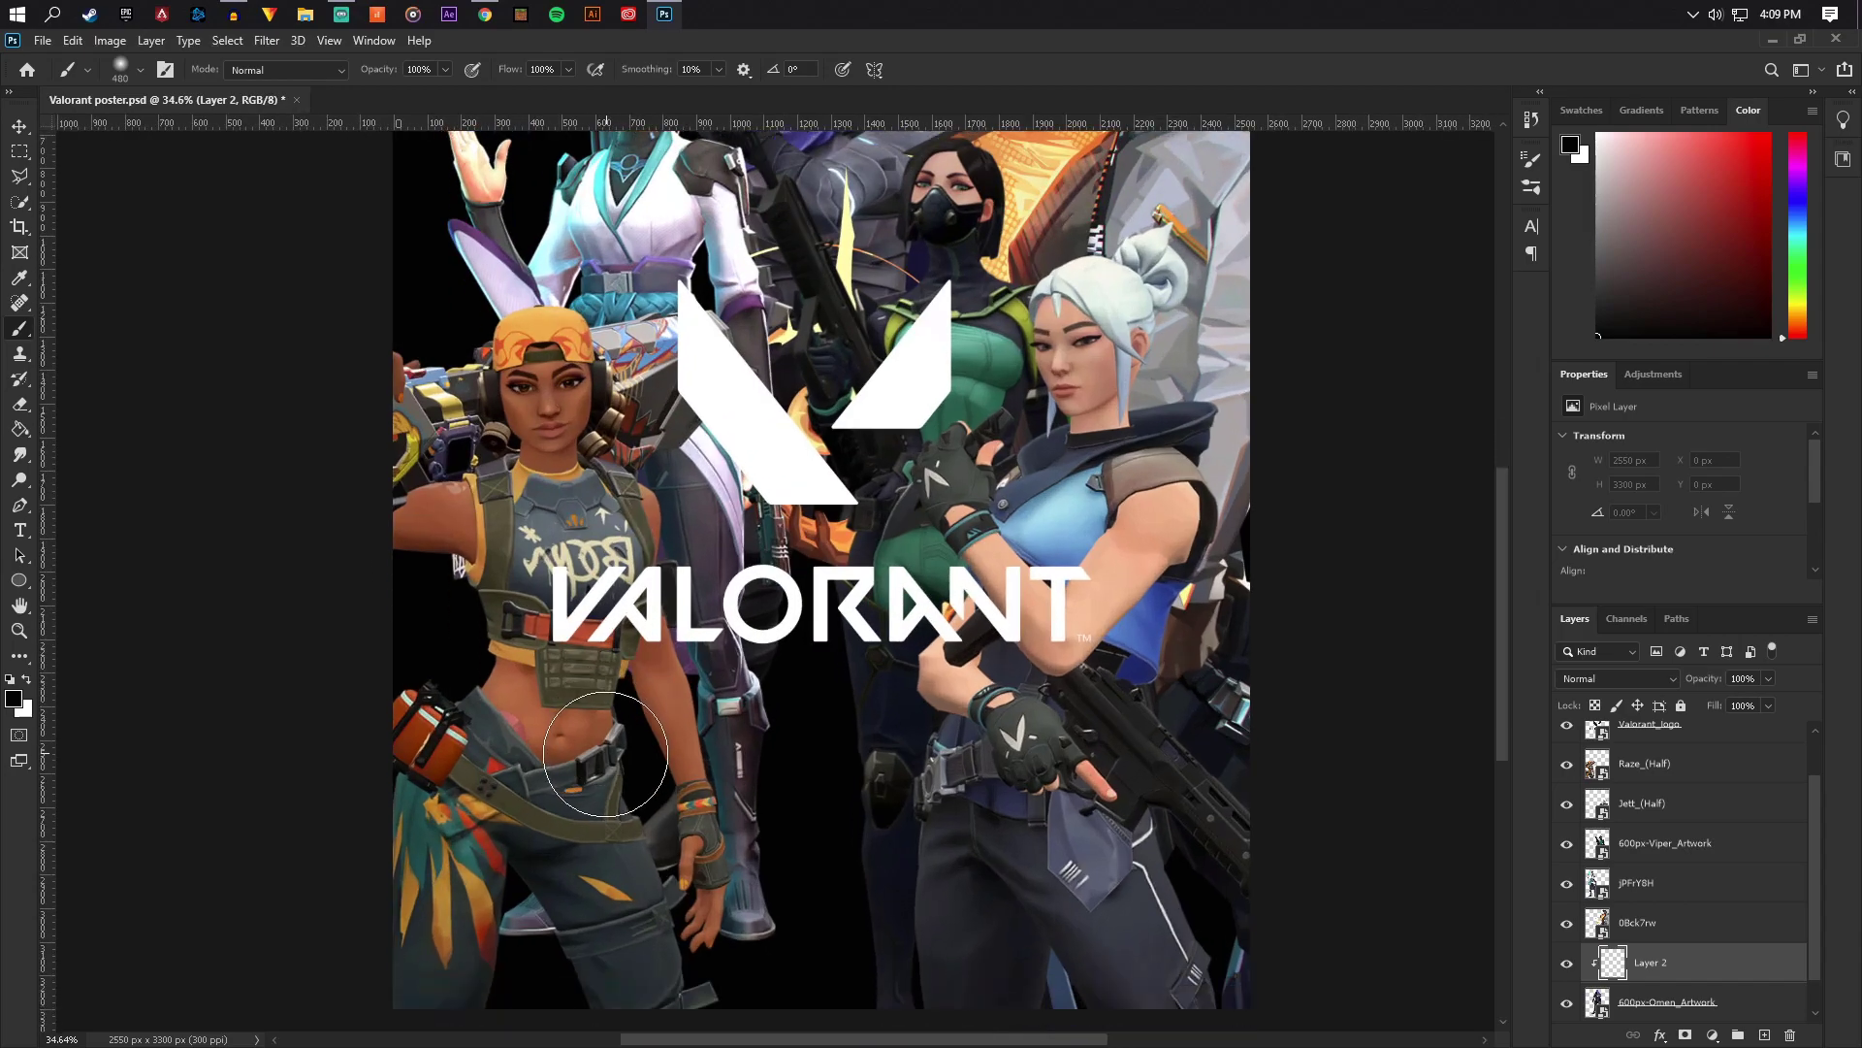
Paint soft black shadows over Omen's hood, arms and lower body, undoing the last dab
click(483, 368)
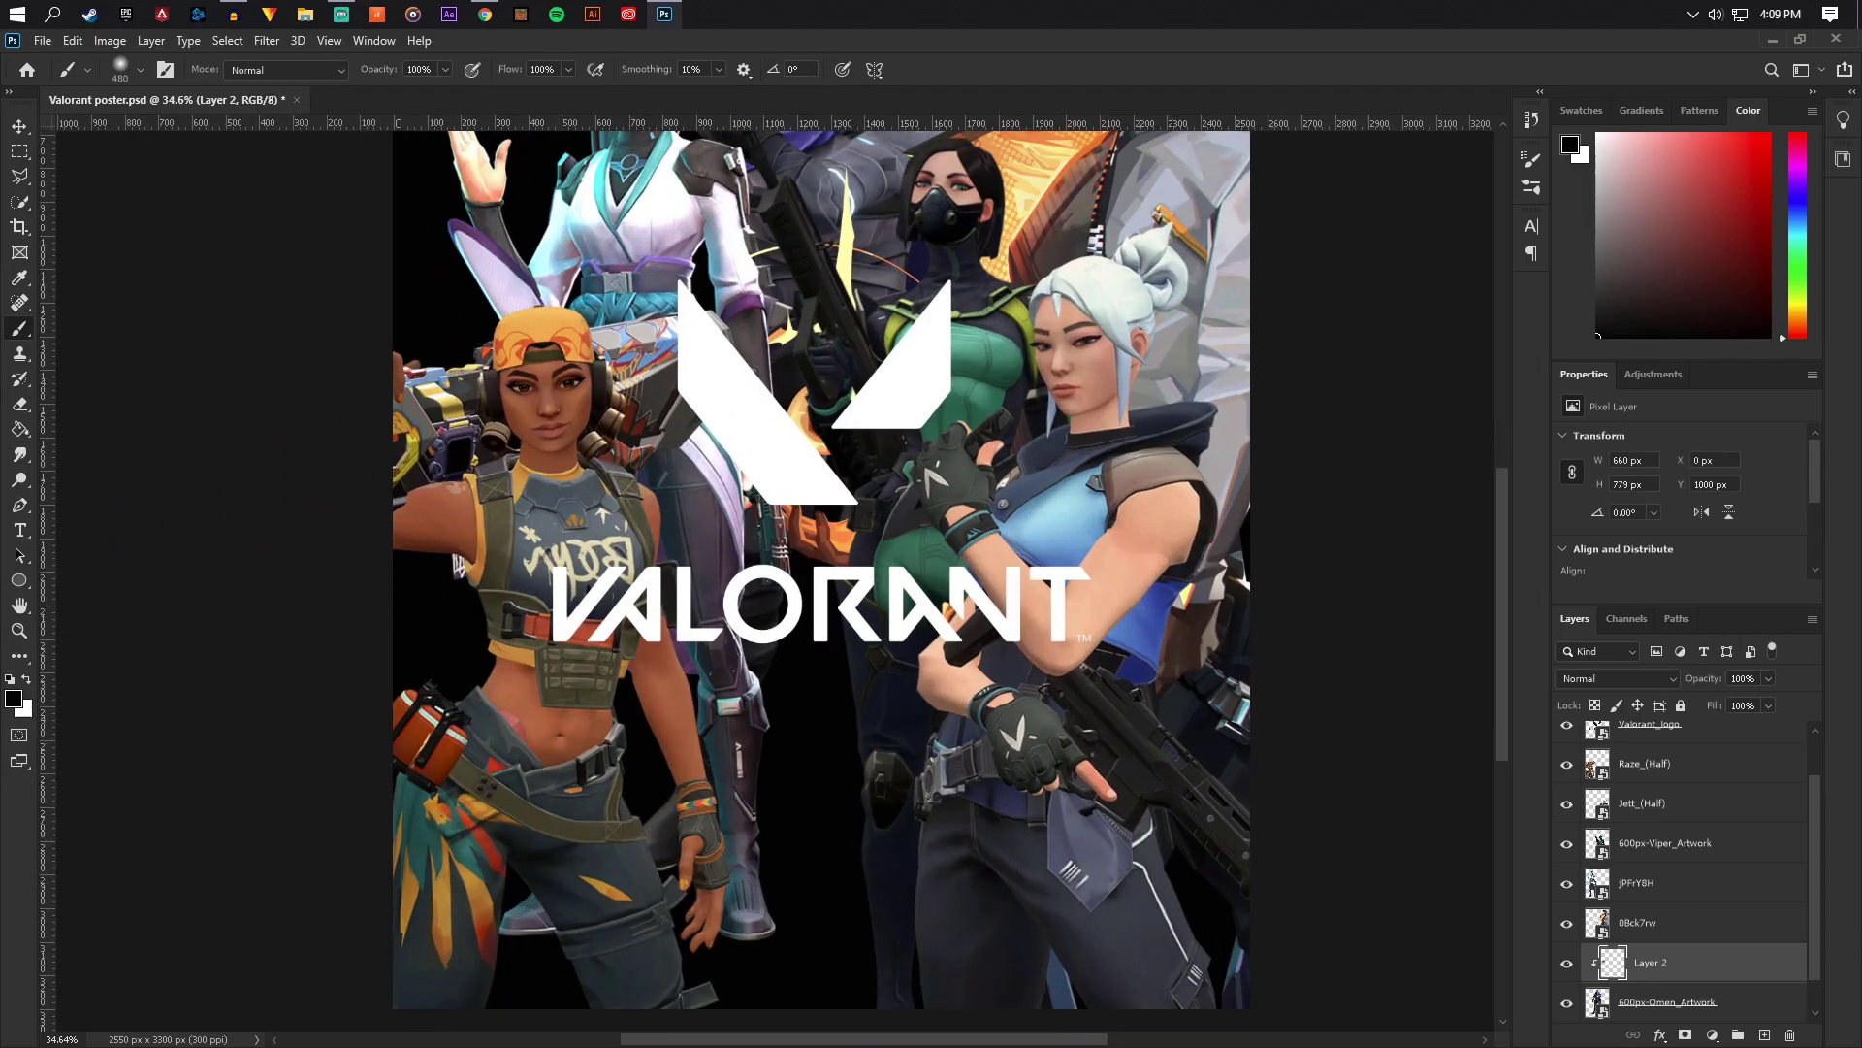
scroll(1116, 656, up, 5)
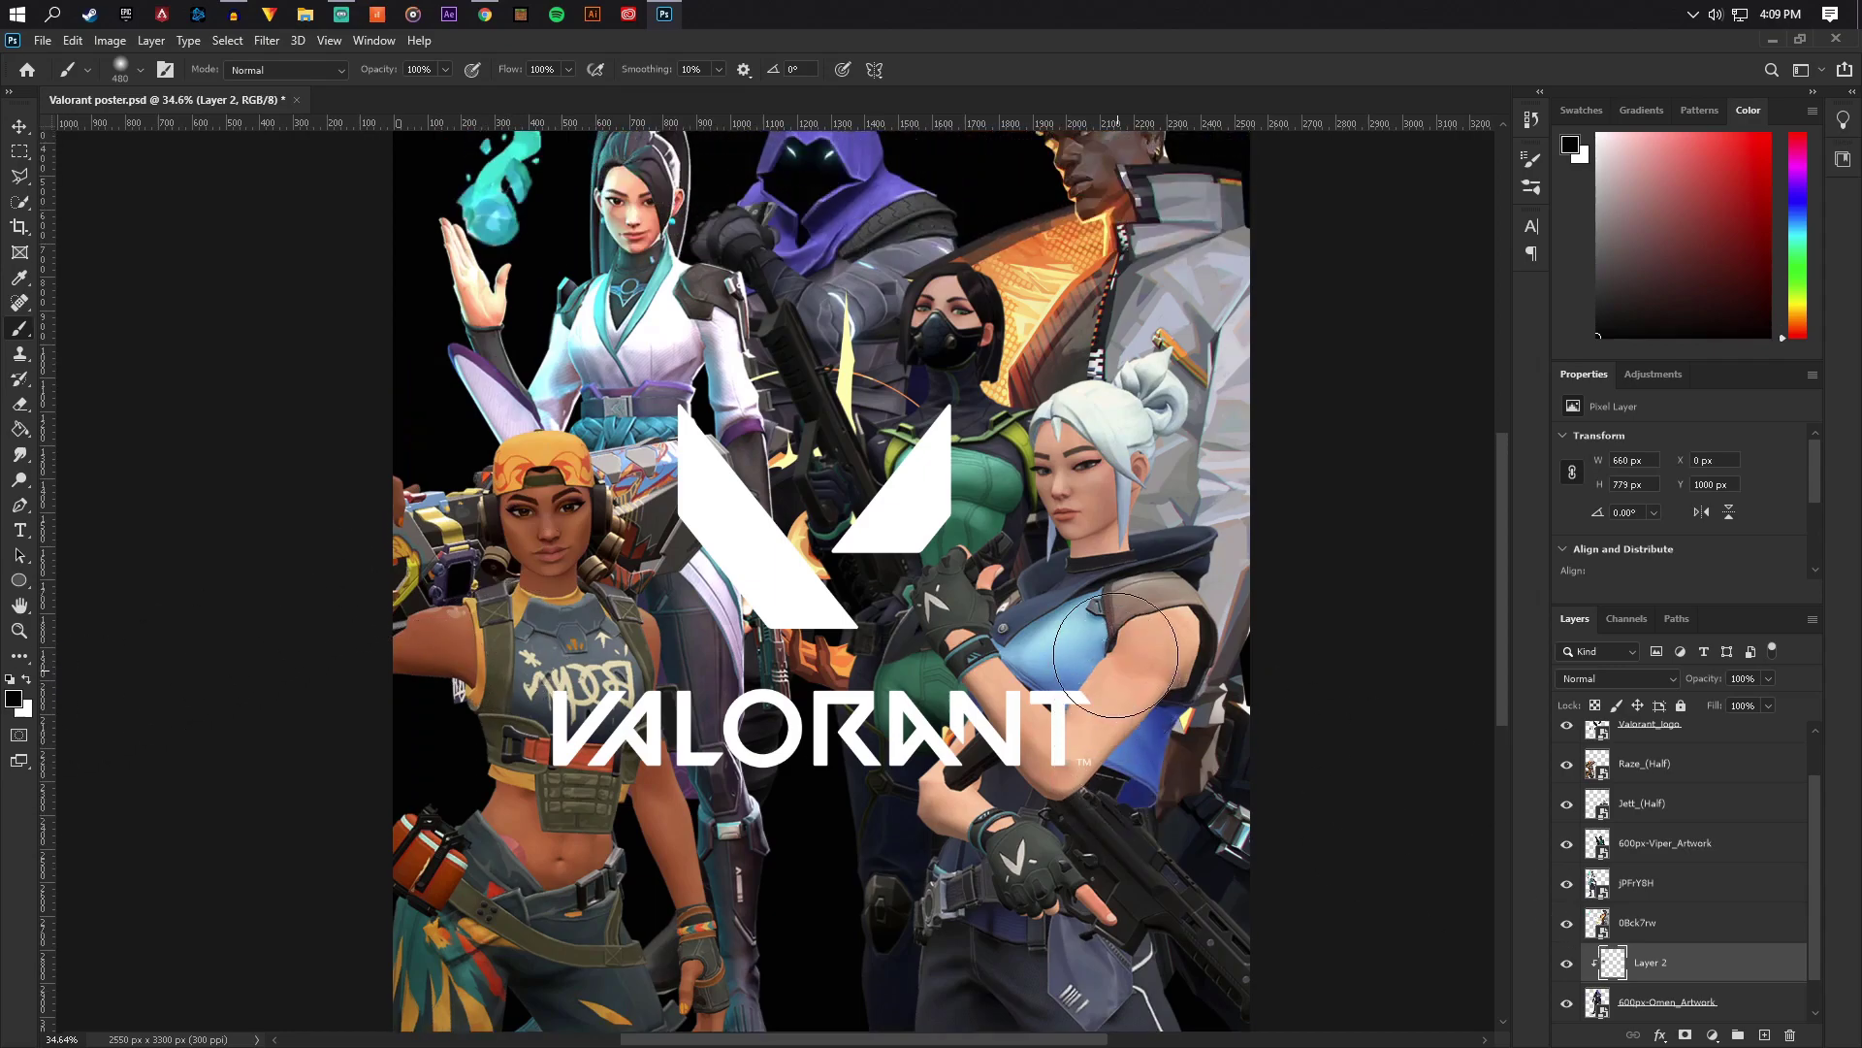
drag(1012, 400, 1014, 422)
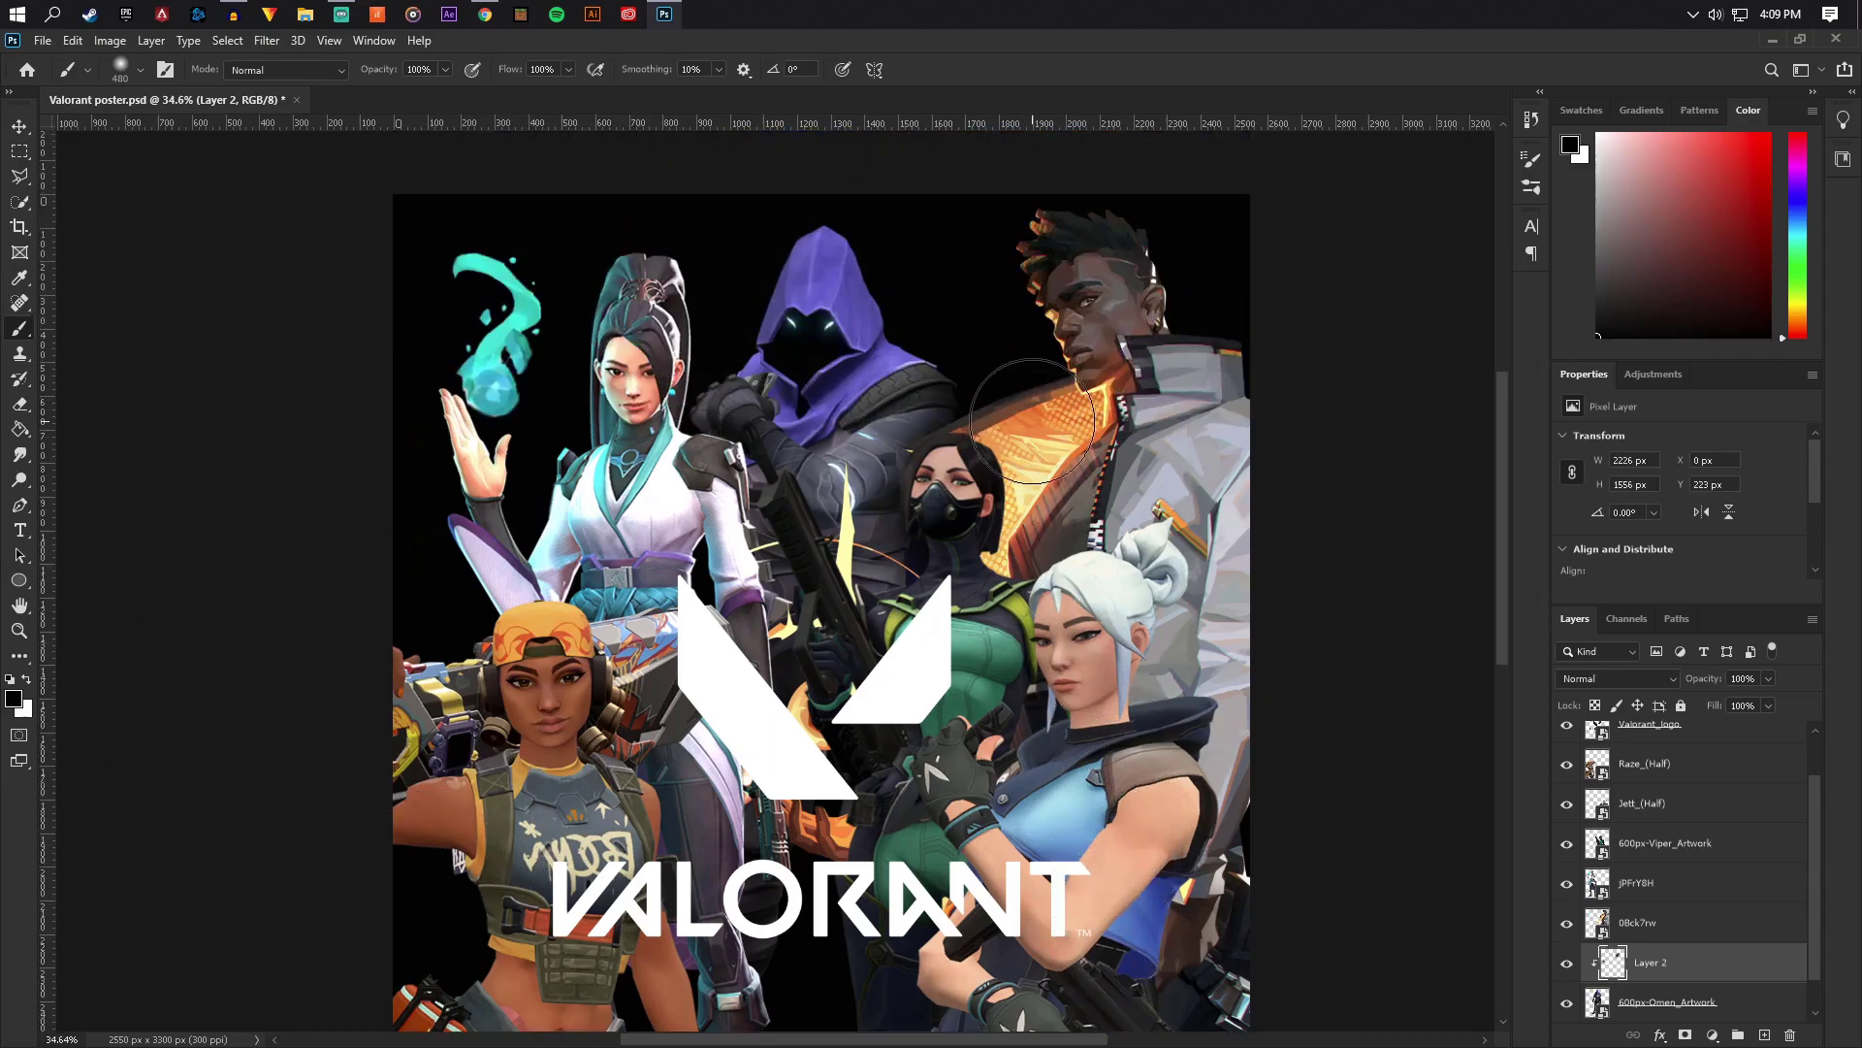
drag(657, 430, 719, 651)
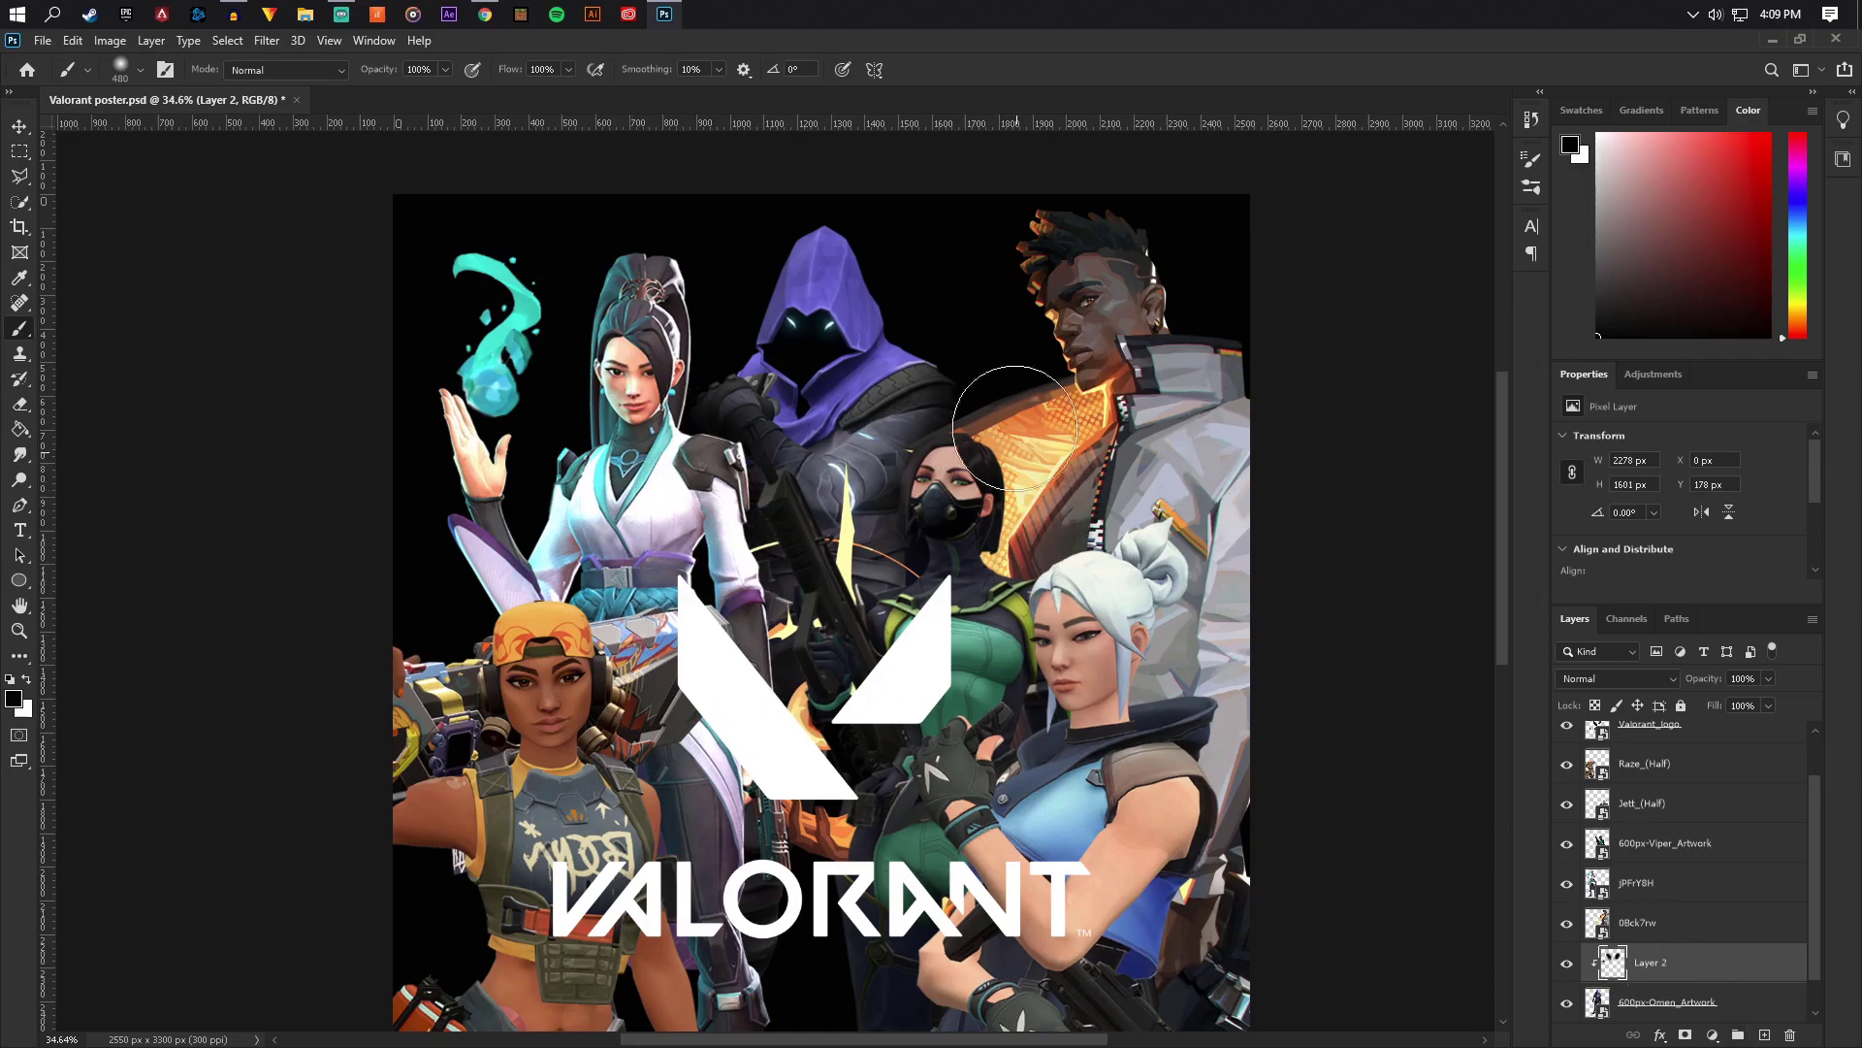
mouse_move(937, 314)
mouse_down()
mouse_move(918, 261)
mouse_move(957, 291)
mouse_up()
drag(782, 215, 677, 413)
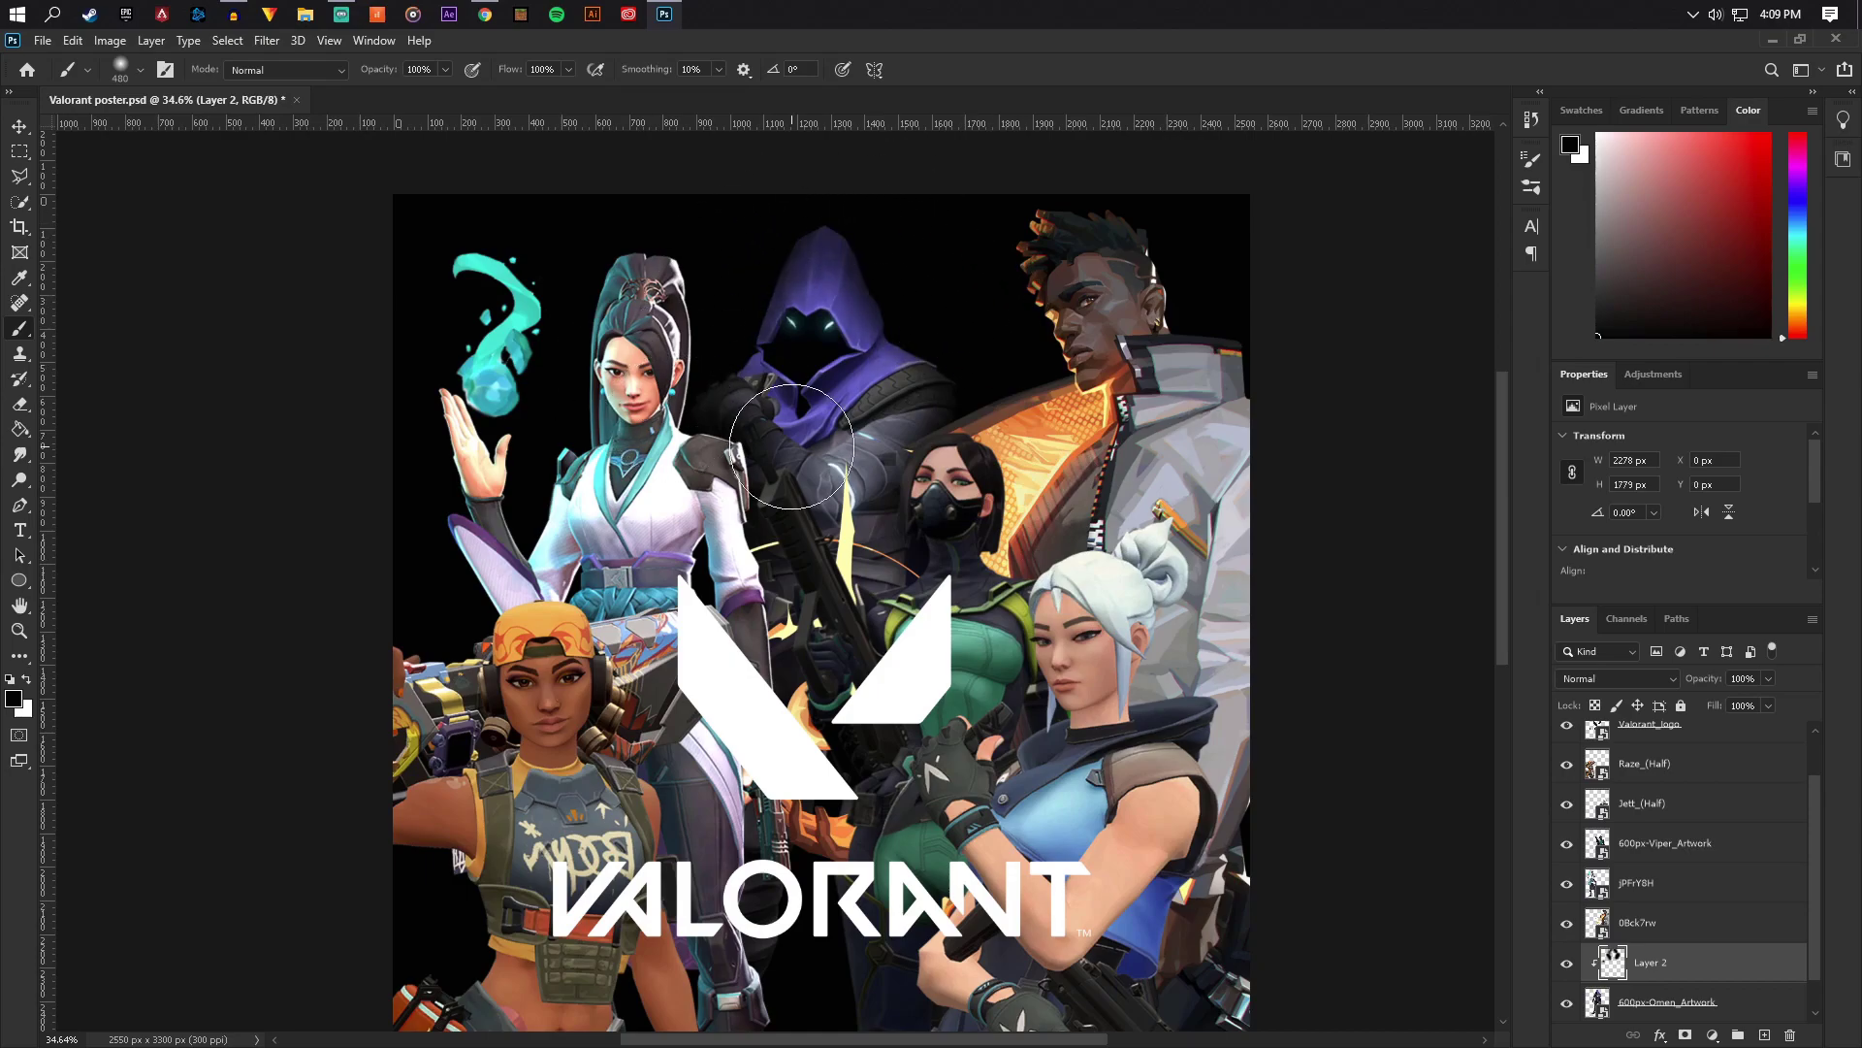
mouse_move(937, 578)
mouse_down()
mouse_move(868, 694)
mouse_move(732, 644)
mouse_move(873, 789)
mouse_up()
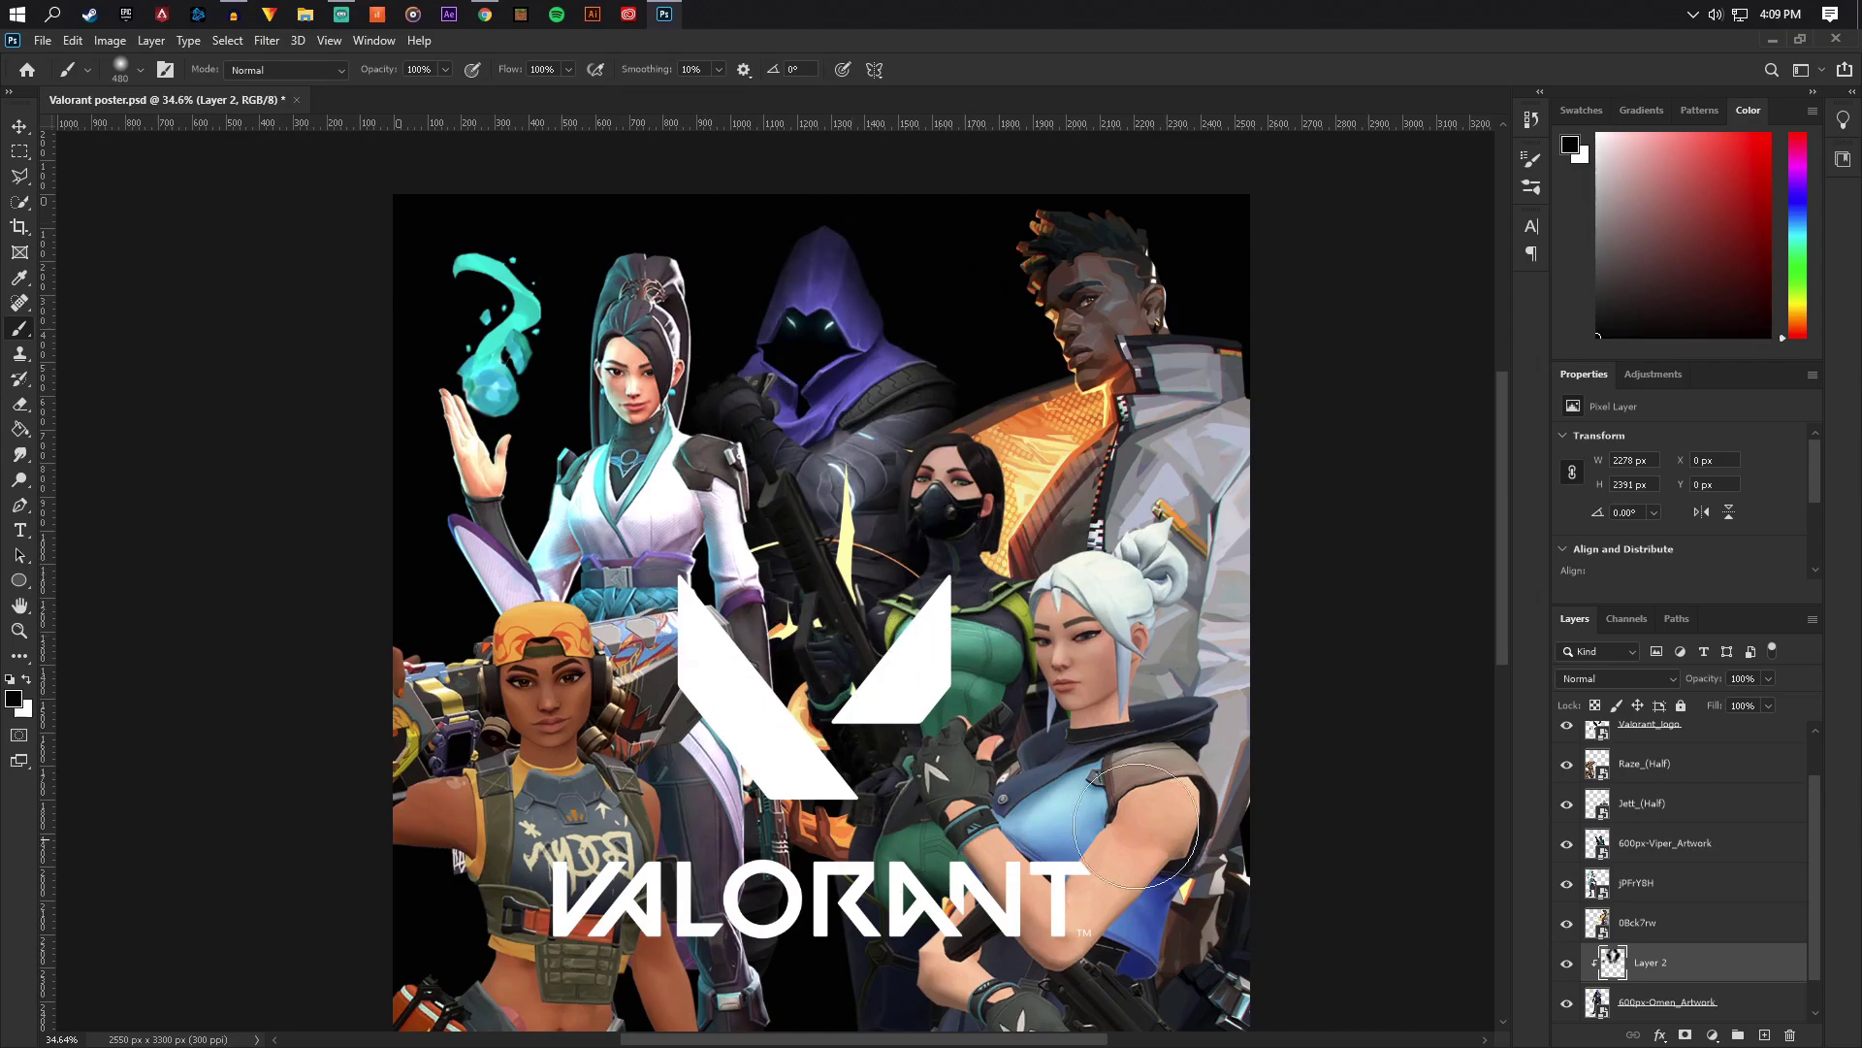
click(841, 429)
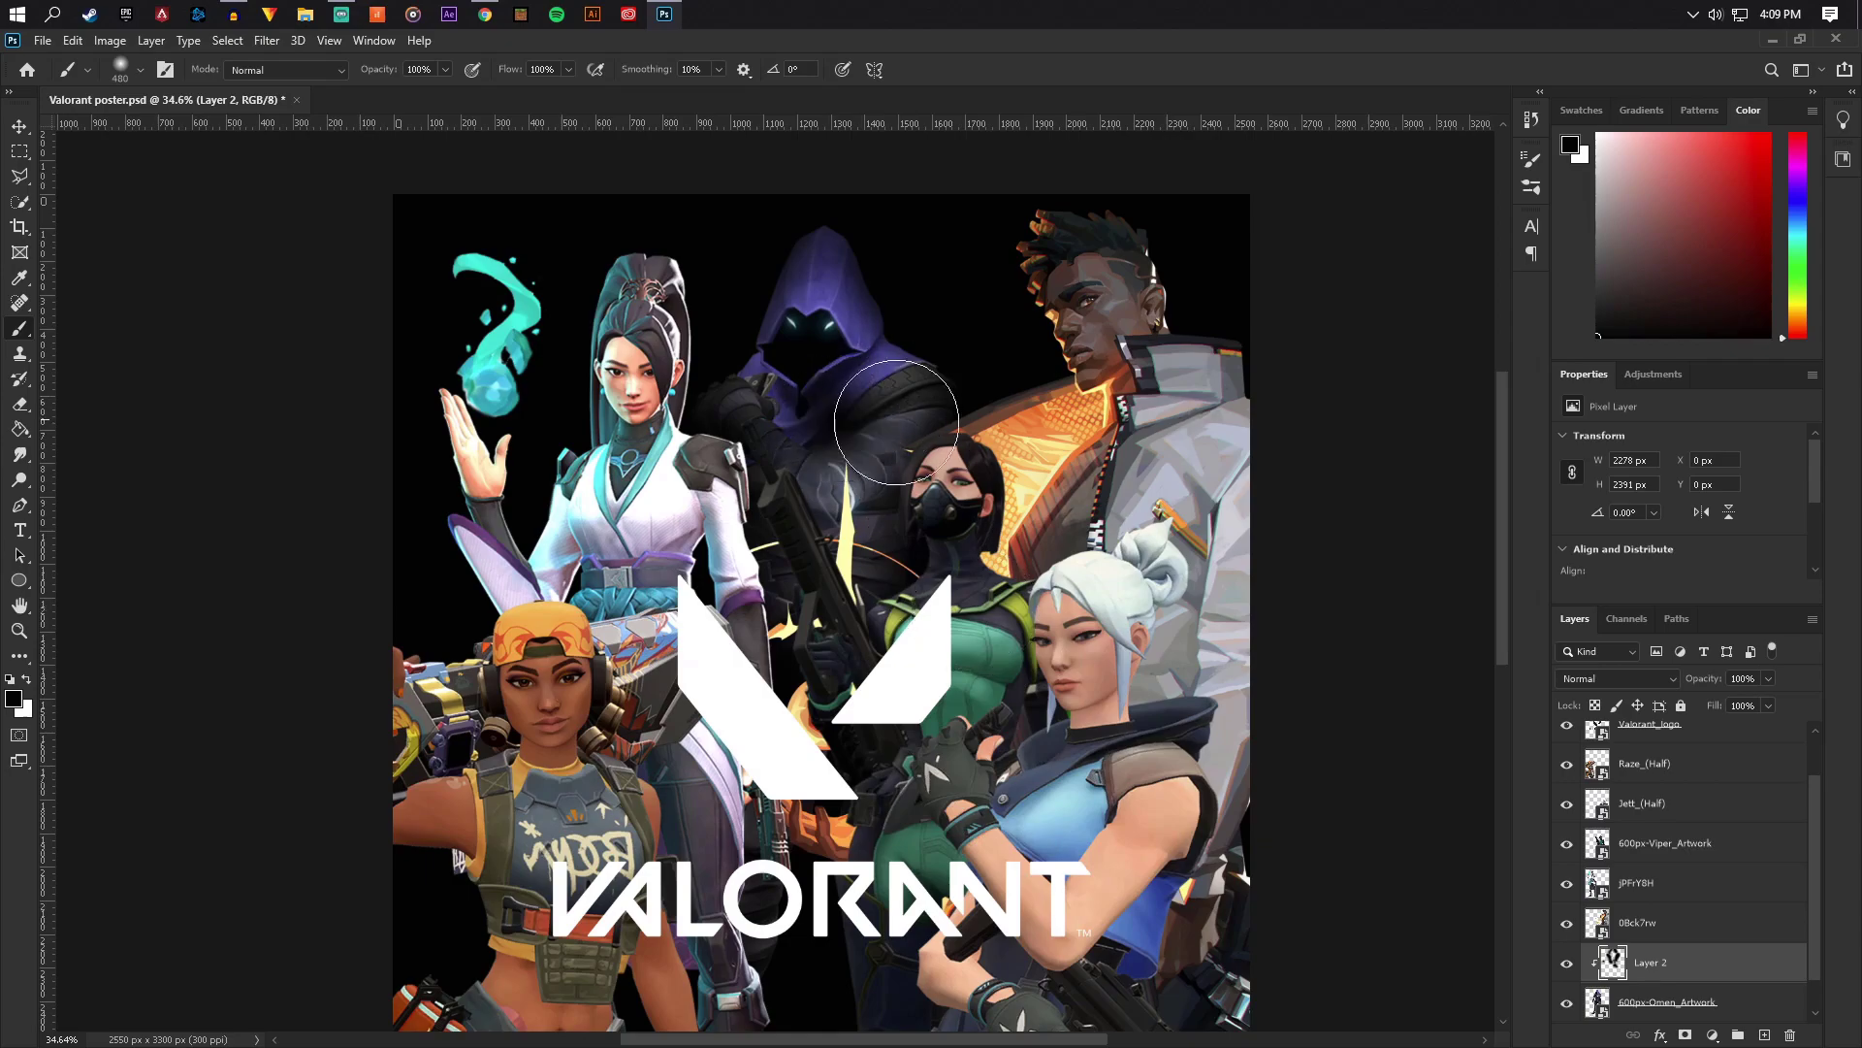
key(ctrl+z)
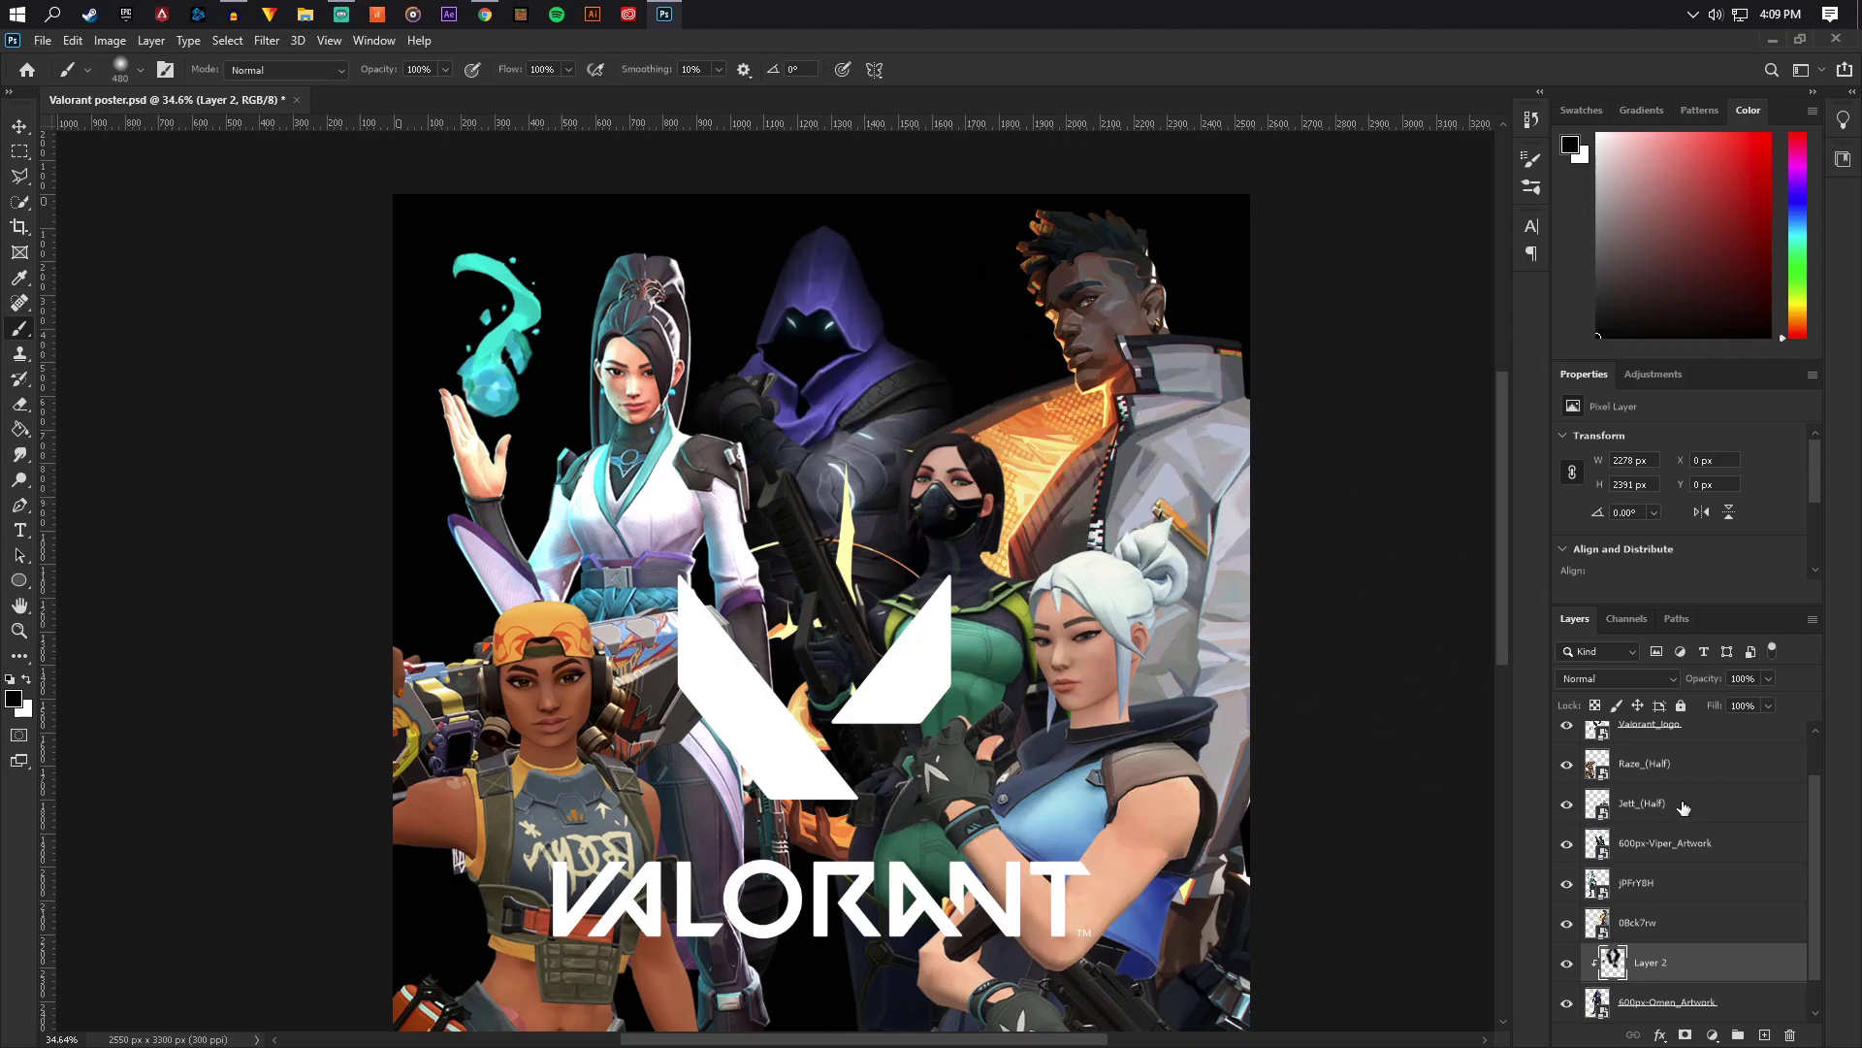
Blend Omen's shadow Layer 2 as Overlay and add a new Layer 3 above the 0Bck7rw figure
click(1598, 678)
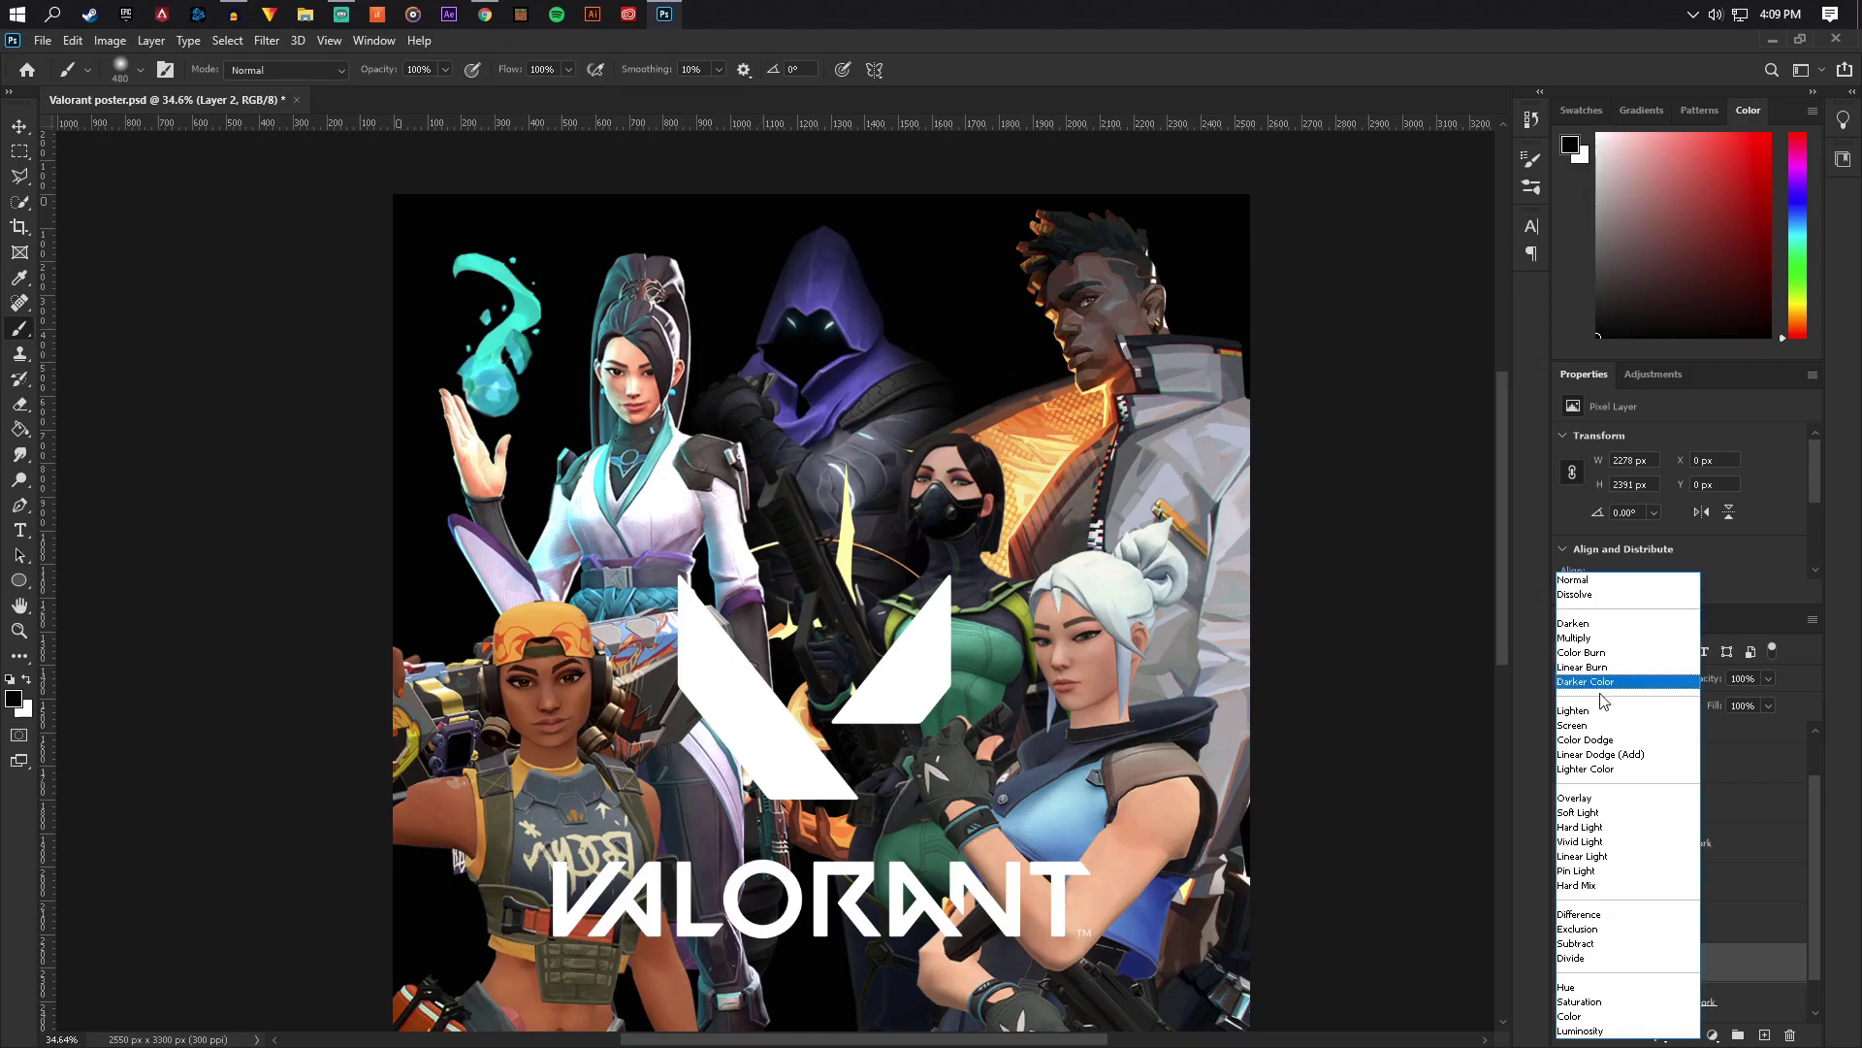
click(1602, 802)
click(1642, 921)
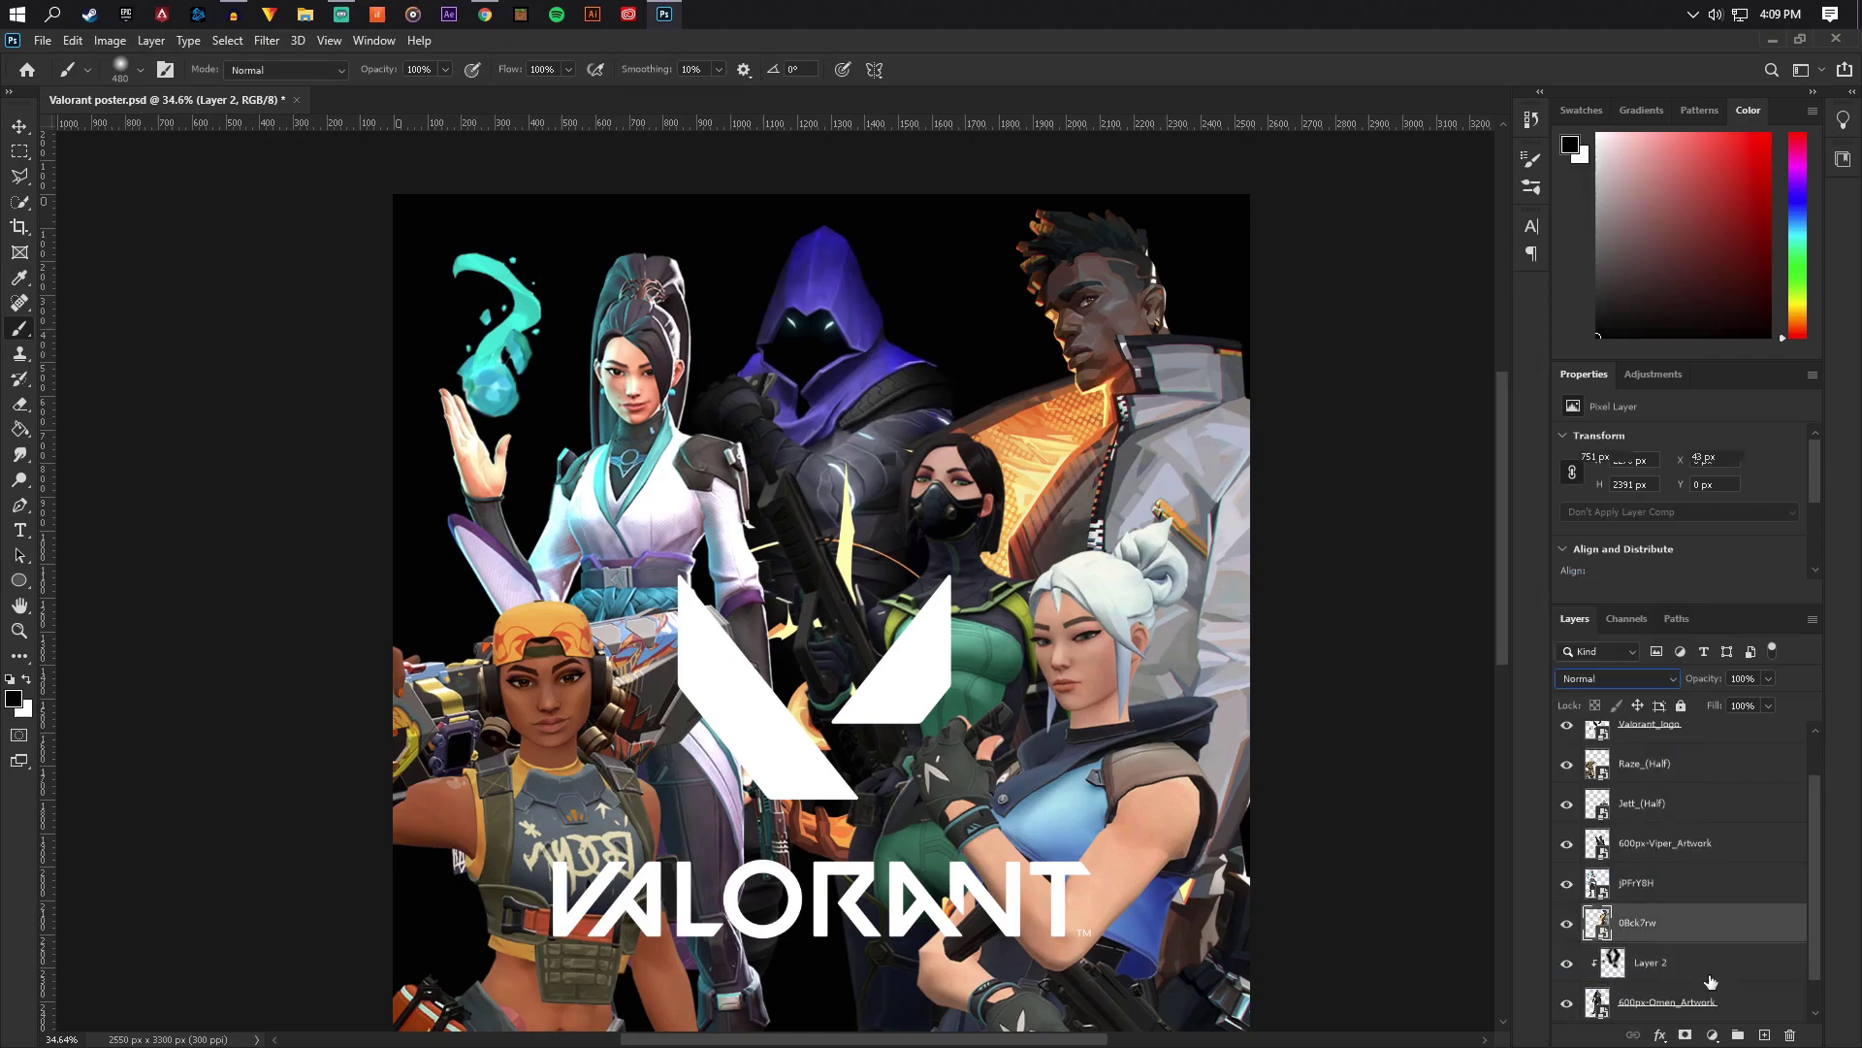
click(1764, 1035)
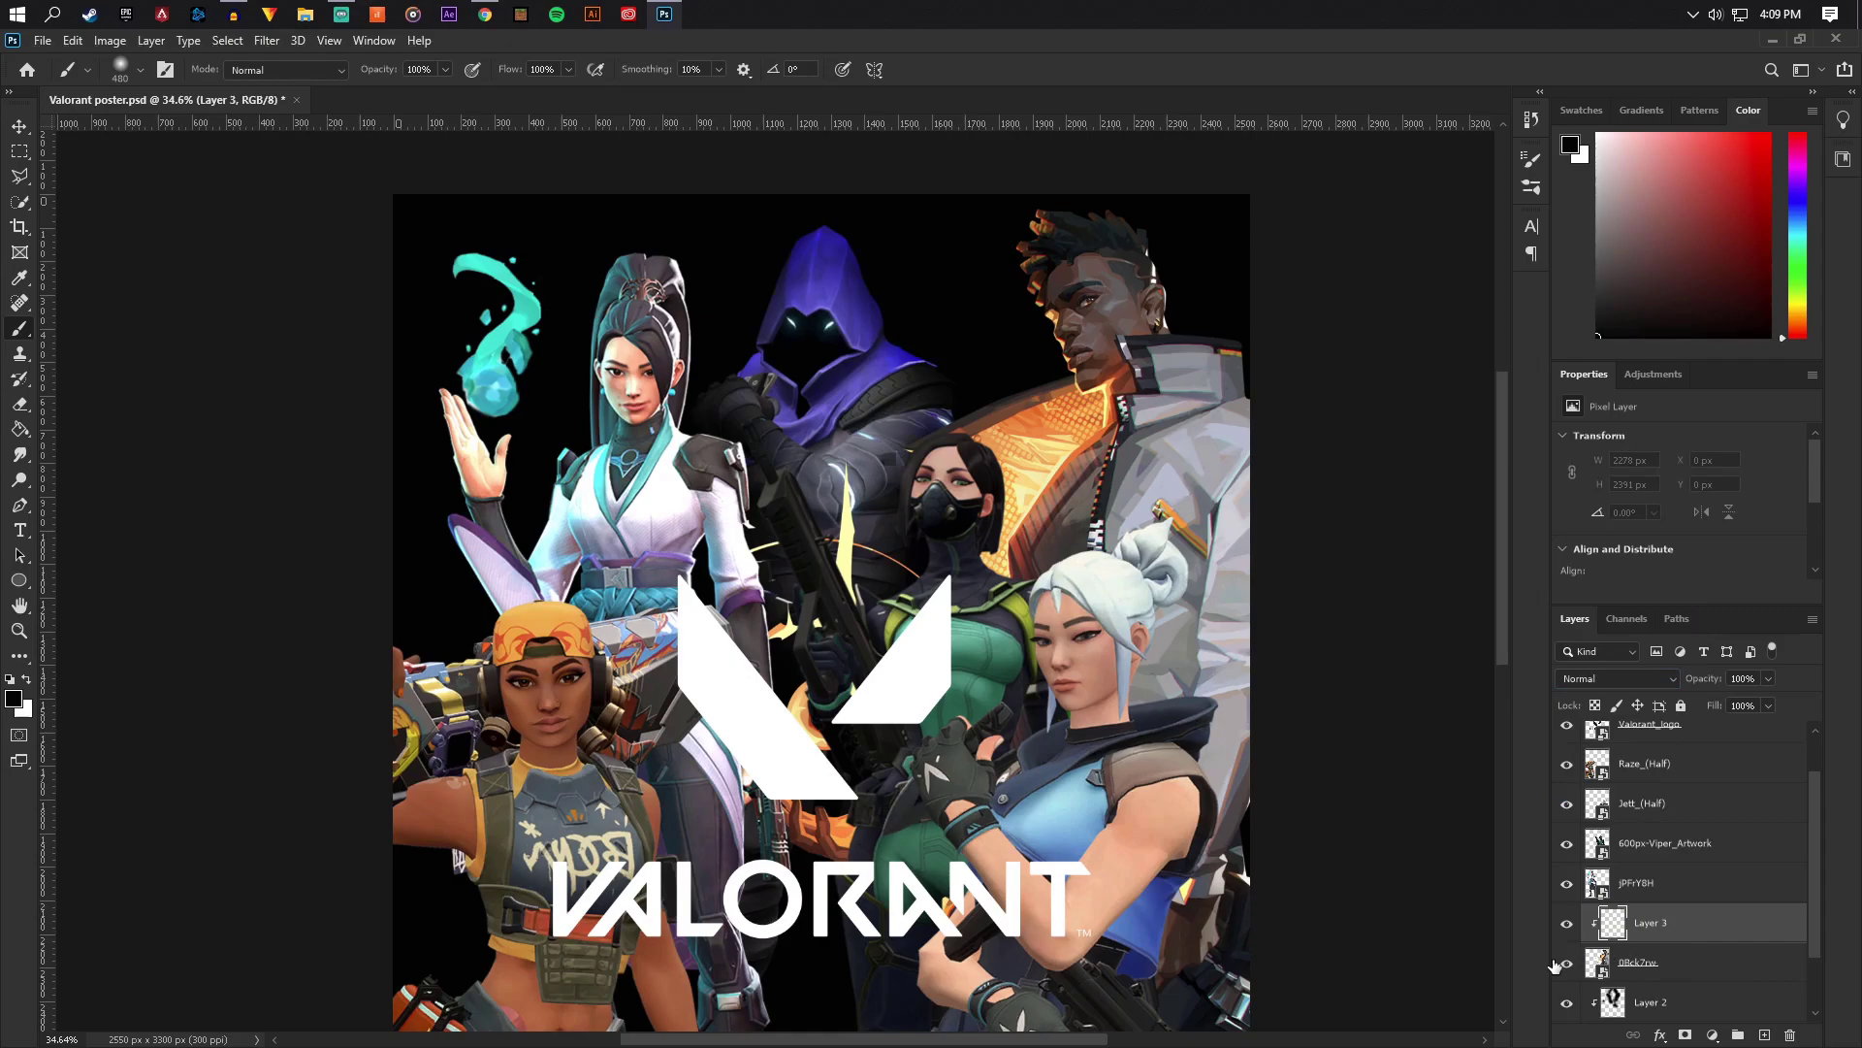
click(1566, 964)
click(1567, 964)
click(1654, 963)
click(1652, 923)
Brush black shadows down Phoenix's right edge and shoulder, and around Viper's torso and Jett's shoulder
mouse_move(1227, 334)
mouse_down()
mouse_move(1255, 374)
mouse_move(1296, 615)
mouse_move(1235, 291)
mouse_move(1184, 289)
mouse_move(1089, 184)
mouse_move(1191, 413)
mouse_up()
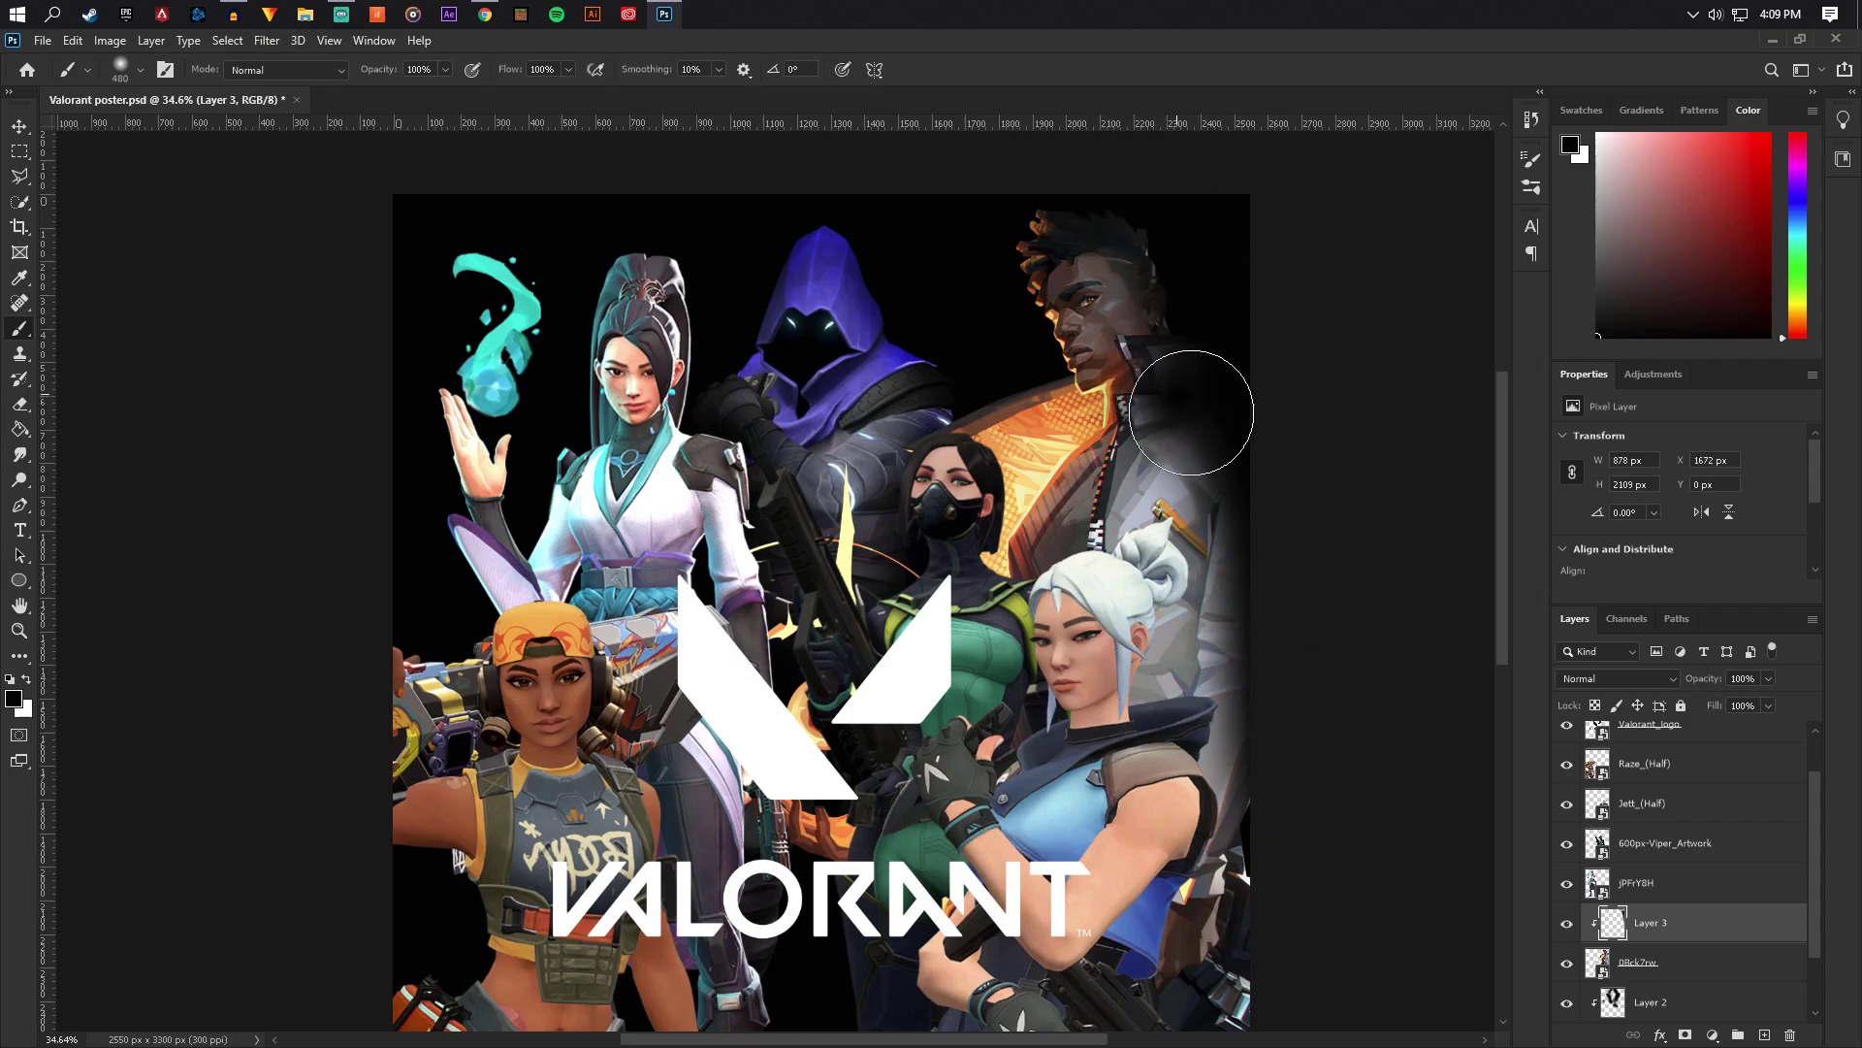
mouse_move(1013, 628)
mouse_down()
mouse_move(980, 553)
mouse_move(1048, 582)
mouse_move(1154, 543)
mouse_move(1161, 776)
mouse_move(1218, 1009)
mouse_up()
scroll(1335, 707, down, 5)
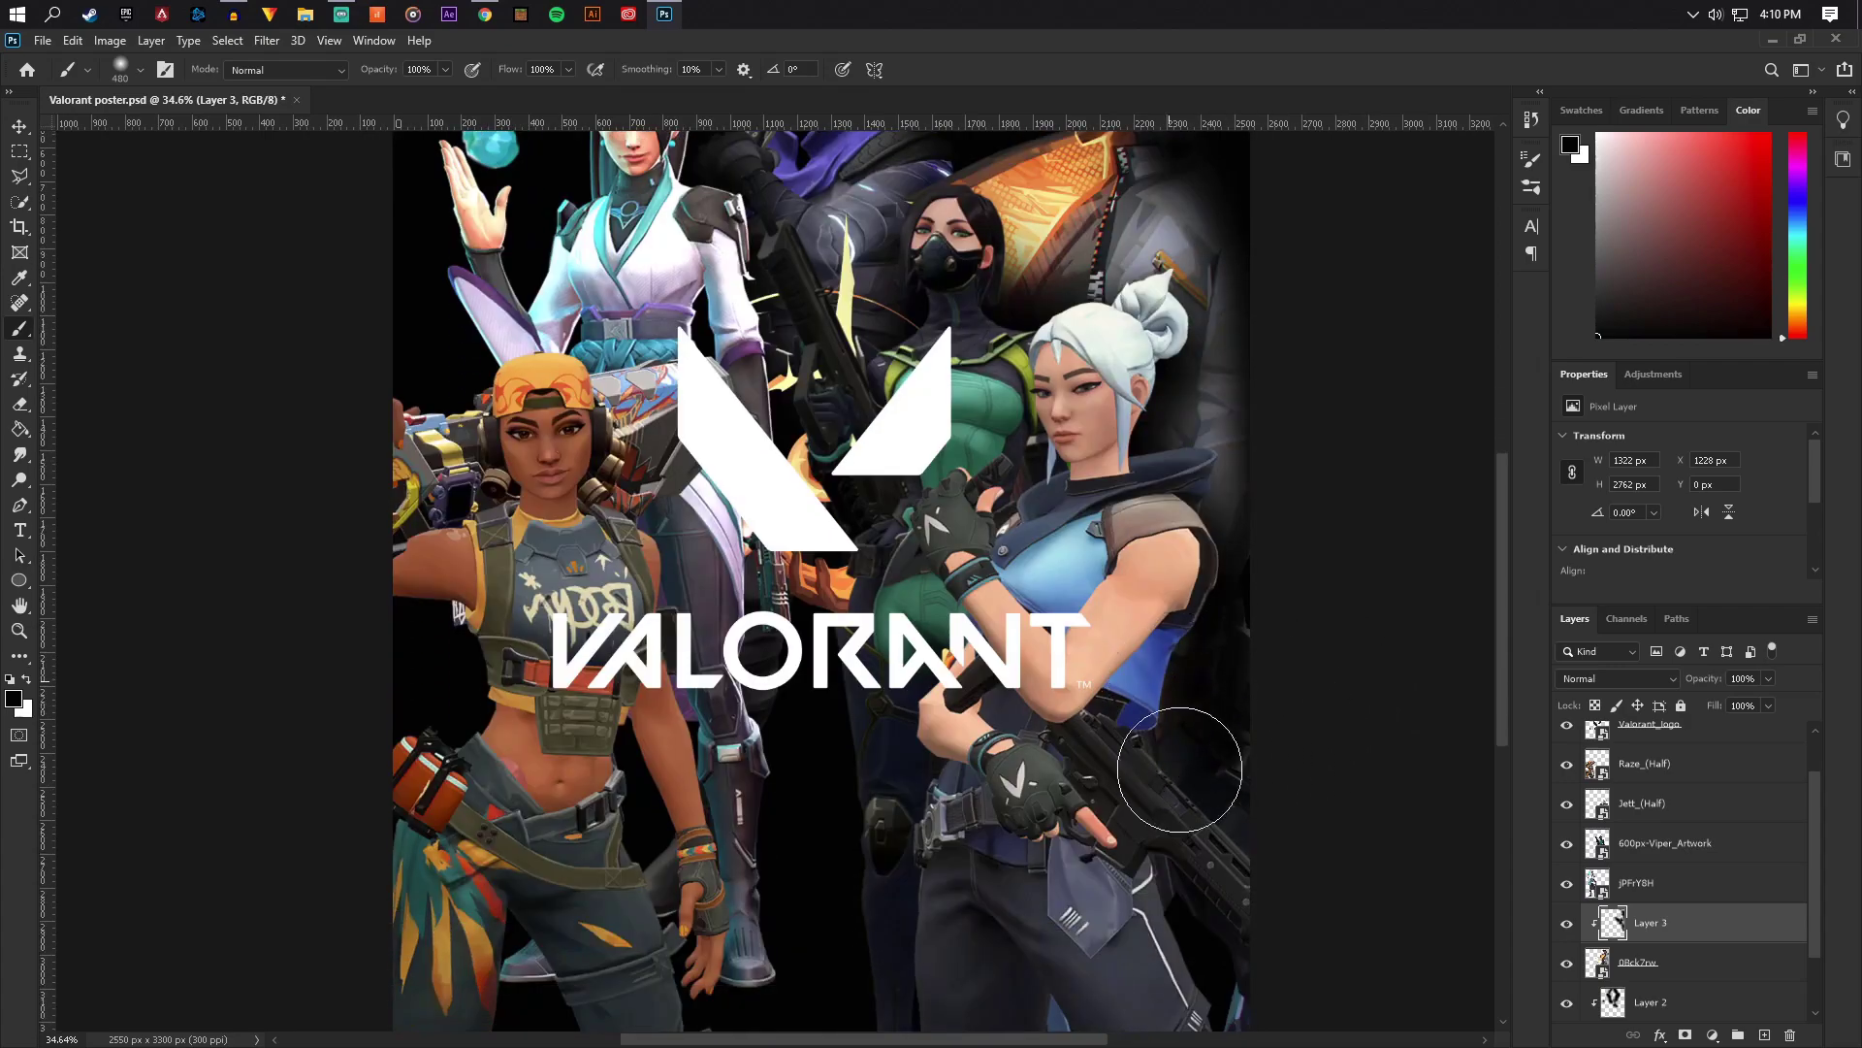
drag(1180, 769, 1227, 994)
scroll(1263, 695, down, 3)
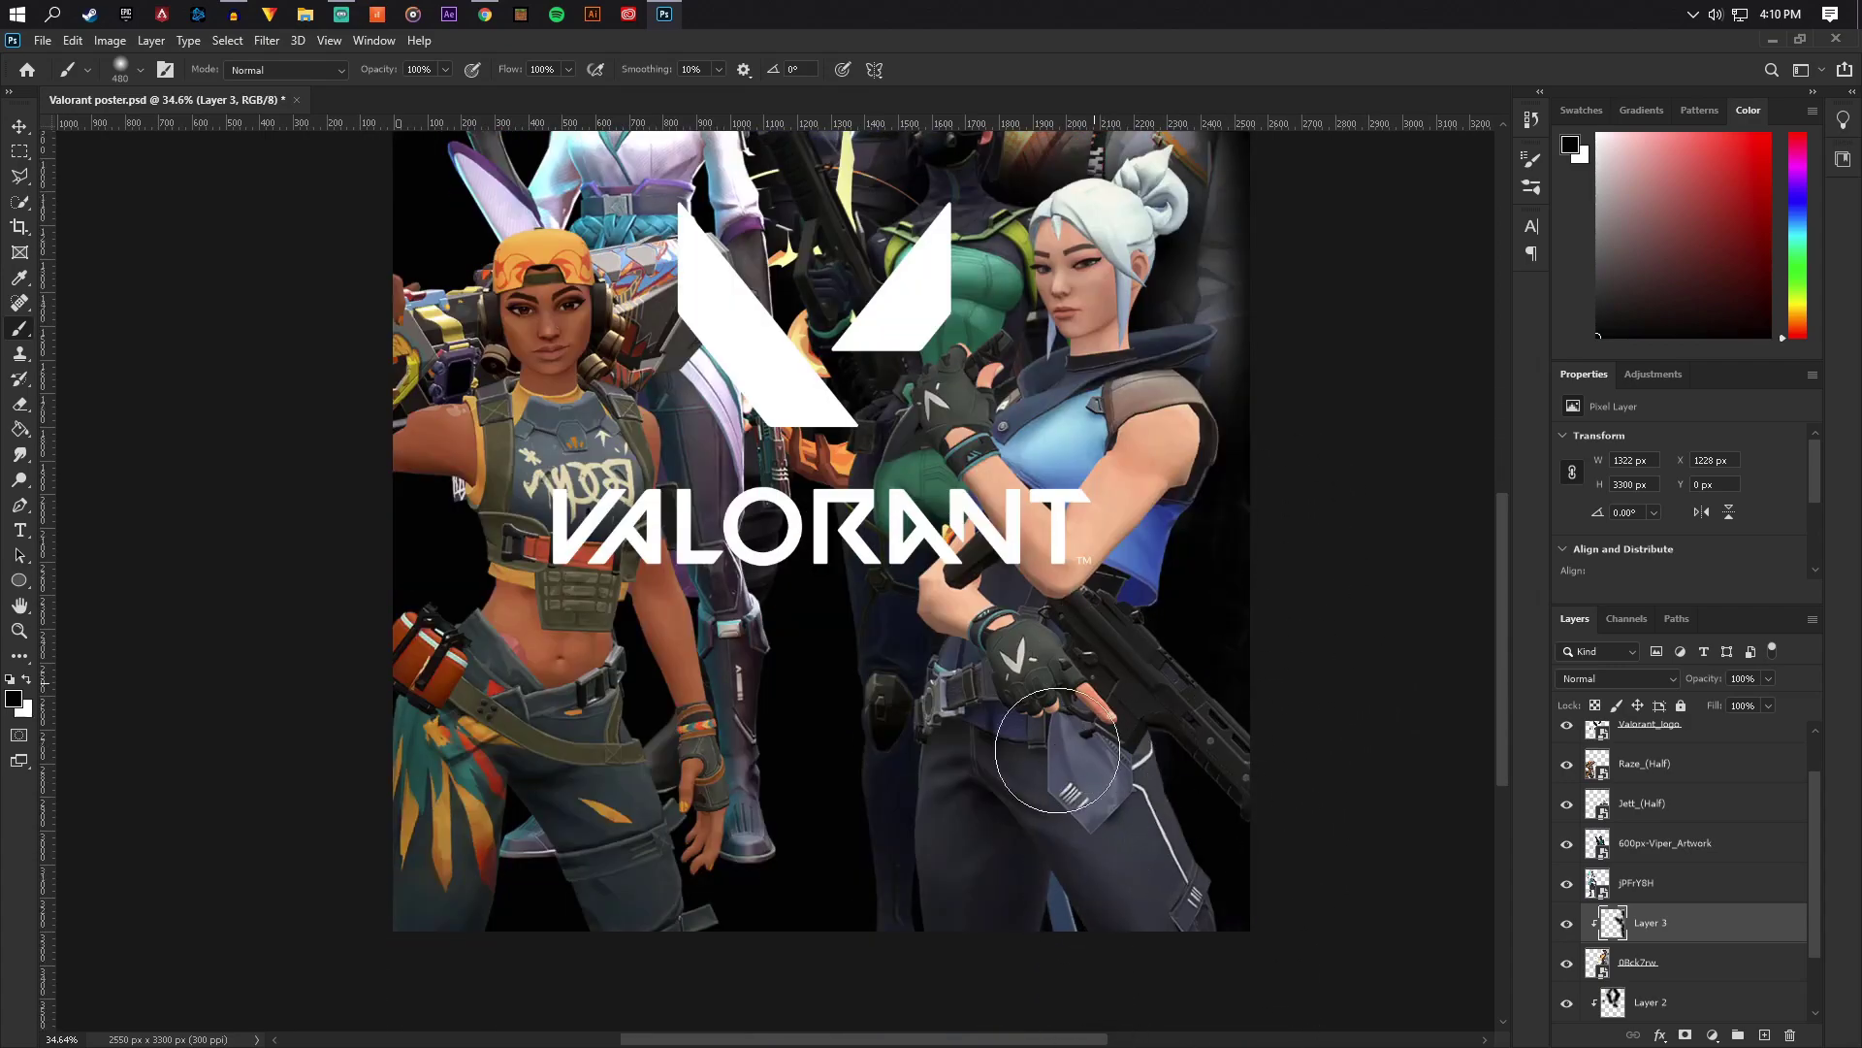
scroll(1191, 359, up, 5)
scroll(1284, 611, up, 4)
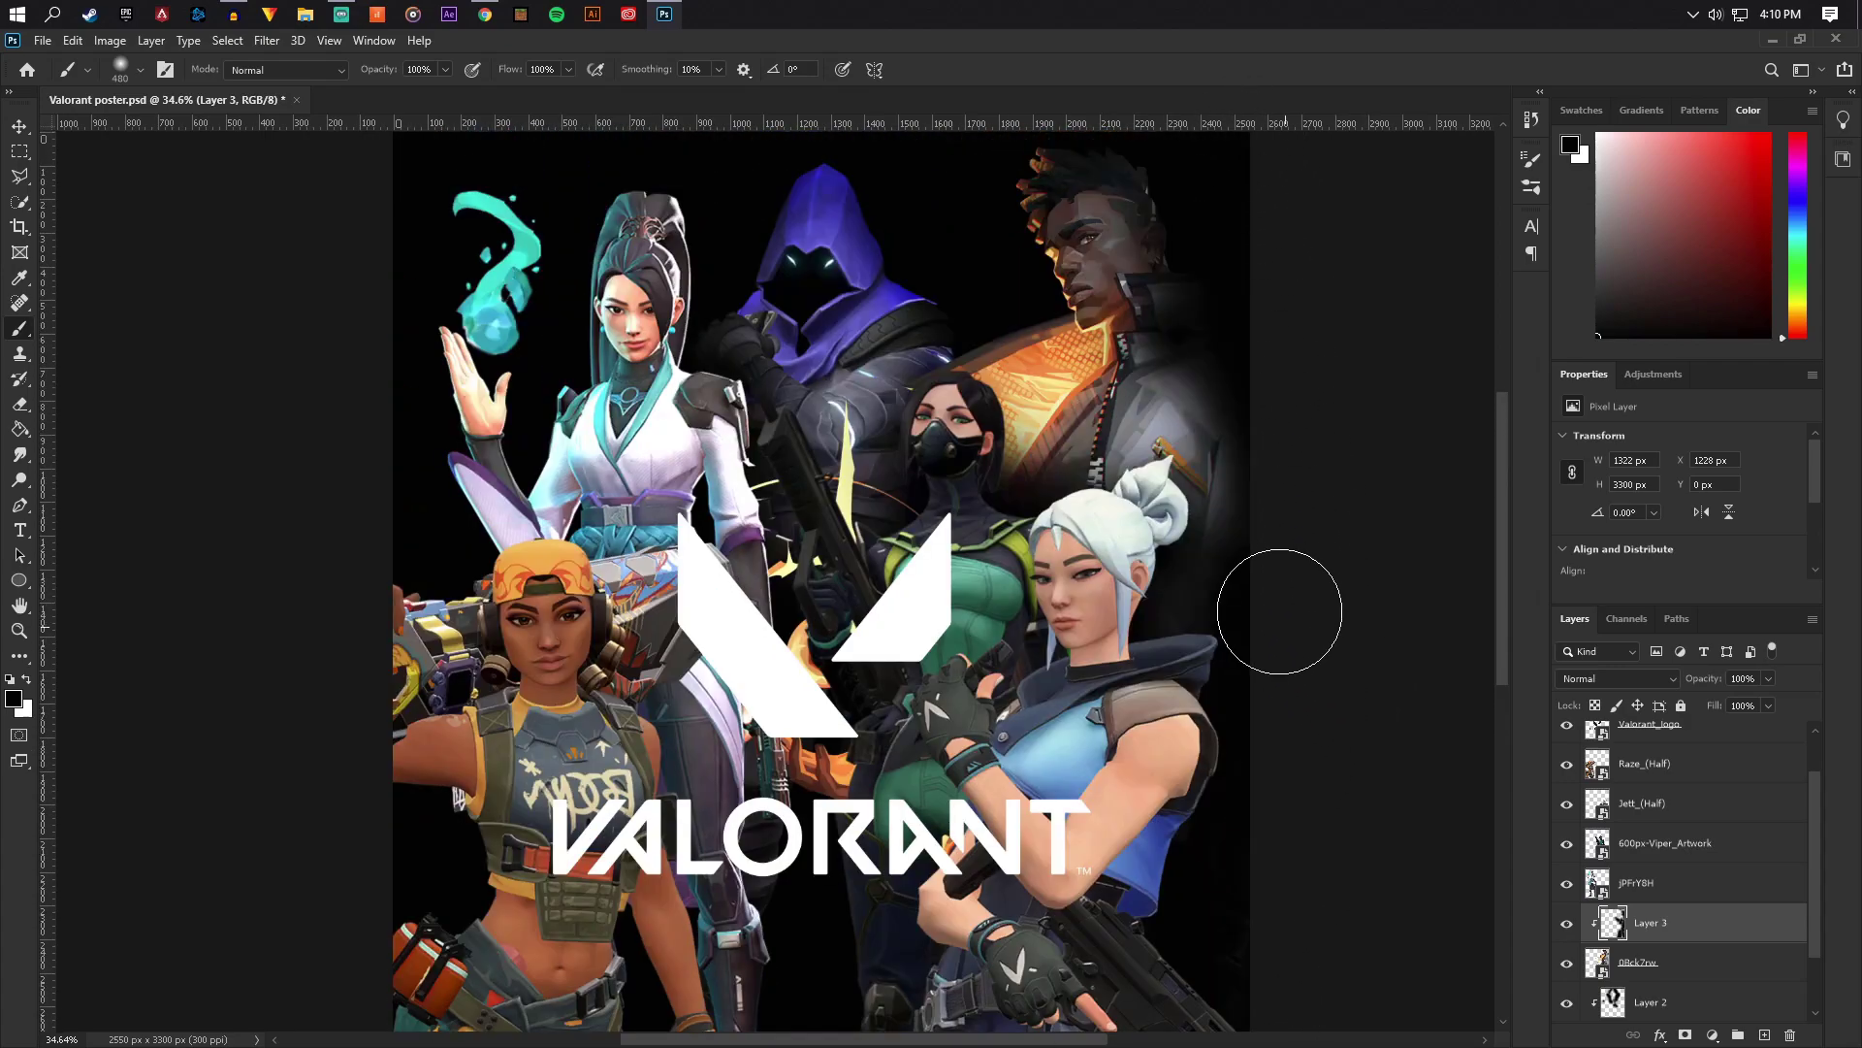
drag(1230, 419, 1224, 506)
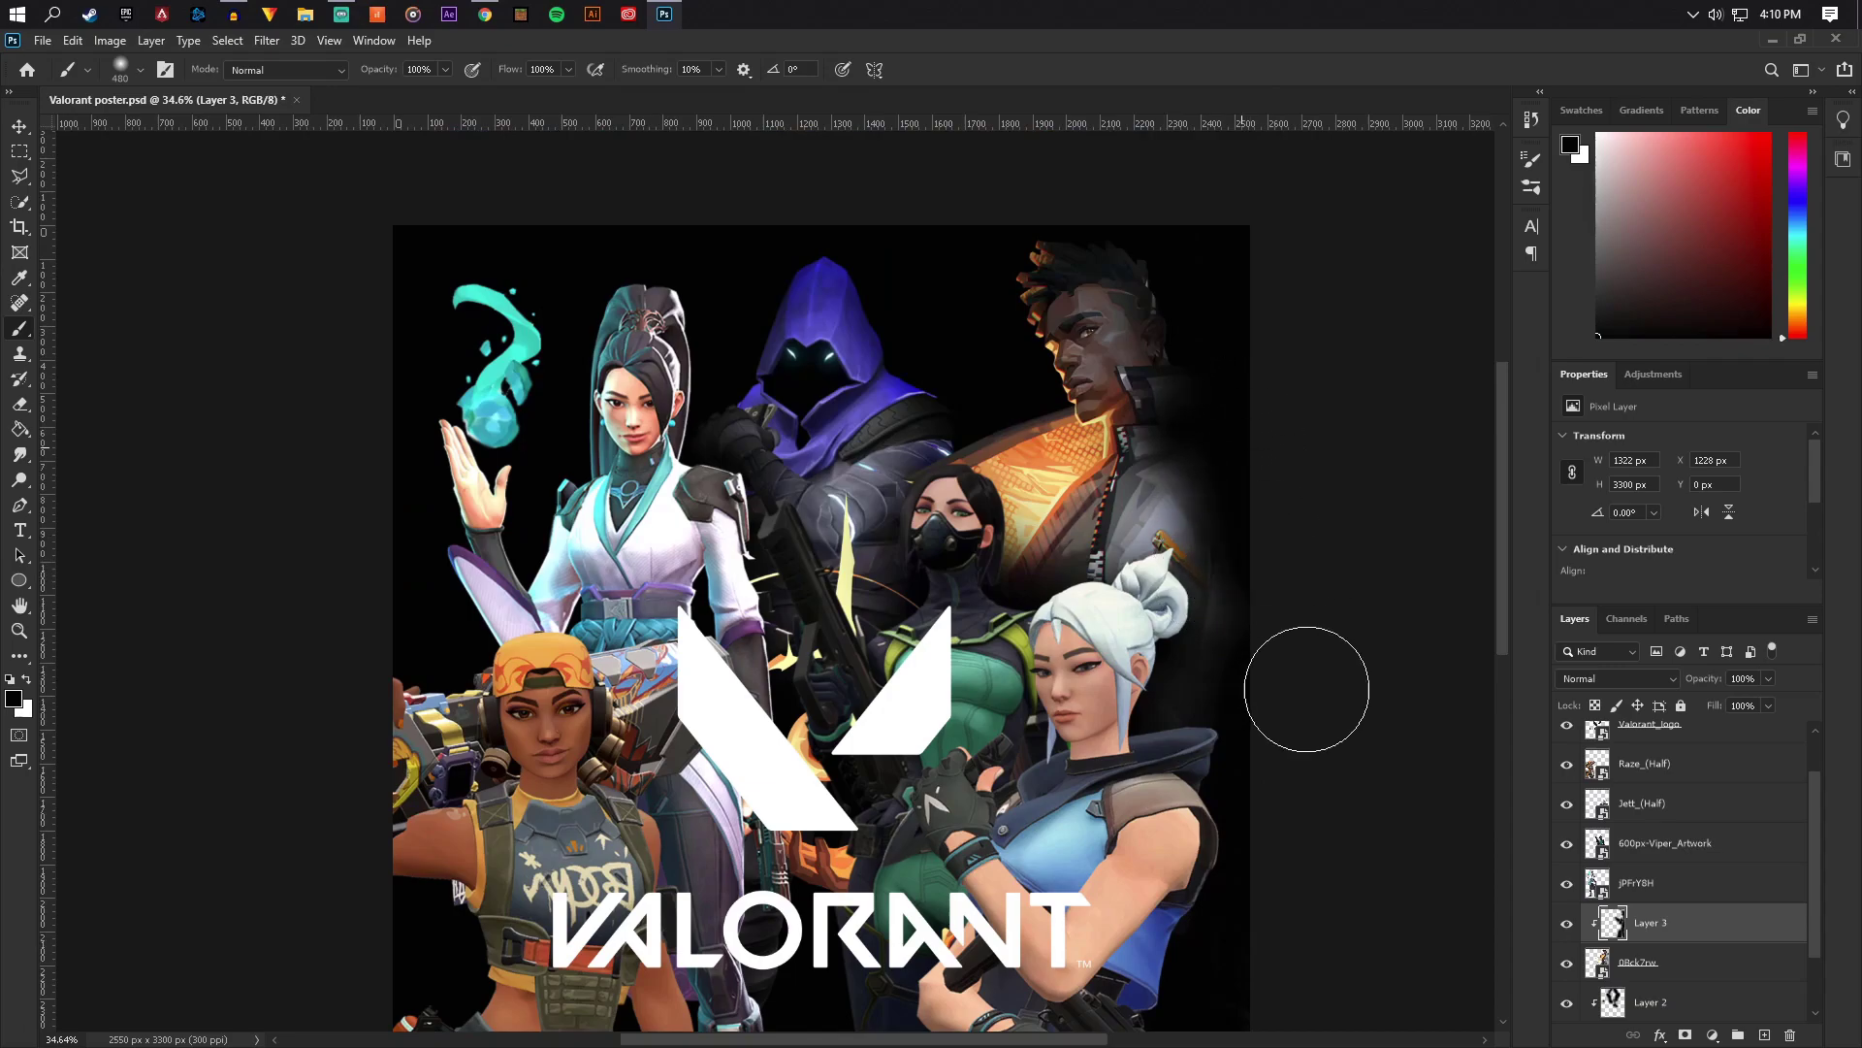
Blend Layer 3 as Soft Light, then reopen Layer 2's blend mode list
click(1629, 682)
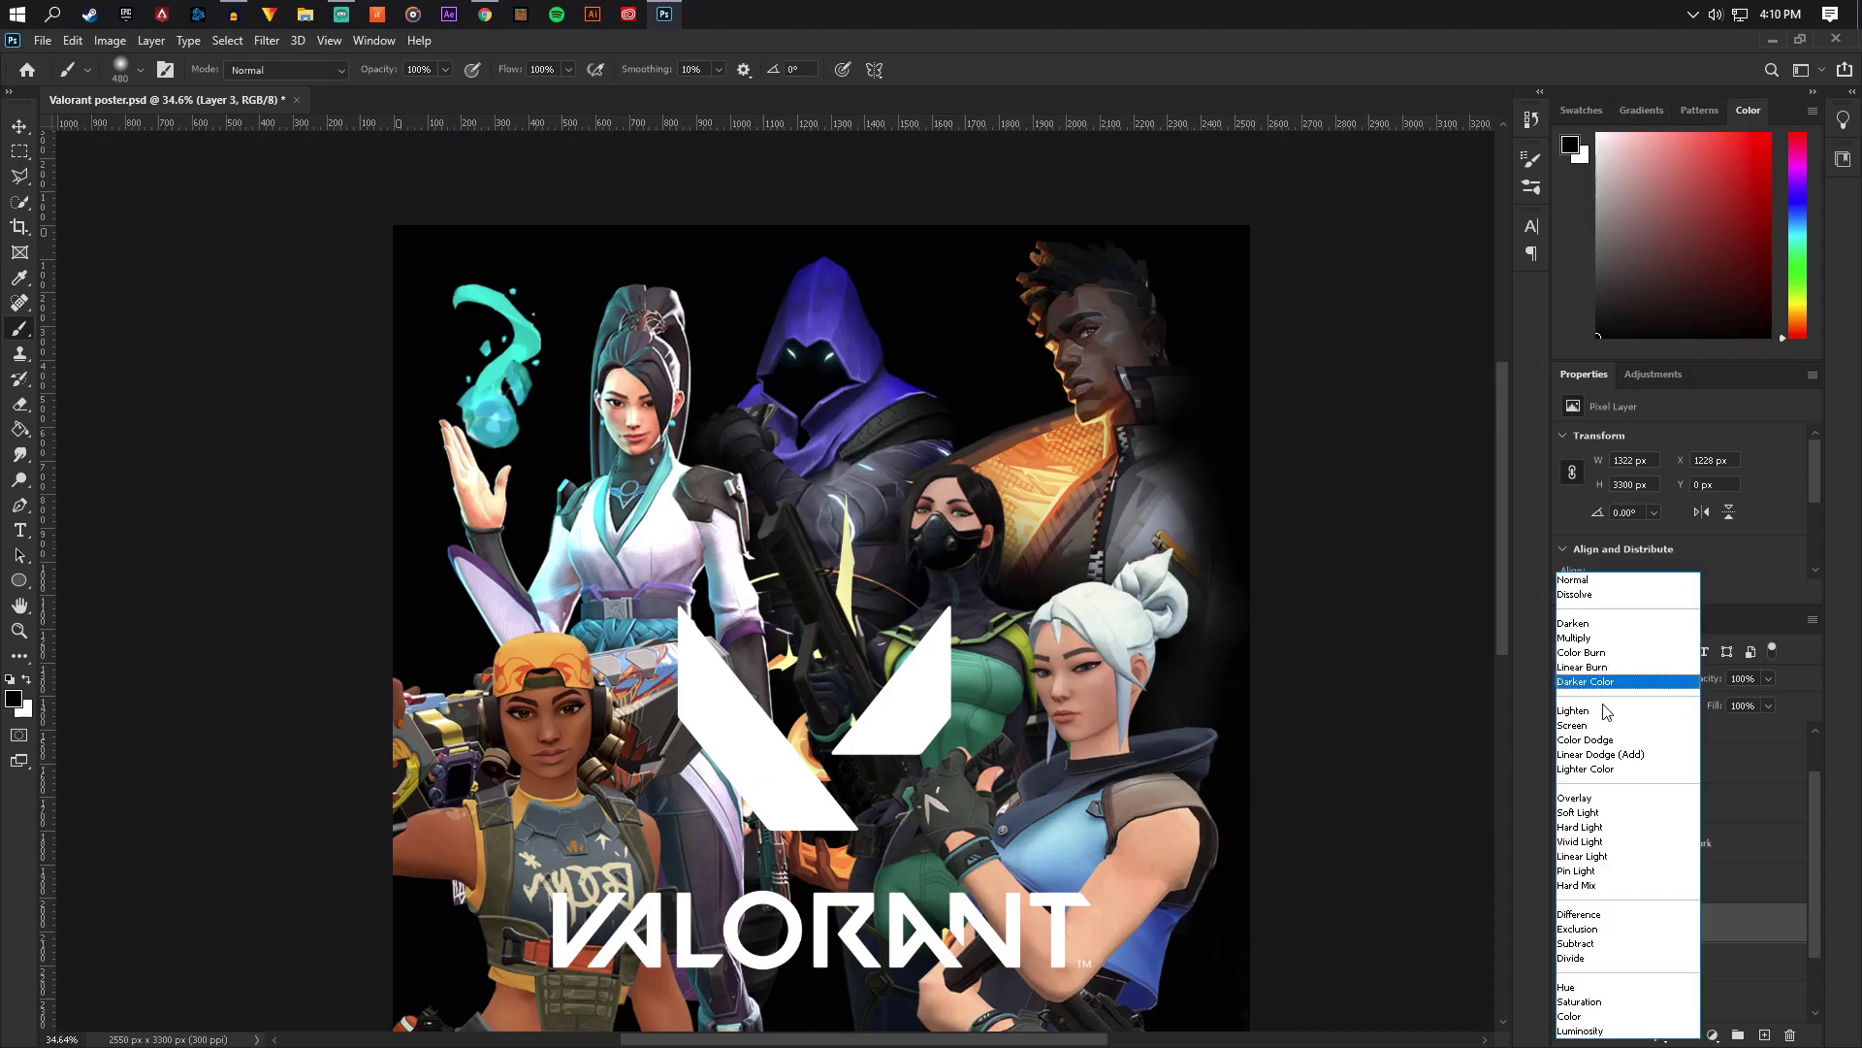
click(1591, 818)
click(1660, 1007)
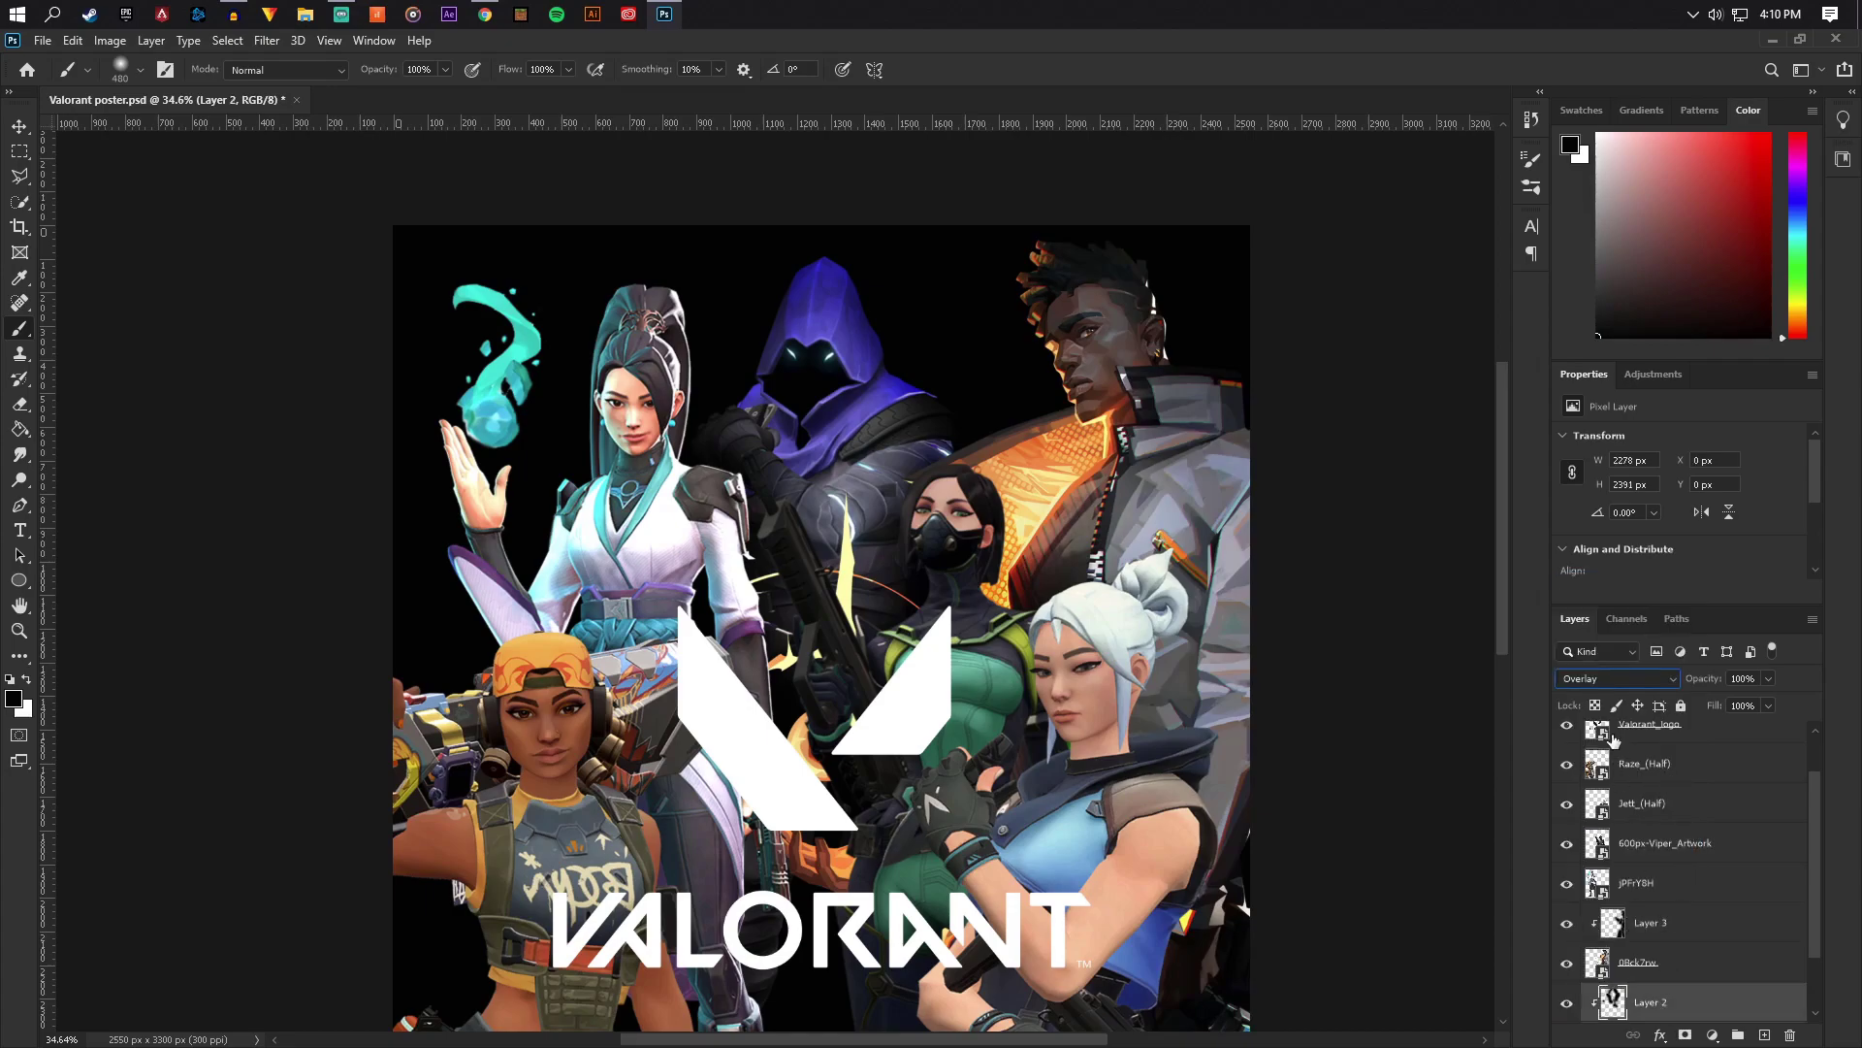
click(1615, 678)
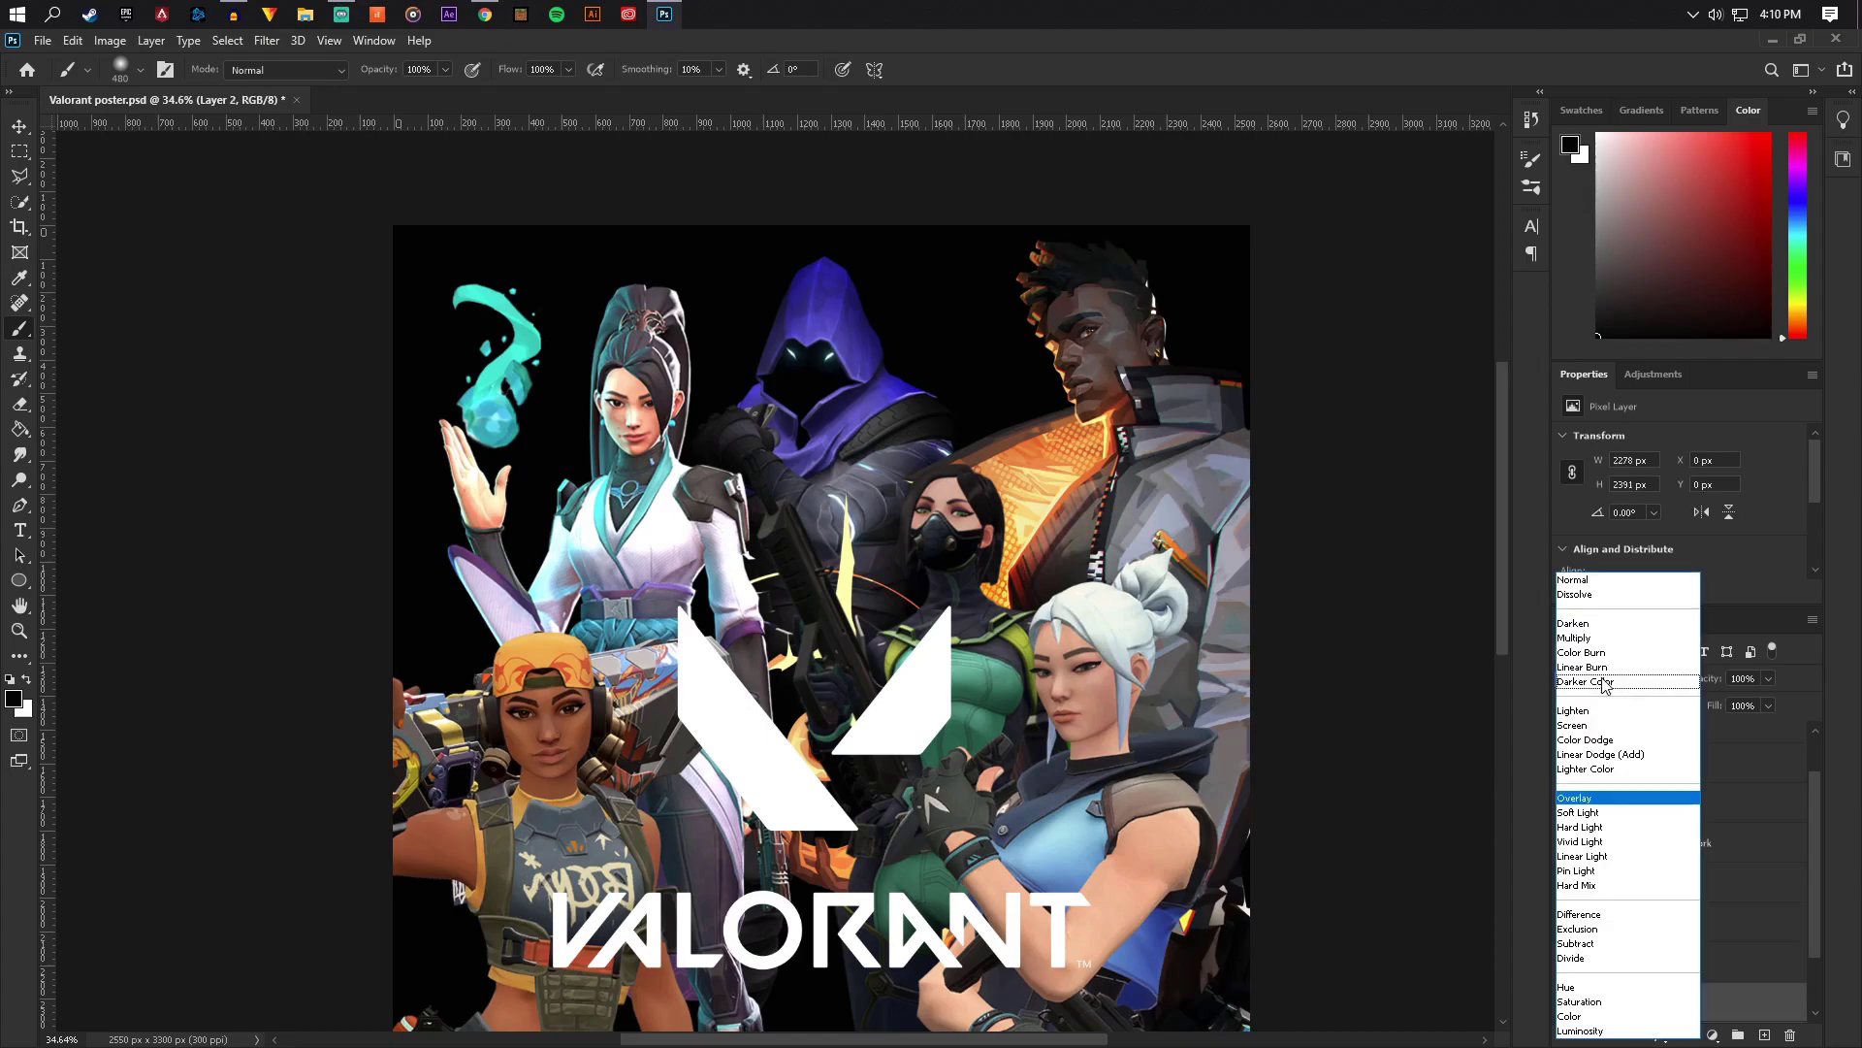
click(1600, 813)
Add a new layer clipped to the white-robed agent's jPFrY8H layer
click(1670, 881)
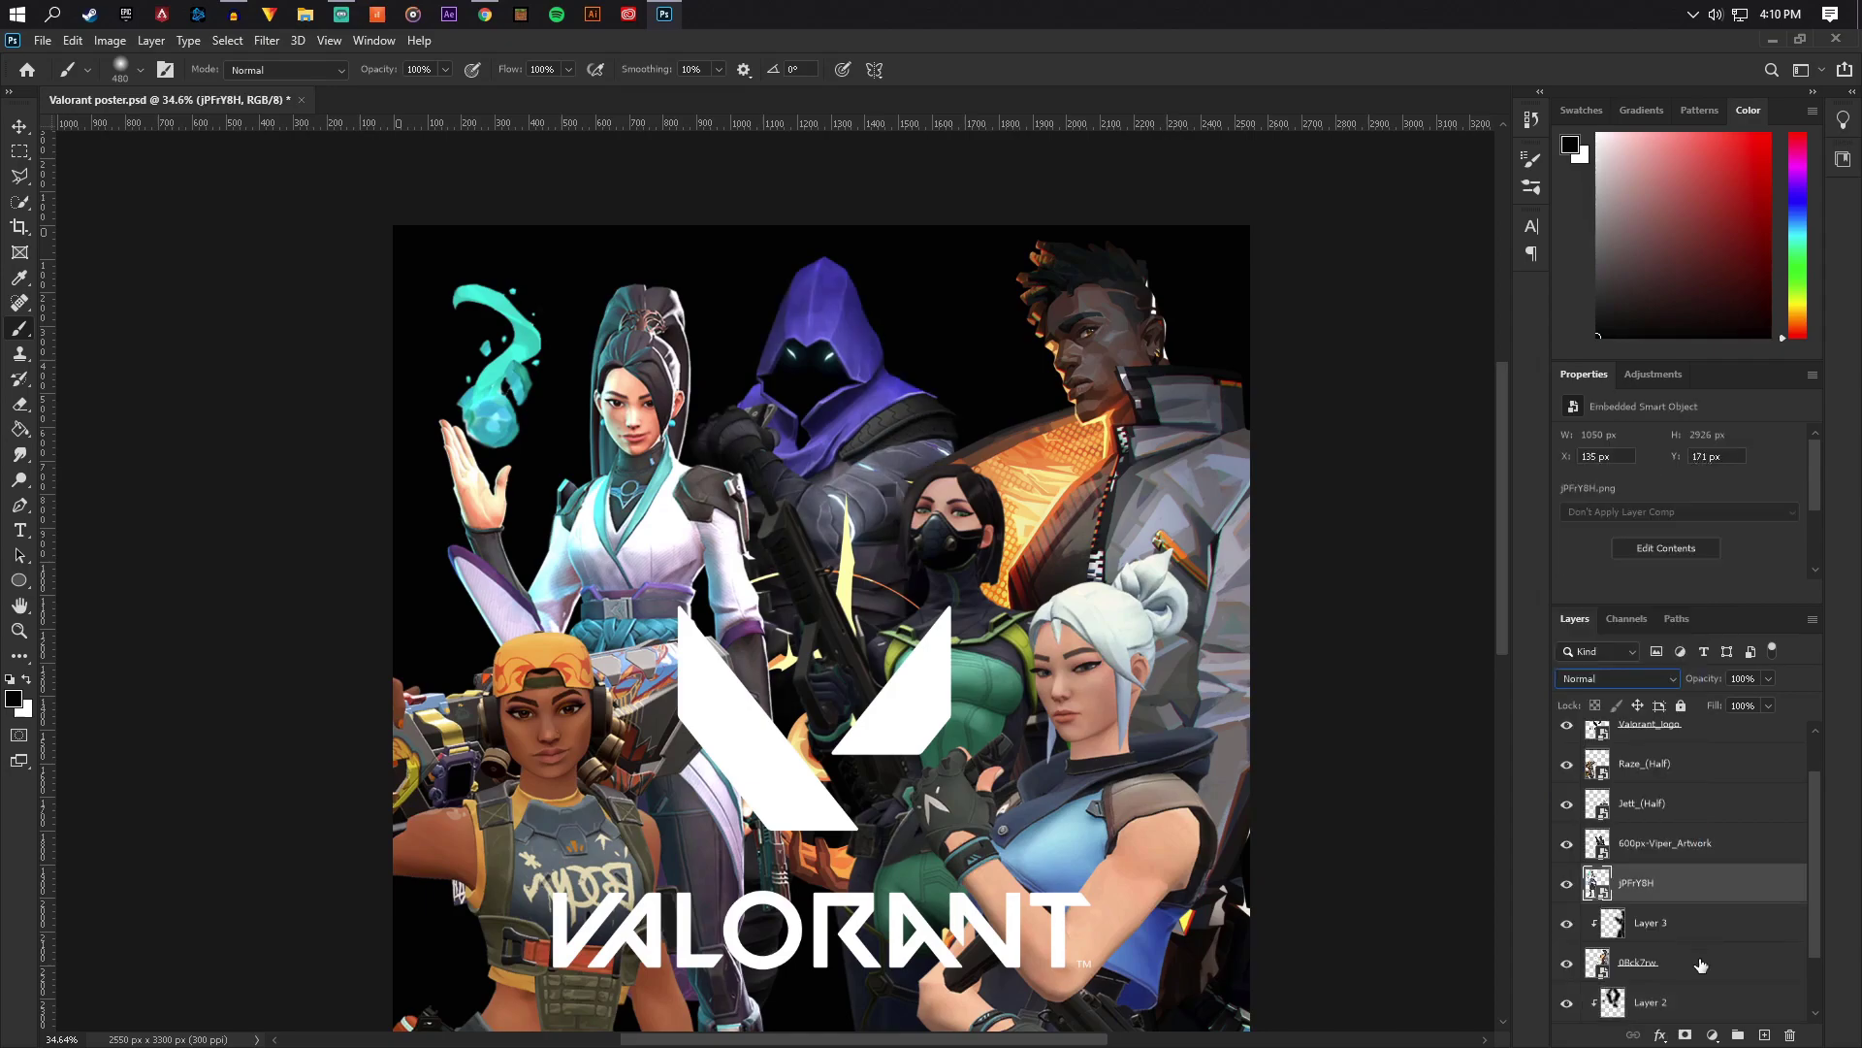
click(1761, 1036)
alt+click(1606, 907)
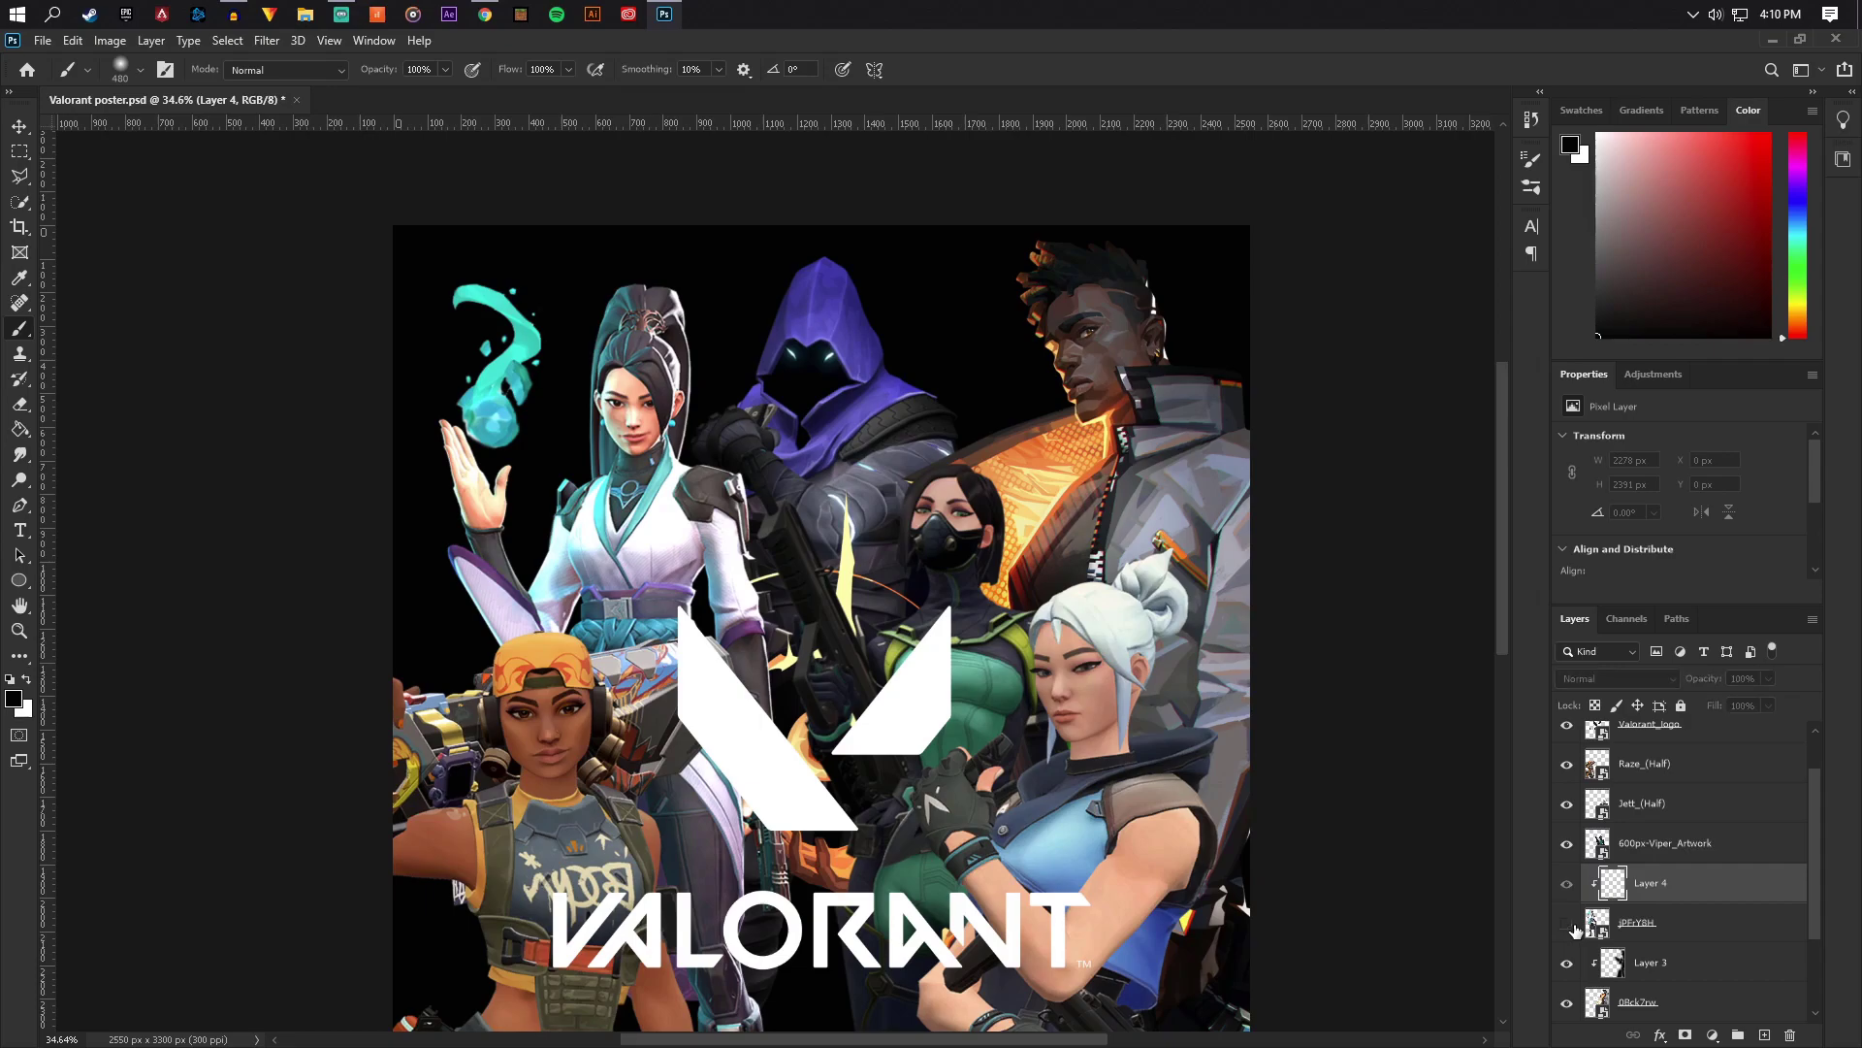
click(1567, 923)
click(1567, 923)
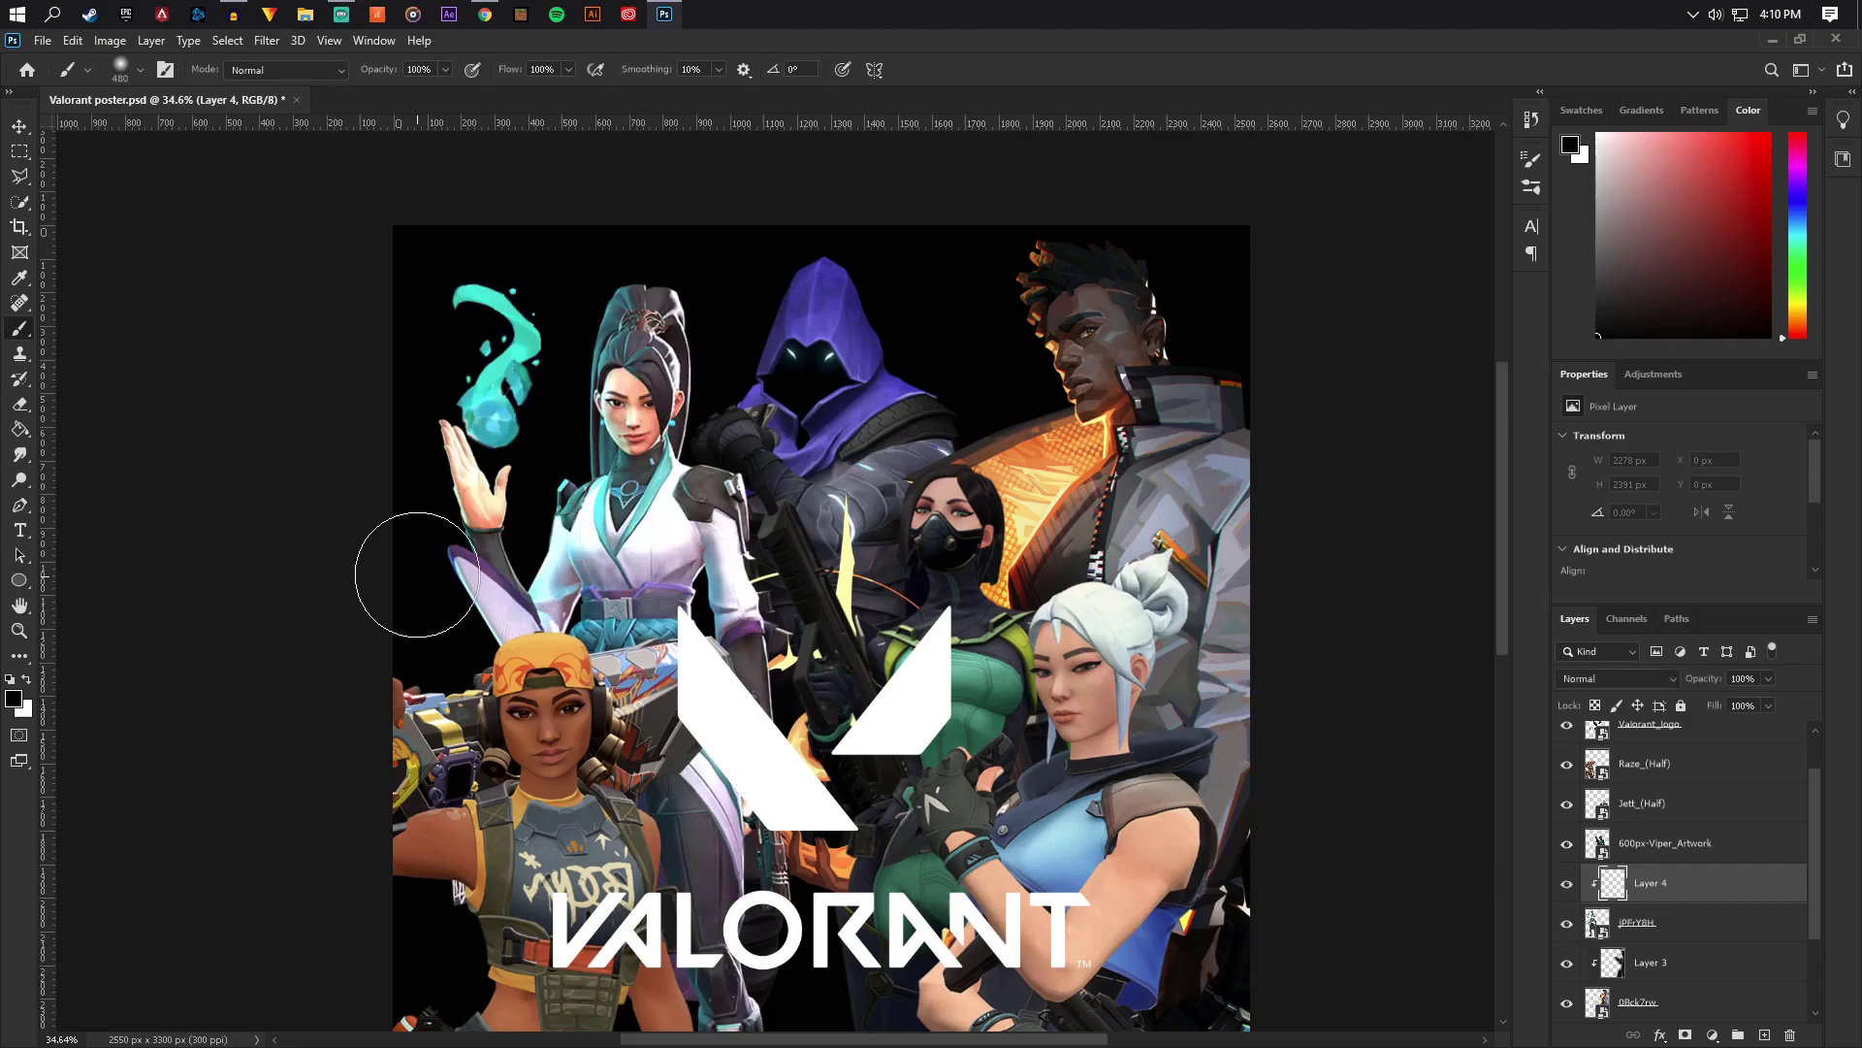
Paint soft black shadows over the agent's hair, face, shoulder and waist
mouse_move(417, 574)
mouse_down()
mouse_move(574, 723)
mouse_move(567, 679)
mouse_up()
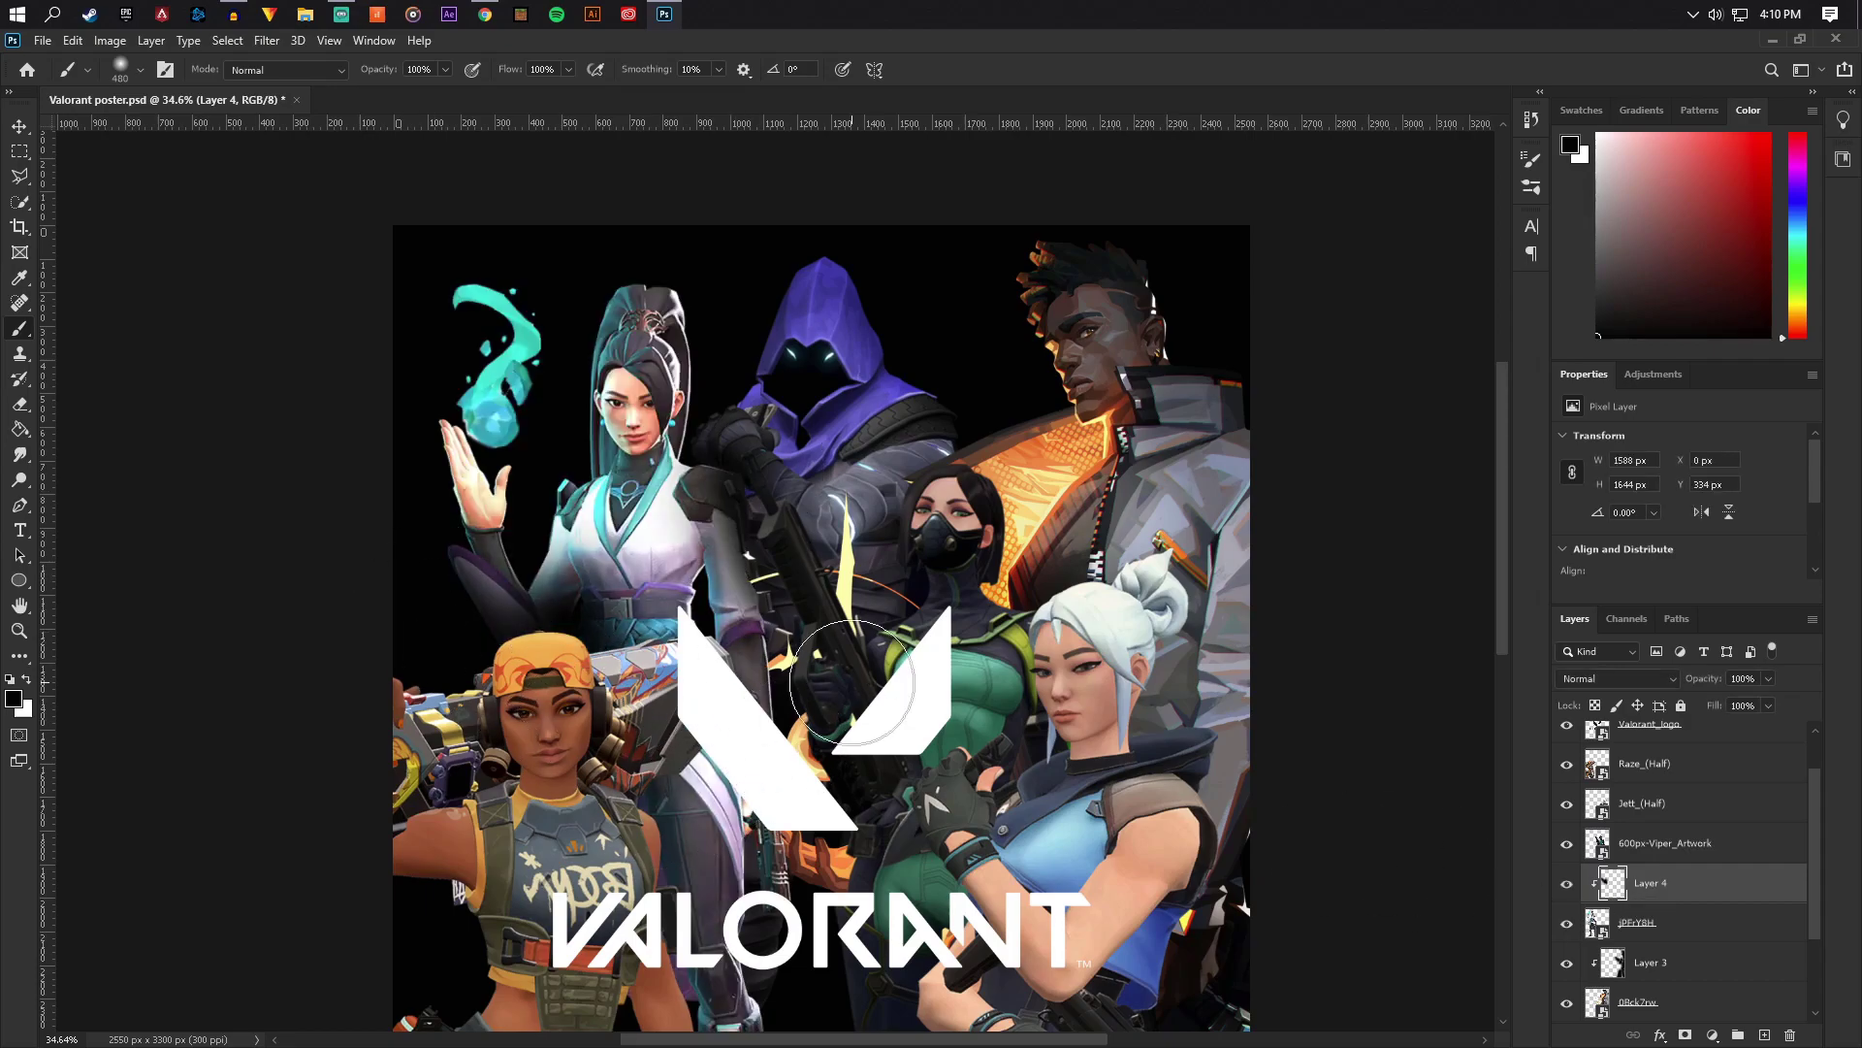
key(ctrl+z)
drag(596, 302, 605, 425)
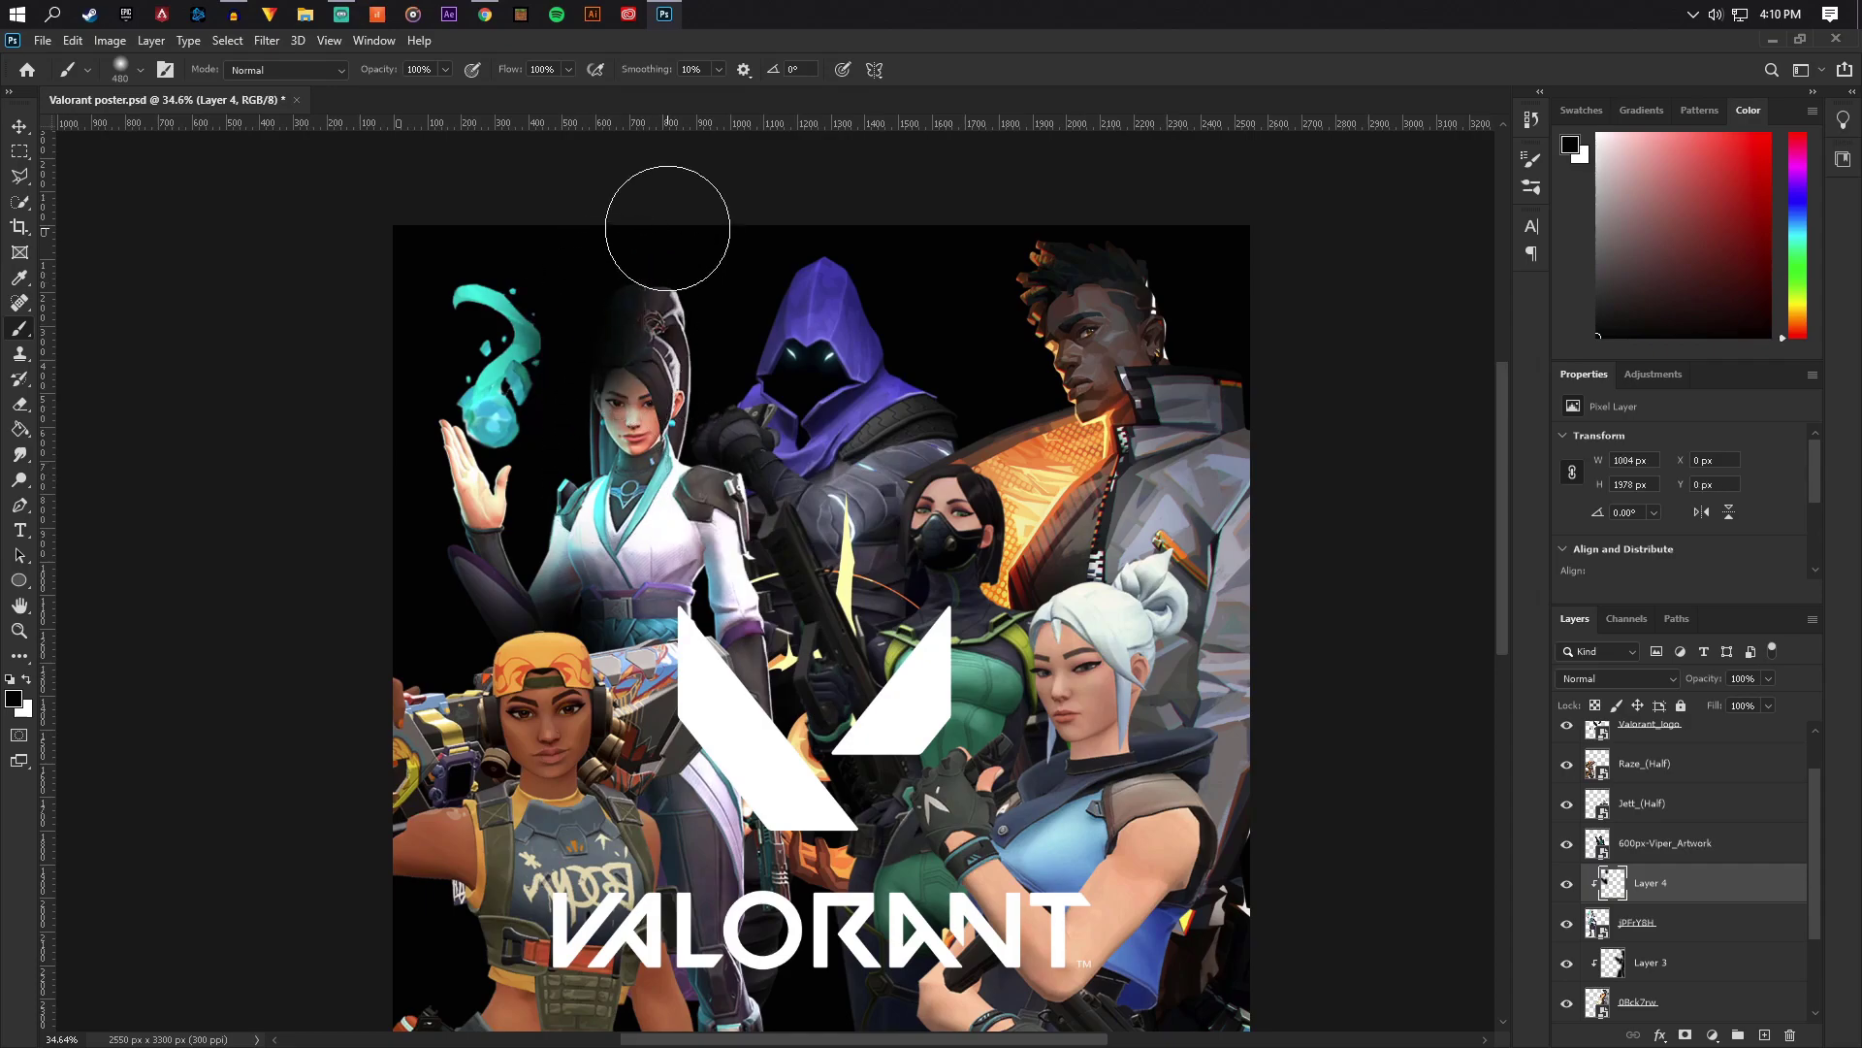
mouse_move(667, 228)
mouse_down()
mouse_move(799, 448)
mouse_move(730, 334)
mouse_move(780, 468)
mouse_up()
drag(701, 615, 682, 655)
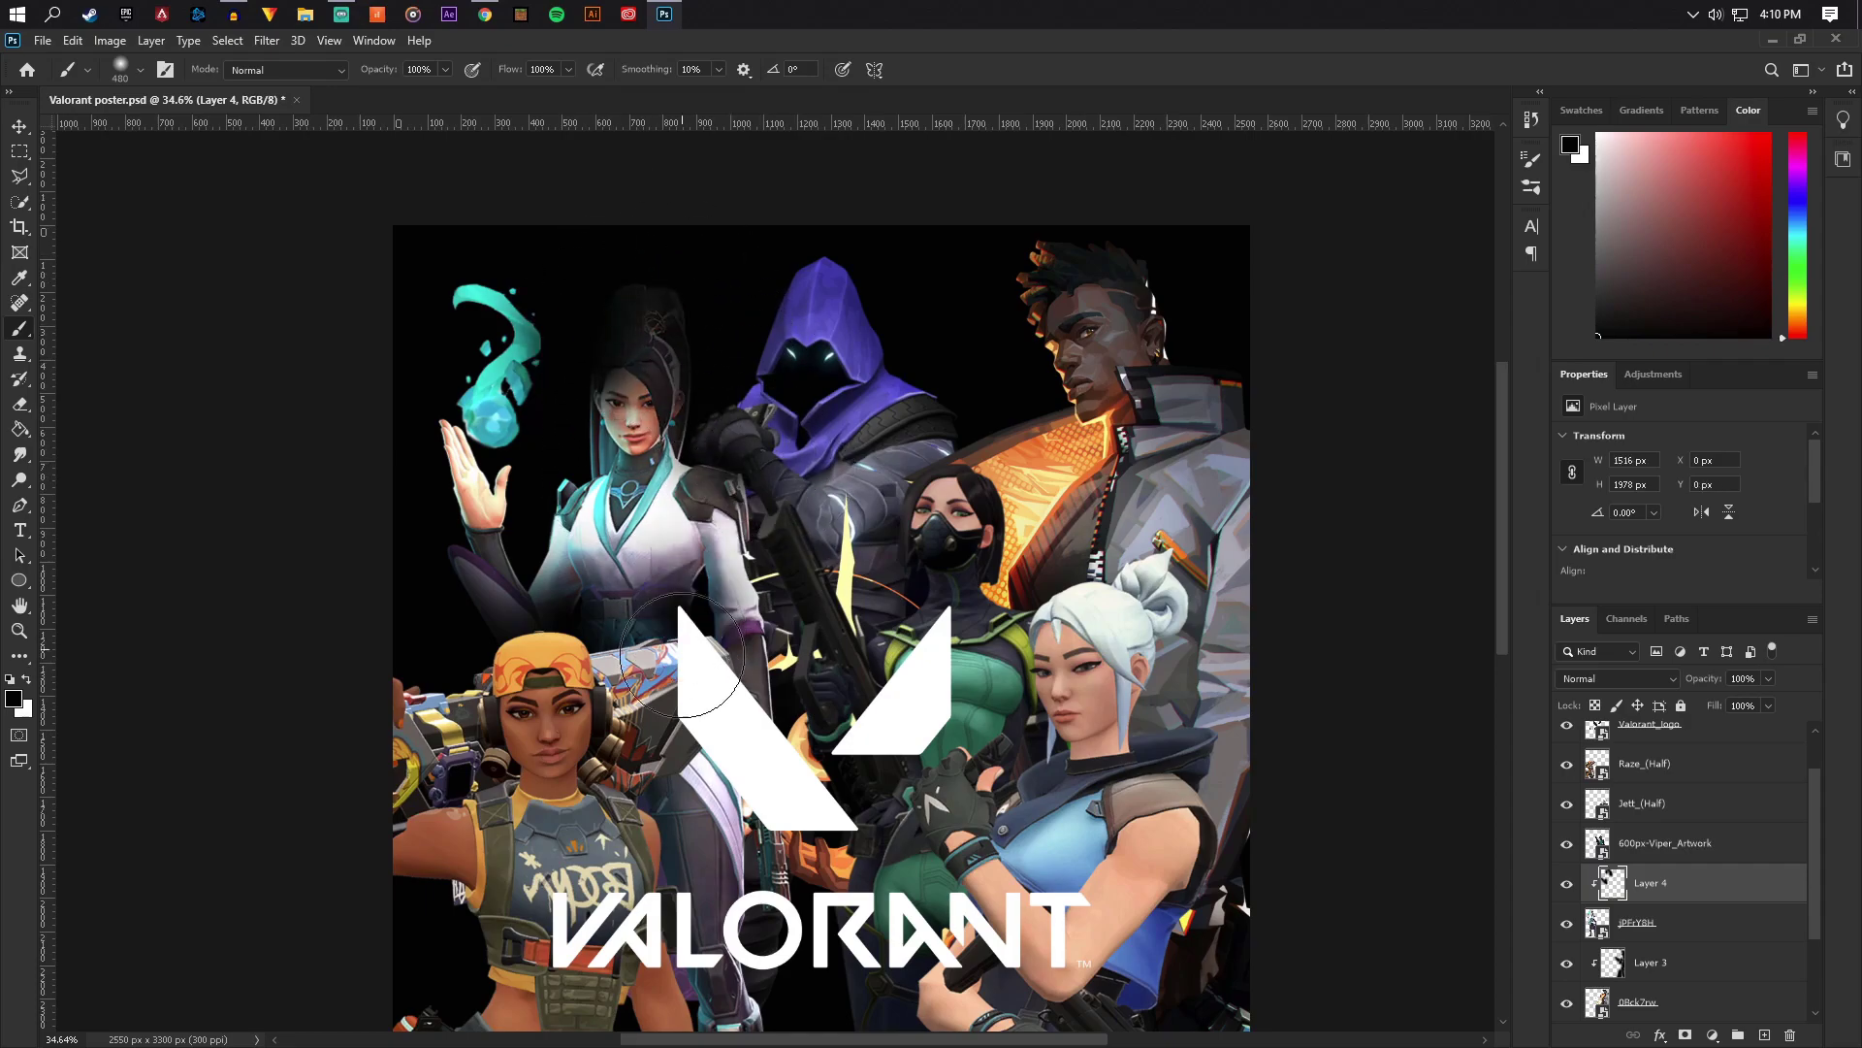
Shade her leg, foot and lower body, then blend the shadow layer as Soft Light
scroll(682, 655, down, 5)
drag(665, 518, 813, 733)
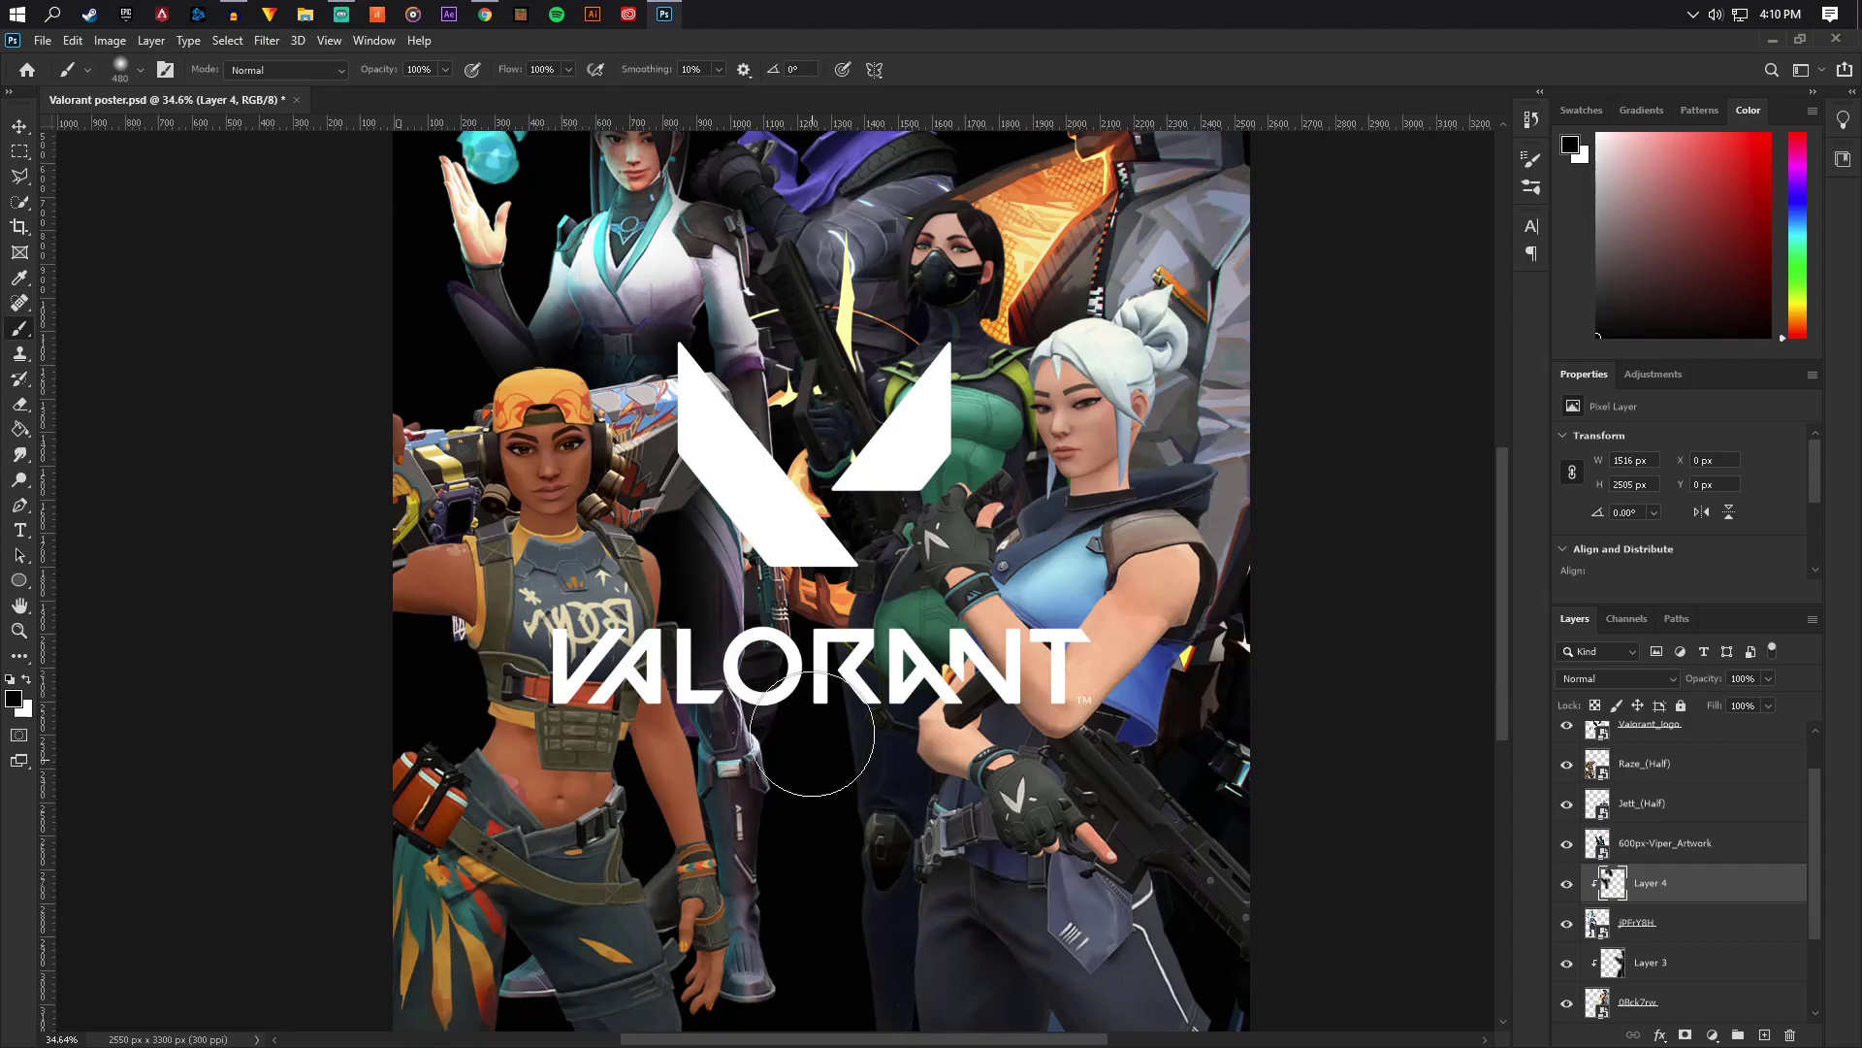
drag(754, 572, 808, 968)
drag(660, 806, 747, 986)
scroll(823, 790, down, 2)
mouse_move(663, 853)
mouse_down()
mouse_move(800, 941)
mouse_move(902, 840)
mouse_up()
scroll(903, 840, up, 7)
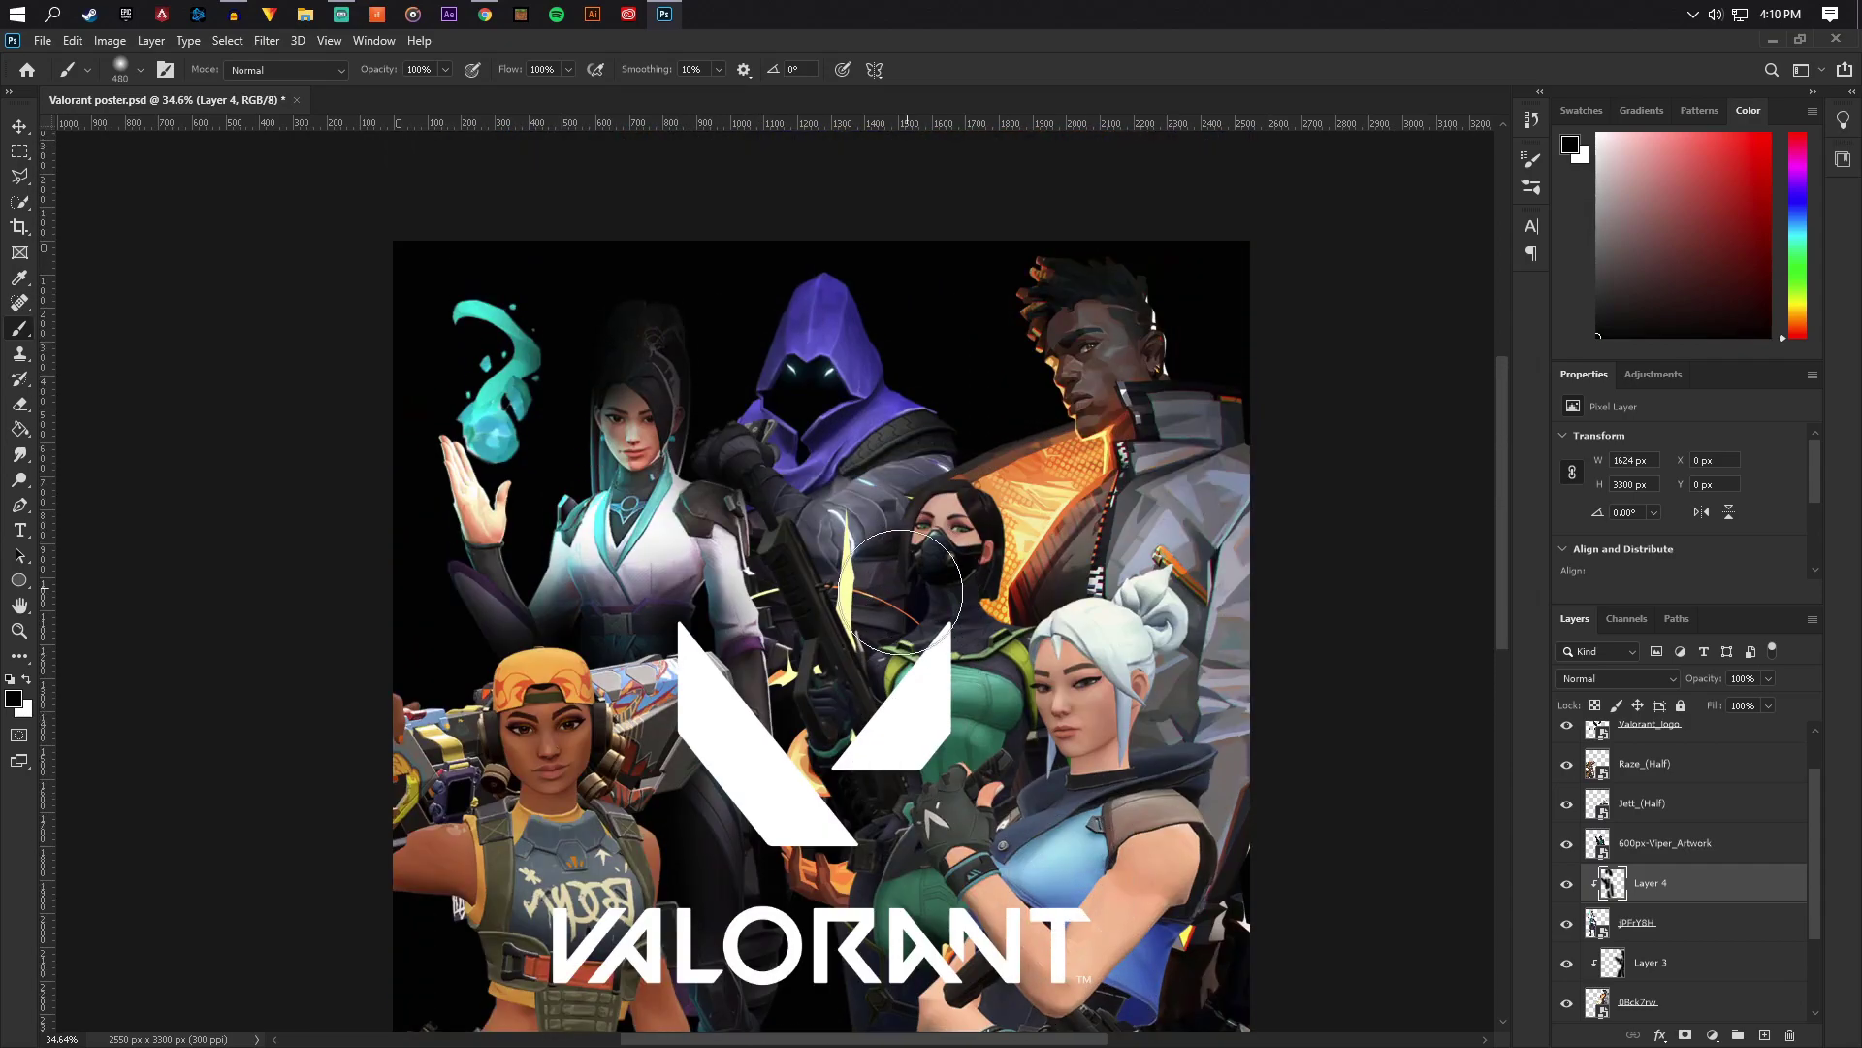
click(1603, 684)
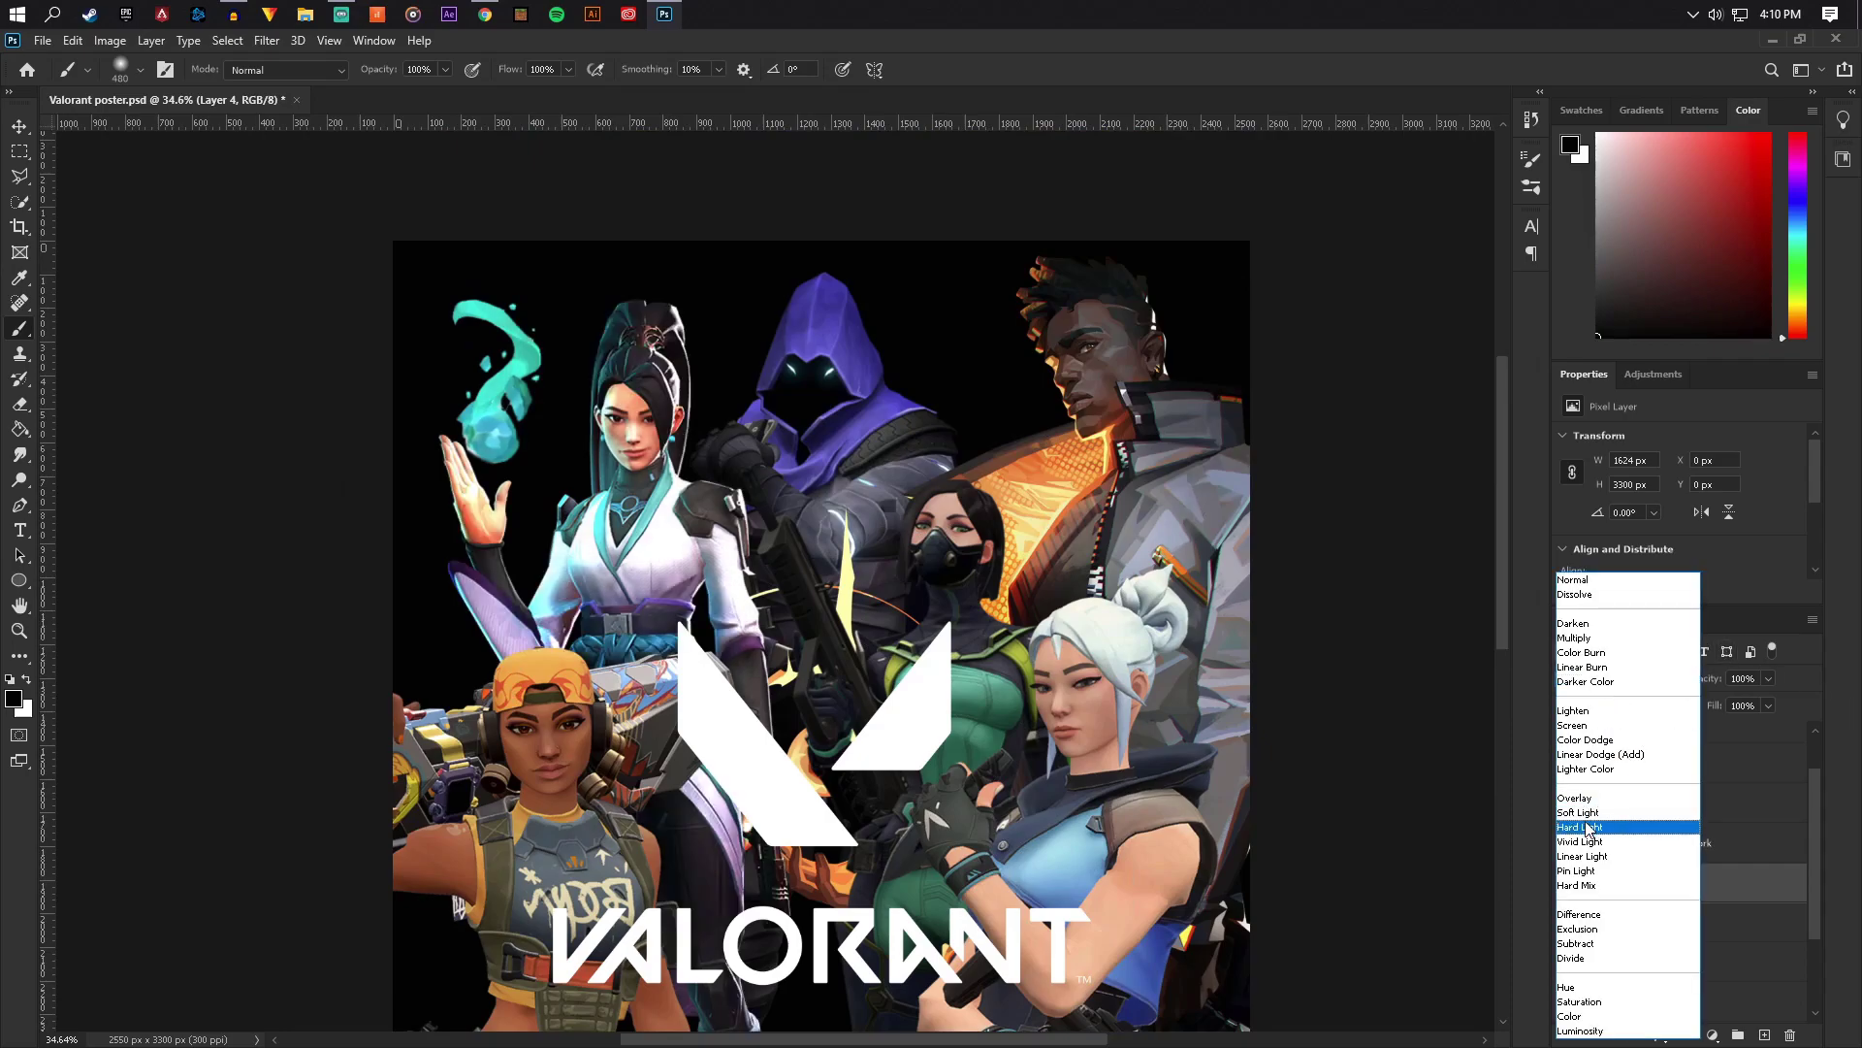
click(1590, 823)
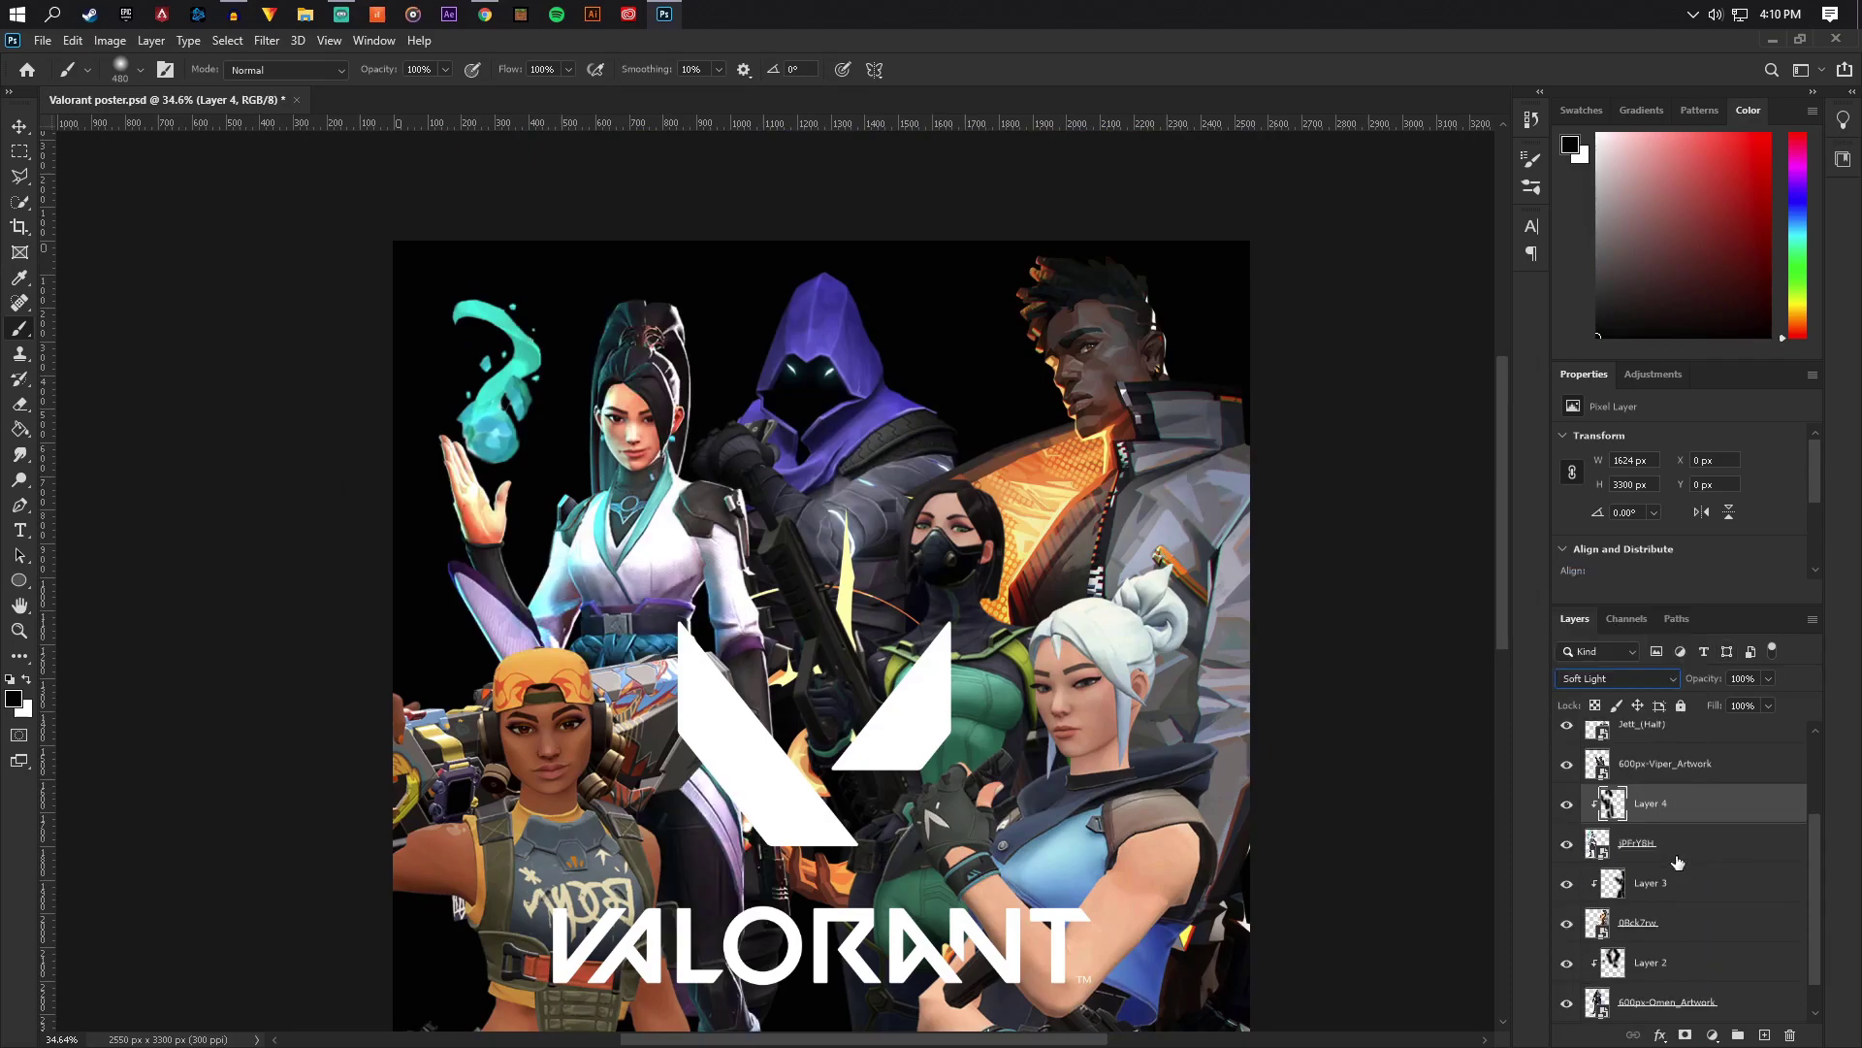
Add a layer clipped to 600px-Viper_Artwork and paint black shadows over Viper
click(1615, 843)
click(1757, 1028)
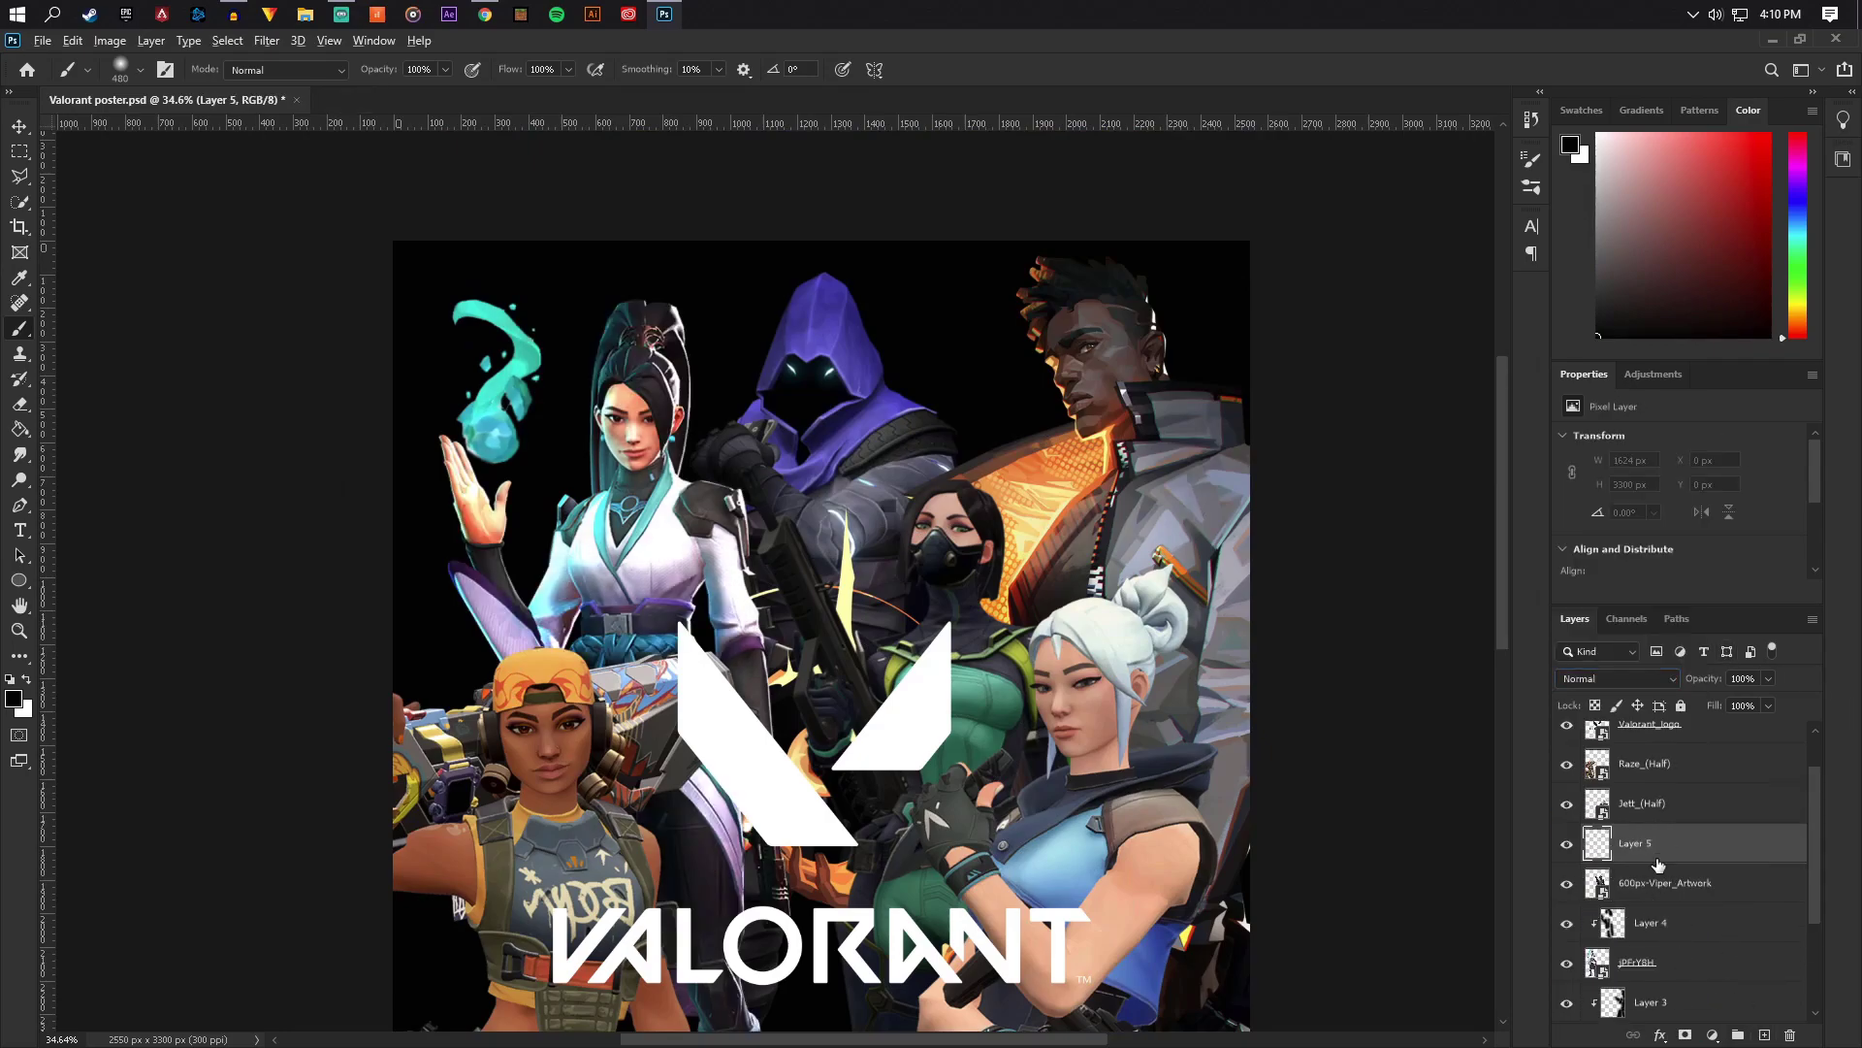
key(ctrl+0)
key(ctrl+alt+g)
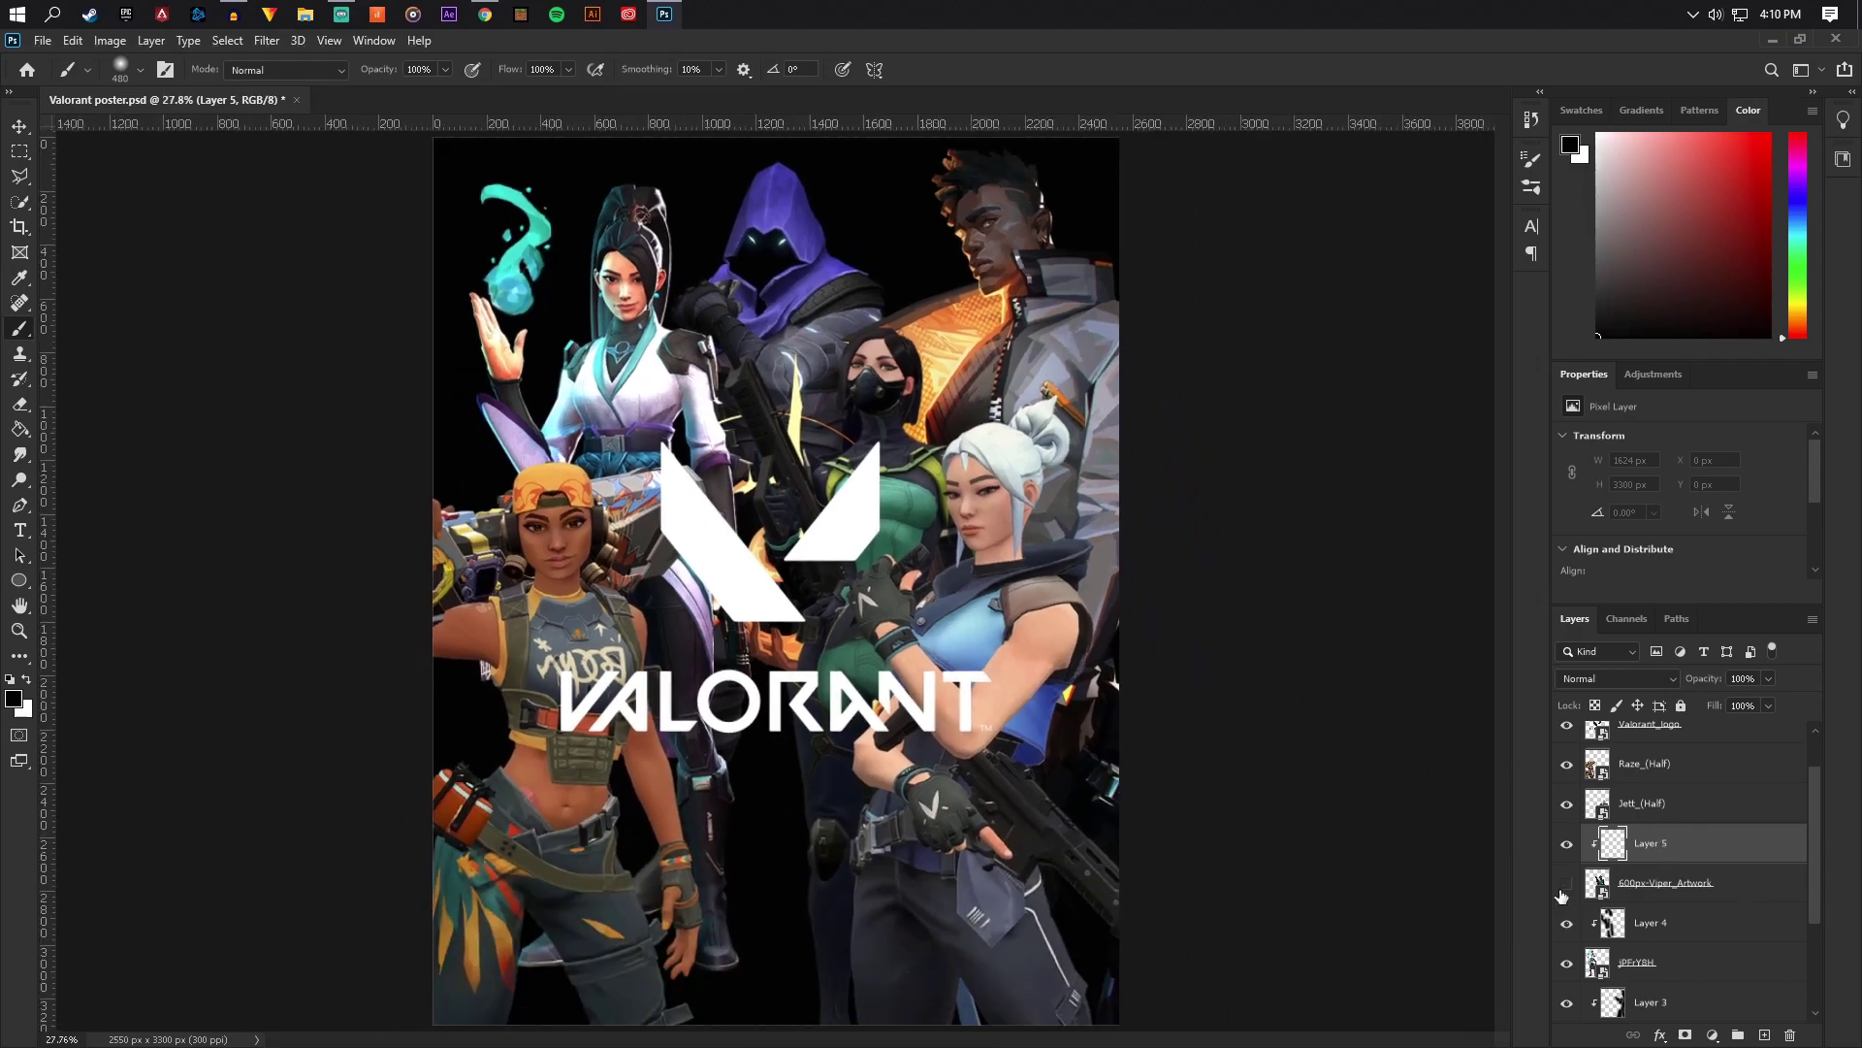
click(1565, 885)
mouse_move(1064, 621)
mouse_down()
mouse_move(960, 687)
mouse_move(973, 430)
mouse_move(932, 407)
mouse_move(932, 326)
mouse_move(824, 472)
mouse_move(793, 427)
mouse_move(825, 481)
mouse_move(817, 685)
mouse_move(764, 612)
mouse_move(917, 940)
mouse_move(905, 647)
mouse_move(908, 820)
mouse_move(935, 546)
mouse_move(965, 654)
mouse_move(903, 649)
mouse_move(923, 711)
mouse_move(877, 934)
mouse_up()
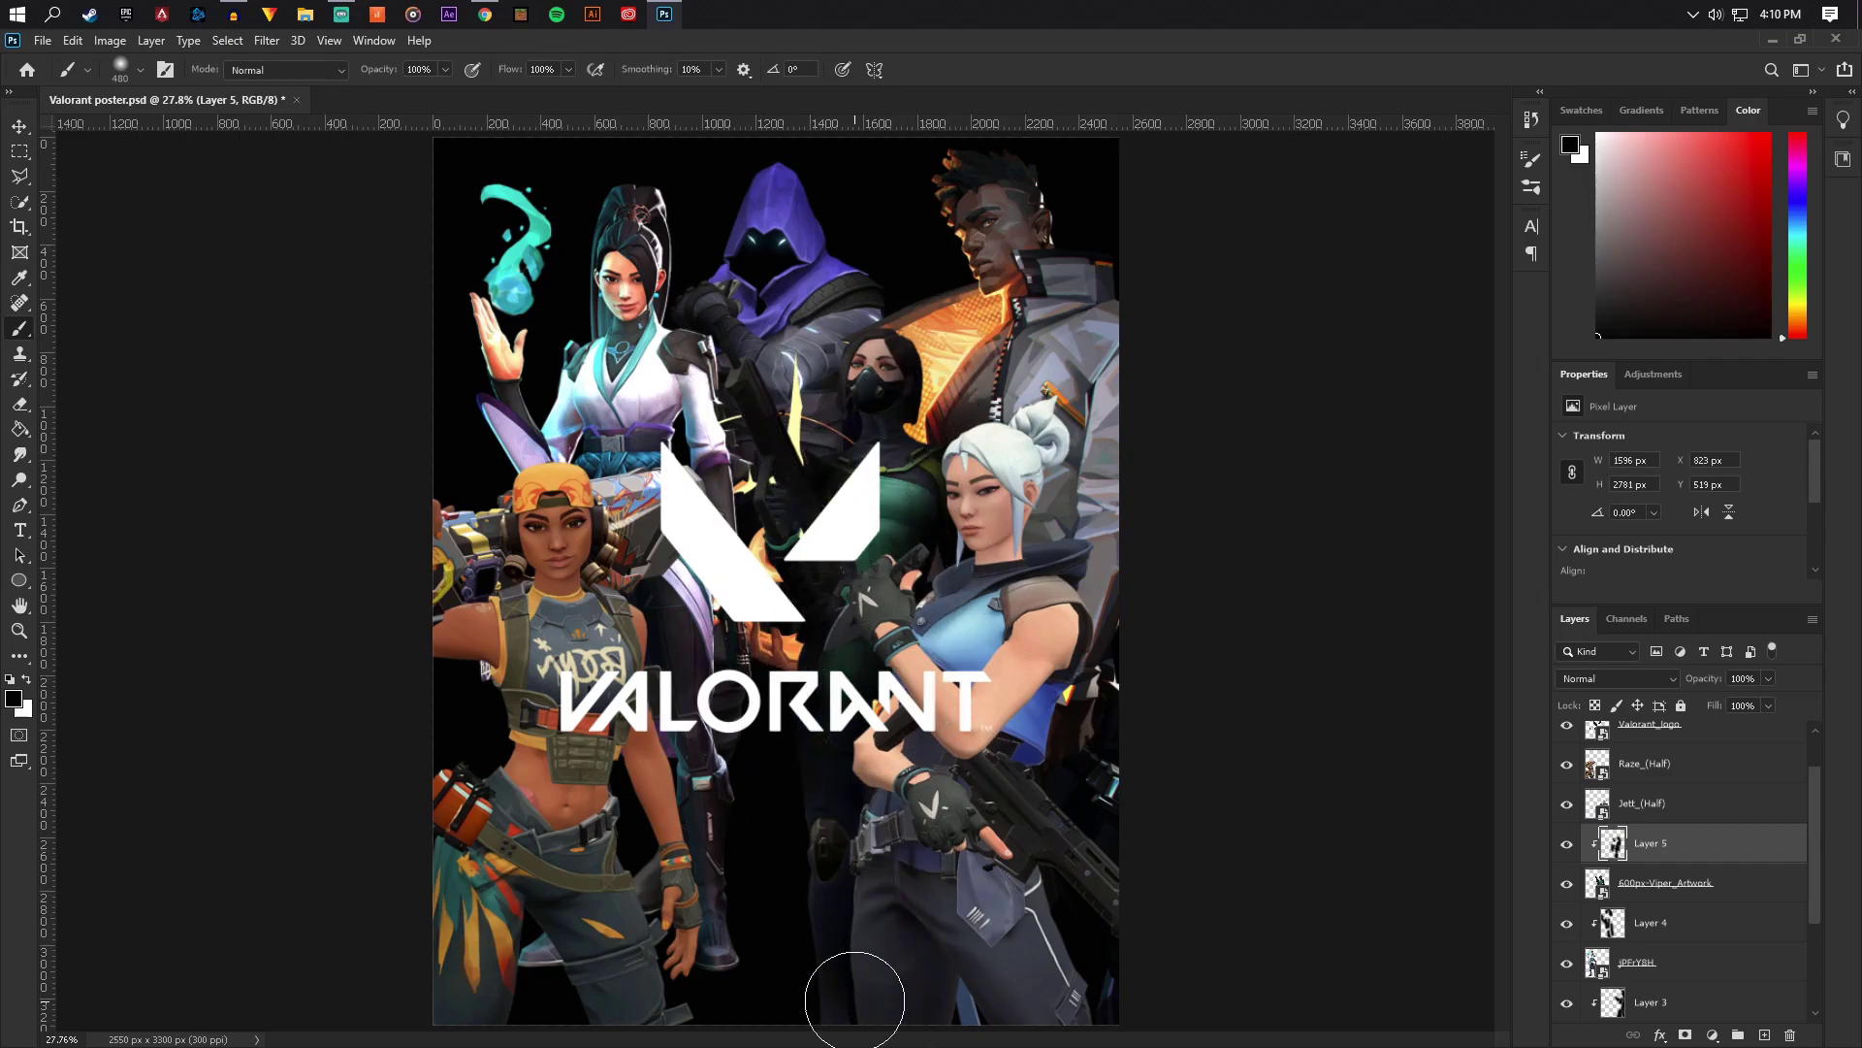
Blend Viper's shadow layer as Soft Light and select the Jett_(Half) layer
click(1641, 679)
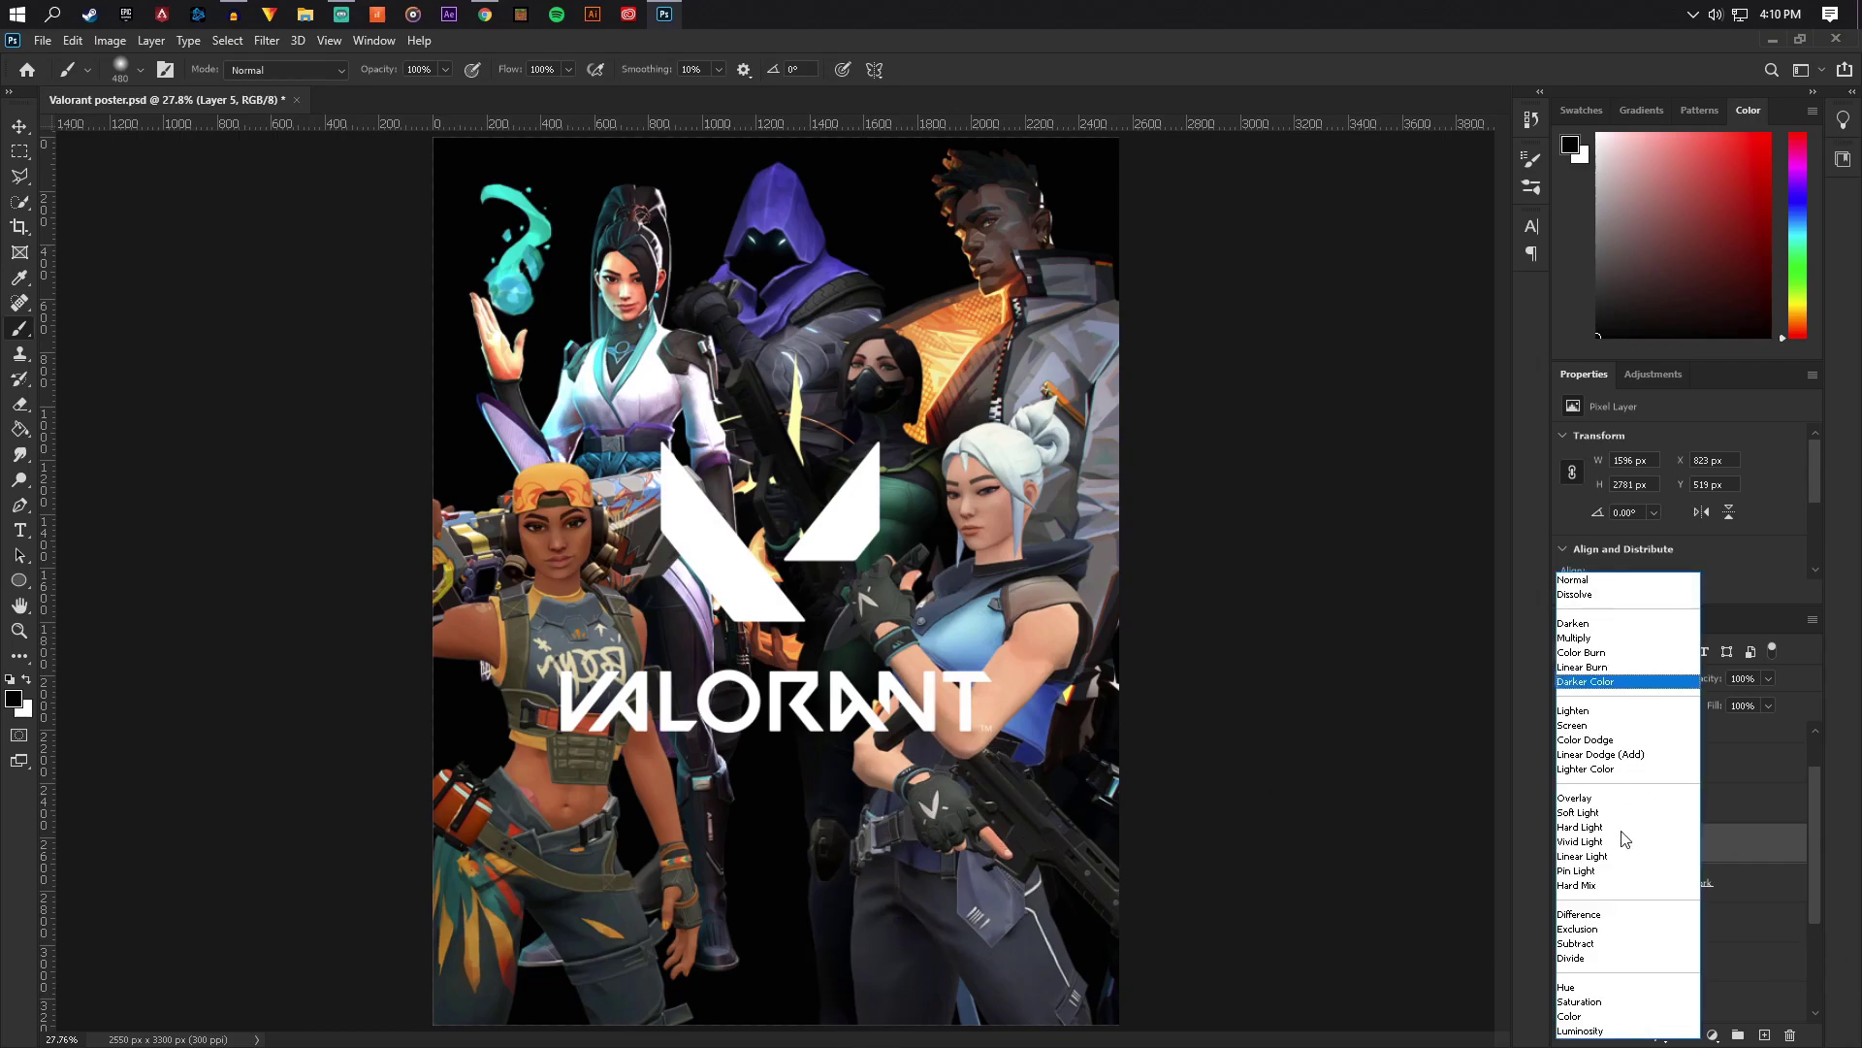
click(1577, 820)
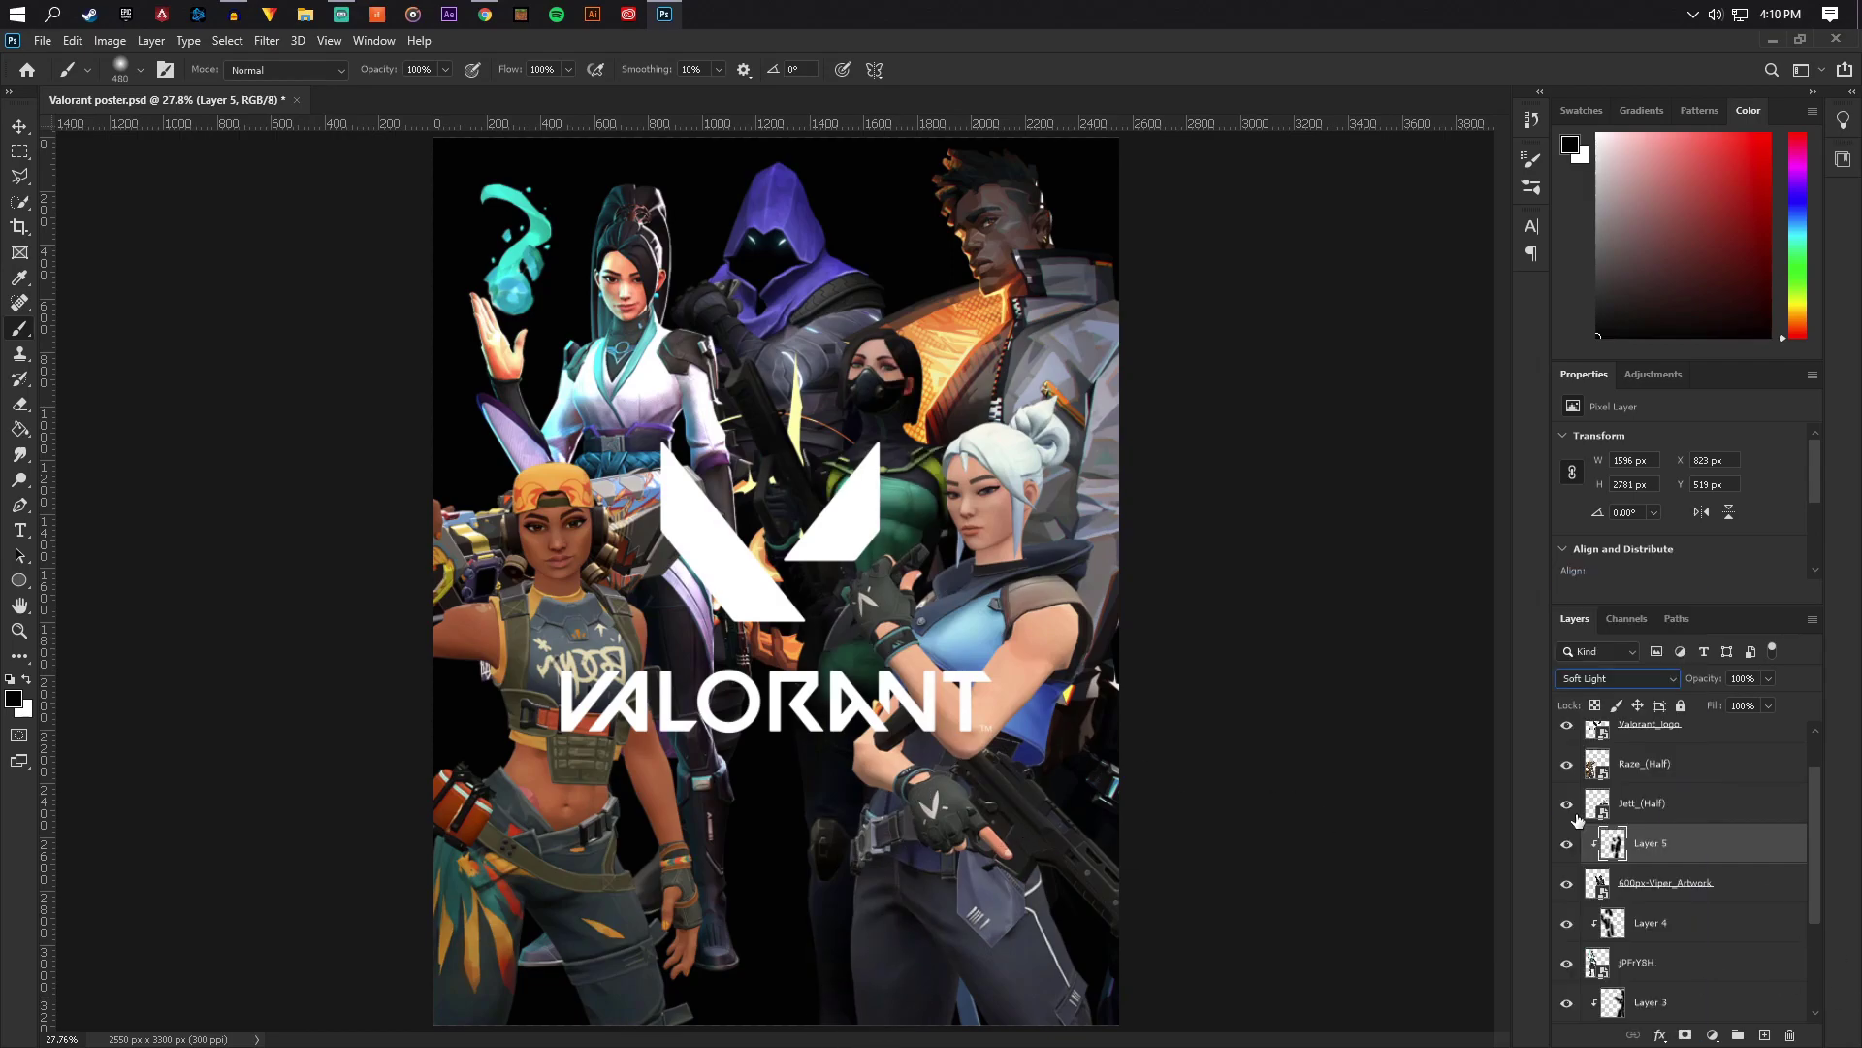
click(1662, 808)
click(1568, 809)
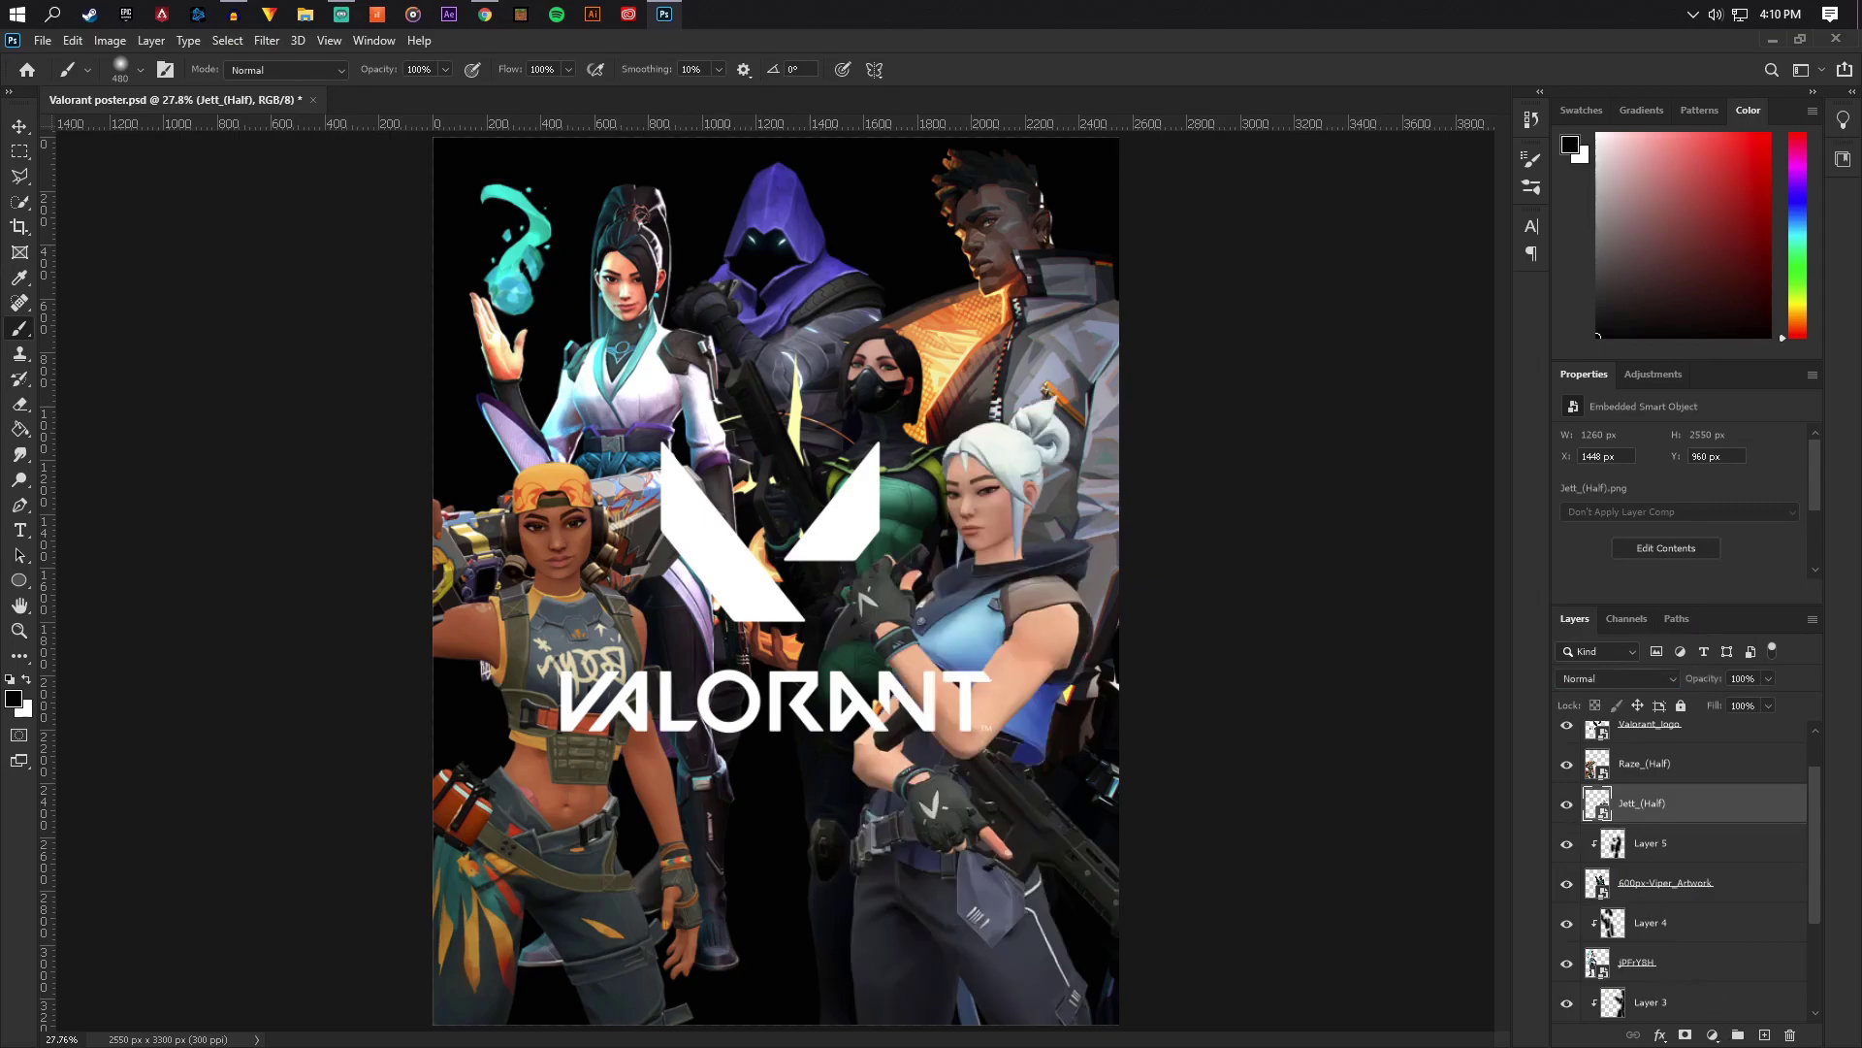
Shade Jett's arm, shoulder, hand, gun and legs on a Soft Light layer clipped to Jett_(Half)
click(1765, 1035)
alt+click(1638, 822)
mouse_move(1088, 600)
mouse_down()
mouse_move(1075, 798)
mouse_move(1111, 625)
mouse_move(1013, 773)
mouse_up()
mouse_move(1107, 656)
mouse_down()
mouse_move(958, 824)
mouse_move(937, 803)
mouse_up()
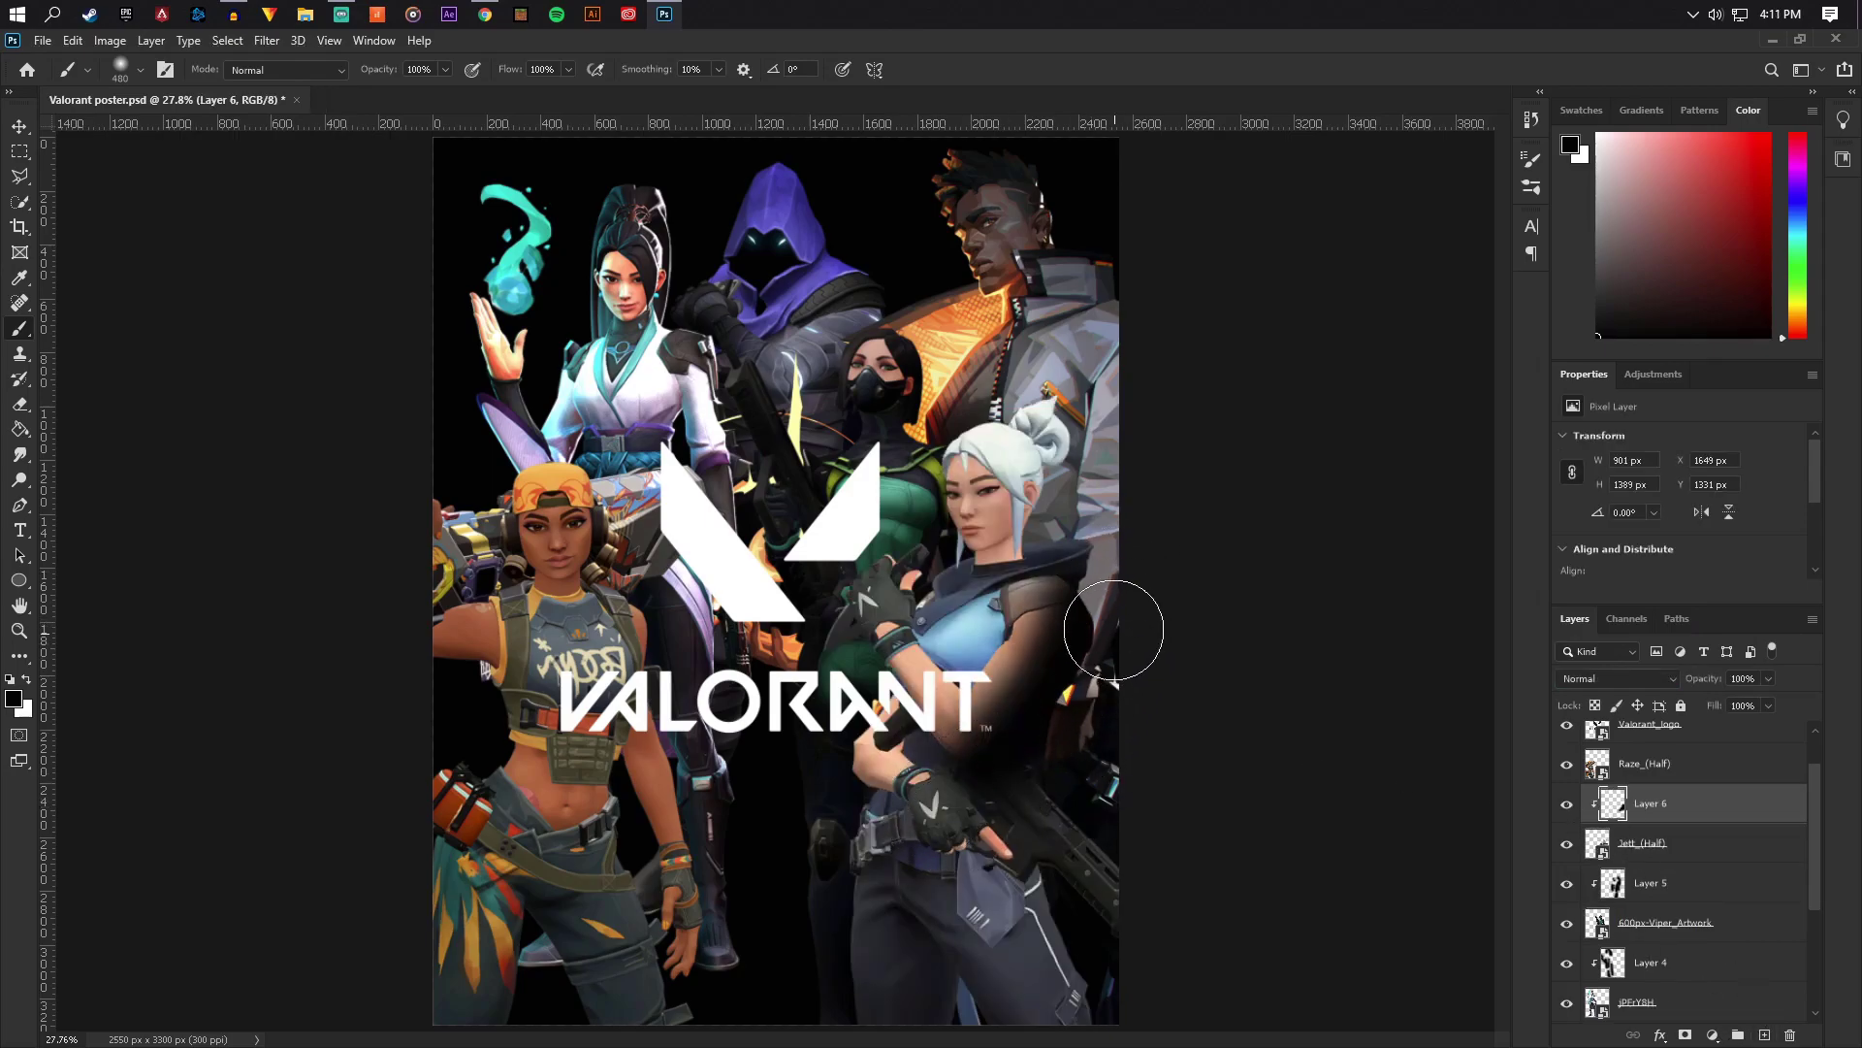
mouse_move(1108, 624)
mouse_down()
mouse_move(1082, 463)
mouse_move(1045, 546)
mouse_move(1078, 426)
mouse_move(1056, 501)
mouse_move(1076, 448)
mouse_up()
mouse_move(924, 559)
mouse_down()
mouse_move(964, 690)
mouse_move(873, 737)
mouse_up()
mouse_move(1088, 773)
mouse_down()
mouse_move(1139, 1013)
mouse_move(1091, 771)
mouse_move(1131, 978)
mouse_move(1063, 974)
mouse_move(1132, 810)
mouse_move(1052, 861)
mouse_move(964, 1022)
mouse_up()
scroll(1068, 922, down, 2)
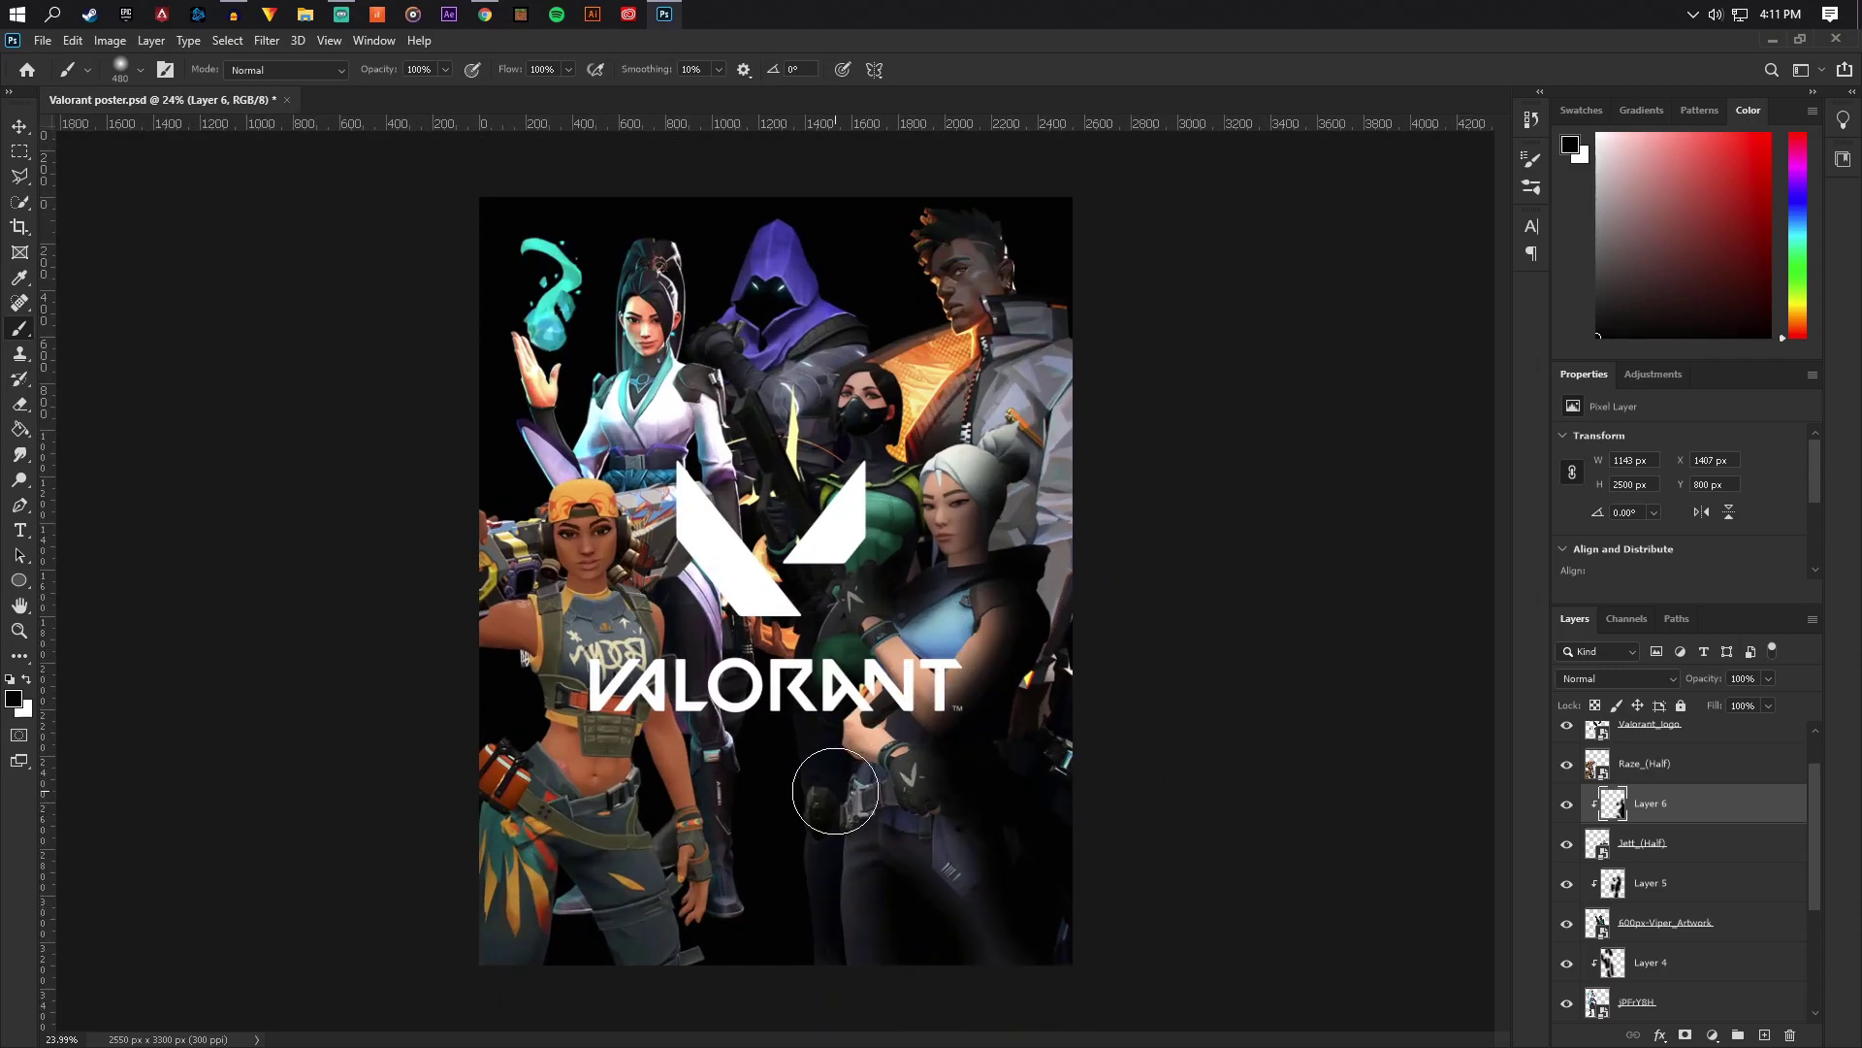
drag(835, 793, 820, 966)
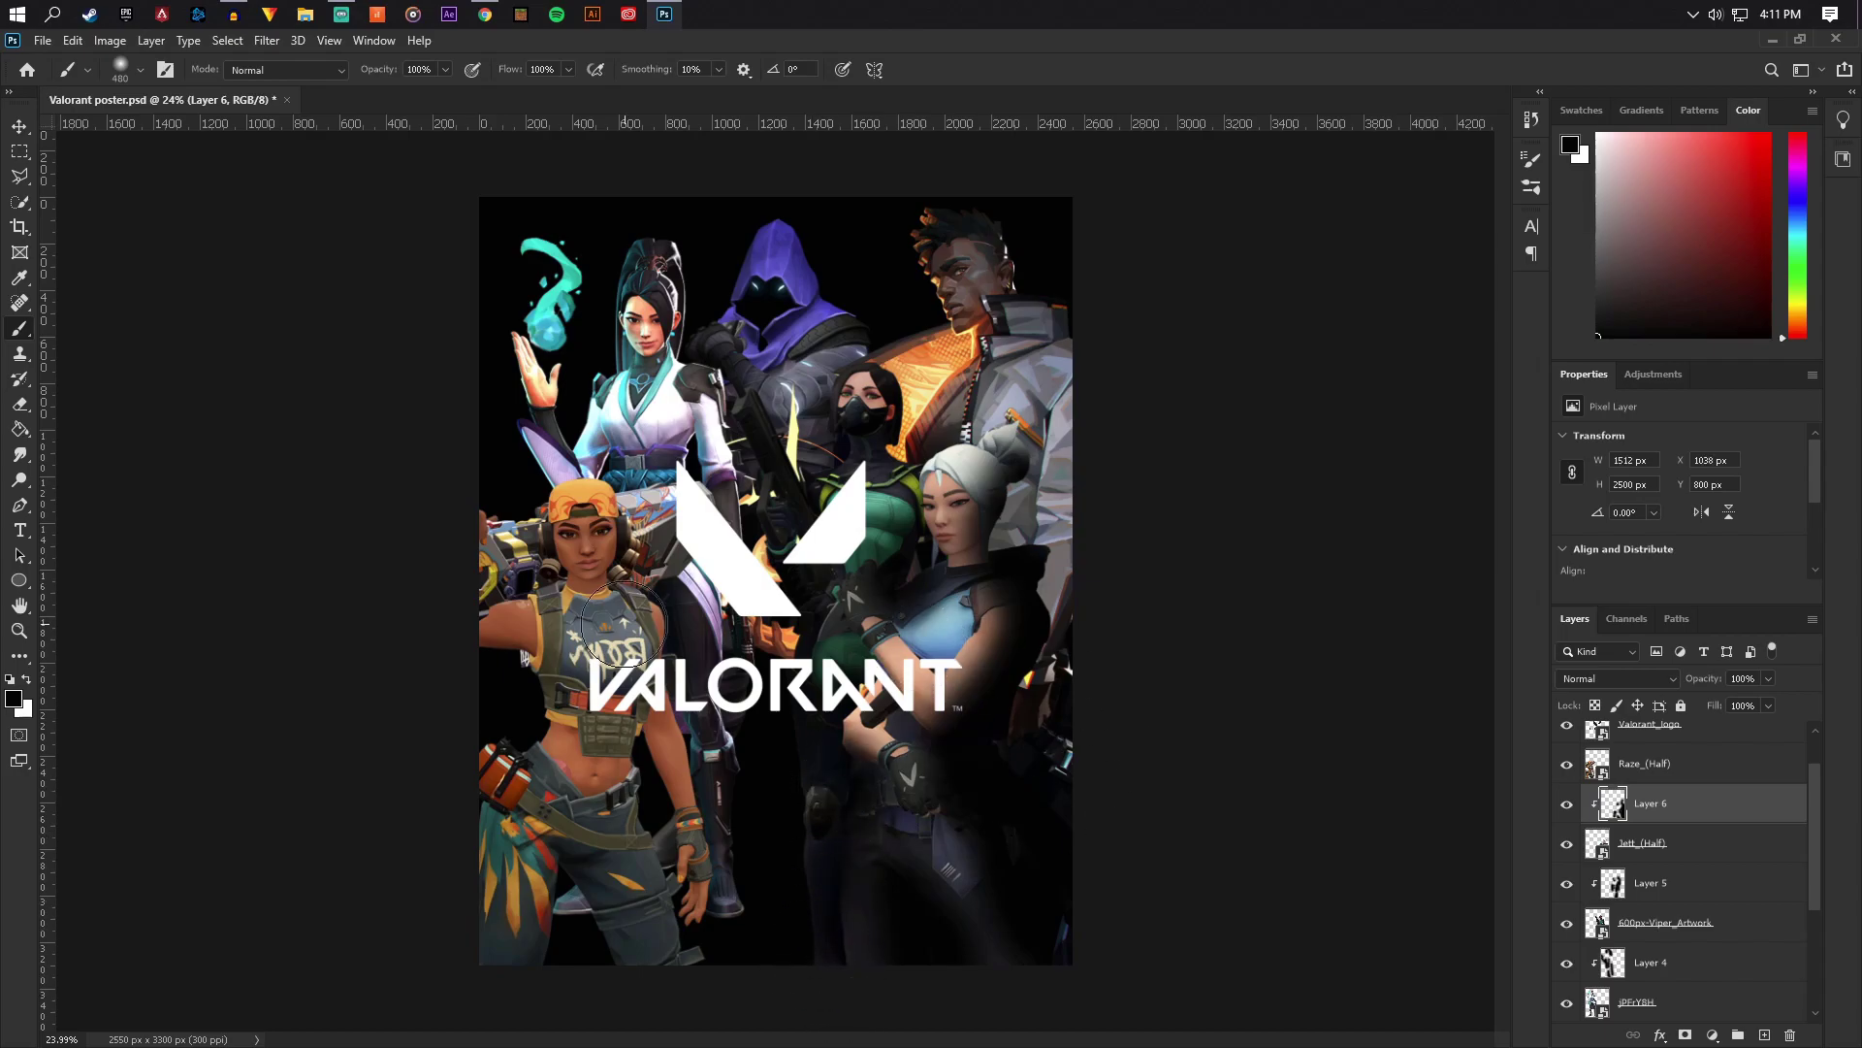
click(1673, 679)
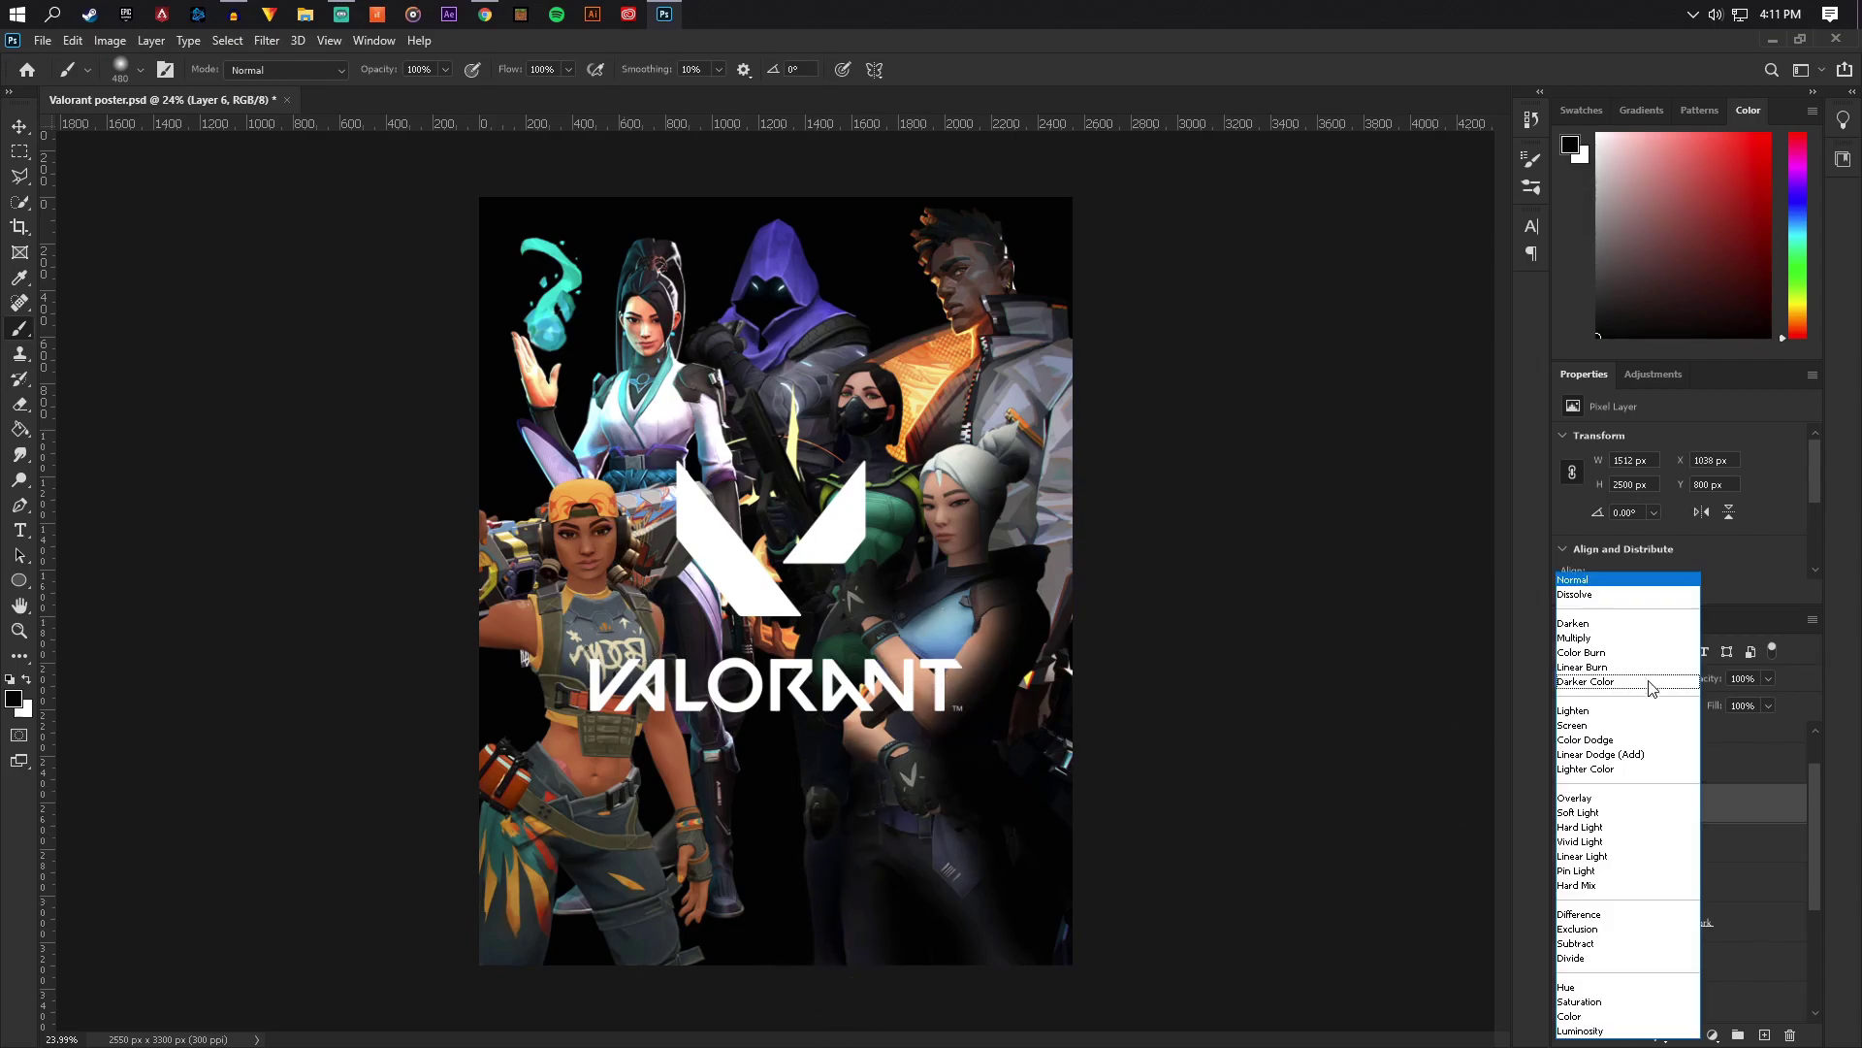
click(1592, 818)
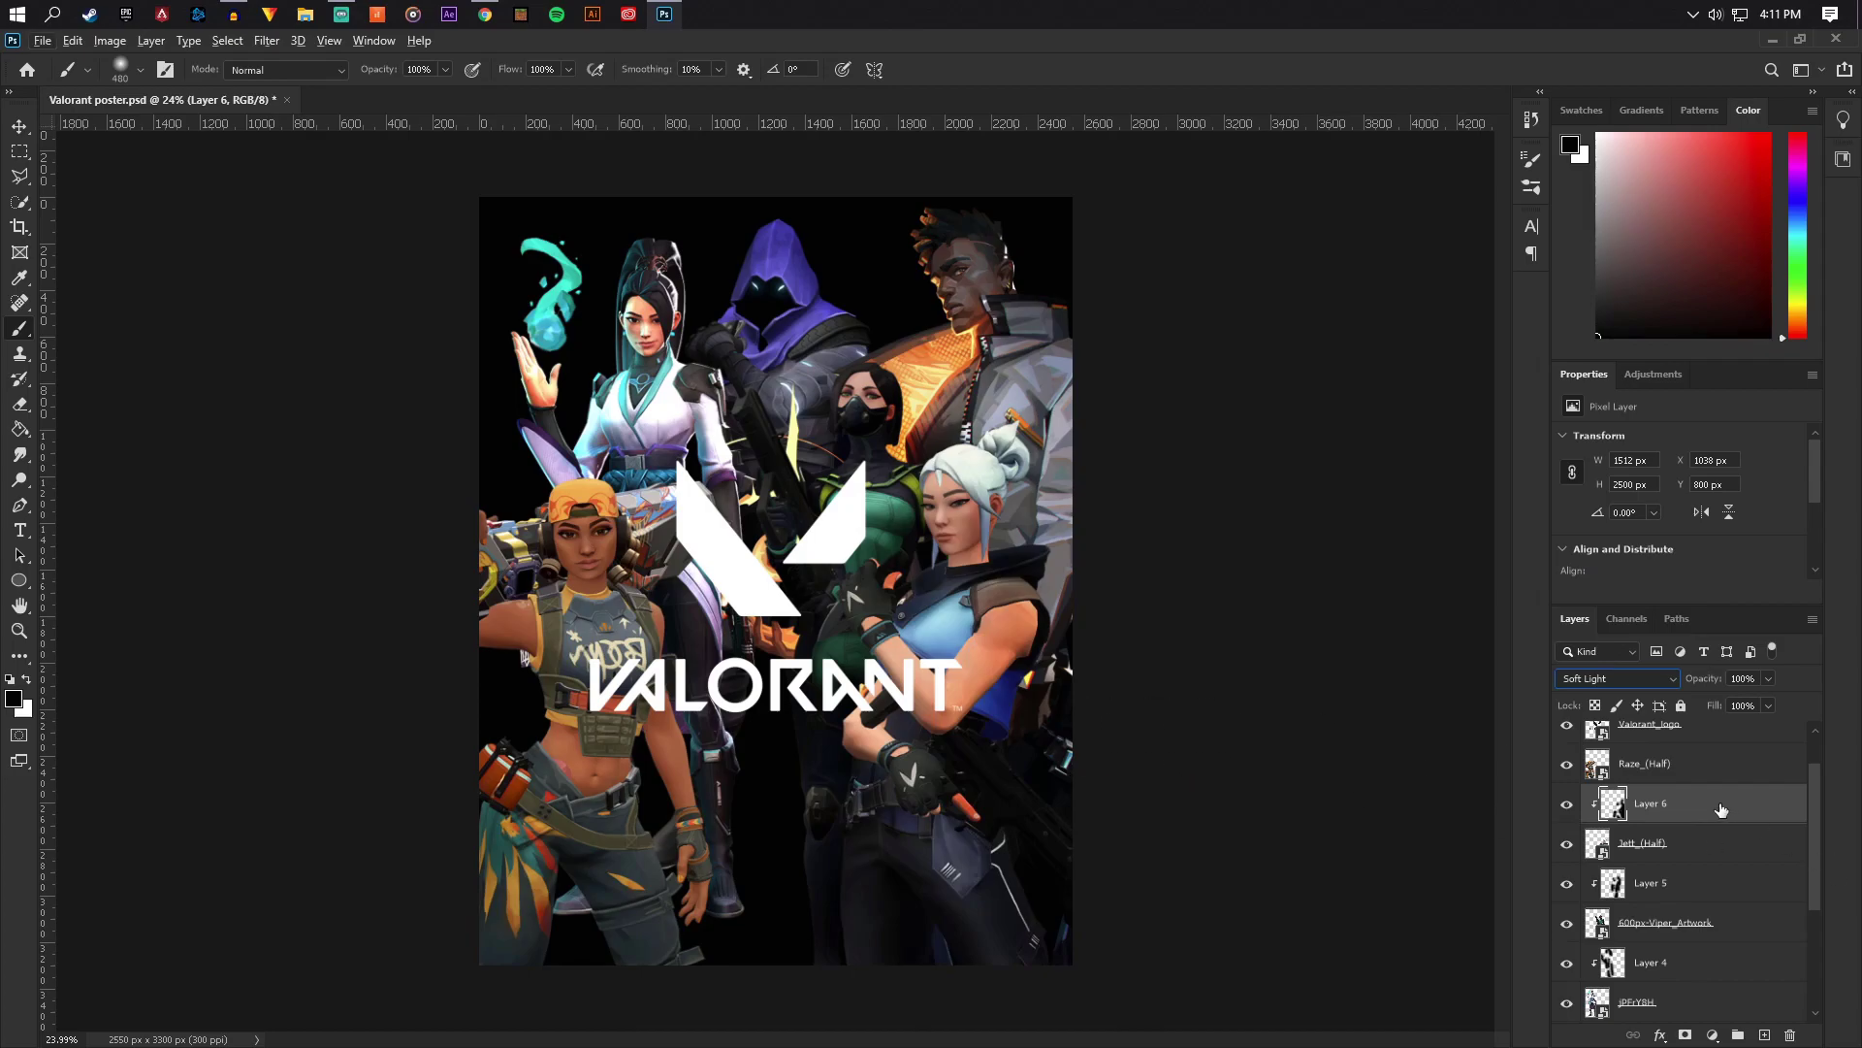
Shade Raze's arm, waist and gun on a Soft Light layer clipped to Raze_(Half)
click(1658, 776)
click(1764, 1035)
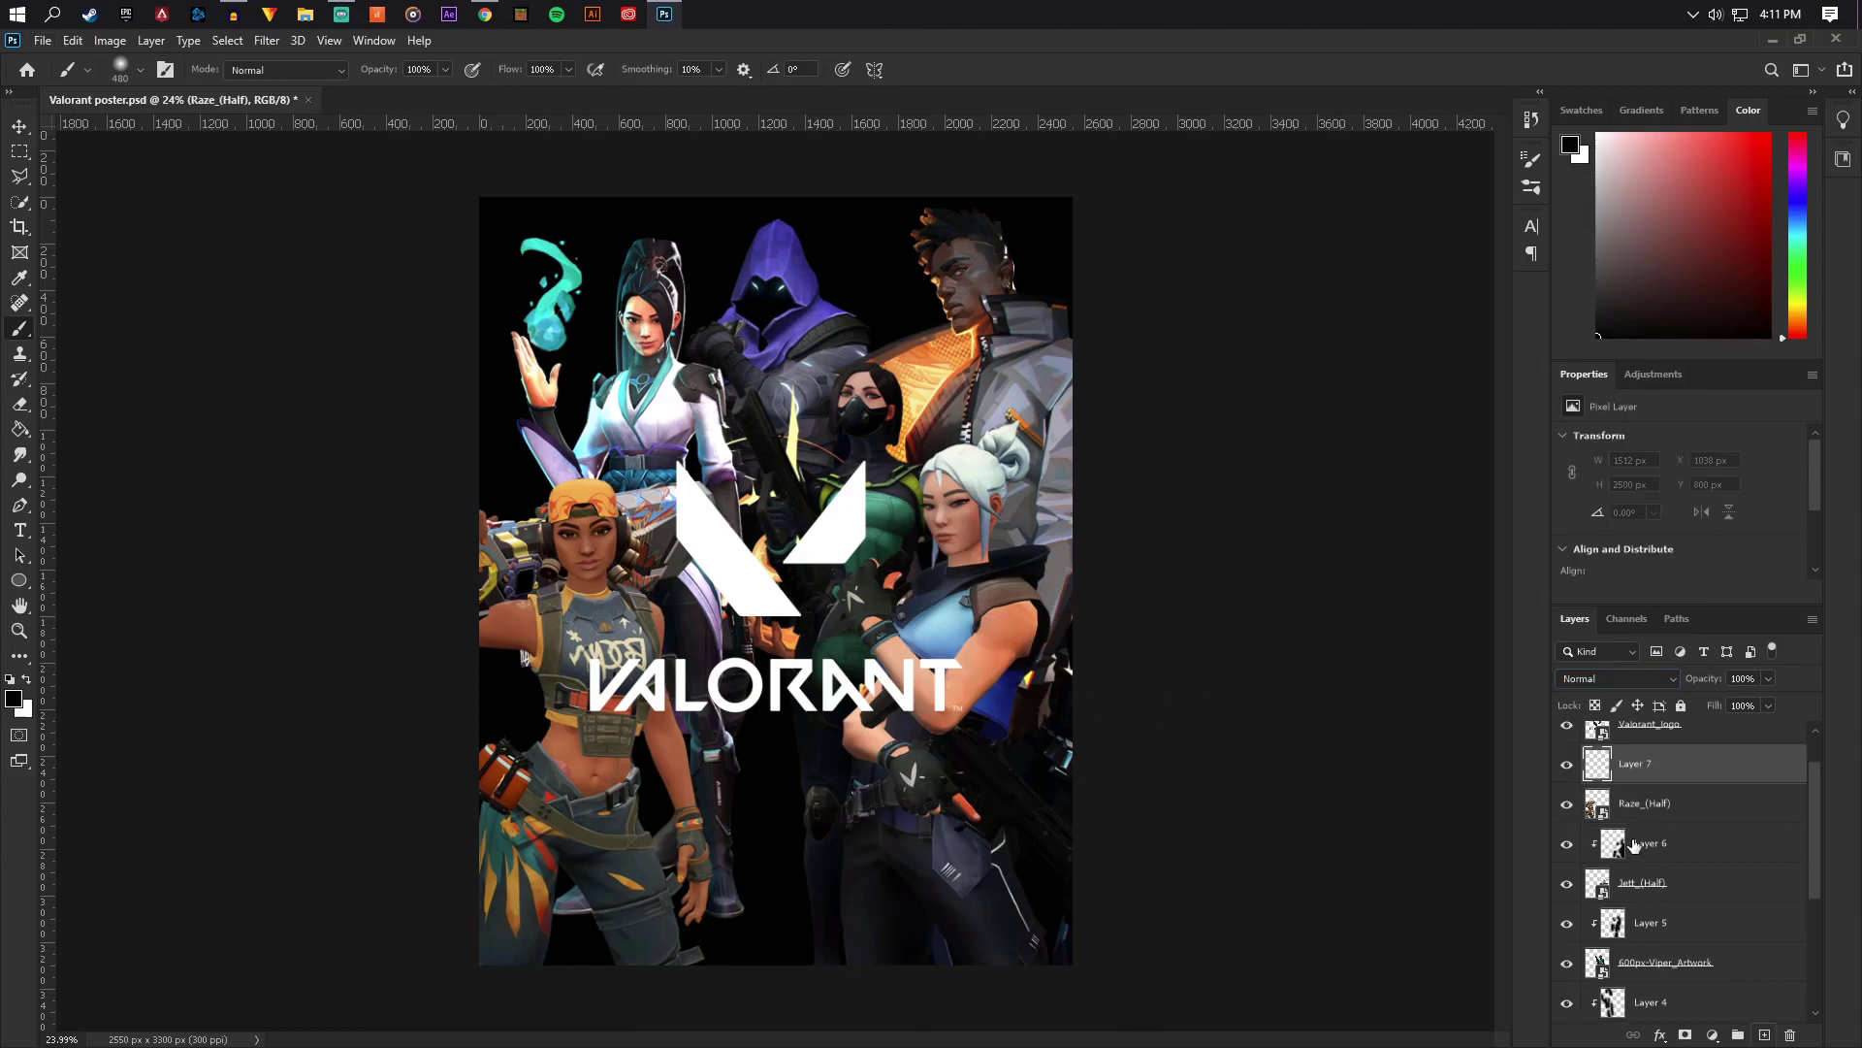
key(ctrl+alt+g)
click(1565, 805)
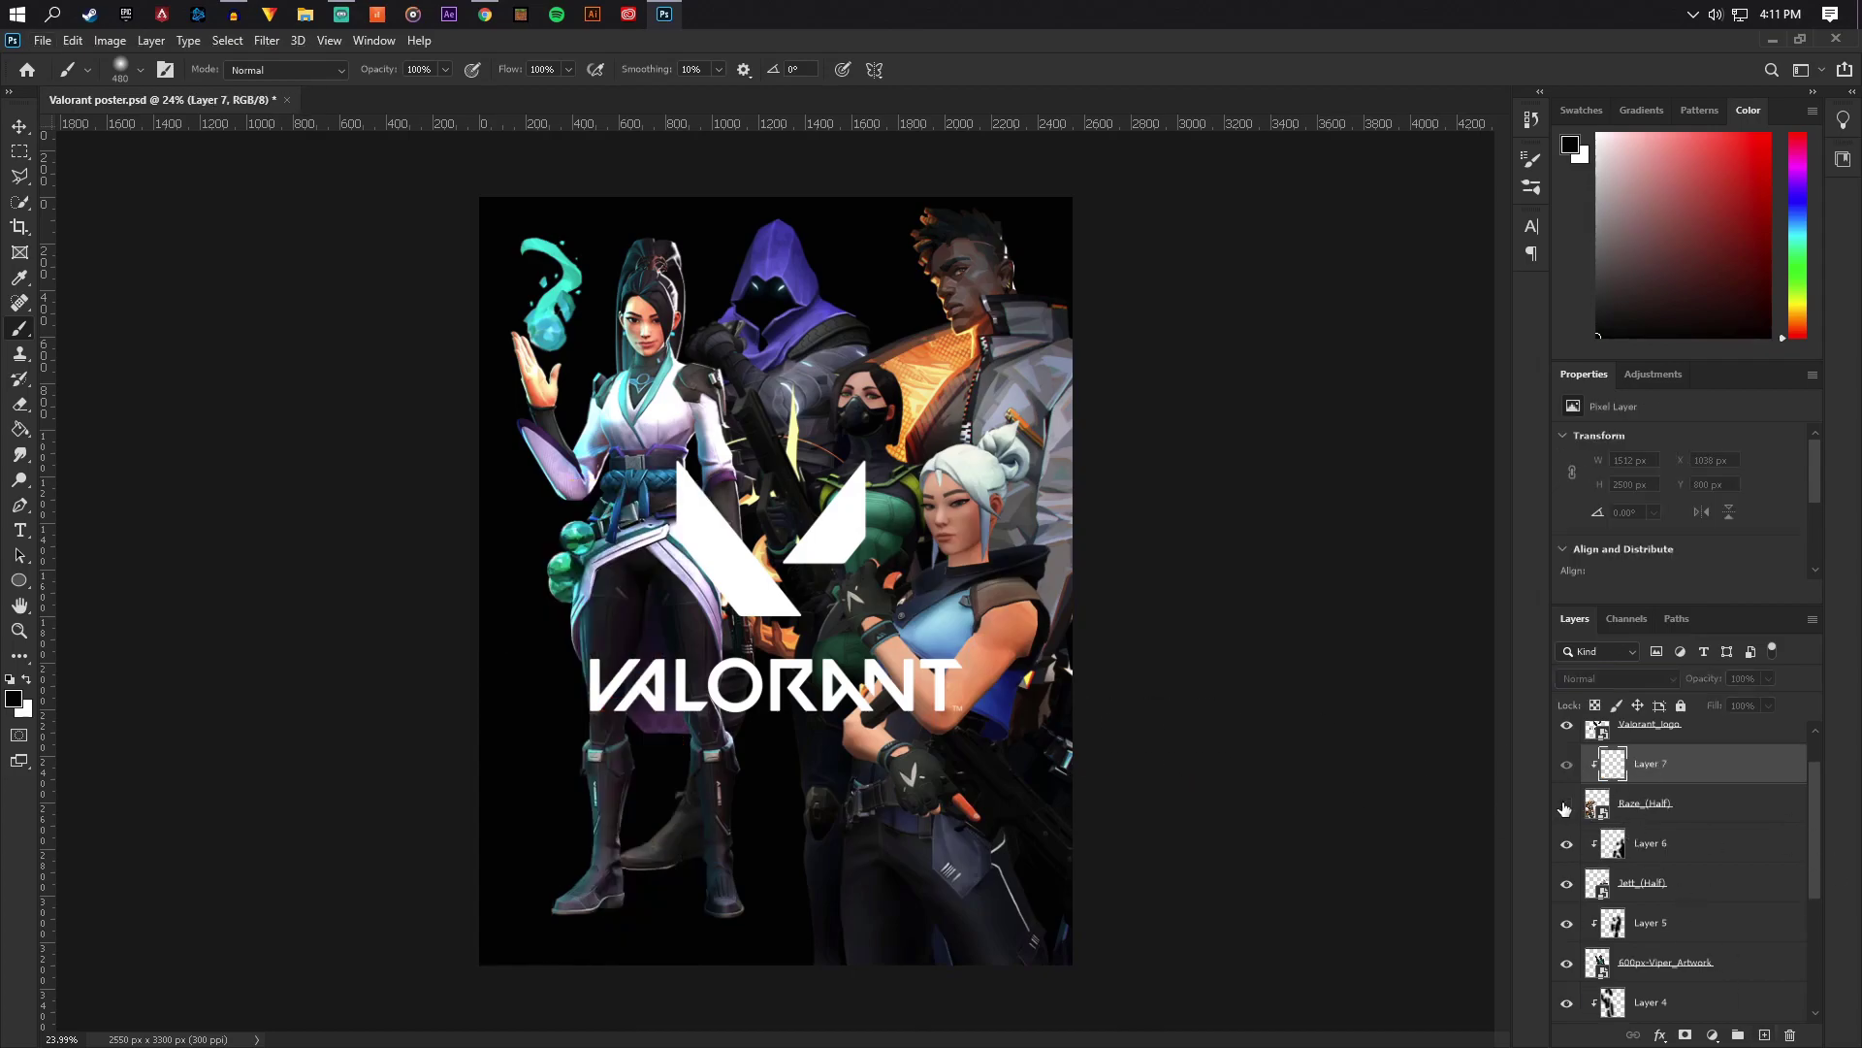
click(1565, 805)
mouse_move(472, 644)
mouse_down()
mouse_move(560, 697)
mouse_move(503, 677)
mouse_move(520, 727)
mouse_up()
mouse_move(507, 520)
mouse_down()
mouse_move(534, 486)
mouse_move(539, 560)
mouse_move(482, 530)
mouse_move(468, 592)
mouse_move(539, 615)
mouse_move(560, 592)
mouse_move(485, 622)
mouse_move(490, 589)
mouse_move(433, 633)
mouse_move(533, 746)
mouse_move(457, 766)
mouse_move(417, 966)
mouse_move(499, 745)
mouse_move(477, 997)
mouse_move(501, 802)
mouse_move(589, 995)
mouse_move(571, 886)
mouse_move(700, 845)
mouse_move(640, 868)
mouse_move(647, 762)
mouse_move(671, 862)
mouse_move(674, 827)
mouse_move(639, 757)
mouse_move(680, 644)
mouse_move(661, 565)
mouse_move(729, 667)
mouse_up()
scroll(729, 668, up, 1)
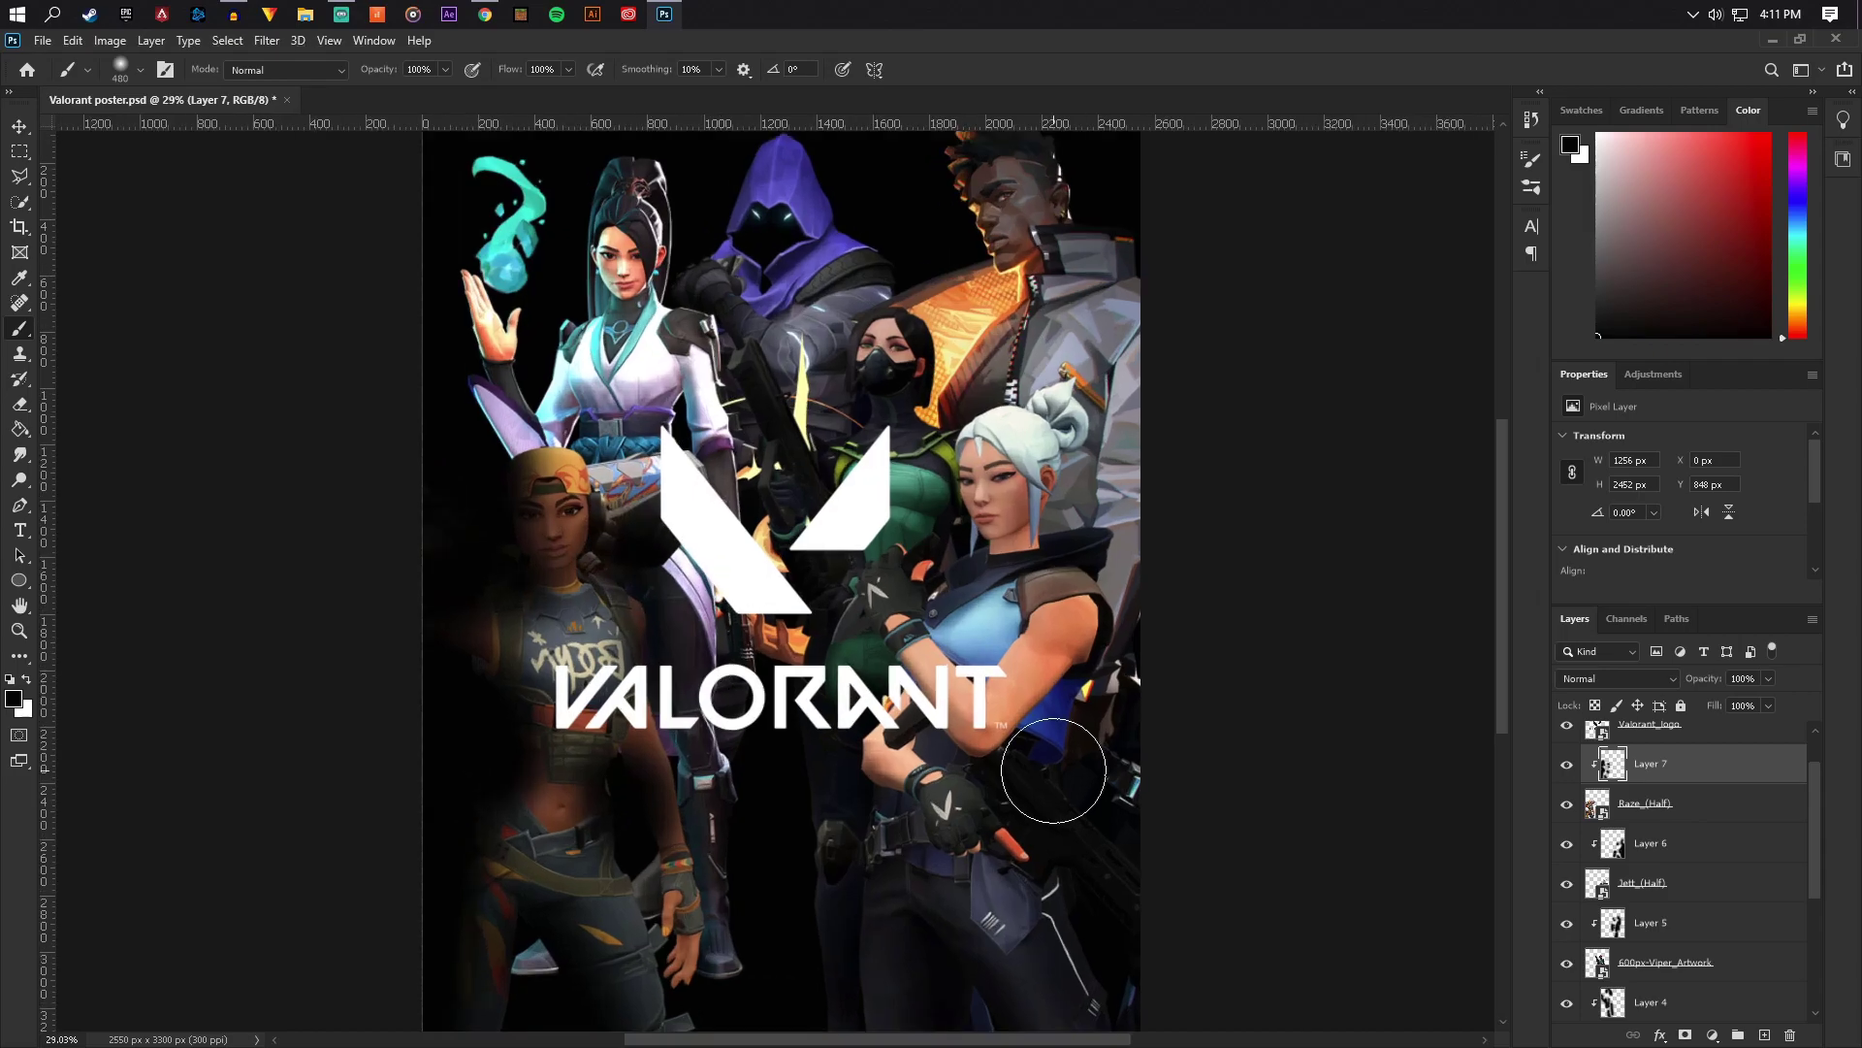
click(1629, 678)
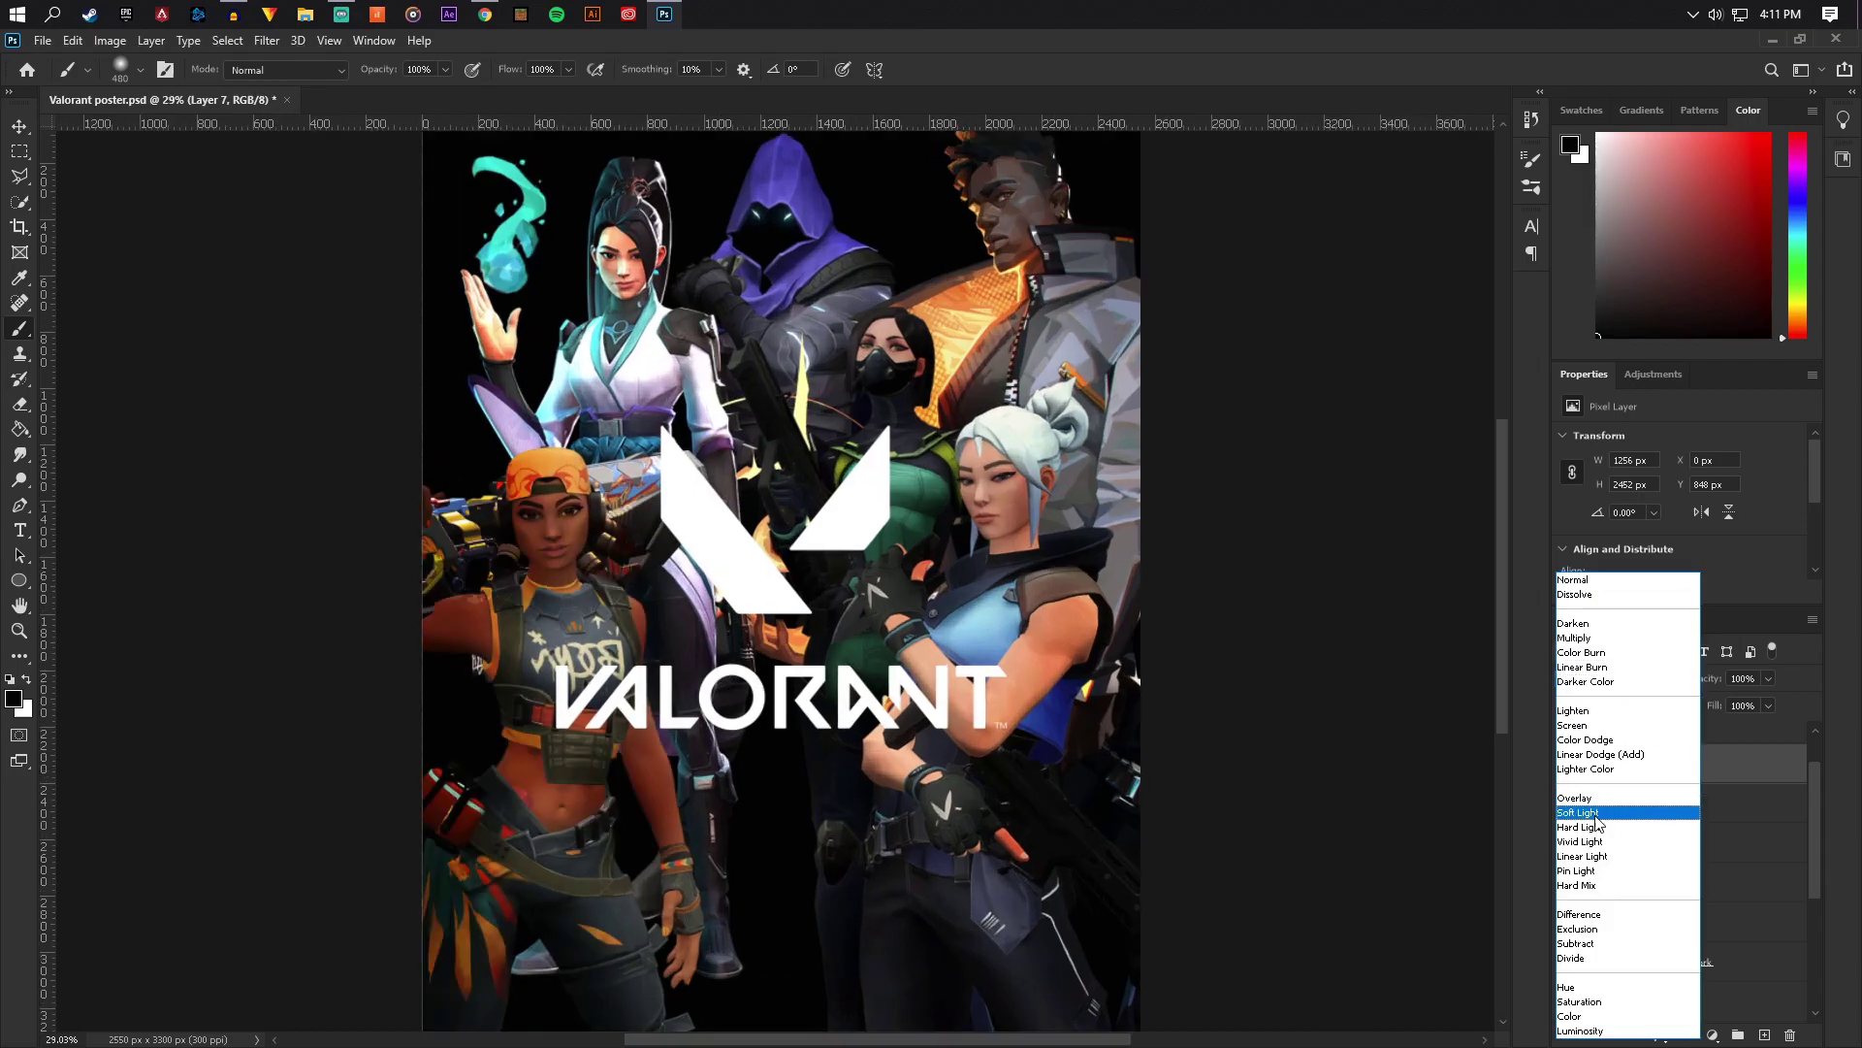
click(1596, 814)
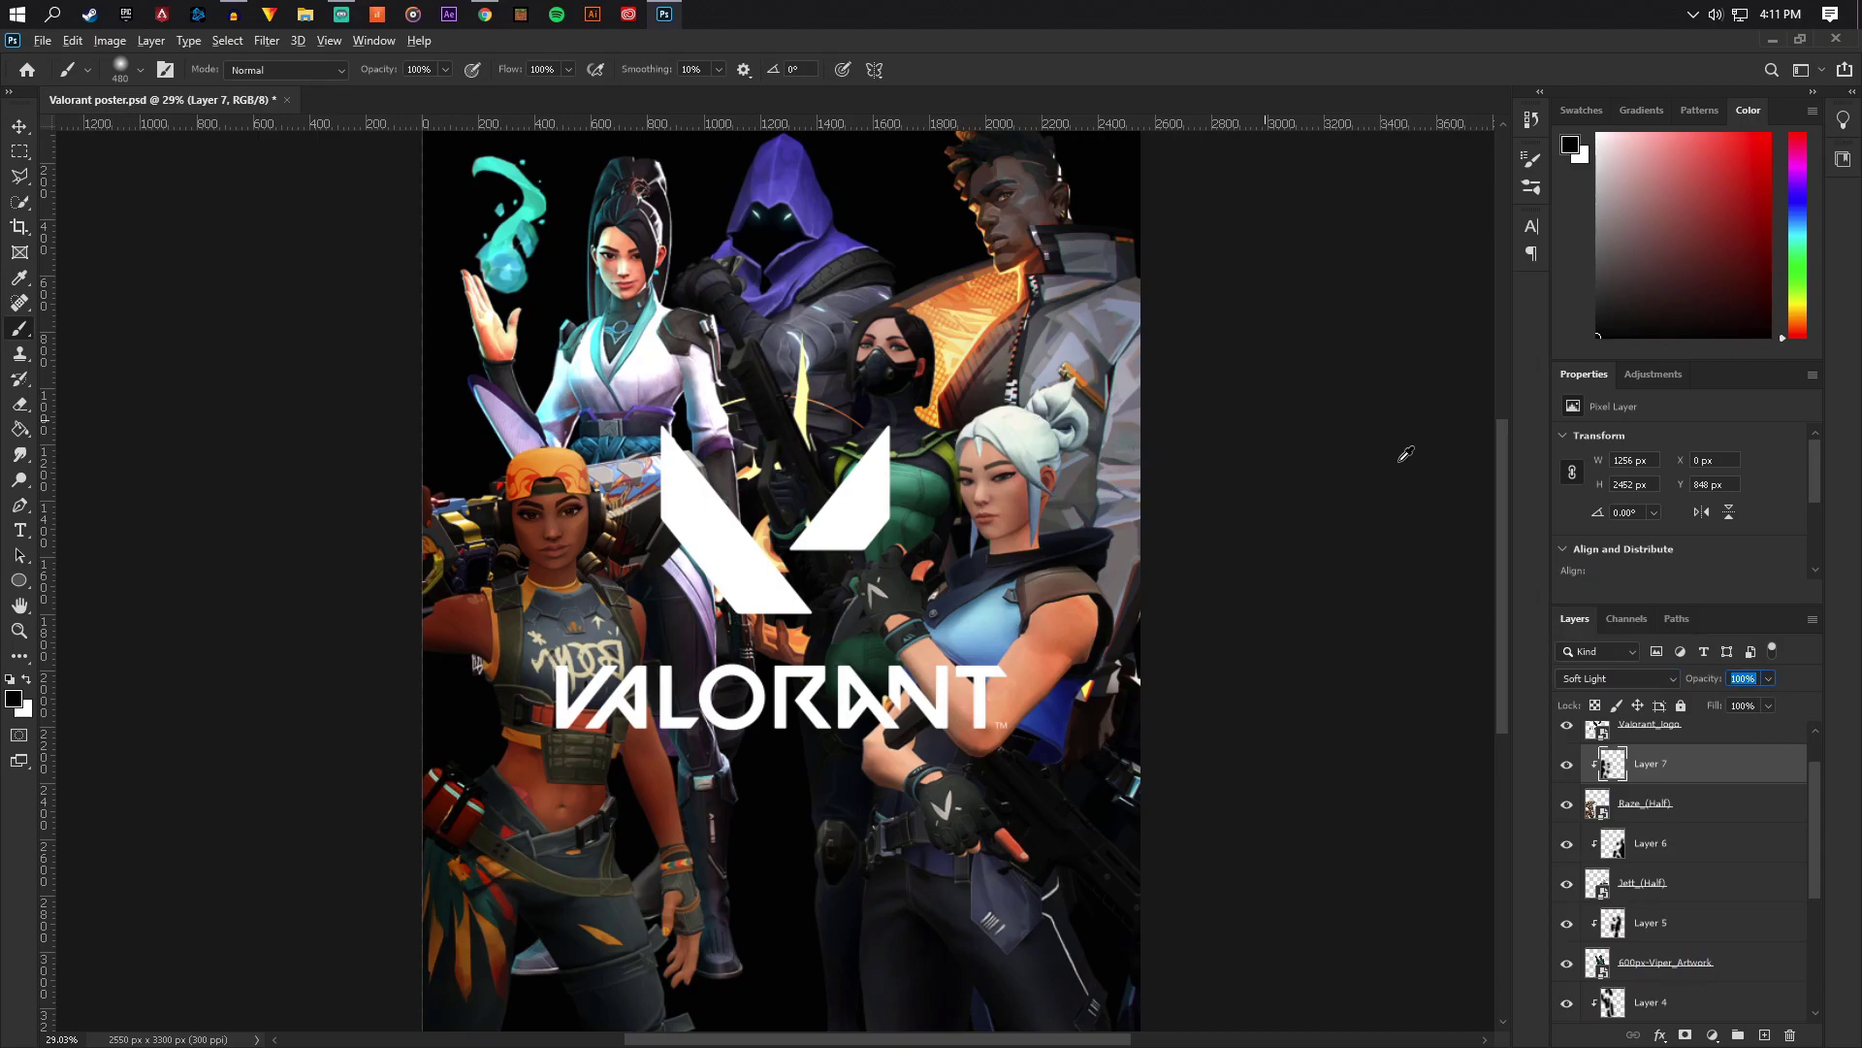
click(18, 126)
click(42, 40)
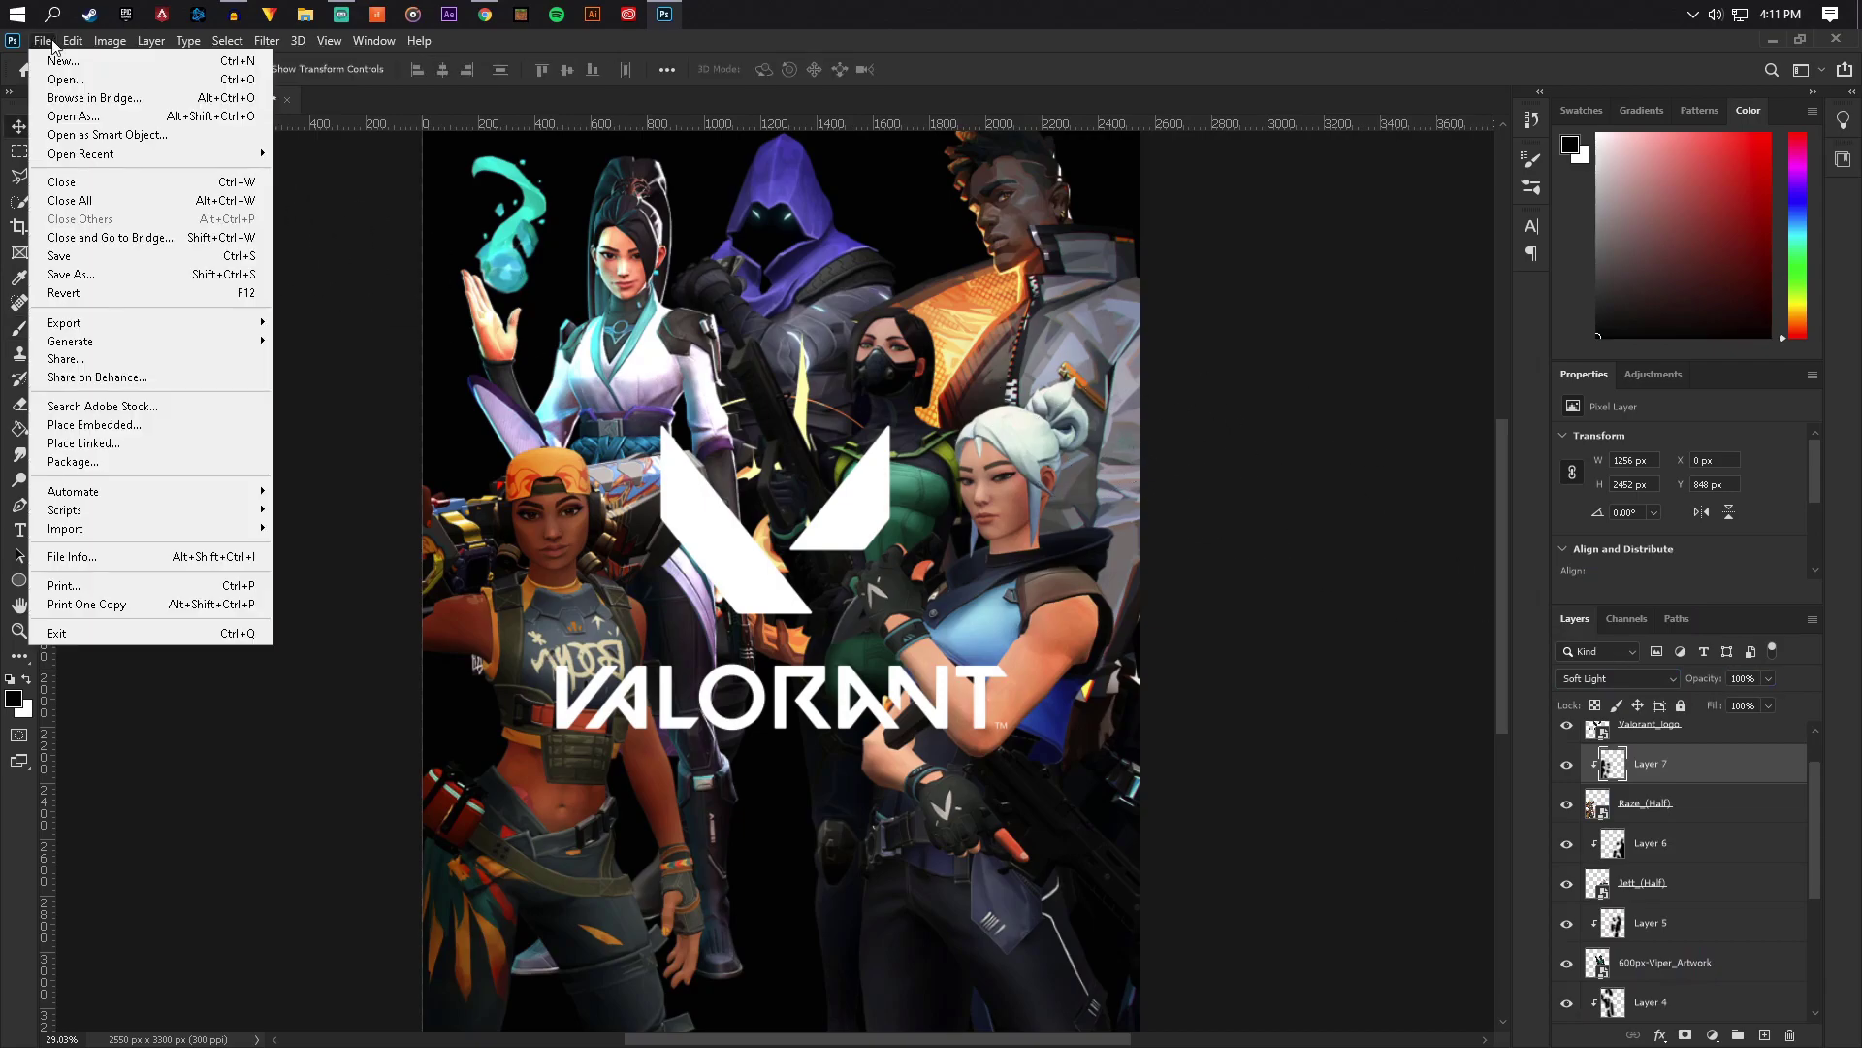
Save the poster
click(81, 260)
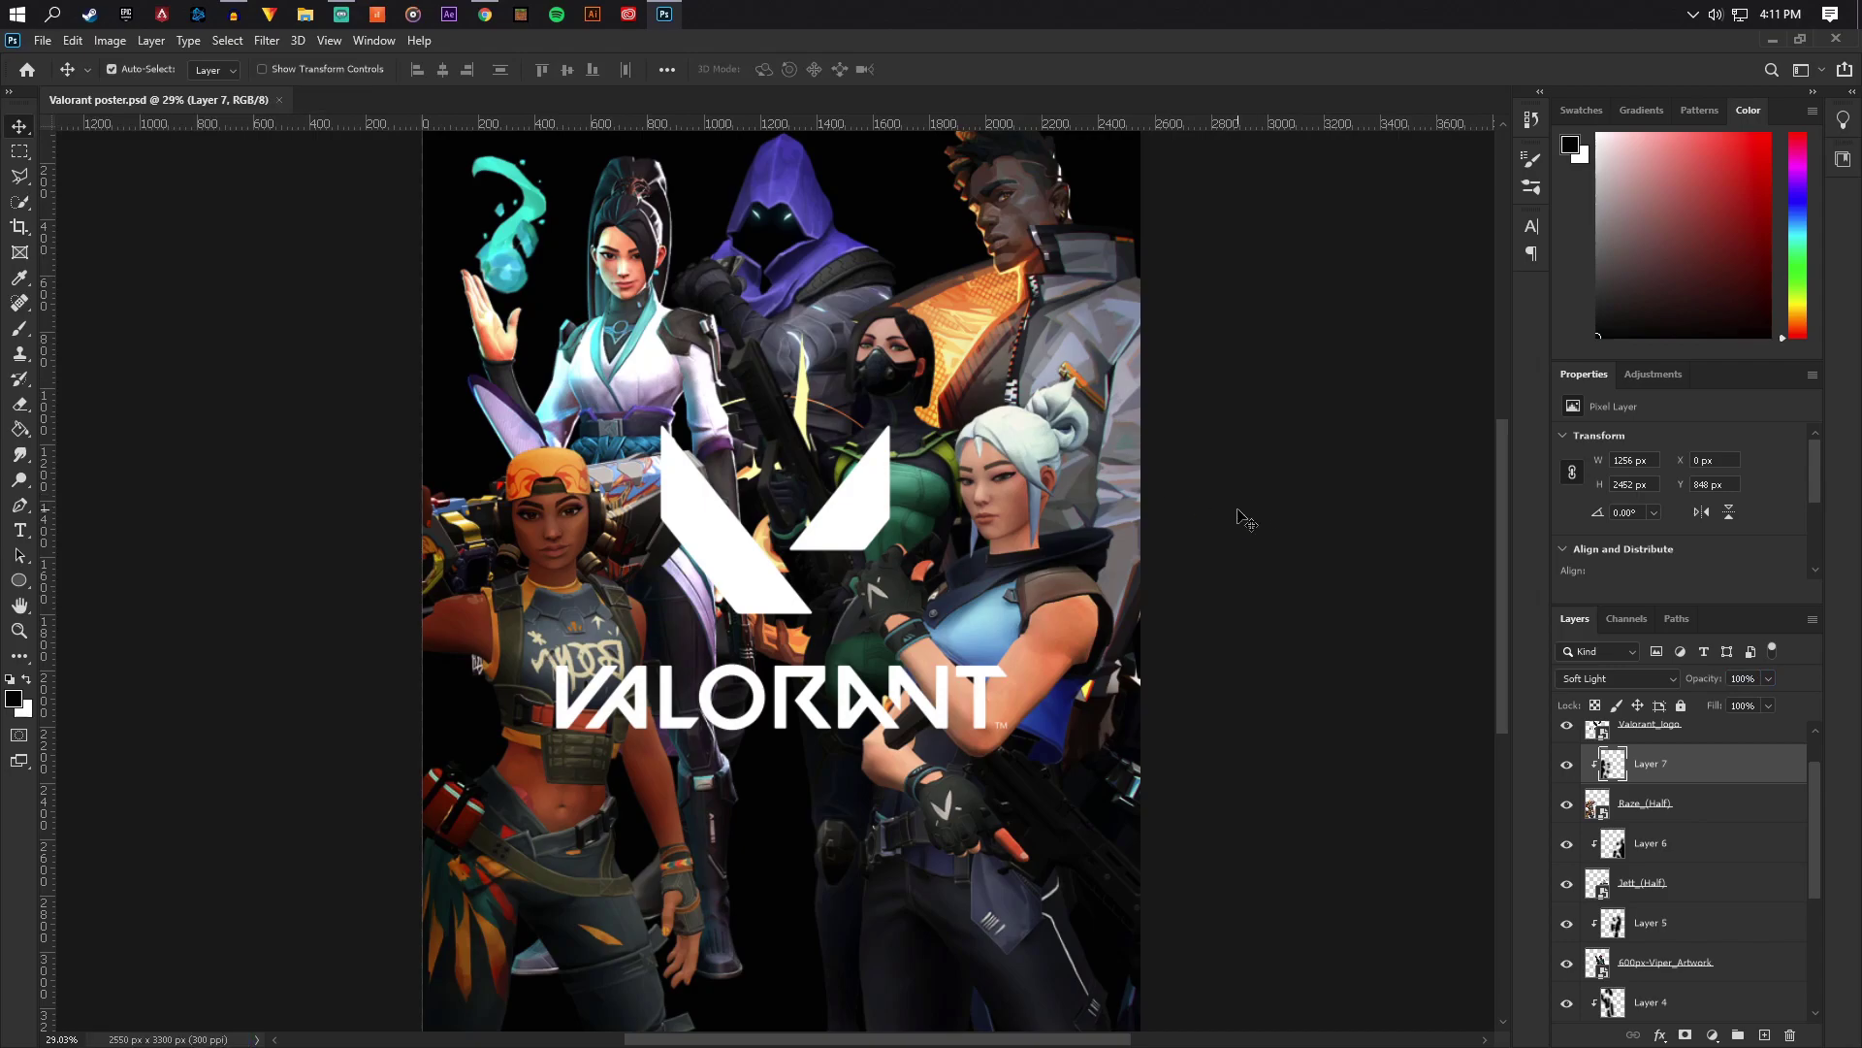
scroll(1240, 508, down, 5)
scroll(1213, 539, up, 5)
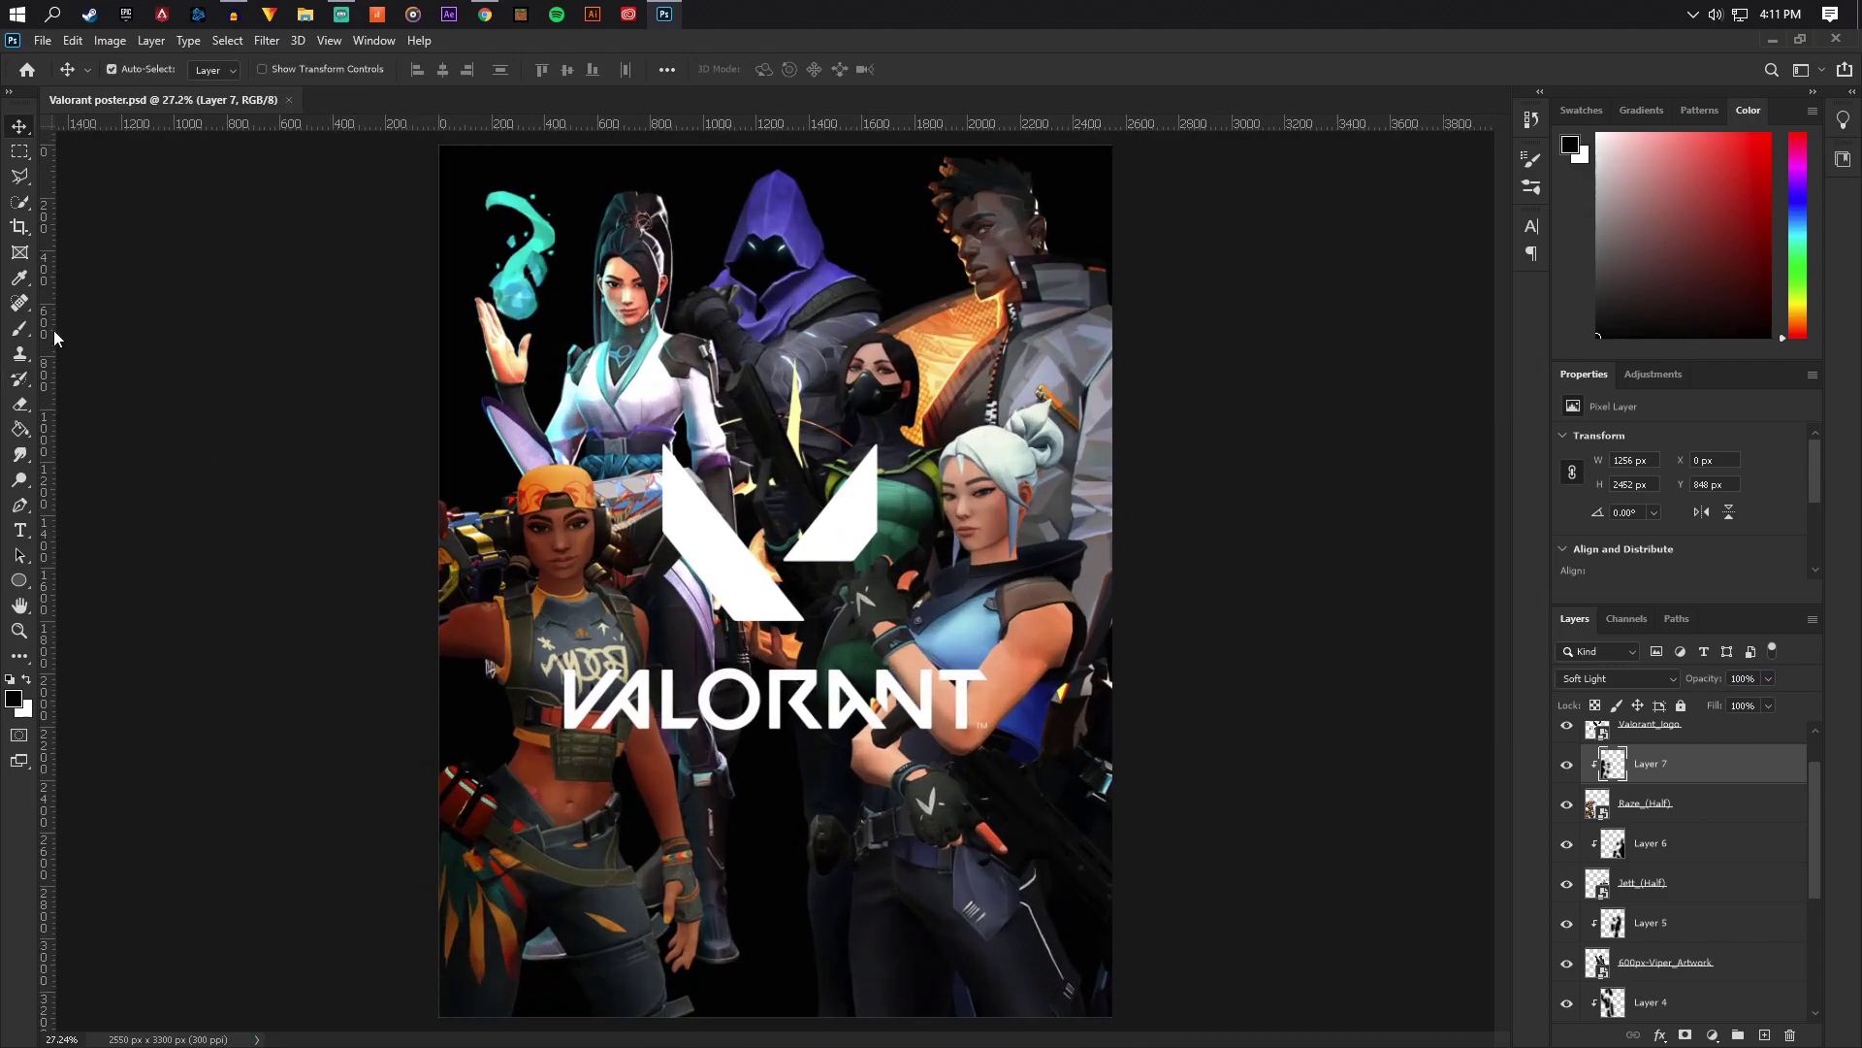
Switch to the Brush in white and create Layer 8 clipped to Raze's artwork
click(20, 328)
click(28, 681)
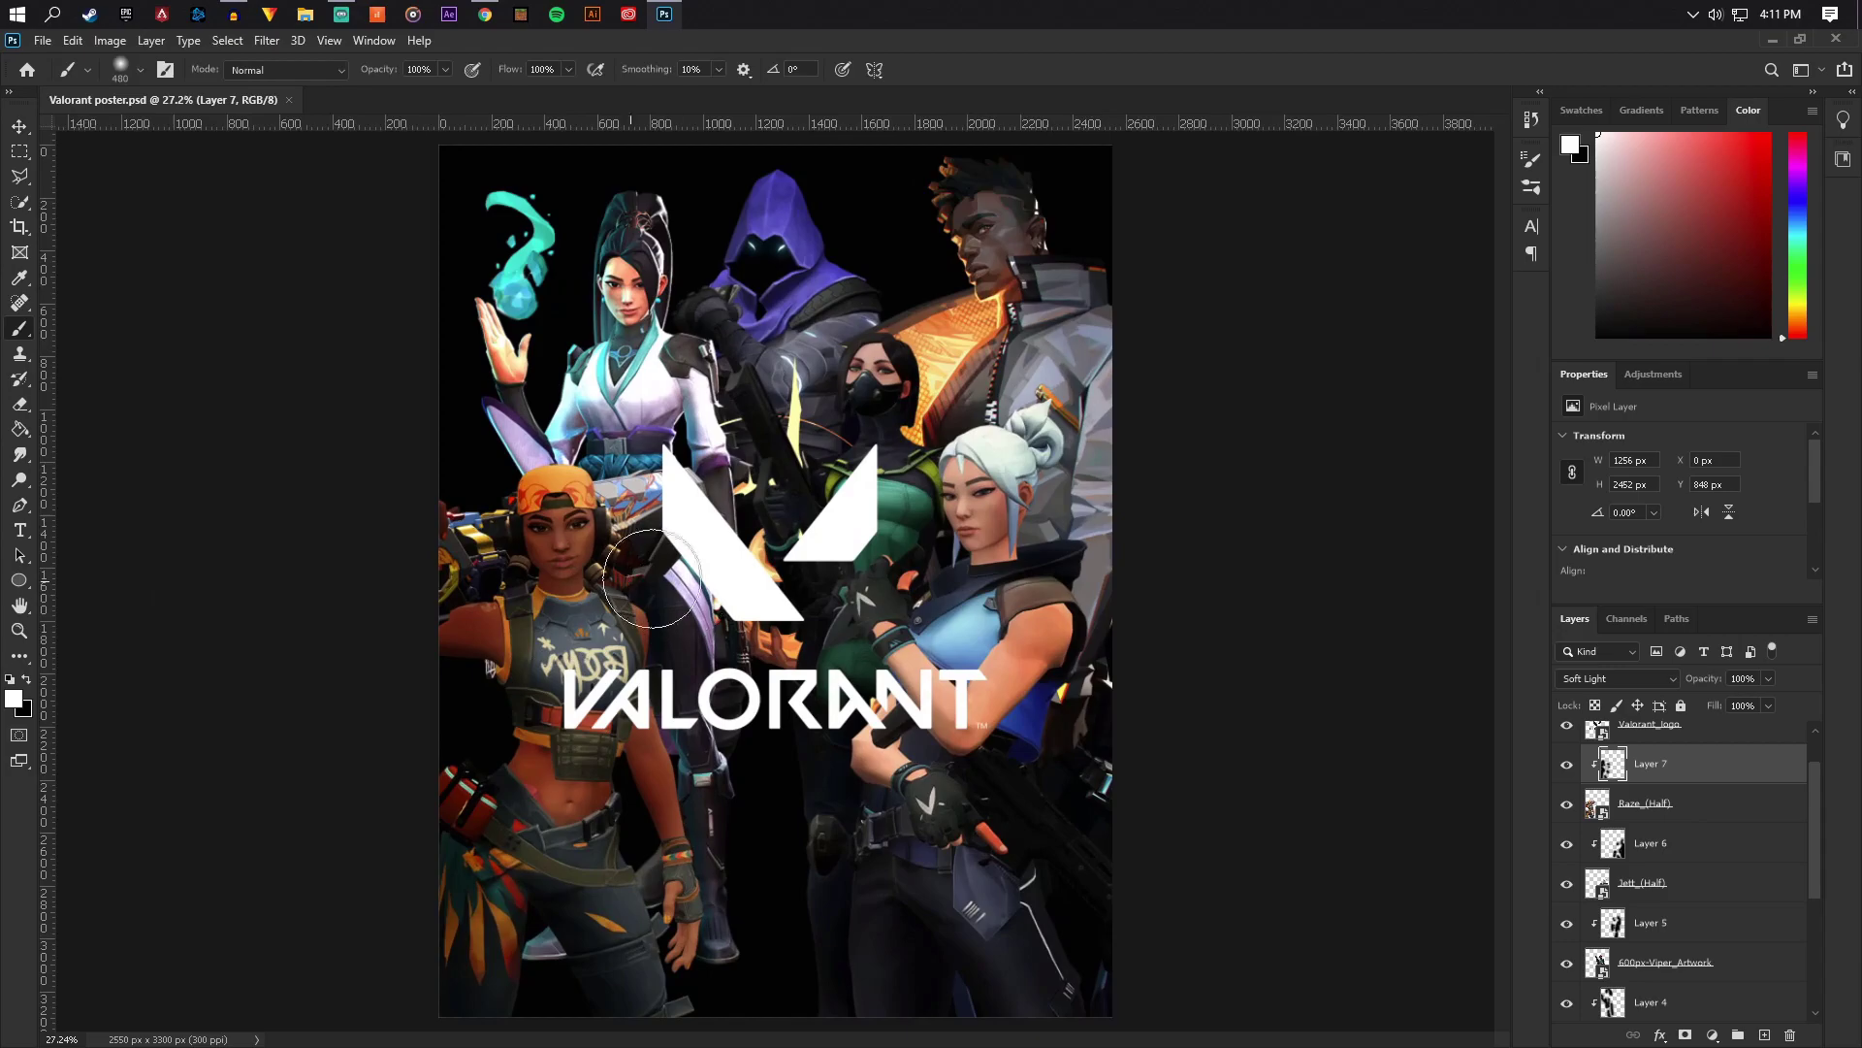
scroll(1678, 823, up, 2)
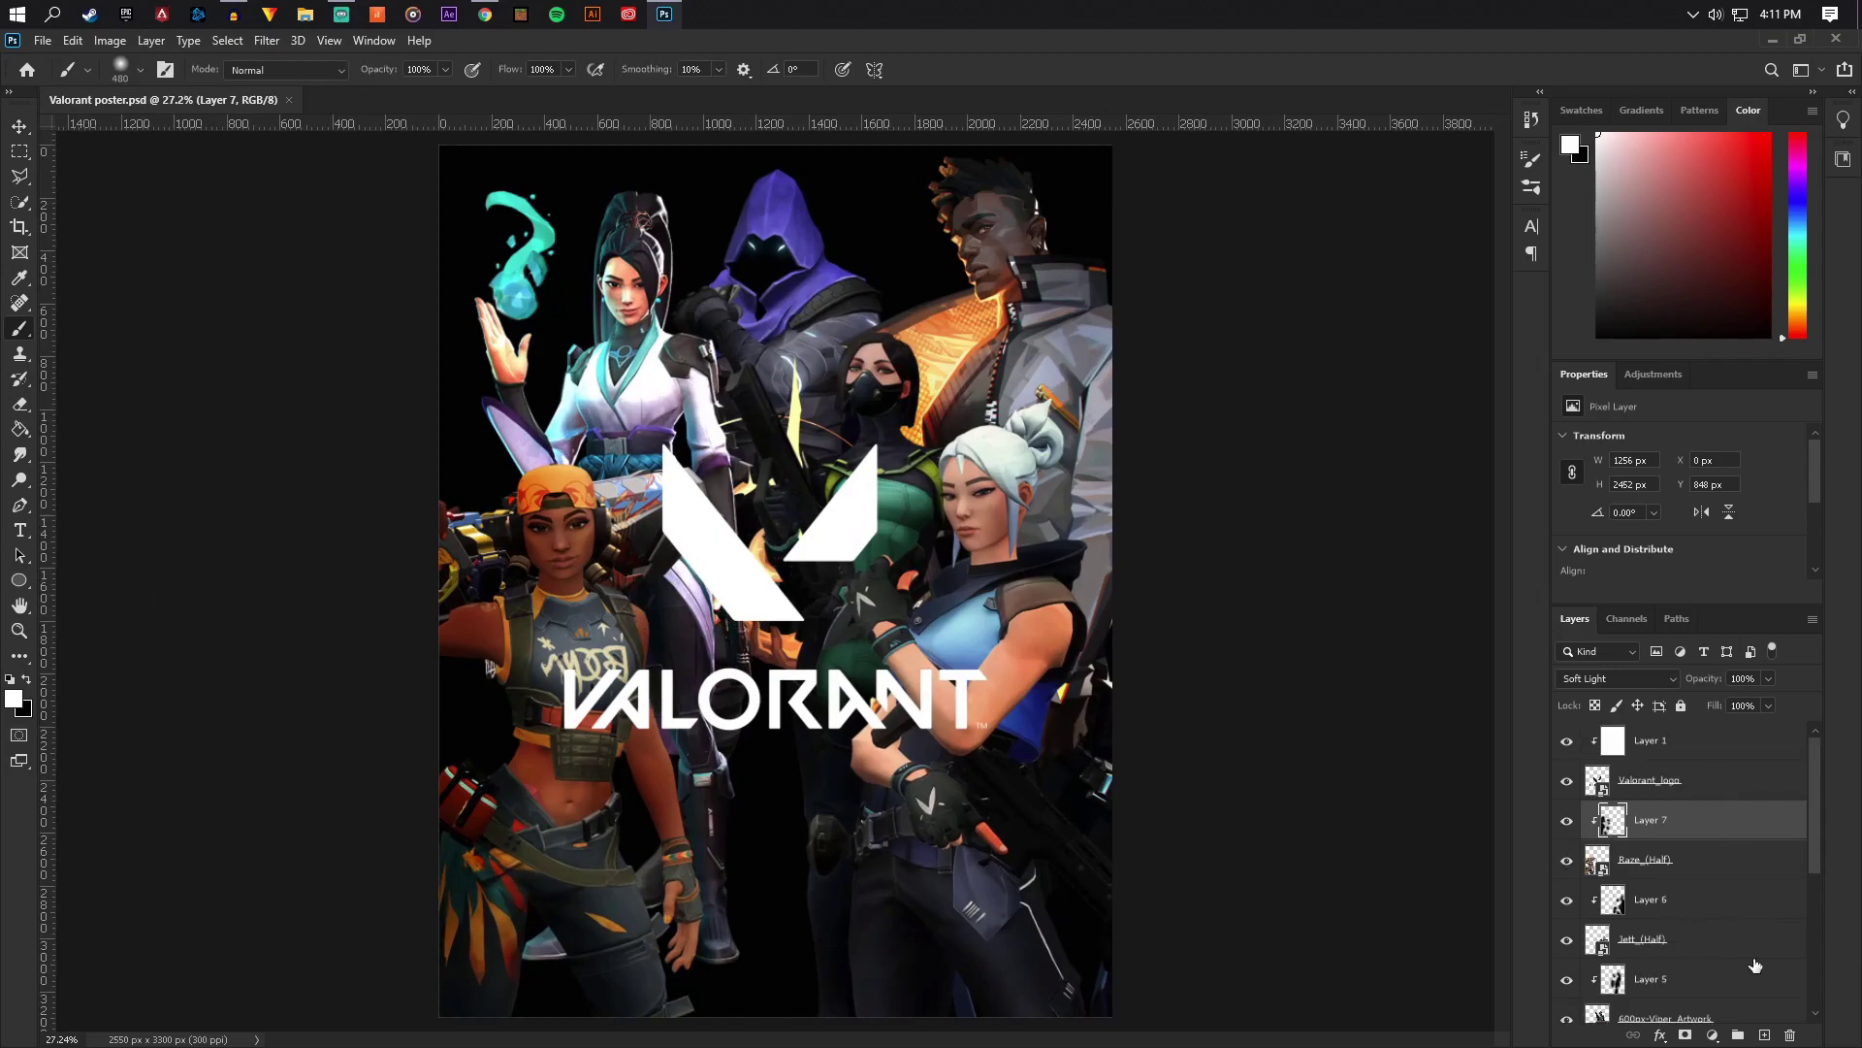
click(1764, 1036)
alt+click(1648, 853)
alt+click(1666, 838)
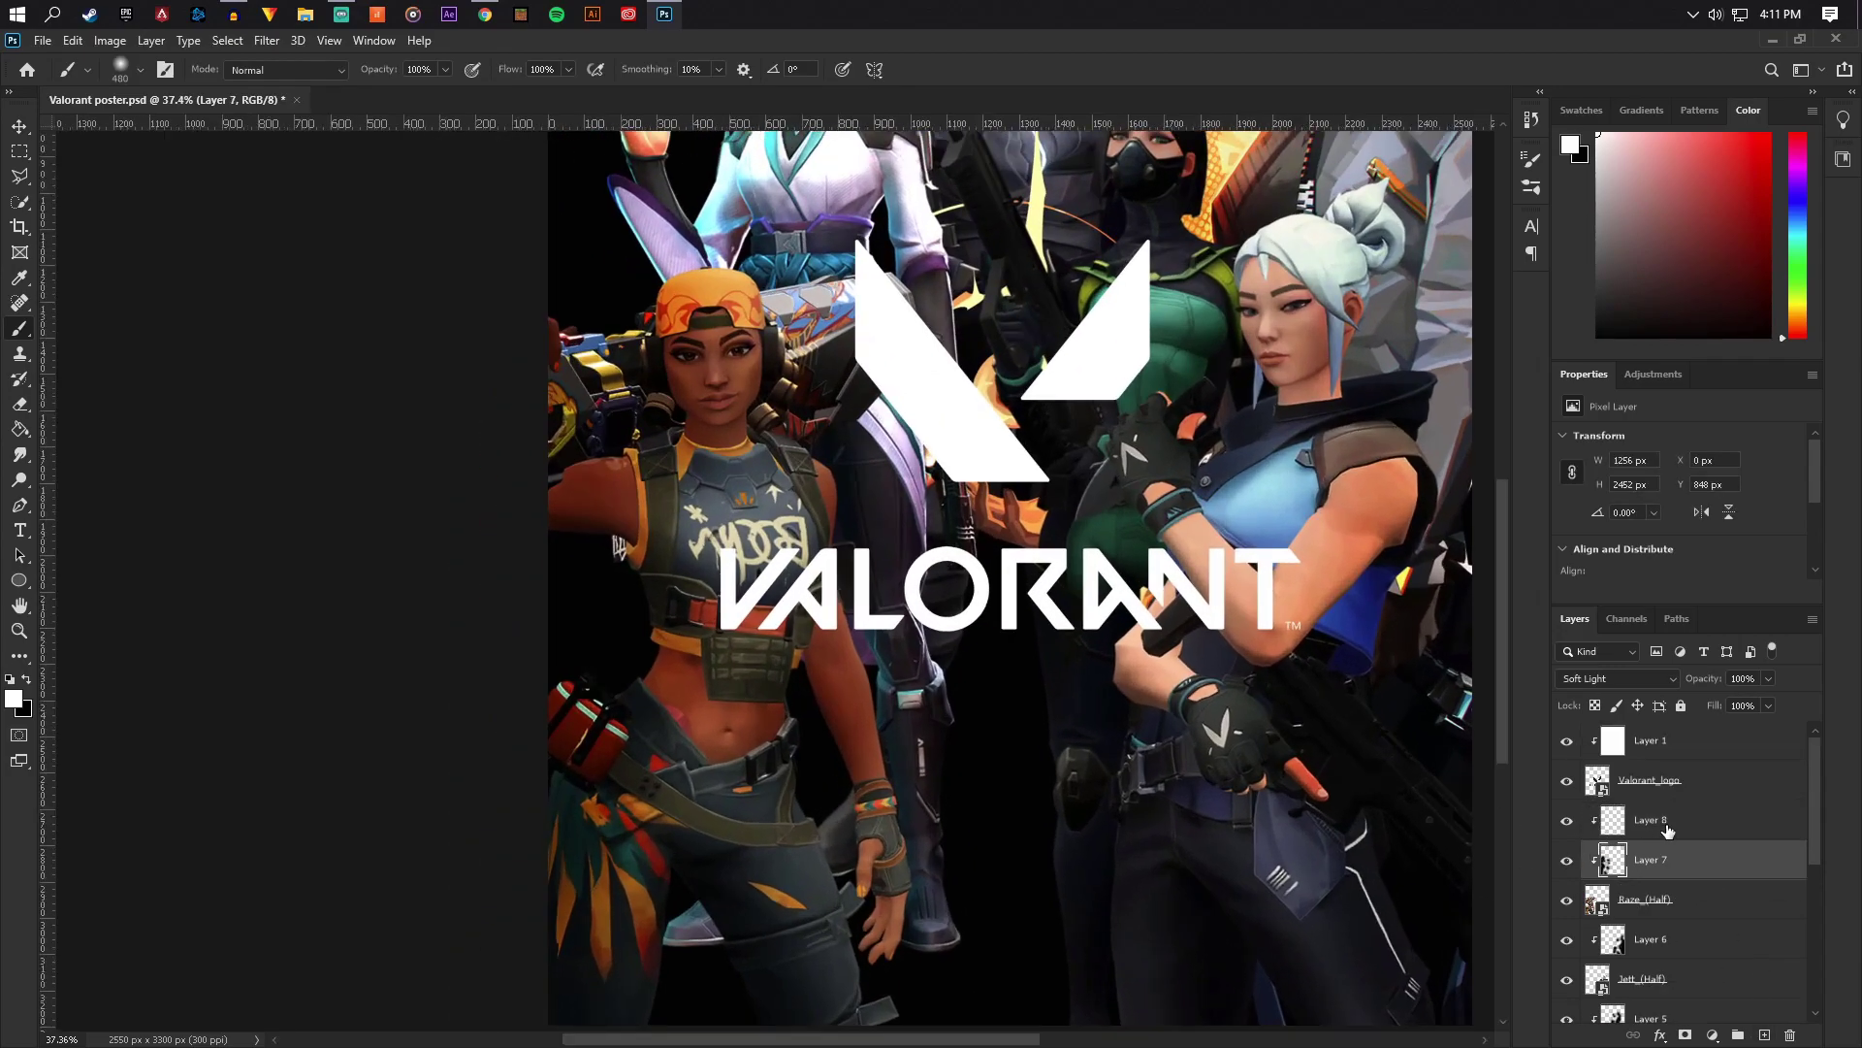
scroll(1194, 640, down, 5)
scroll(1194, 627, up, 2)
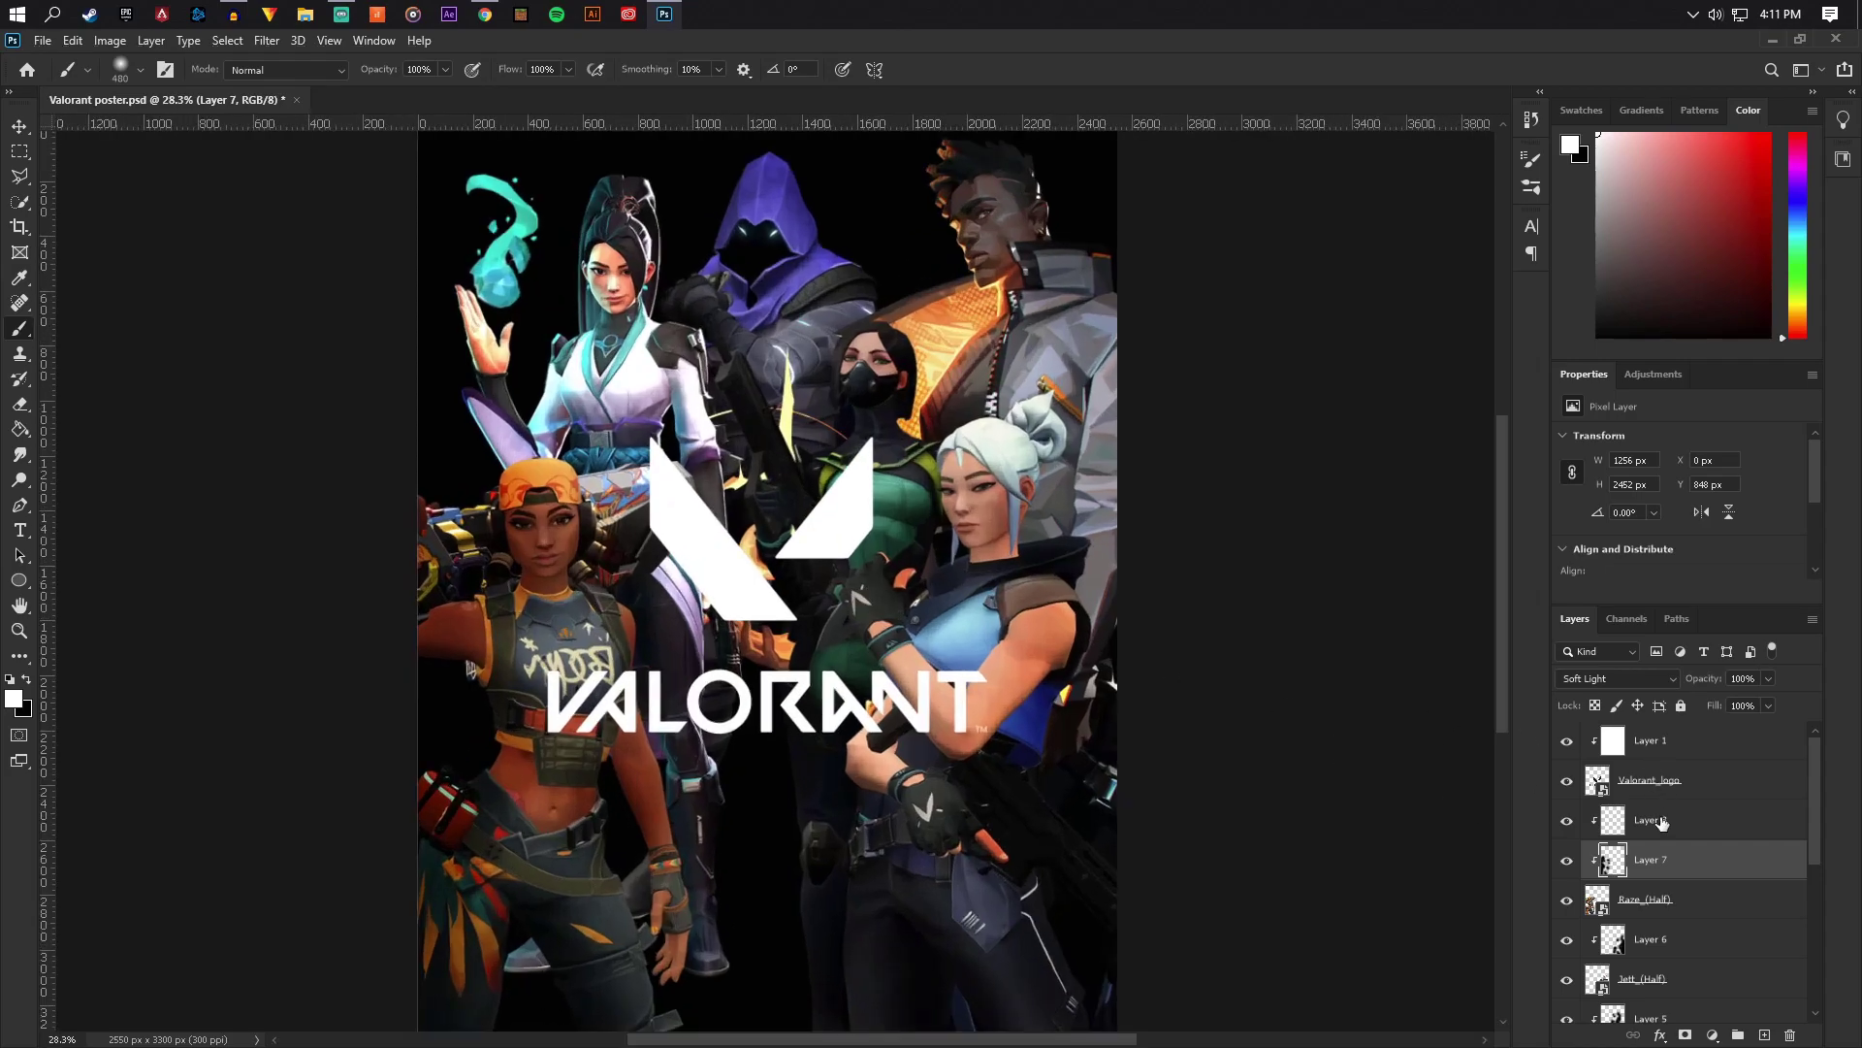
click(1661, 822)
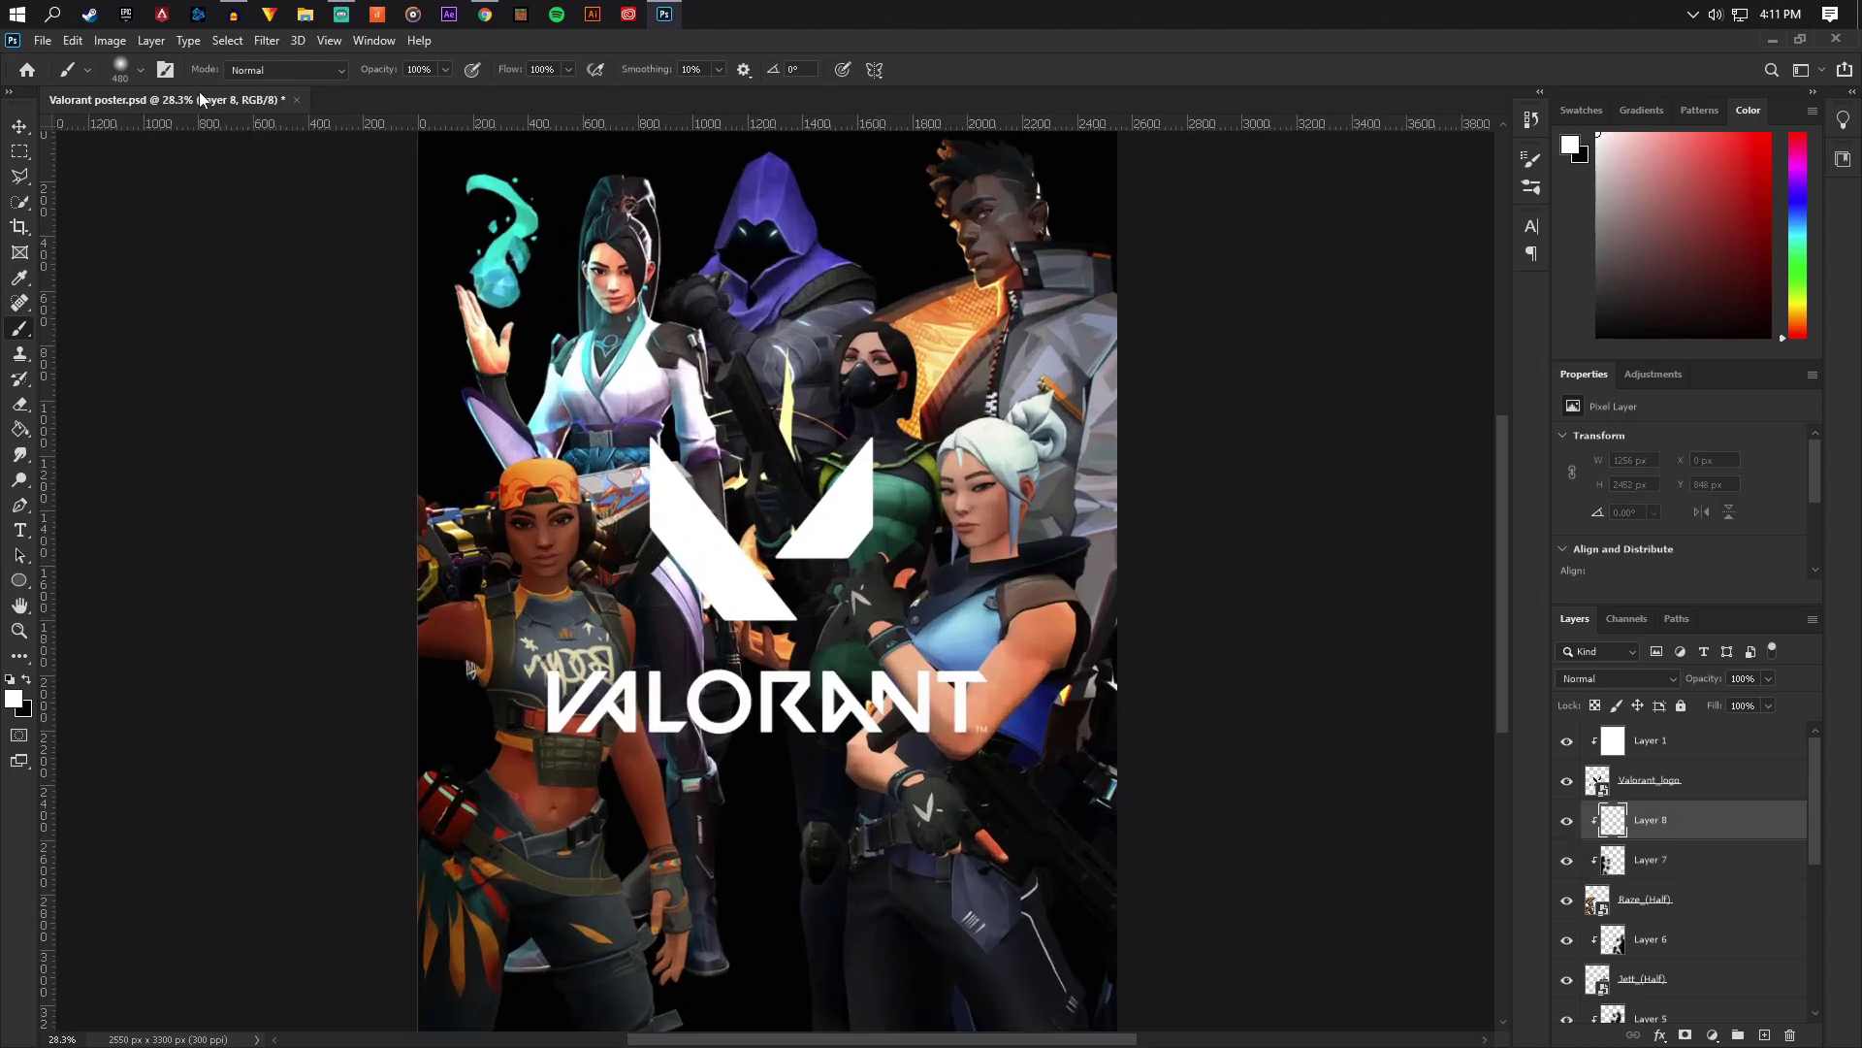
Set the brush to 63% opacity with a much larger soft size
click(142, 70)
click(440, 73)
click(415, 89)
click(136, 69)
drag(200, 124, 209, 124)
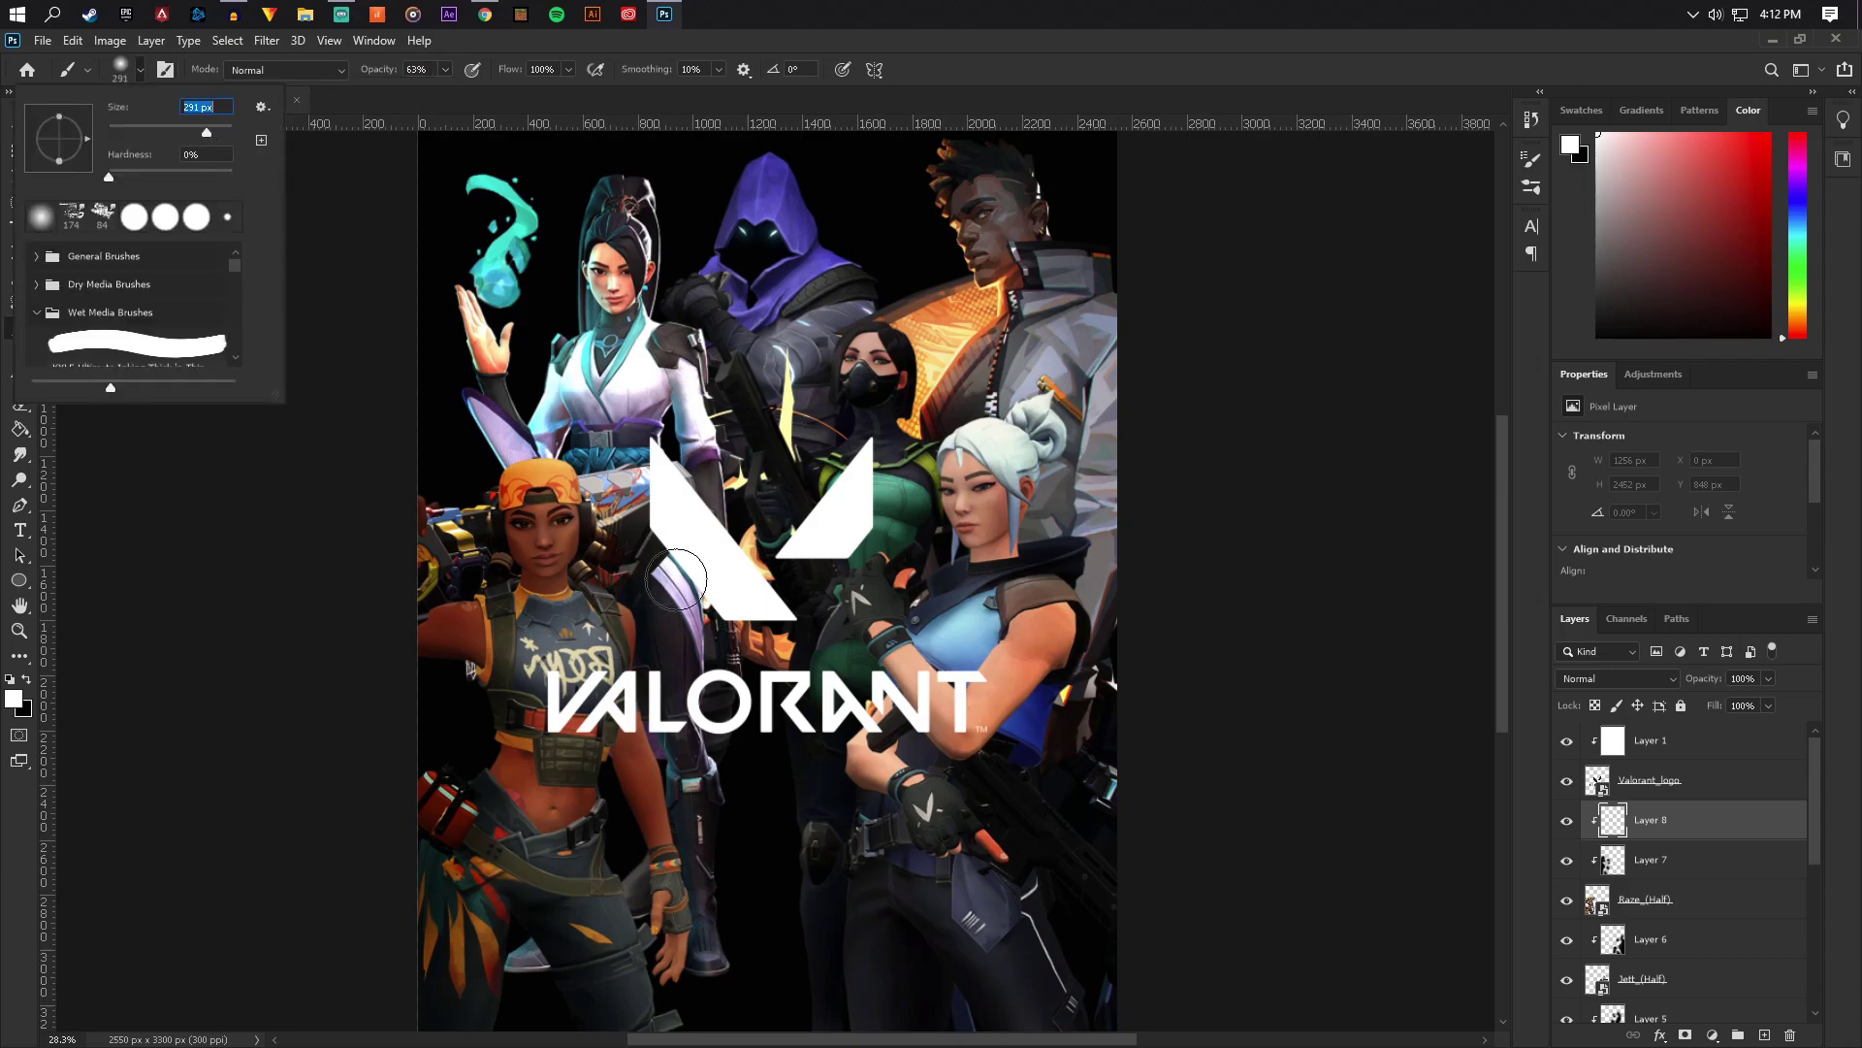
Paint white light down Raze's face, body and left arm, blended as Overlay
mouse_move(555, 514)
mouse_down()
mouse_move(596, 815)
mouse_move(660, 999)
mouse_move(582, 873)
mouse_move(485, 980)
mouse_up()
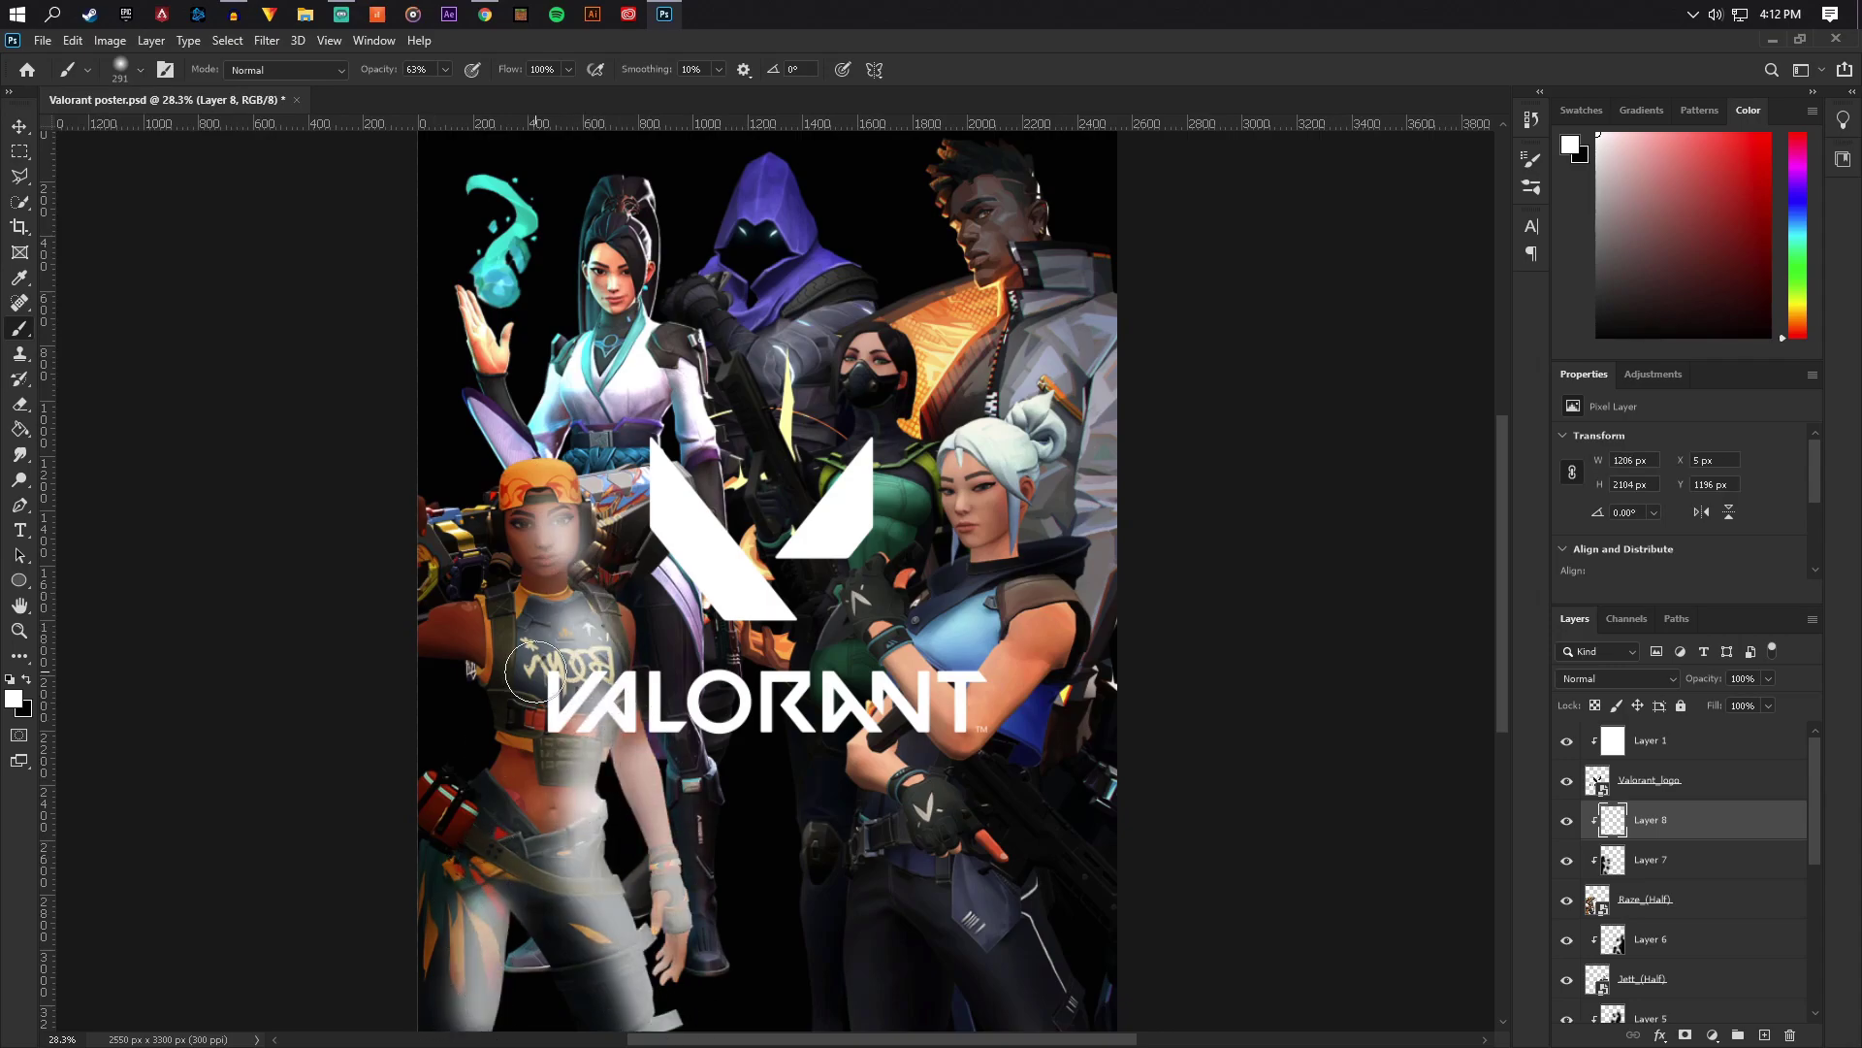
mouse_move(535, 670)
mouse_down()
mouse_move(488, 655)
mouse_move(526, 634)
mouse_move(448, 648)
mouse_up()
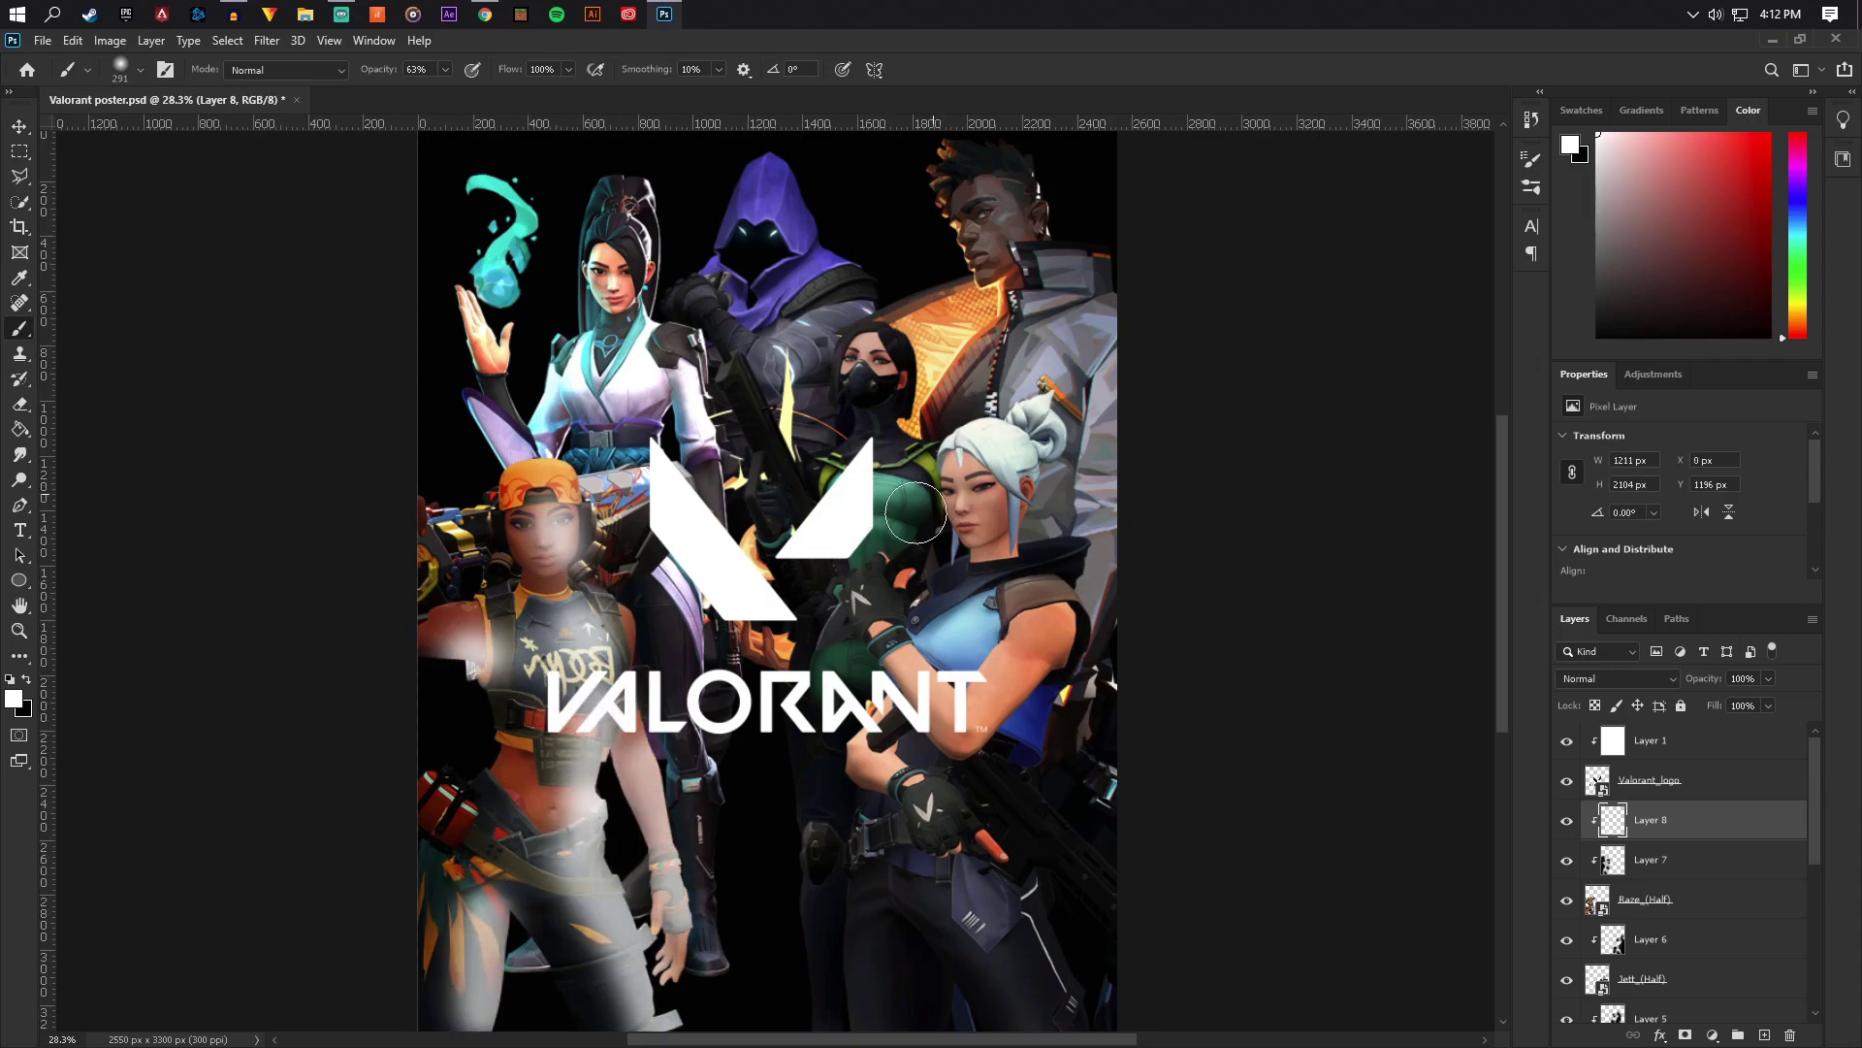
click(1613, 684)
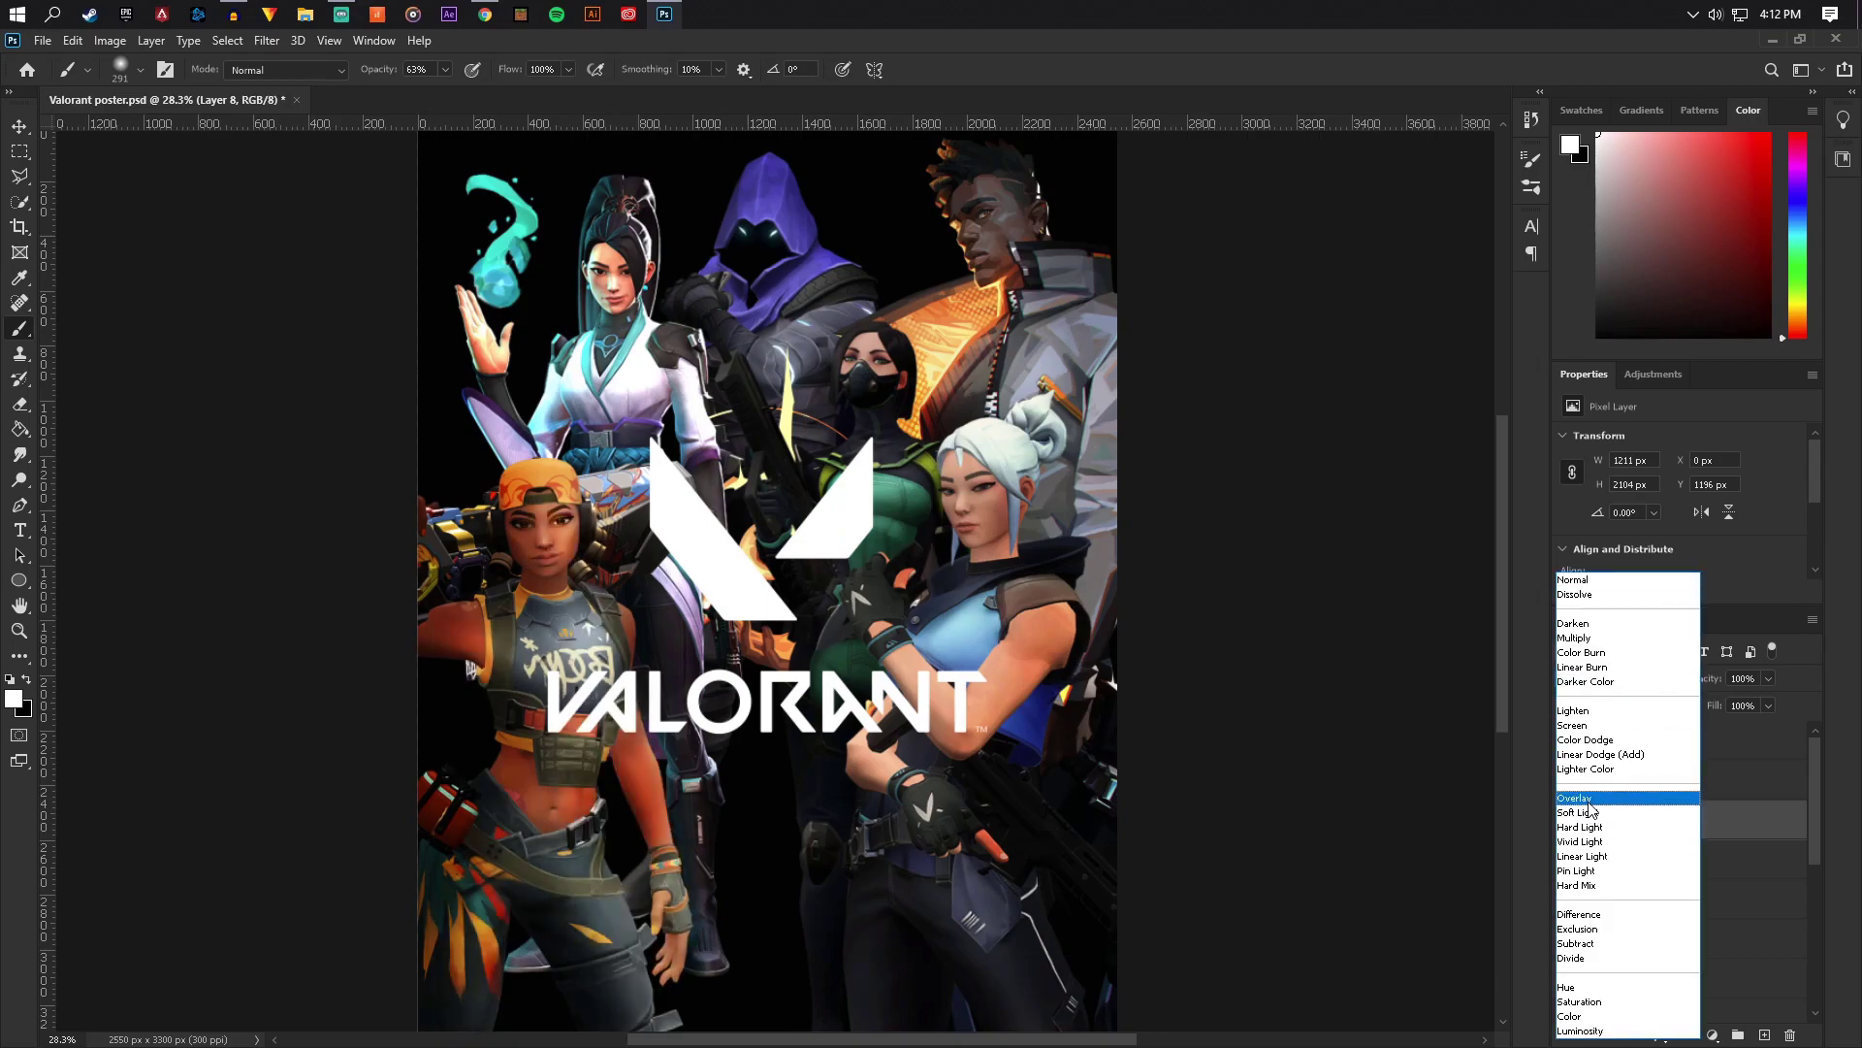
click(1588, 808)
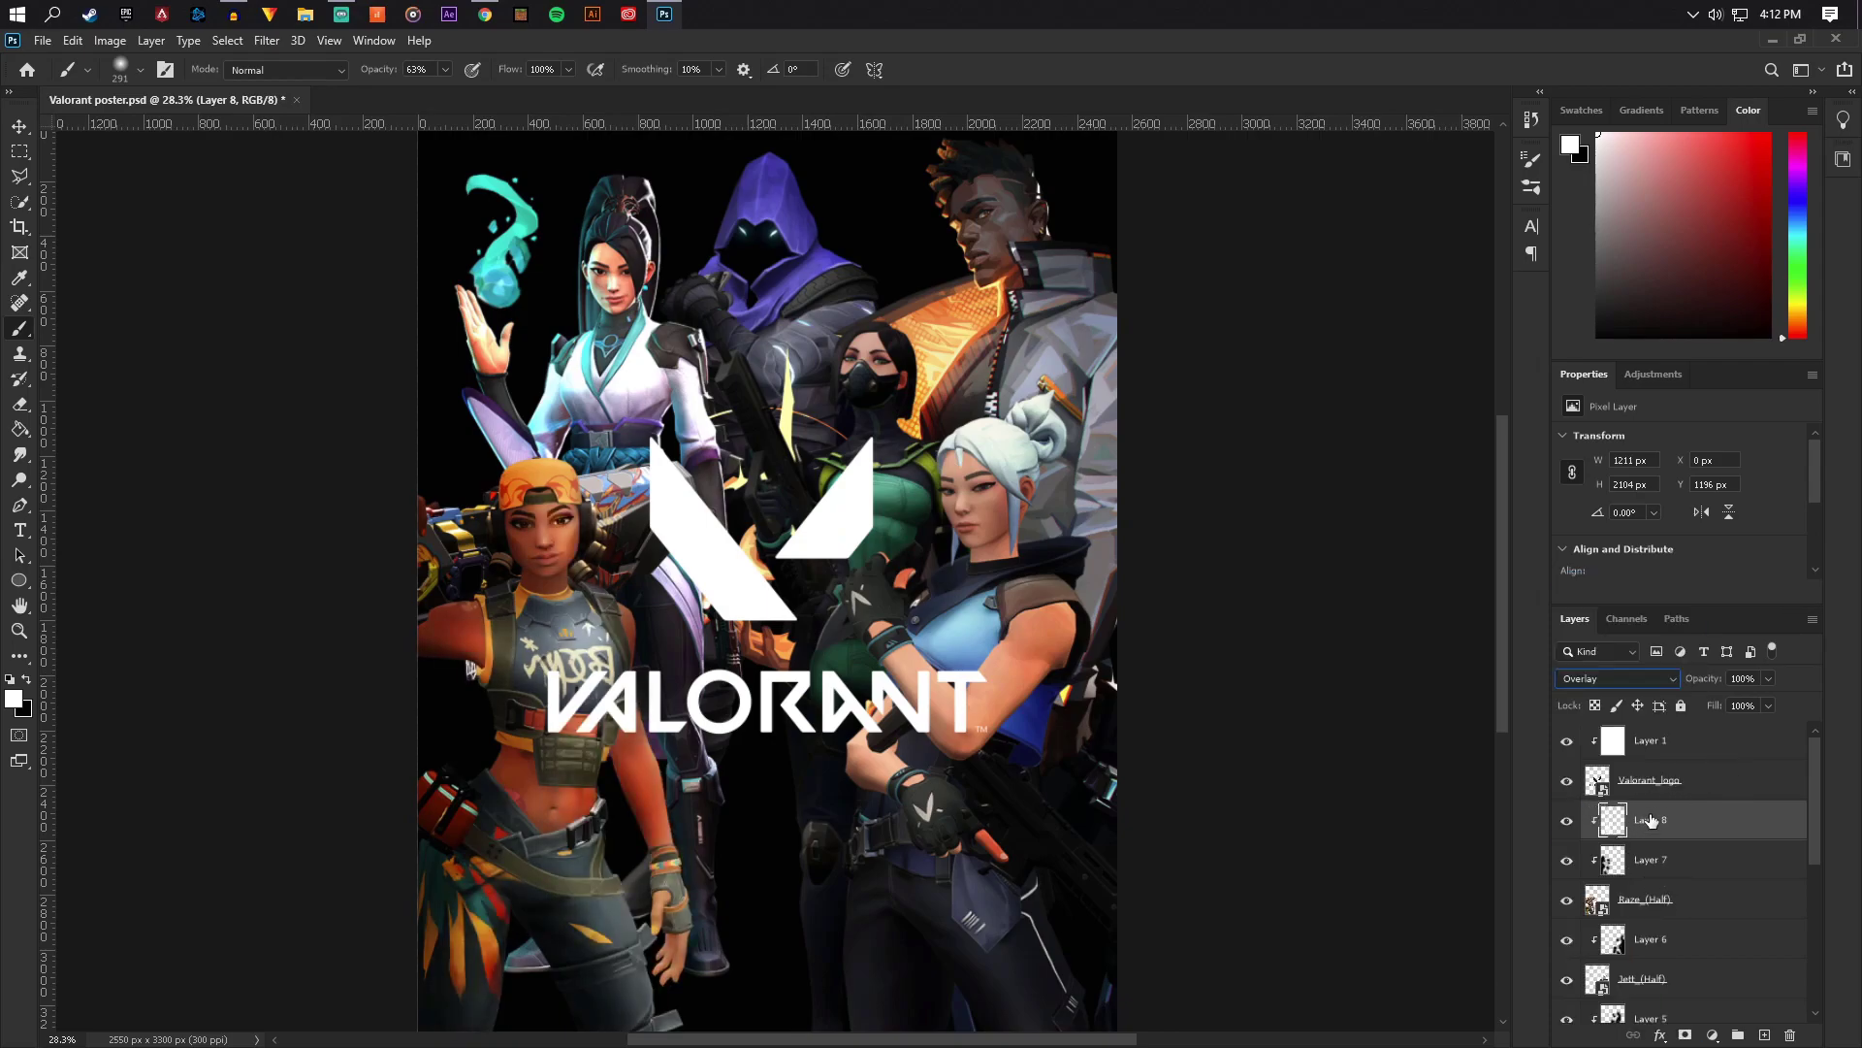
click(1664, 933)
Add clipped Layer 9 on Jett and paint white over her hair, shoulder, glove and forearm
click(1697, 978)
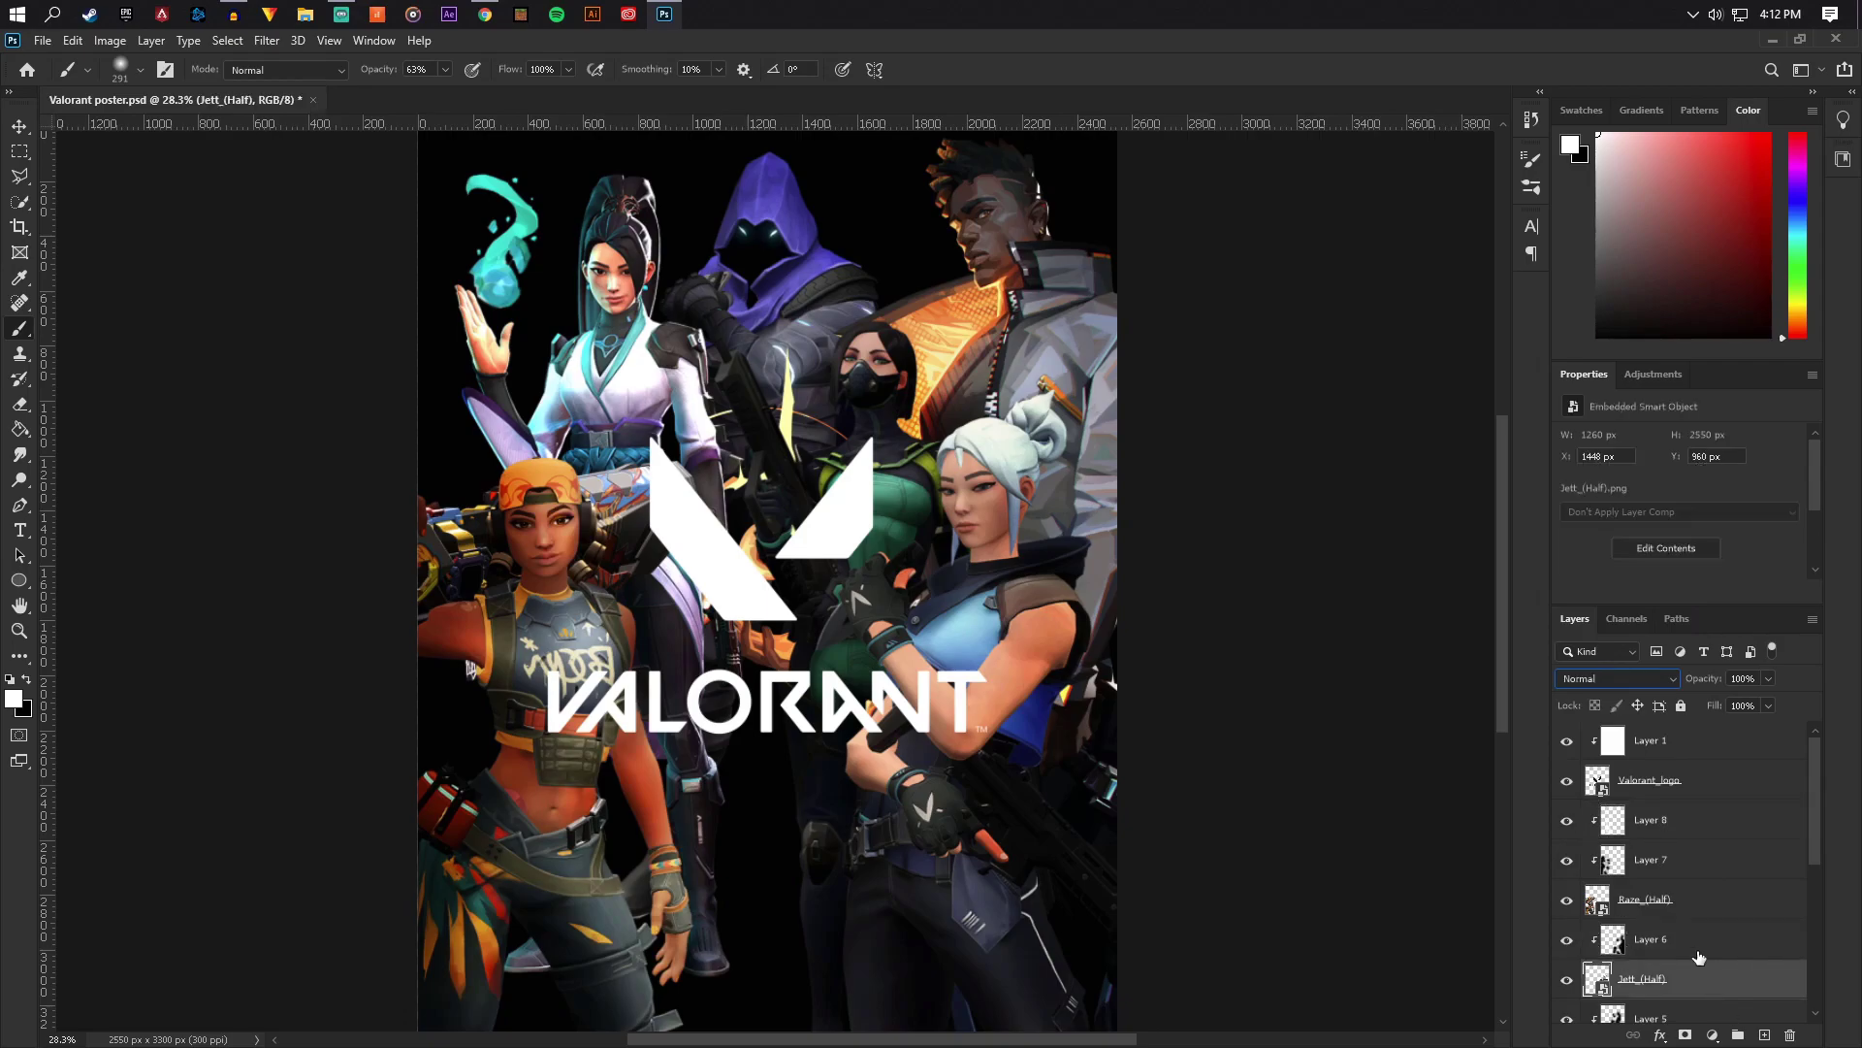
click(1764, 1035)
scroll(1693, 931, down, 2)
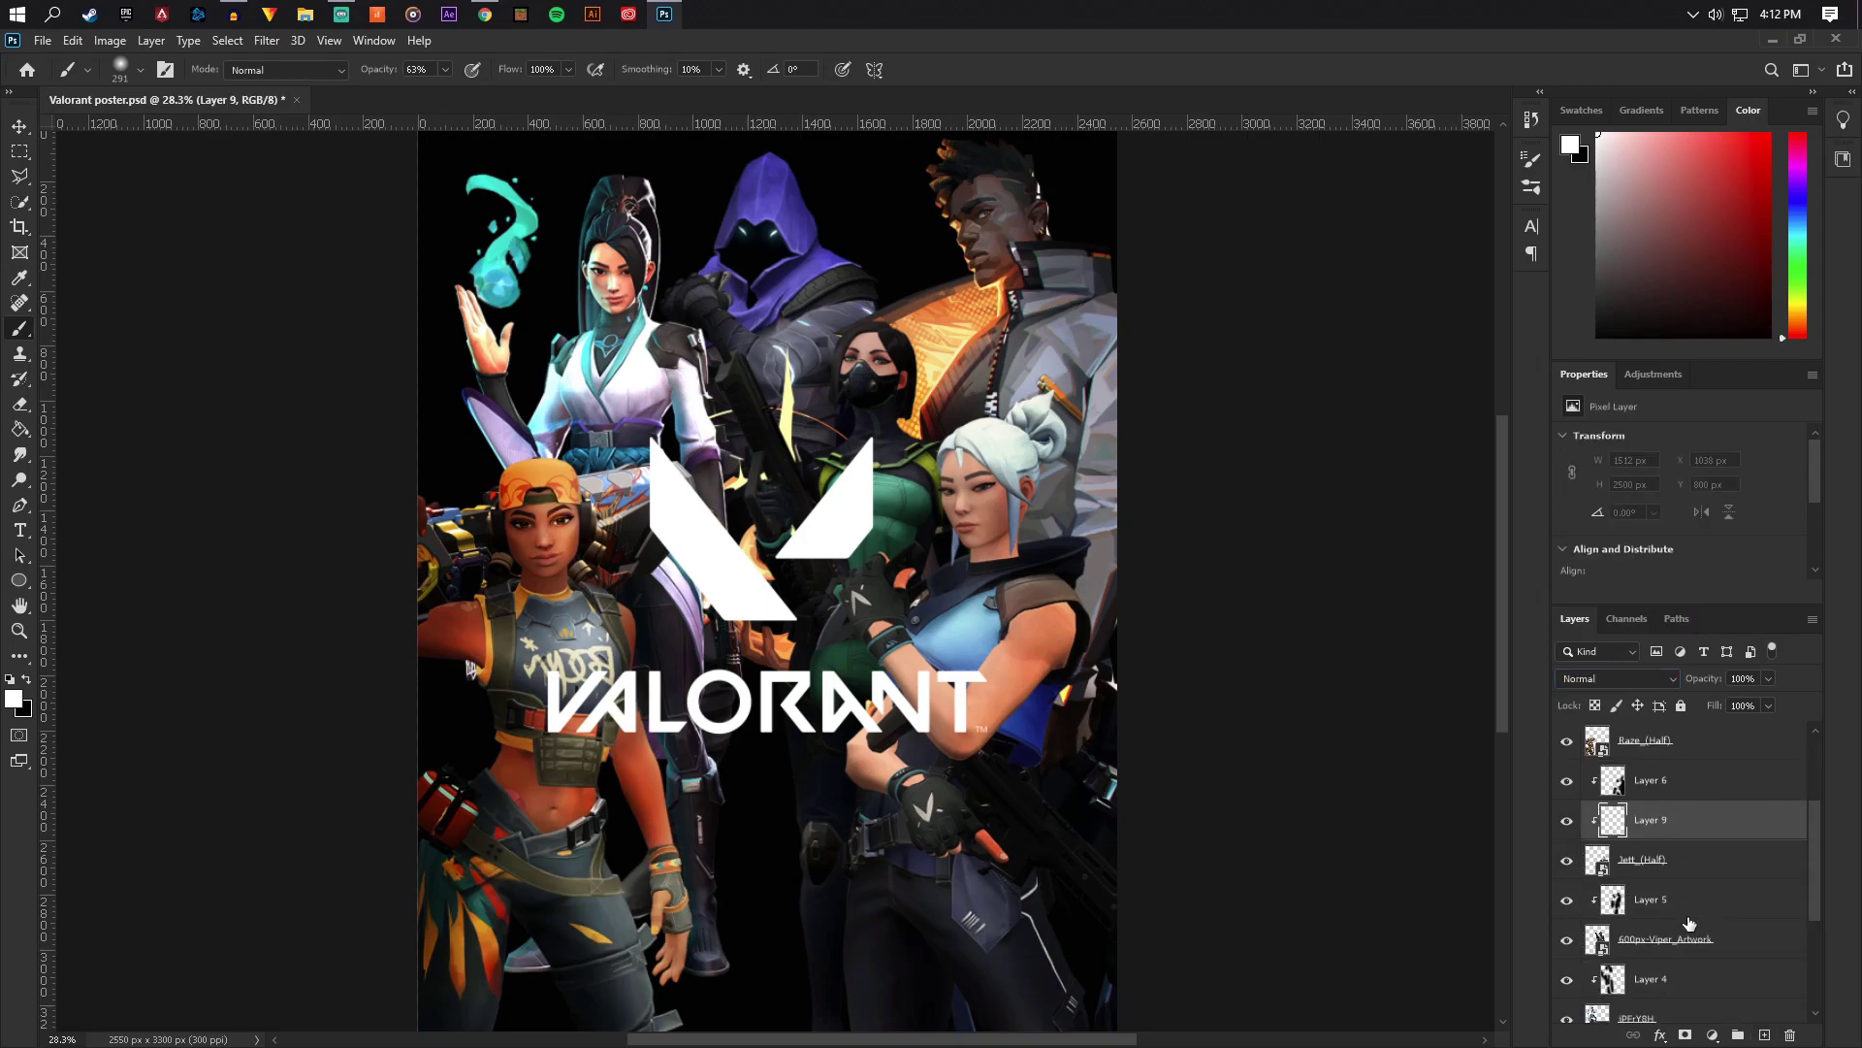
drag(1667, 742, 1669, 788)
click(1669, 899)
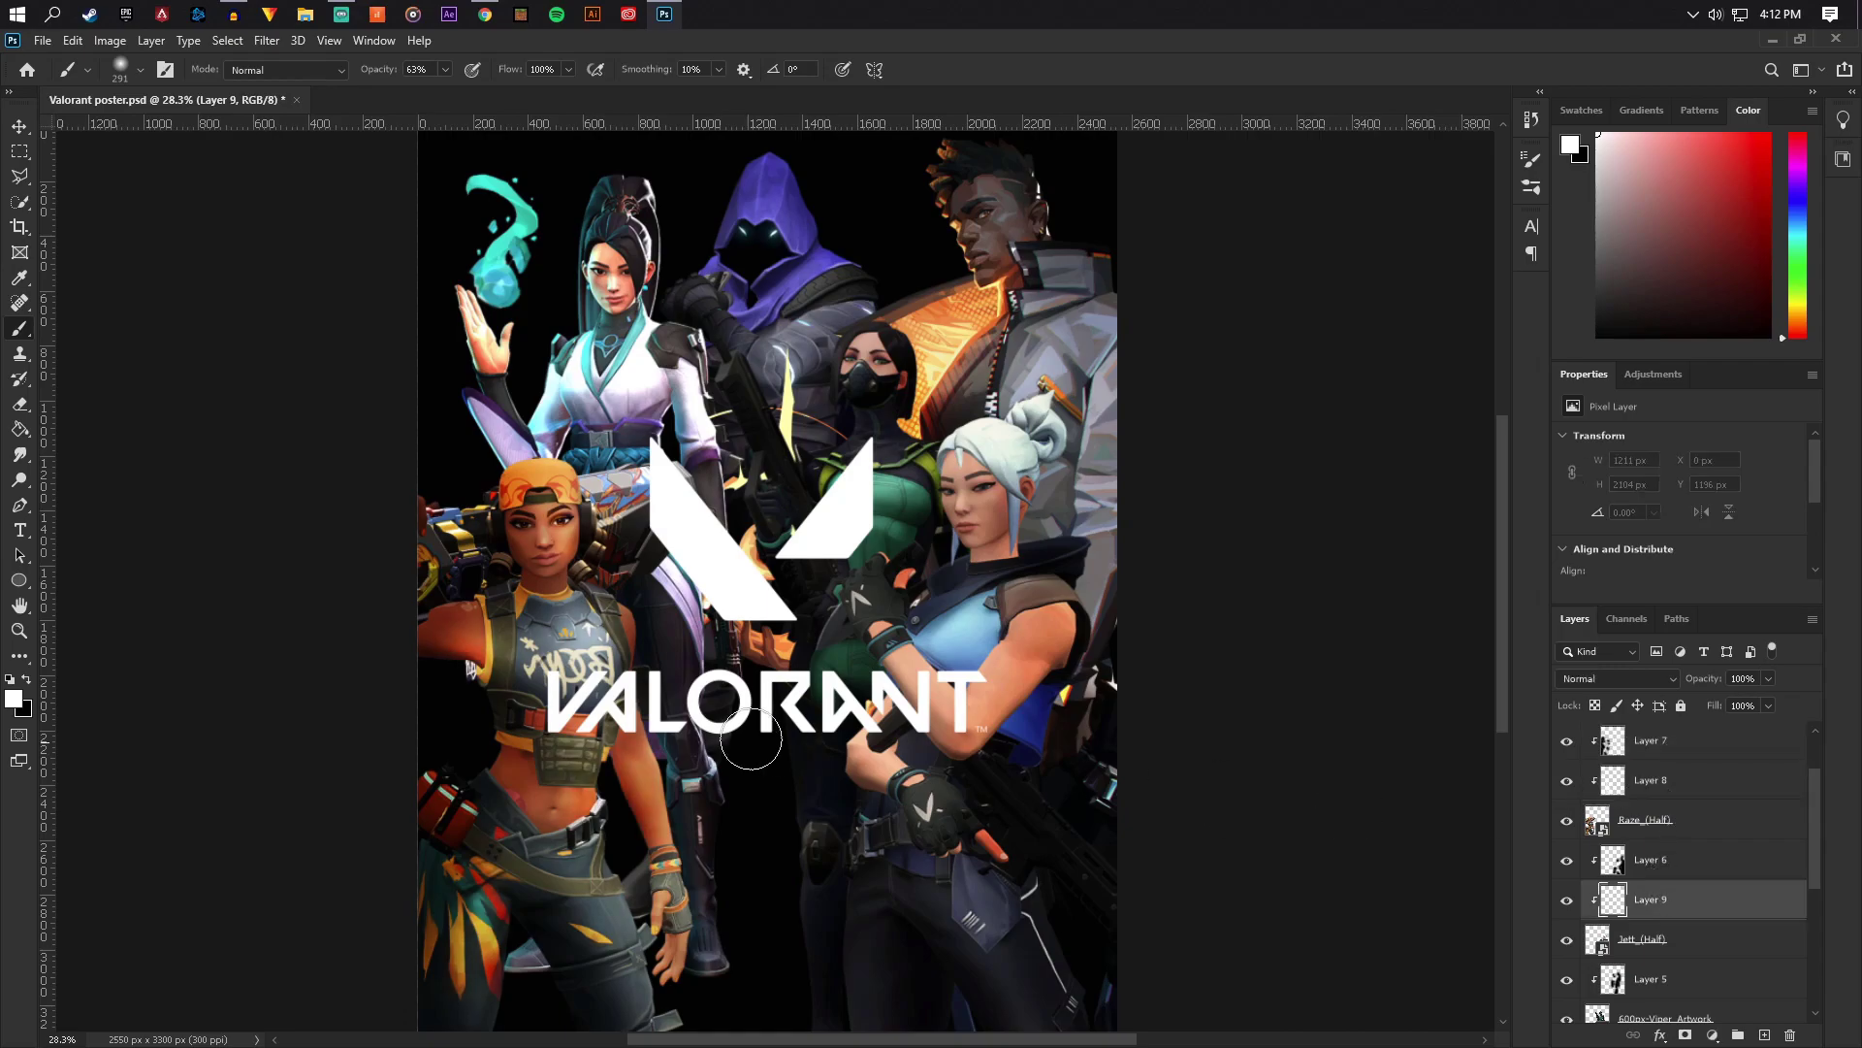
click(1567, 942)
click(1568, 942)
mouse_move(930, 469)
mouse_down()
mouse_move(952, 505)
mouse_move(957, 409)
mouse_move(931, 468)
mouse_move(948, 536)
mouse_move(961, 409)
mouse_move(917, 495)
mouse_up()
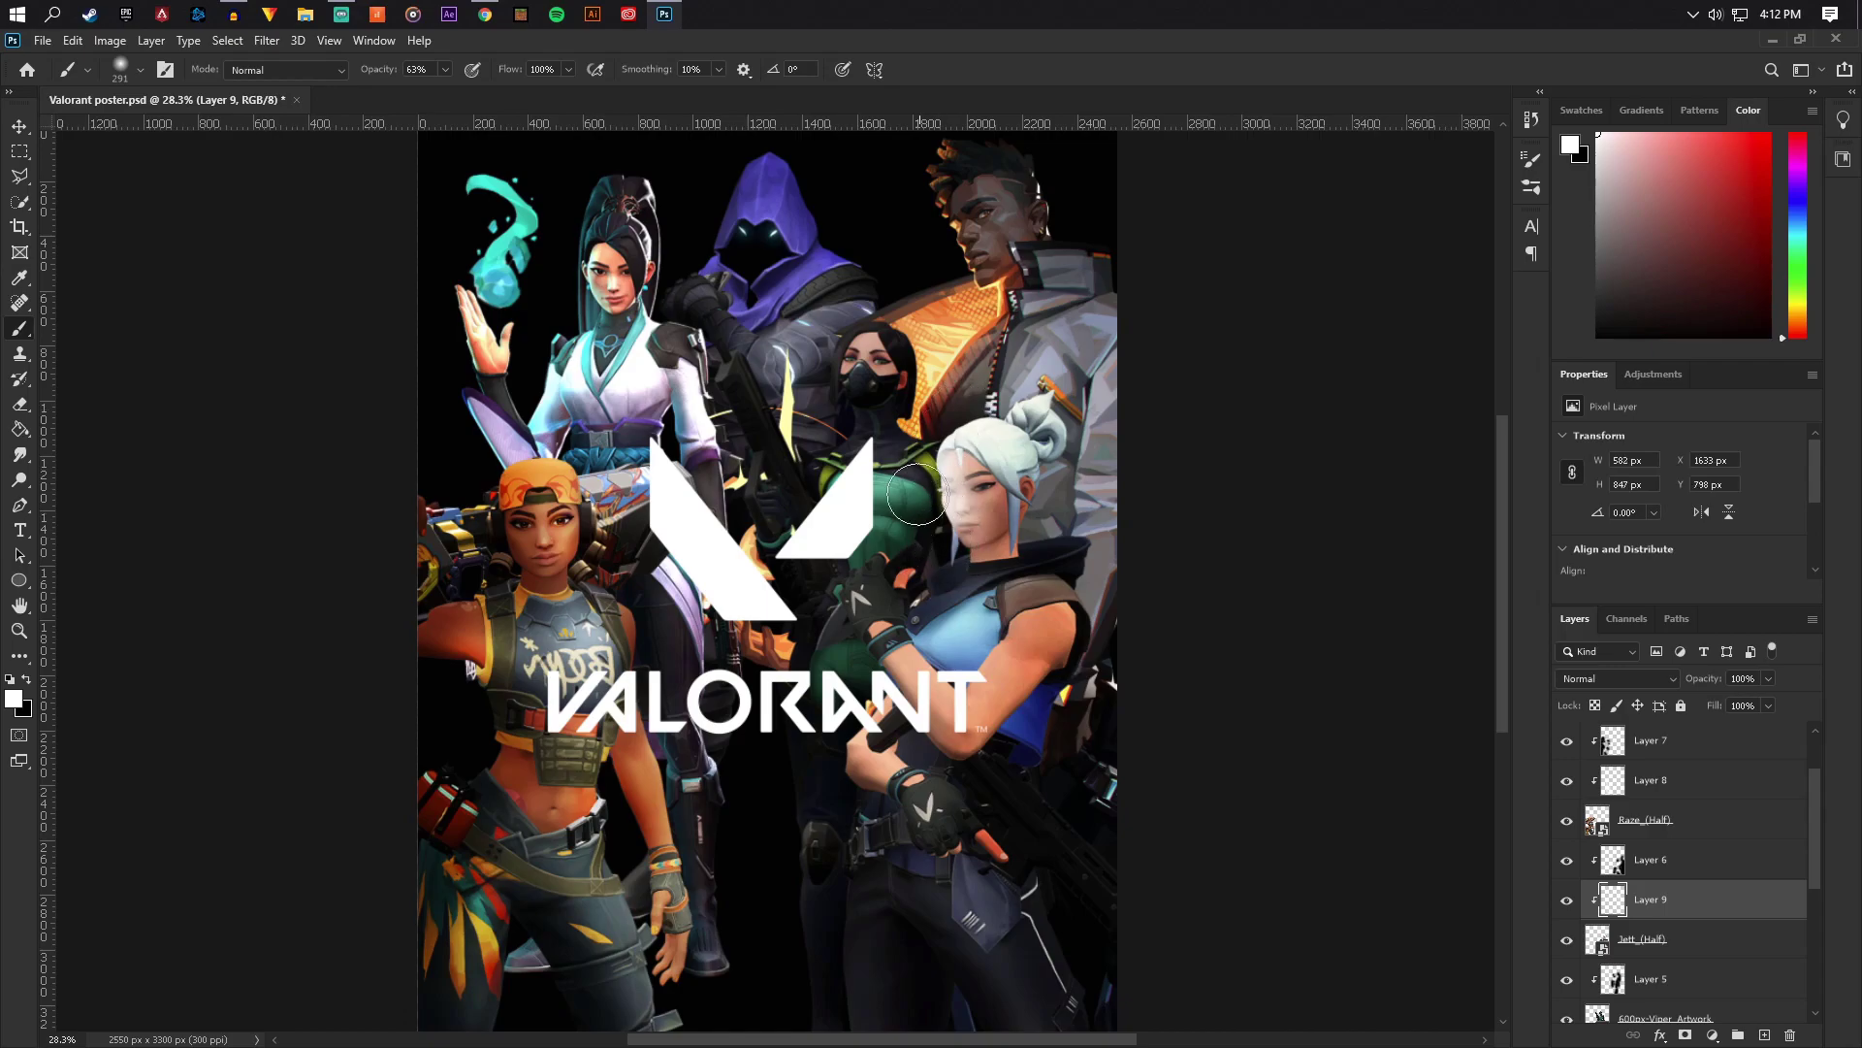
mouse_move(938, 615)
mouse_down()
mouse_move(886, 576)
mouse_move(899, 632)
mouse_move(845, 636)
mouse_move(951, 738)
mouse_move(993, 646)
mouse_move(993, 668)
mouse_move(949, 708)
mouse_move(916, 608)
mouse_move(939, 620)
mouse_move(895, 749)
mouse_move(853, 774)
mouse_move(864, 751)
mouse_move(839, 872)
mouse_up()
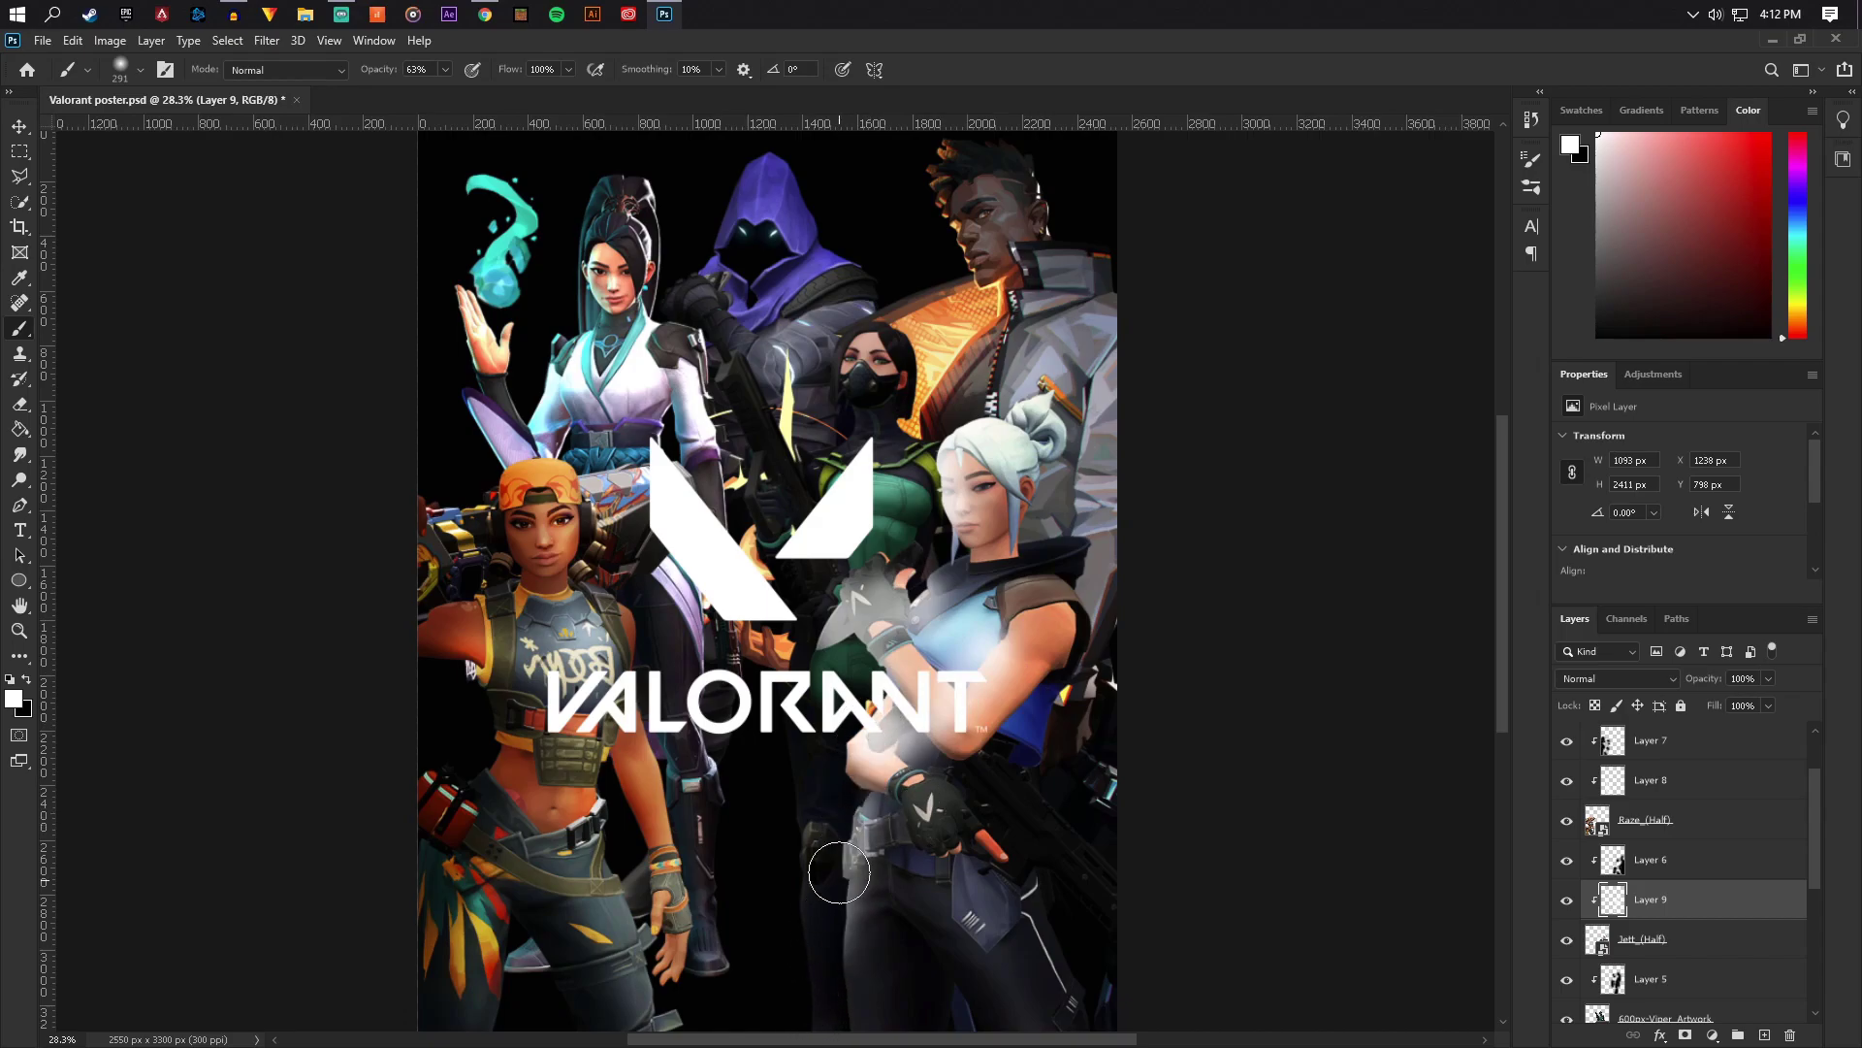
Set Jett's highlights to Overlay at lower opacity, and Raze's Layer 8 to 64%
click(1618, 679)
click(1591, 811)
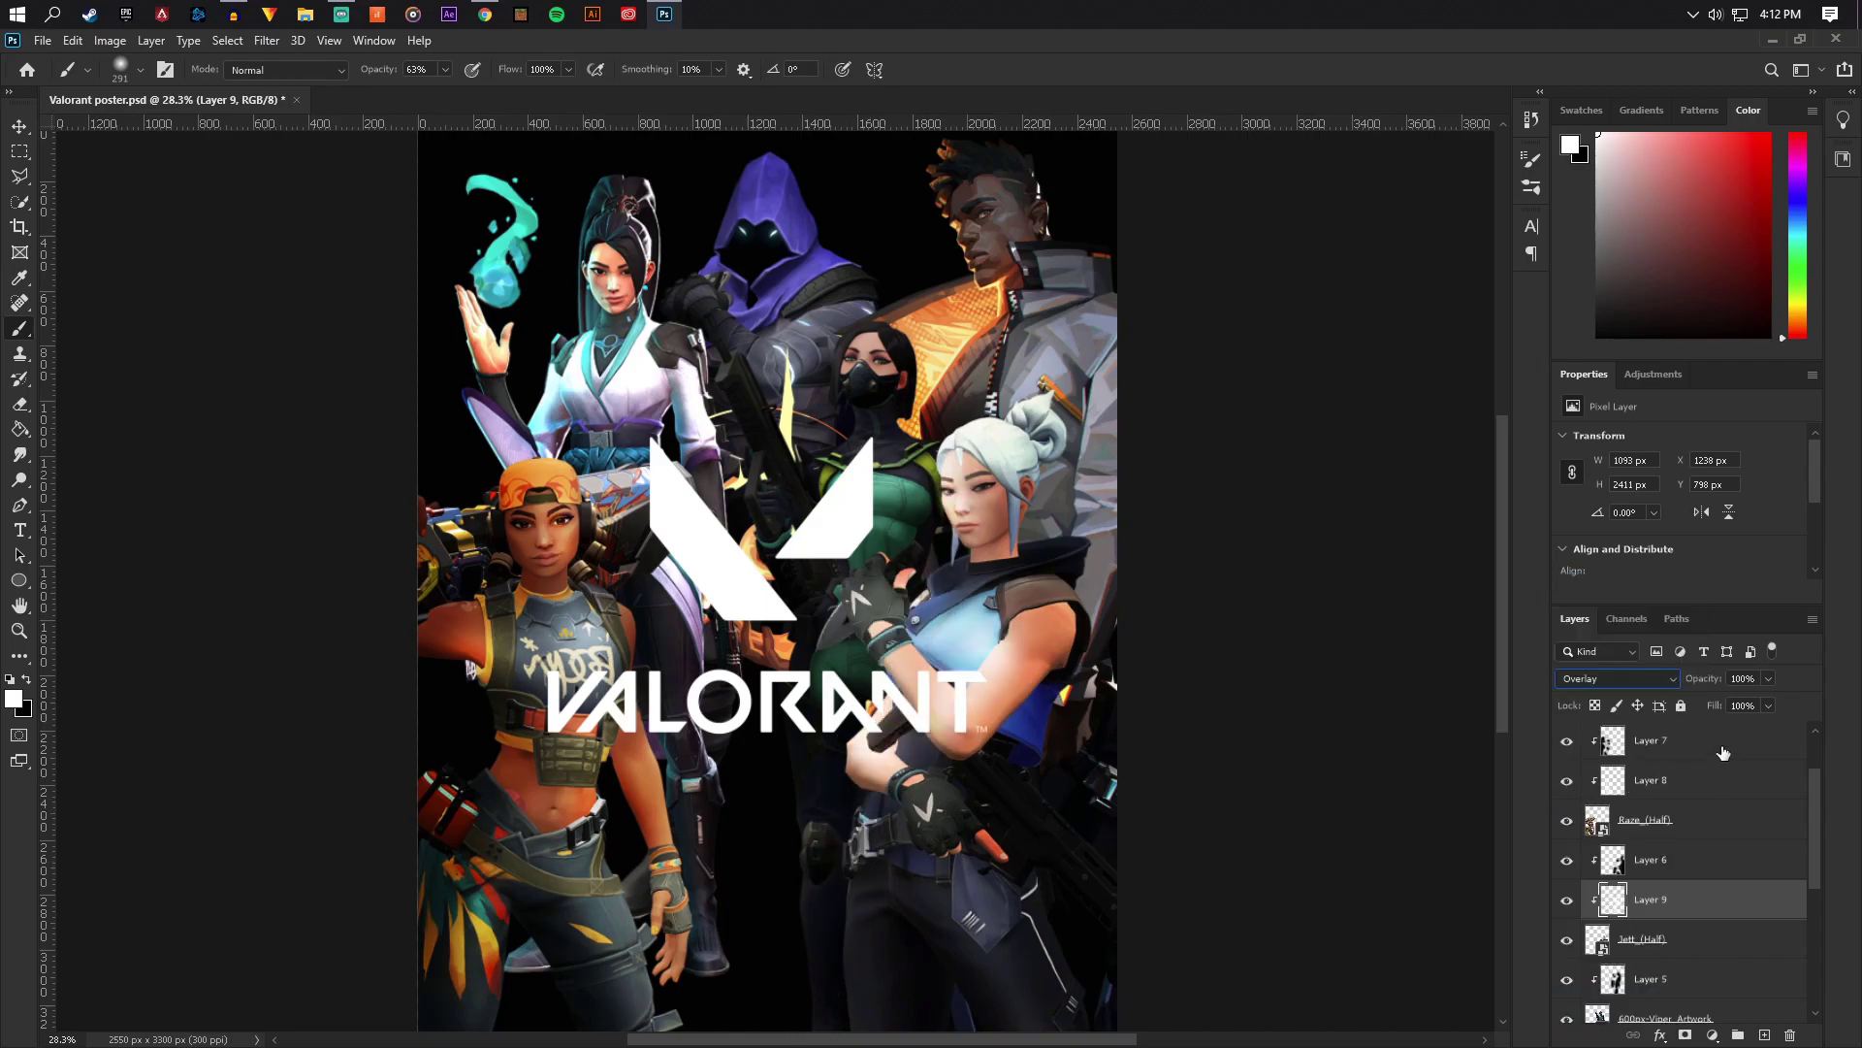
click(1615, 679)
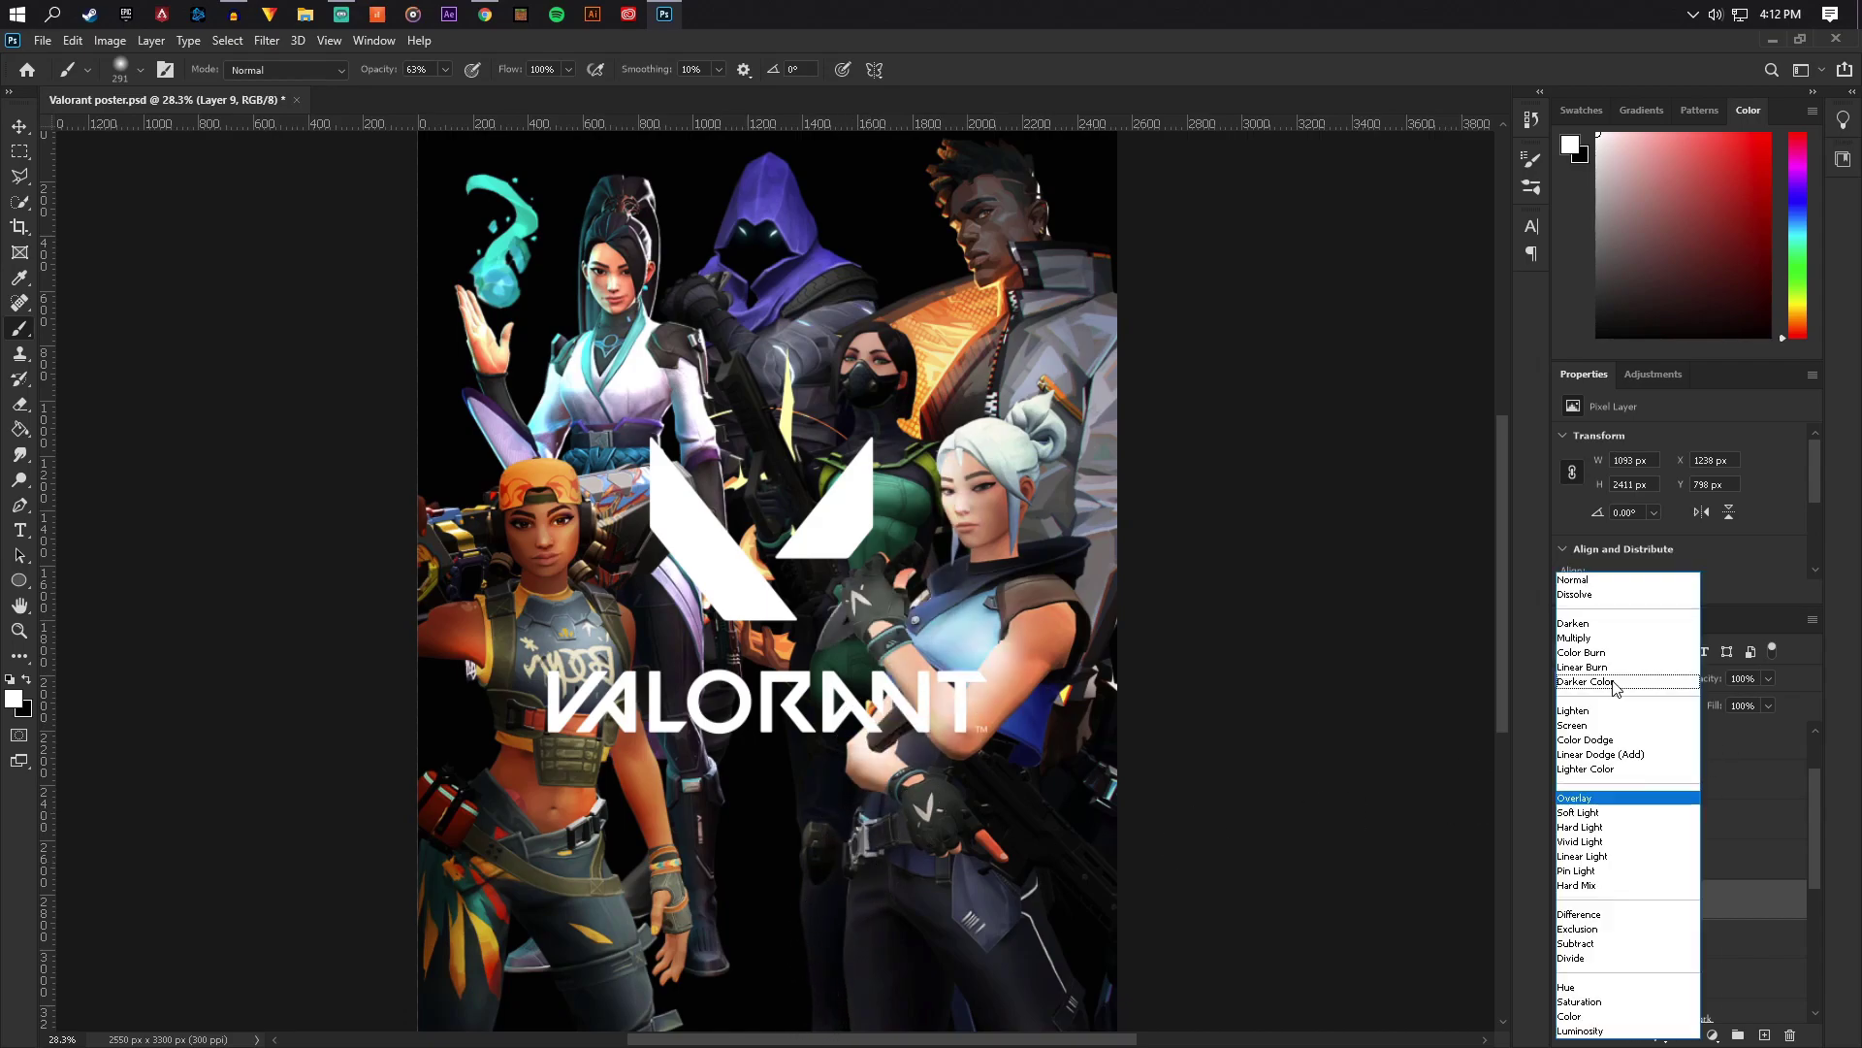
click(1591, 793)
click(1769, 678)
drag(1720, 702, 1701, 704)
click(1658, 782)
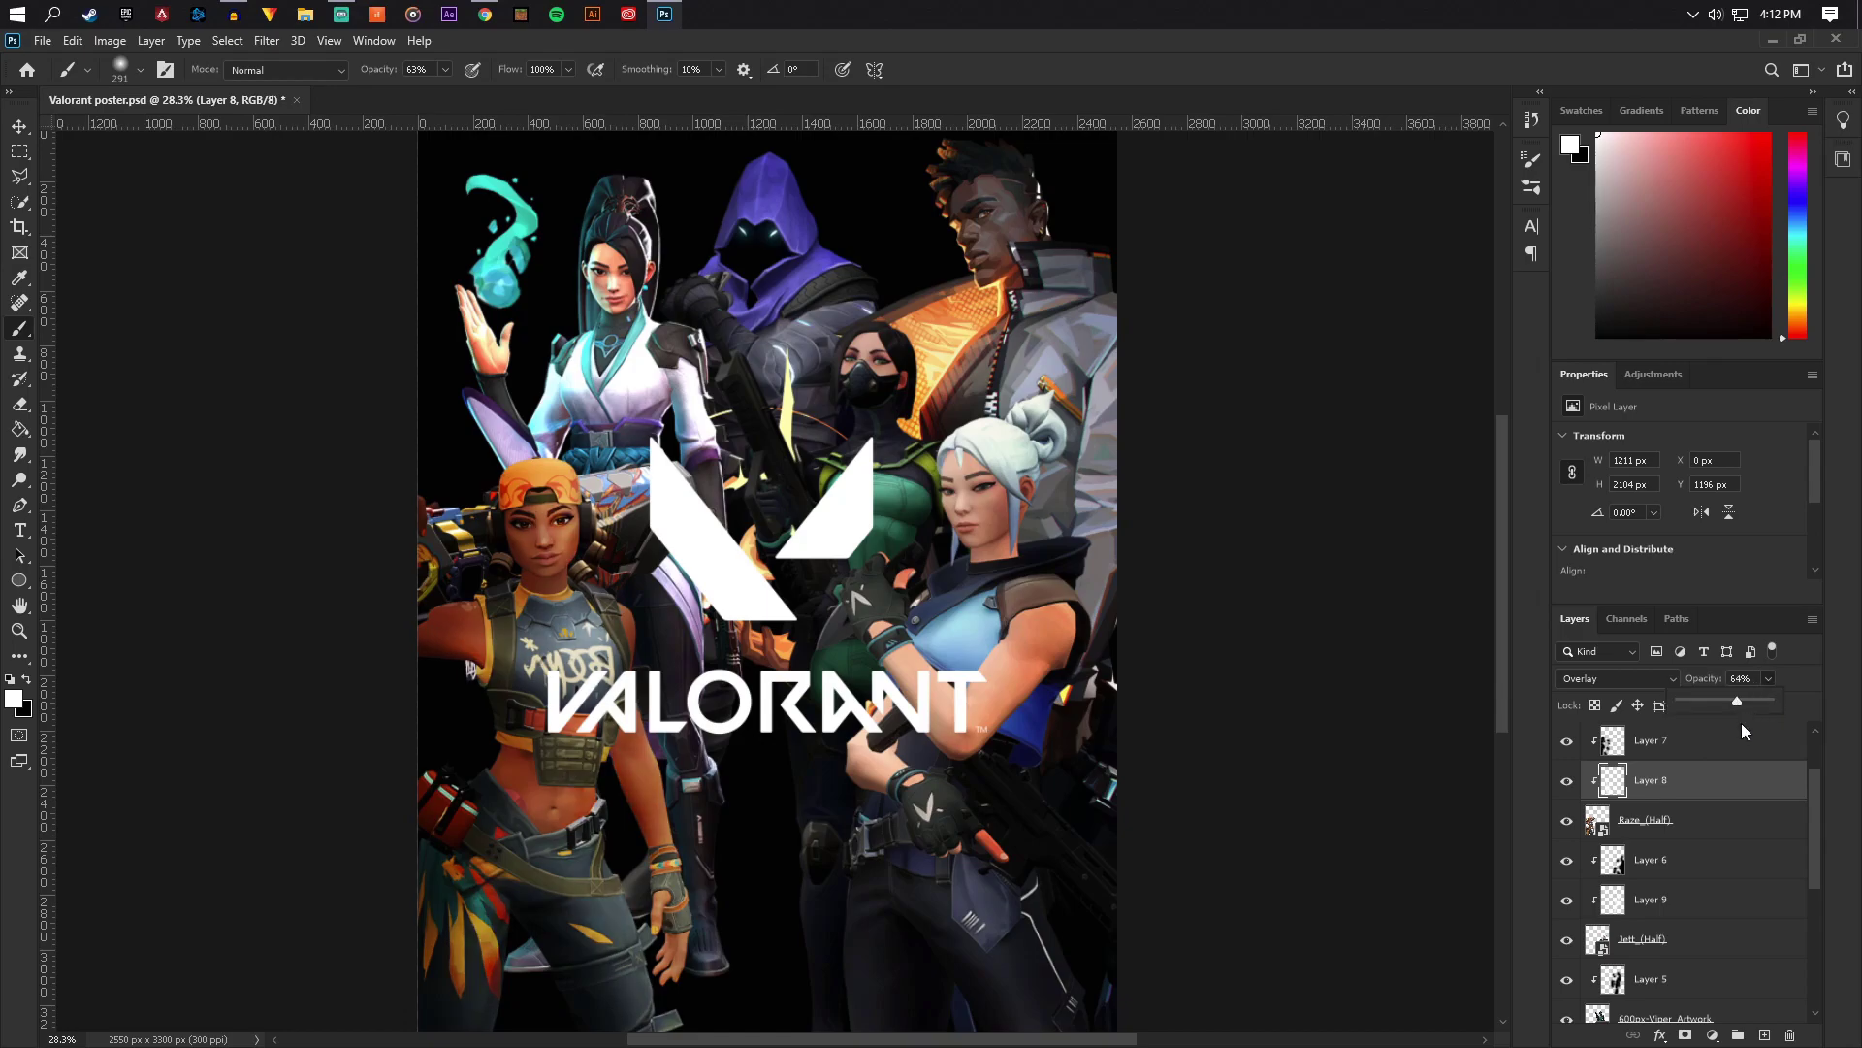
click(1655, 792)
Add a clipped layer on the Viper artwork and paint white over Viper's torso and shoulder
scroll(1666, 935, down, 2)
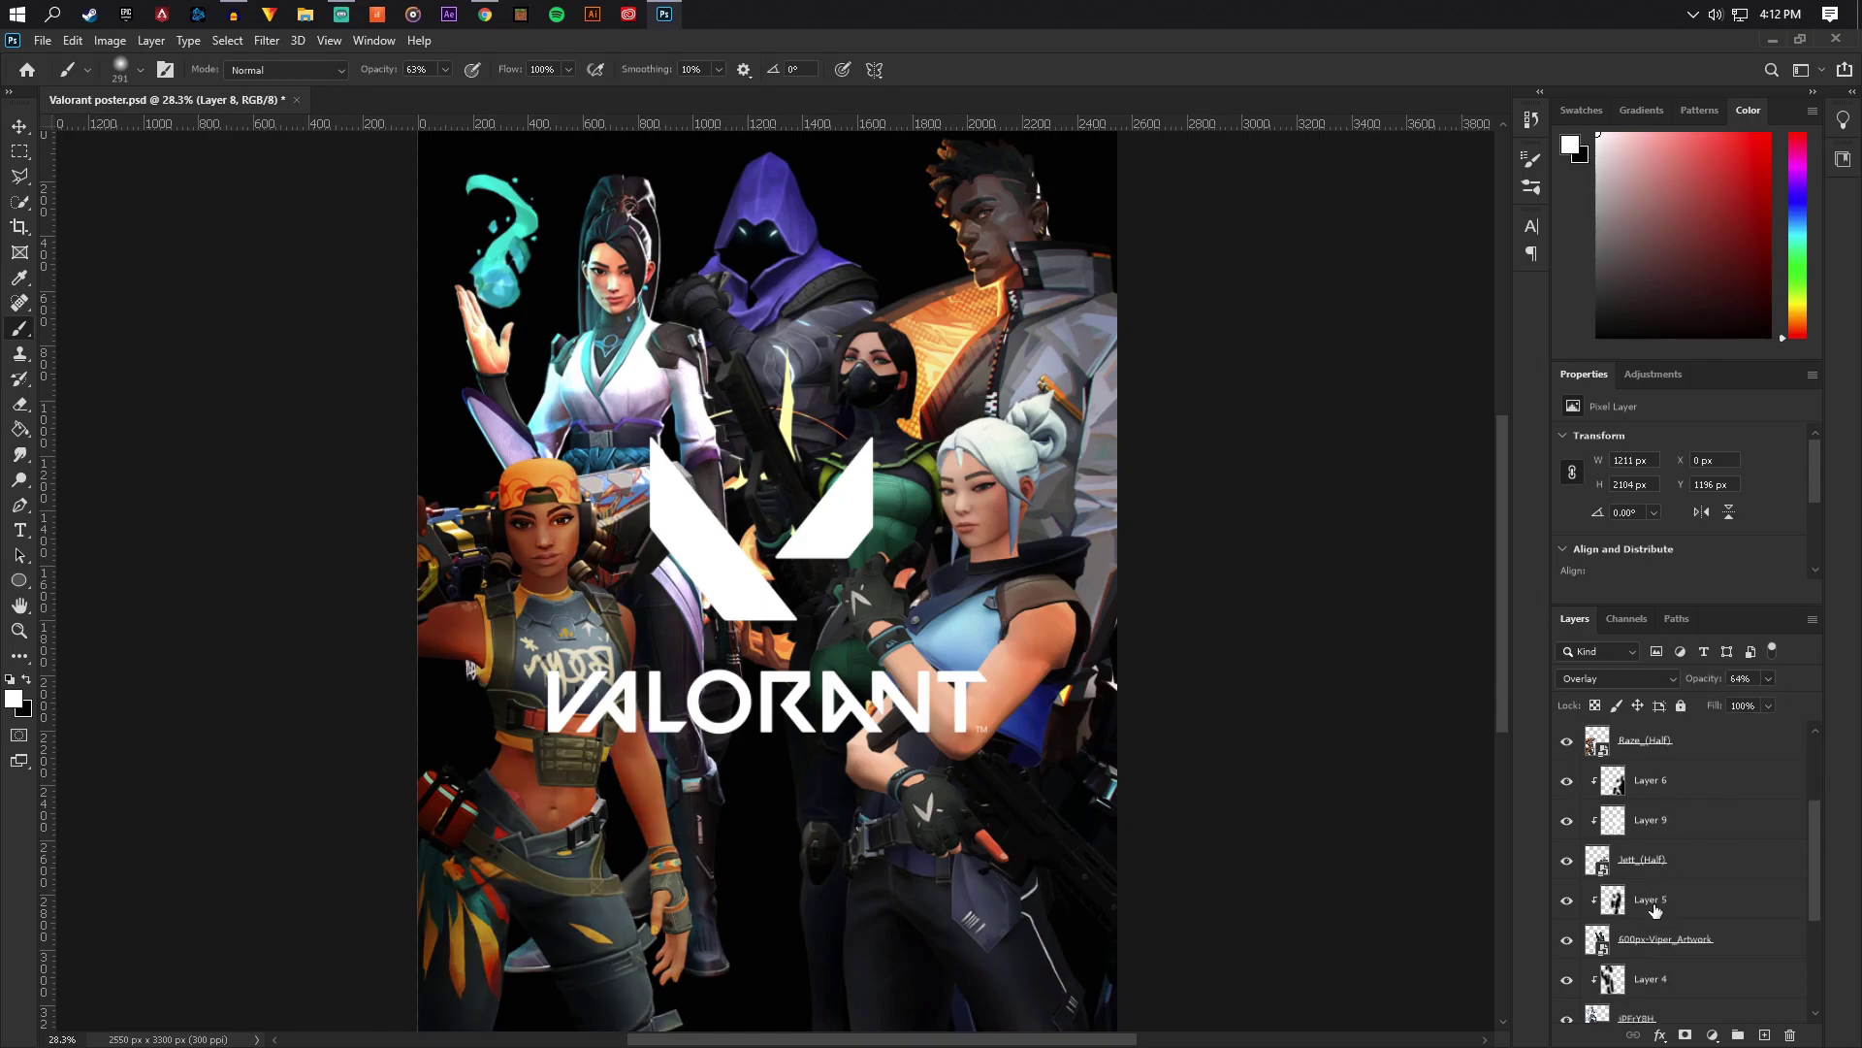
click(1649, 909)
click(1566, 859)
click(1567, 860)
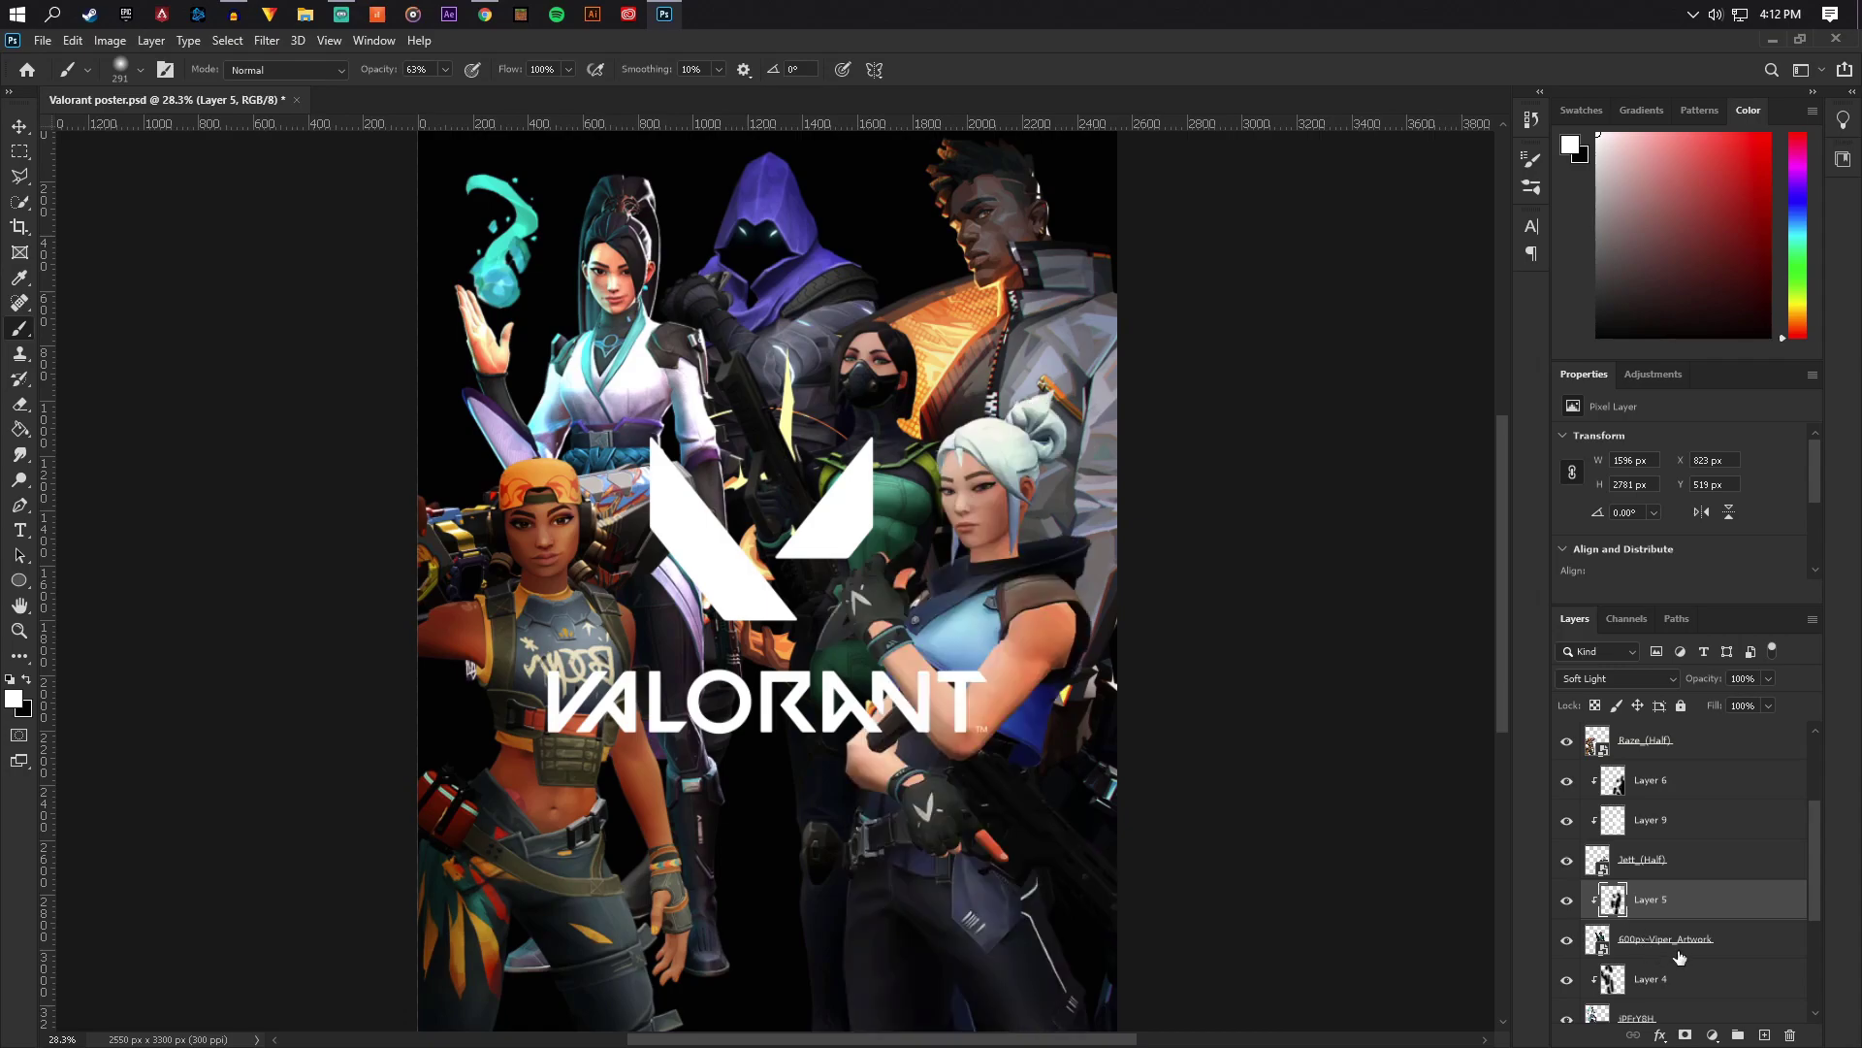
click(1649, 939)
click(1764, 1034)
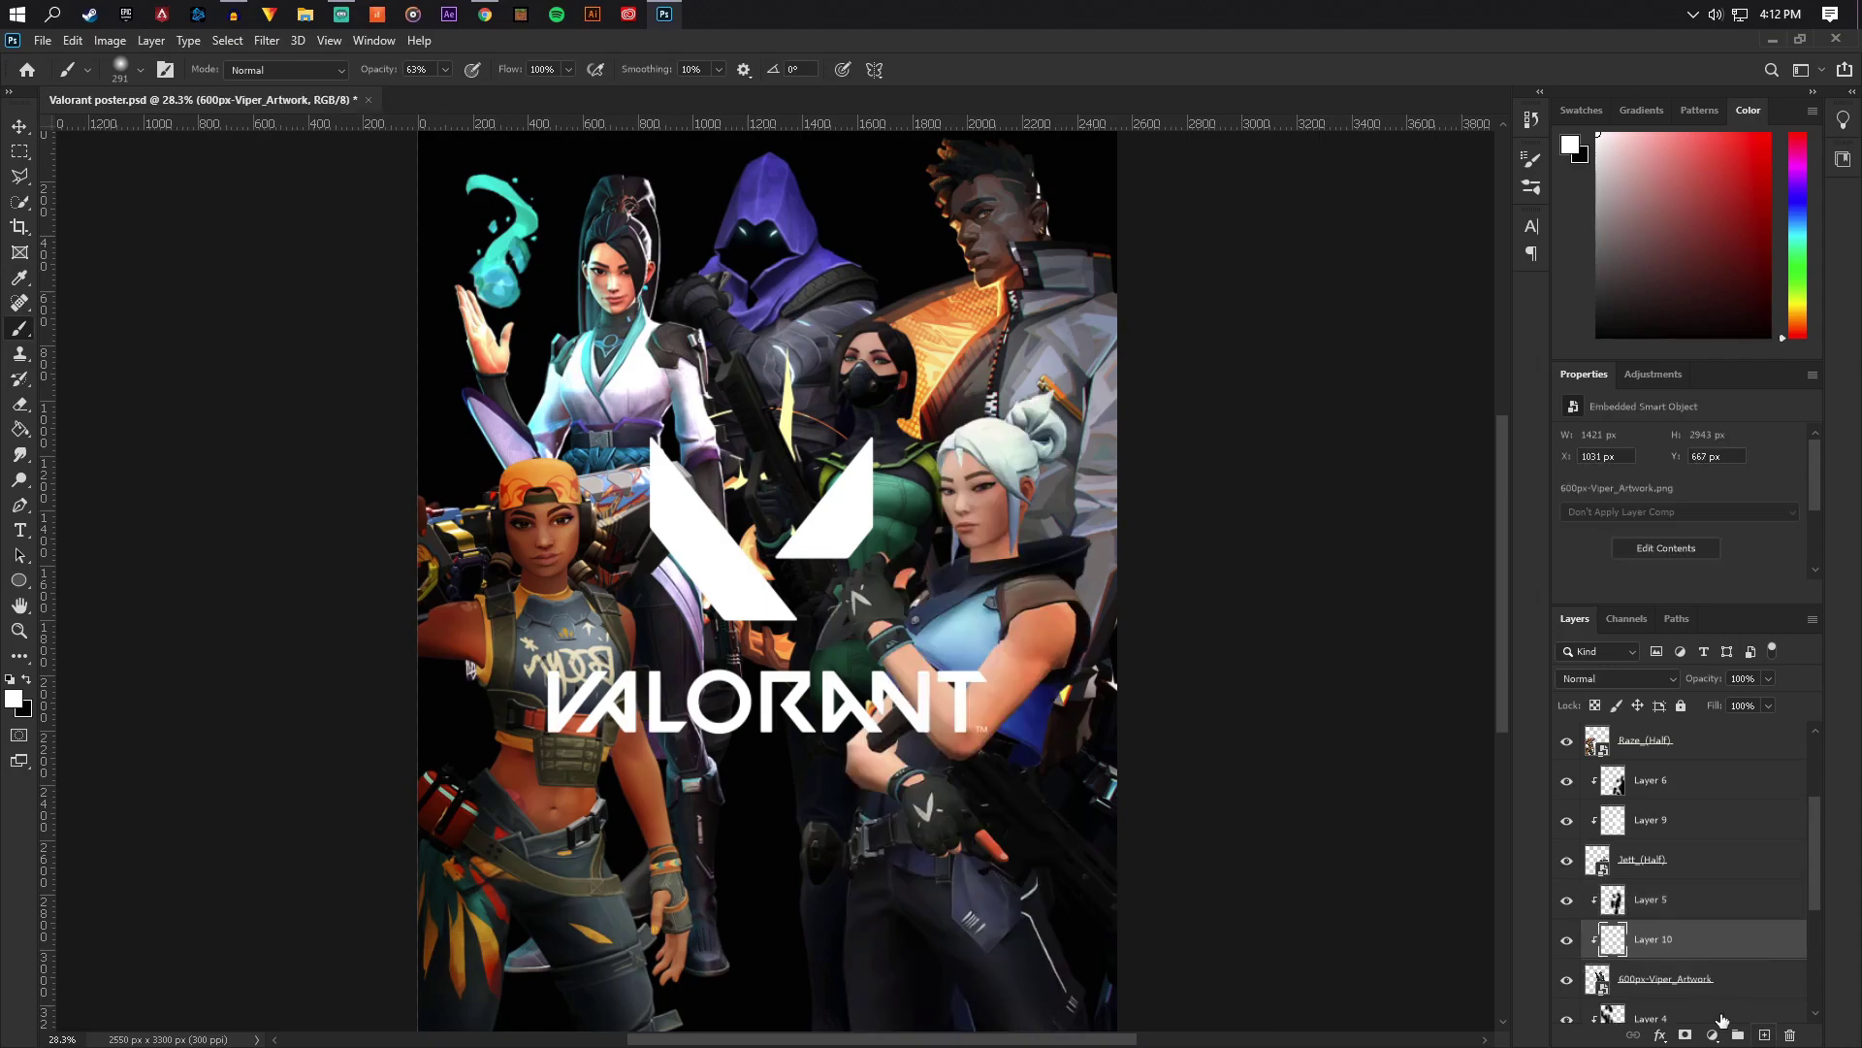
click(1566, 980)
mouse_move(883, 515)
mouse_down()
mouse_move(843, 495)
mouse_move(889, 452)
mouse_move(837, 351)
mouse_move(829, 383)
mouse_move(920, 307)
mouse_move(911, 444)
mouse_move(742, 395)
mouse_move(763, 367)
mouse_move(821, 467)
mouse_move(728, 427)
mouse_move(753, 546)
mouse_move(840, 636)
mouse_move(790, 623)
mouse_move(783, 722)
mouse_move(906, 642)
mouse_move(926, 584)
mouse_move(924, 656)
mouse_move(937, 565)
mouse_up()
Blend Viper's highlight Layer 10 as Overlay at 75% opacity
click(1605, 678)
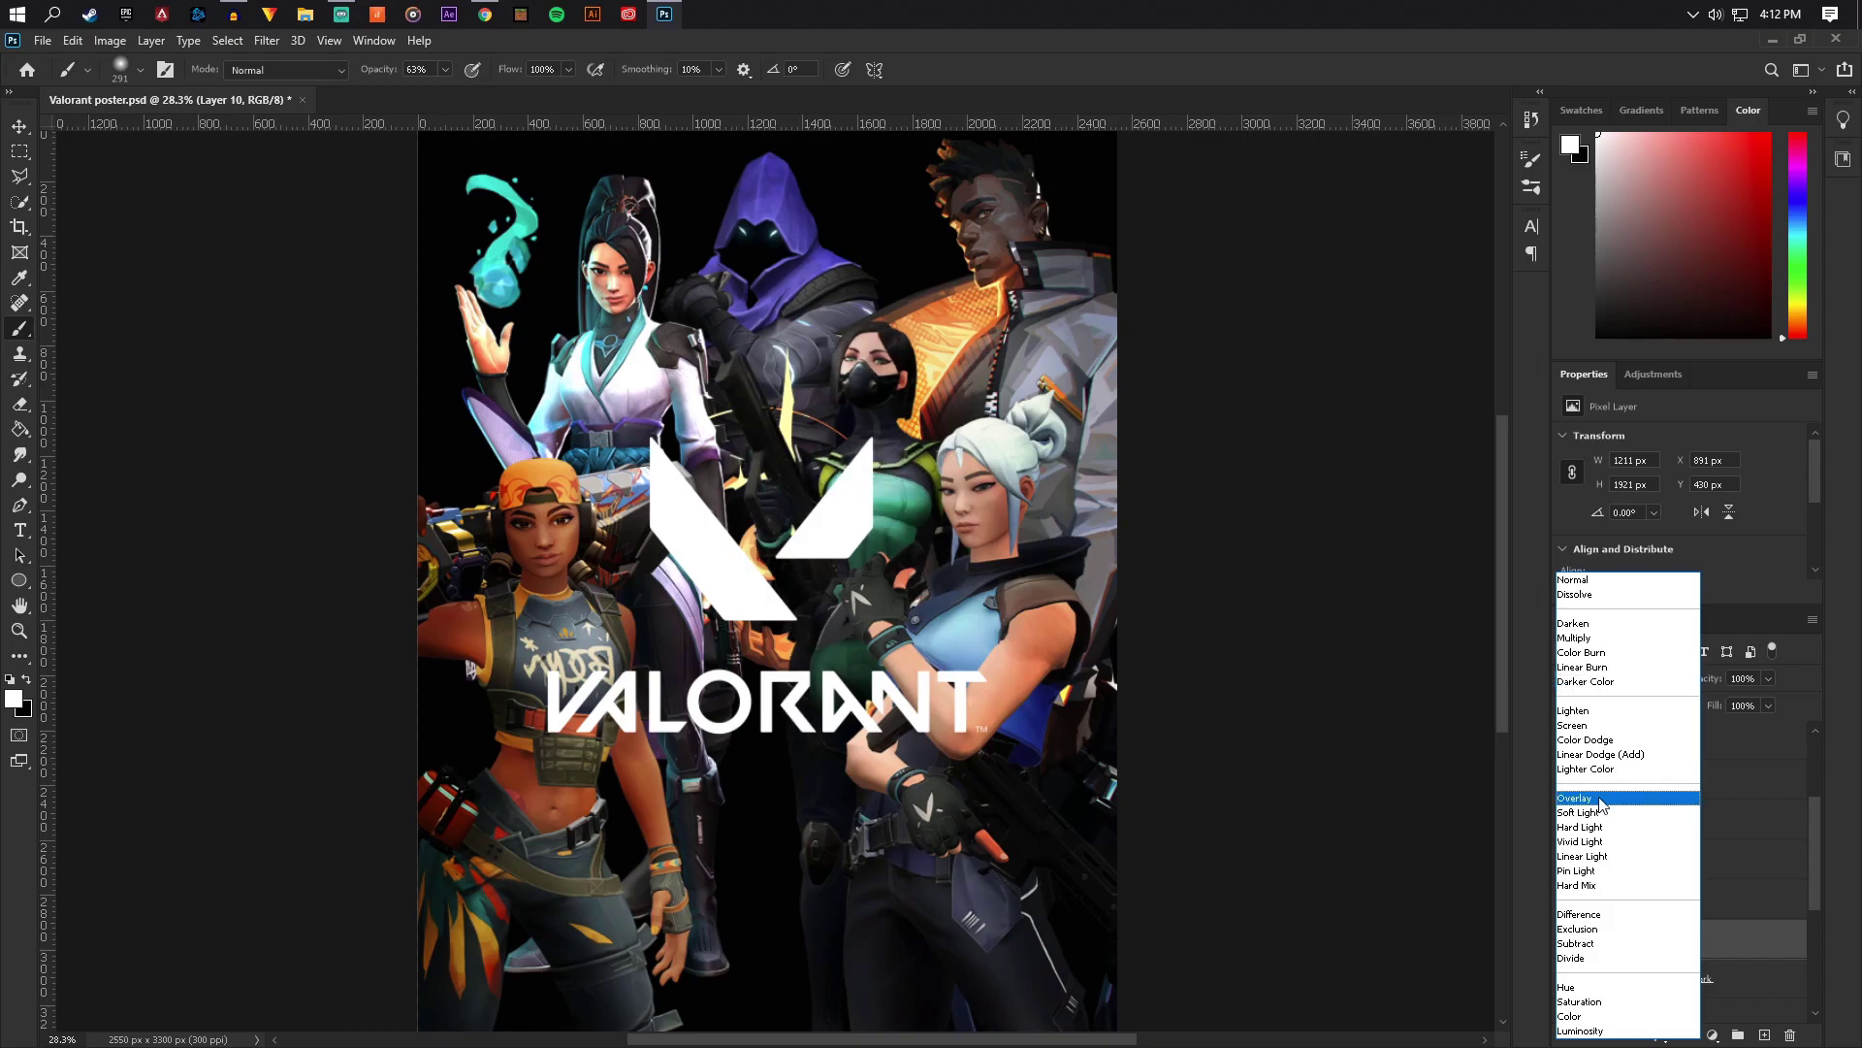
click(1629, 793)
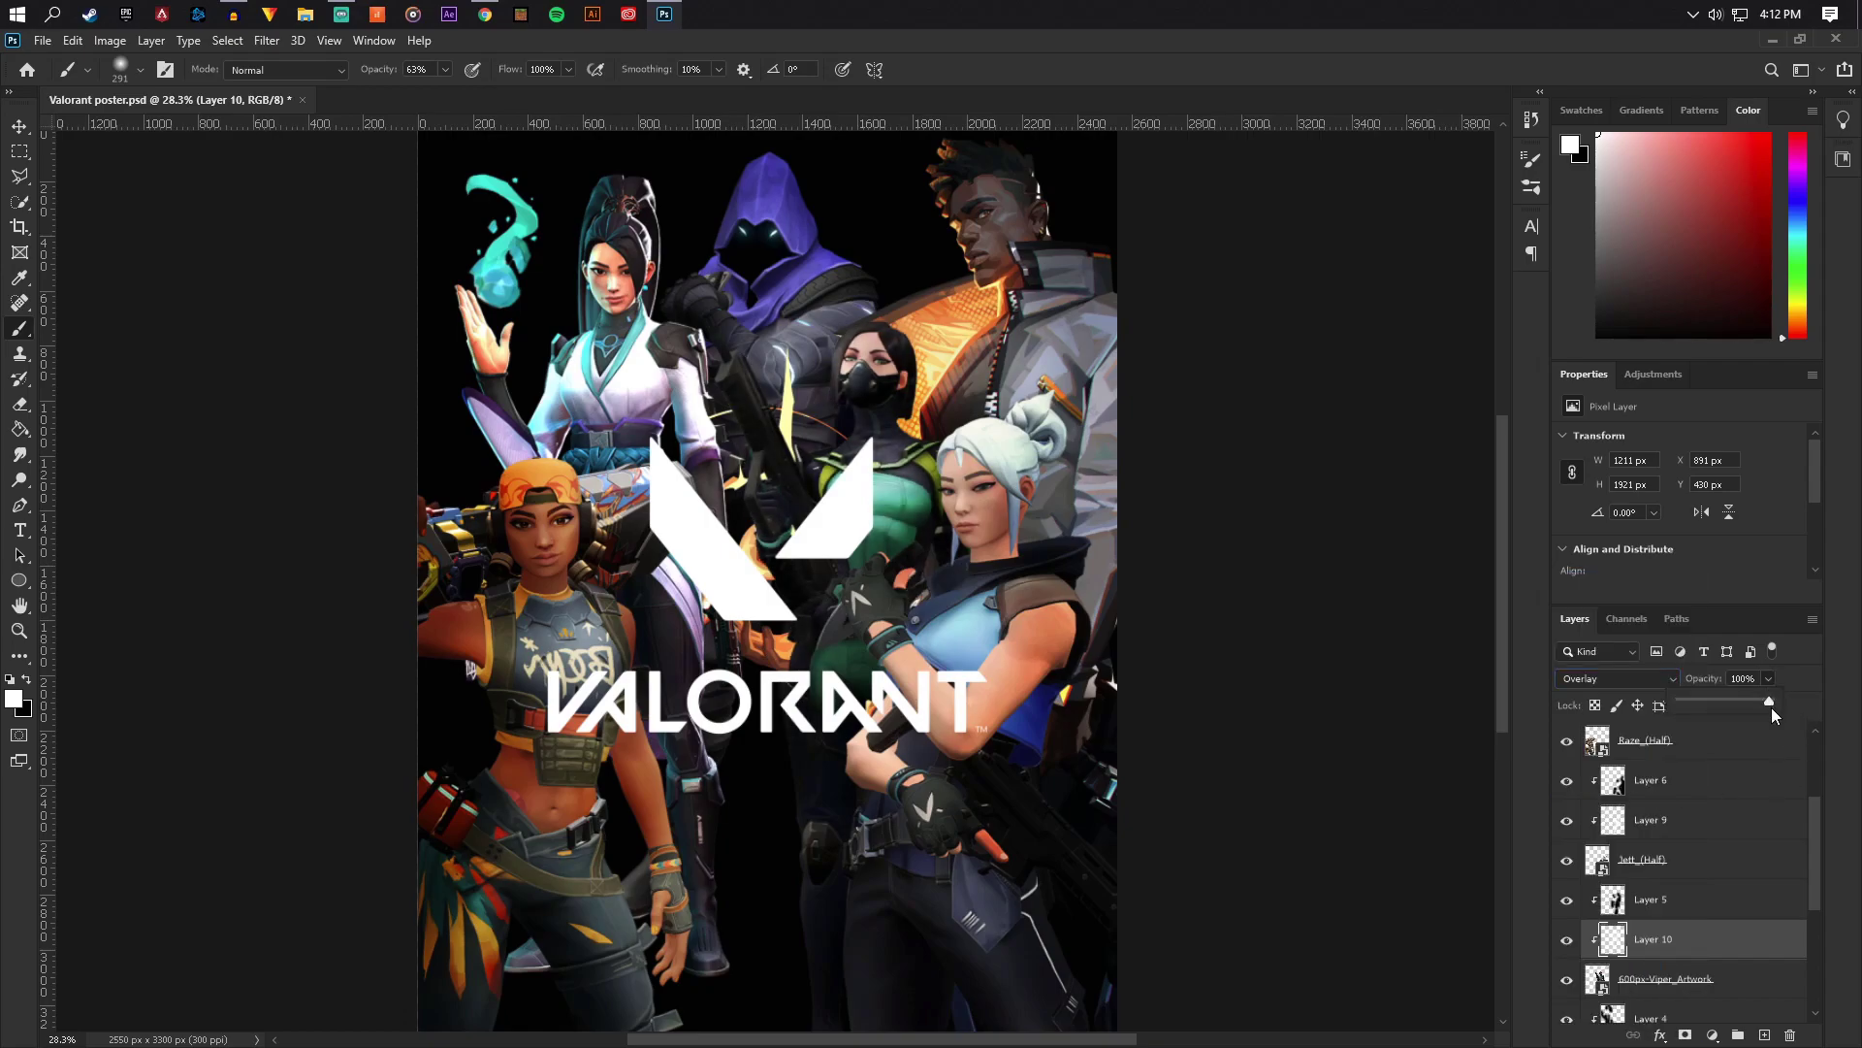
drag(1771, 707, 1748, 702)
scroll(1662, 905, down, 2)
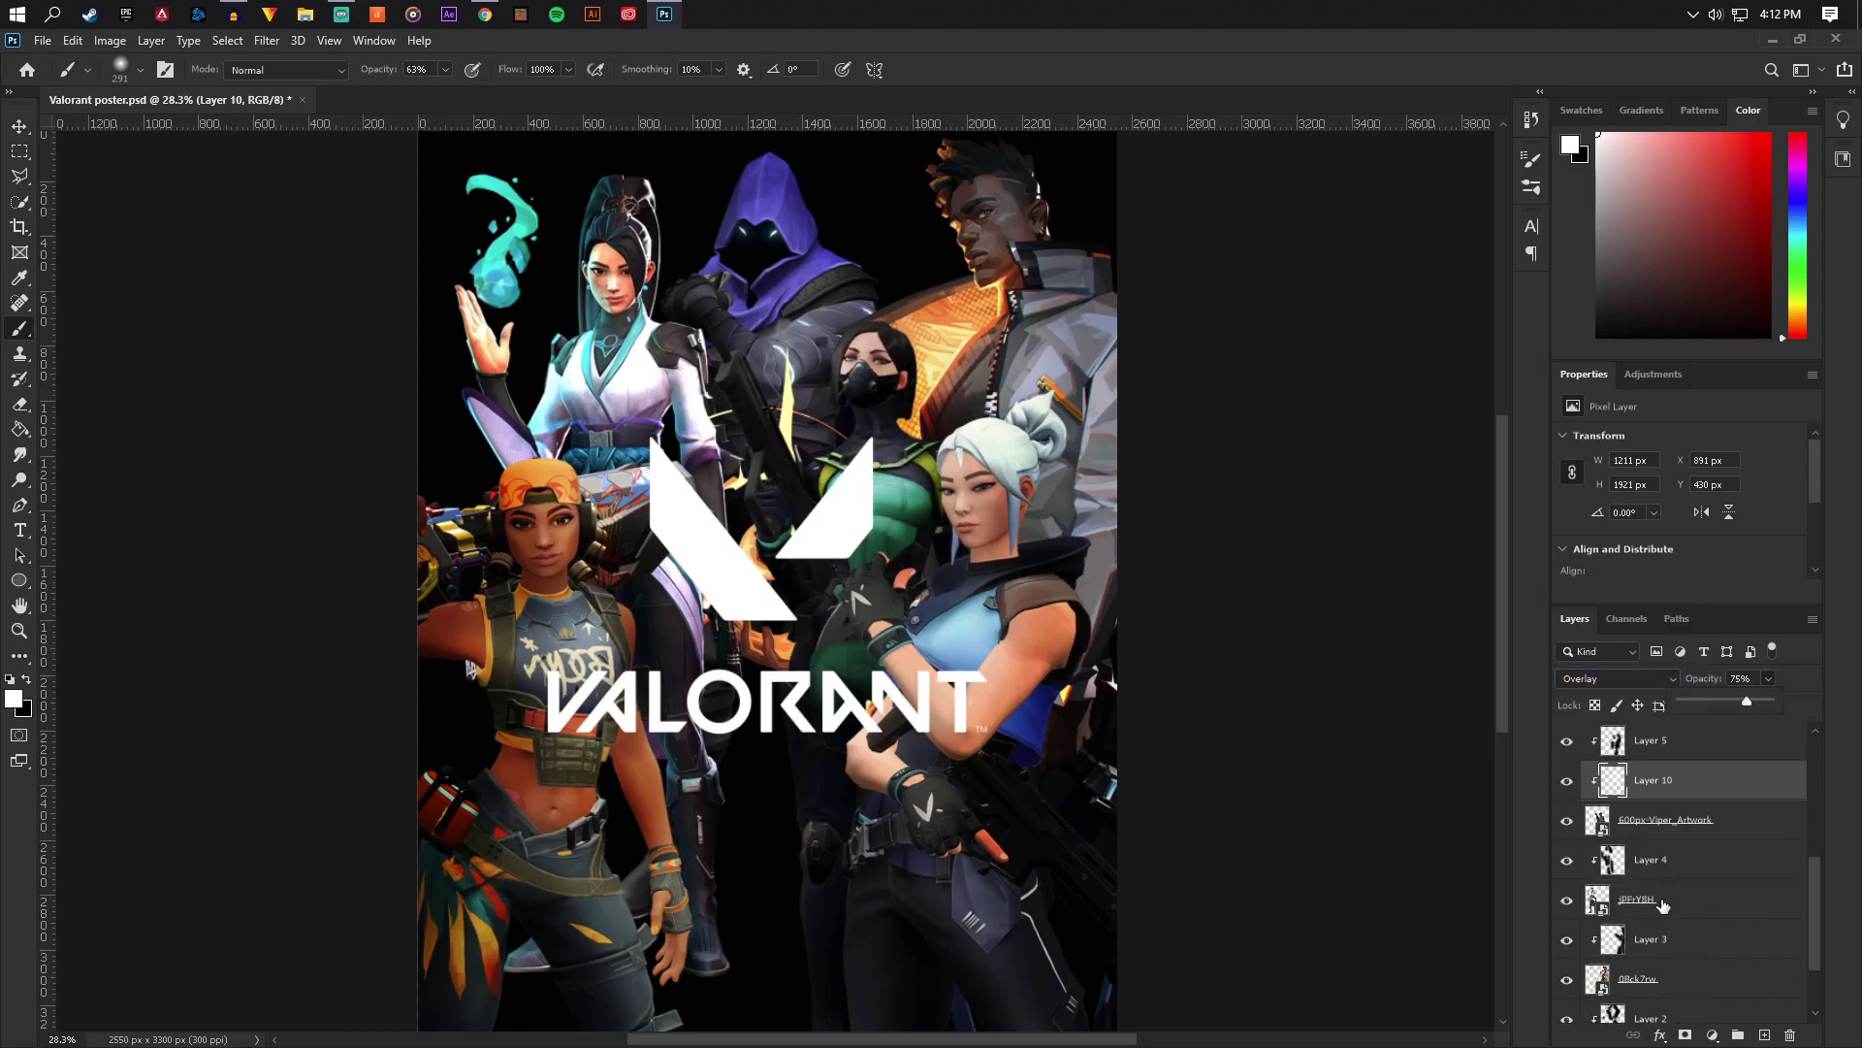
Add clipped Layer 11 above the upper-left agent's jPFrY8H layer
click(1666, 890)
click(1761, 1033)
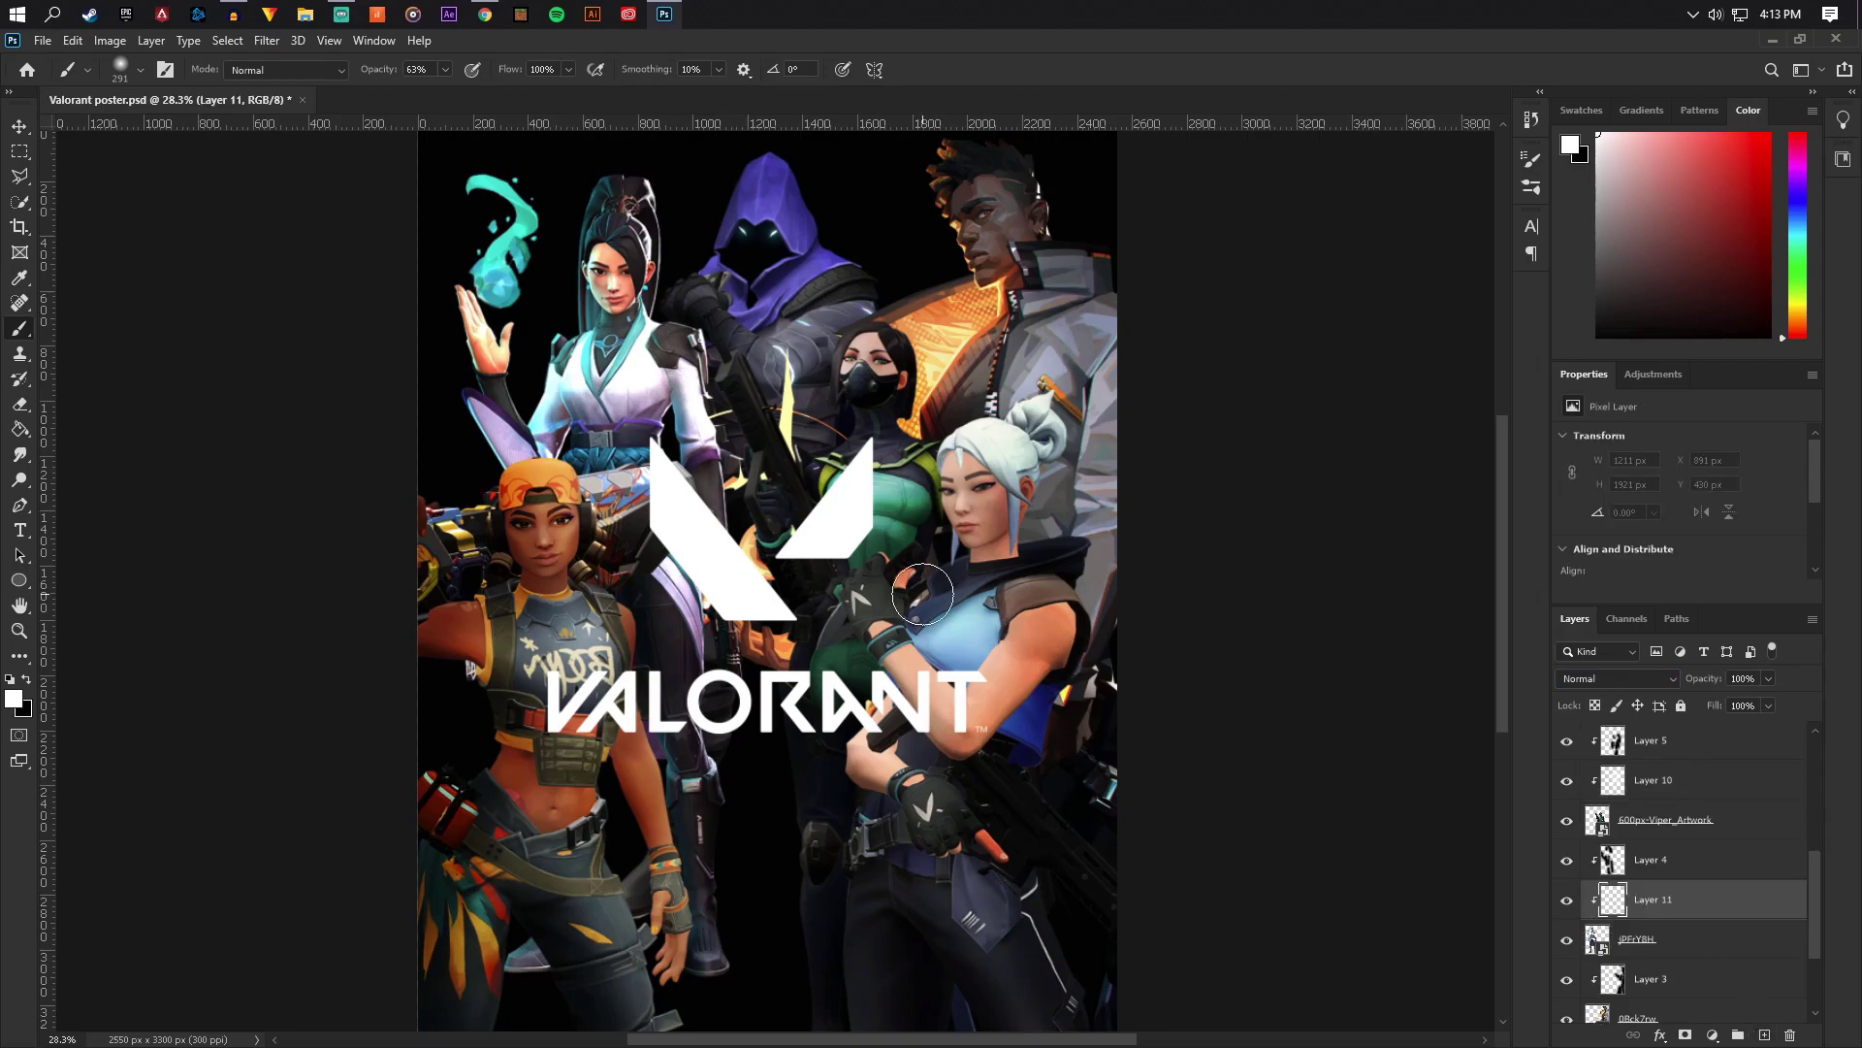
click(1568, 942)
click(1563, 941)
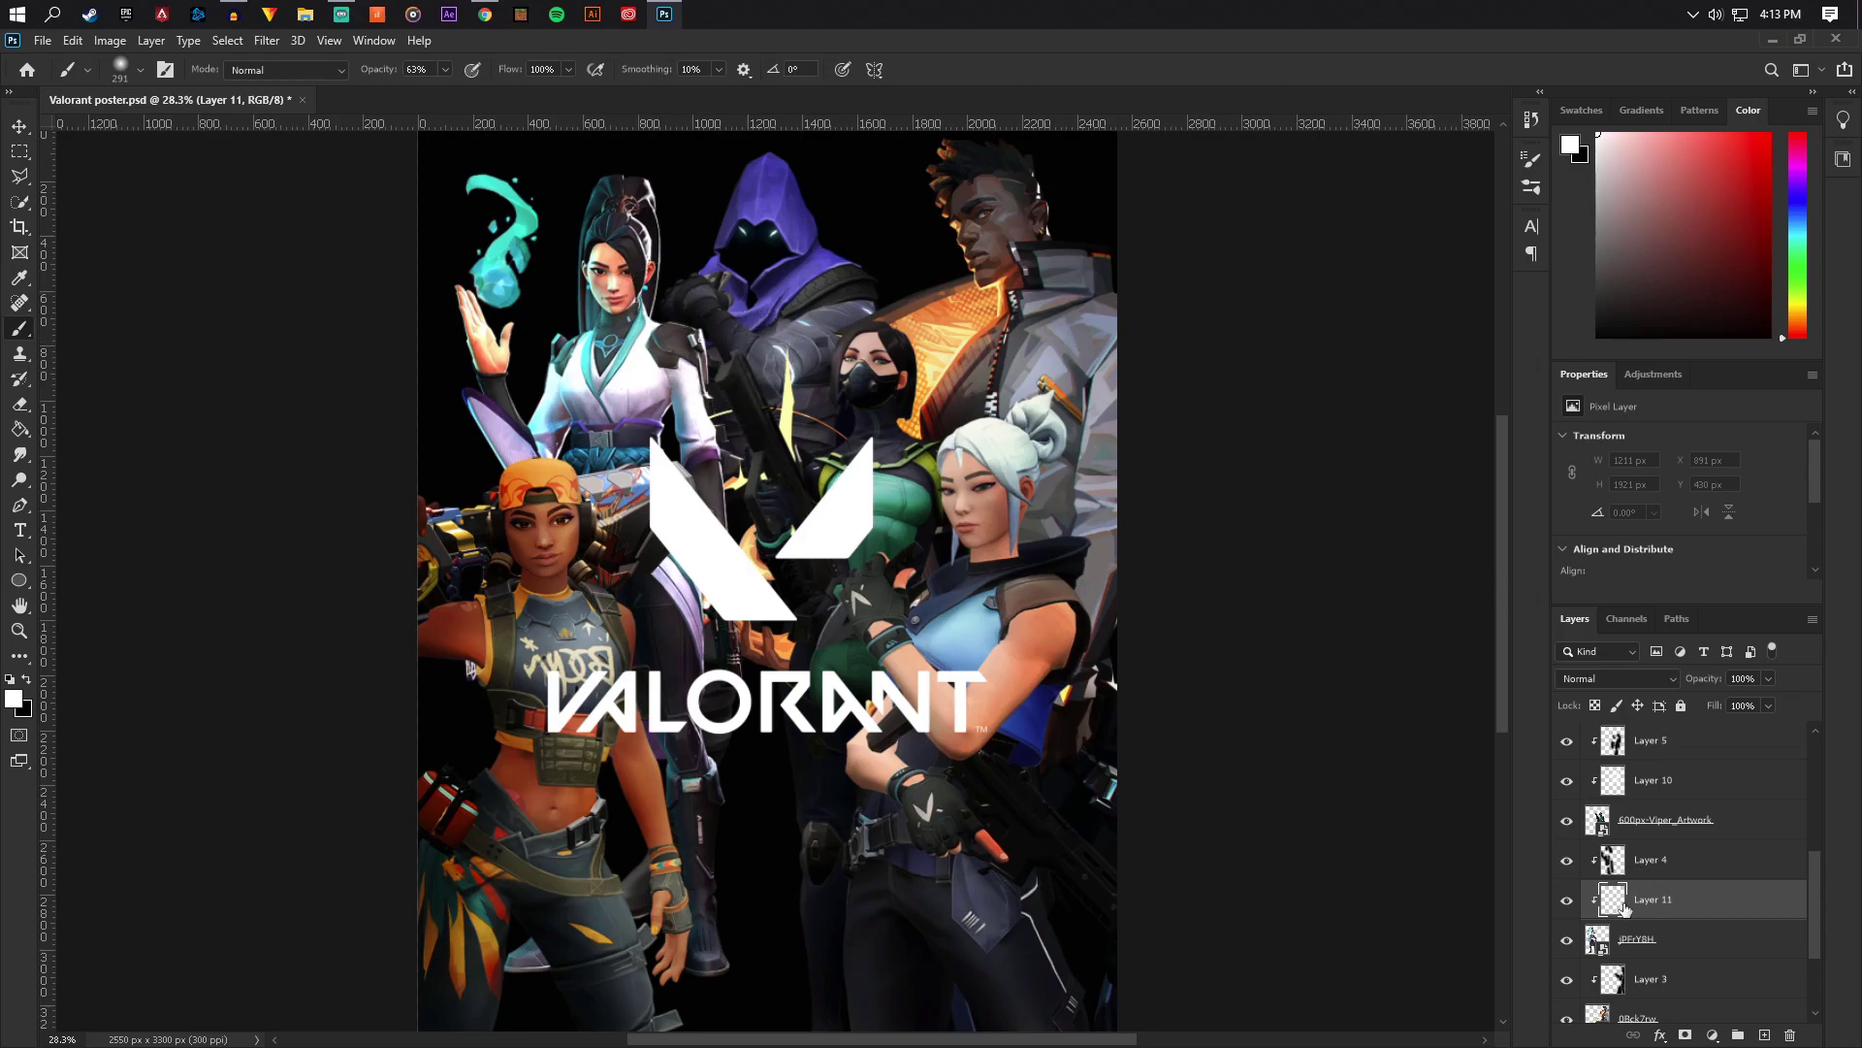
Paint white highlights on the upper-left agent's hair and arm, blending Layer 11 as Overlay
mouse_move(664, 269)
mouse_down()
mouse_move(638, 325)
mouse_move(677, 389)
mouse_move(687, 467)
mouse_move(655, 476)
mouse_move(658, 531)
mouse_move(655, 463)
mouse_move(701, 609)
mouse_move(695, 789)
mouse_move(732, 705)
mouse_move(728, 961)
mouse_up()
drag(751, 544, 737, 396)
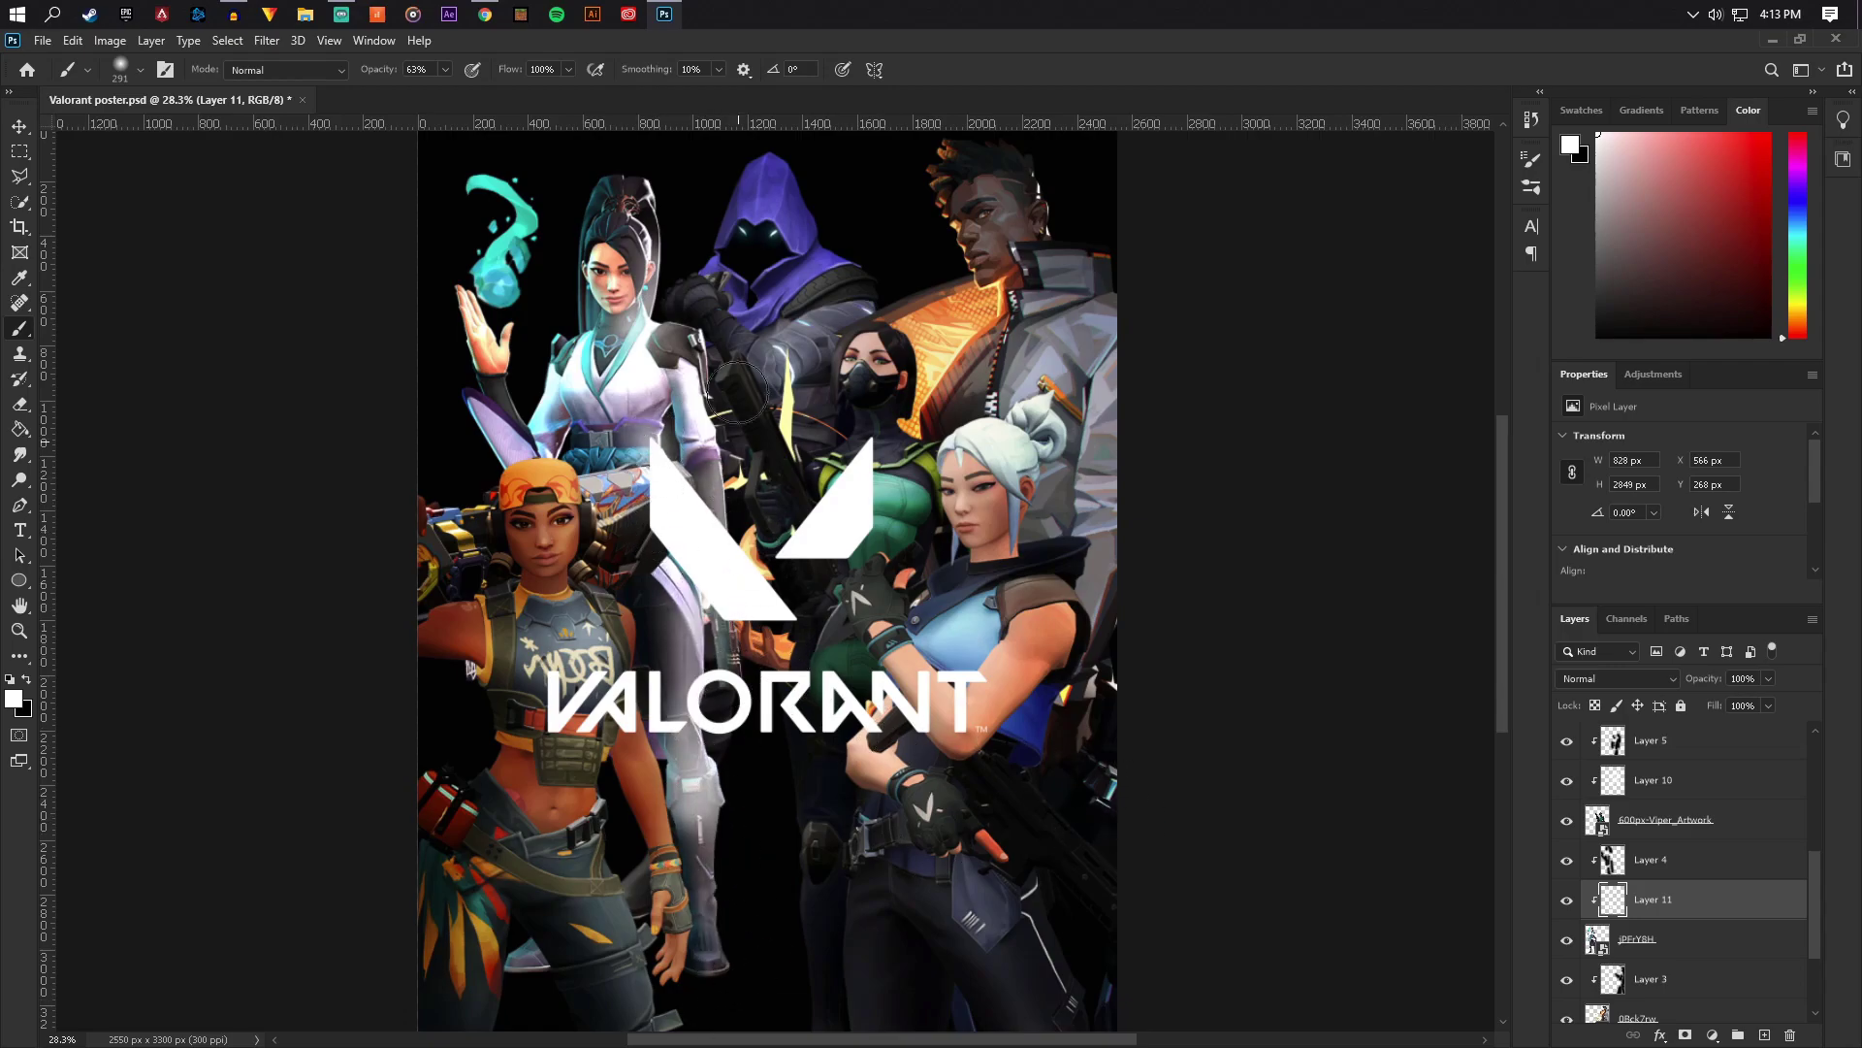
click(1627, 682)
click(1582, 803)
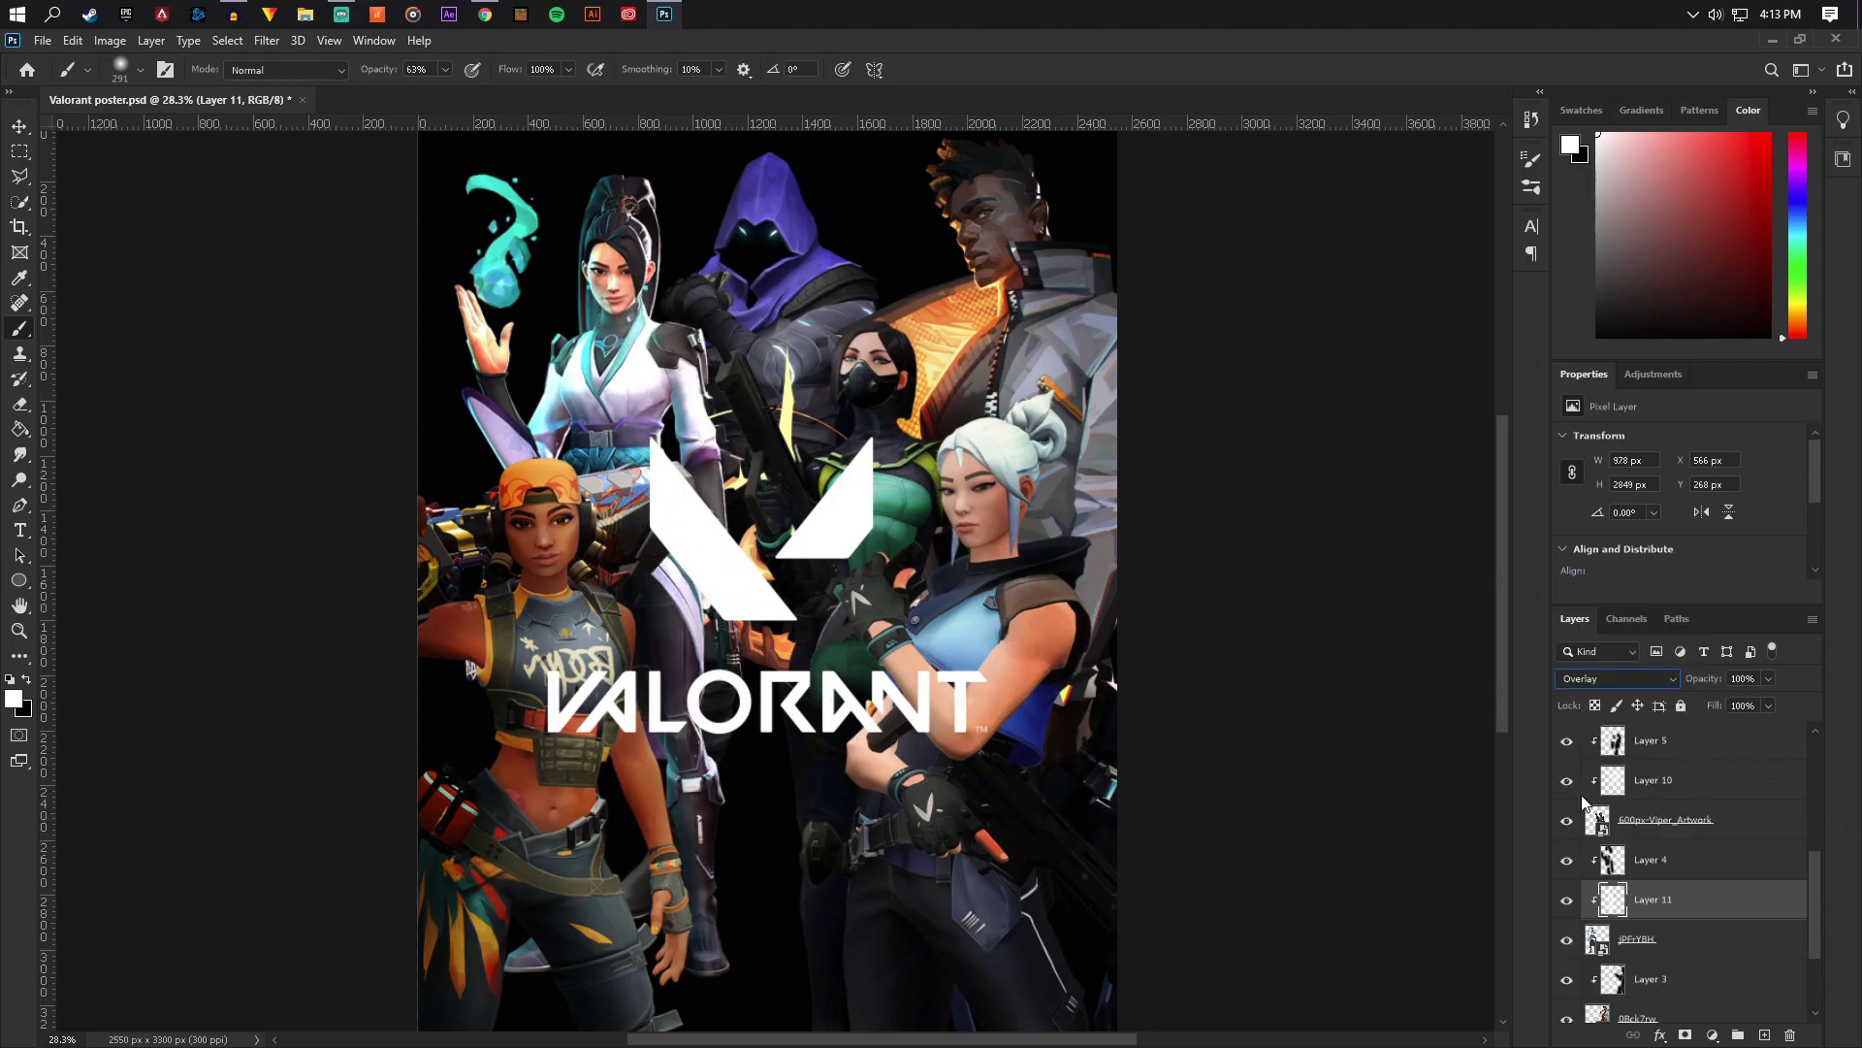
click(1568, 904)
click(1568, 904)
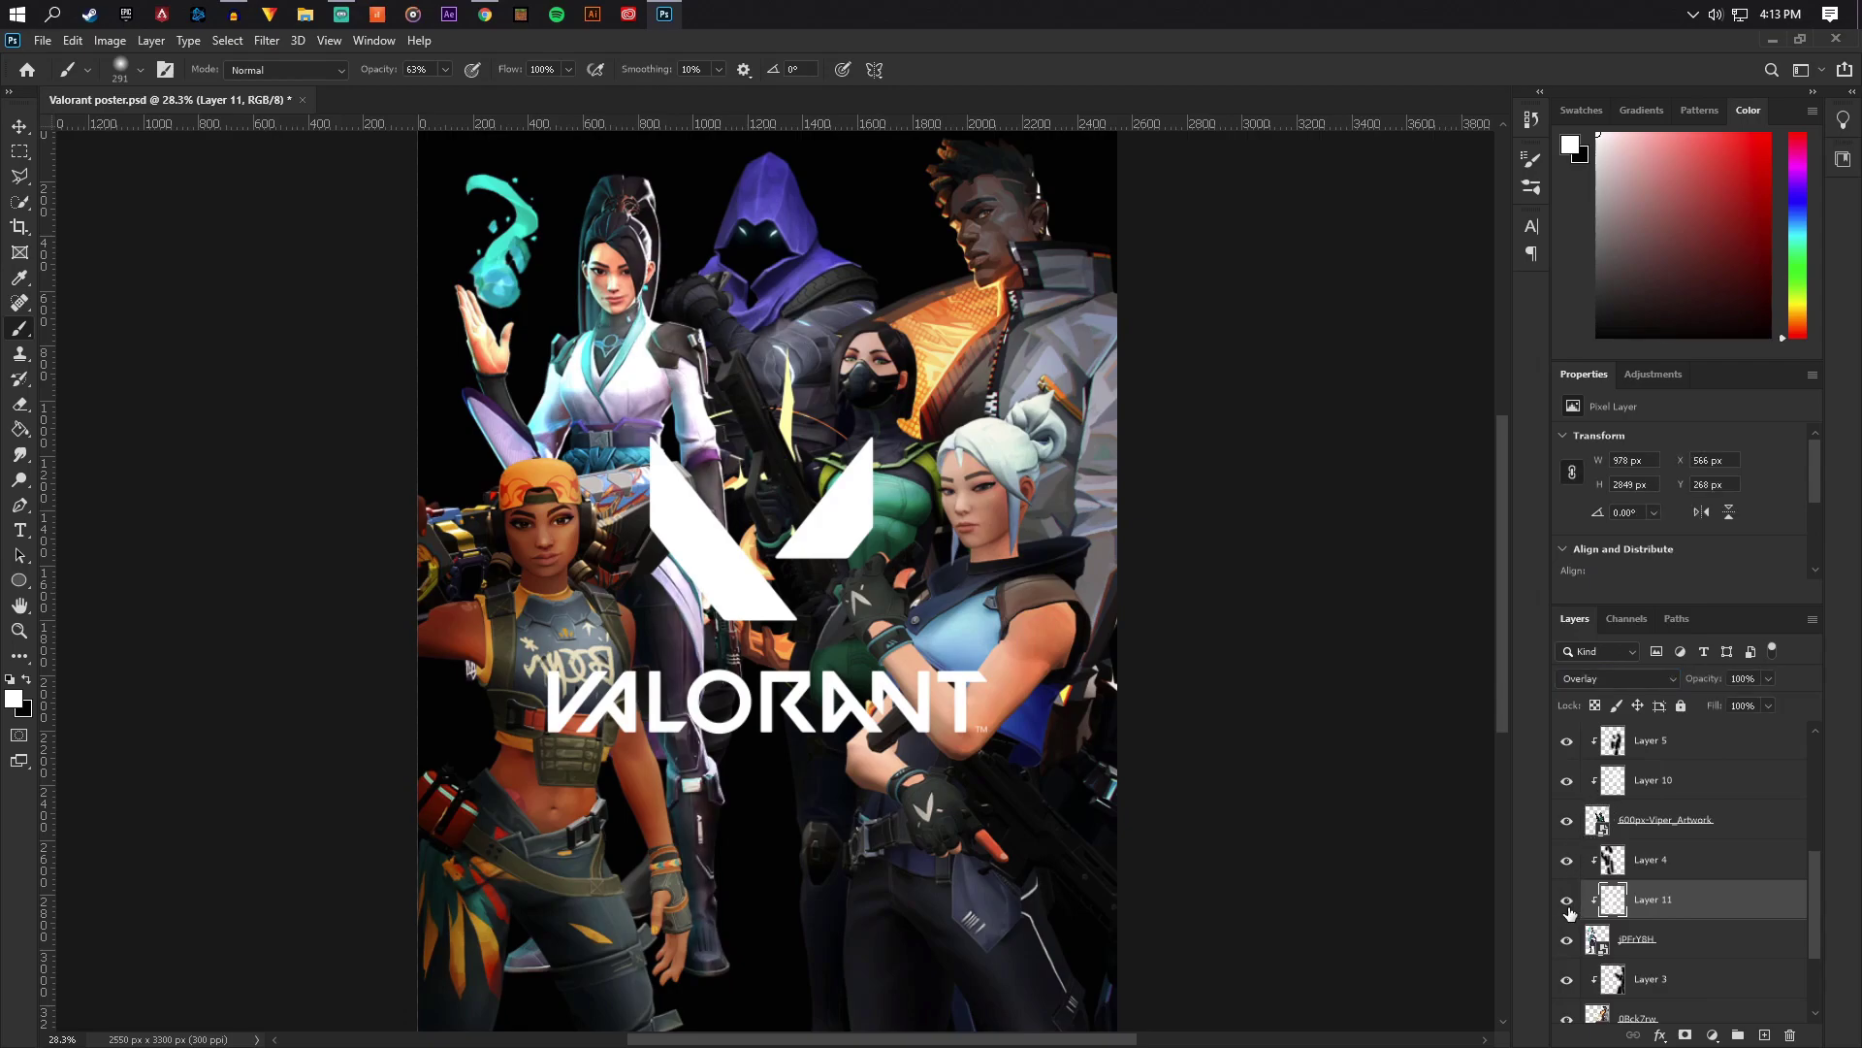
Add Layer 12 clipped to the 0Bck7rw agent layer
scroll(1672, 982, down, 2)
click(1653, 940)
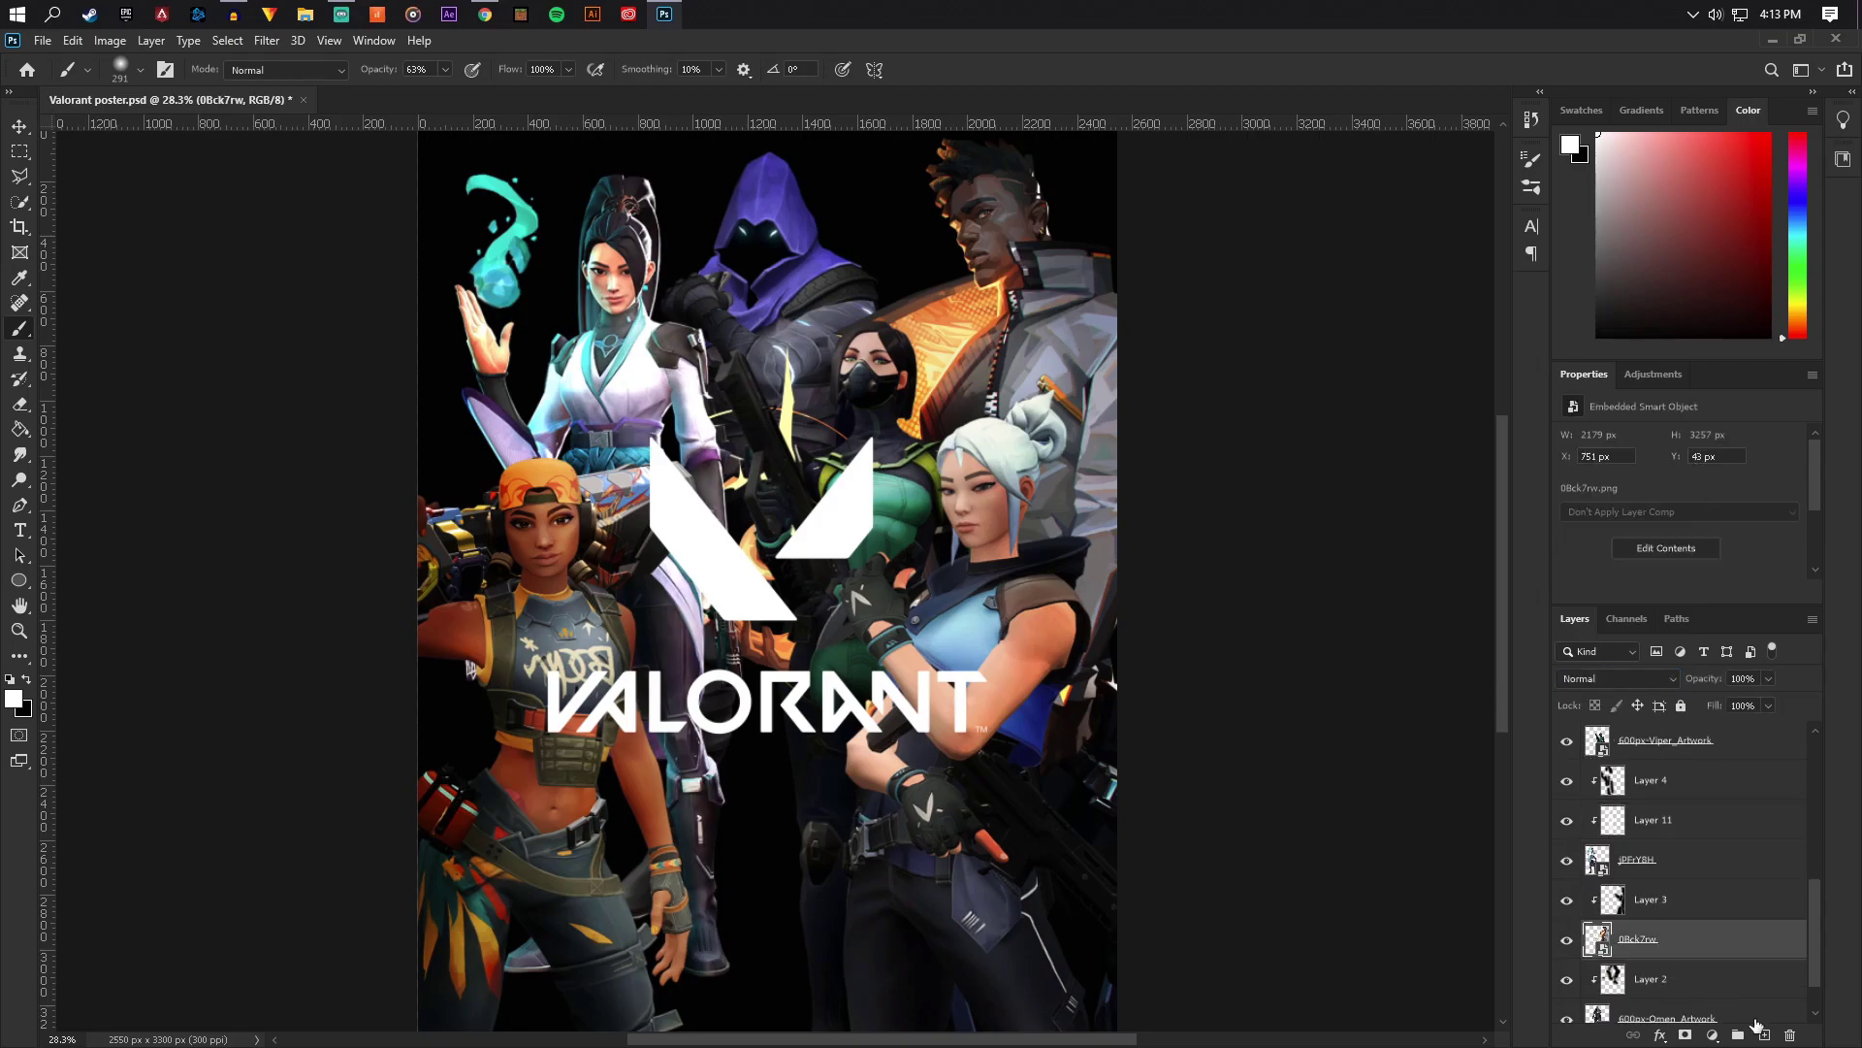
click(1765, 1035)
click(1566, 980)
click(1564, 980)
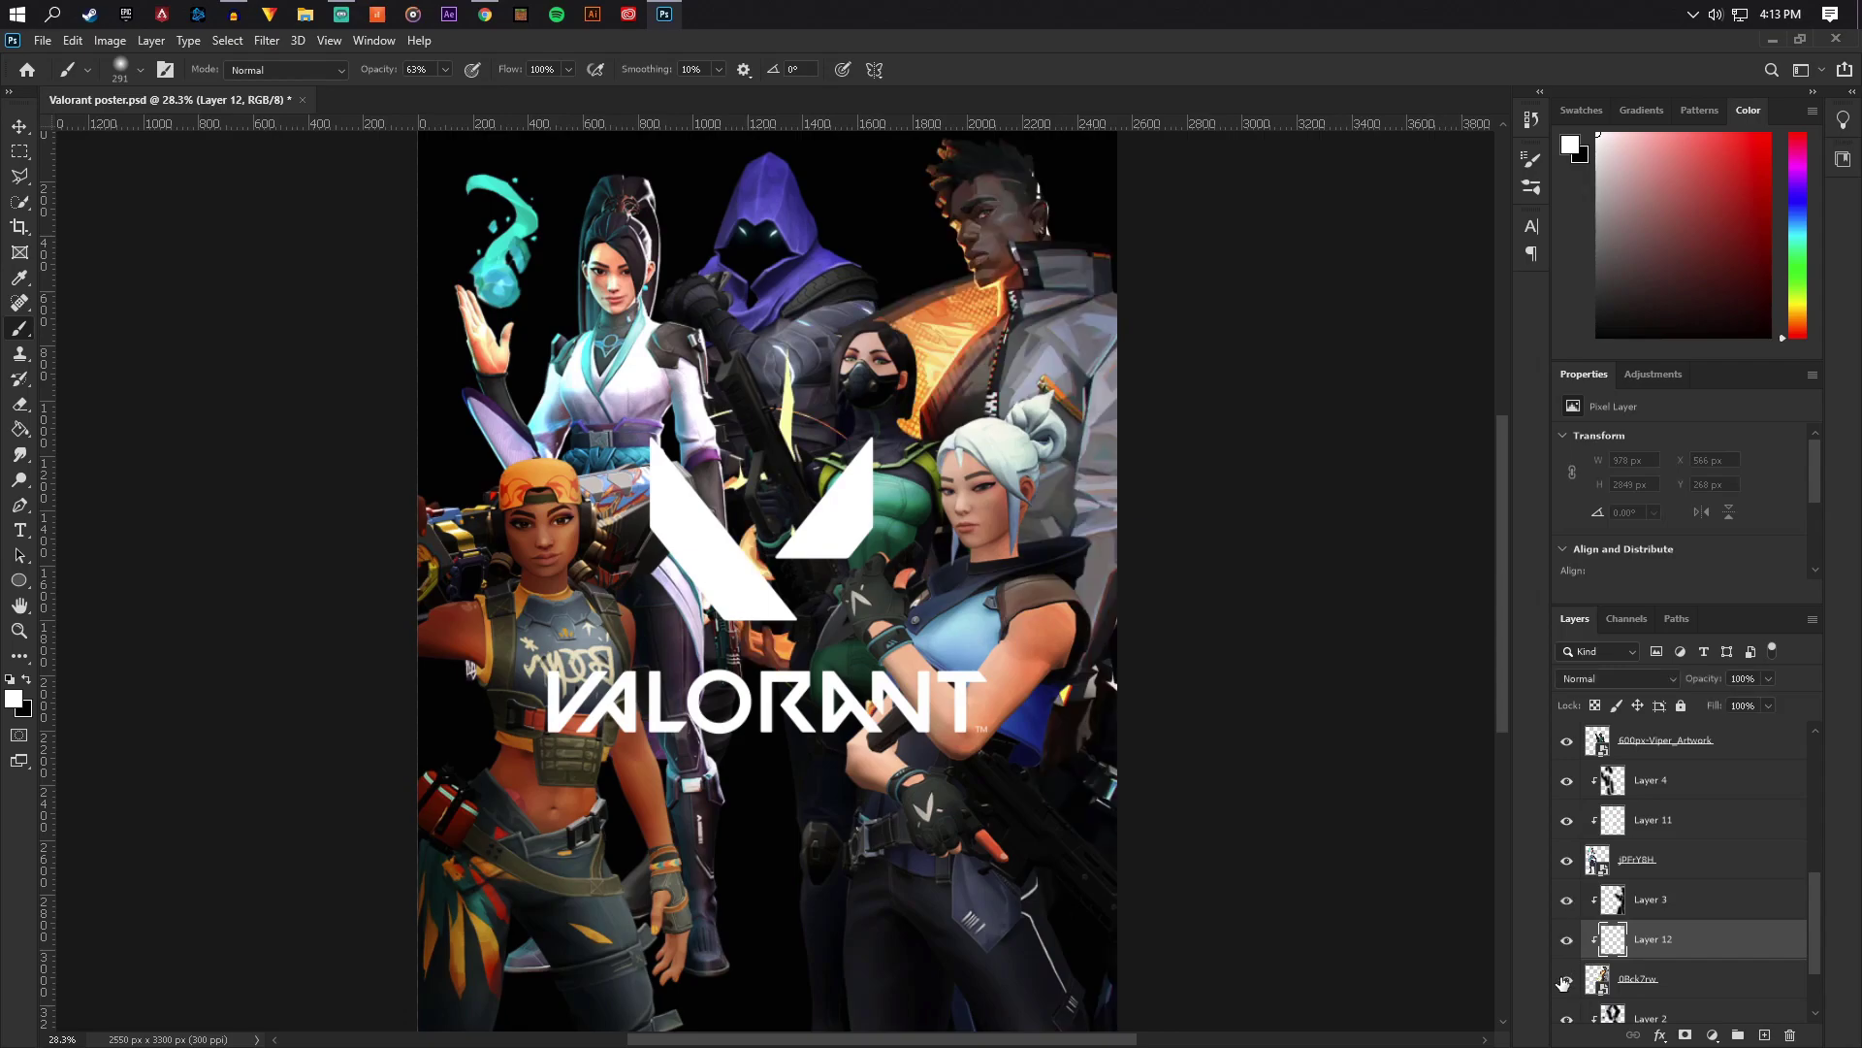
Brush white over the right man's face and jacket and set Layer 12 to Overlay
drag(918, 199, 977, 303)
mouse_move(925, 199)
mouse_down()
mouse_move(1008, 338)
mouse_move(979, 504)
mouse_move(905, 351)
mouse_move(942, 465)
mouse_move(911, 414)
mouse_move(944, 335)
mouse_move(1023, 546)
mouse_move(999, 474)
mouse_move(1055, 472)
mouse_move(1105, 690)
mouse_move(1038, 537)
mouse_move(1088, 744)
mouse_move(1058, 679)
mouse_up()
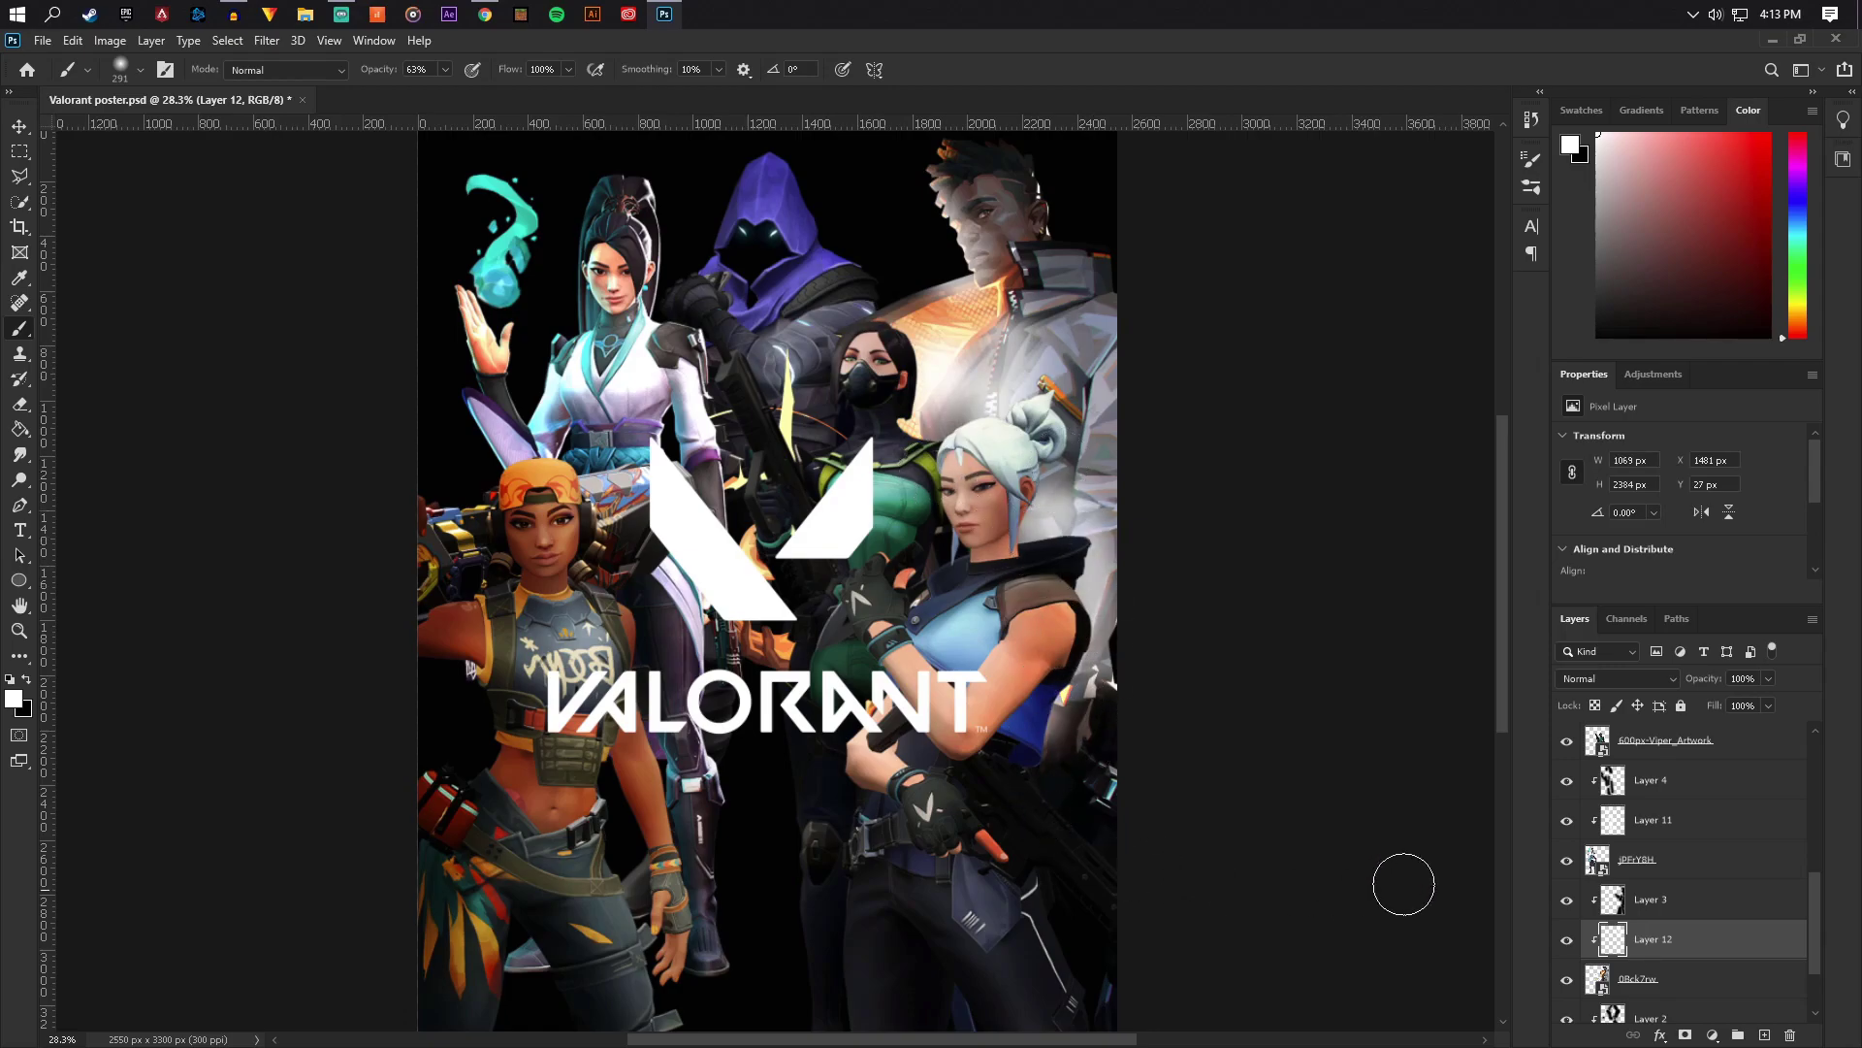
click(1612, 678)
click(1657, 783)
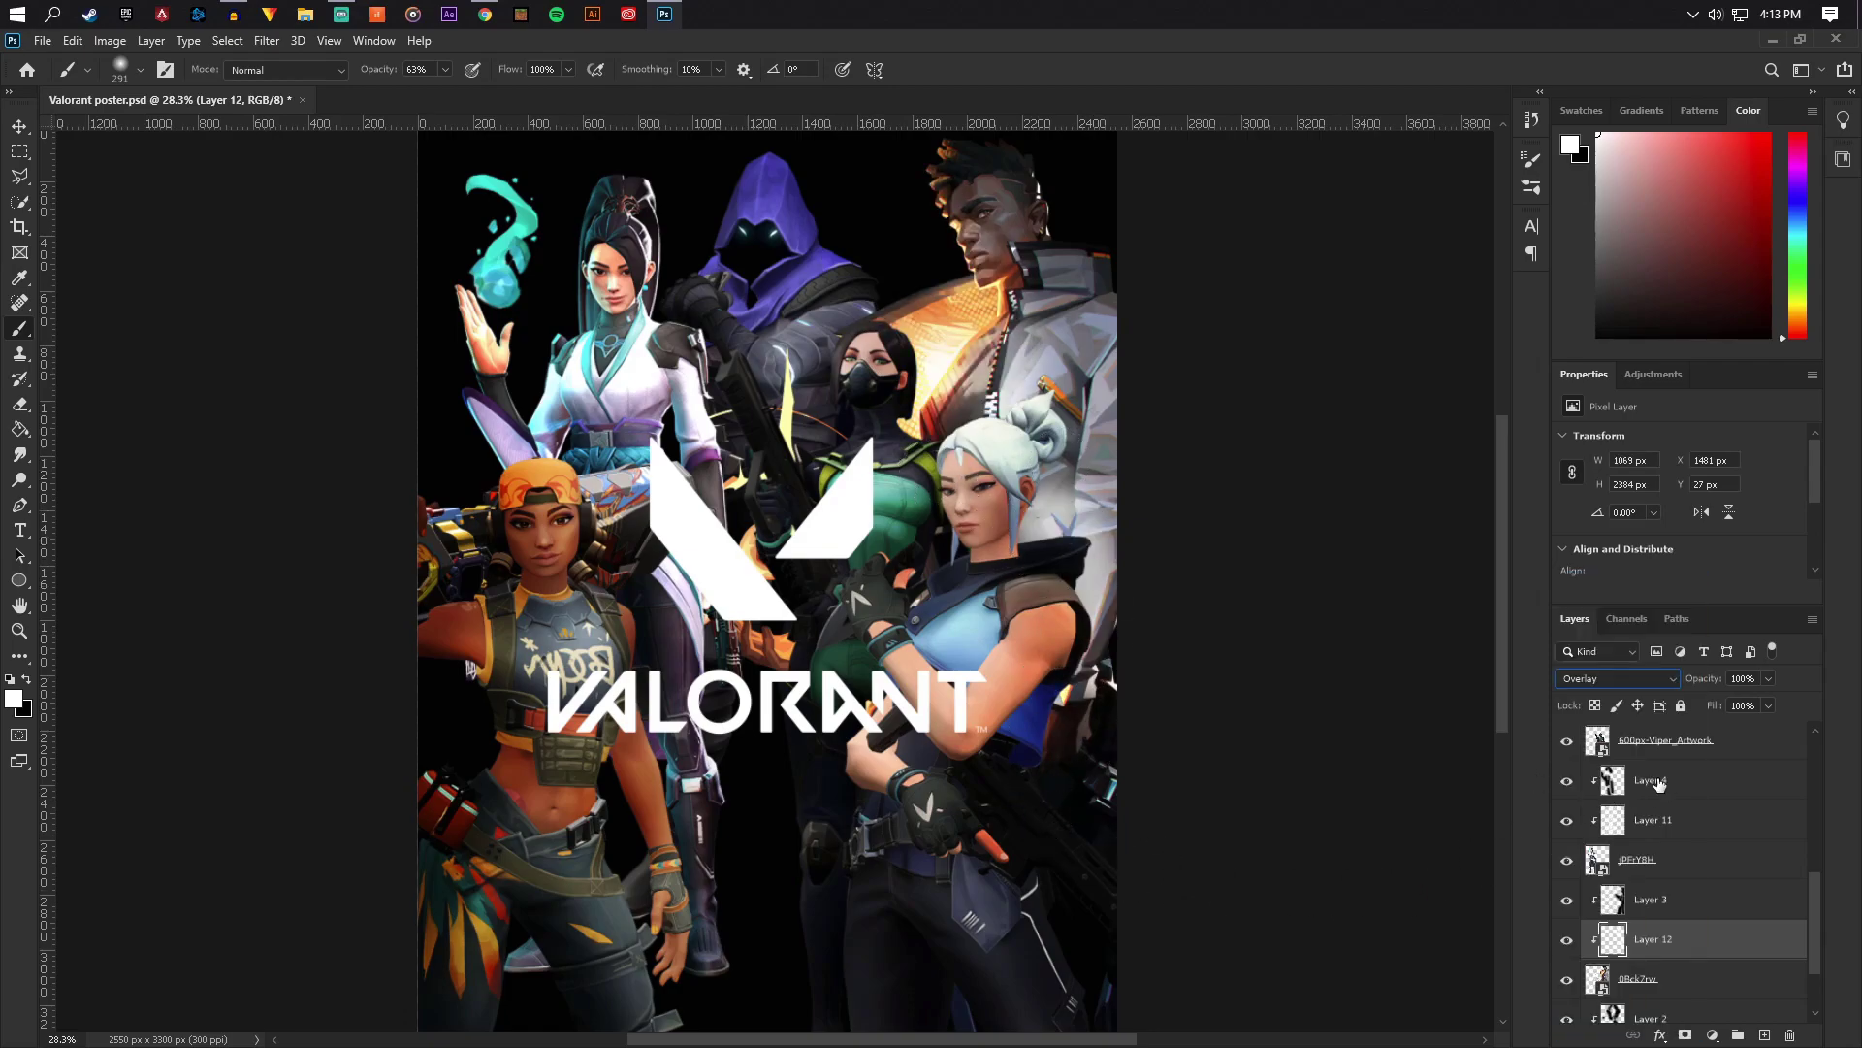
Add a clipped Layer 13 above the 600px-Omen_Artwork layer
scroll(1652, 968, down, 2)
click(1650, 938)
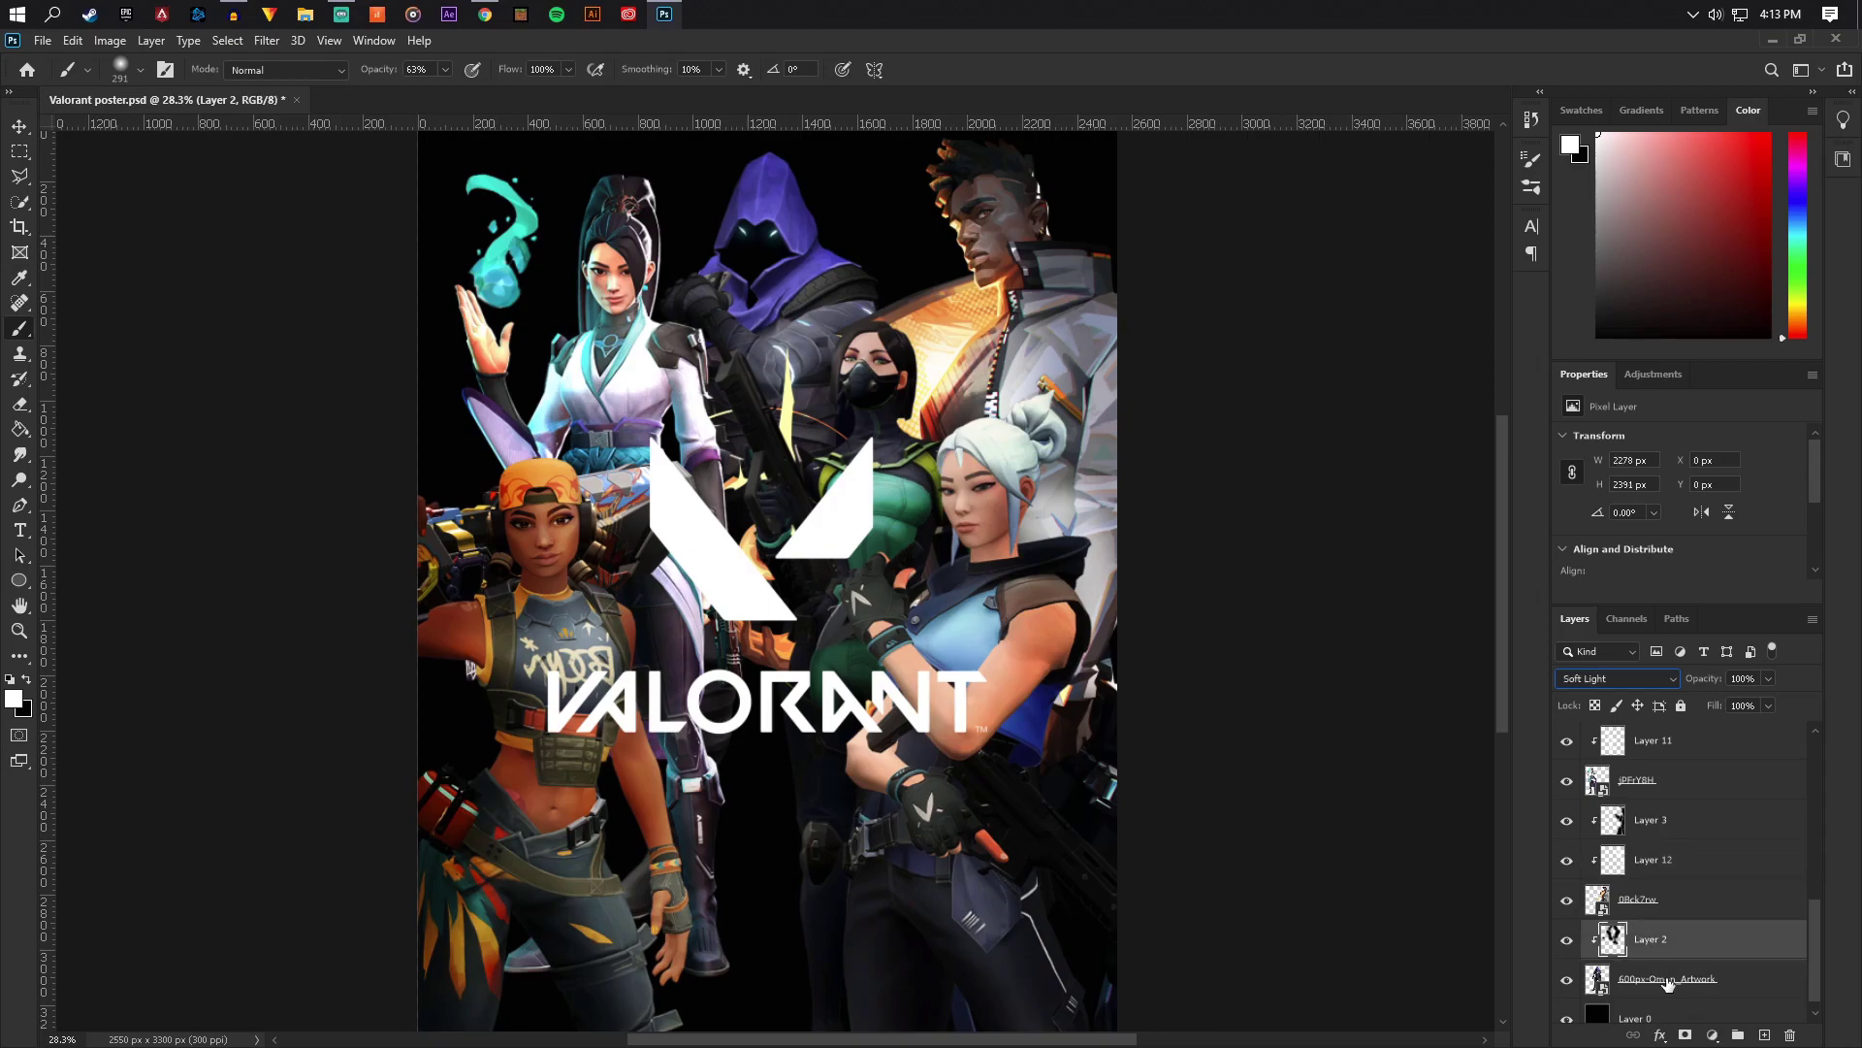
click(1667, 981)
click(1763, 1034)
scroll(1578, 977, down, 1)
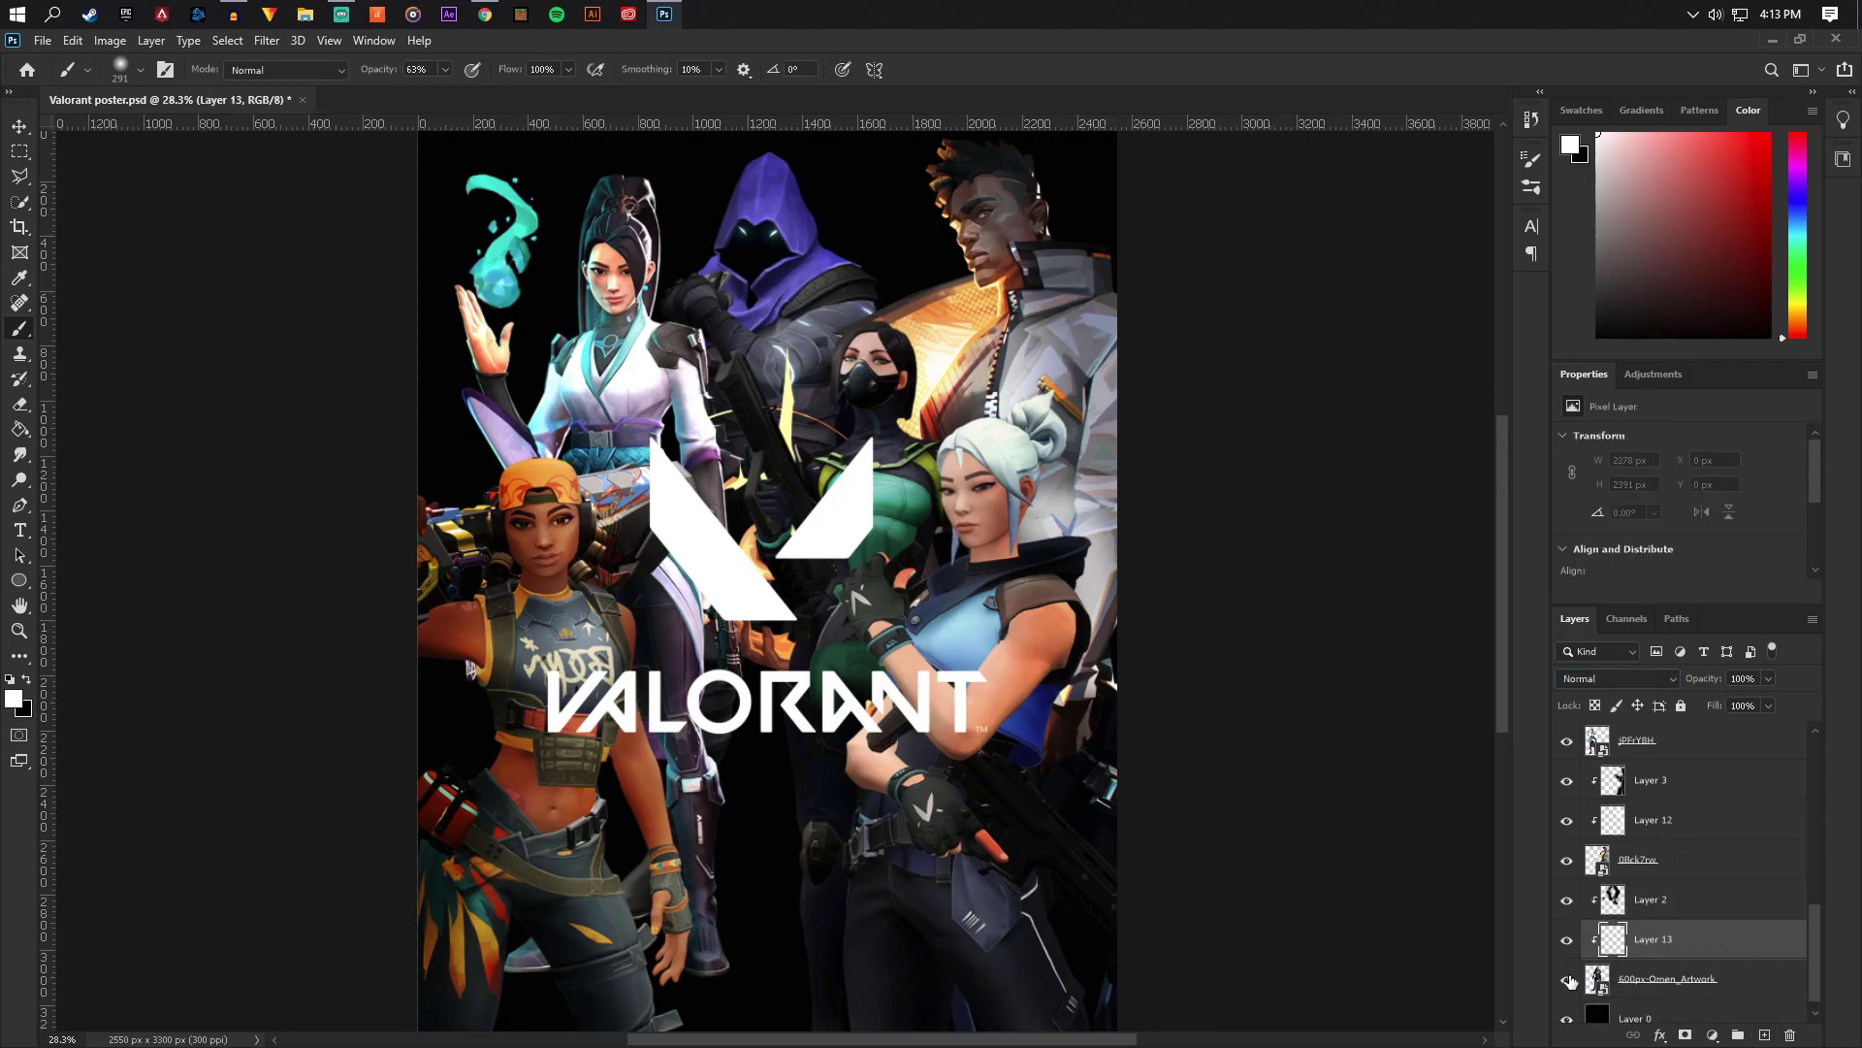
click(1568, 980)
click(1568, 981)
Paint a white glow on Omen's chest and hood, blended as Overlay at 59% opacity
mouse_move(823, 437)
mouse_down()
mouse_move(862, 362)
mouse_move(752, 382)
mouse_move(768, 316)
mouse_move(751, 235)
mouse_move(786, 253)
mouse_move(752, 295)
mouse_move(736, 375)
mouse_move(702, 368)
mouse_move(758, 475)
mouse_move(810, 504)
mouse_up()
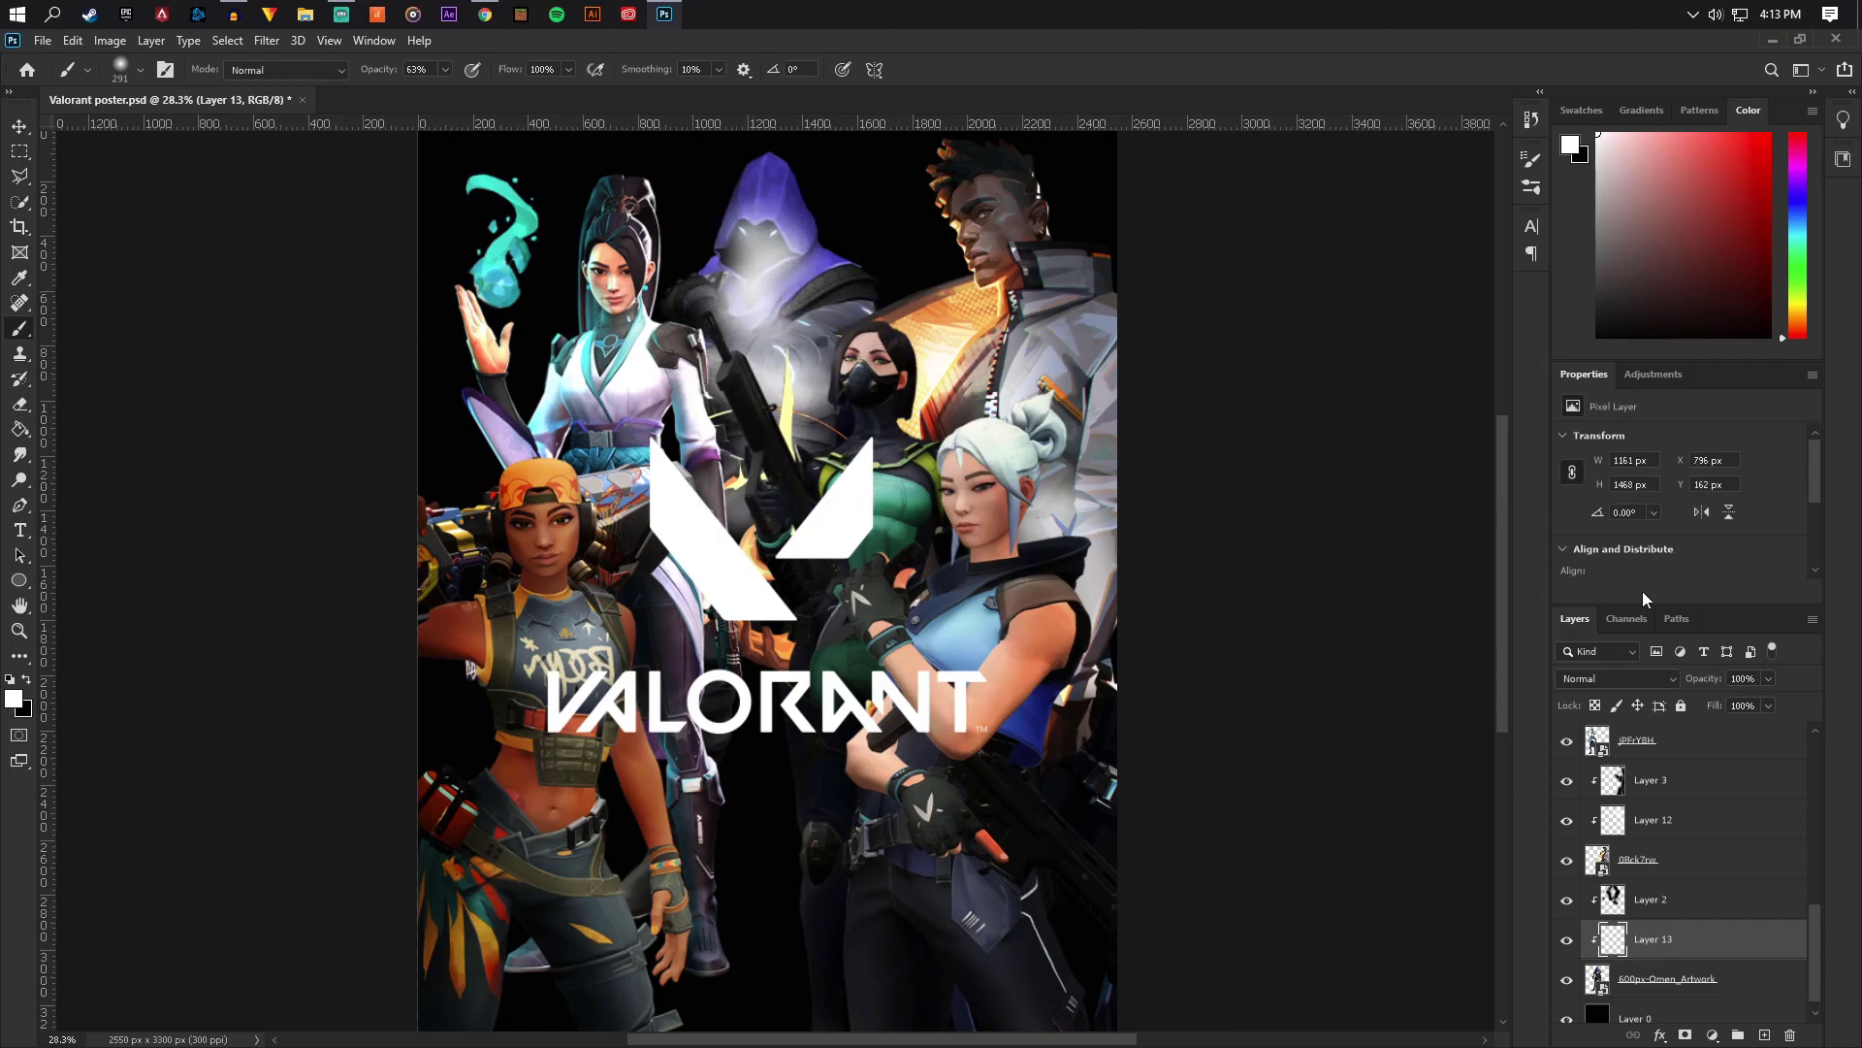
click(1615, 679)
click(1585, 803)
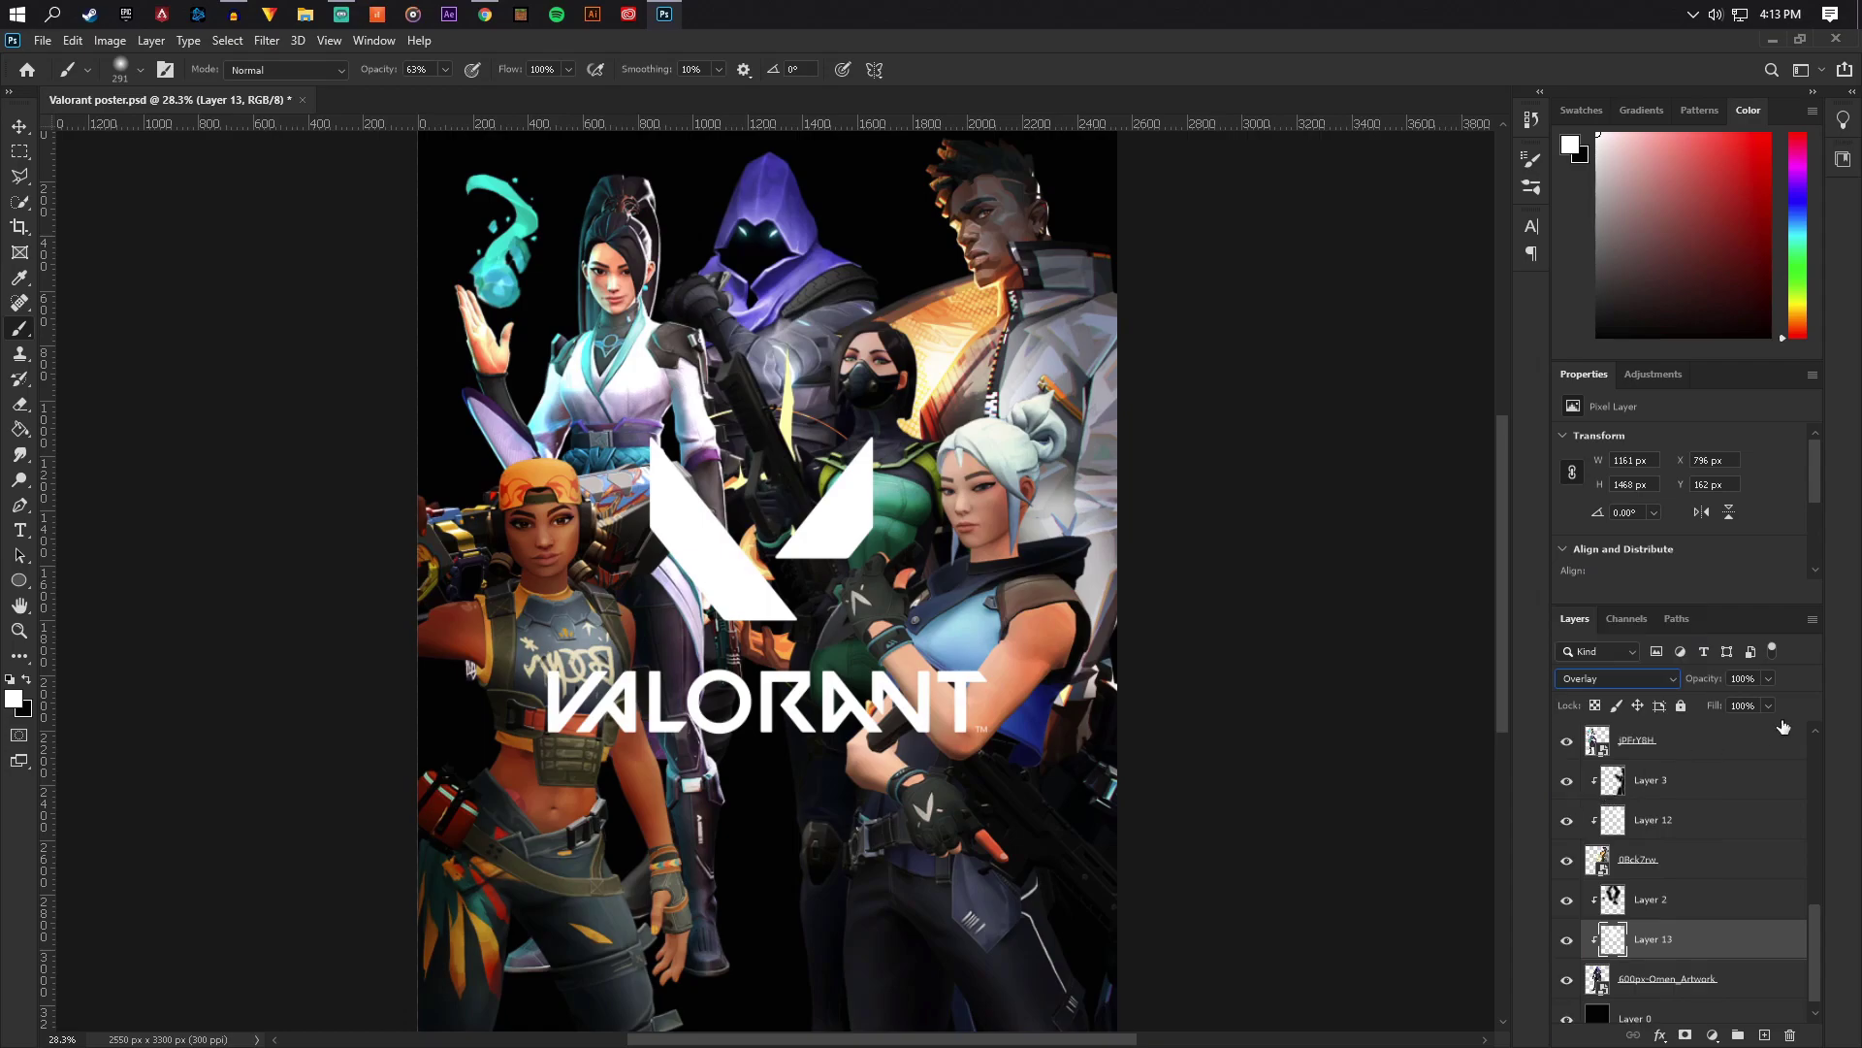
click(1726, 951)
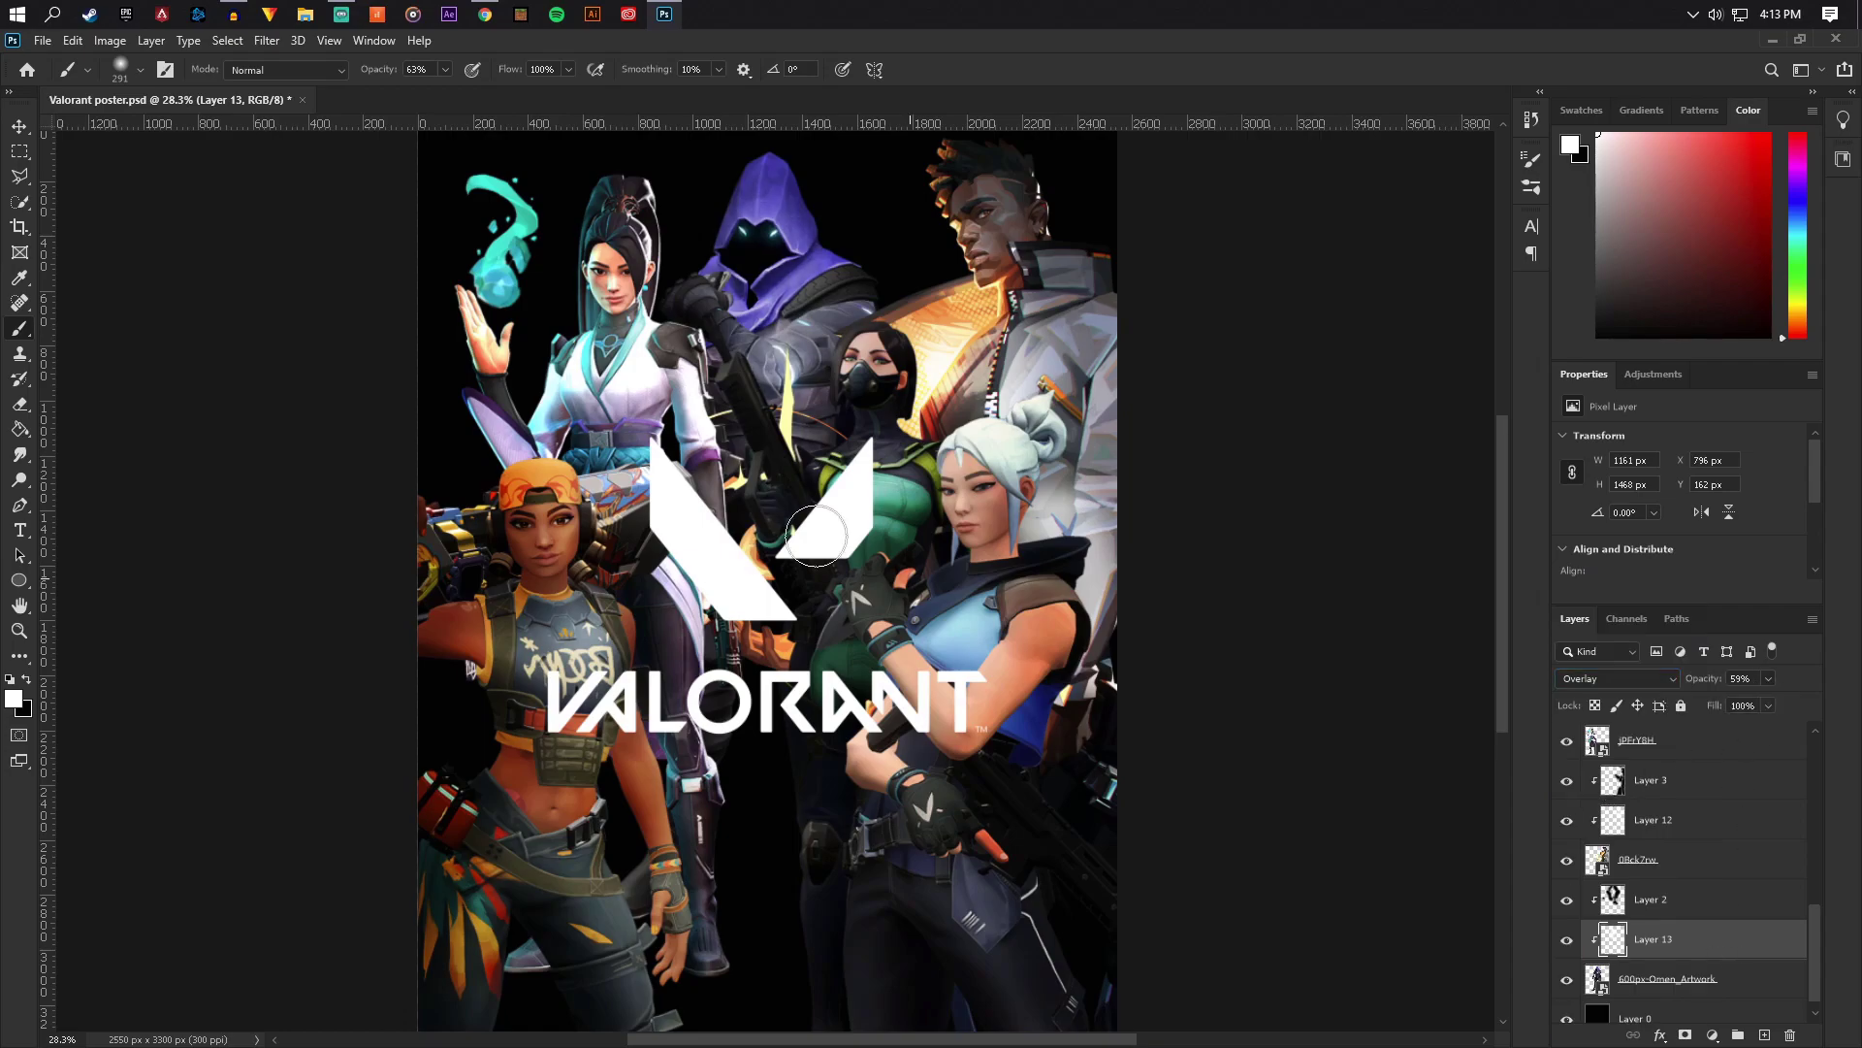
click(23, 125)
scroll(832, 428, down, 12)
scroll(824, 514, up, 8)
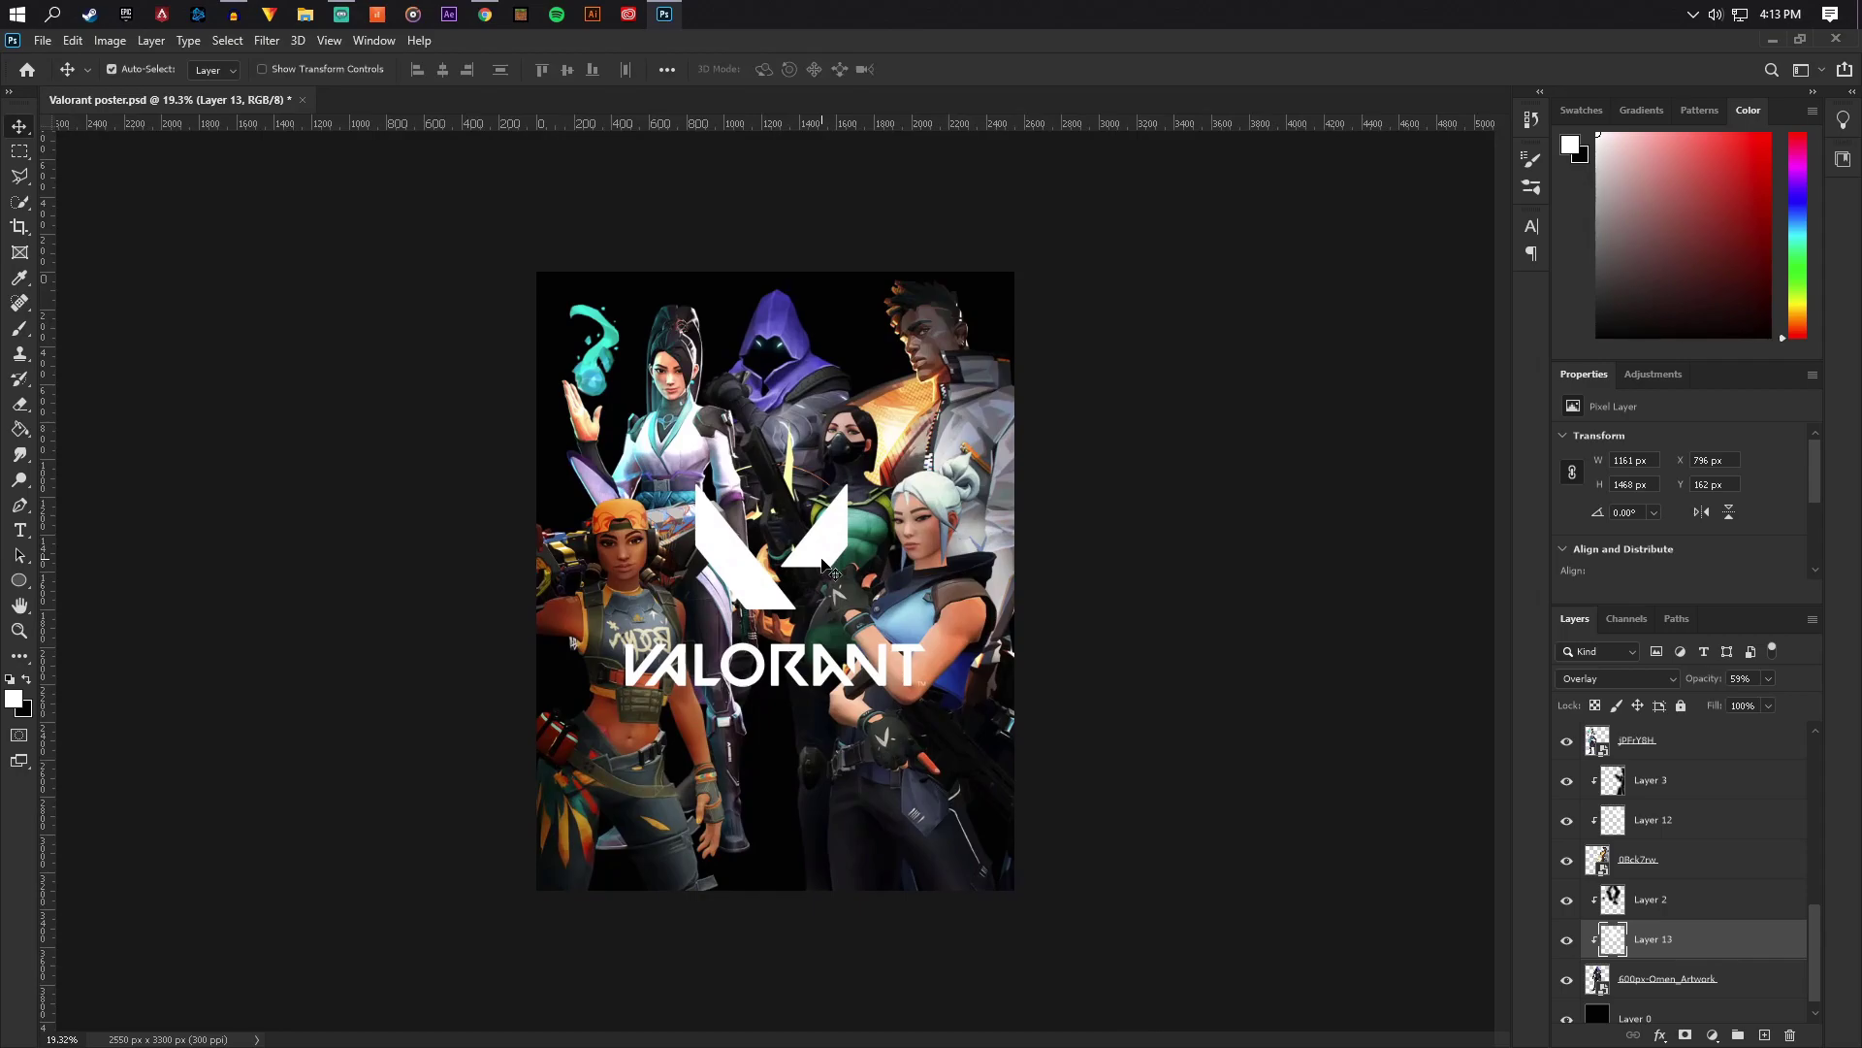
Group Layer 7 through 600px-Omen_Artwork into Group 1 and check it by toggling visibility
scroll(1800, 844, up, 5)
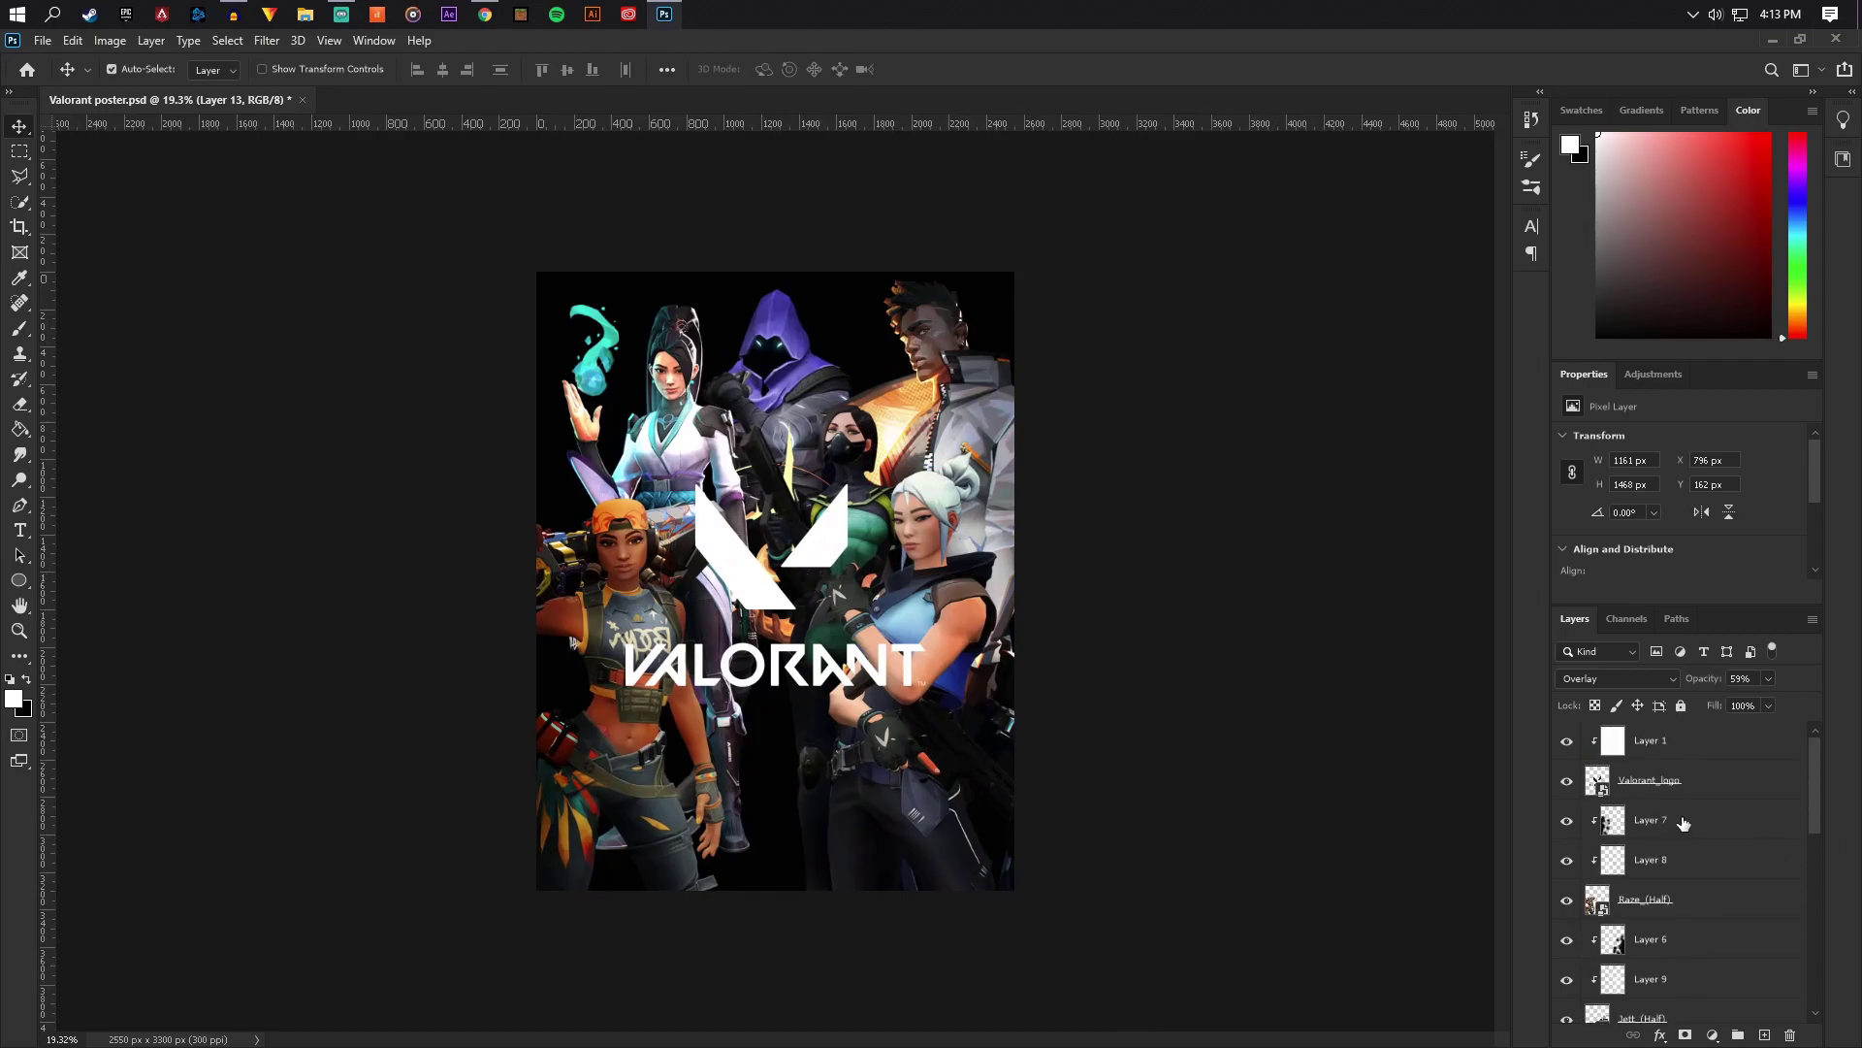
click(1681, 822)
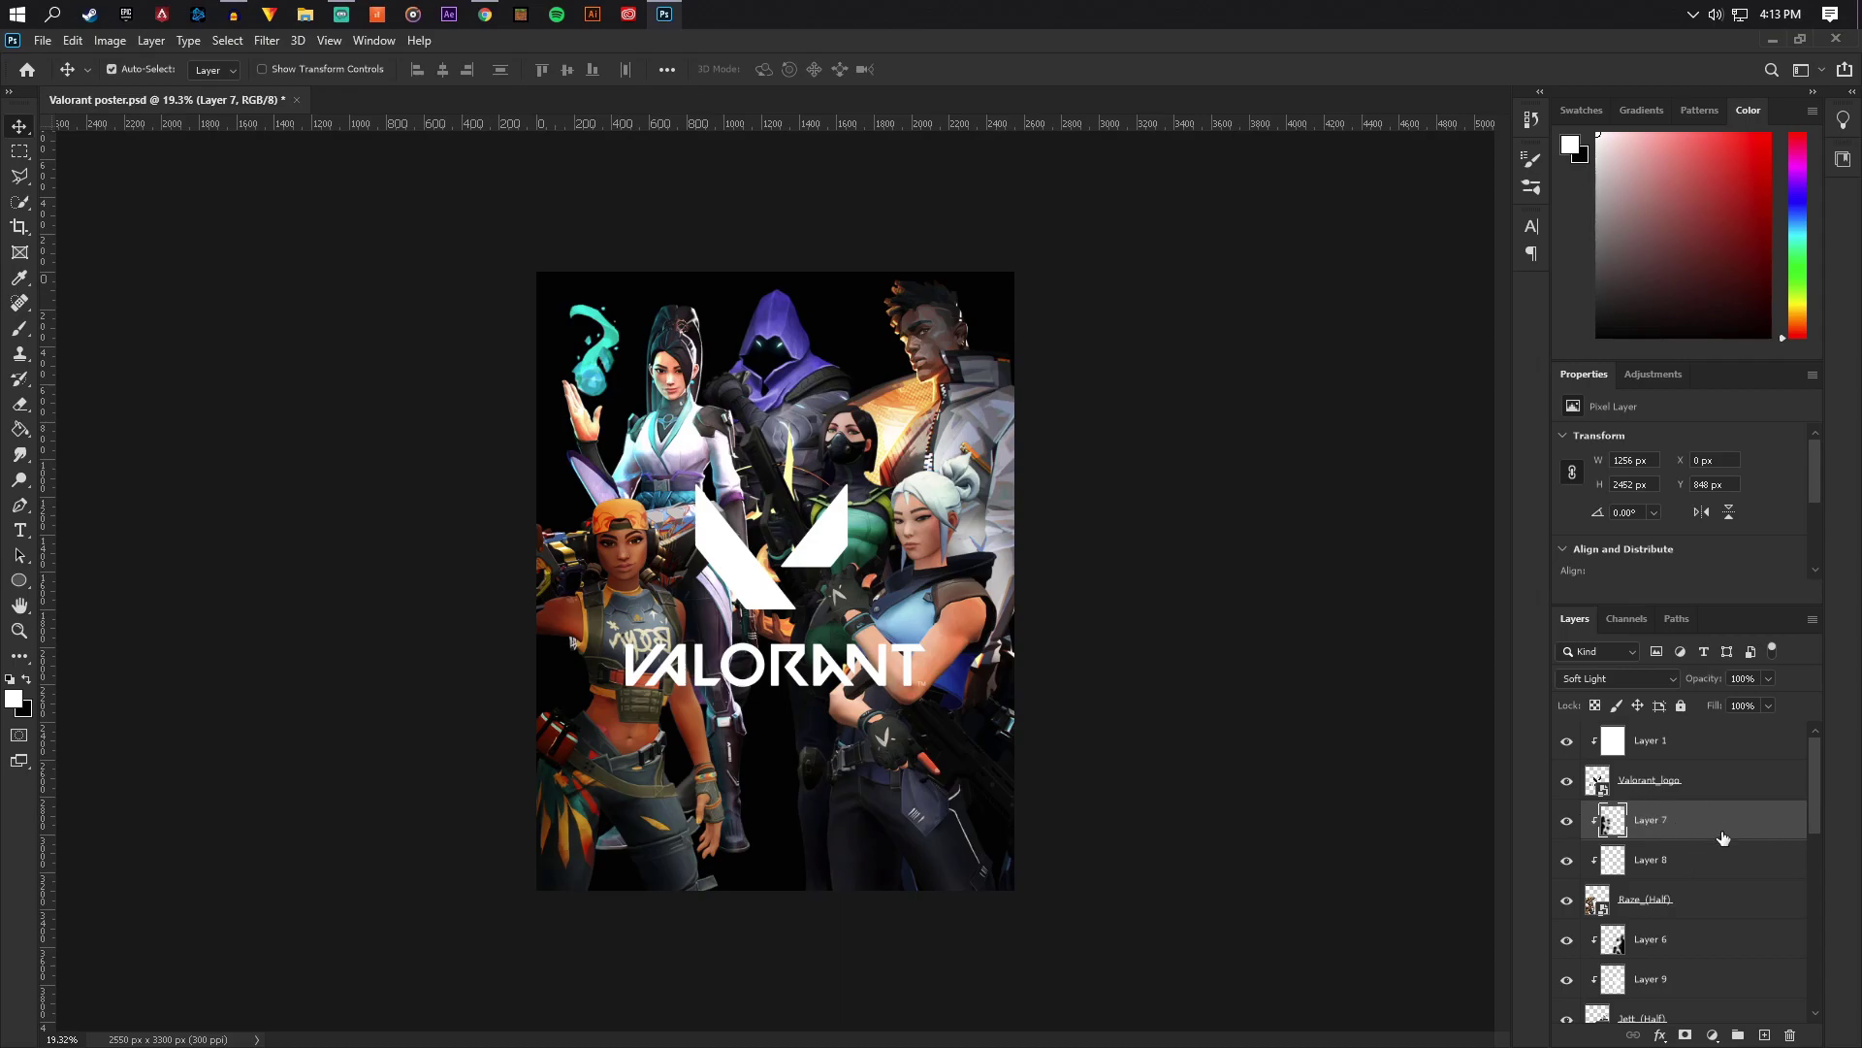
scroll(1706, 843, down, 5)
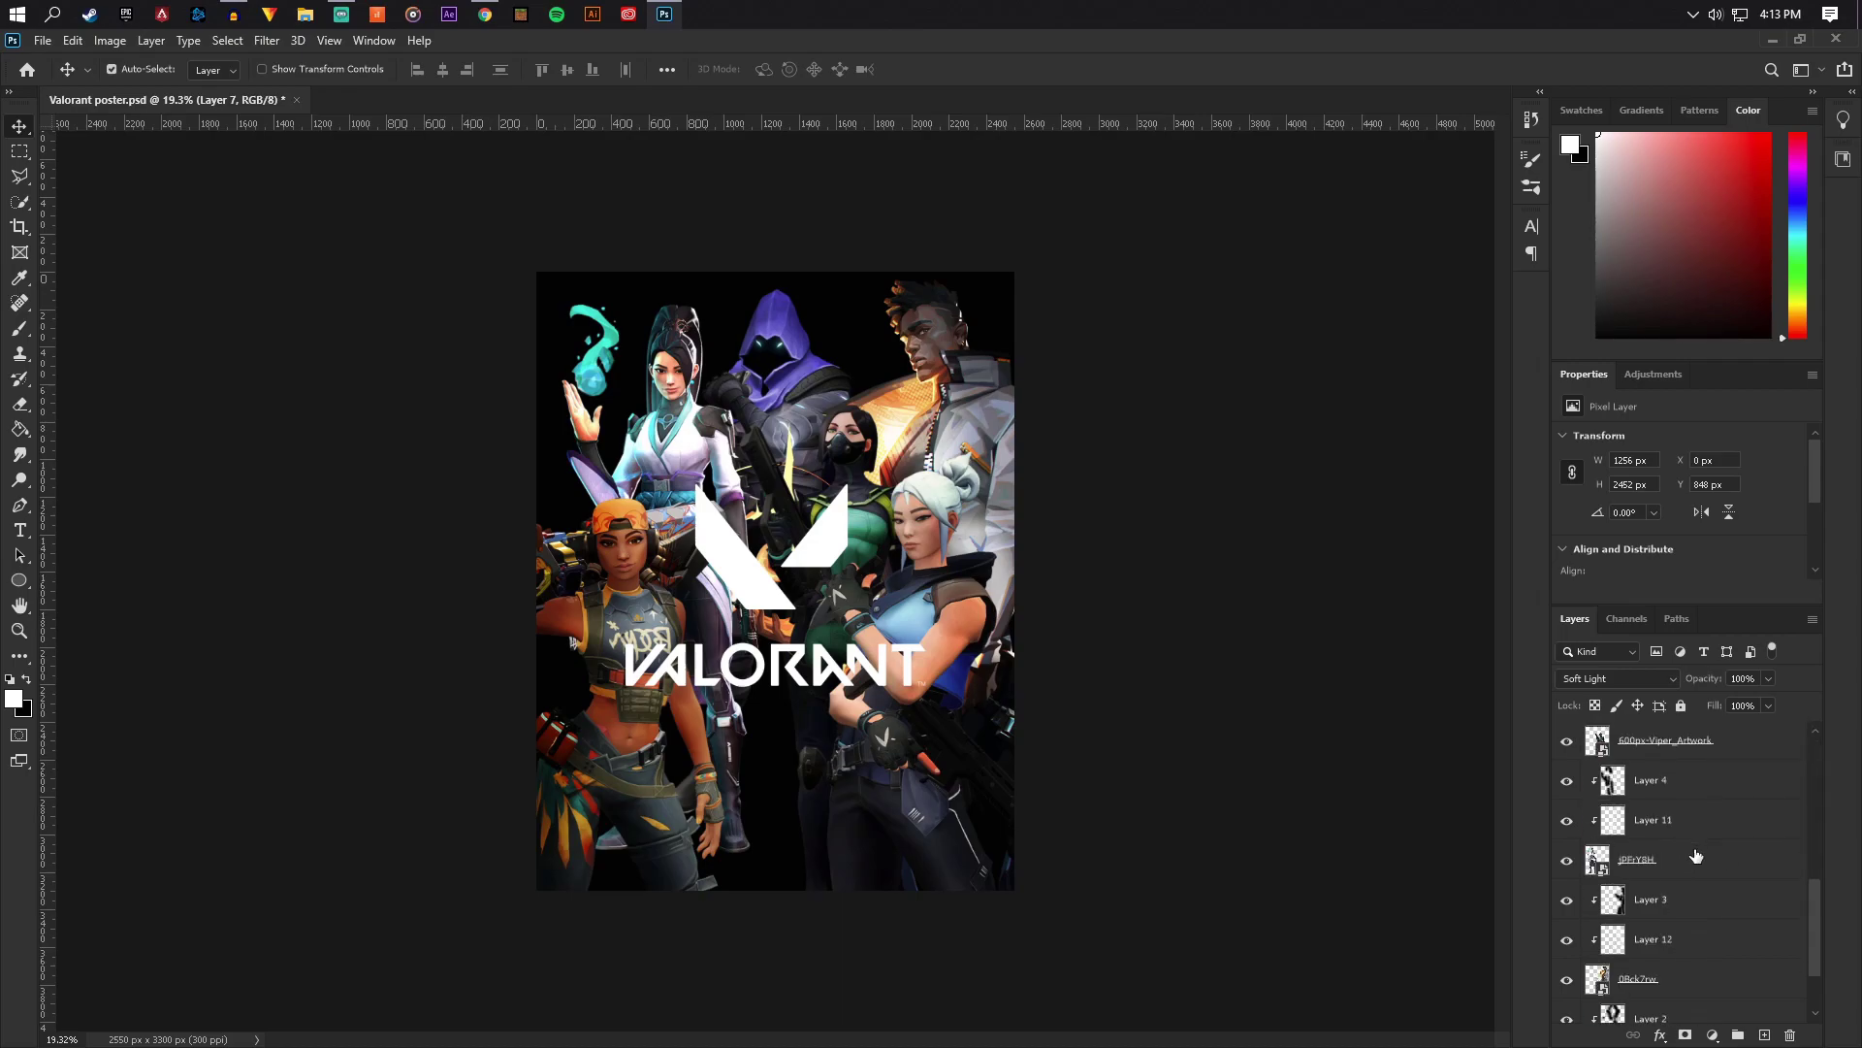
shift+click(1692, 967)
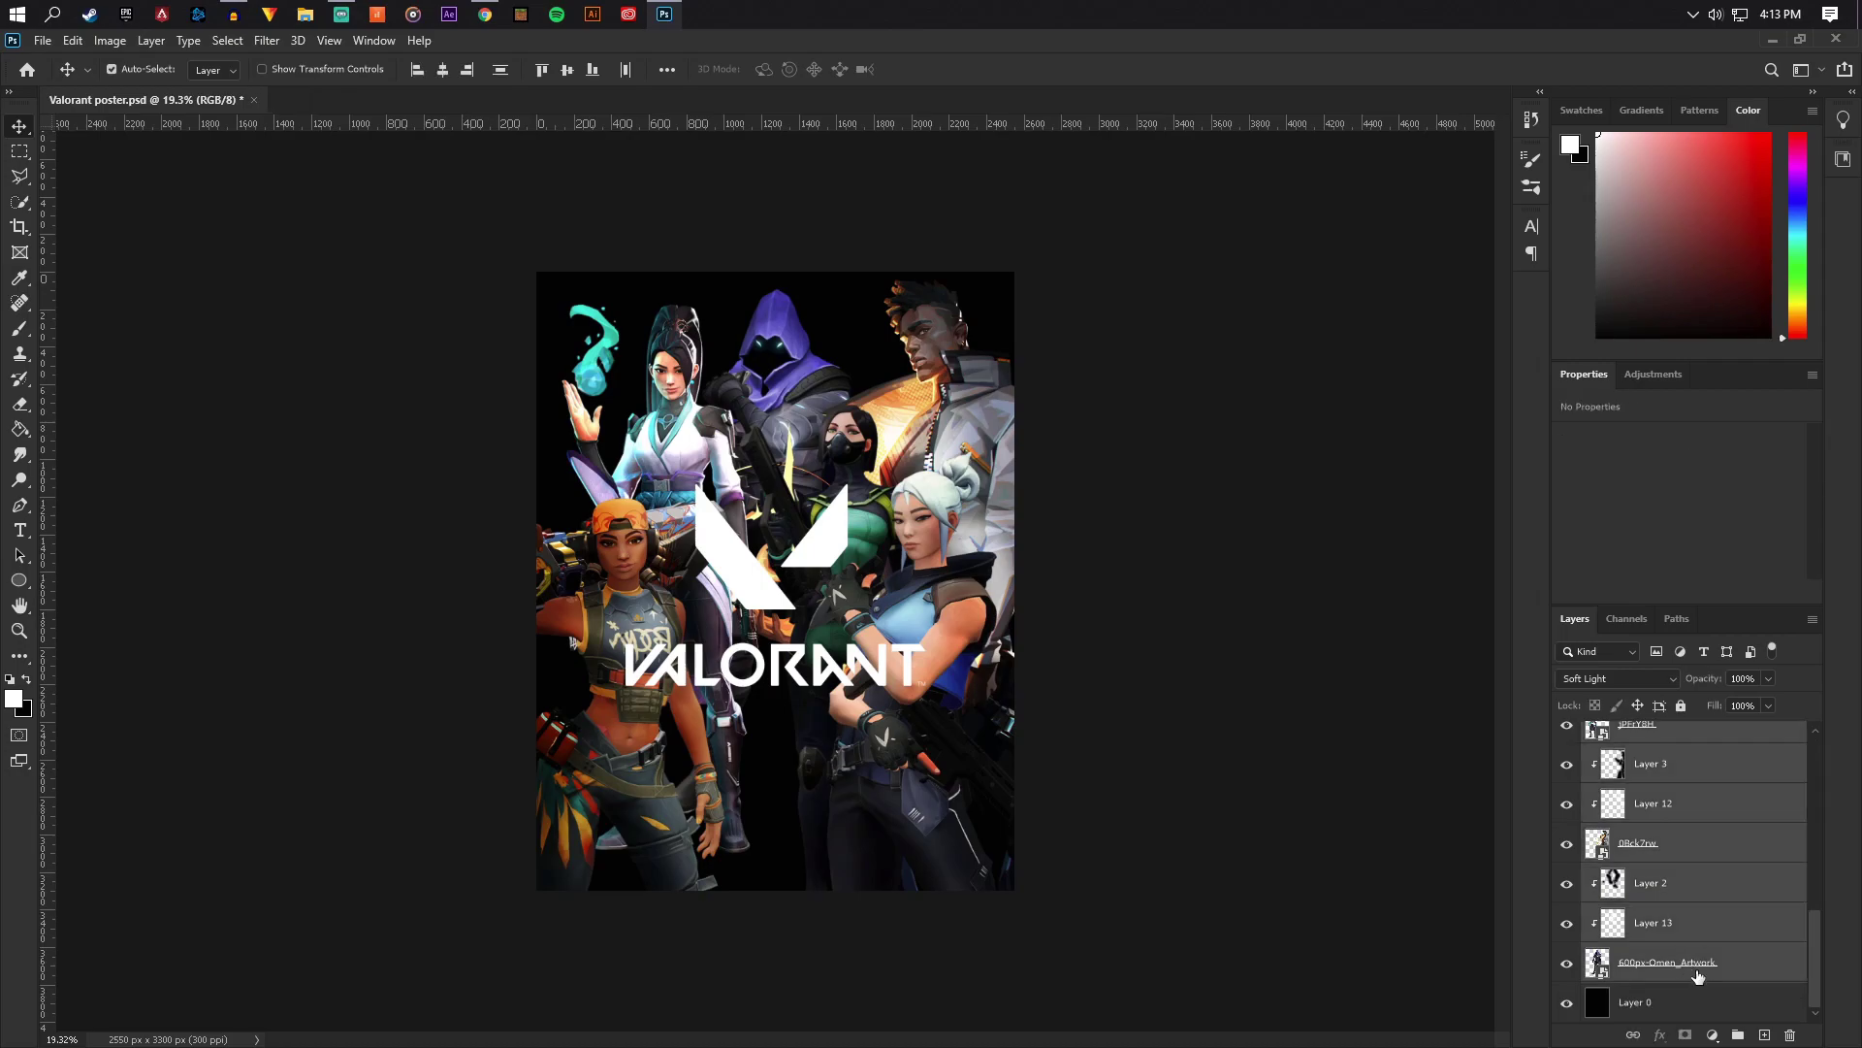
click(1739, 1036)
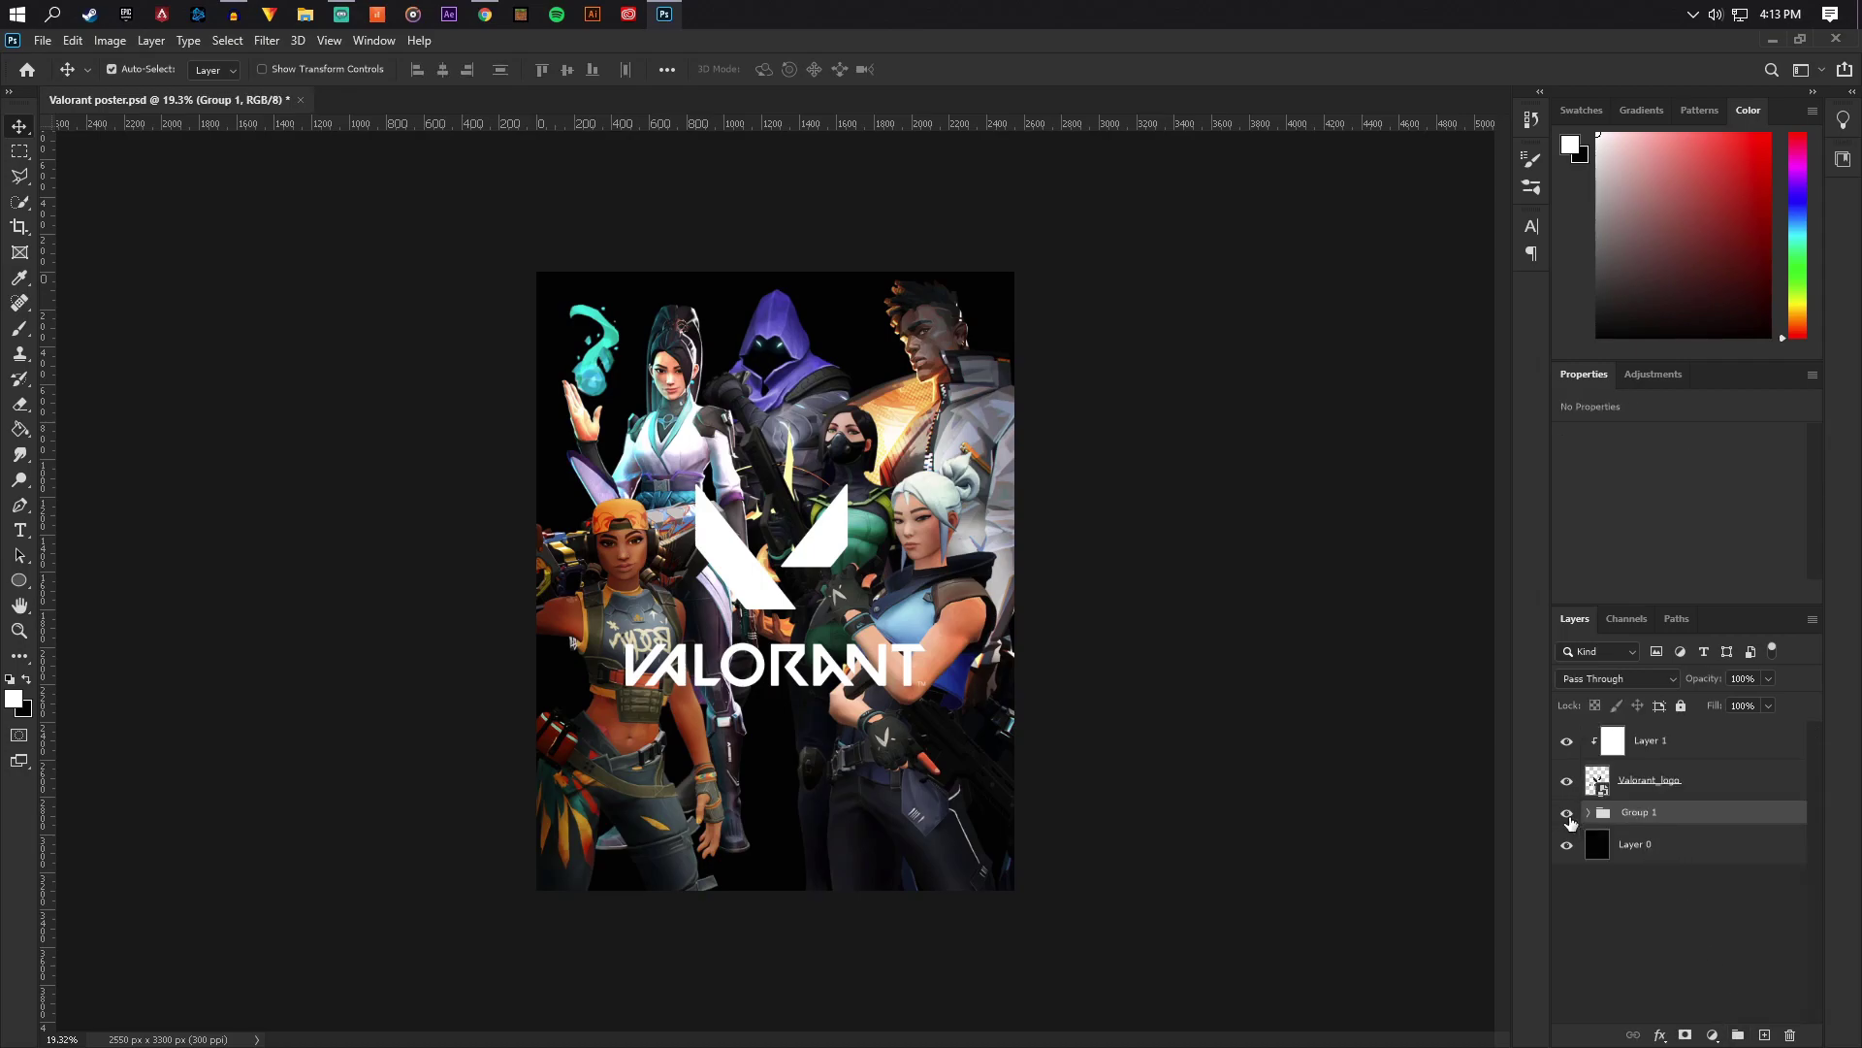
click(1567, 816)
click(1568, 817)
click(1647, 788)
Scale the Valorant logo down proportionally and apply the transform
key(ctrl+t)
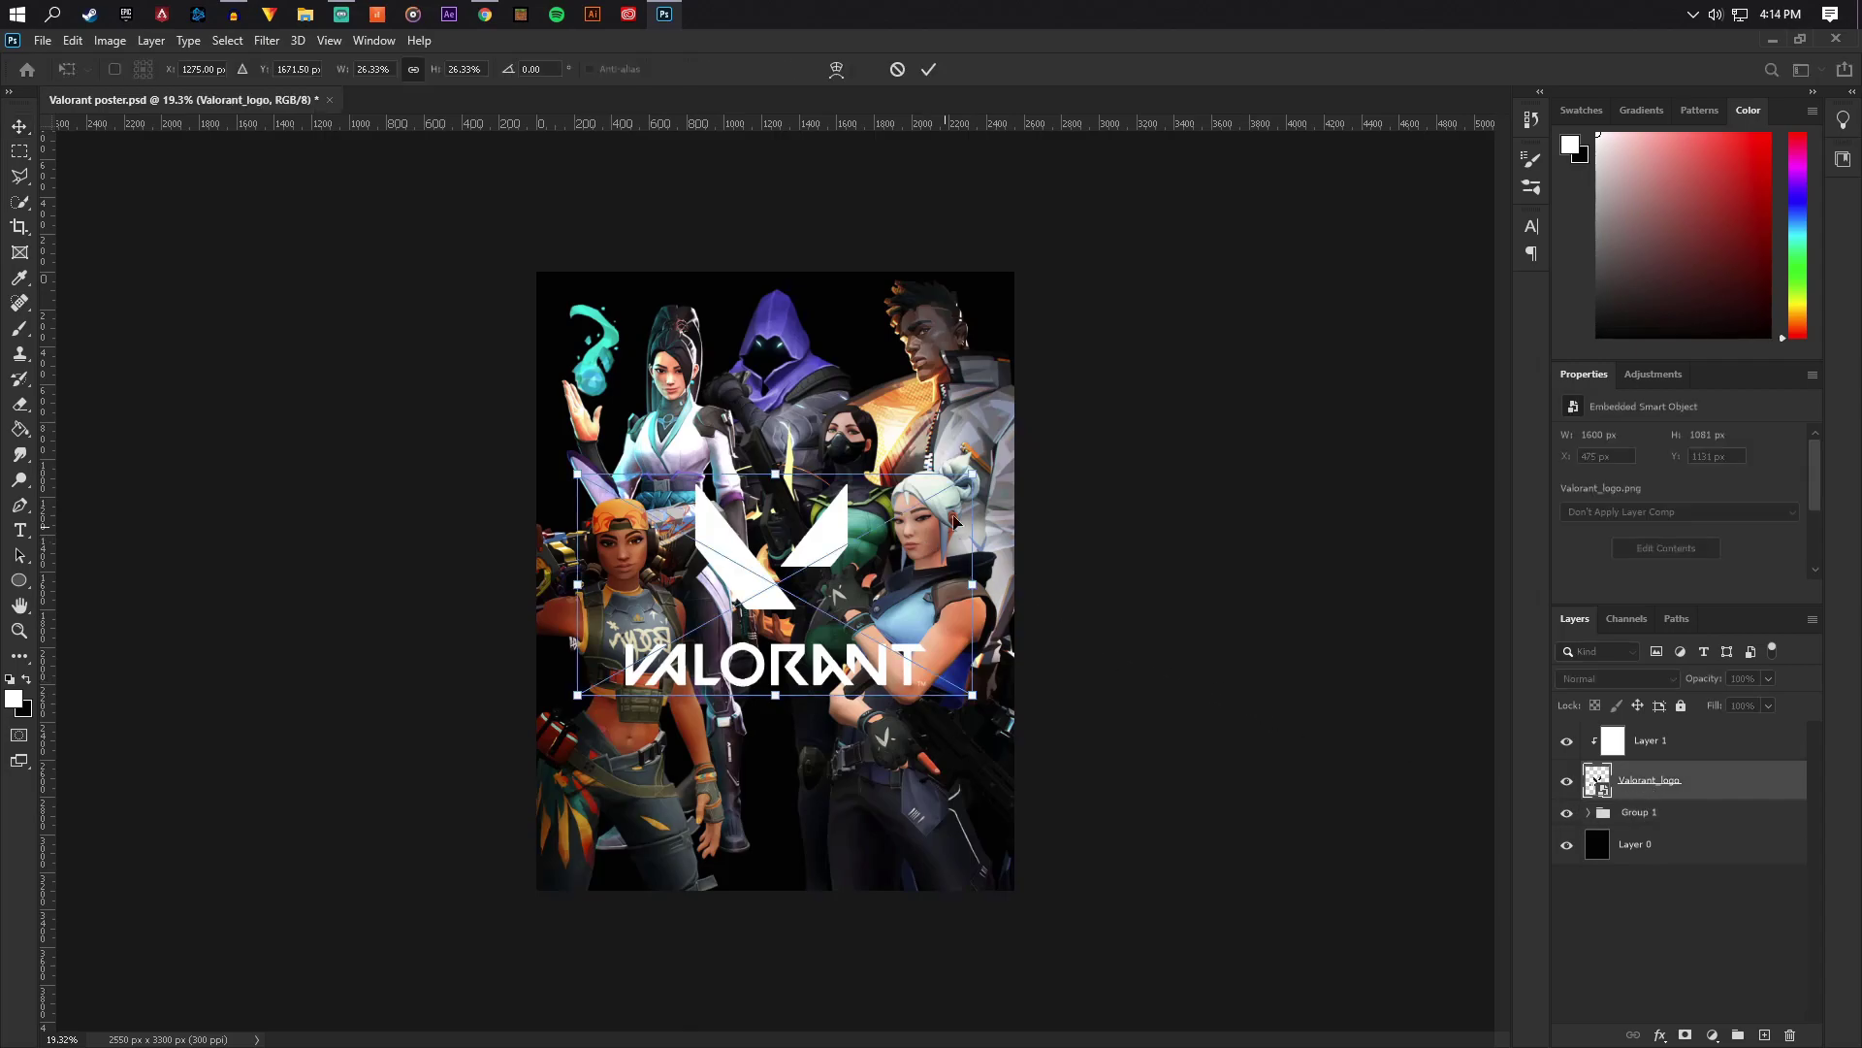
drag(974, 478, 854, 546)
drag(772, 616, 840, 596)
right_click(842, 595)
click(851, 607)
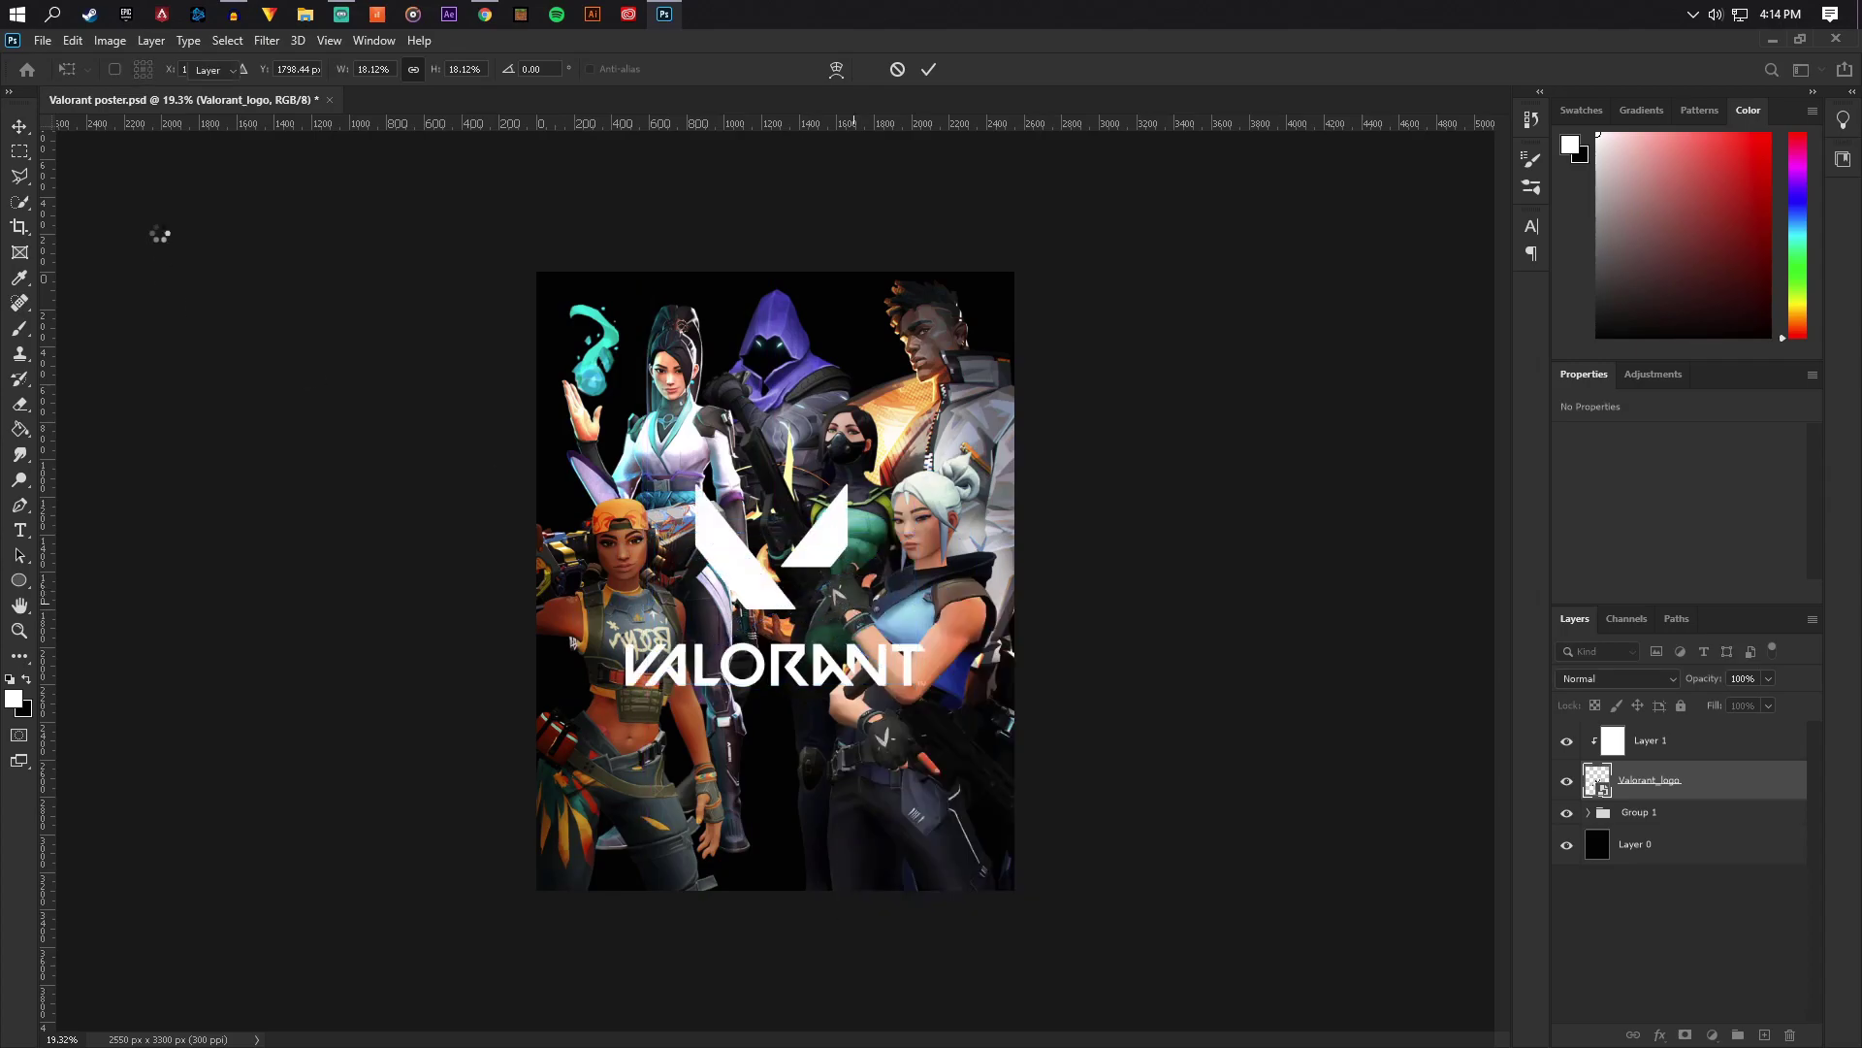
Centre the logo horizontally and vertically on the whole canvas, then deselect
click(21, 154)
drag(484, 229, 1195, 831)
key(ctrl+a)
click(18, 126)
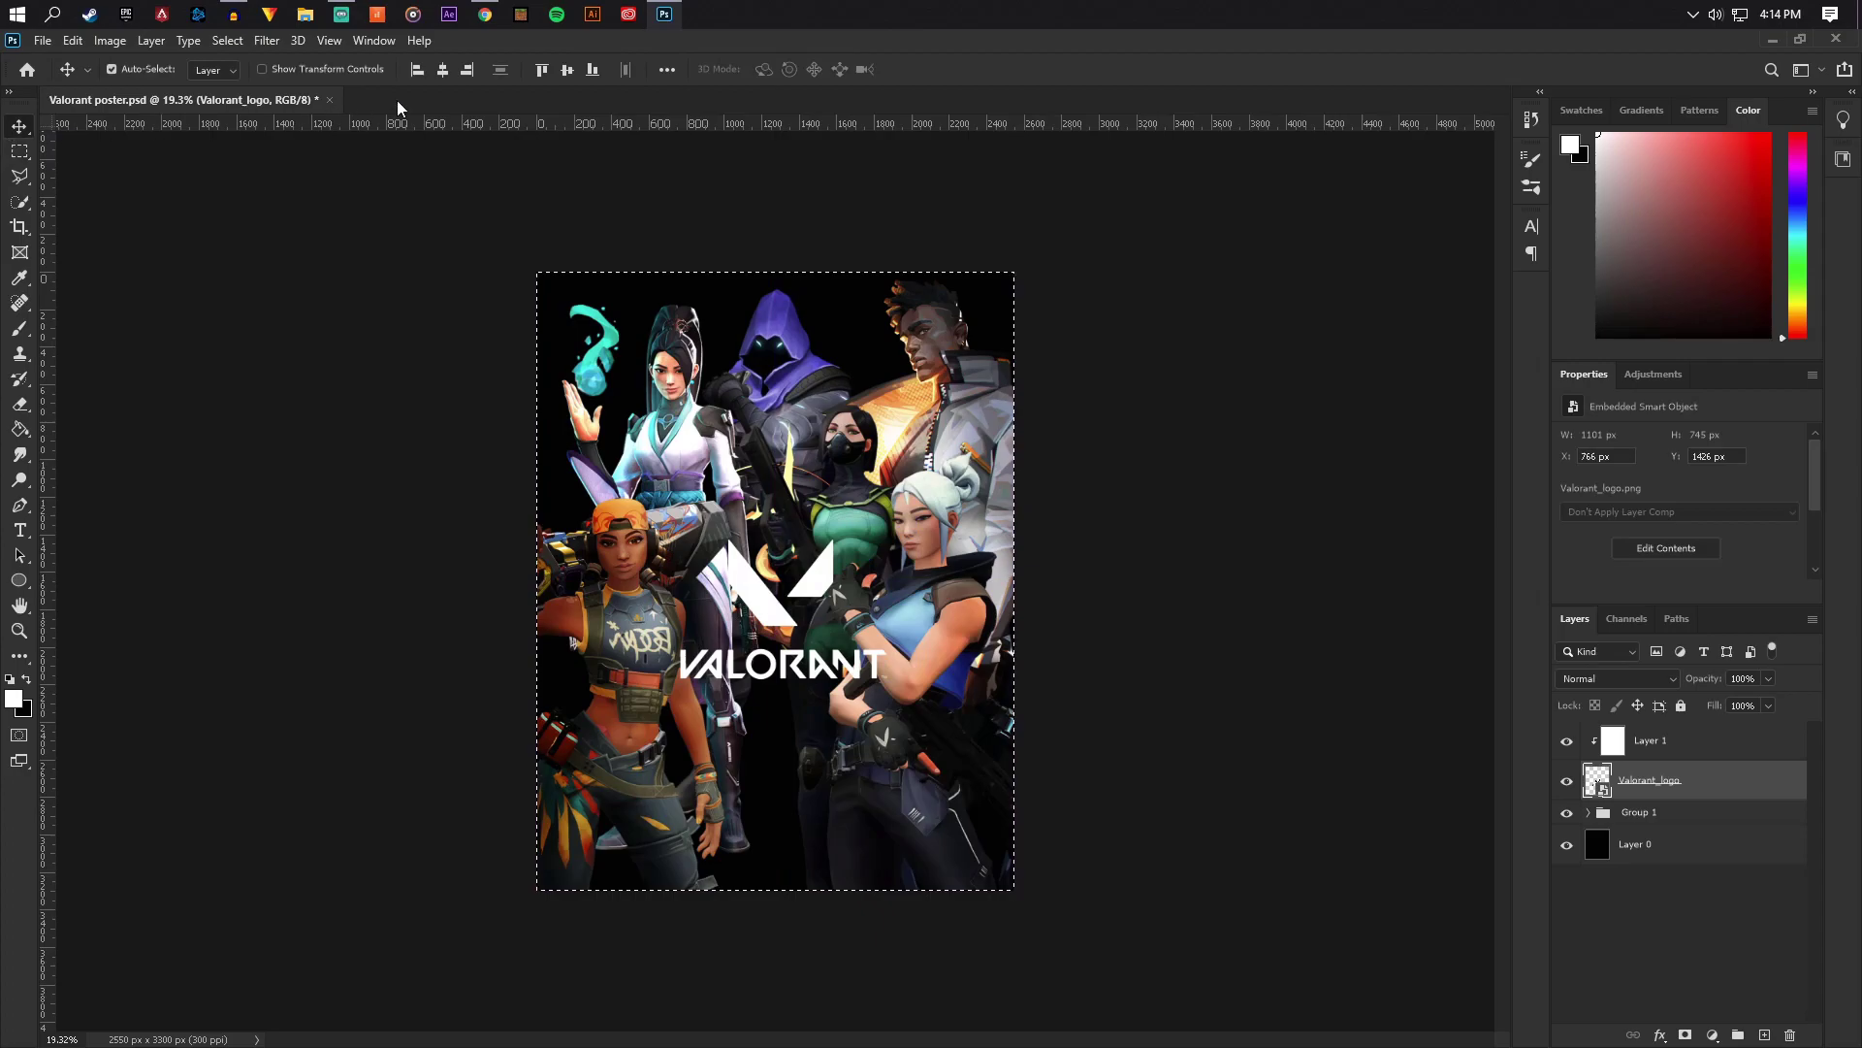
click(443, 70)
click(569, 71)
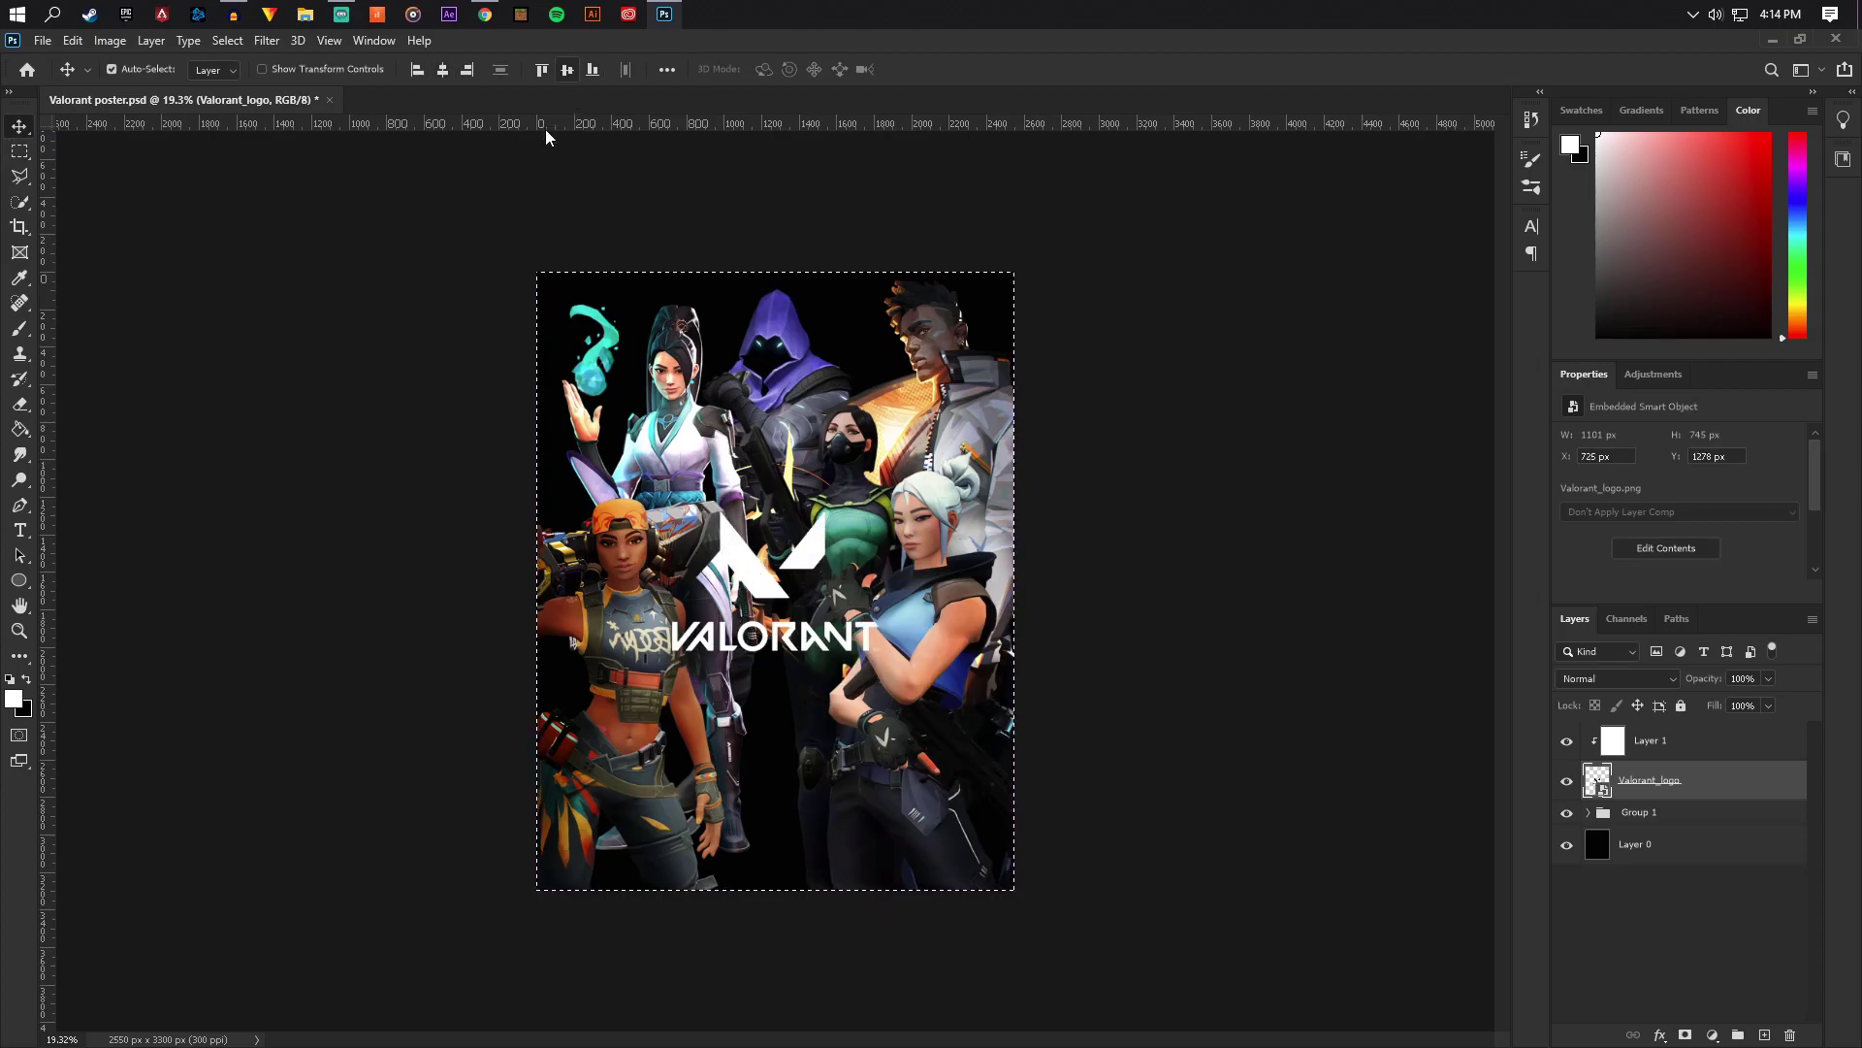
click(19, 153)
right_click(848, 429)
click(883, 443)
scroll(854, 441, up, 2)
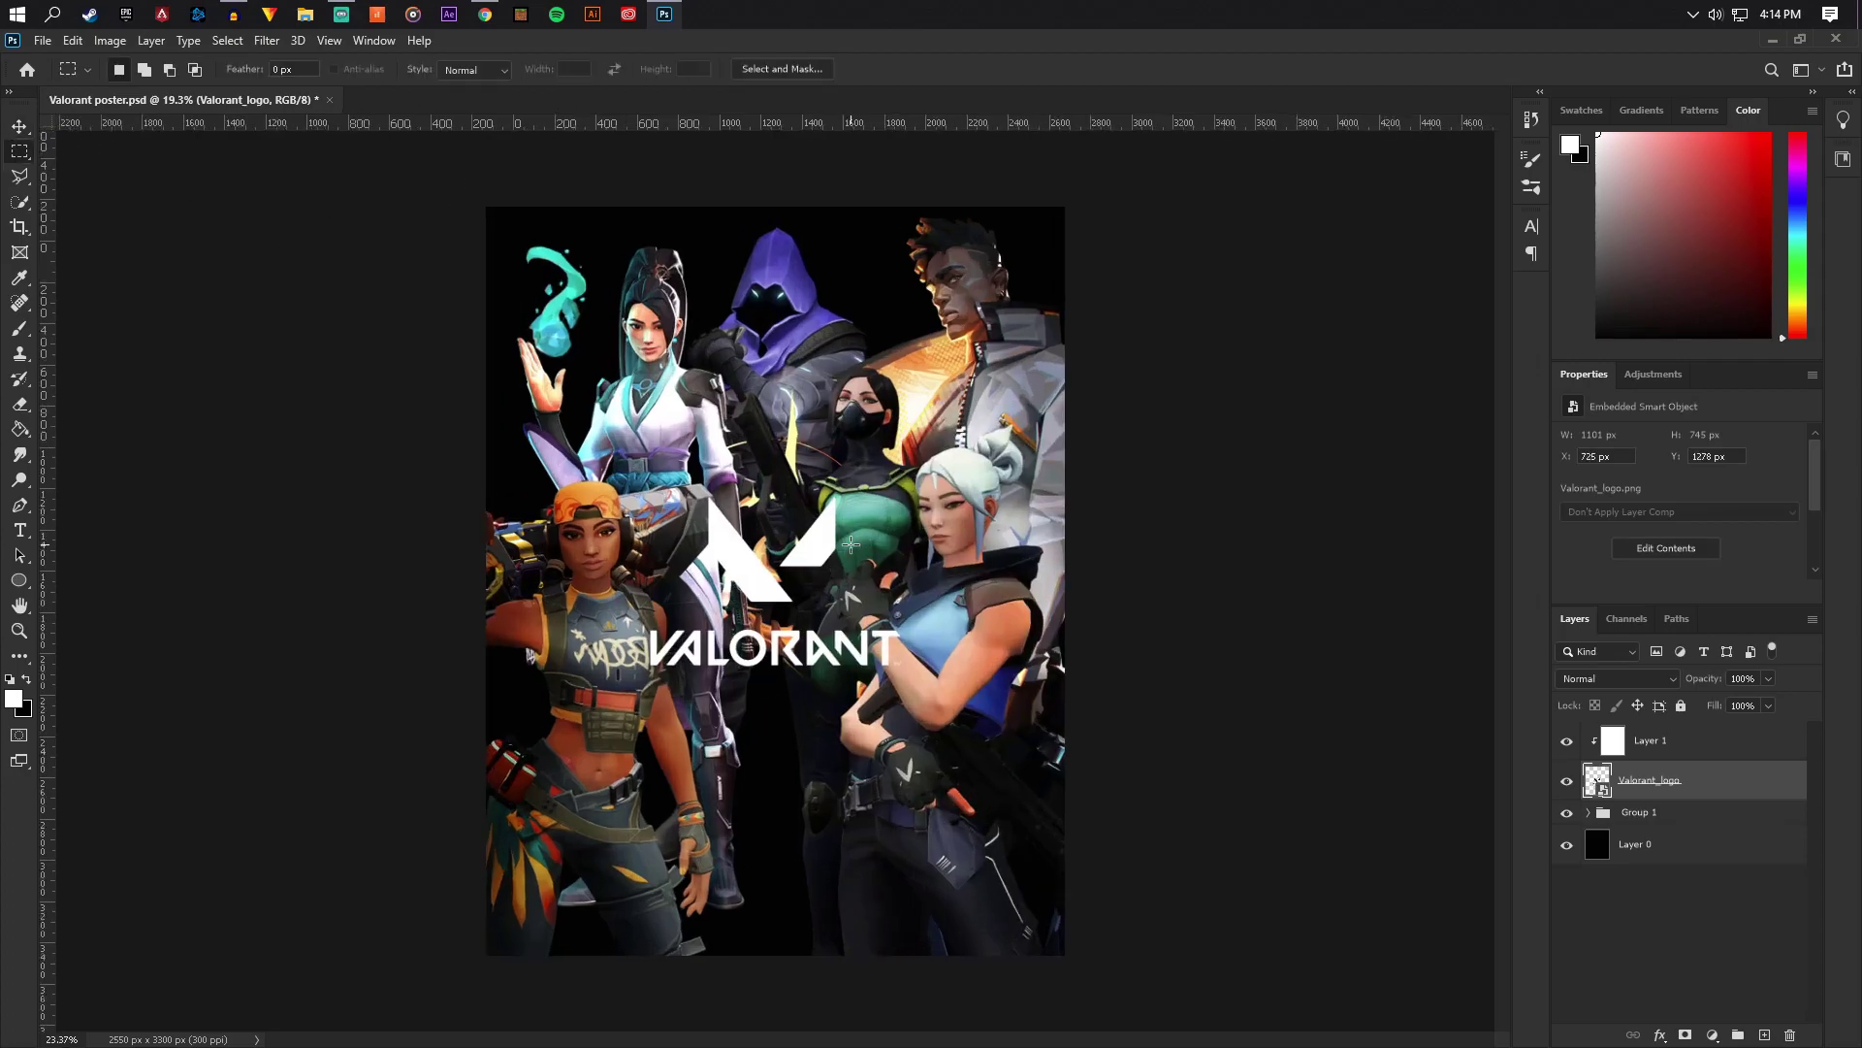
Add a new Layer 14 above Group 1 and fit the poster in the window
click(24, 126)
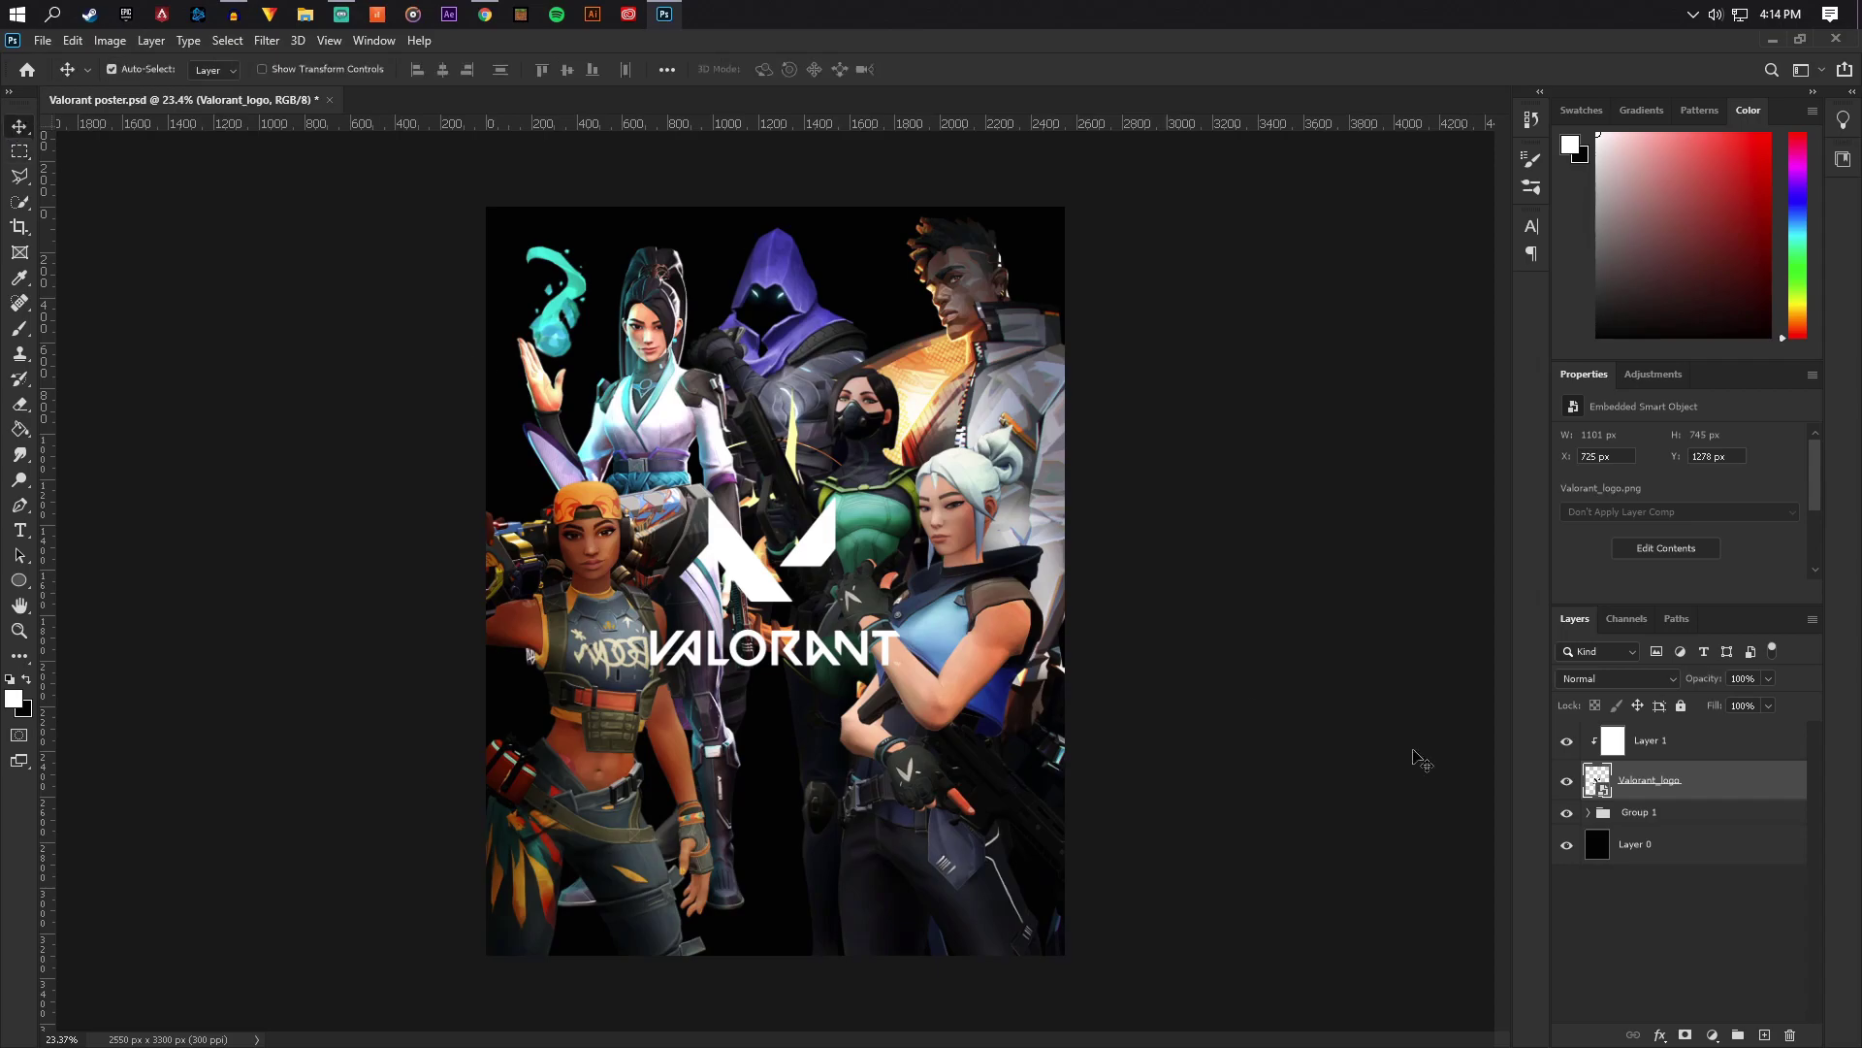
click(1678, 815)
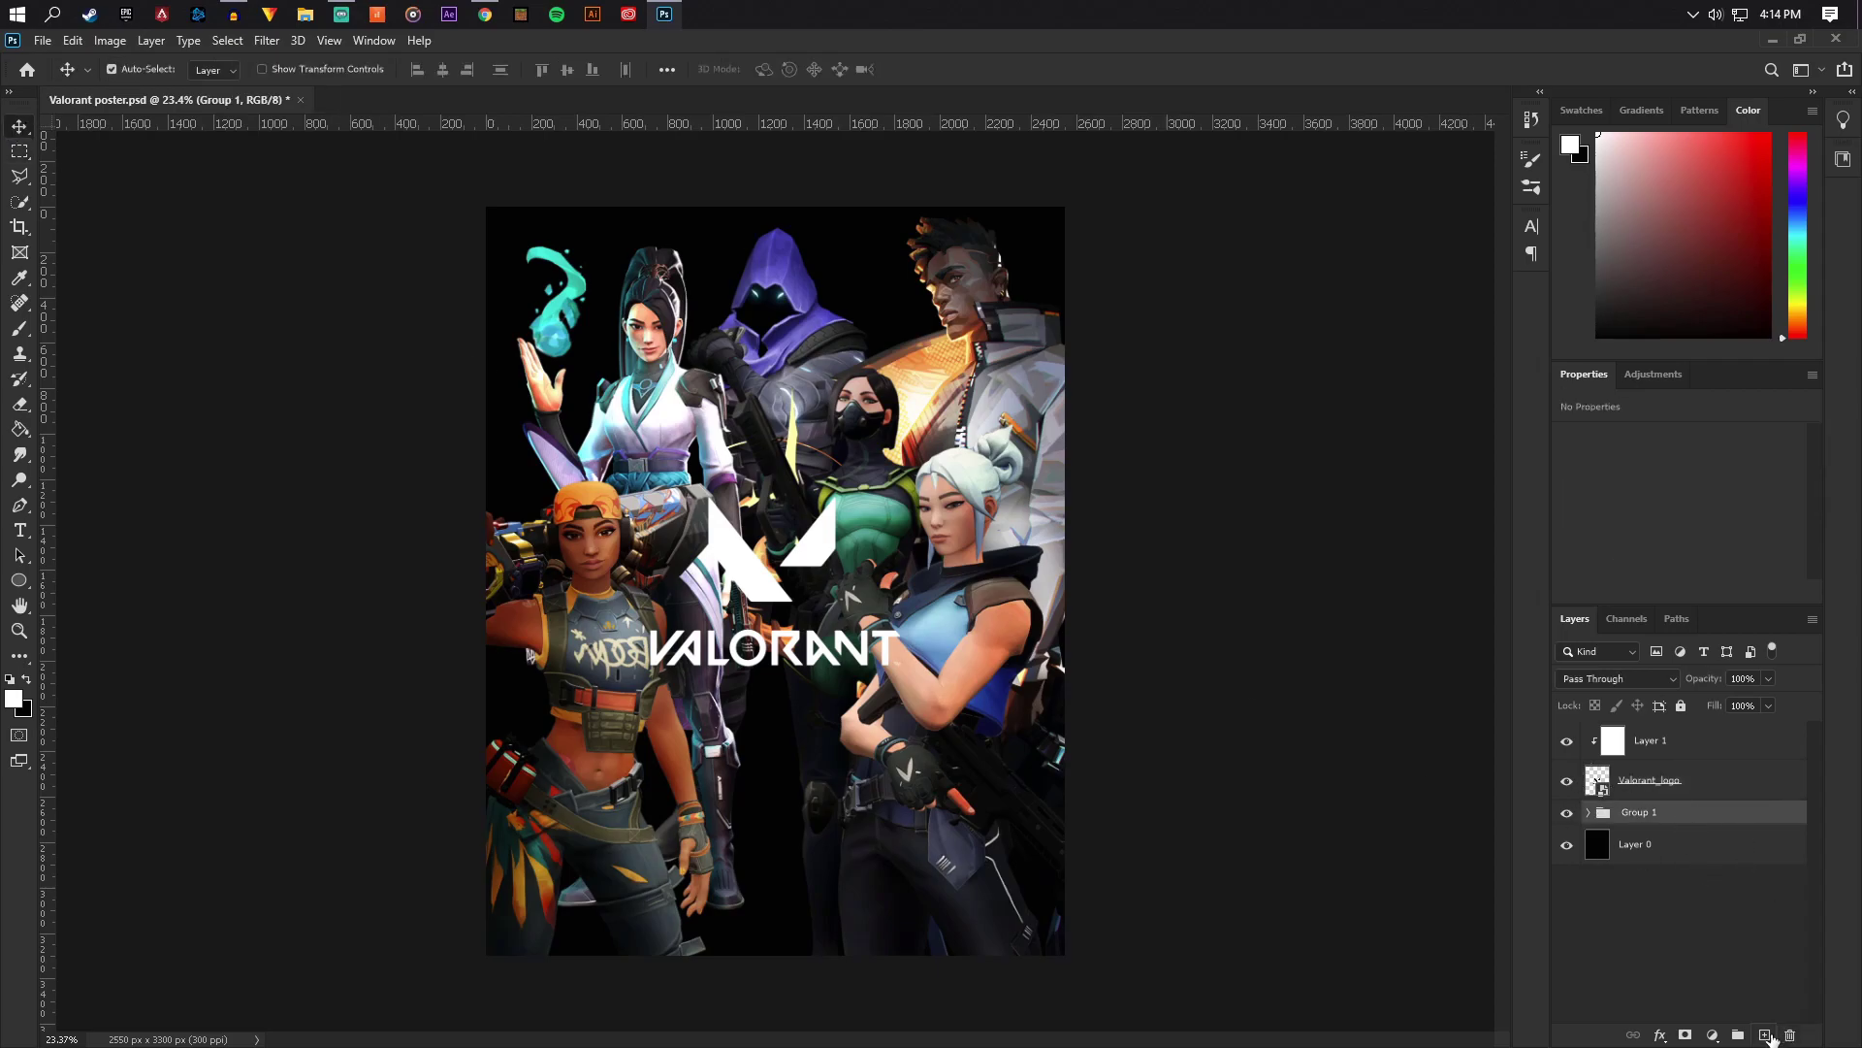
click(1765, 1035)
key(ctrl+0)
Clip Layer 14 to Group 1 and fill it with the hood's purple shifted toward blue
alt+click(1662, 840)
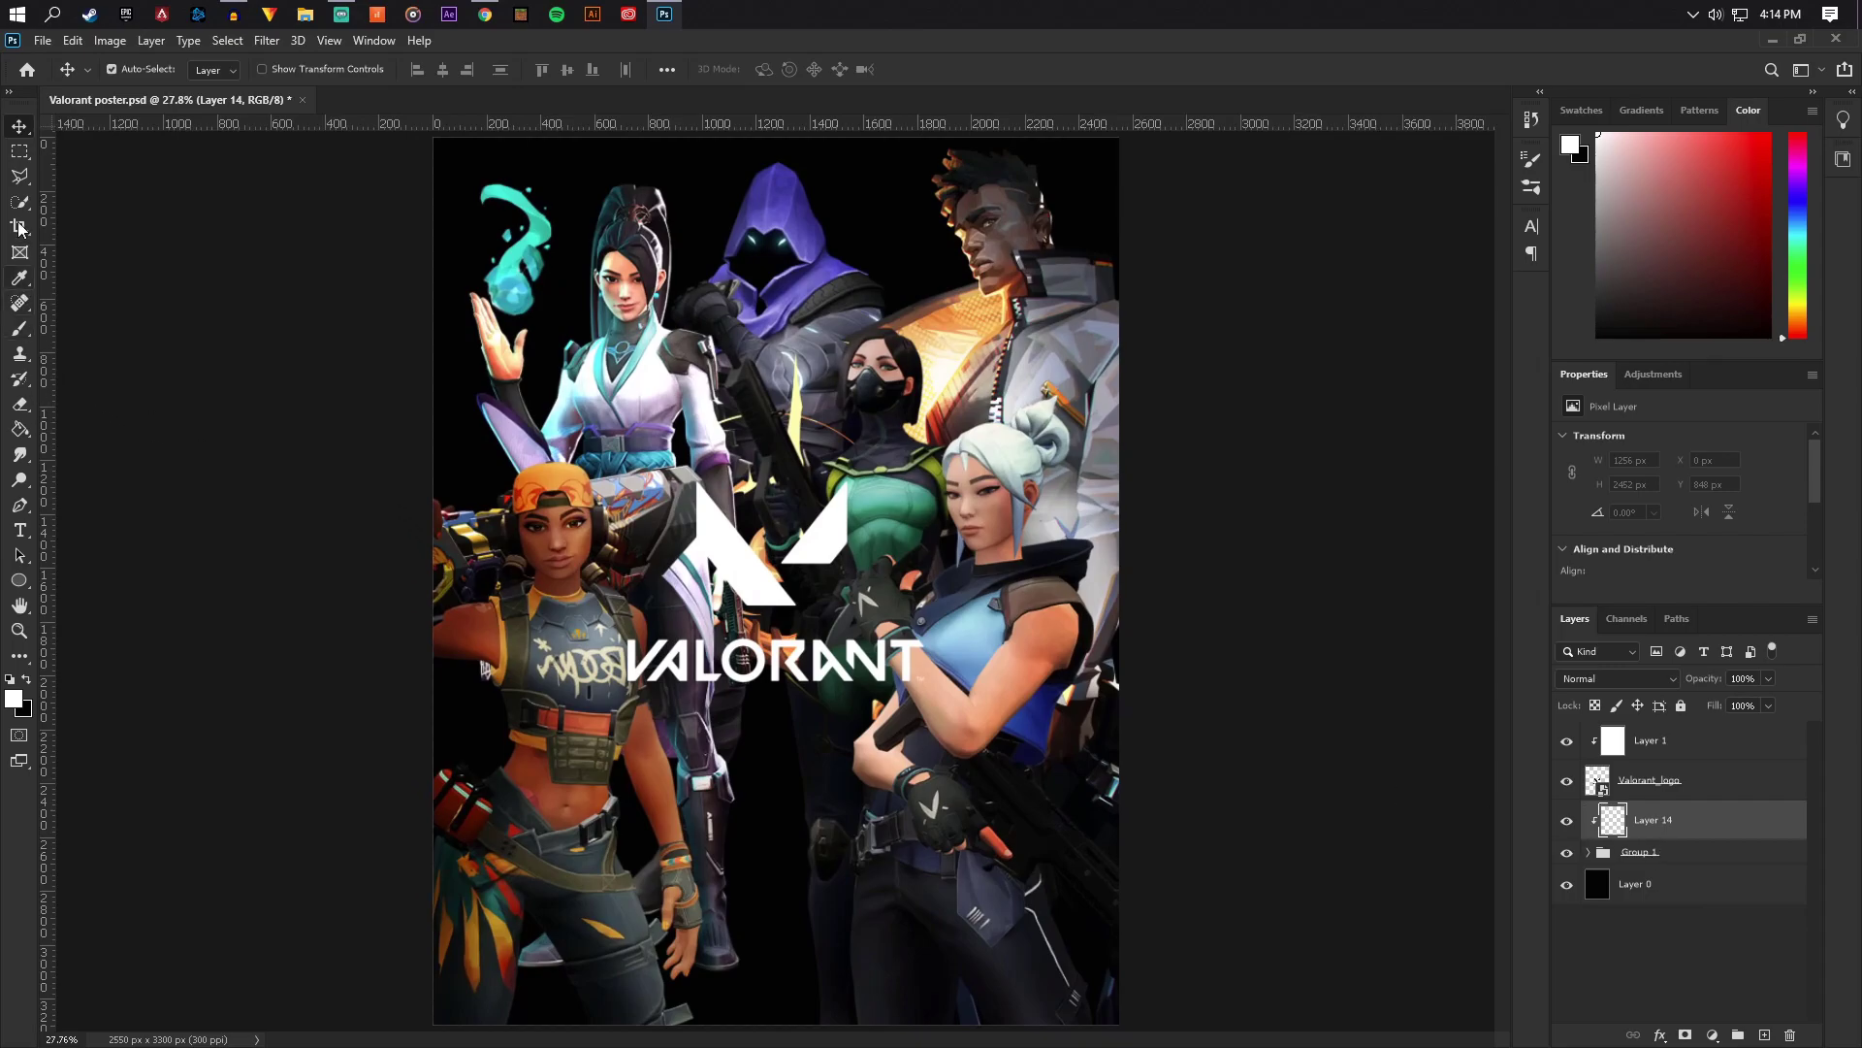
click(20, 430)
scroll(997, 533, down, 2)
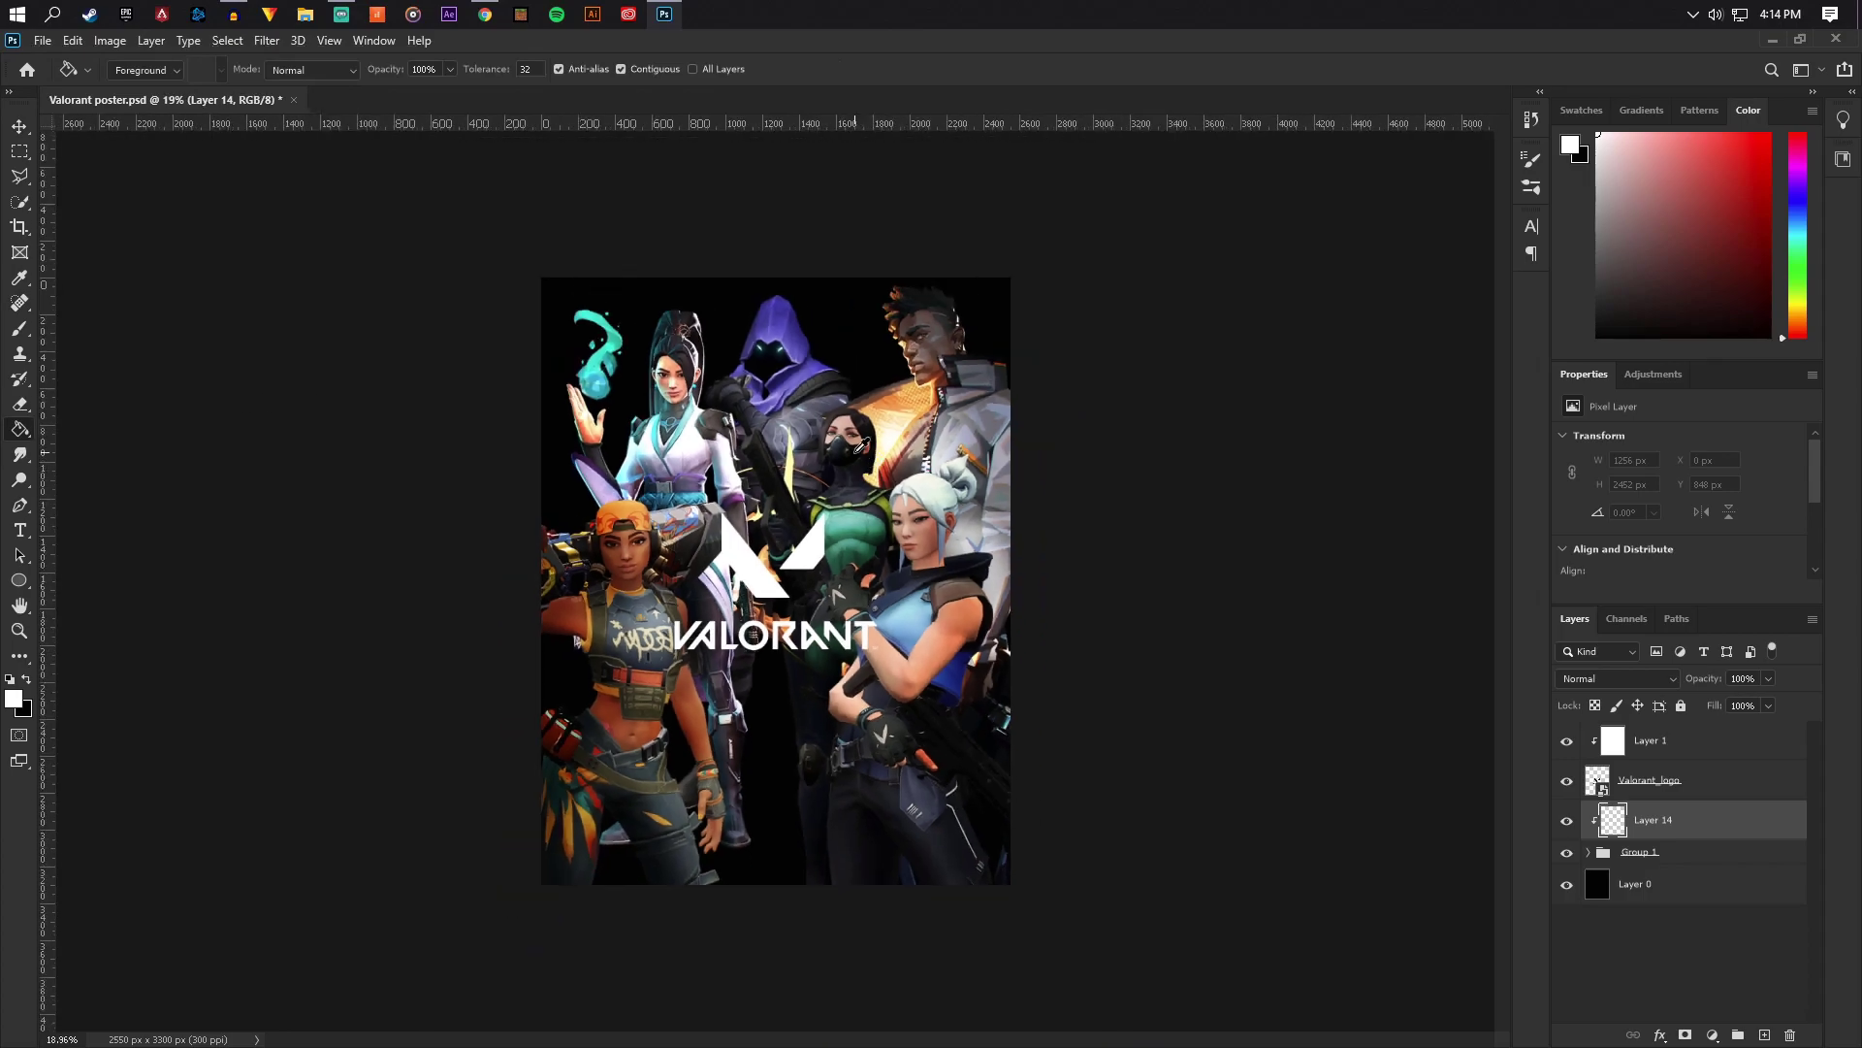
alt+click(808, 323)
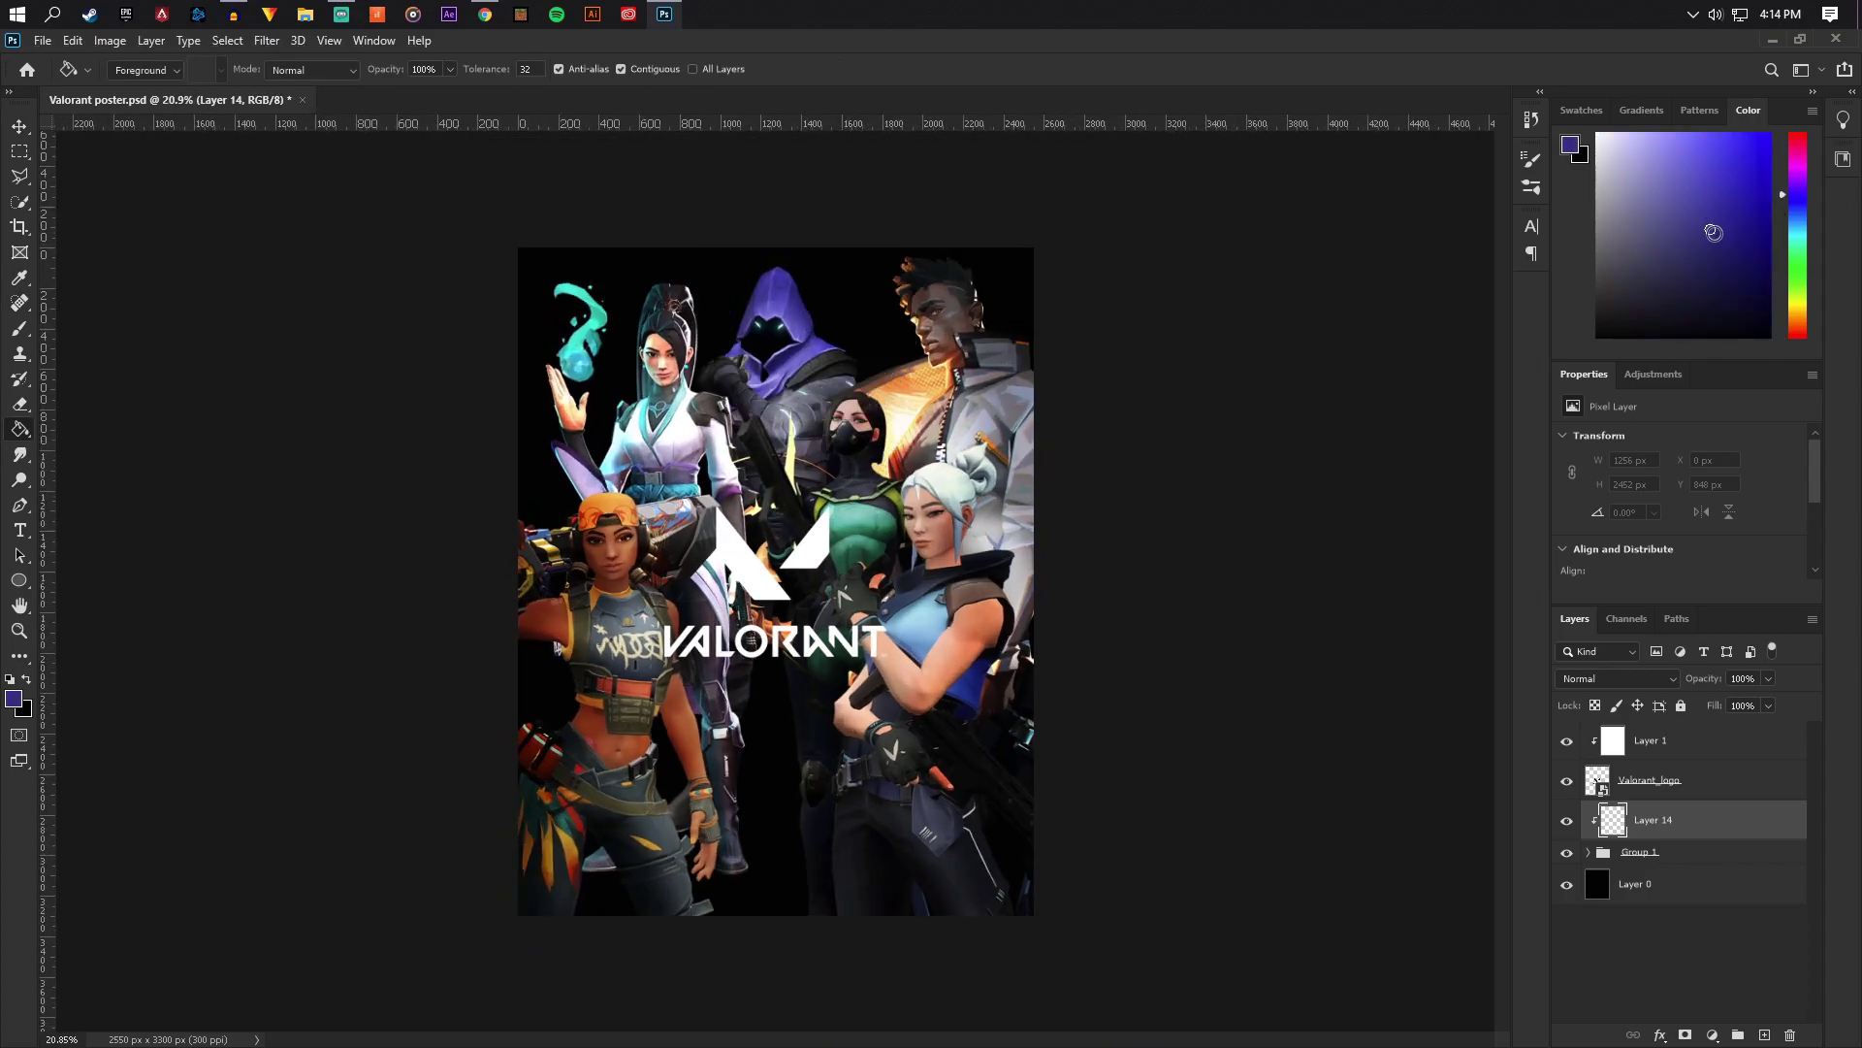
click(1801, 206)
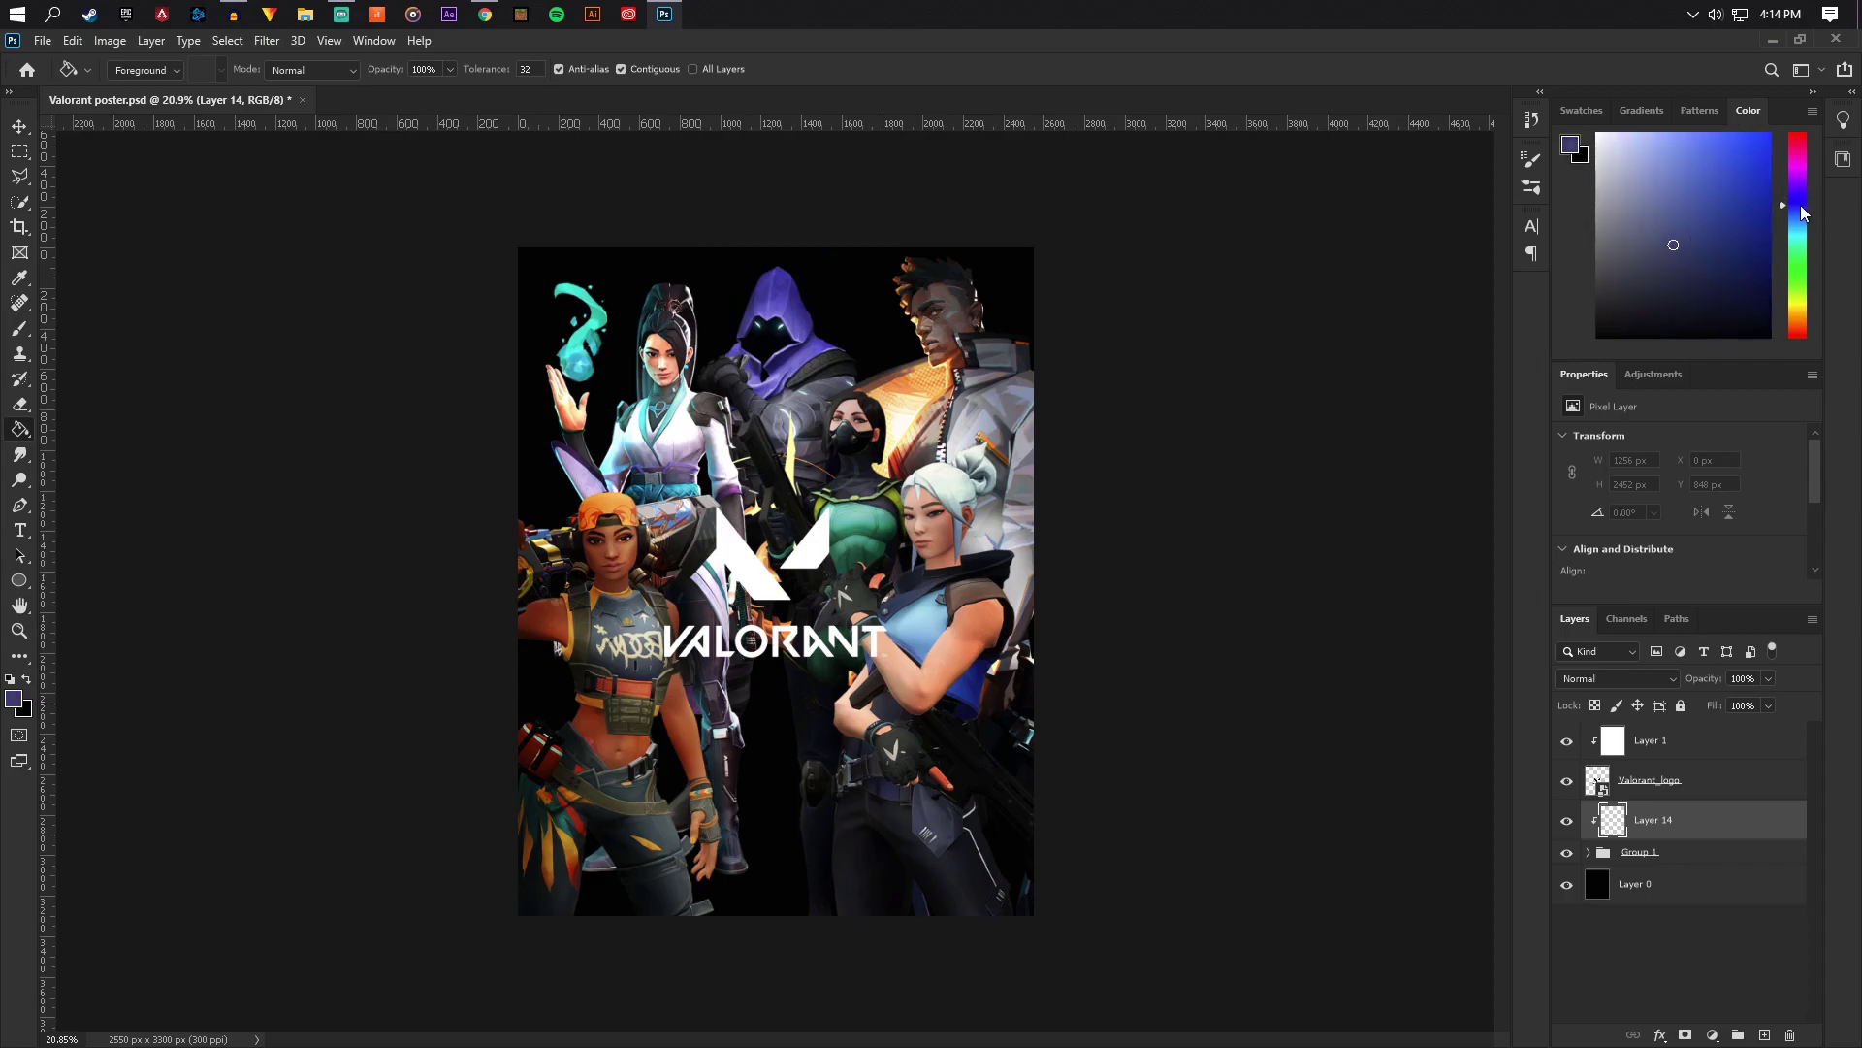
click(970, 505)
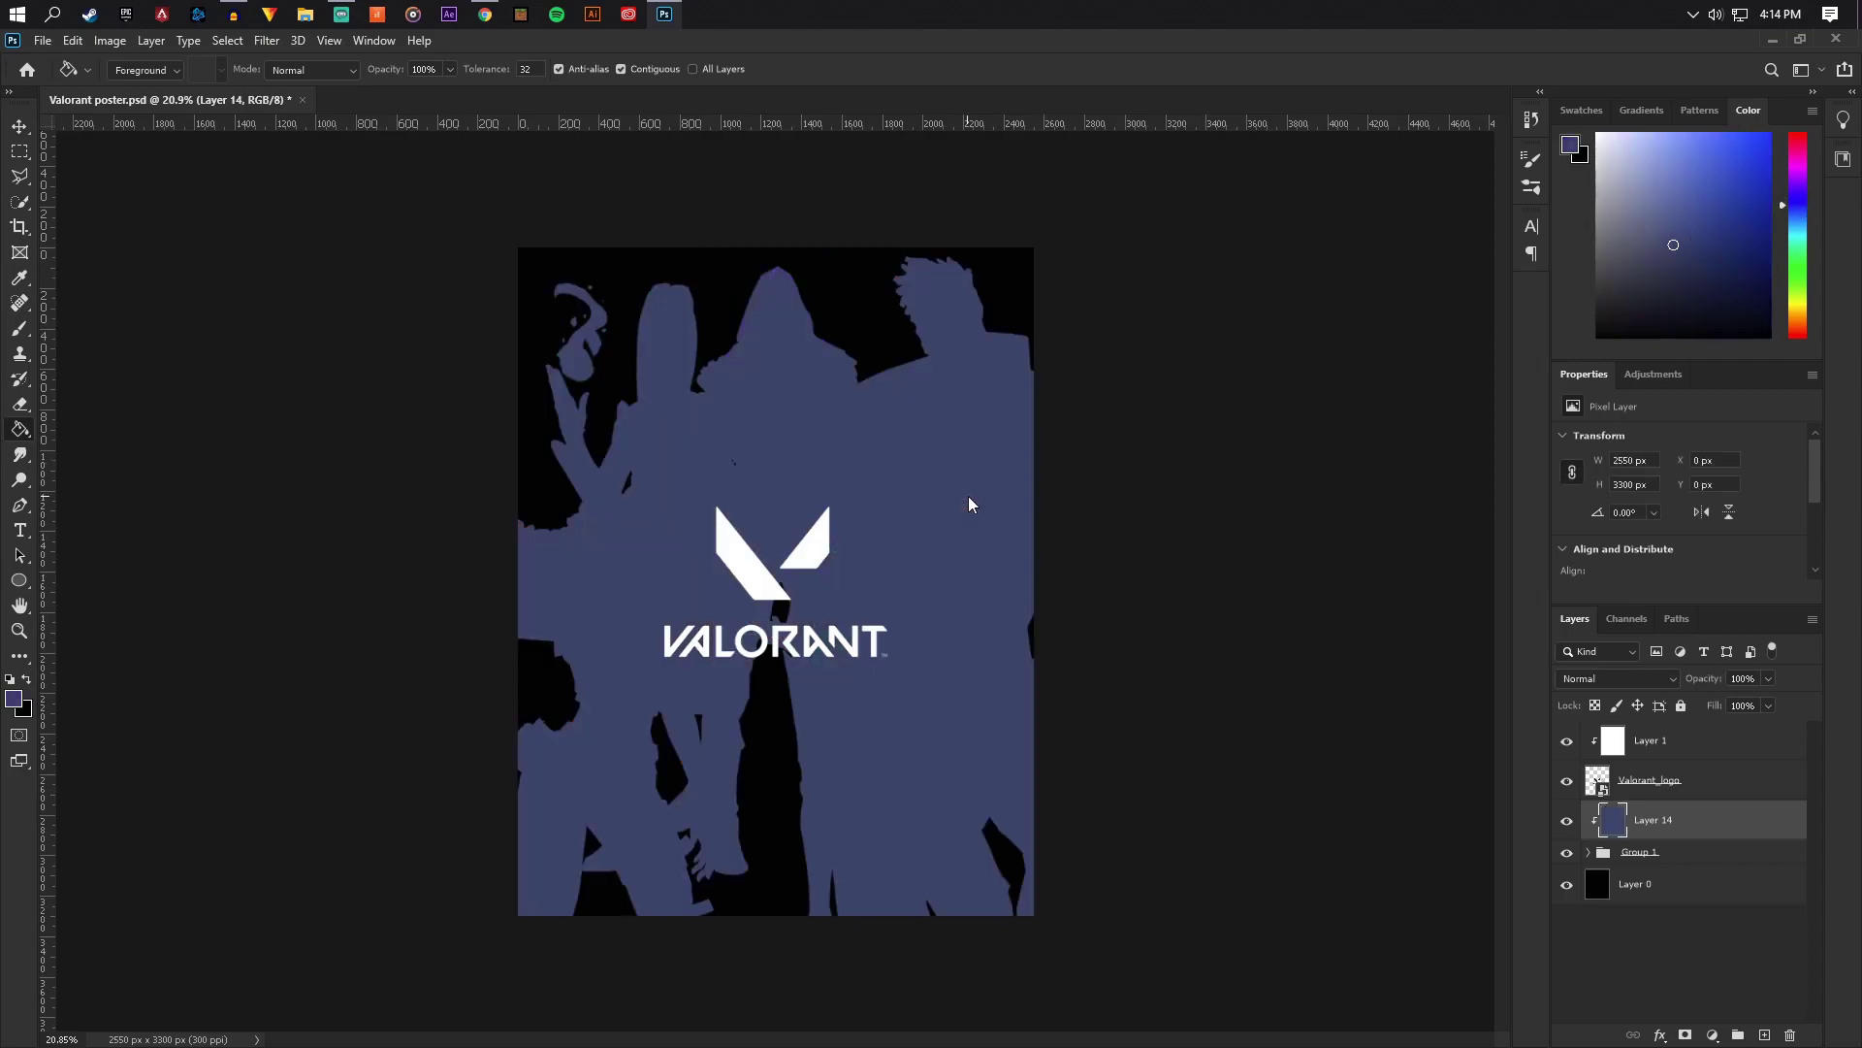
Blend Layer 14 as Soft Light and compare the poster with and without the tint
click(1591, 682)
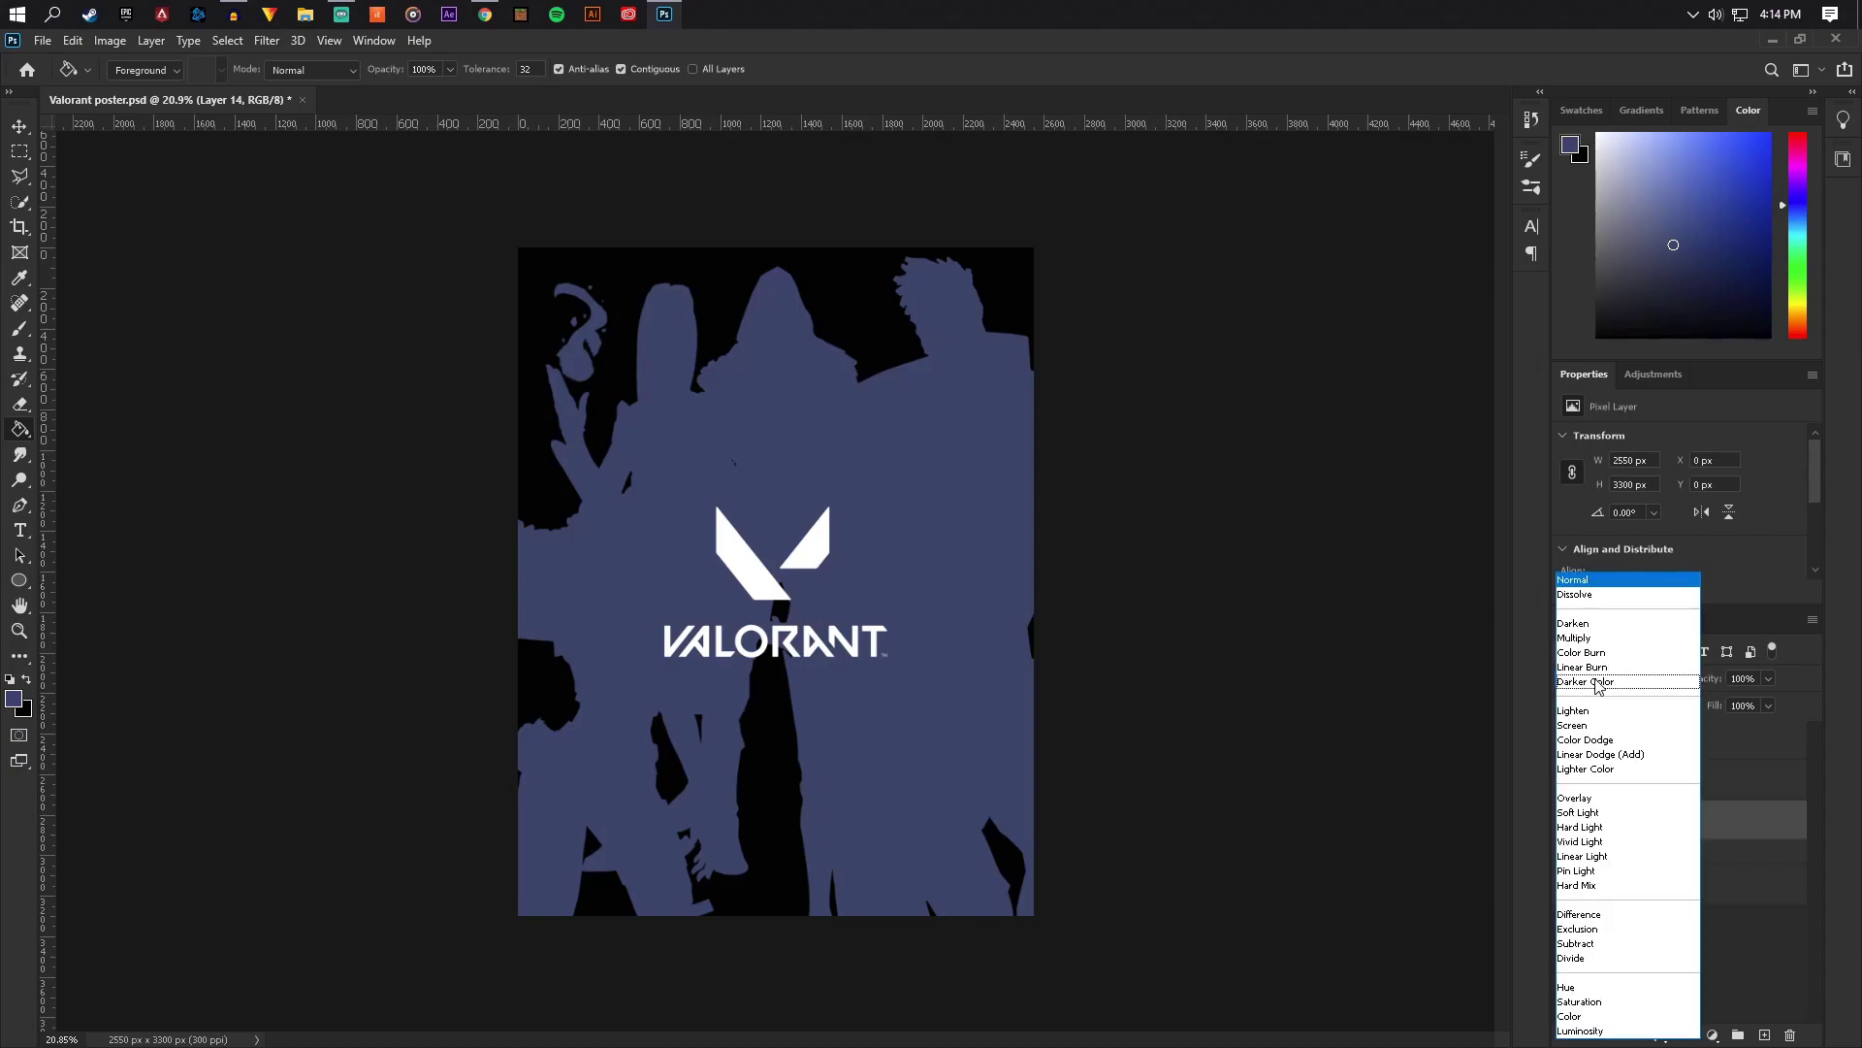
click(1588, 815)
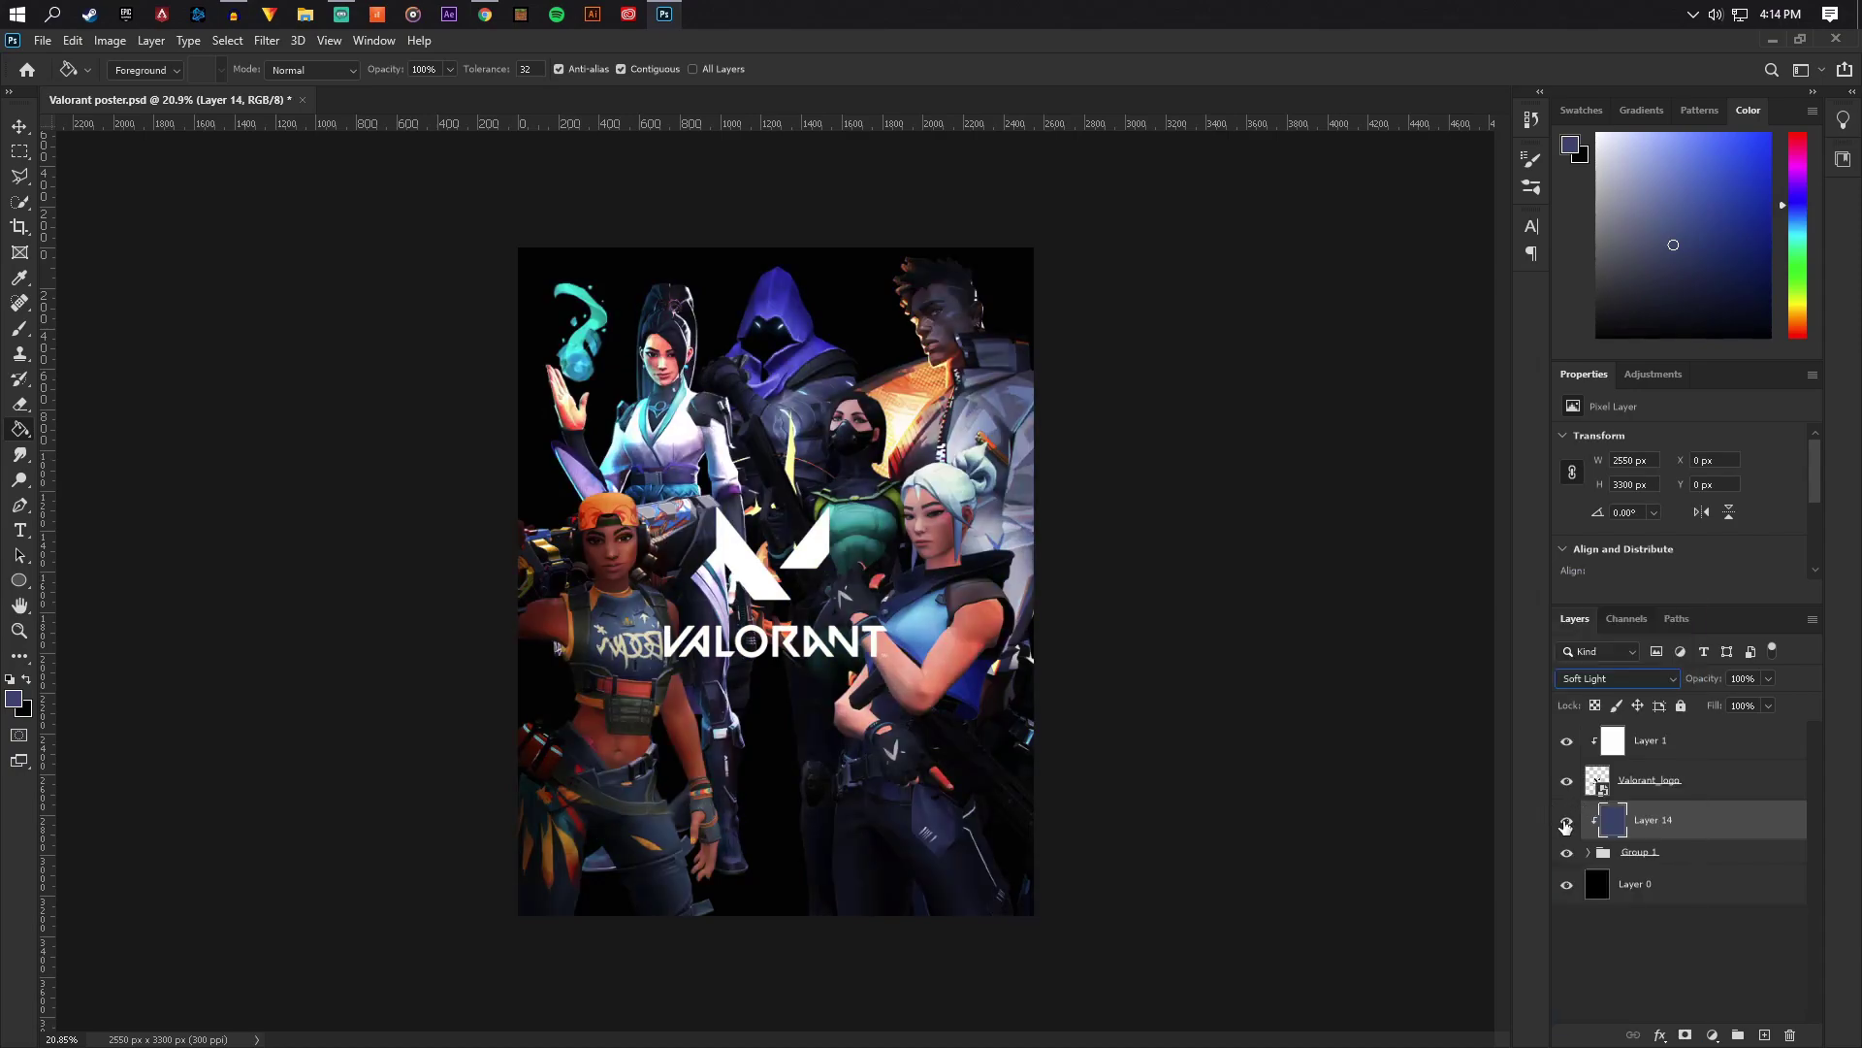
click(1567, 823)
click(1567, 823)
click(1567, 823)
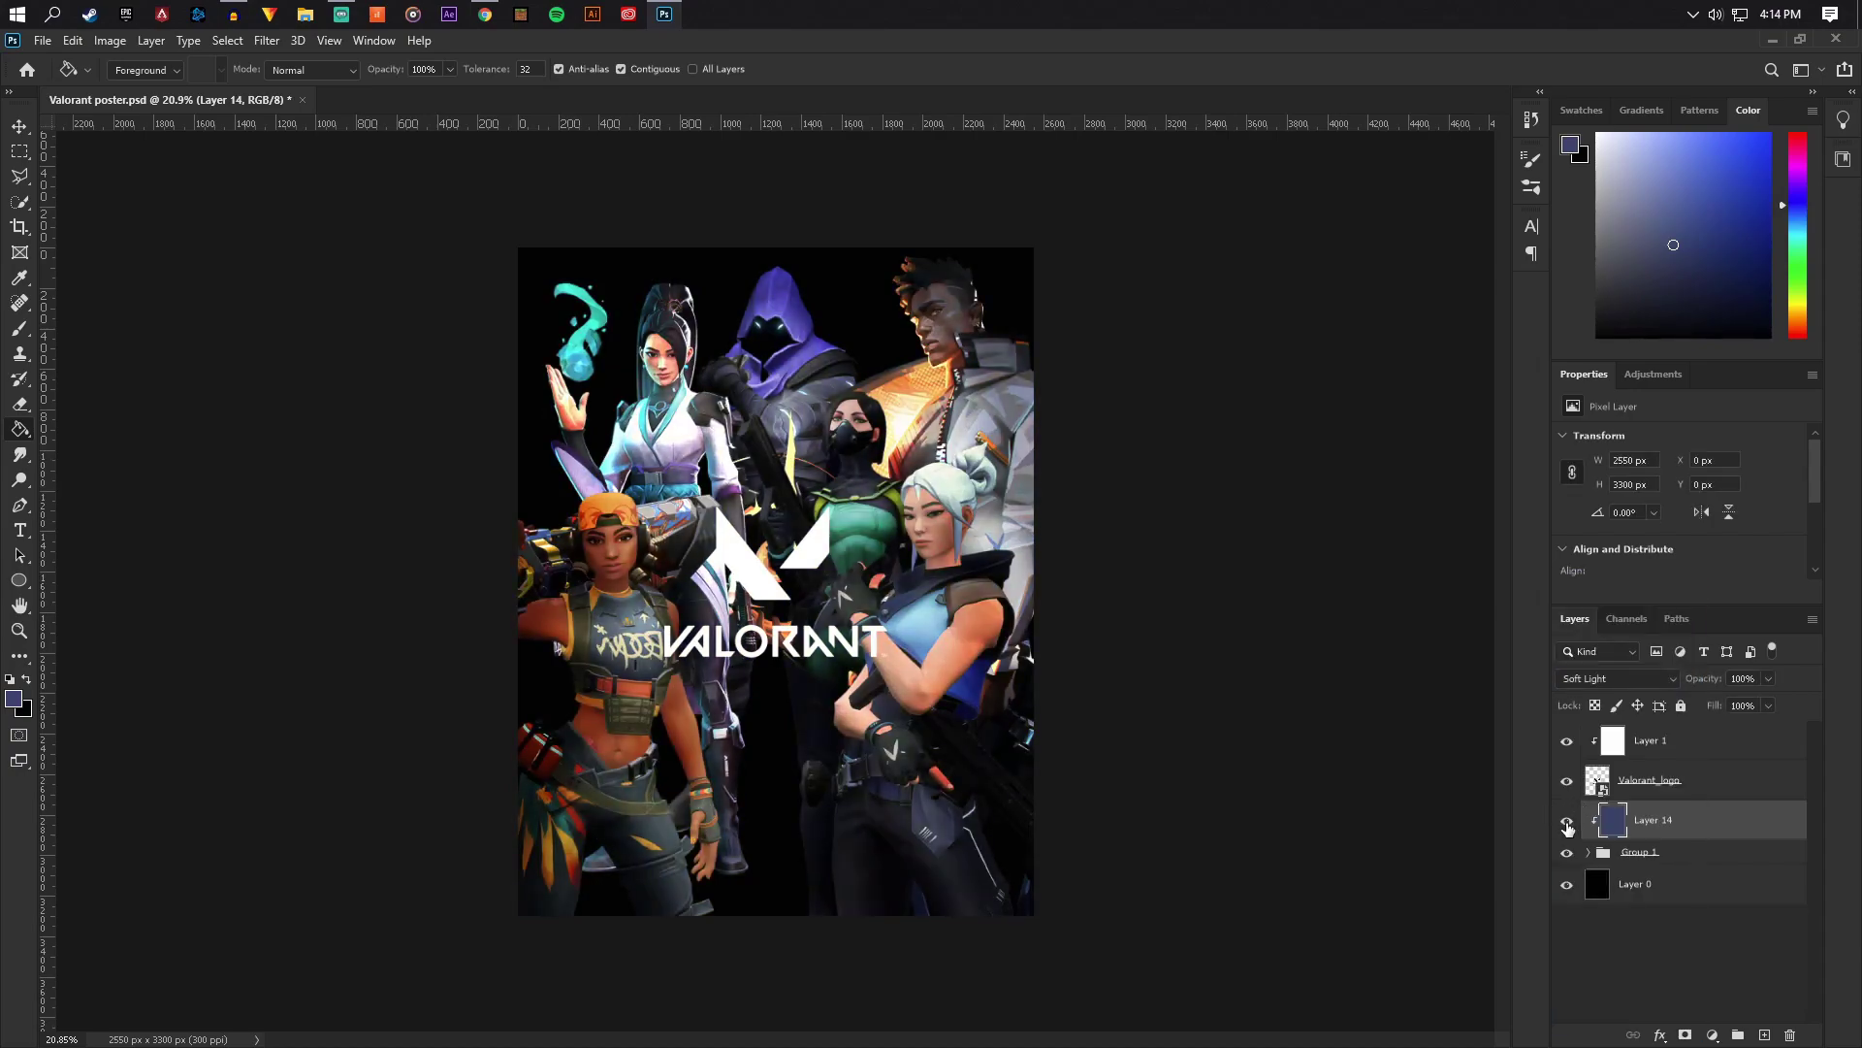
click(1567, 822)
click(1566, 822)
click(1567, 823)
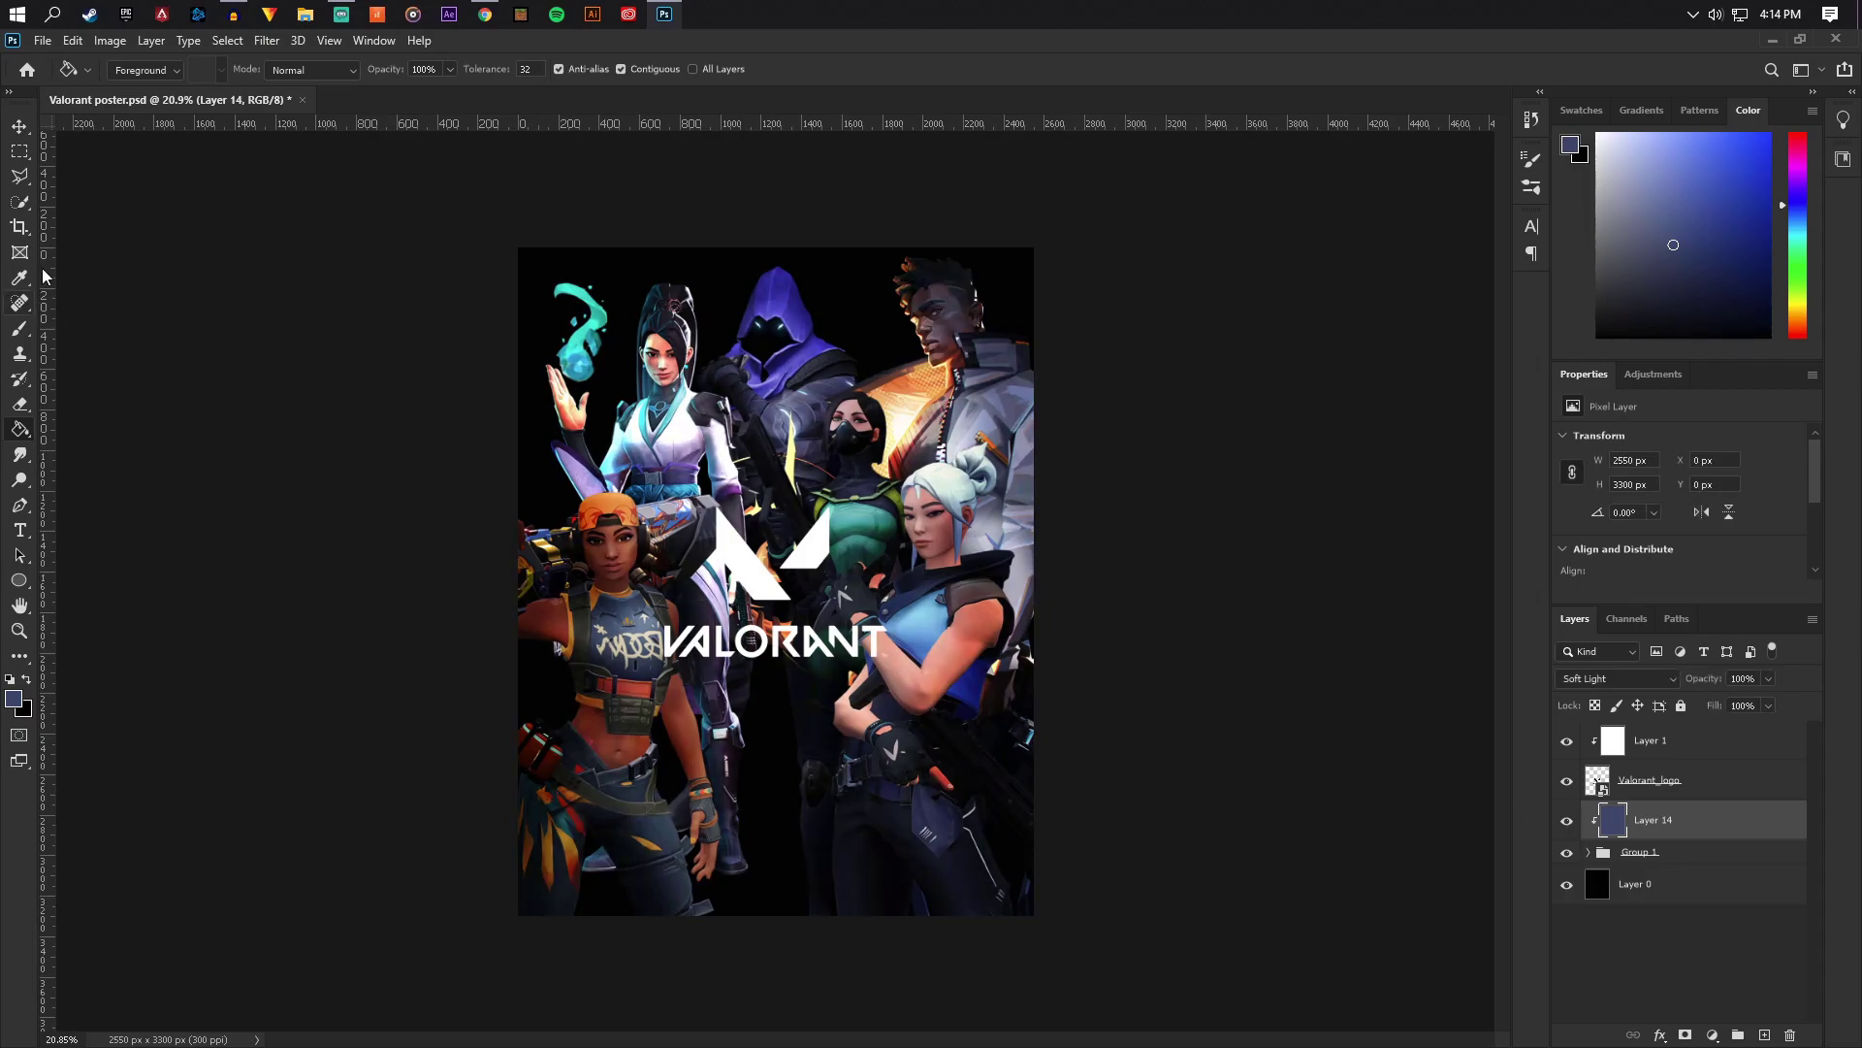
Save Valorant poster.psd
click(20, 130)
click(43, 40)
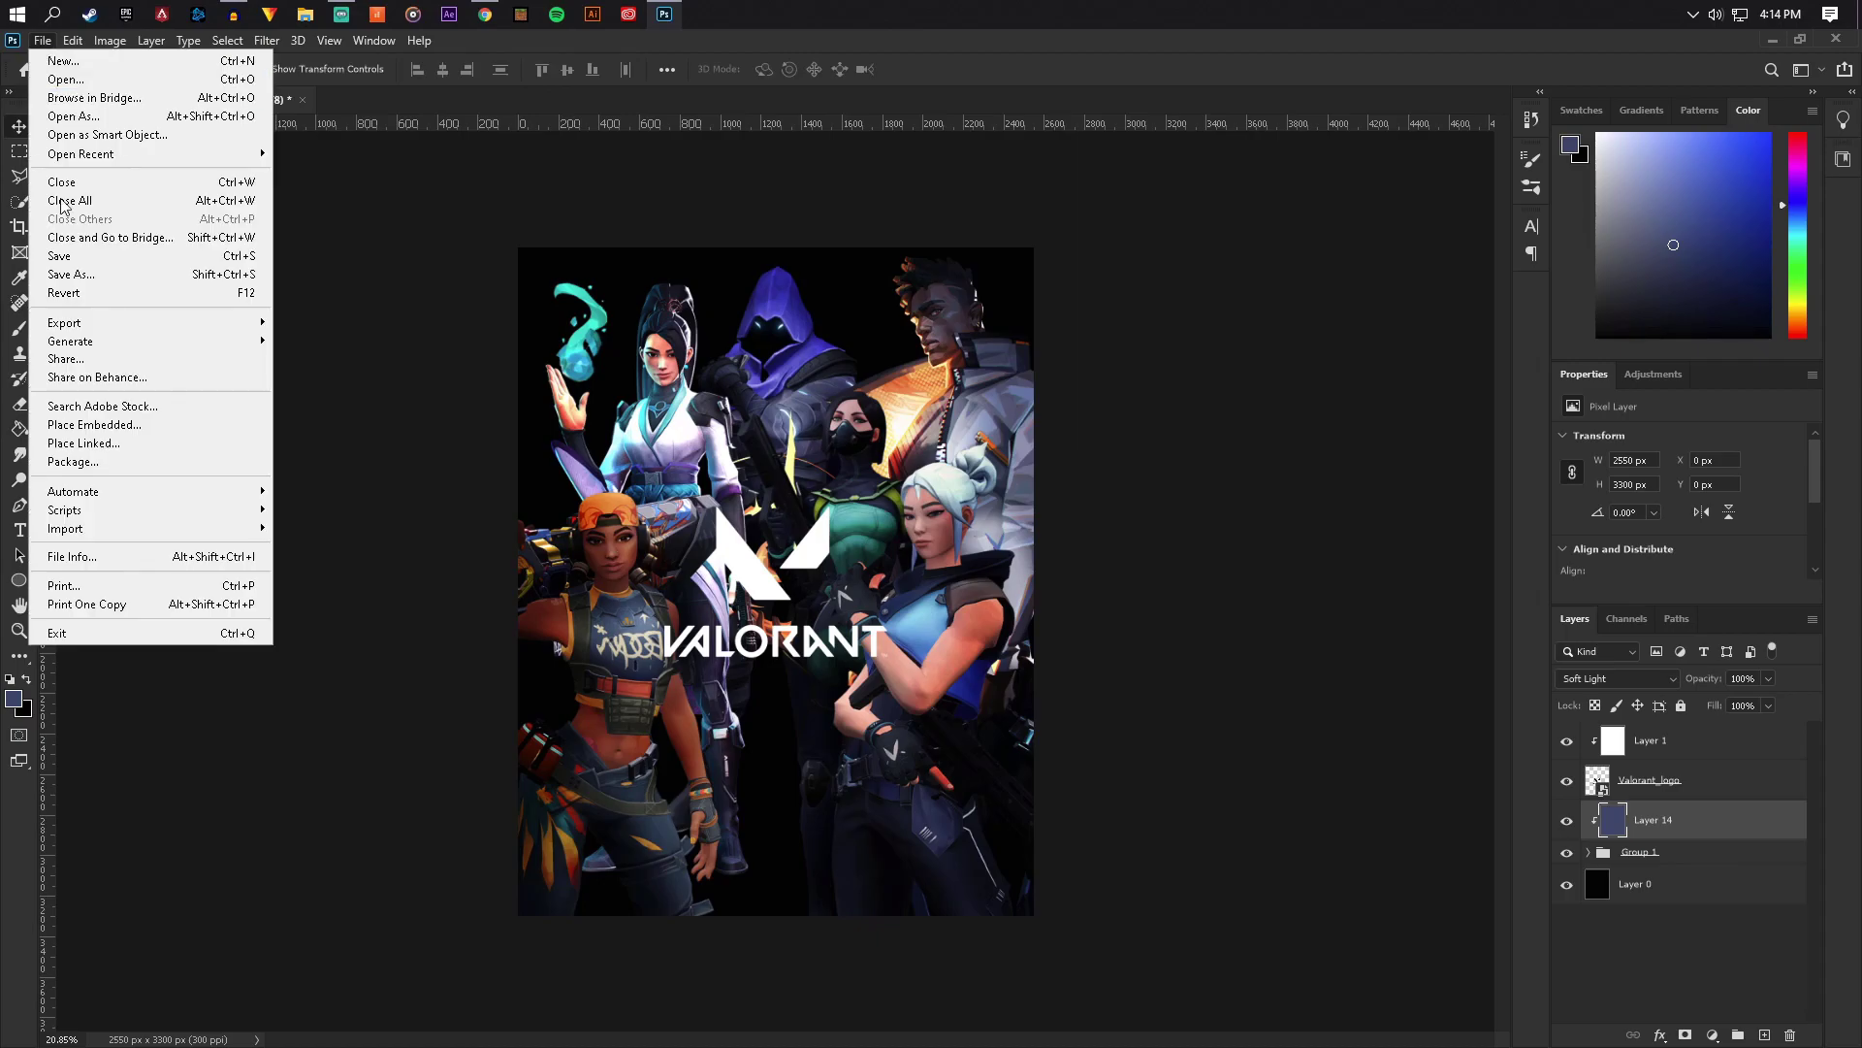
click(75, 256)
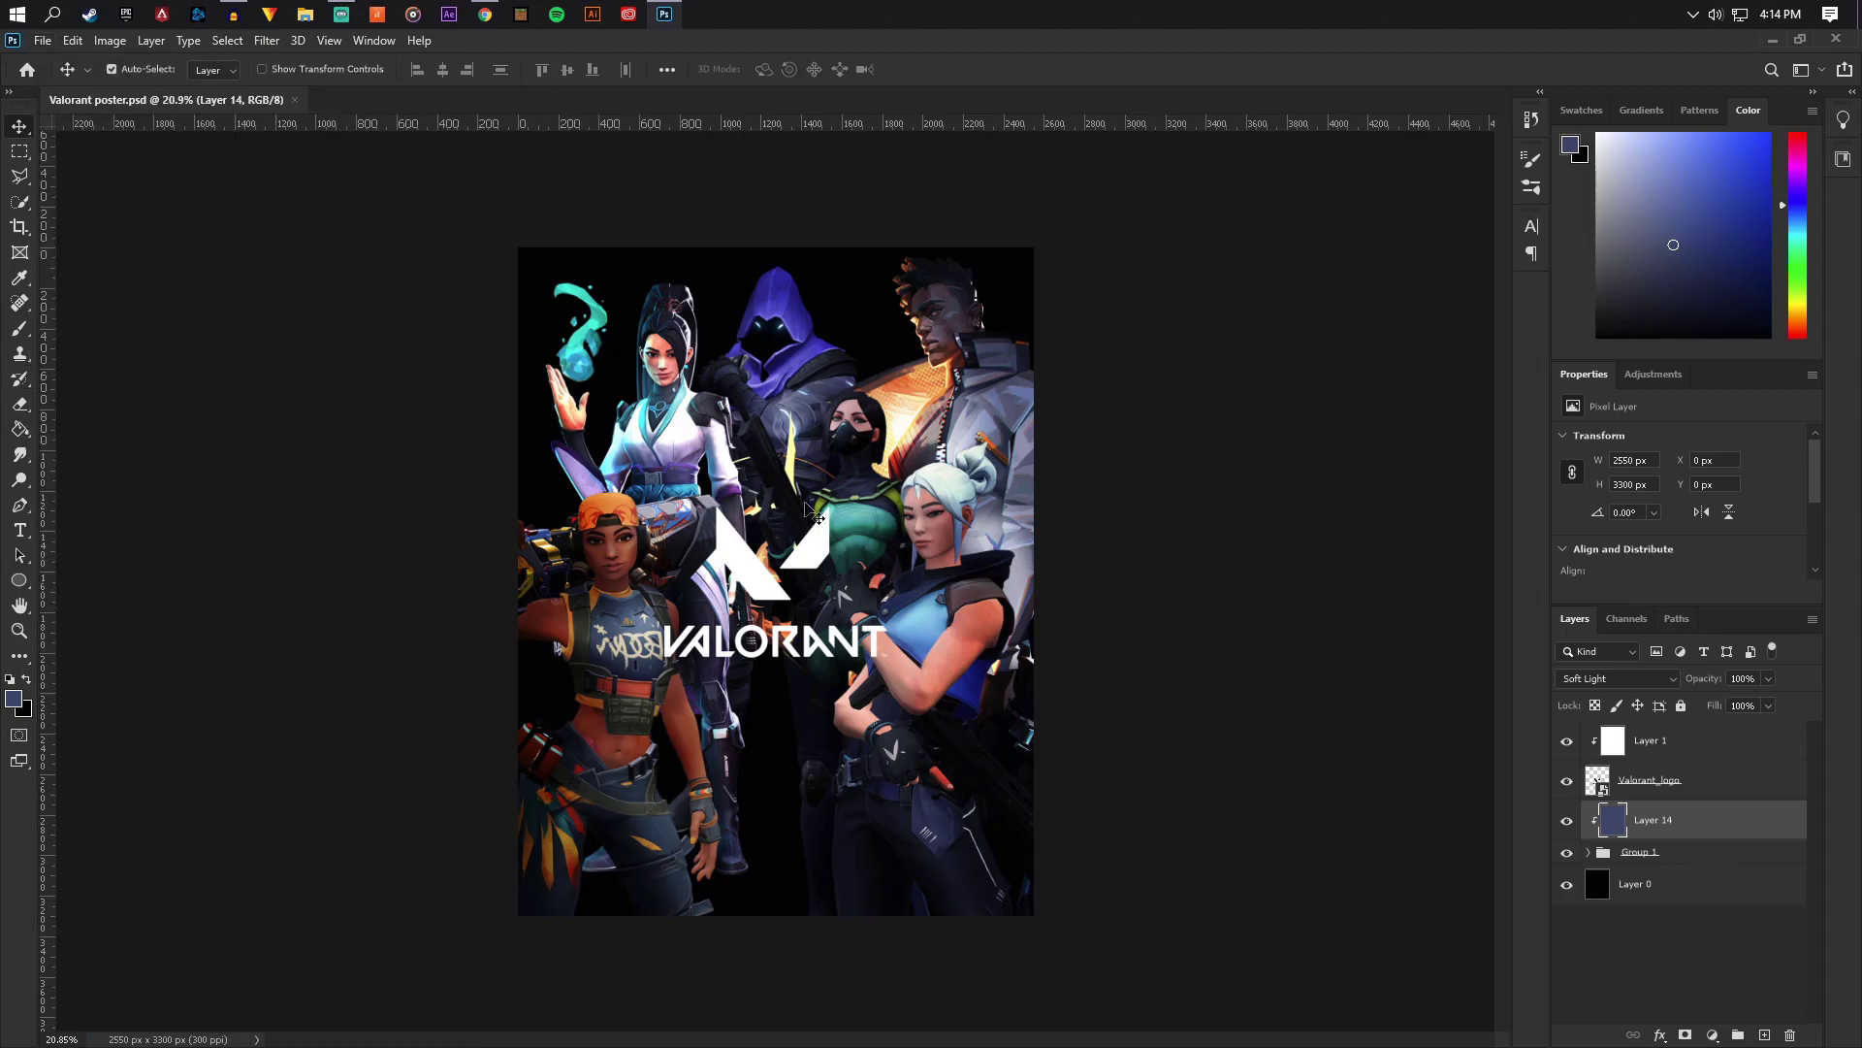
scroll(815, 517, down, 2)
scroll(931, 582, up, 4)
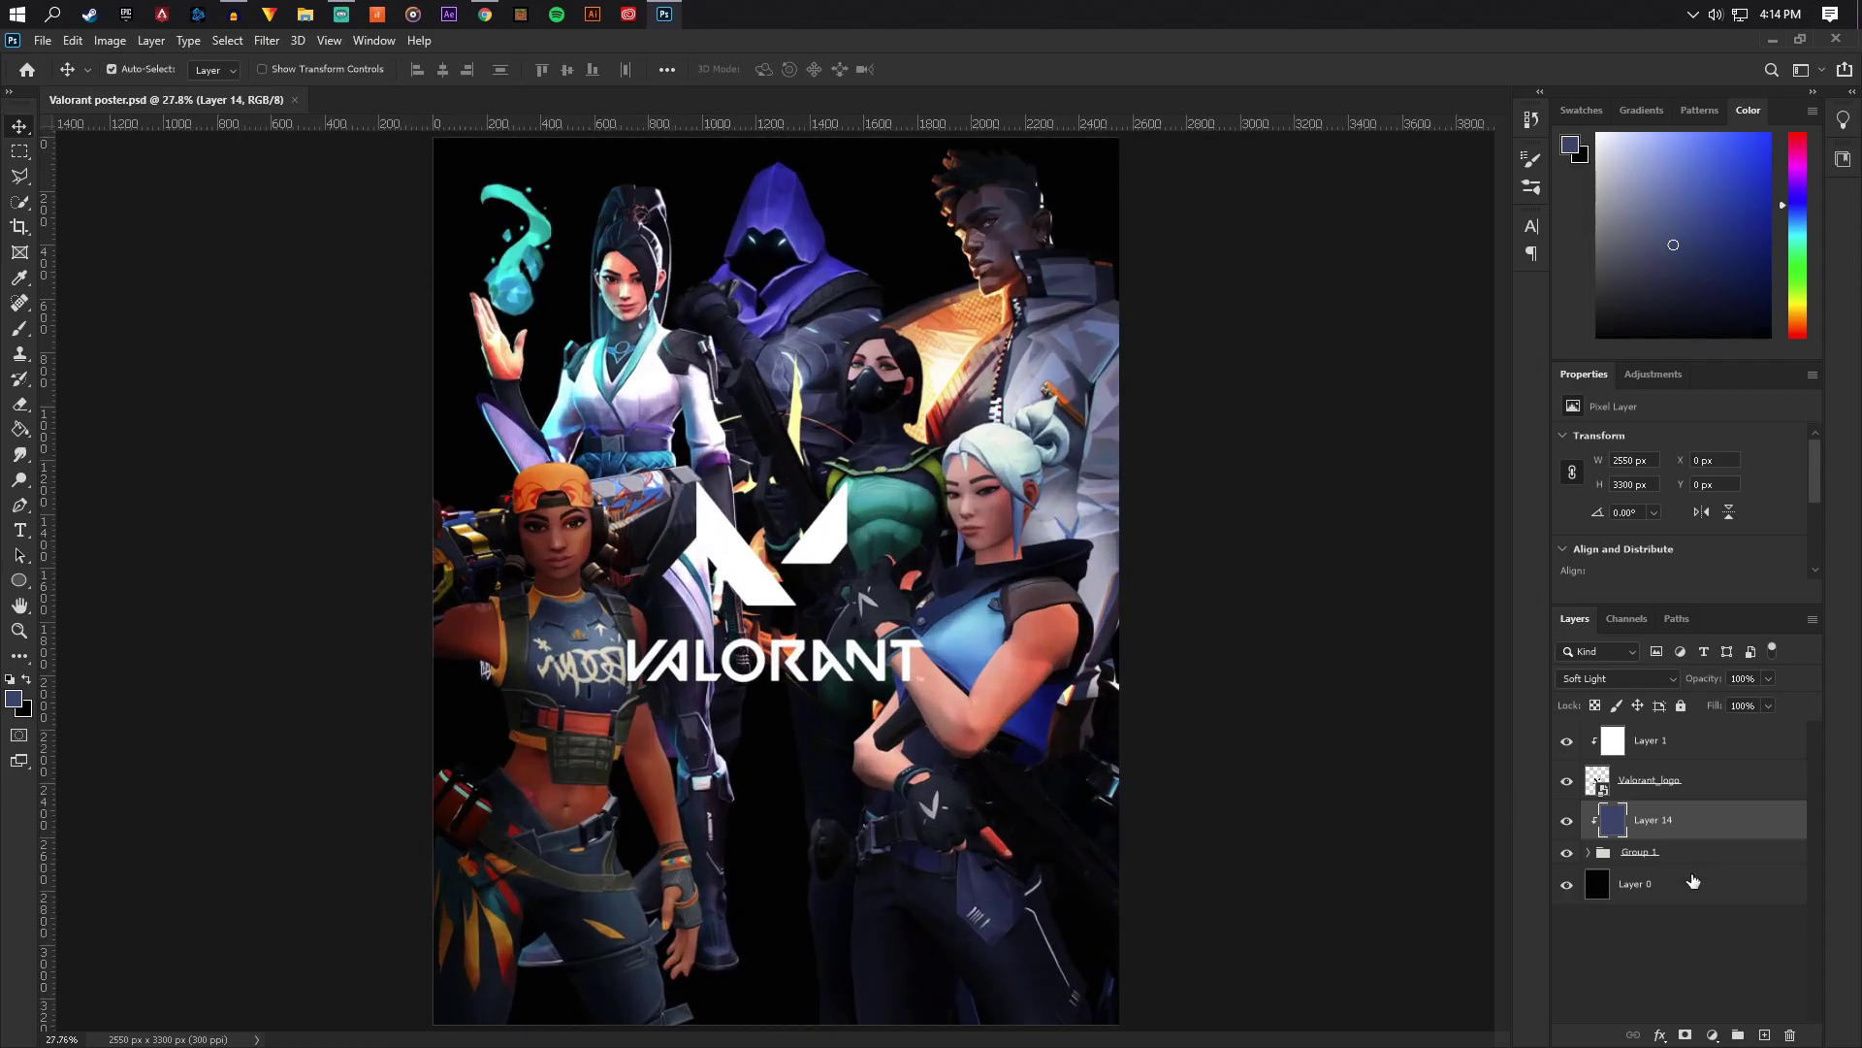
Add Layer 15 above background Layer 0 and brush a cyan glow sampled from the flame
click(1650, 885)
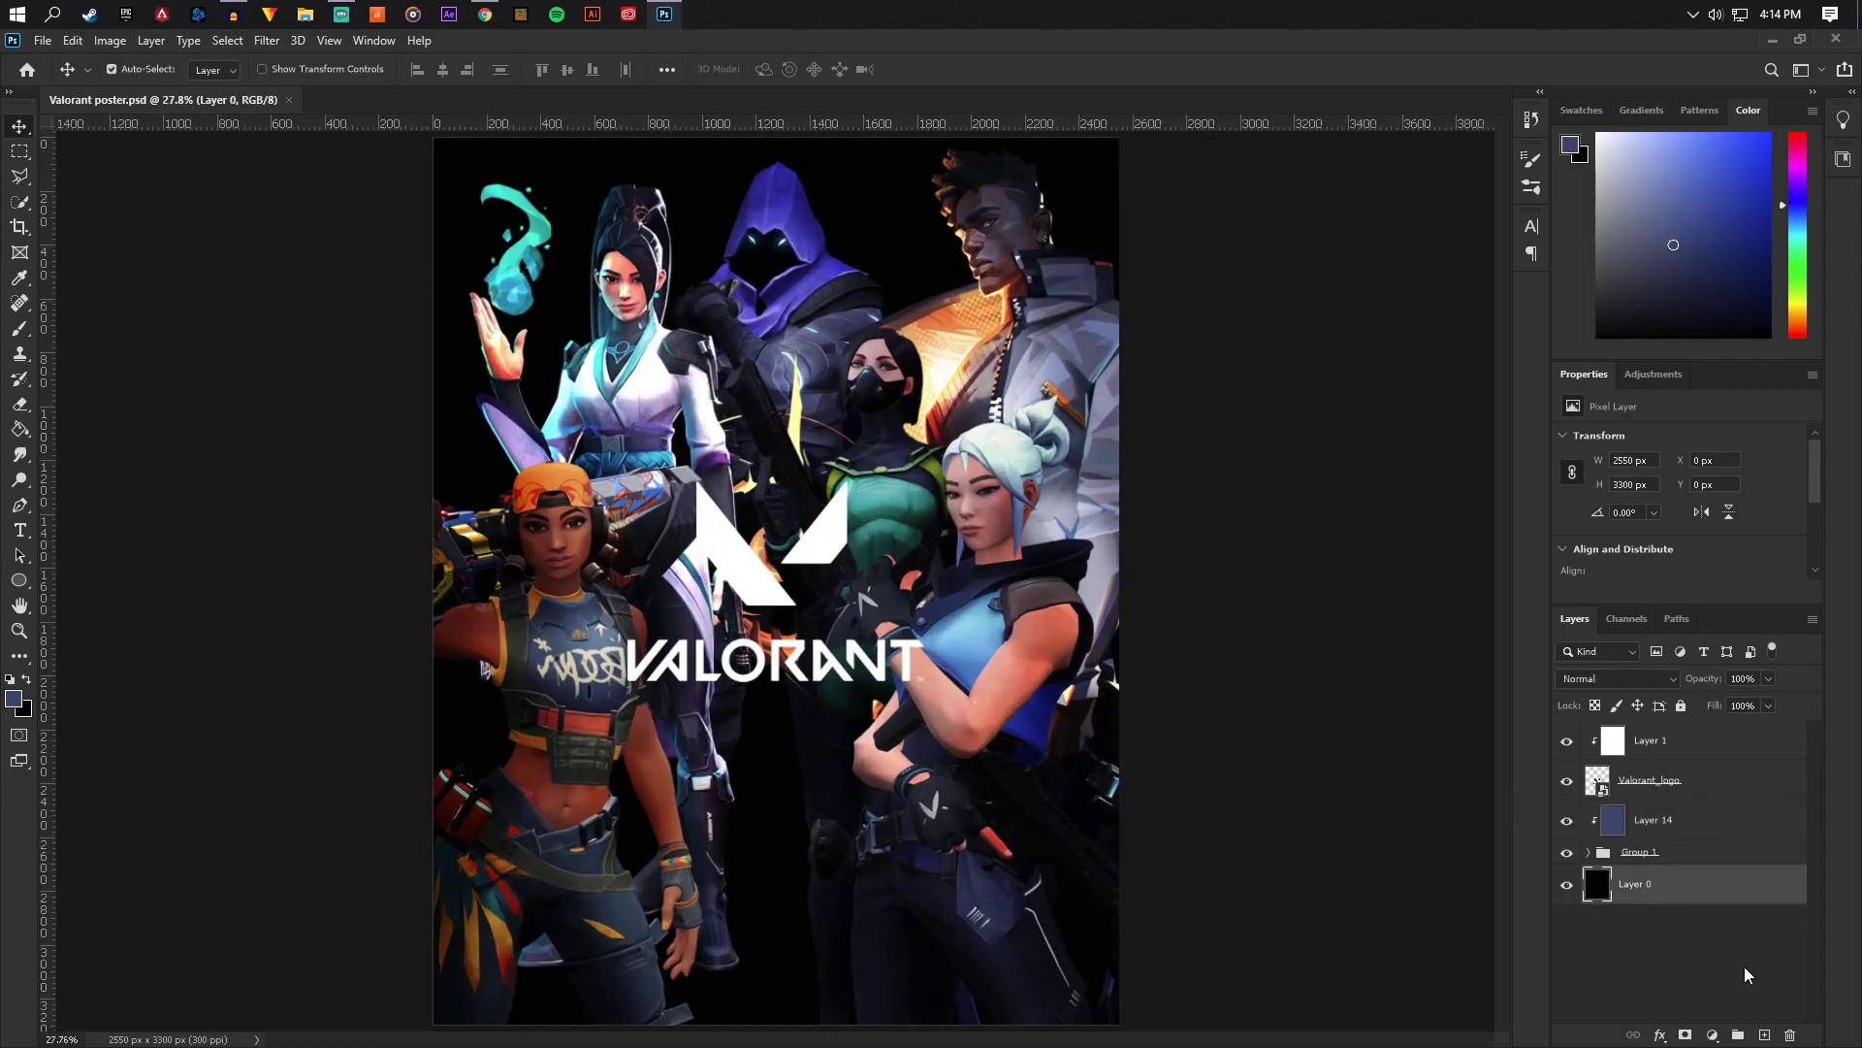
click(1765, 1036)
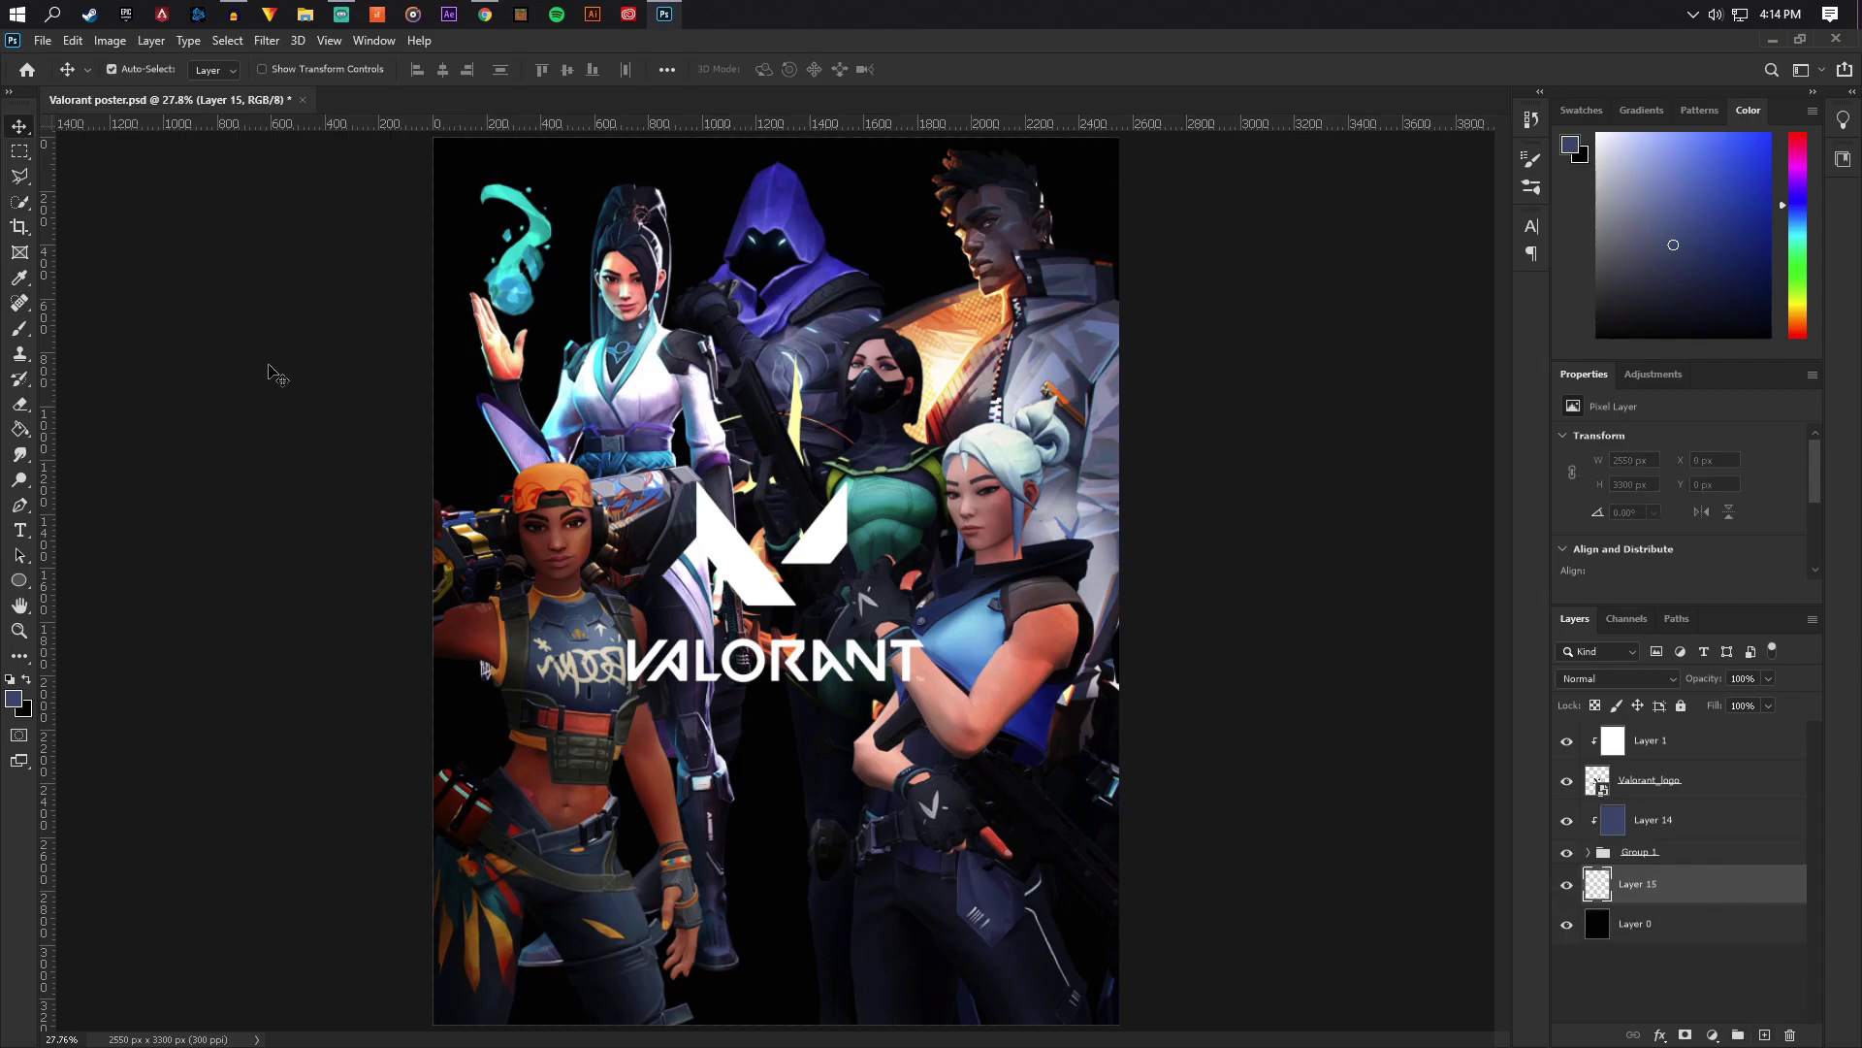
click(21, 331)
scroll(437, 186, up, 4)
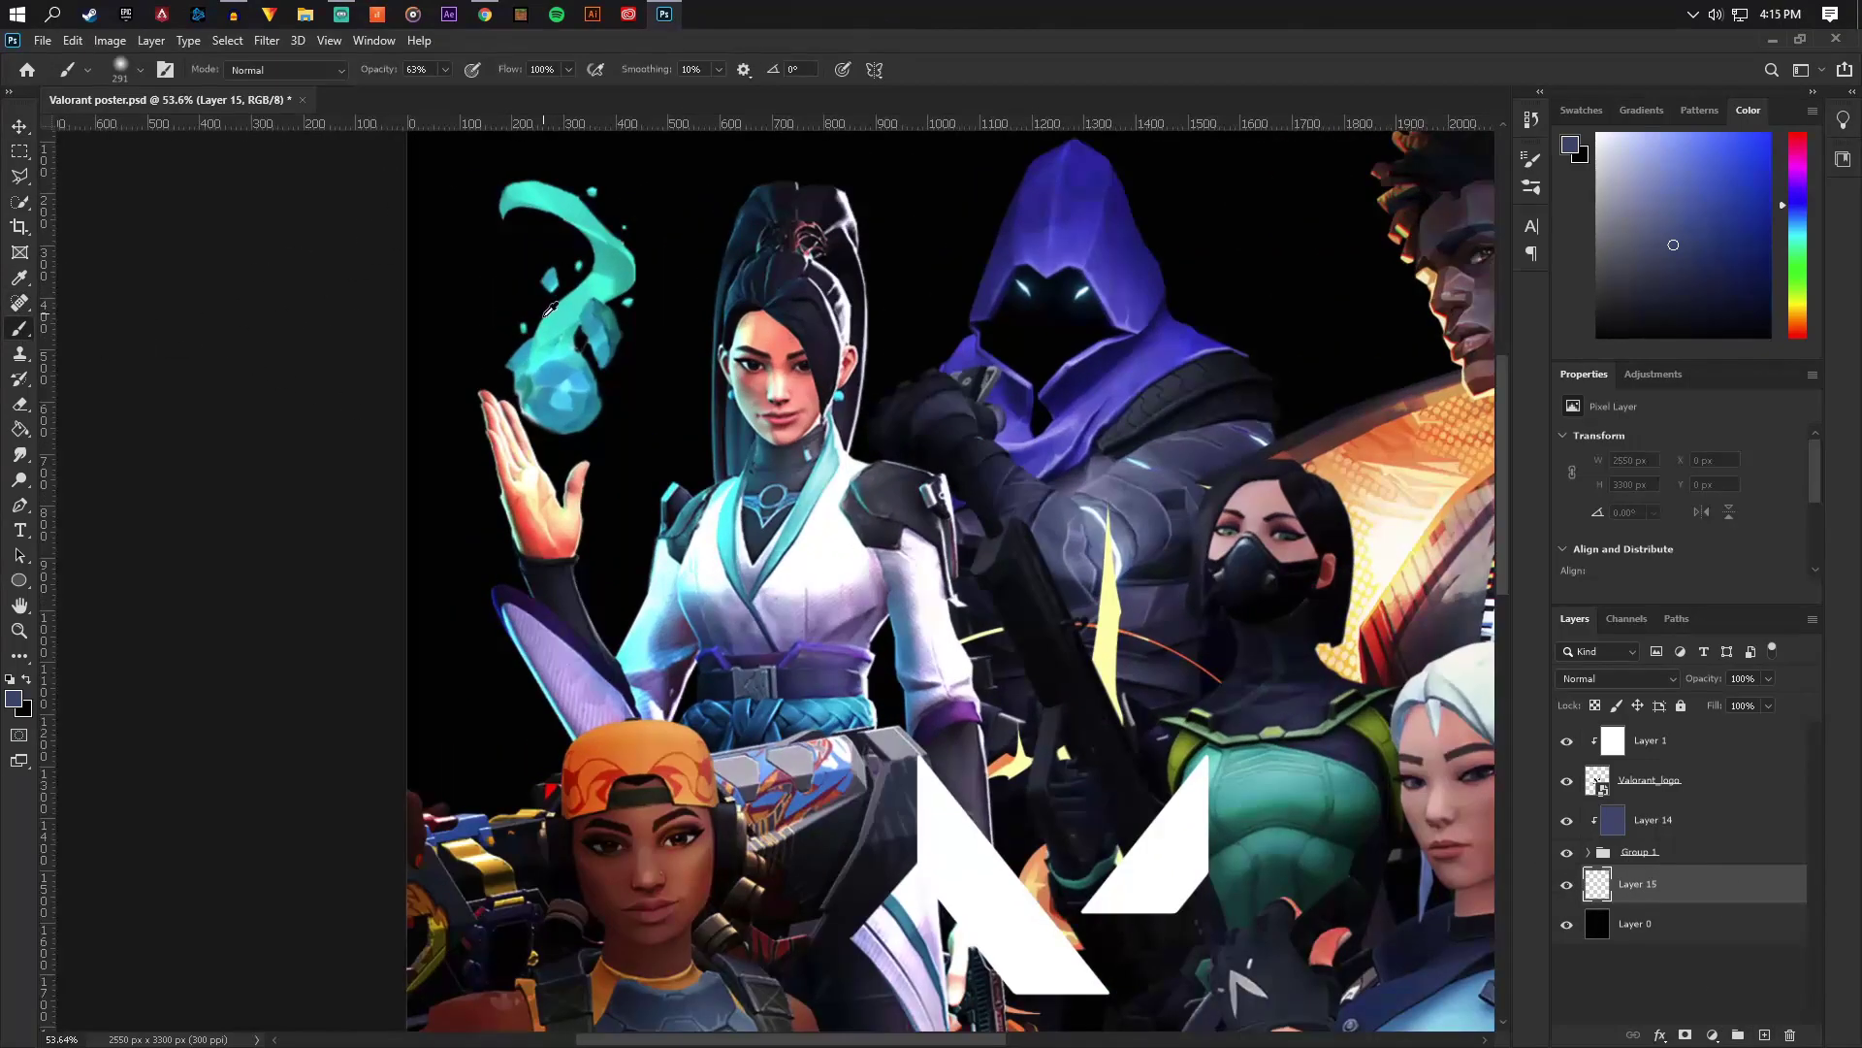
alt+click(557, 364)
click(556, 379)
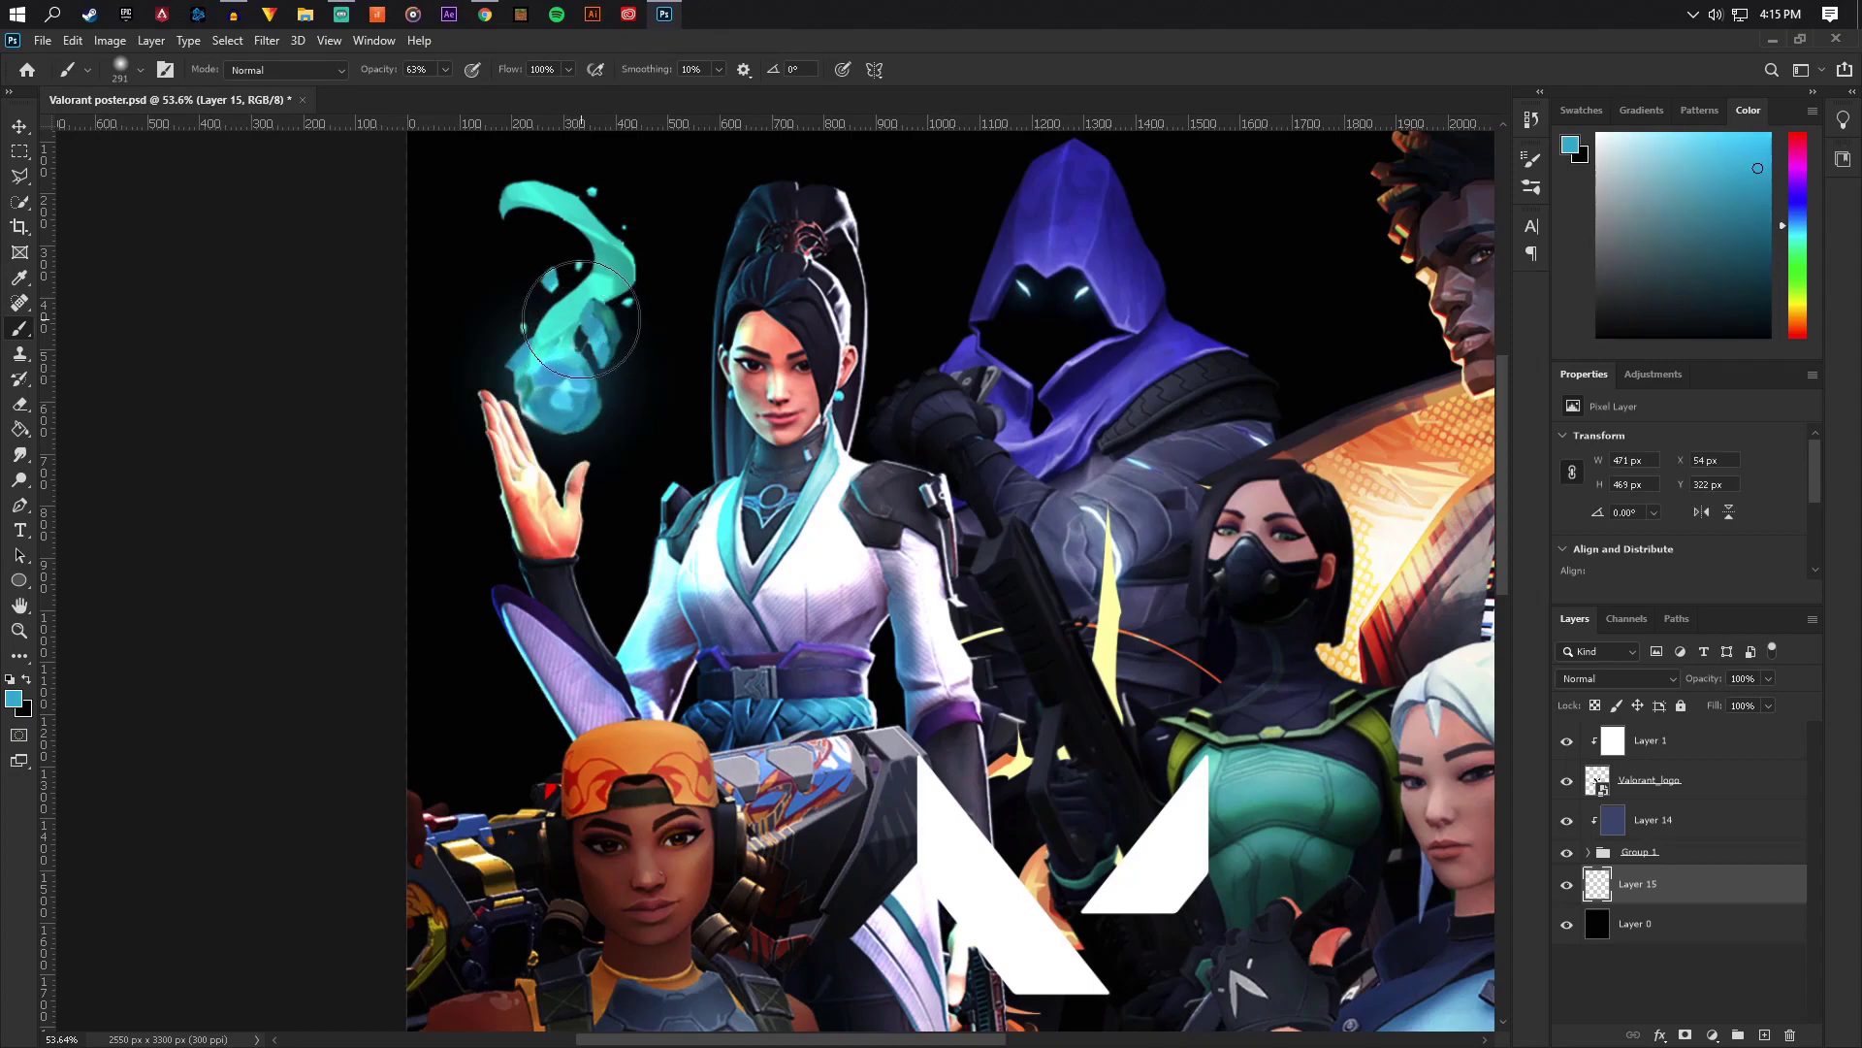
alt+click(568, 324)
mouse_move(575, 317)
mouse_down()
mouse_move(562, 349)
mouse_move(551, 336)
mouse_up()
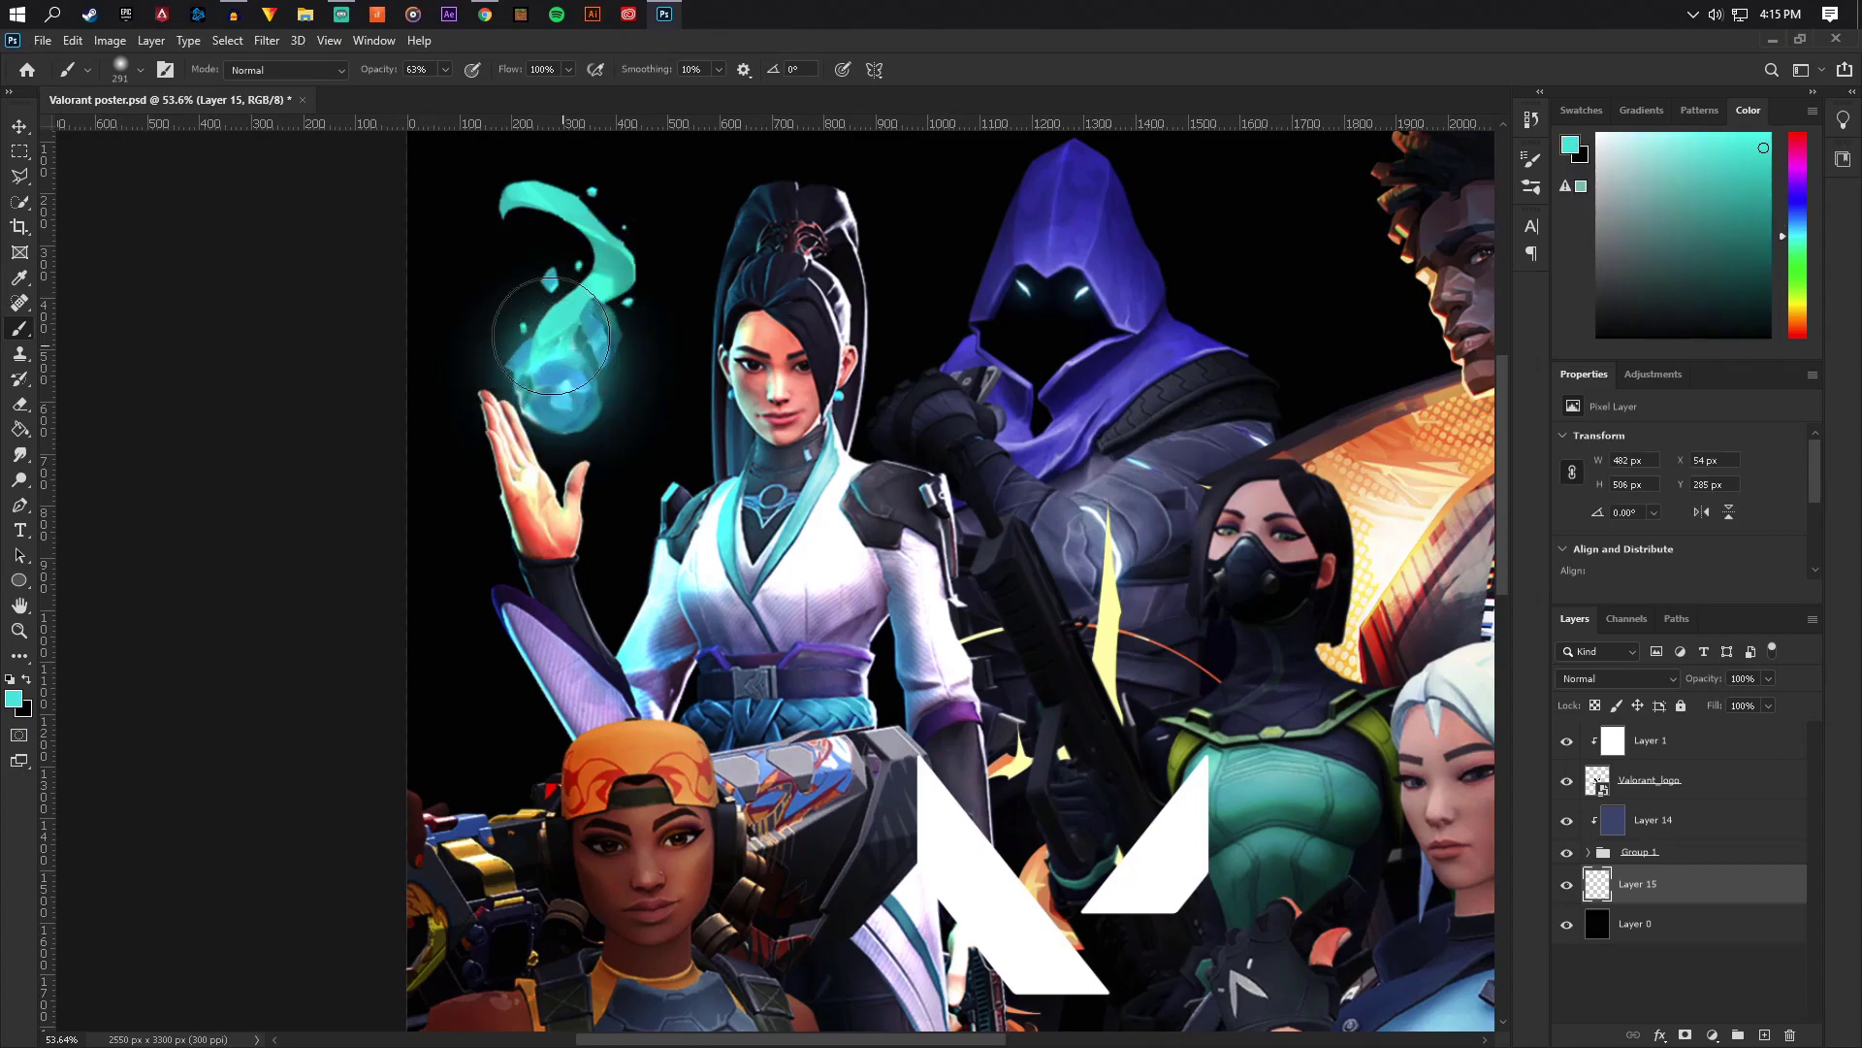
Extend the cyan glow to the flame's tip, the small shards and the lower flame
click(141, 71)
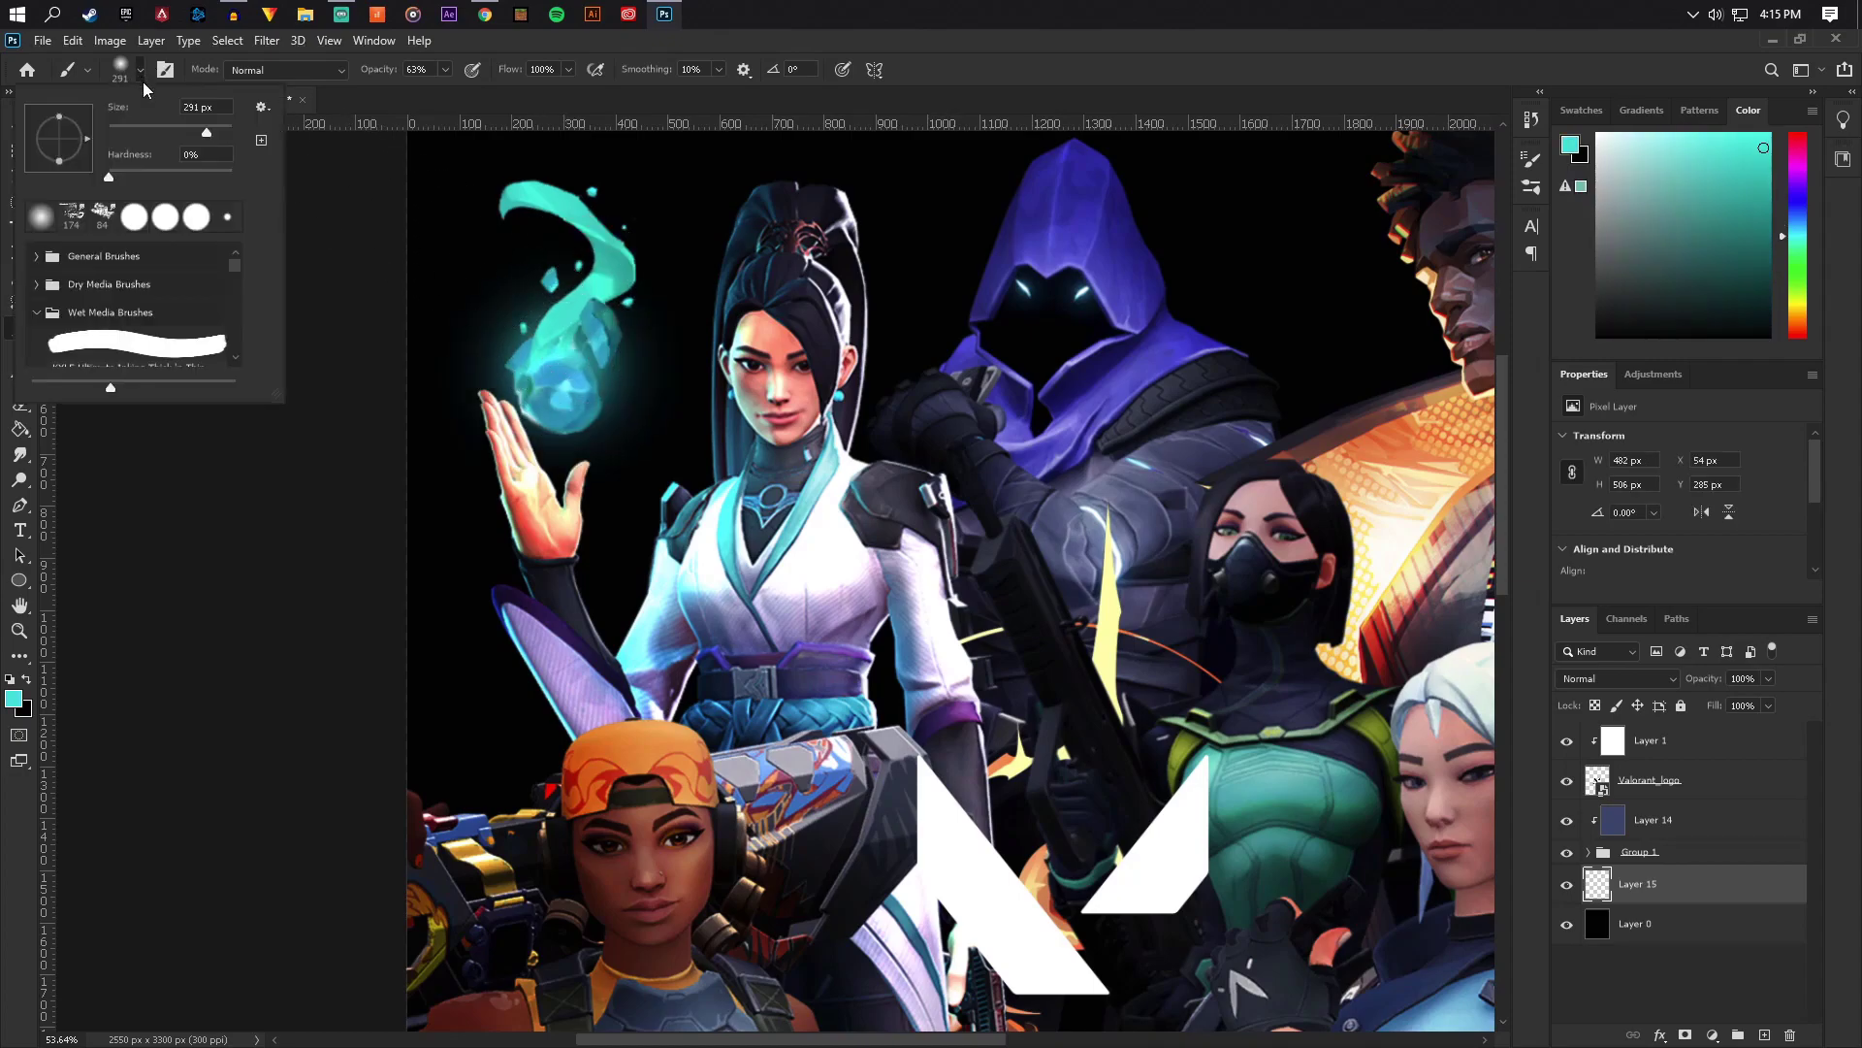
click(575, 338)
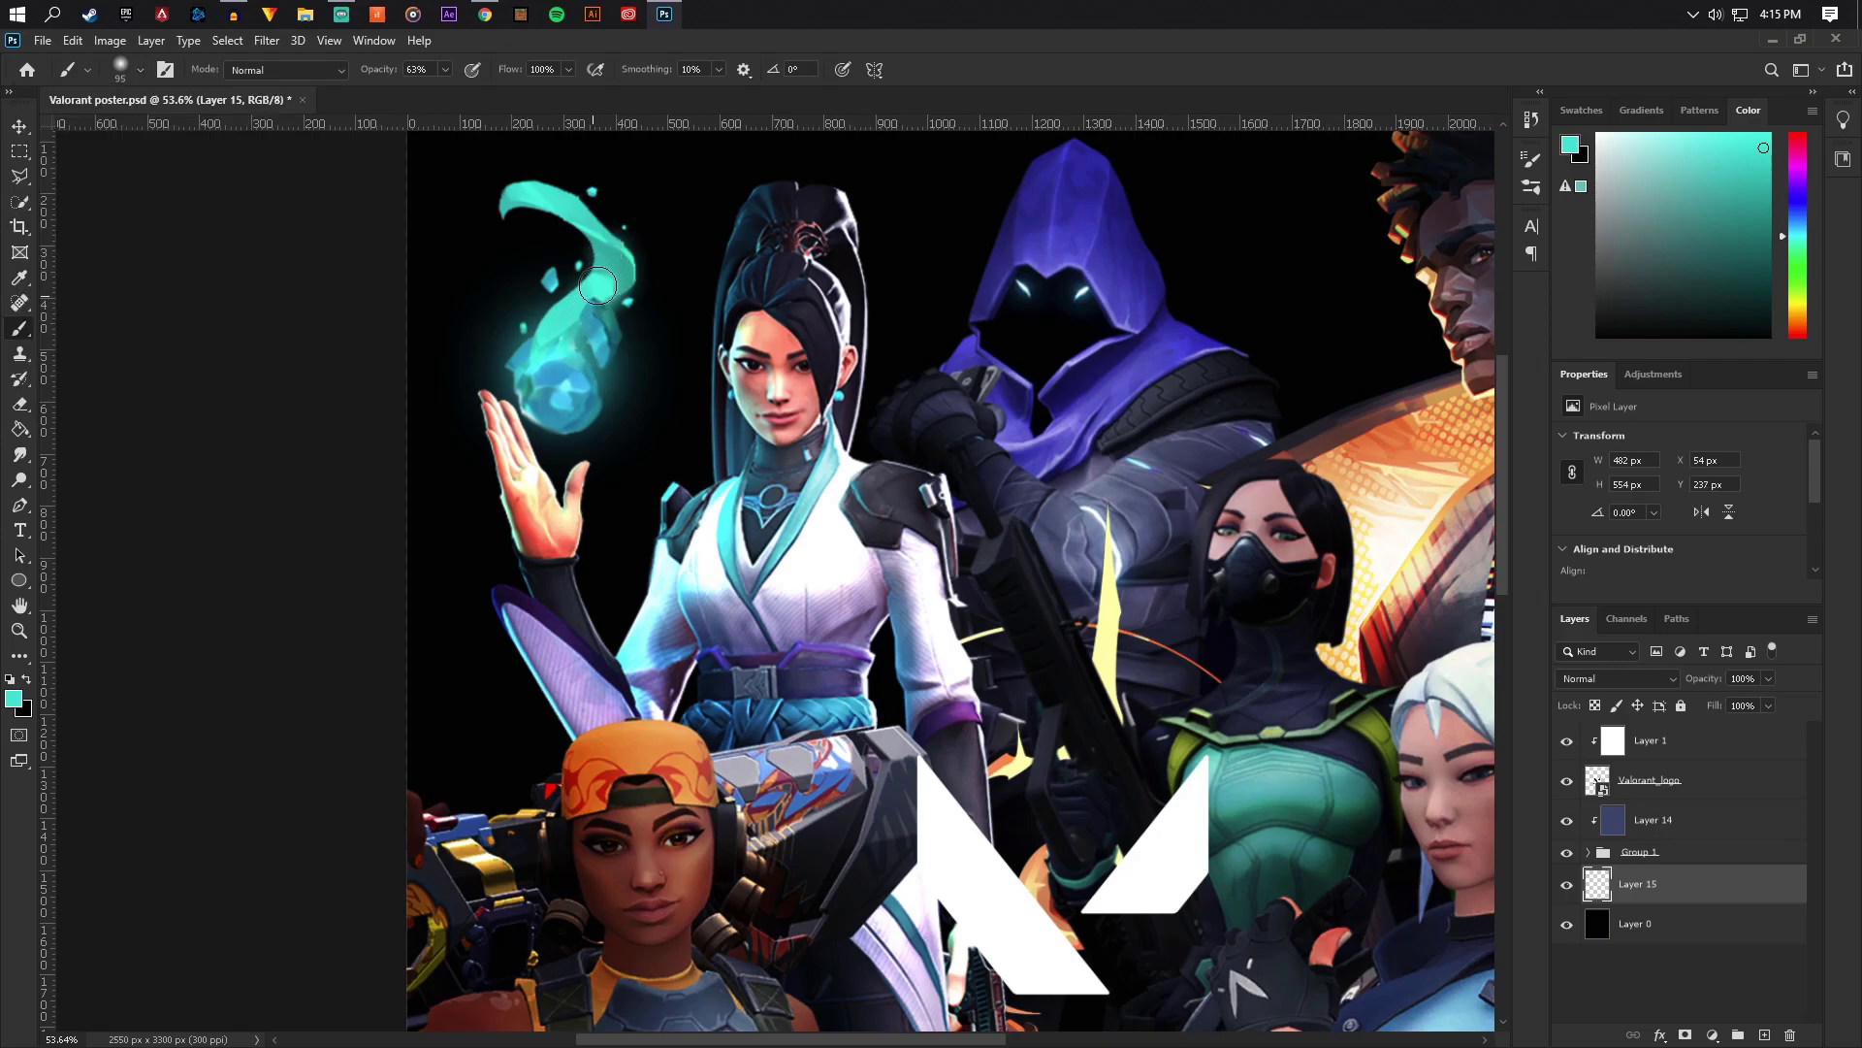
mouse_move(598, 285)
mouse_down()
mouse_move(599, 225)
mouse_move(562, 194)
mouse_move(507, 210)
mouse_up()
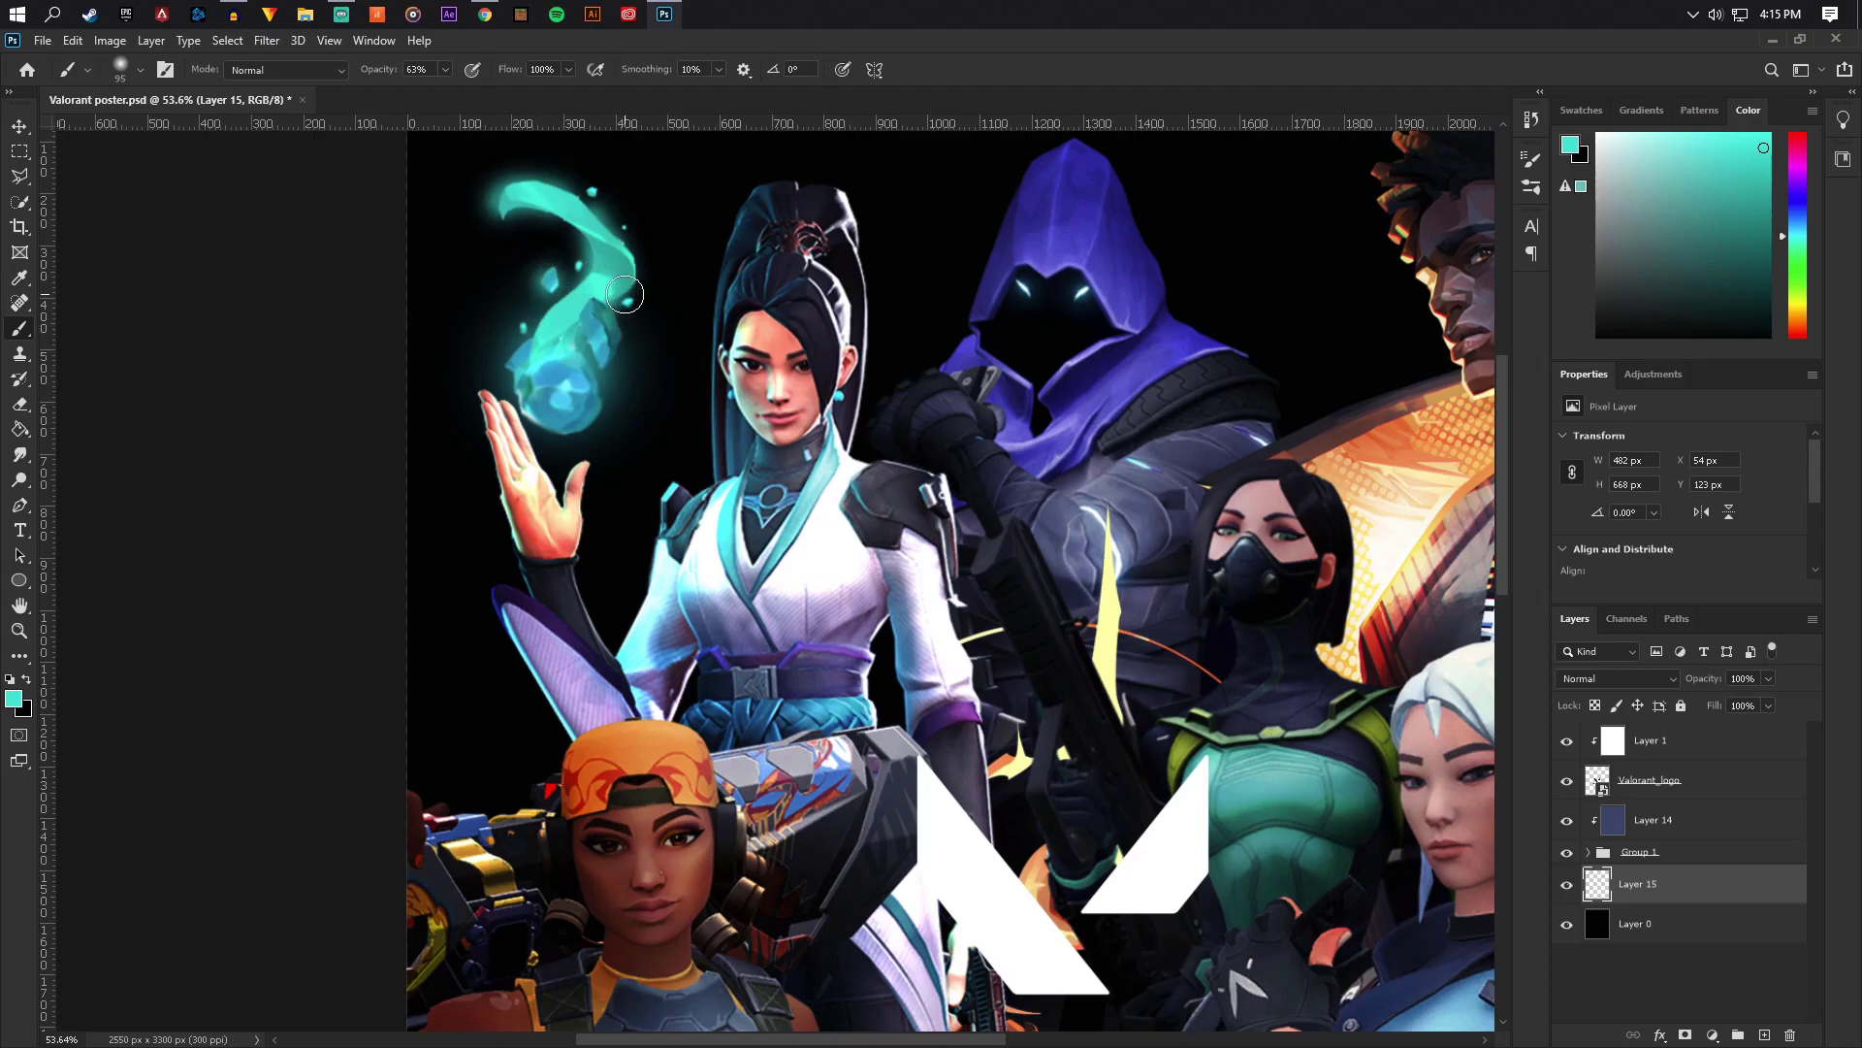
click(629, 299)
click(588, 196)
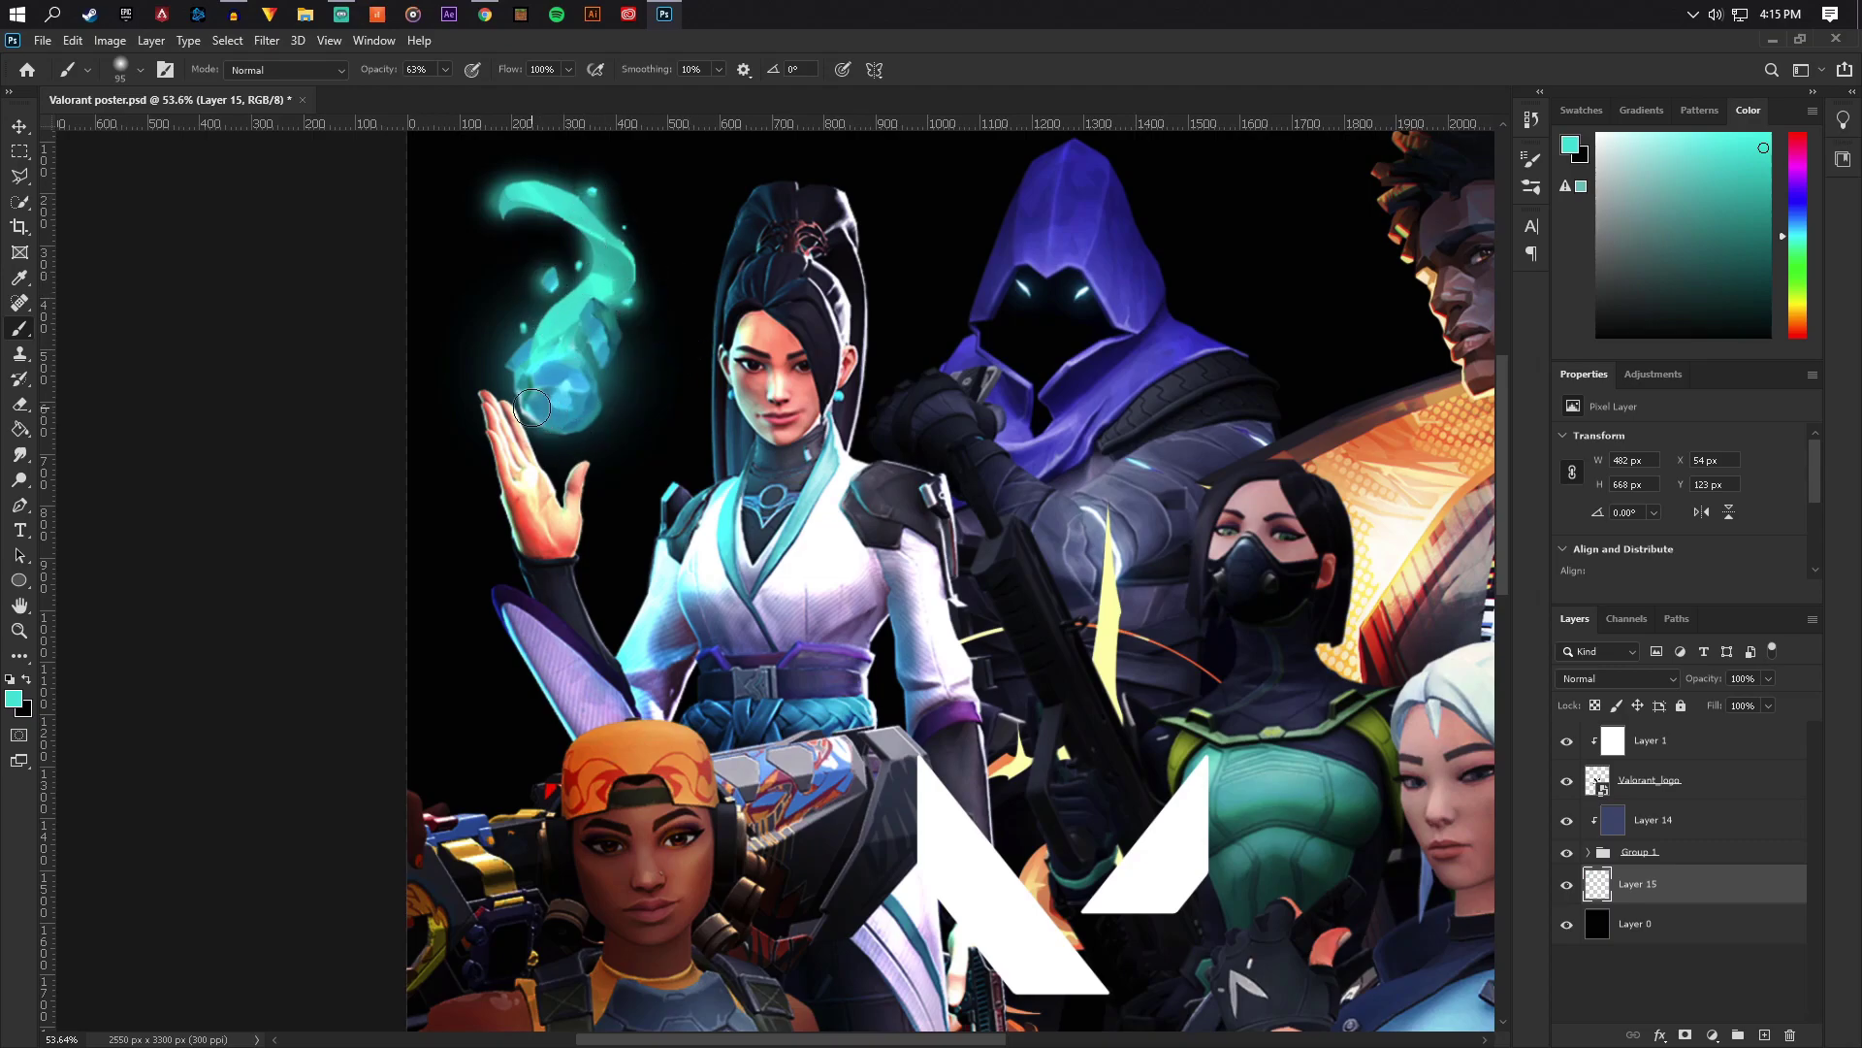
drag(581, 417, 589, 393)
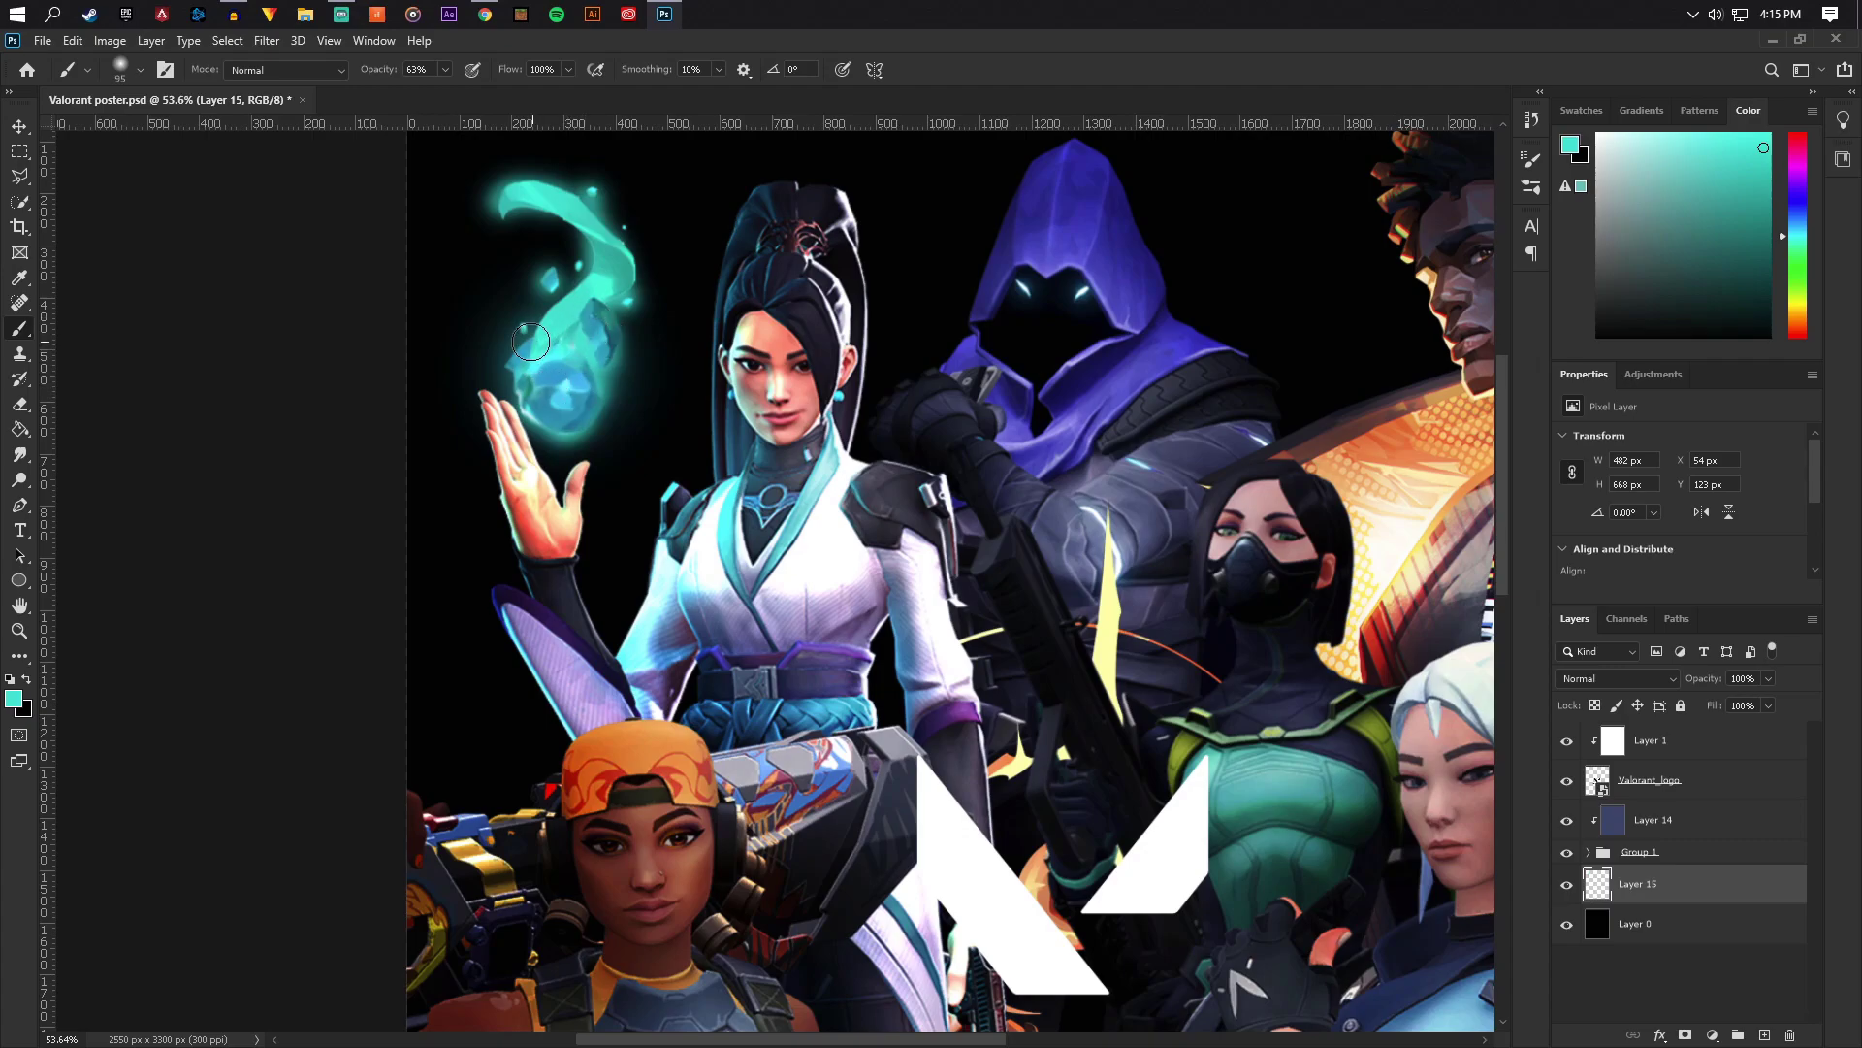
Toggle Layer 15 on and off to compare the poster with and without the glow
scroll(780, 399, down, 6)
scroll(860, 470, up, 1)
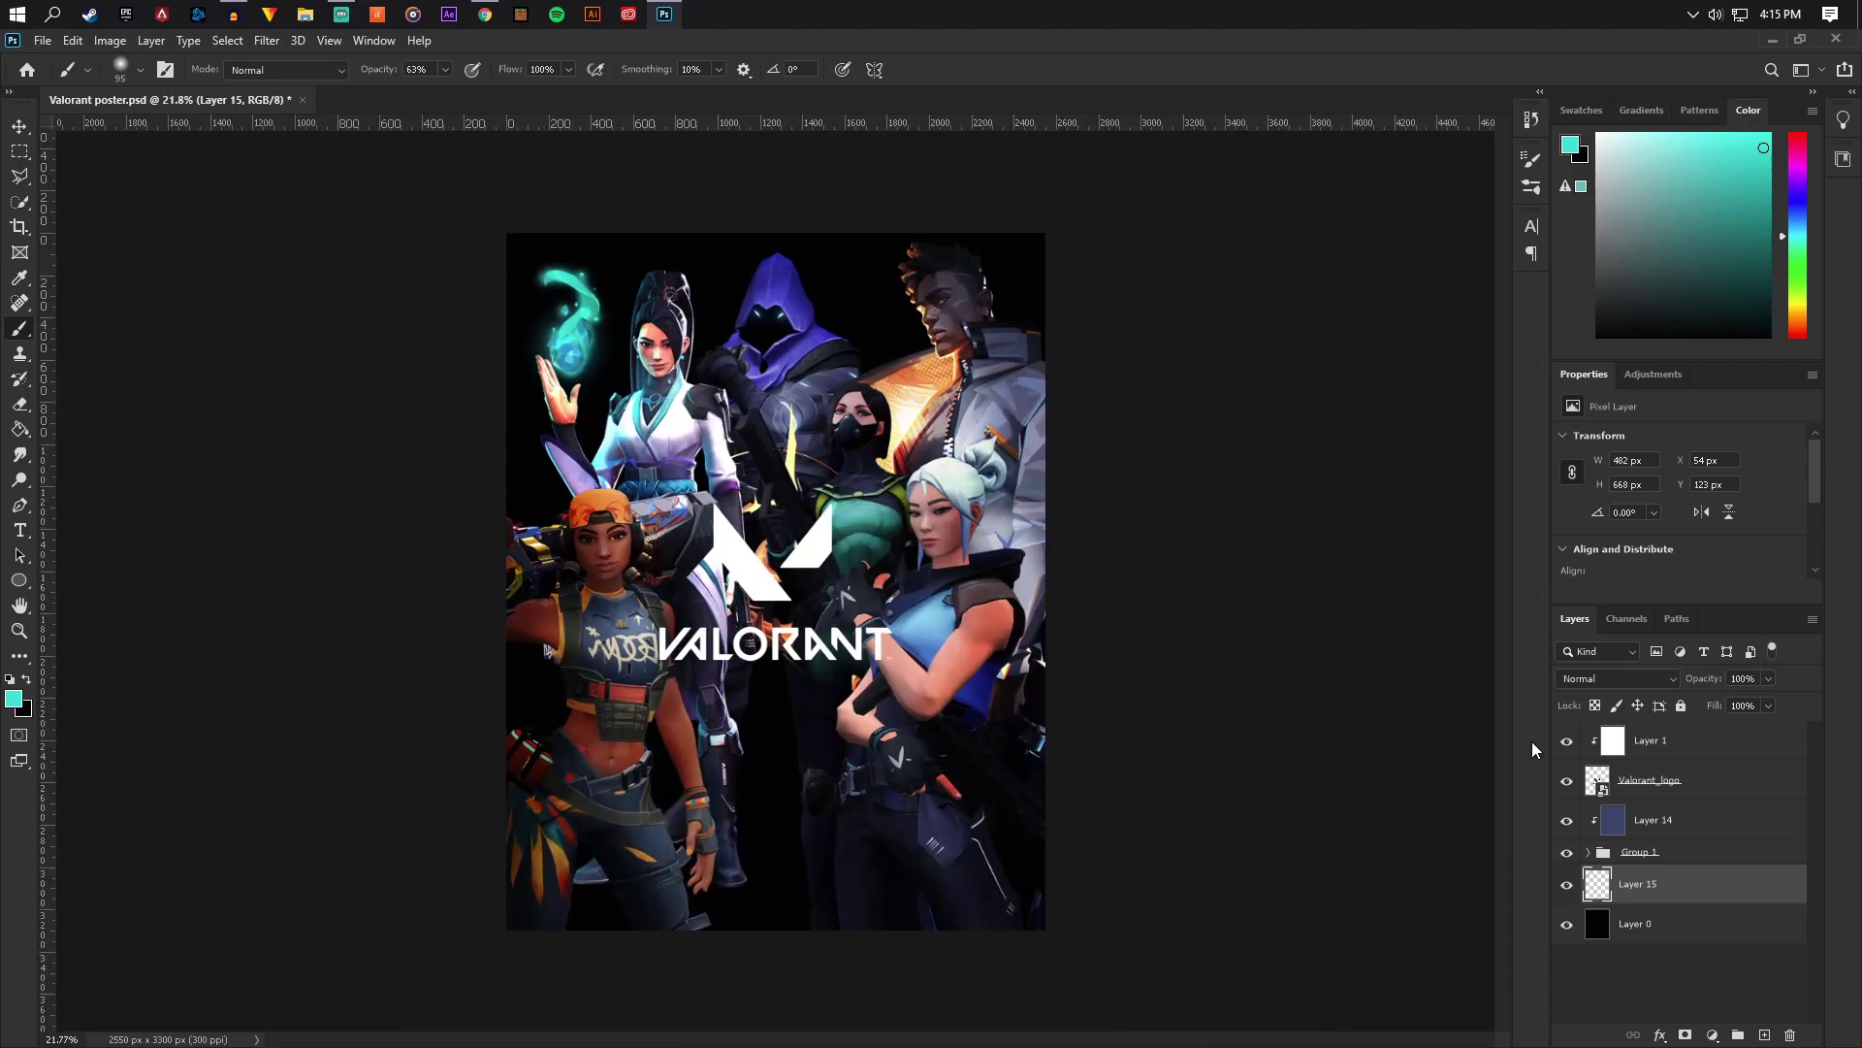
click(1566, 886)
click(1567, 886)
click(1566, 885)
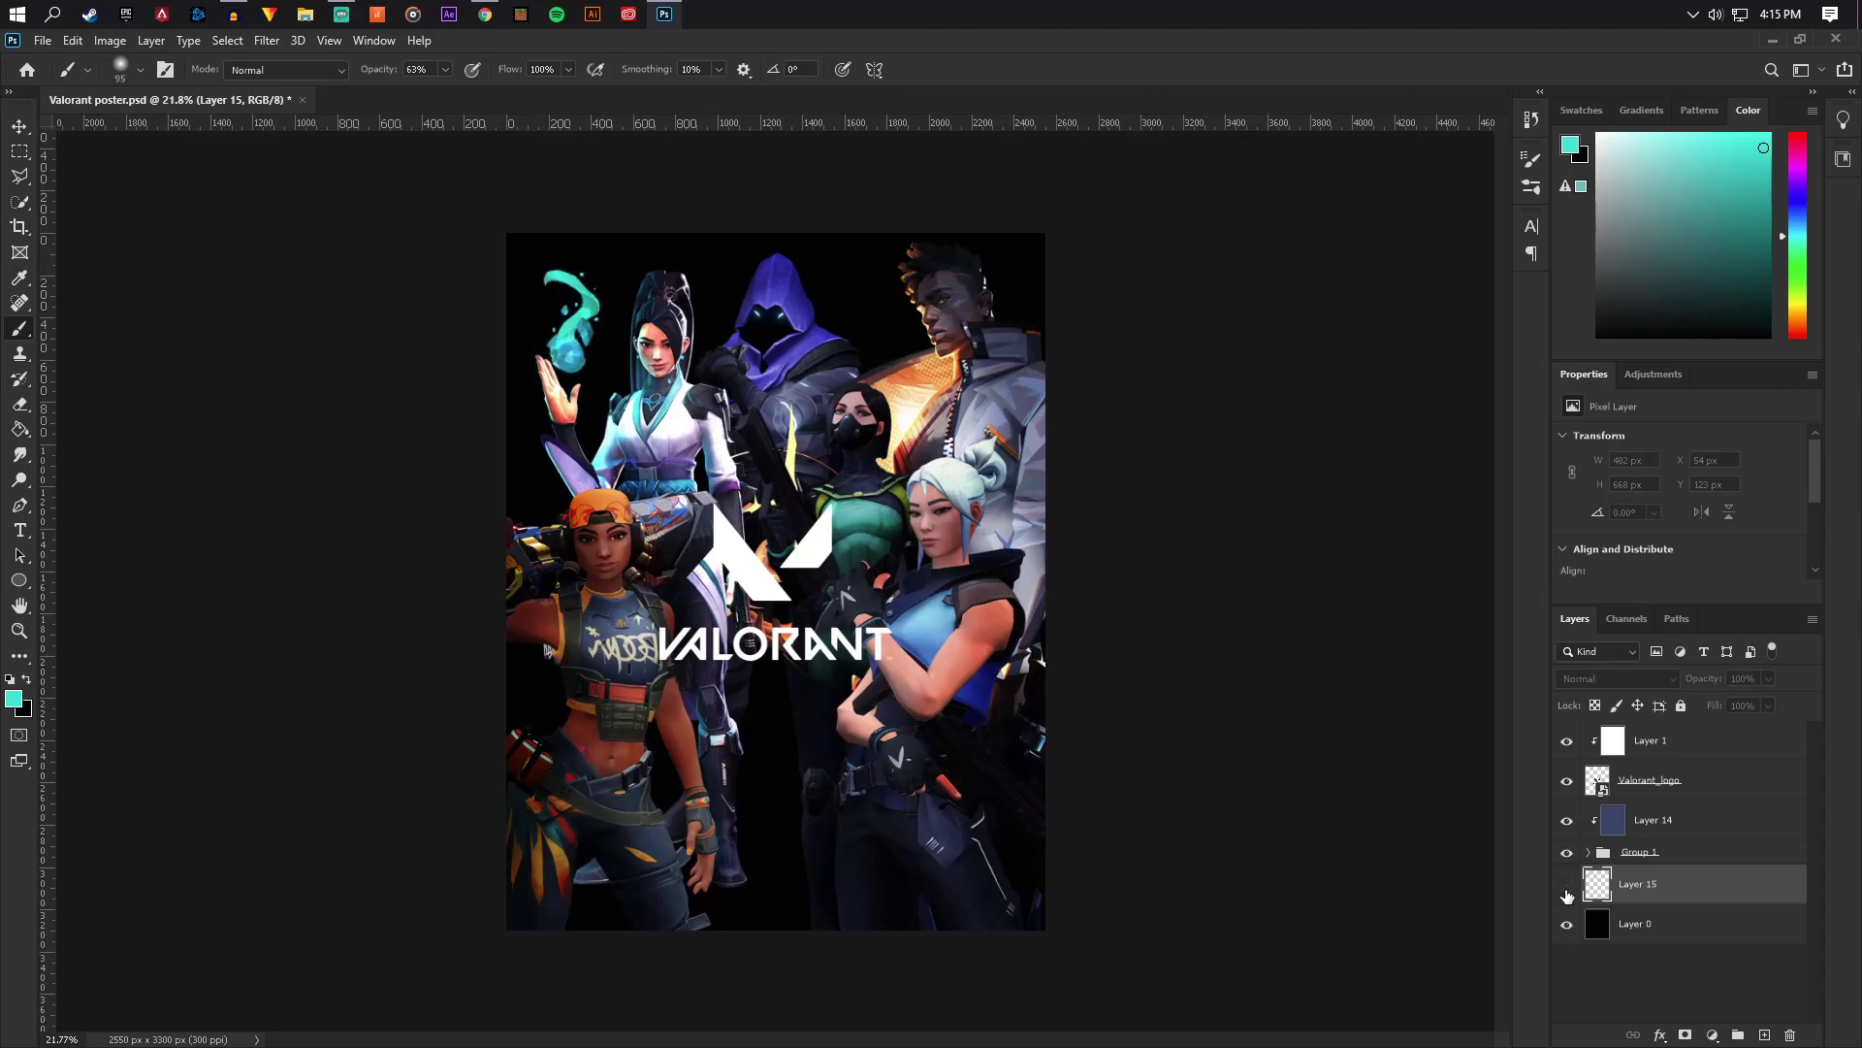
click(1566, 885)
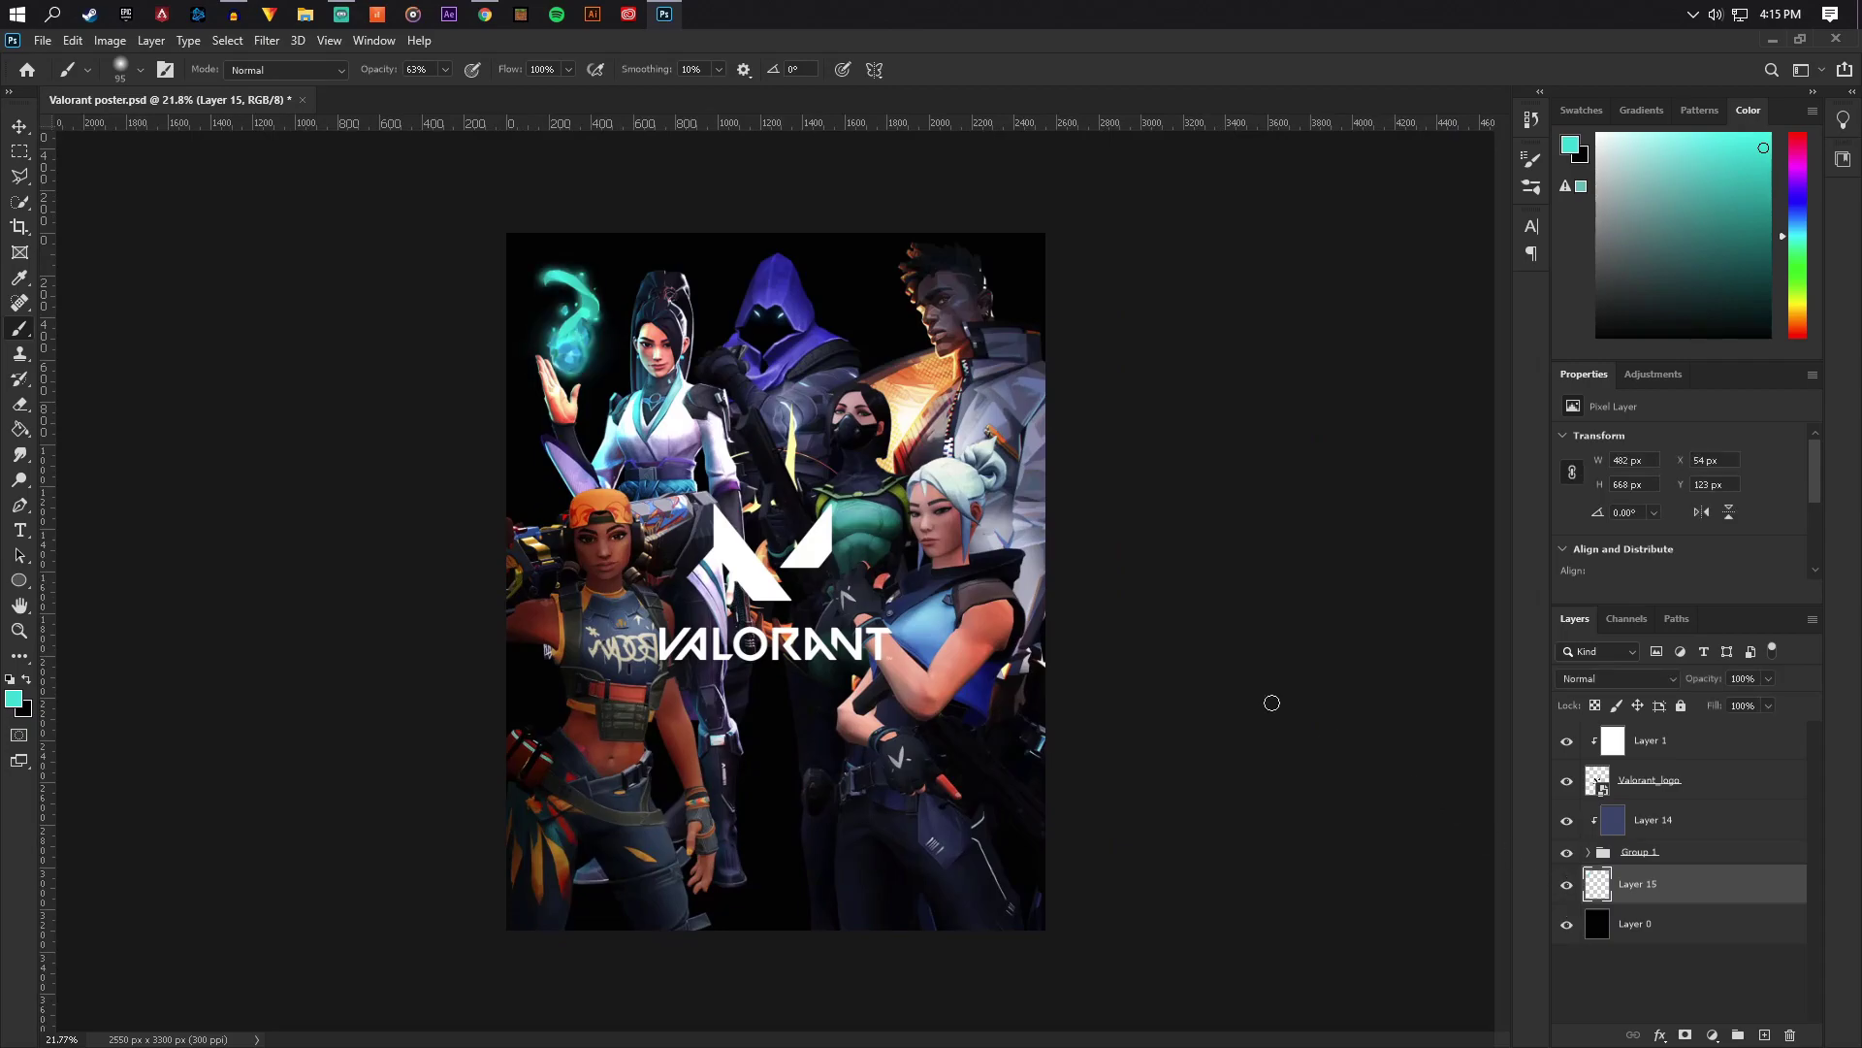
Sample orange from the right character's jacket and enlarge the brush to 196 px
scroll(994, 357, up, 3)
alt+click(907, 415)
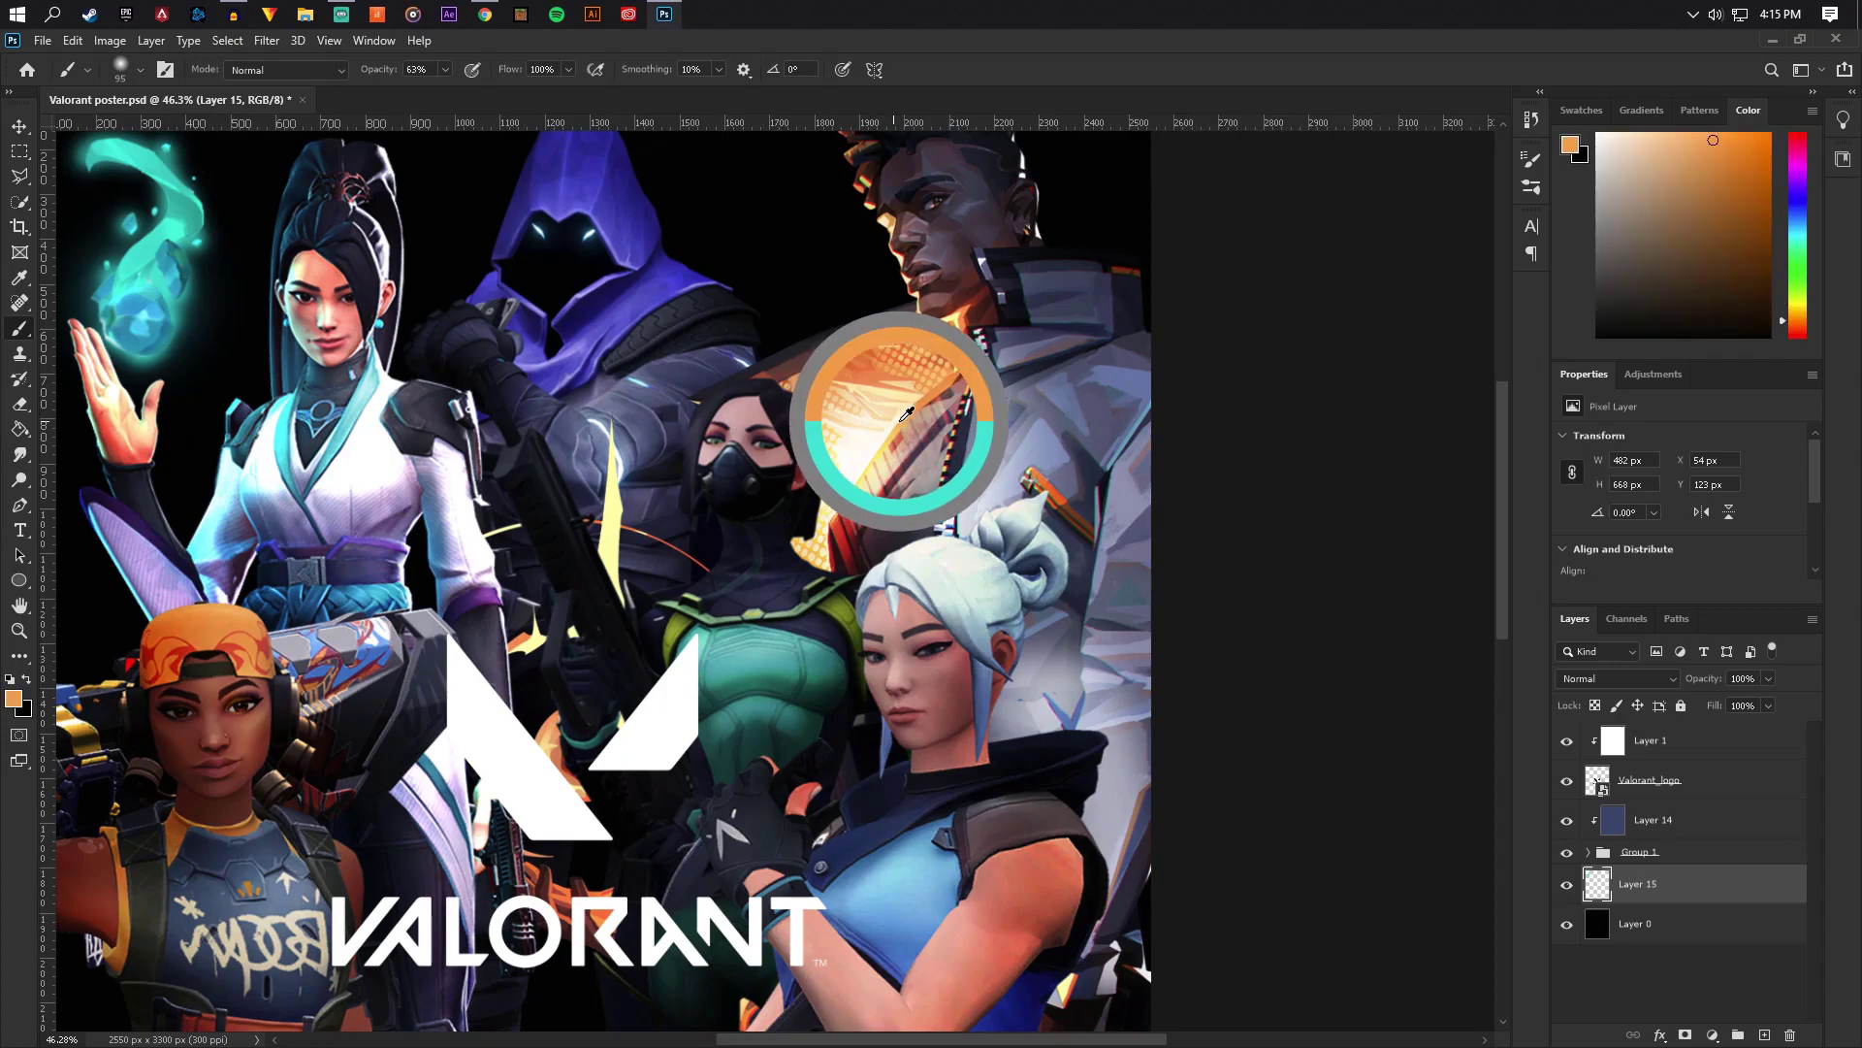
mouse_move(906, 415)
mouse_down()
mouse_move(791, 390)
mouse_move(942, 314)
mouse_move(812, 379)
mouse_up()
click(141, 69)
click(201, 127)
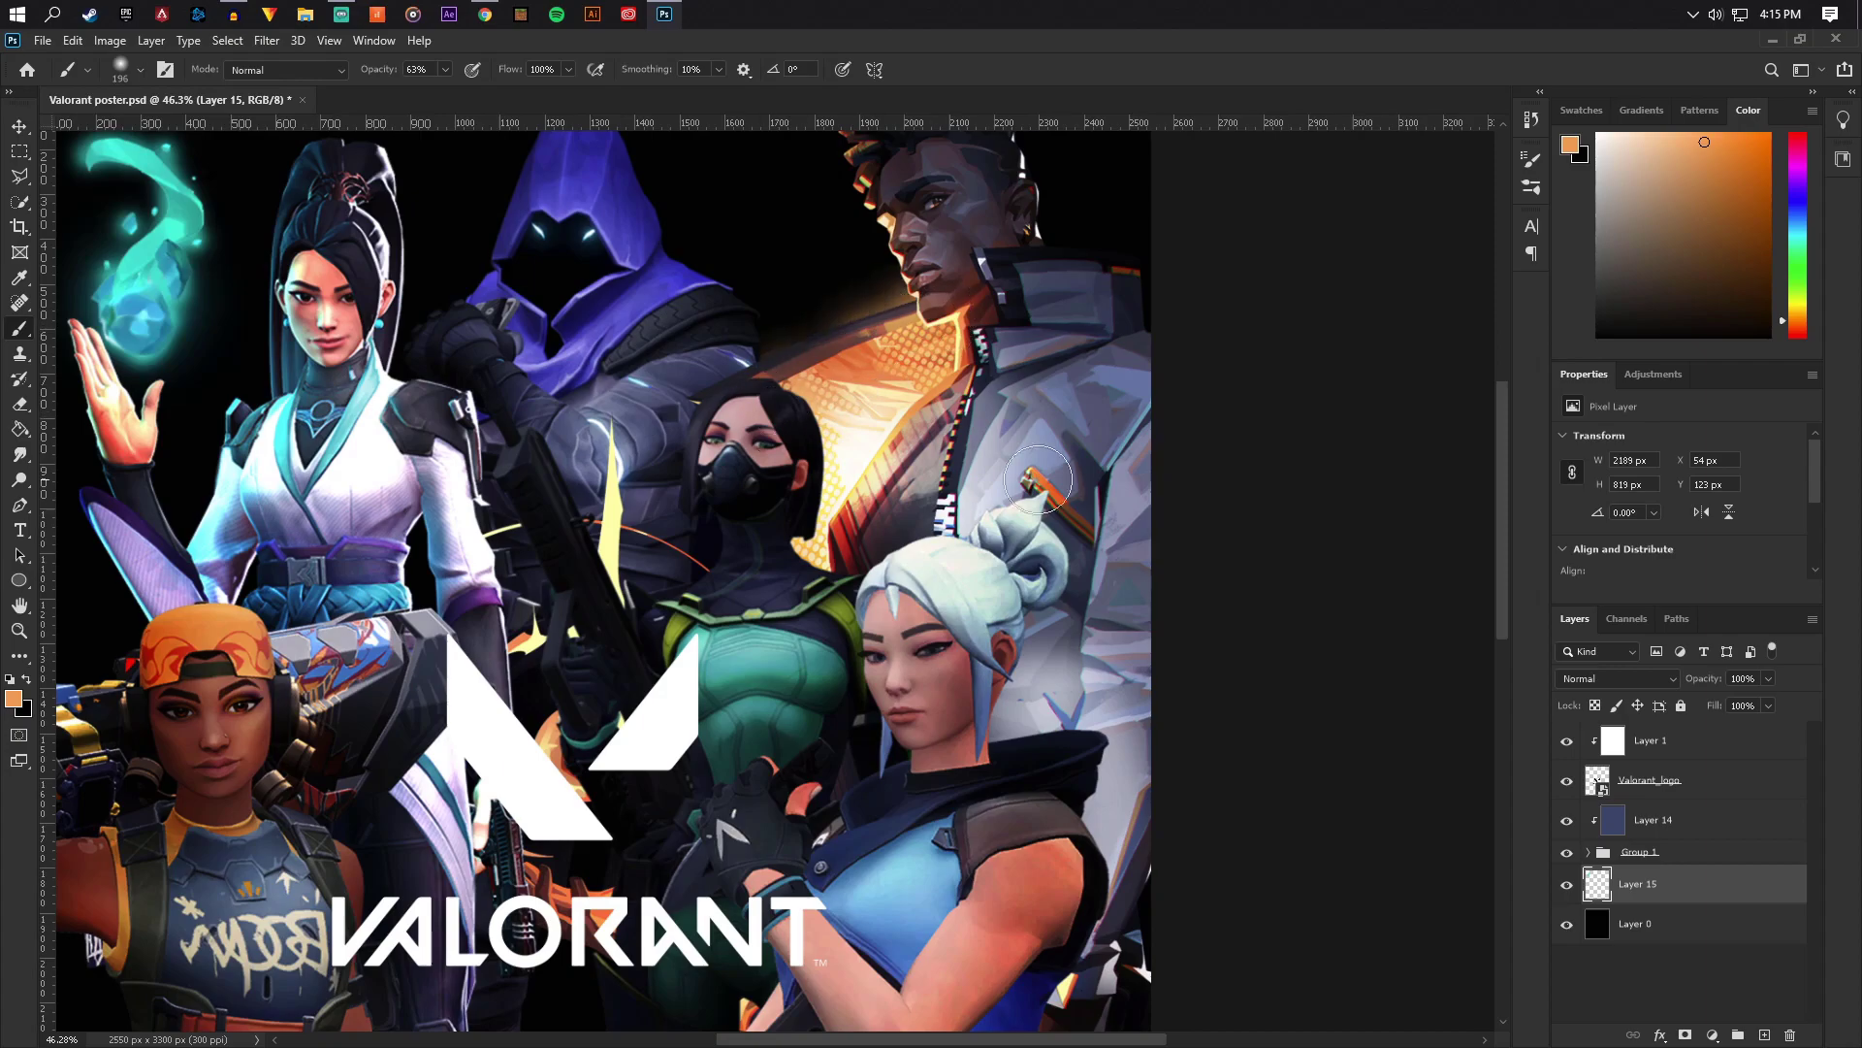
Paint an orange glow behind the right character's shoulder and along the collar
scroll(813, 379, down, 3)
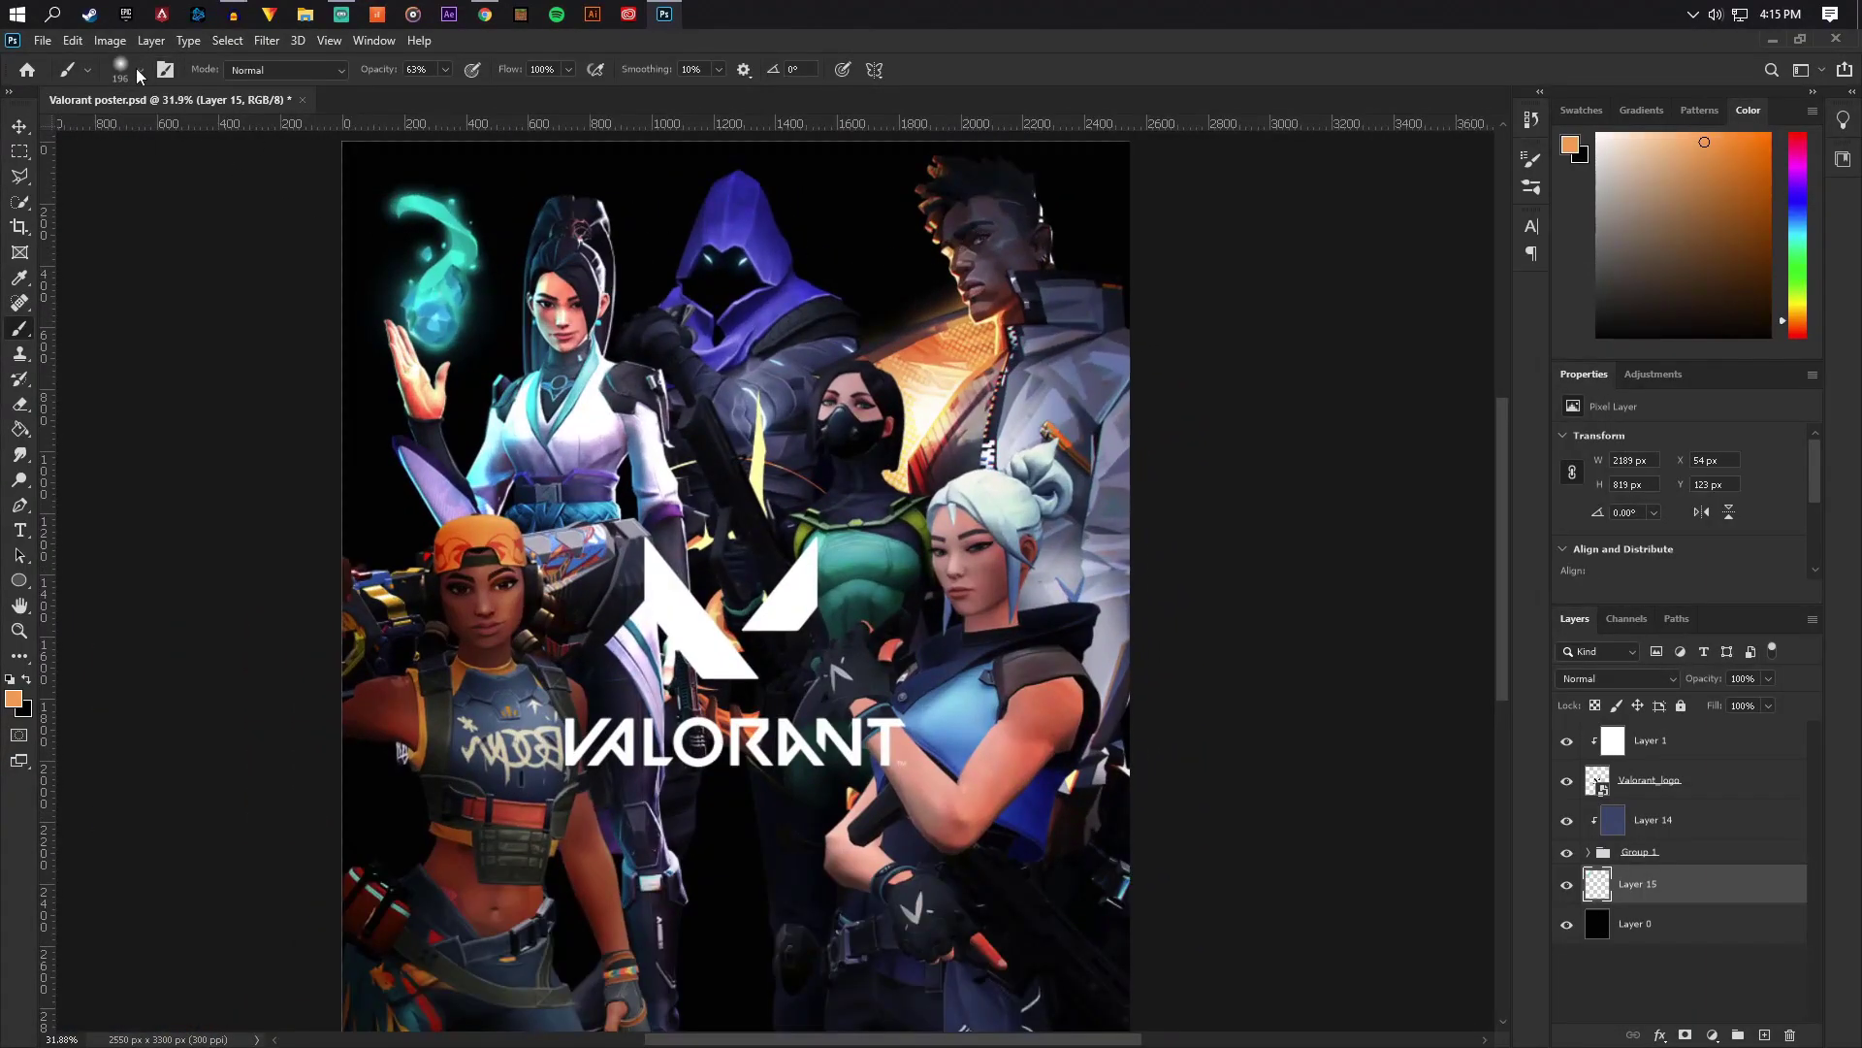
click(139, 71)
alt+shift+right_click(927, 233)
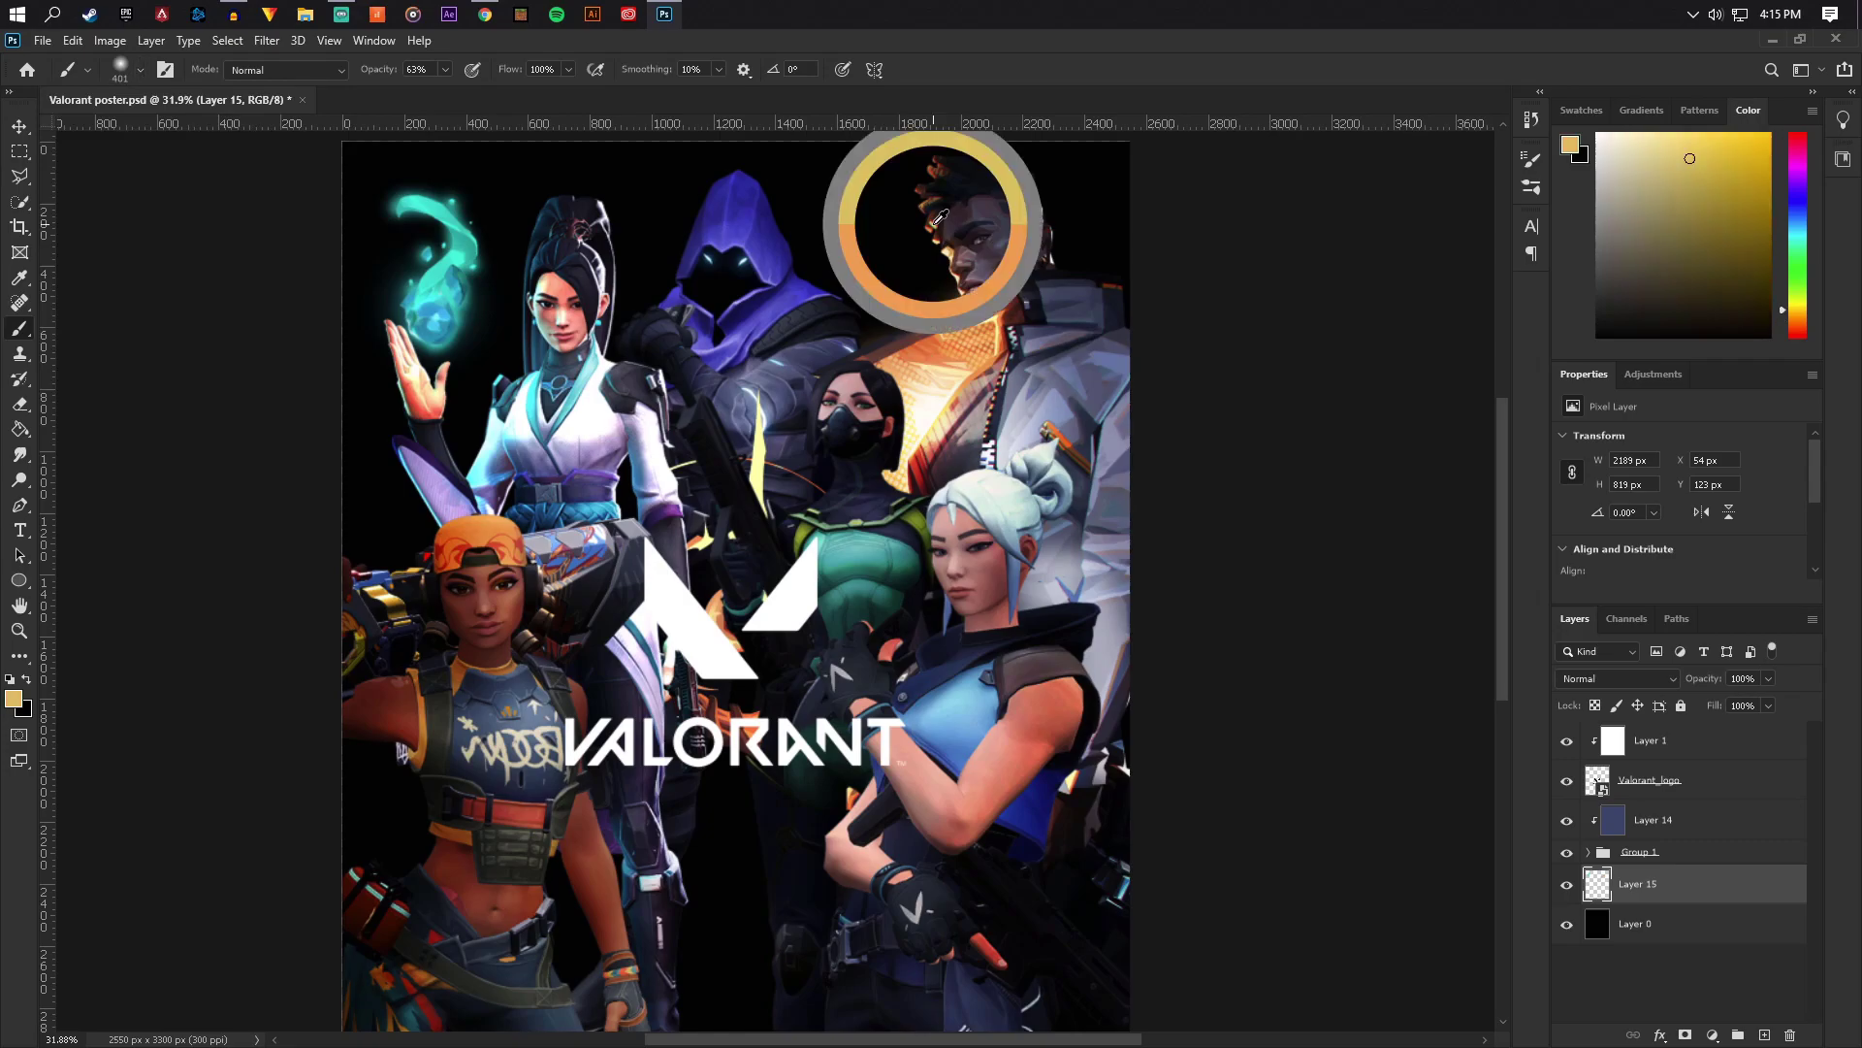
drag(928, 227, 927, 231)
mouse_move(968, 340)
mouse_down()
mouse_move(914, 391)
mouse_move(1004, 300)
mouse_move(931, 391)
mouse_move(913, 355)
mouse_move(973, 337)
mouse_move(928, 375)
mouse_move(983, 243)
mouse_up()
alt+click(924, 374)
mouse_move(1035, 343)
mouse_down()
mouse_move(1194, 340)
mouse_move(1126, 331)
mouse_move(1135, 278)
mouse_move(1118, 351)
mouse_move(1043, 294)
mouse_move(1161, 287)
mouse_move(913, 368)
mouse_move(888, 424)
mouse_move(1004, 441)
mouse_up()
alt+click(766, 257)
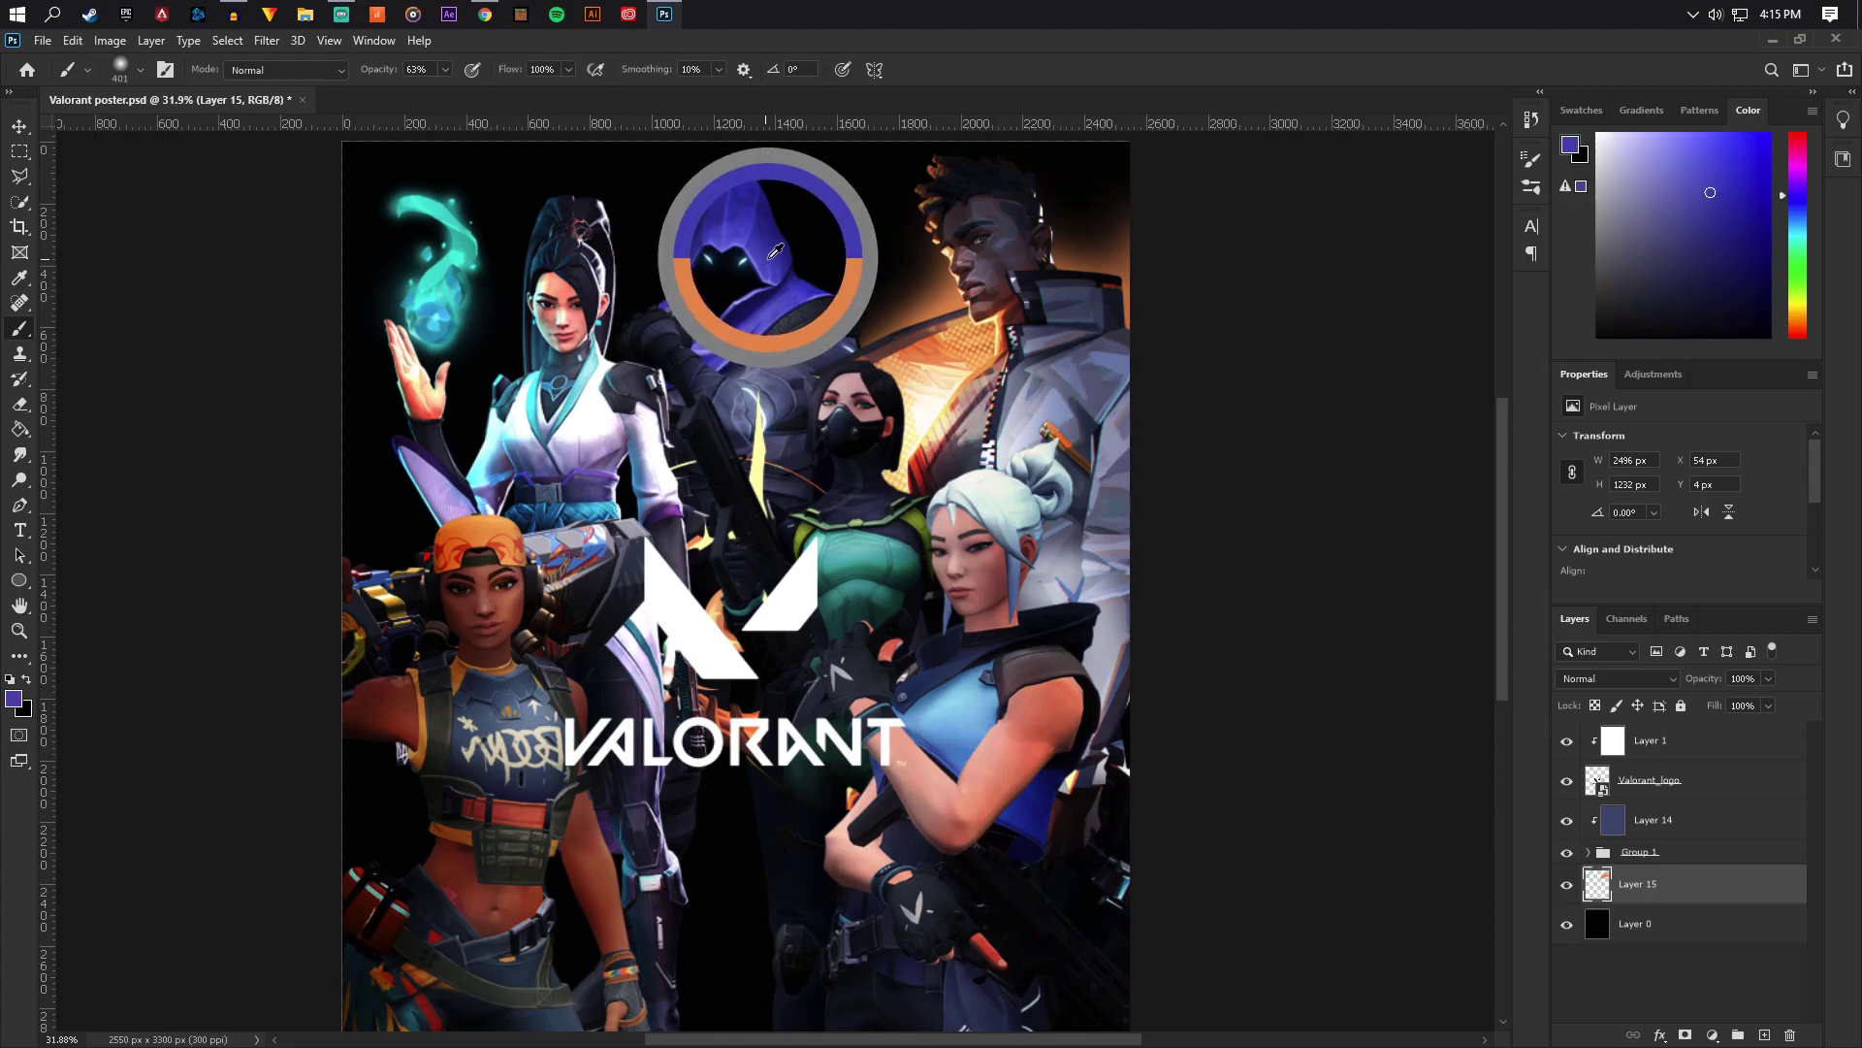
Enlarge the brush and paint soft purple and teal glows behind the middle characters
click(140, 69)
drag(229, 136, 239, 134)
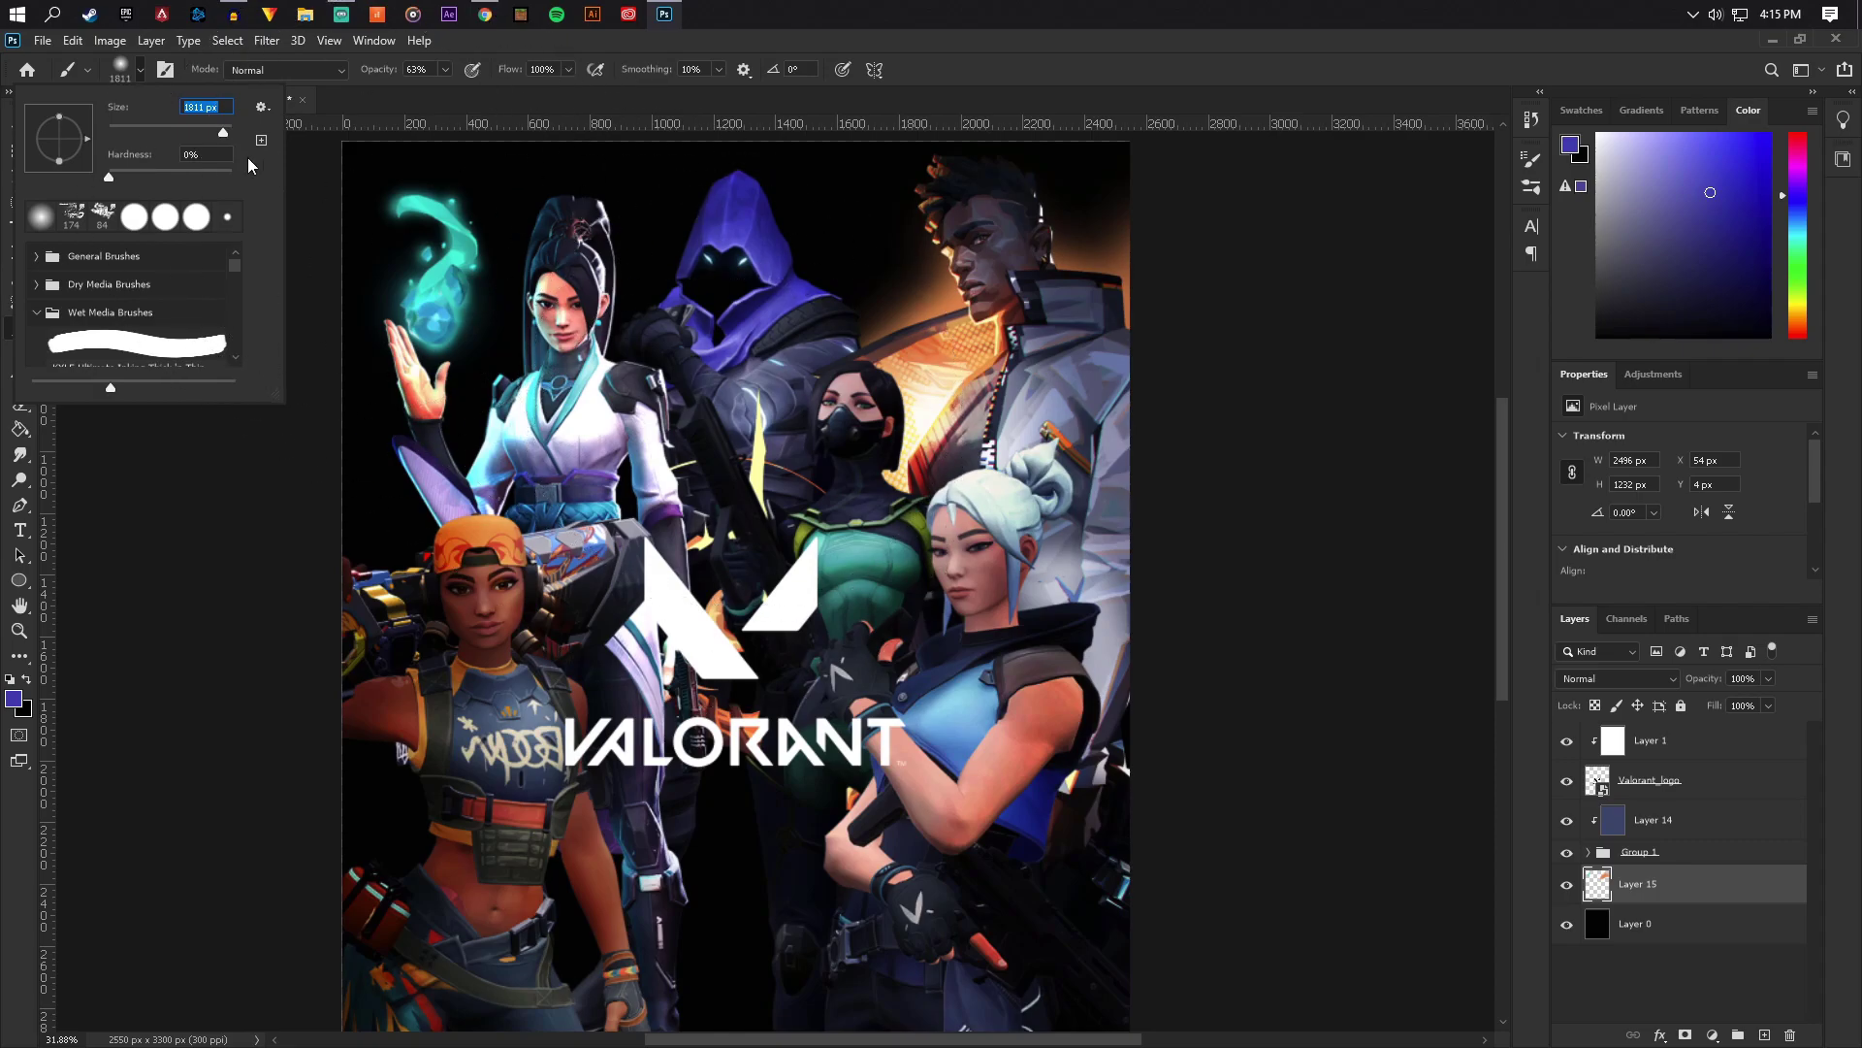
key(Return)
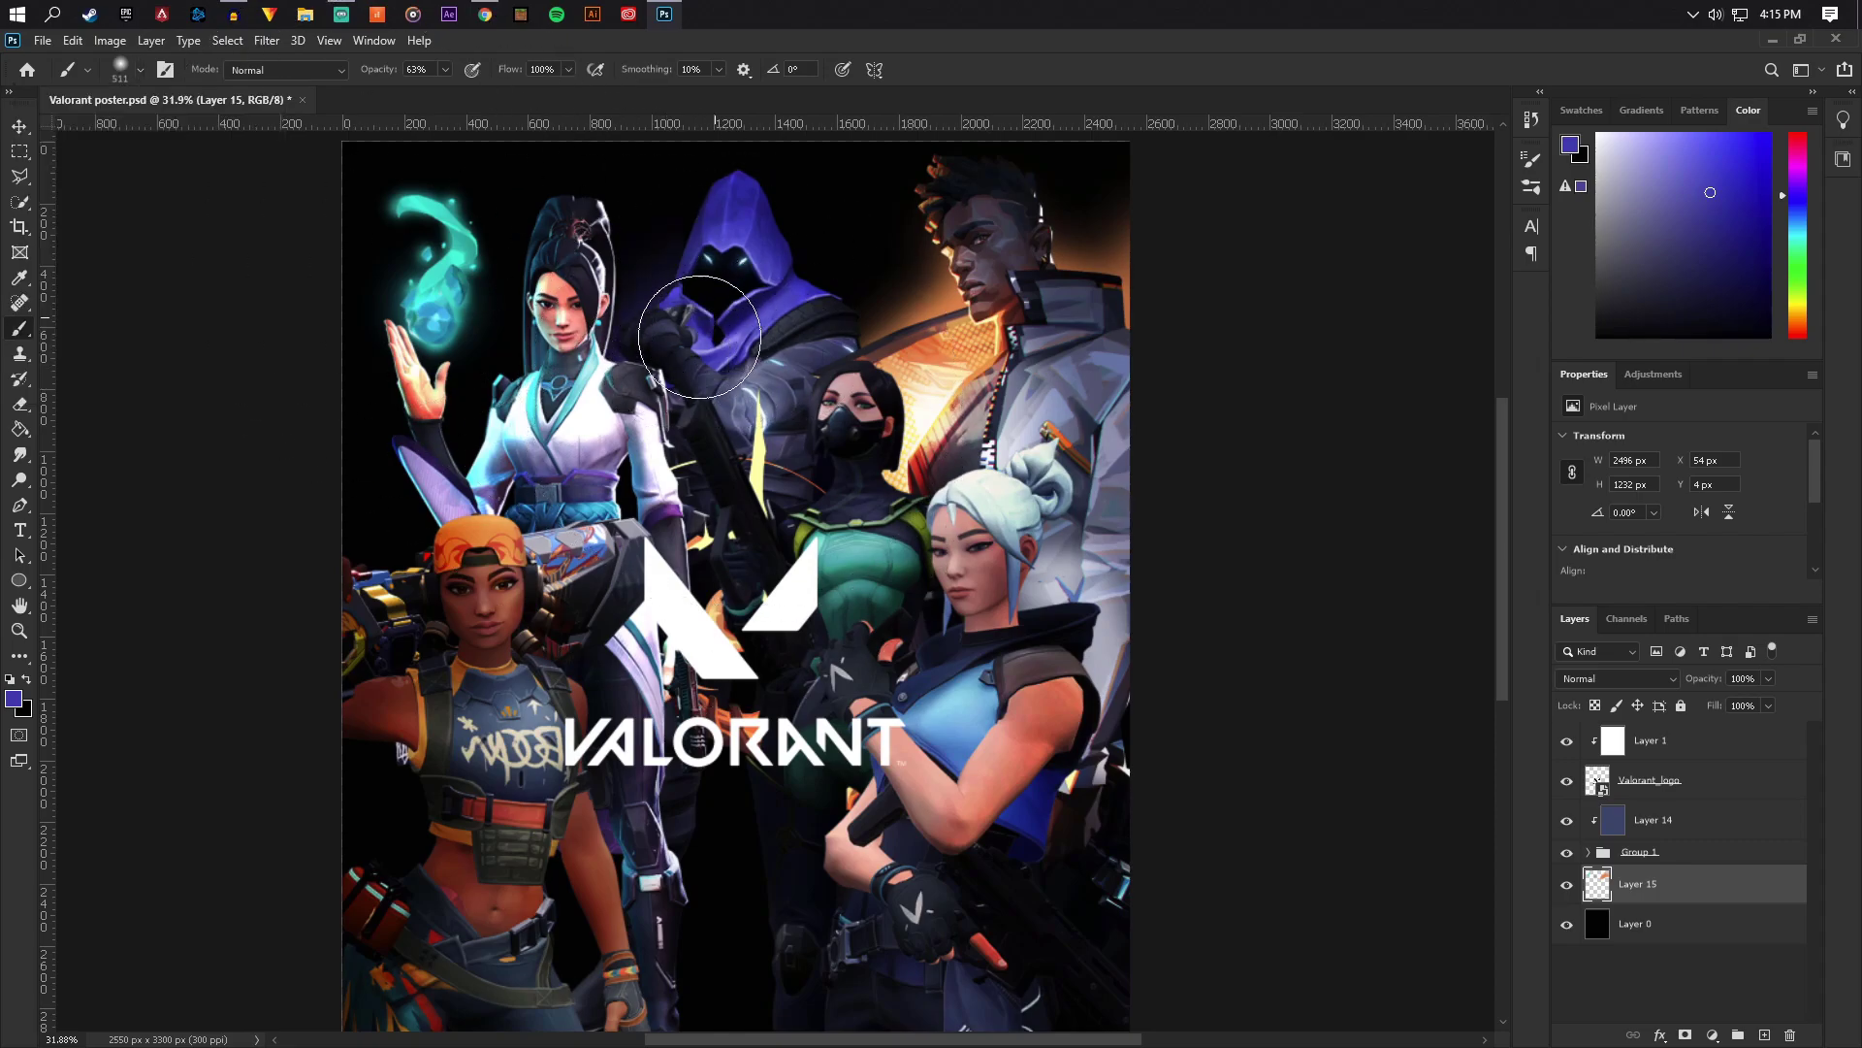
mouse_move(893, 398)
mouse_down()
mouse_move(776, 340)
mouse_move(961, 402)
mouse_move(1071, 386)
mouse_up()
alt+click(877, 528)
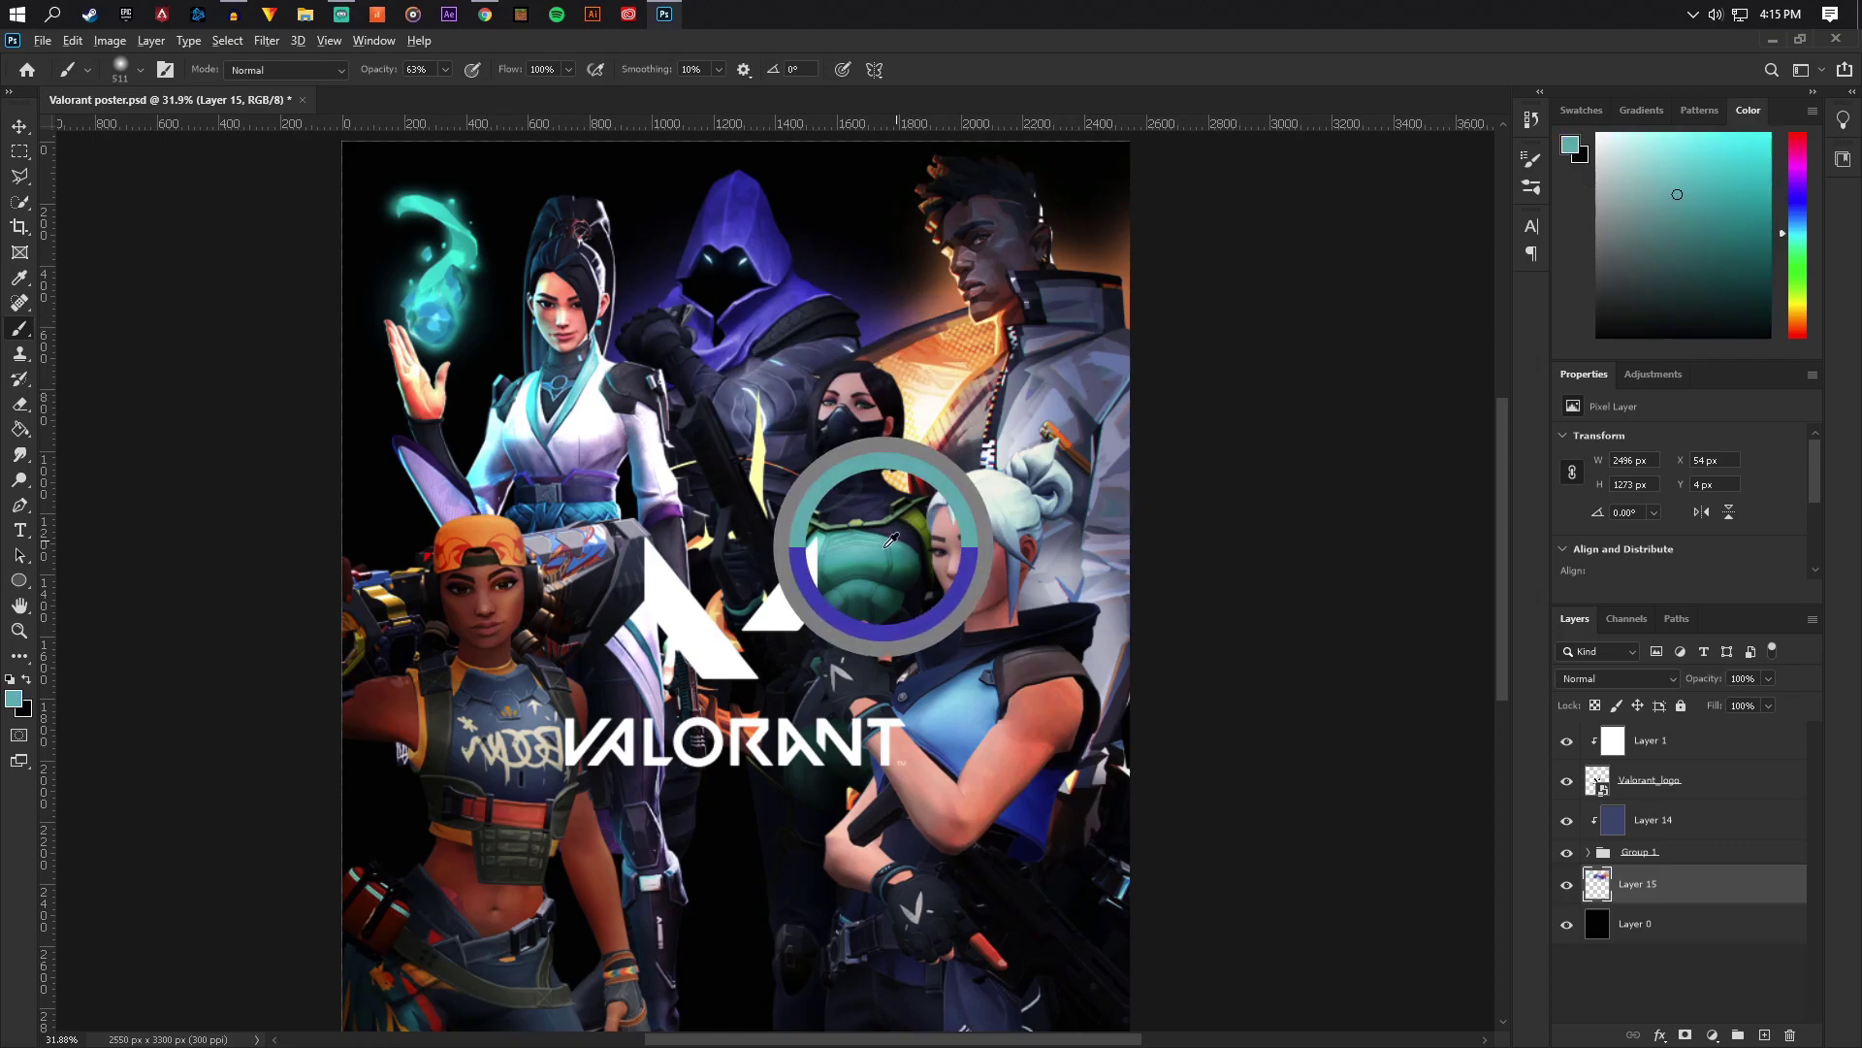
drag(893, 387, 859, 405)
drag(859, 406, 893, 407)
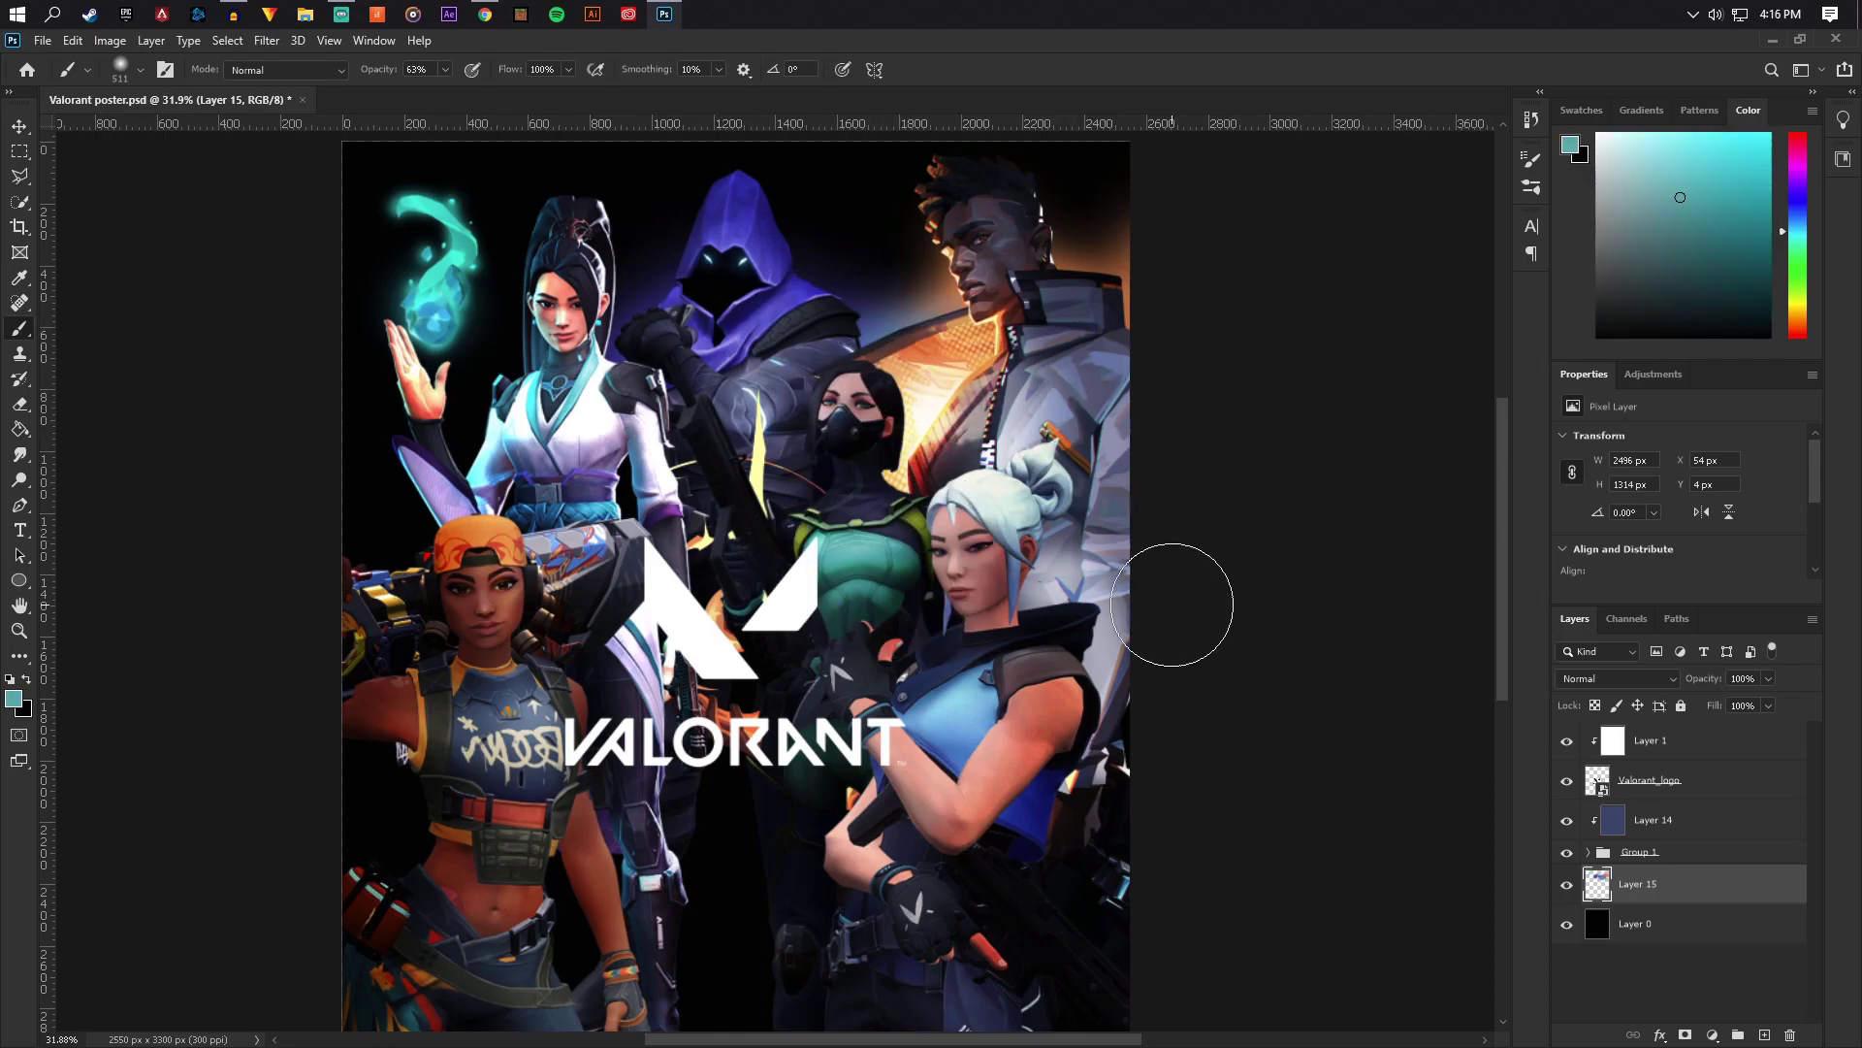
scroll(920, 669, down, 4)
scroll(938, 591, down, 4)
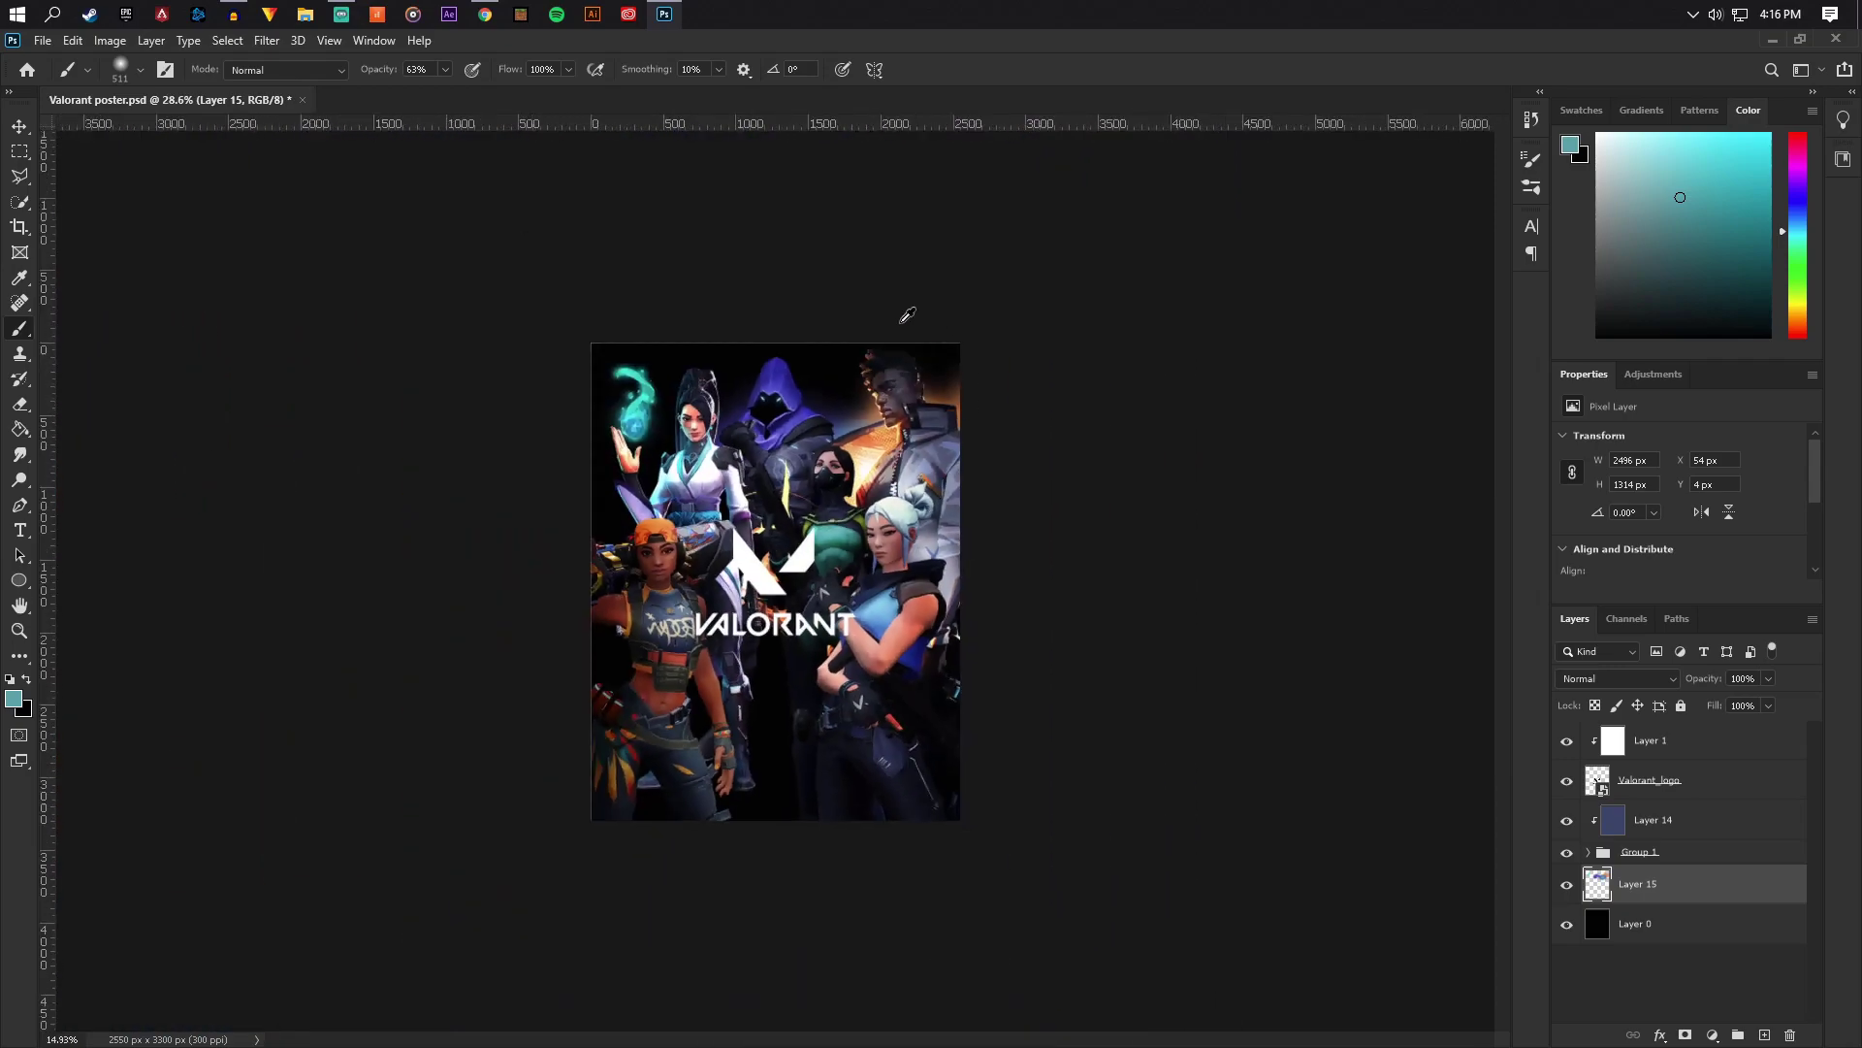
scroll(776, 582, up, 5)
Paint a light-blue glow behind the upper-left agent and an orange glow behind the lower-left agent
mouse_move(489, 274)
mouse_down()
mouse_move(544, 453)
mouse_move(608, 419)
mouse_move(514, 573)
mouse_move(507, 643)
mouse_up()
drag(647, 360, 705, 392)
alt+click(506, 259)
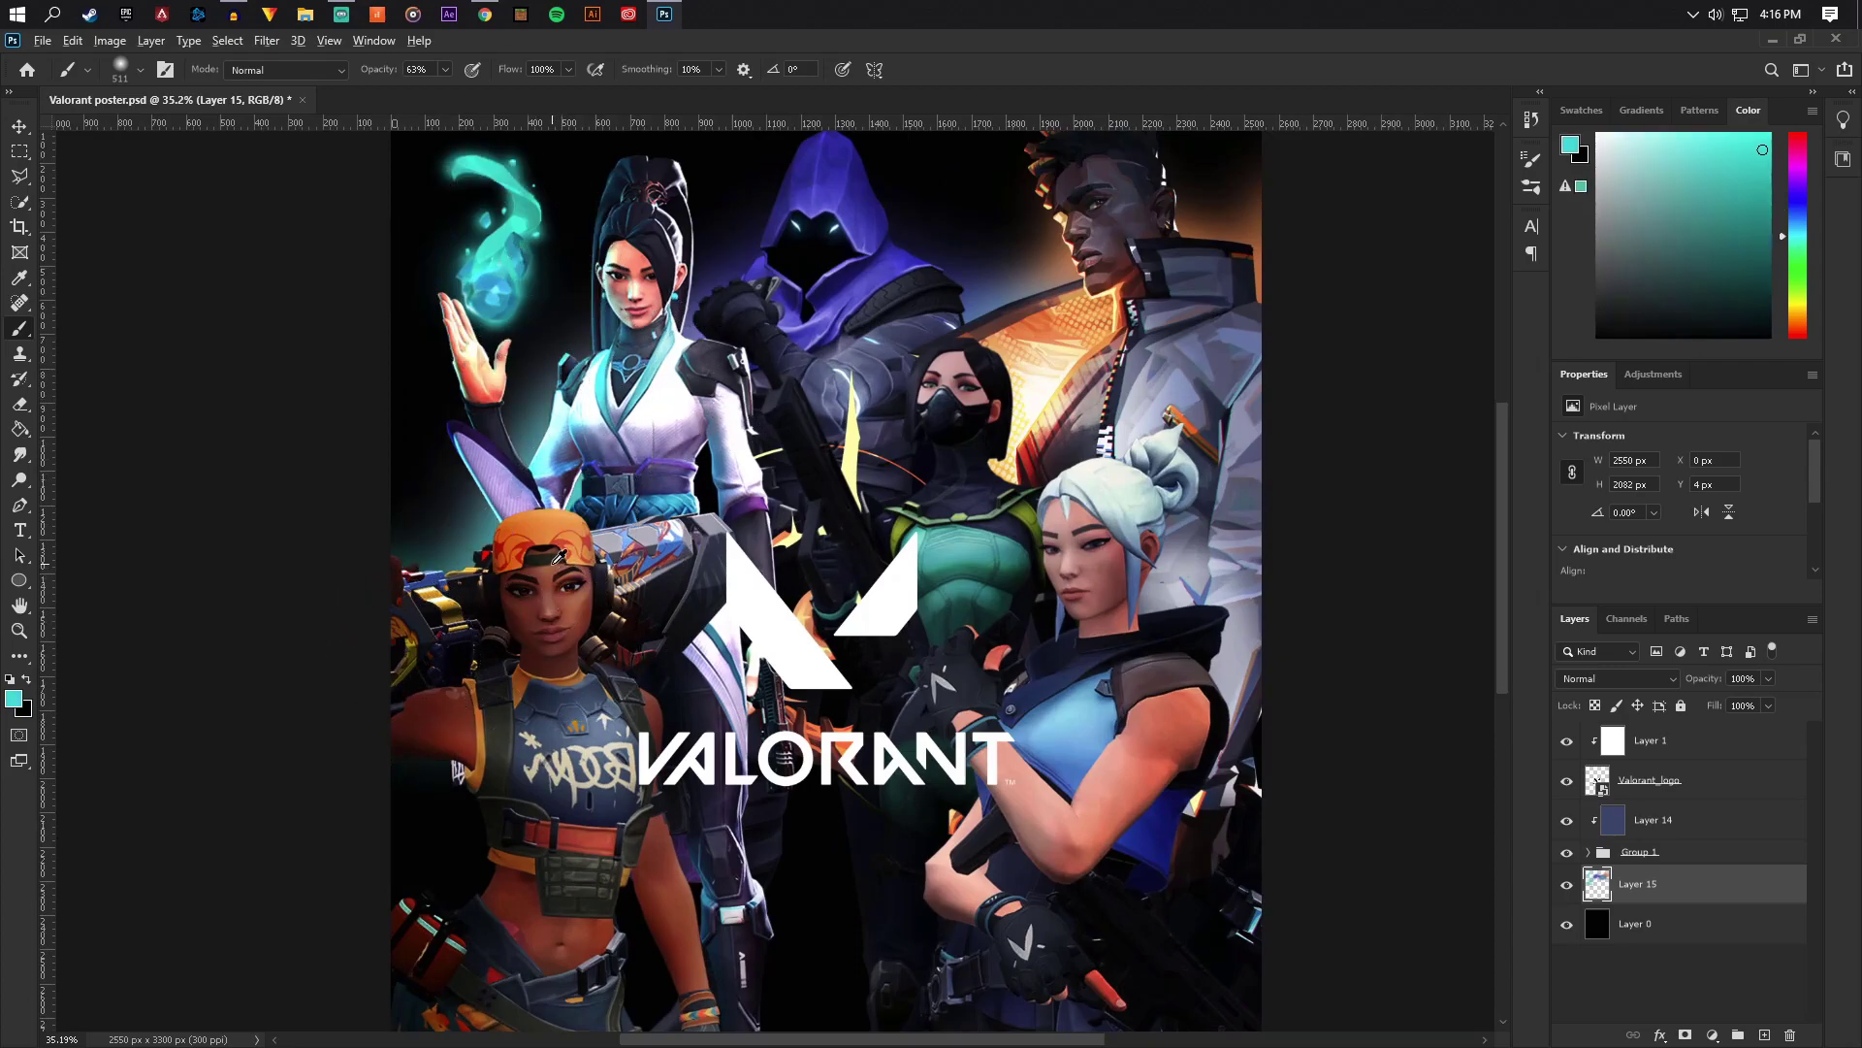
alt+click(538, 530)
mouse_move(378, 627)
mouse_down()
mouse_move(558, 626)
mouse_move(412, 679)
mouse_move(514, 696)
mouse_move(458, 816)
mouse_up()
Enlarge the brush to 1811 px and select Layer 14
scroll(652, 1009, down, 12)
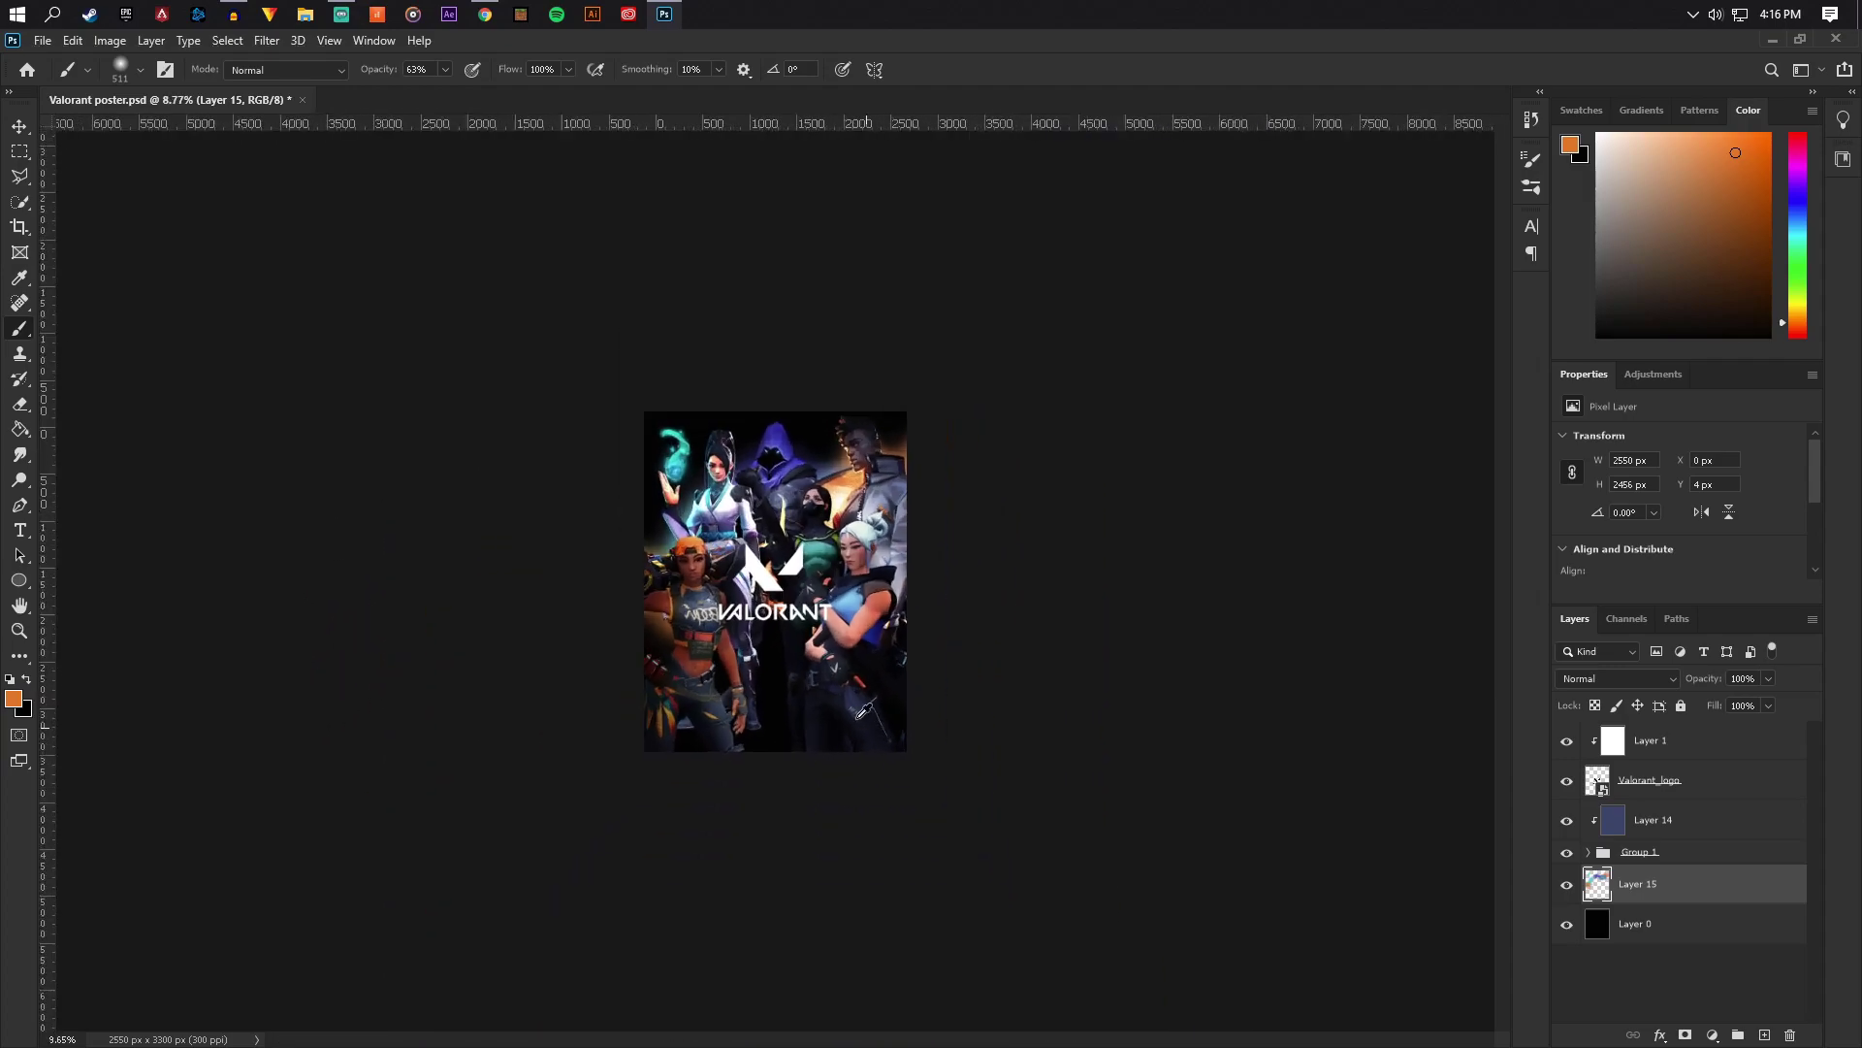
scroll(697, 875, up, 11)
scroll(703, 866, down, 3)
scroll(873, 902, up, 3)
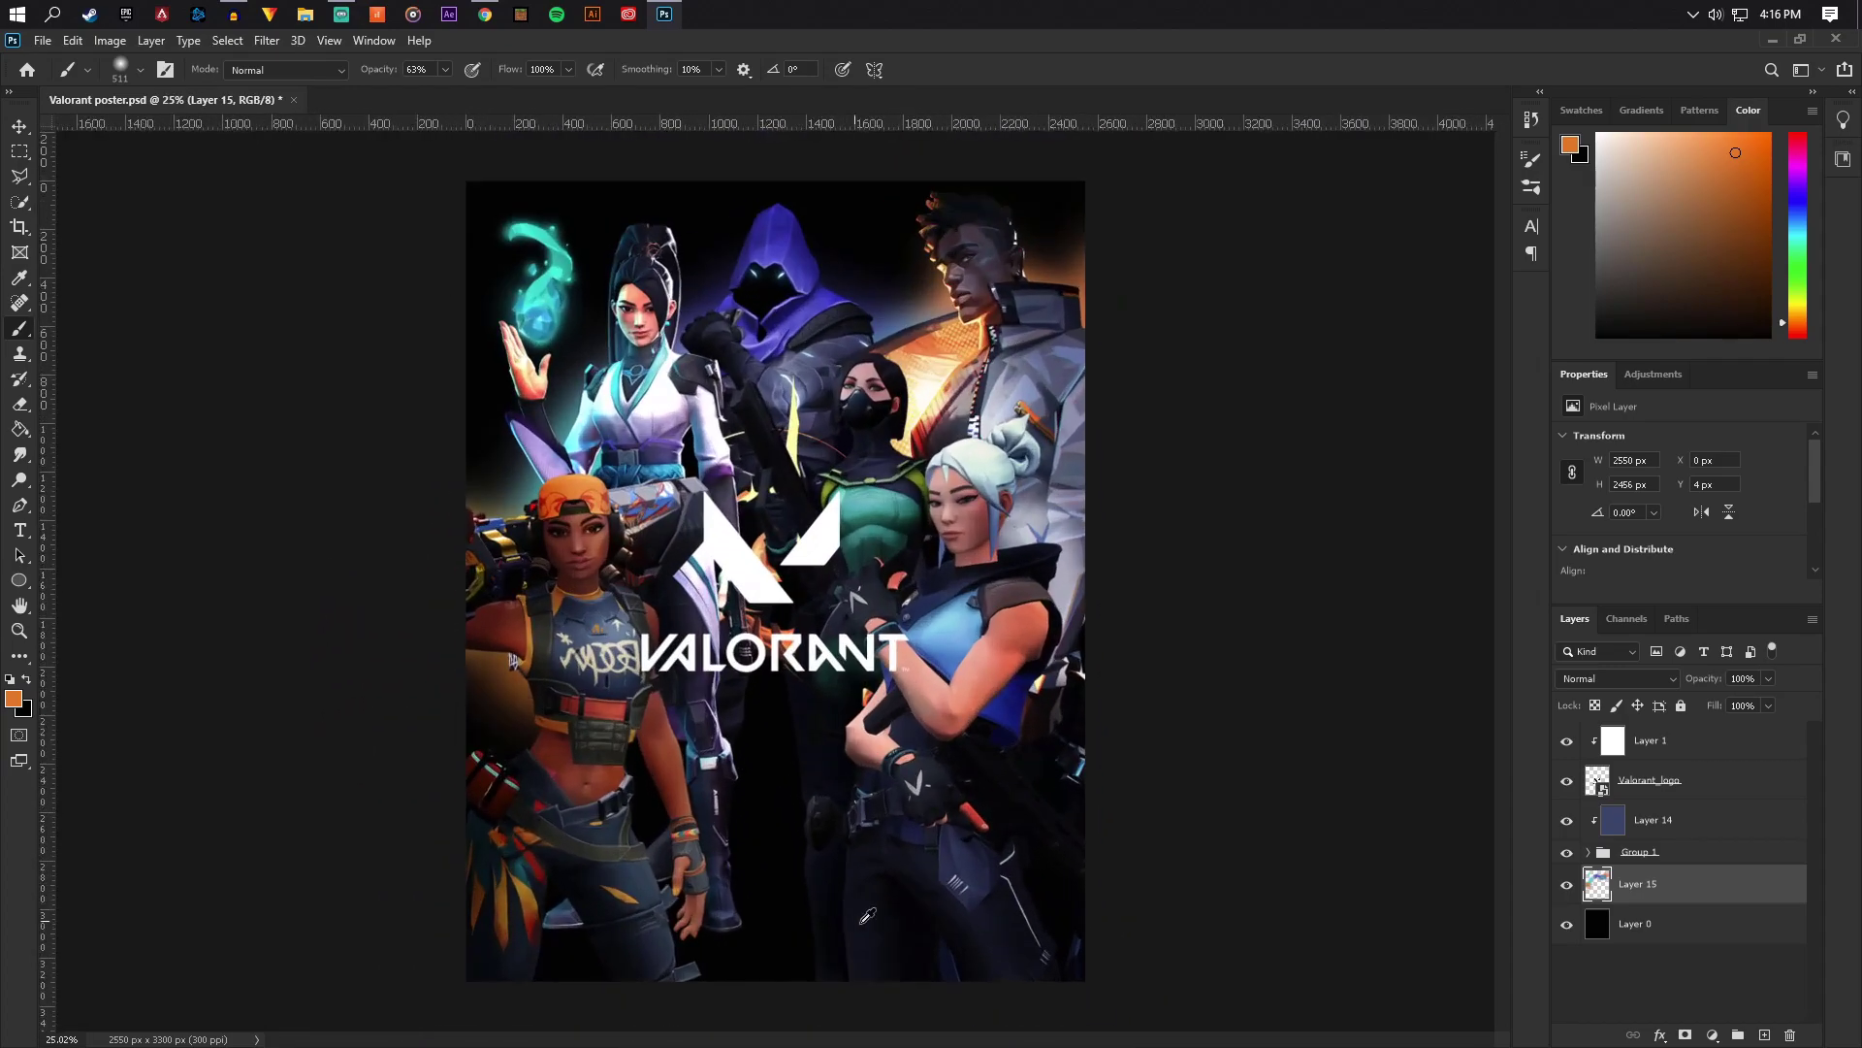
scroll(1064, 883, down, 3)
scroll(1064, 883, up, 2)
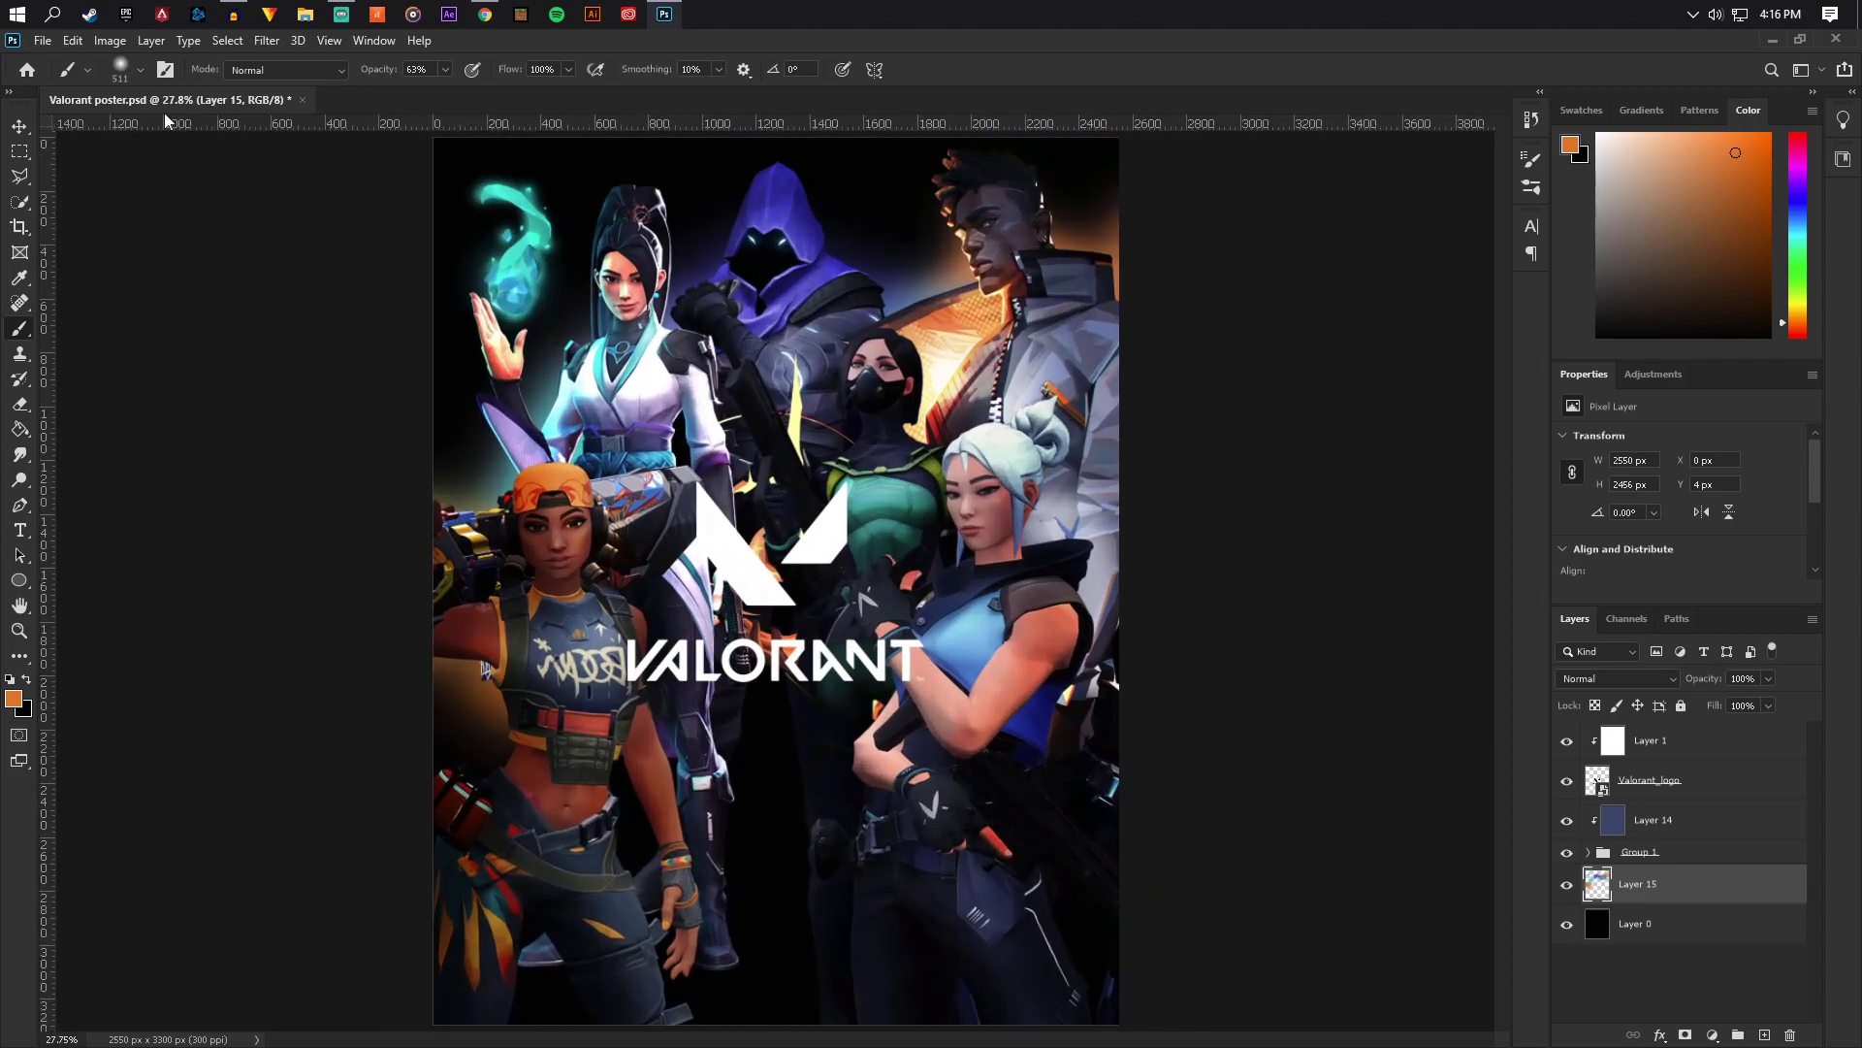
click(140, 69)
drag(224, 133, 230, 133)
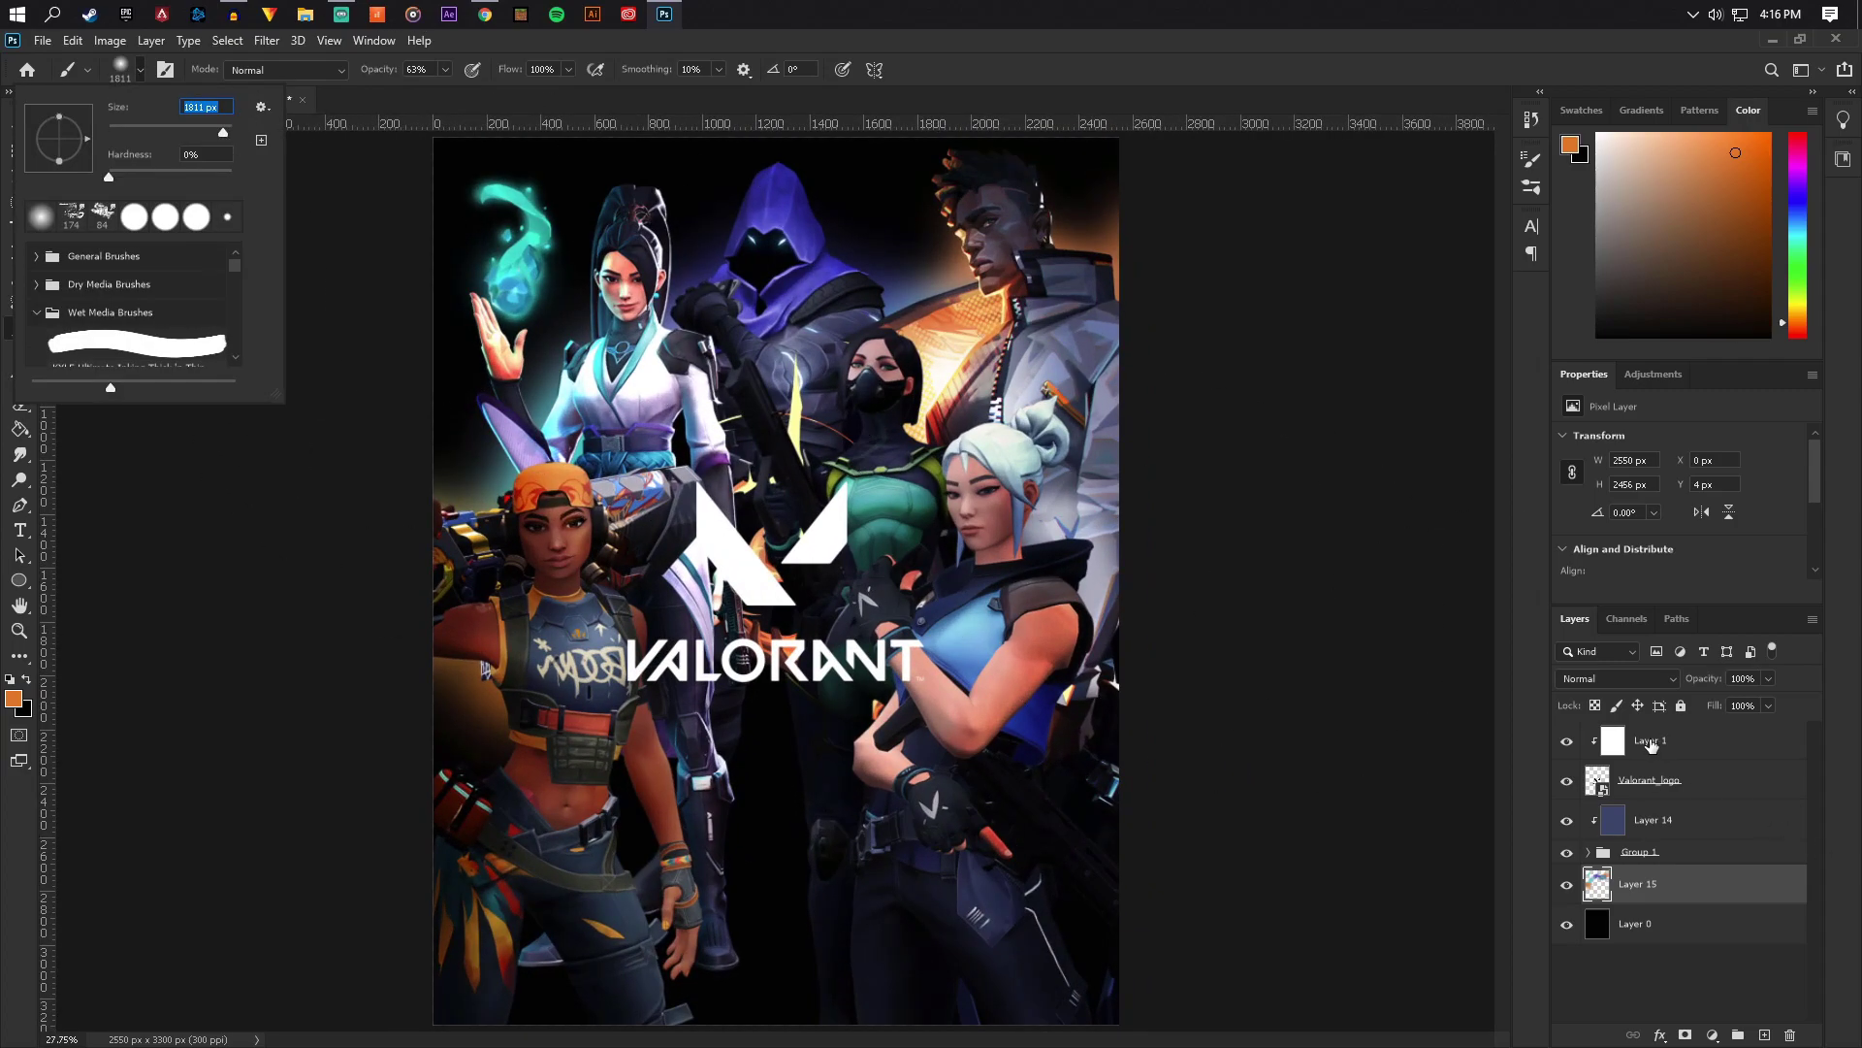
click(1653, 820)
On a new layer, paint soft black shading over the bottom centre and lower left of the poster
click(1763, 1032)
scroll(1380, 748, down, 5)
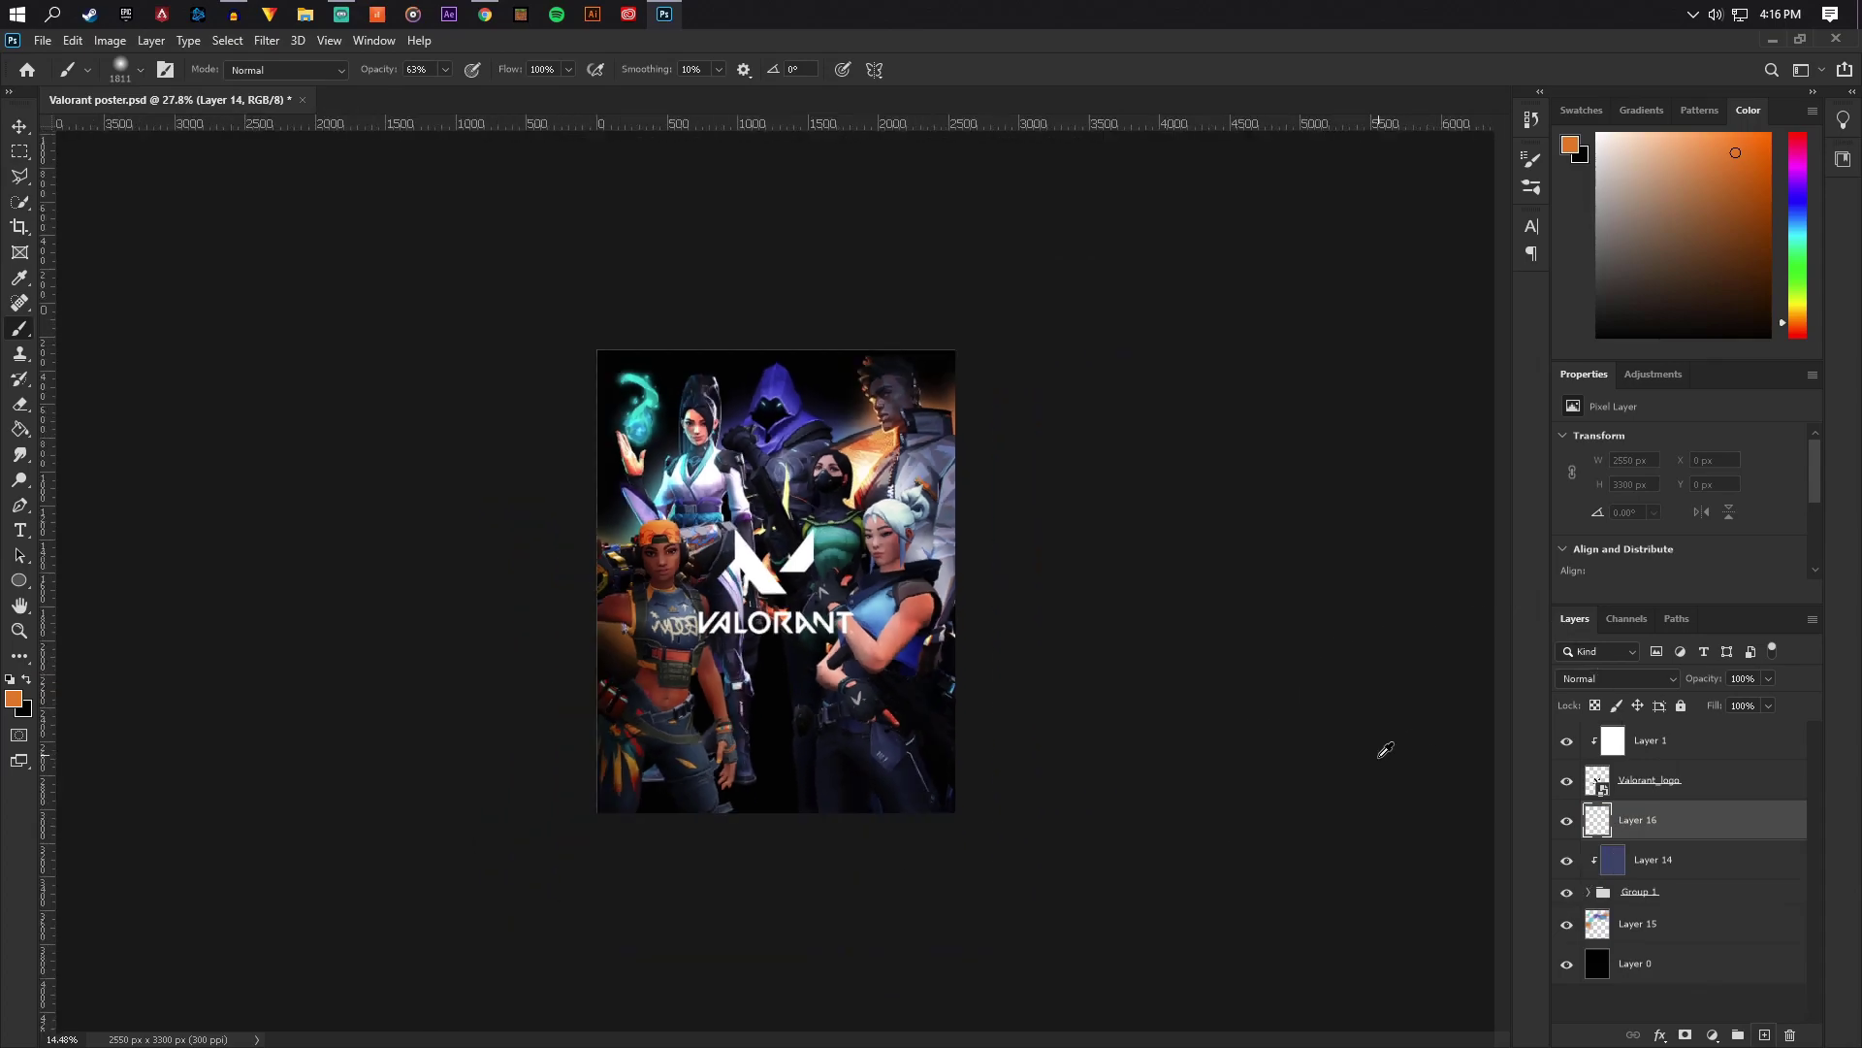
key(d)
click(774, 698)
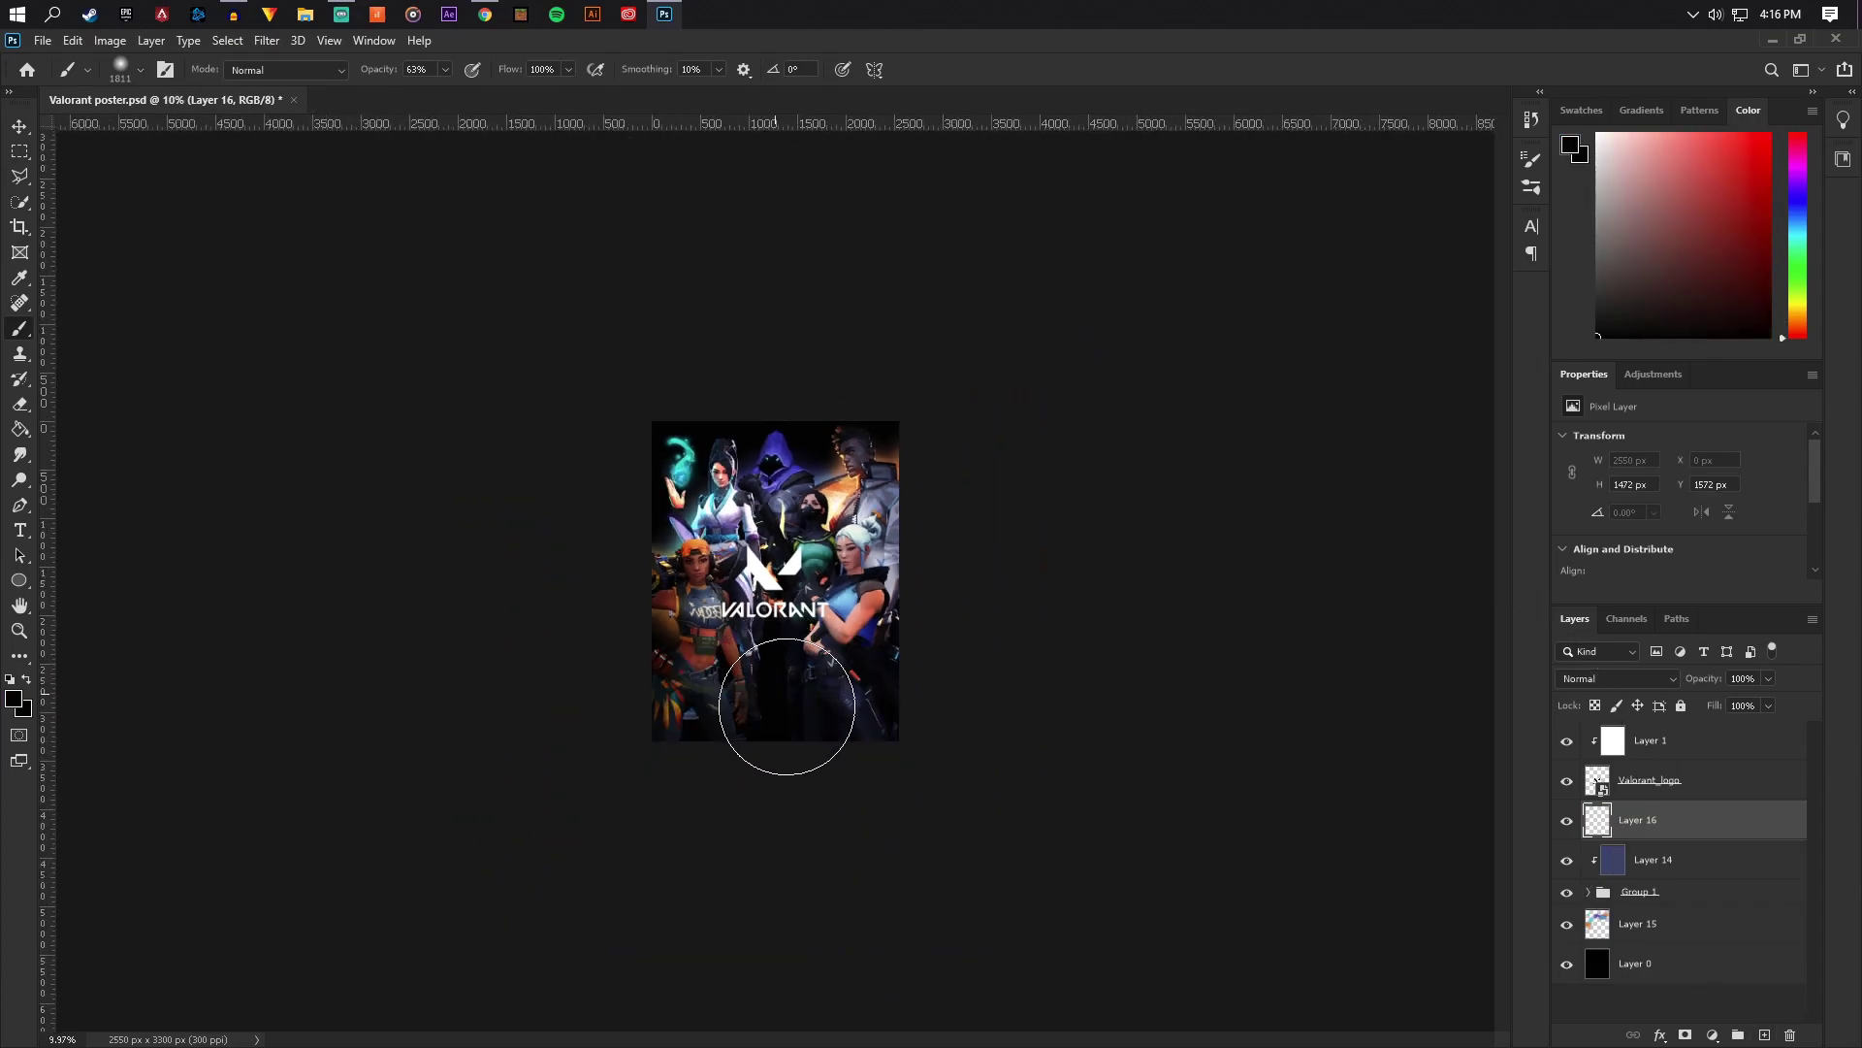
click(780, 675)
mouse_move(612, 752)
mouse_down()
mouse_move(645, 758)
mouse_move(769, 666)
mouse_move(793, 728)
mouse_move(769, 665)
mouse_move(864, 731)
mouse_move(773, 624)
mouse_move(786, 594)
mouse_move(722, 626)
mouse_up()
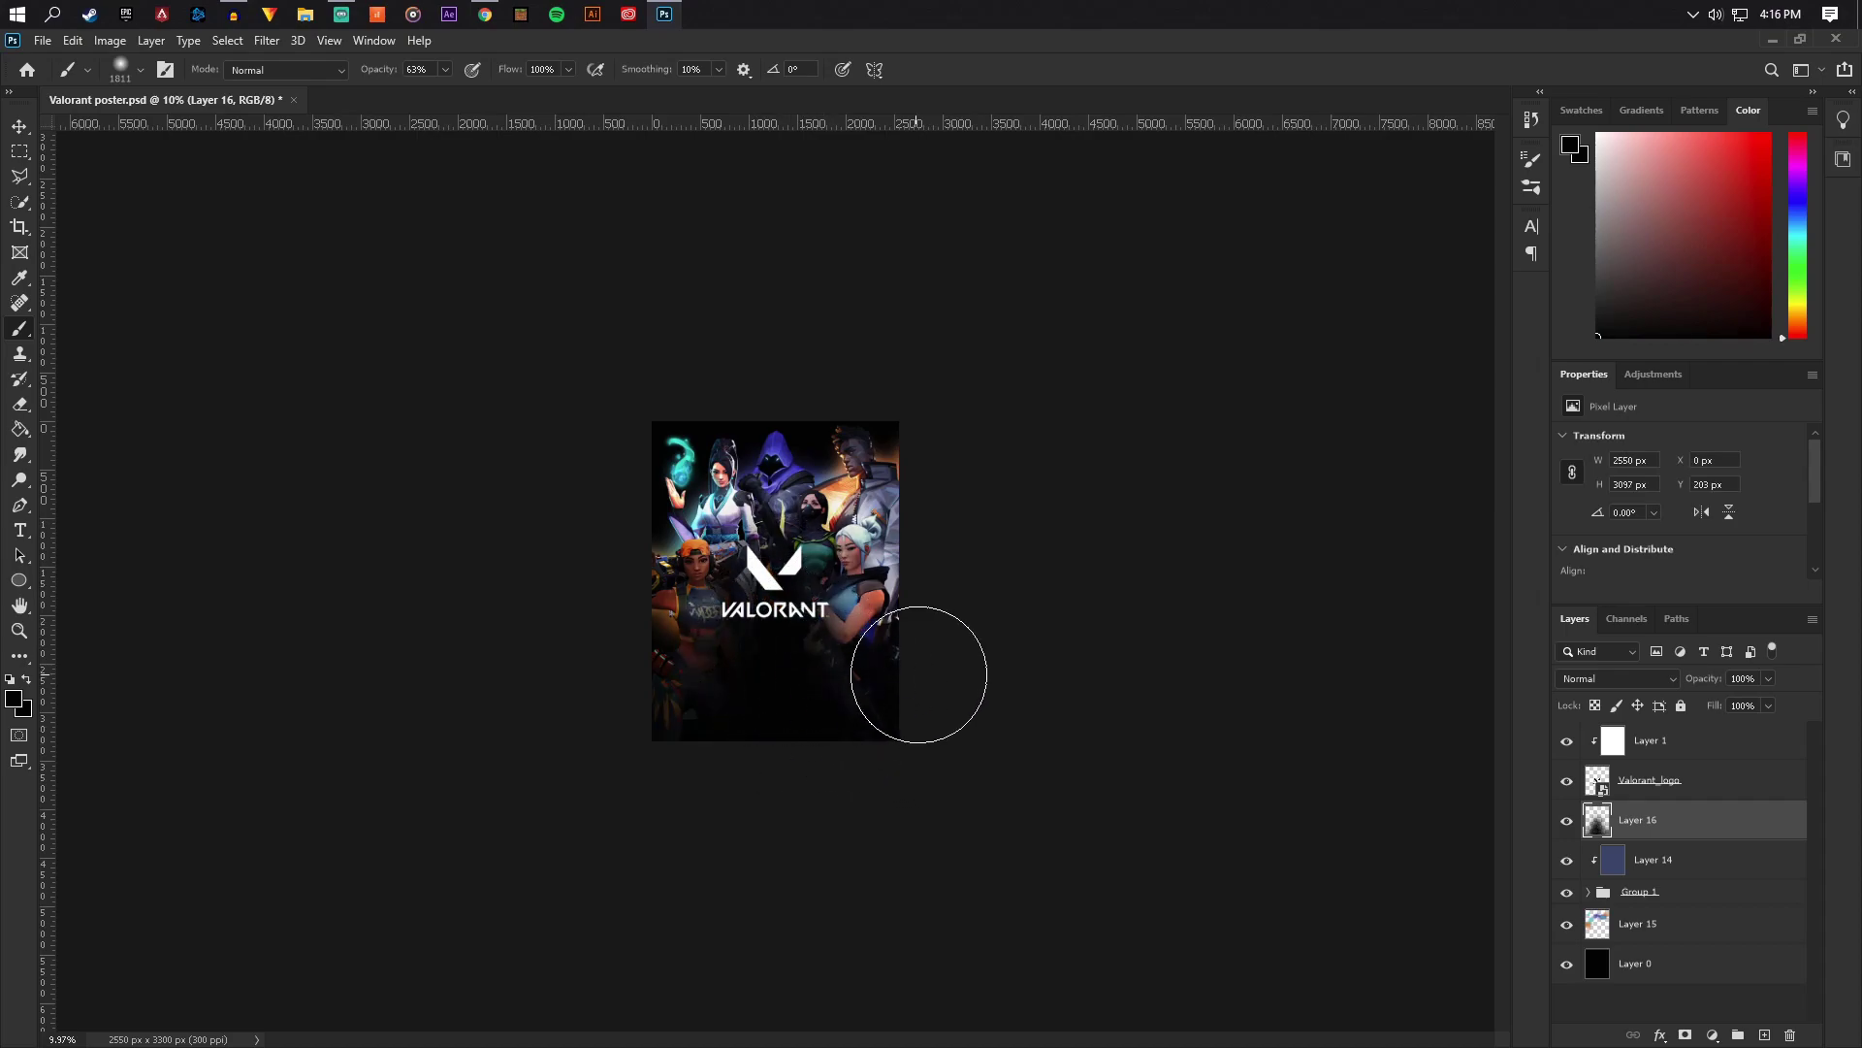
Lower the shading layer's opacity to 79% and add another empty layer above it
scroll(776, 582, up, 5)
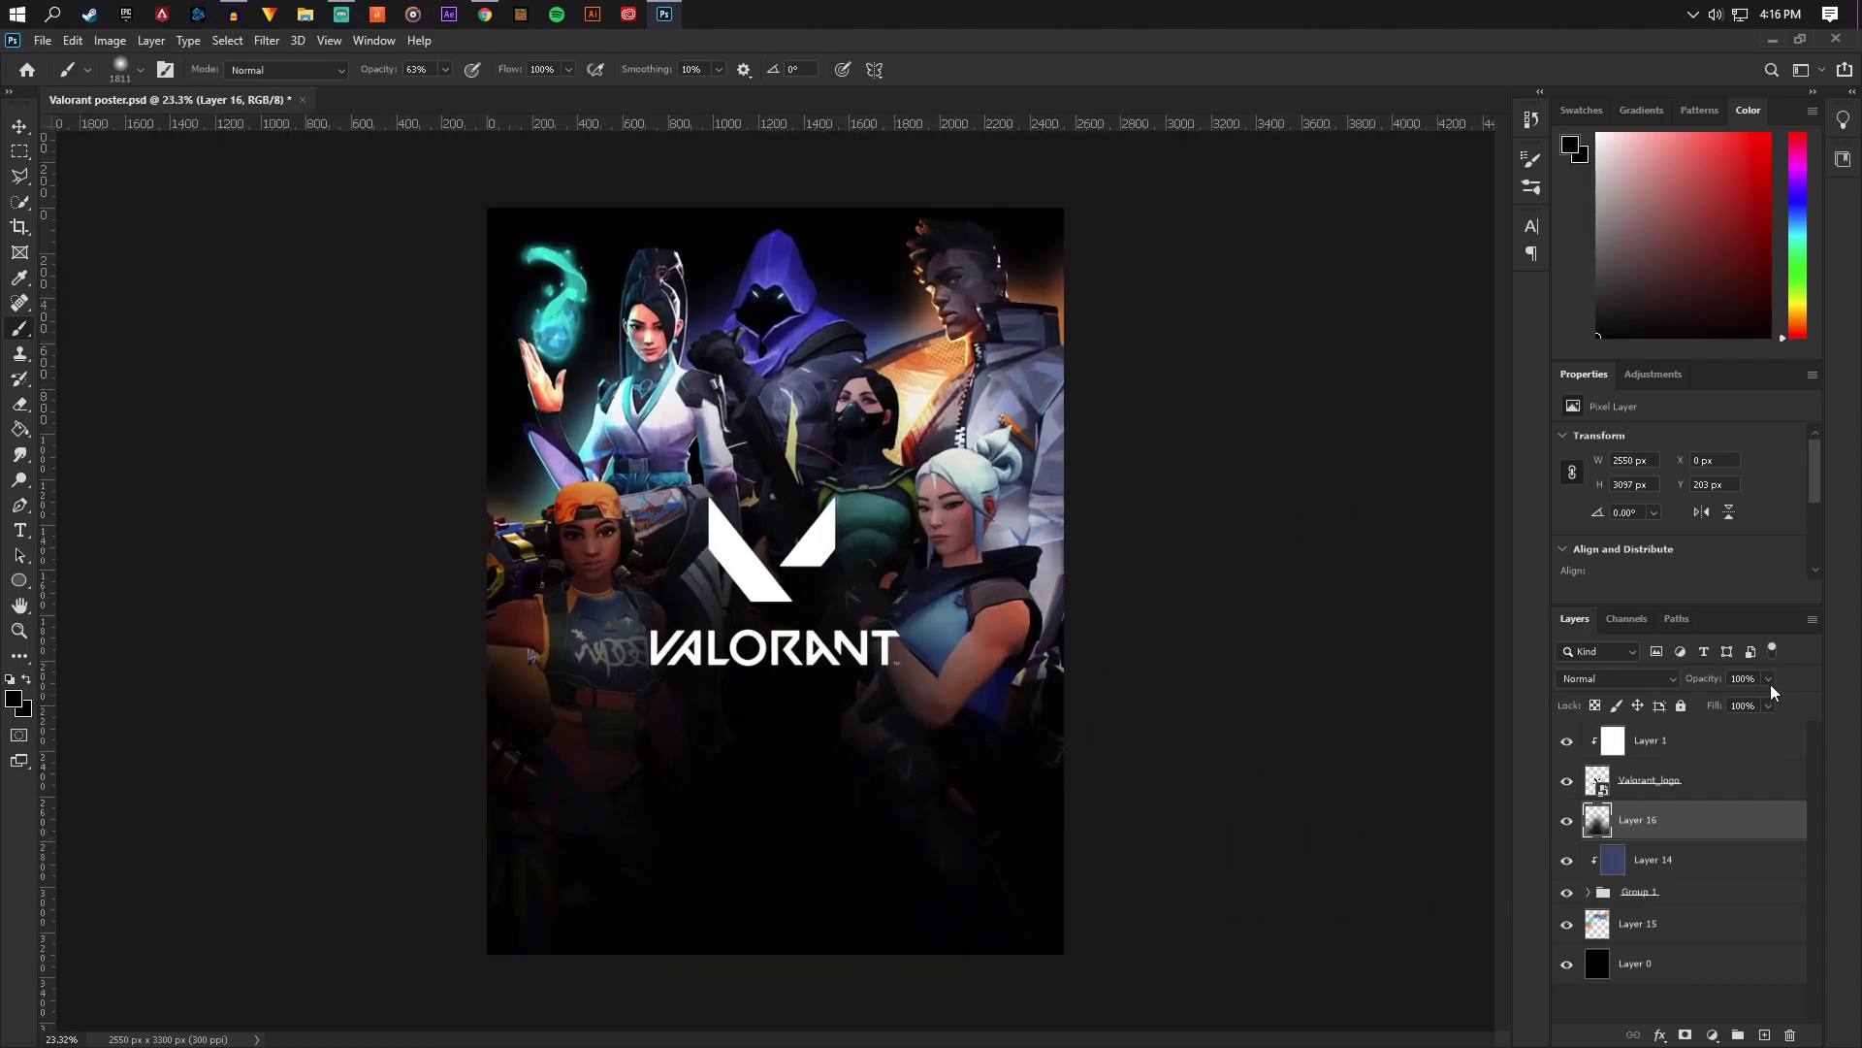
drag(1754, 700, 1750, 705)
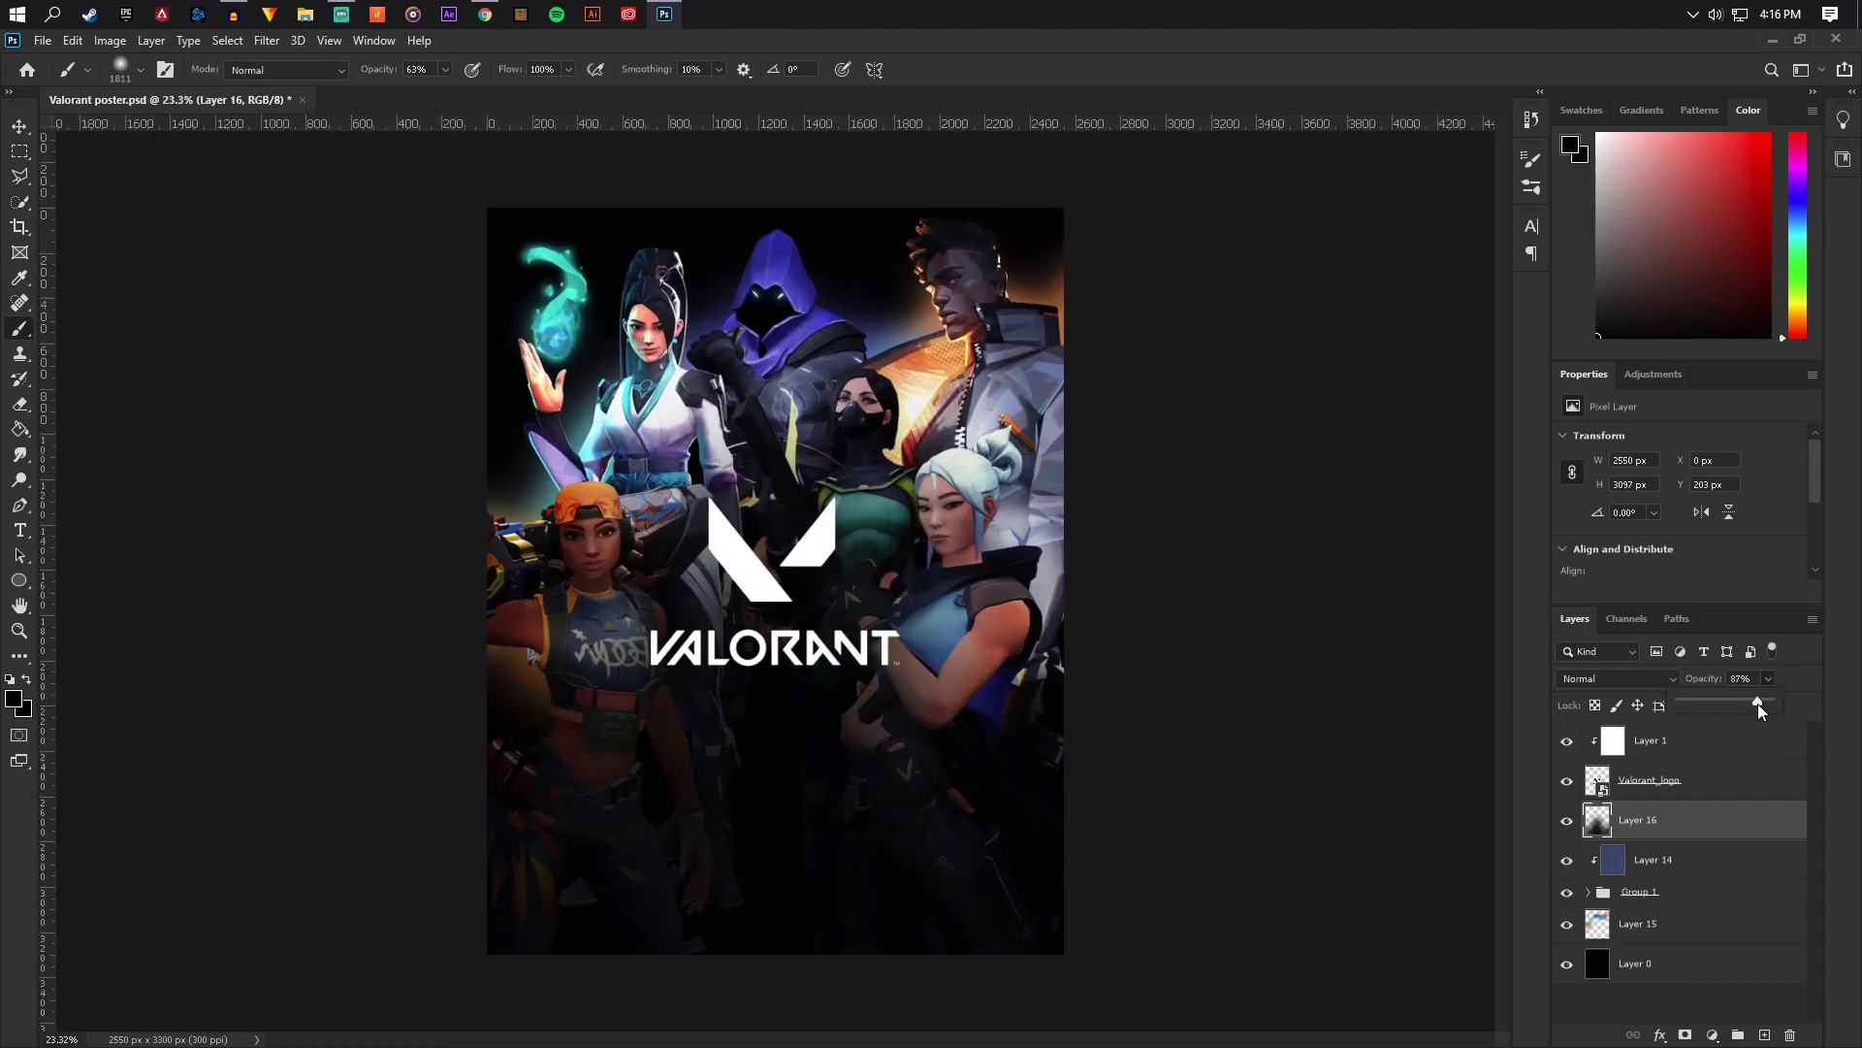
click(1764, 1035)
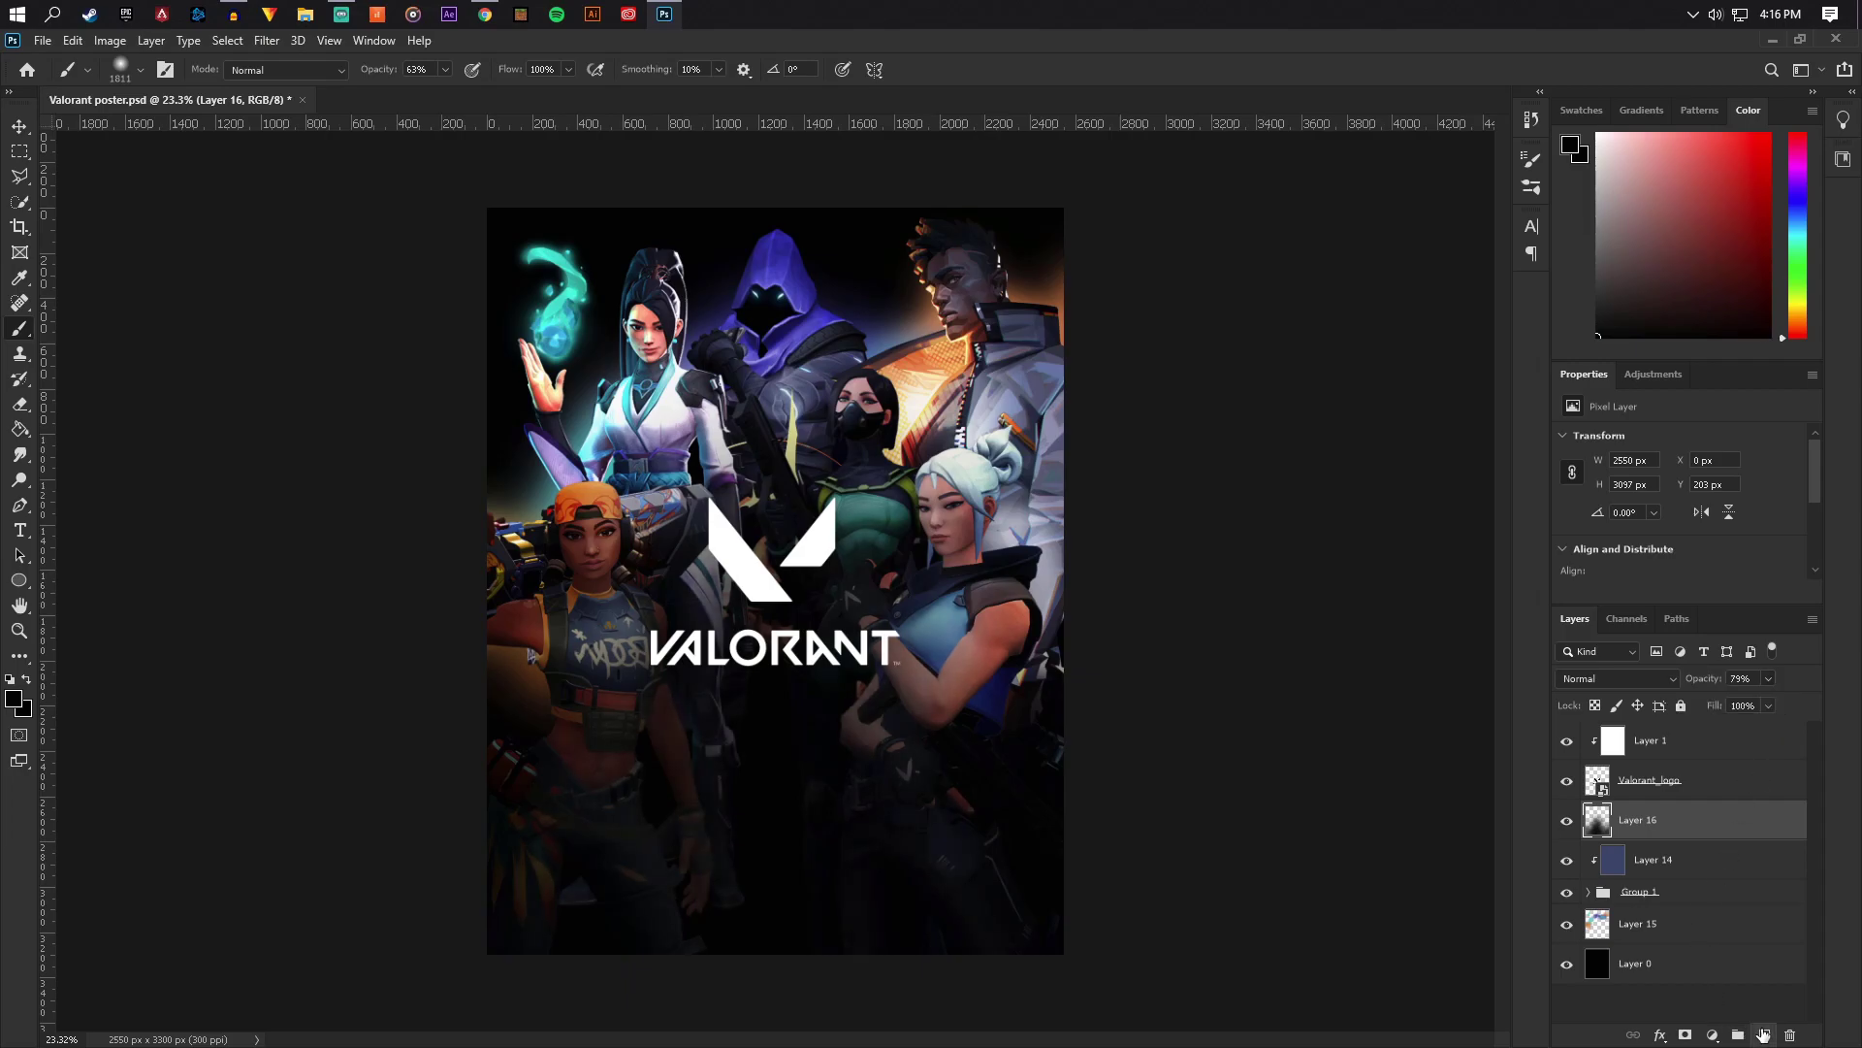
With a 306 px brush, paint faint black shading across the lower poster toward the left edge
click(138, 71)
click(208, 132)
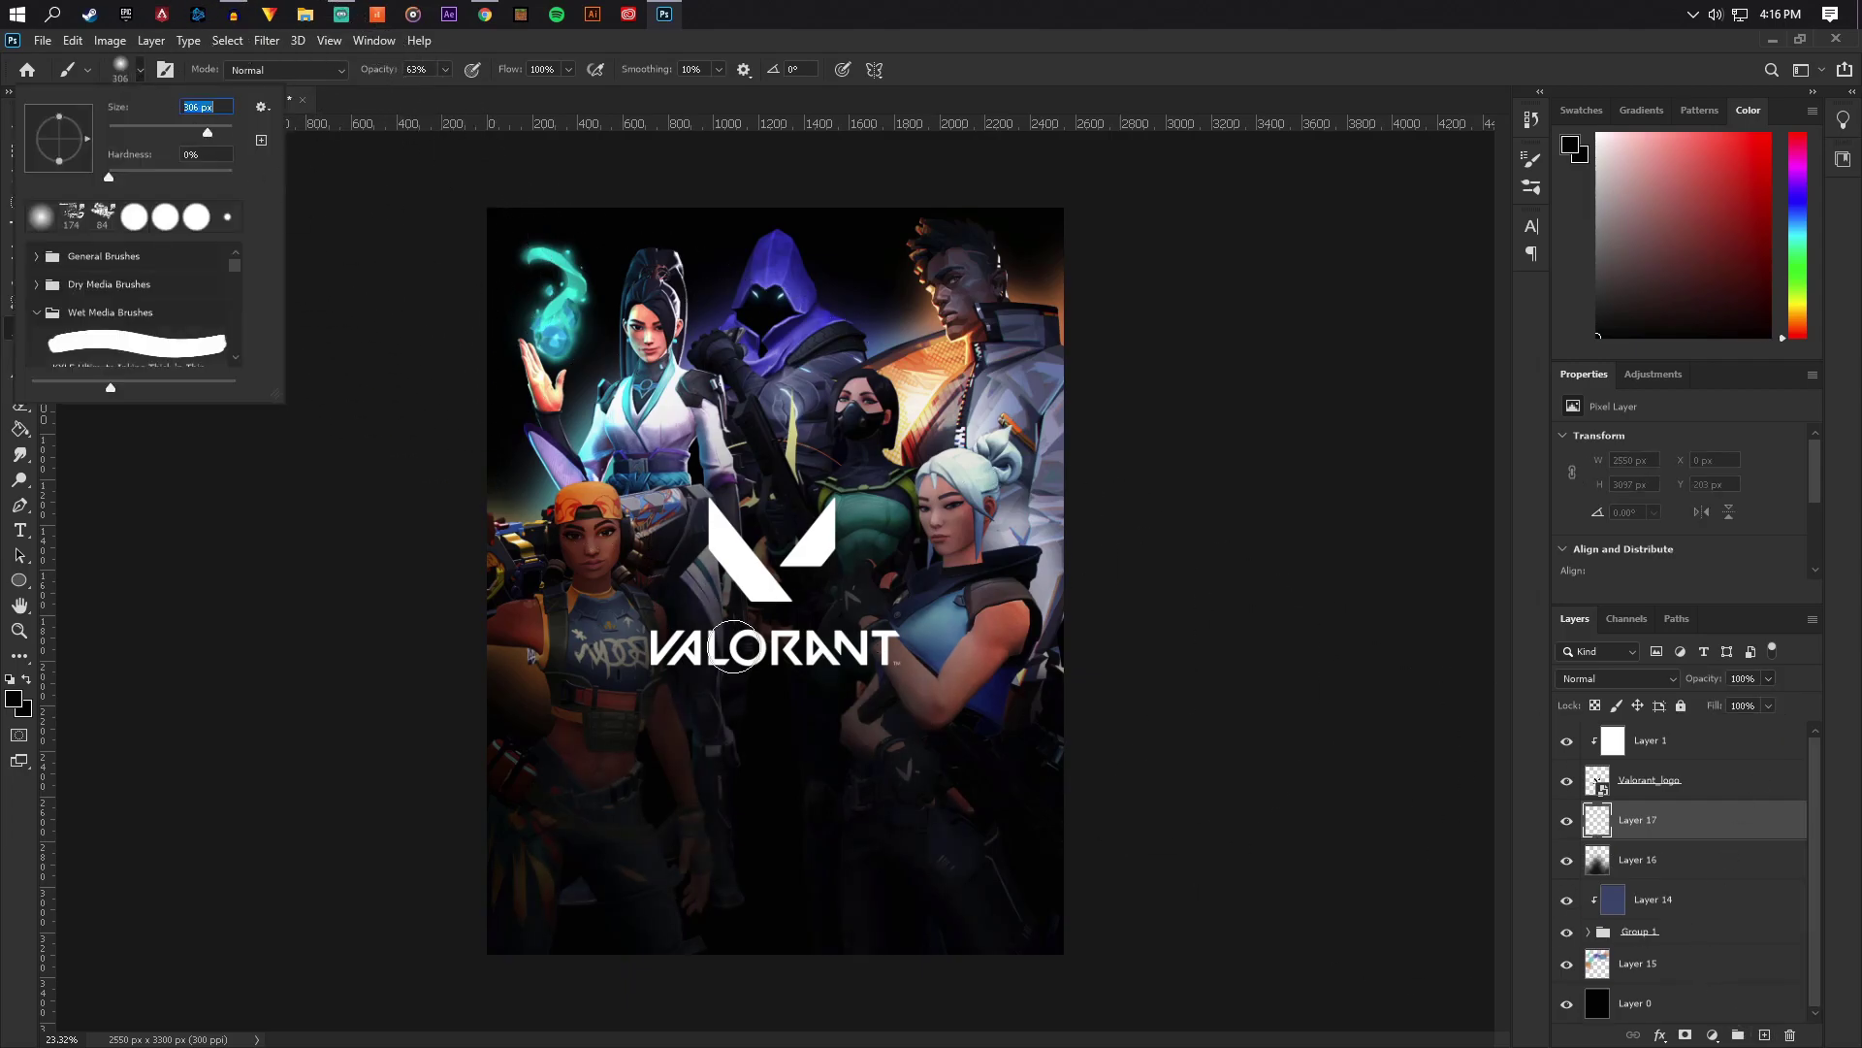
mouse_move(770, 894)
mouse_down()
mouse_move(718, 860)
mouse_move(707, 731)
mouse_move(737, 877)
mouse_up()
click(445, 73)
mouse_move(735, 813)
mouse_down()
mouse_move(754, 778)
mouse_move(819, 898)
mouse_move(759, 631)
mouse_up()
drag(898, 972, 919, 844)
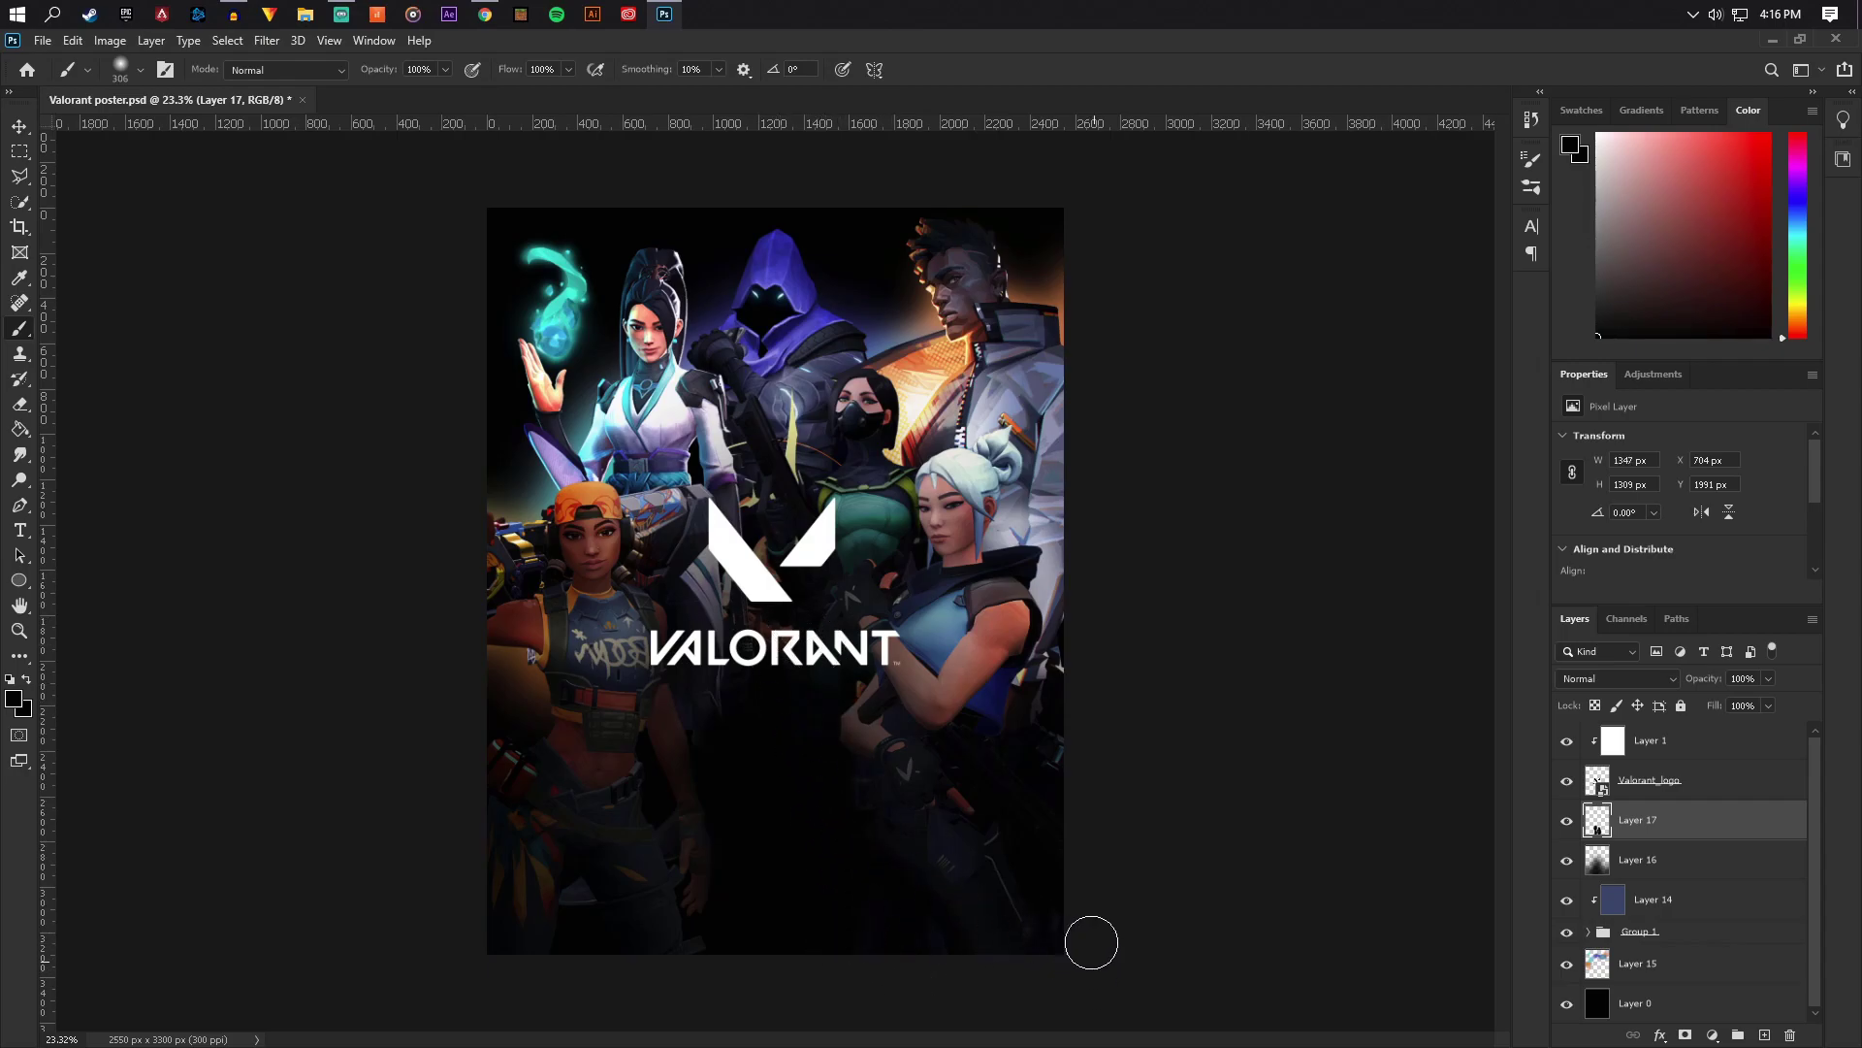
mouse_move(1077, 761)
mouse_down()
mouse_move(653, 981)
mouse_move(574, 832)
mouse_up()
mouse_move(567, 945)
mouse_down()
mouse_move(488, 897)
mouse_move(462, 749)
mouse_move(523, 876)
mouse_move(472, 699)
mouse_move(486, 722)
mouse_move(559, 726)
mouse_up()
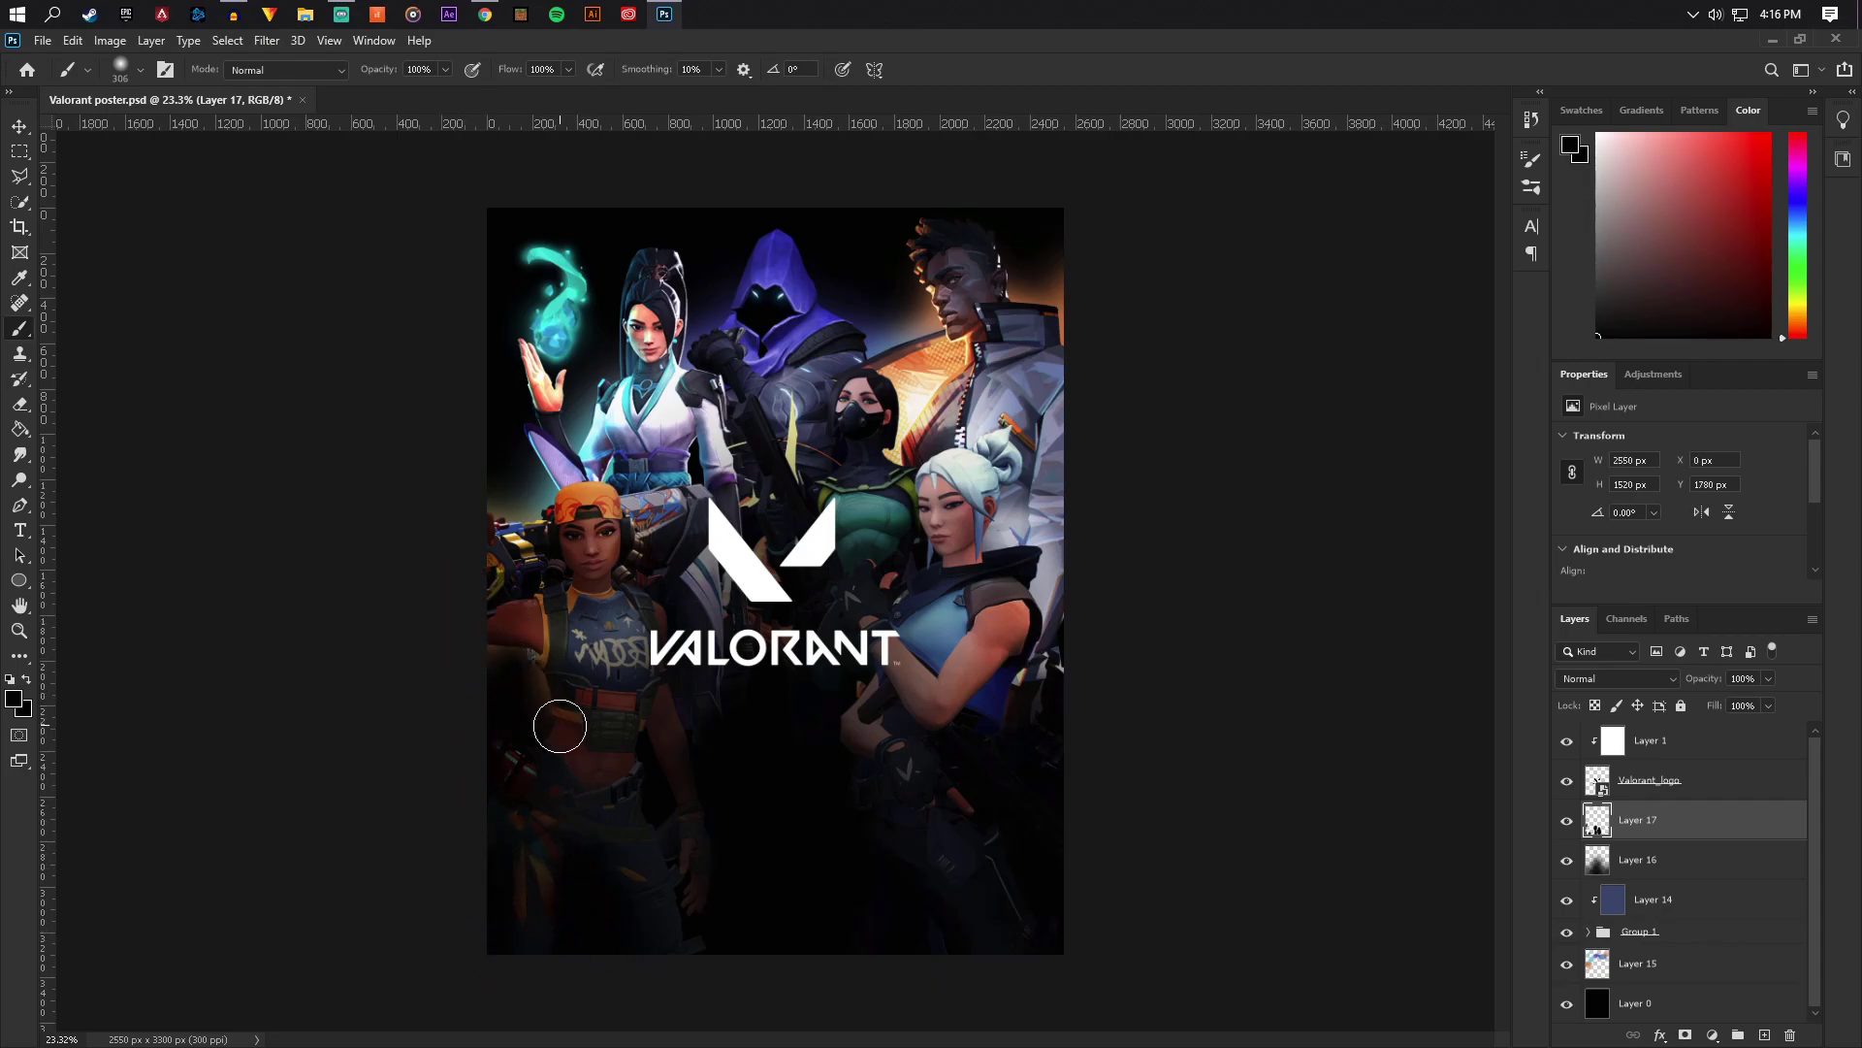
Toggle Layer 17's visibility to compare the poster with and without the new shading
click(1570, 829)
click(1569, 829)
scroll(1047, 464, down, 7)
scroll(983, 535, up, 6)
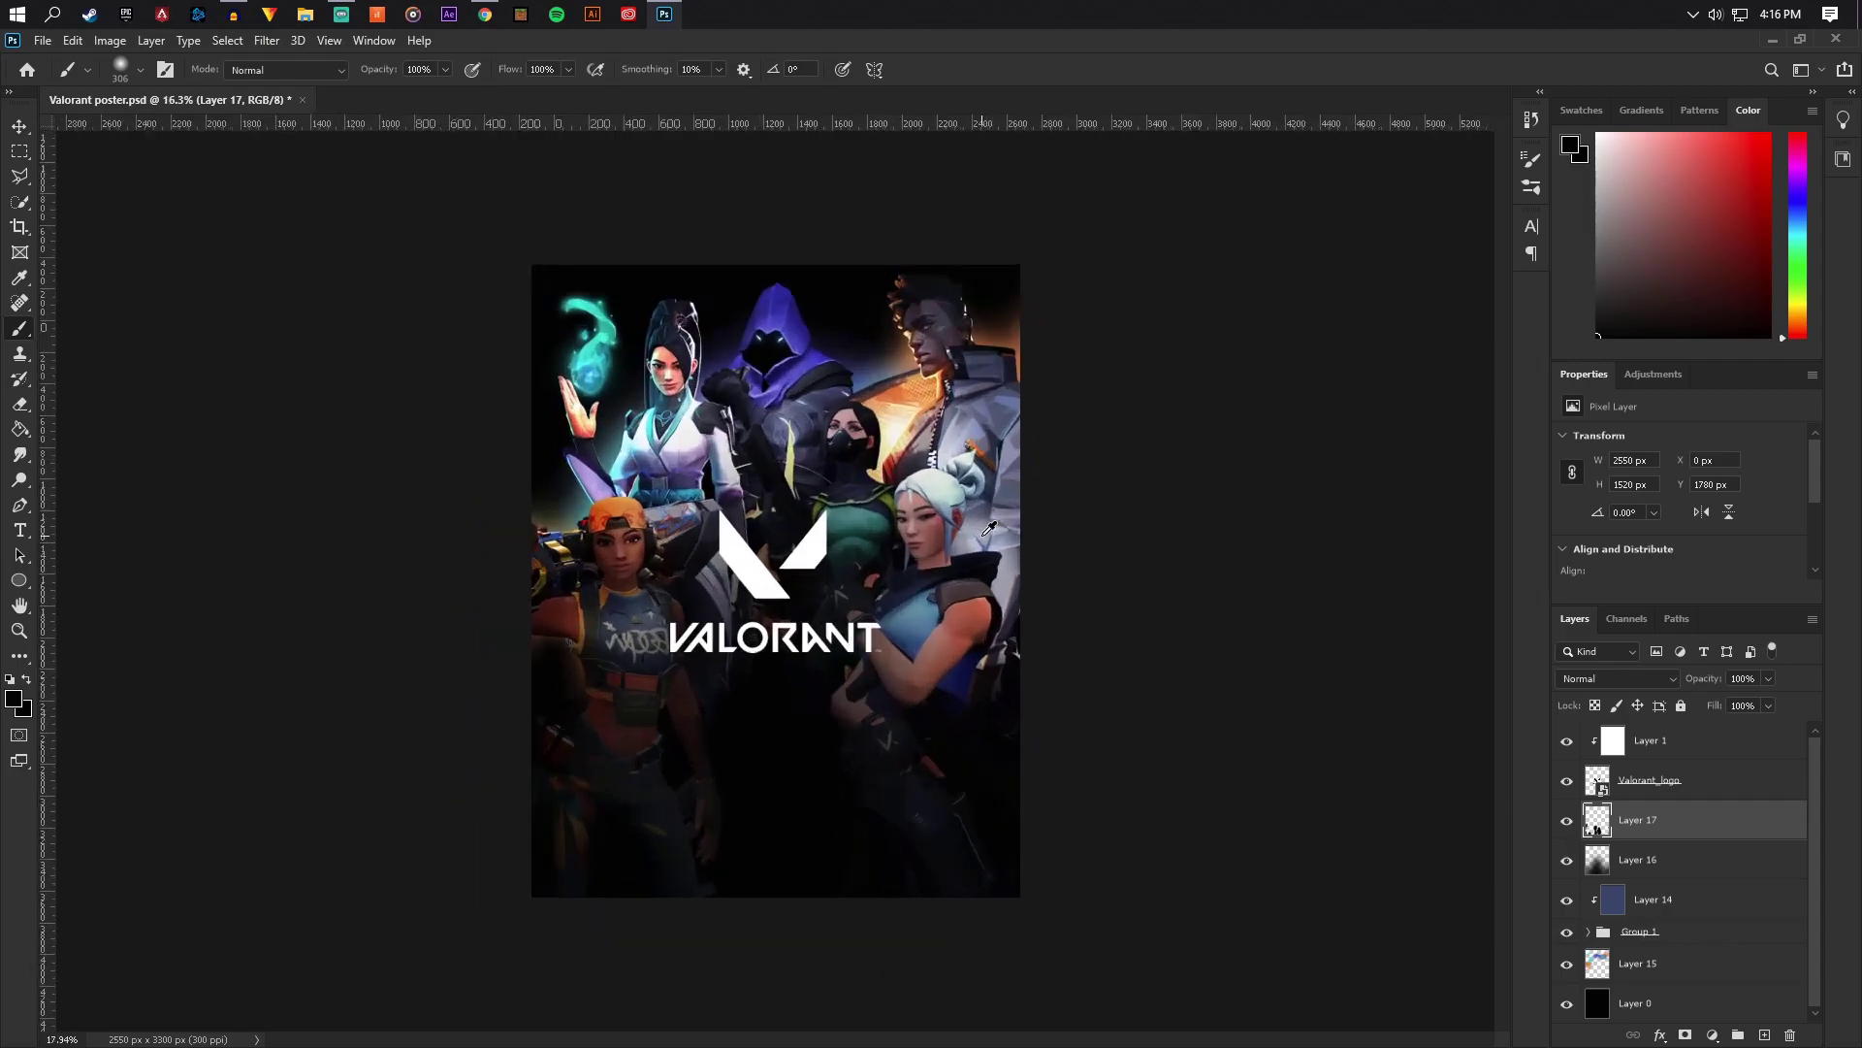
scroll(990, 529, up, 2)
Switch to the Move tool and save the poster
click(19, 127)
click(43, 40)
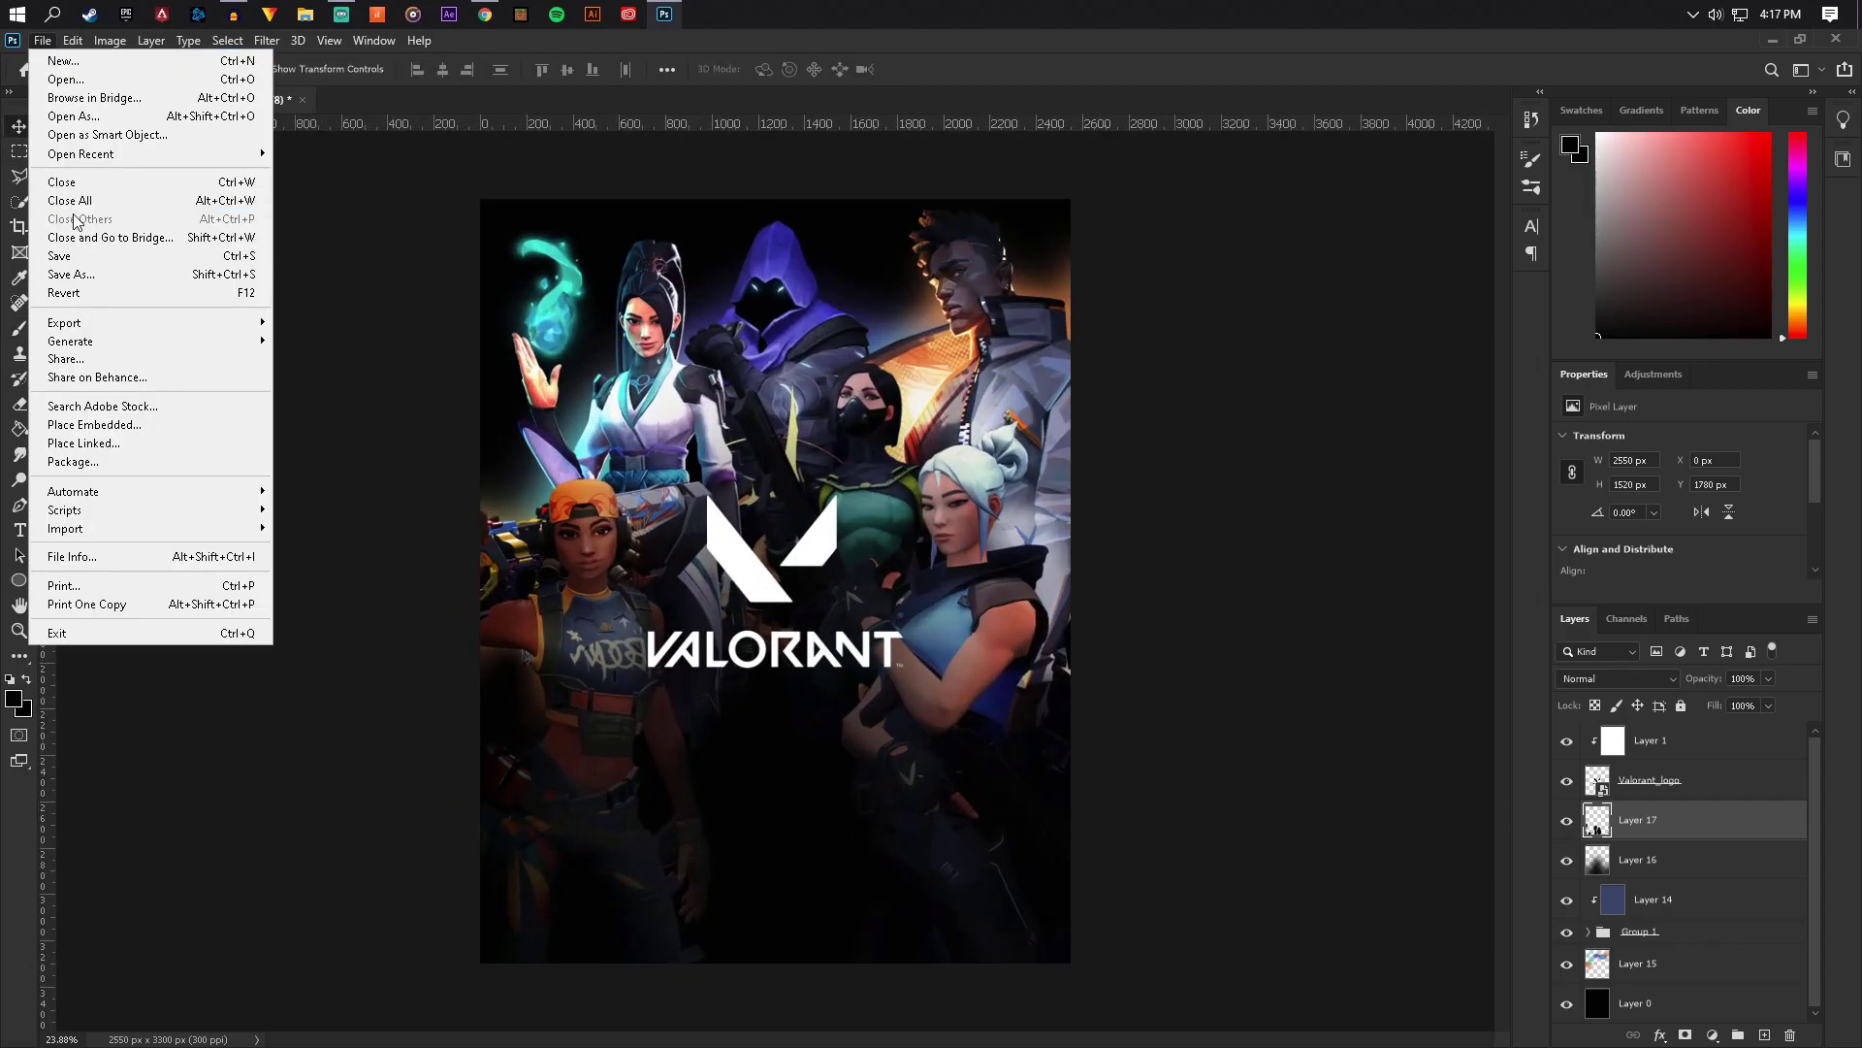
click(97, 249)
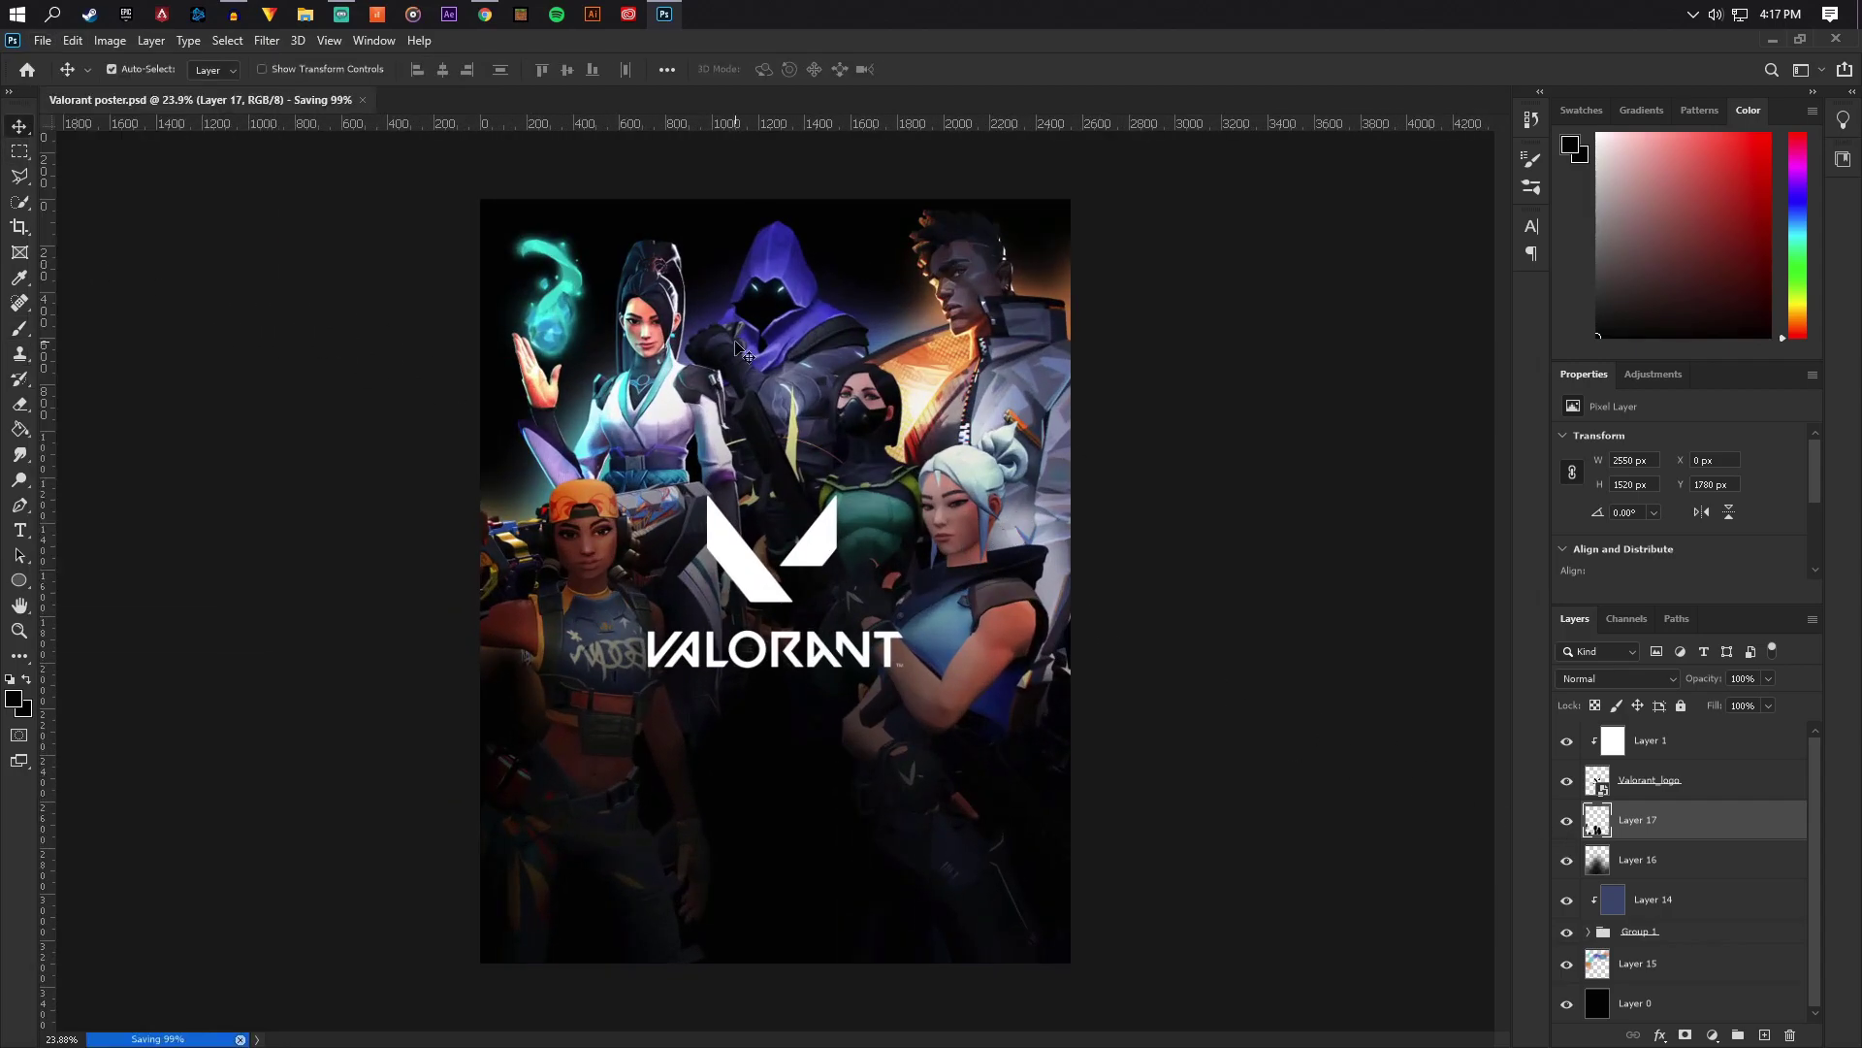
click(485, 14)
Change the Google Images search from 'valorant png' to just 'valorant'
scroll(485, 485, up, 3)
double_click(247, 142)
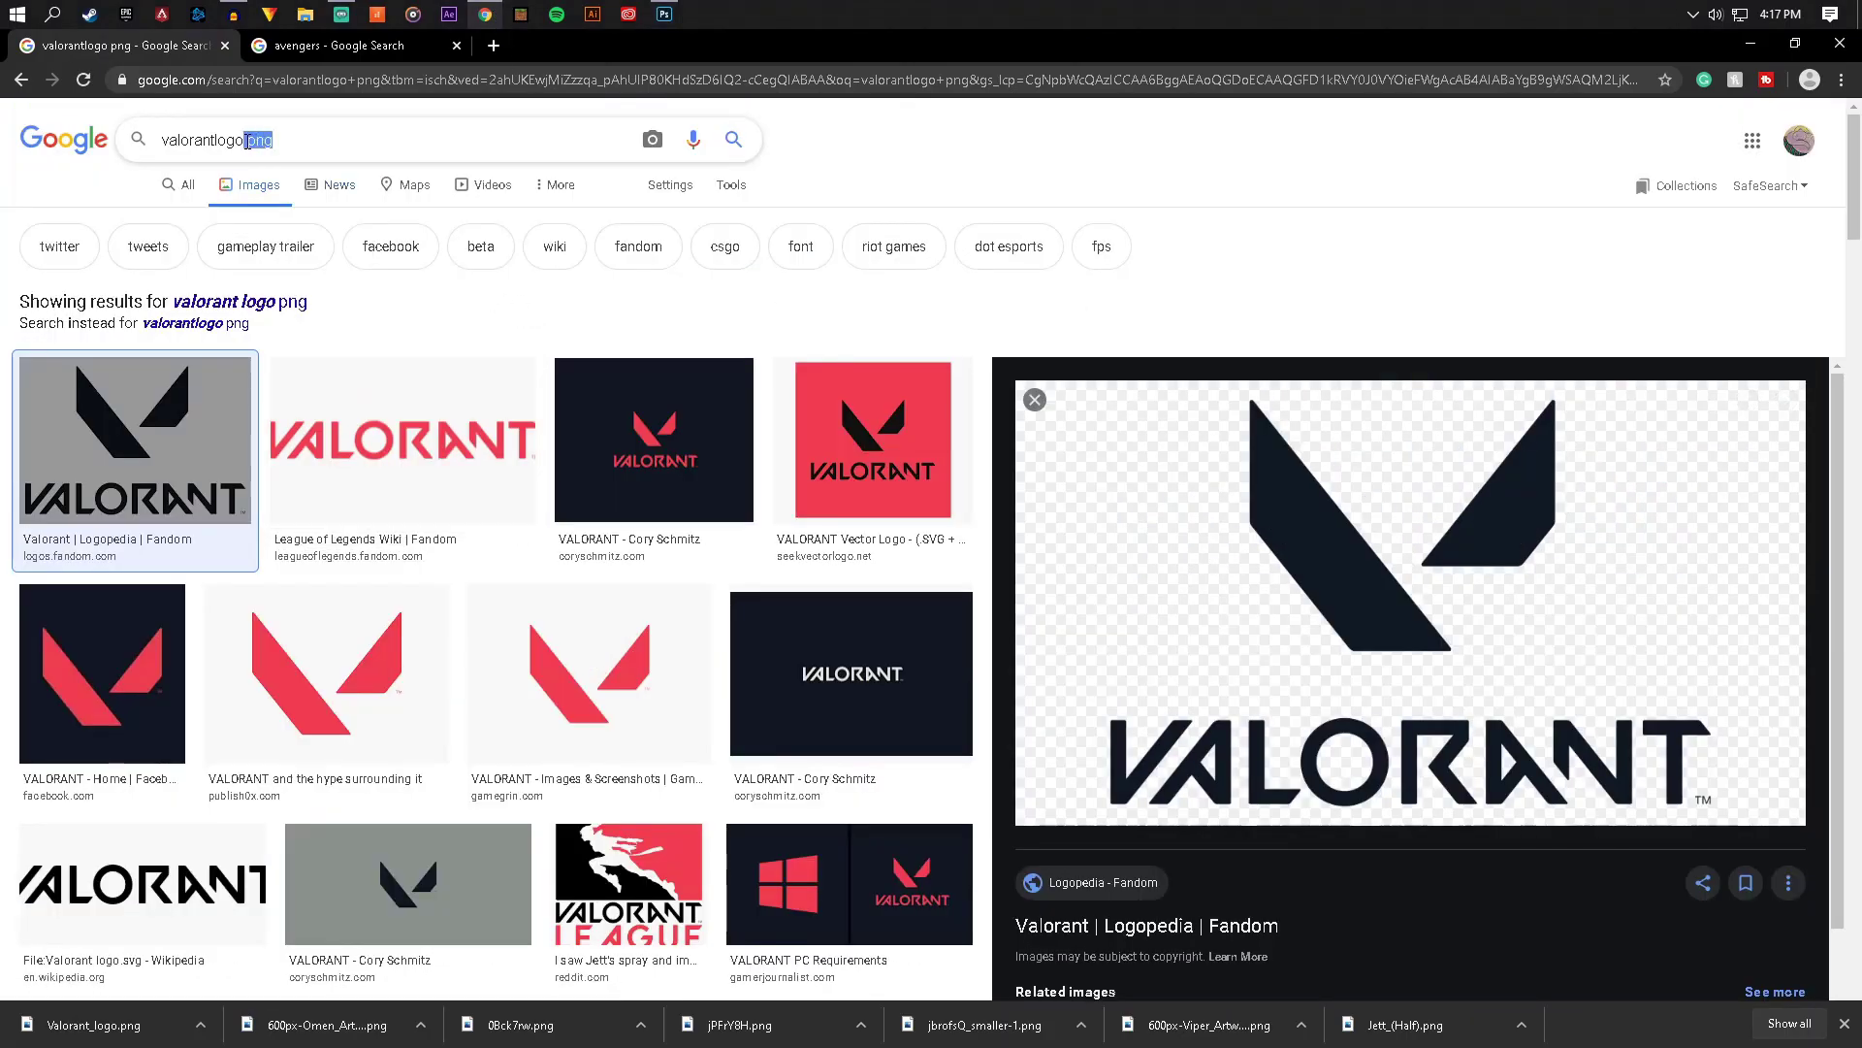
key(BackSpace)
key(BackSpace)
key(BackSpace)
key(BackSpace)
key(BackSpace)
key(BackSpace)
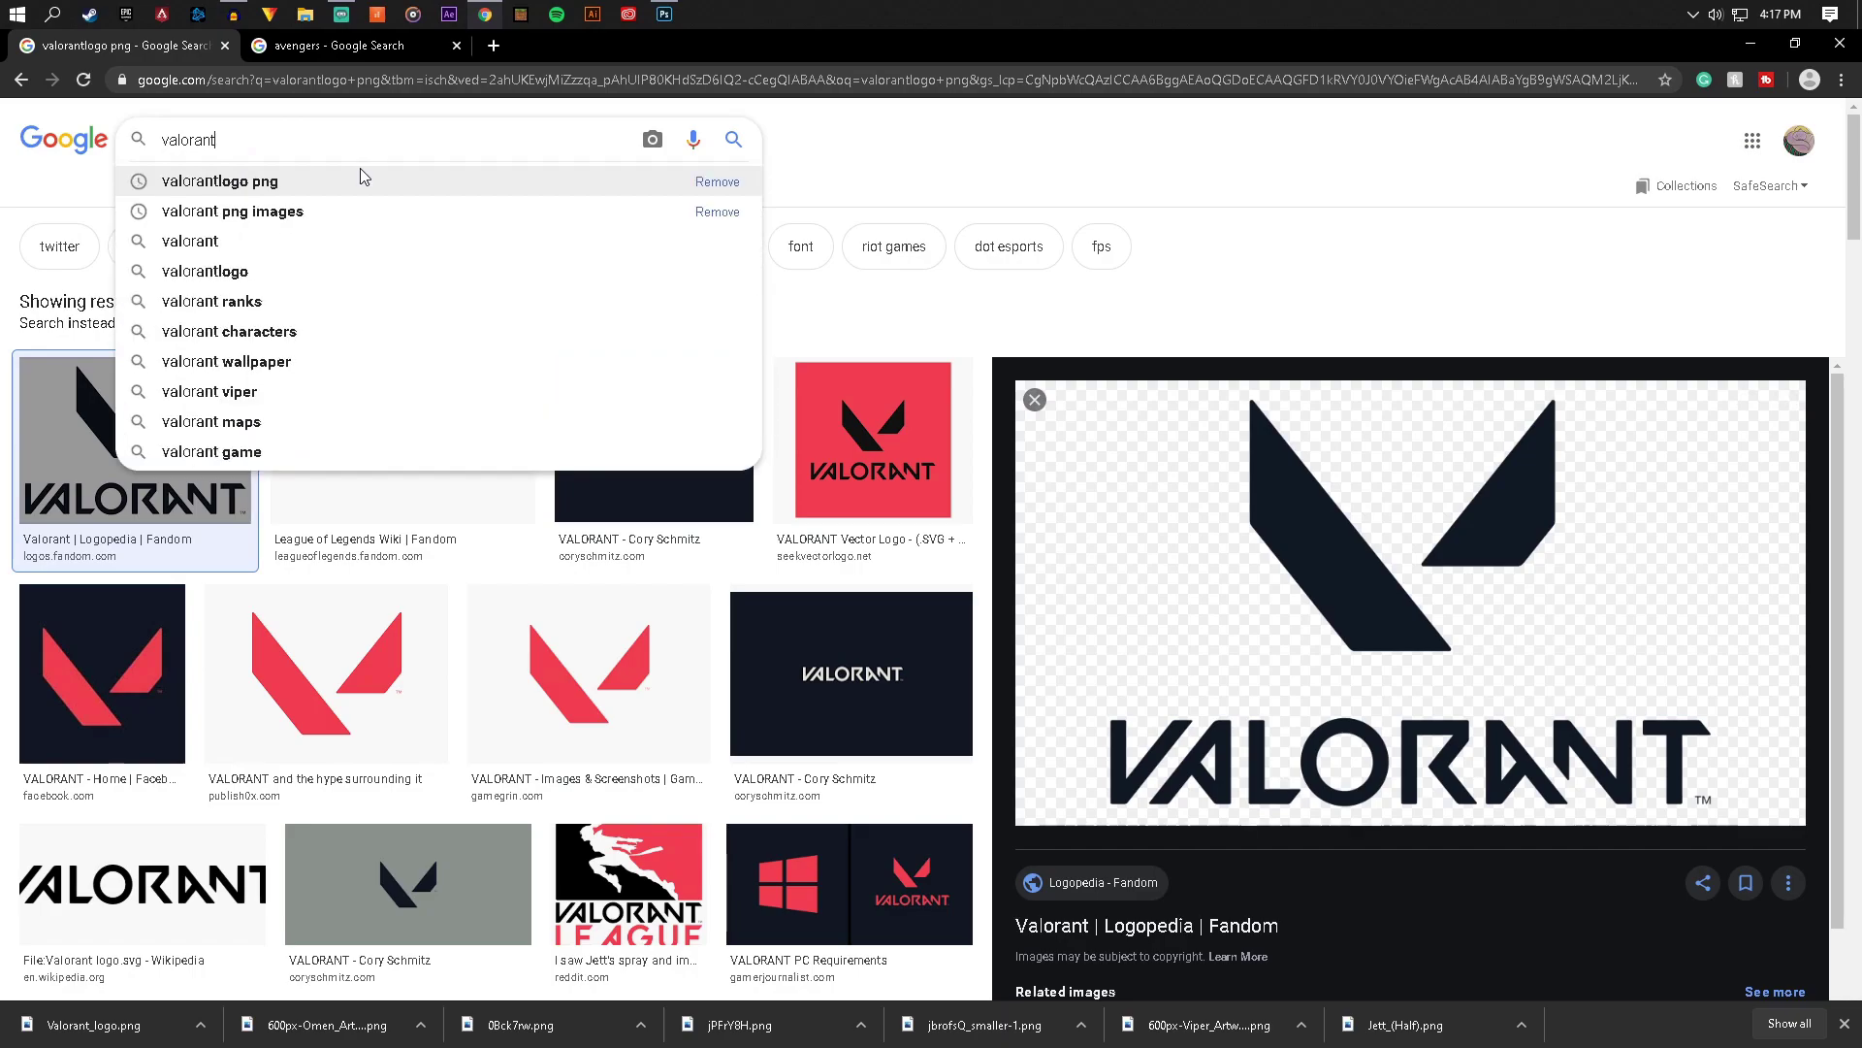
key(Return)
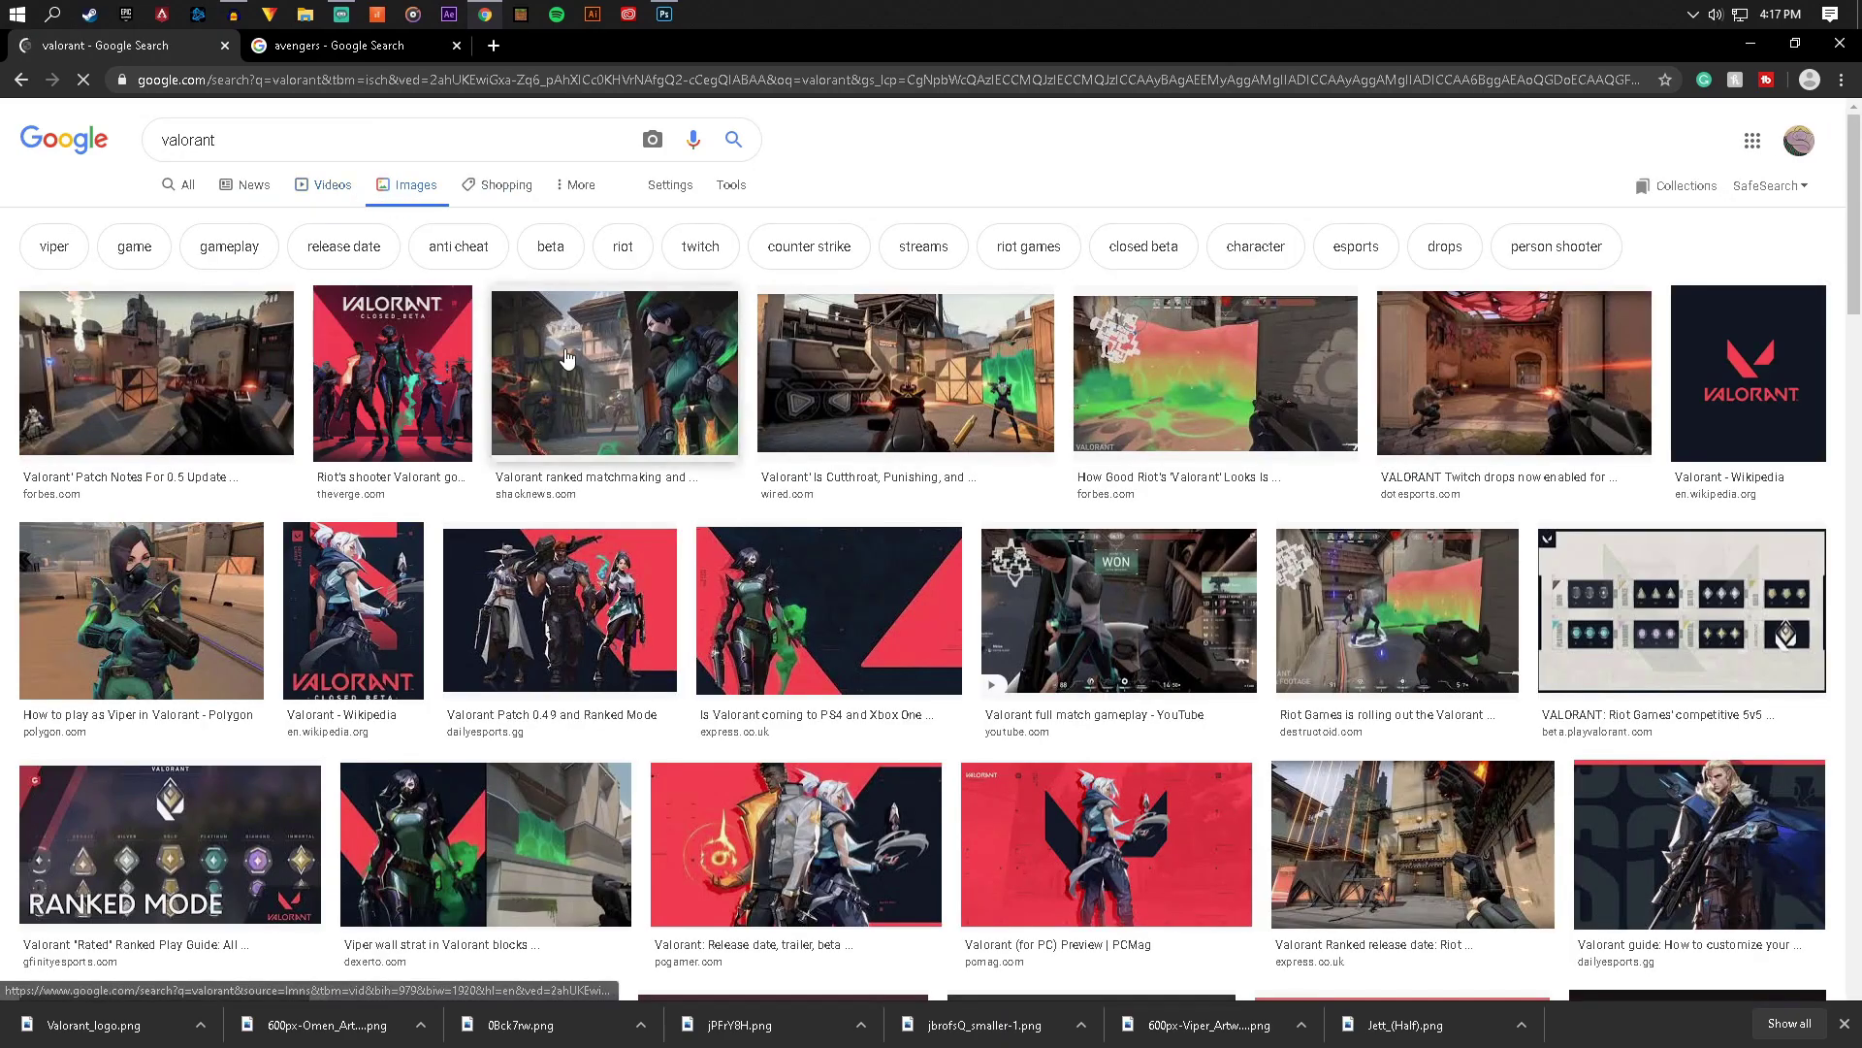
Copy the red Viper artwork from the results and return to Photoshop
scroll(1059, 423, down, 5)
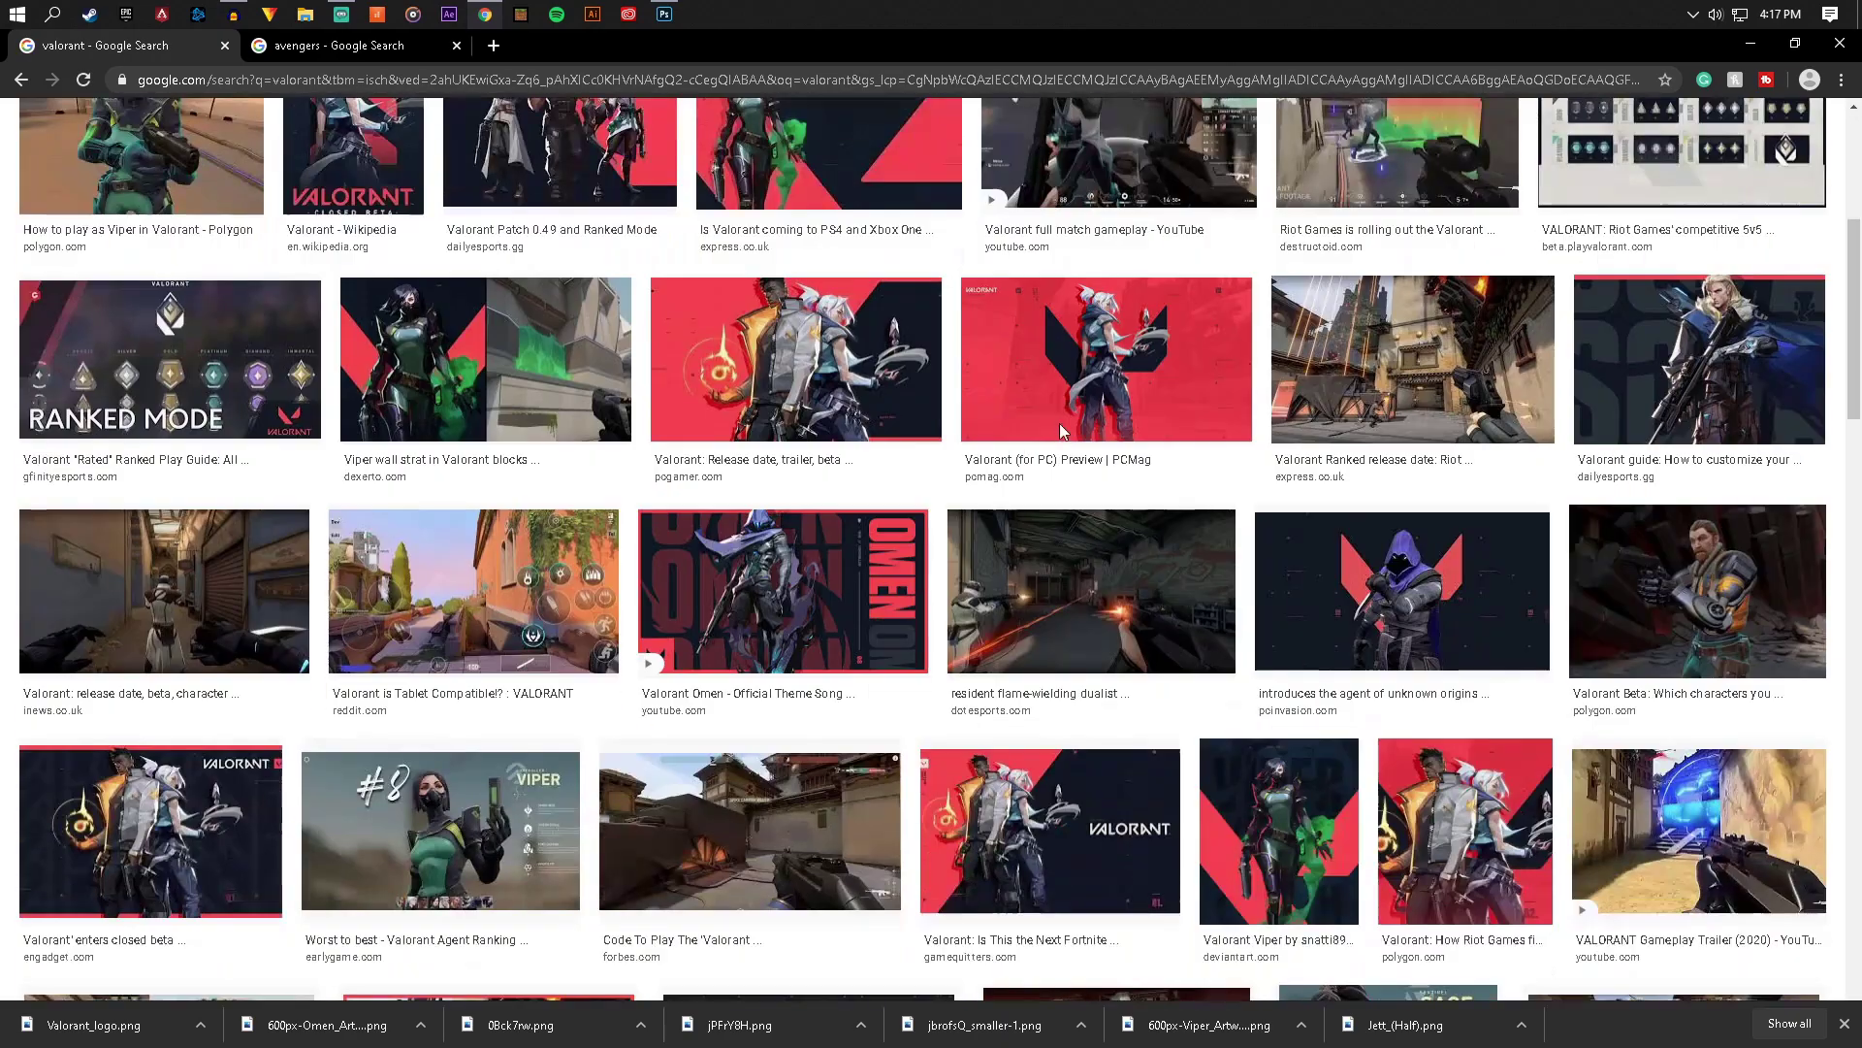
scroll(1052, 438, up, 5)
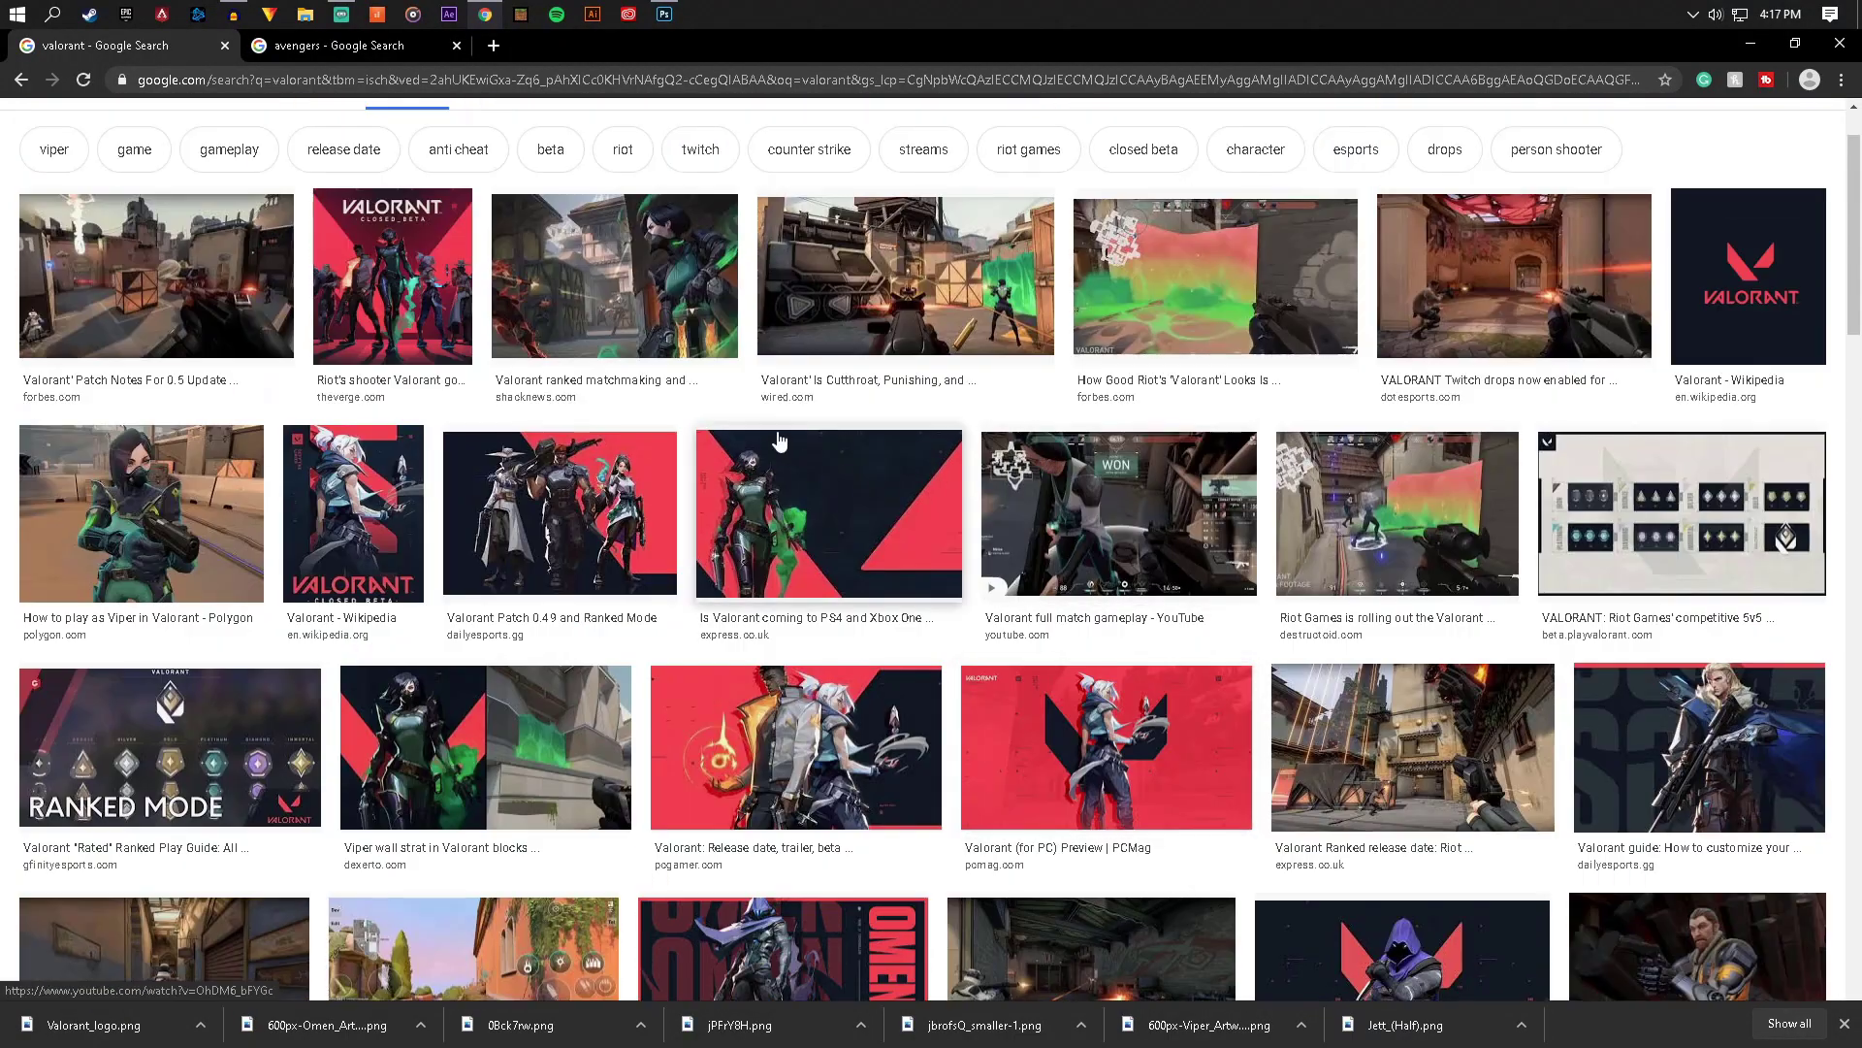
click(853, 491)
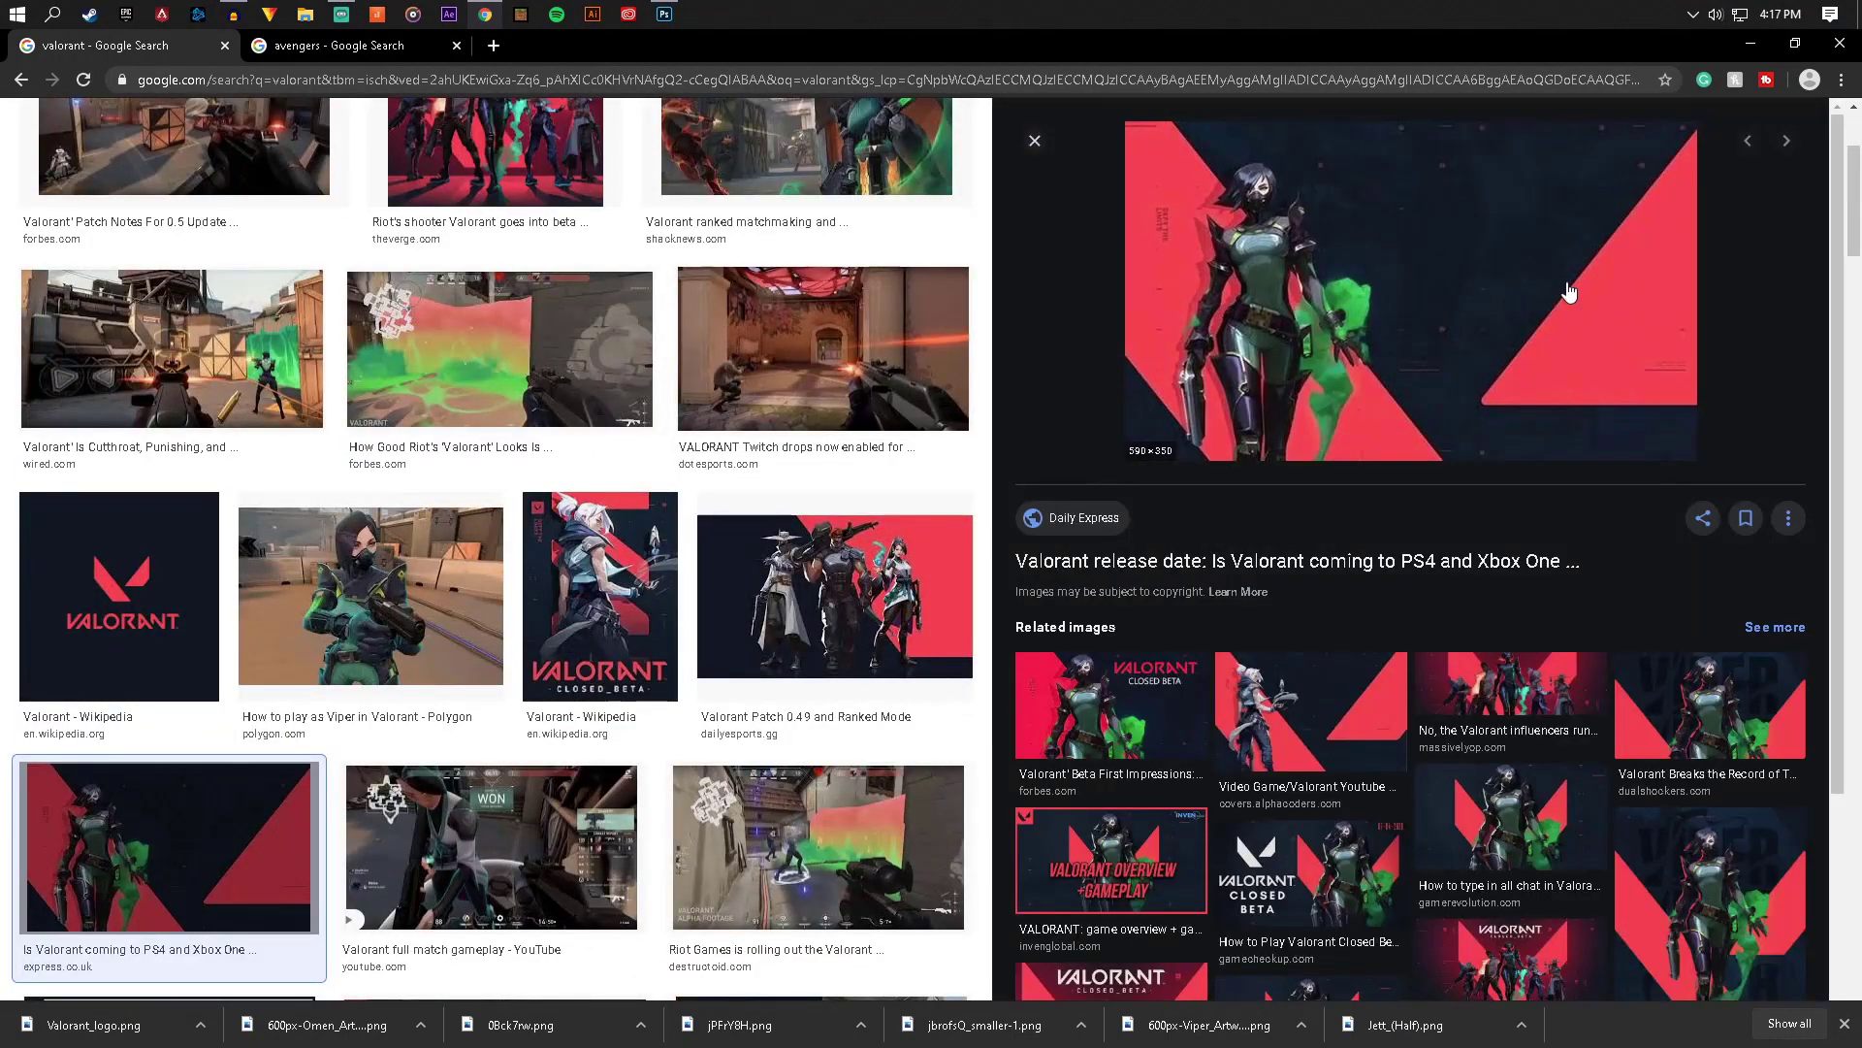
right_click(1376, 279)
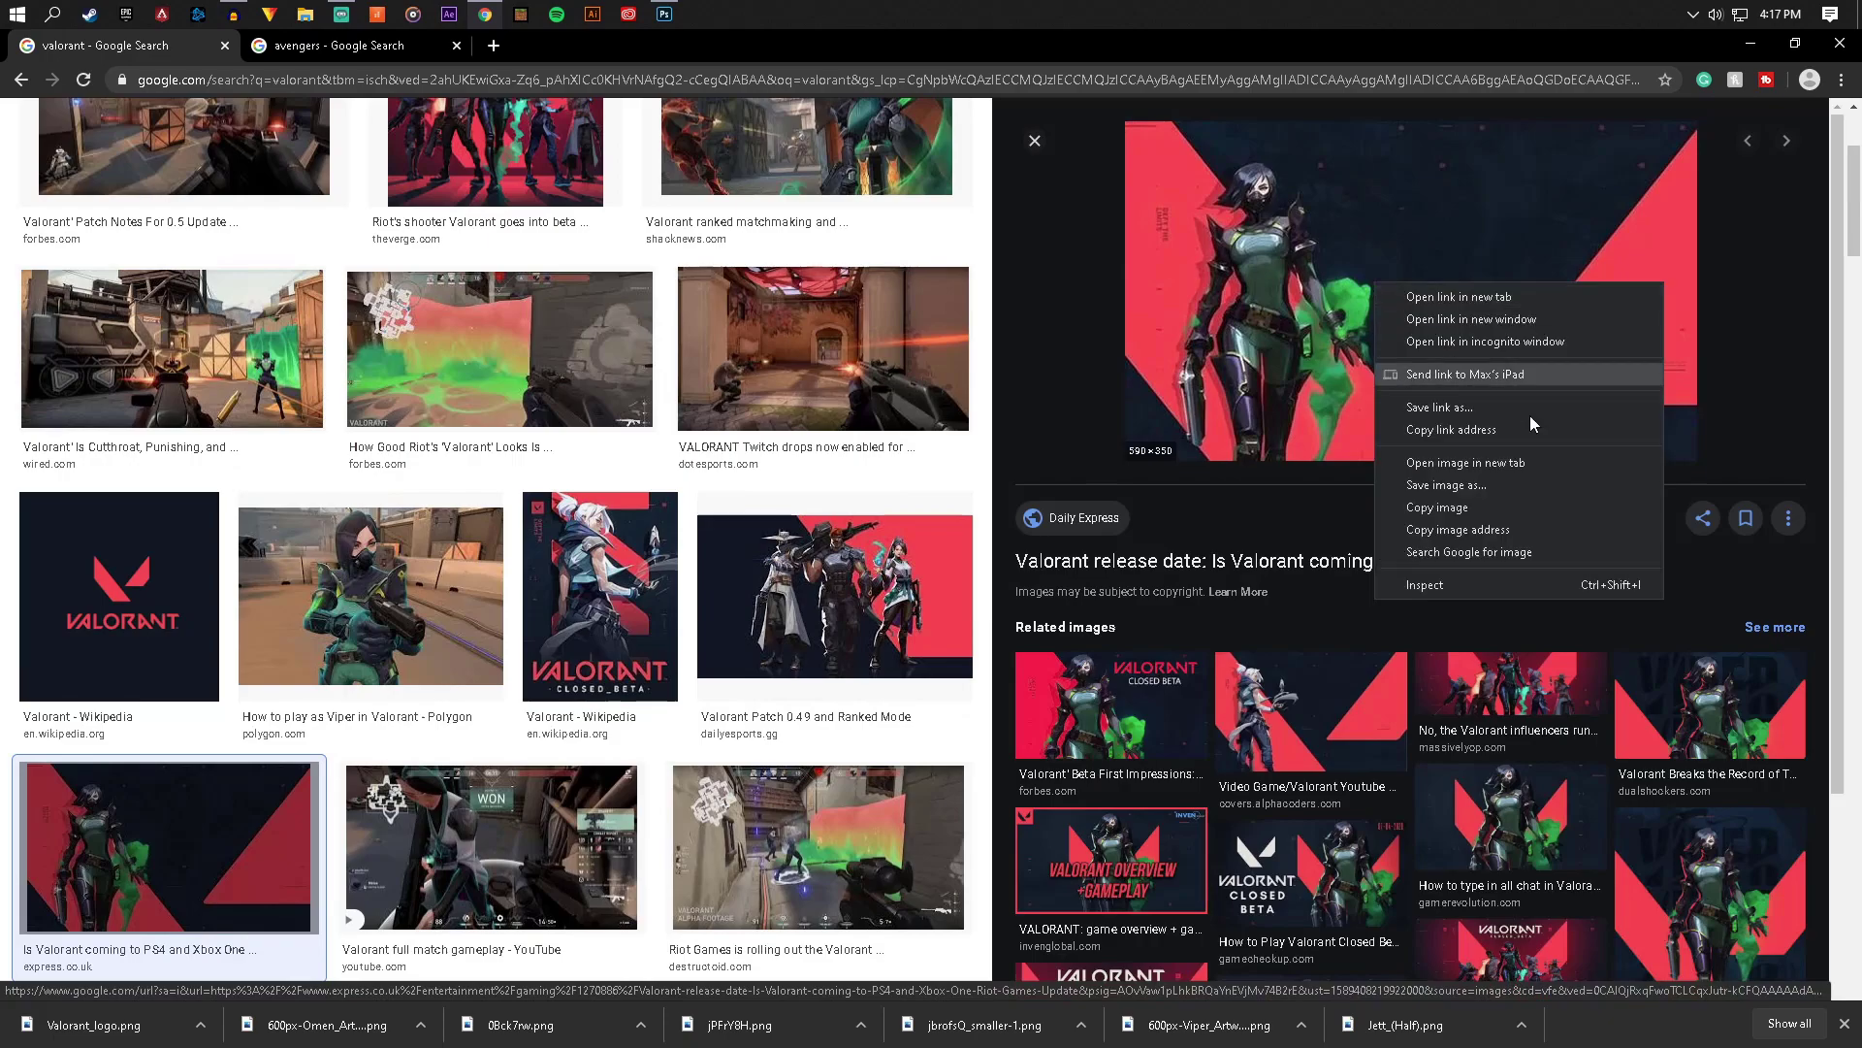
click(1492, 483)
click(664, 14)
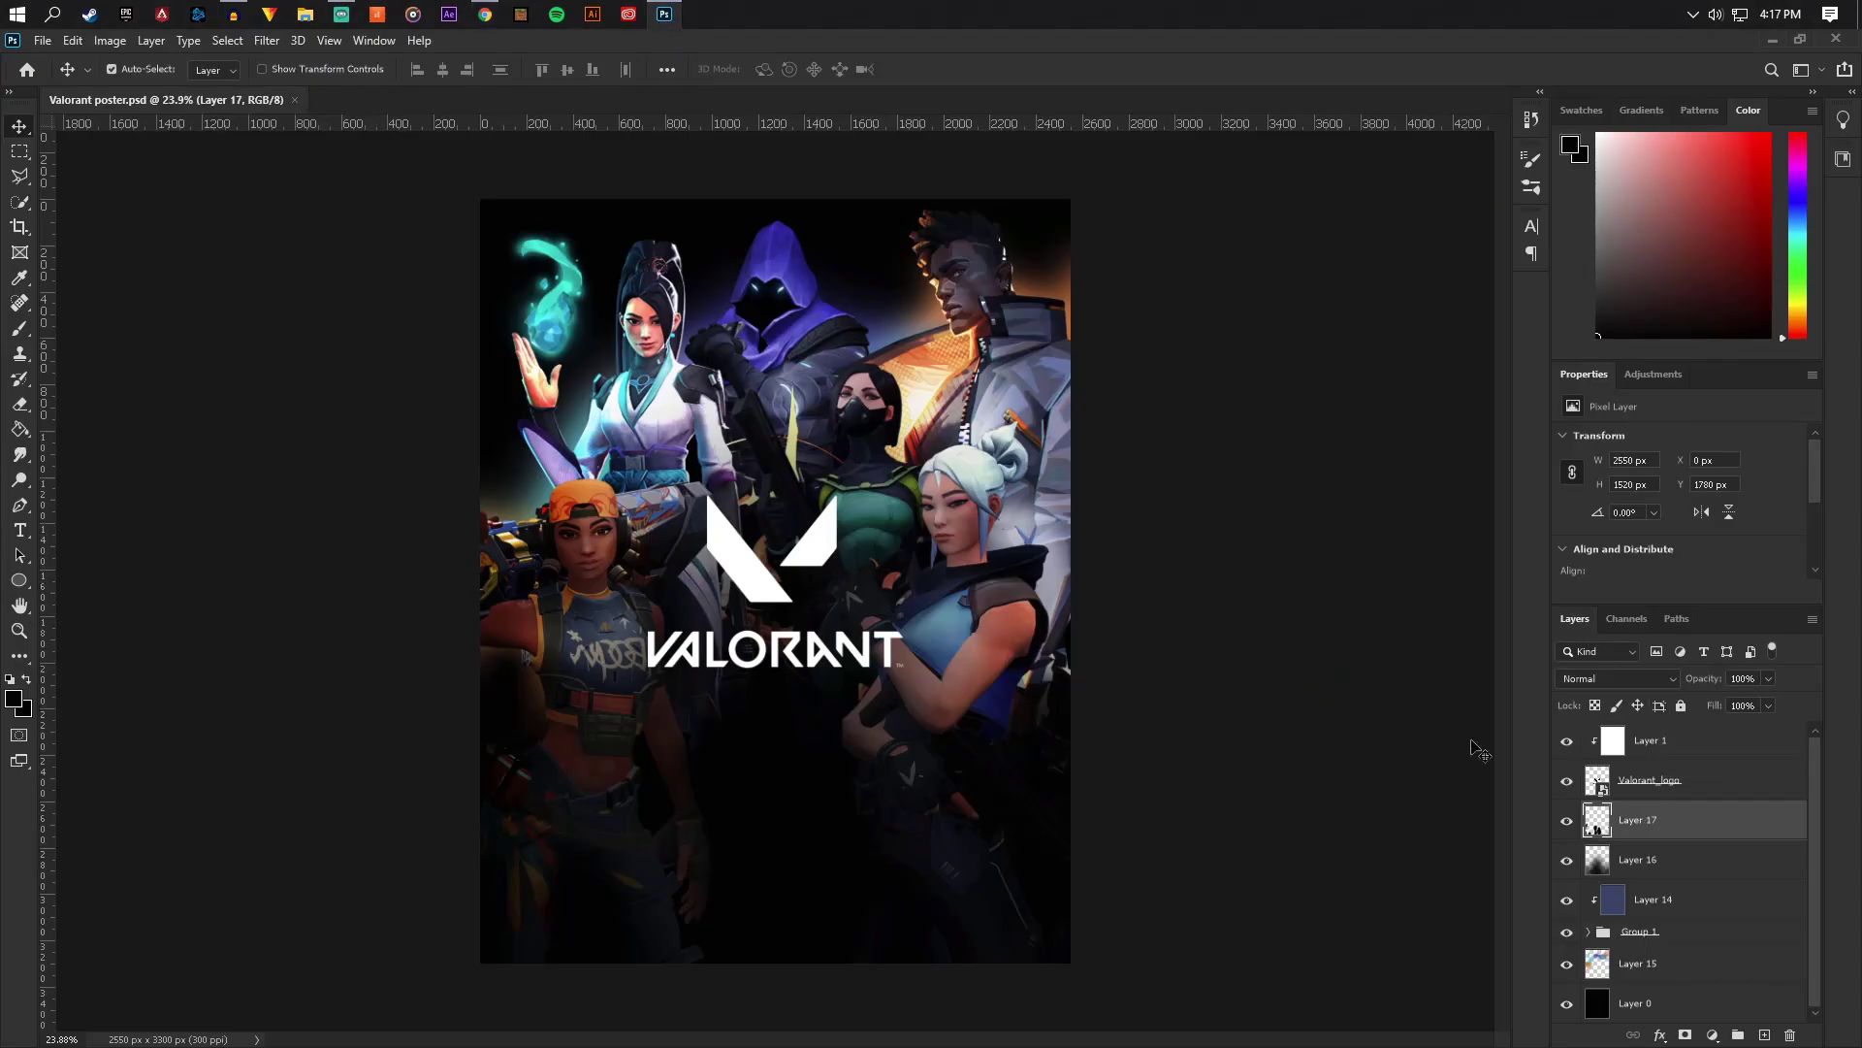
Paste the Viper image, enlarge it to about 306% and position it over the upper poster
key(ctrl+v)
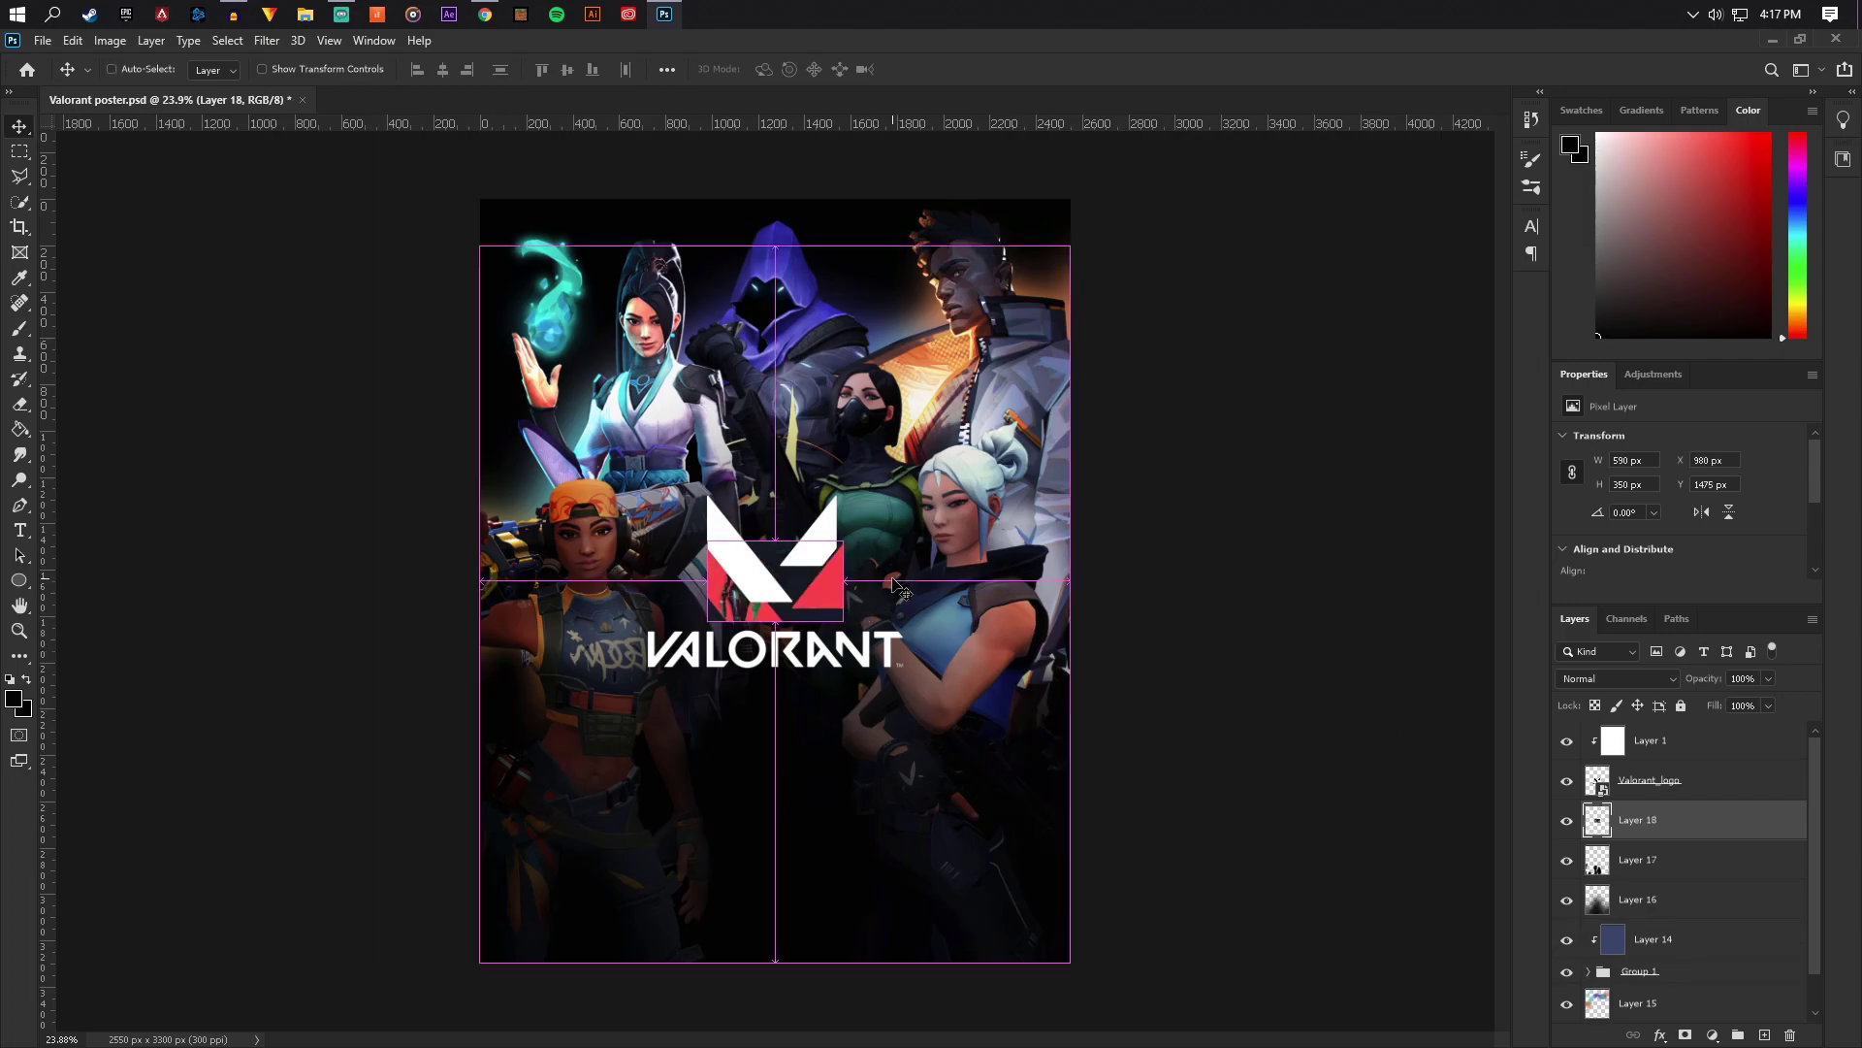
key(ctrl+t)
drag(844, 540, 1124, 373)
drag(1021, 457, 904, 344)
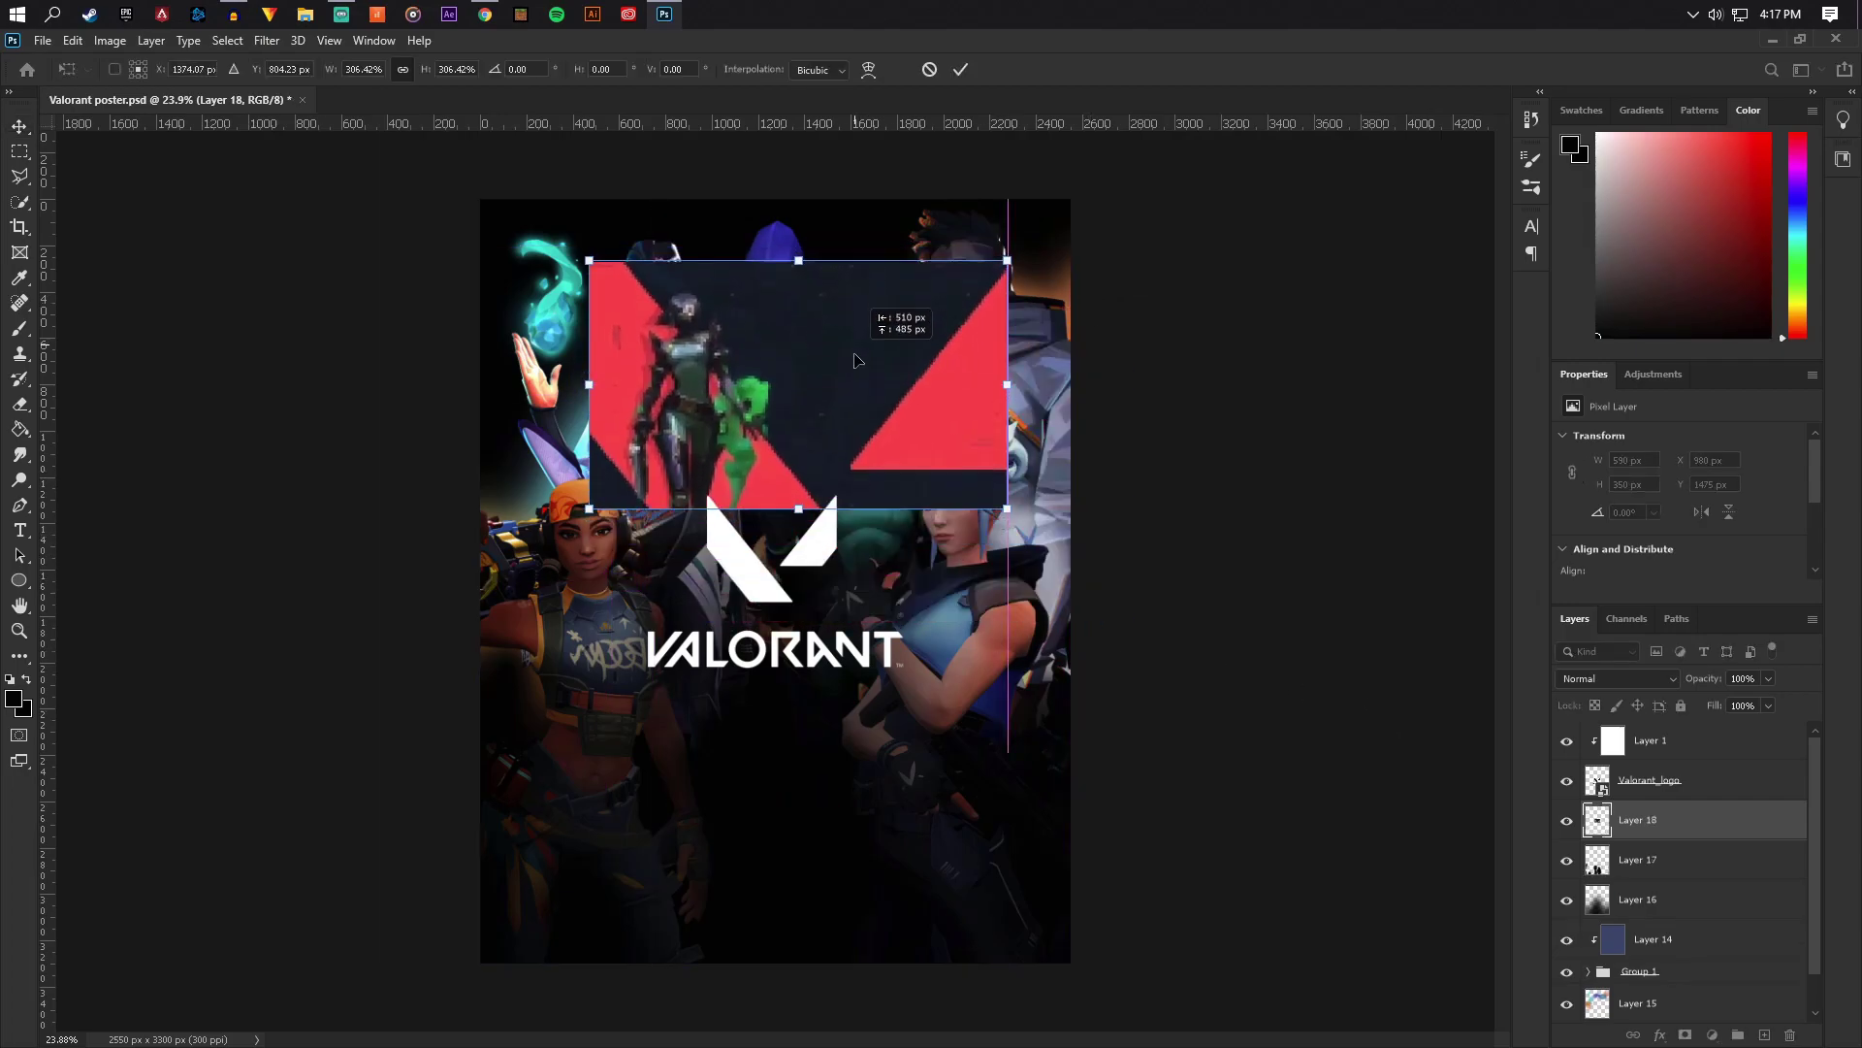
key(Return)
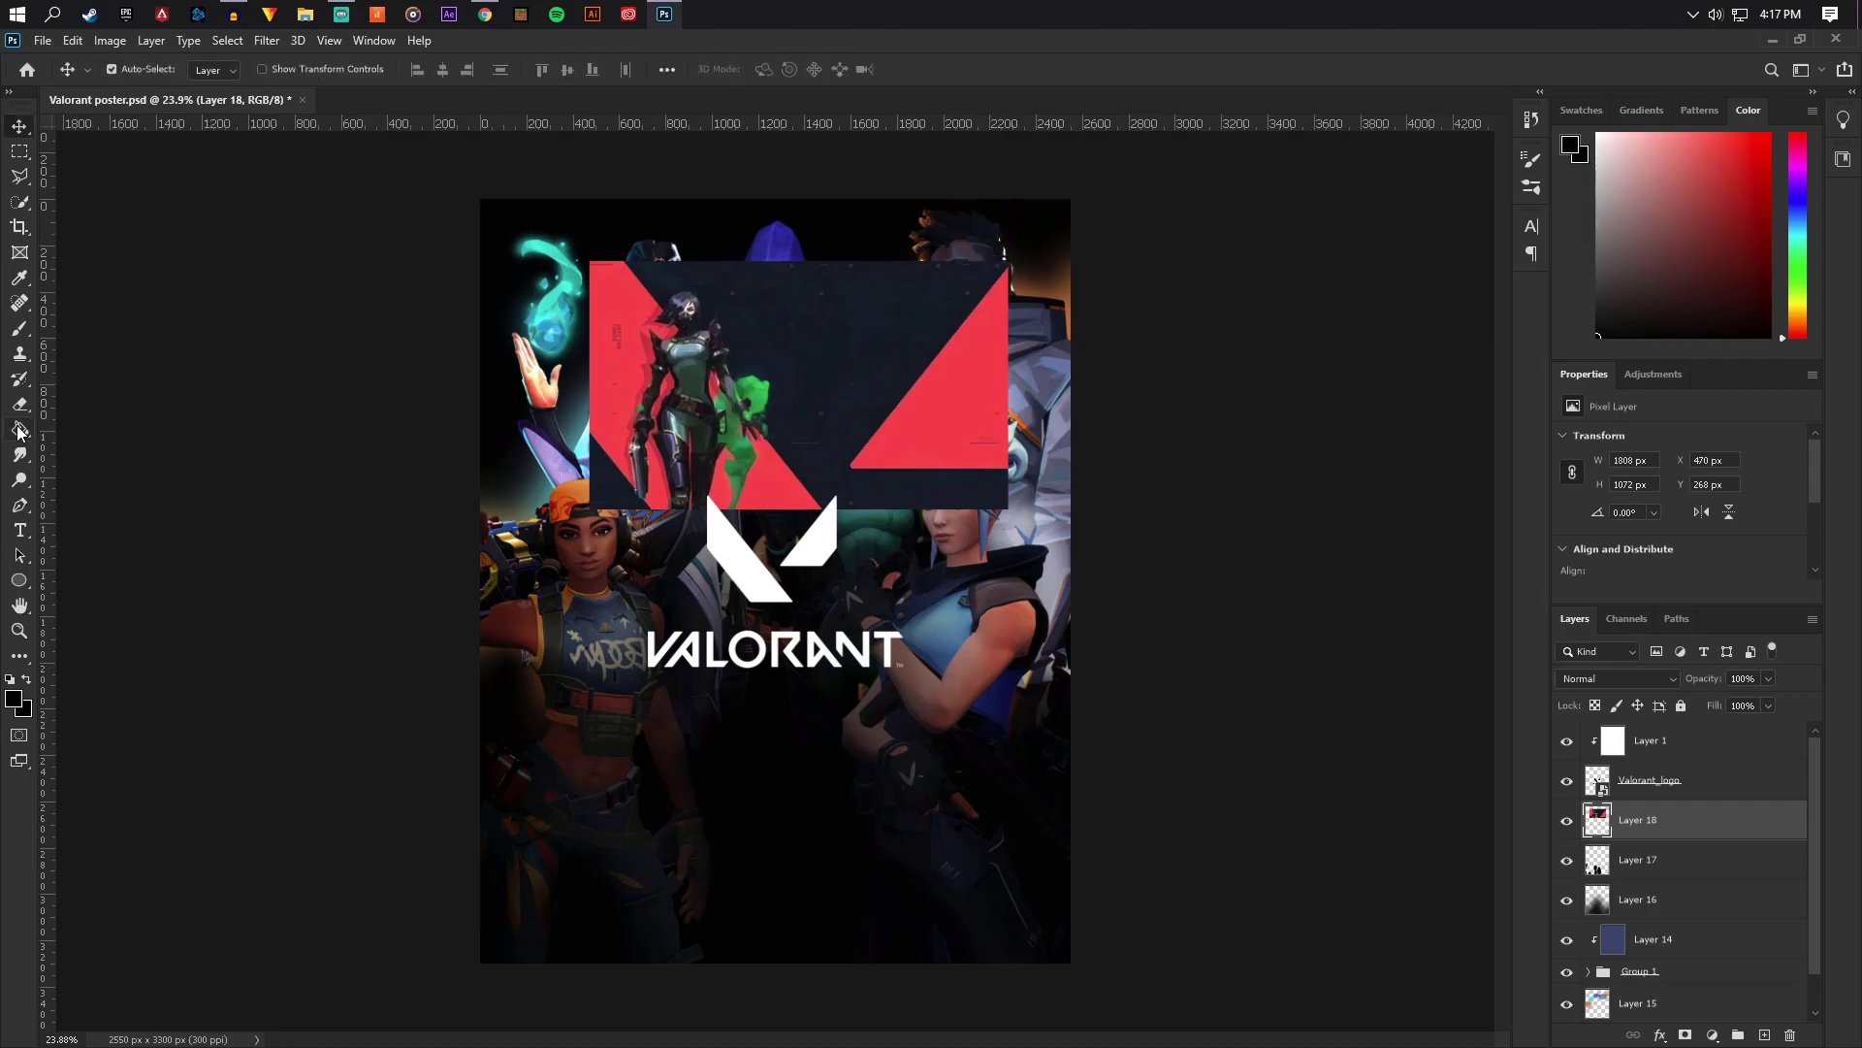
Sample the reference triangle's red as the paint colour and hide Layer 18
click(19, 430)
alt+click(951, 395)
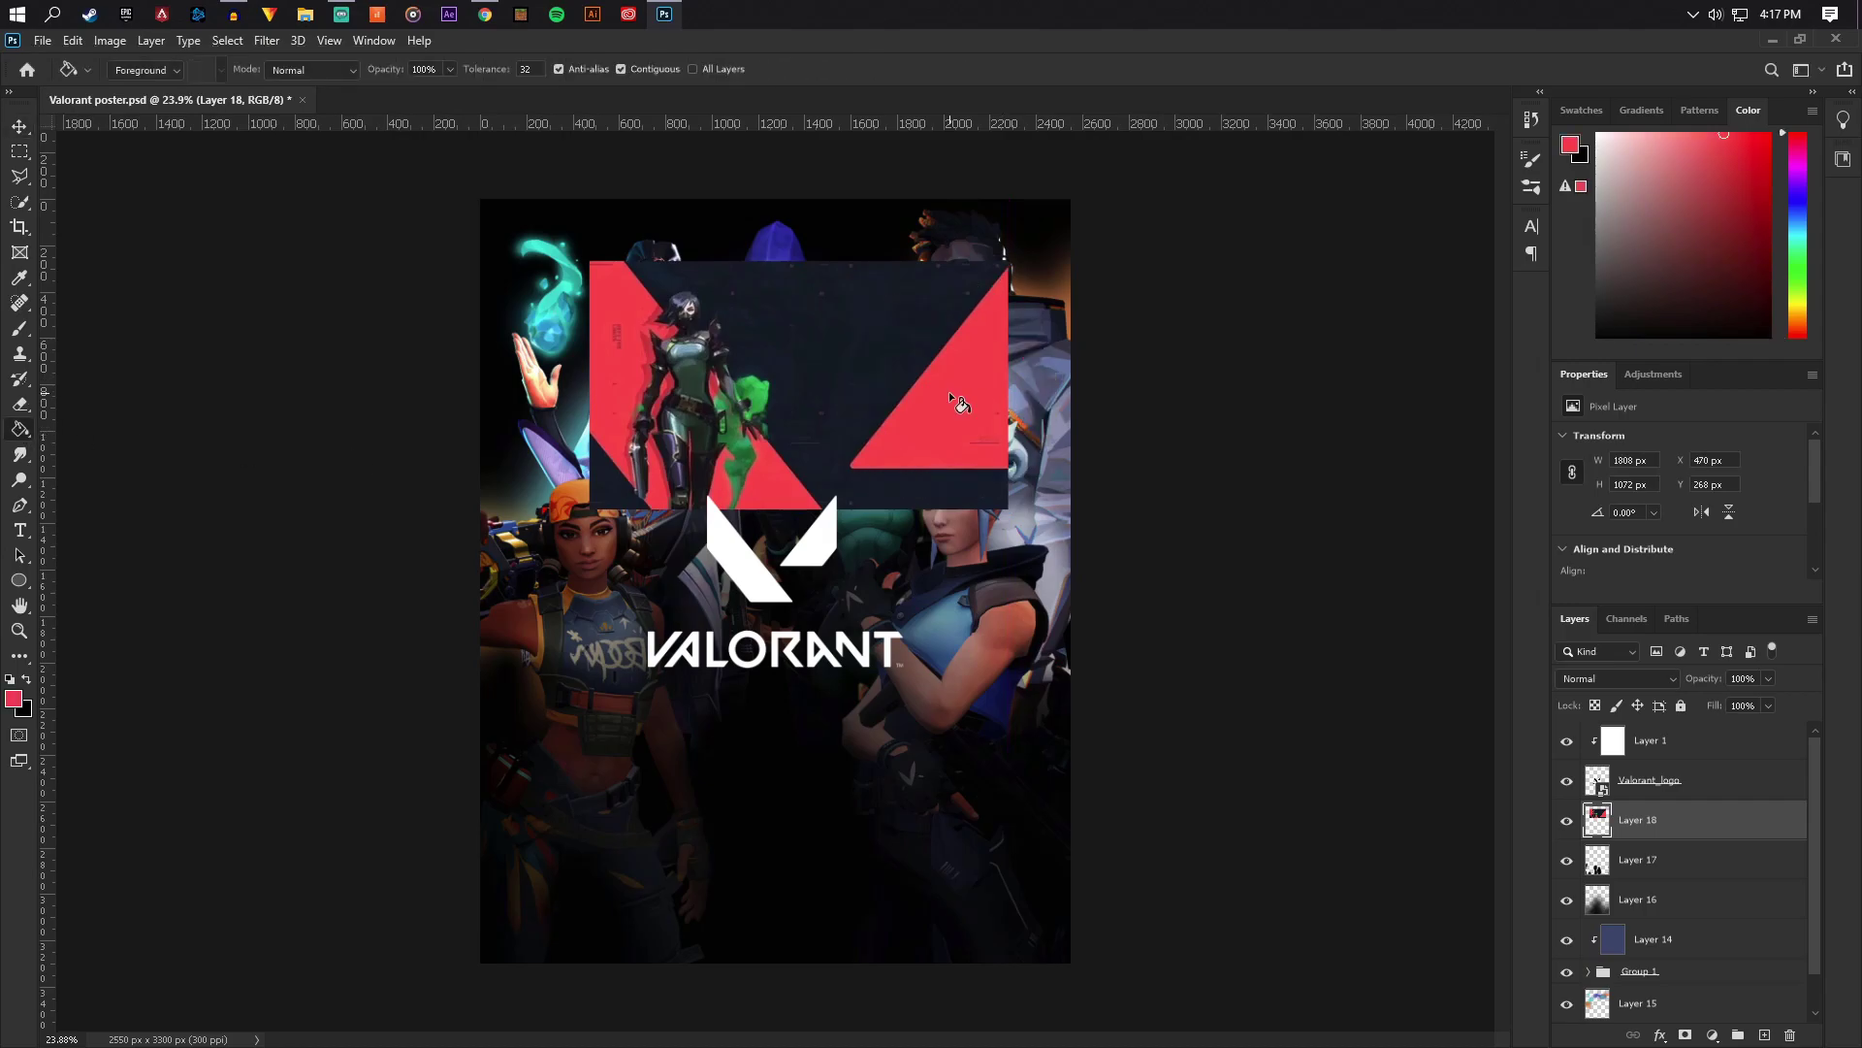
click(1566, 820)
Add Layer 19 below Layer 18 and outline a diagonal stripe with the Polygonal Lasso
click(1764, 1036)
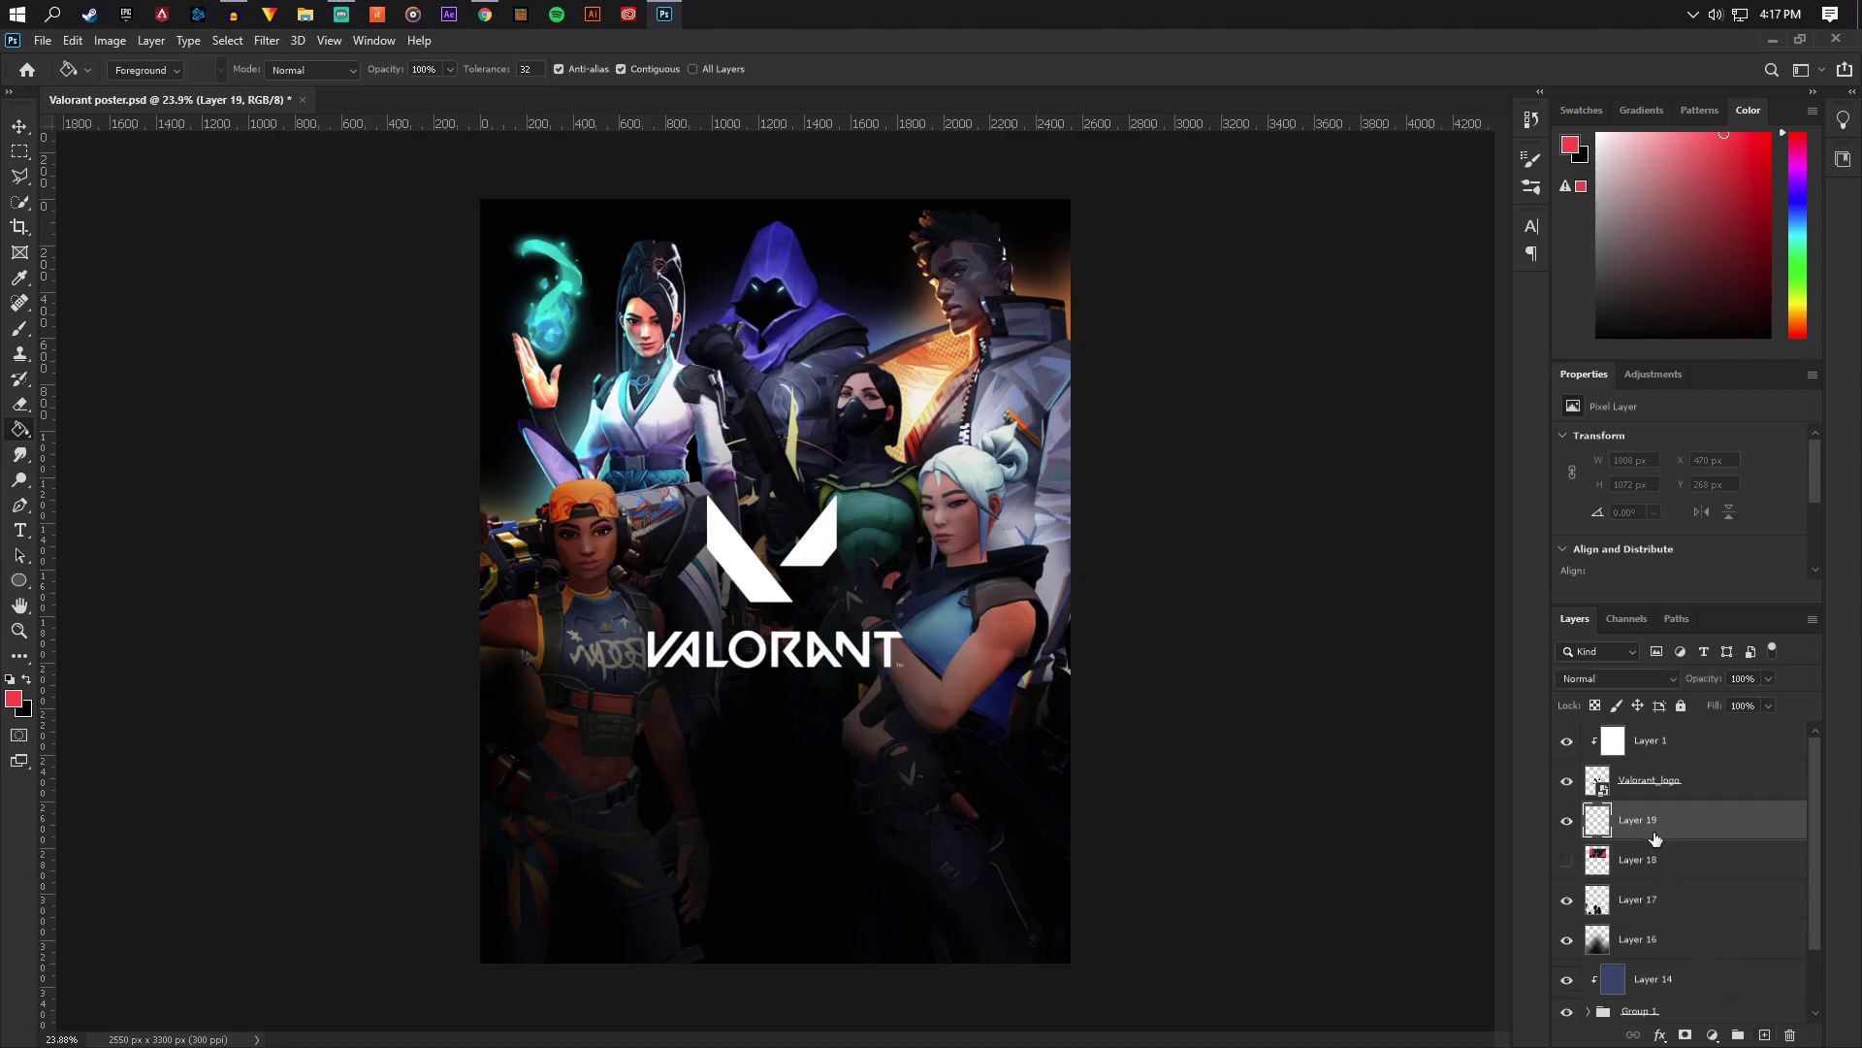
drag(1648, 828, 1642, 875)
key(l)
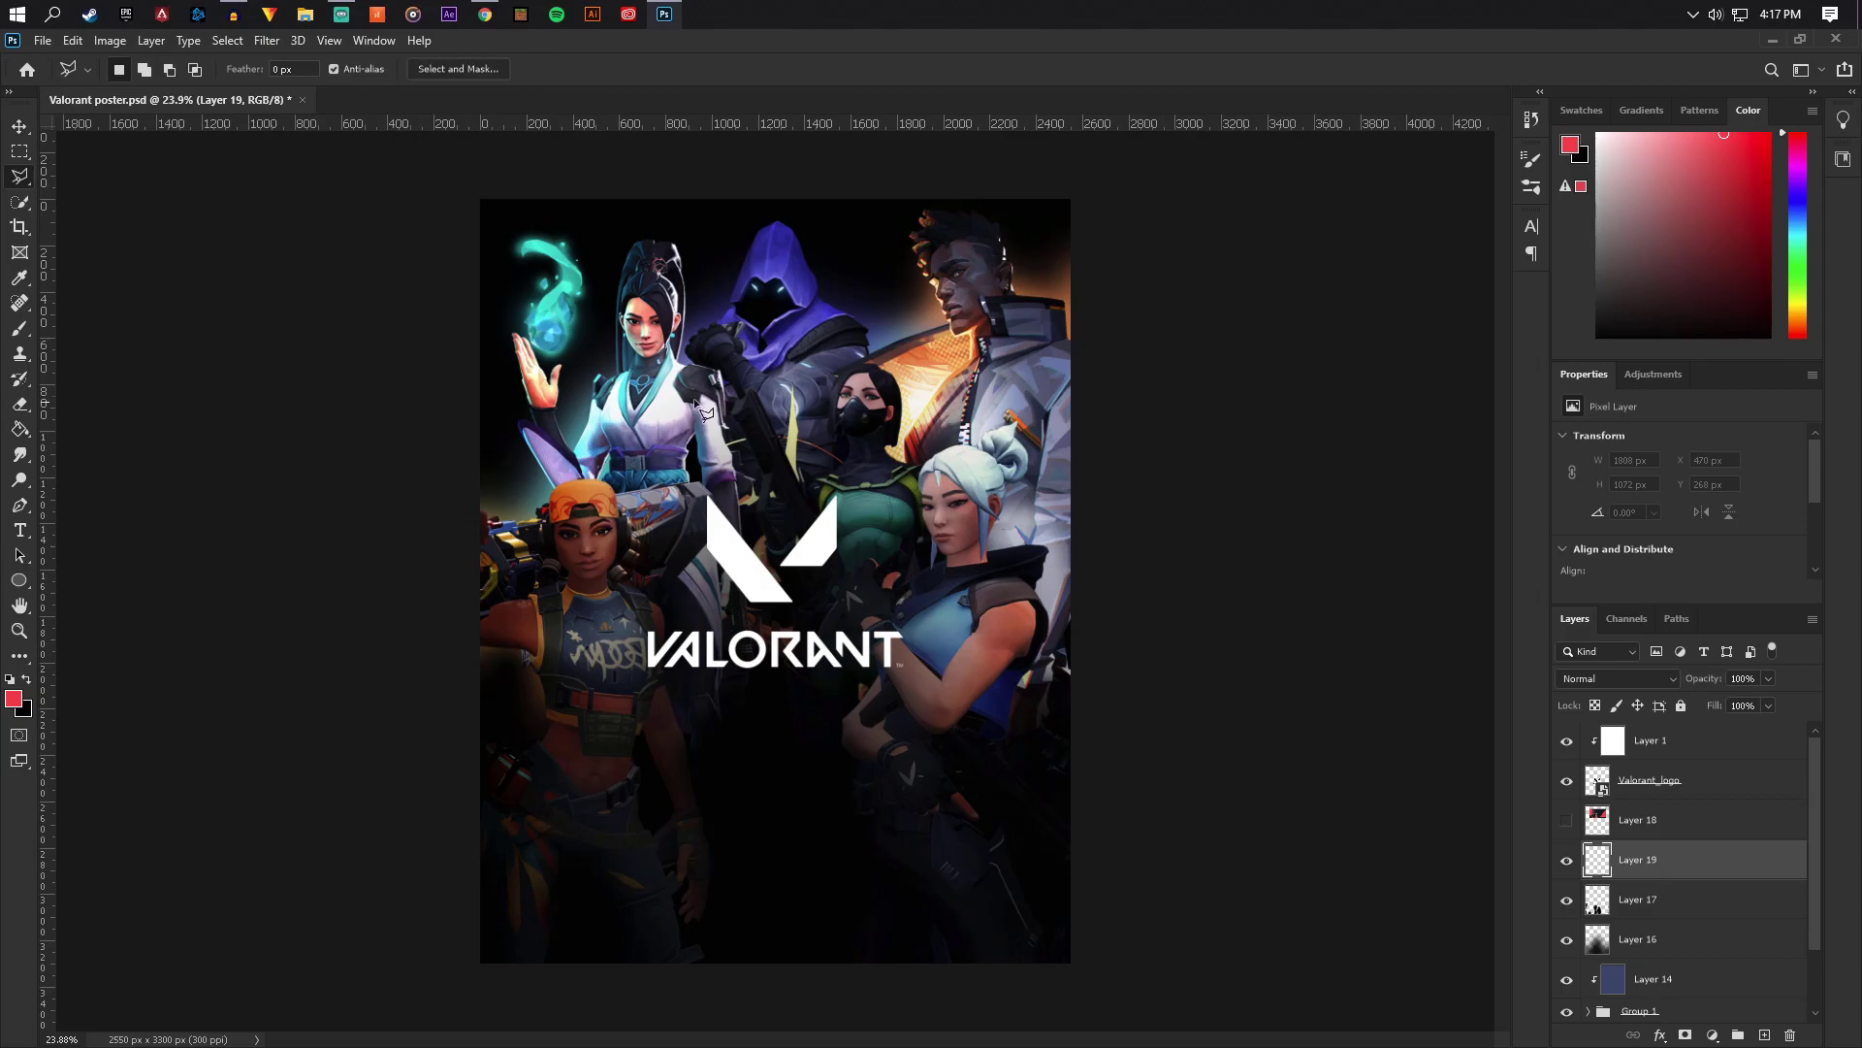
click(1103, 521)
click(843, 1003)
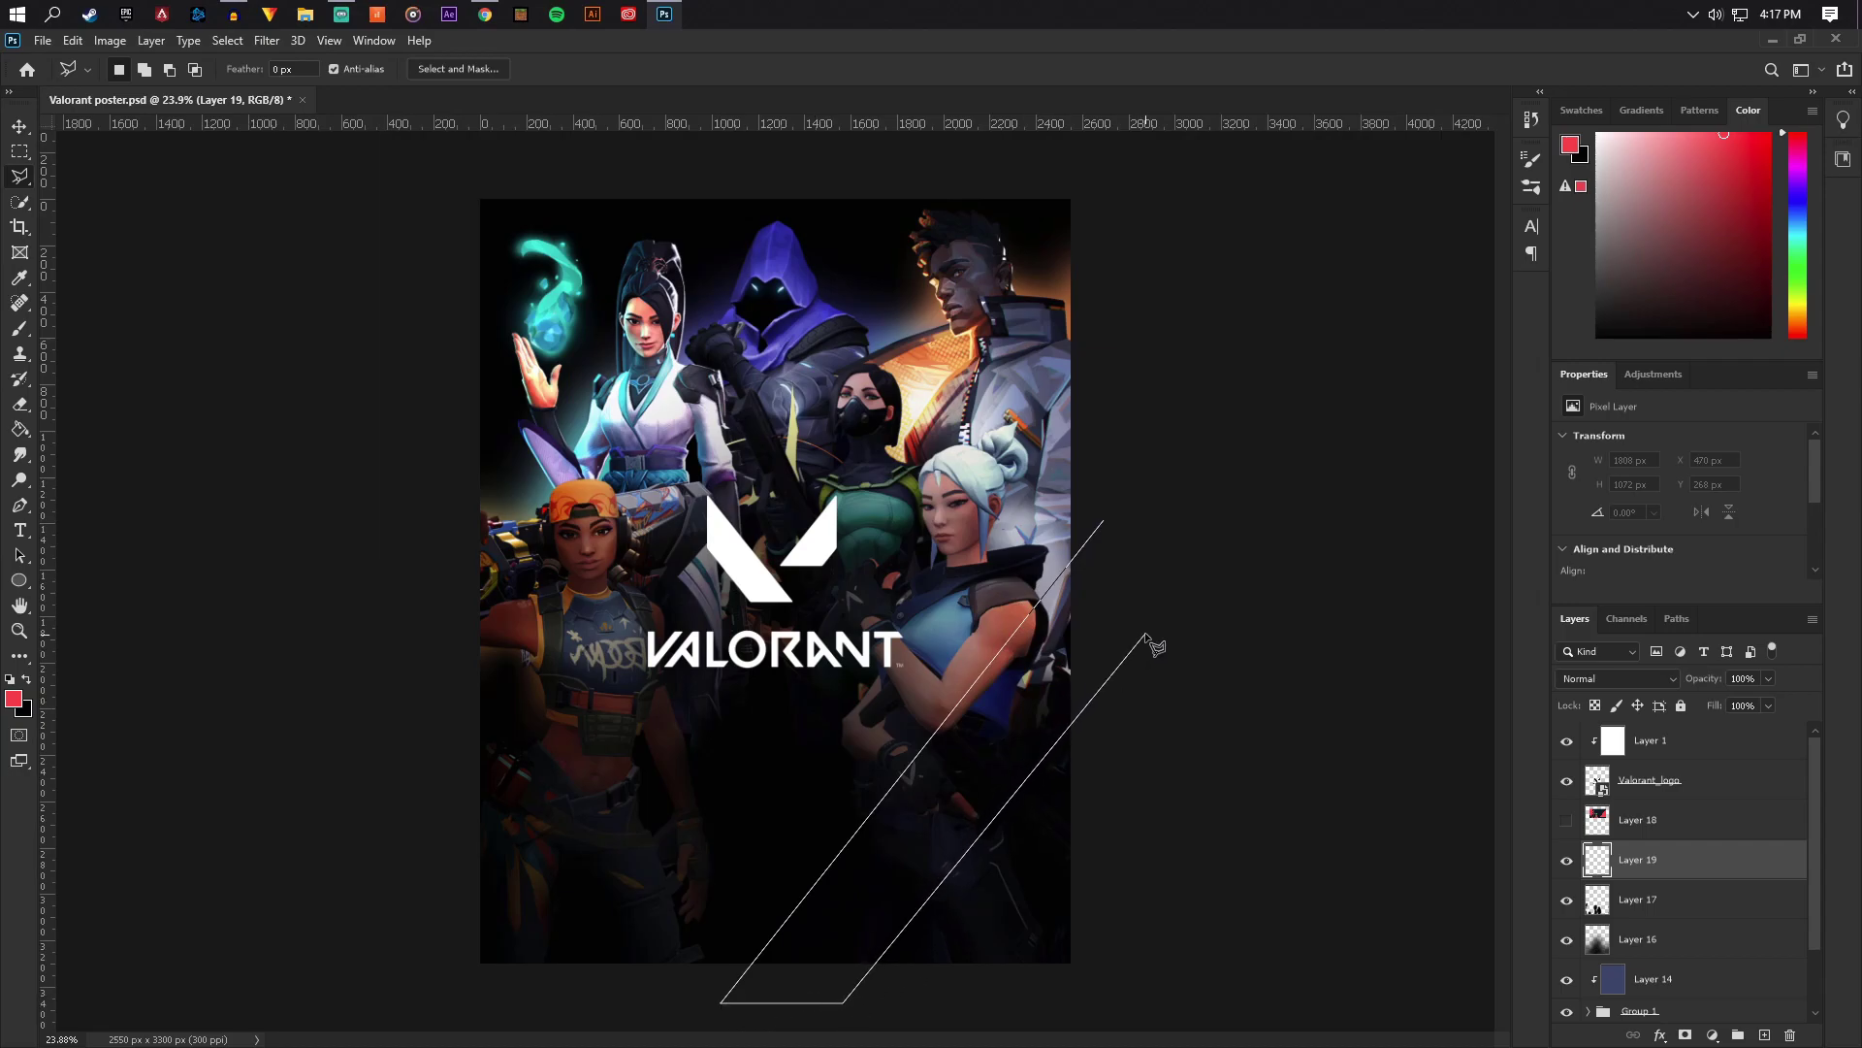
click(1107, 525)
Fill the stripe selection with red using the Paint Bucket, then deselect
click(29, 433)
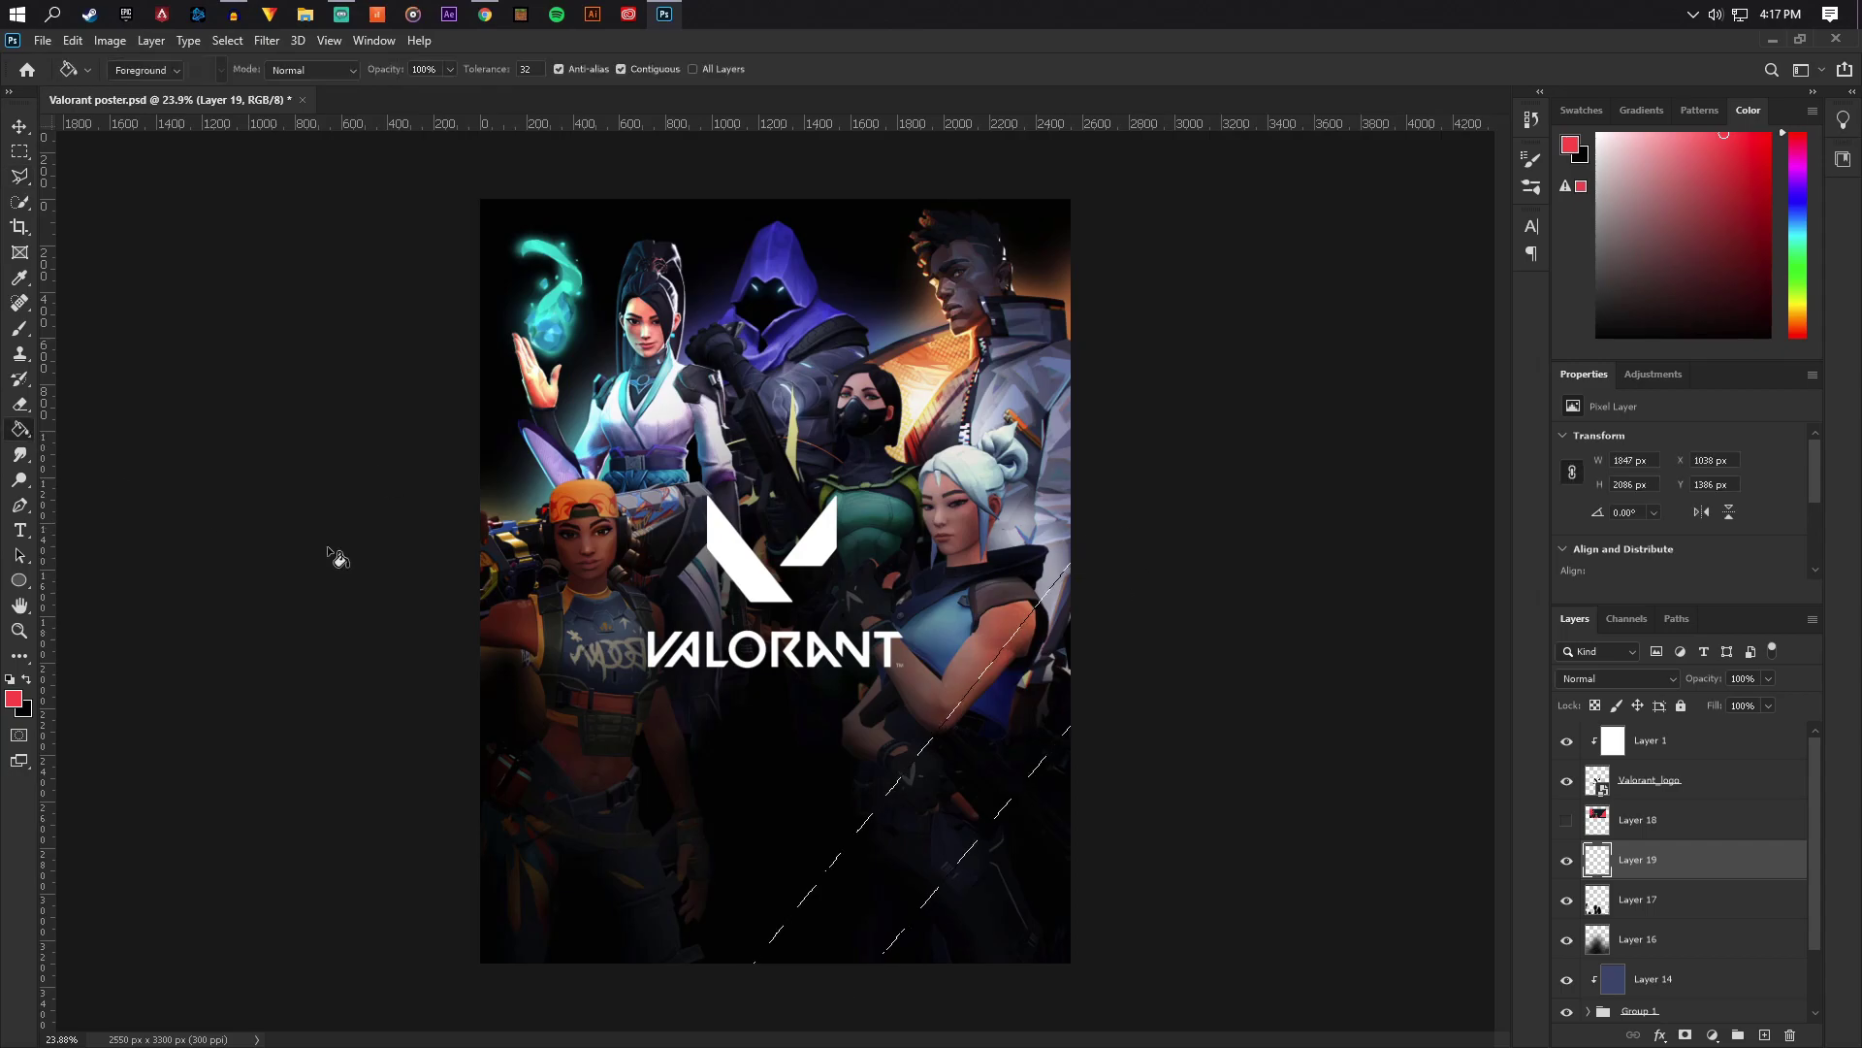
scroll(821, 677, down, 2)
click(920, 745)
scroll(984, 774, up, 1)
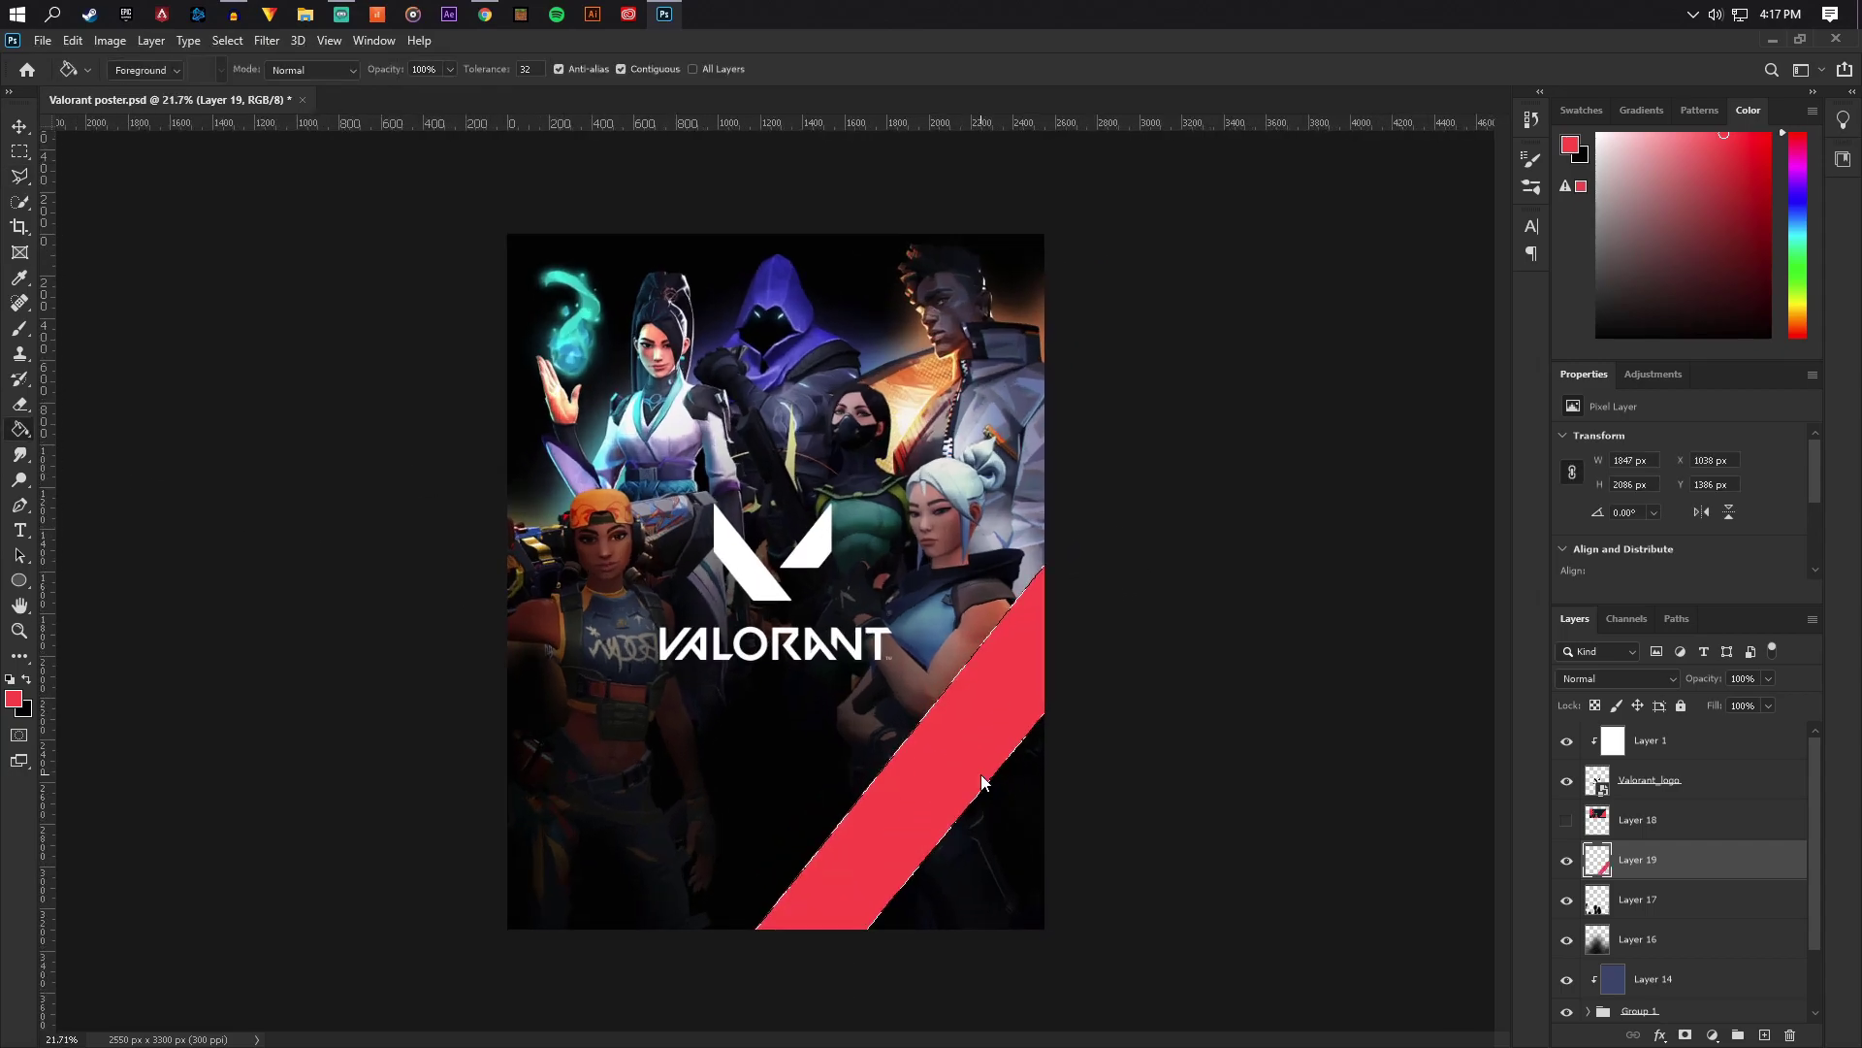
click(23, 177)
right_click(882, 665)
click(918, 679)
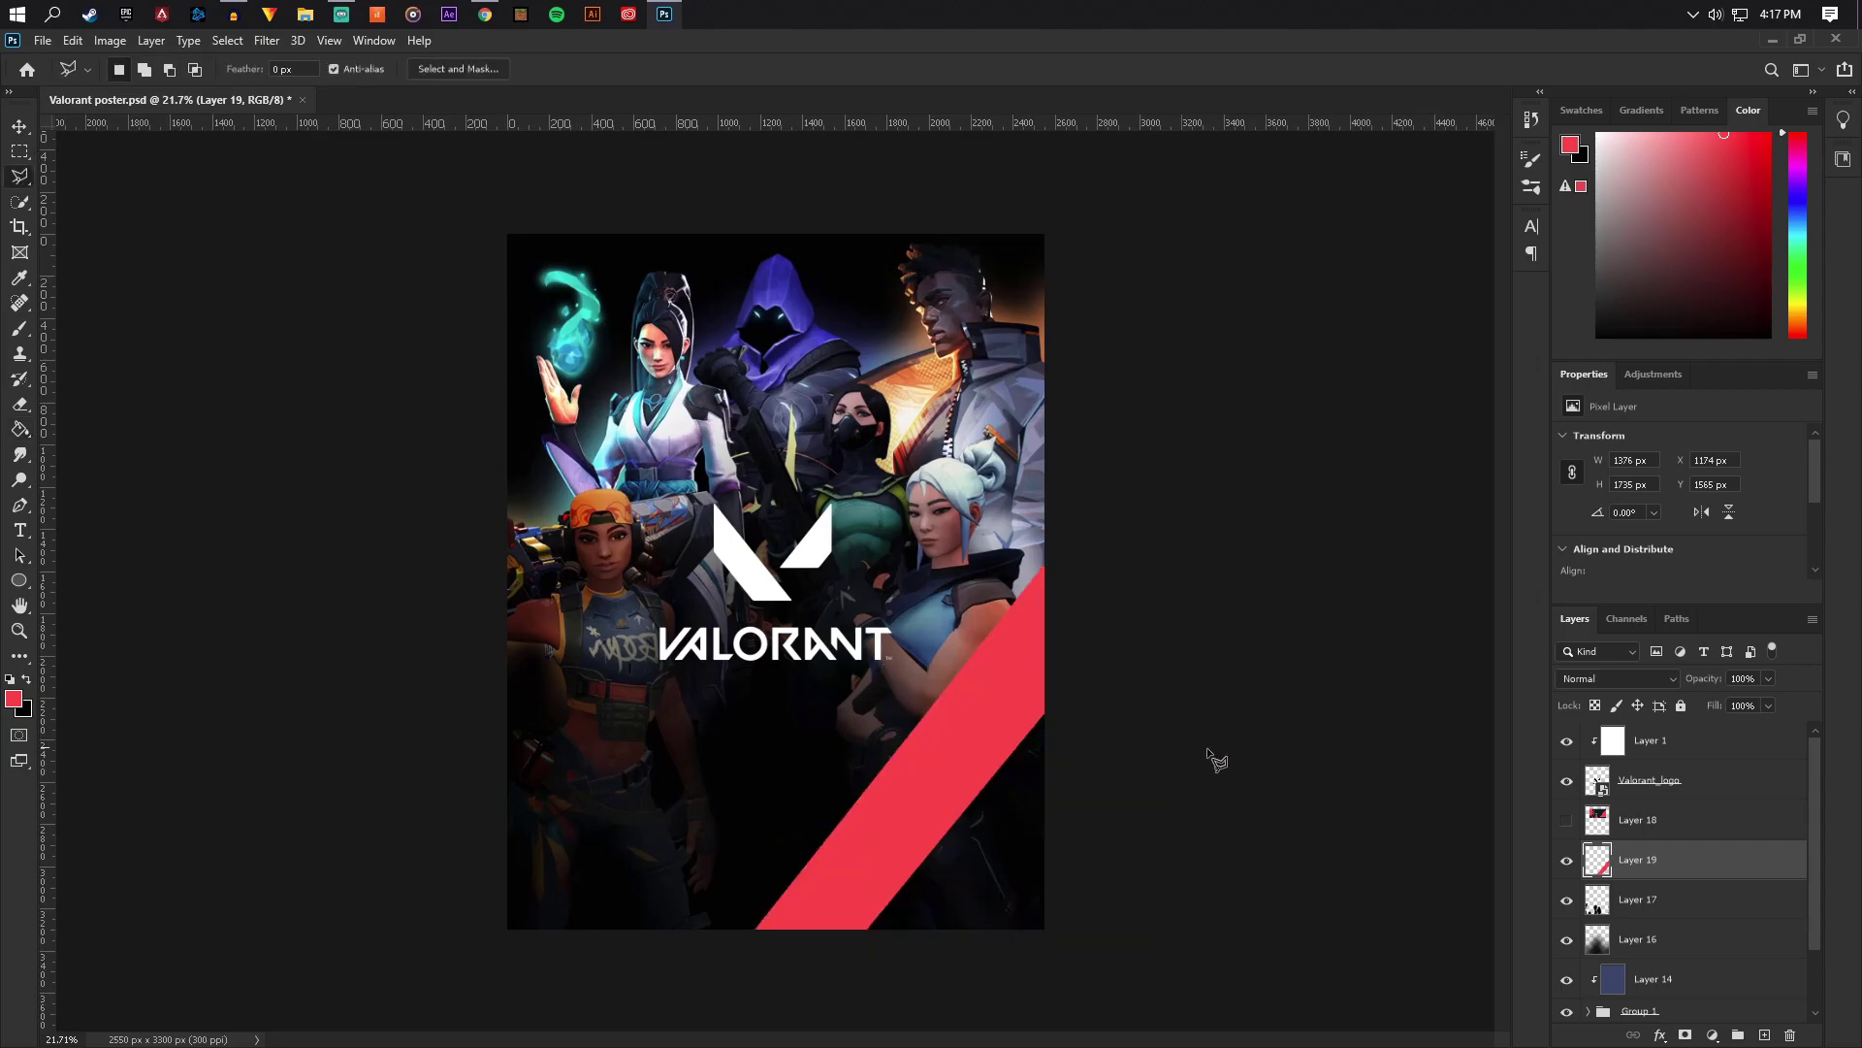
scroll(1214, 755, down, 2)
scroll(1215, 755, up, 1)
scroll(1665, 908, down, 2)
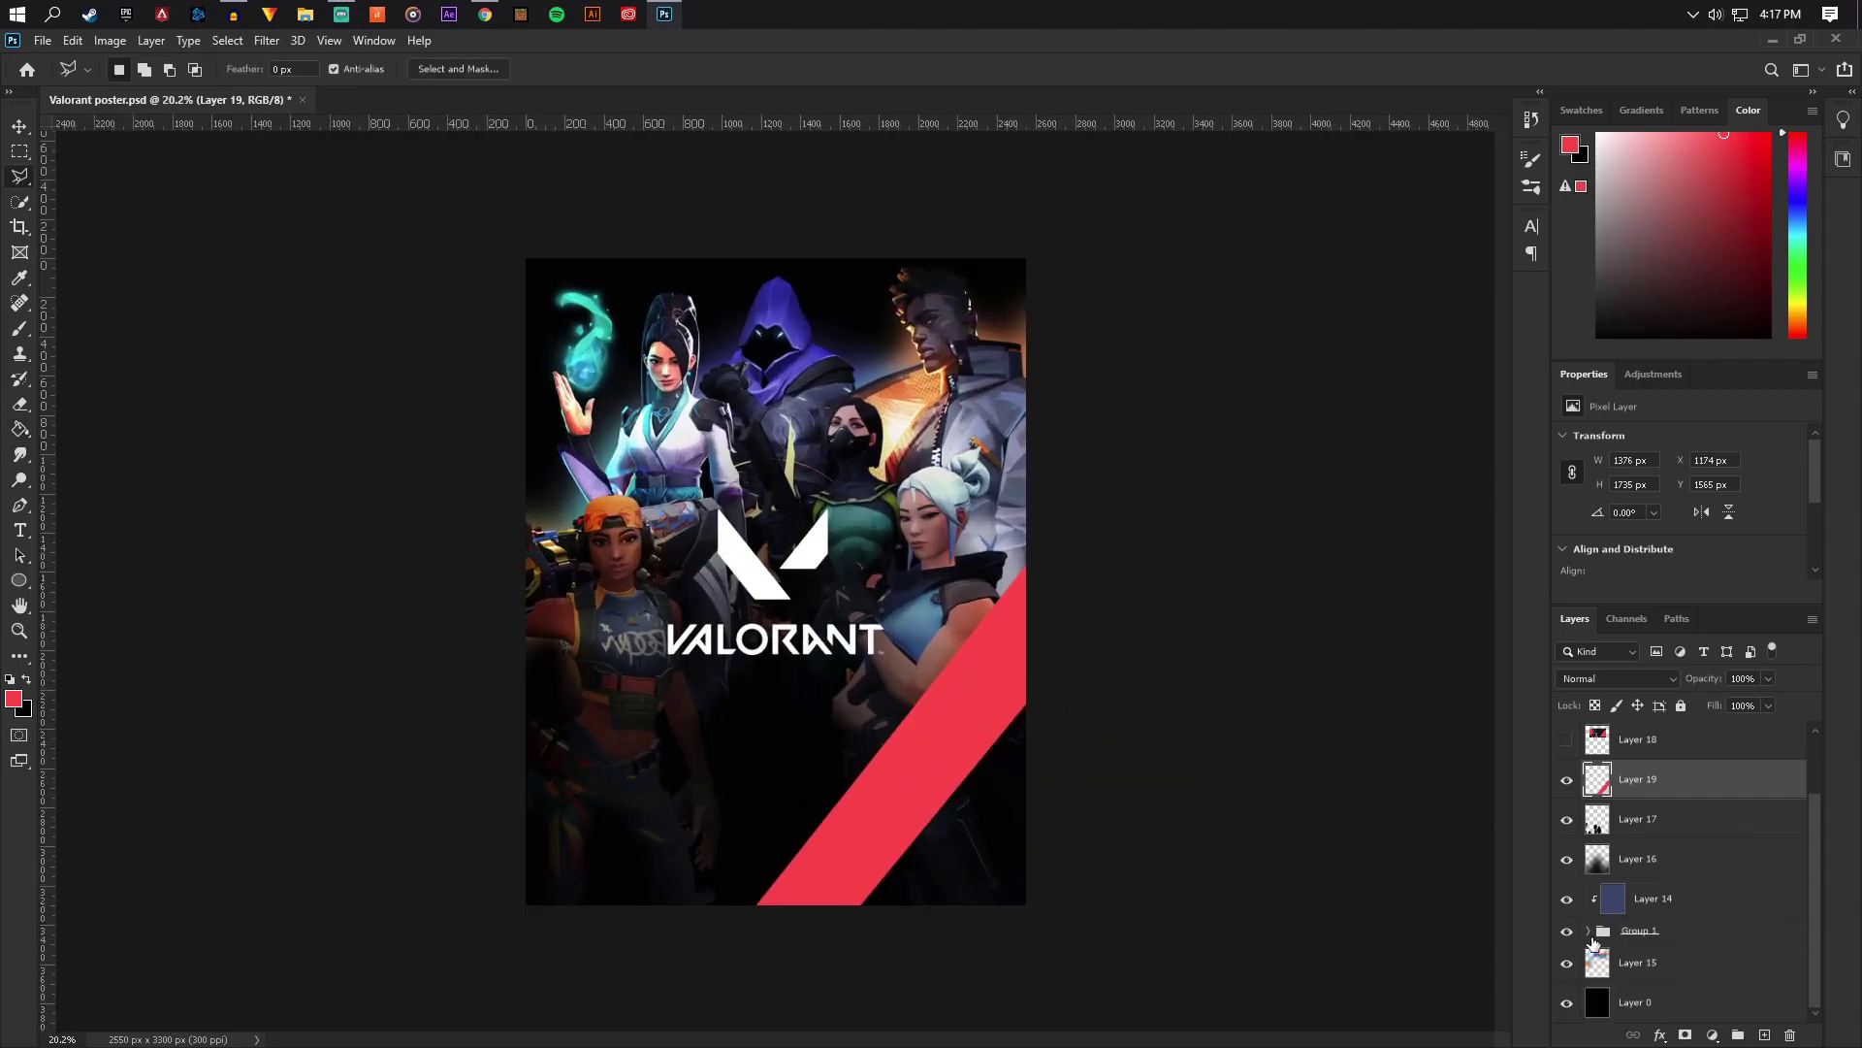
Expand Group 1 and clip Layers 16 and 17 to the layers beneath them
click(1588, 932)
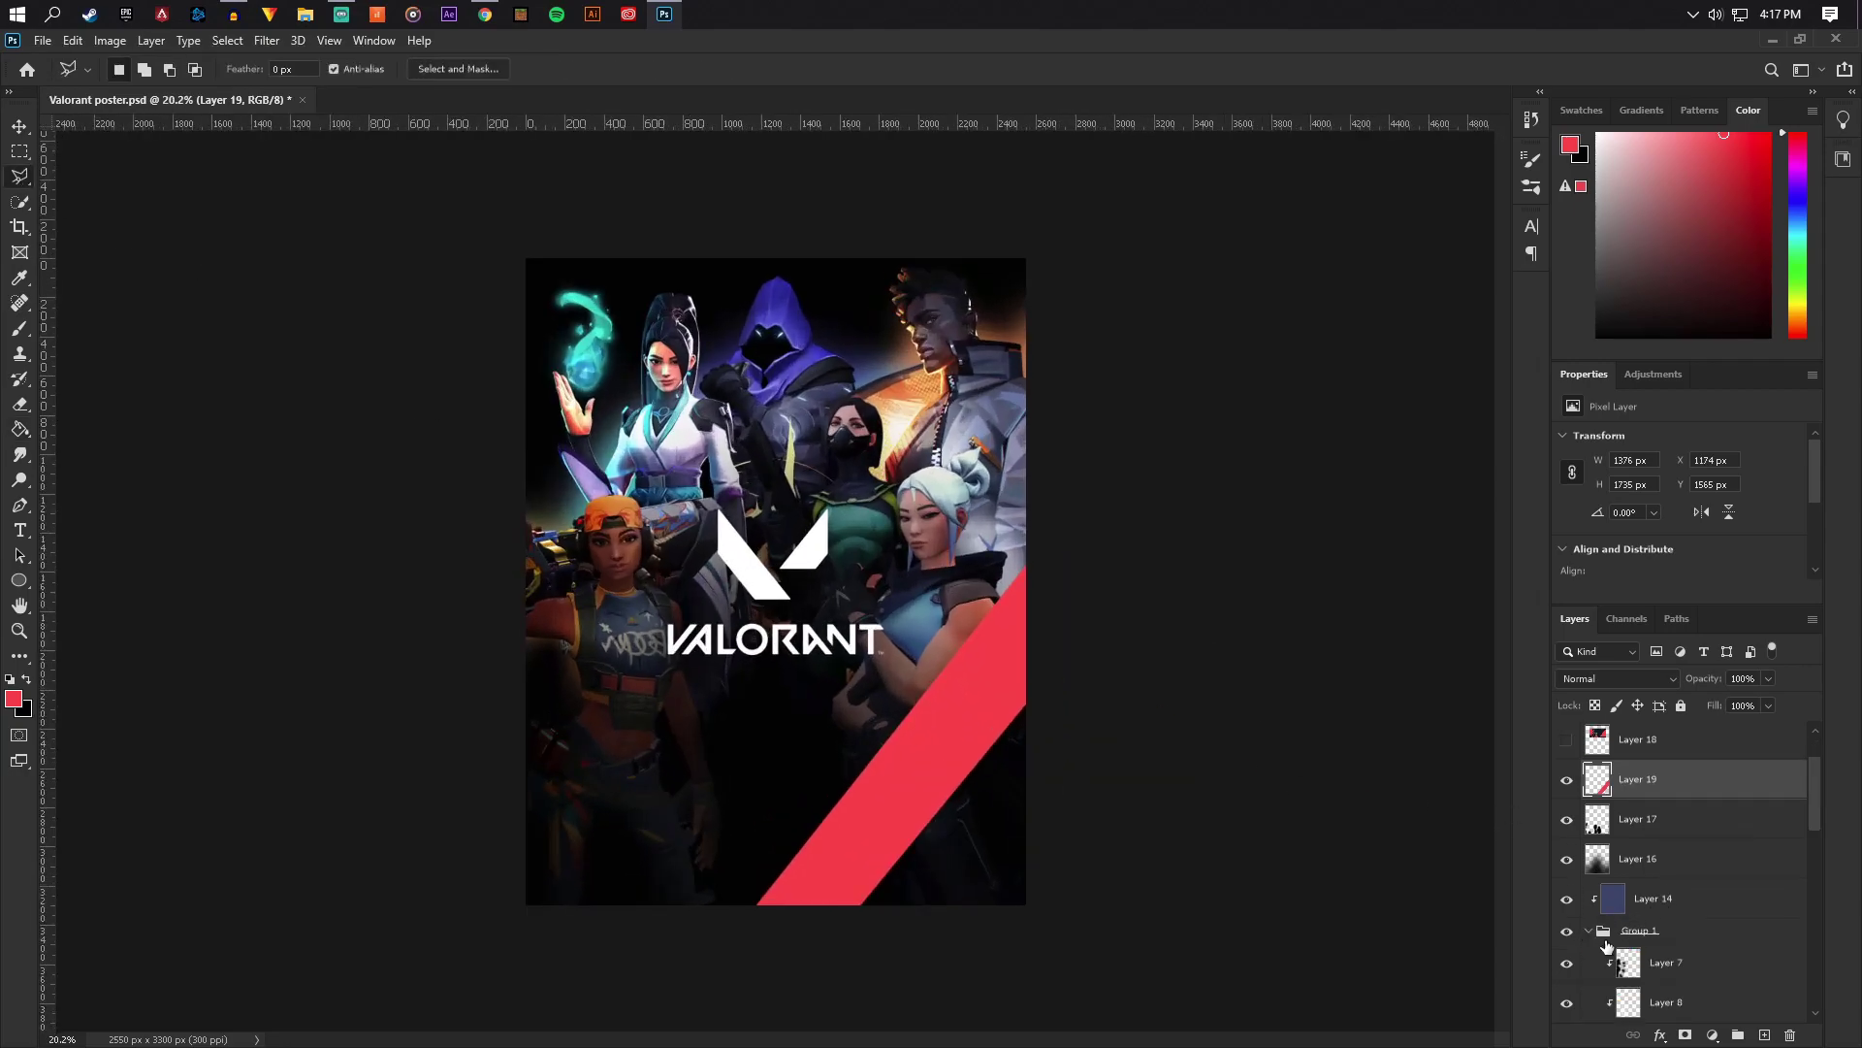
click(1655, 864)
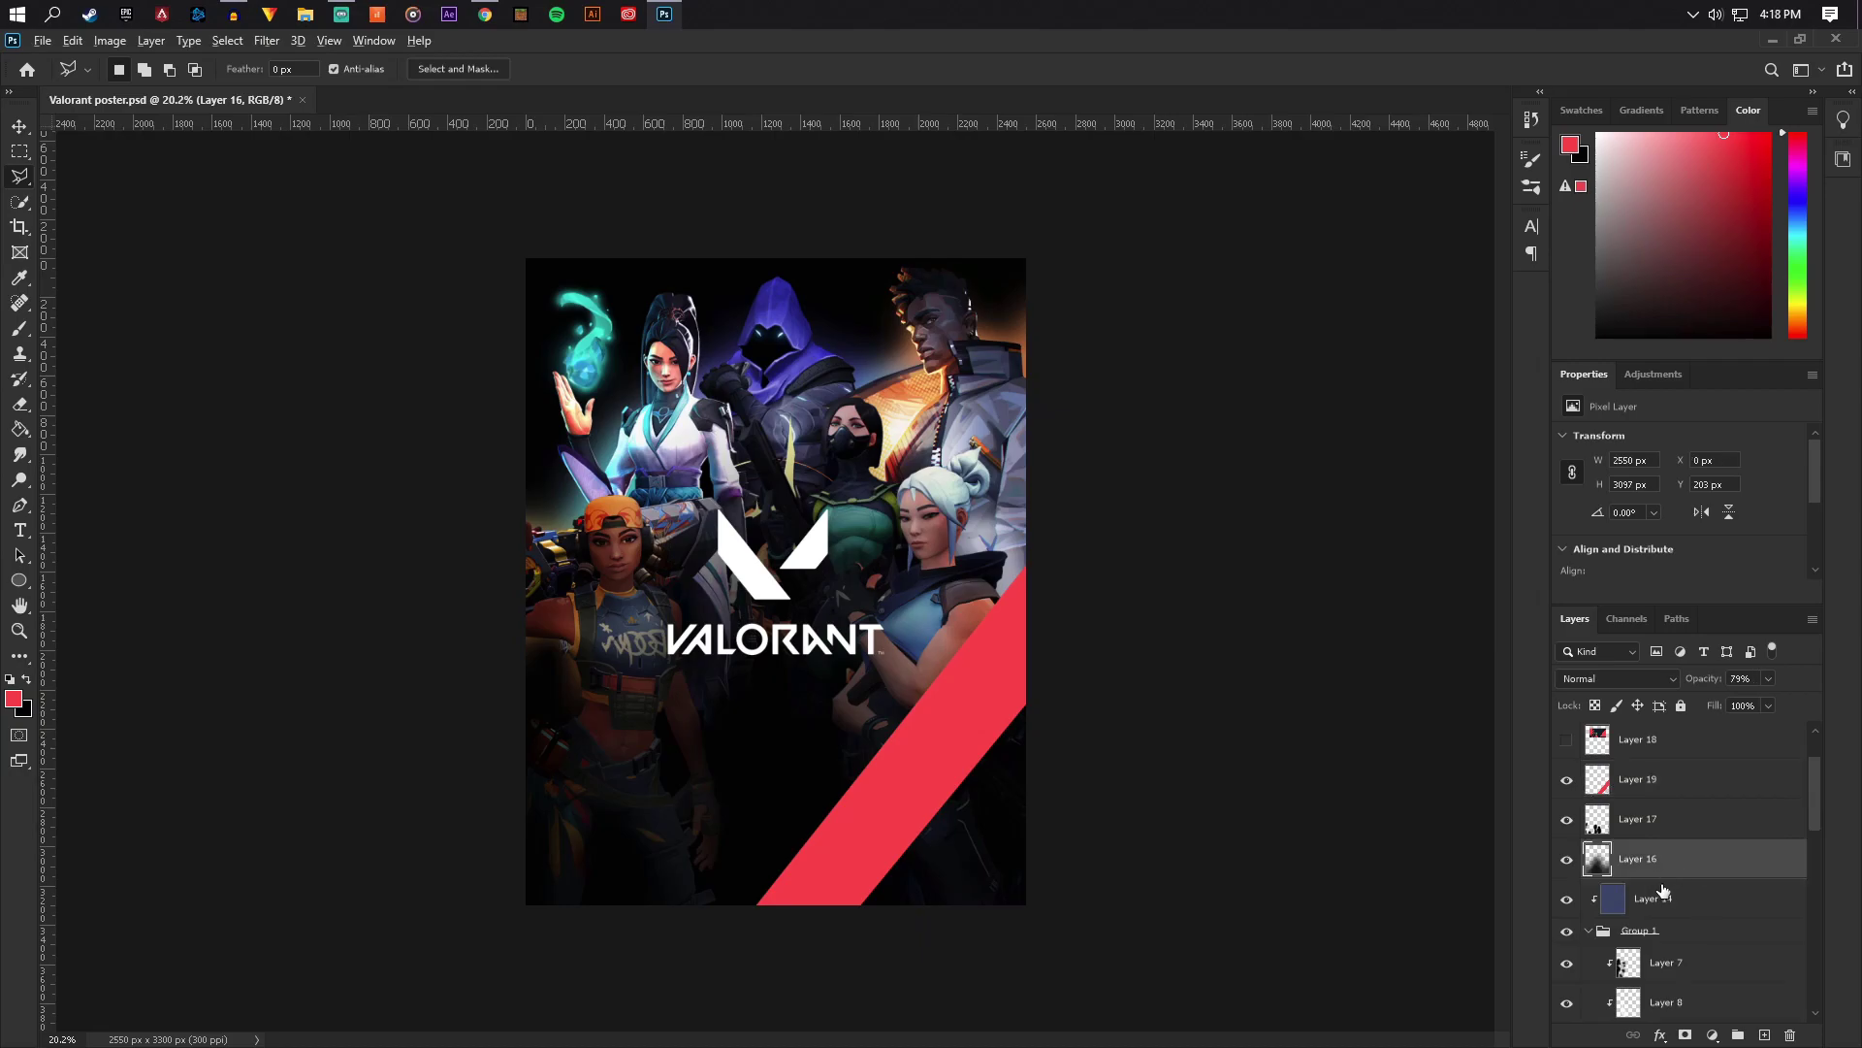
alt+click(1663, 874)
alt+click(1669, 836)
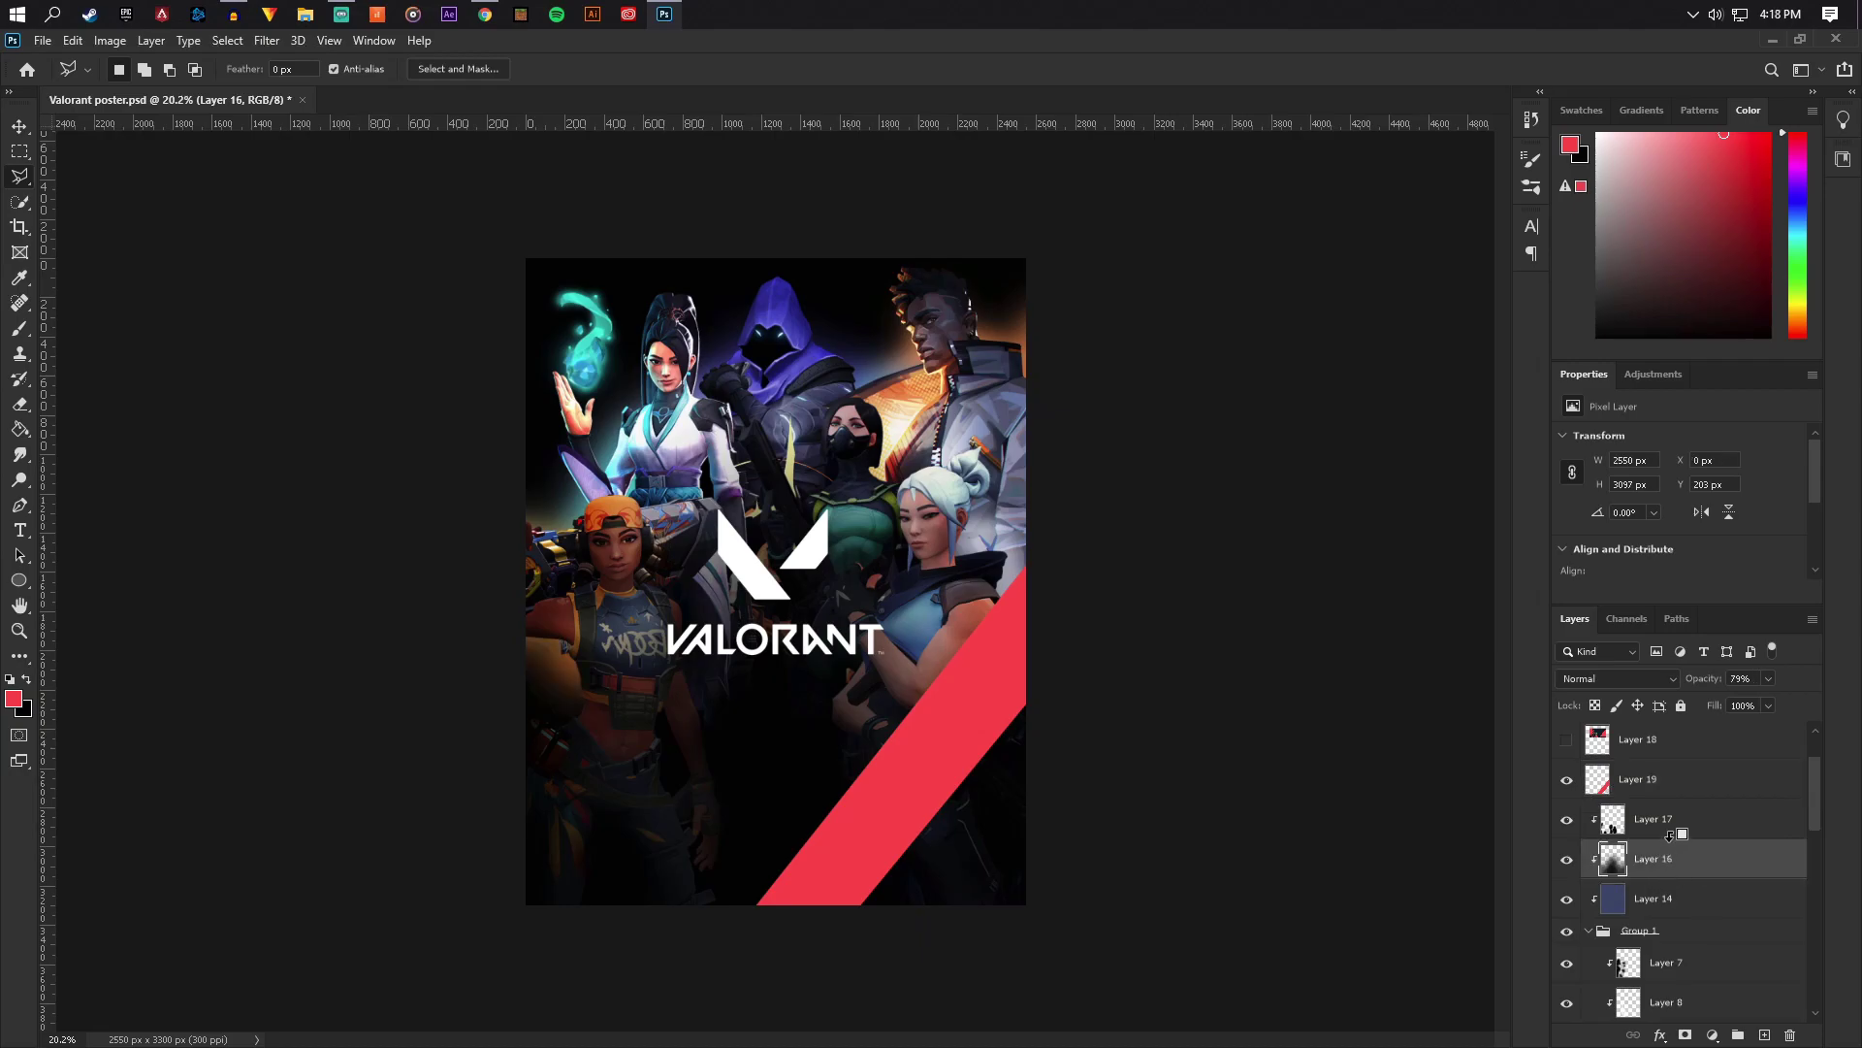
Move the red stripe Layer 19 down beneath Jett (Half)
click(1676, 784)
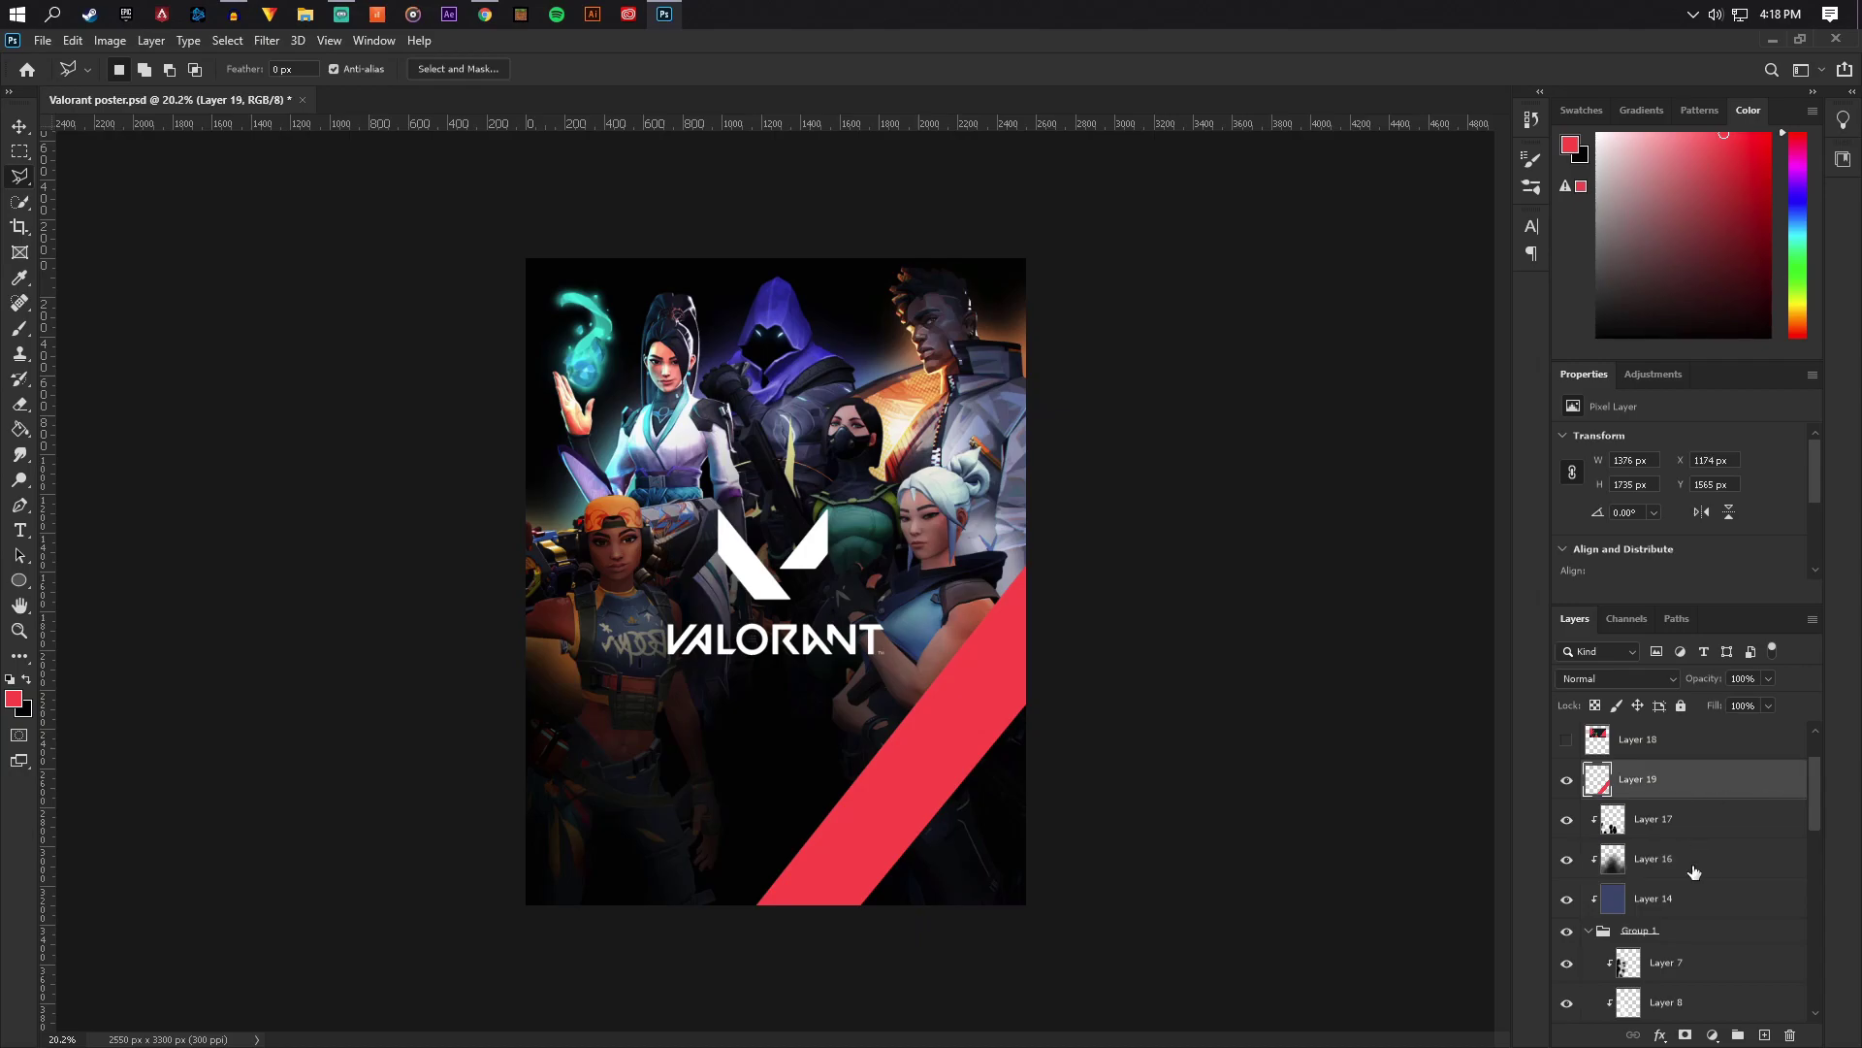
scroll(1694, 872, down, 3)
scroll(1663, 921, up, 3)
scroll(1676, 878, down, 5)
scroll(1664, 873, up, 4)
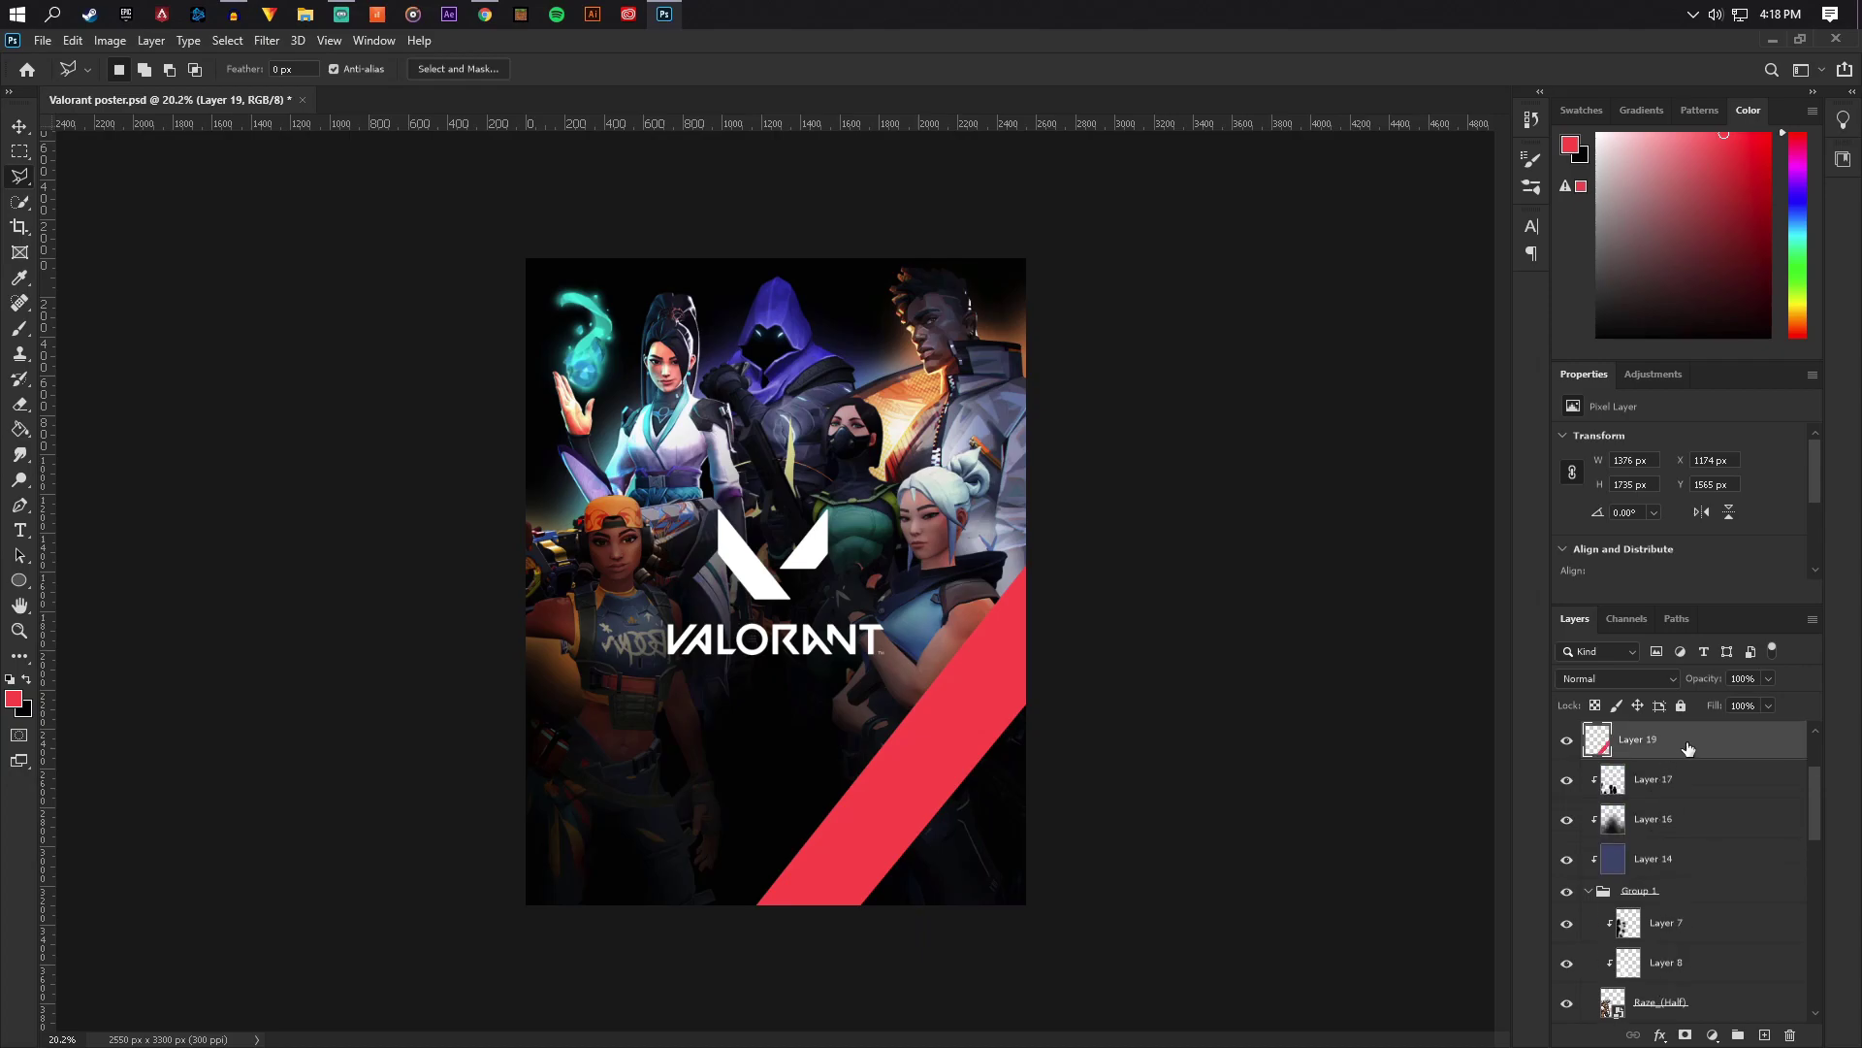
drag(1688, 747, 1665, 939)
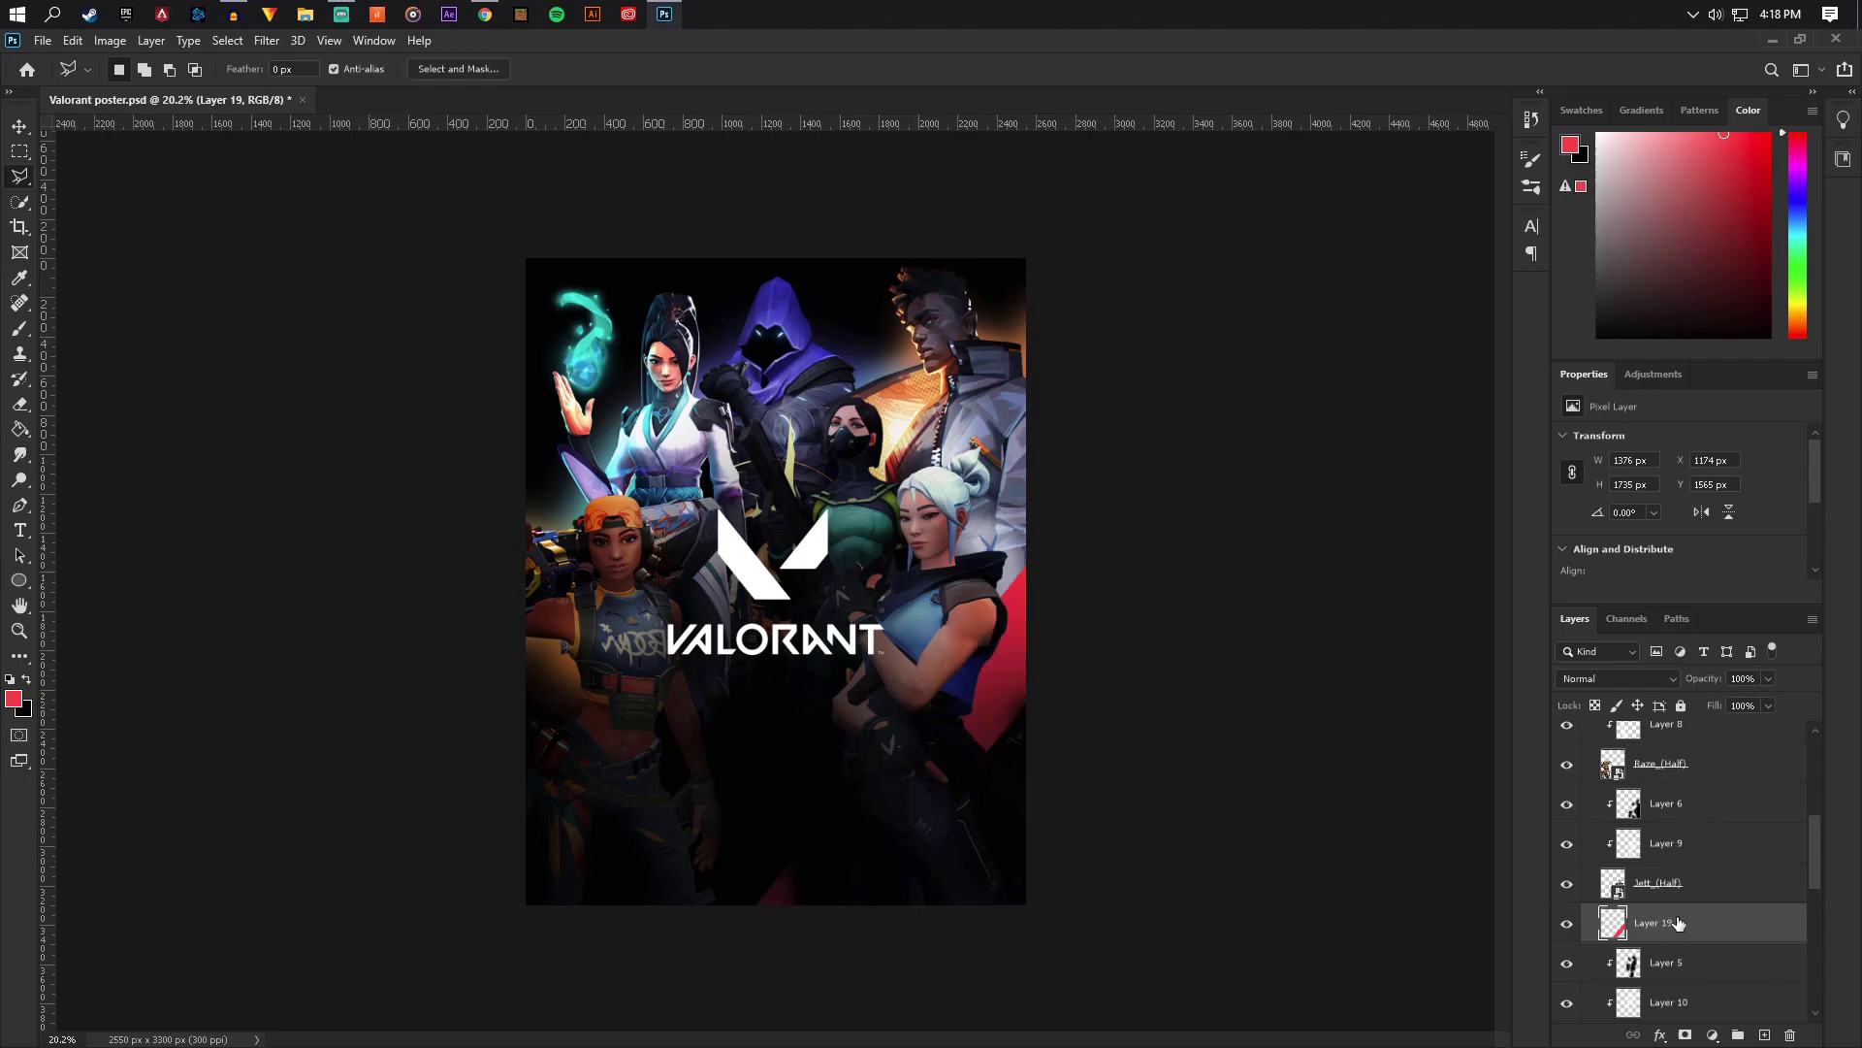
scroll(1679, 923, up, 5)
Hide and re-show Jett (Half) to check how the red stripe sits behind her
click(1662, 784)
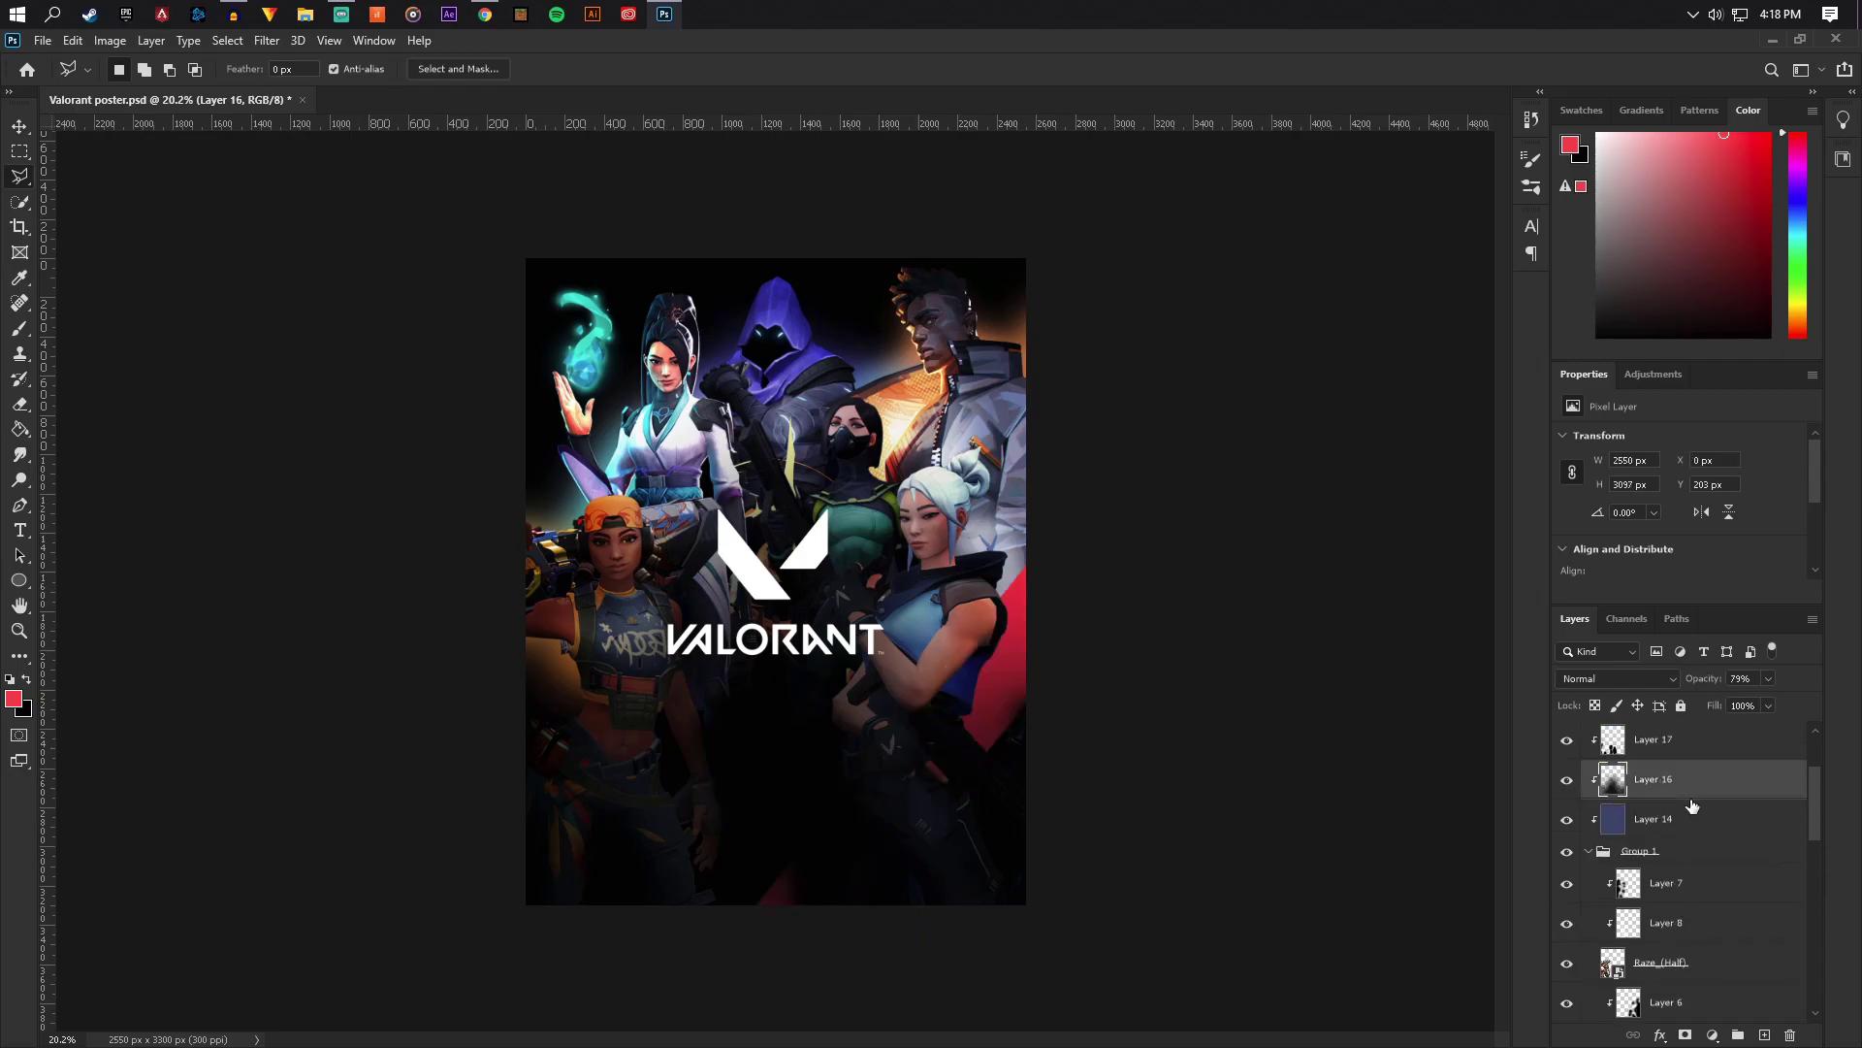
scroll(1702, 884, down, 6)
click(1689, 888)
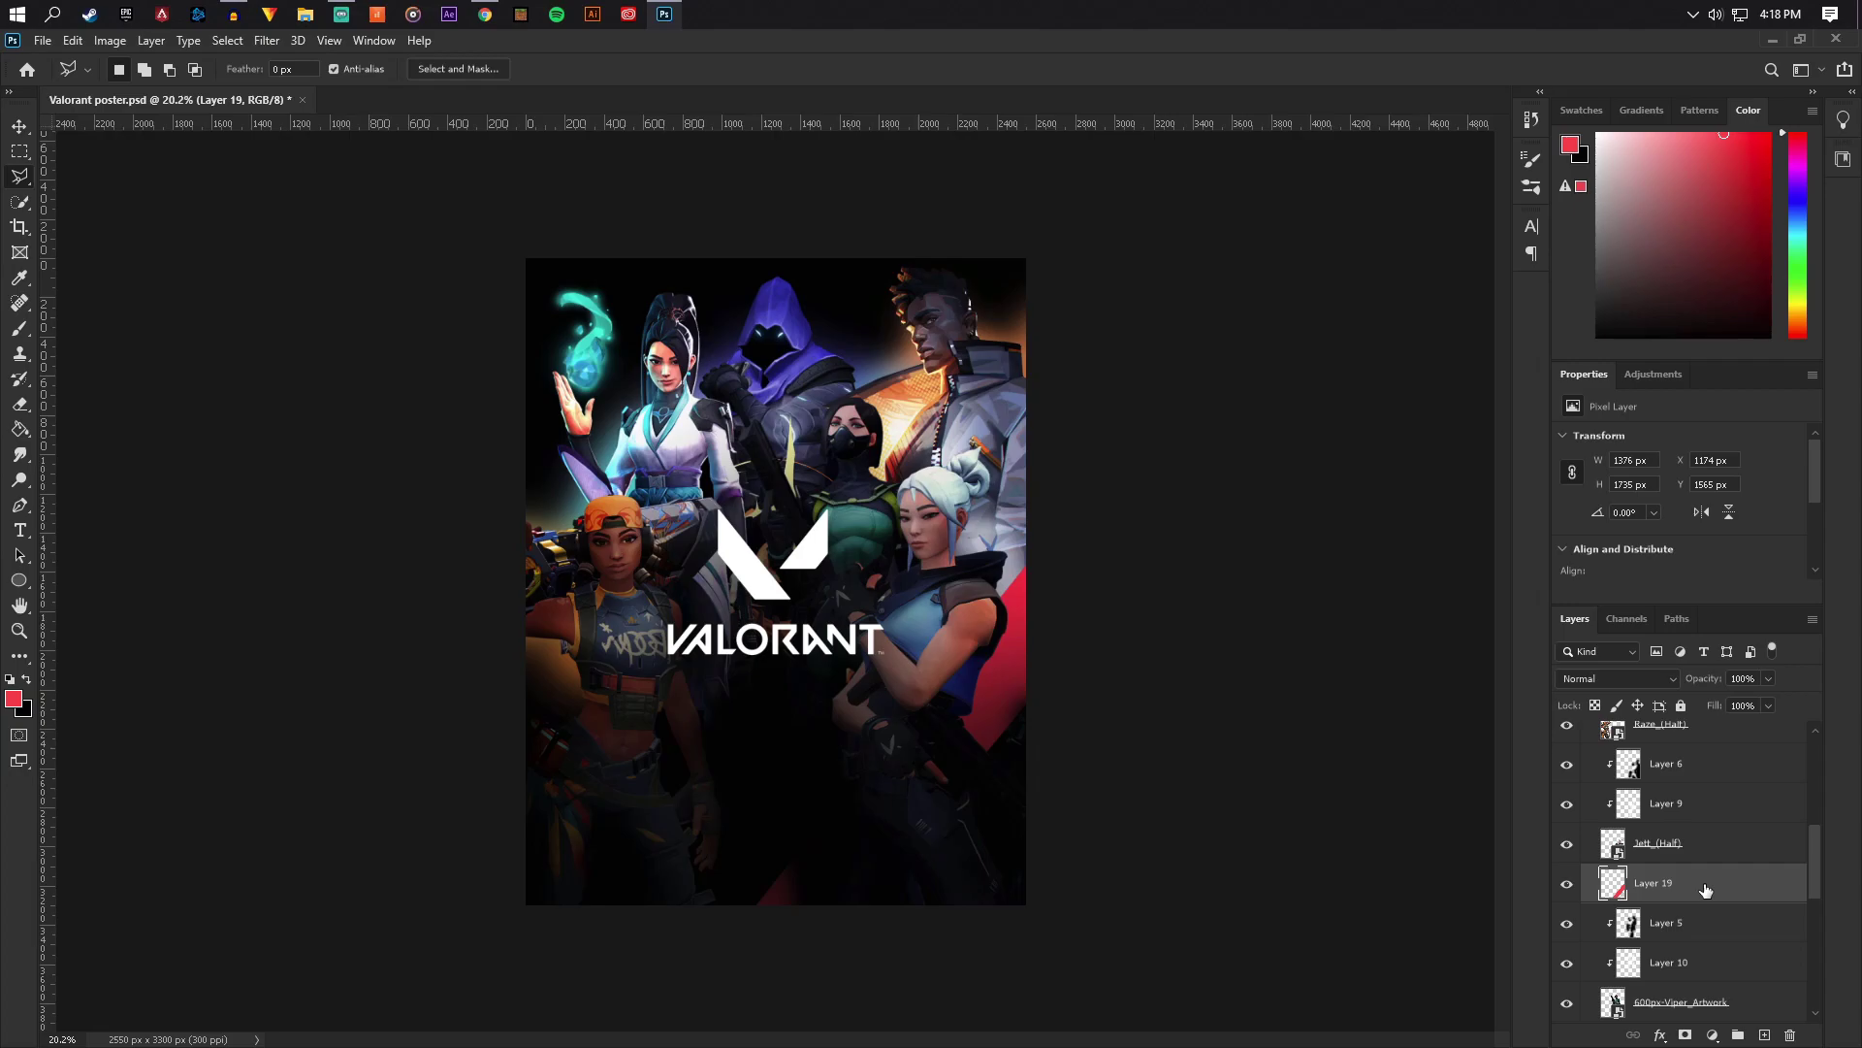
scroll(1705, 889, up, 7)
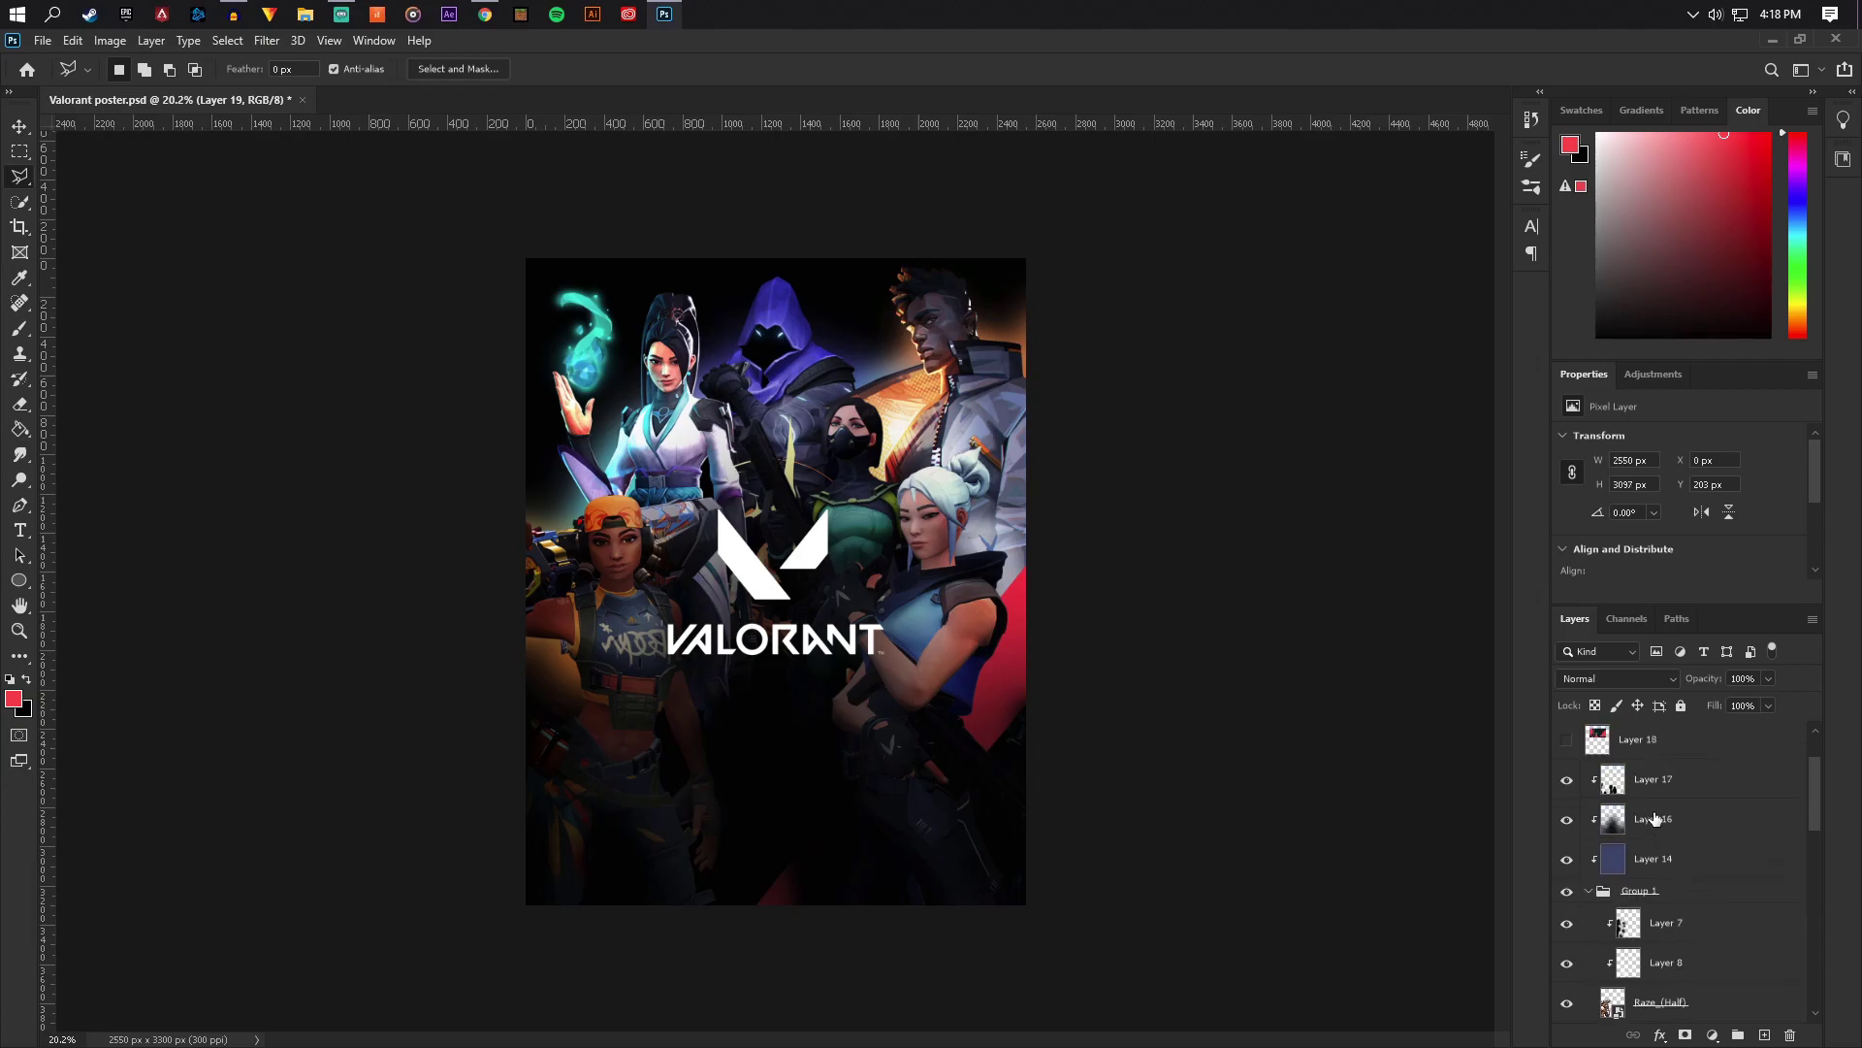
click(1654, 819)
scroll(1682, 833, down, 7)
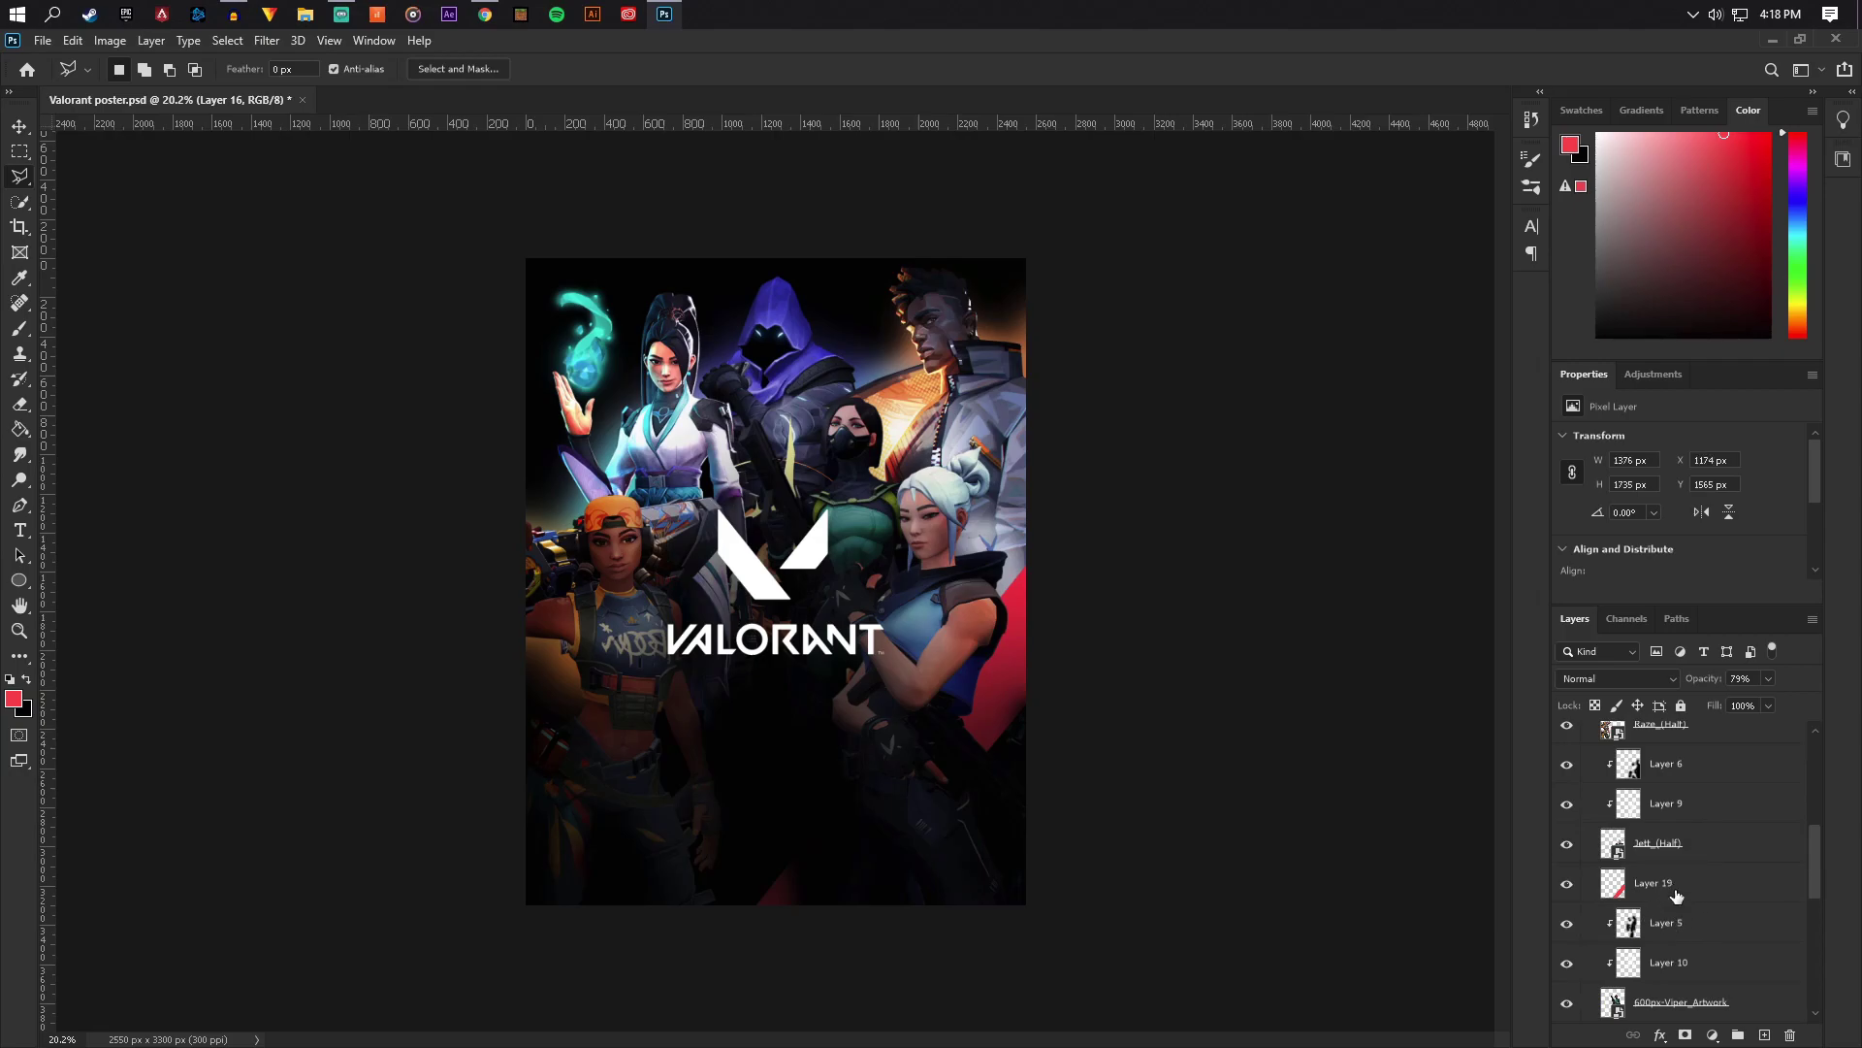
click(1674, 888)
click(1567, 845)
click(1568, 845)
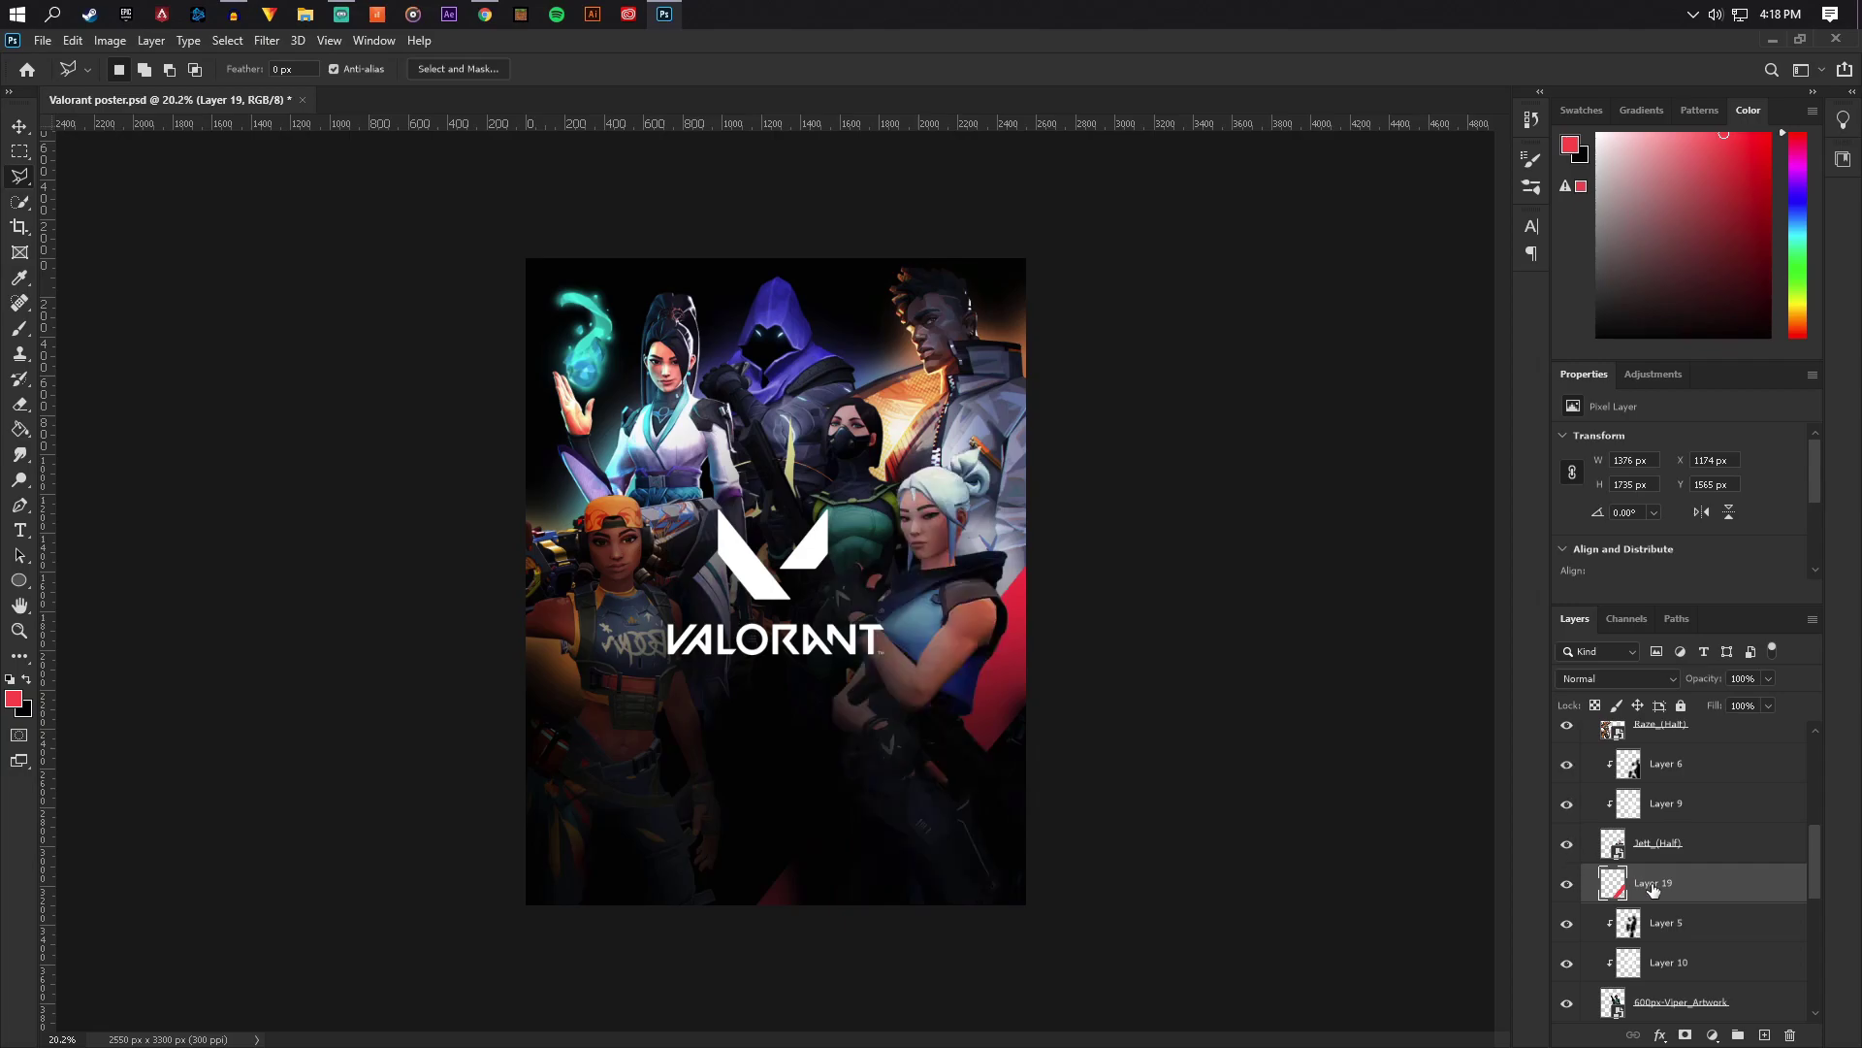
Move the red stripe layer further down, just above Layer 15
scroll(1661, 824, up, 7)
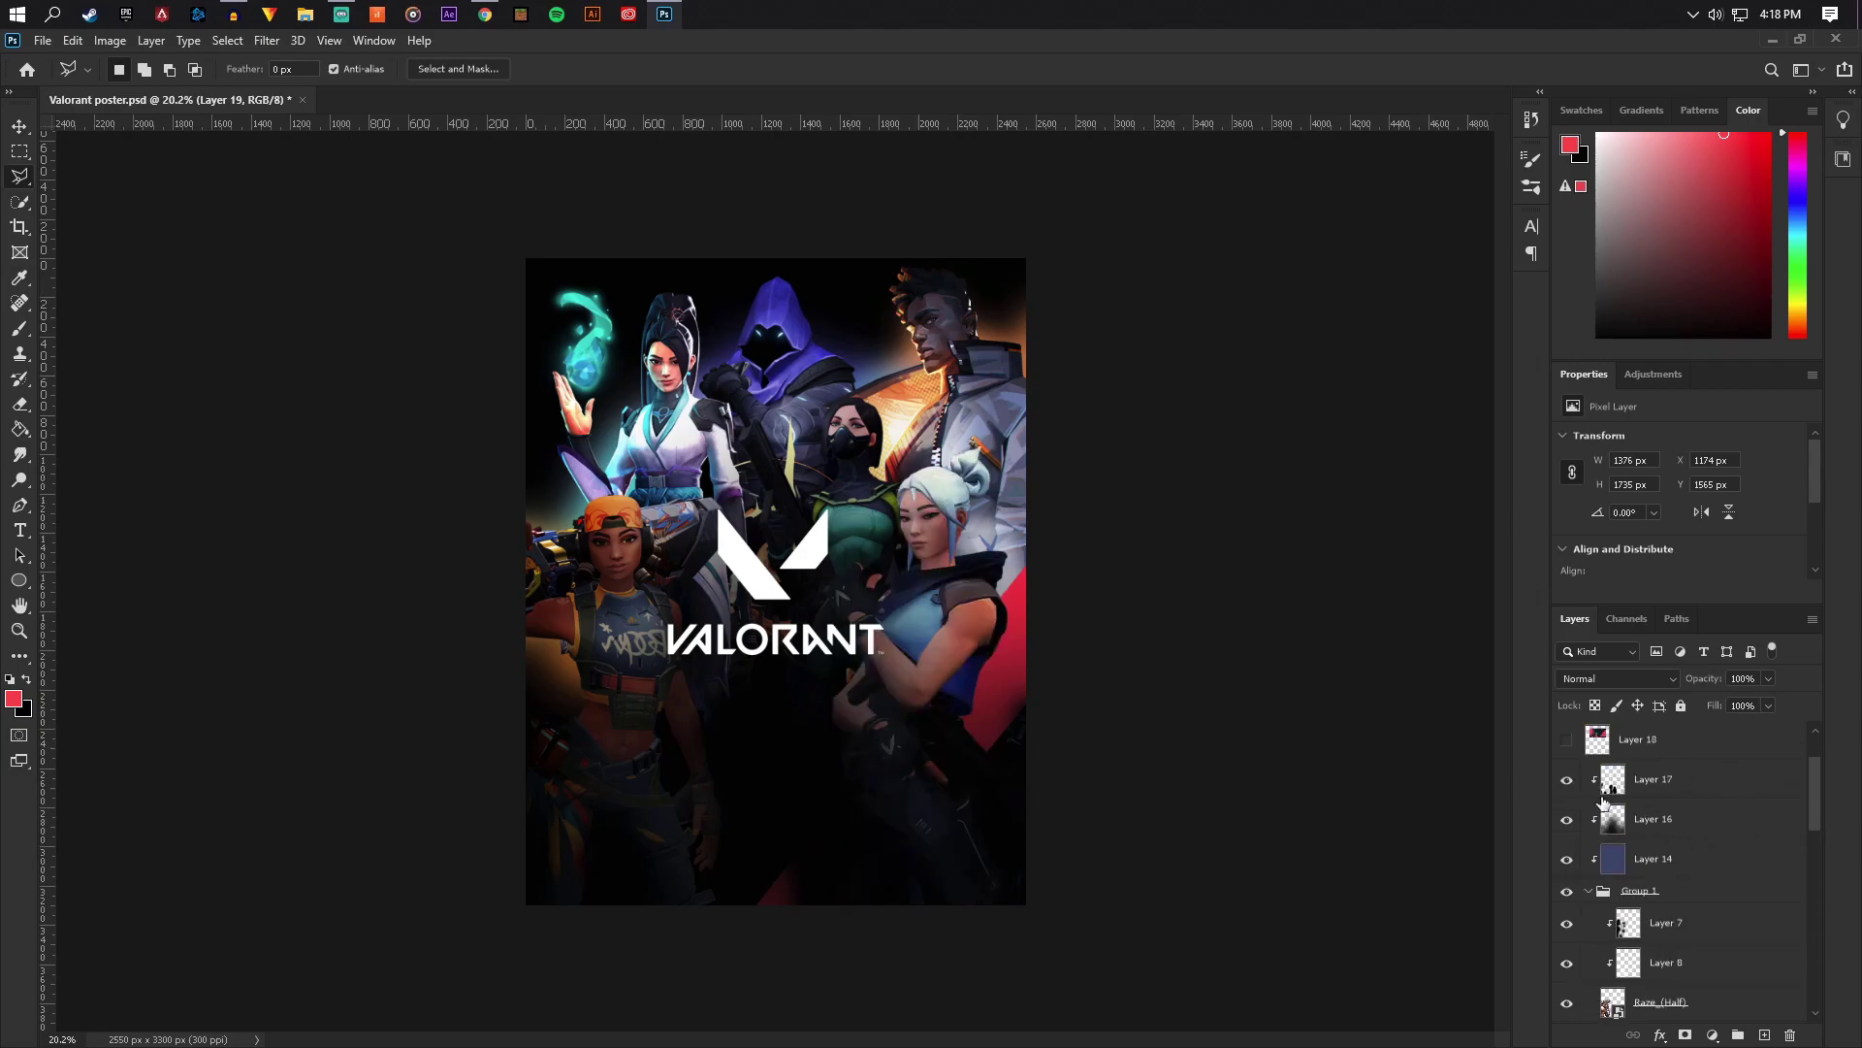
scroll(1676, 859, down, 5)
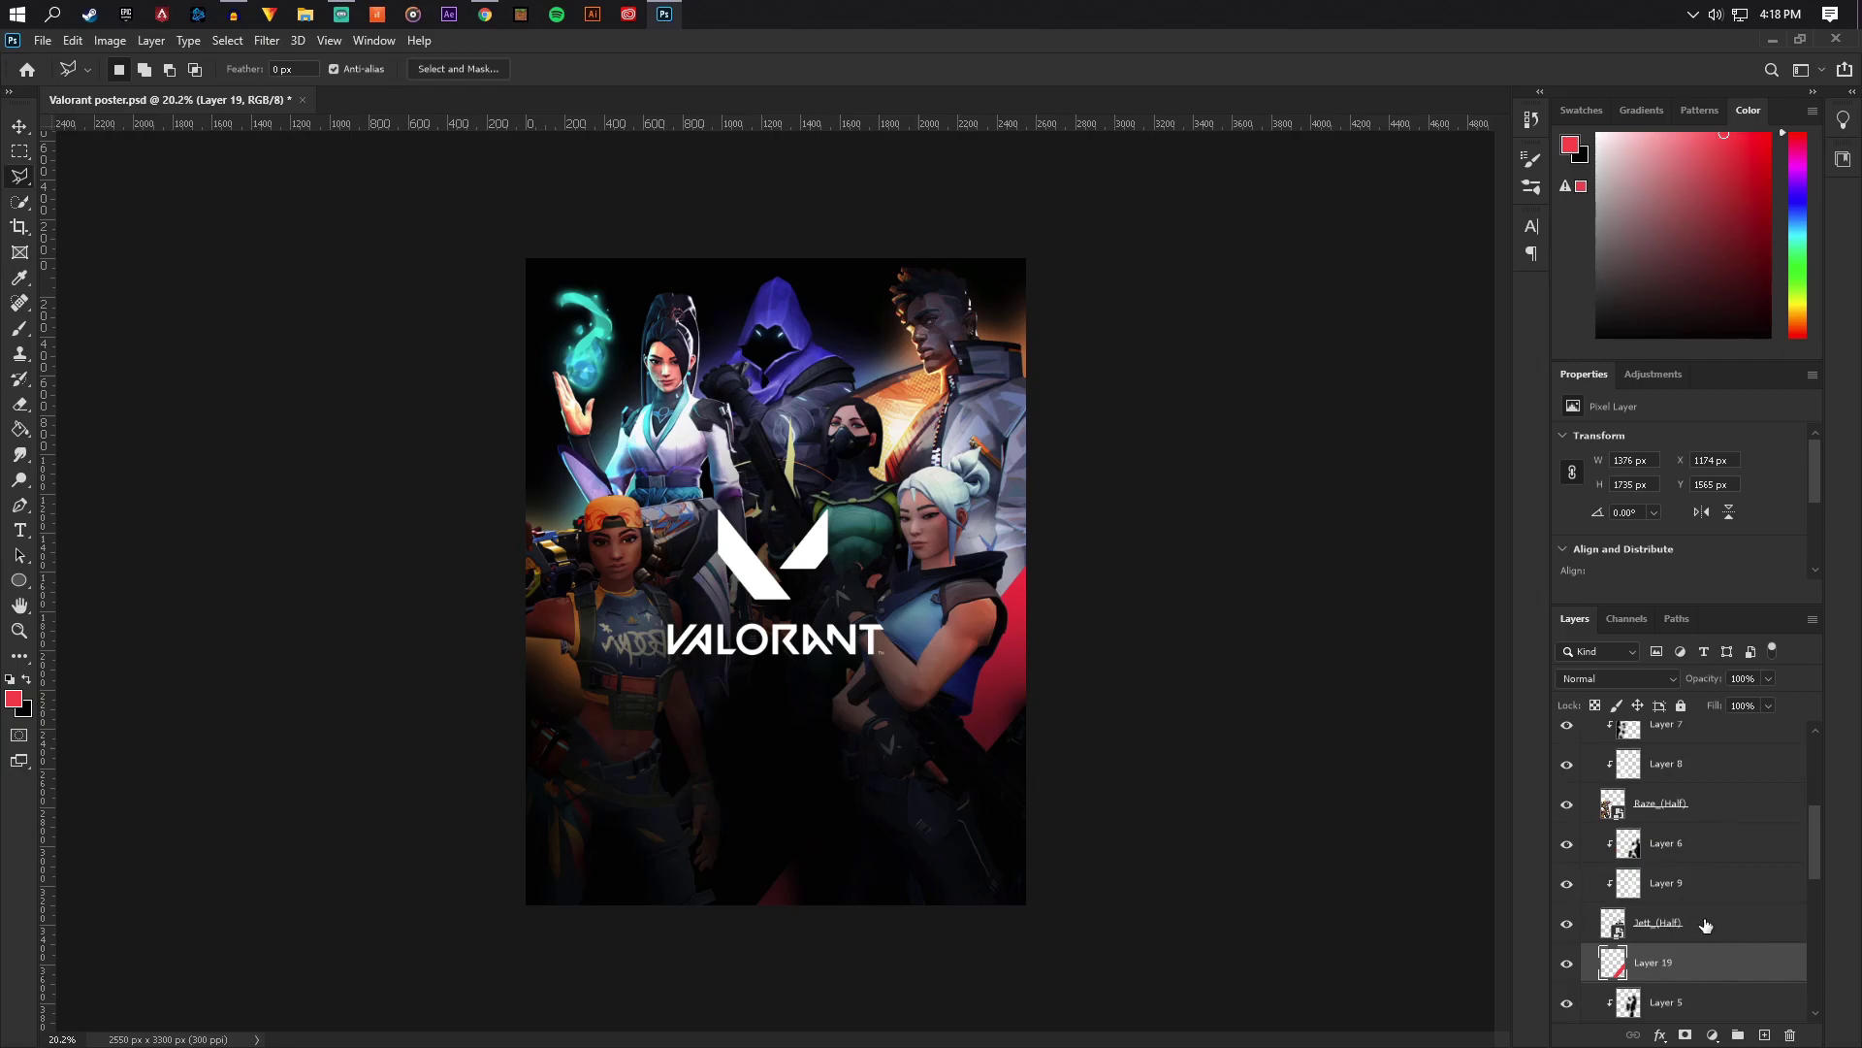
scroll(1704, 926, down, 1)
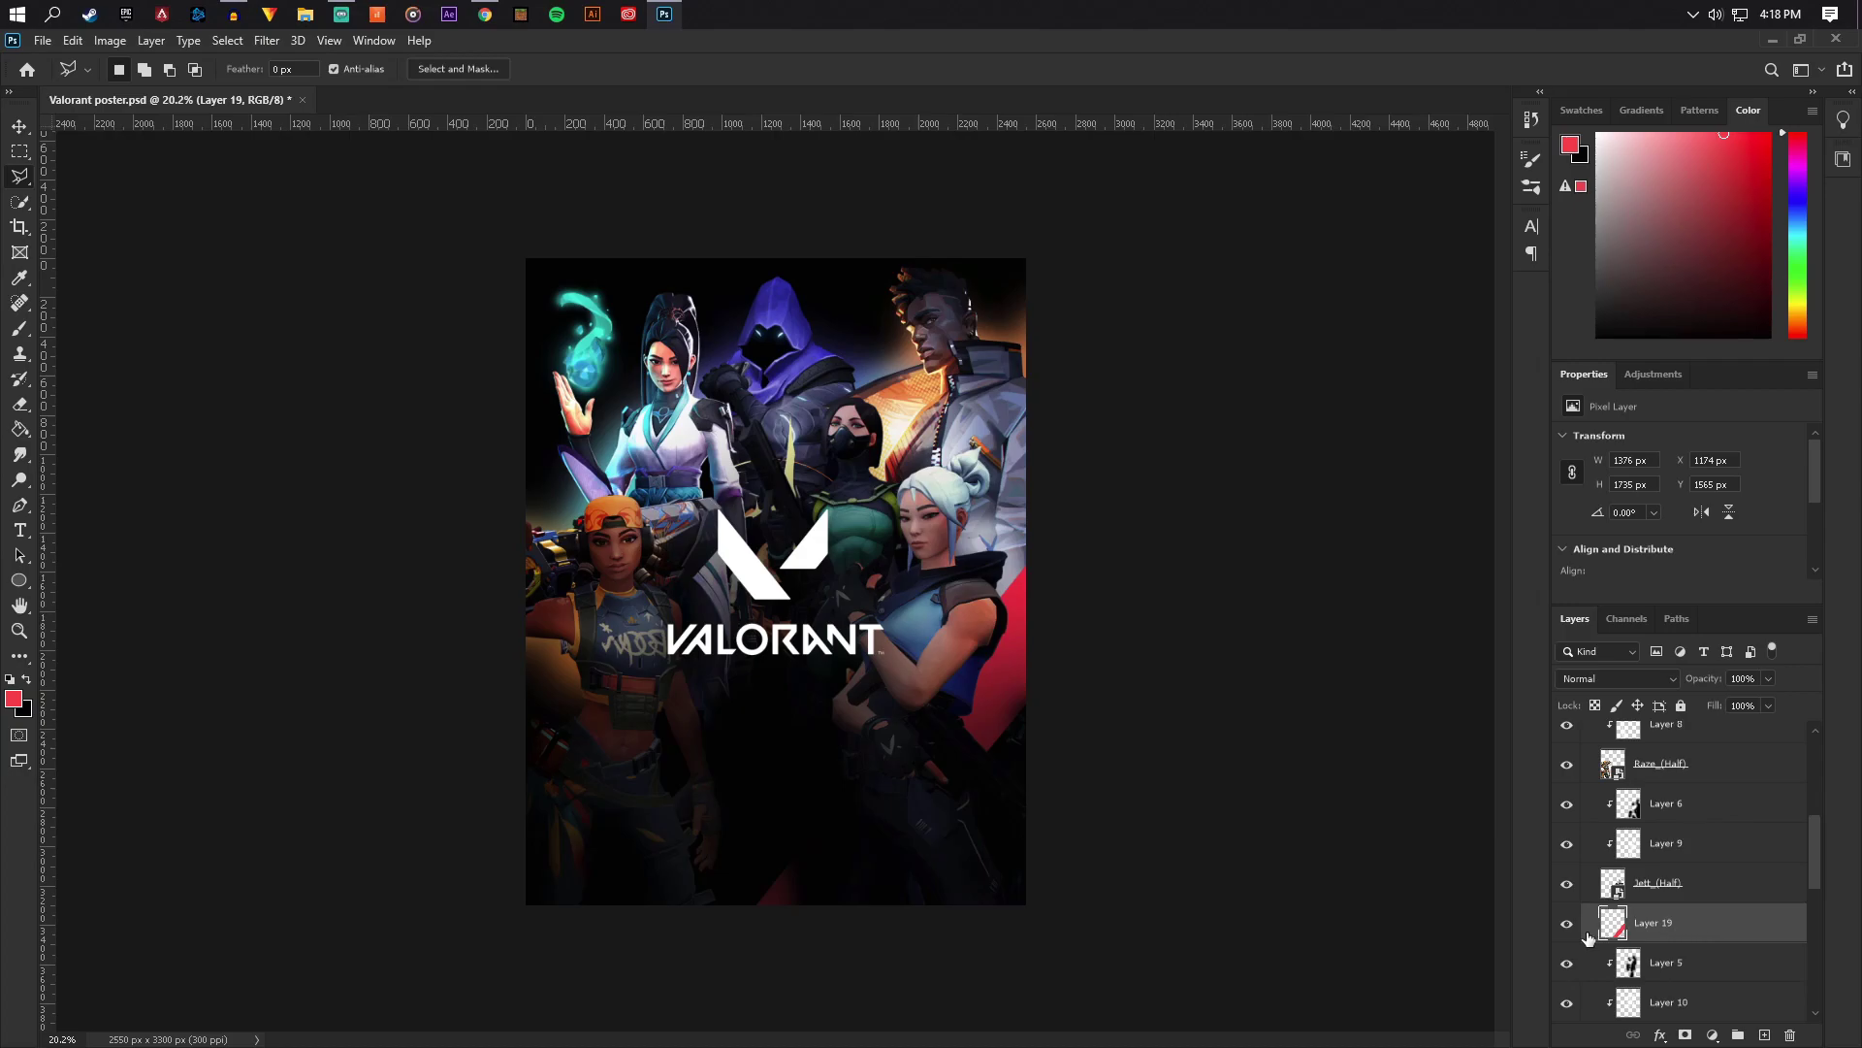
scroll(1722, 939, down, 3)
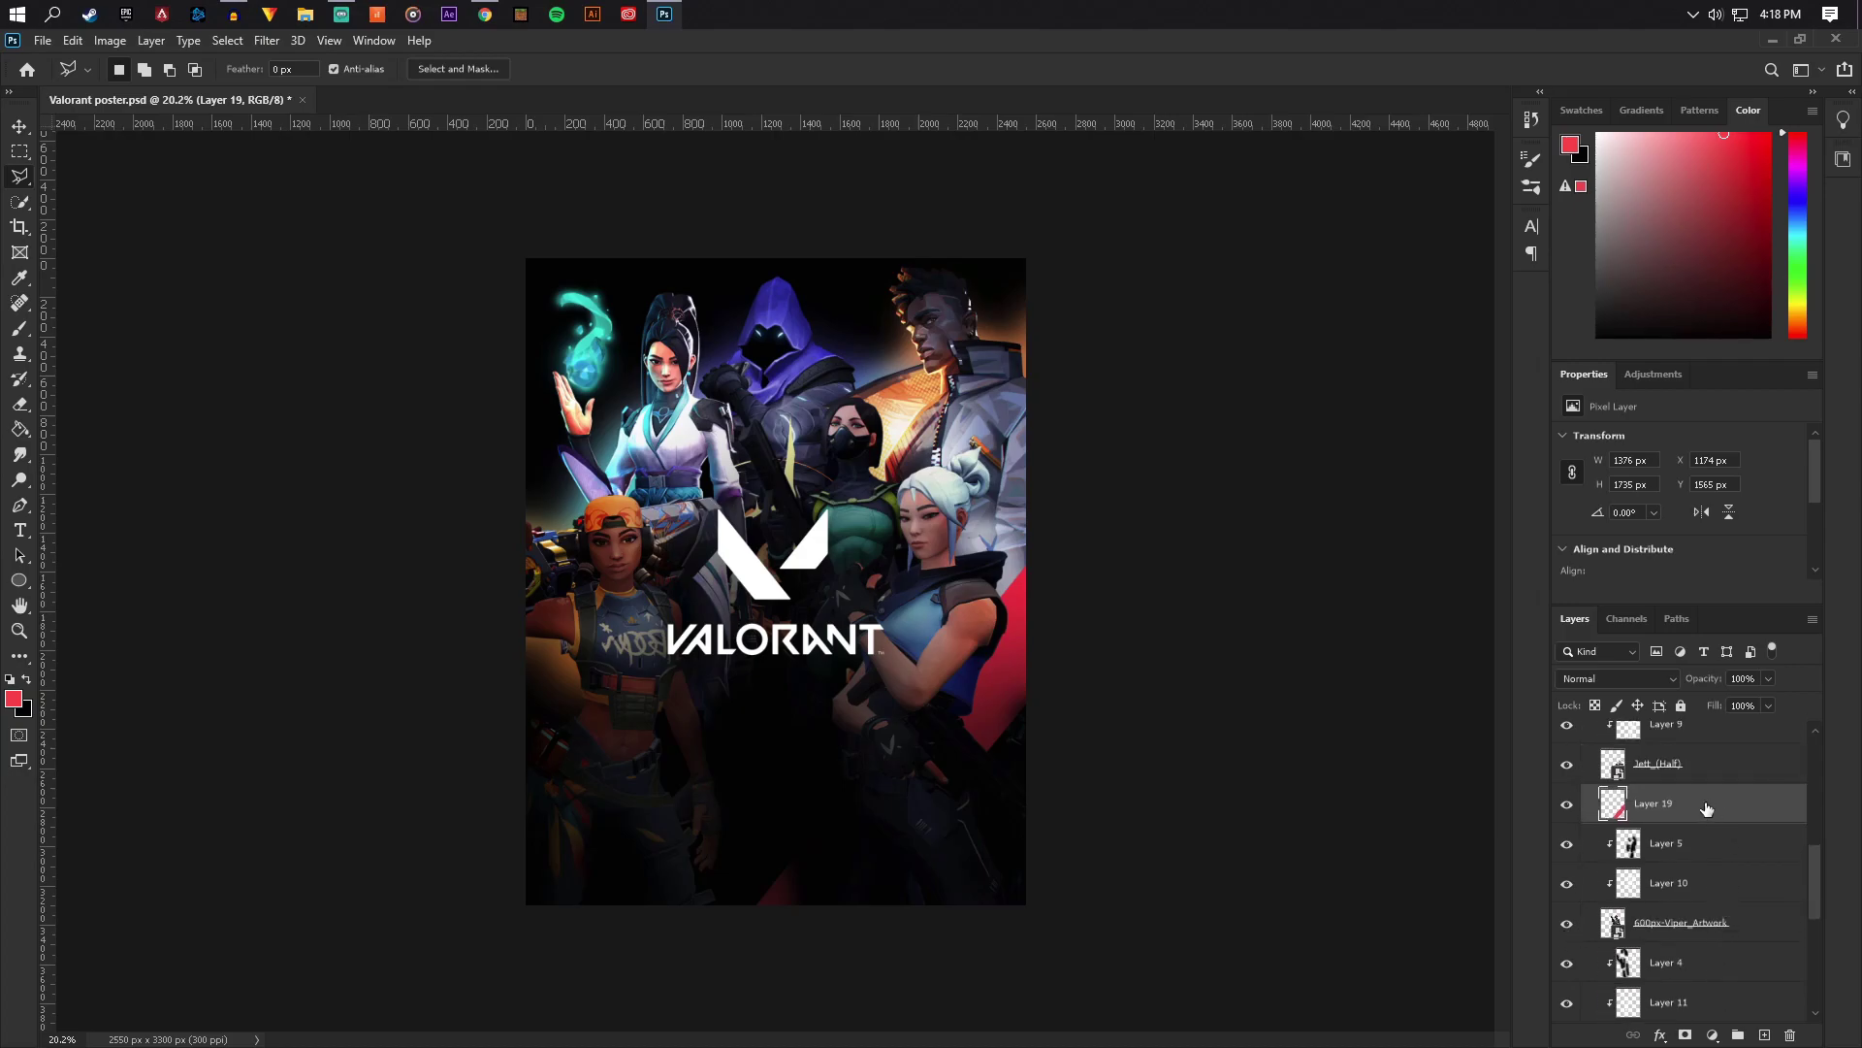
drag(1707, 807, 1659, 962)
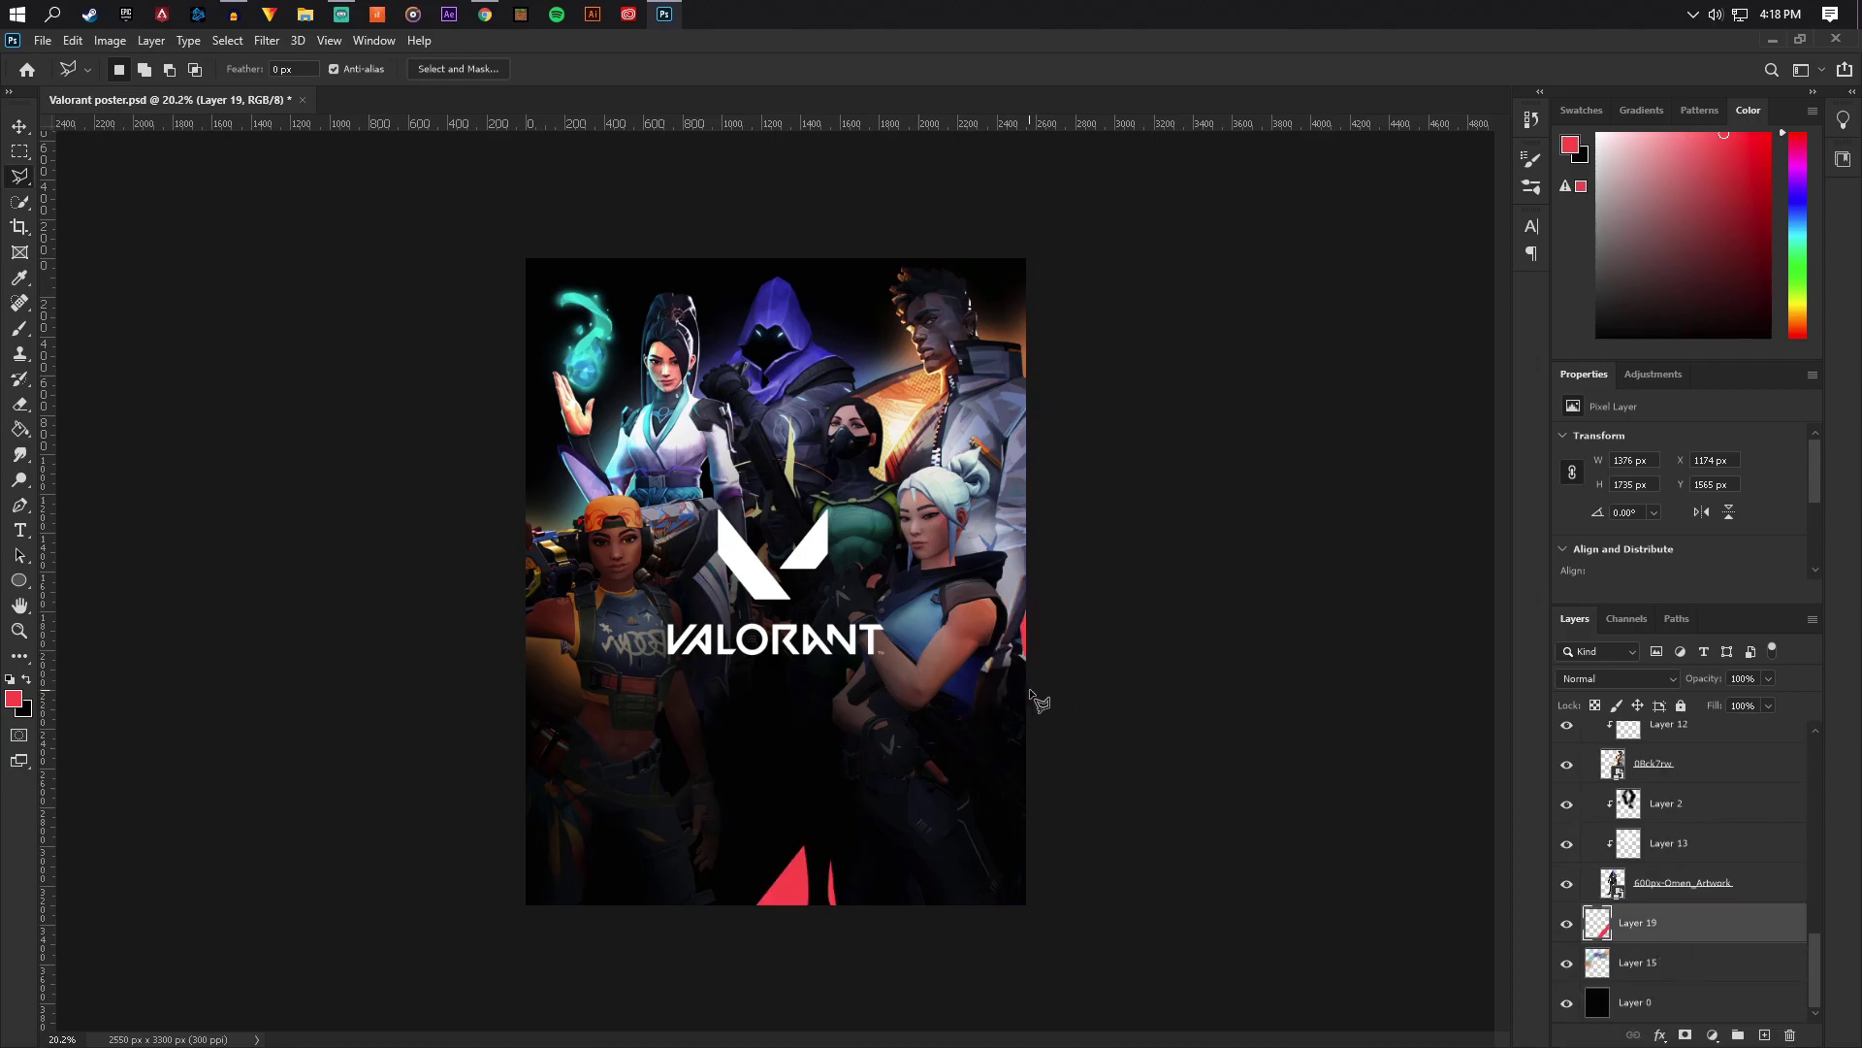
Alt-drag the stripe layer above the agents to create Layer 19 copy
click(32, 124)
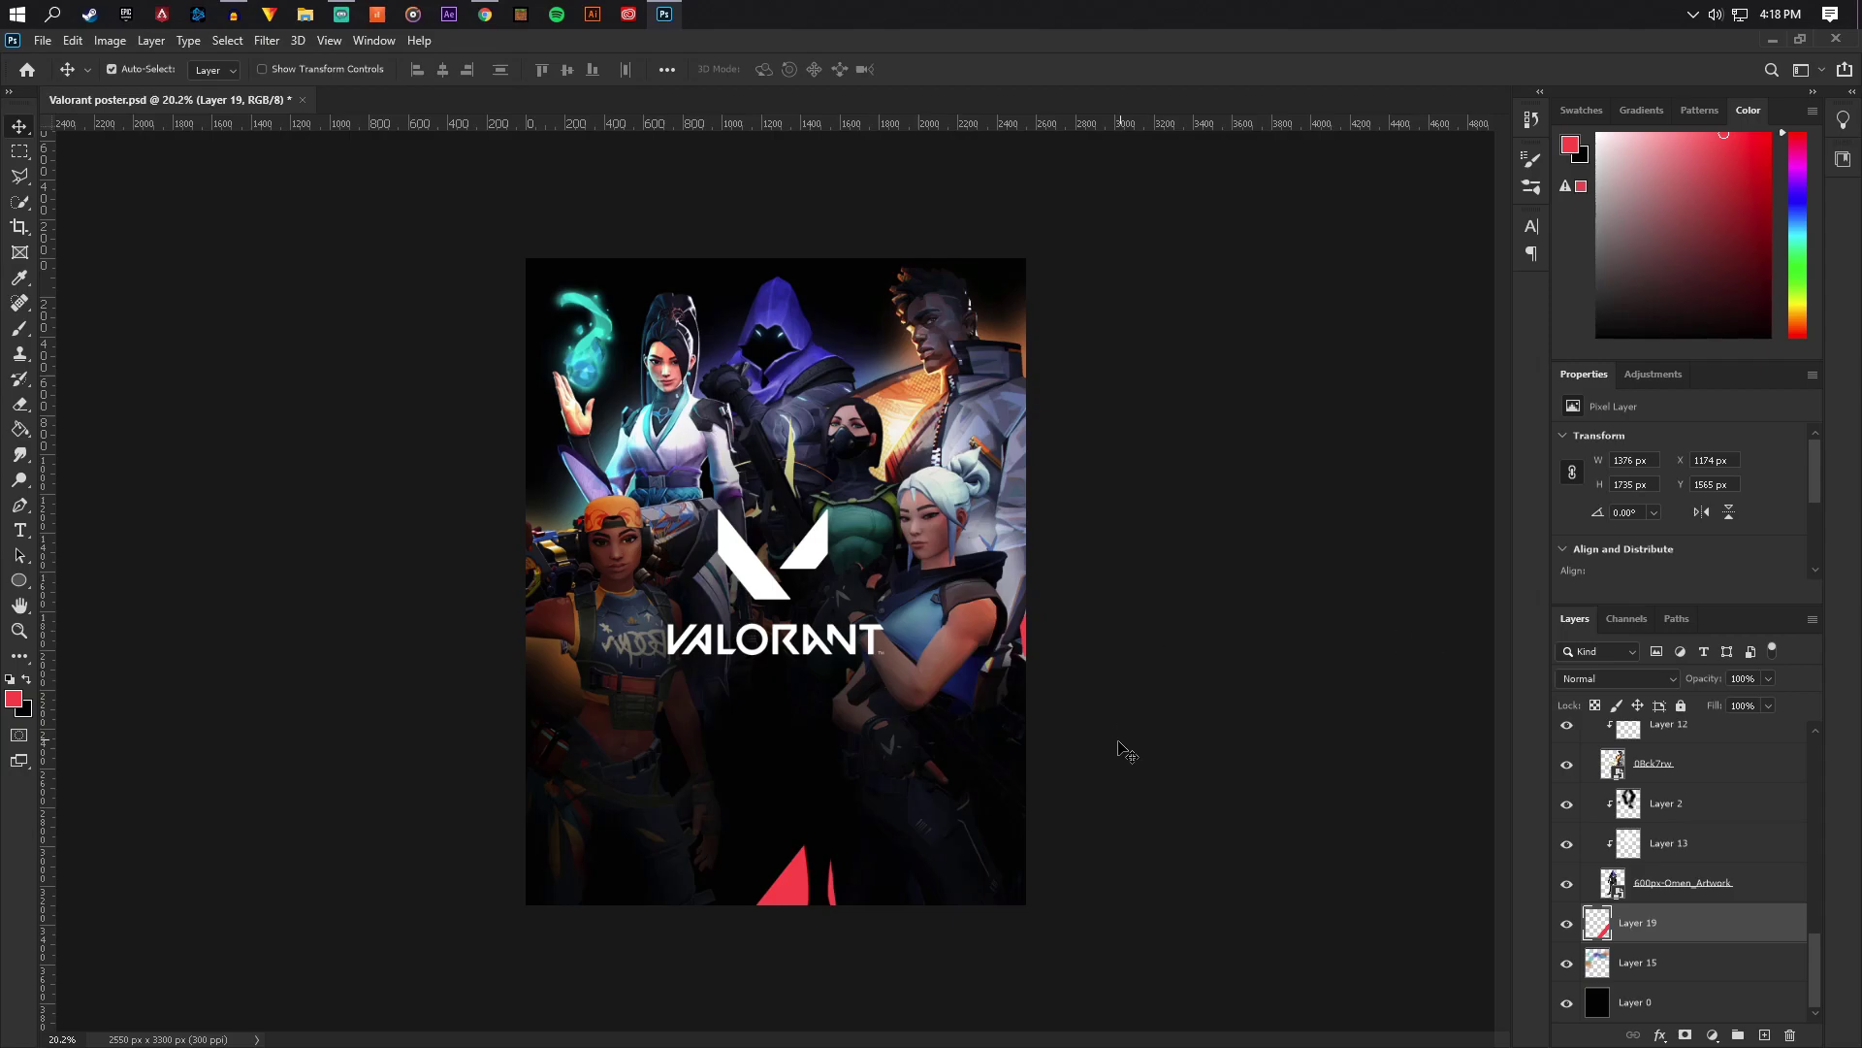
scroll(1118, 752, up, 3)
scroll(1039, 761, down, 3)
scroll(1064, 789, up, 2)
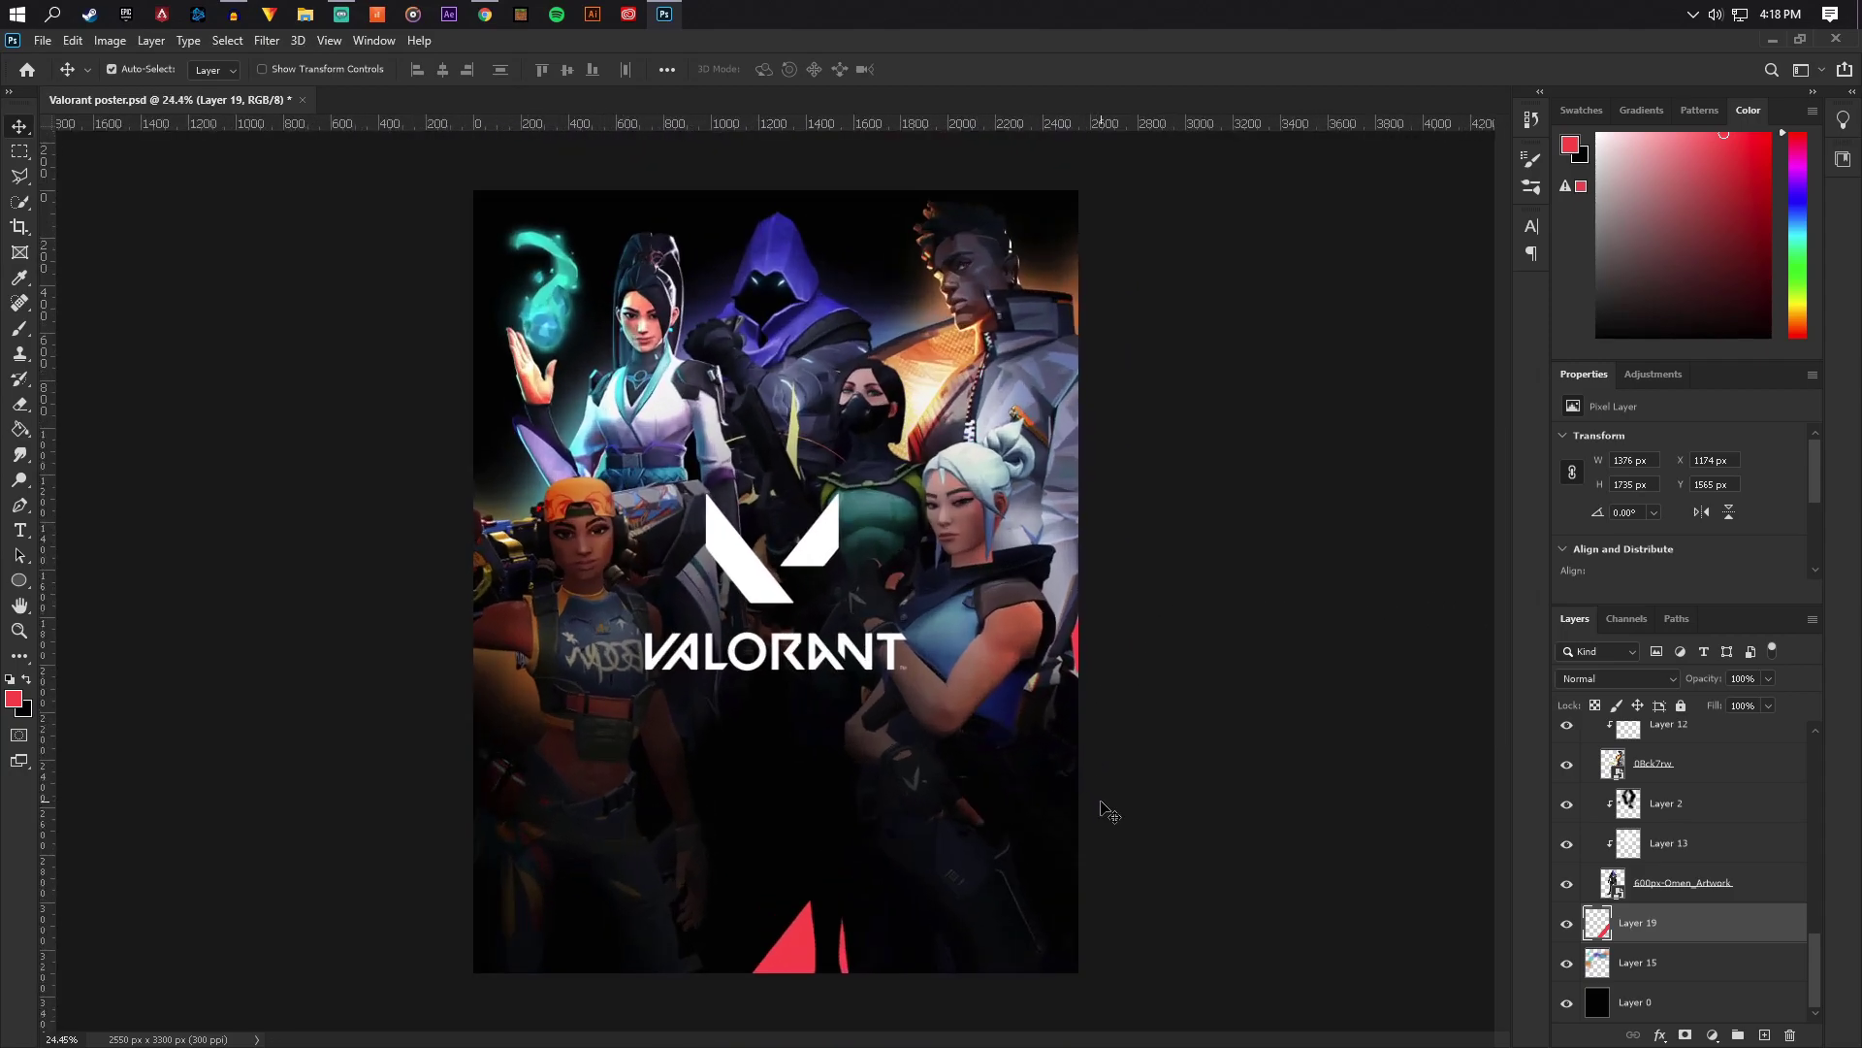
scroll(1656, 936, up, 5)
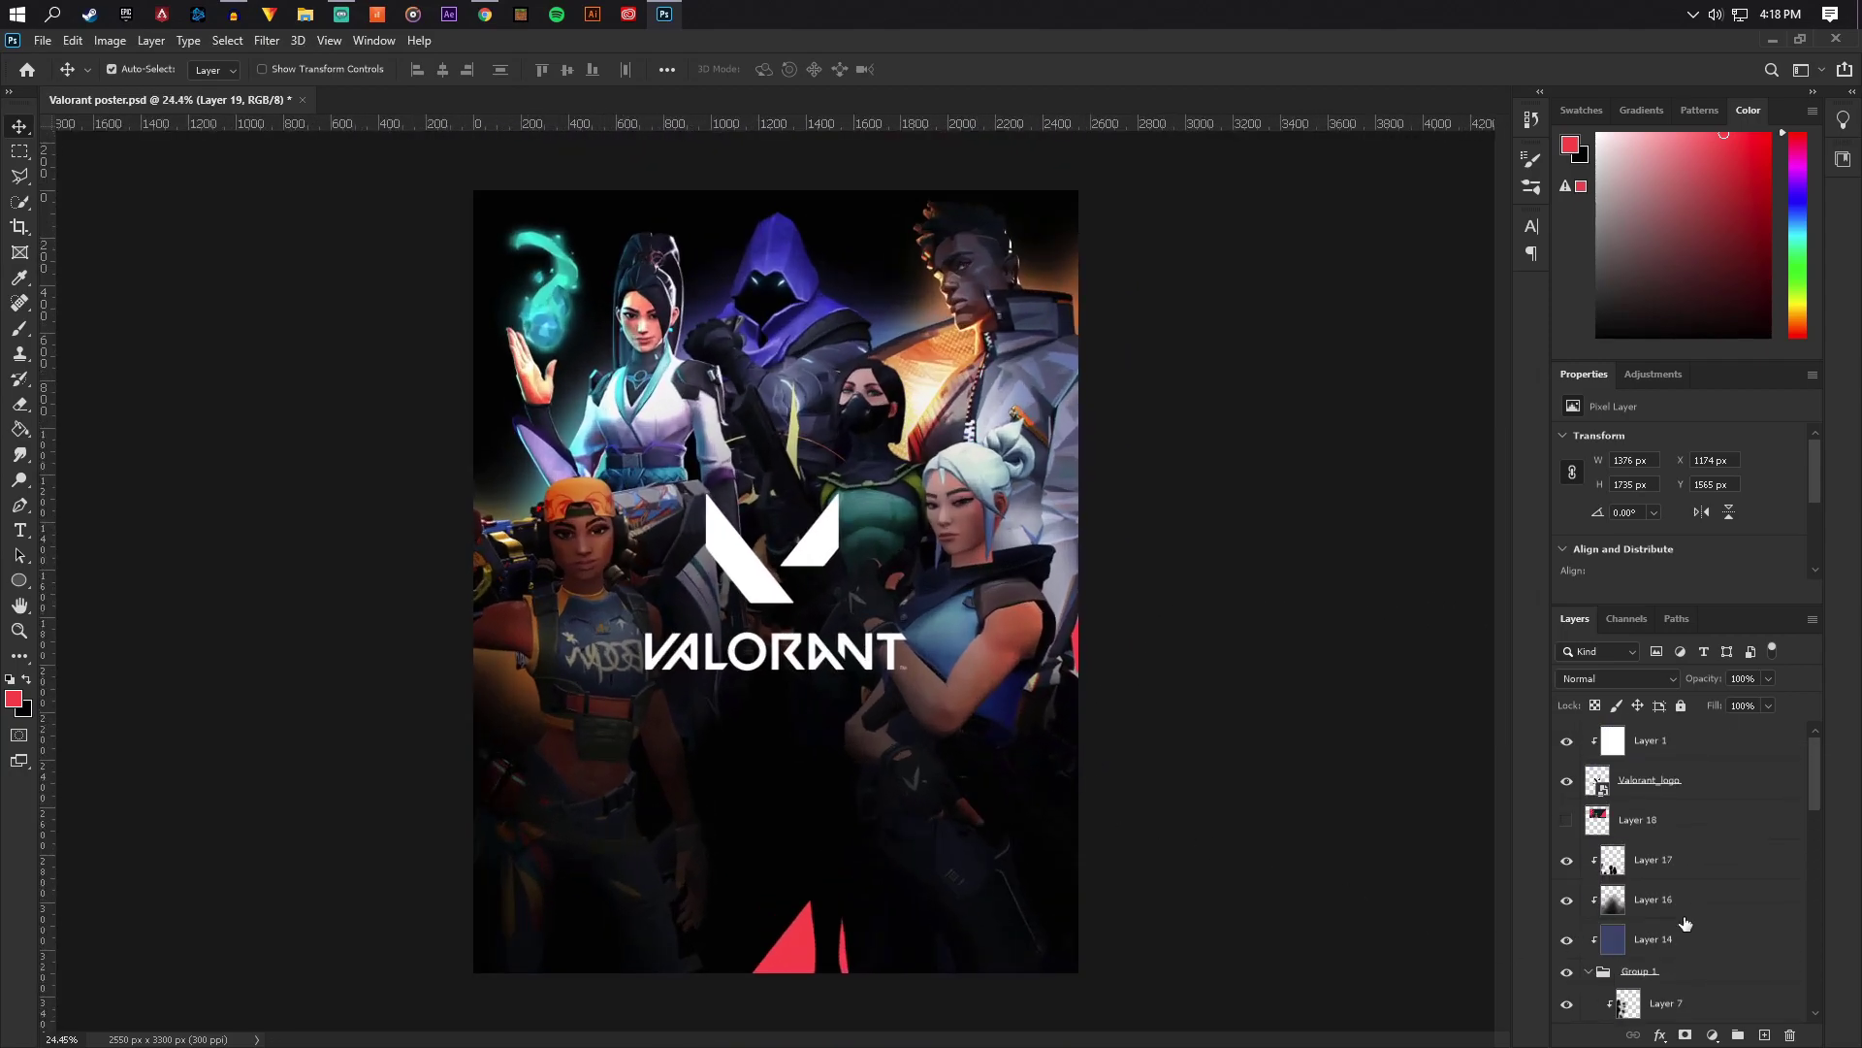
scroll(1696, 925, down, 5)
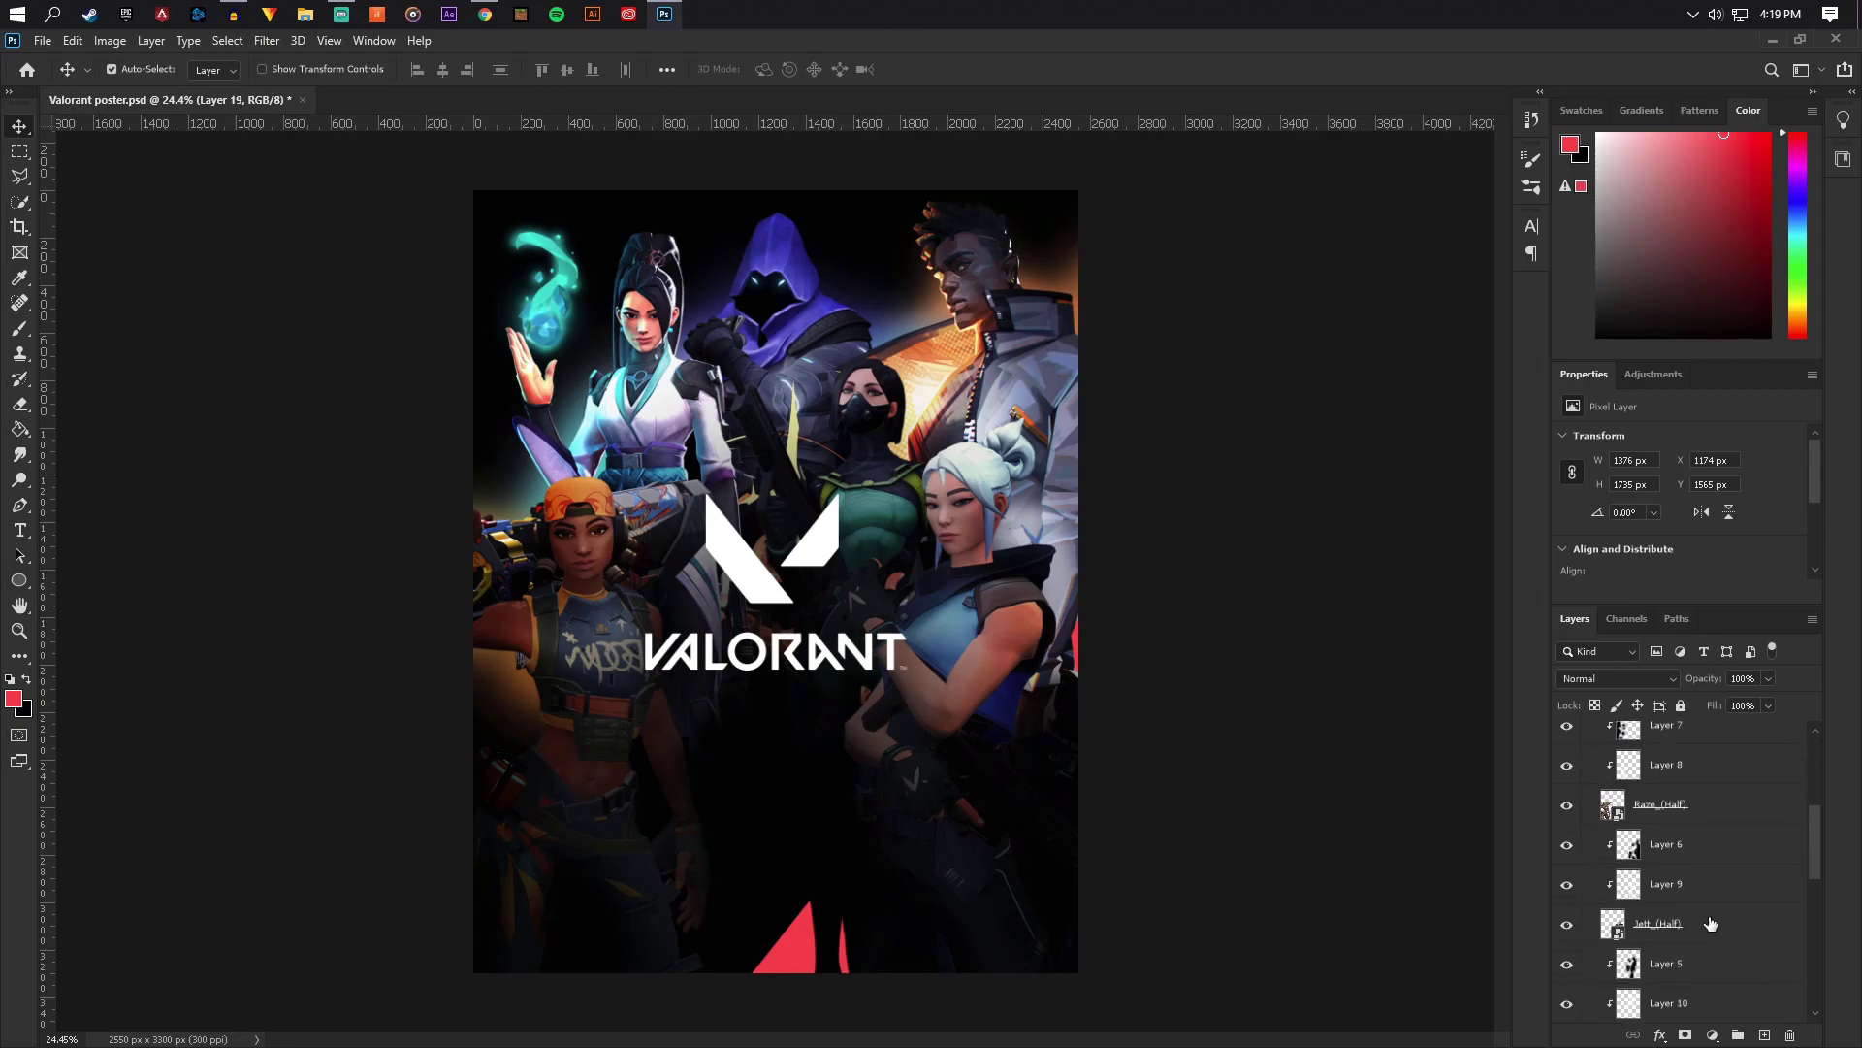
drag(1675, 928, 1649, 797)
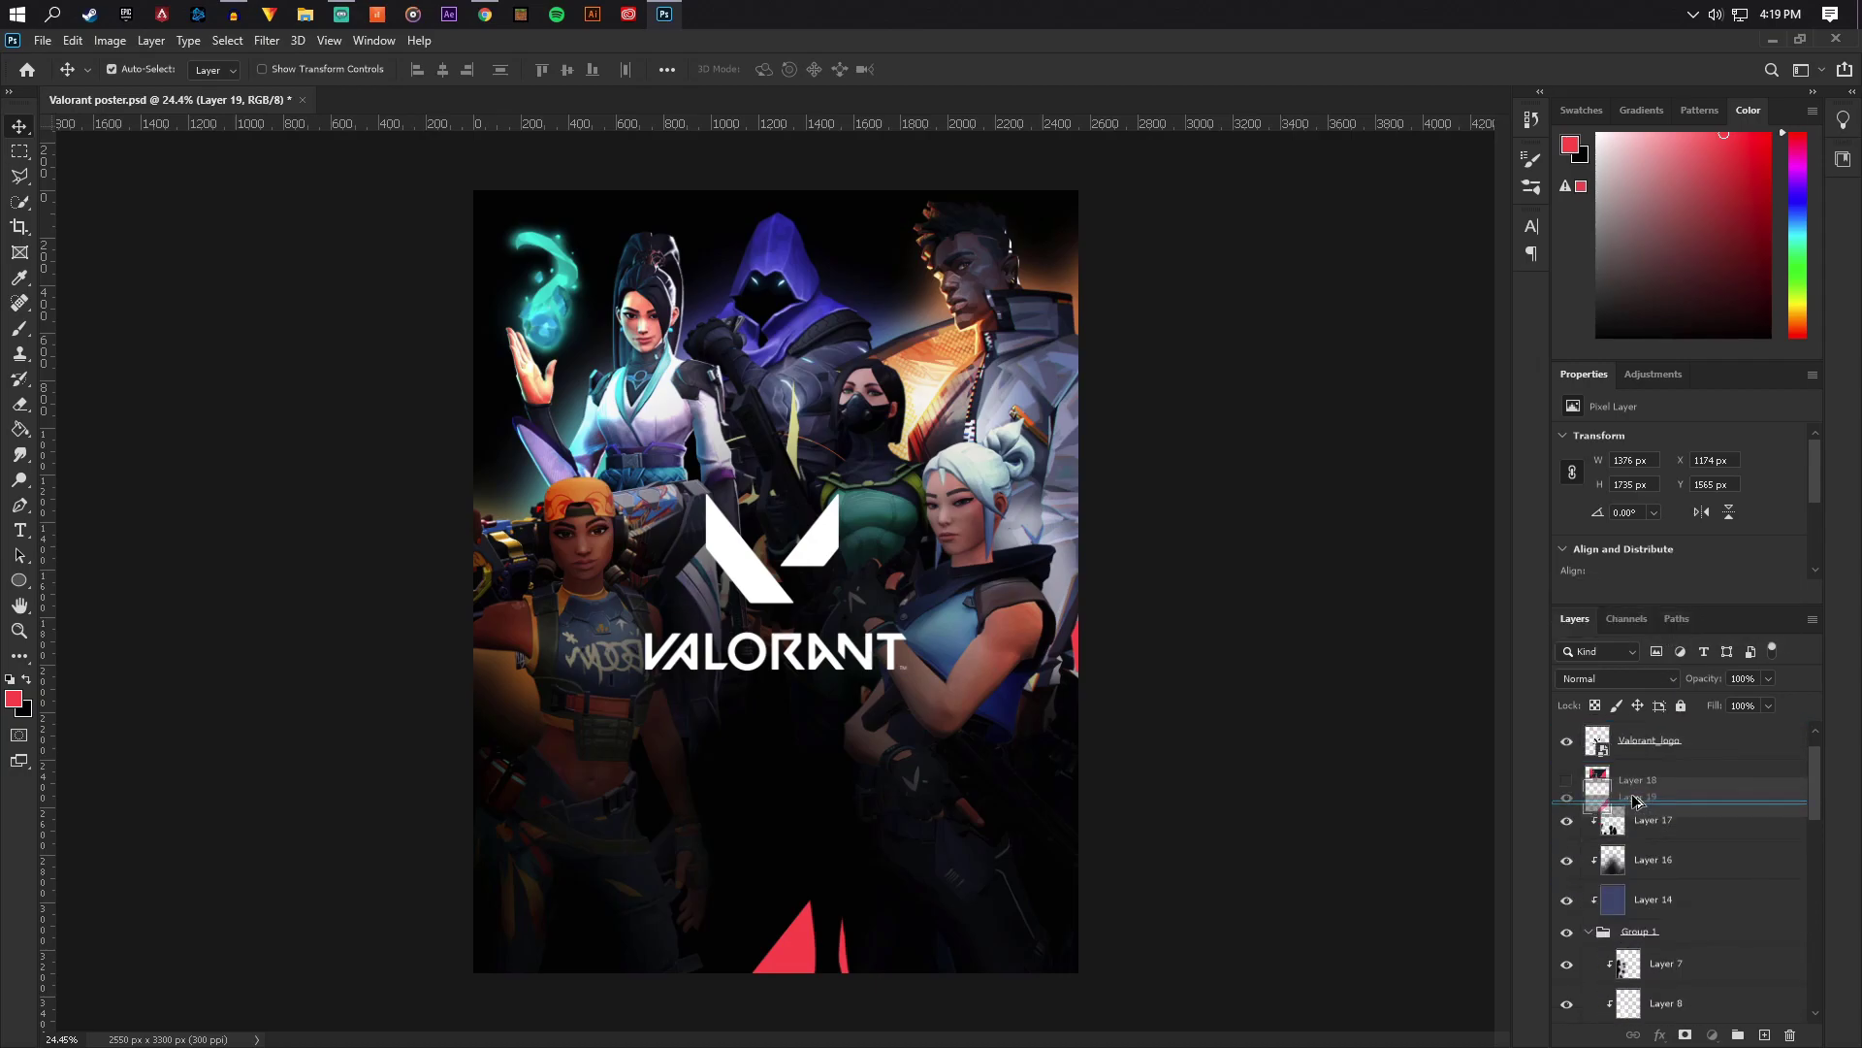
Hide Layer 19 copy and Magic Wand the dark background around Jett on Jett_(Half)
click(1567, 782)
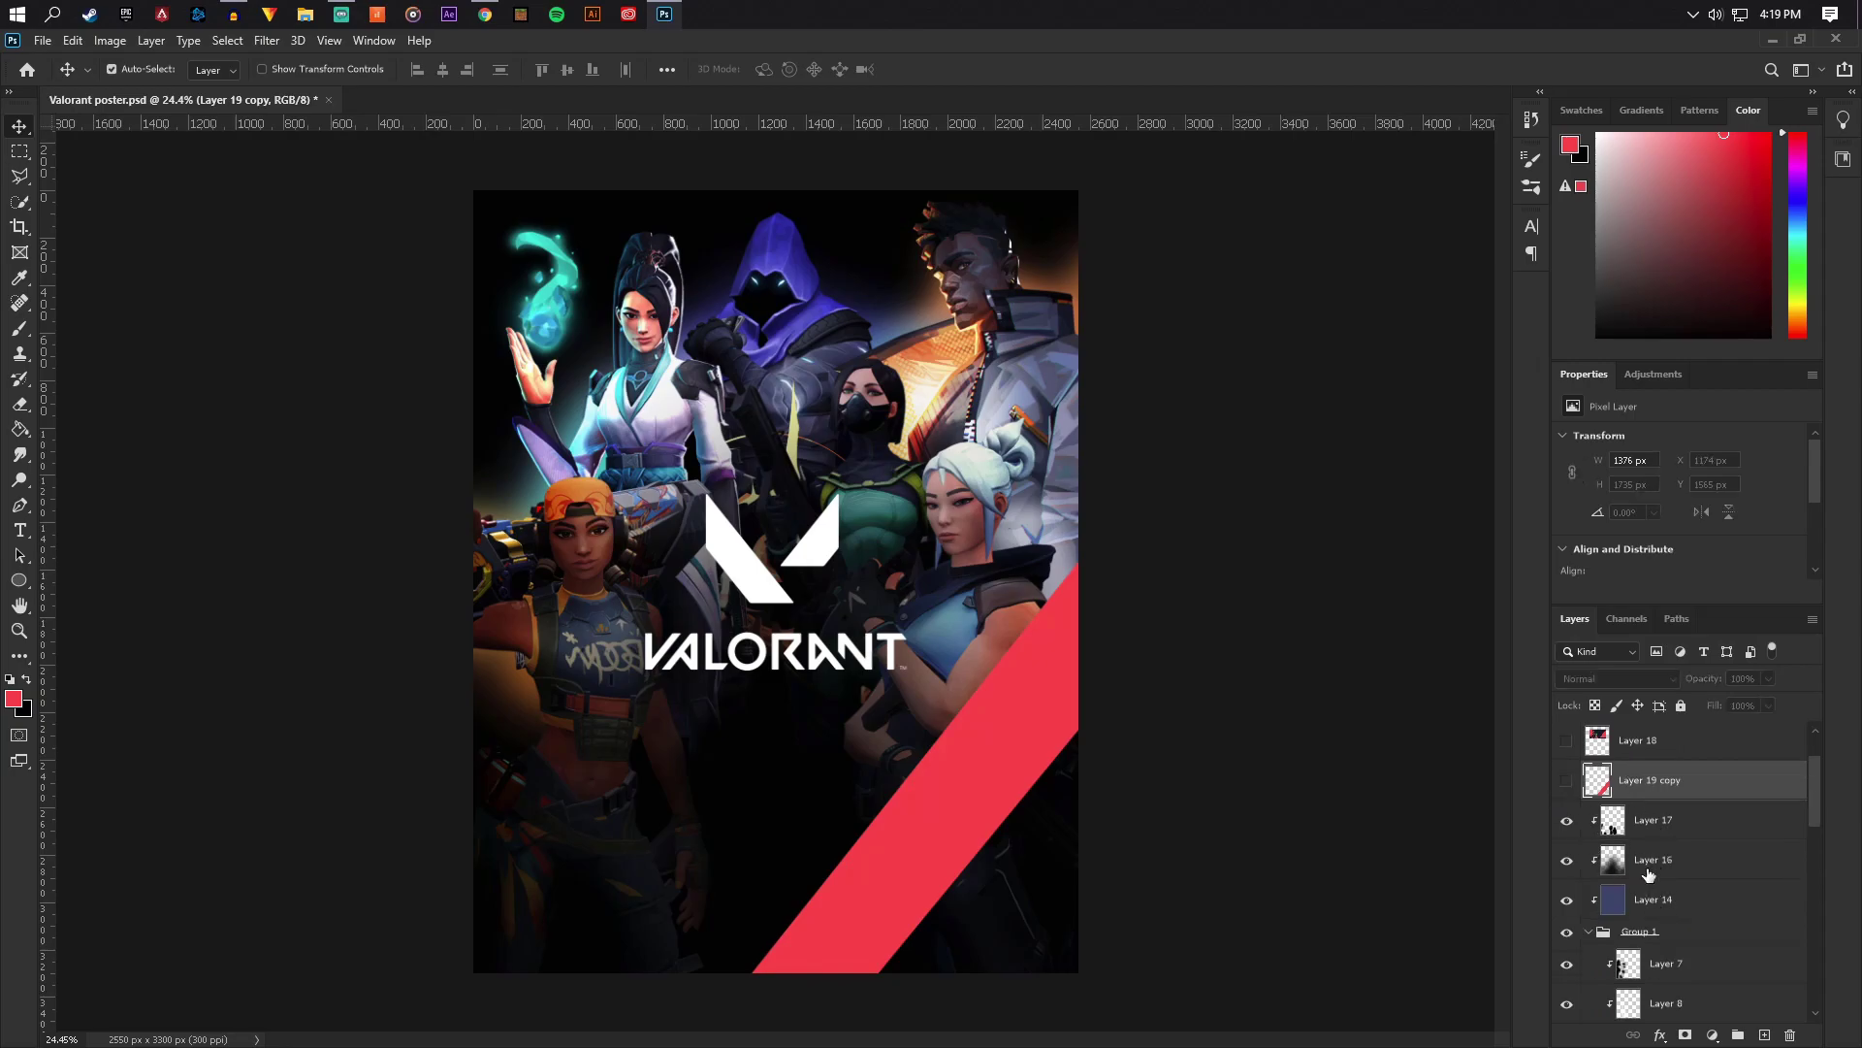
scroll(1685, 907, down, 7)
click(1708, 888)
click(1707, 885)
scroll(1709, 889, up, 2)
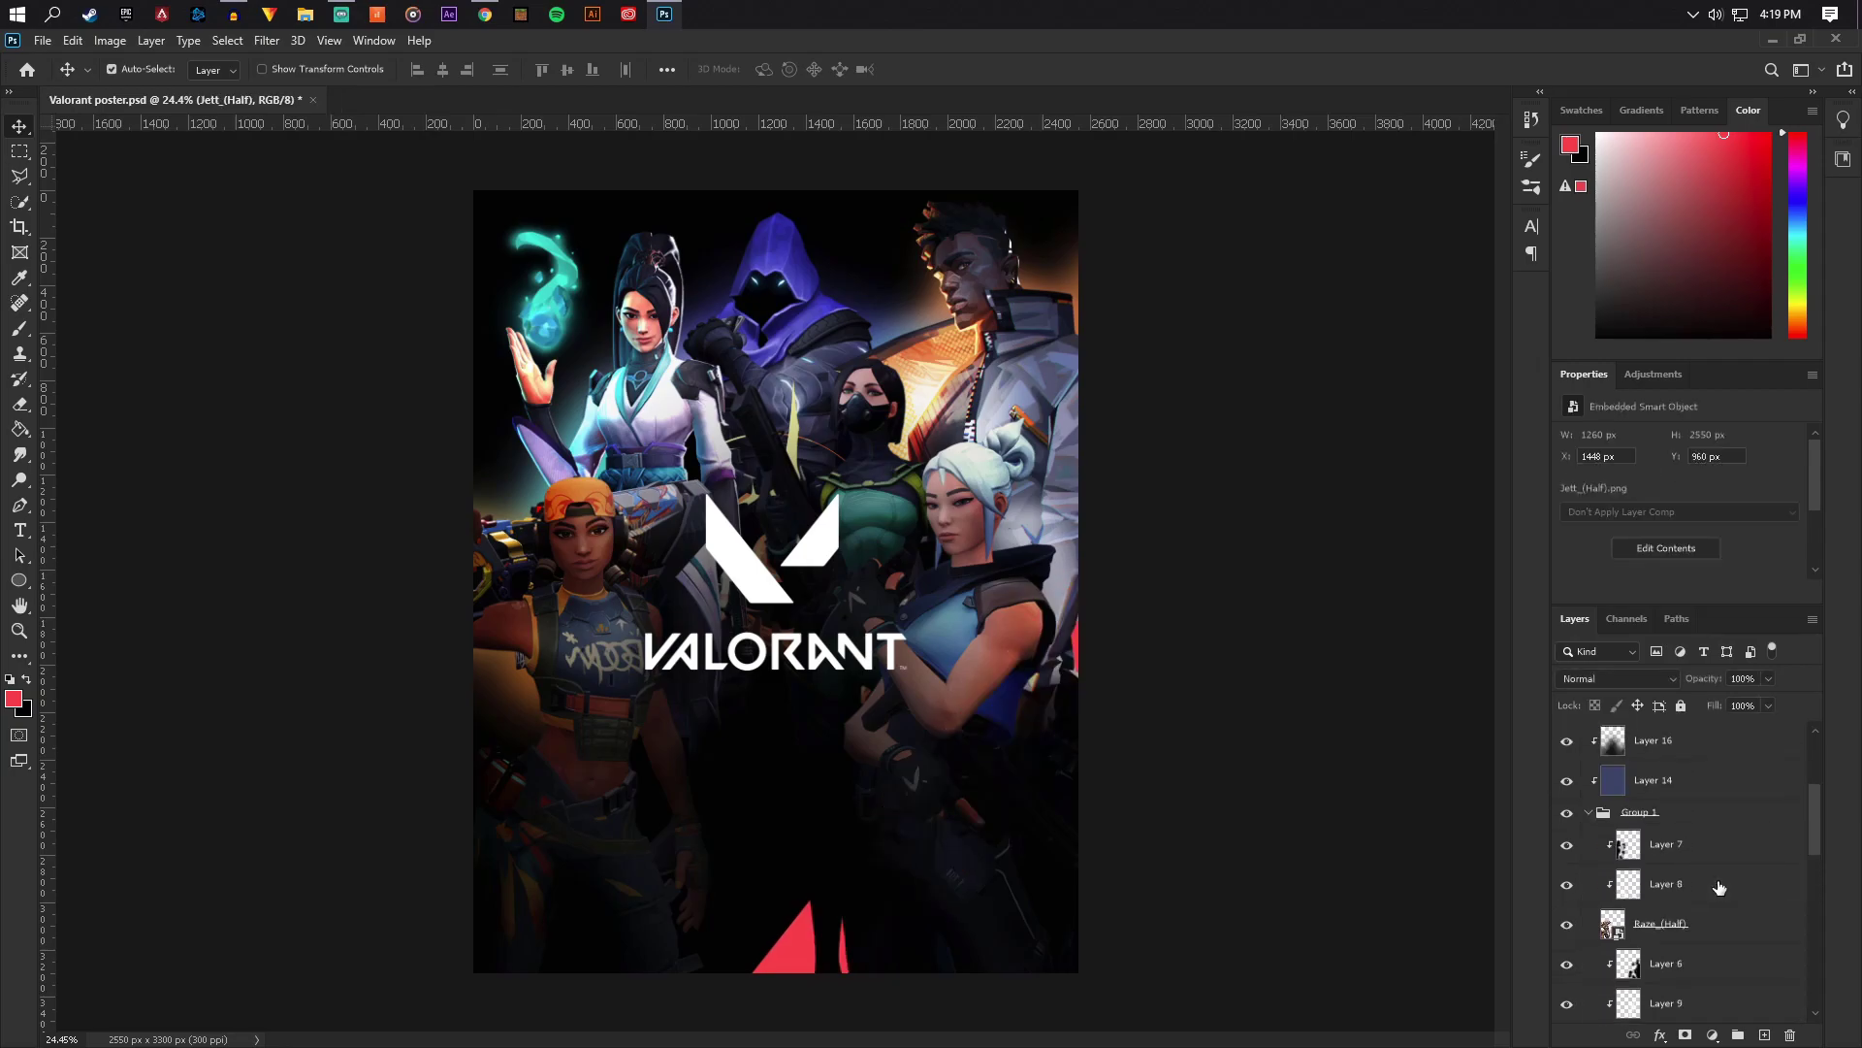
right_click(24, 207)
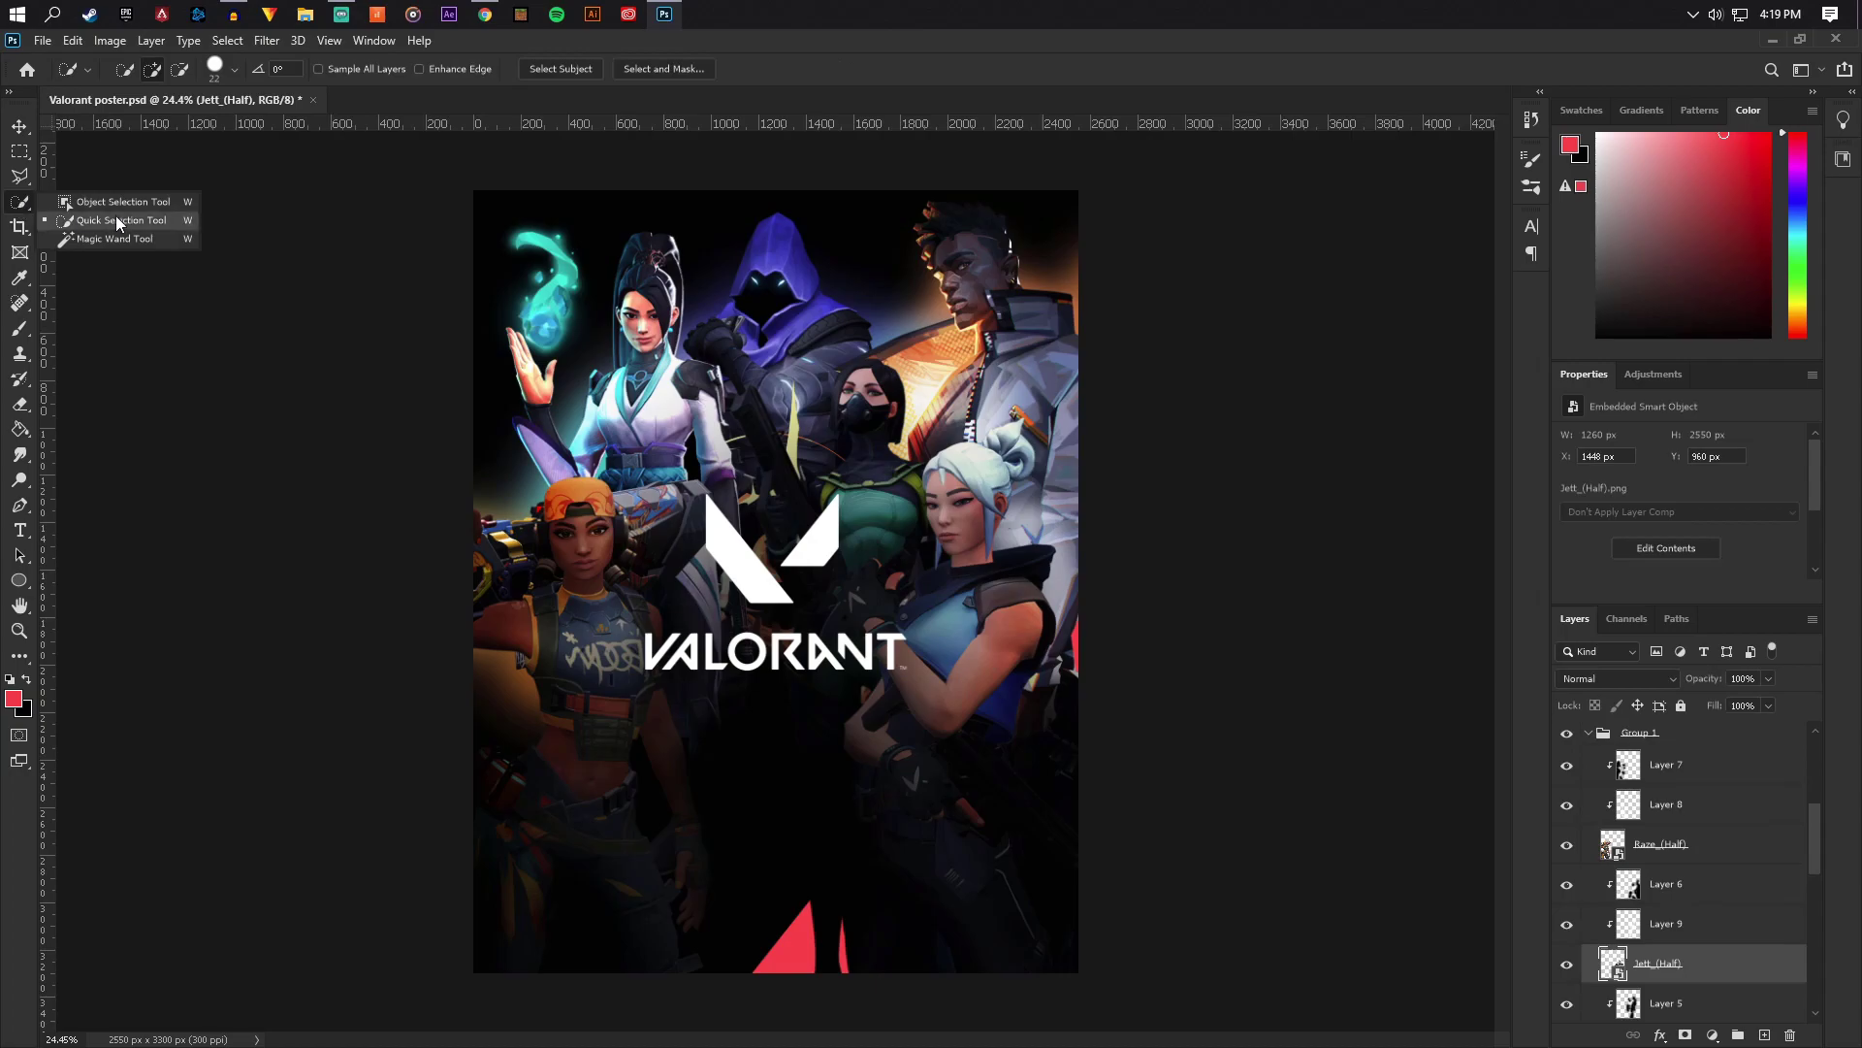
click(116, 240)
scroll(1096, 723, up, 4)
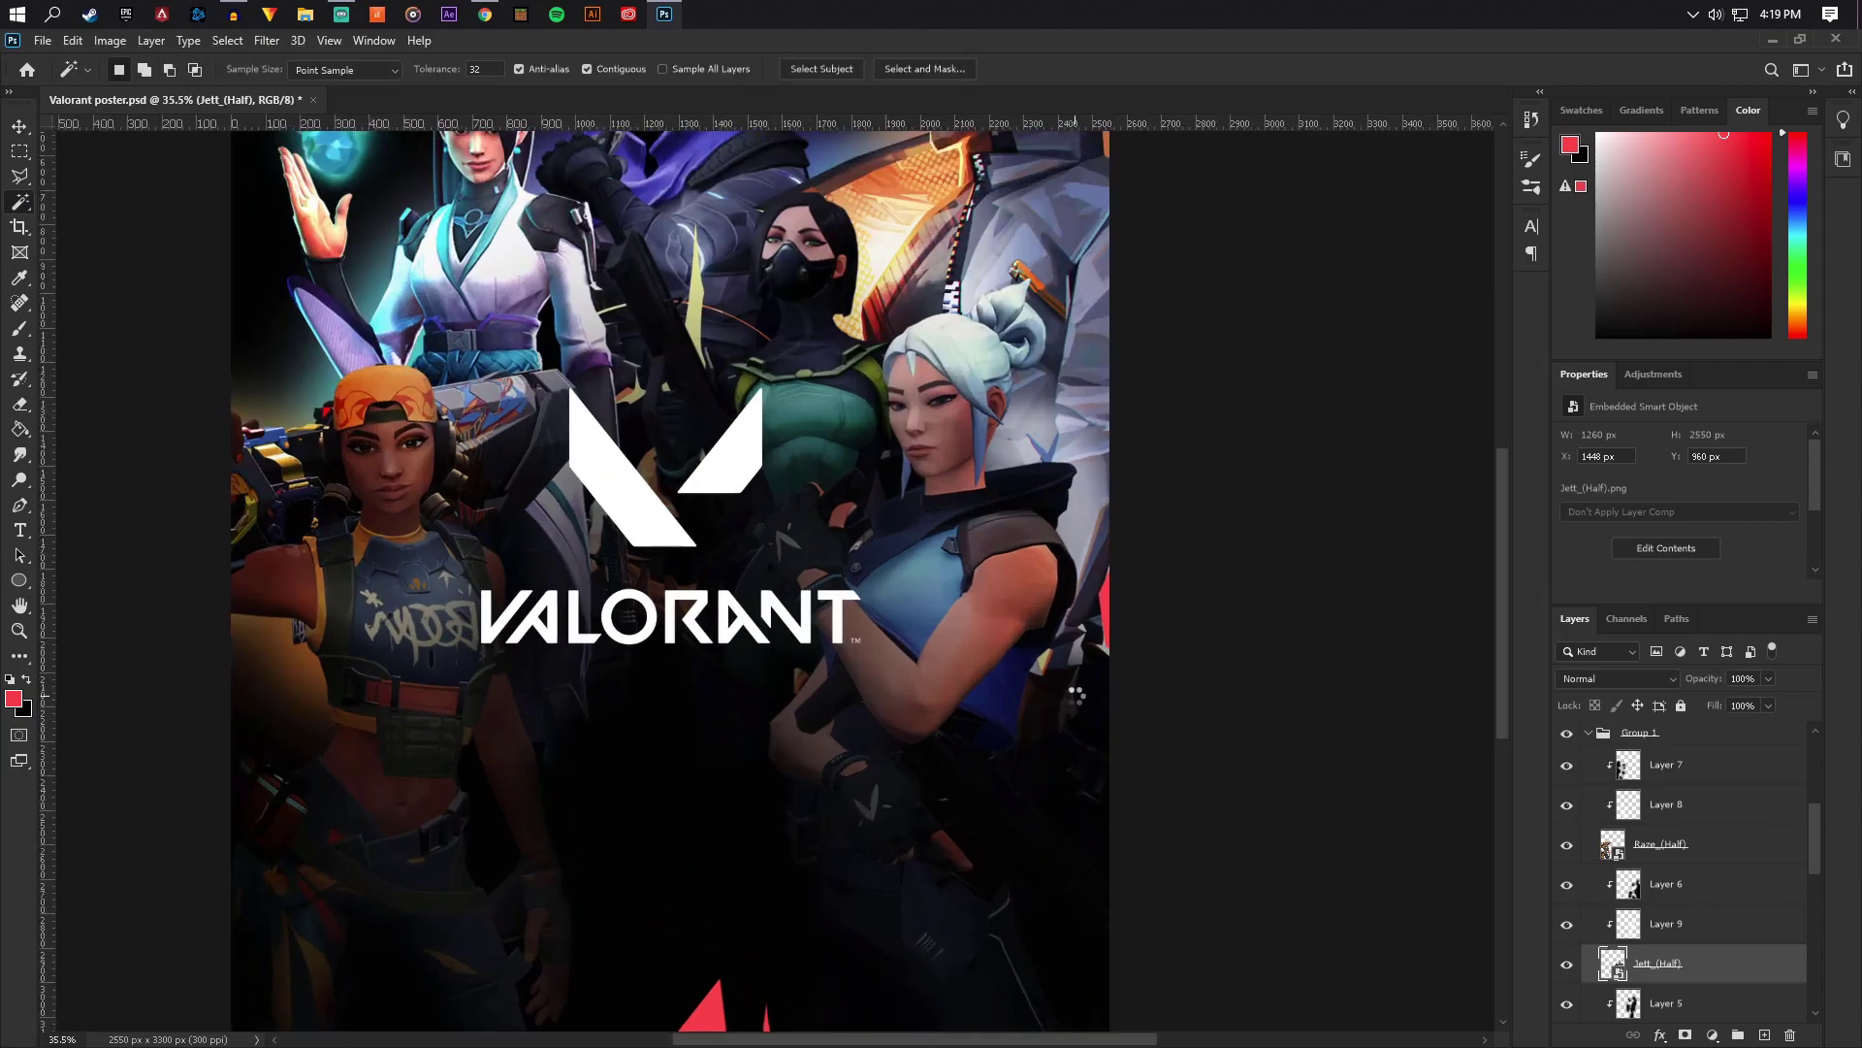
click(1077, 697)
scroll(1079, 713, down, 1)
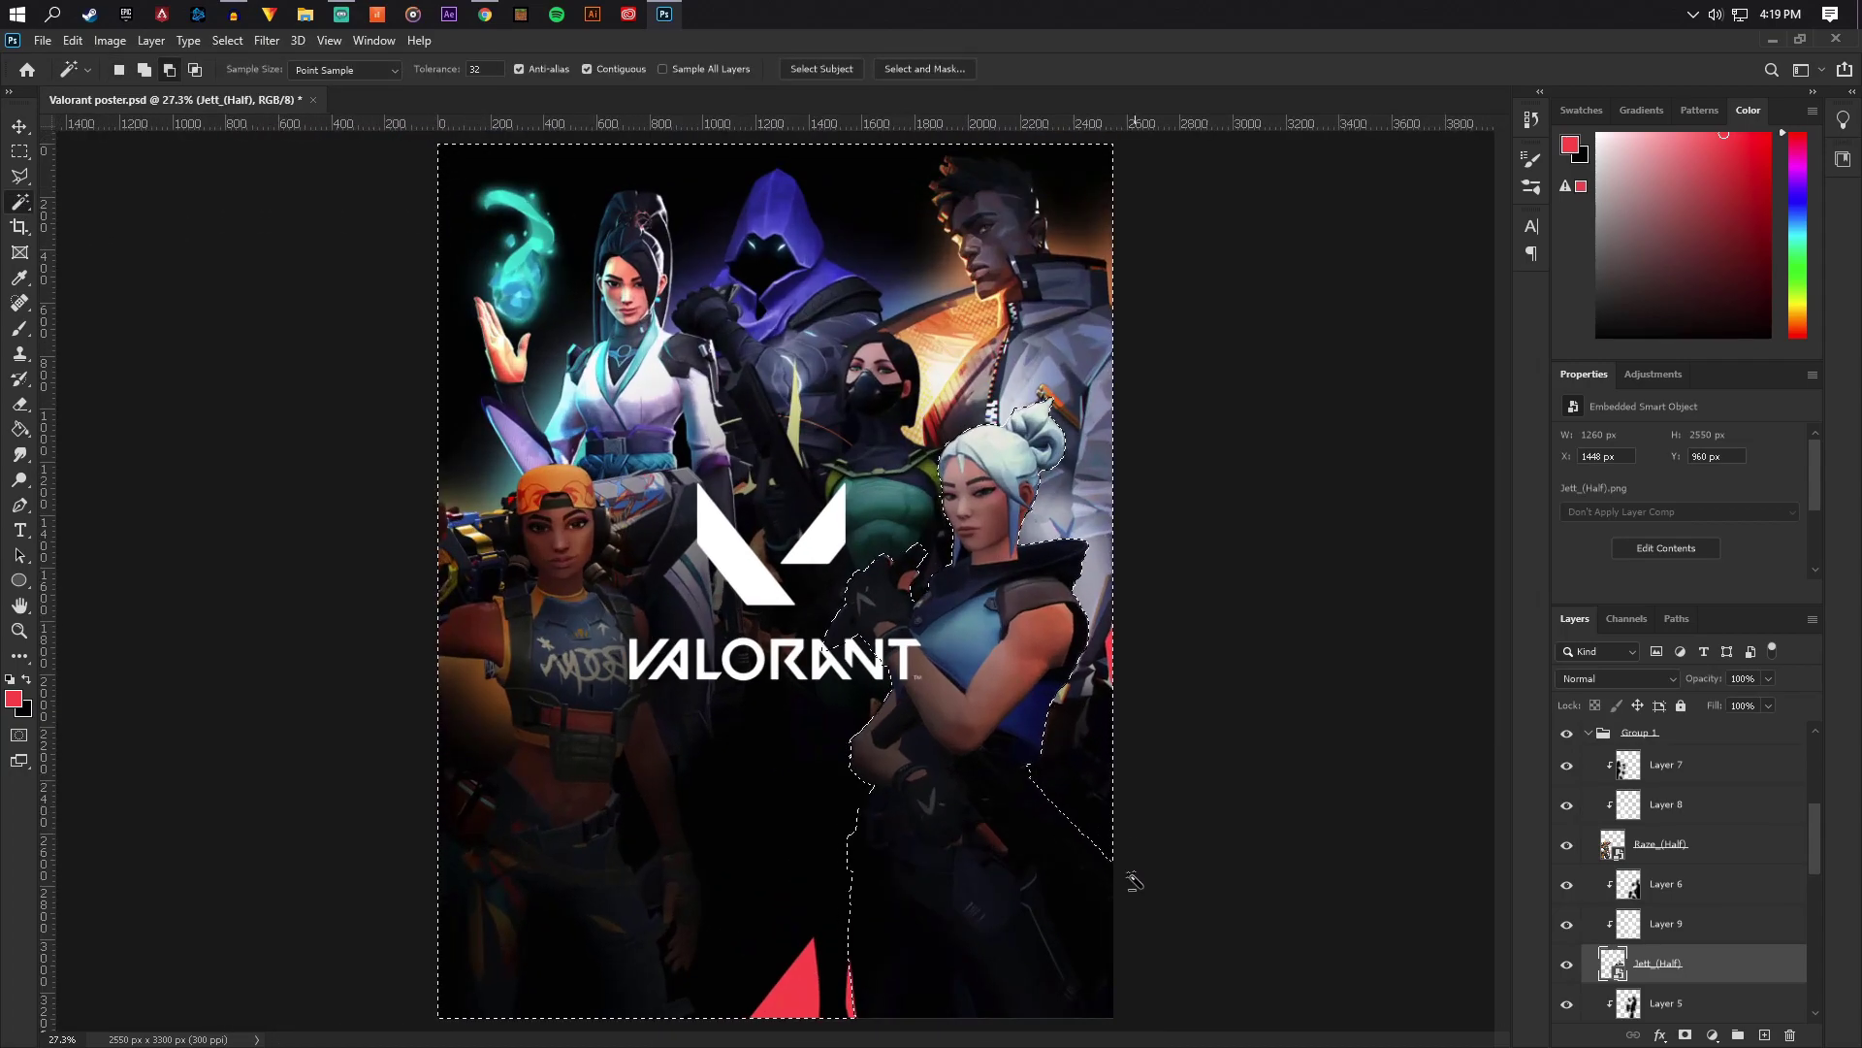
Subtract the areas beside Jett from the selection, then invert it so only Jett is selected
click(148, 75)
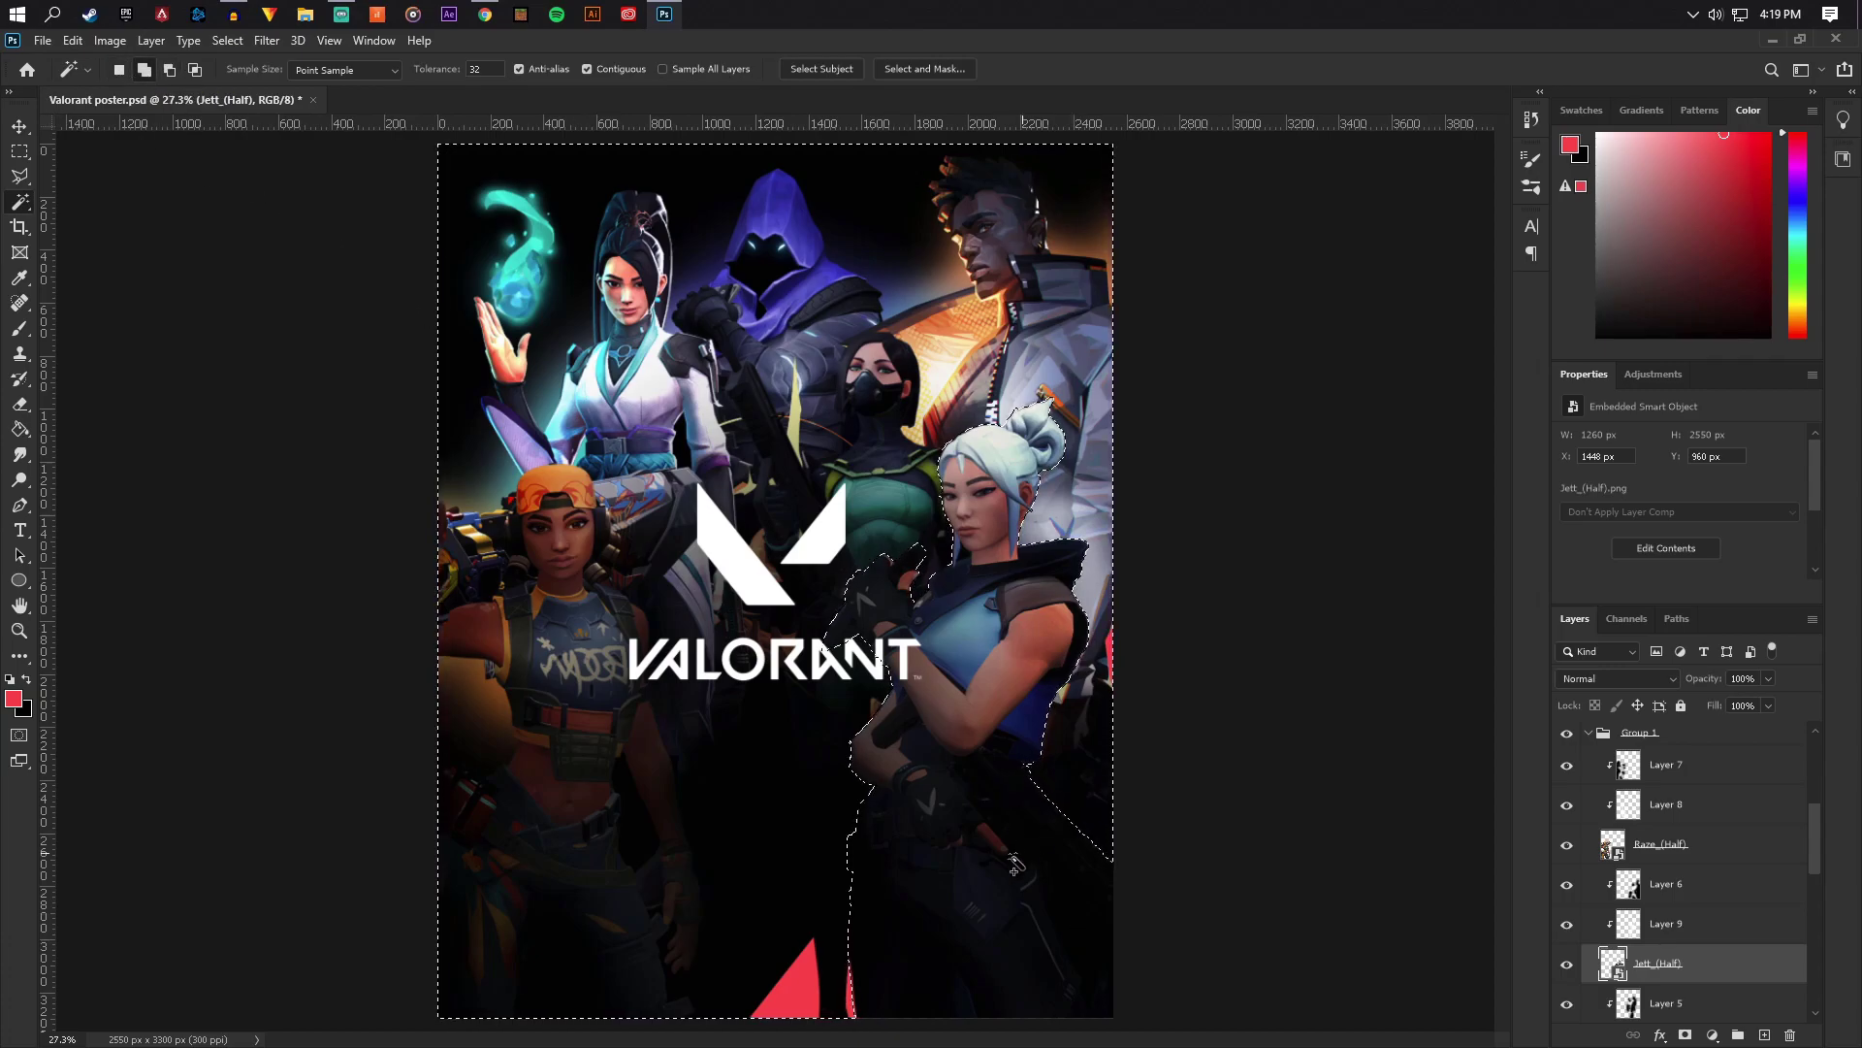
alt+click(1078, 935)
alt+click(1104, 582)
right_click(704, 288)
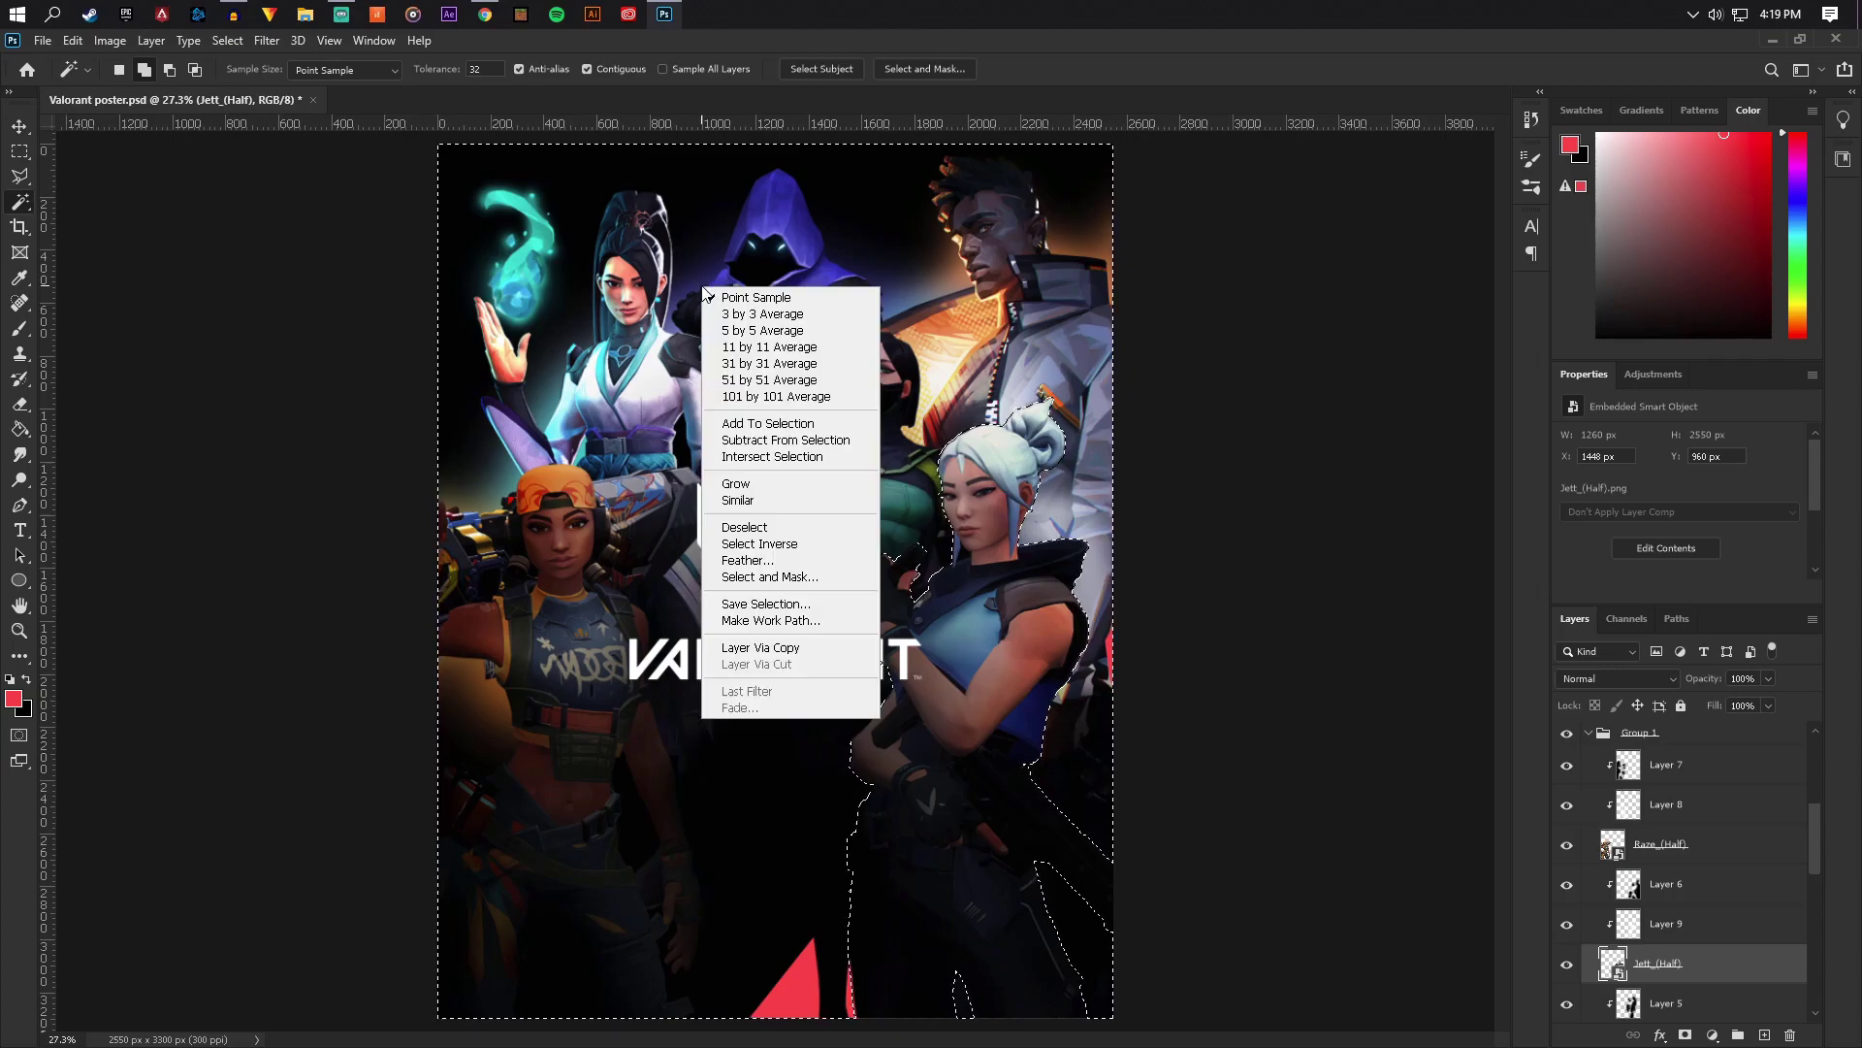
click(792, 546)
Show Layer 19 copy and erase its stripe over Jett with a 464 px eraser
scroll(1658, 830, up, 7)
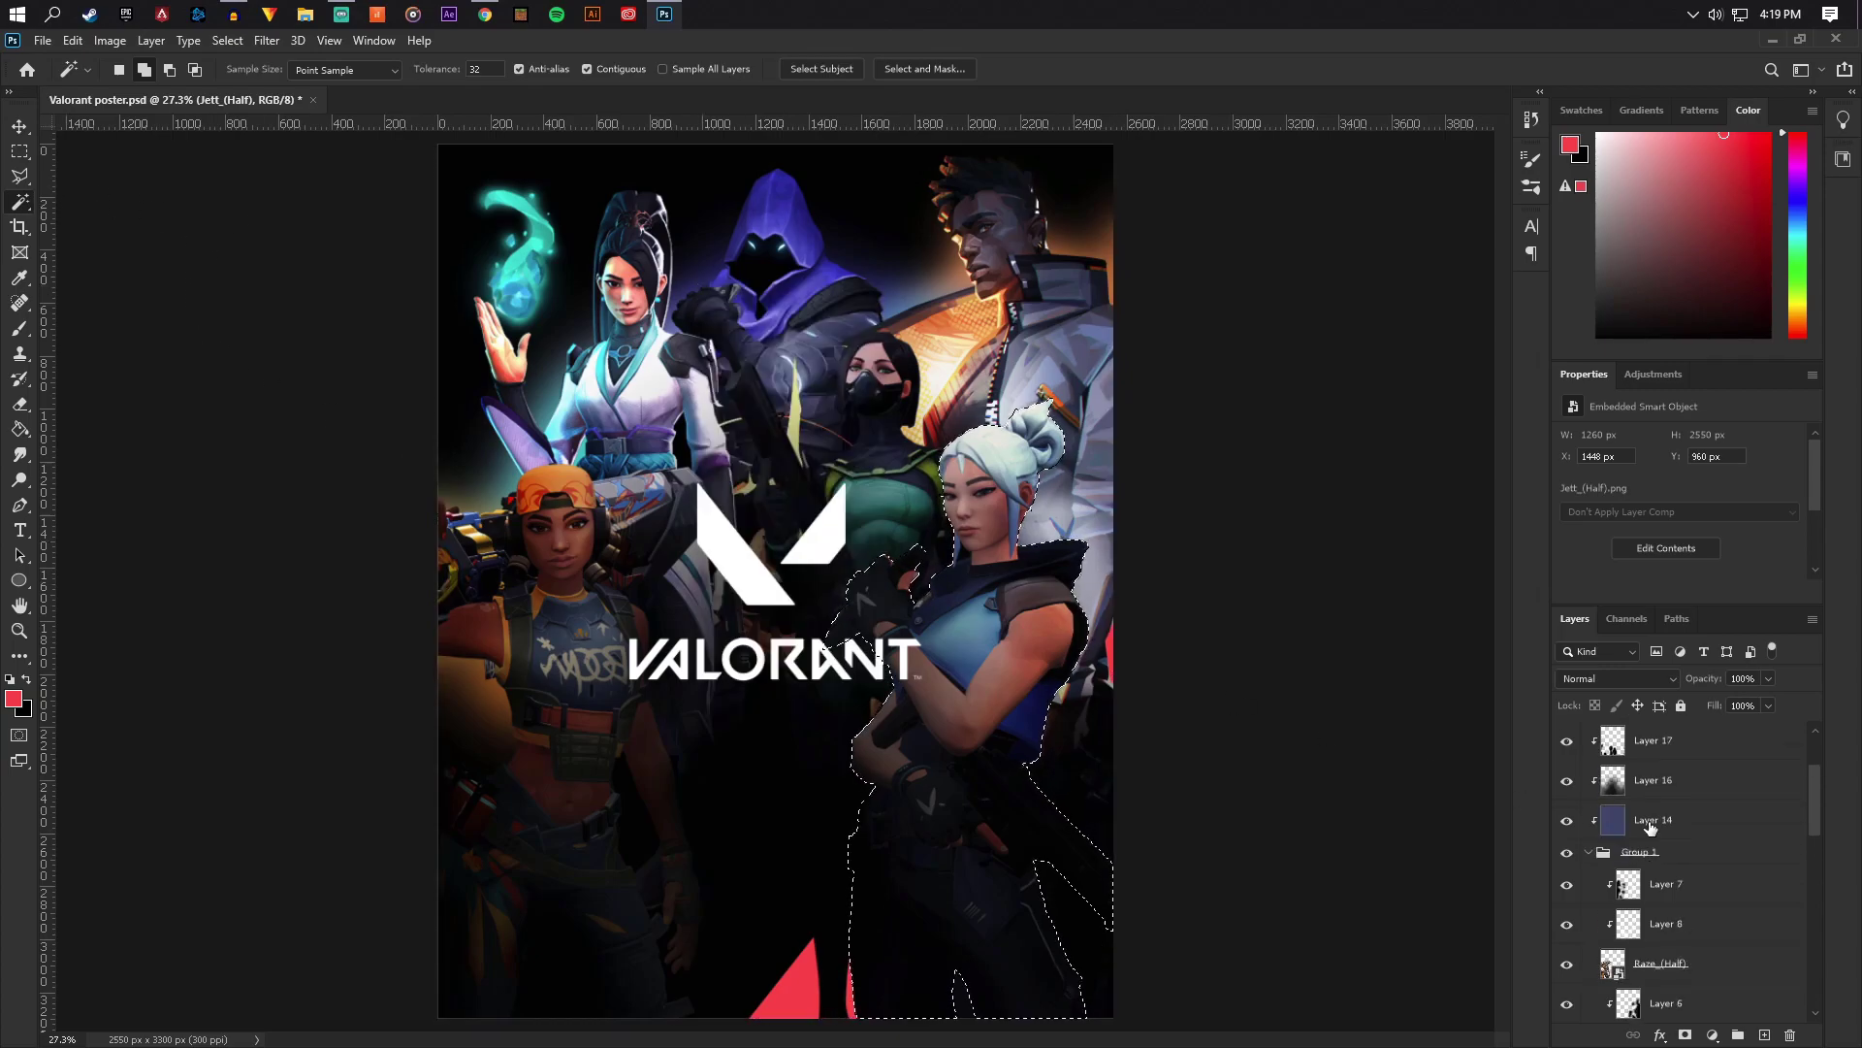
click(1567, 861)
click(1693, 870)
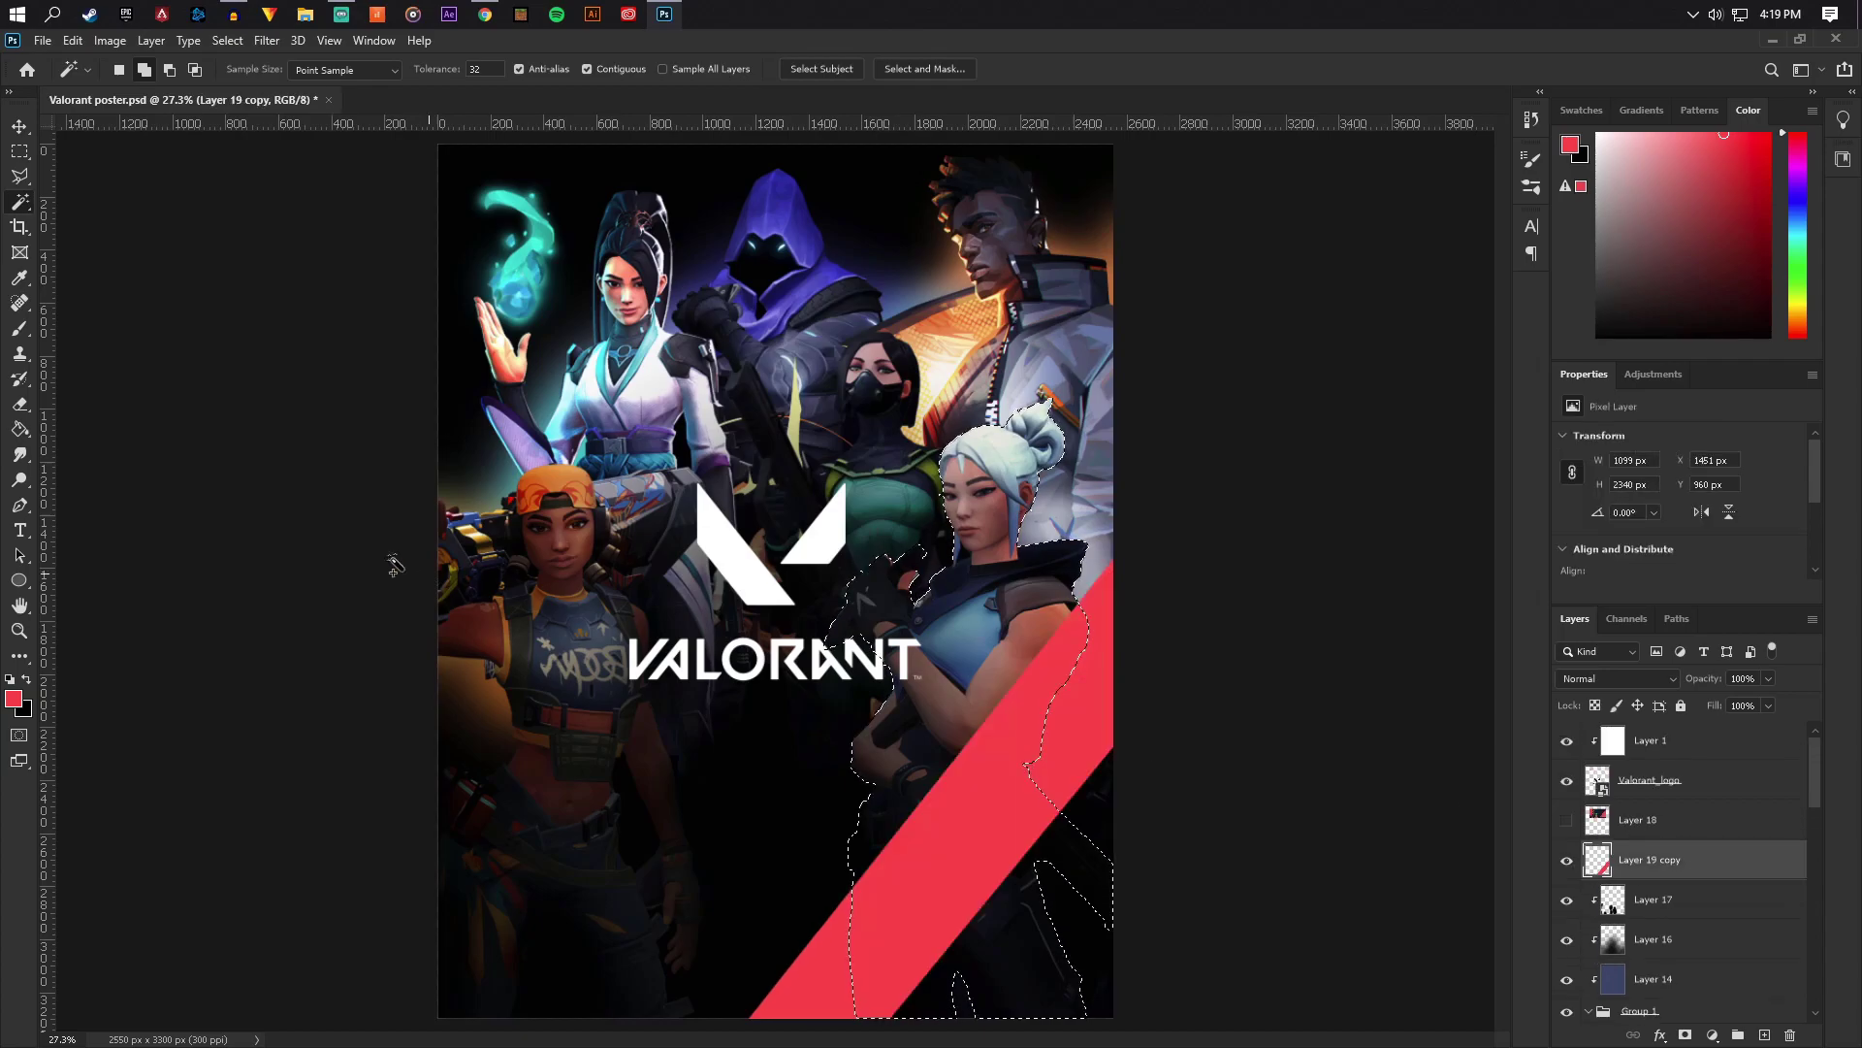
click(20, 404)
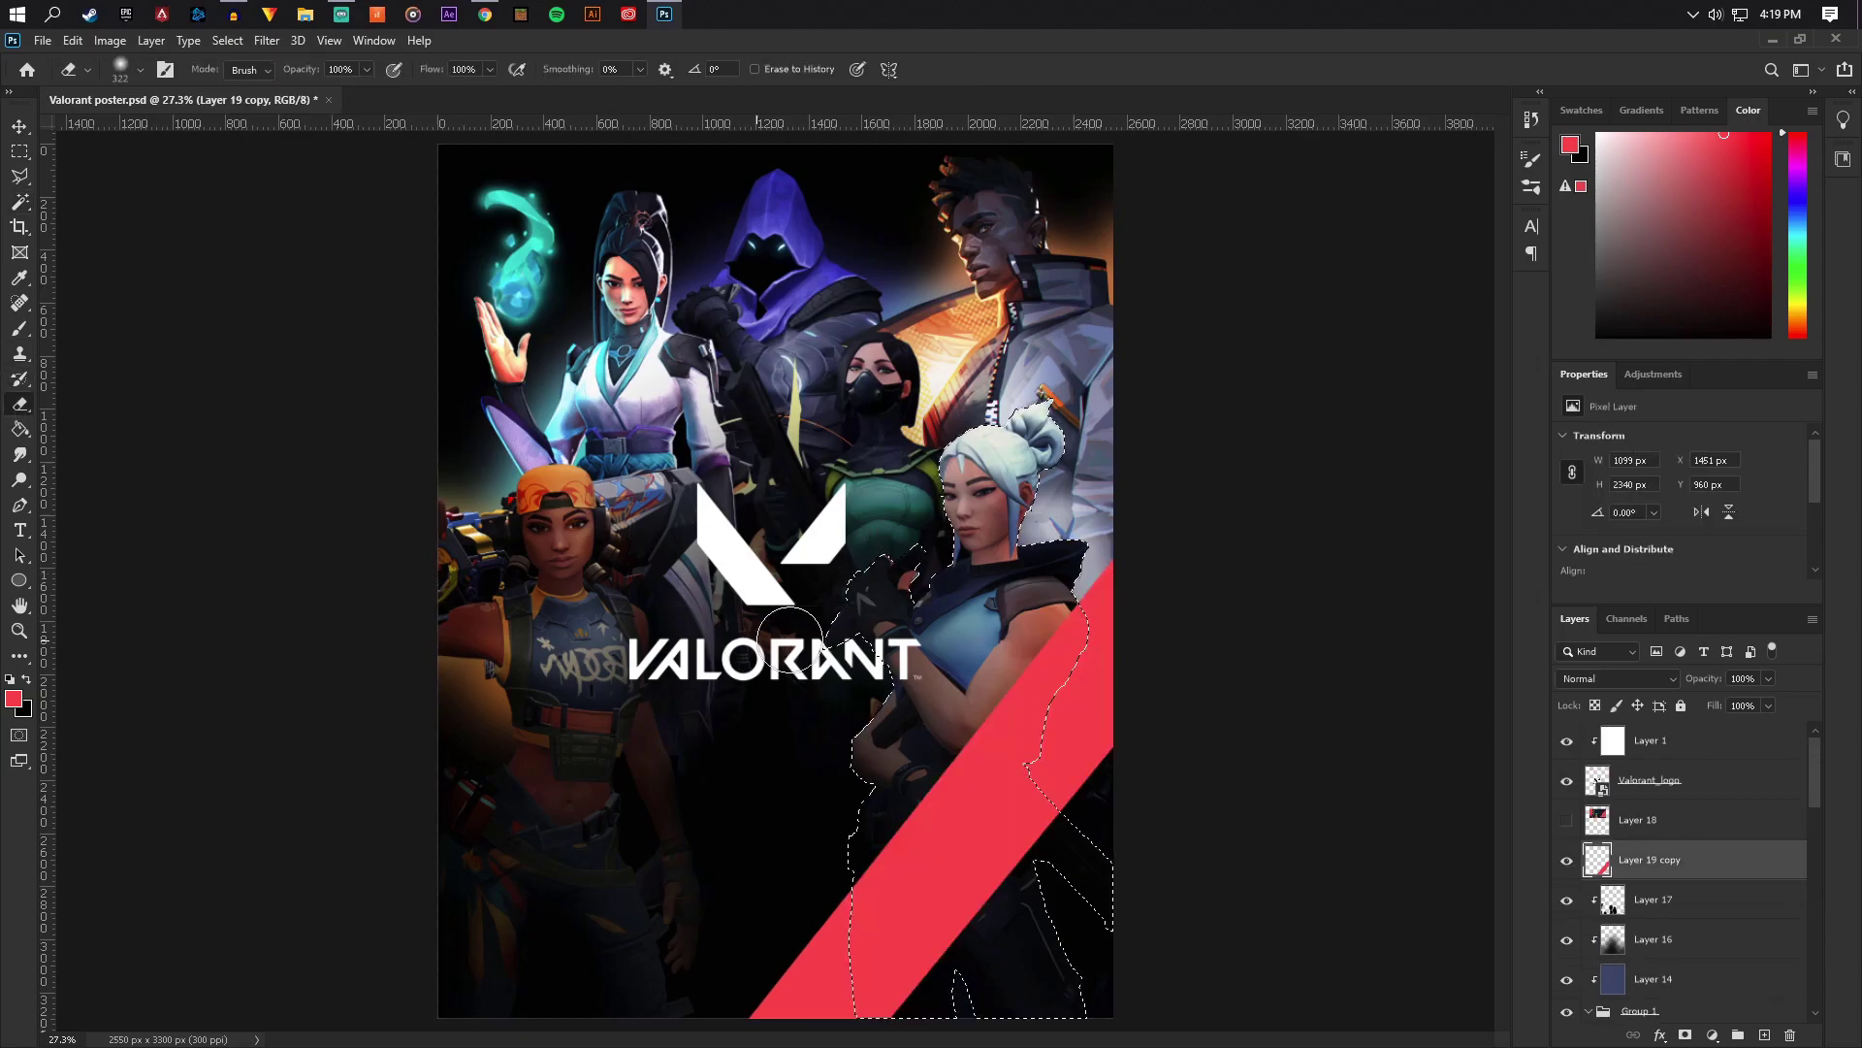
click(141, 70)
mouse_move(1289, 711)
mouse_down()
mouse_move(1263, 648)
mouse_move(1198, 585)
mouse_move(1150, 662)
mouse_move(1158, 739)
mouse_move(1197, 812)
mouse_move(752, 840)
mouse_move(1054, 948)
mouse_move(852, 977)
mouse_up()
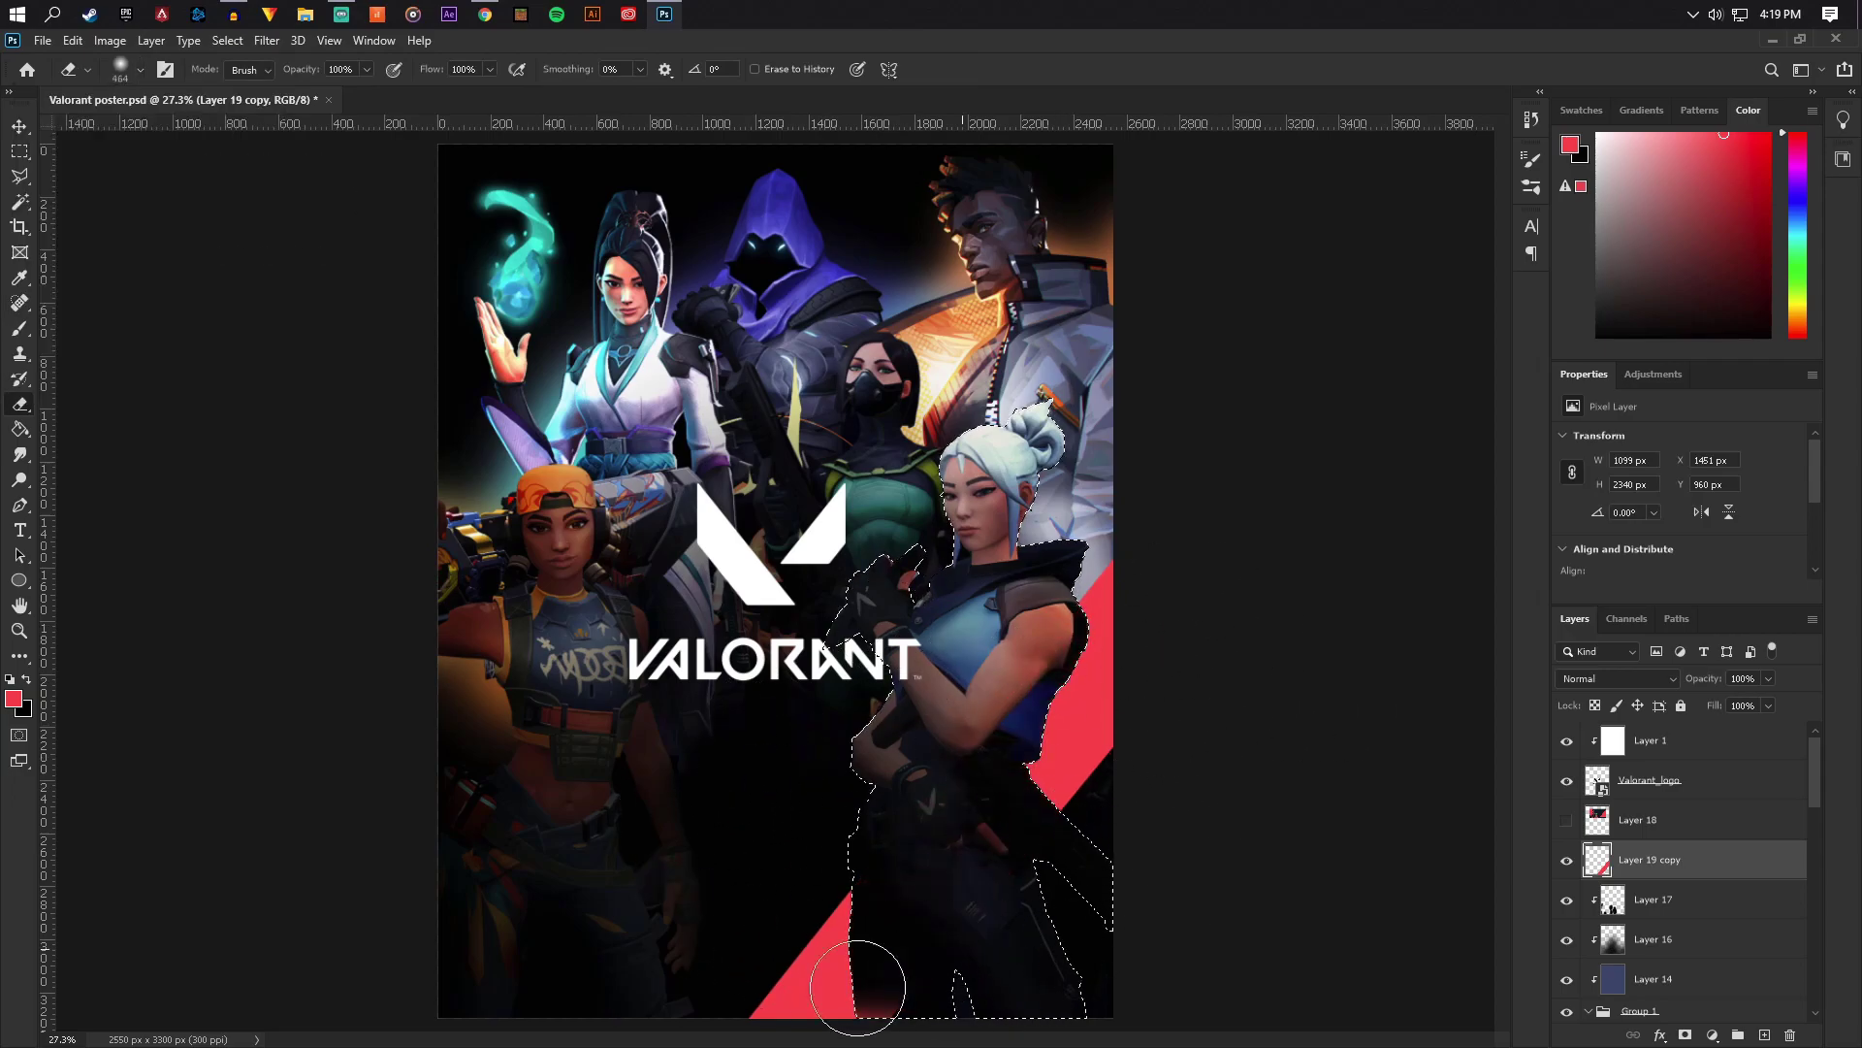
click(20, 176)
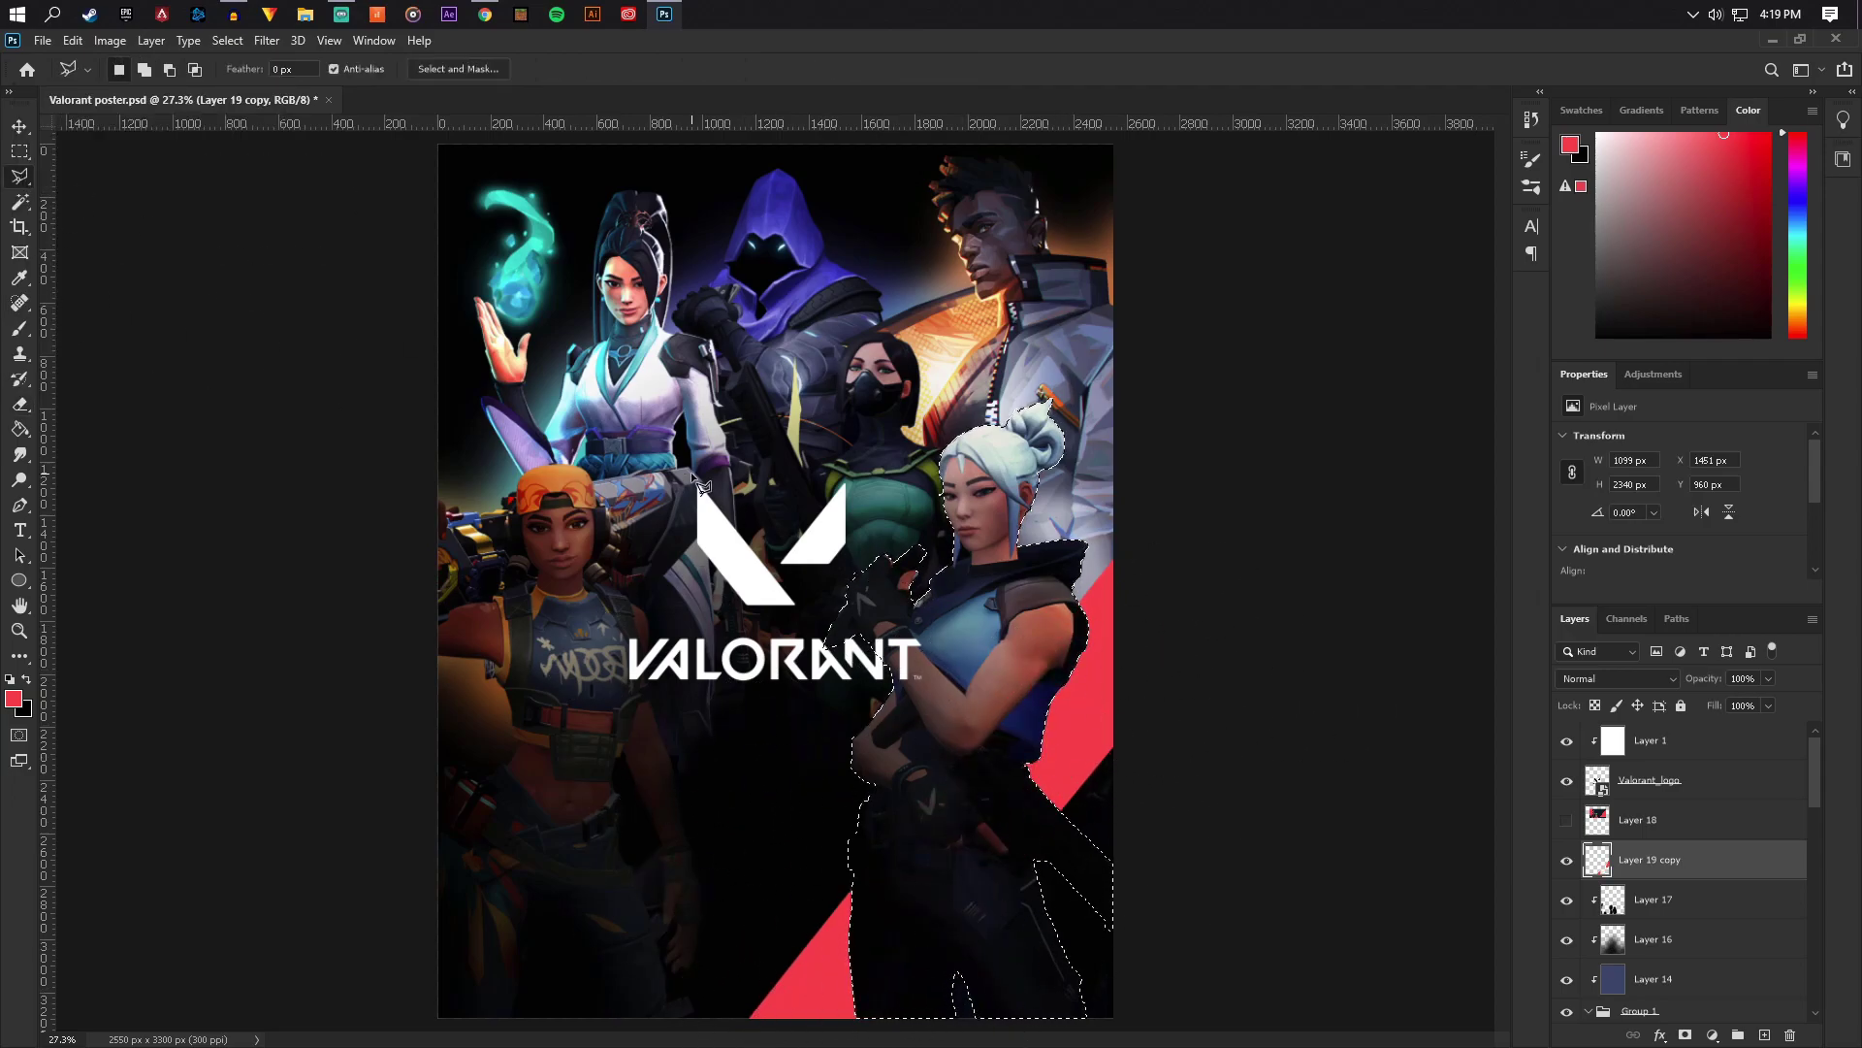
key(ctrl+minus)
key(ctrl+minus)
key(ctrl+minus)
key(ctrl+plus)
key(ctrl+plus)
key(ctrl+plus)
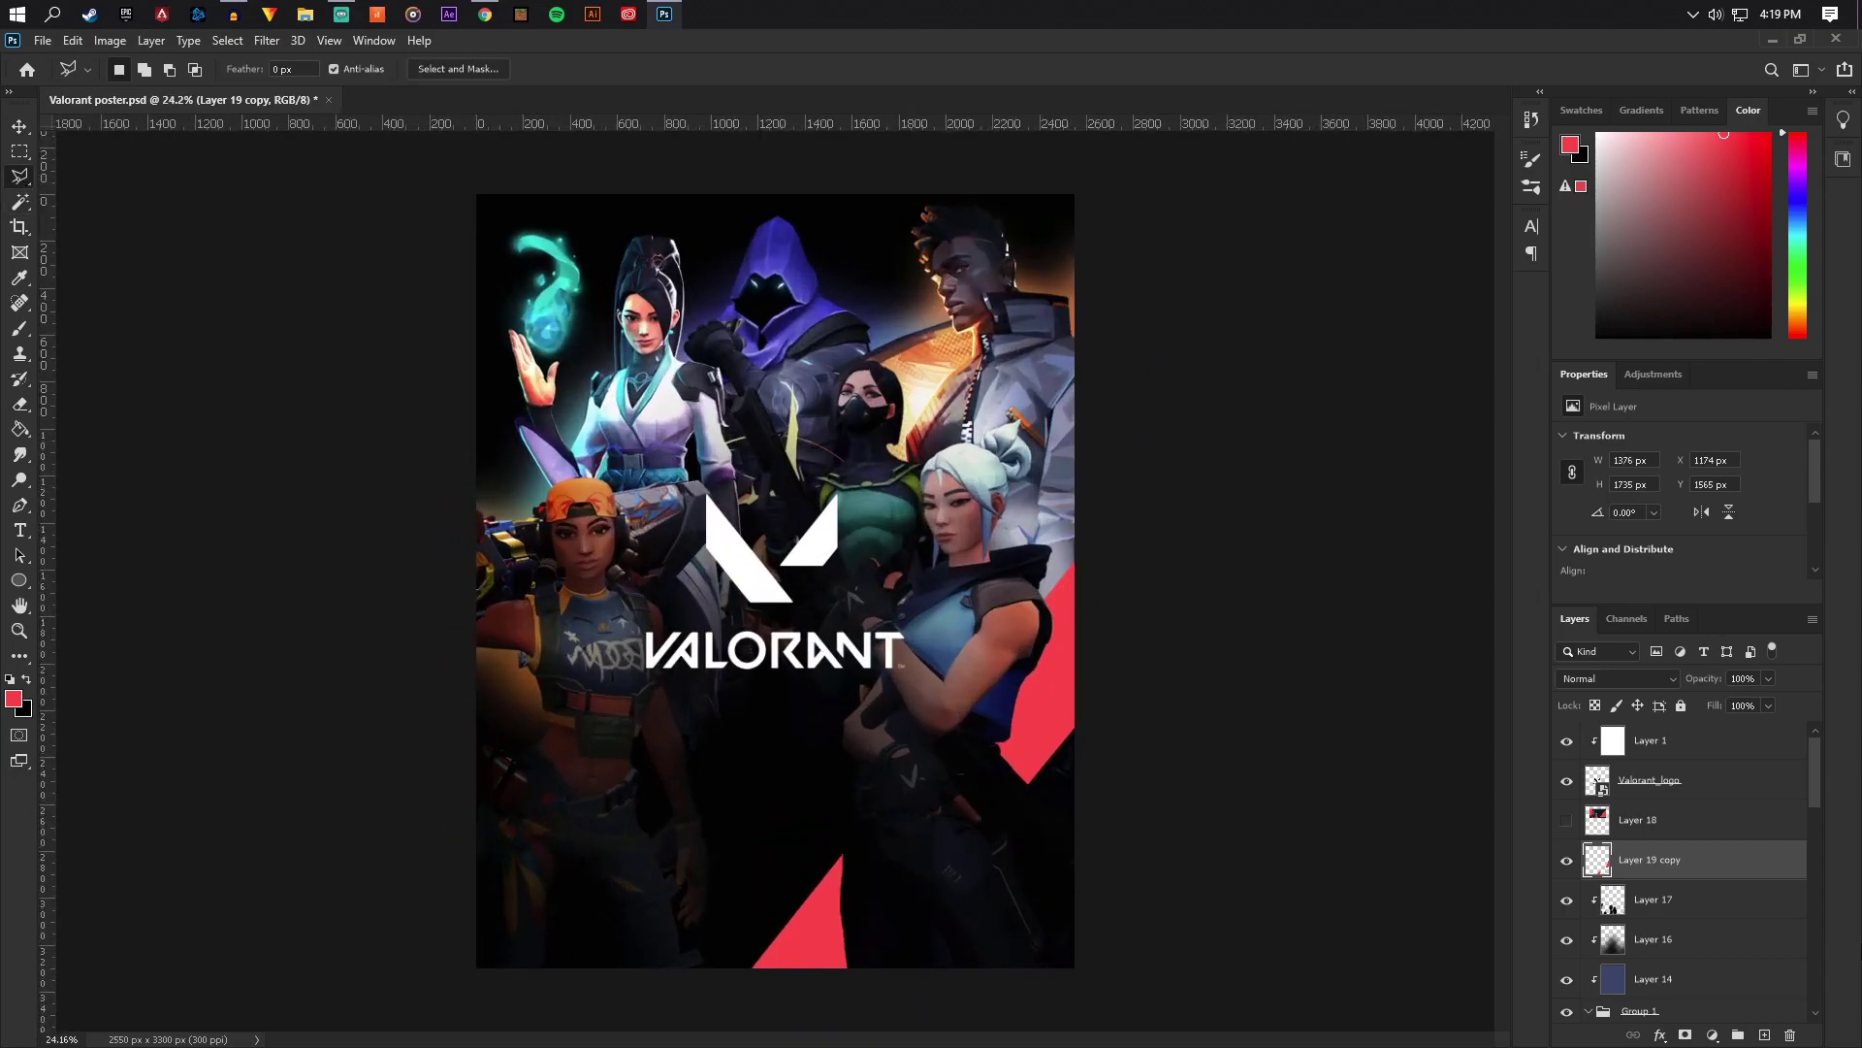
Flip the Layer 19 stripe horizontally and move it to the poster's upper left edge
scroll(1609, 941, down, 10)
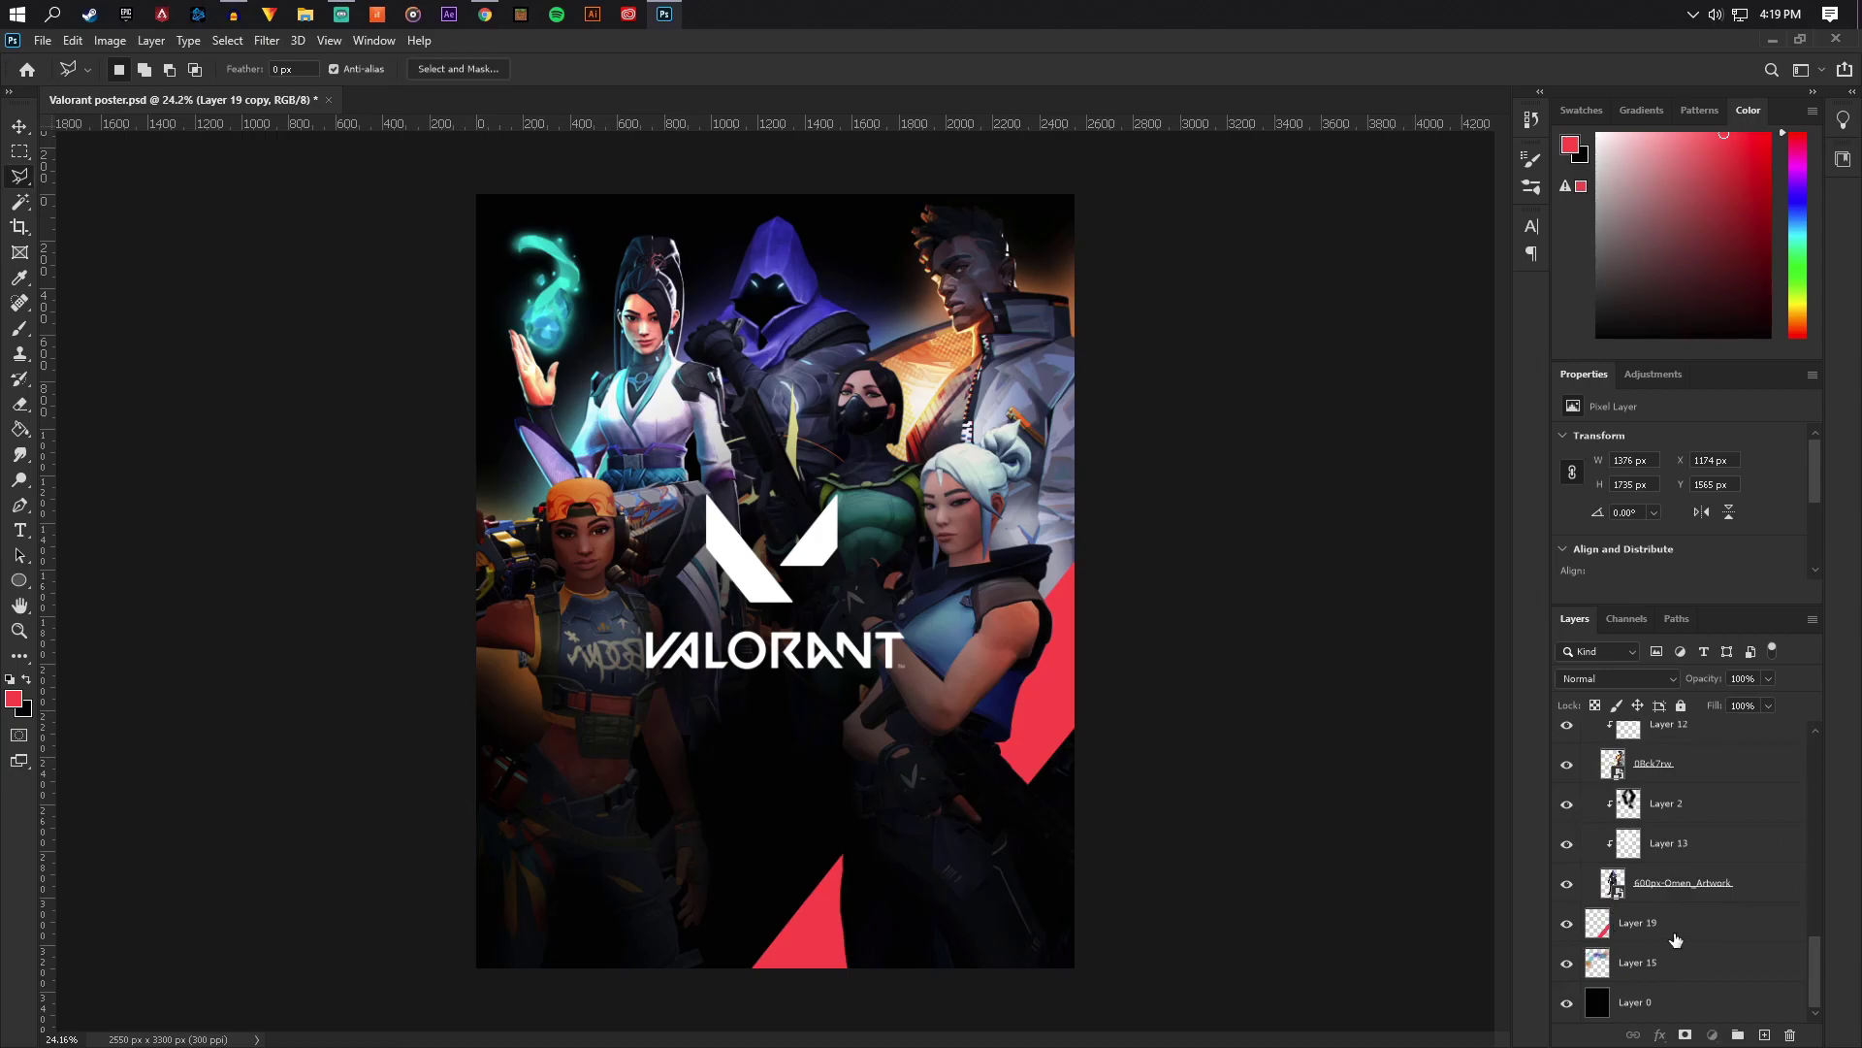
click(1676, 940)
drag(1670, 929, 1674, 1043)
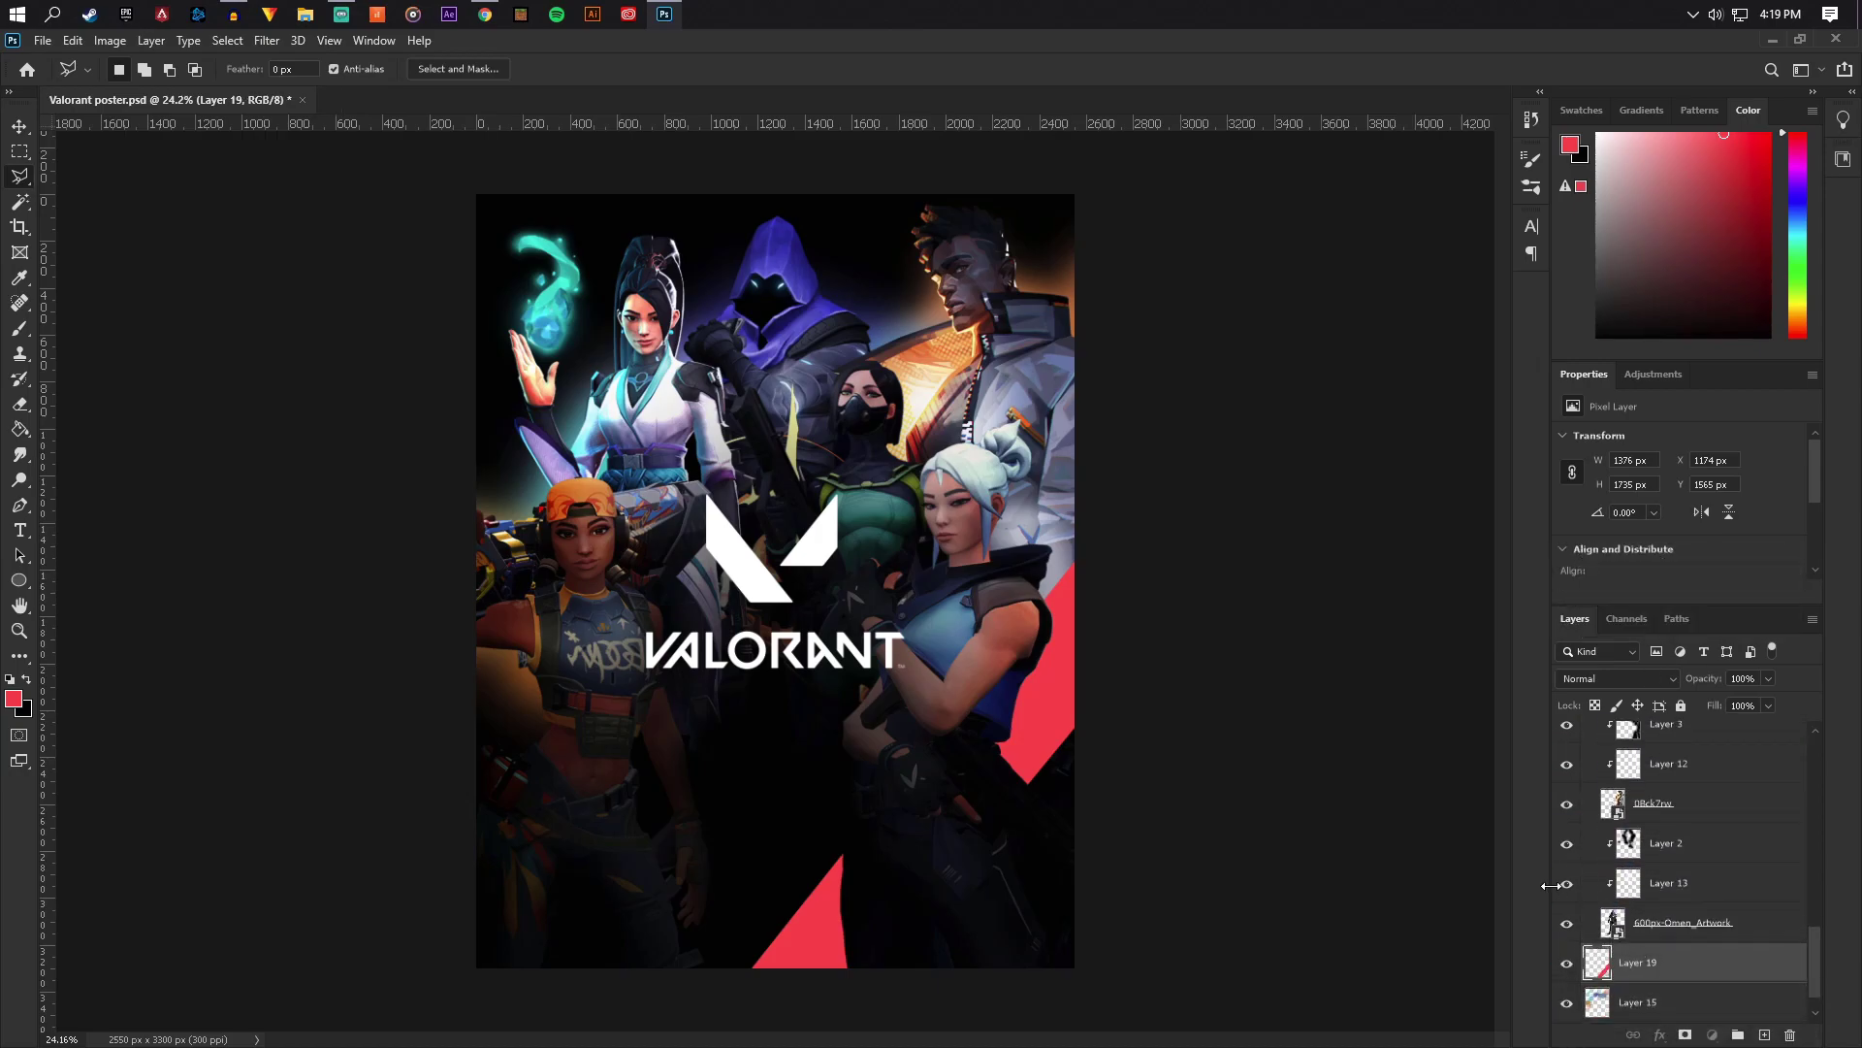
key(ctrl+t)
right_click(900, 683)
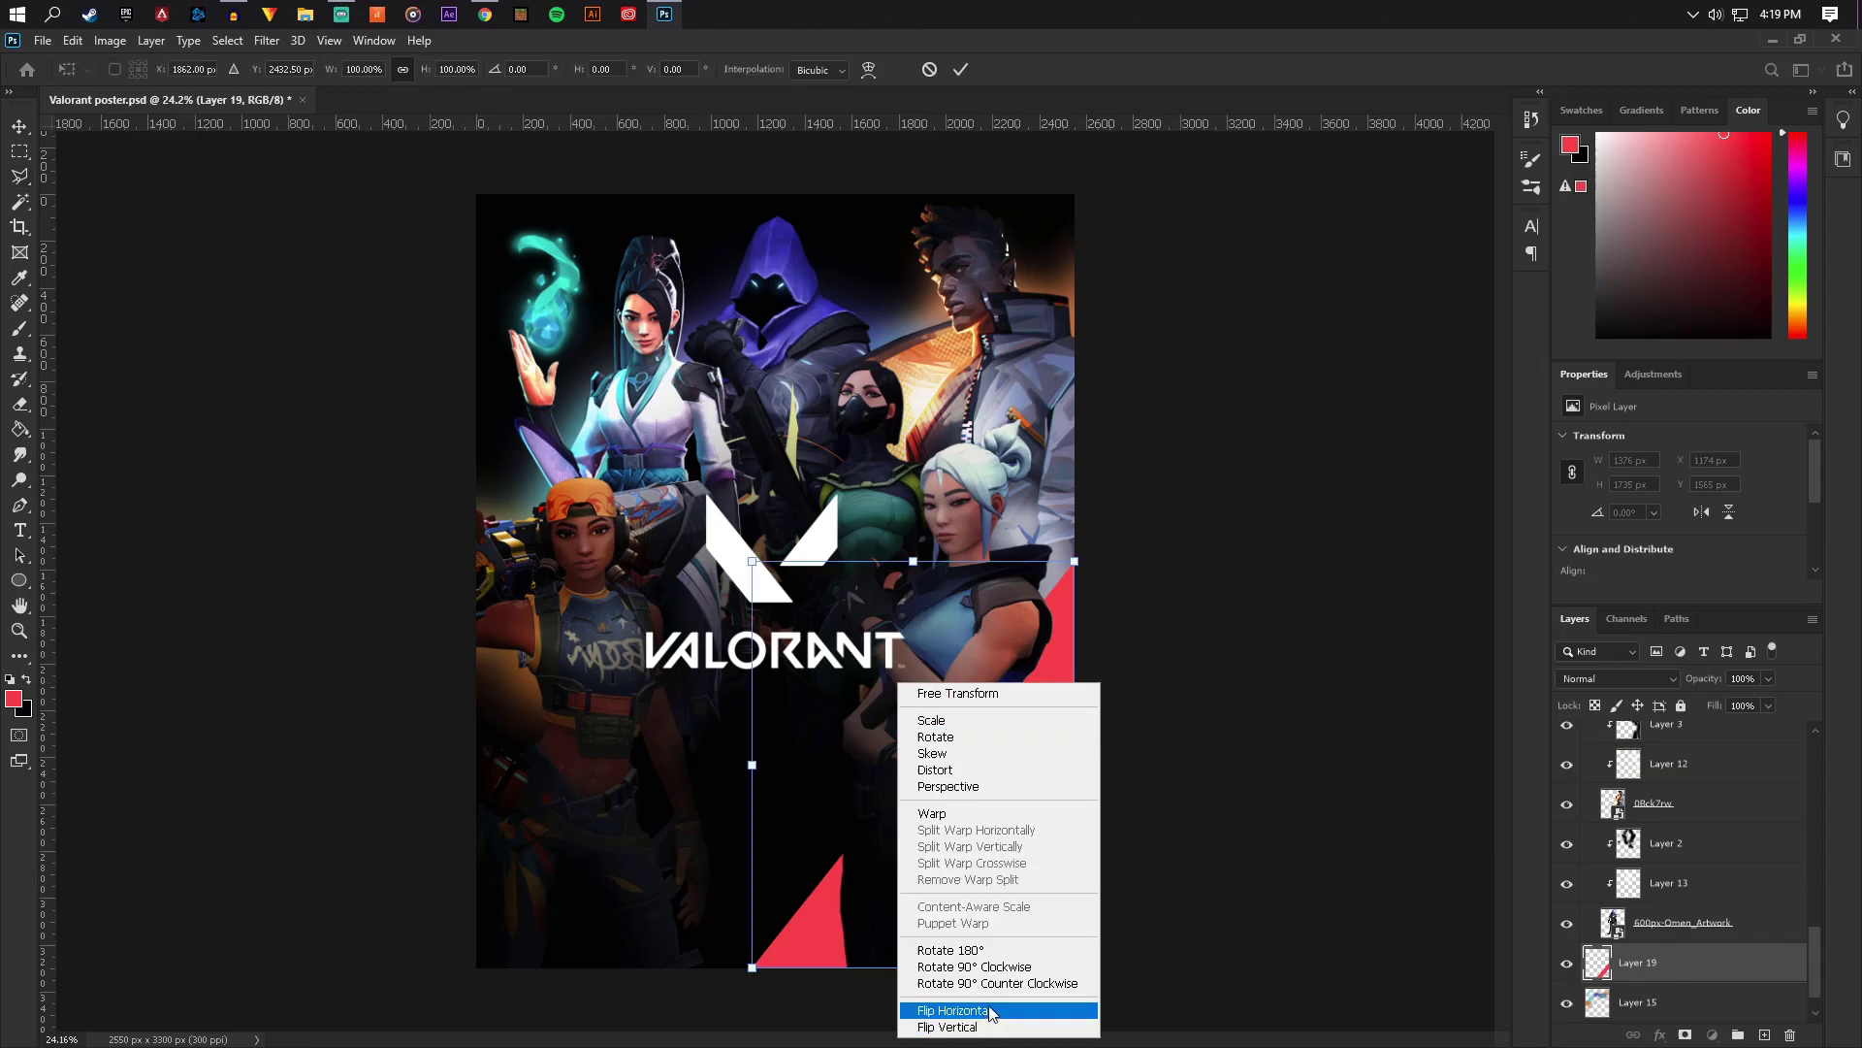
click(953, 1010)
drag(846, 635, 614, 504)
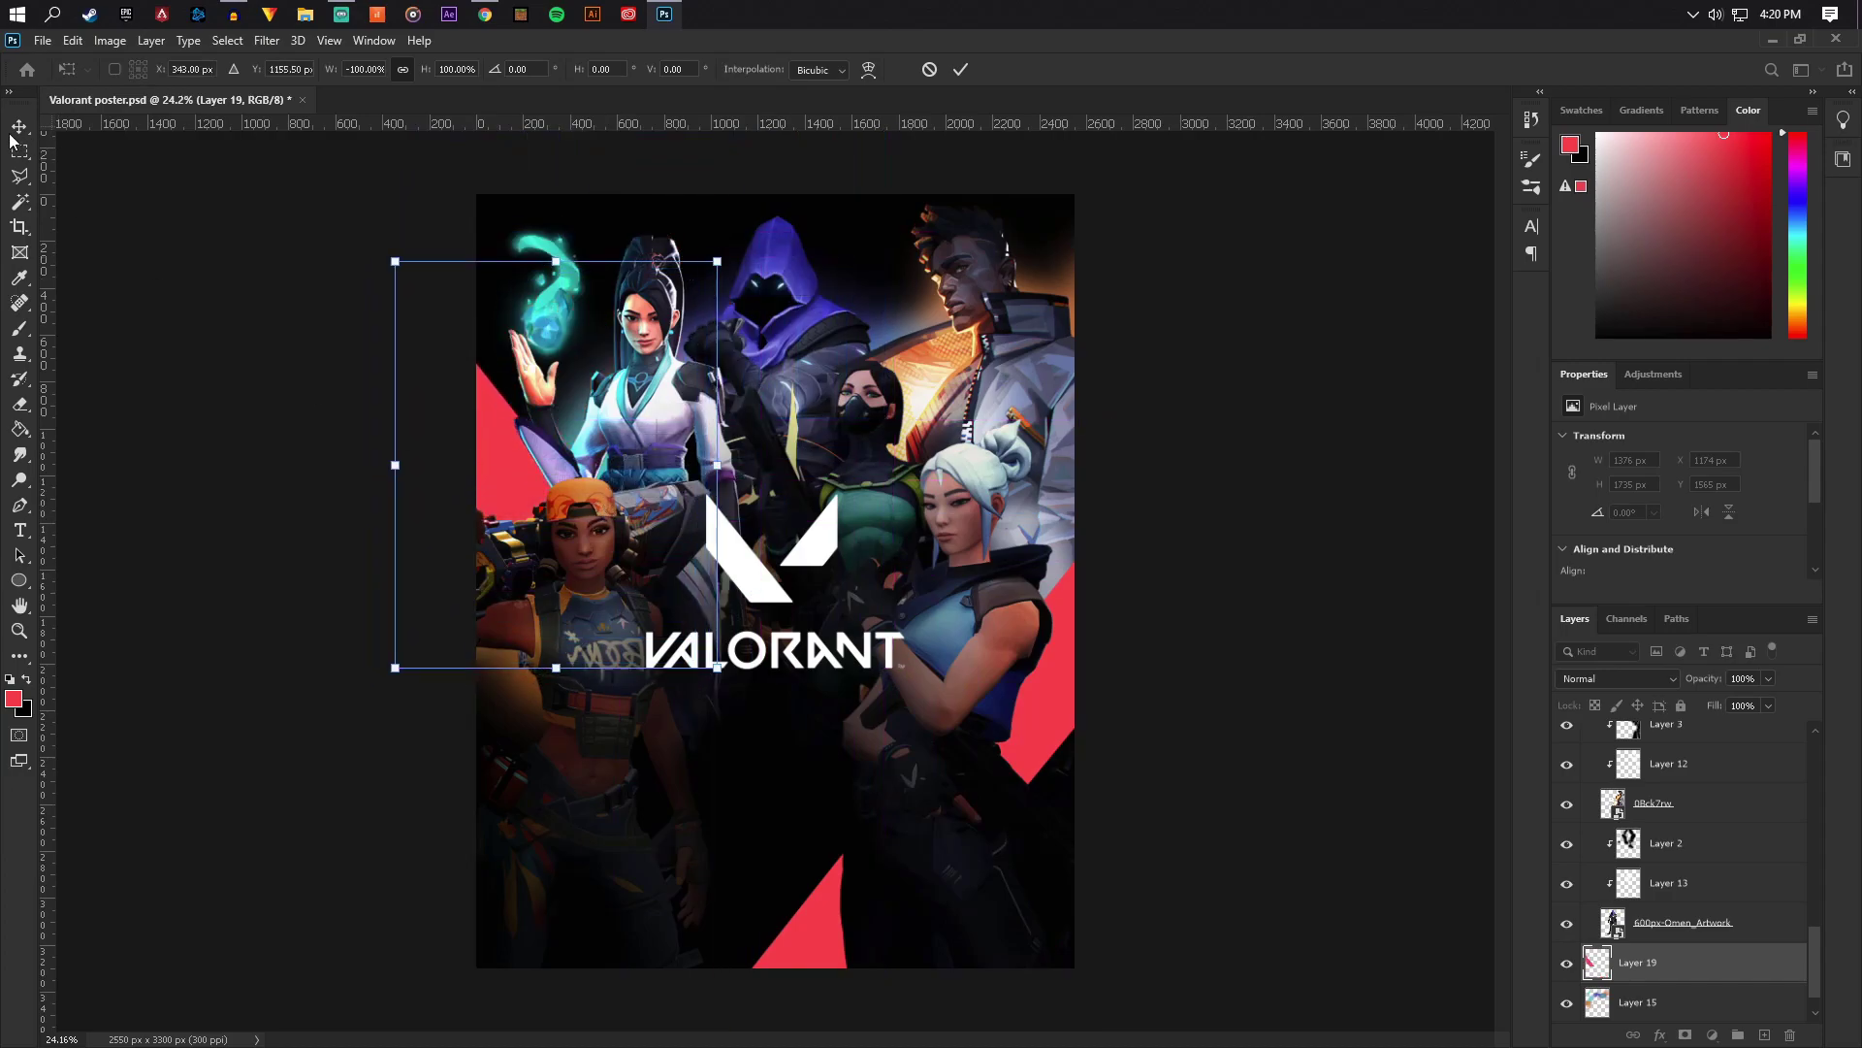
key(Return)
Collapse Group 1 and add a new empty Layer 20 above Layer 17
scroll(927, 535, down, 6)
scroll(922, 529, up, 7)
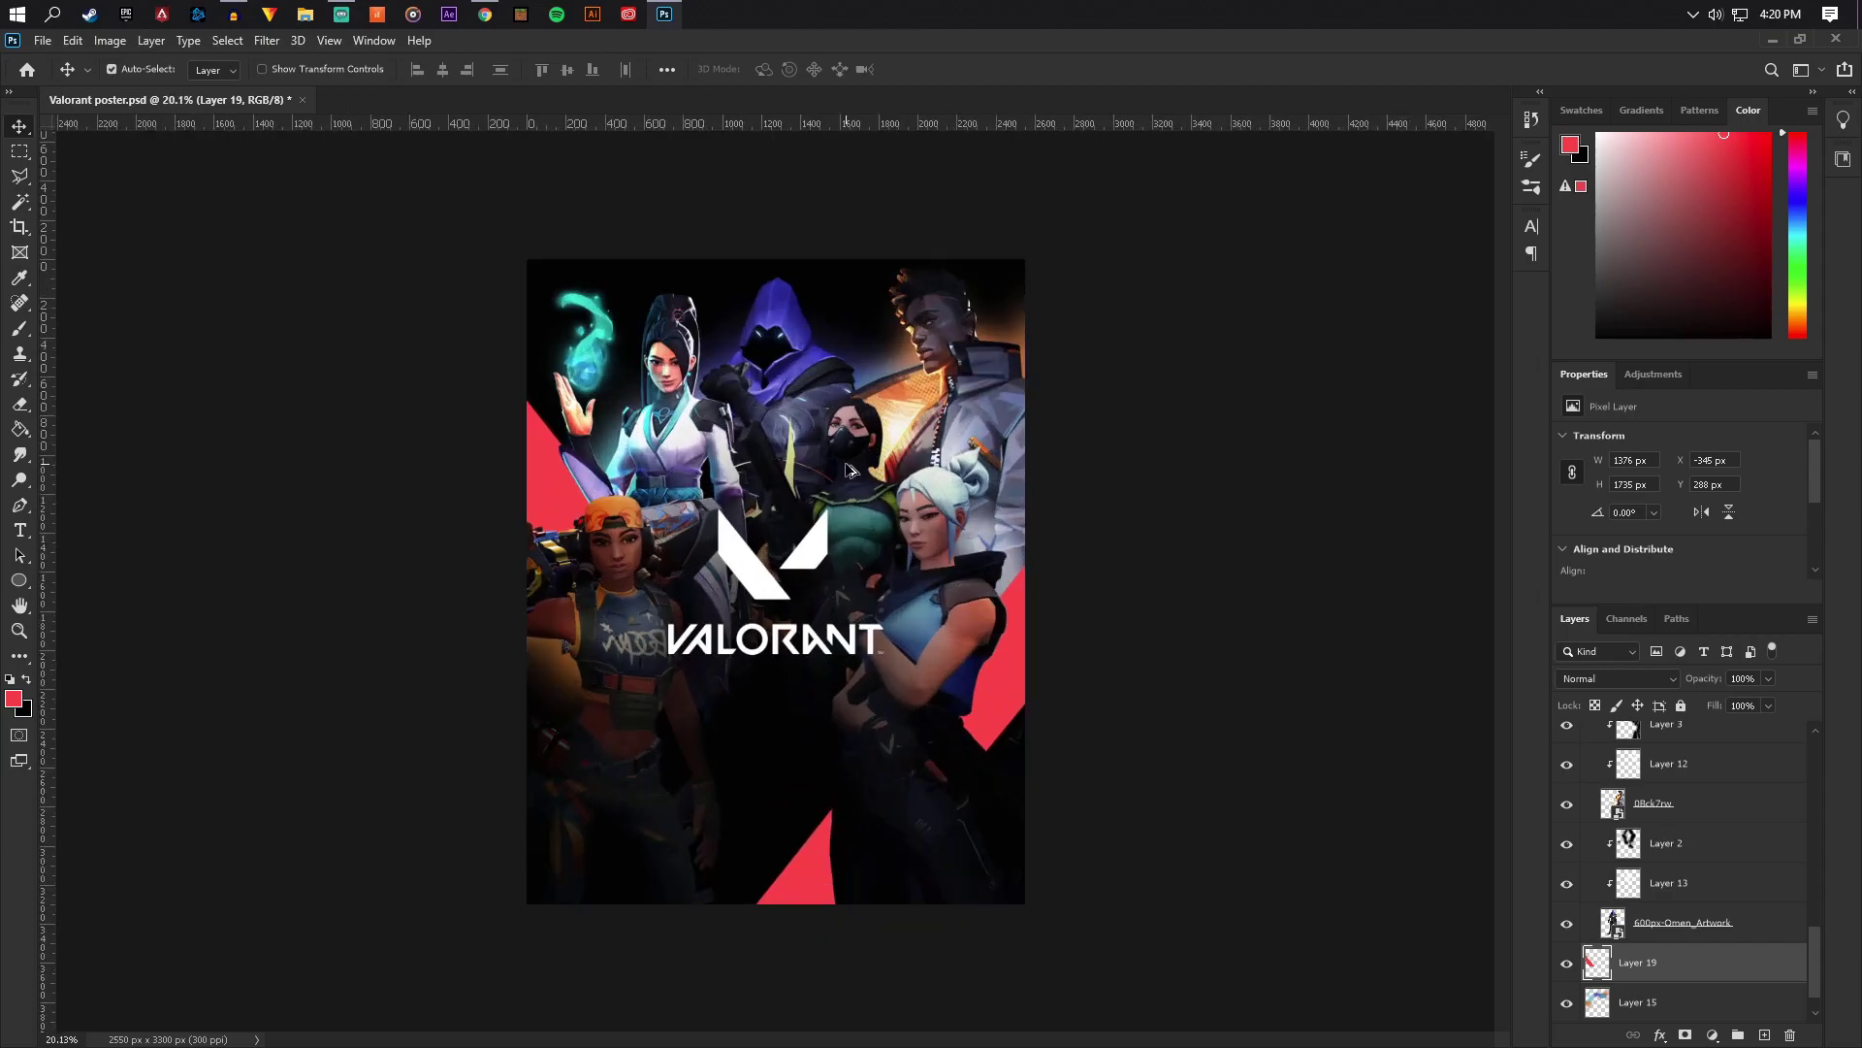
scroll(1727, 812, up, 4)
scroll(1715, 811, up, 3)
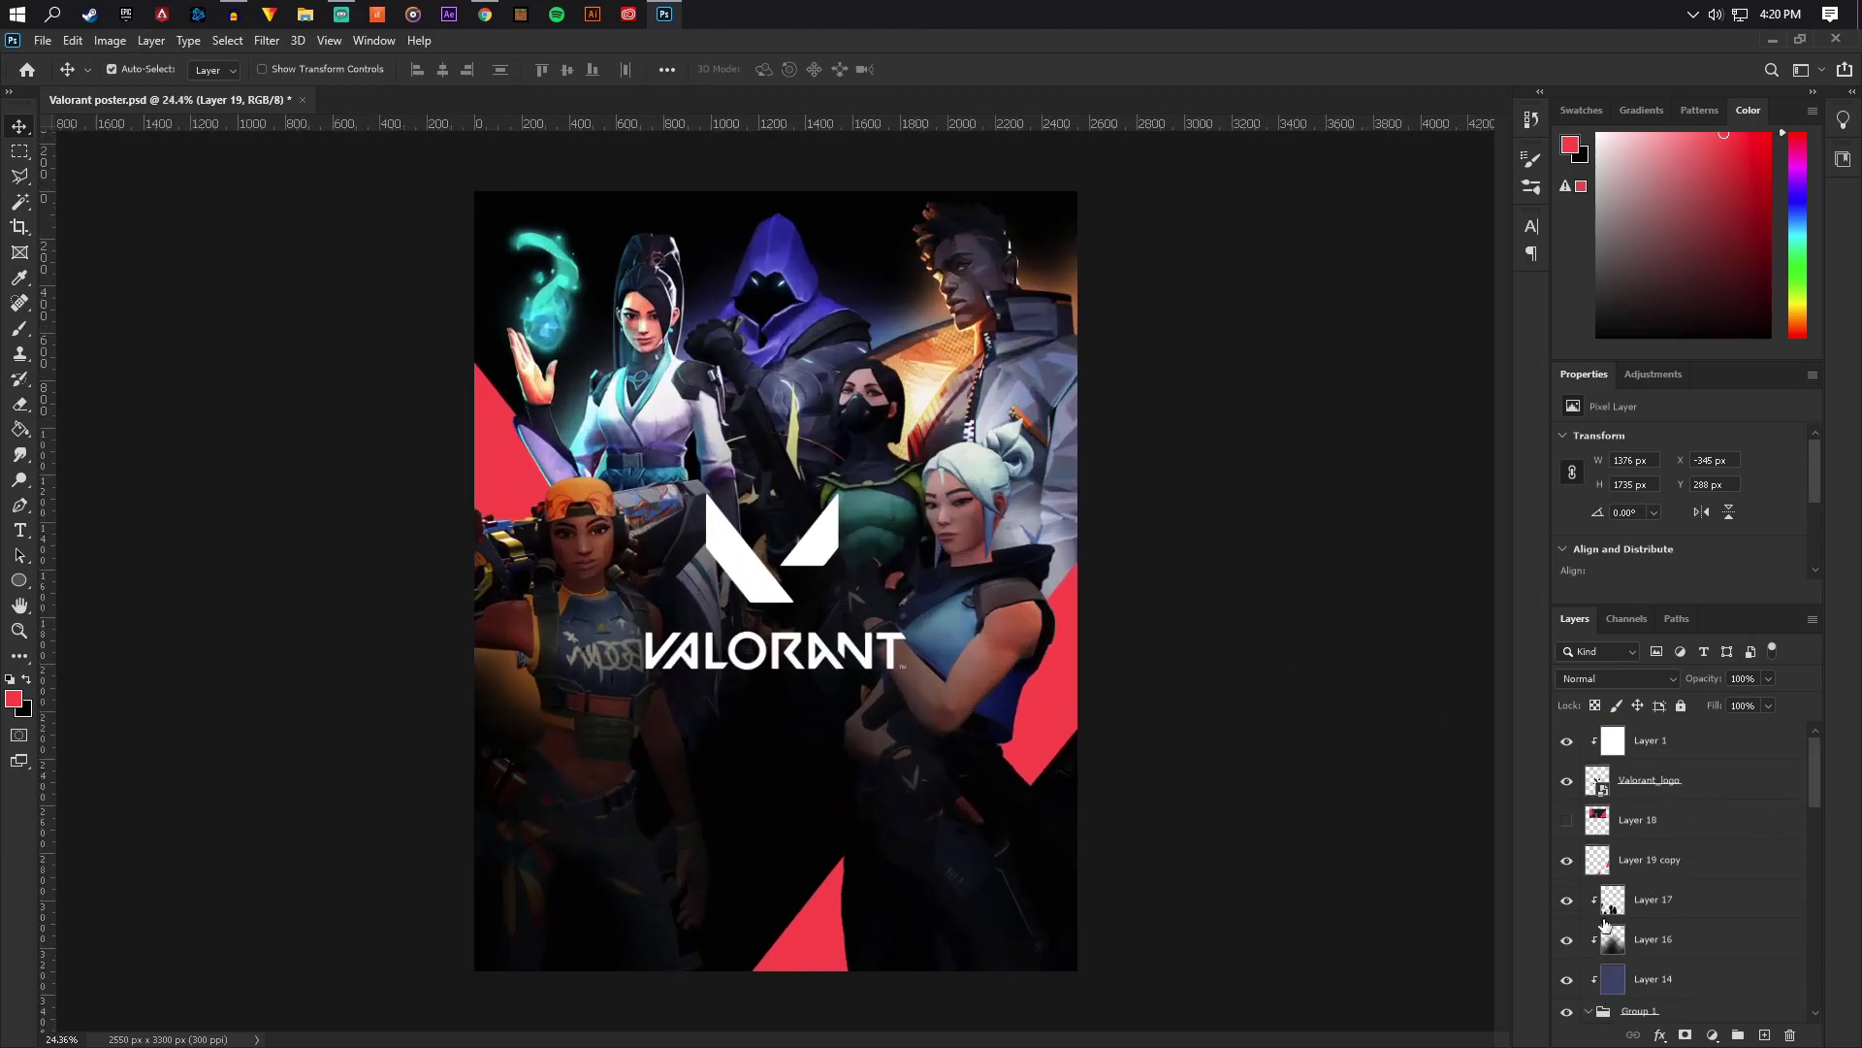
click(1588, 893)
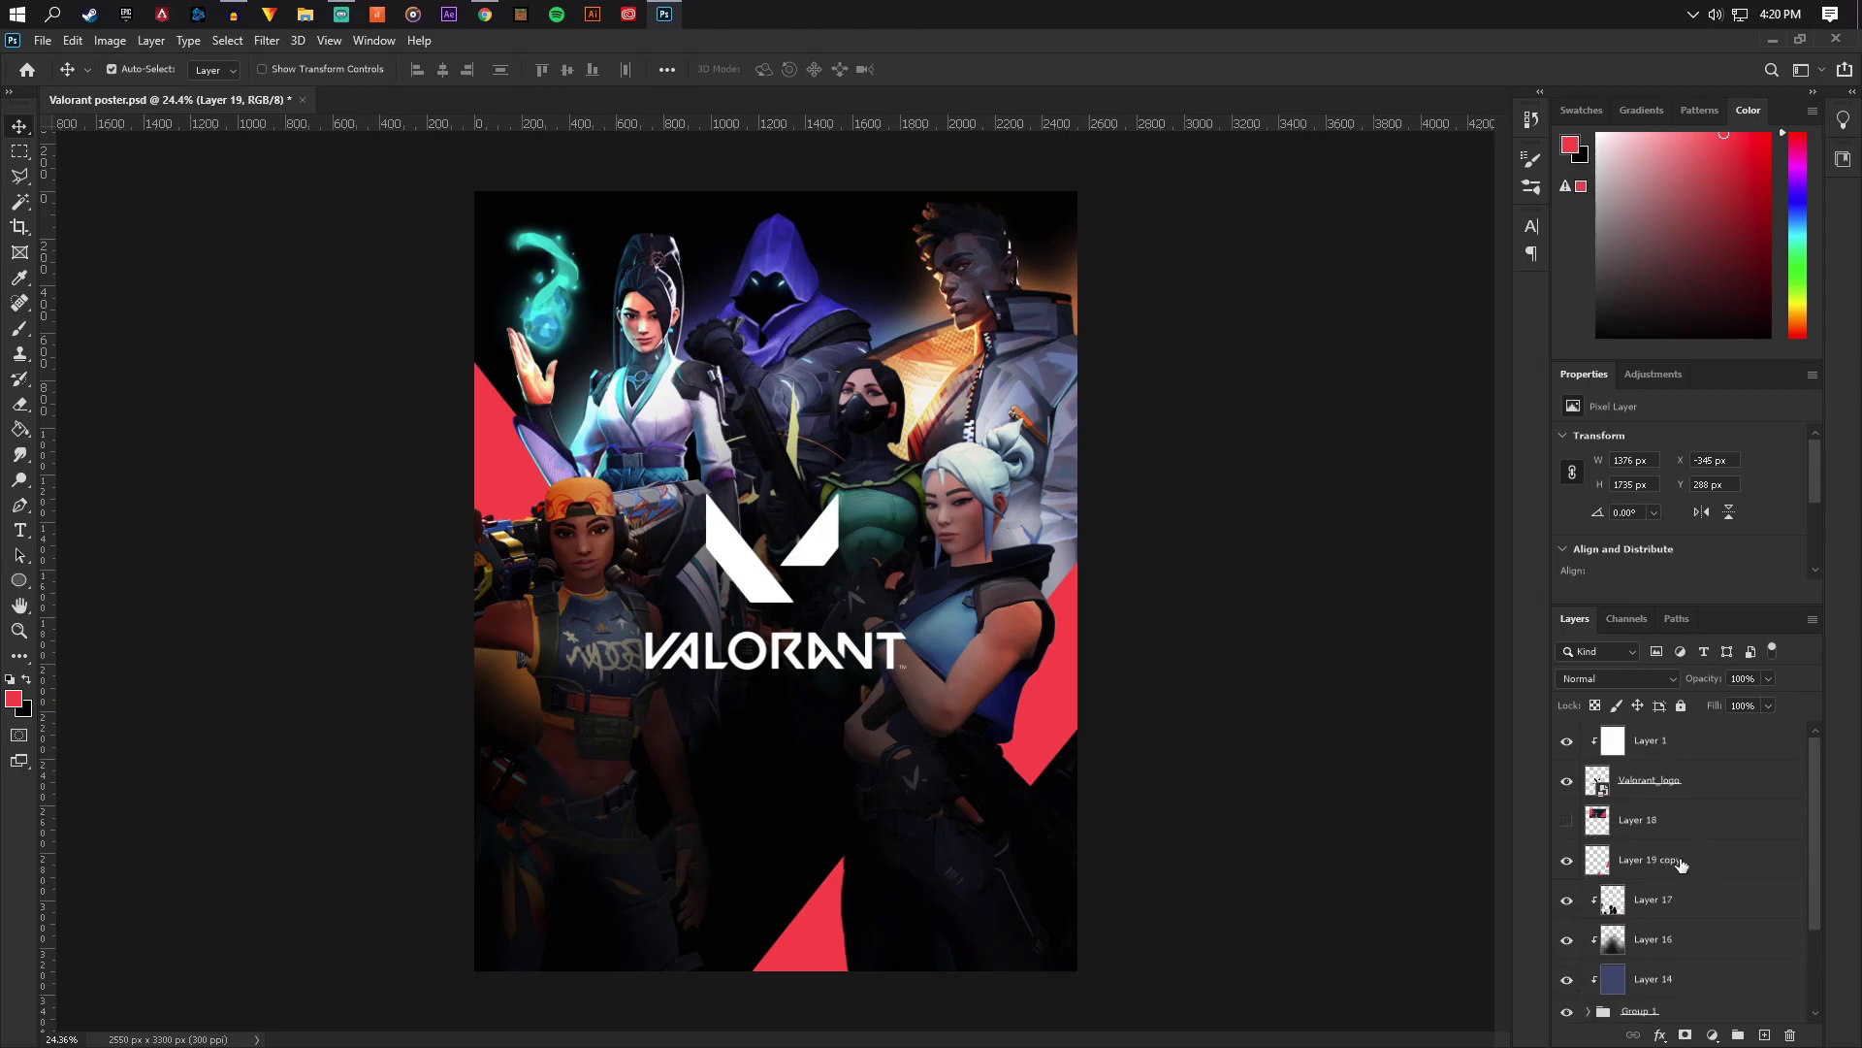
click(1714, 914)
click(1765, 1034)
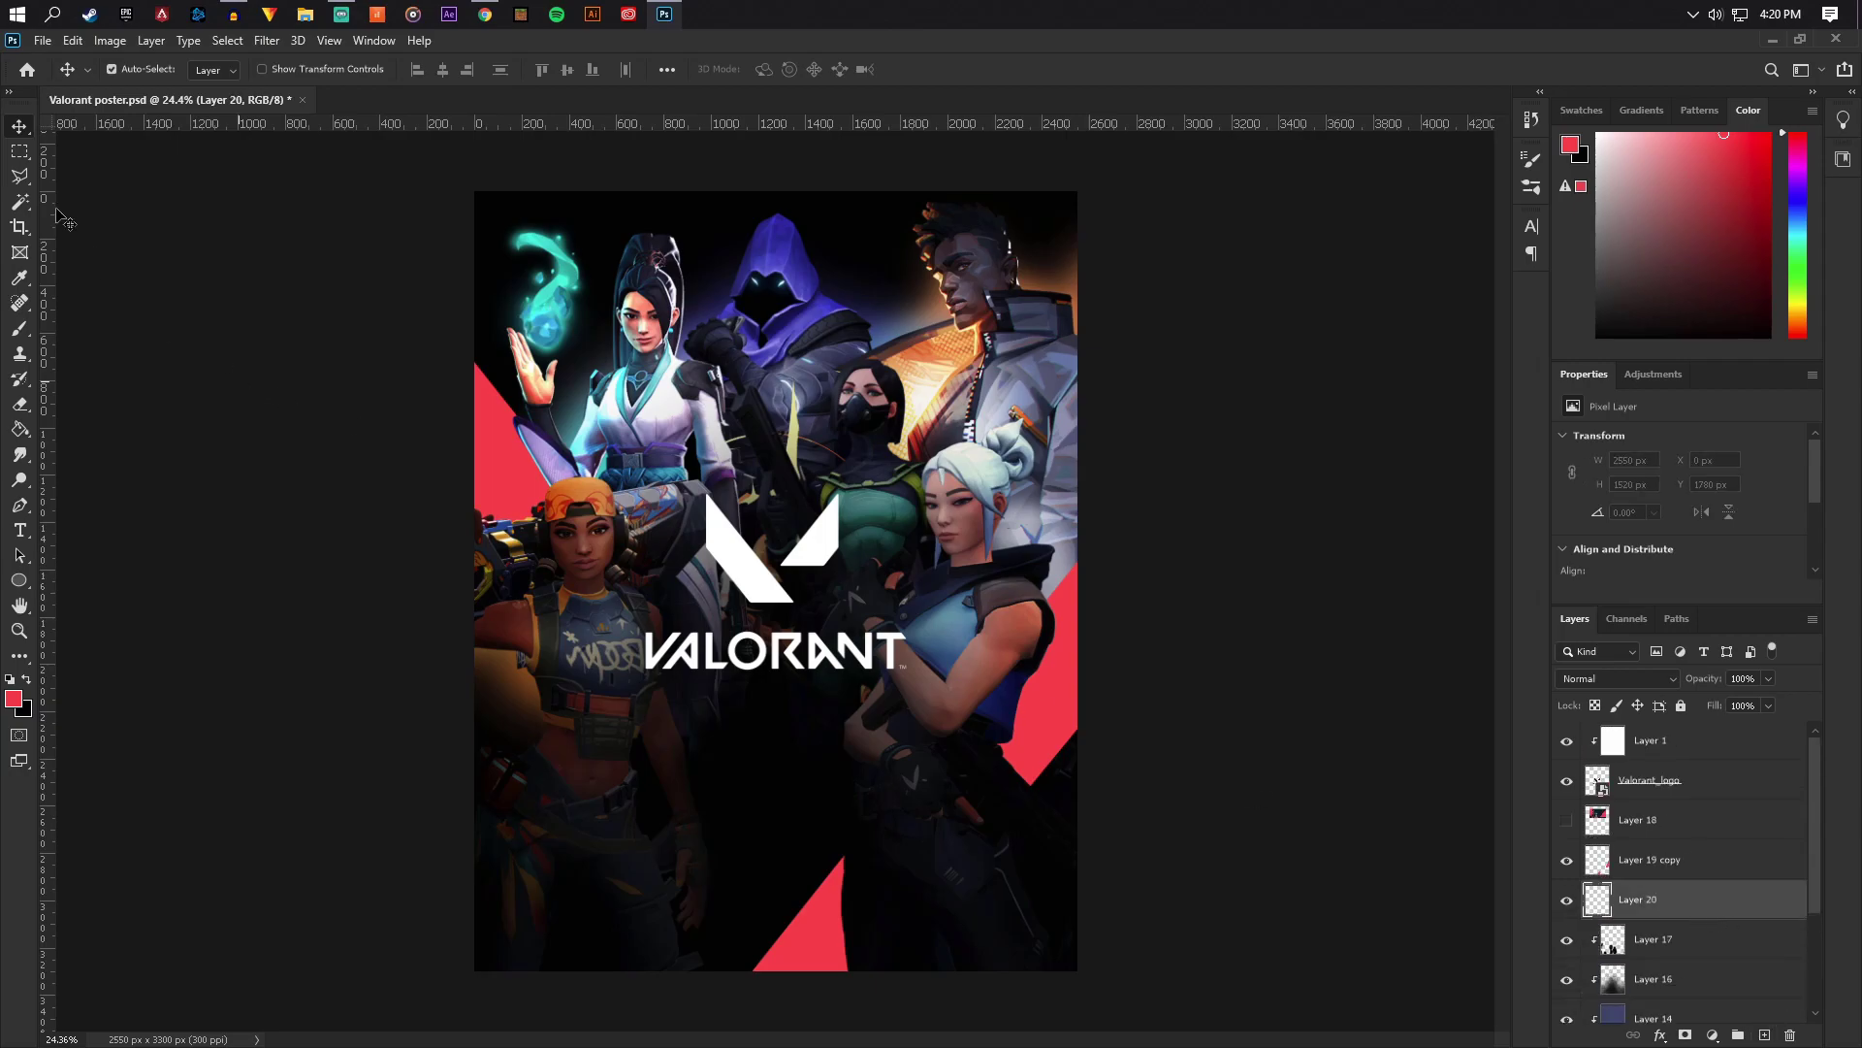
key(l)
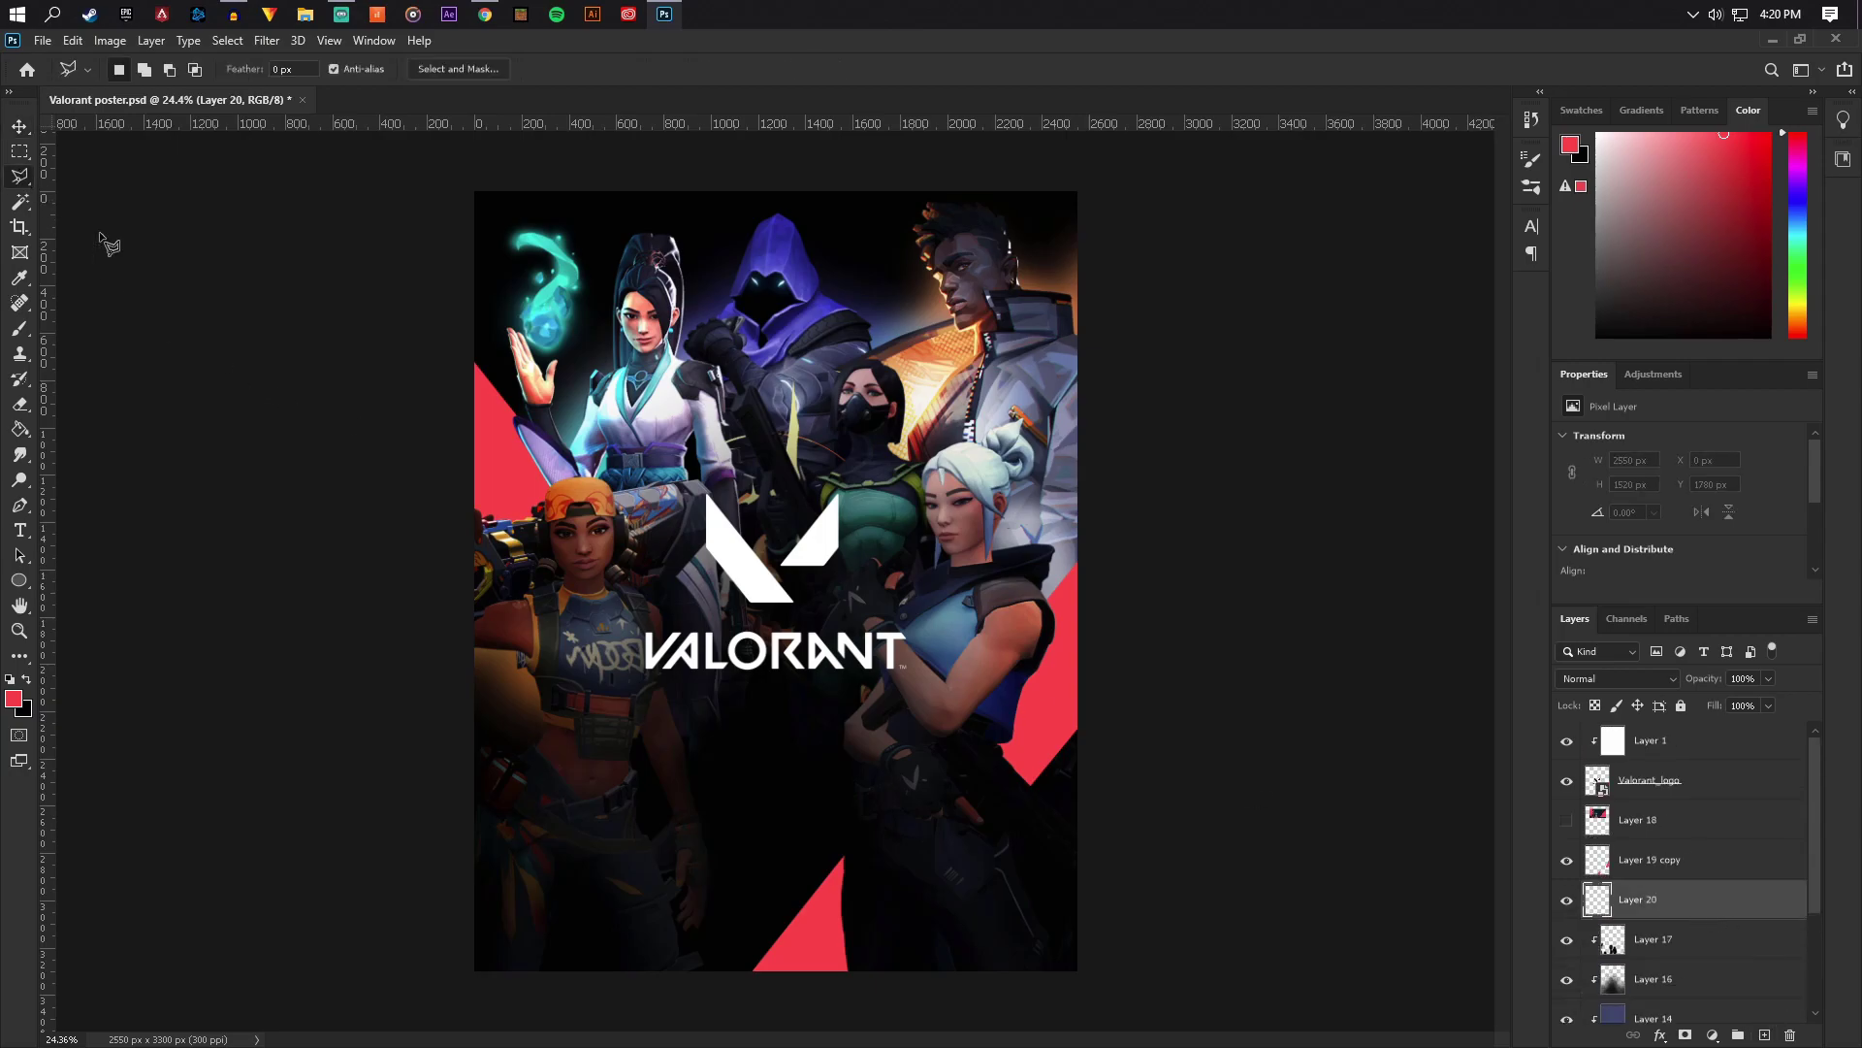
Outline a triangle from the left edge toward the centre and fill it red on Layer 20
click(447, 636)
click(808, 753)
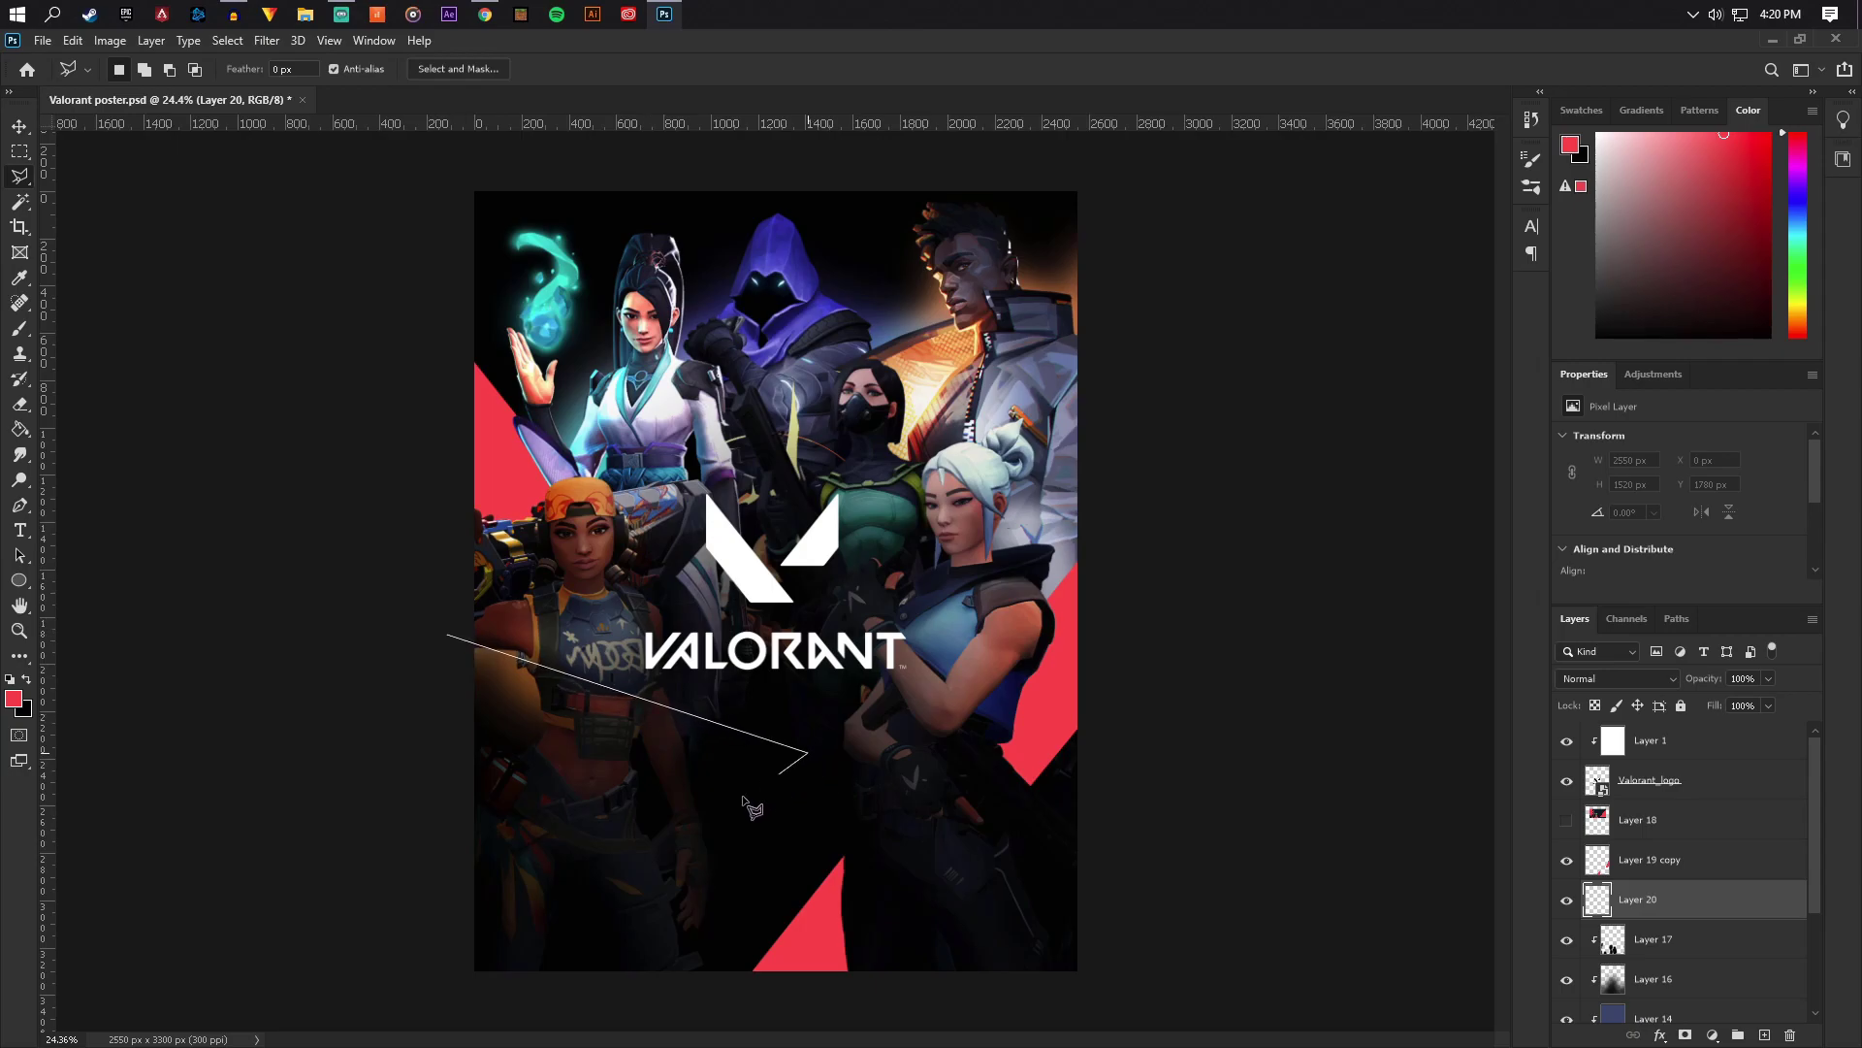
click(378, 936)
click(449, 641)
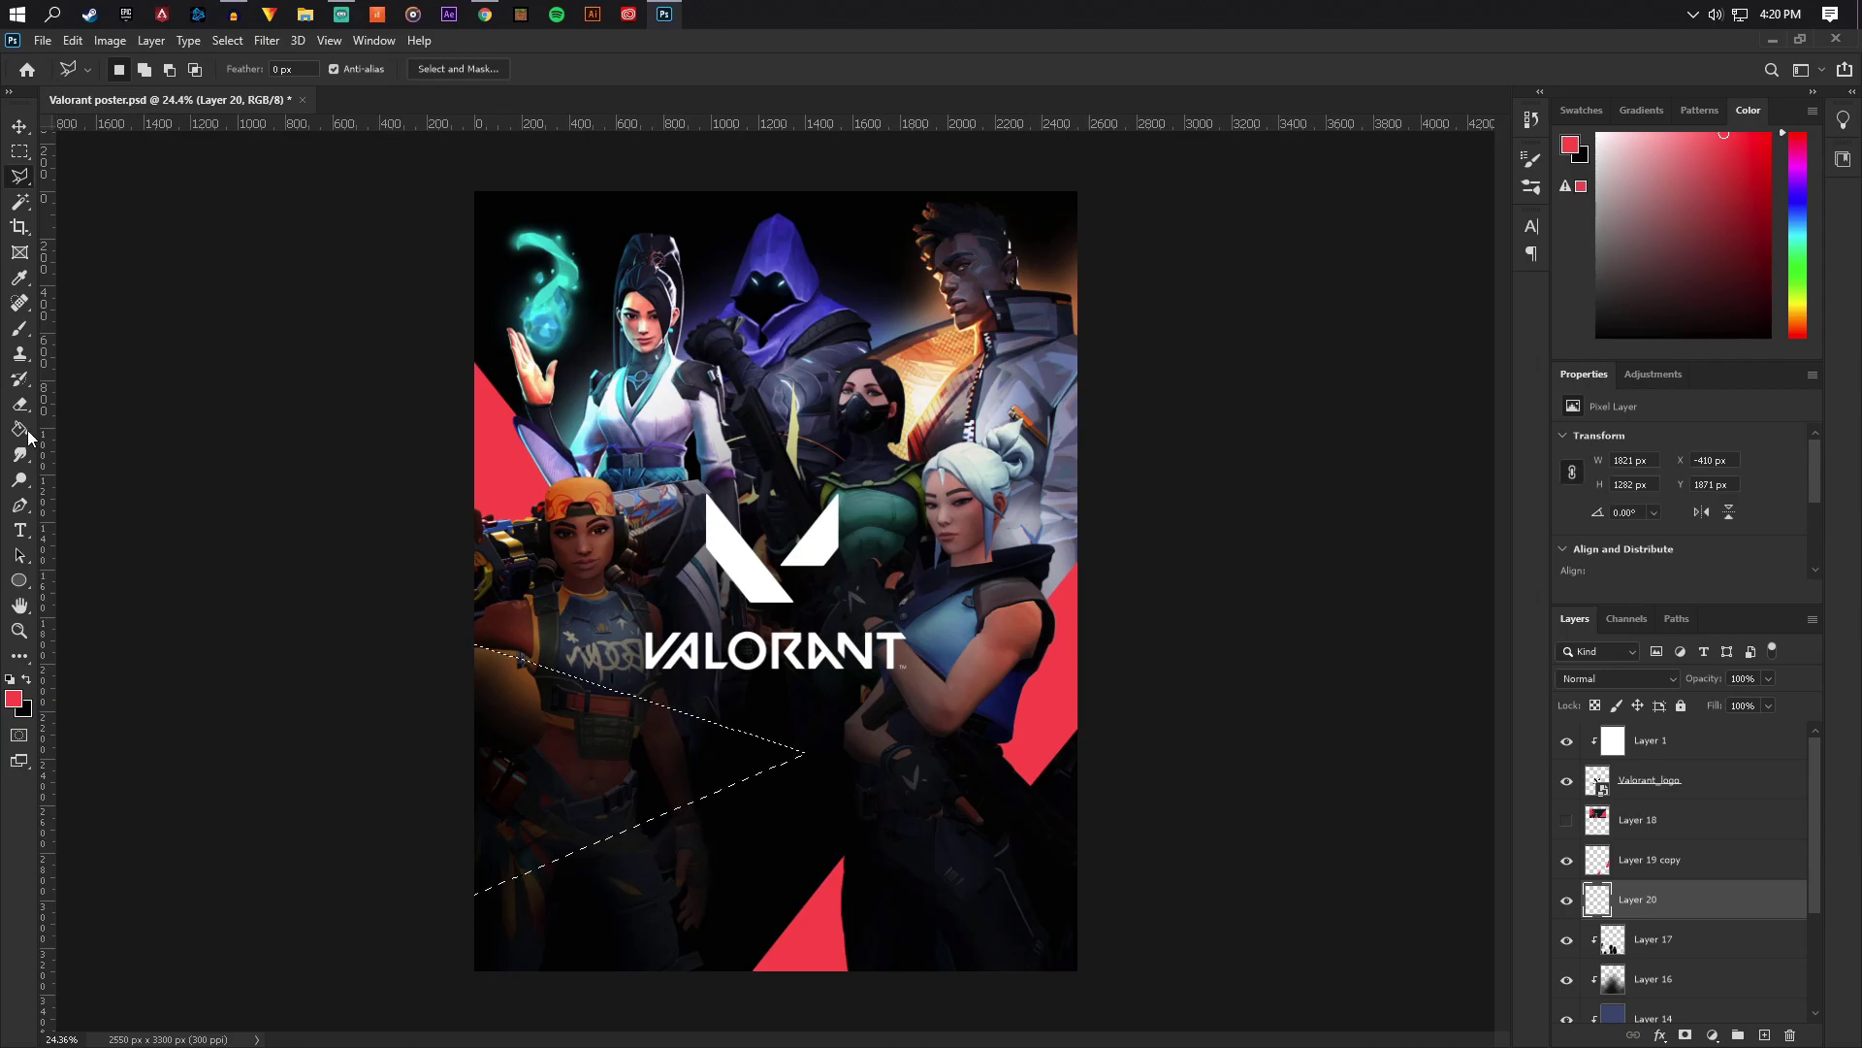
key(g)
click(654, 748)
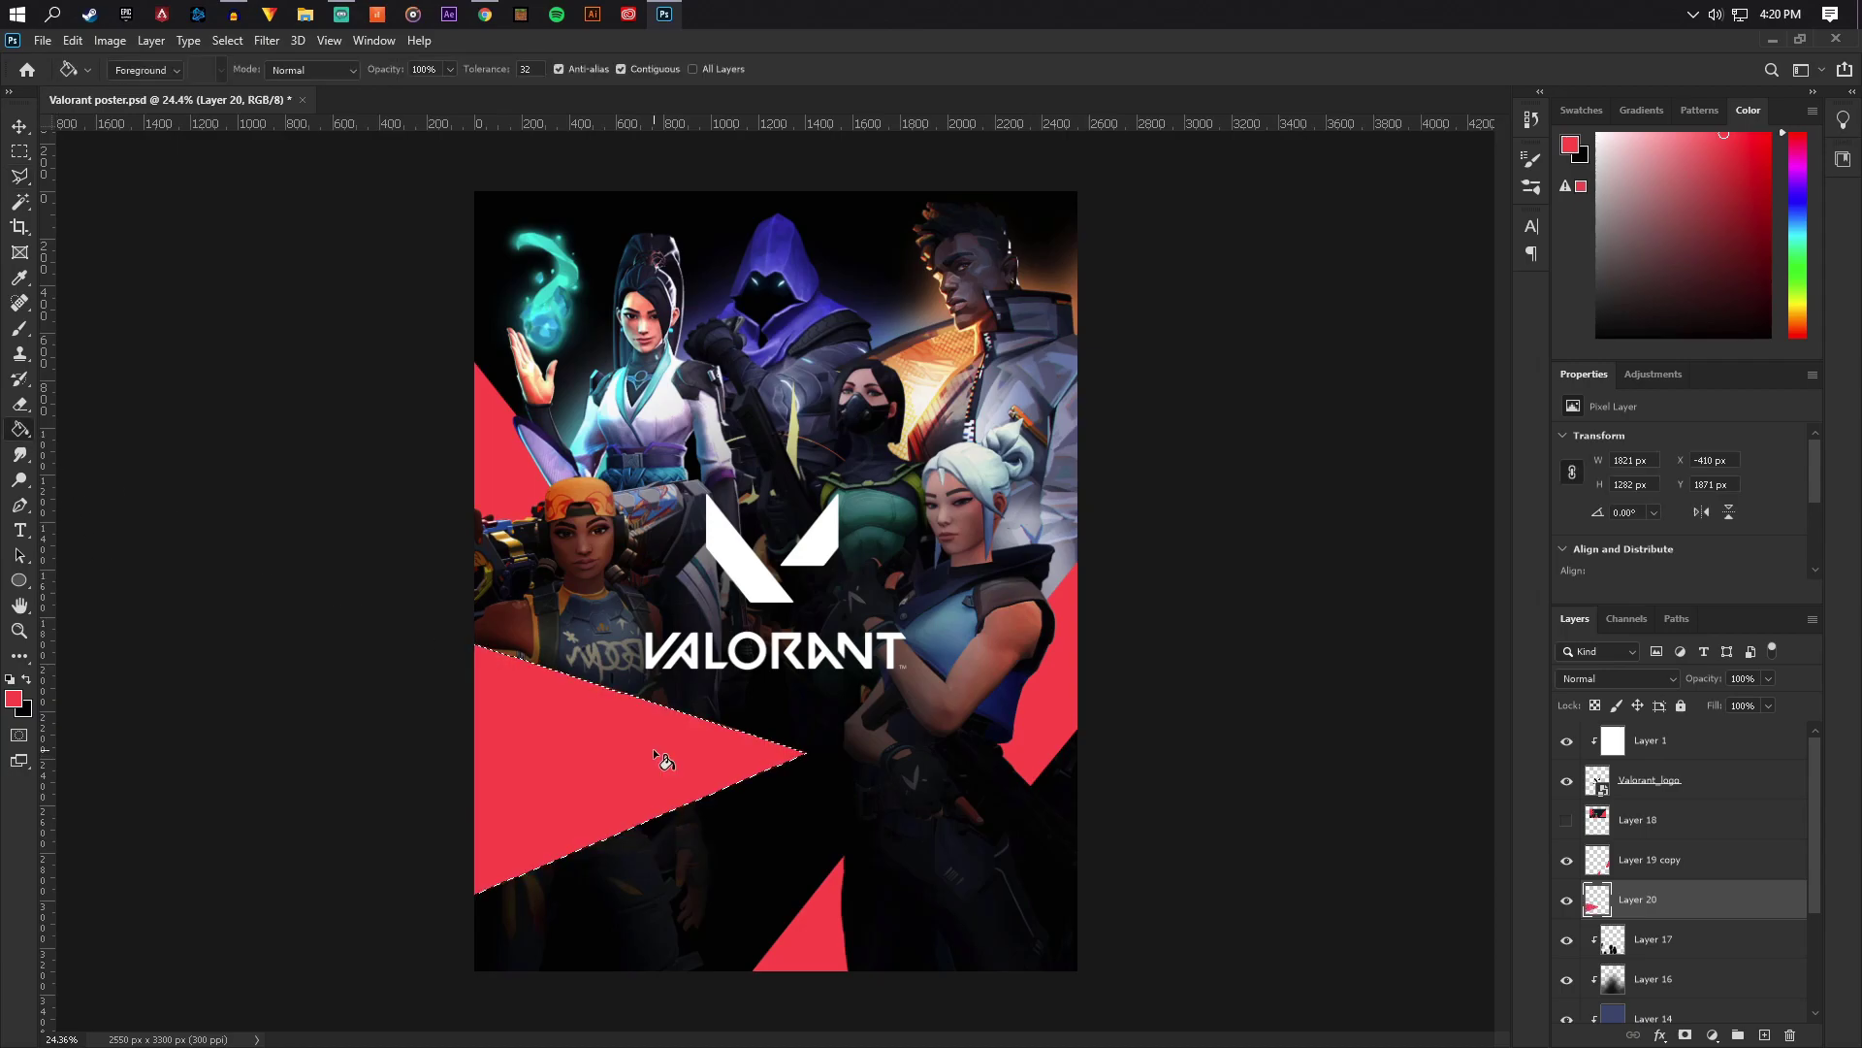
Invert the selection, then deselect to finish the left triangle
click(19, 176)
right_click(607, 451)
click(734, 474)
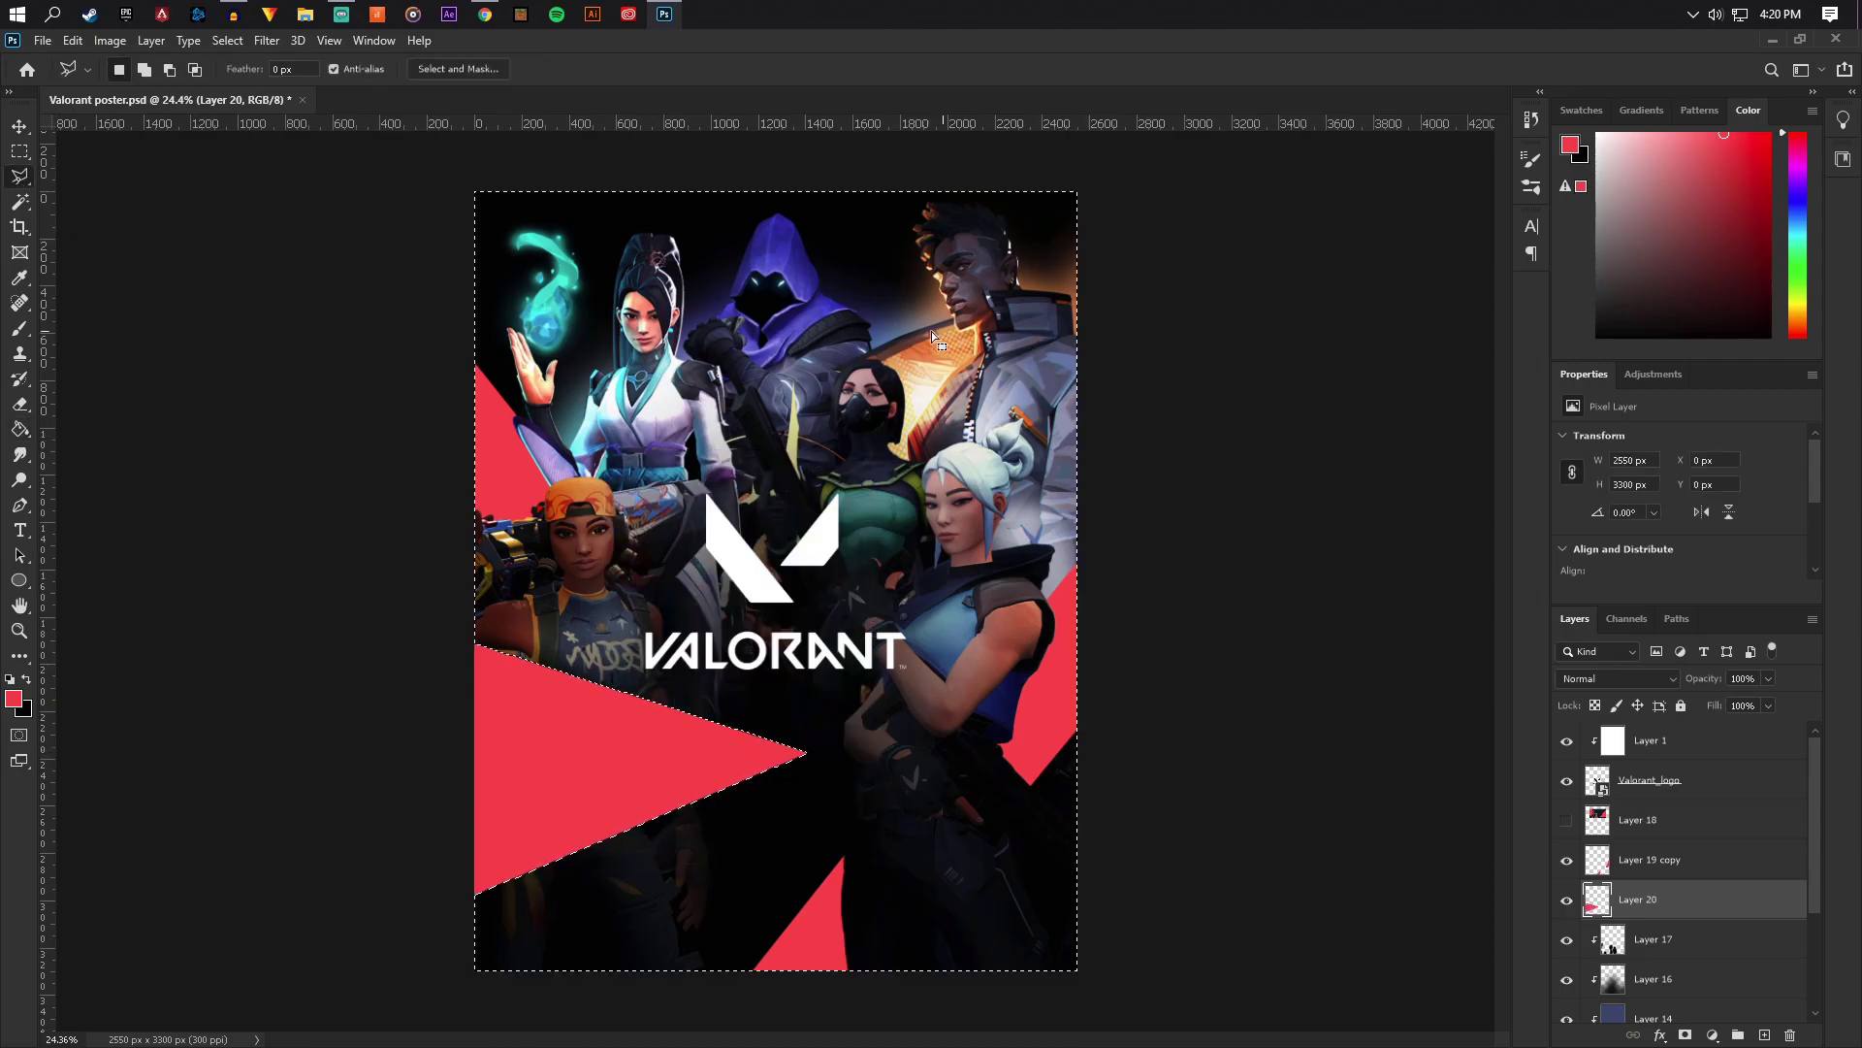
right_click(856, 406)
click(876, 415)
scroll(1681, 909, down, 3)
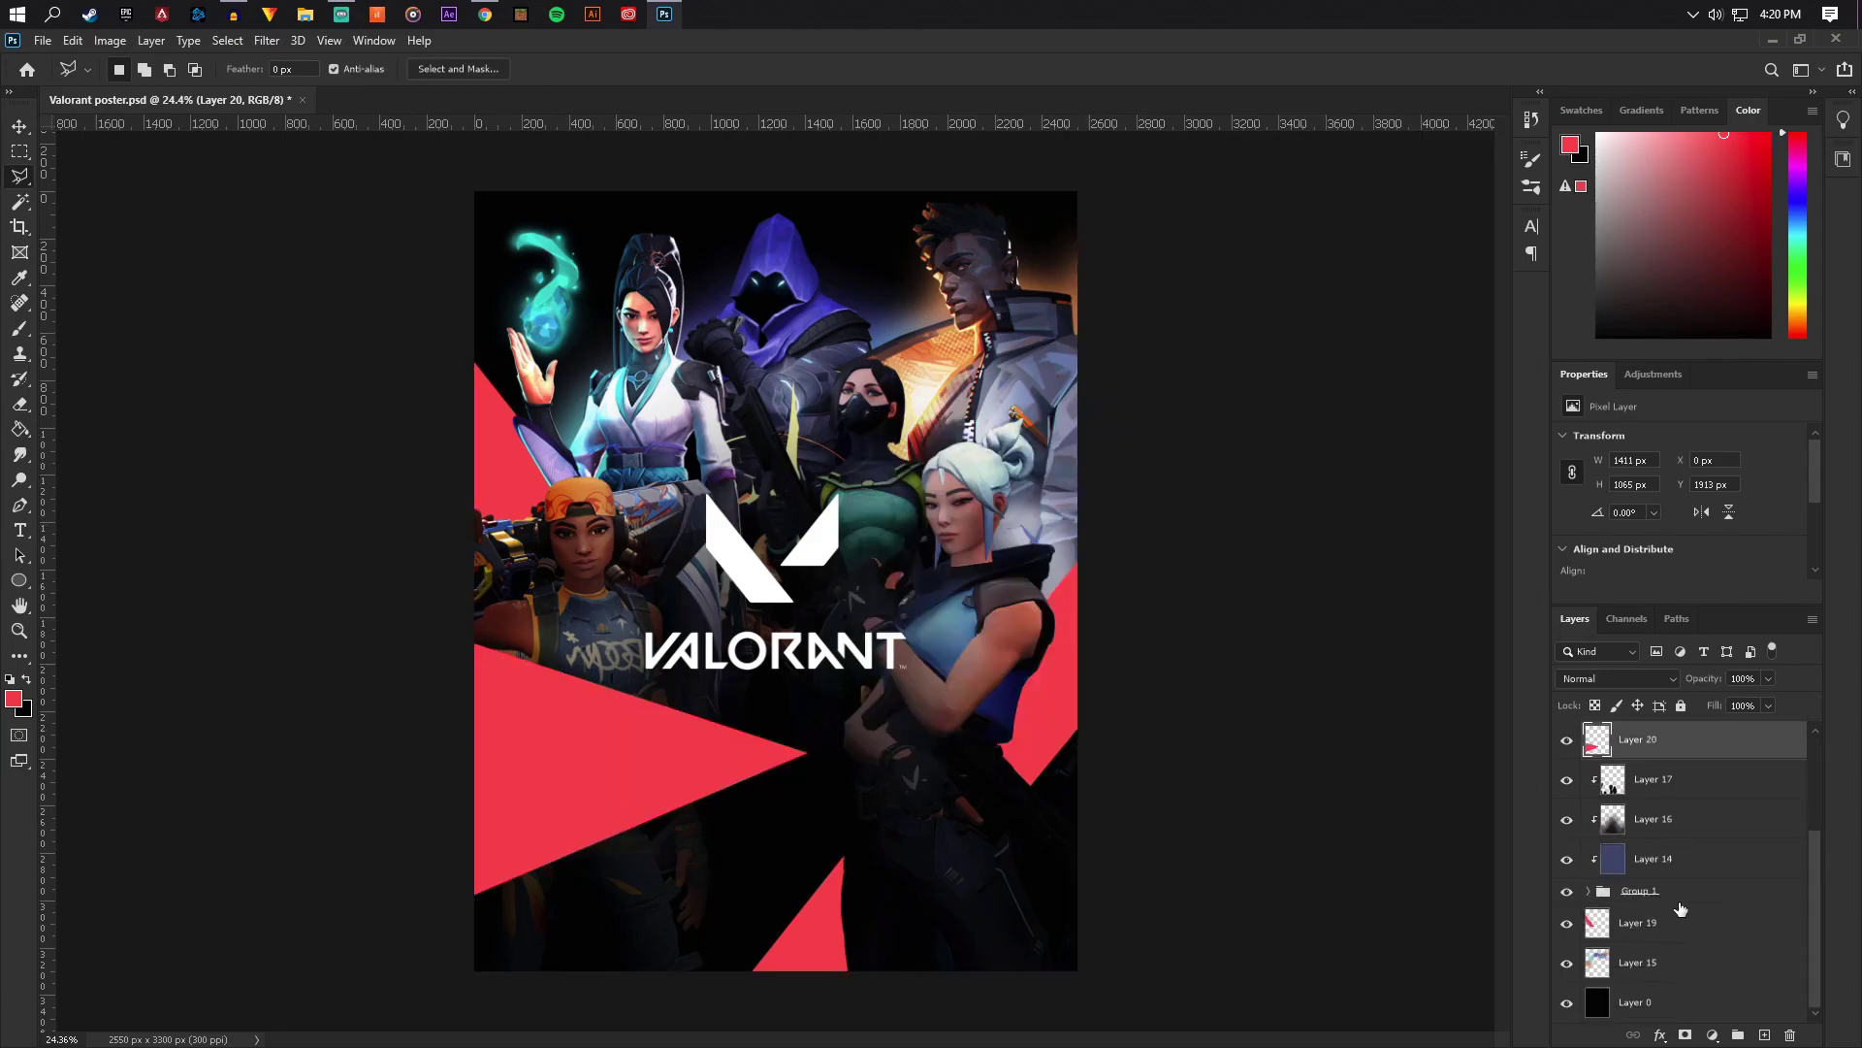
Add a new layer above Layer 19 and outline a triangle reaching down from the top edge
click(1654, 943)
click(1760, 1035)
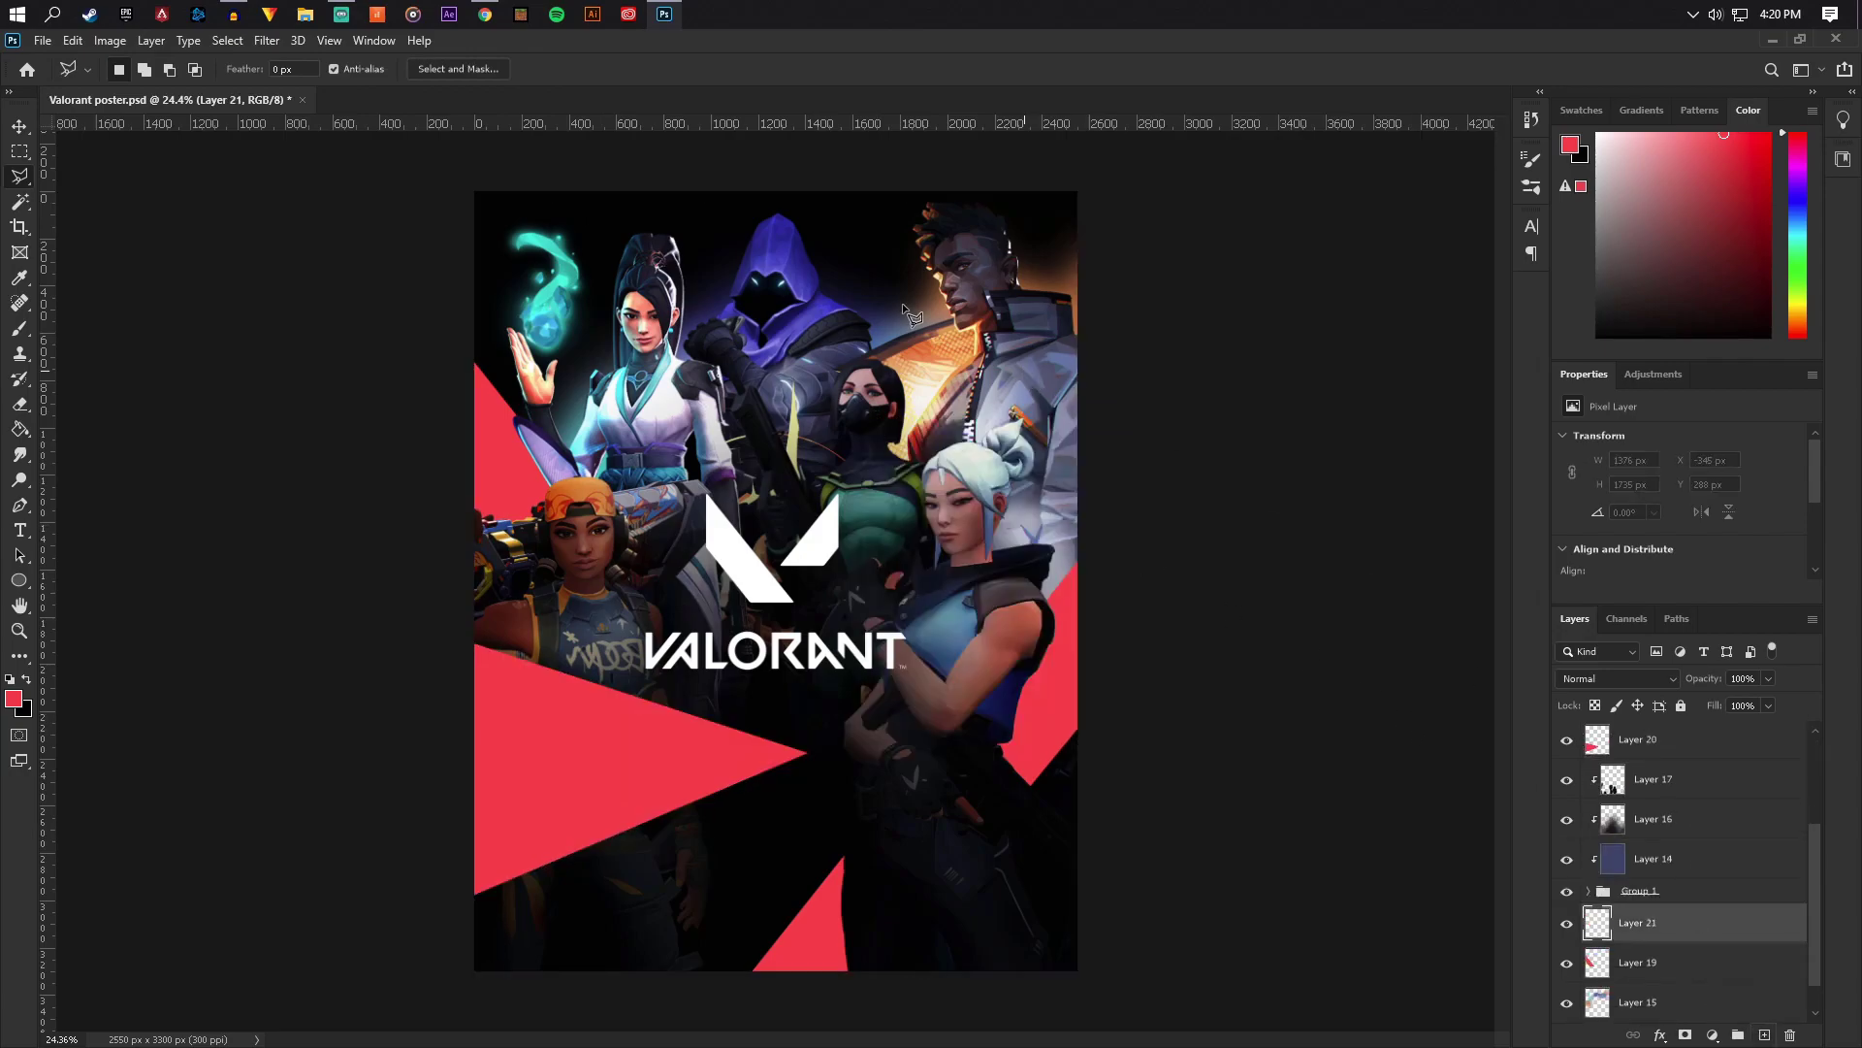
click(831, 169)
click(740, 495)
click(1036, 150)
click(845, 195)
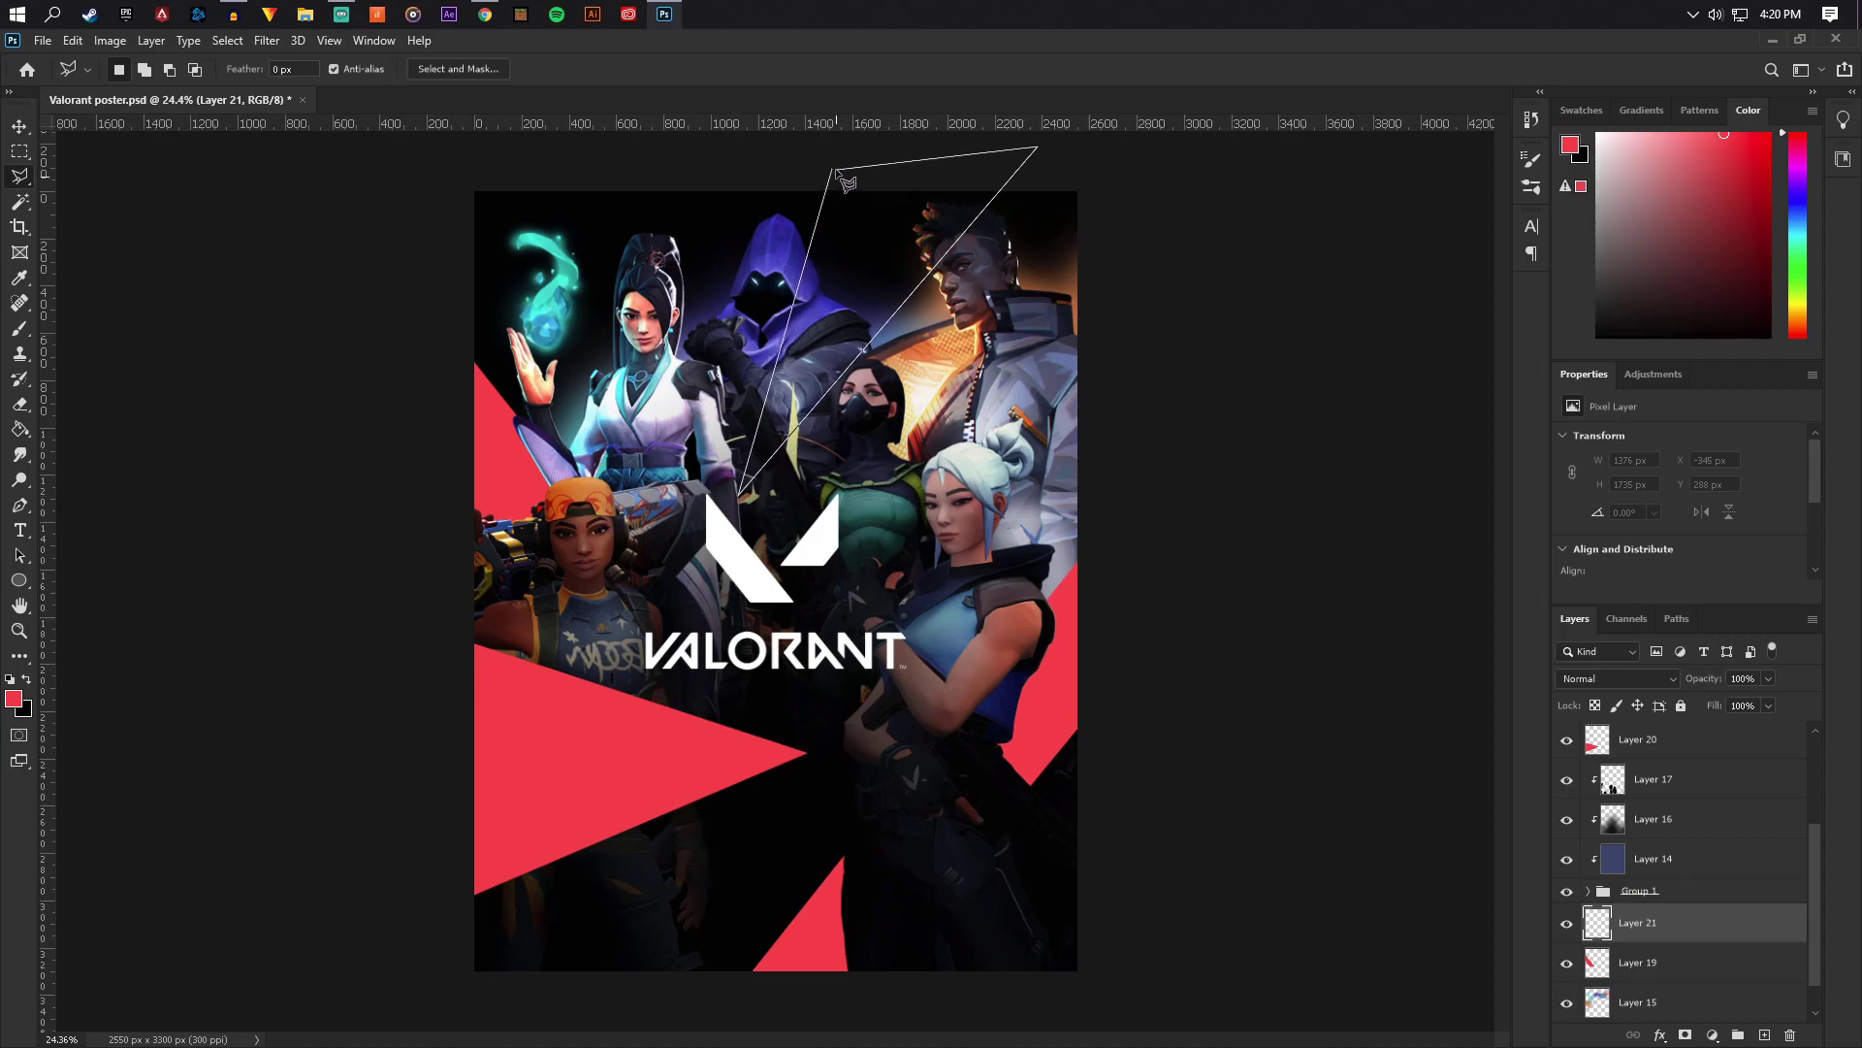
click(832, 170)
Fill the top-edge triangle red with the Paint Bucket and deselect
click(20, 429)
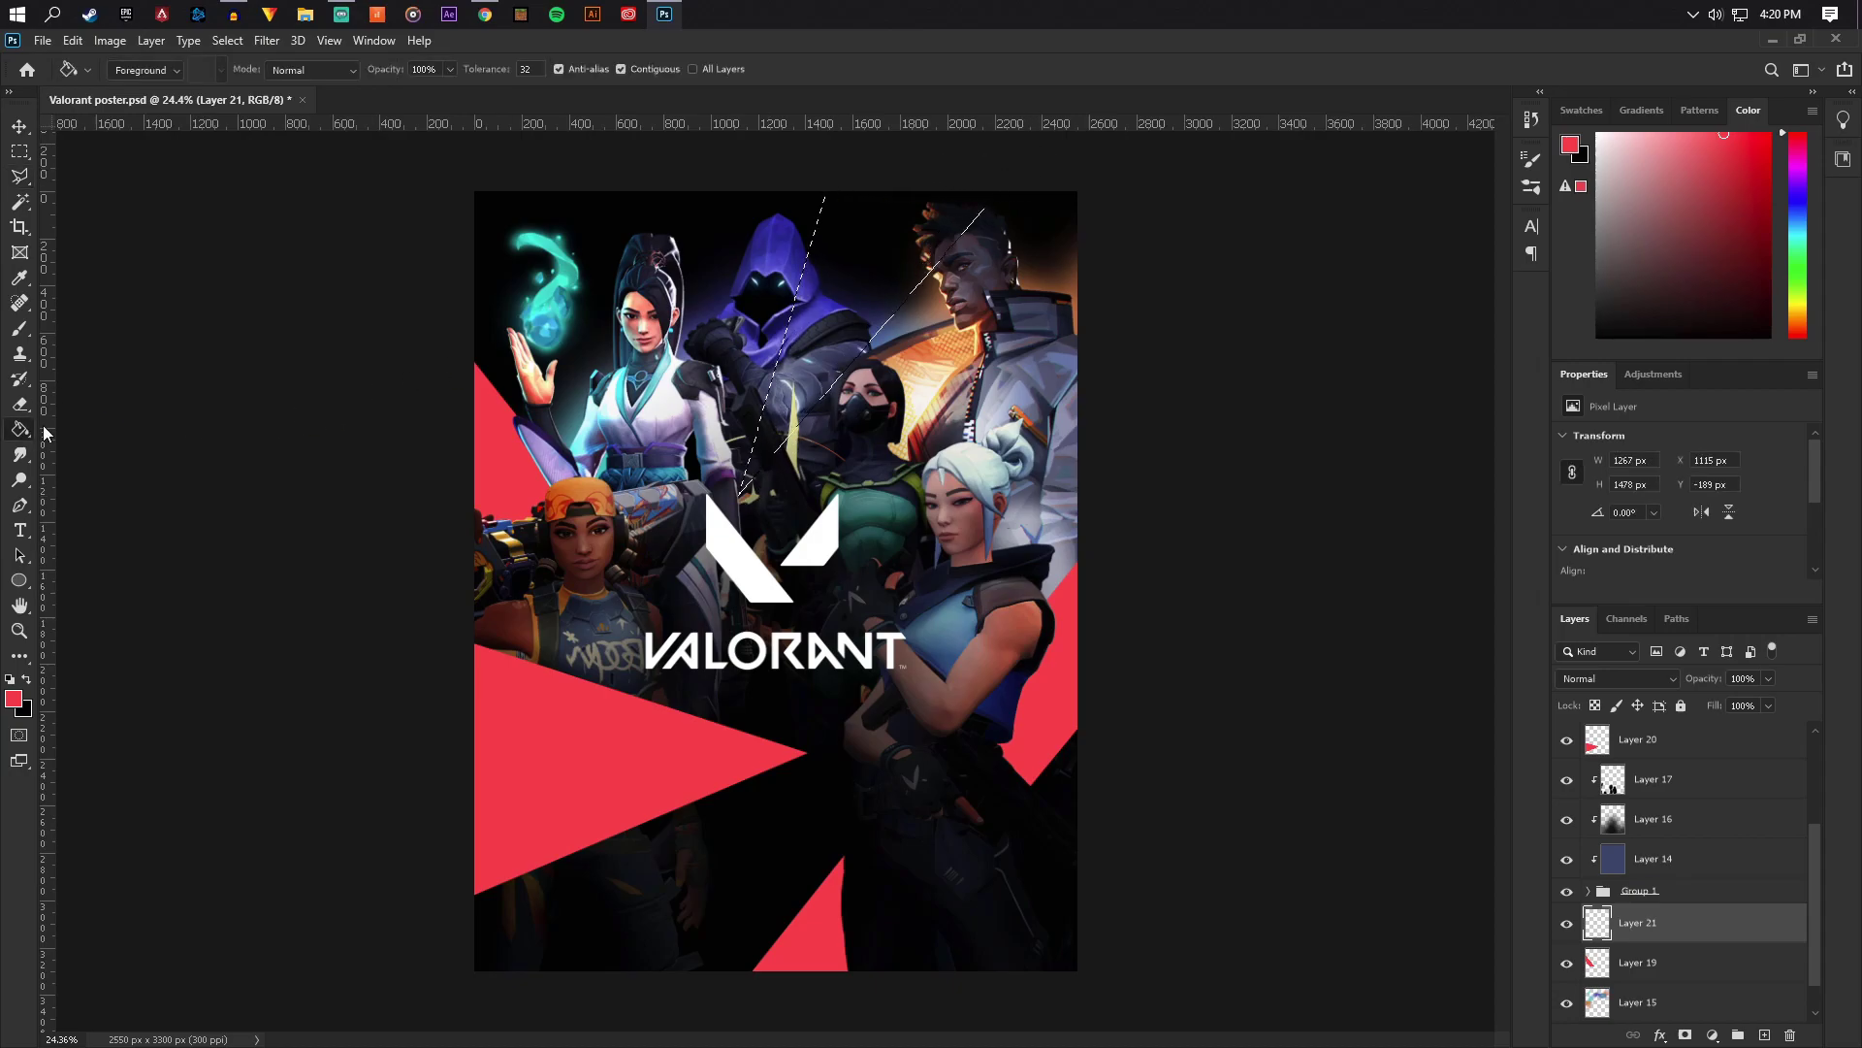
click(924, 262)
key(l)
right_click(790, 308)
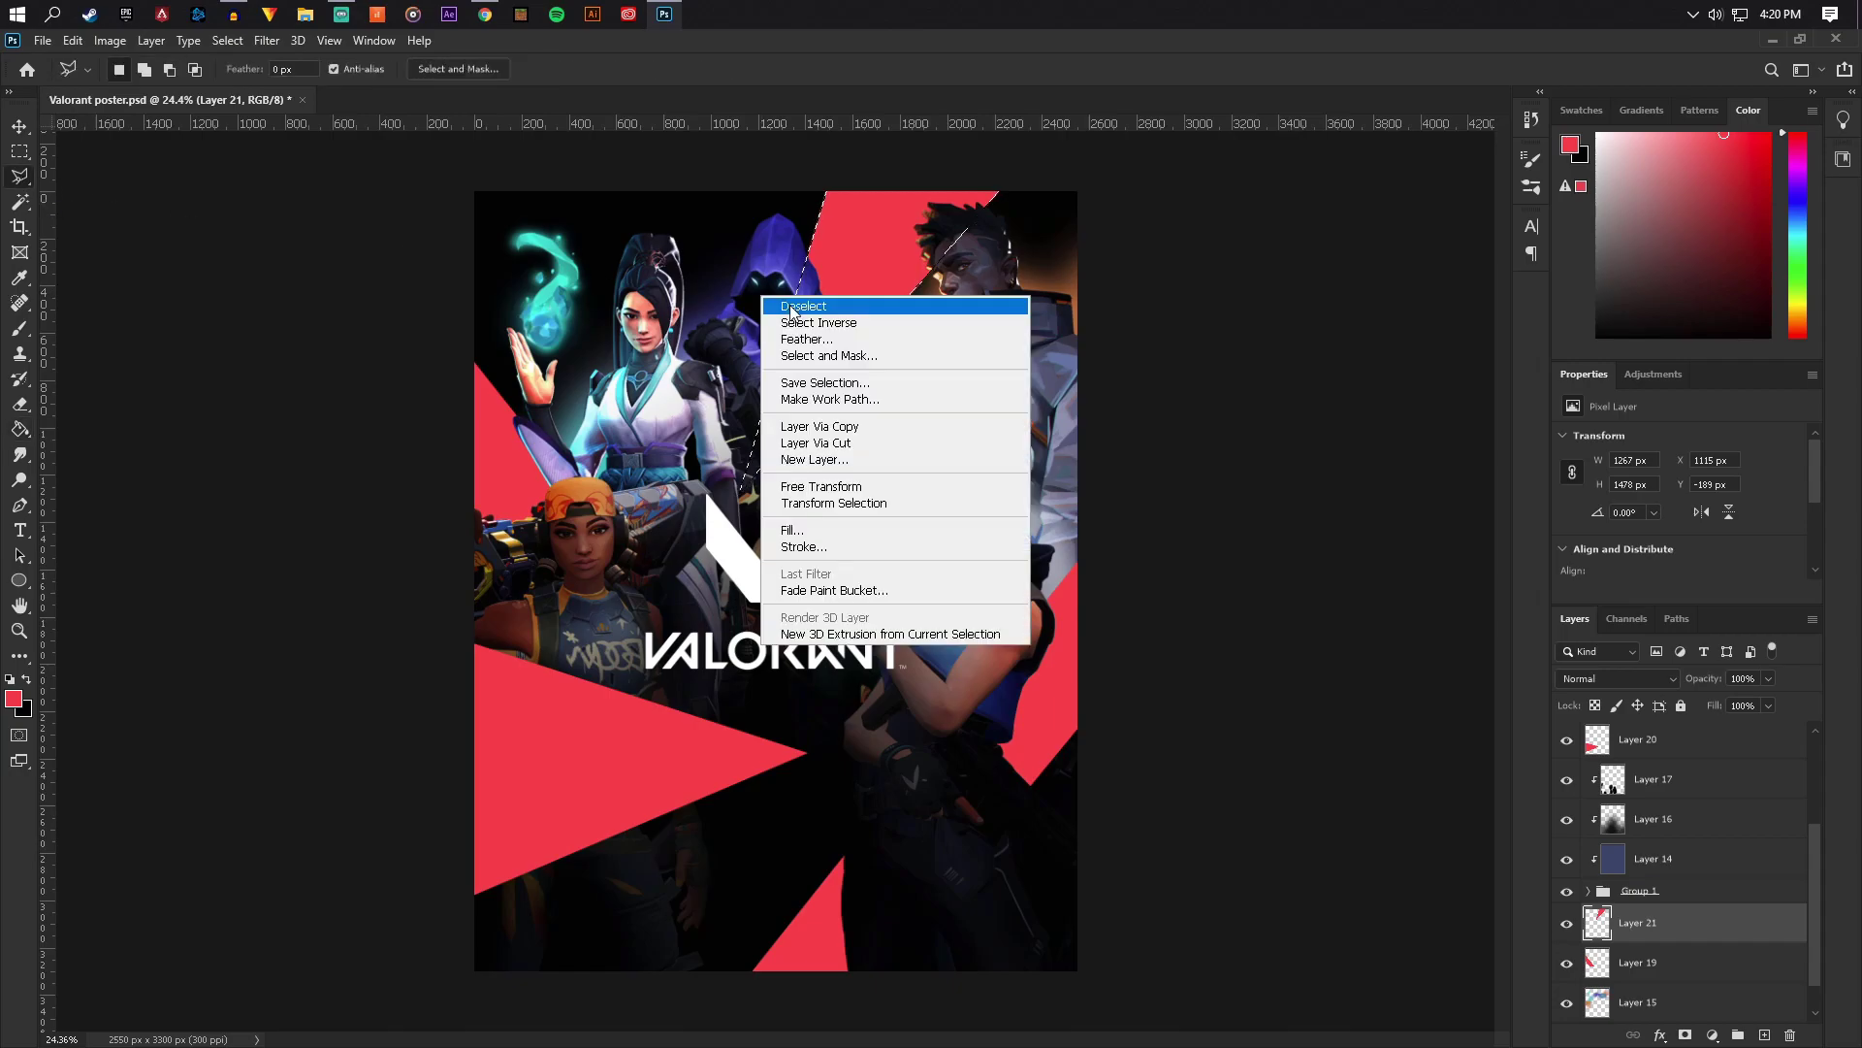
click(790, 306)
scroll(1031, 452, down, 7)
scroll(1032, 452, up, 8)
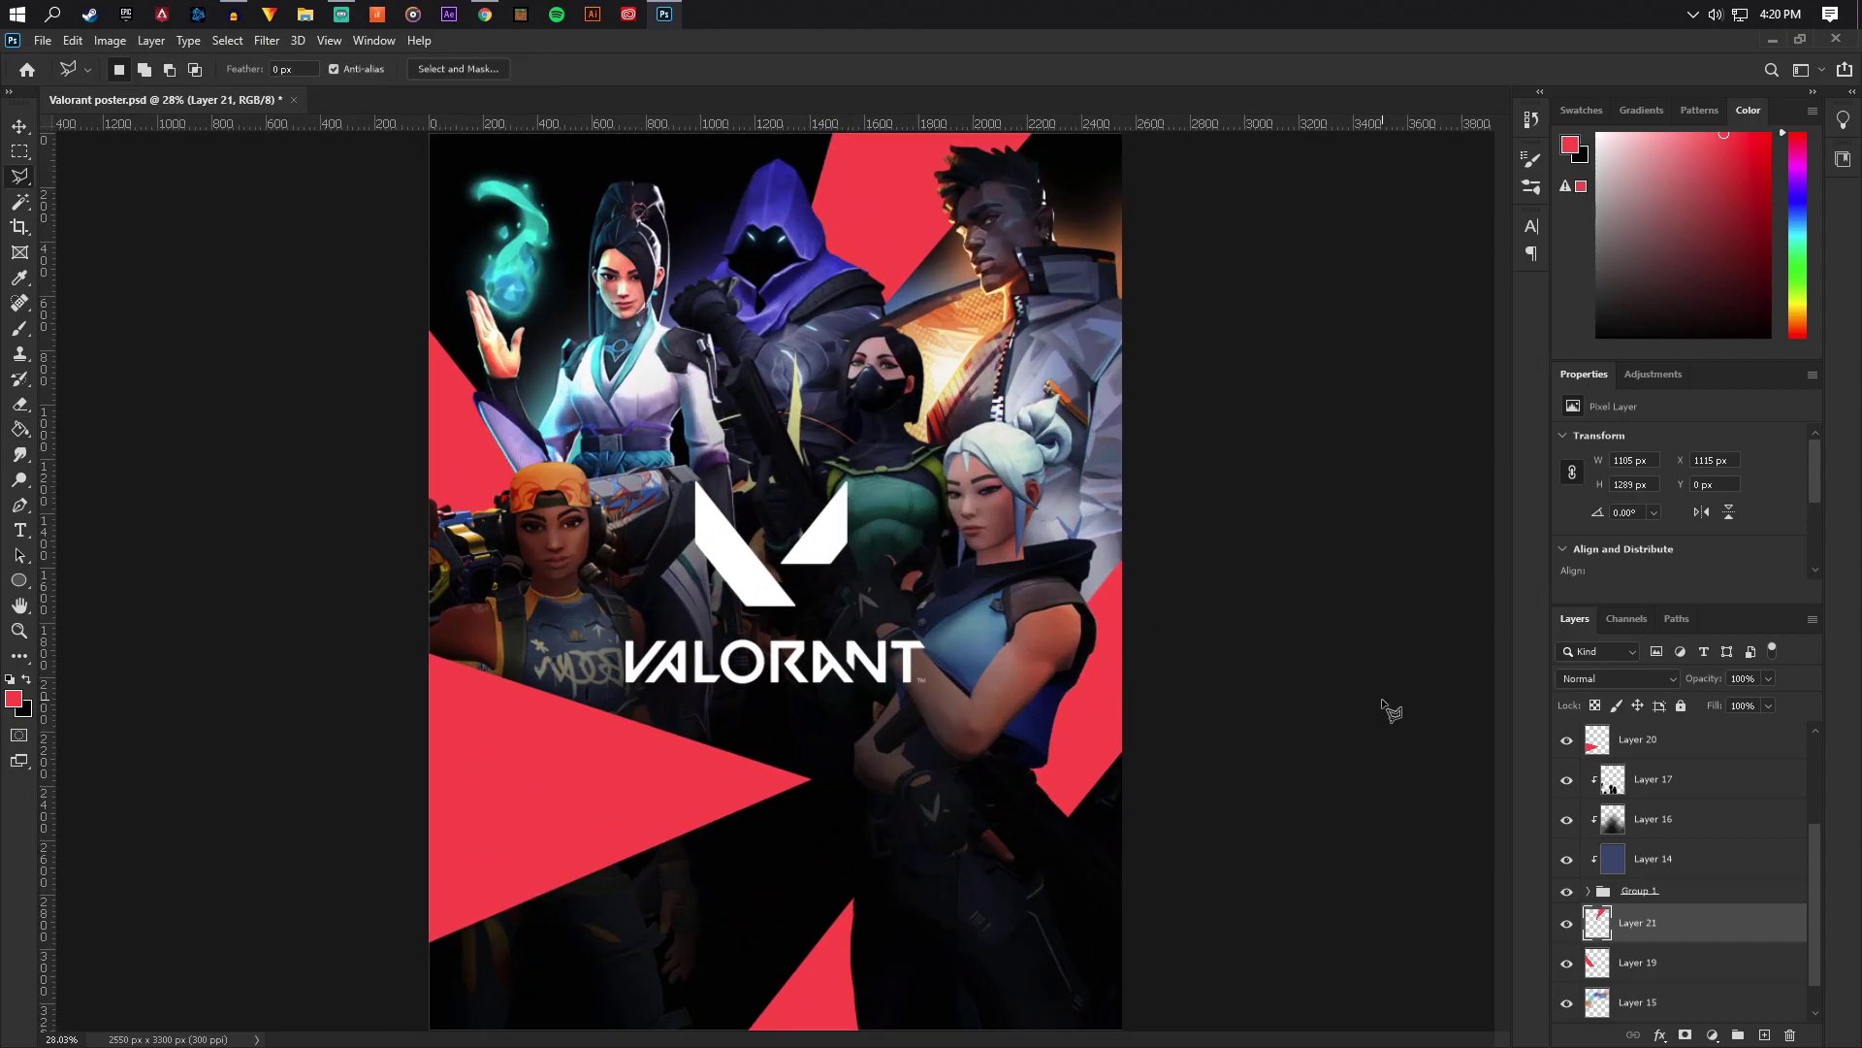
scroll(1341, 679, down, 1)
scroll(886, 364, up, 2)
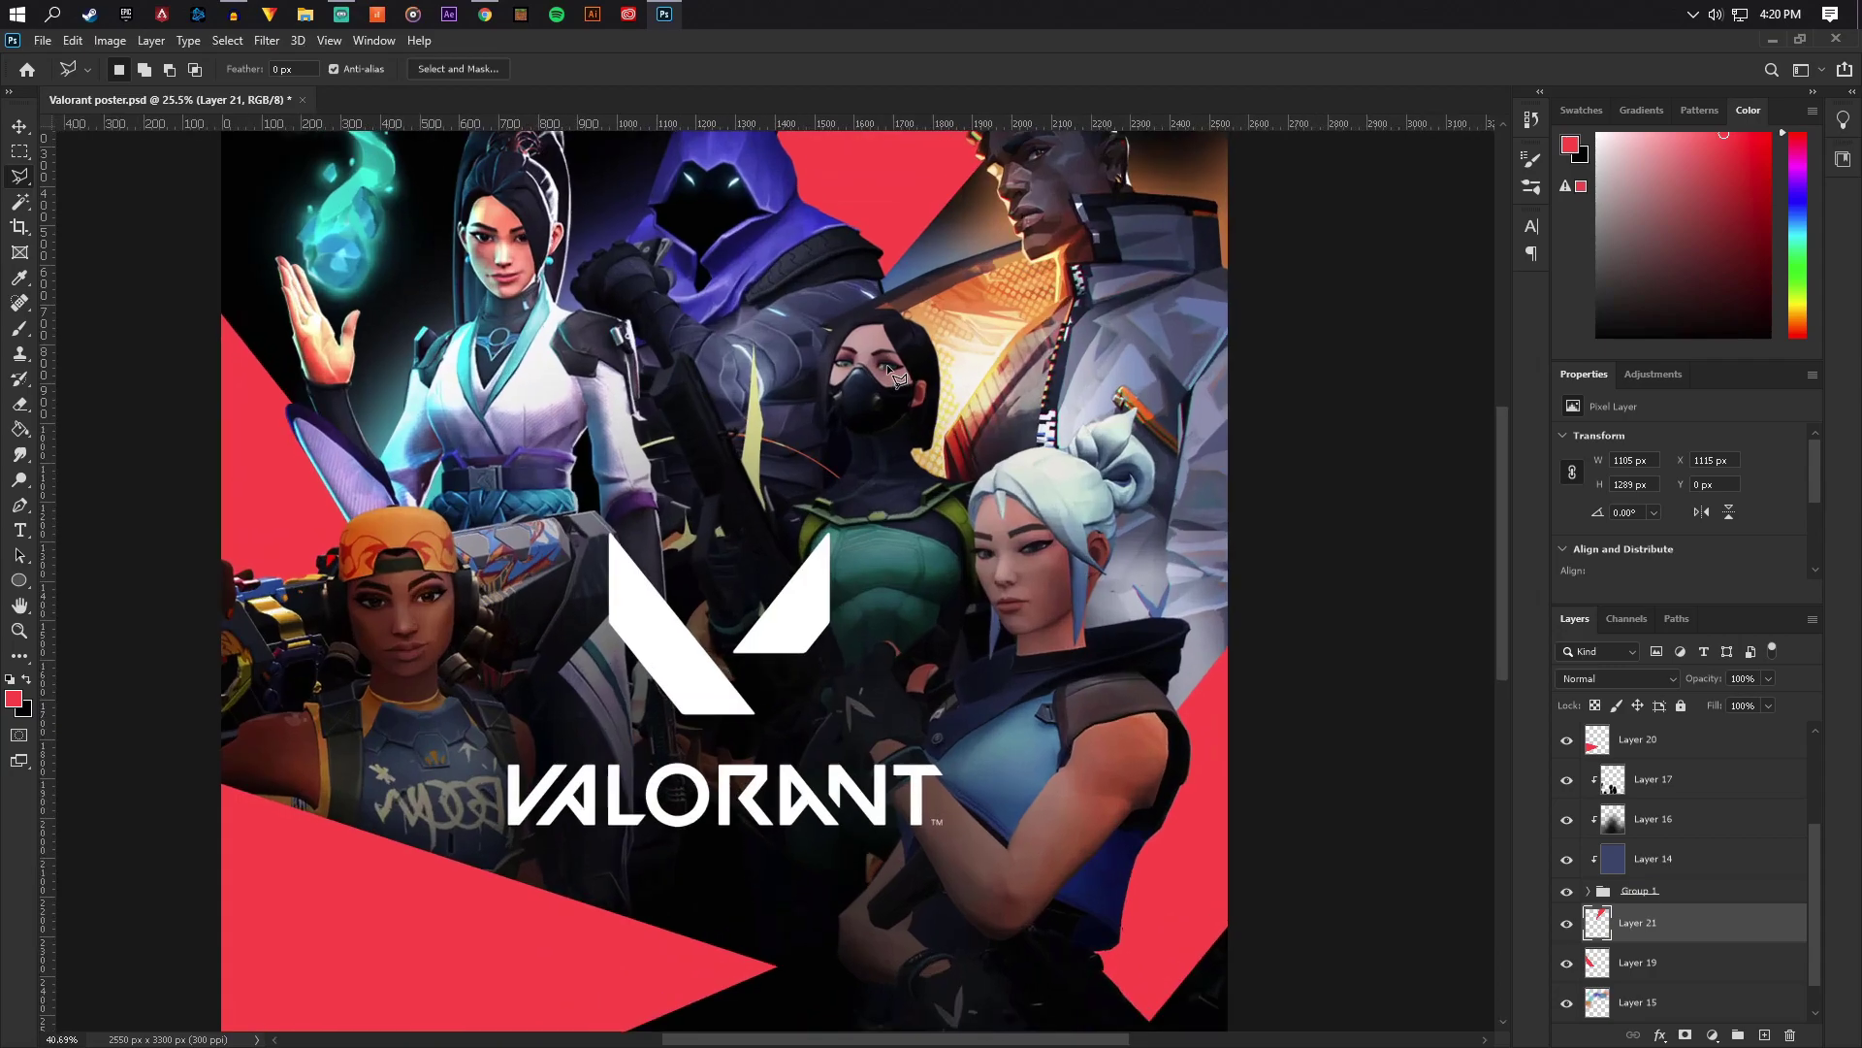
scroll(991, 291, down, 3)
scroll(984, 347, up, 1)
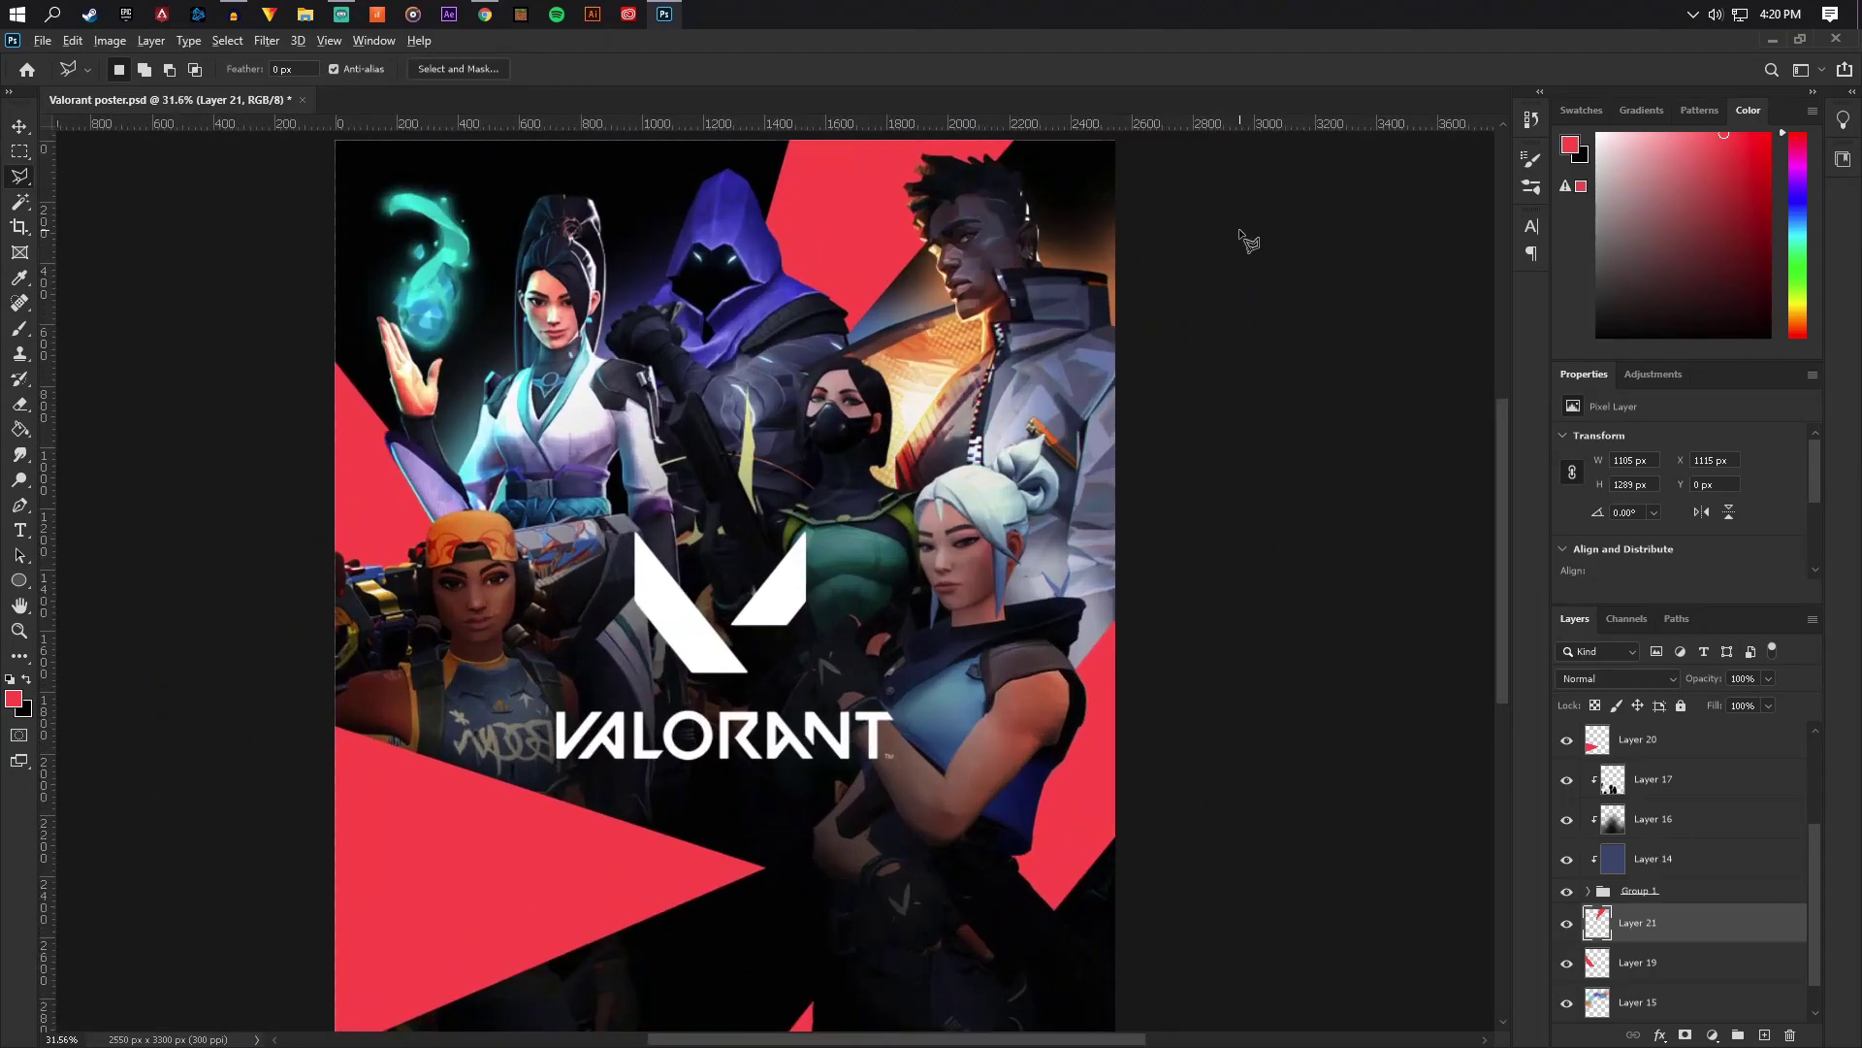
scroll(1242, 234, down, 8)
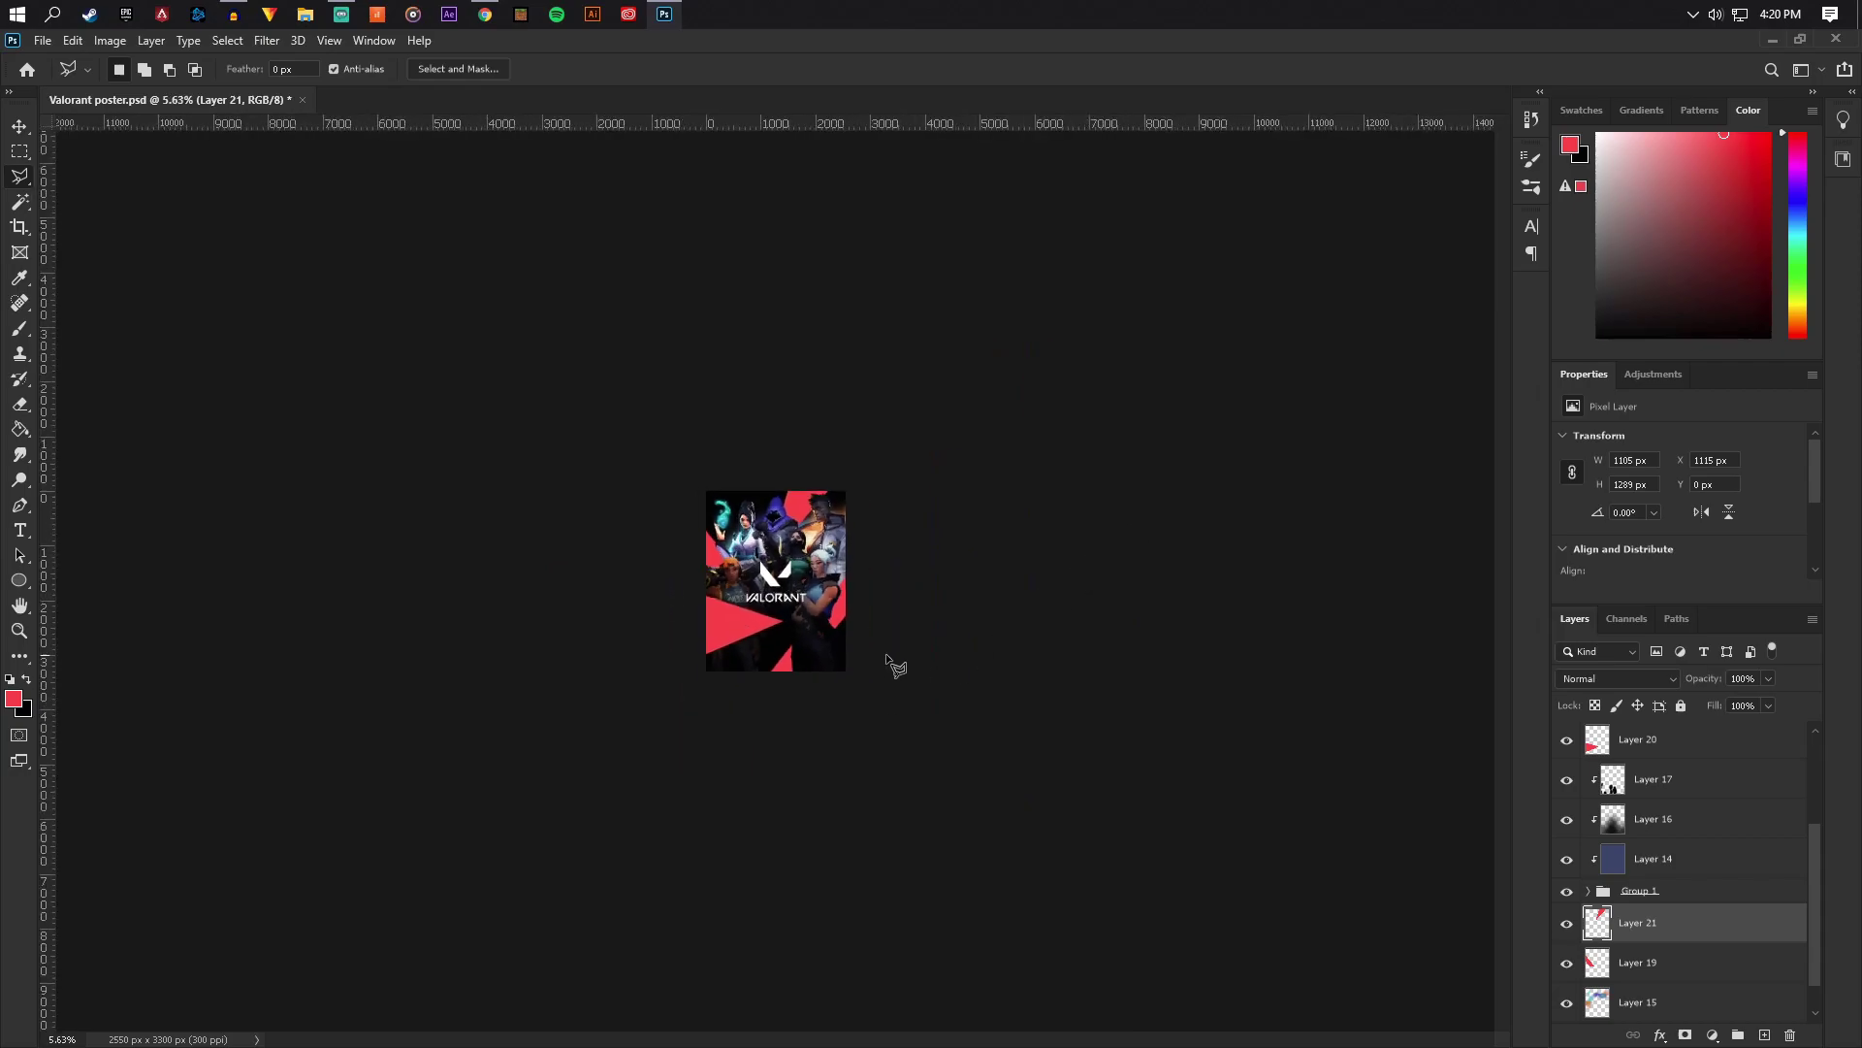
scroll(886, 654, up, 6)
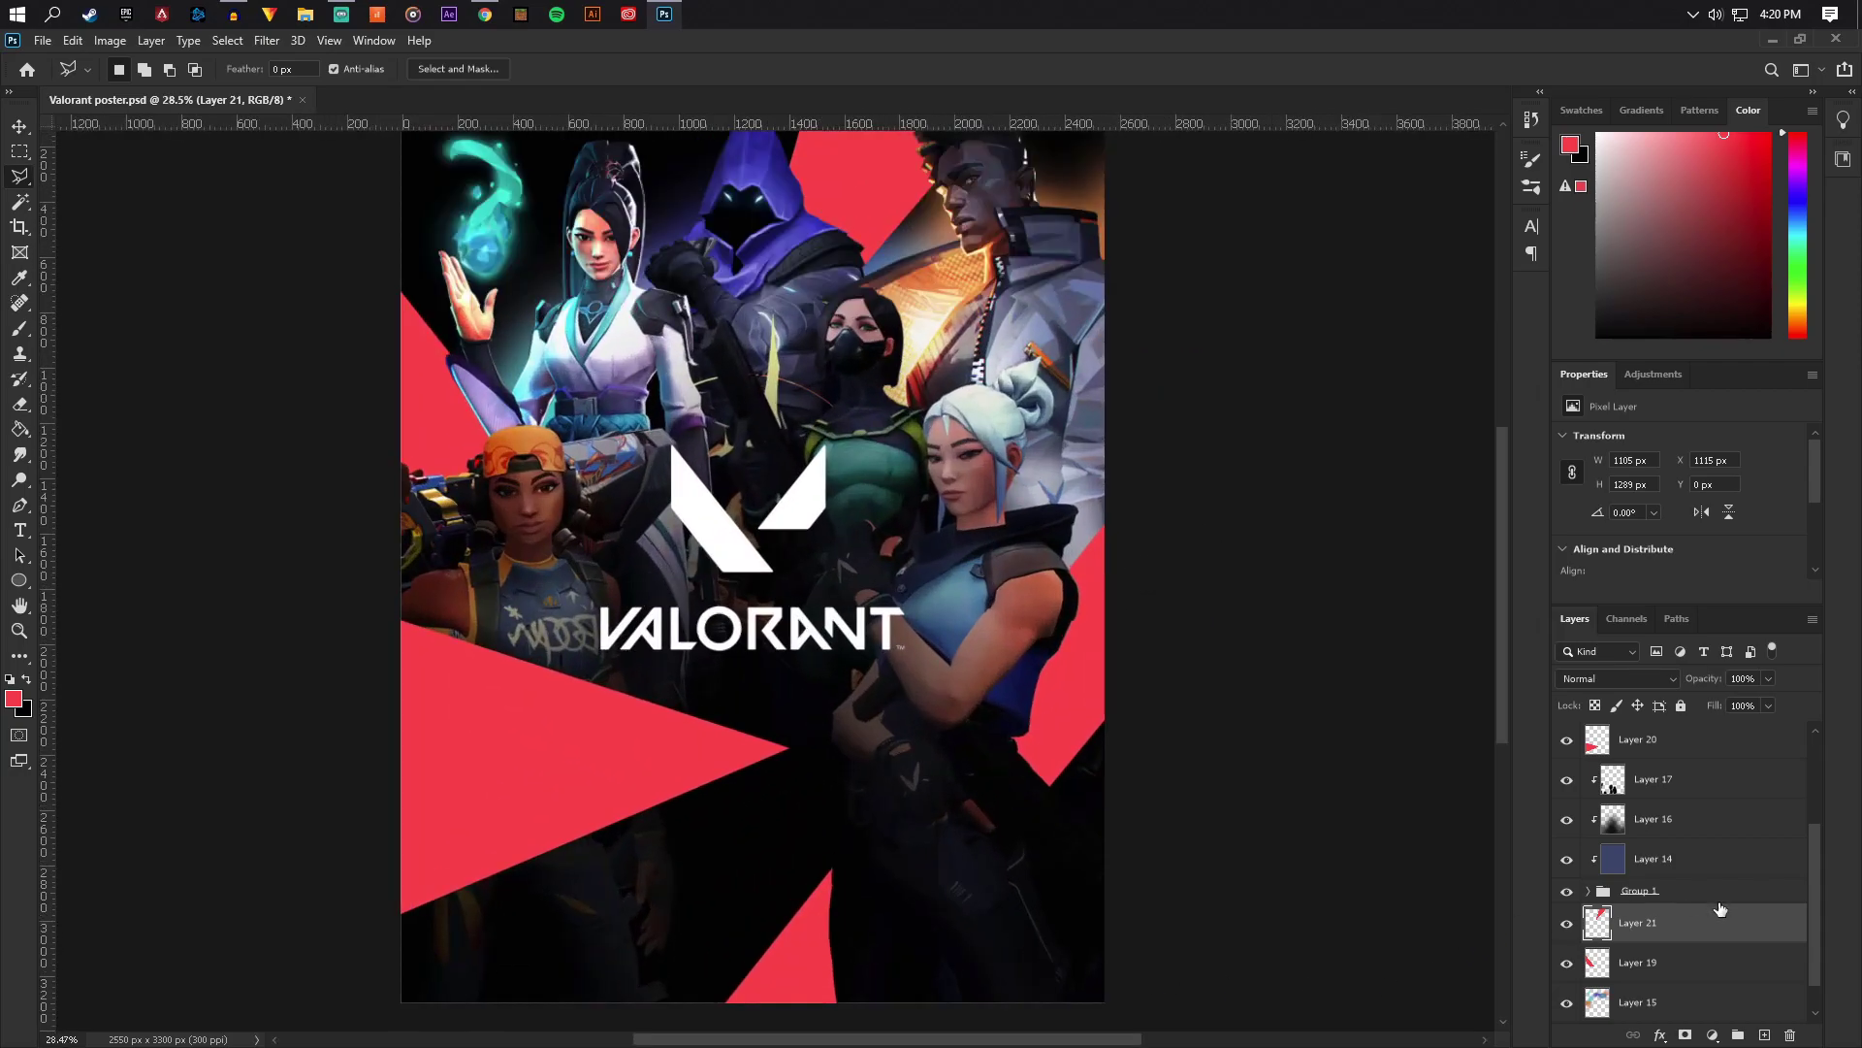
scroll(1669, 832, up, 3)
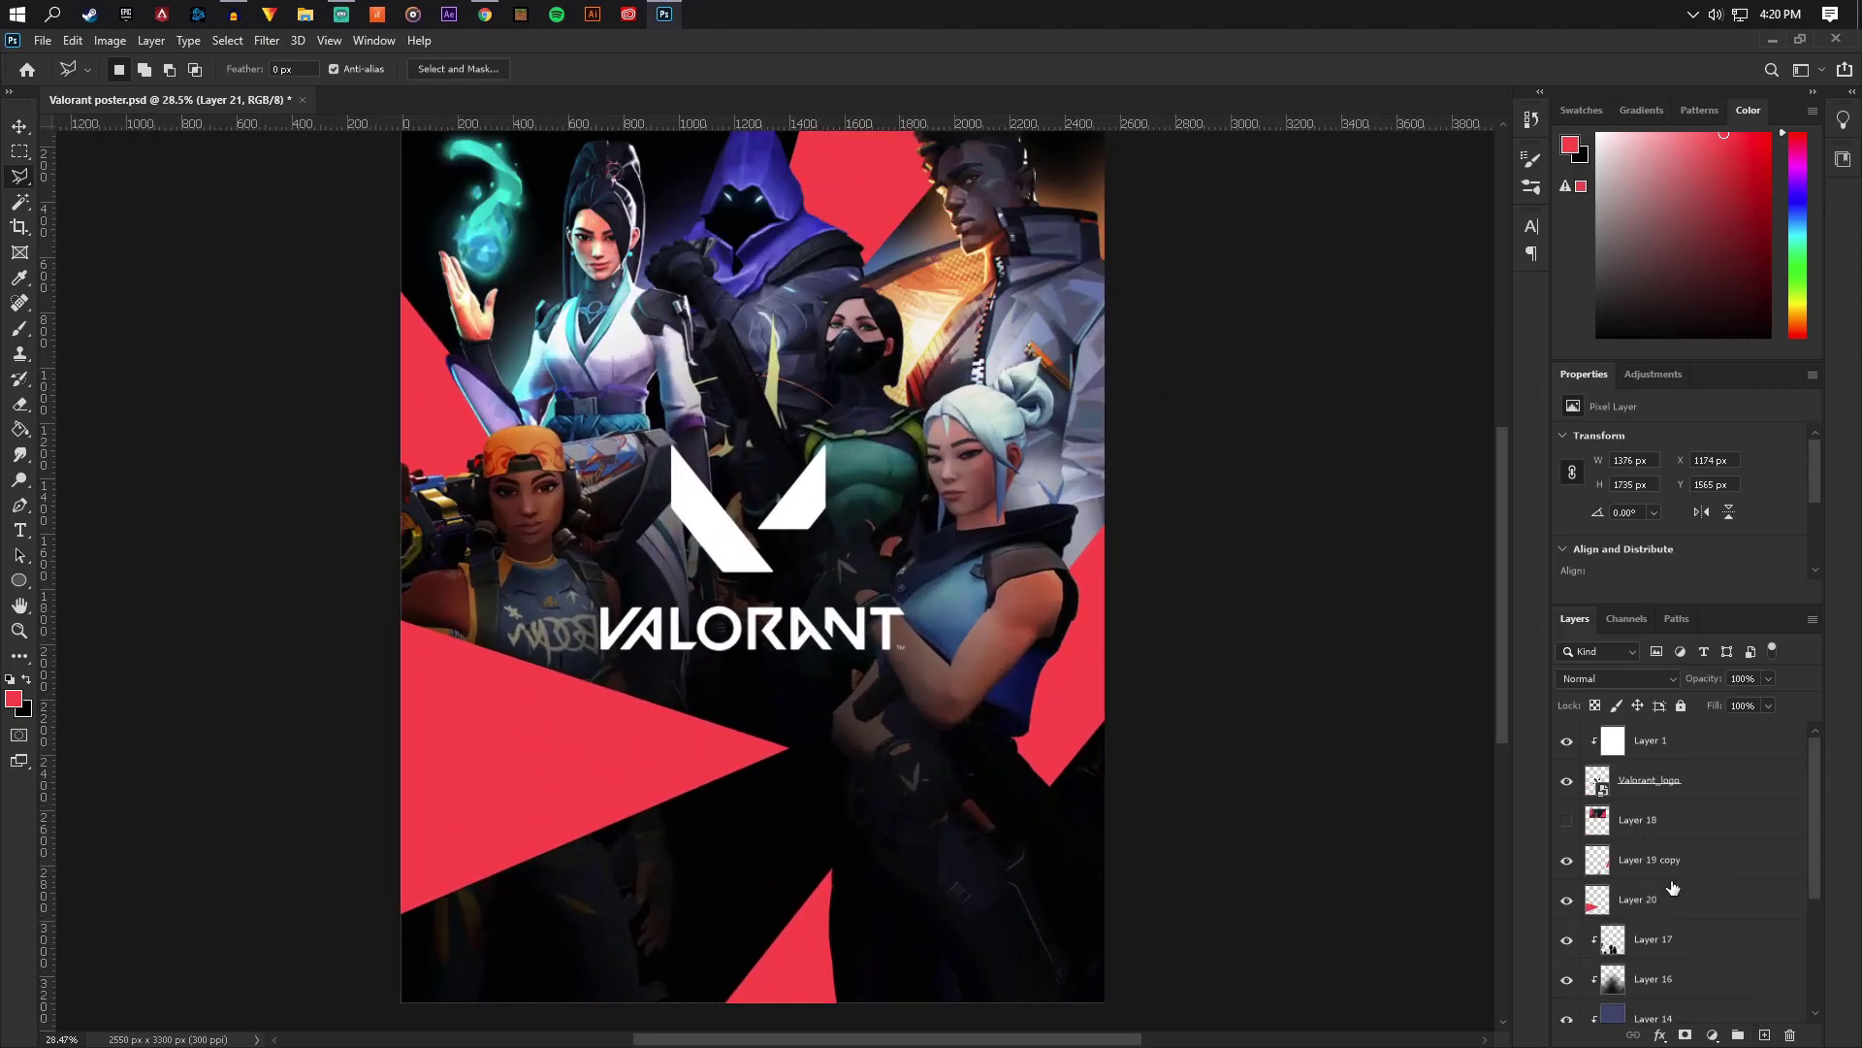
Add a new layer above Layer 19 copy and outline a triangle at the bottom-right corner
click(1675, 868)
click(1764, 1035)
scroll(1290, 834, down, 4)
scroll(1239, 856, up, 2)
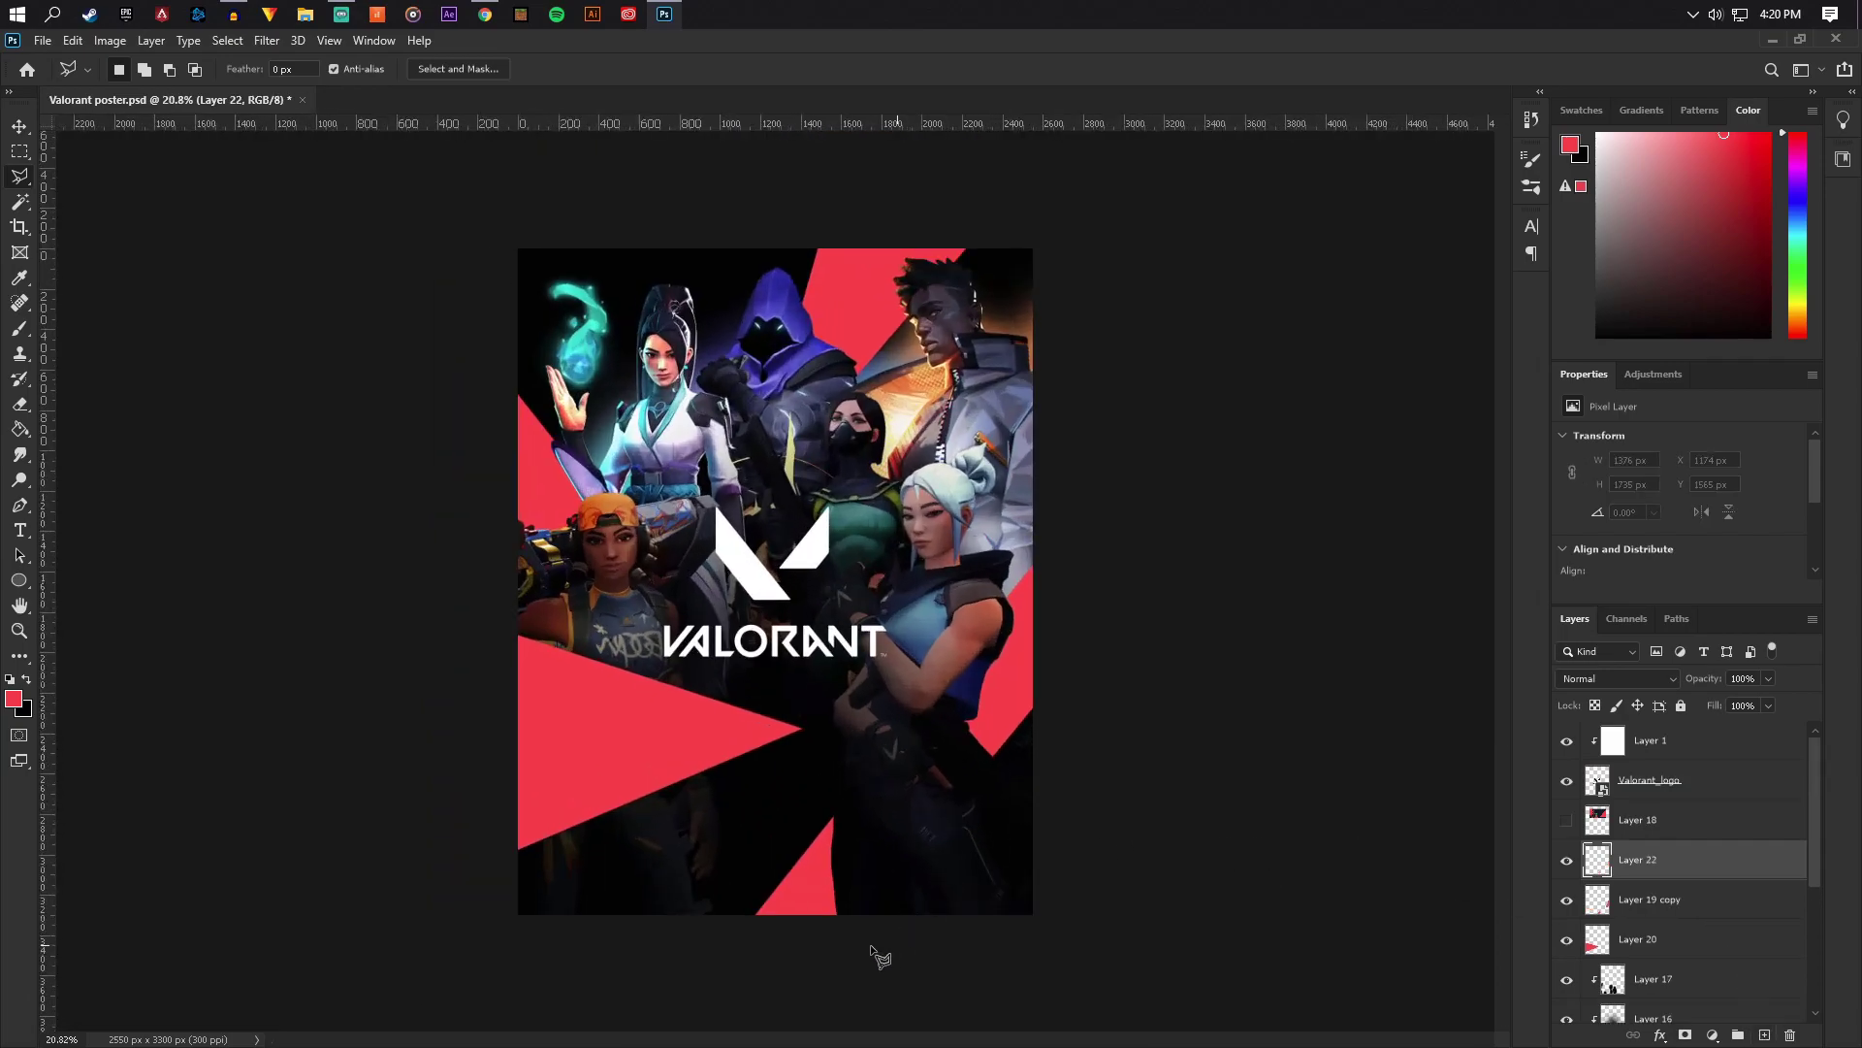
click(870, 945)
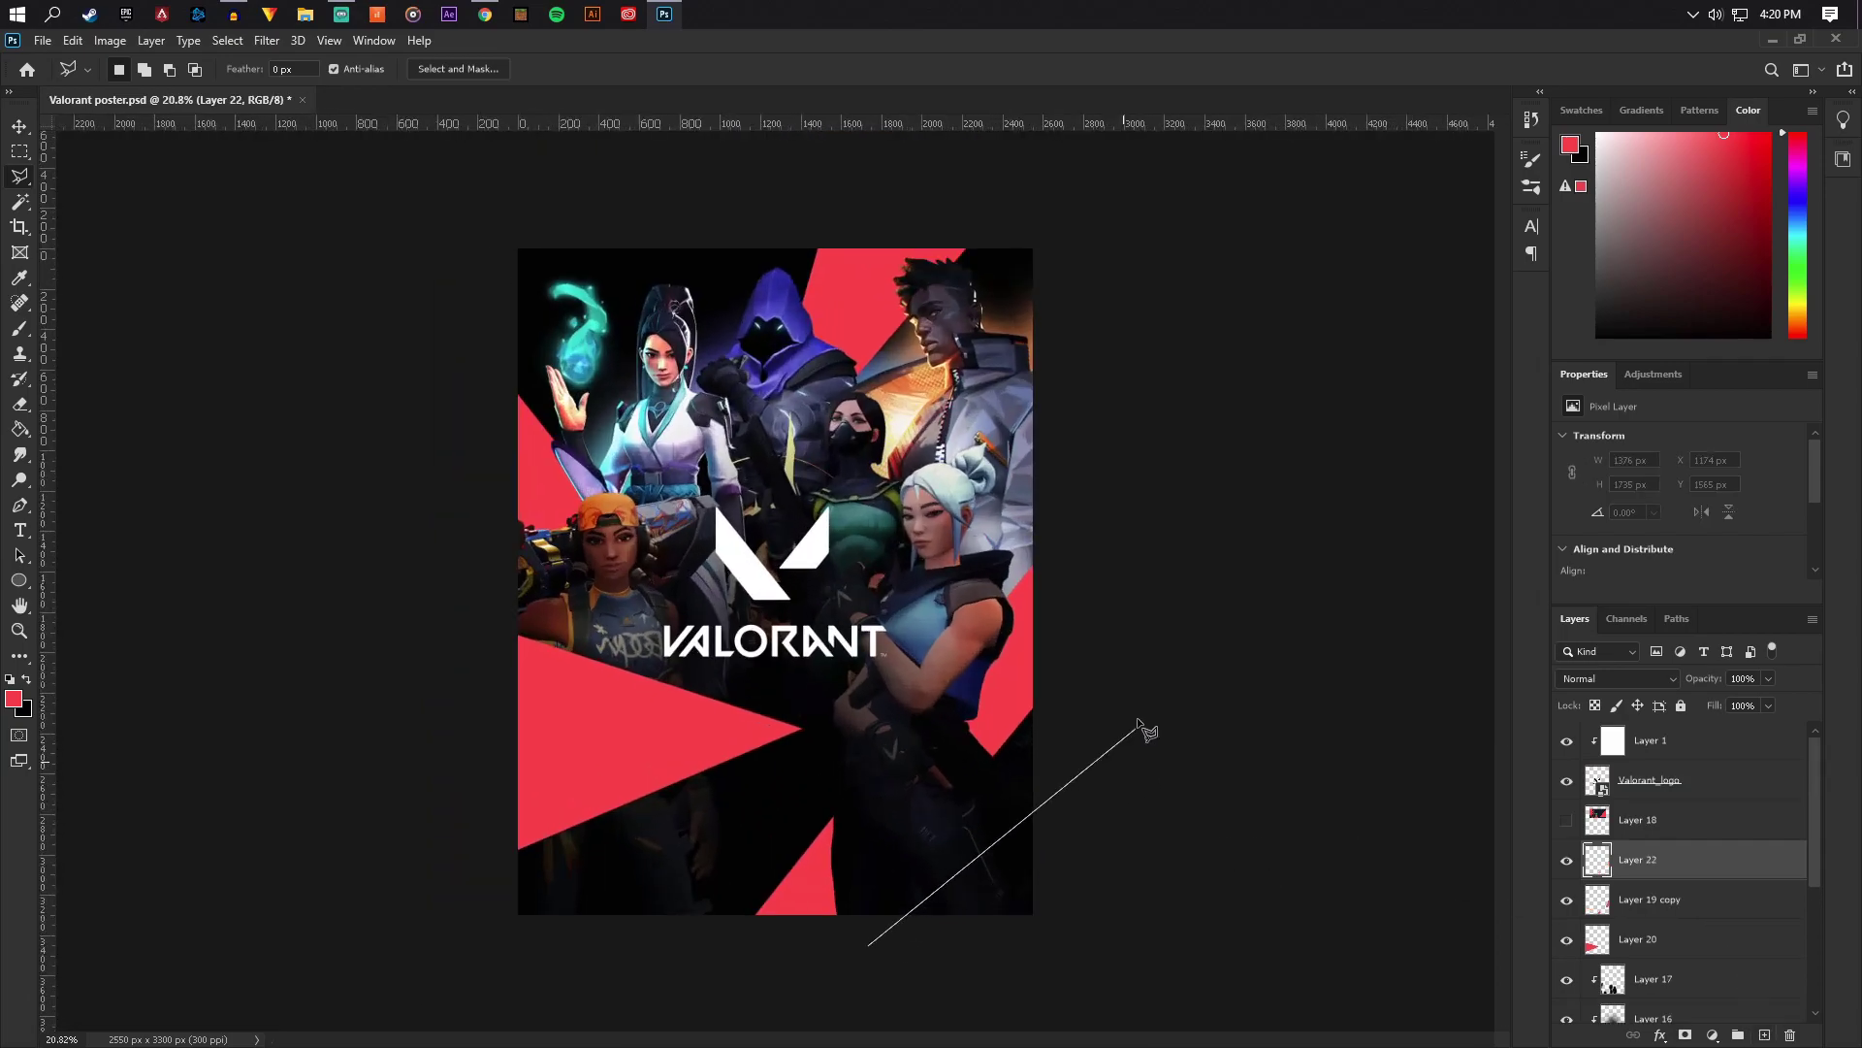
click(1103, 657)
click(1072, 965)
click(870, 945)
drag(990, 843, 1008, 854)
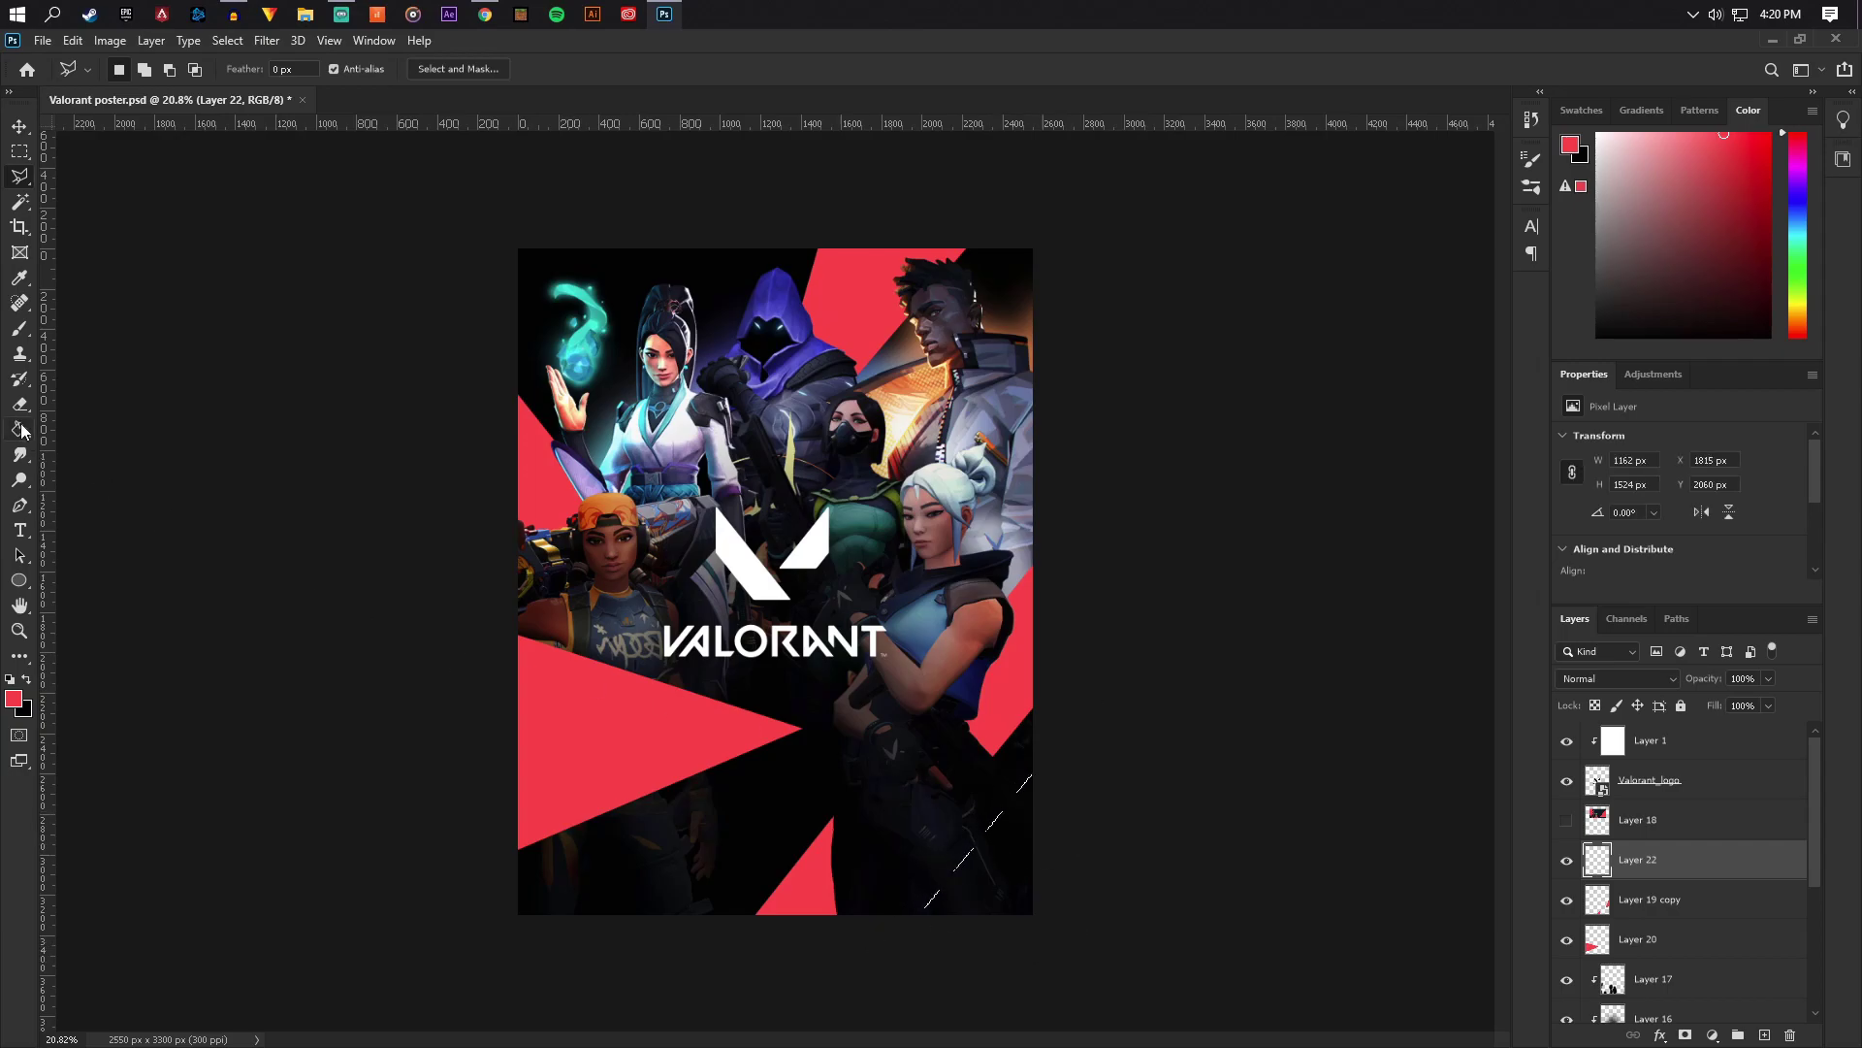
Fill the bottom-right triangle red and deselect
click(20, 430)
click(1017, 883)
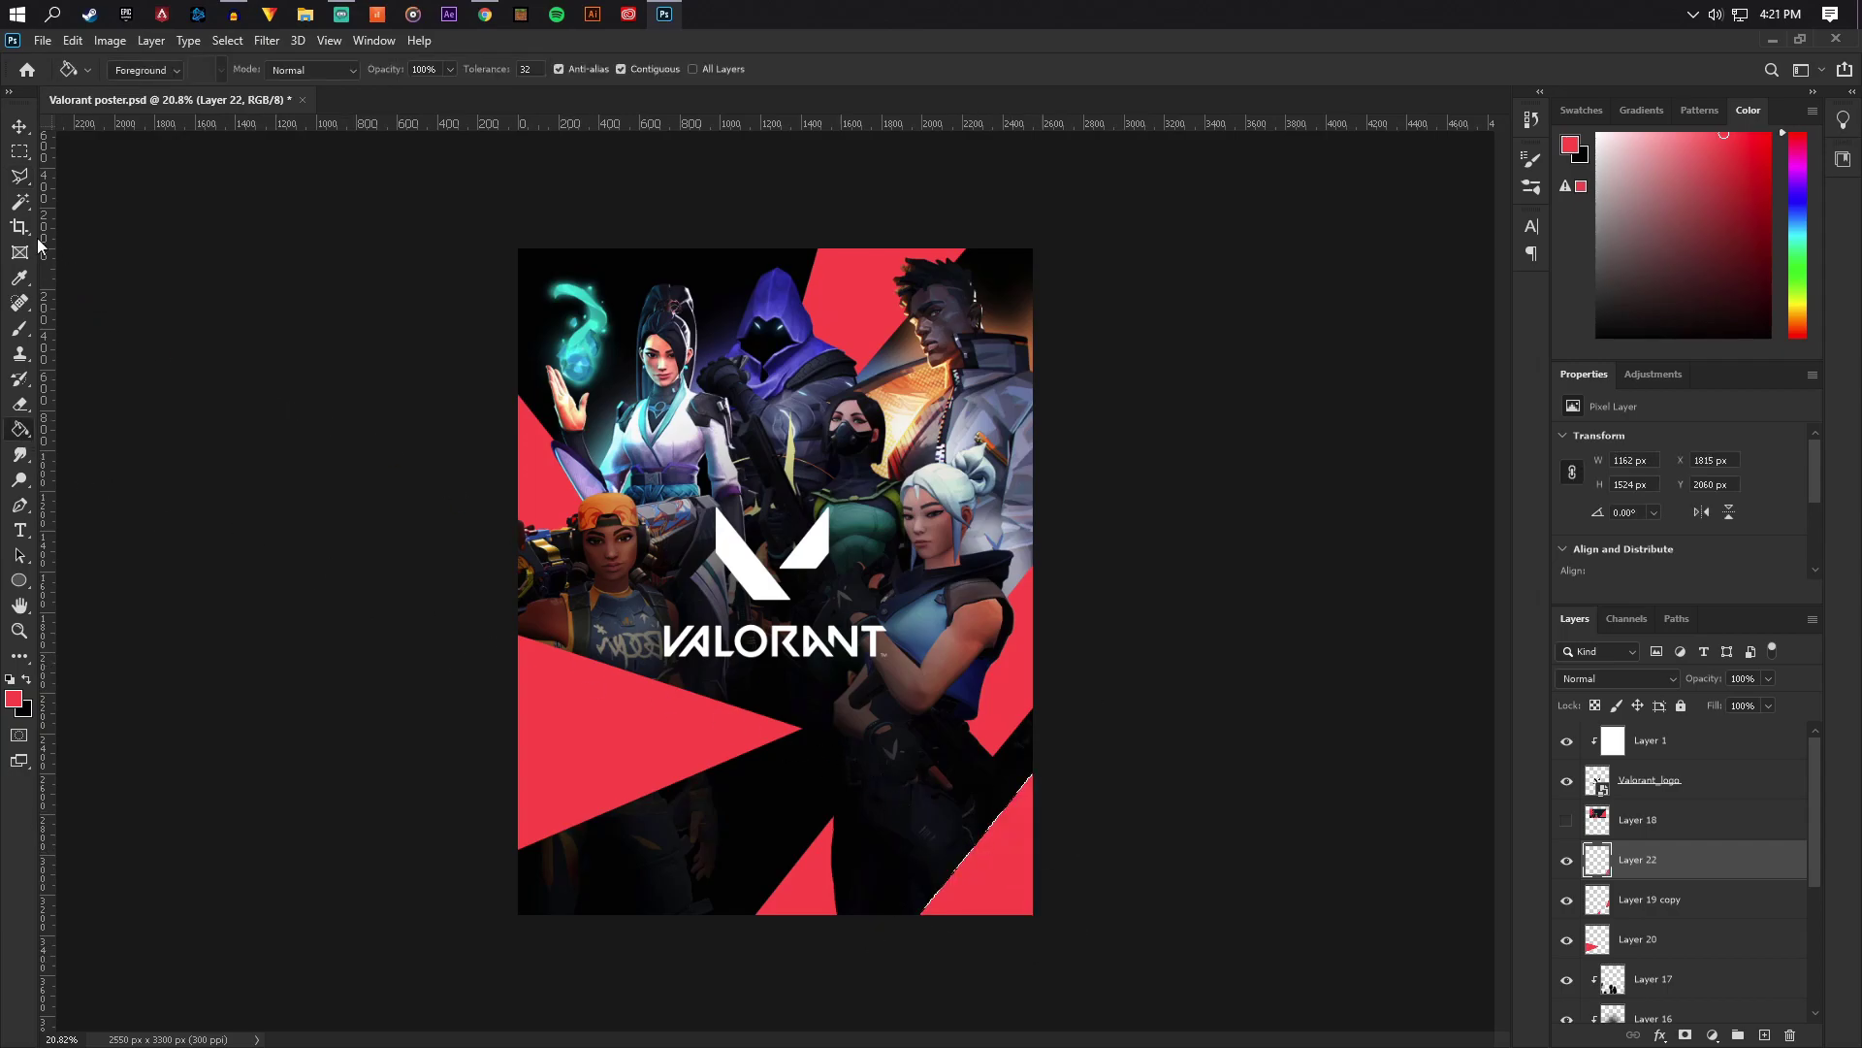
click(24, 180)
right_click(798, 573)
click(827, 585)
scroll(854, 607, down, 6)
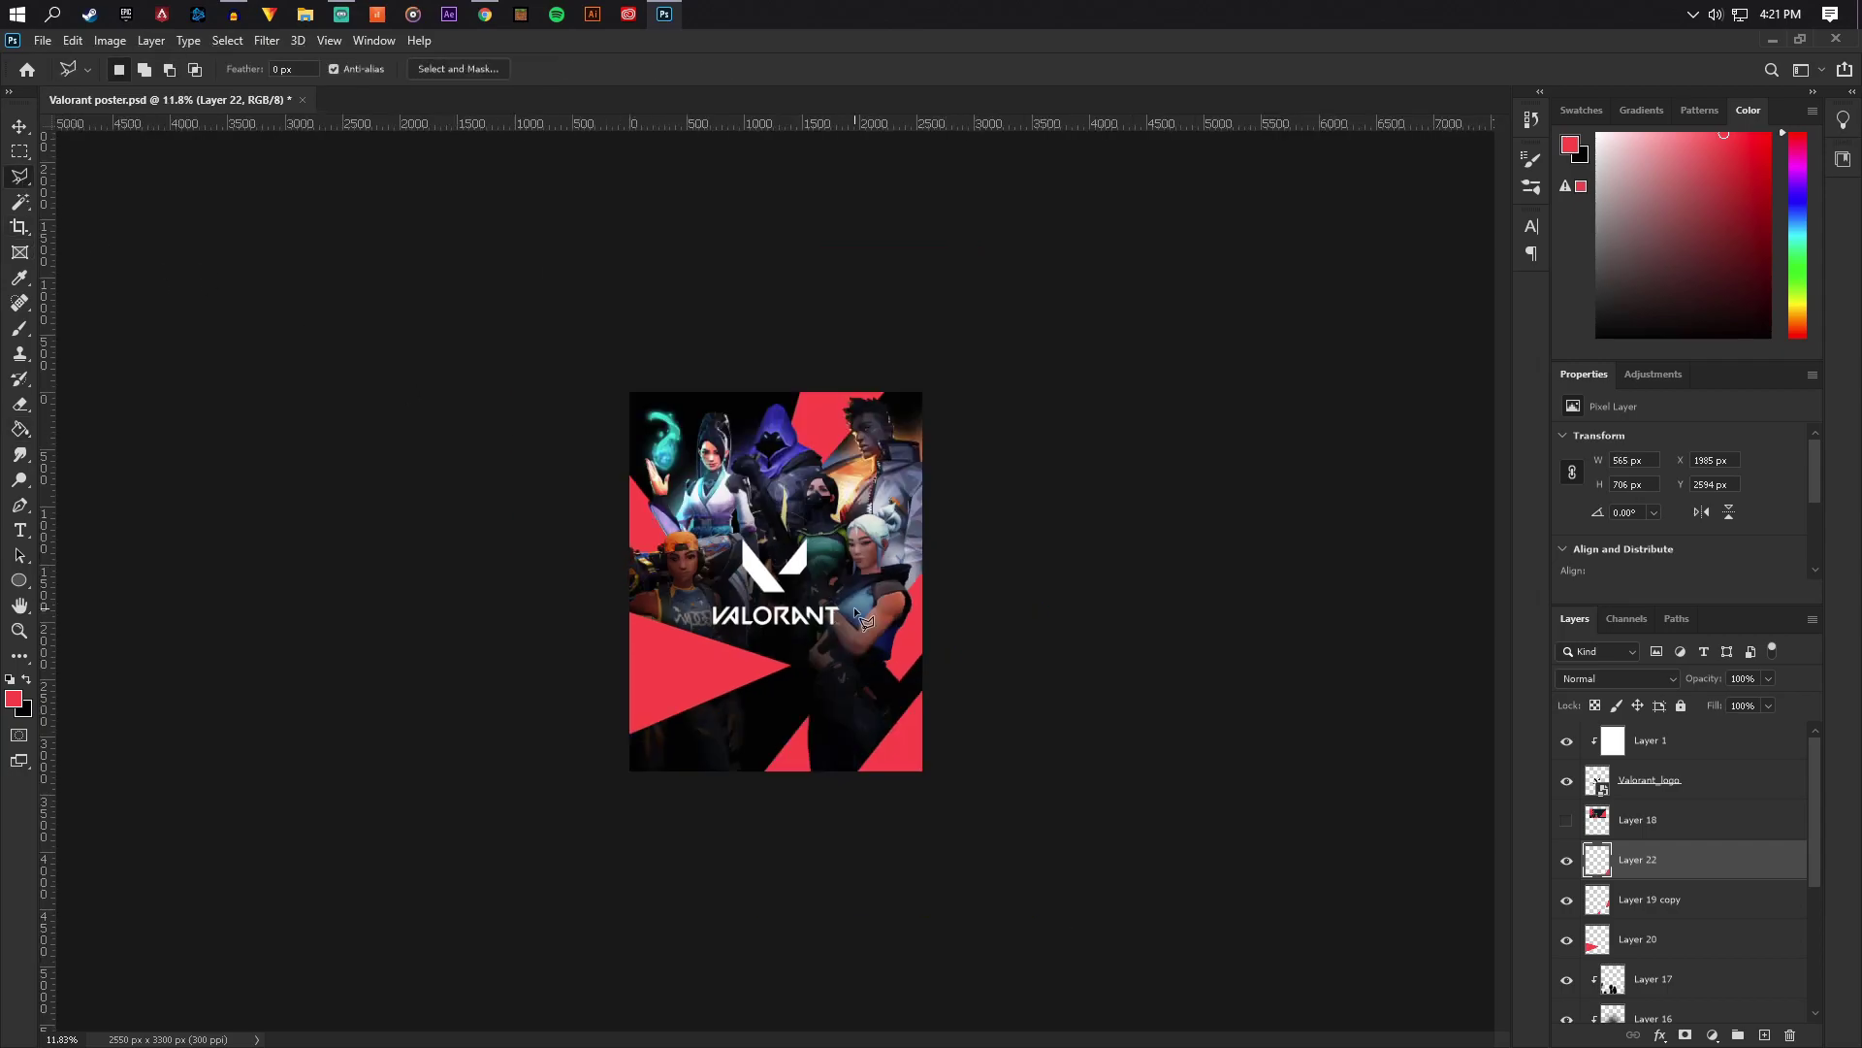
scroll(854, 608, up, 5)
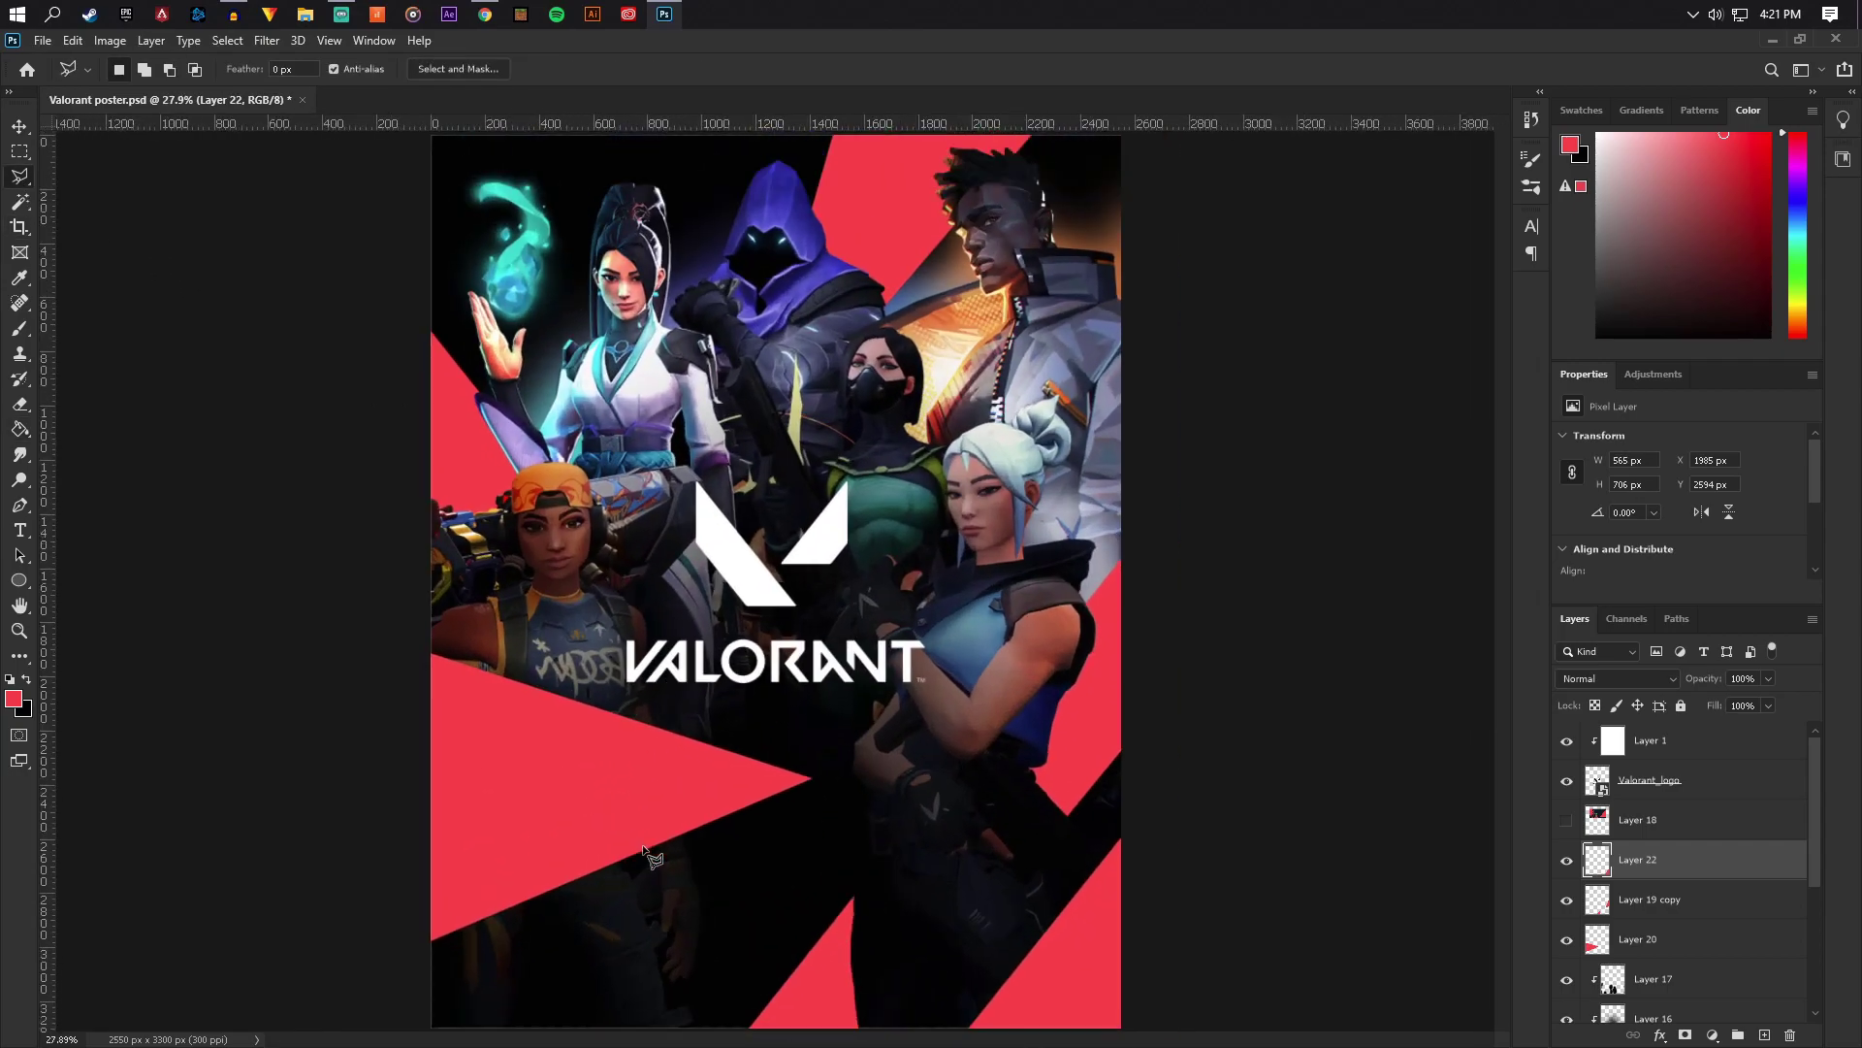
scroll(646, 850, down, 4)
scroll(667, 862, up, 2)
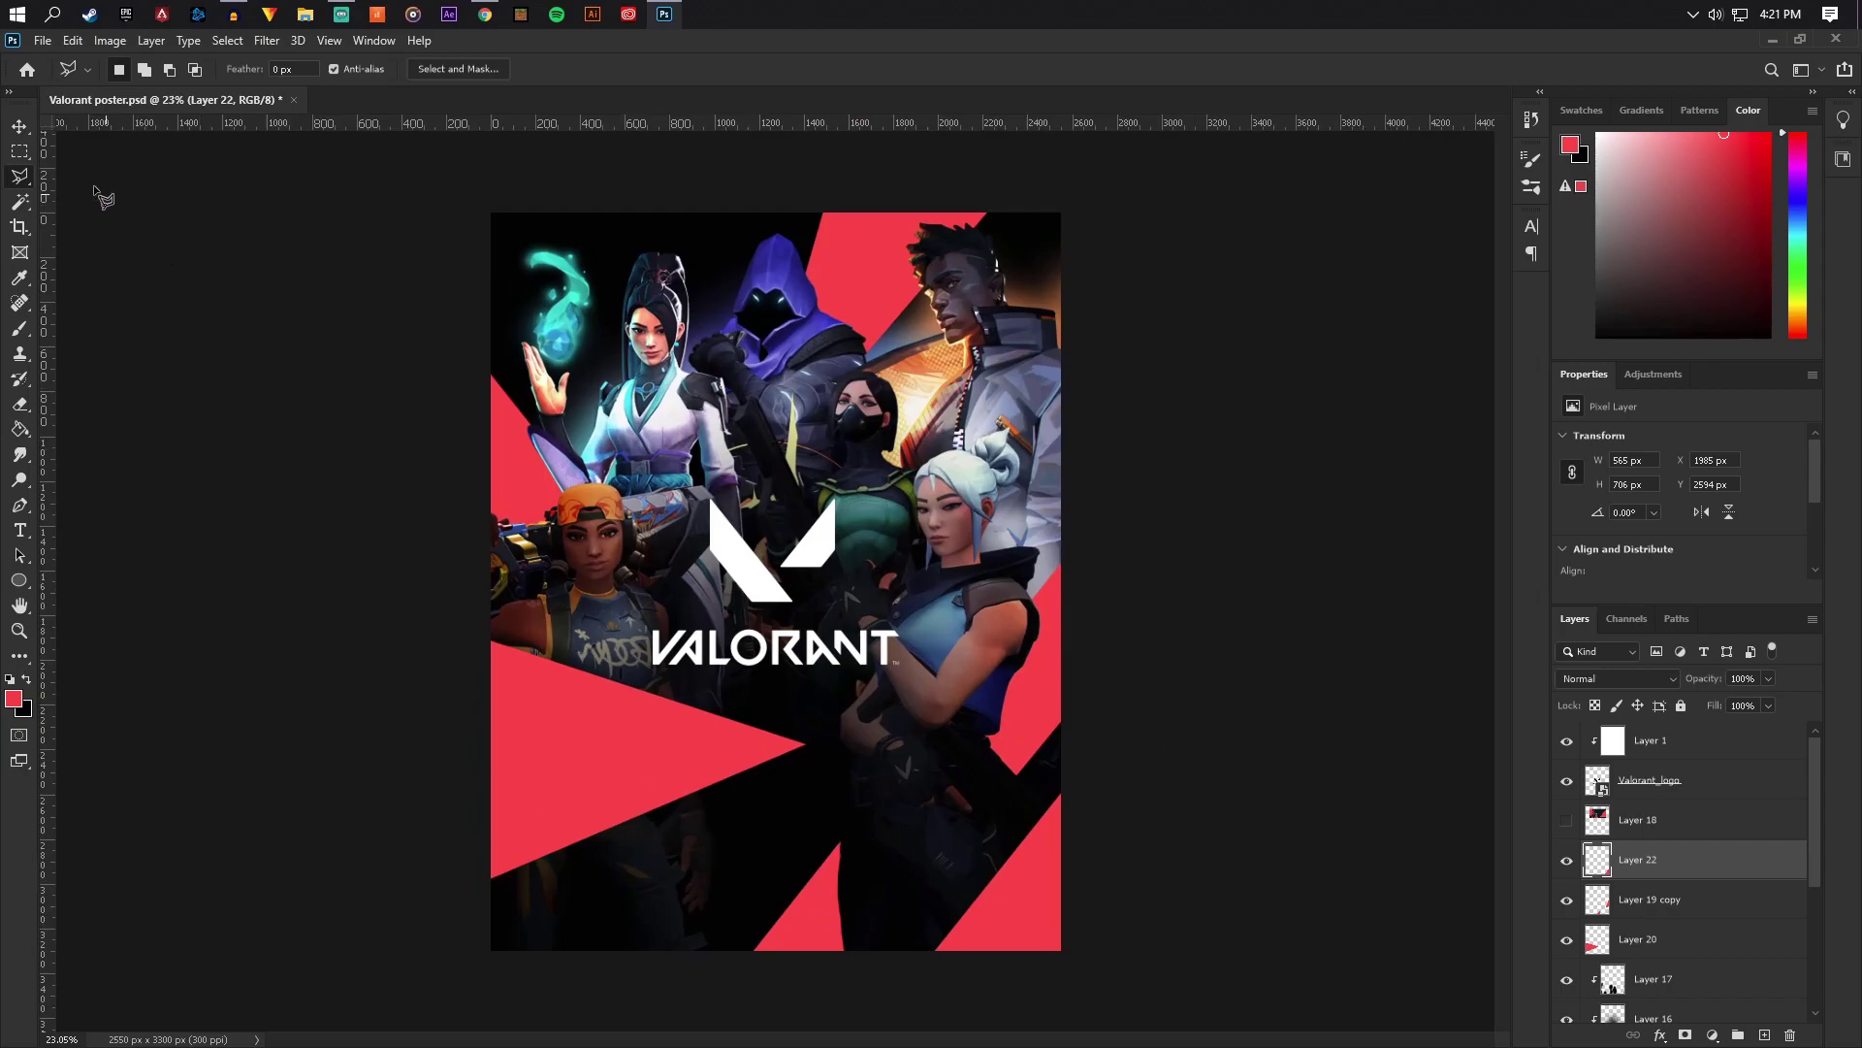
click(19, 201)
Show Raze (Half) in Group 1 and Magic Wand-select the areas around her figure
scroll(1595, 893, down, 5)
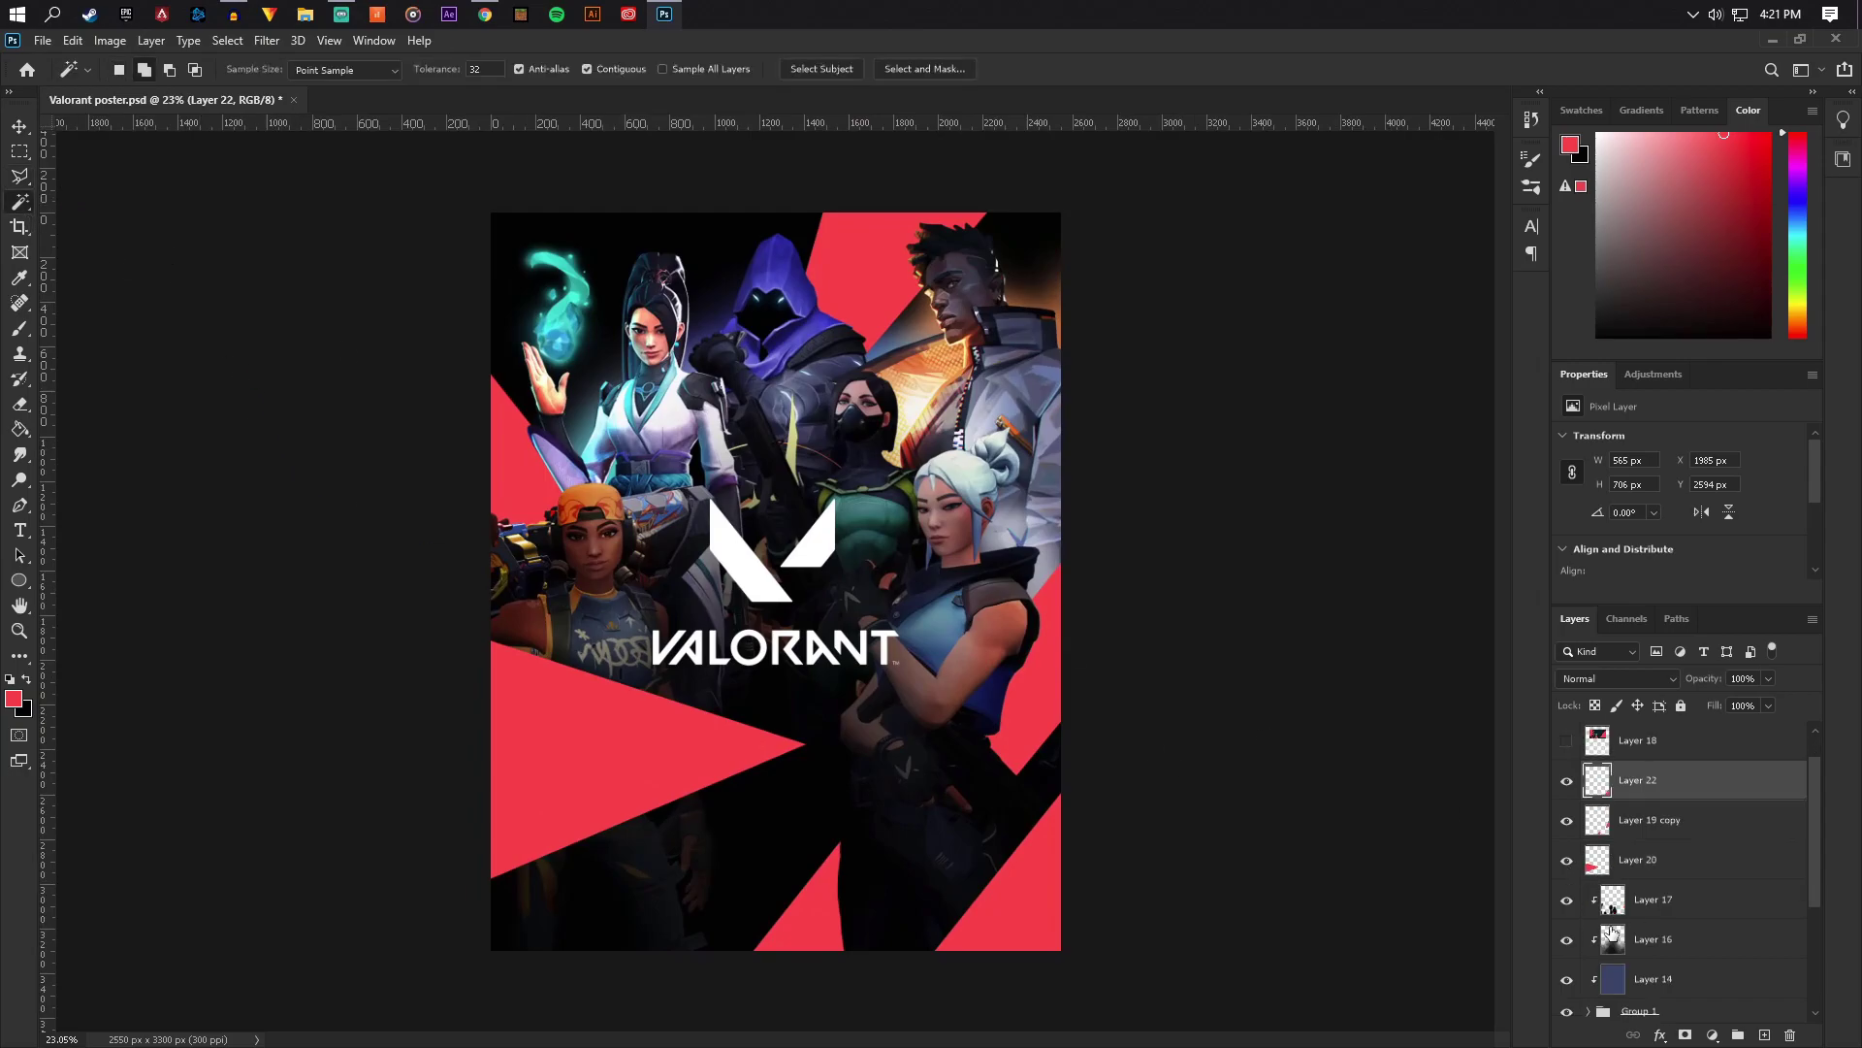
click(1588, 852)
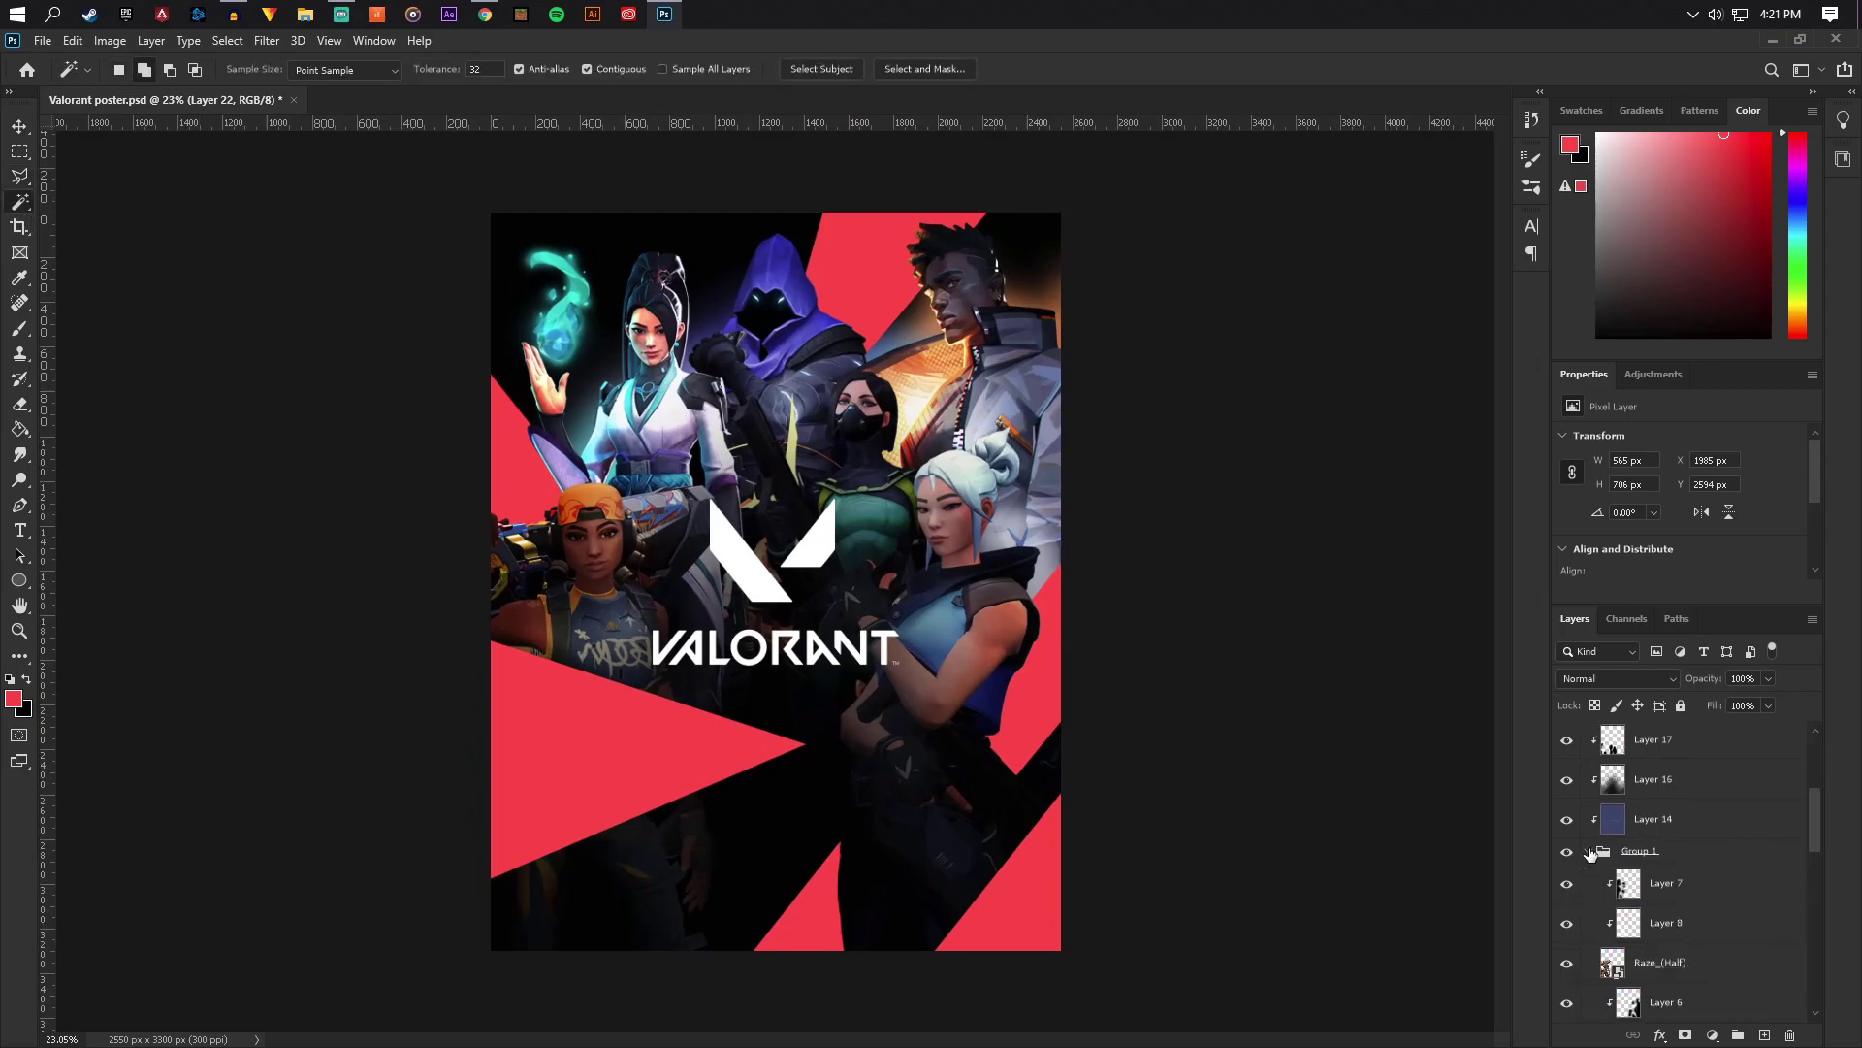
click(1567, 963)
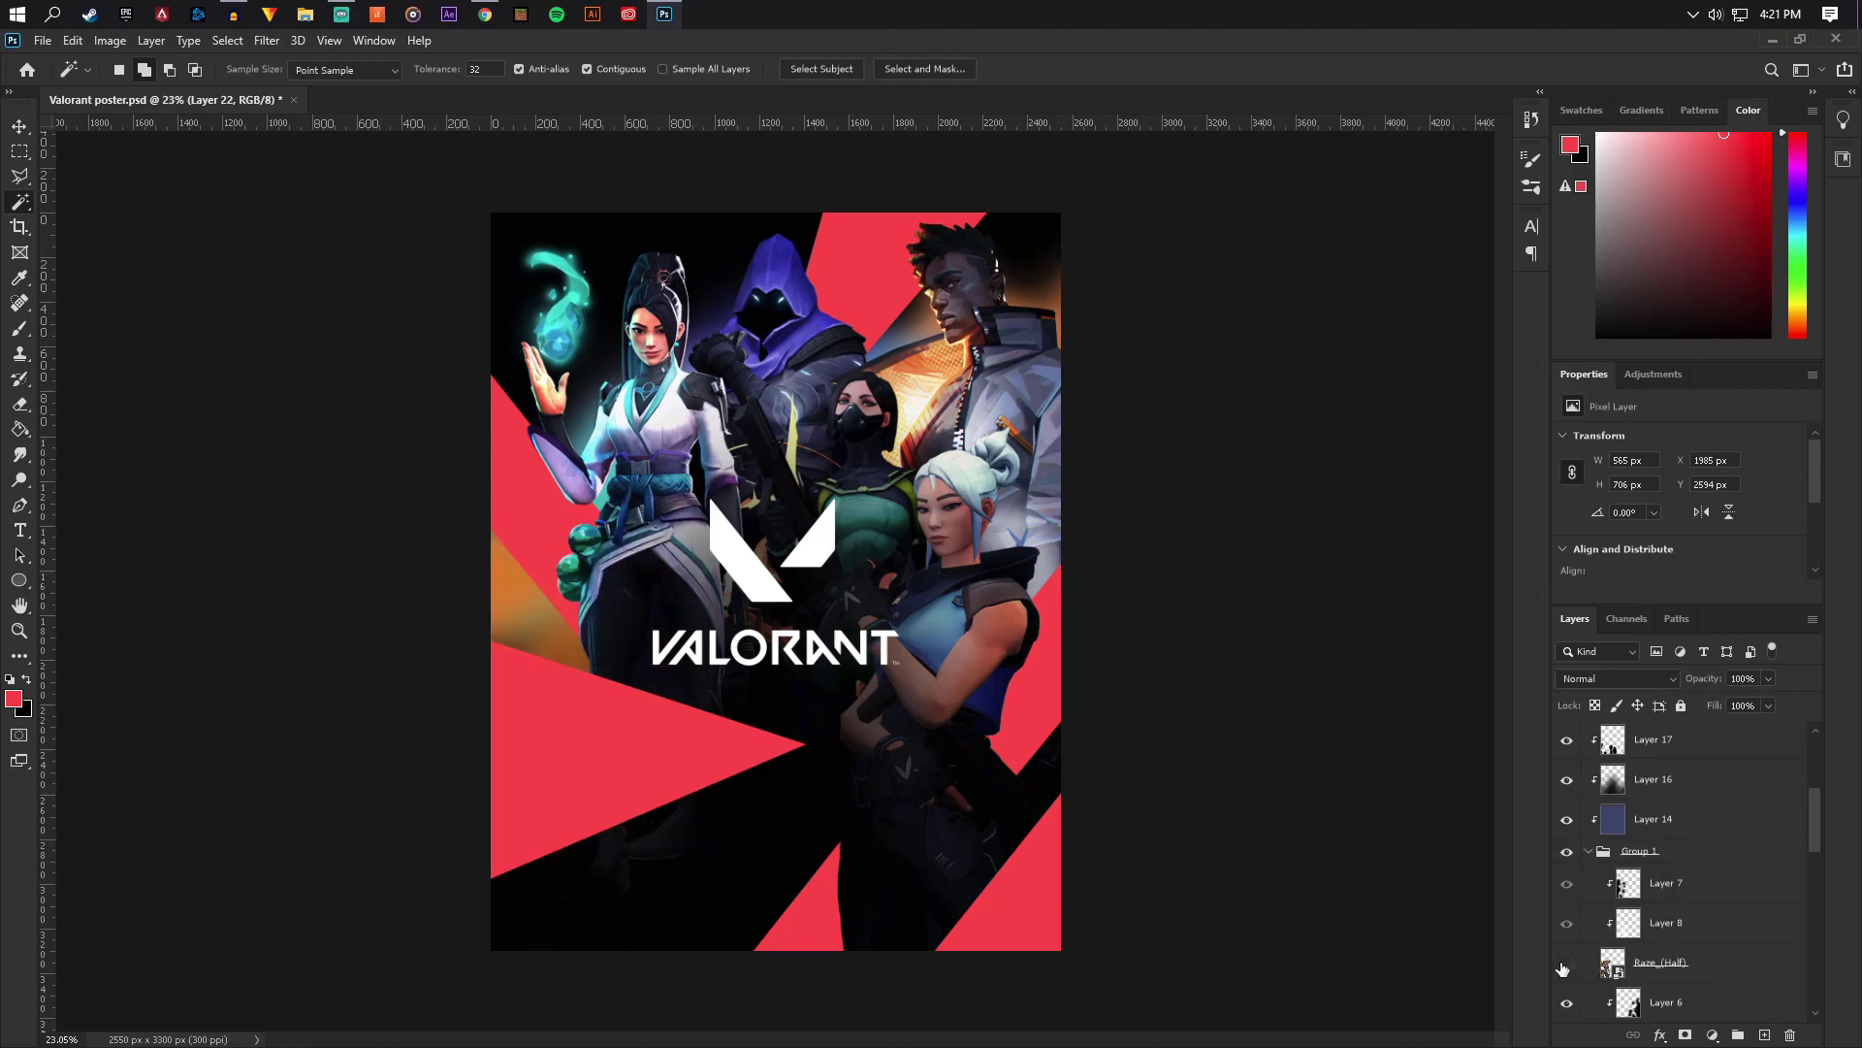
click(1688, 962)
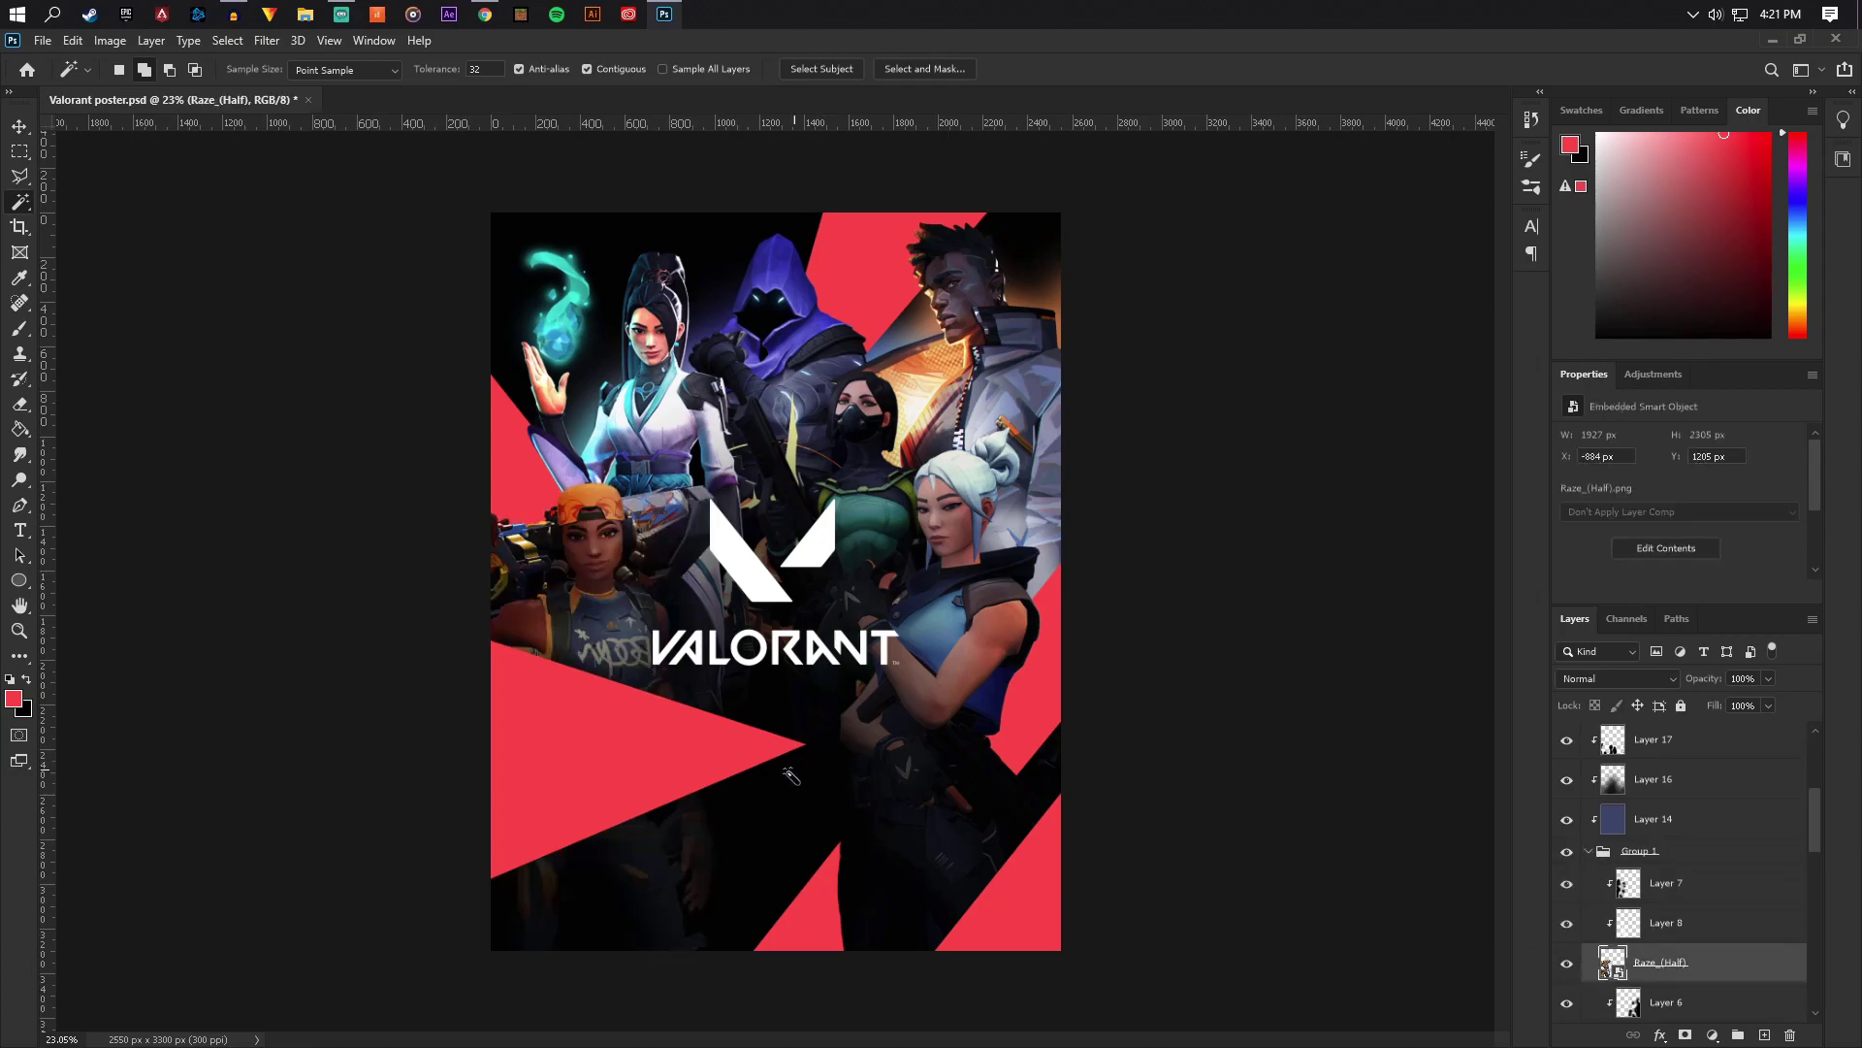
click(661, 801)
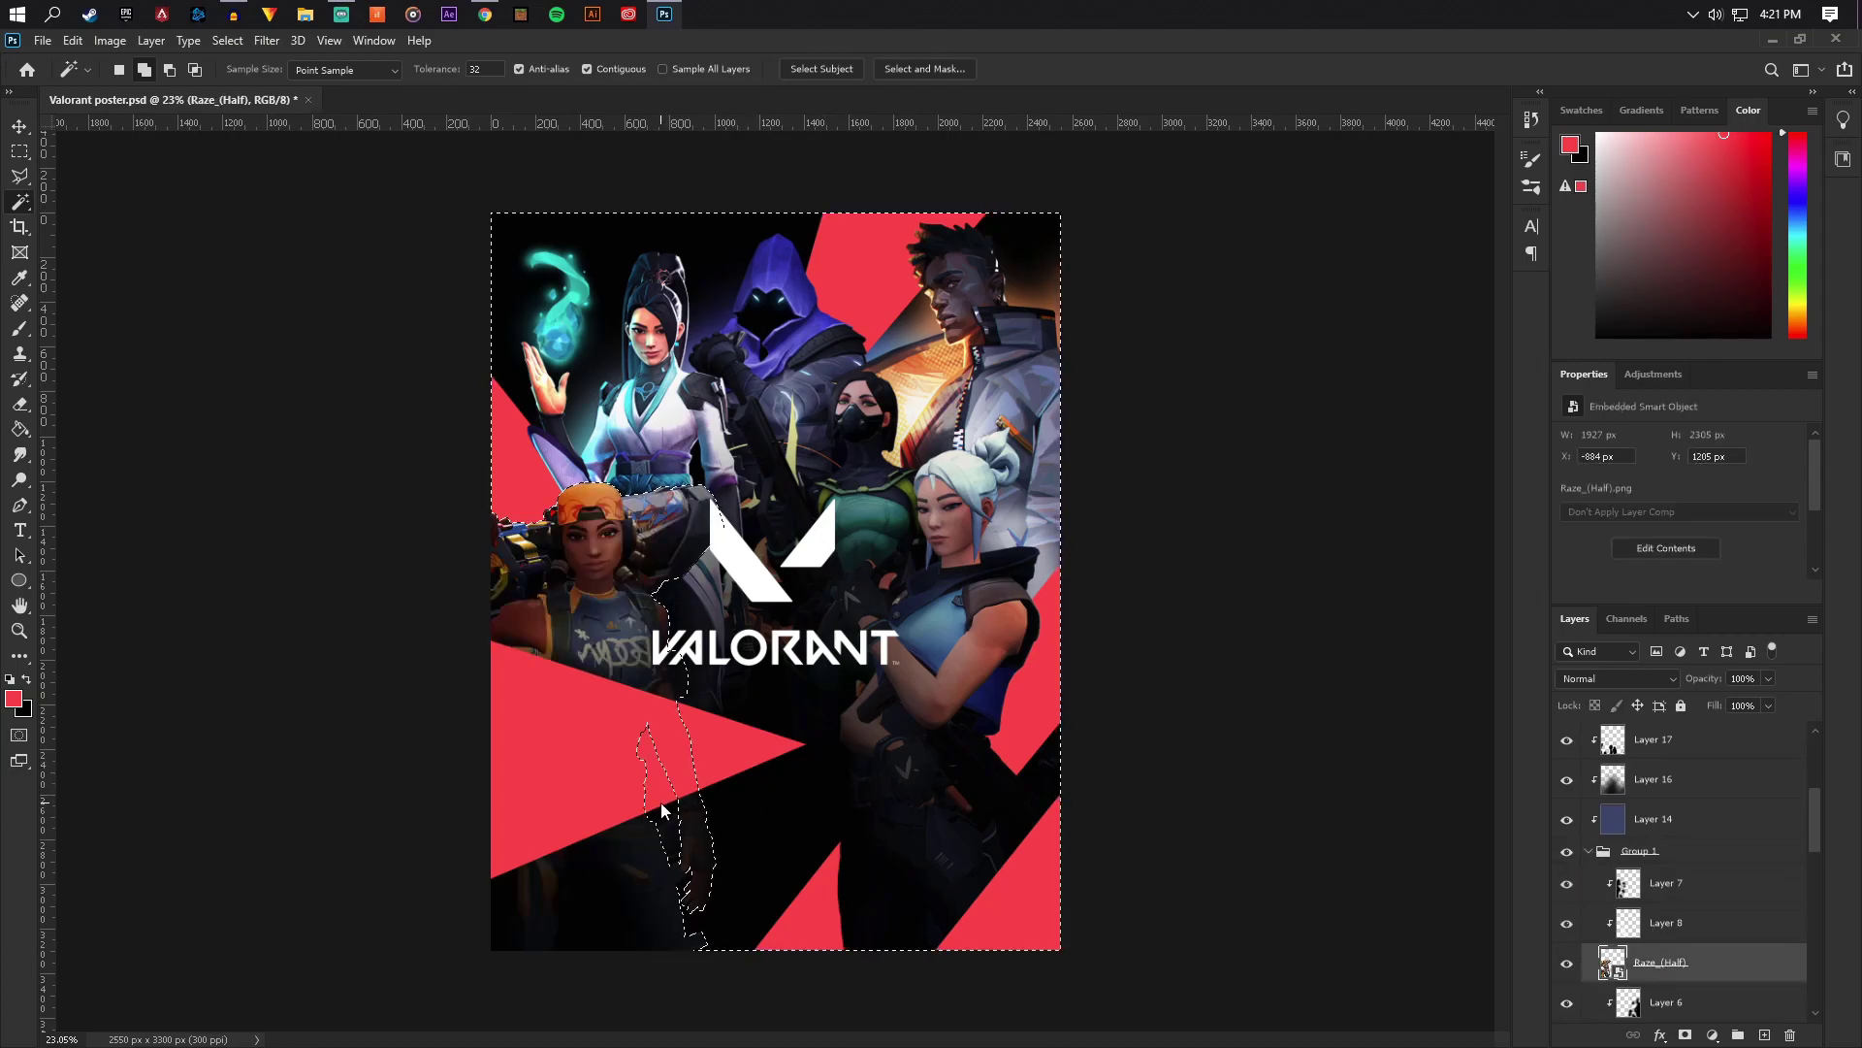
click(504, 664)
On Layer 20, invert the selection and erase the red triangle where it covers Raze
scroll(1647, 876, up, 3)
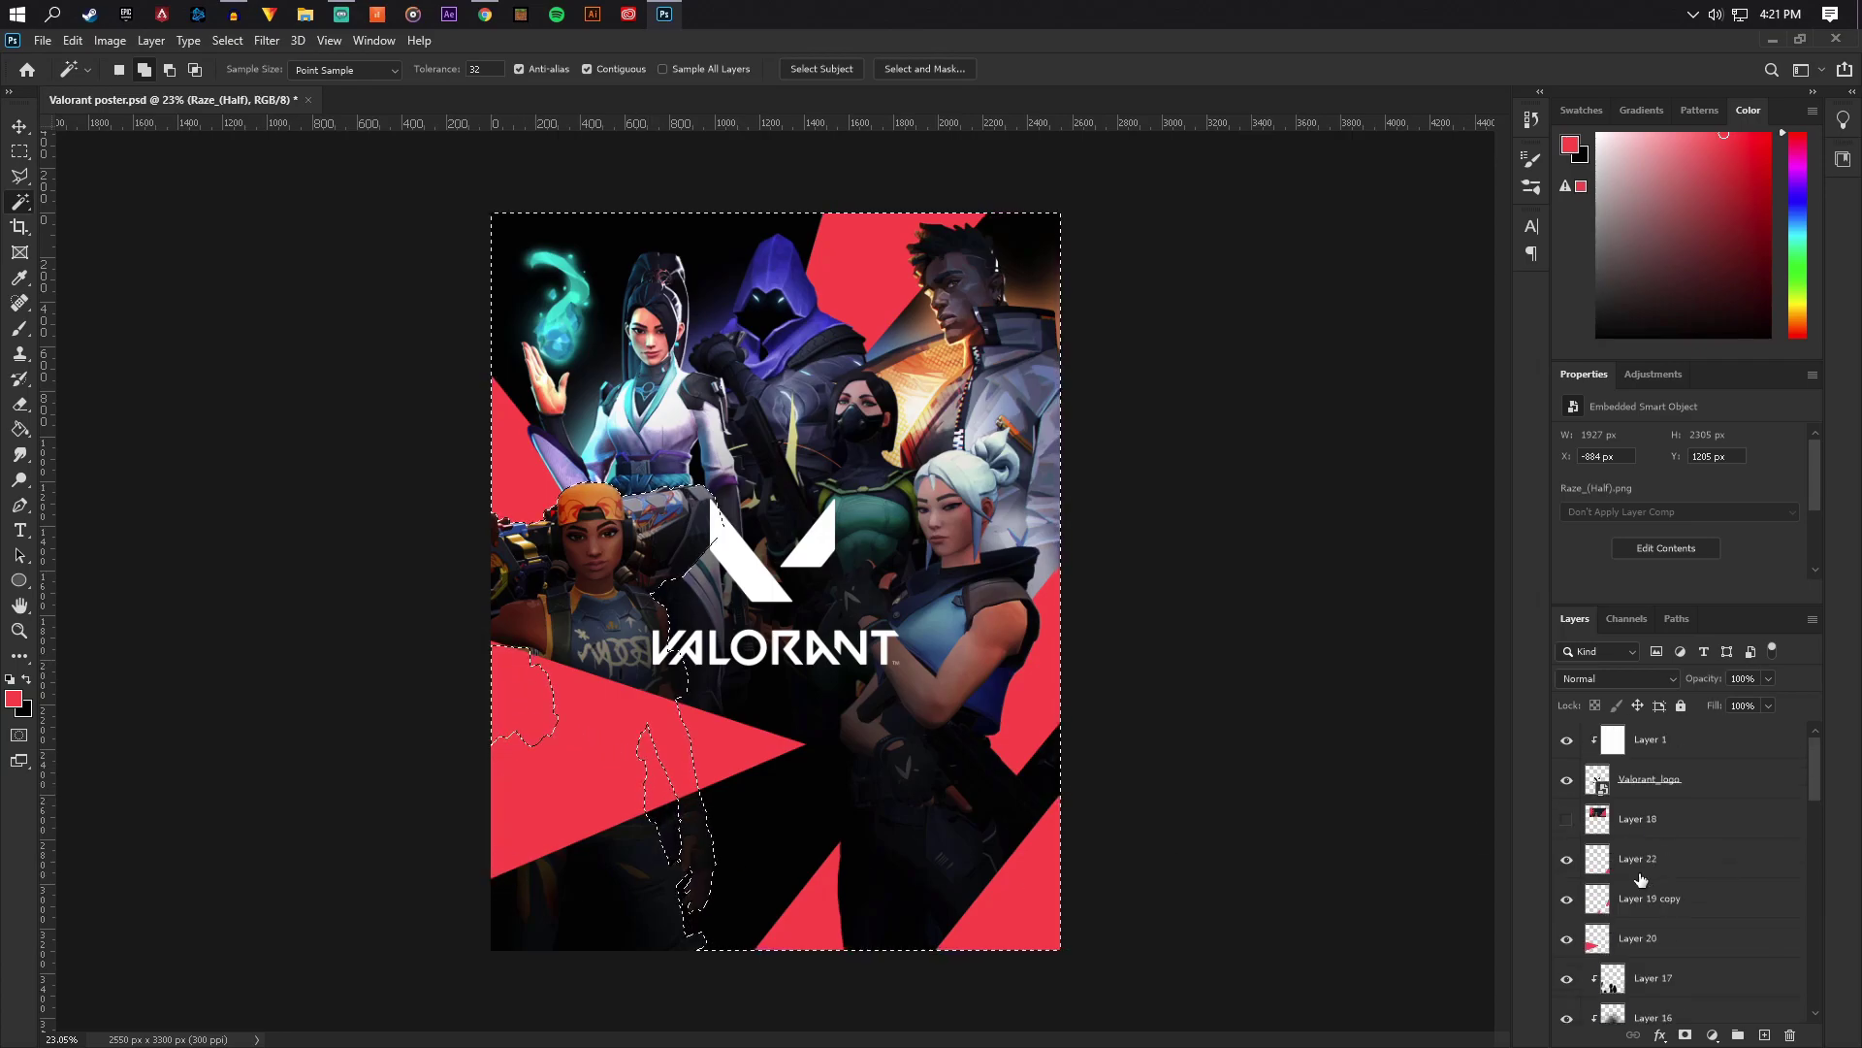
click(1566, 938)
click(1567, 938)
click(1656, 938)
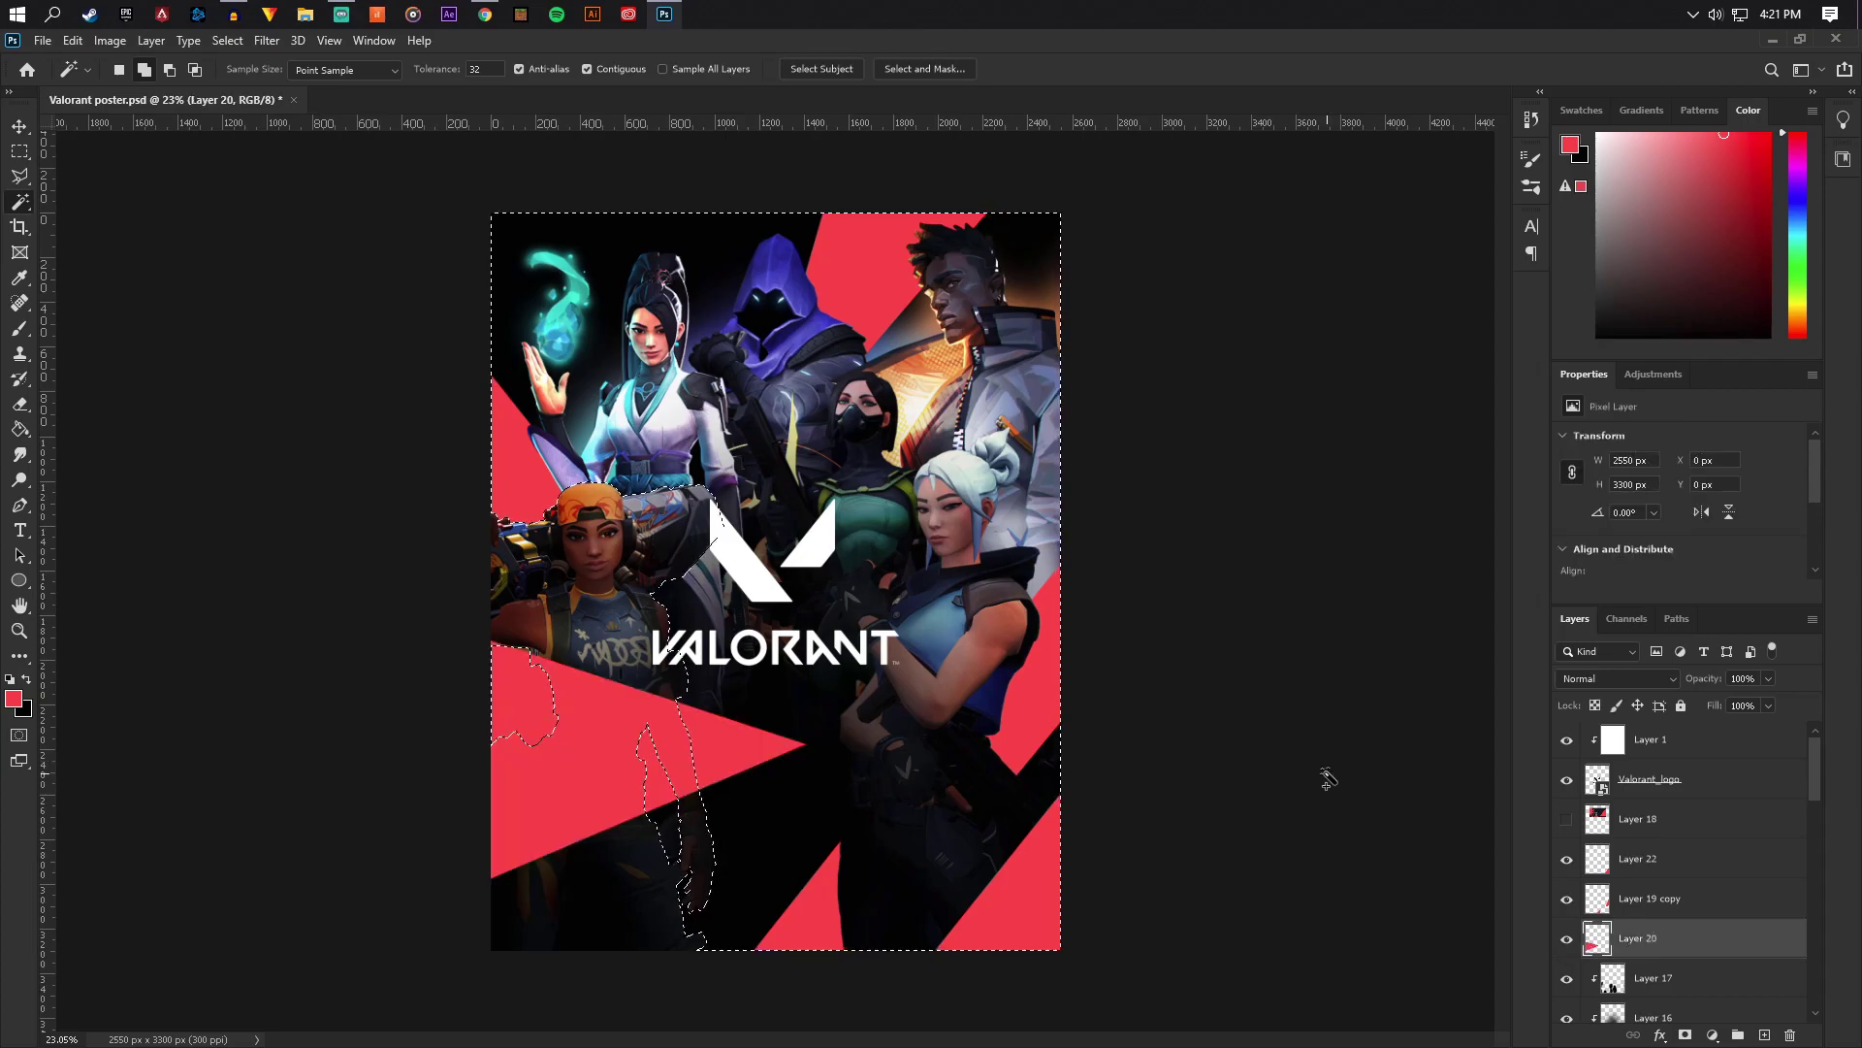
right_click(700, 598)
click(825, 863)
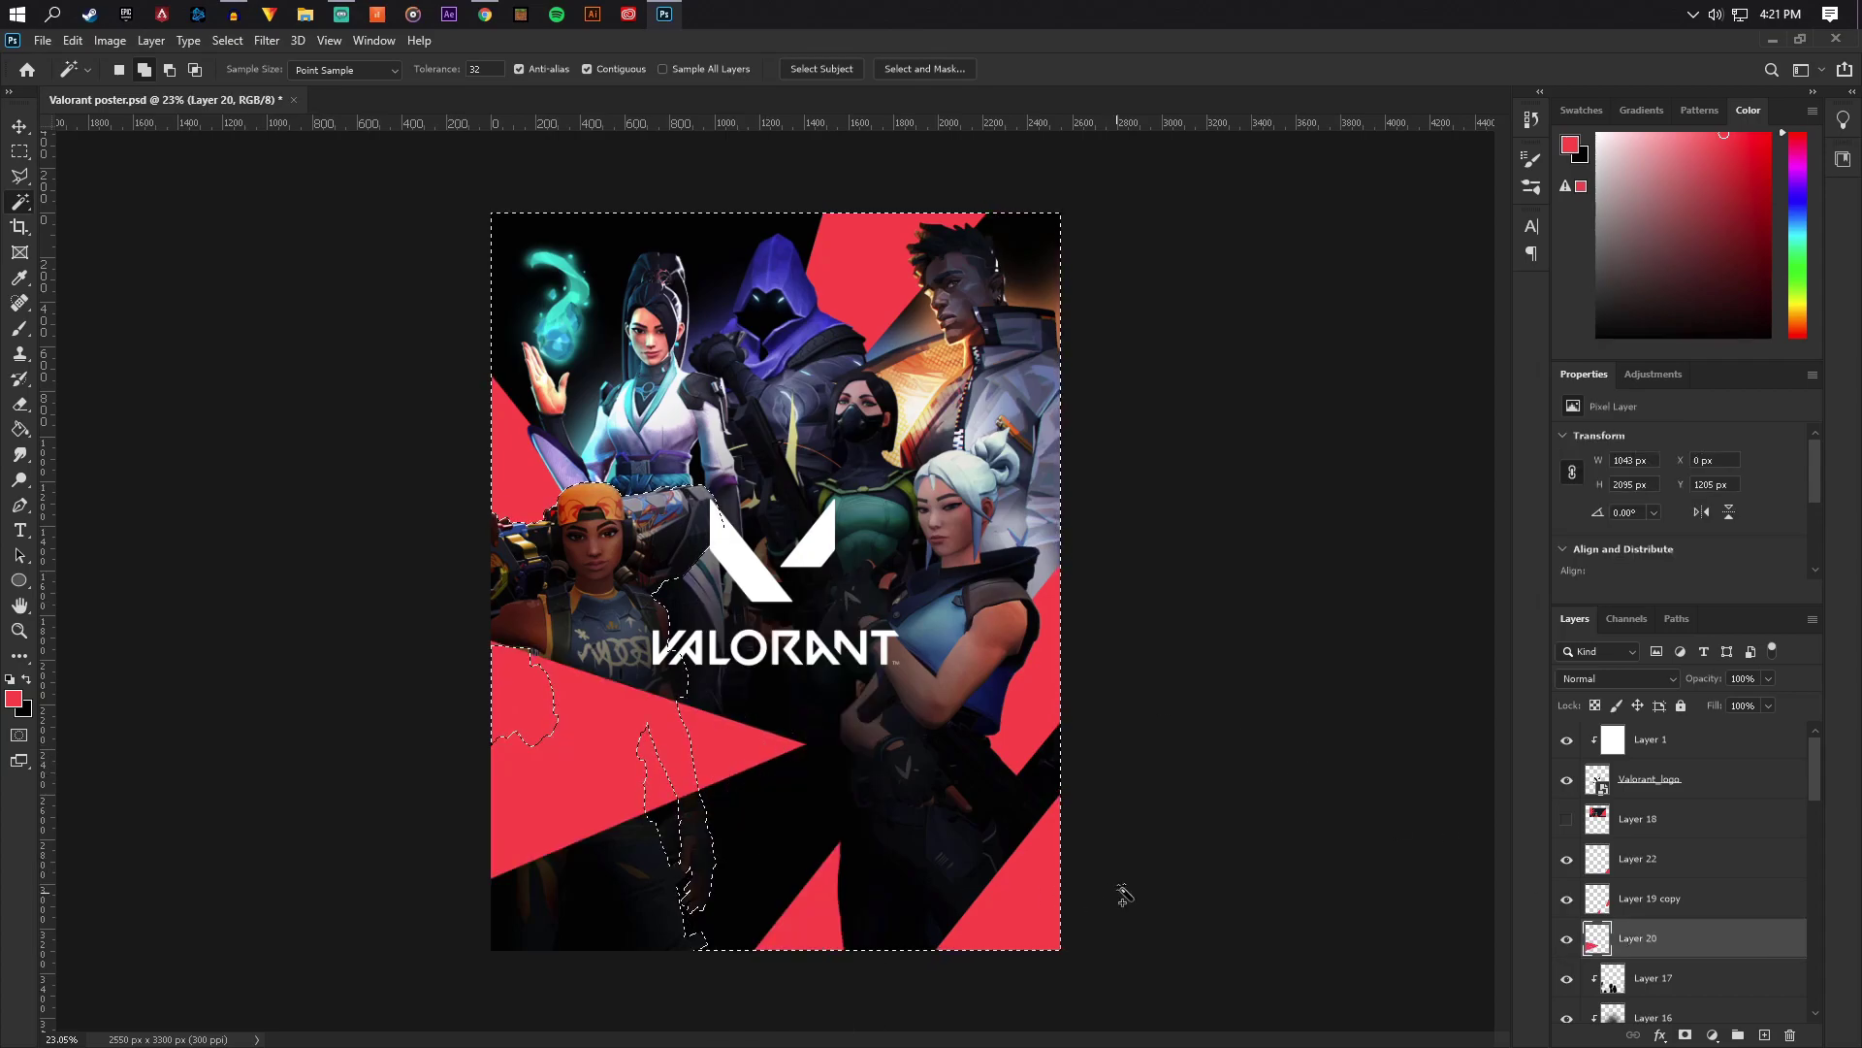
key(ctrl+shift+i)
key(e)
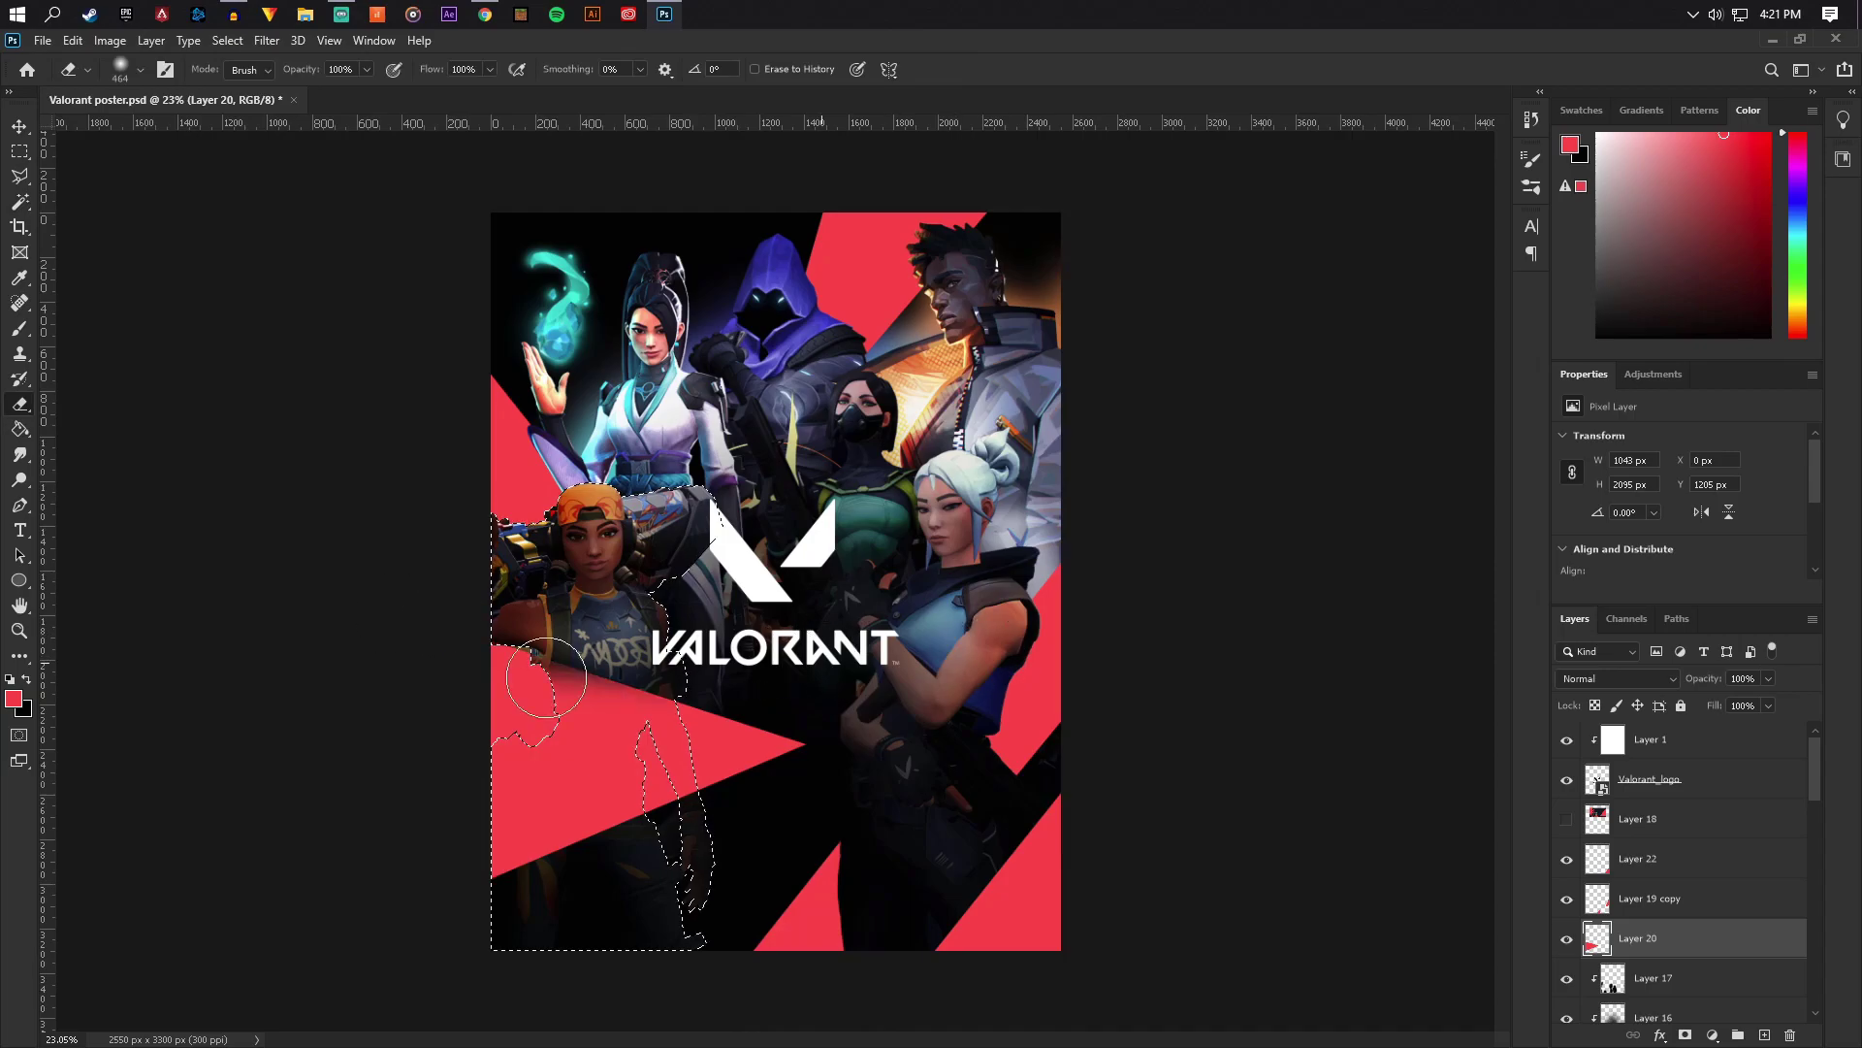
mouse_move(546, 677)
mouse_down()
mouse_move(357, 797)
mouse_move(426, 889)
mouse_up()
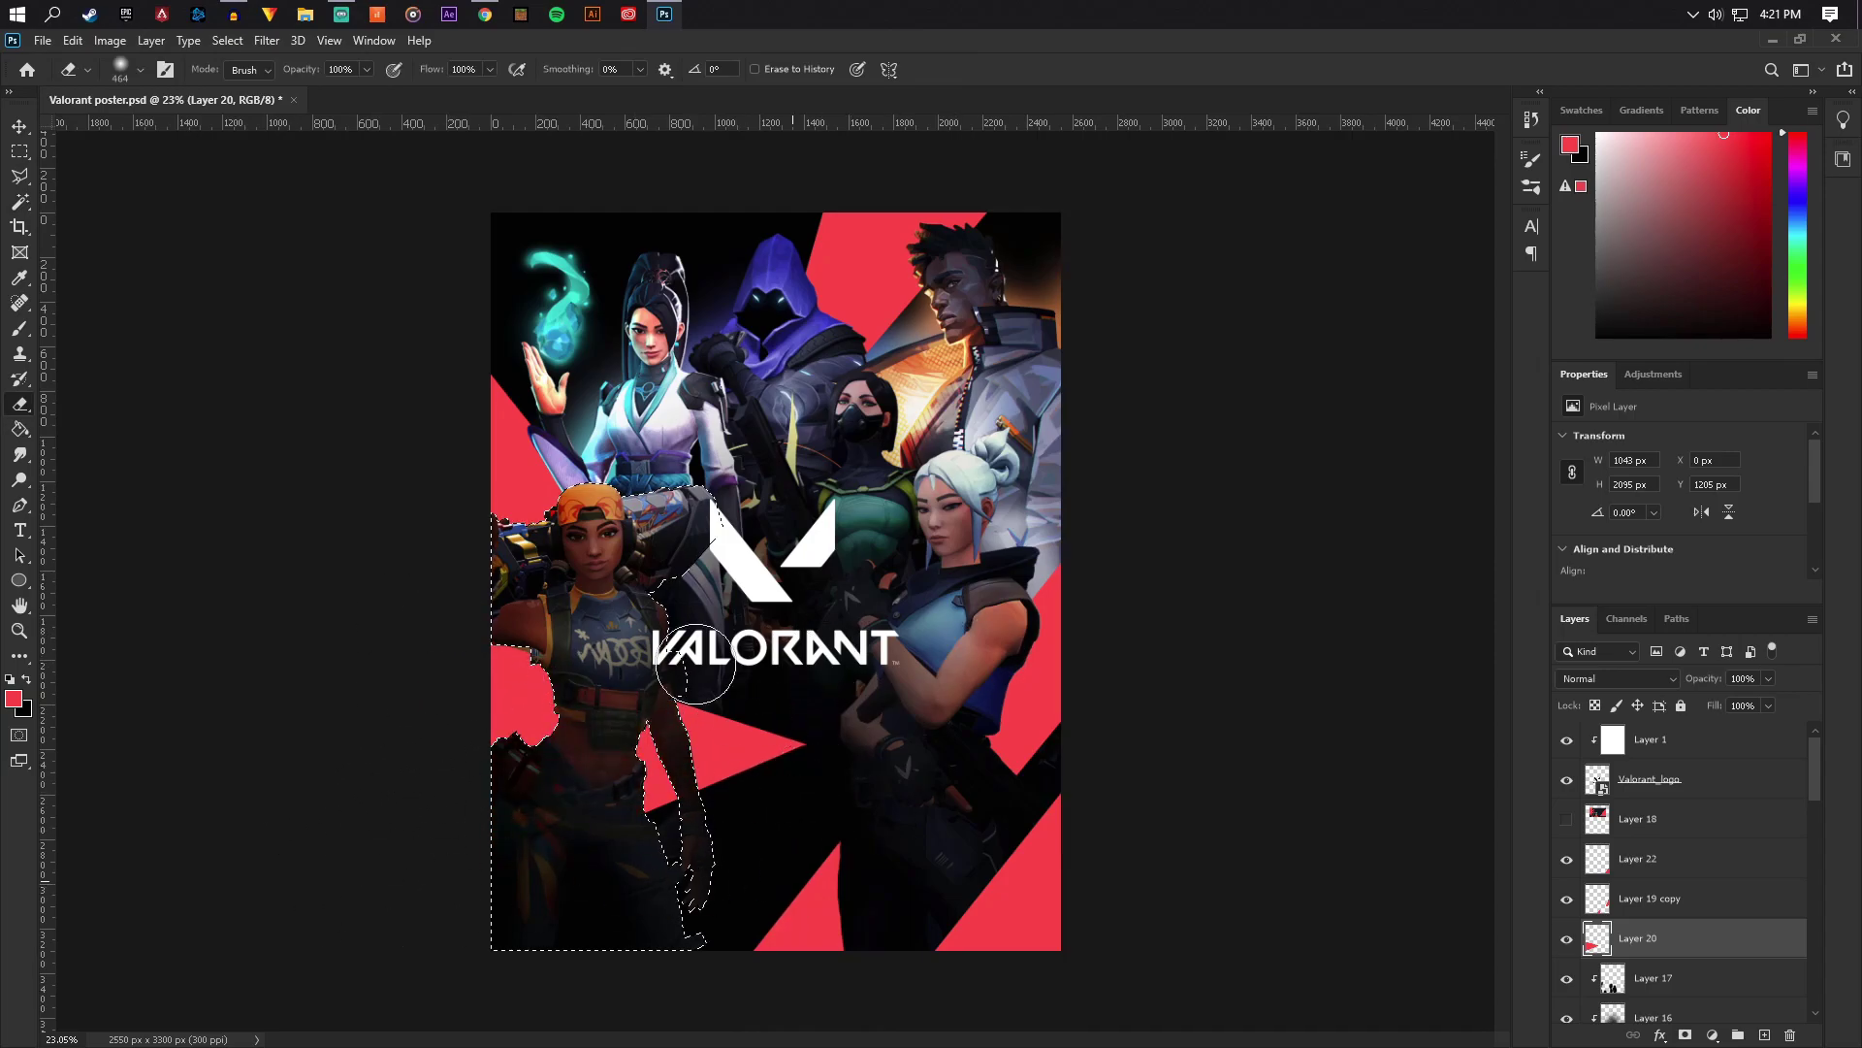
Deselect once Raze stands in front of the left red triangle
click(23, 187)
right_click(808, 482)
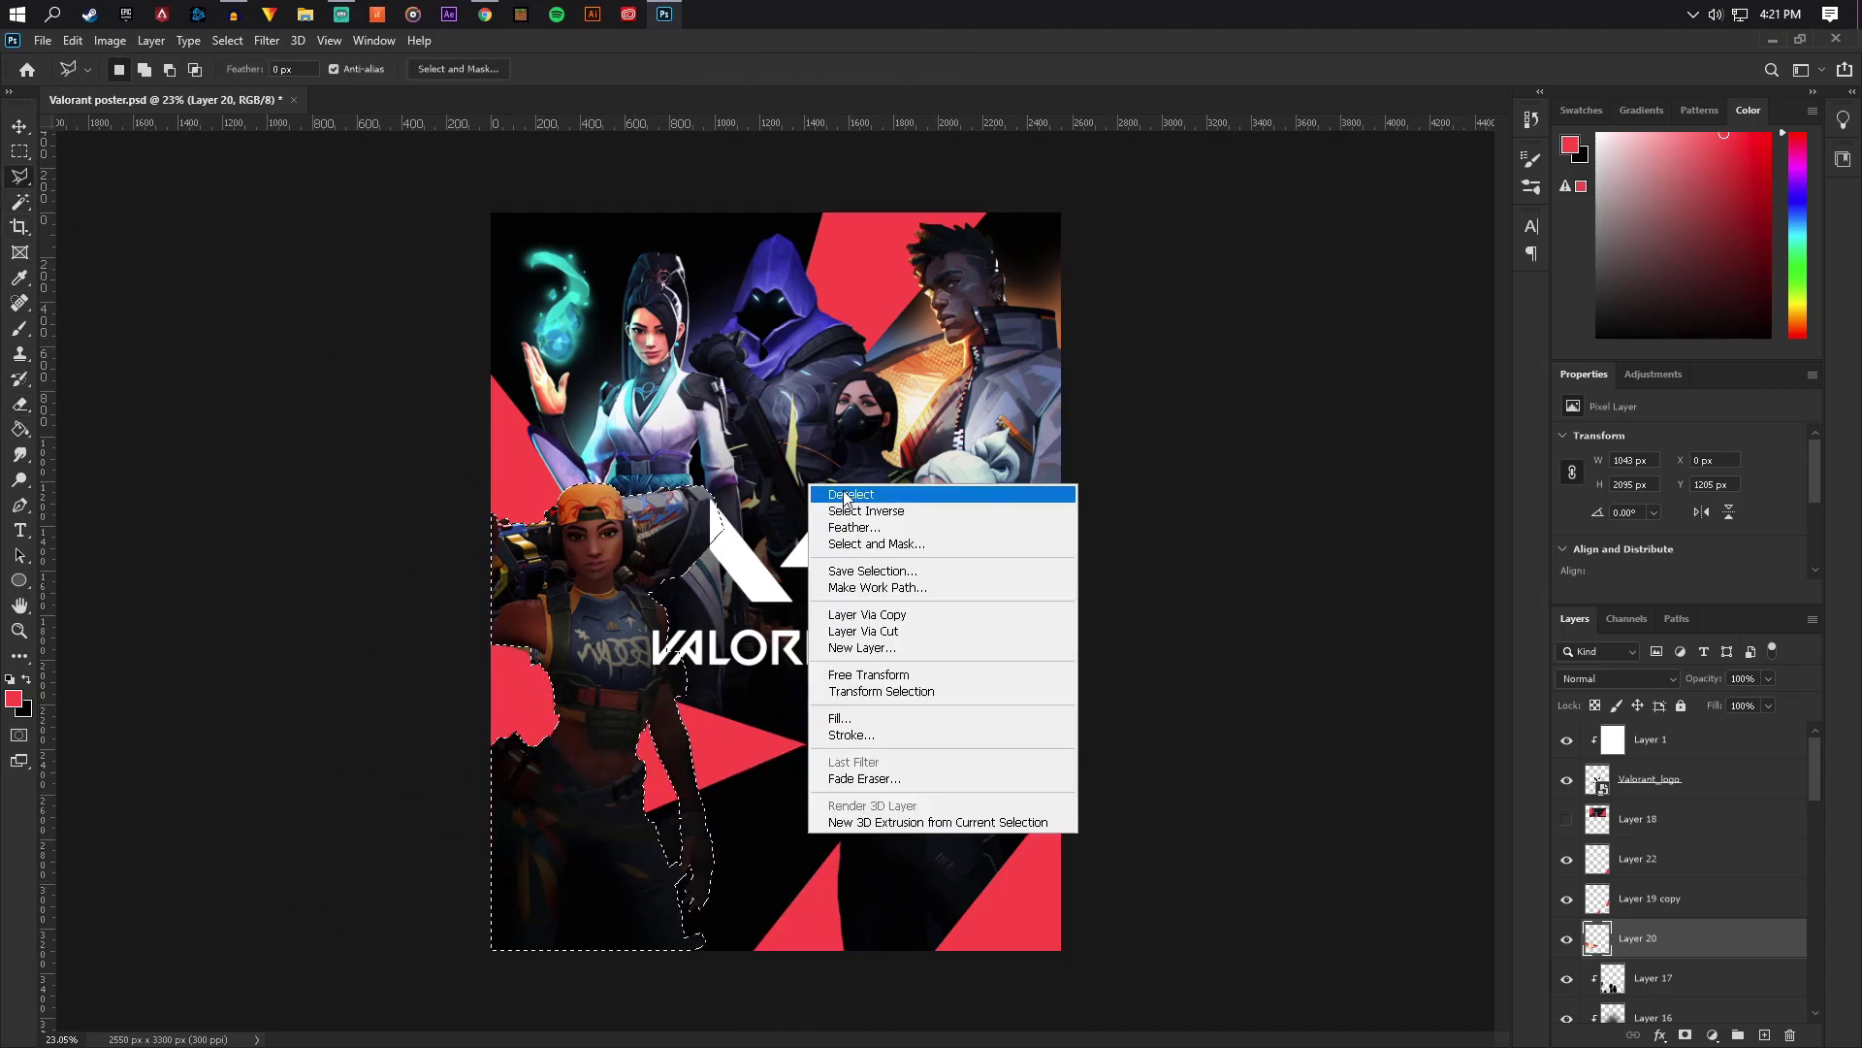
click(854, 487)
scroll(936, 480, down, 5)
scroll(939, 482, up, 2)
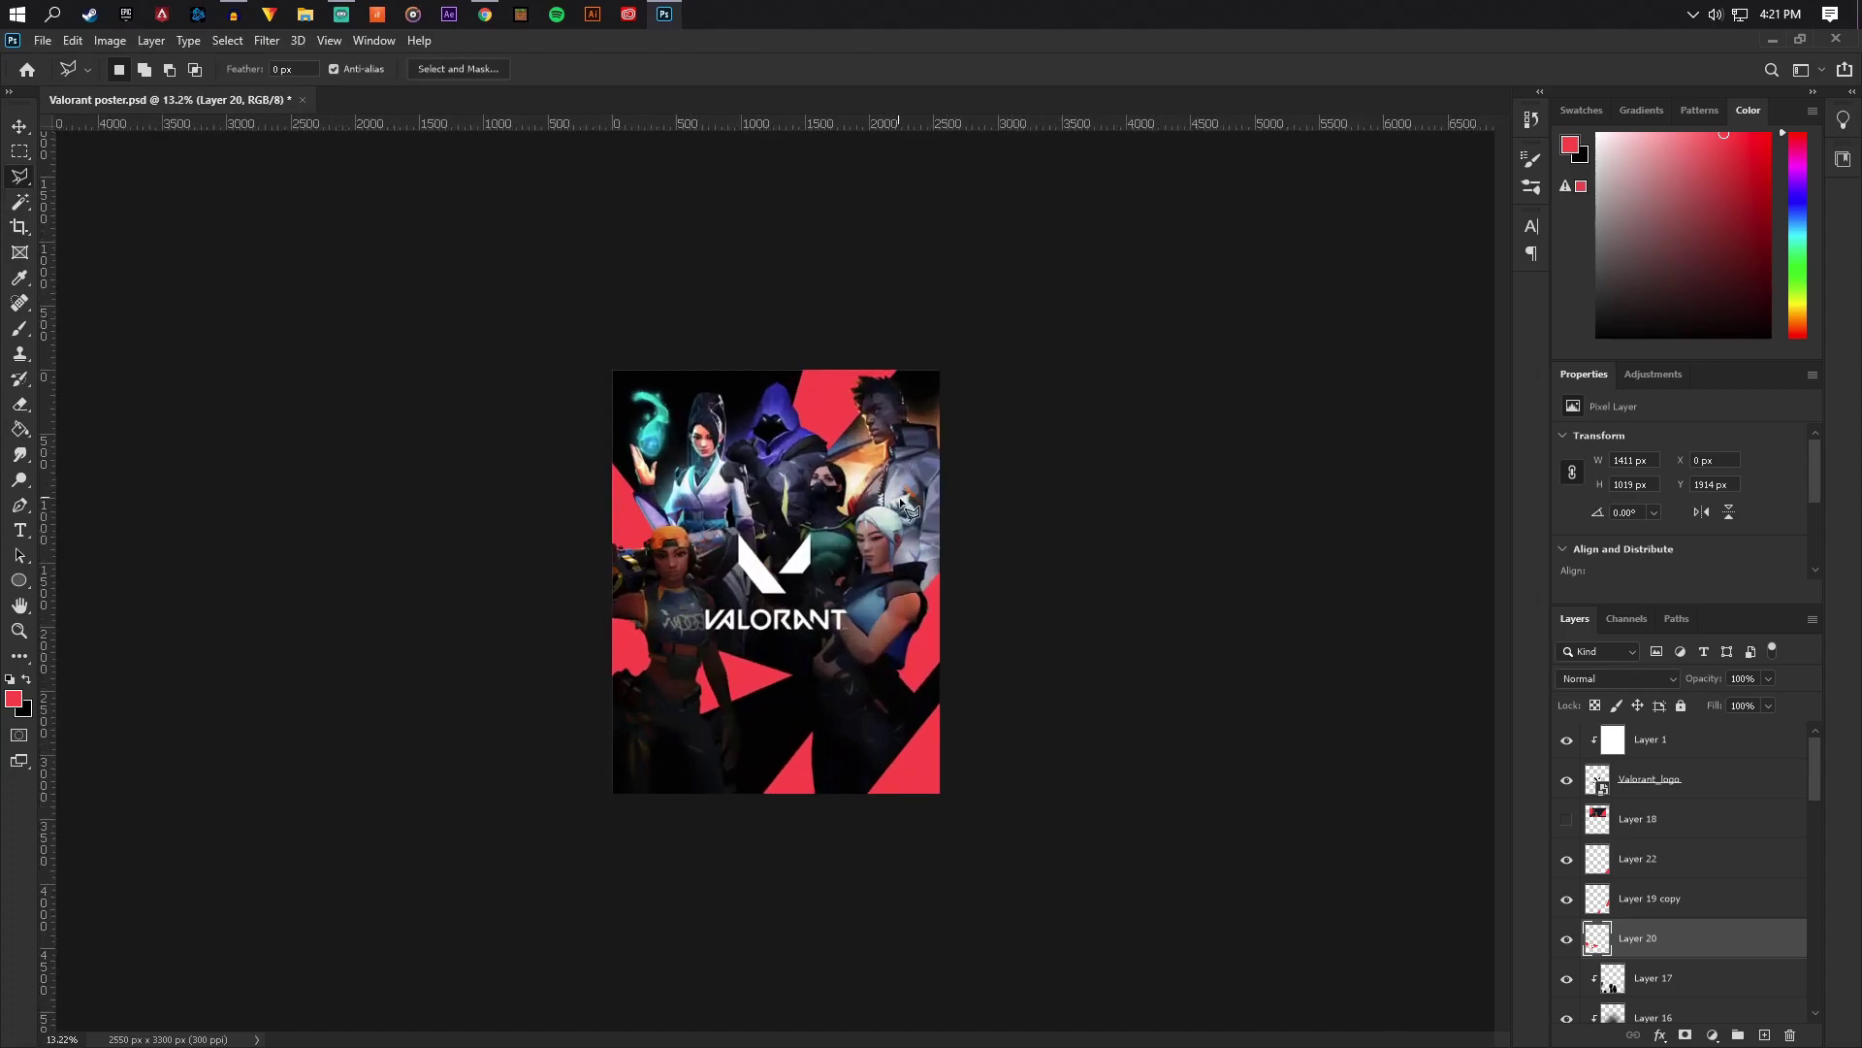
scroll(902, 520, down, 3)
scroll(894, 540, up, 3)
scroll(917, 575, up, 2)
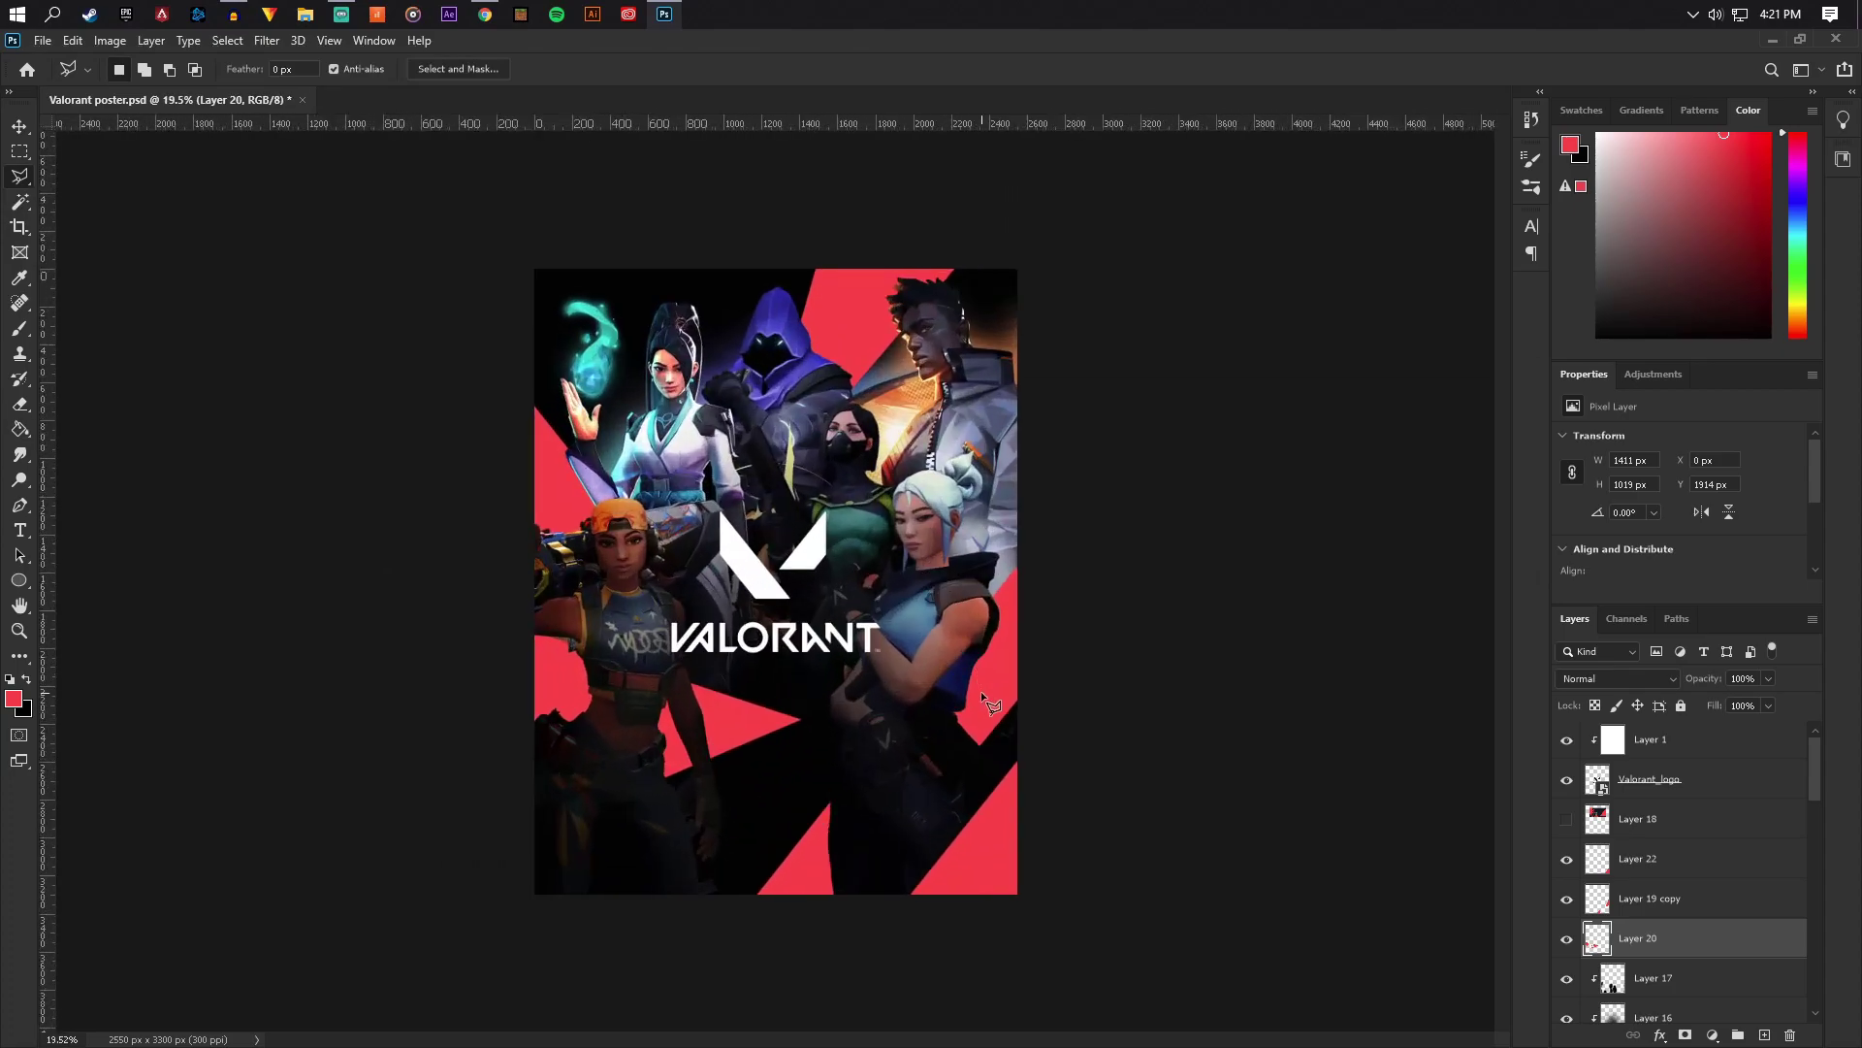
Hide and delete Layer 22's bottom-right red triangle
click(1566, 866)
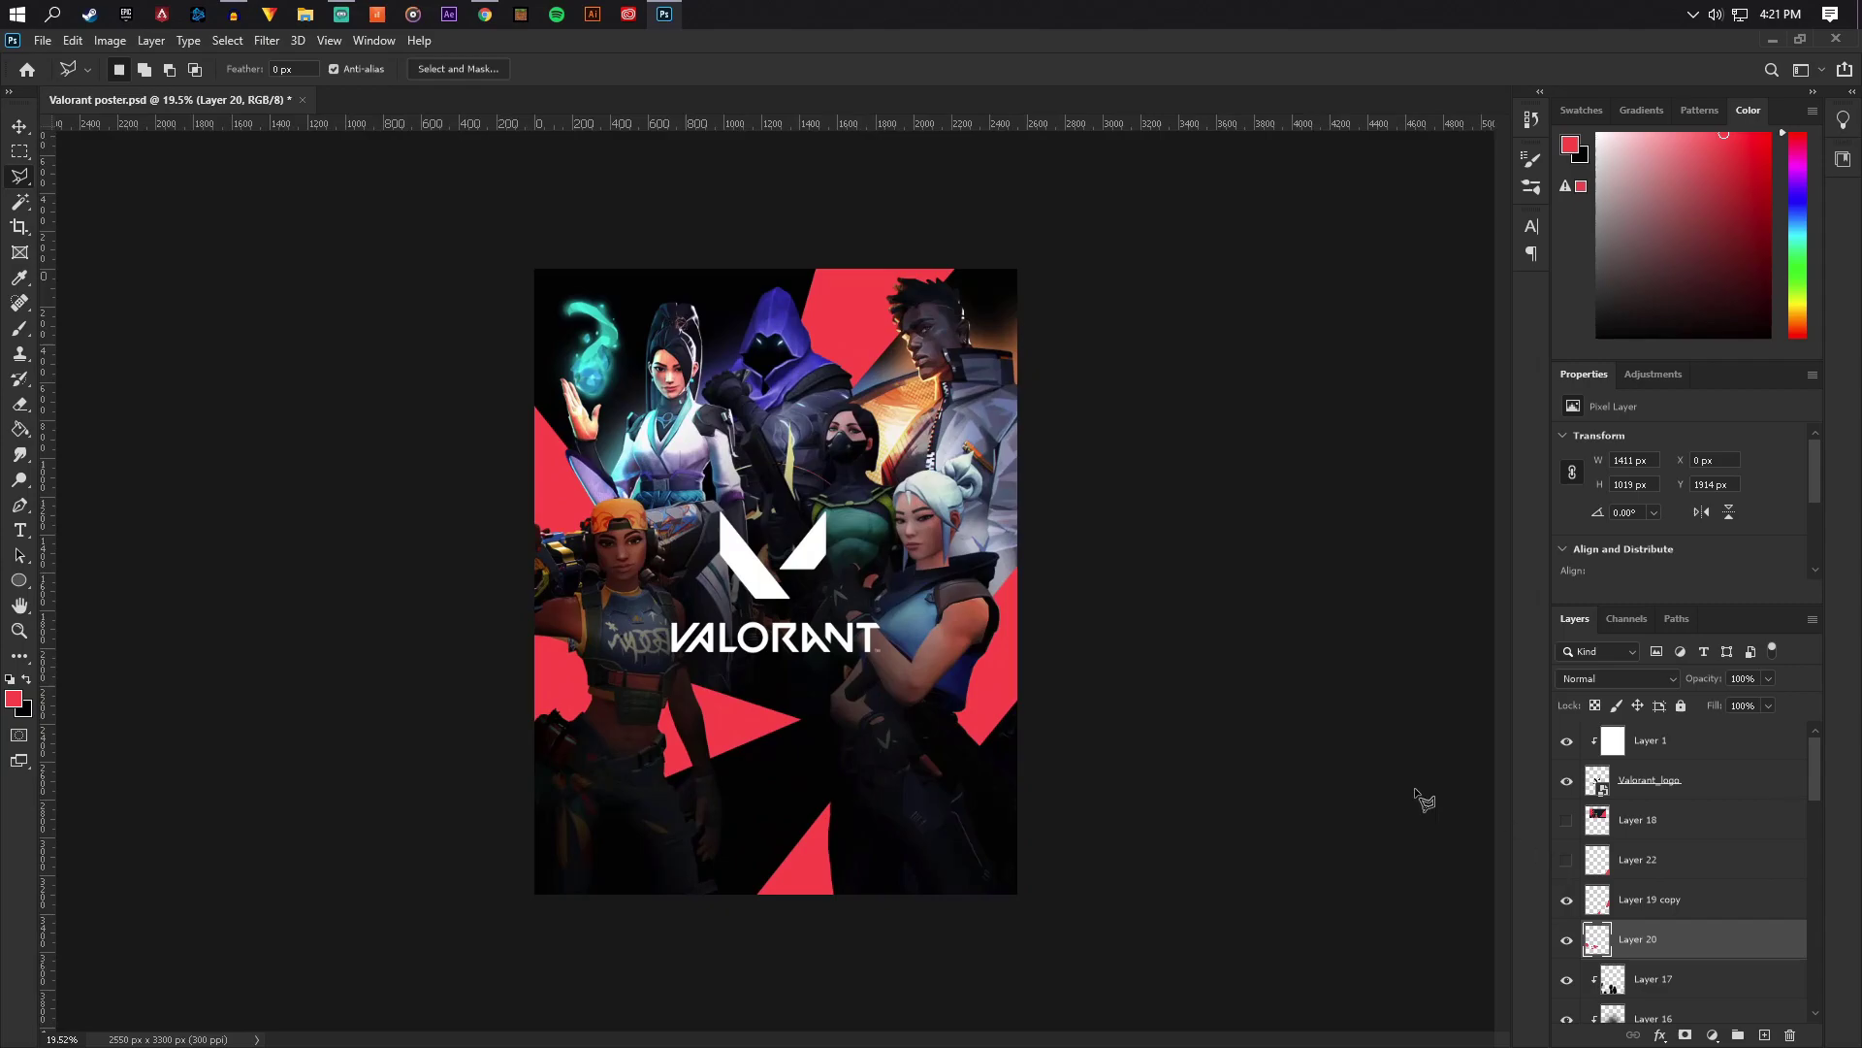
scroll(1109, 582, down, 4)
scroll(1080, 607, up, 4)
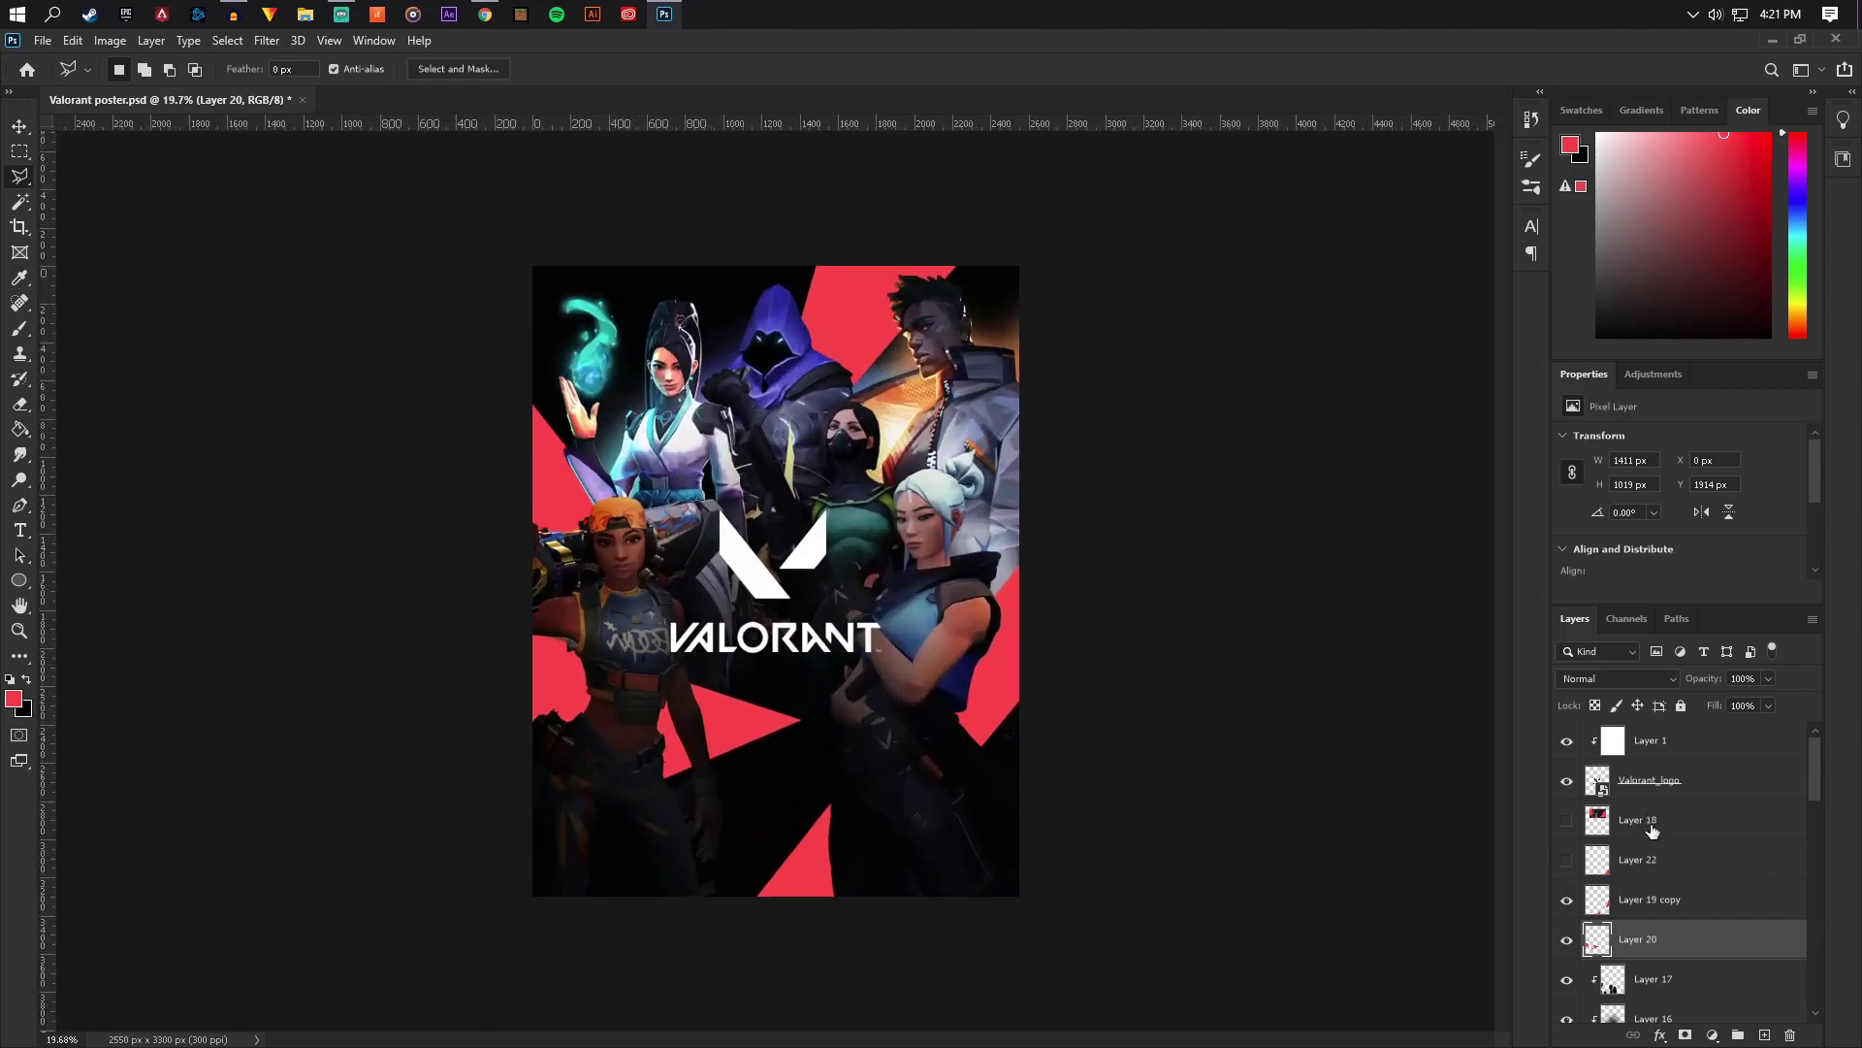
click(1652, 832)
click(1640, 862)
click(1790, 1035)
Show Layer 18, sample the dark navy from the Viper artwork, then hide Layer 18 again
click(1601, 820)
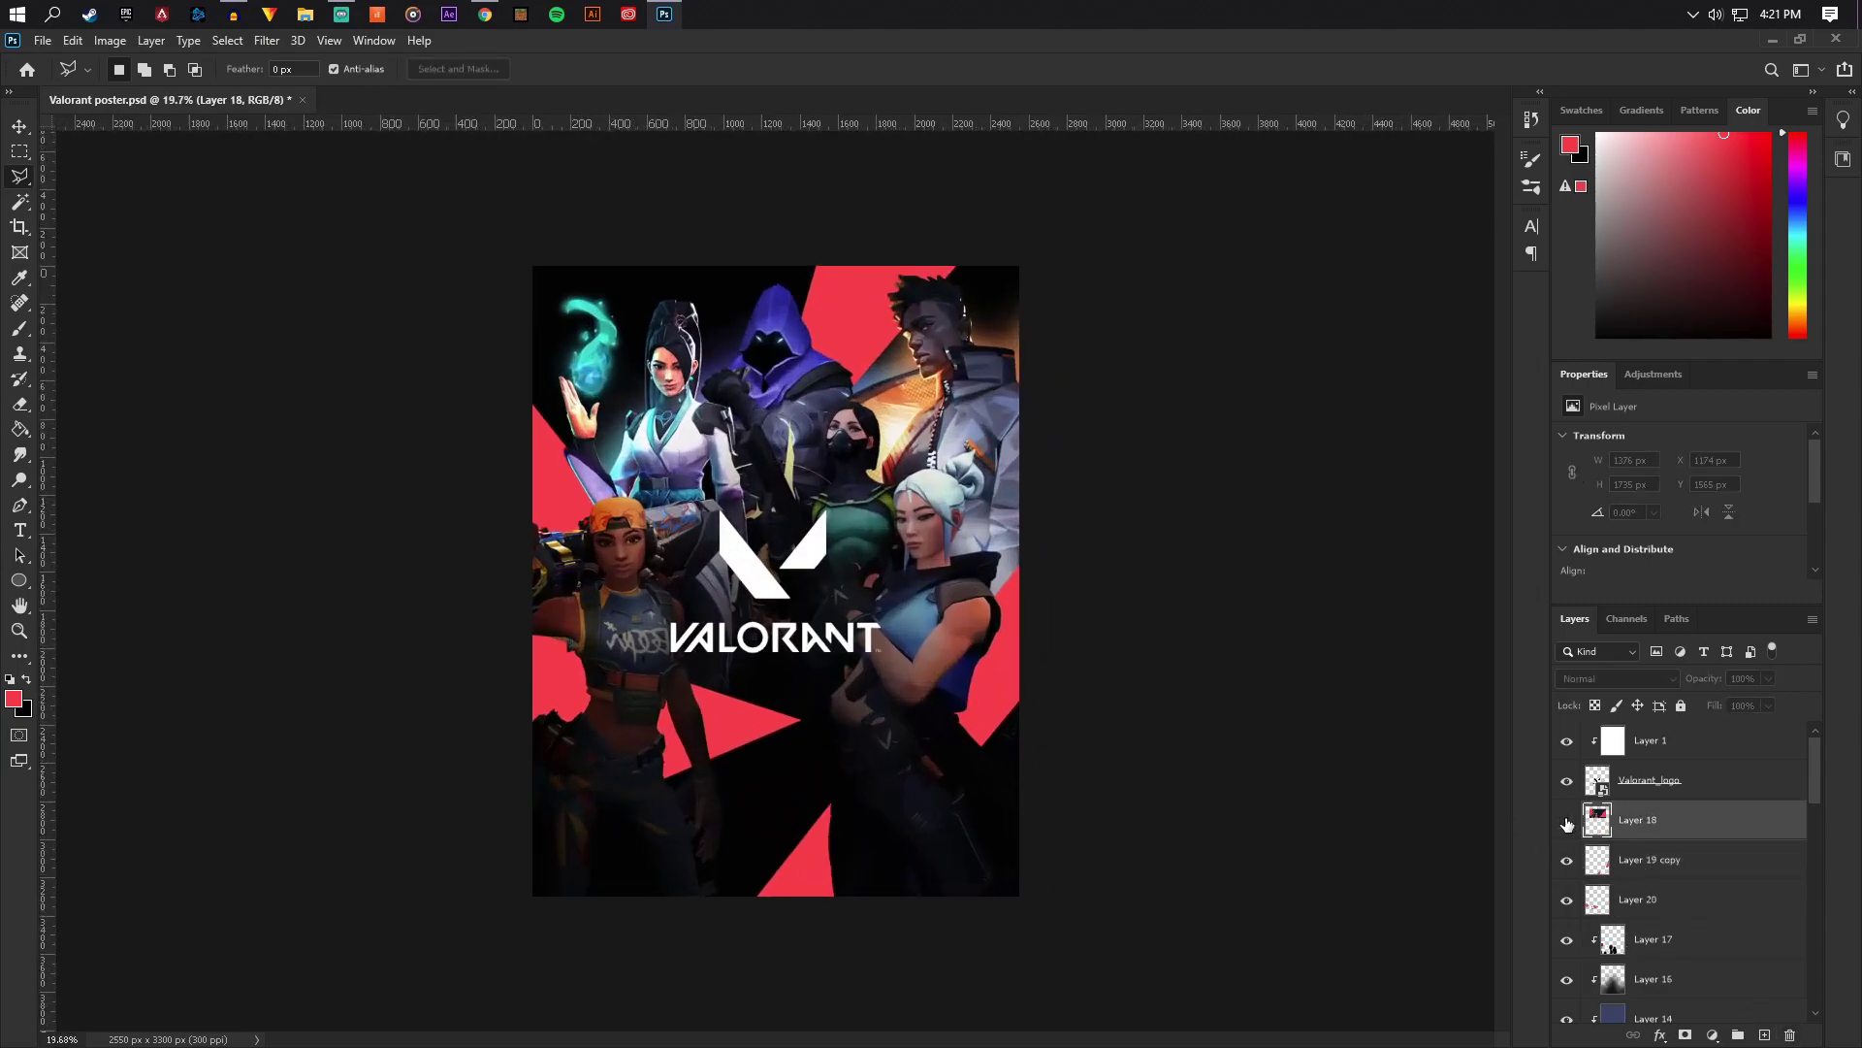
click(1567, 823)
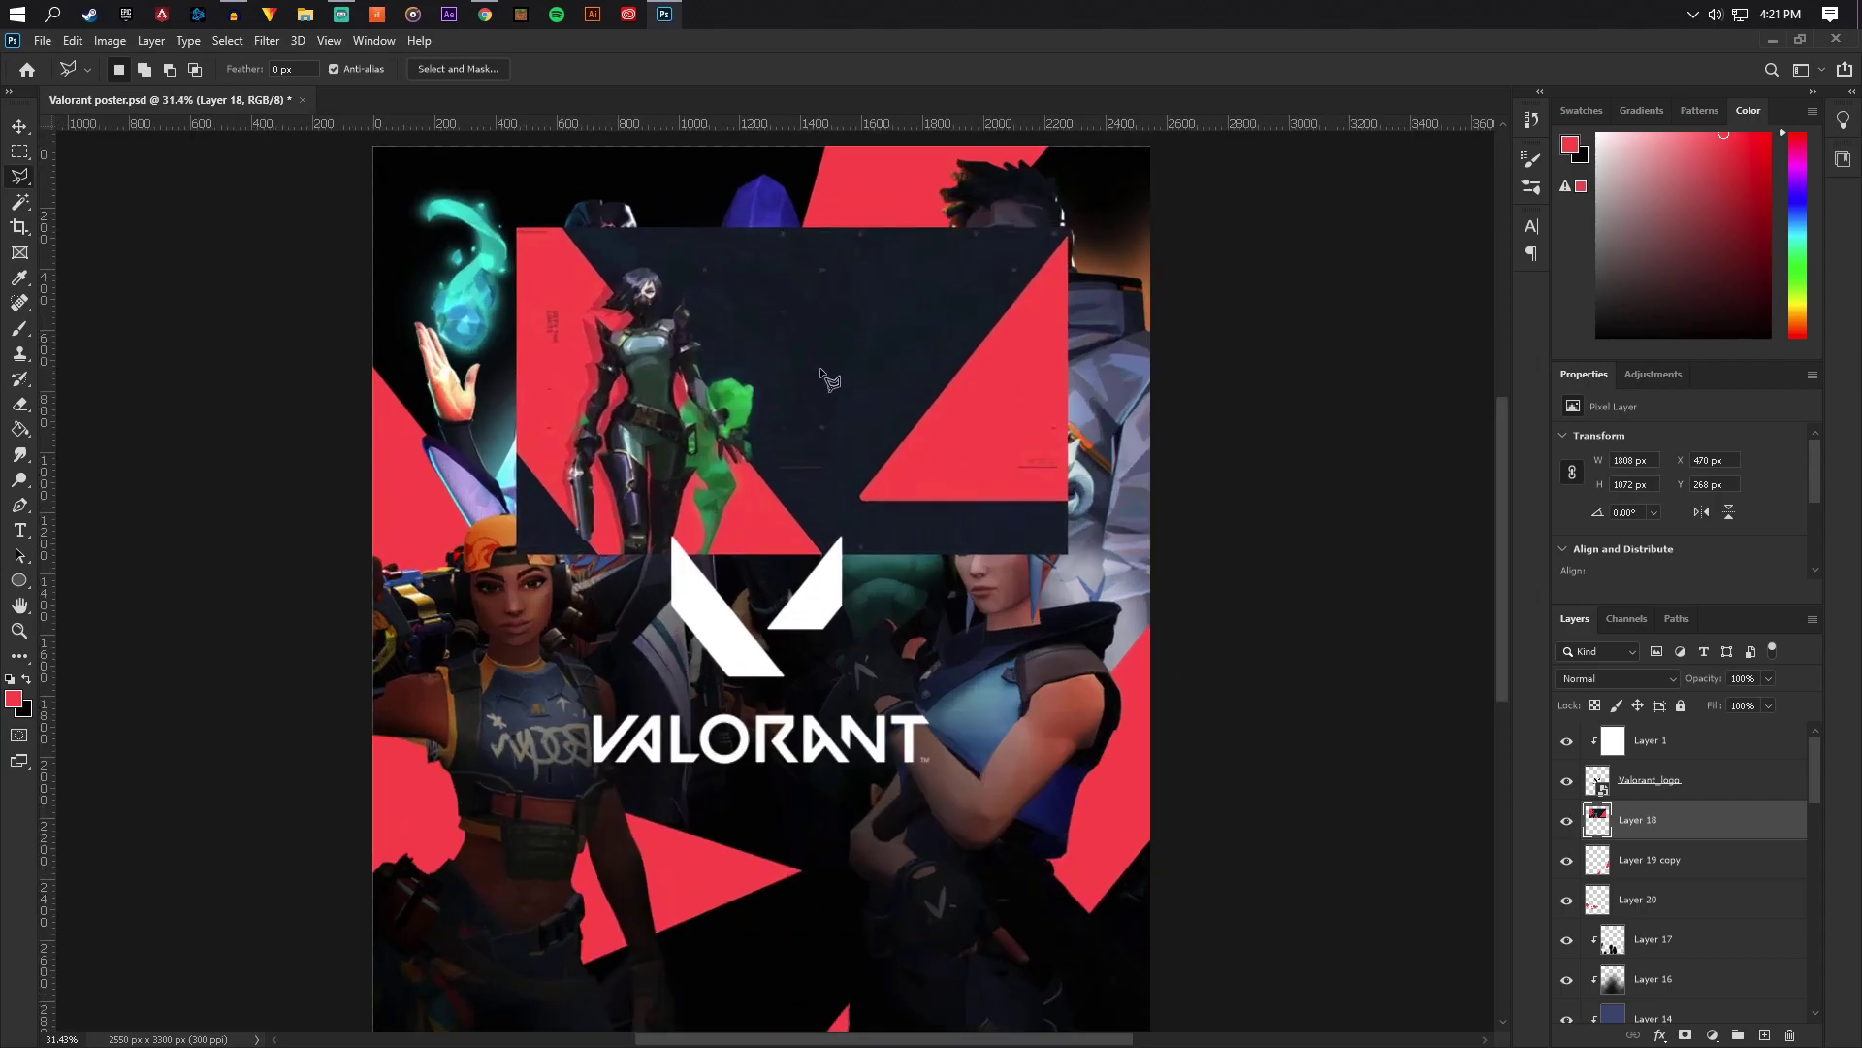
scroll(810, 417, up, 3)
key(g)
key(d)
drag(796, 315, 747, 347)
scroll(796, 369, down, 3)
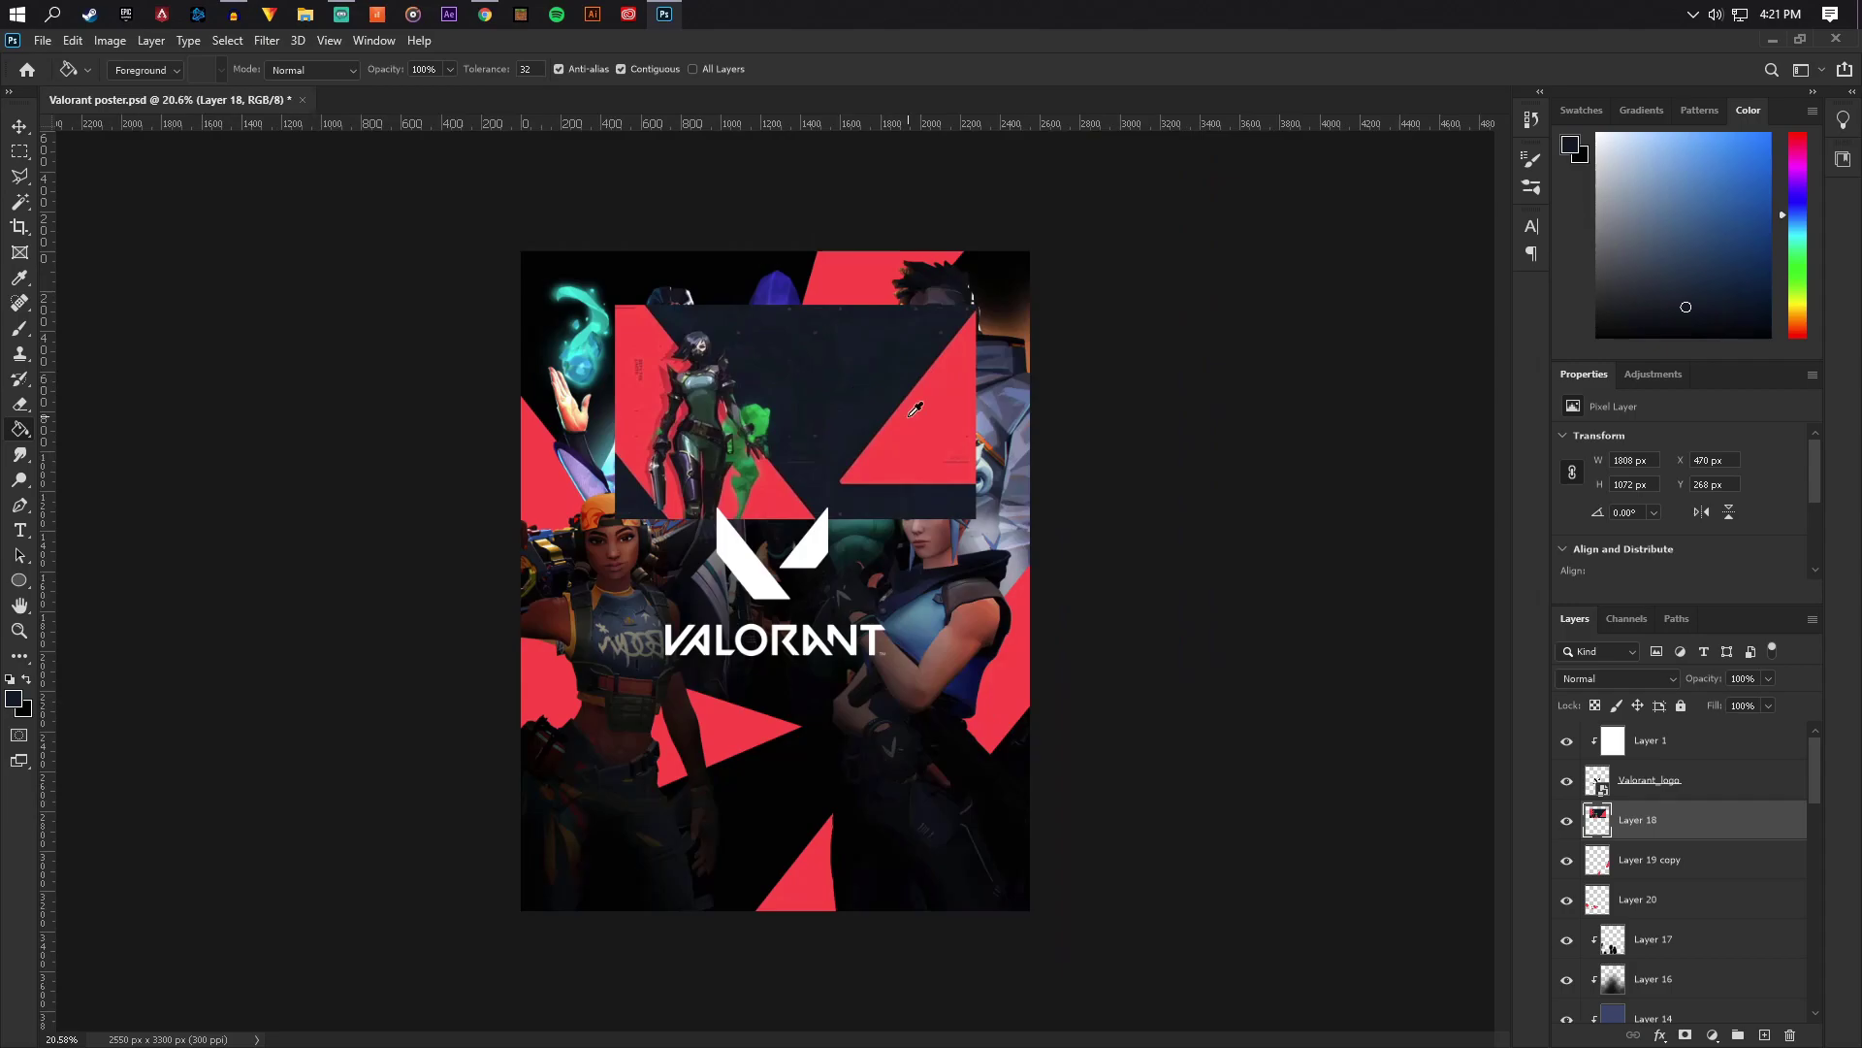
click(1566, 820)
scroll(1686, 931, down, 5)
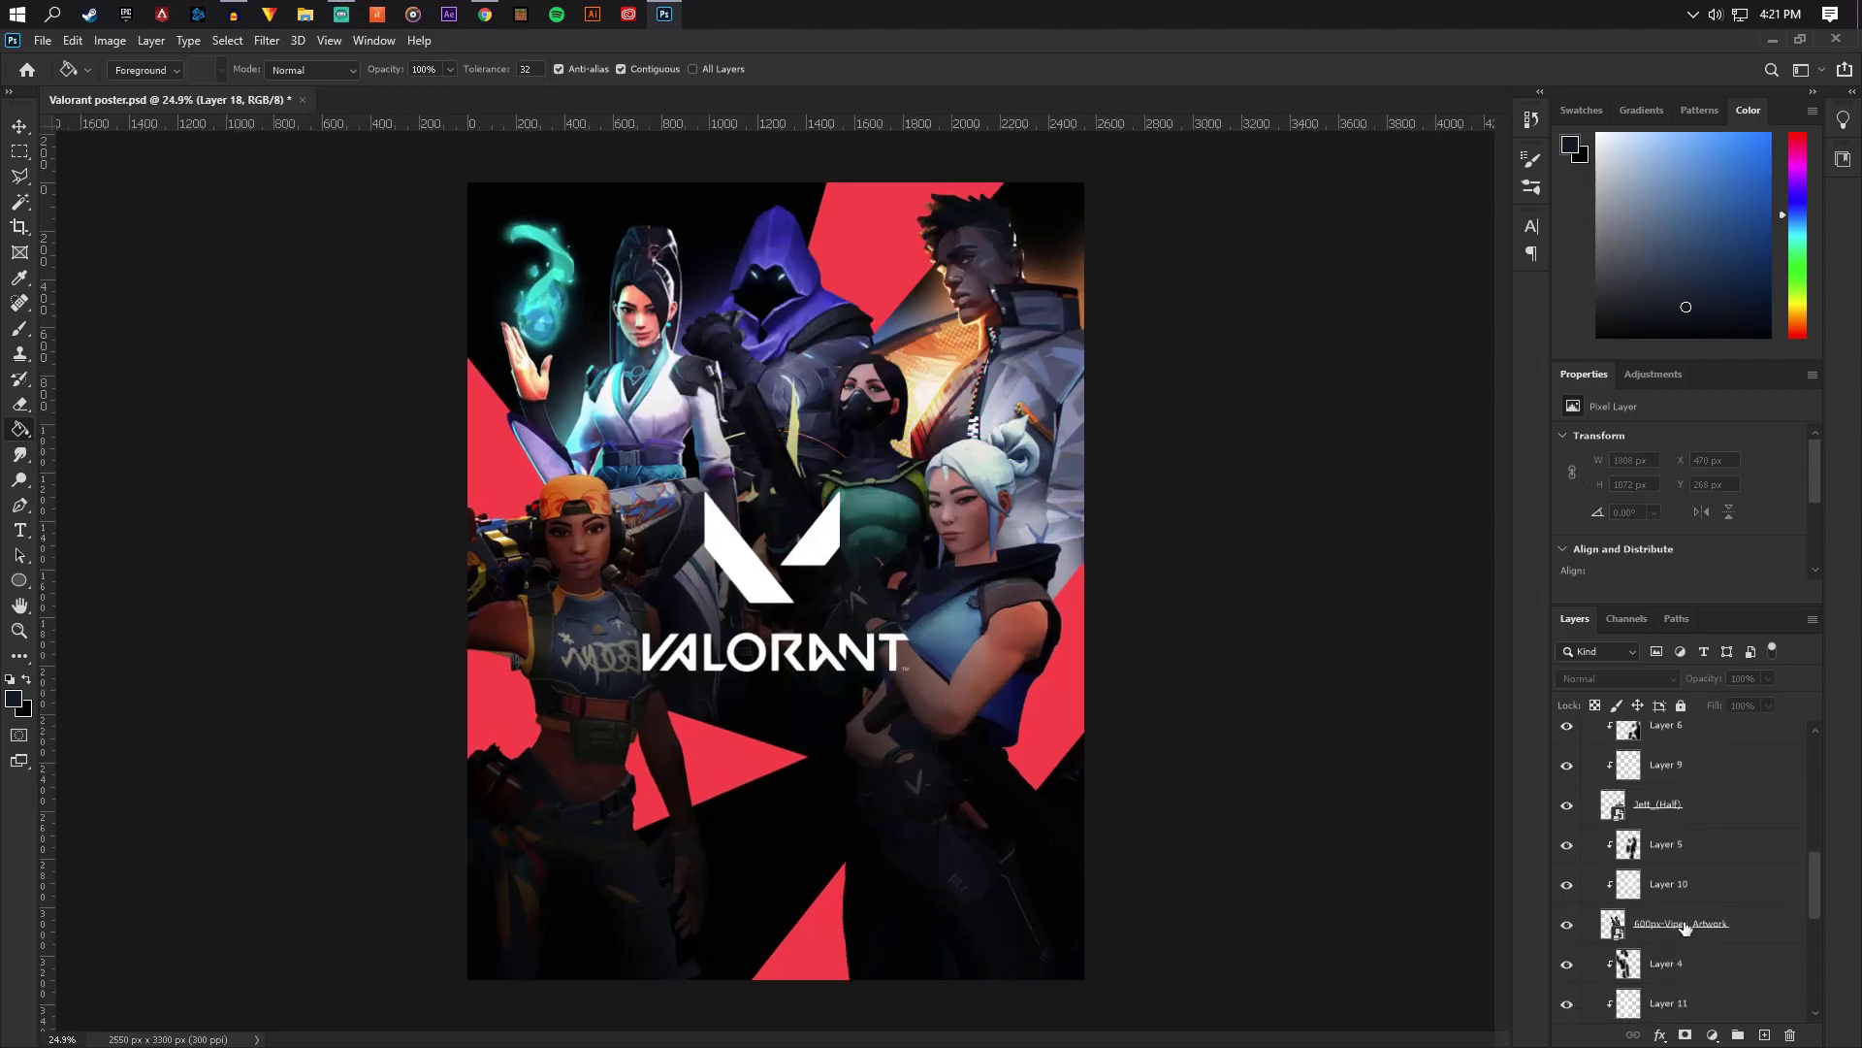
click(1646, 1007)
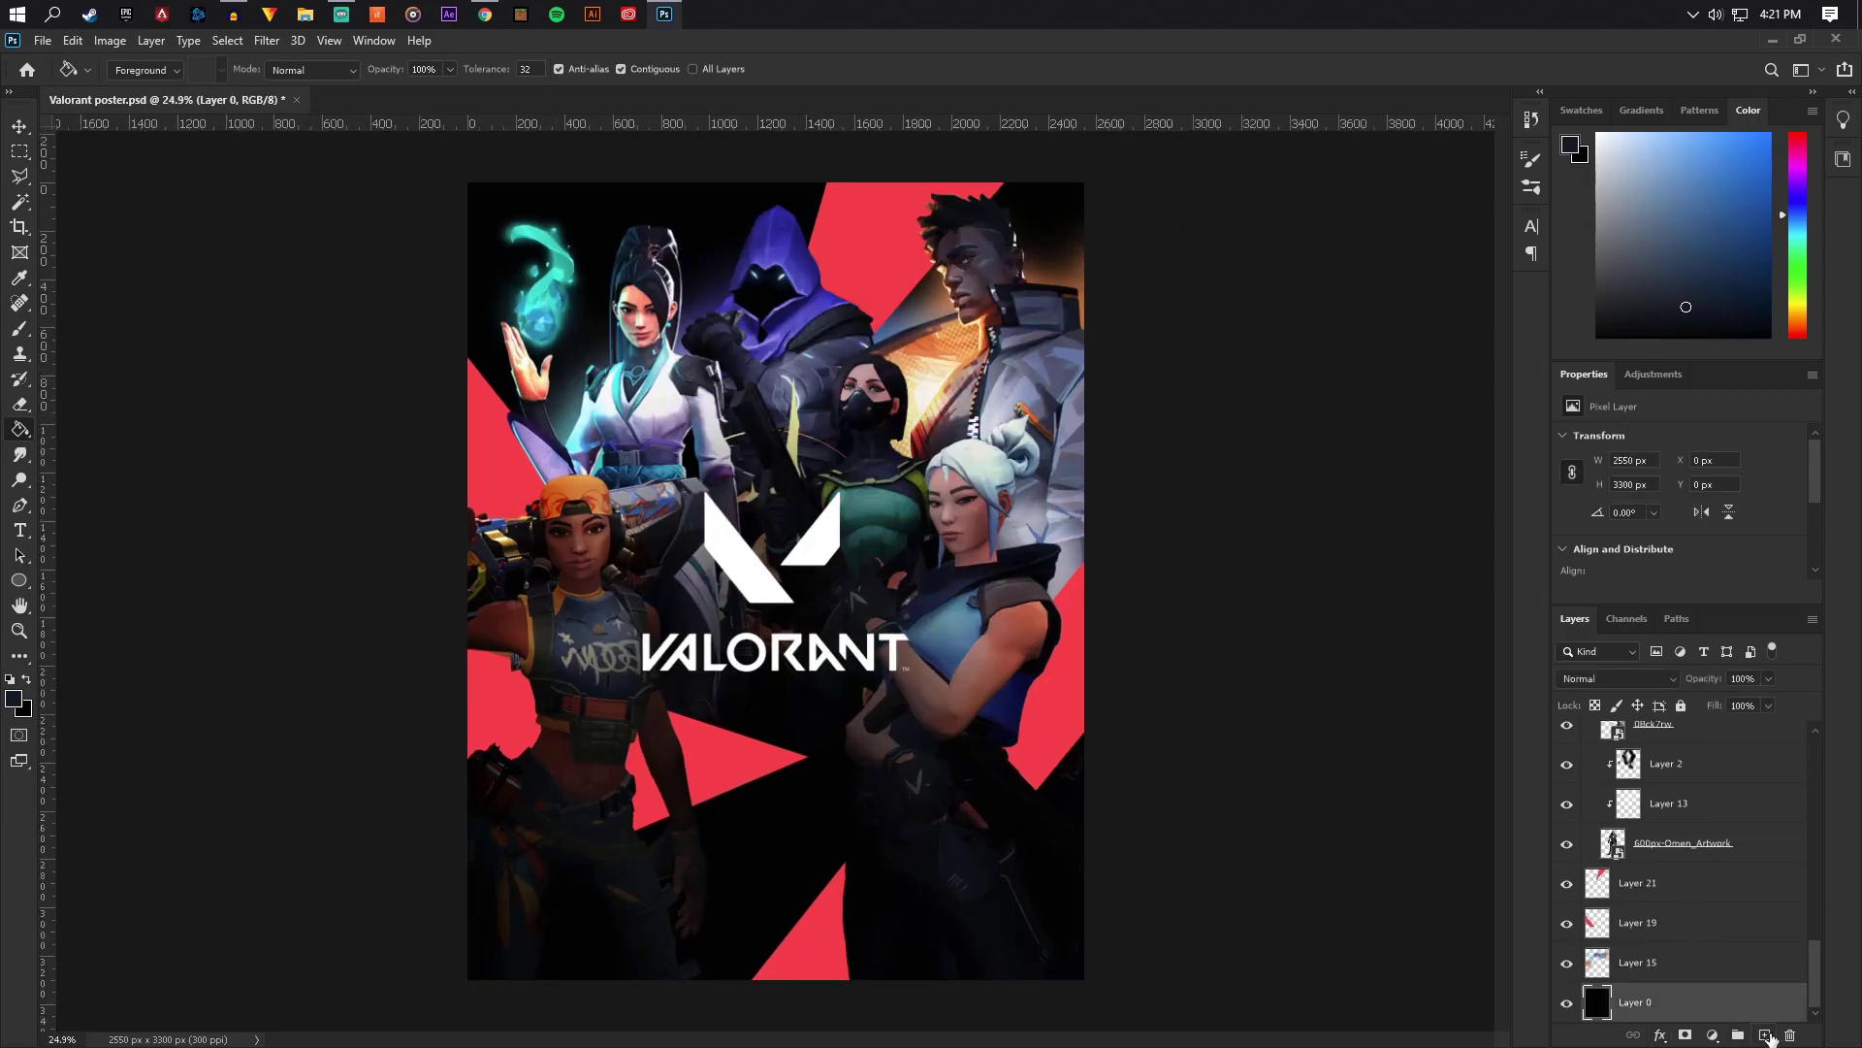
Add a new layer above Layer 0 and fill it dark navy
click(1766, 1036)
click(903, 645)
scroll(986, 576, down, 8)
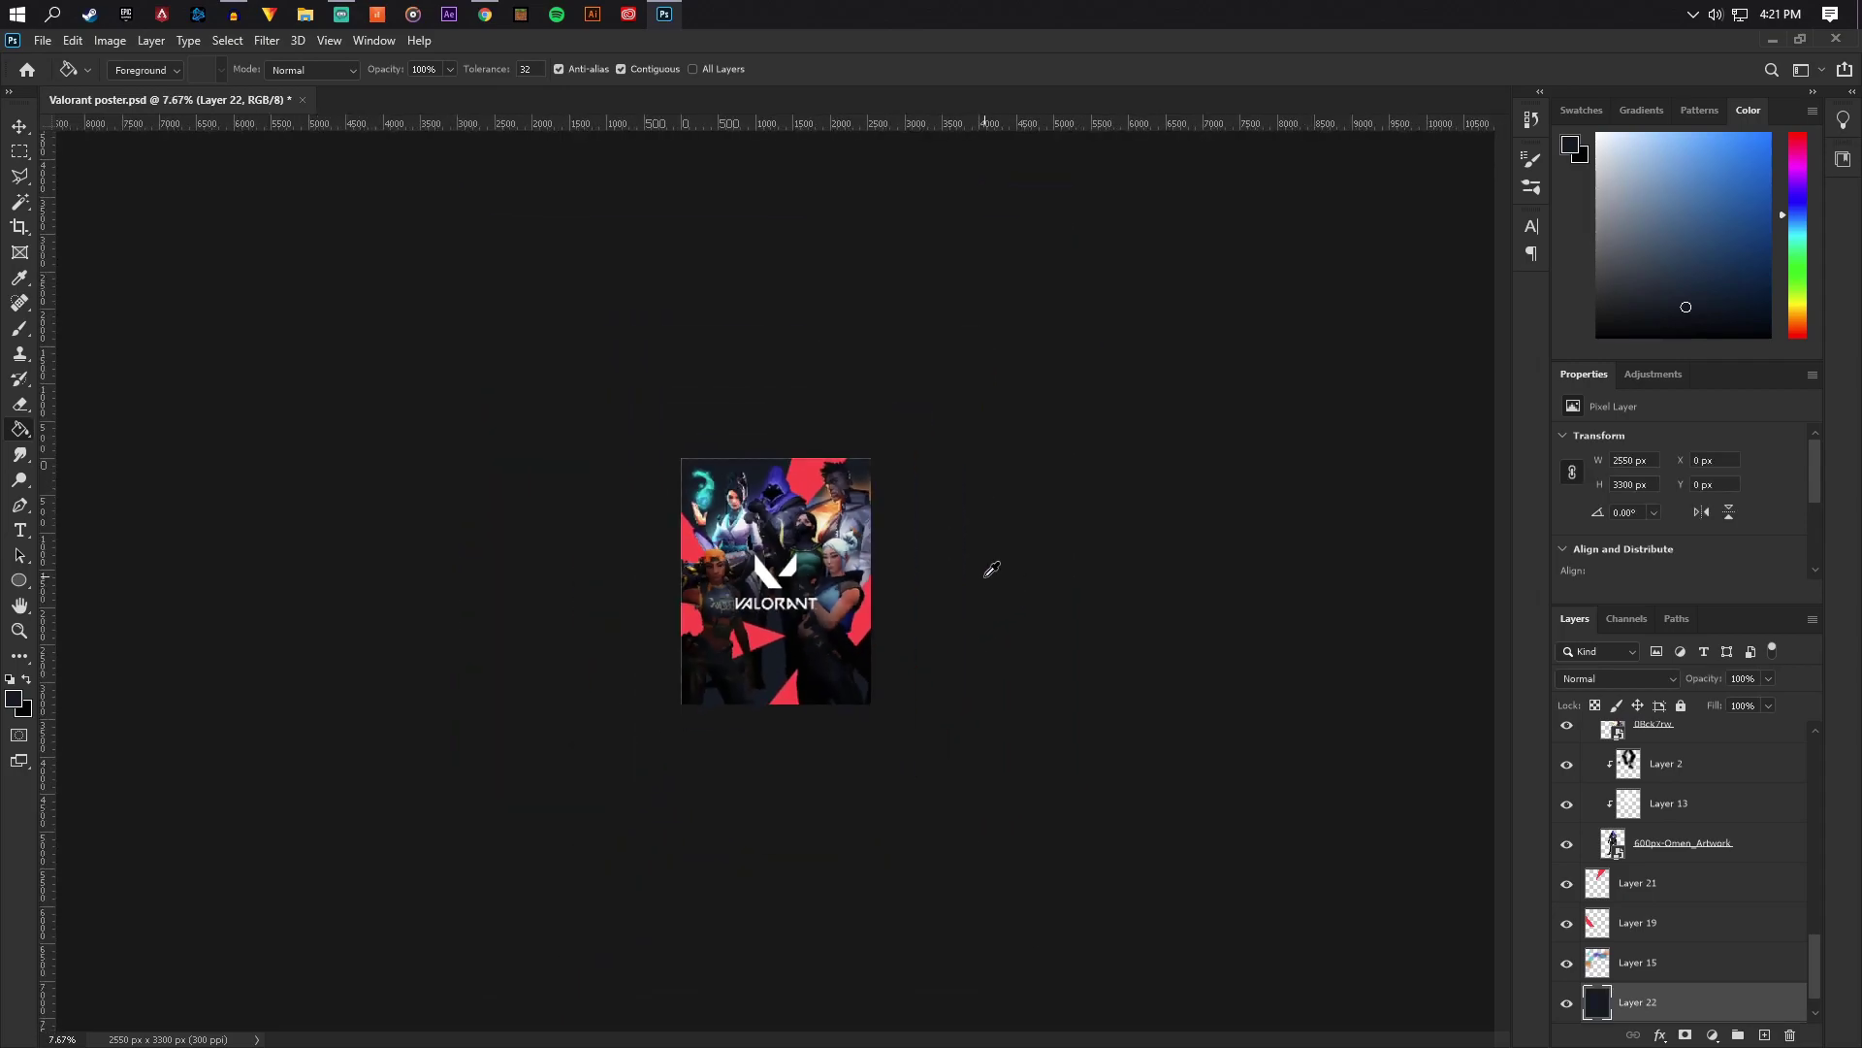
scroll(991, 569, up, 4)
scroll(1649, 882, up, 5)
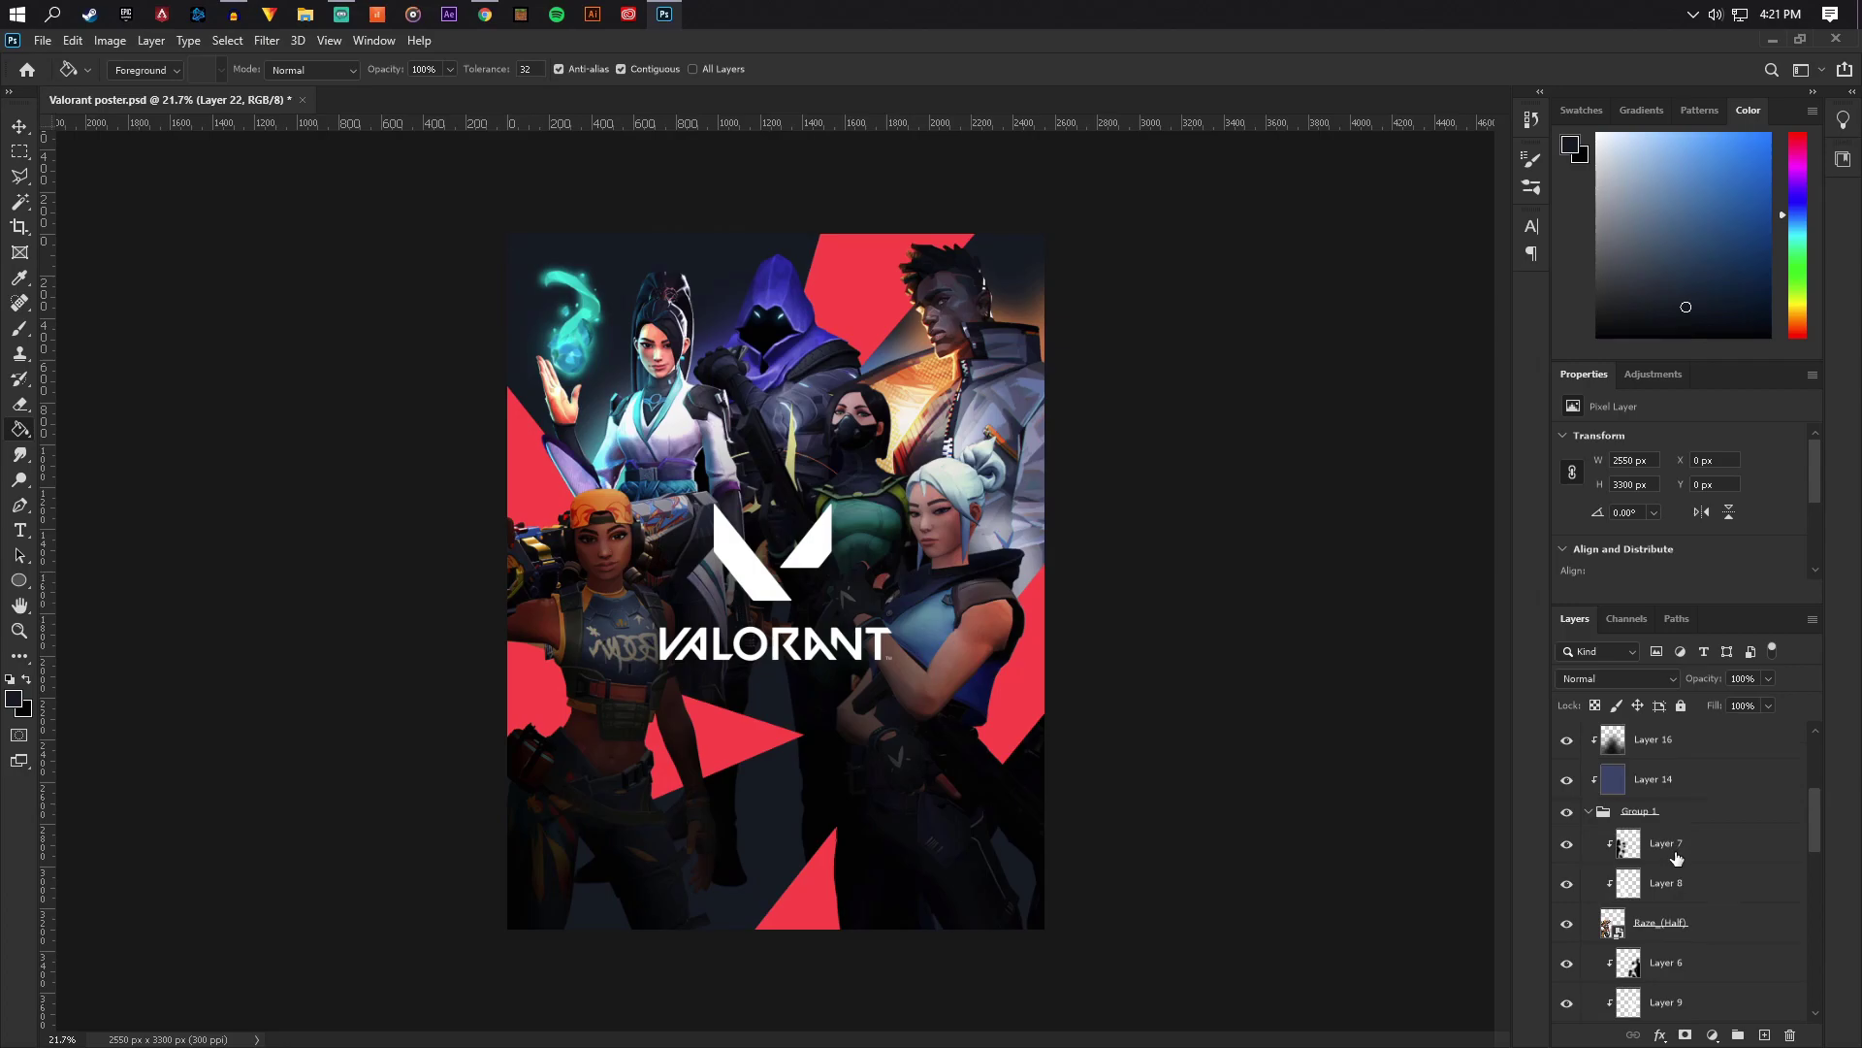
Release Layers 16 and 17 from clipping and add a dark-filled Layer 23 clipped to Layer 16
click(1678, 851)
scroll(1678, 844, up, 1)
click(1651, 786)
scroll(1712, 794, up, 2)
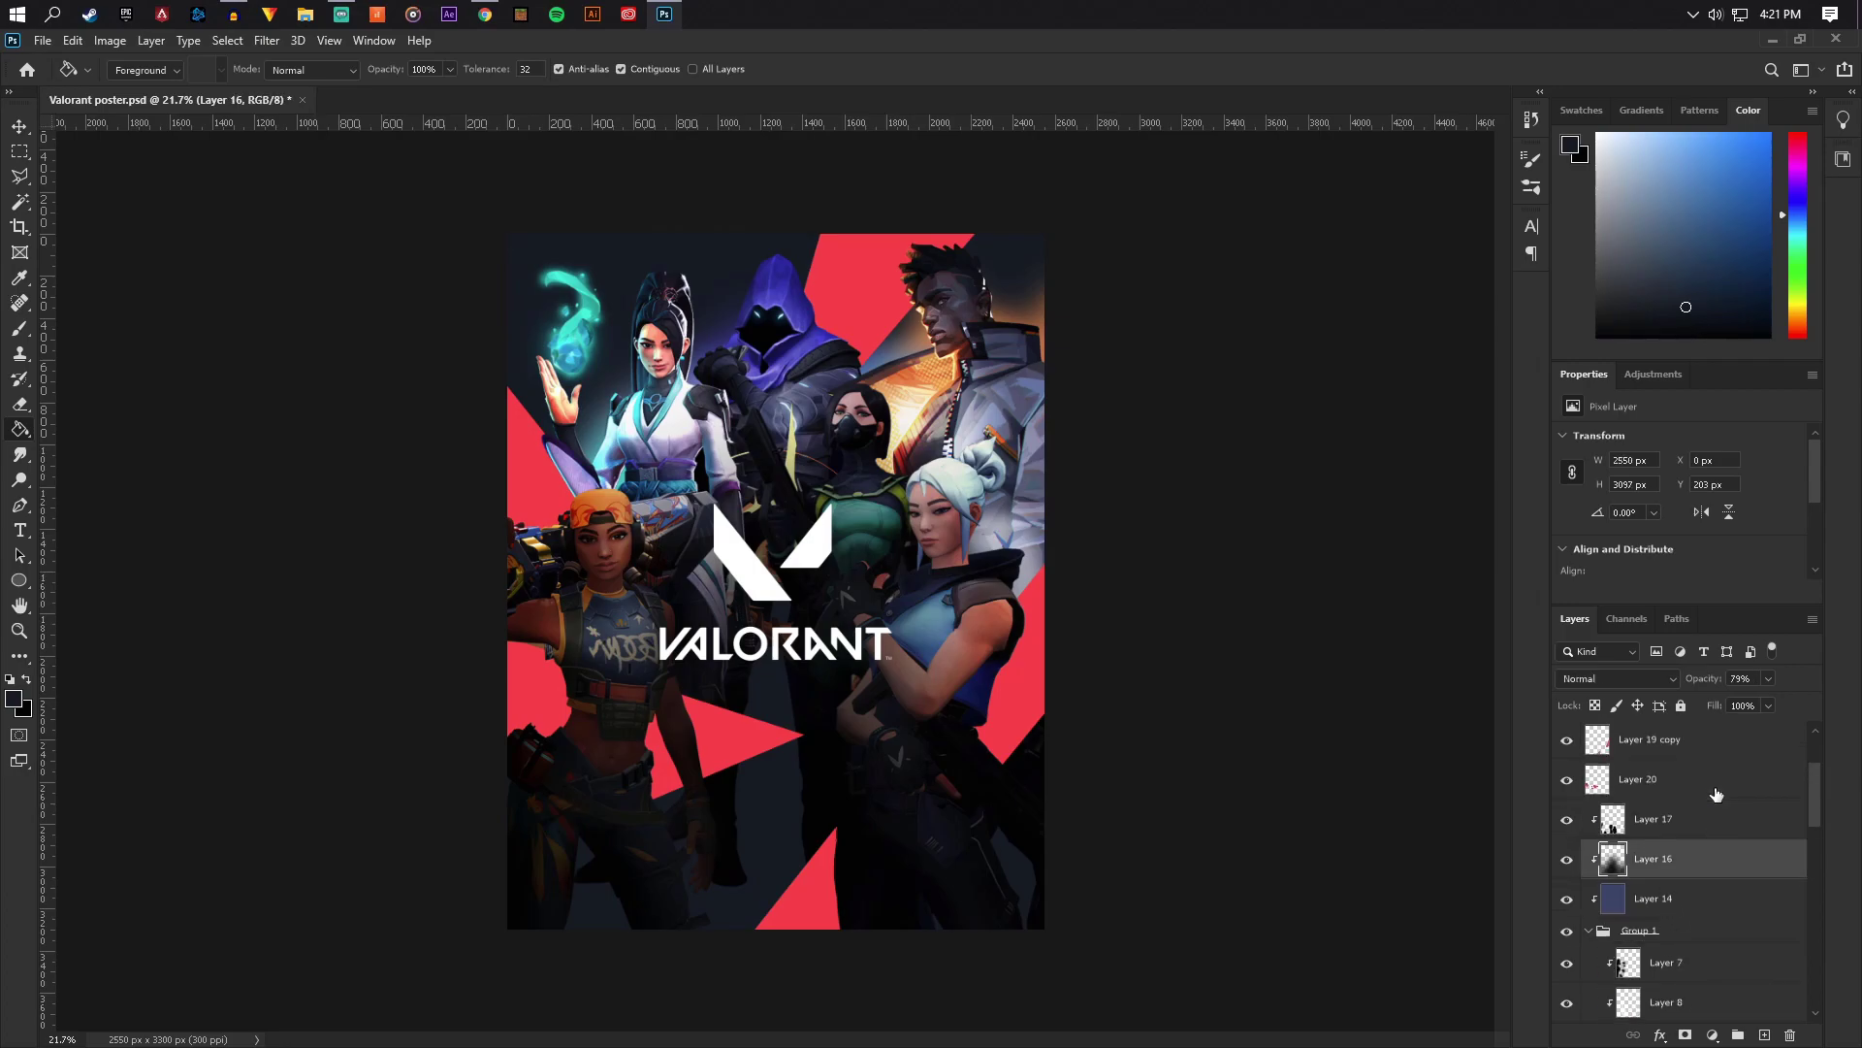
scroll(1679, 875, up, 1)
alt+click(1680, 878)
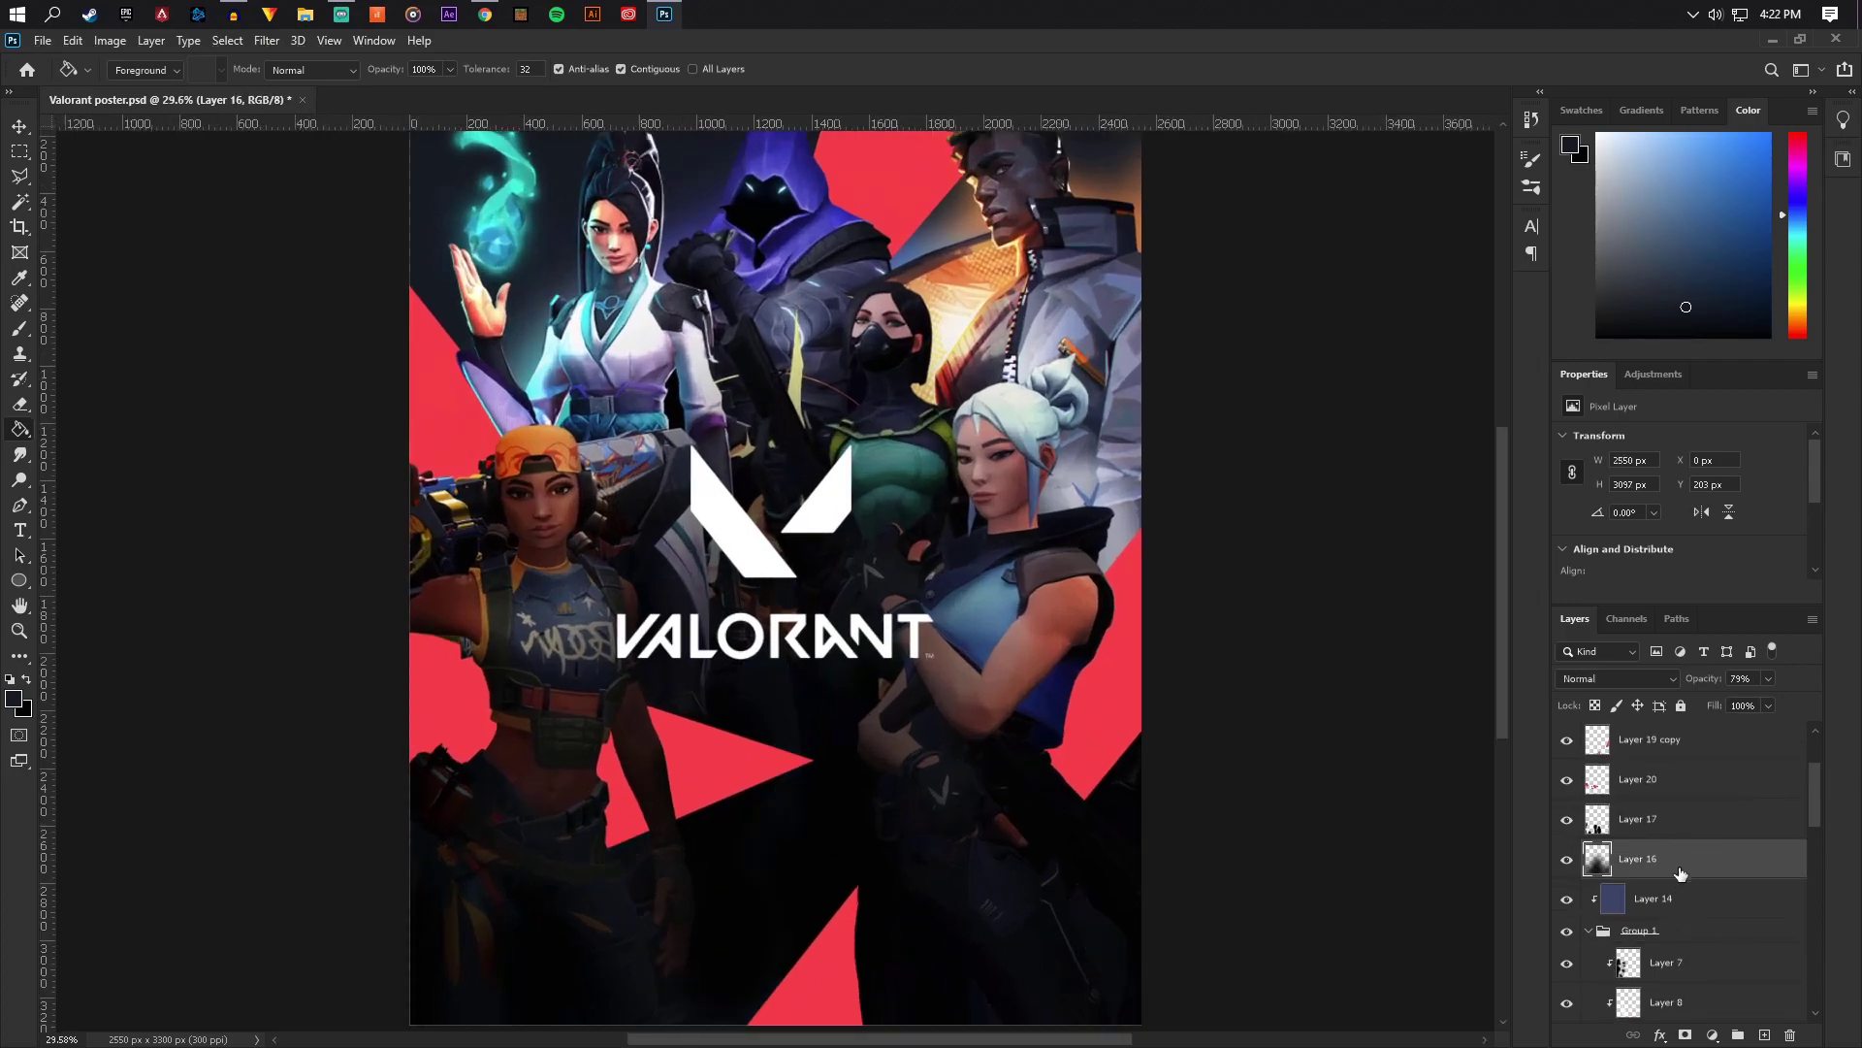
click(1764, 1036)
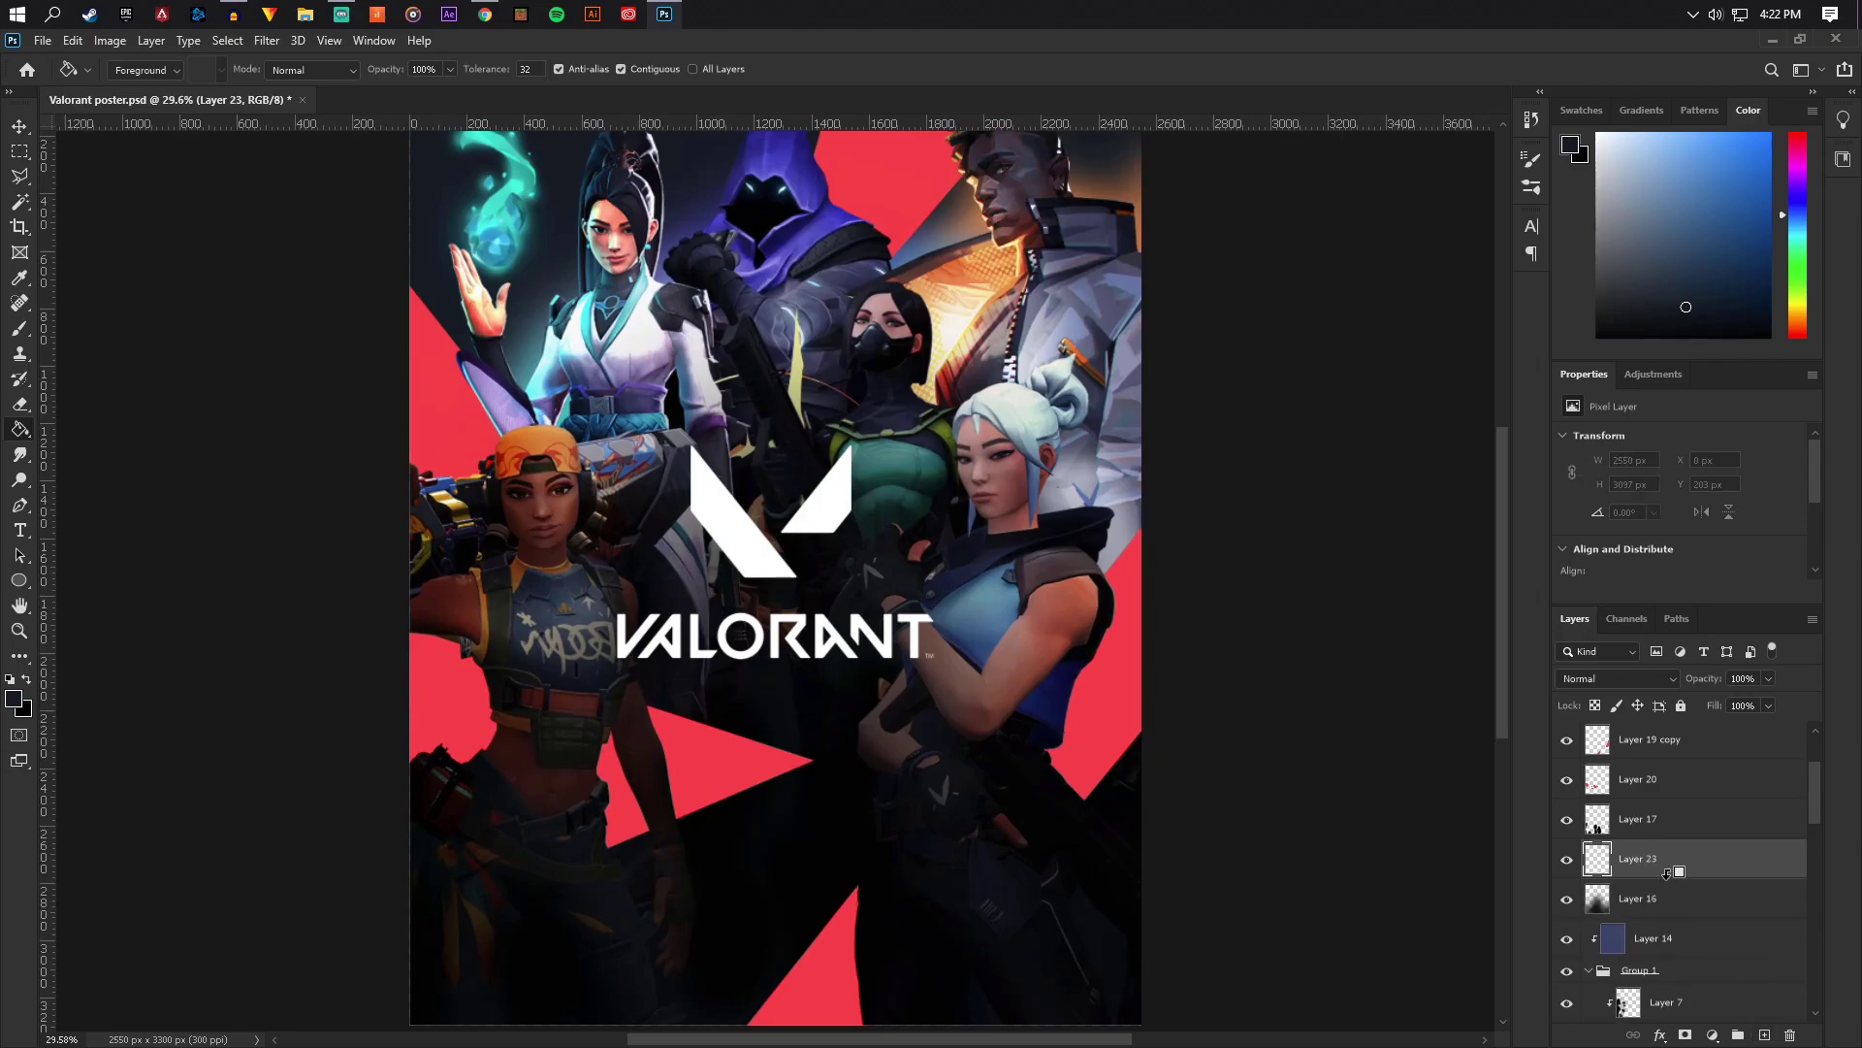
alt+click(1668, 873)
click(987, 660)
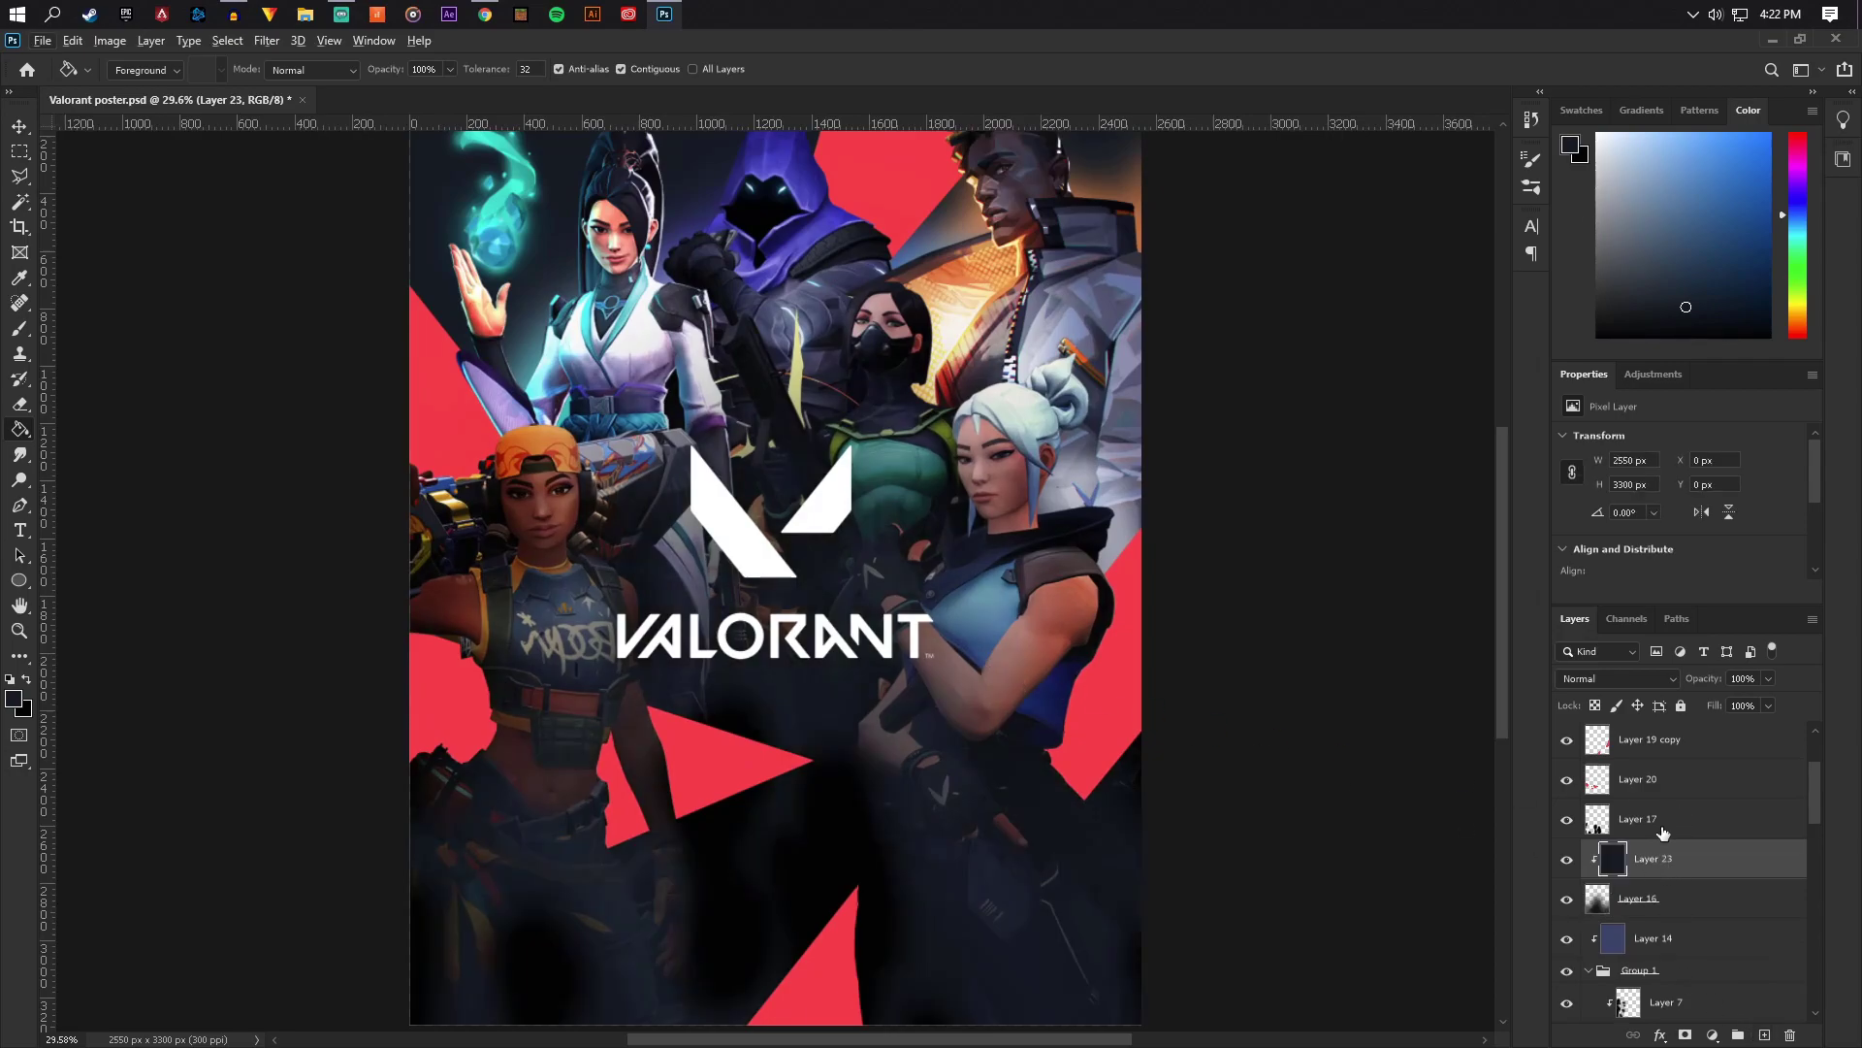
Add Layer 24 clipped to Layer 17 and fill it dark navy
click(1662, 830)
click(1763, 1035)
alt+click(1653, 836)
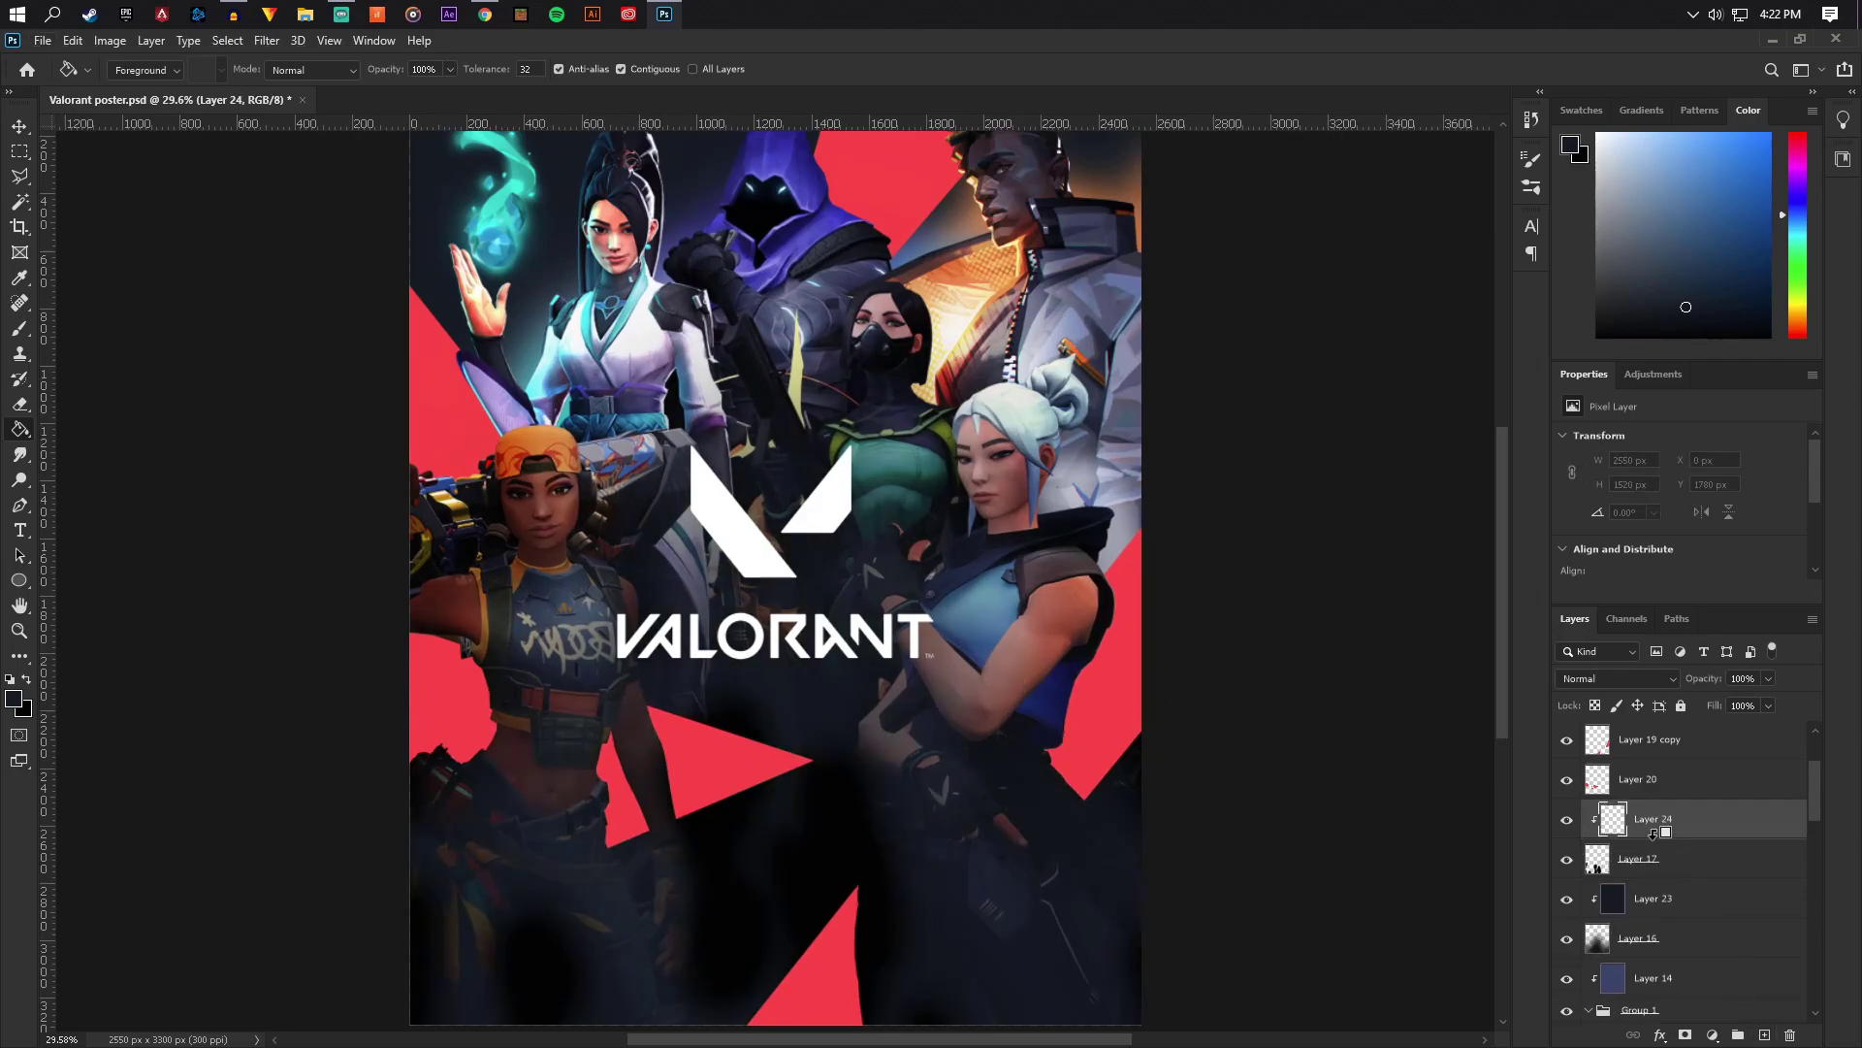
click(1115, 670)
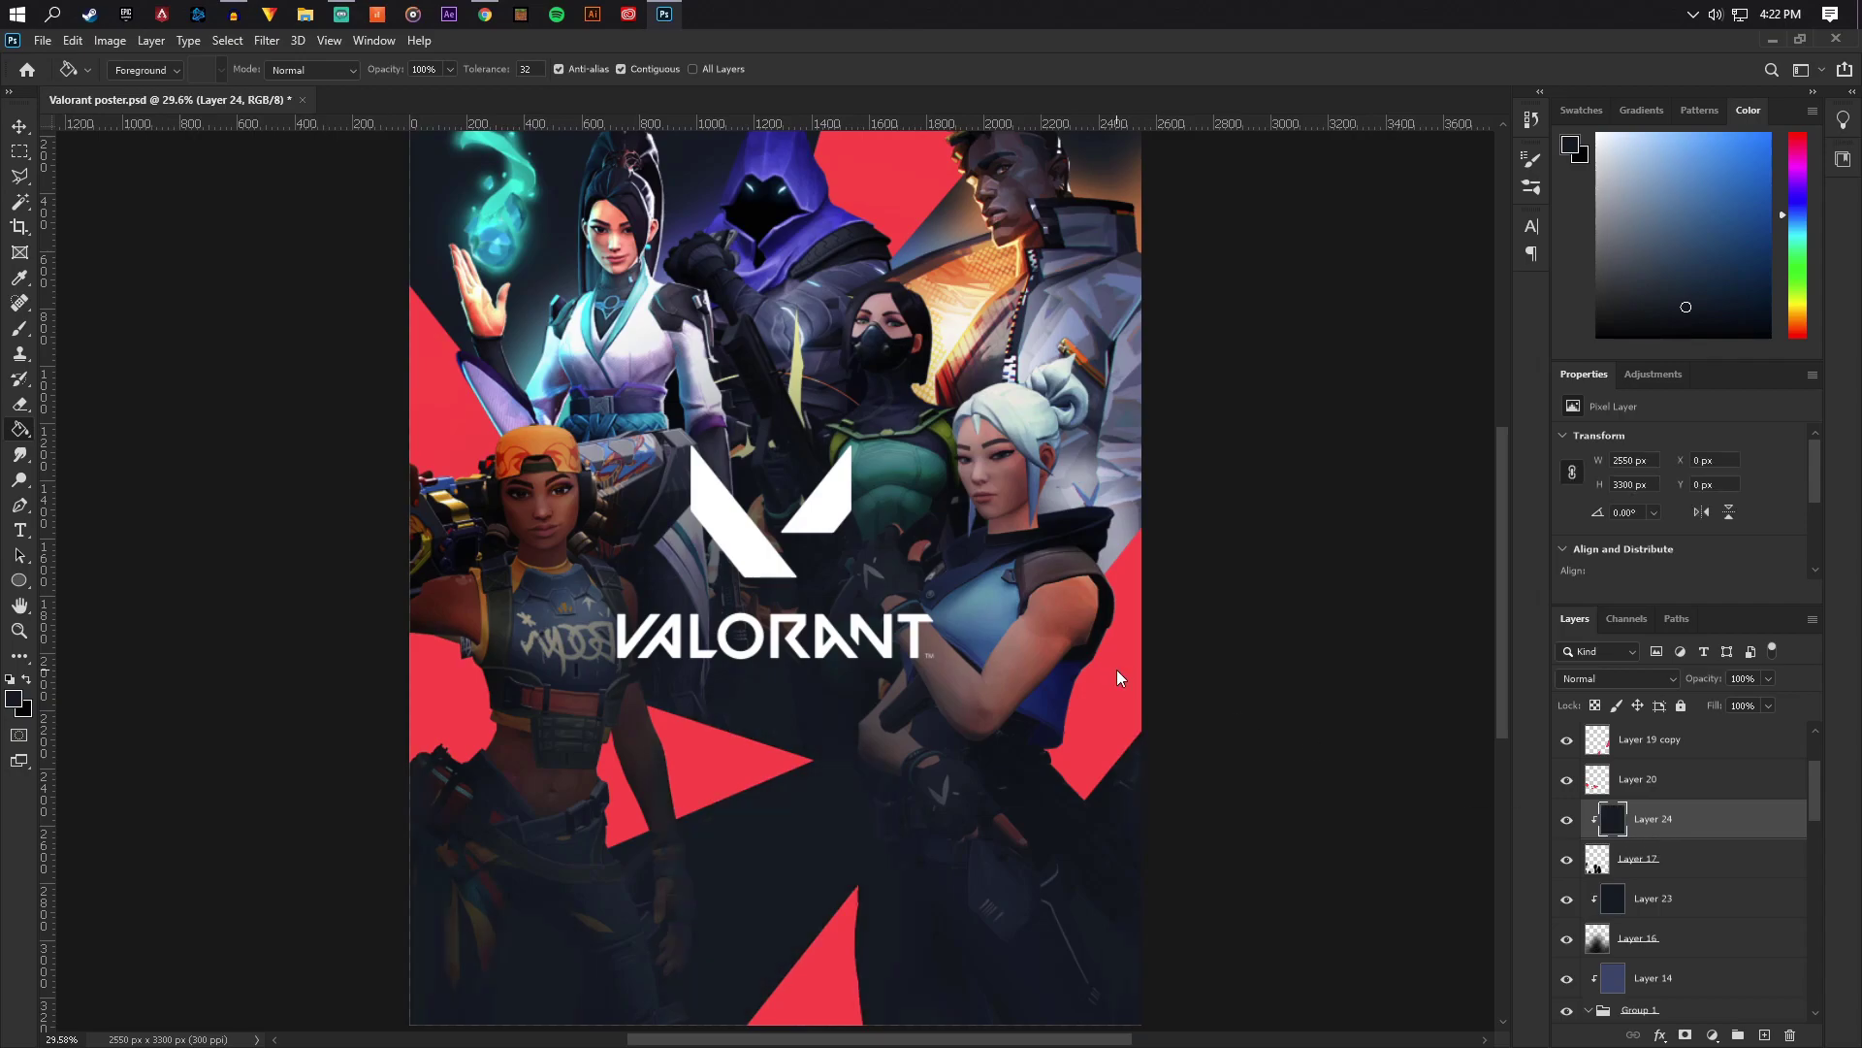
scroll(1117, 670, down, 5)
scroll(1009, 590, up, 3)
scroll(768, 572, up, 2)
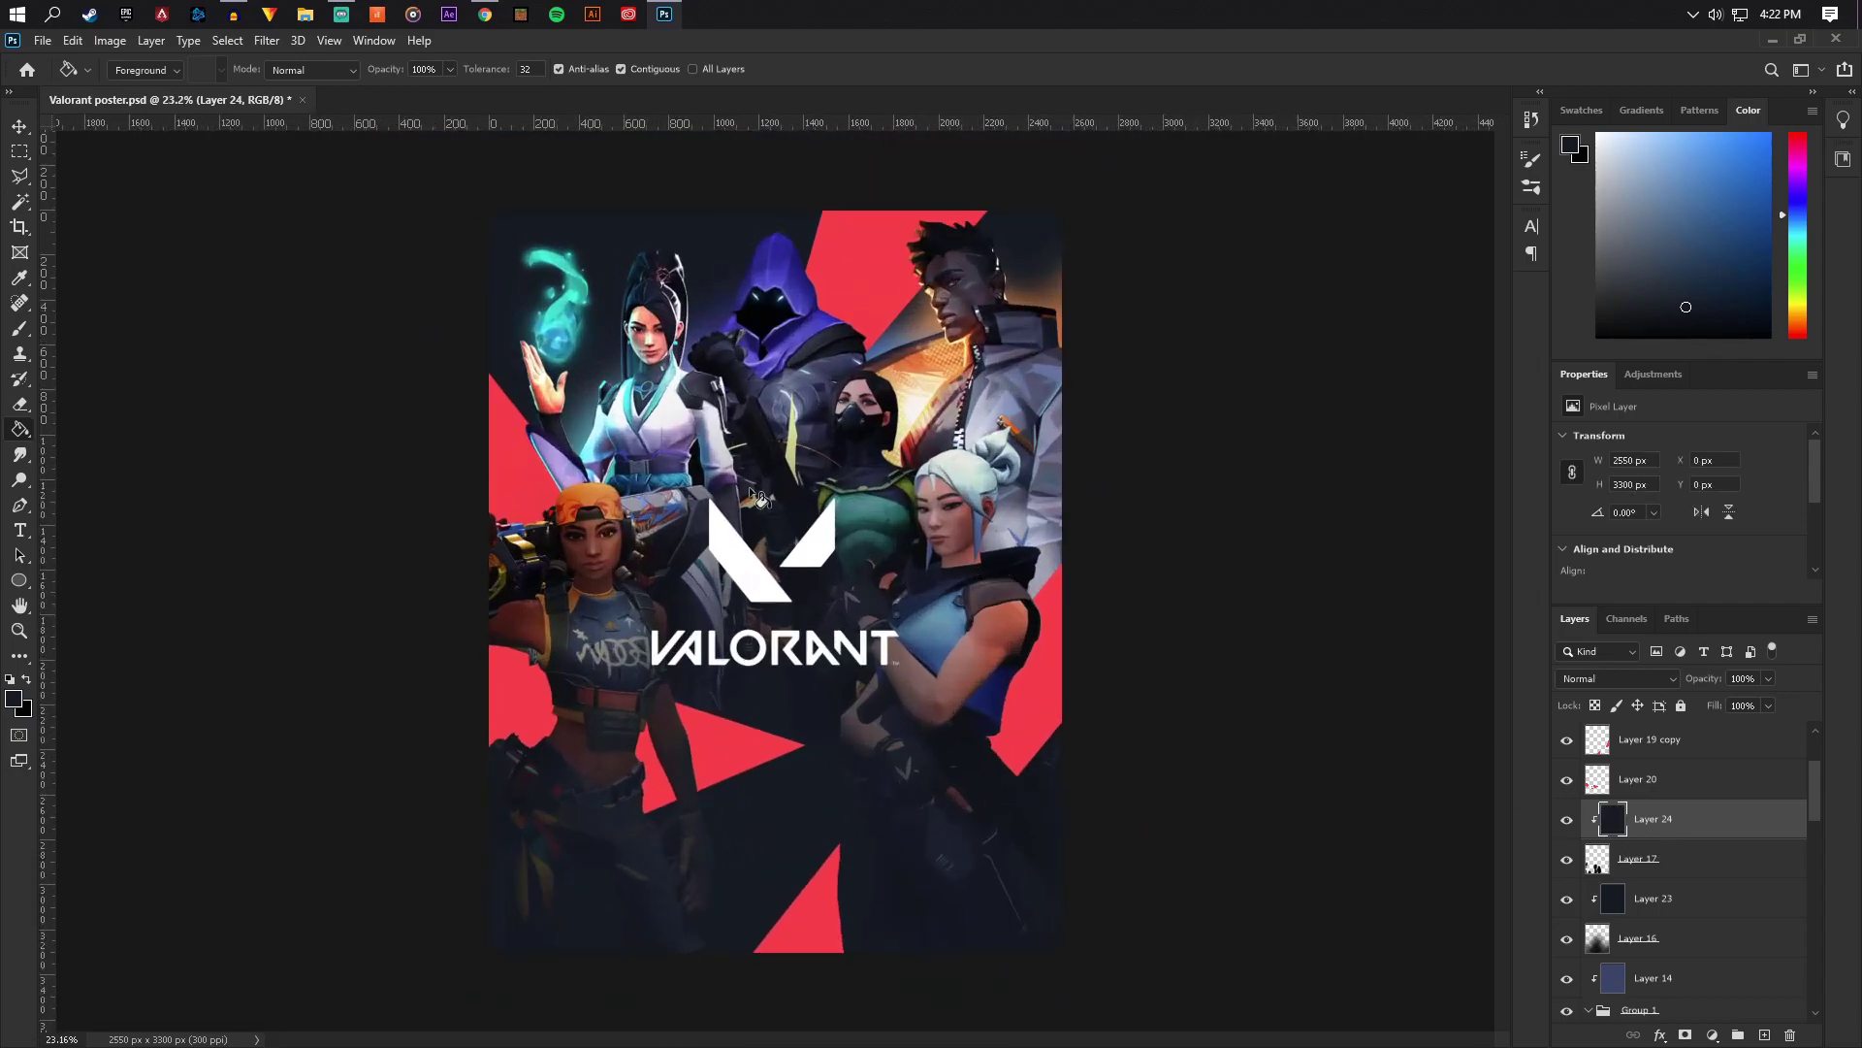
Set Layer 15's opacity to 54% and save the poster
click(19, 127)
scroll(785, 379, down, 3)
scroll(819, 368, up, 3)
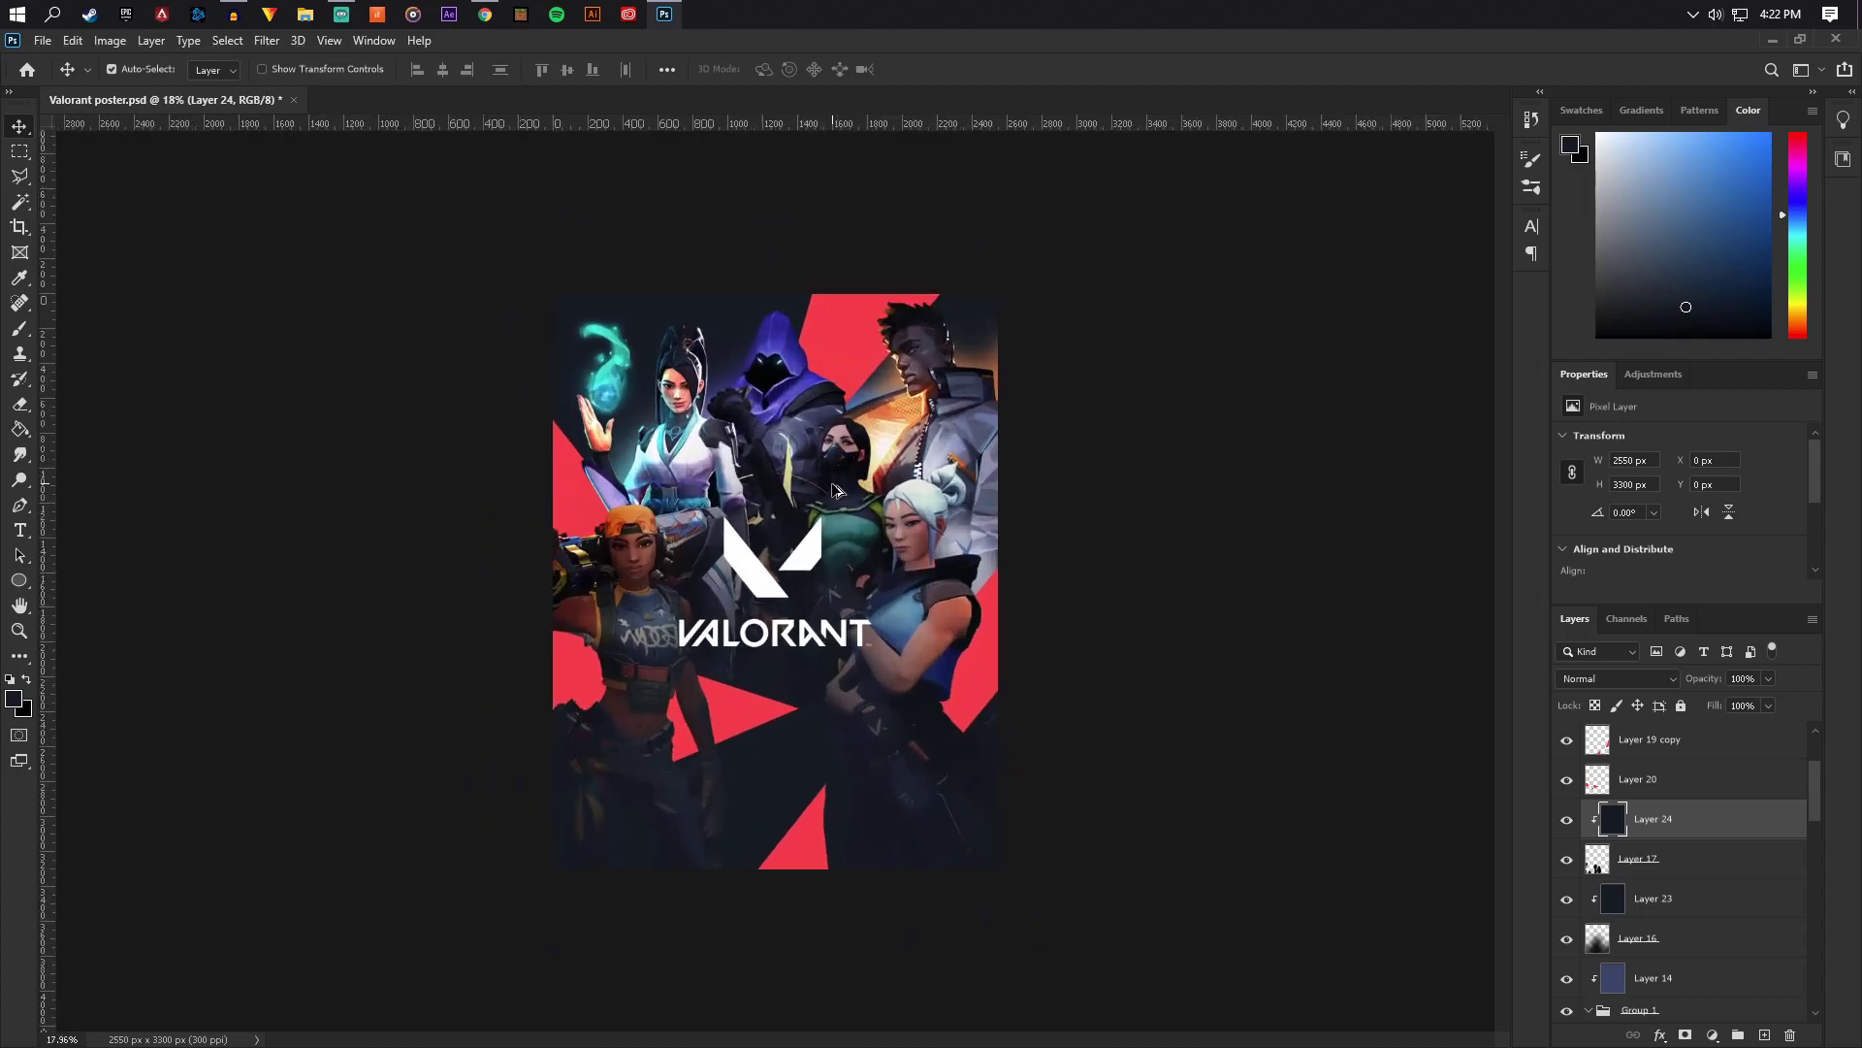
scroll(890, 537, up, 1)
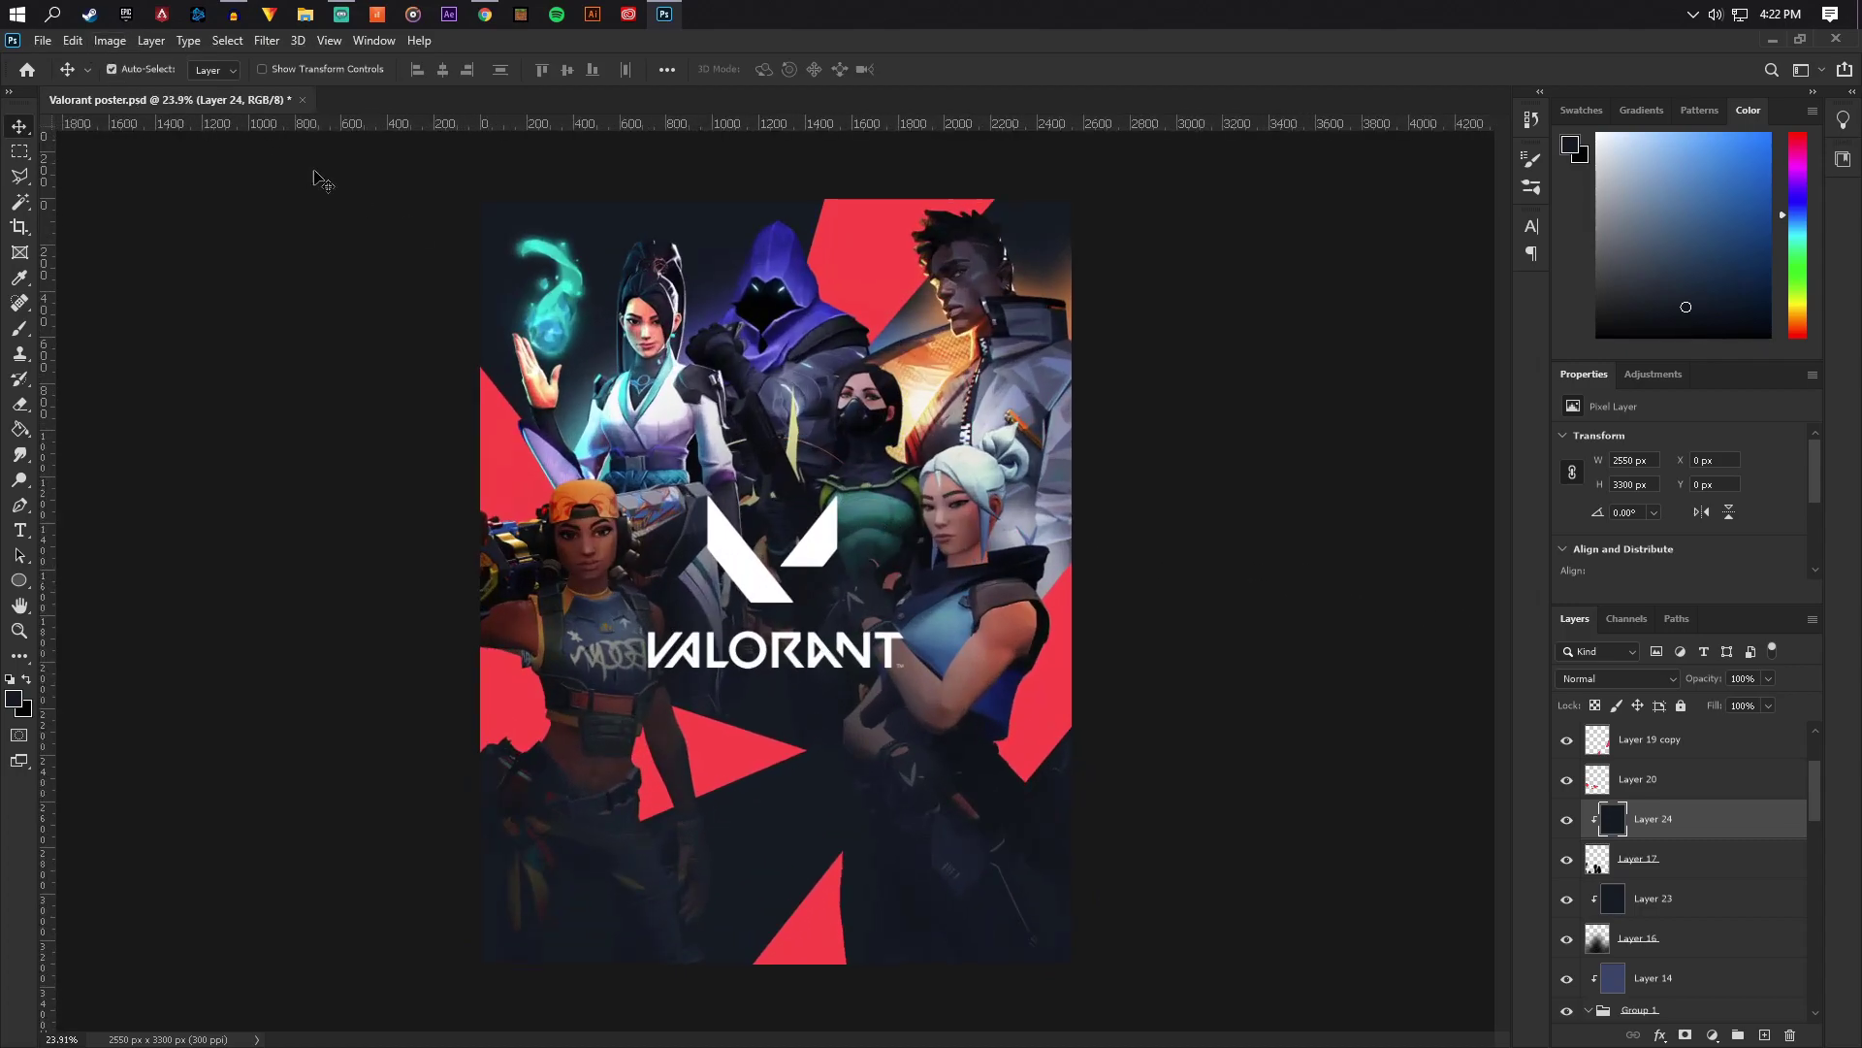
scroll(1620, 834, down, 5)
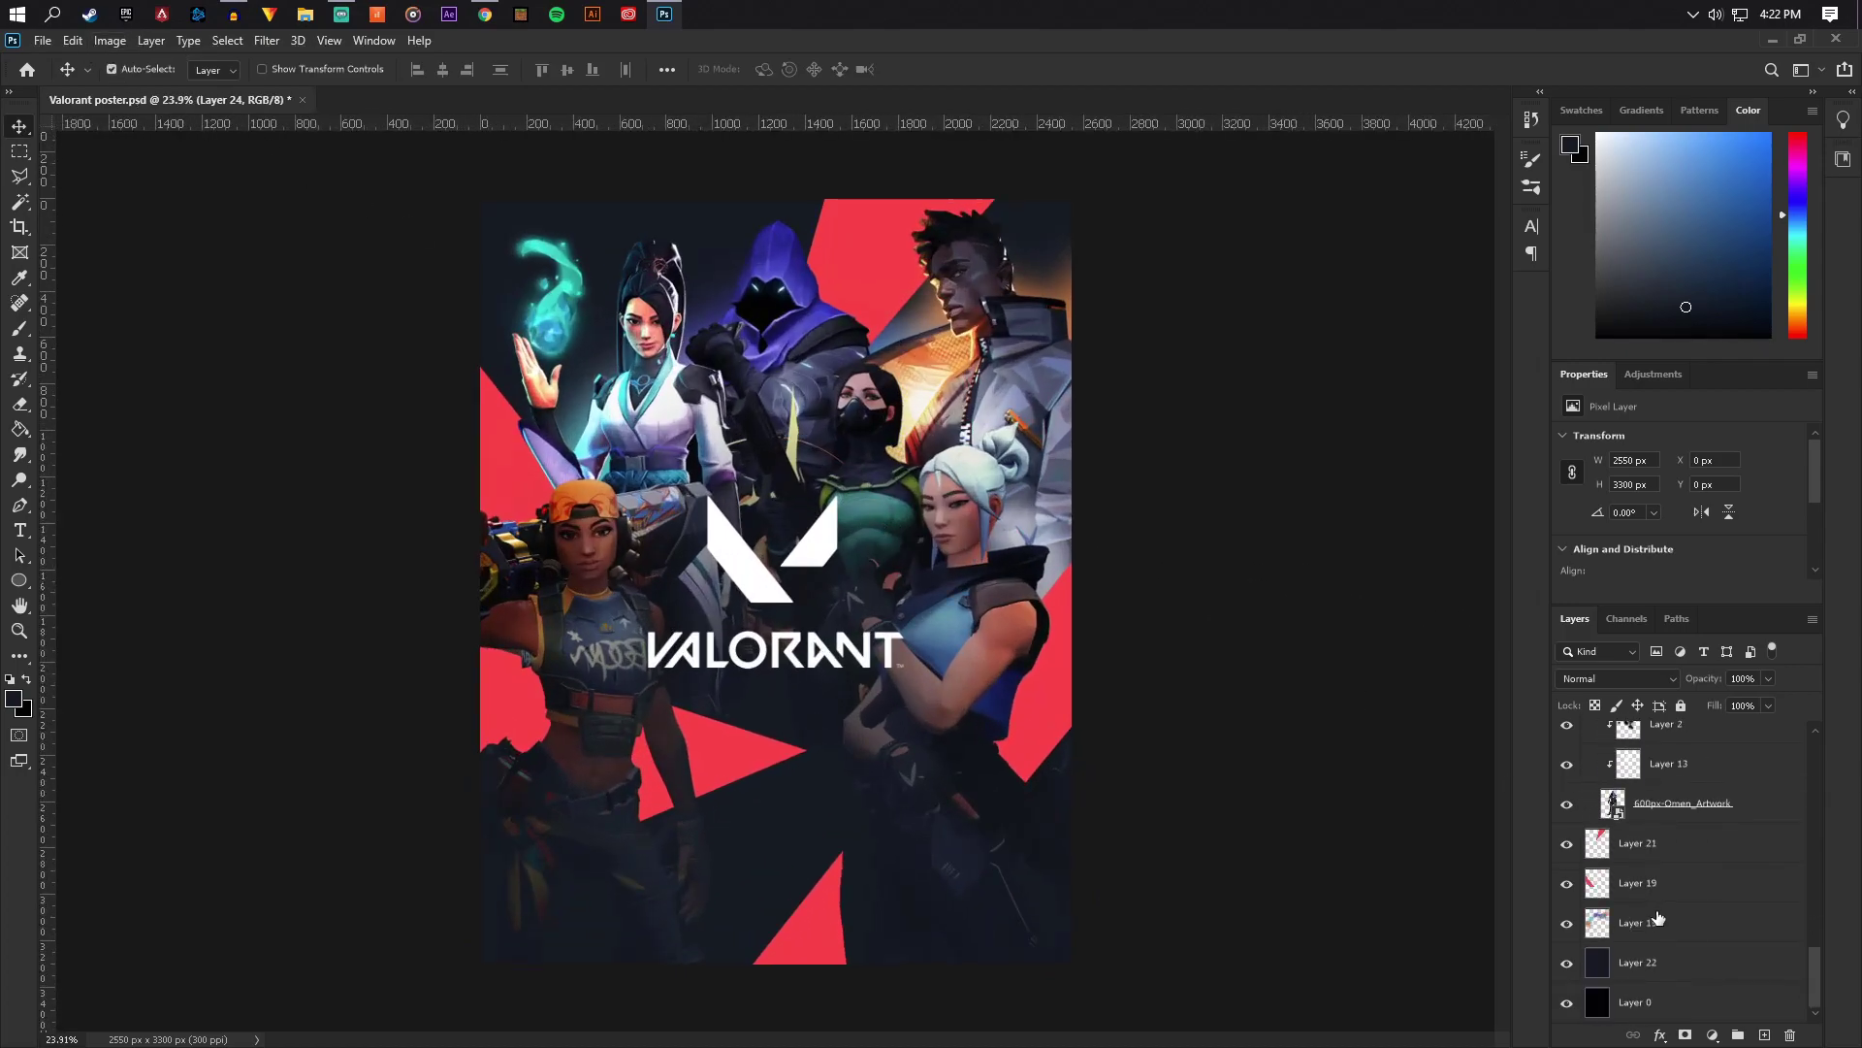
scroll(1601, 791, up, 1)
click(1589, 733)
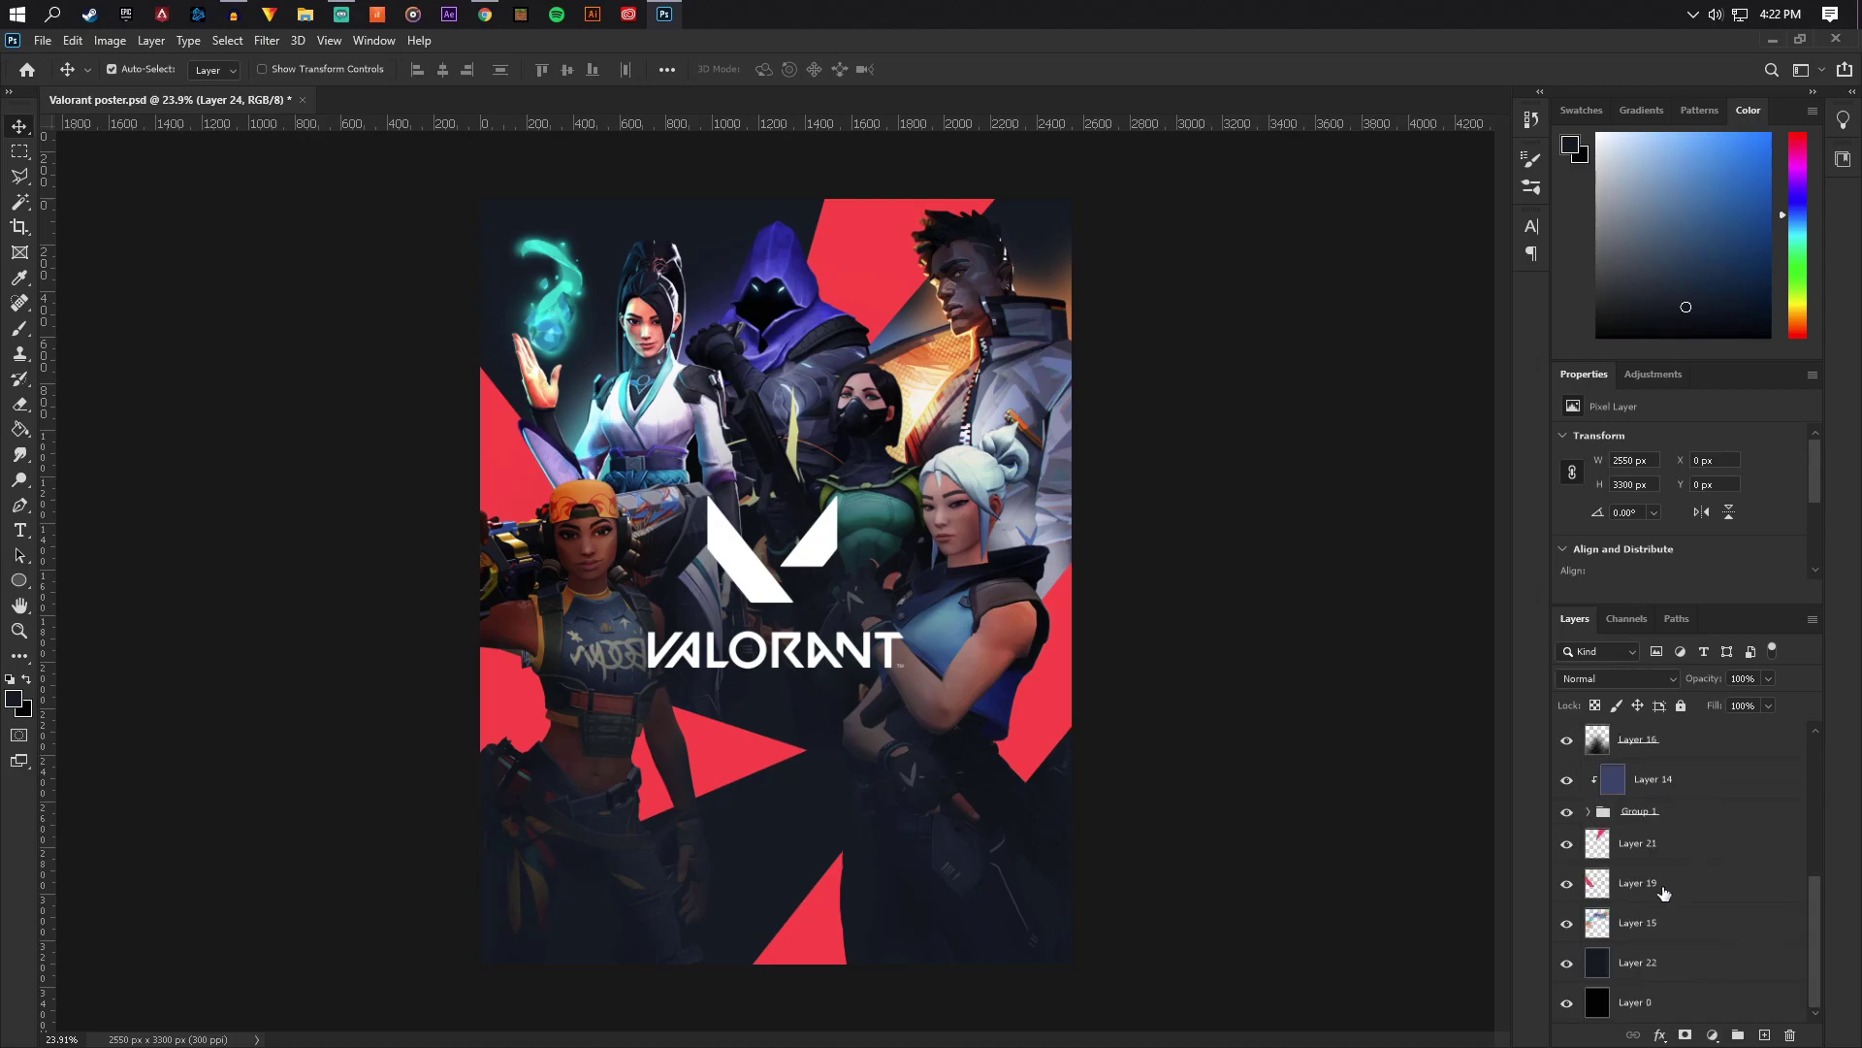
click(1566, 924)
click(1670, 929)
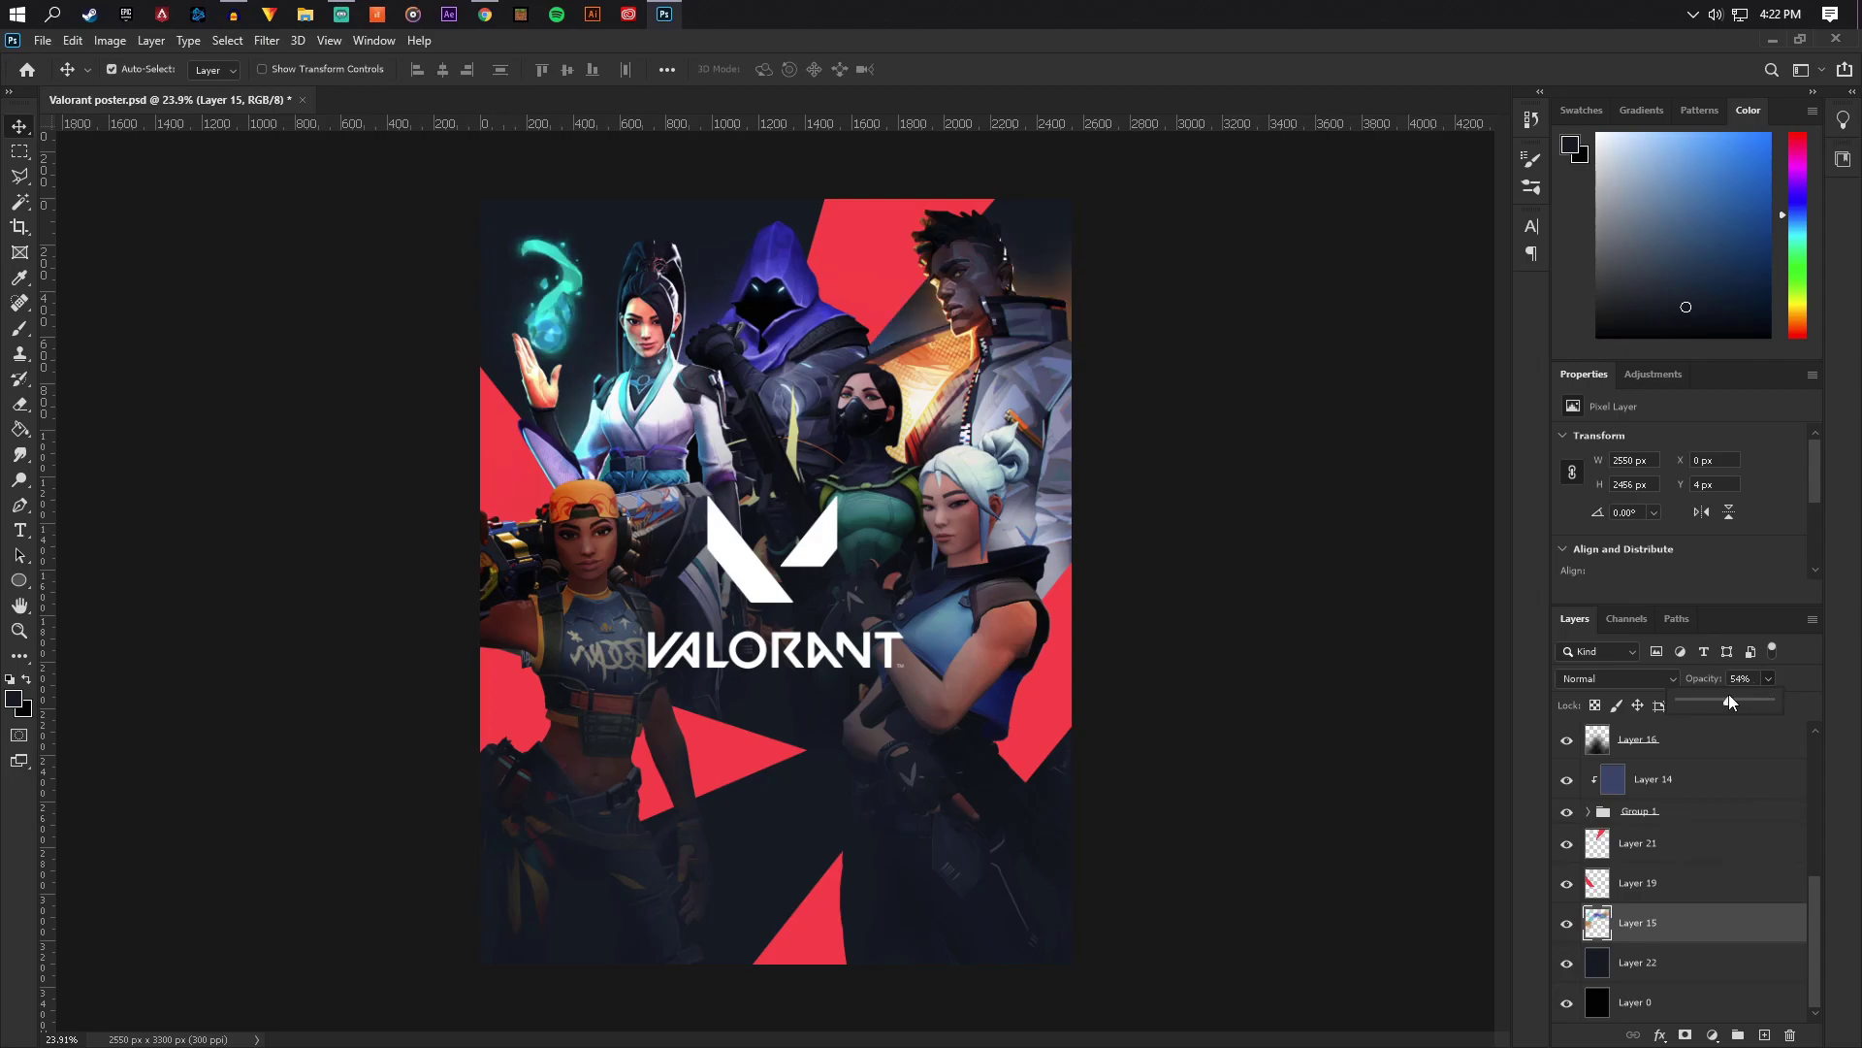
click(1725, 929)
click(42, 44)
click(92, 267)
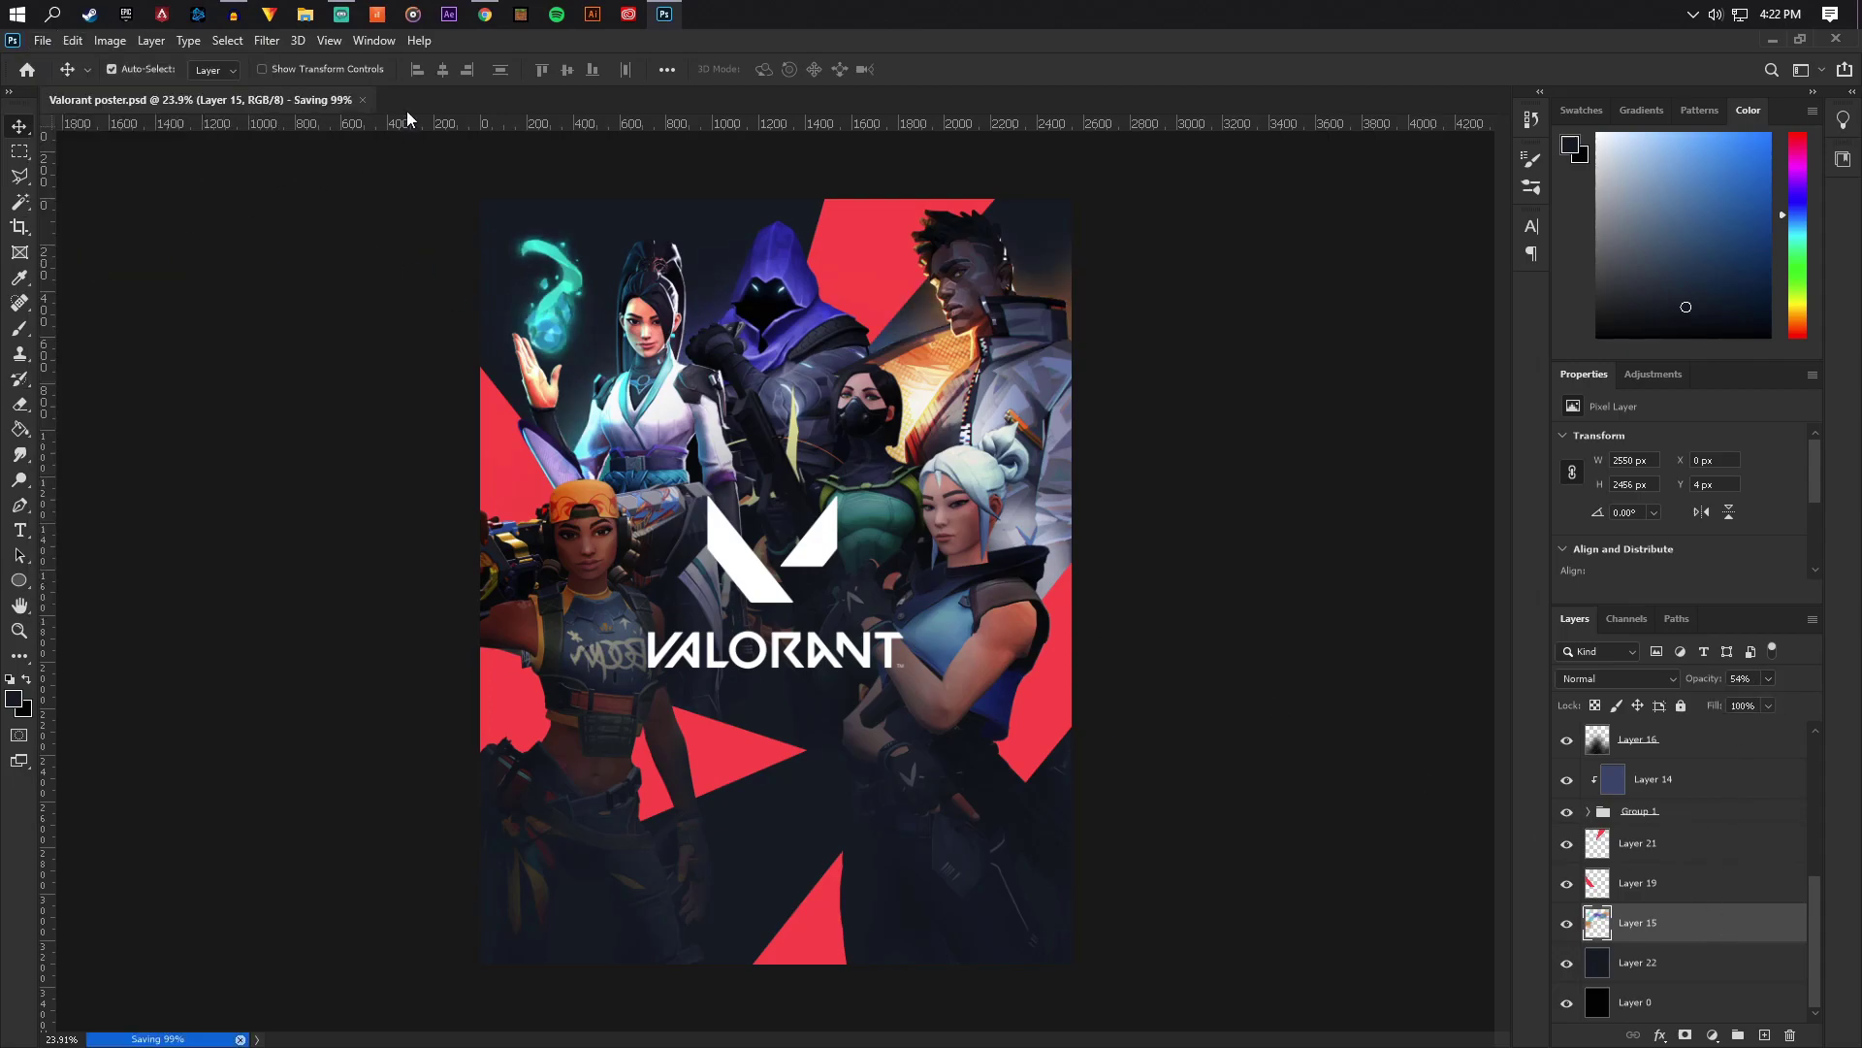
Search Google Images in Chrome for 'dot pattern'
mouse_move(489, 22)
click(436, 116)
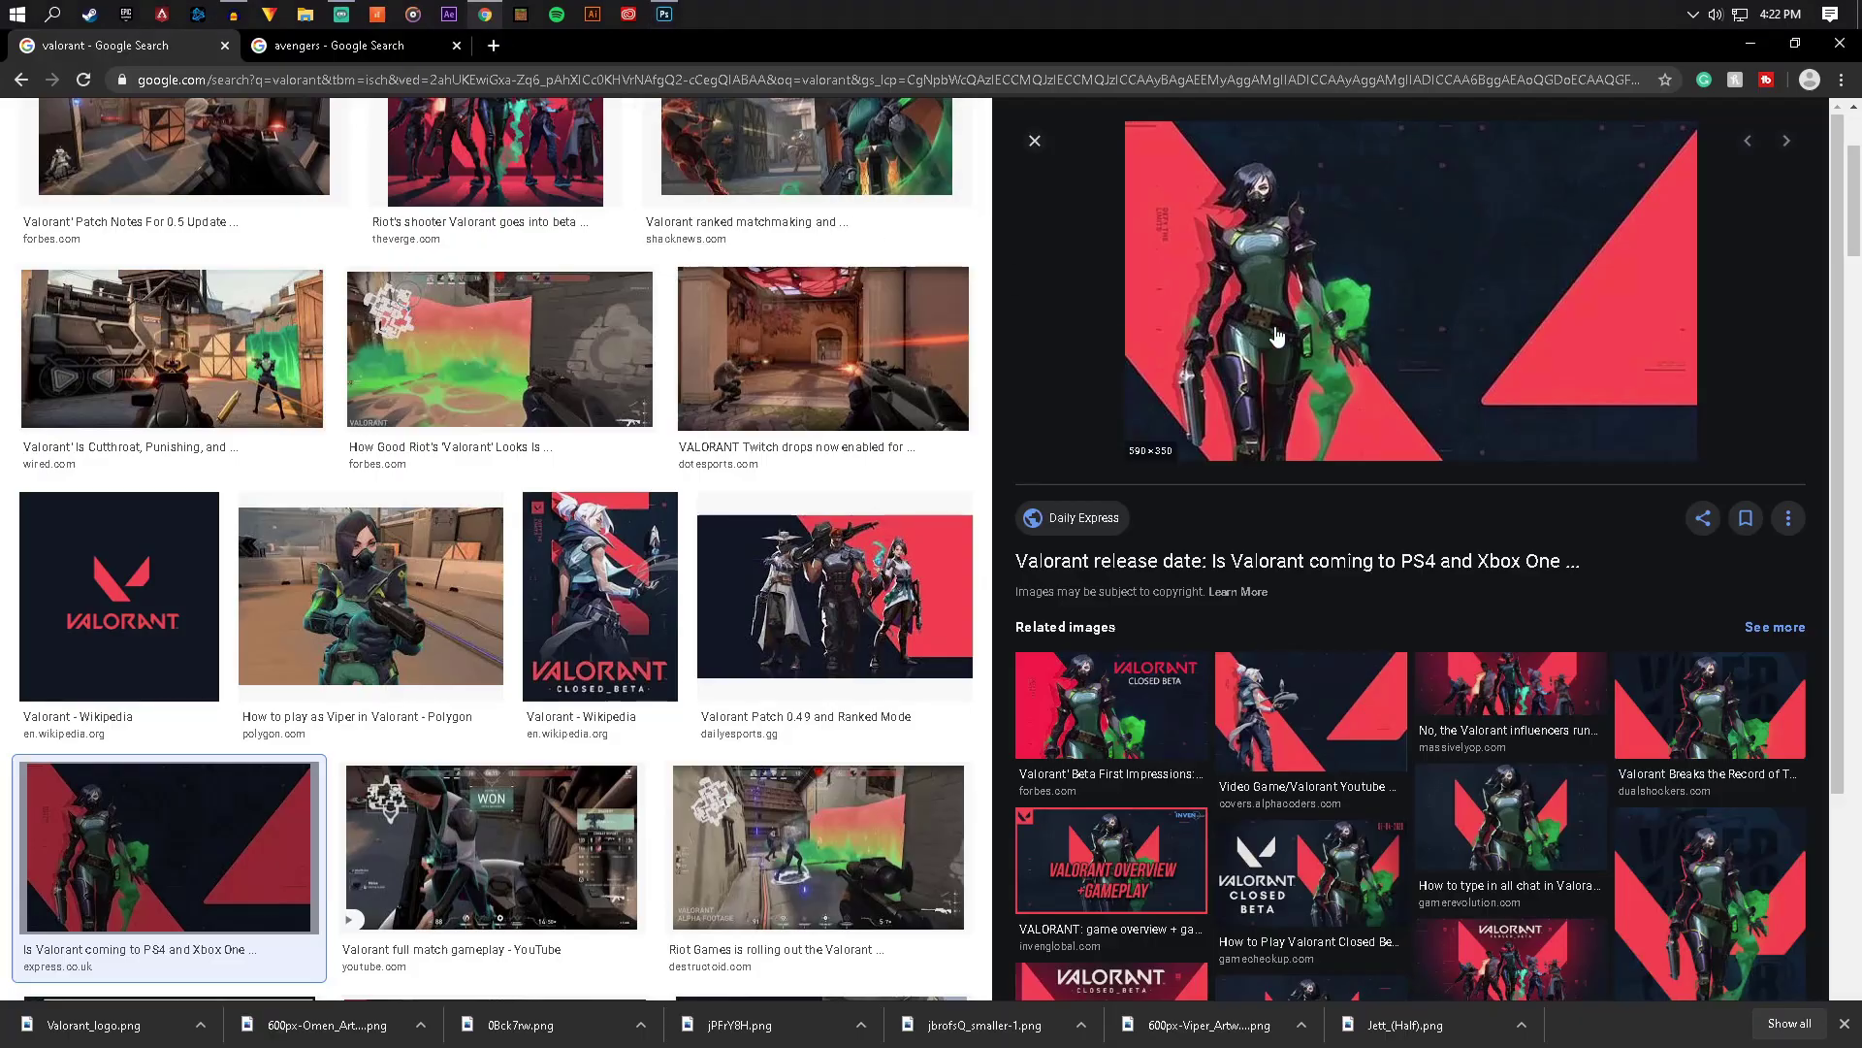
scroll(512, 460, up, 3)
drag(260, 143, 64, 156)
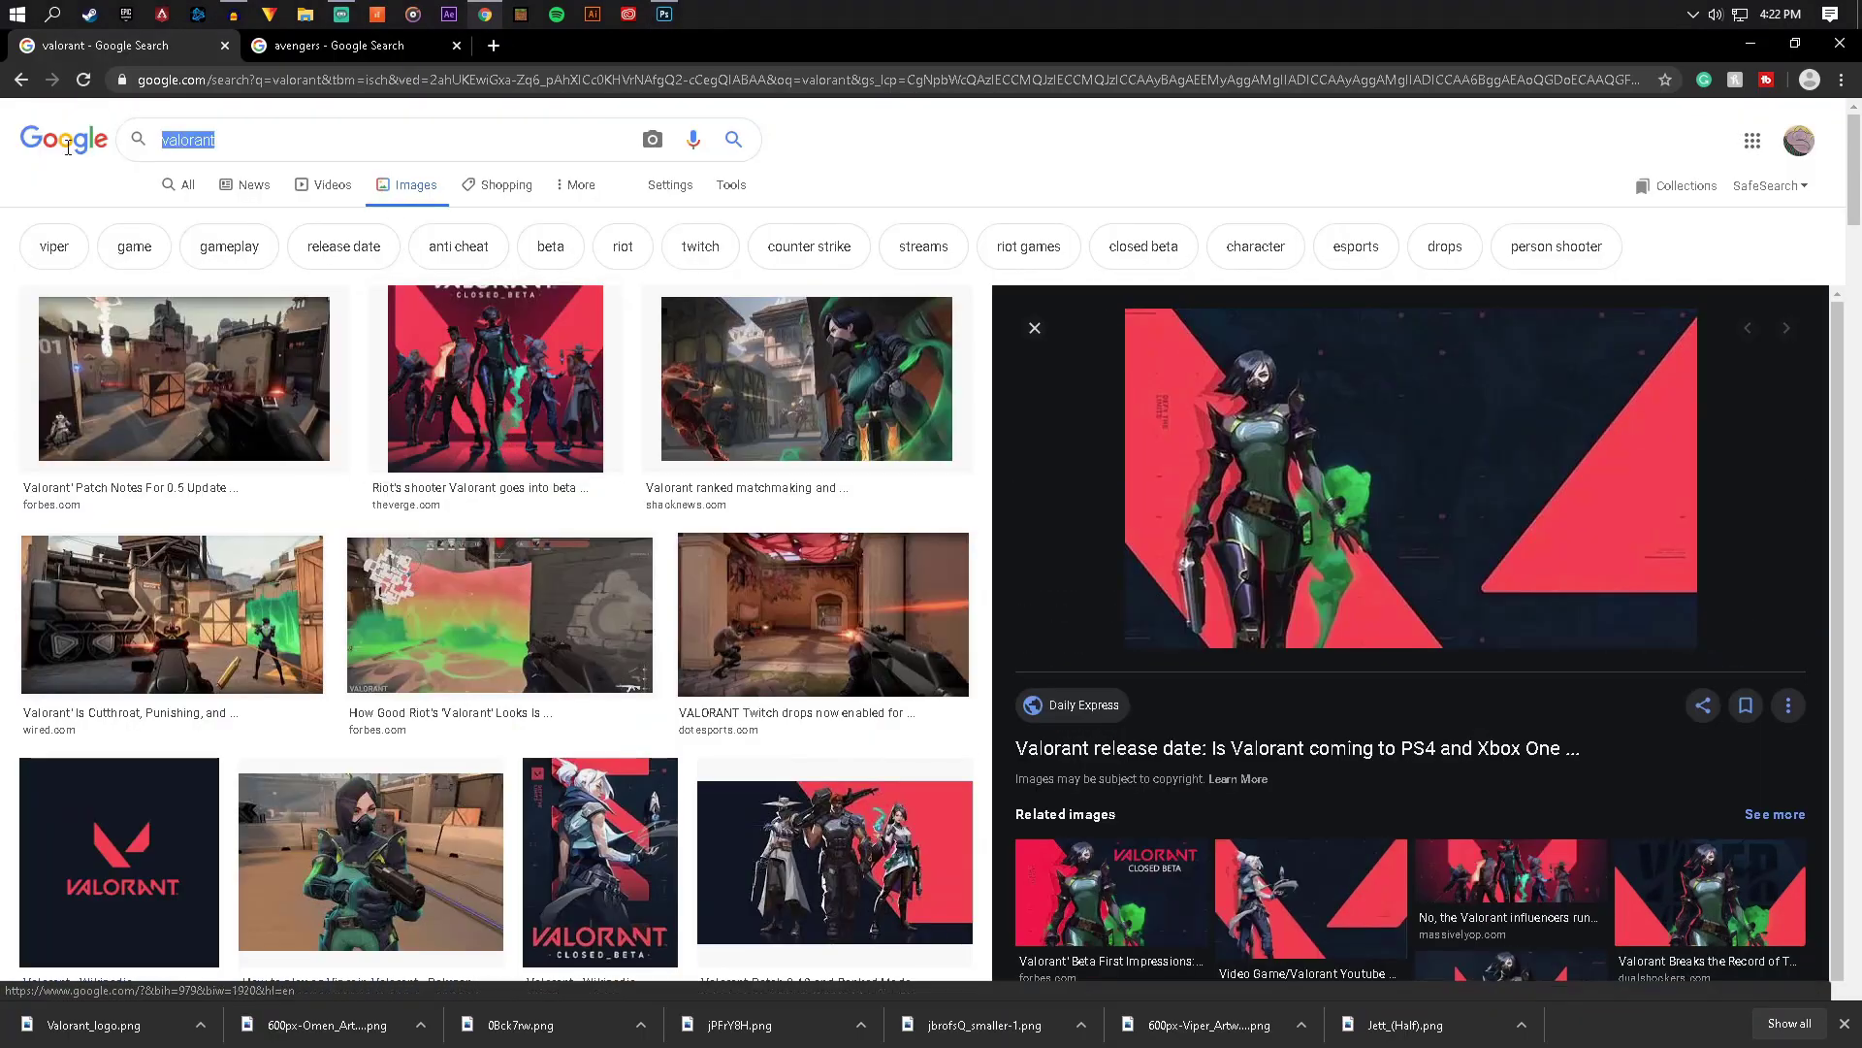
text(dot pattern)
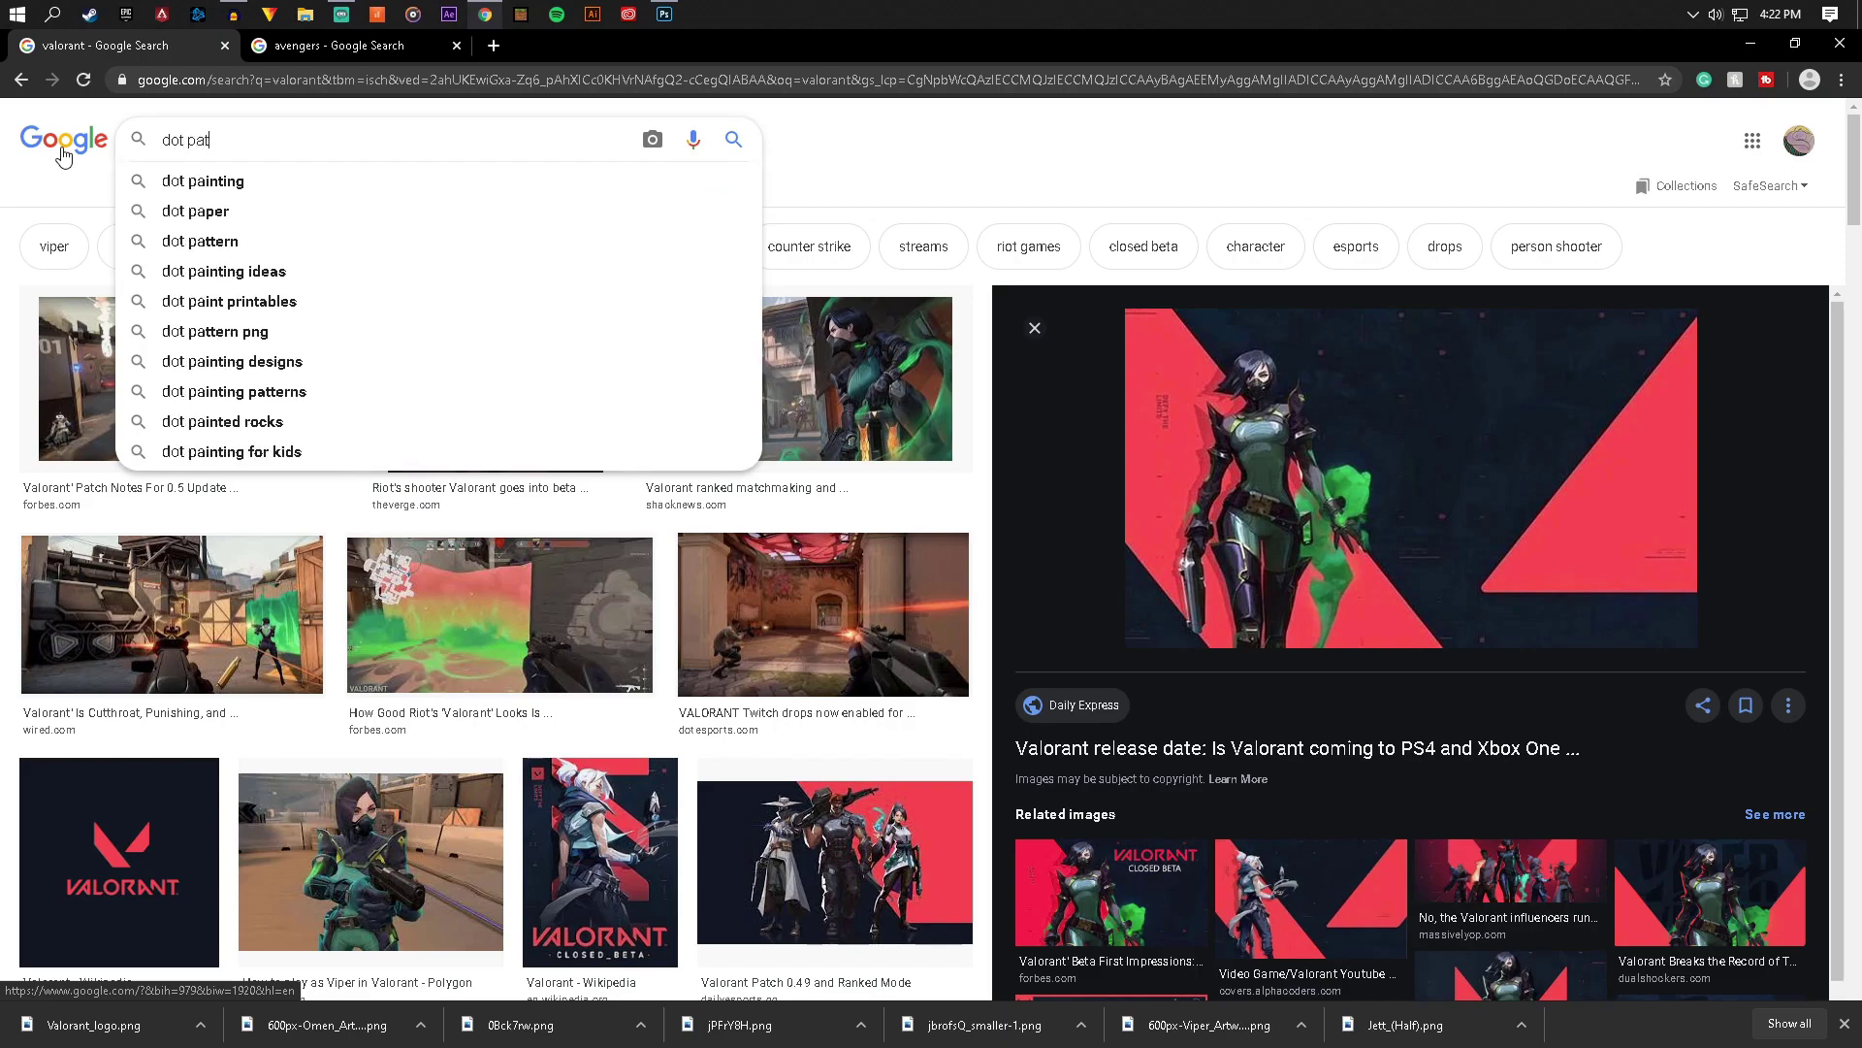
key(Return)
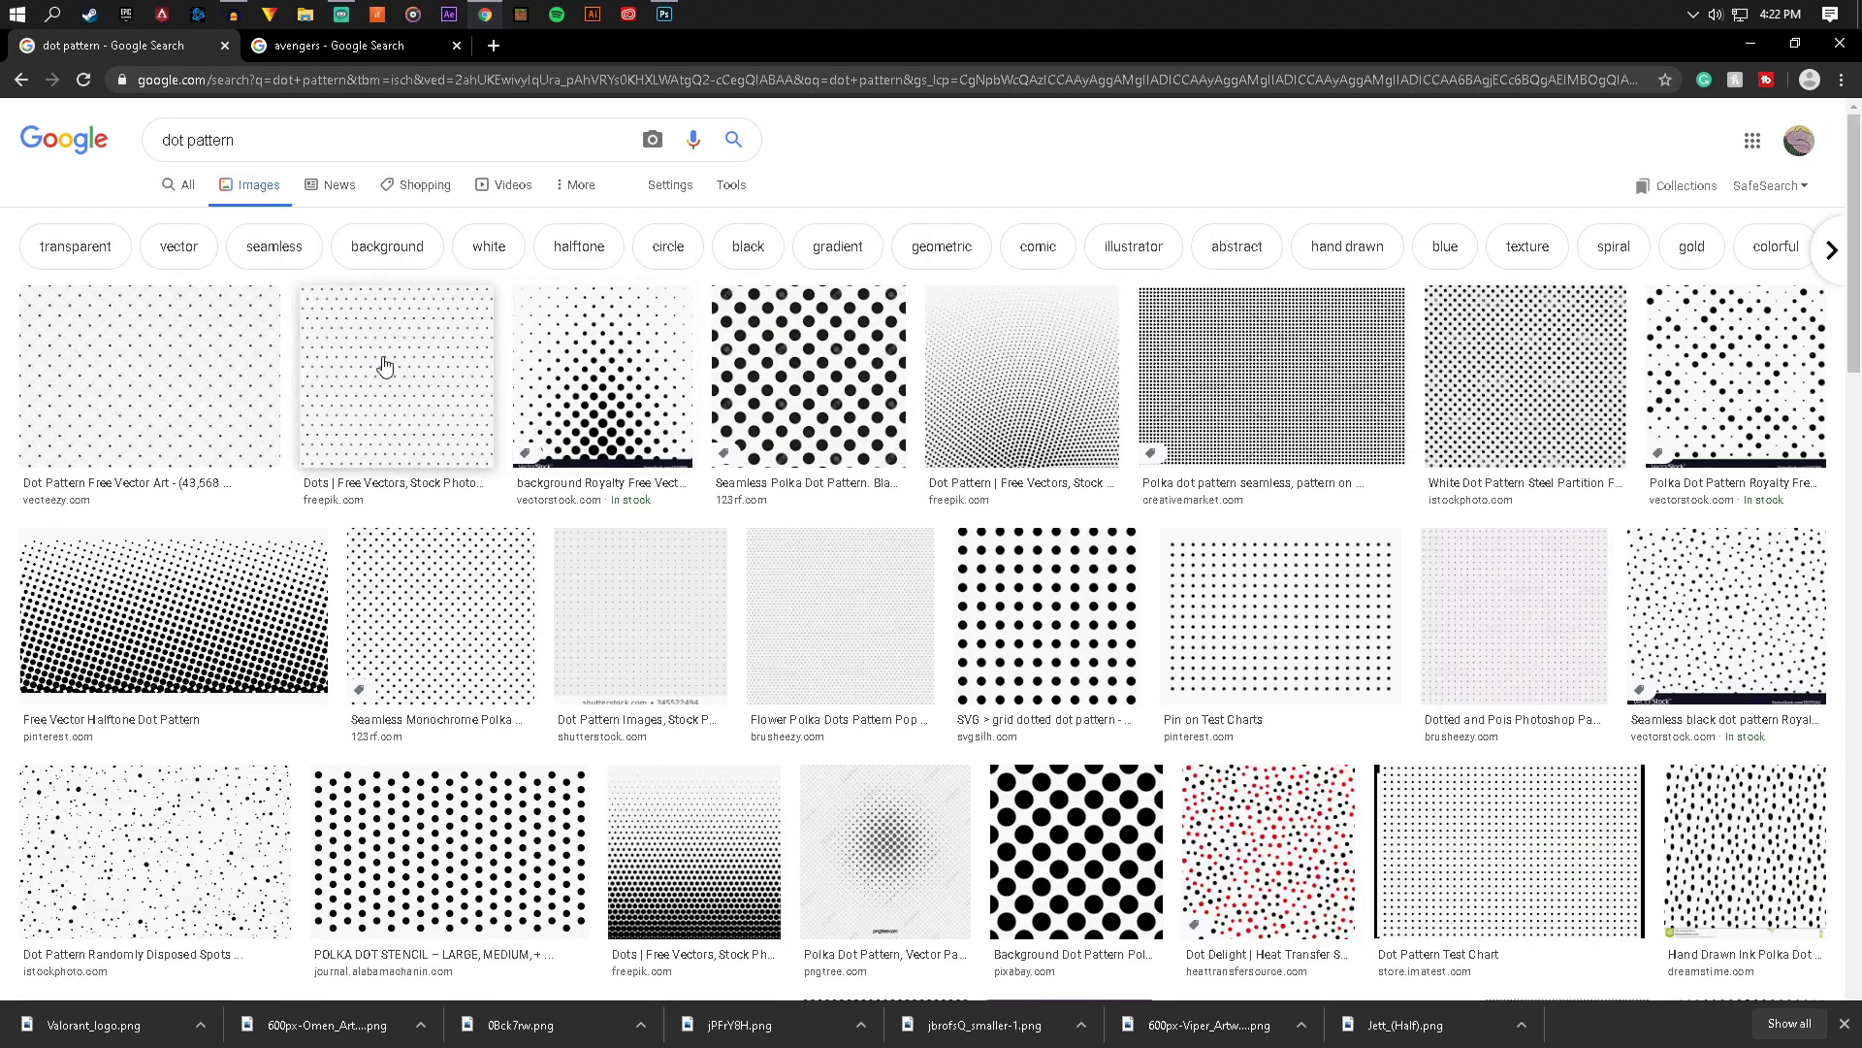
Preview the dot pattern results and copy a plain dots-on-white image
click(170, 336)
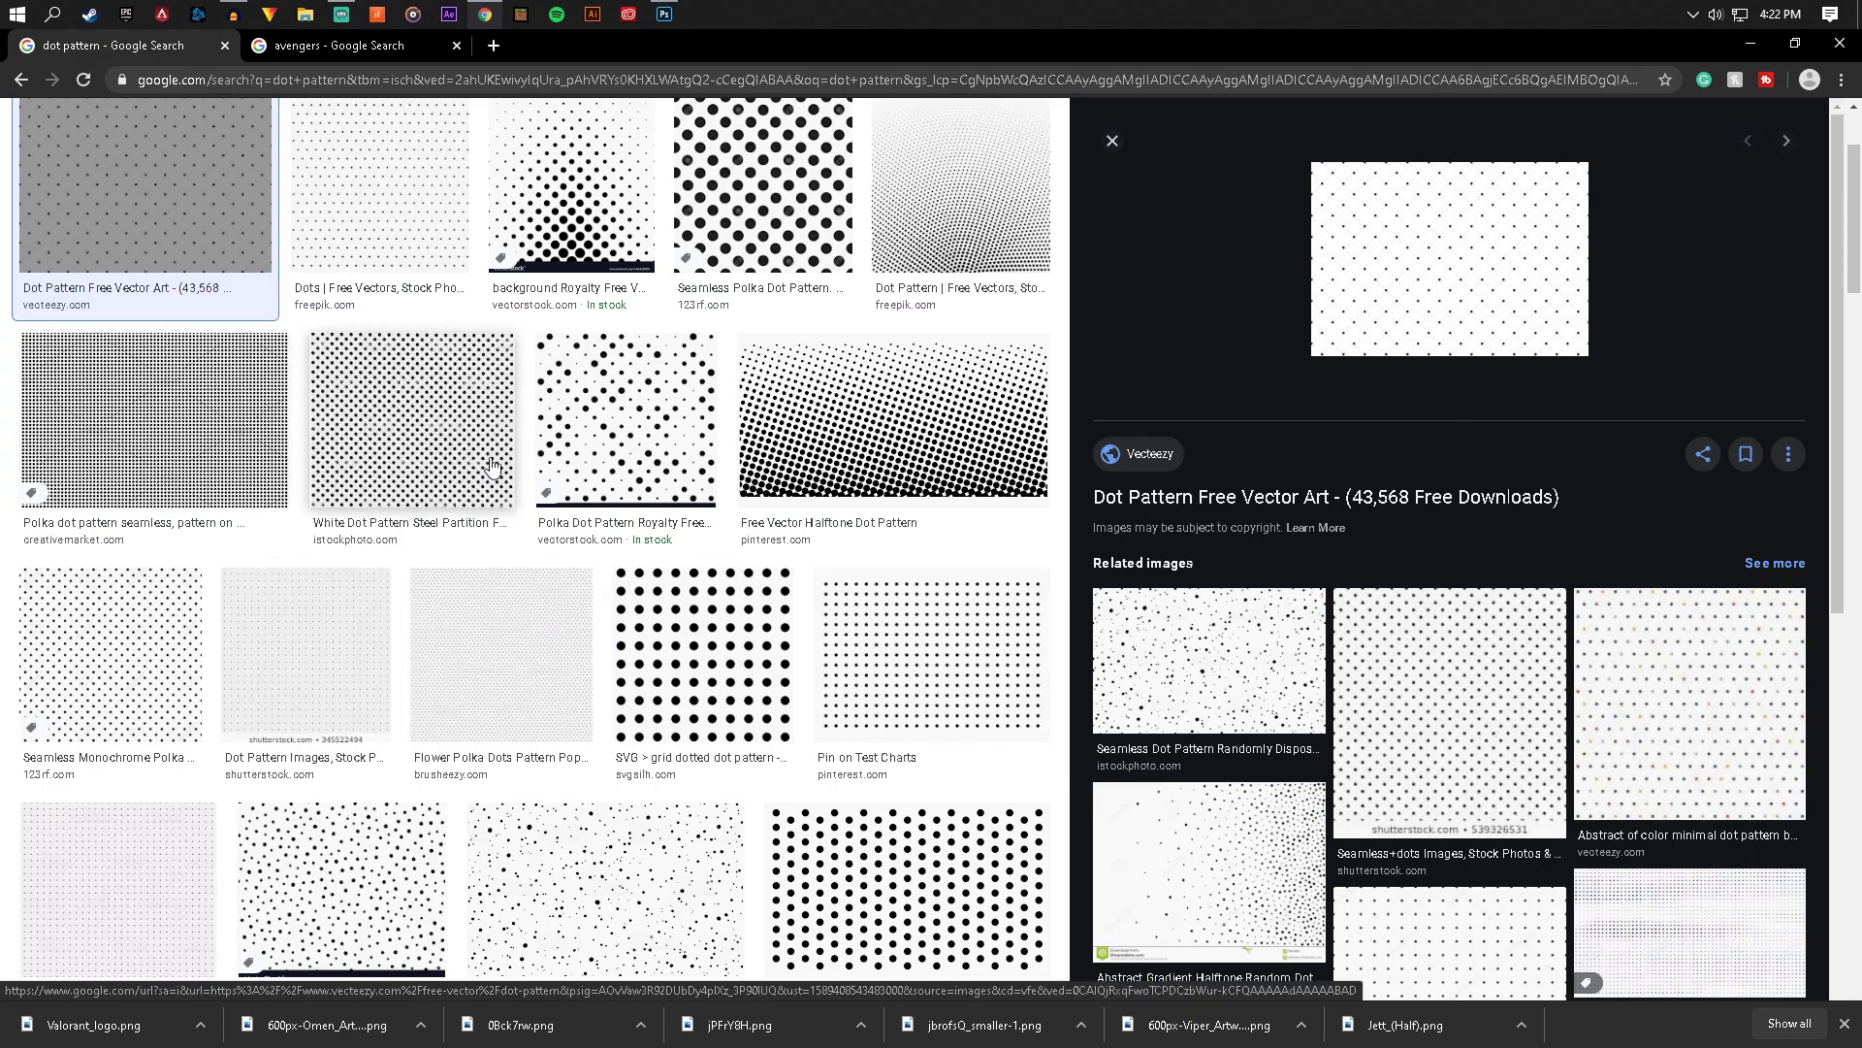
scroll(1372, 506, up, 2)
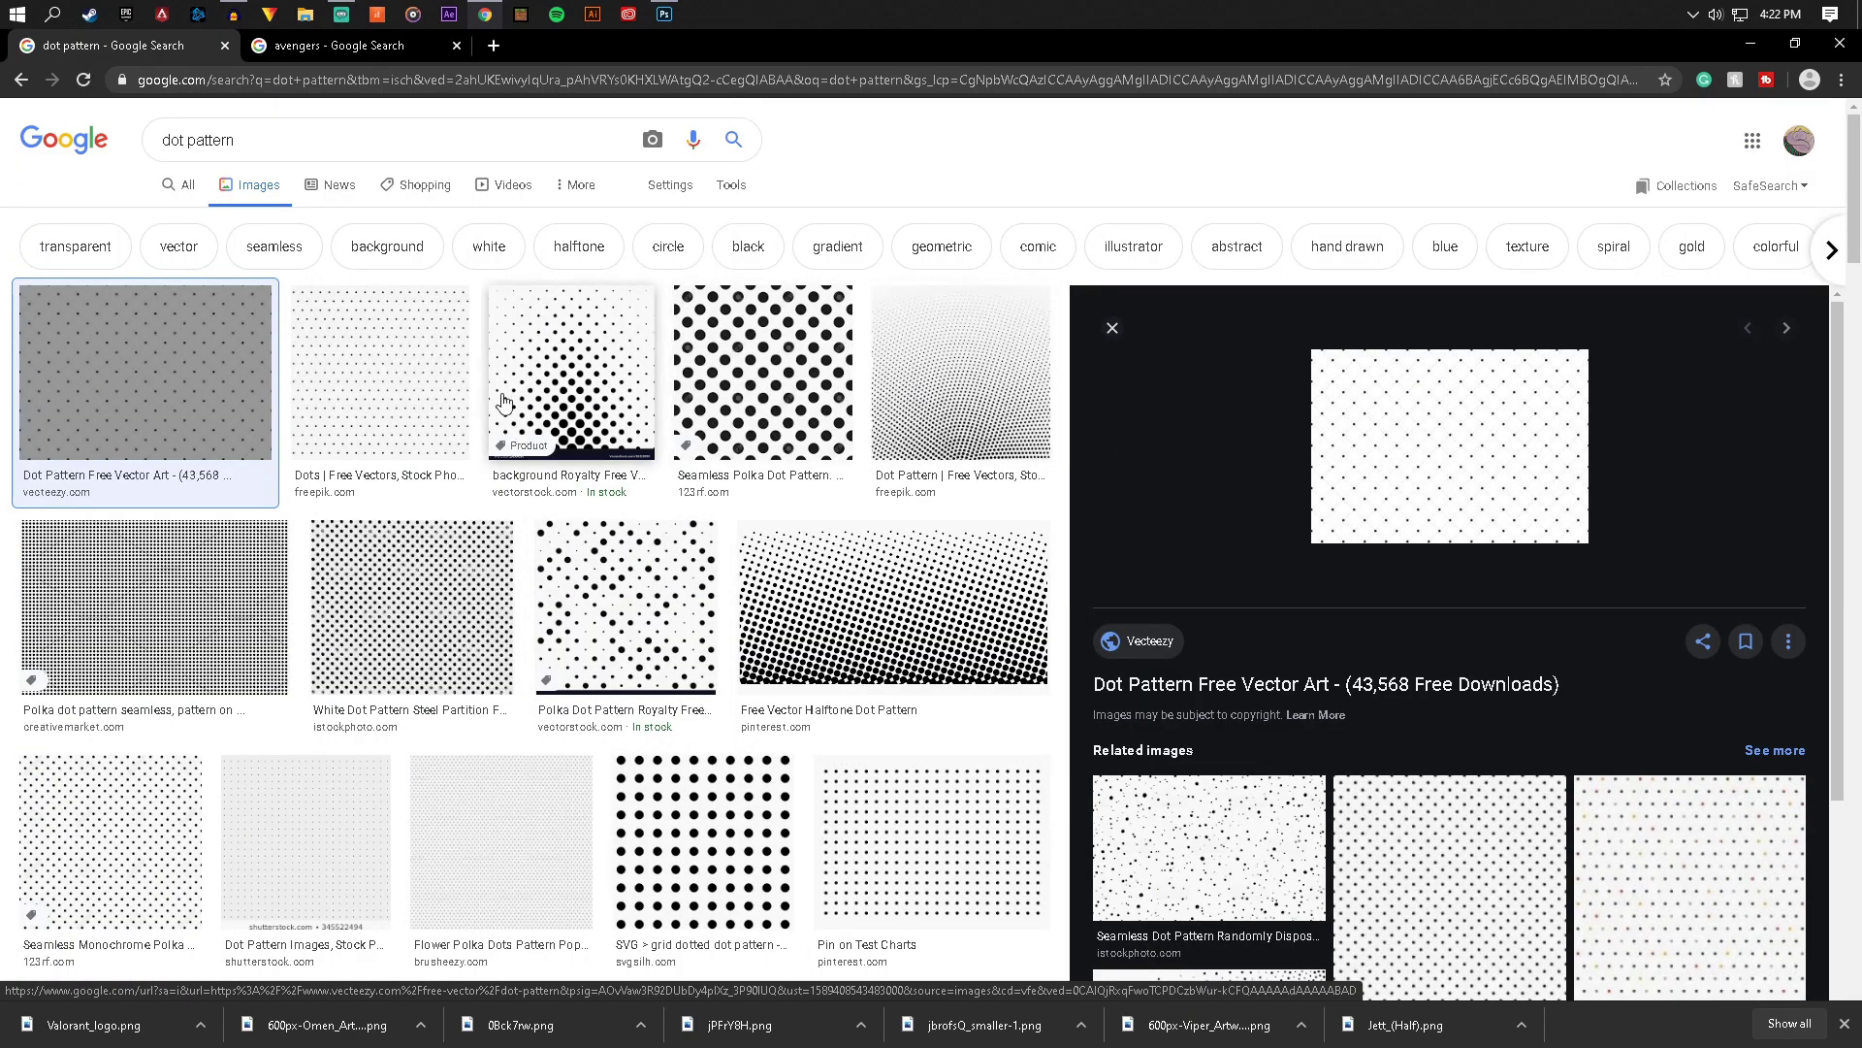
click(384, 402)
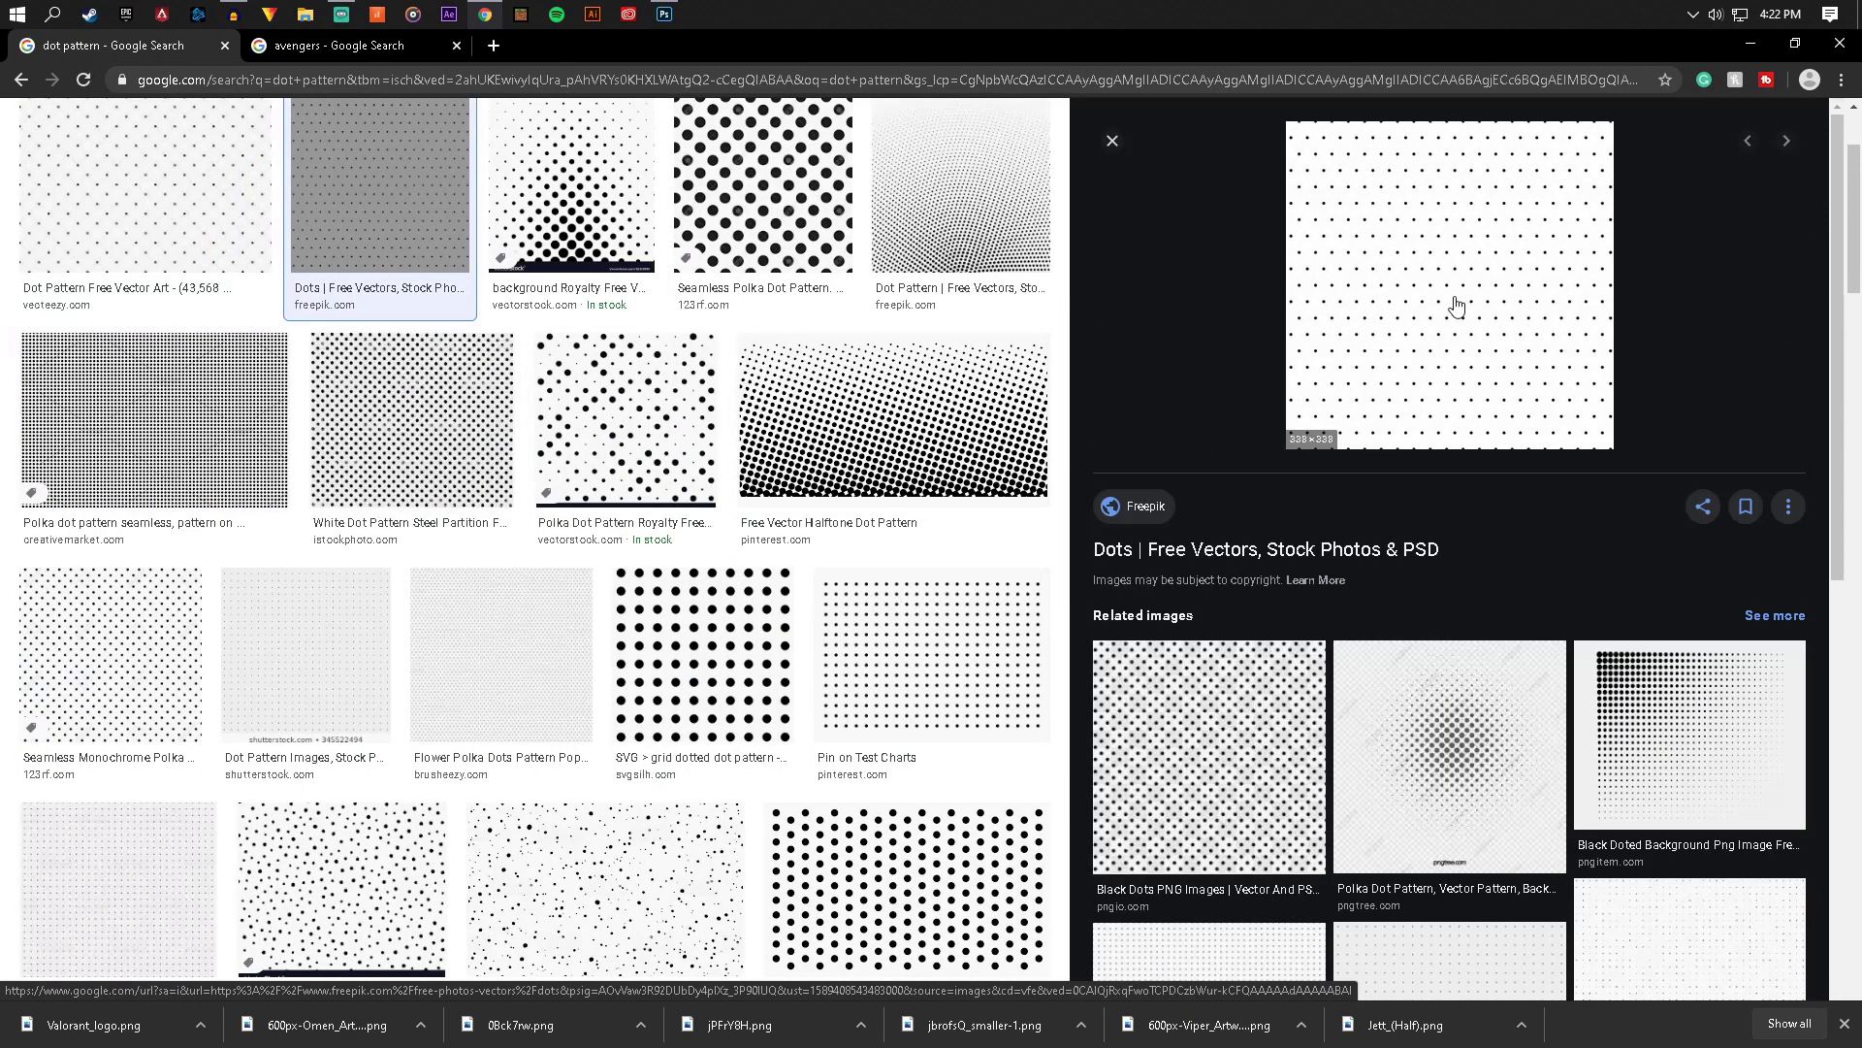
right_click(1454, 299)
click(1523, 522)
Paste the dot pattern above Layer 18, scaled to about 323% in the poster's top-left
click(665, 16)
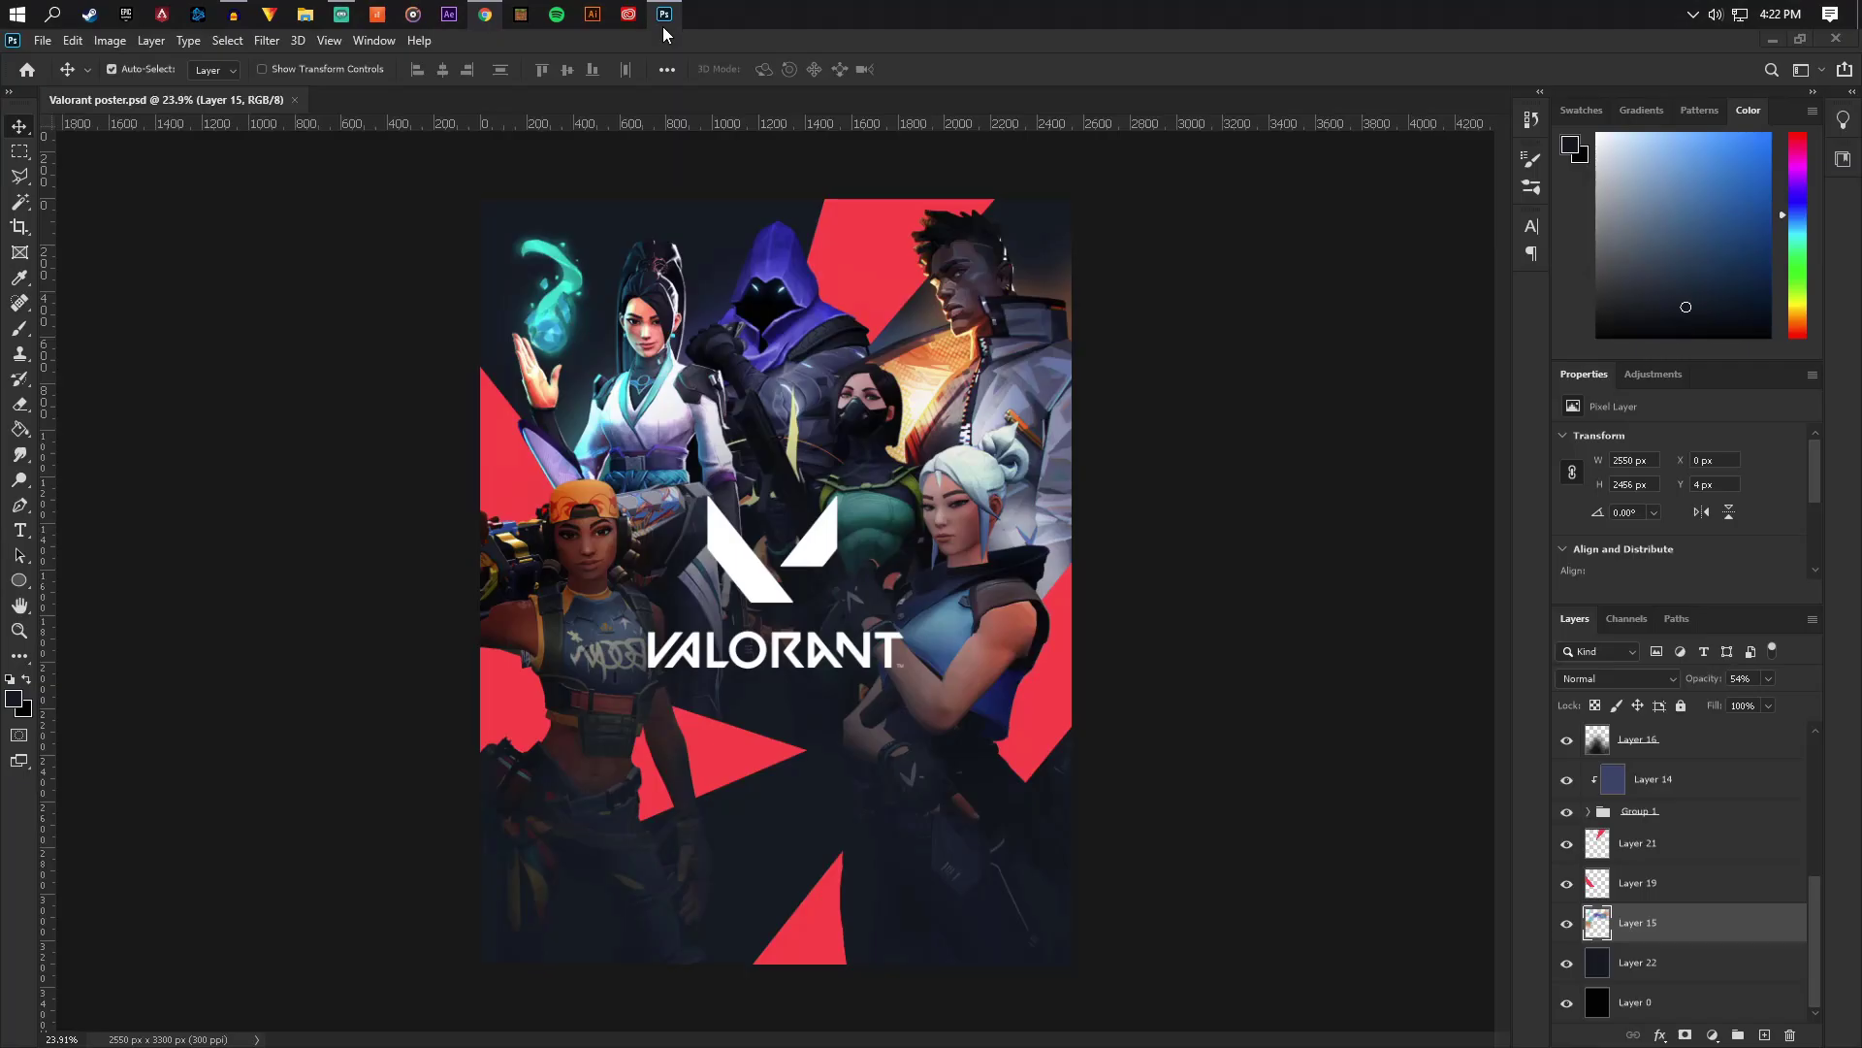
scroll(1699, 870, up, 5)
click(1666, 826)
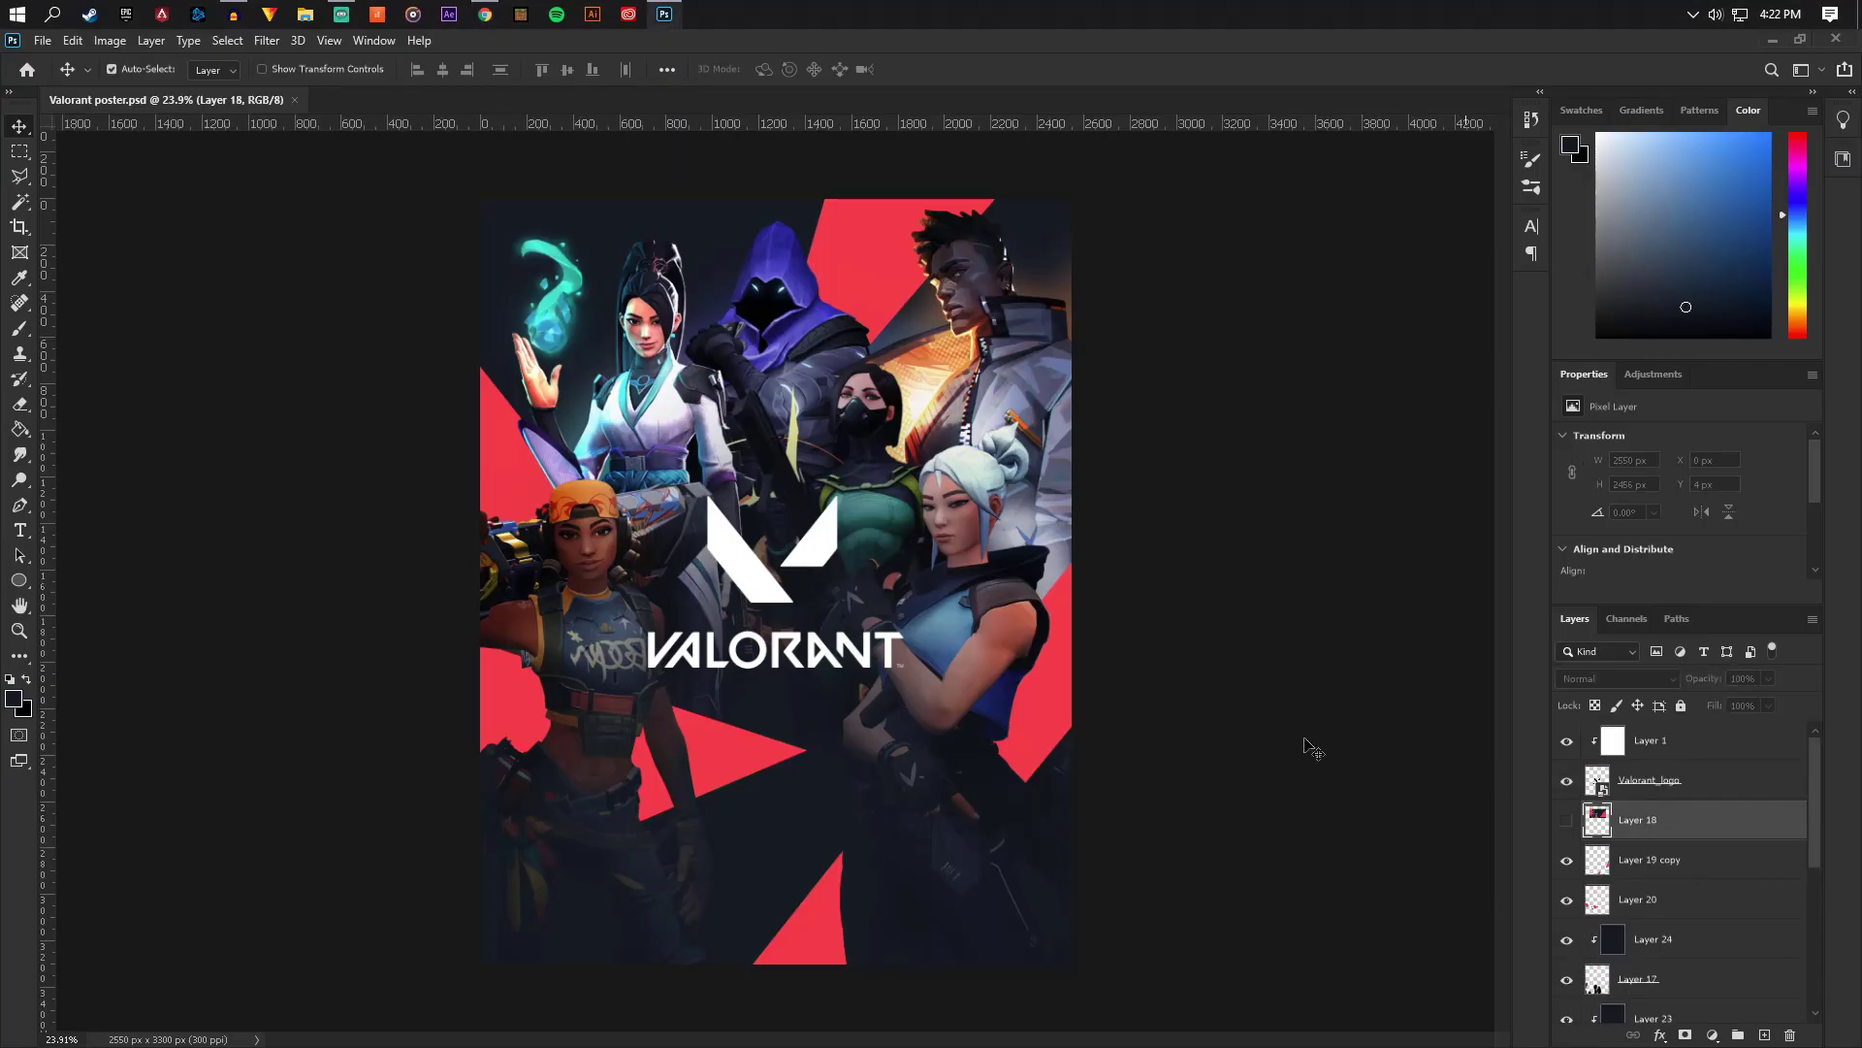
key(ctrl+v)
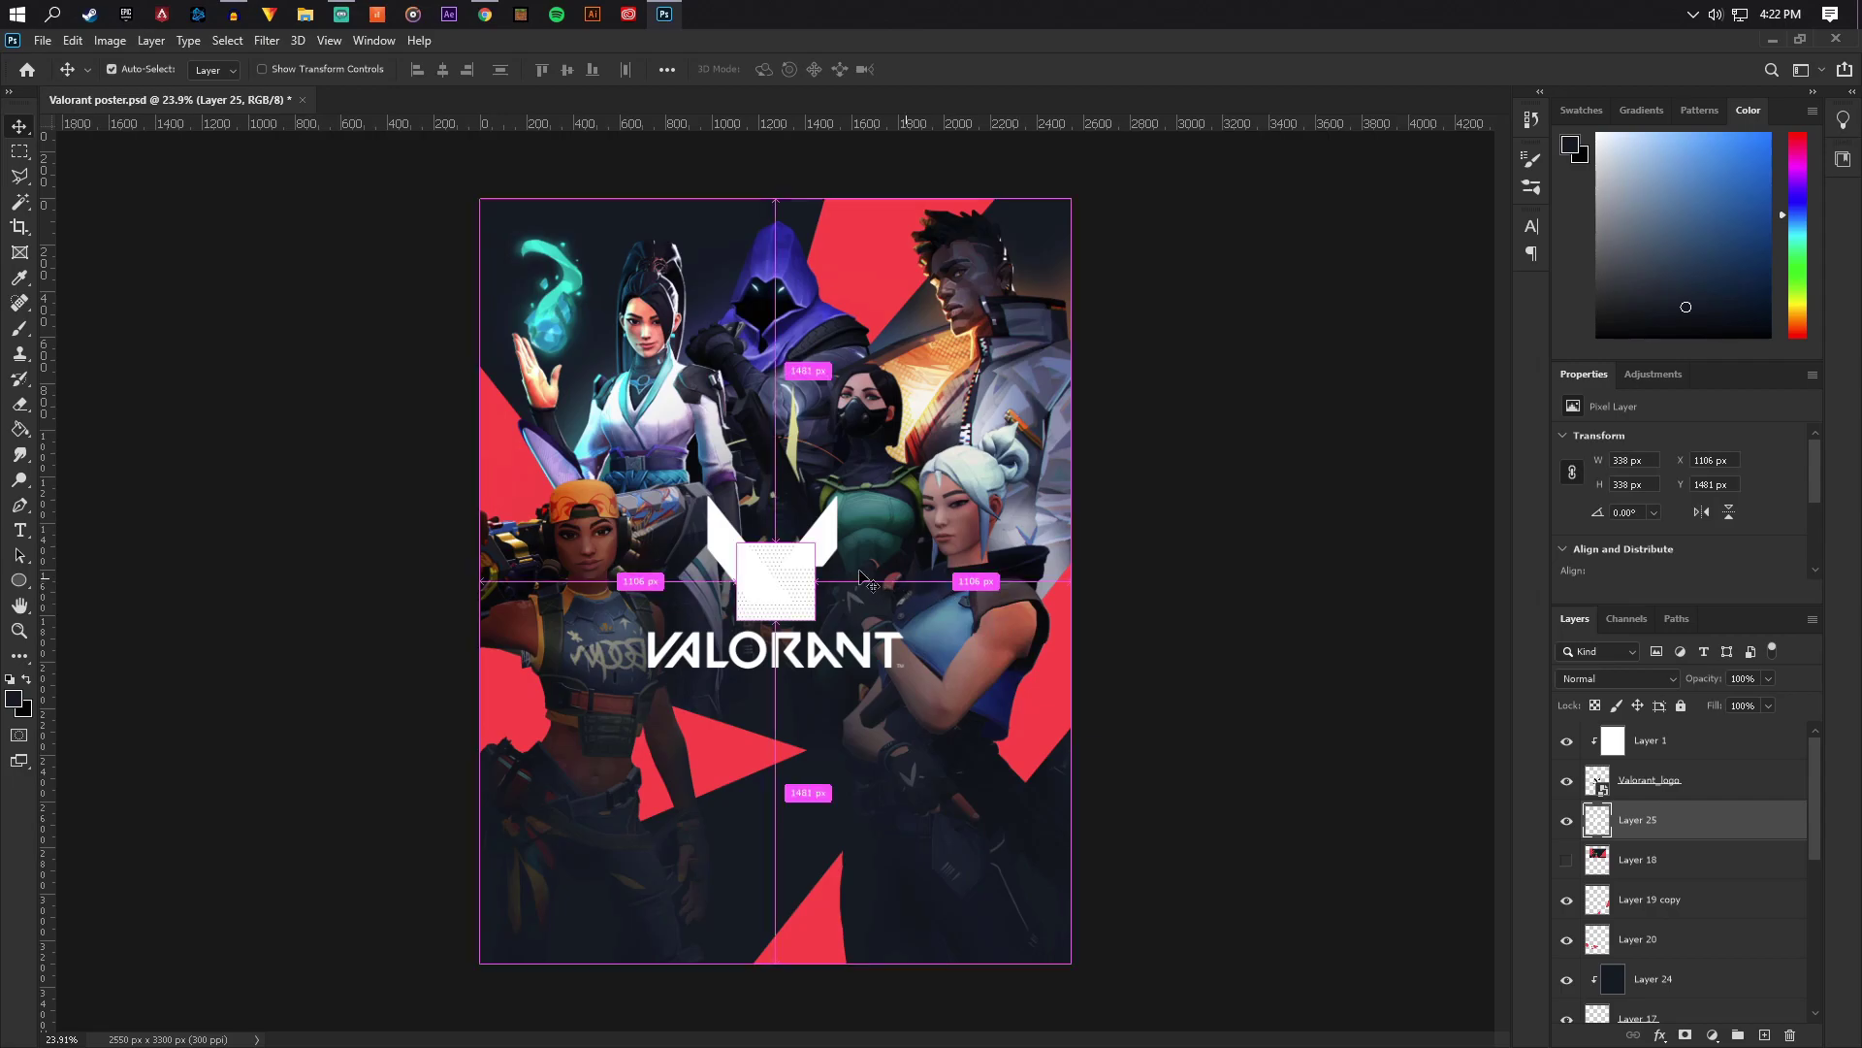
key(ctrl+t)
drag(814, 545, 982, 366)
drag(912, 464, 624, 333)
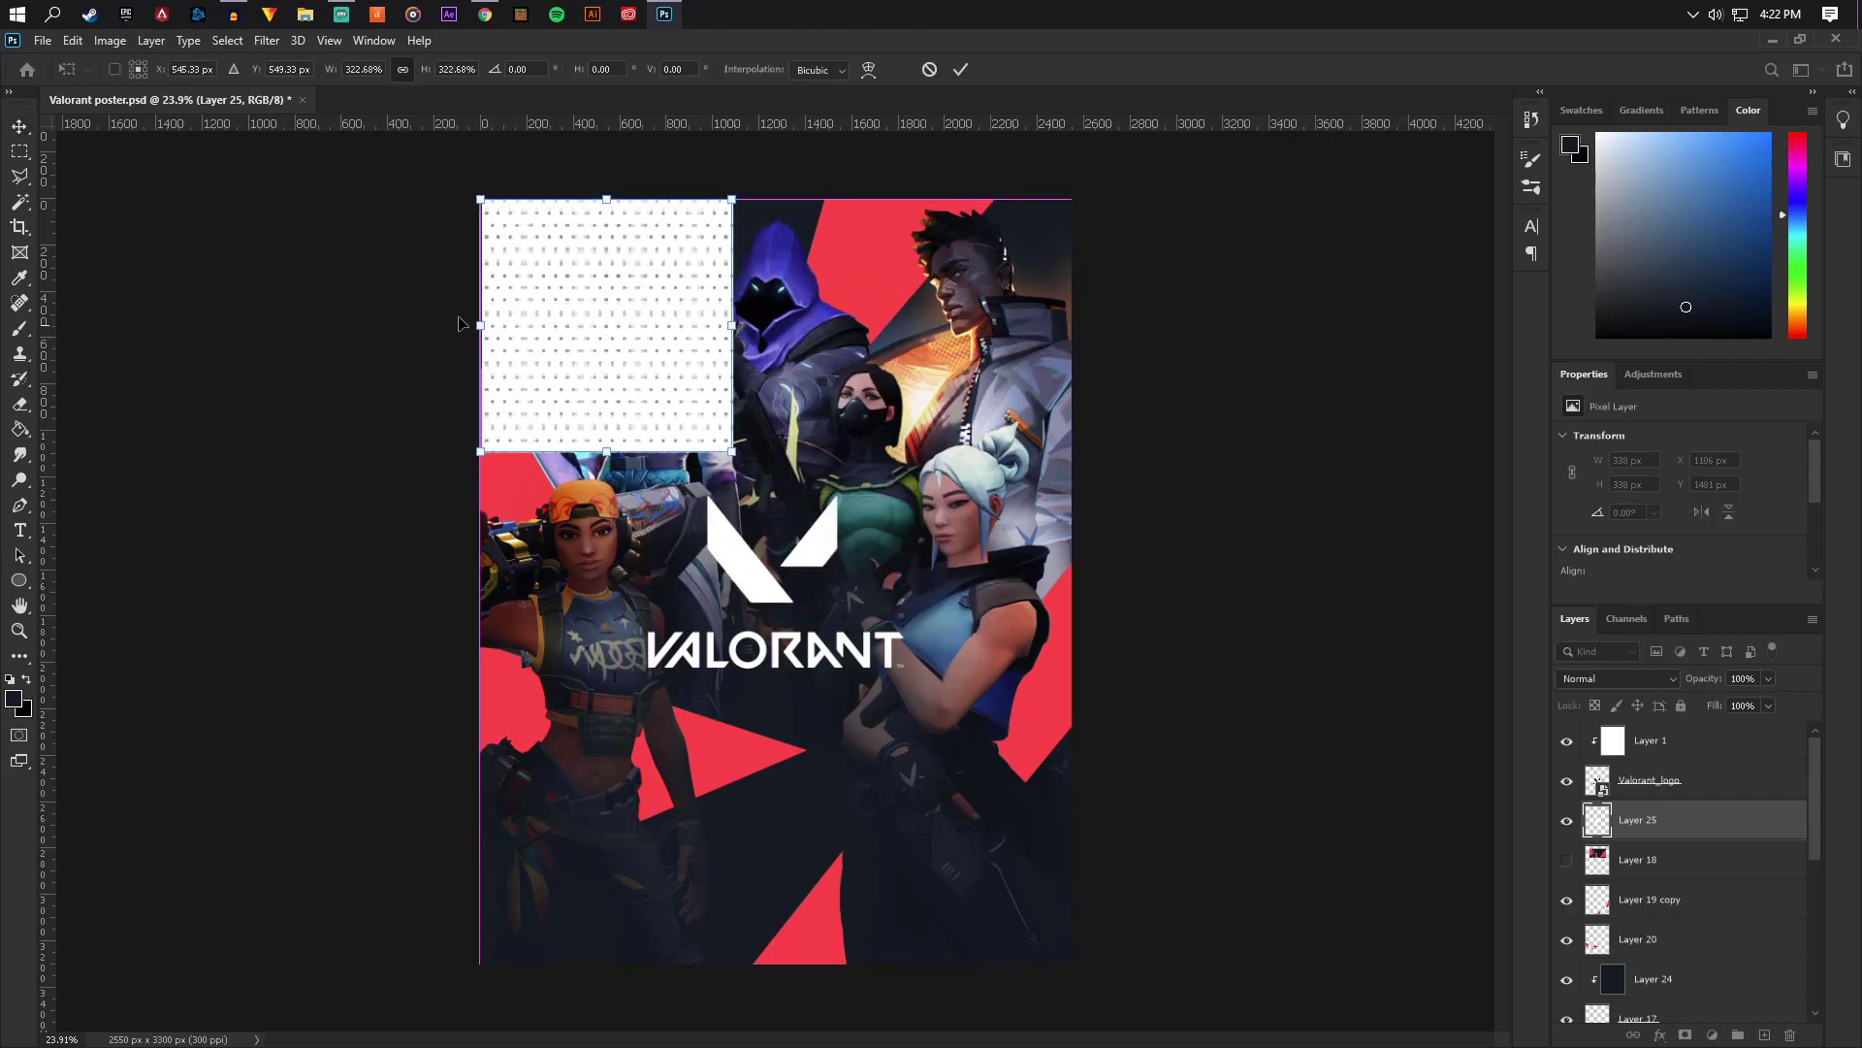
key(Return)
Set the pattern layer's blend mode to Multiply and shift the tile down slightly
click(1611, 679)
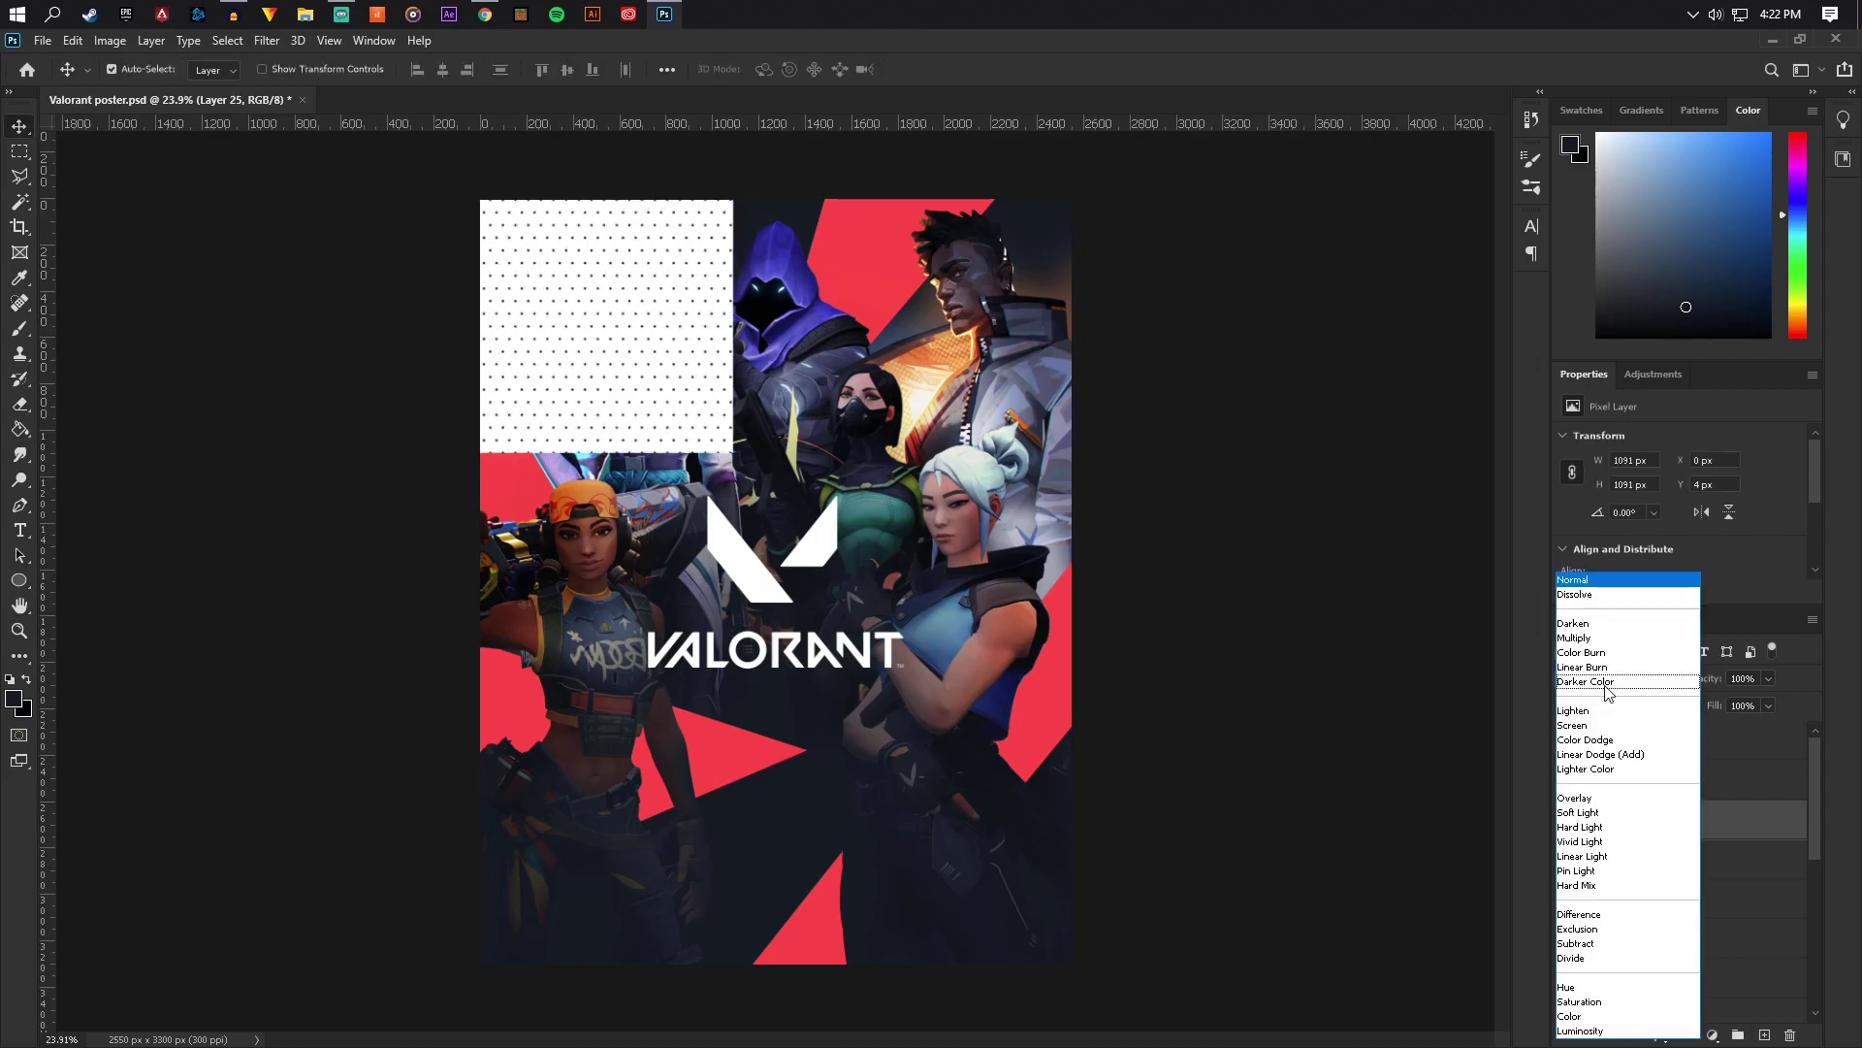
click(1591, 642)
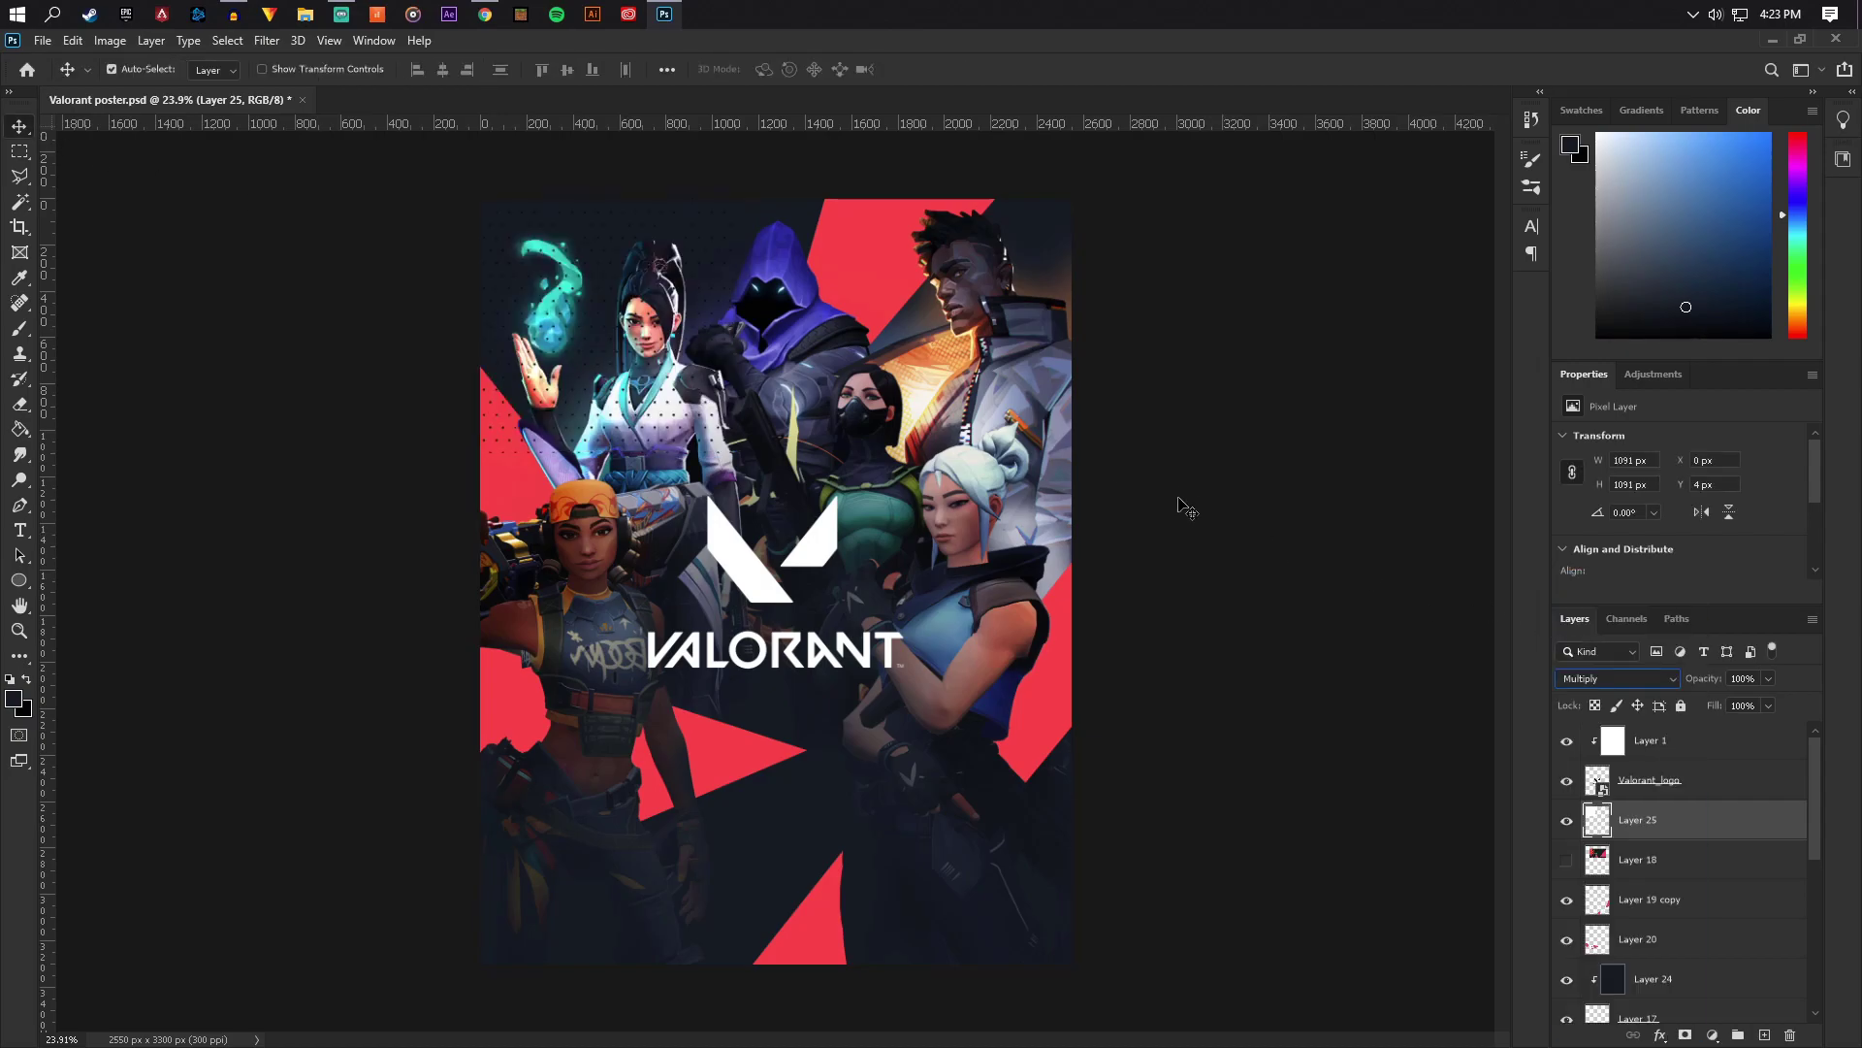
key(ctrl+t)
mouse_move(618, 279)
mouse_down()
mouse_move(623, 449)
mouse_move(624, 279)
mouse_up()
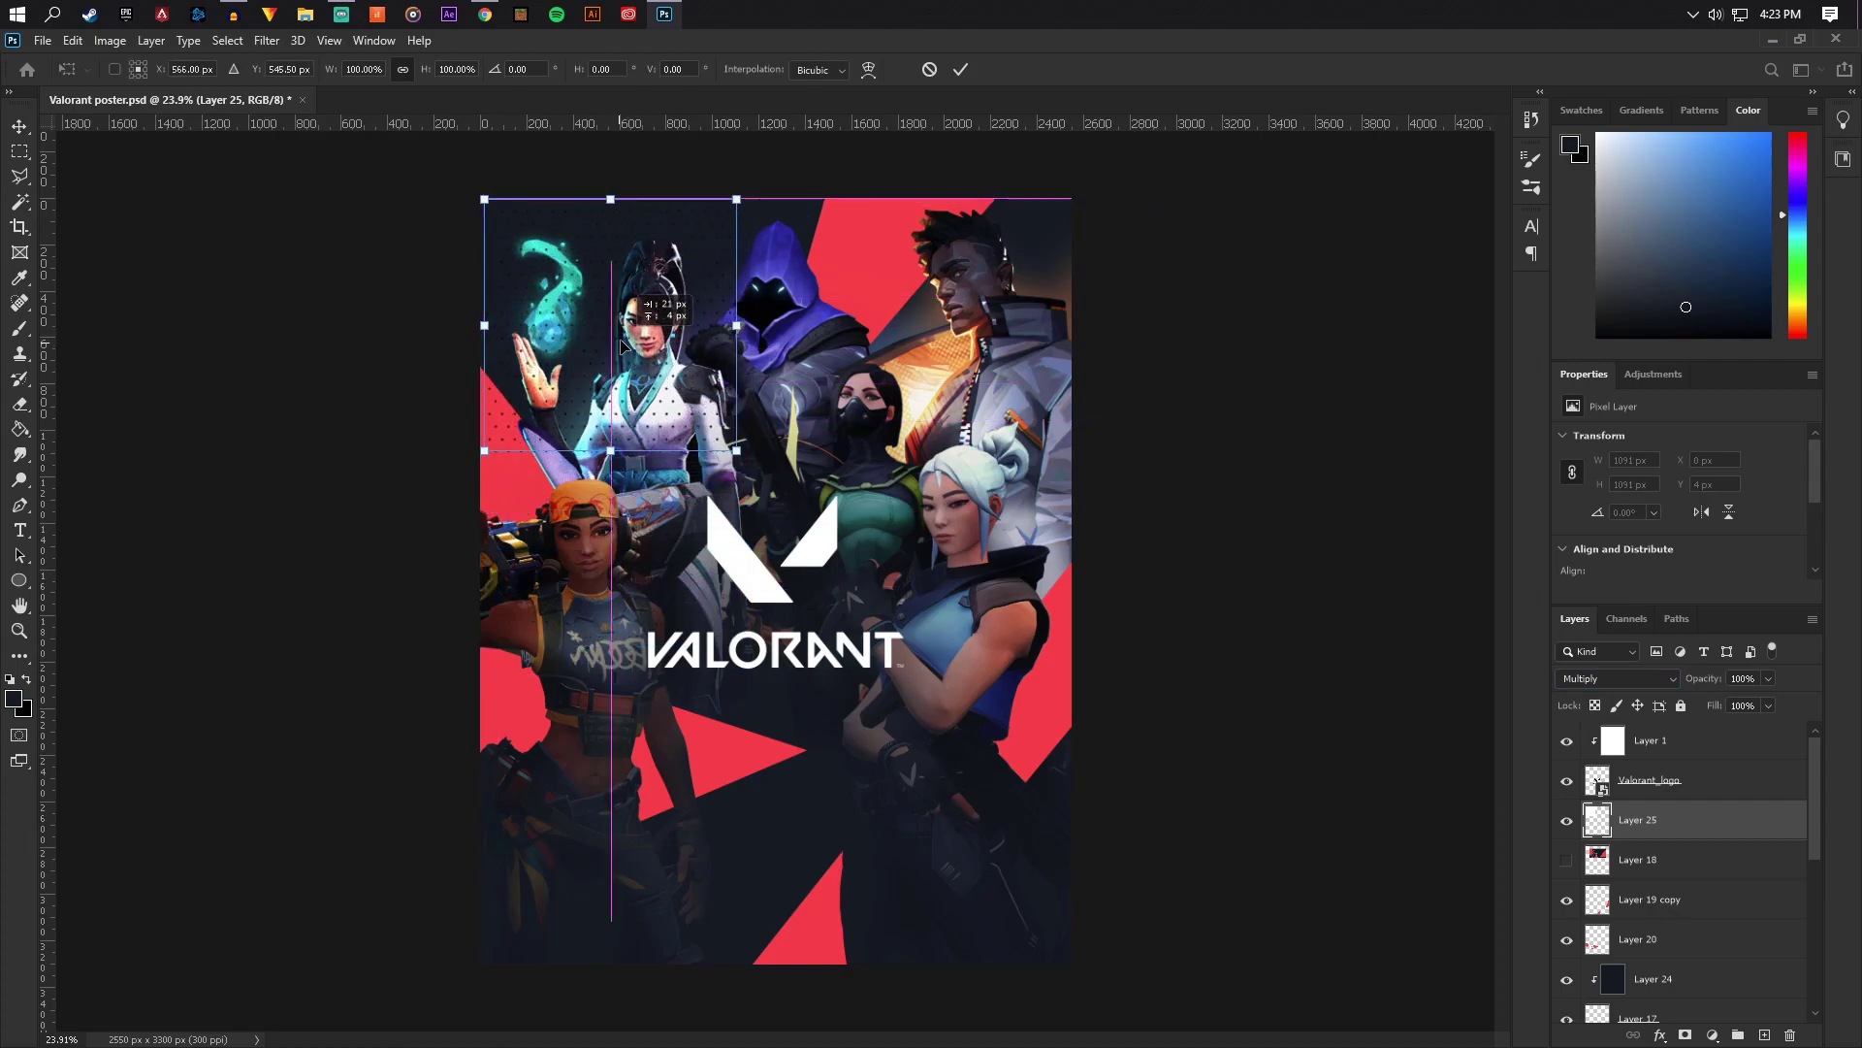
key(Return)
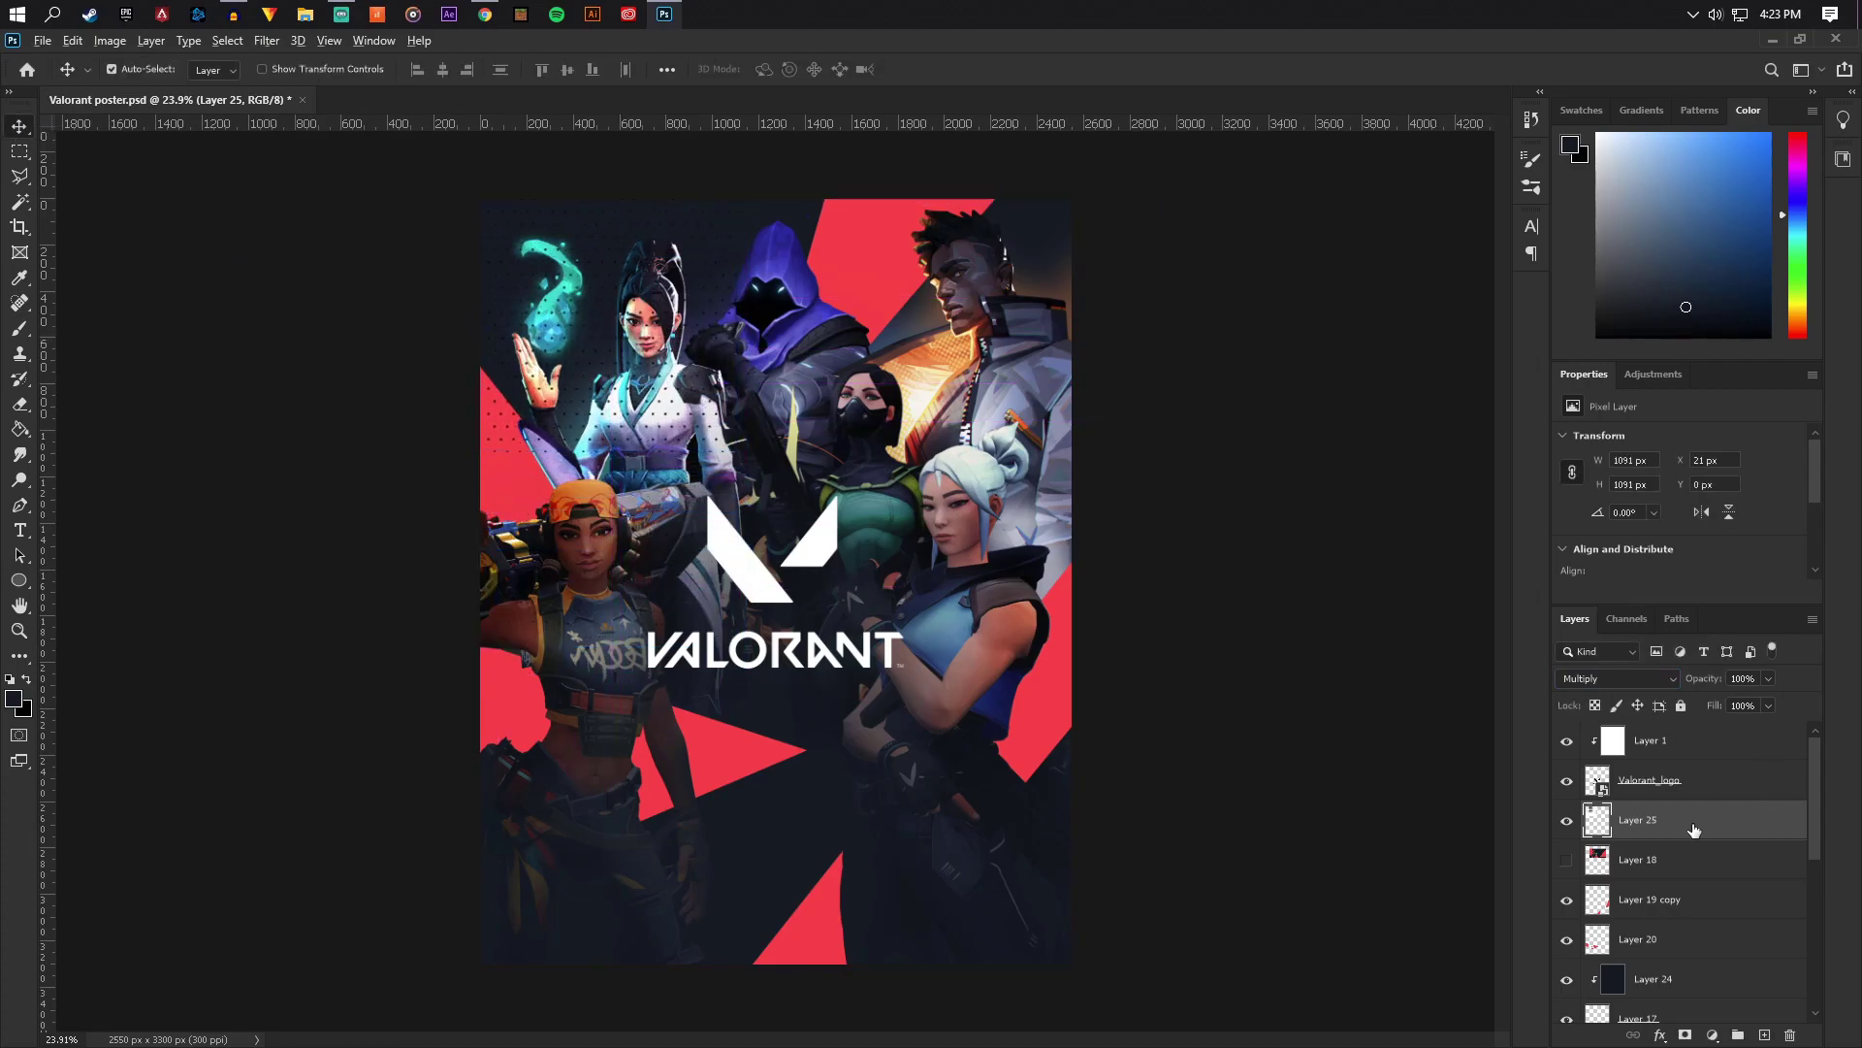
Duplicate the tile twice, placing one copy below it and the other at the poster's bottom
key(ctrl+j)
key(ctrl+t)
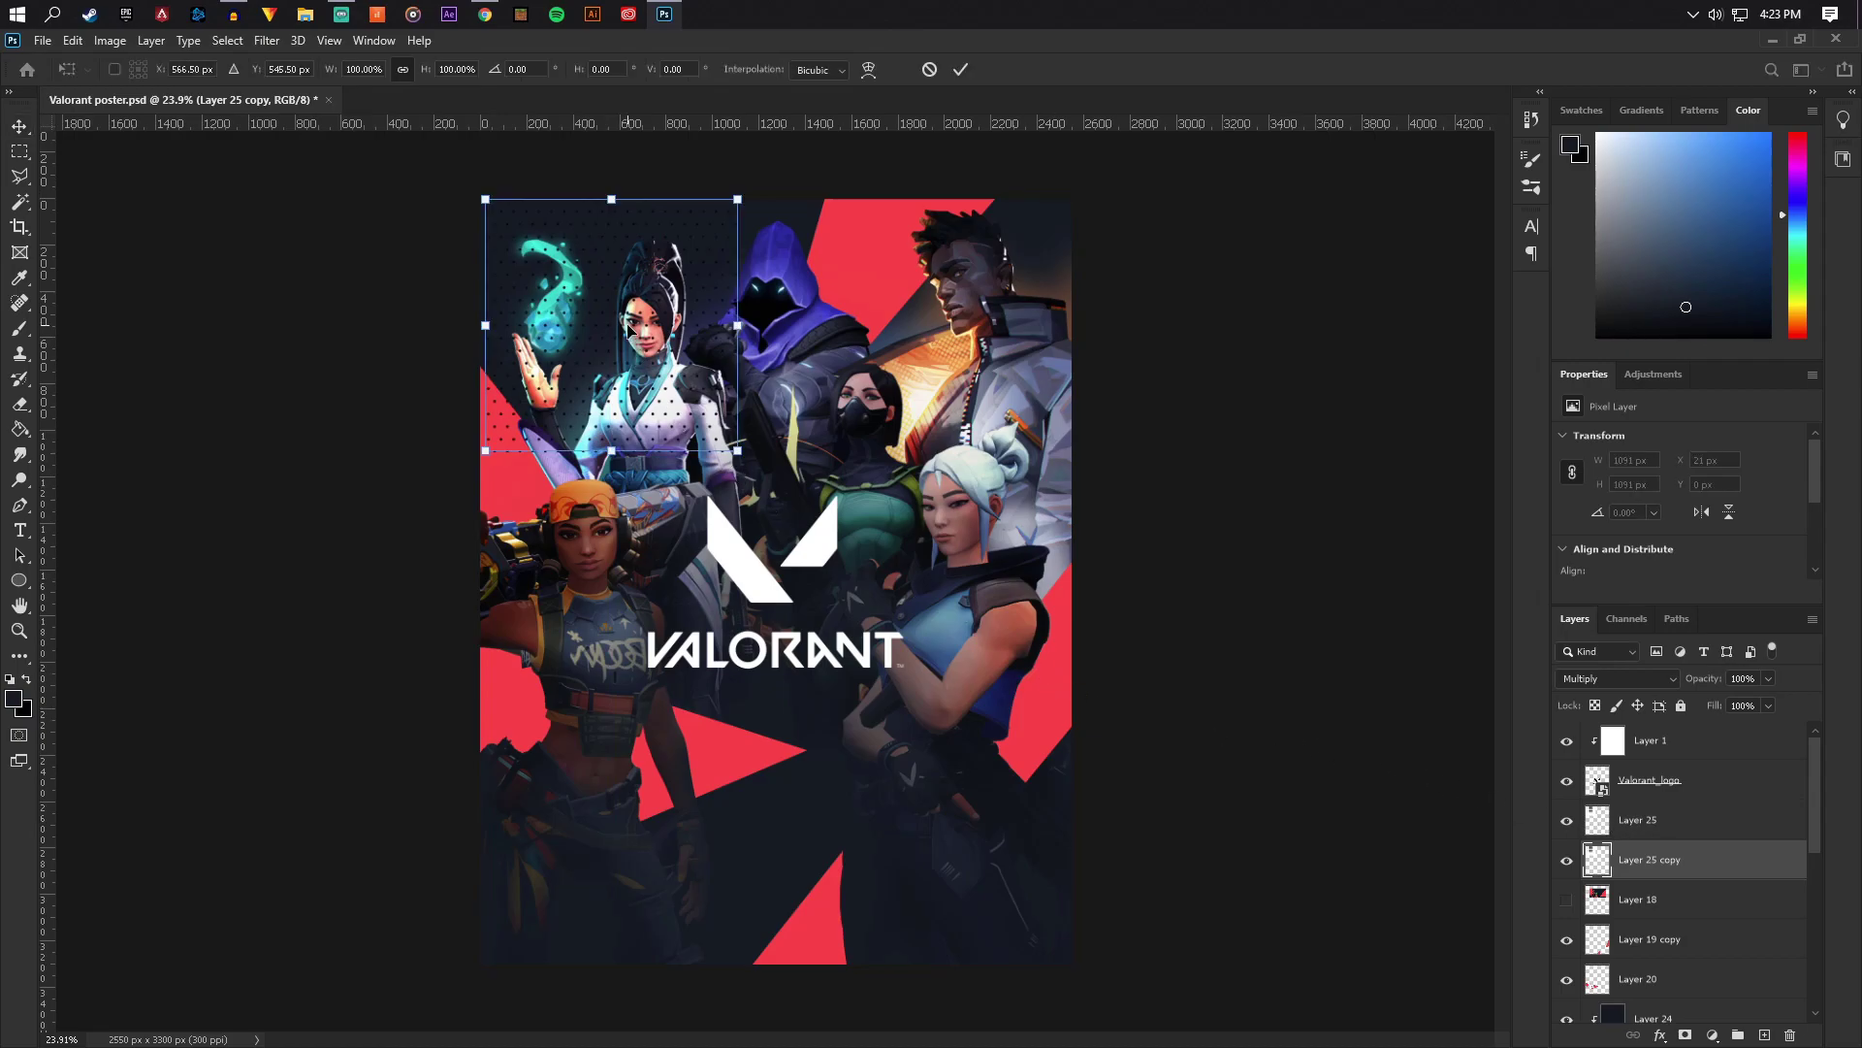
drag(629, 330, 625, 575)
key(Return)
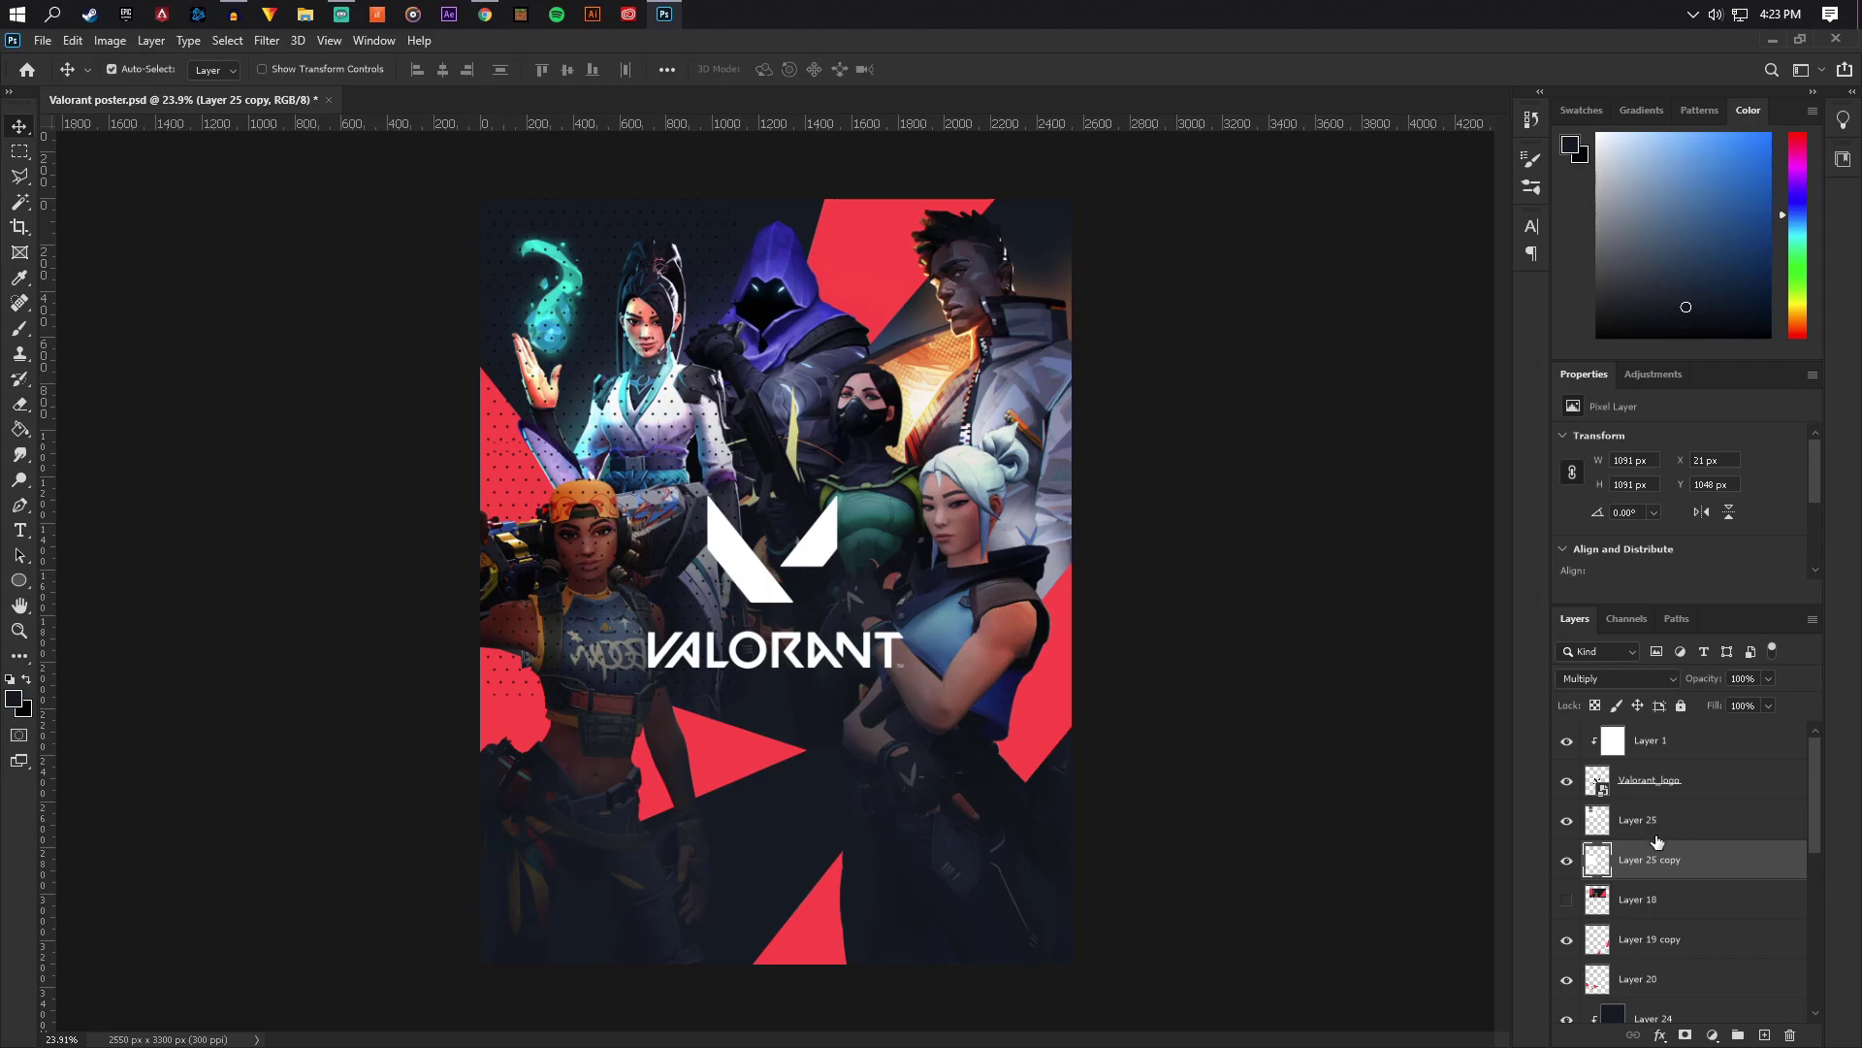
drag(1646, 877, 1643, 885)
key(ctrl+t)
drag(658, 526, 658, 772)
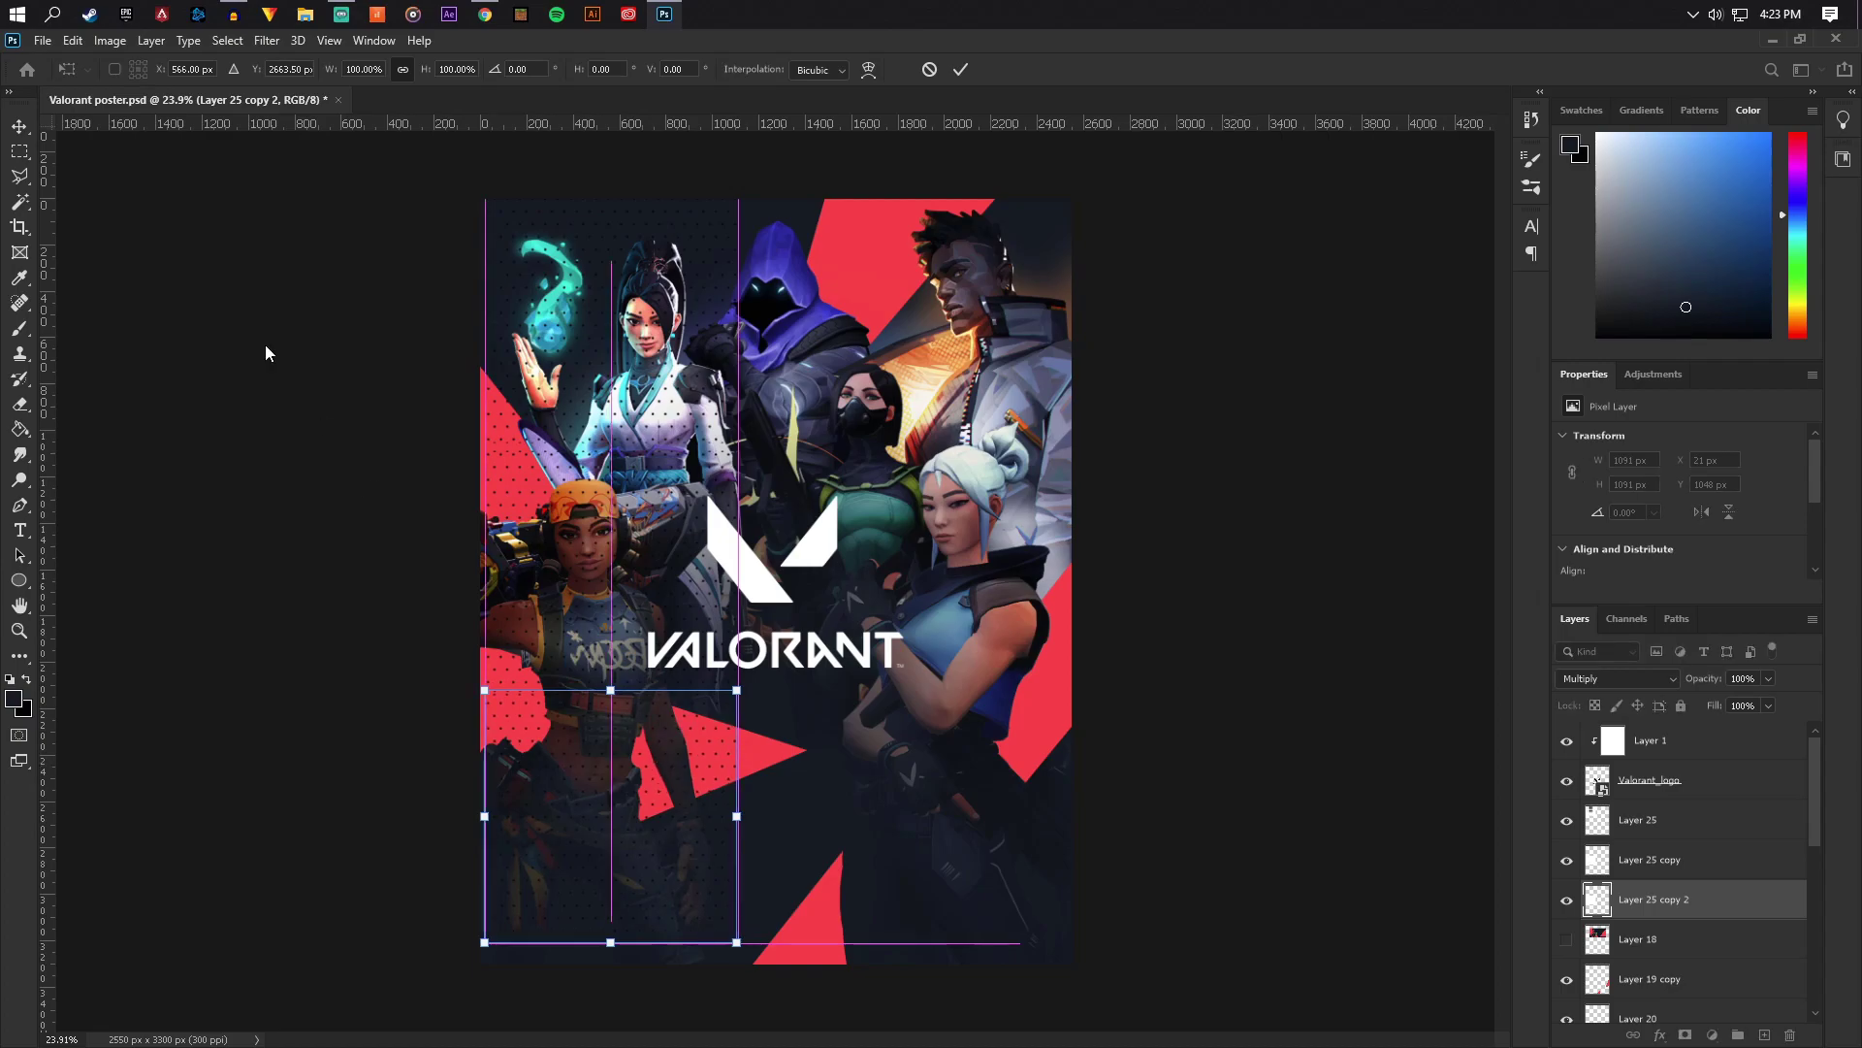
key(Return)
Merge the three pattern tile layers into one vertical strip
shift+click(1688, 827)
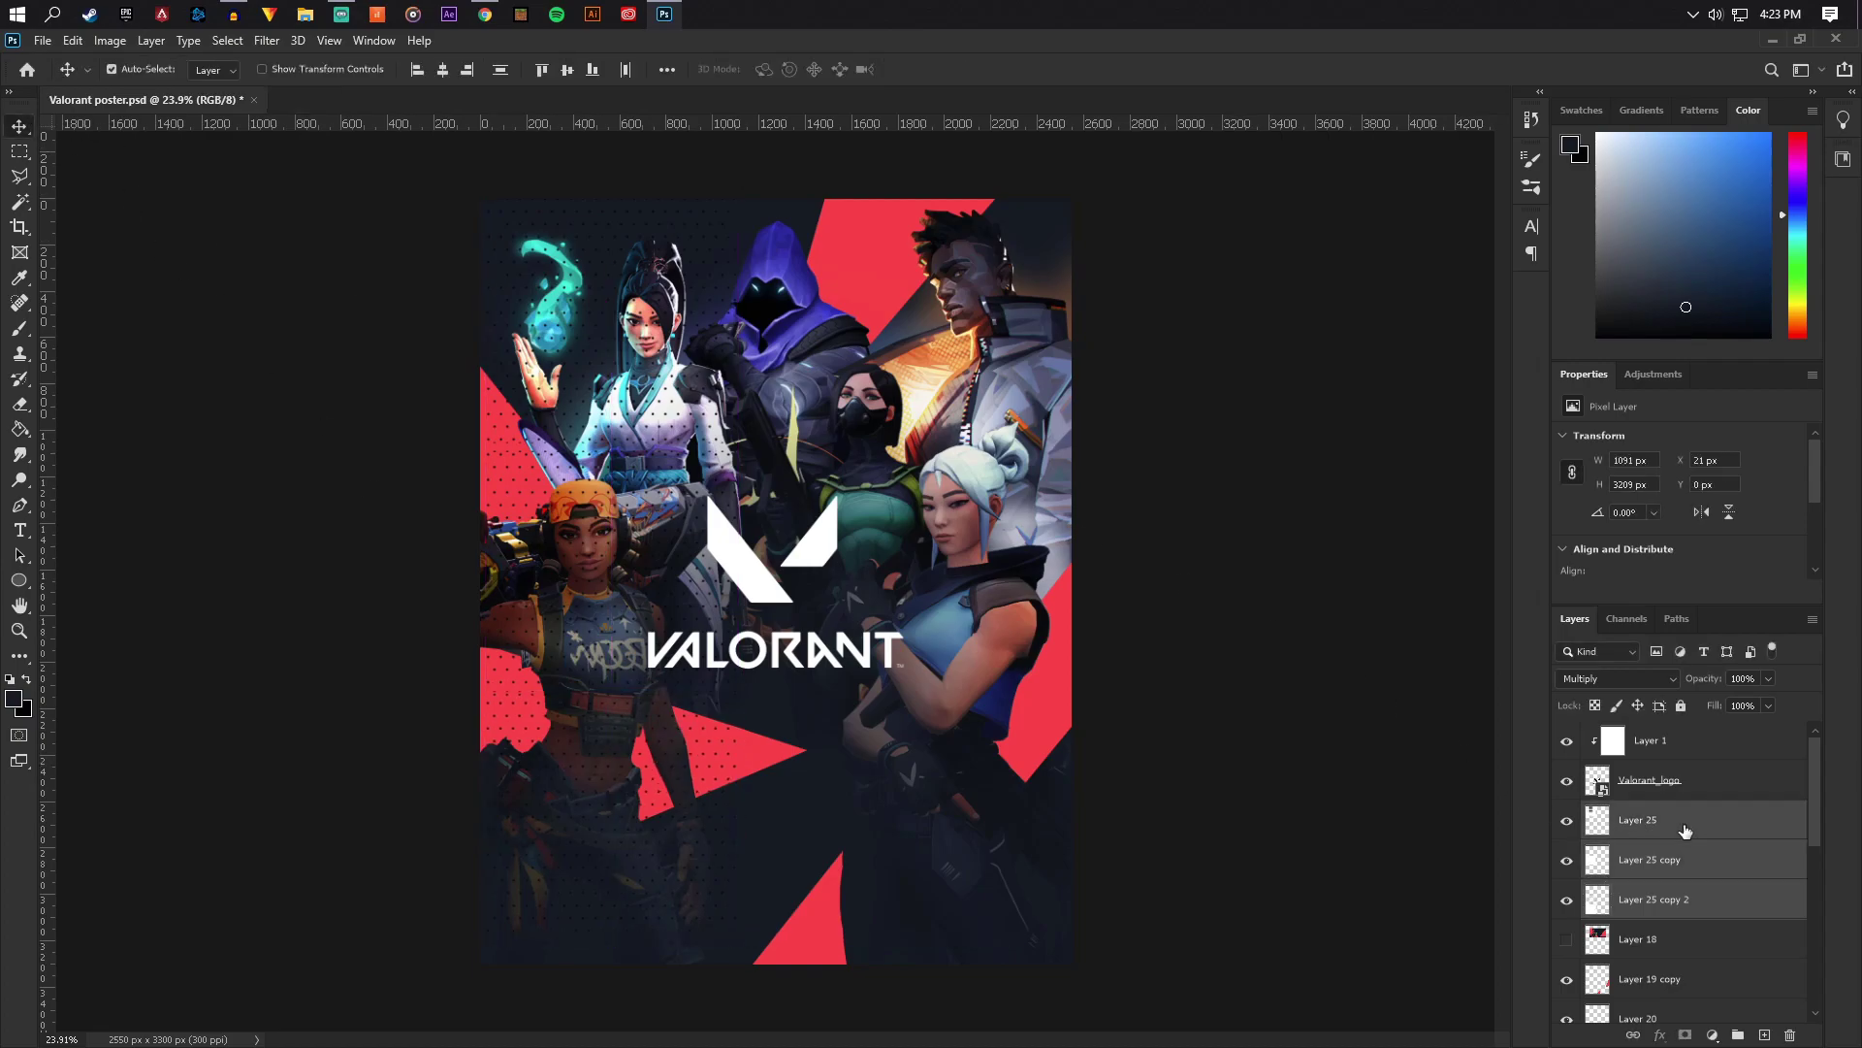
right_click(1692, 896)
click(1460, 805)
key(ctrl+e)
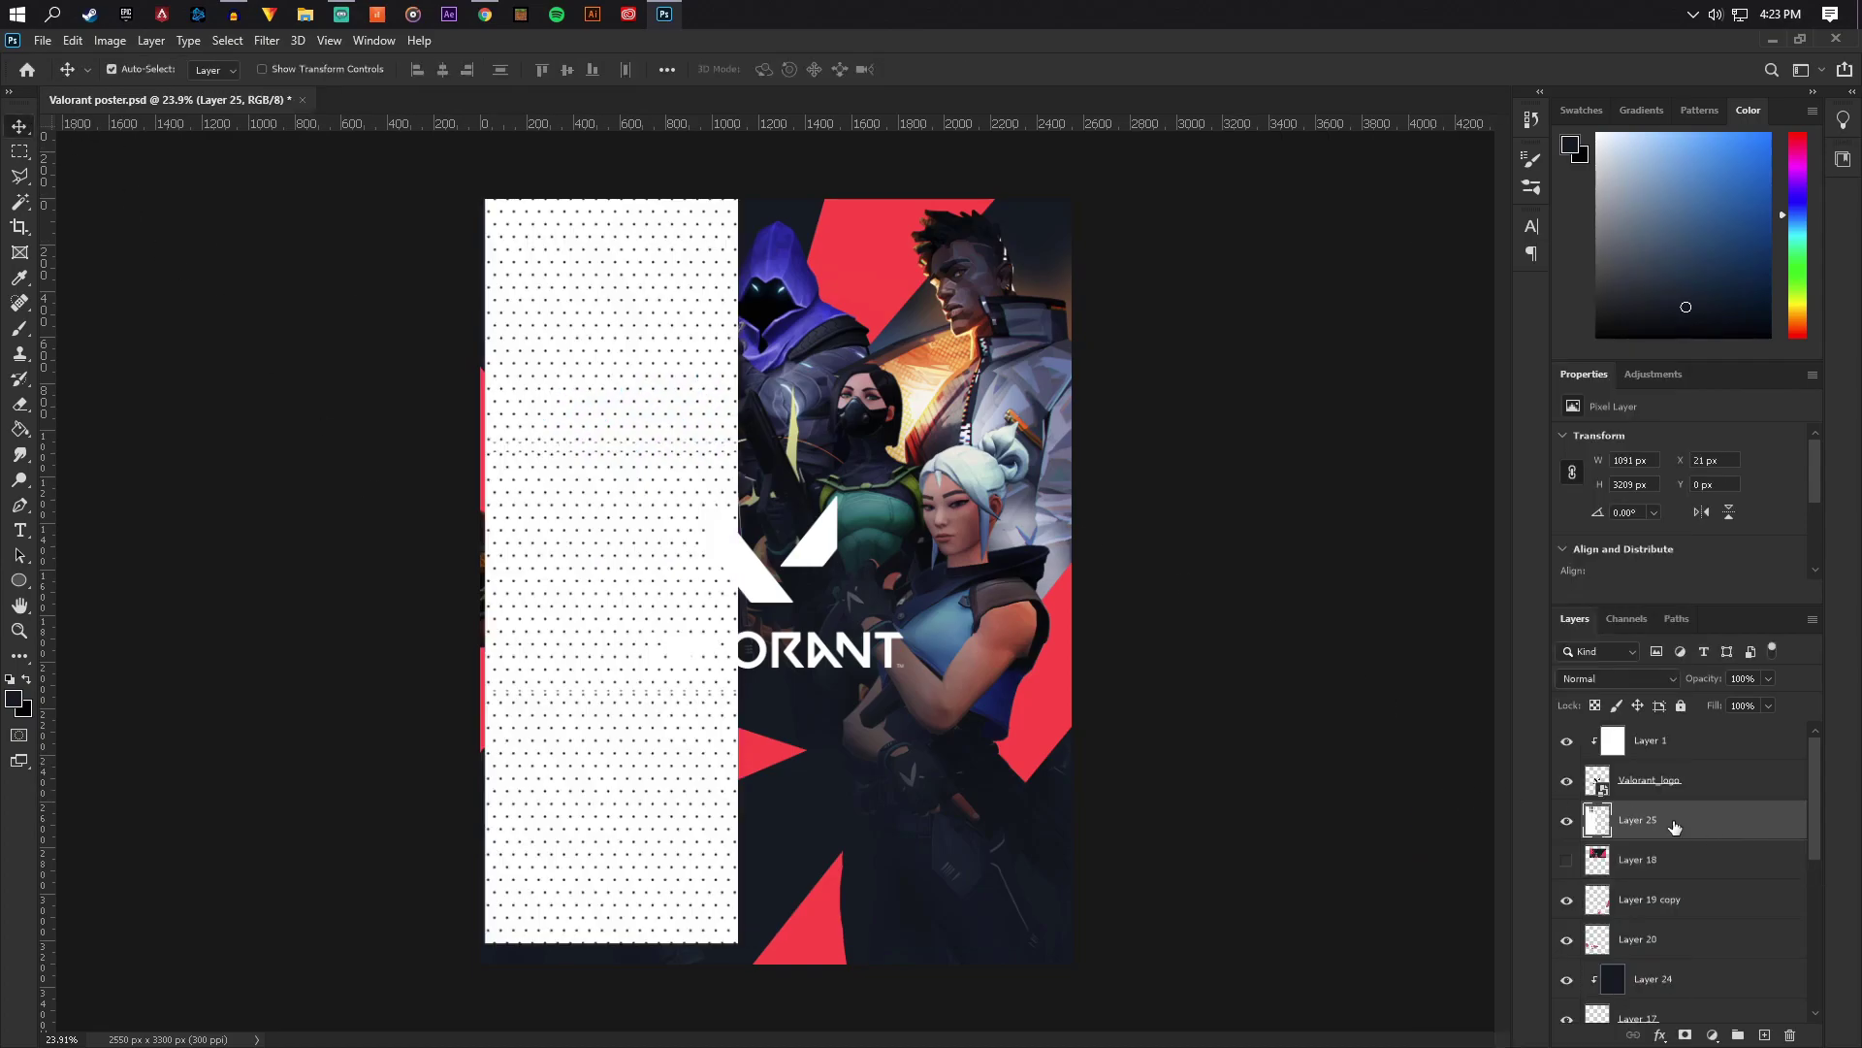
key(ctrl)
Duplicate the strip twice, placing copies in the poster's middle and at the right edge
key(ctrl+j)
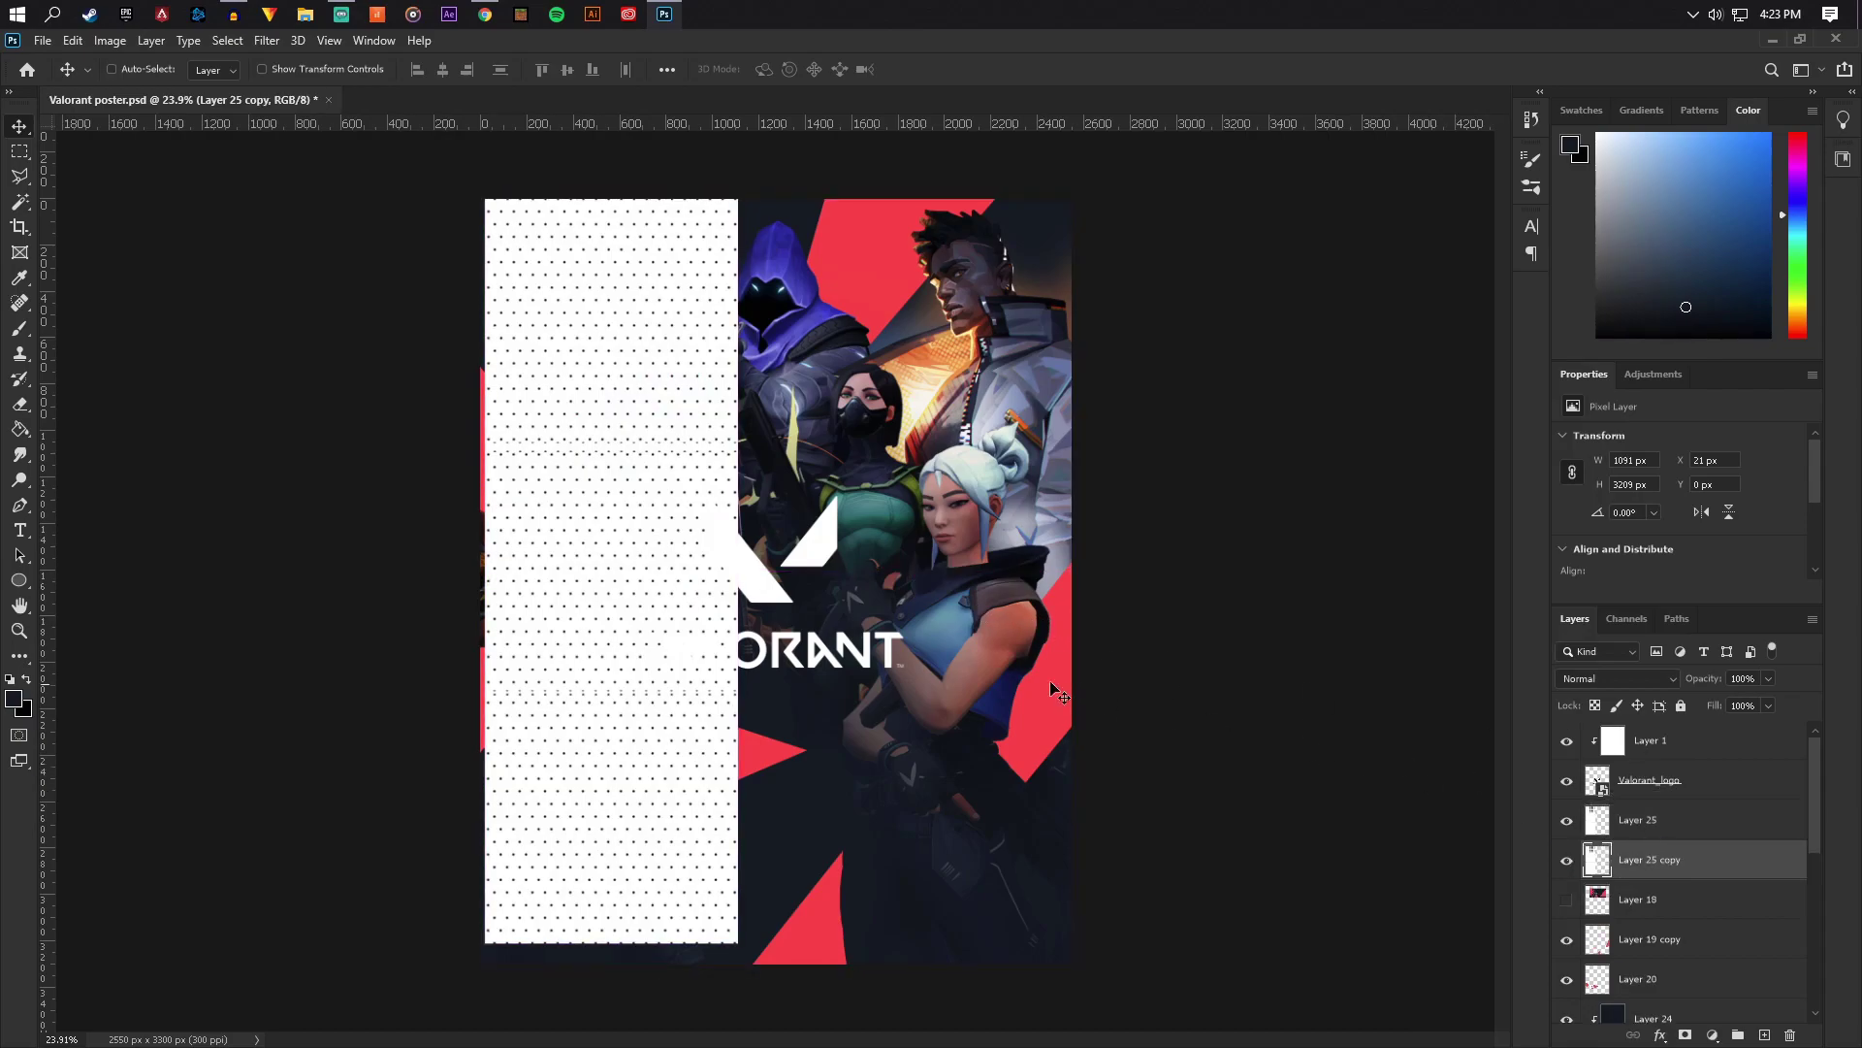
key(ctrl+t)
drag(640, 543, 892, 549)
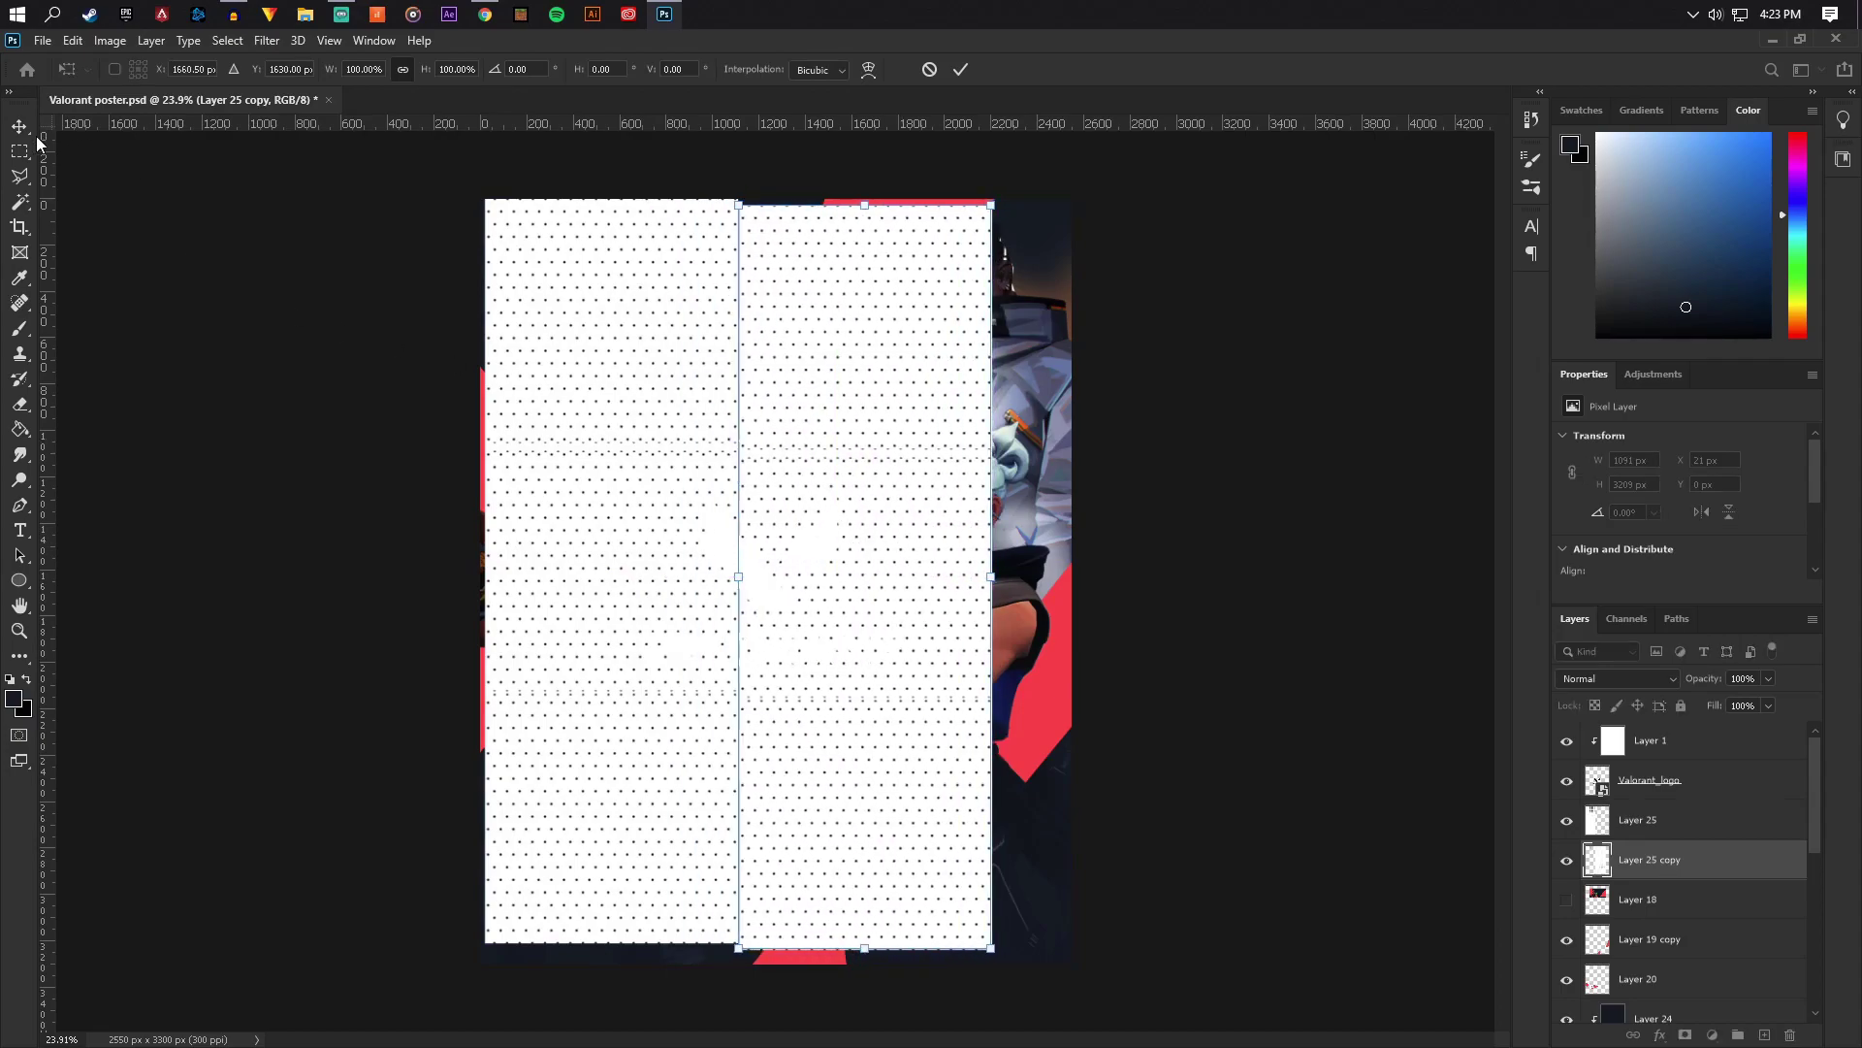
key(Return)
key(ctrl+j)
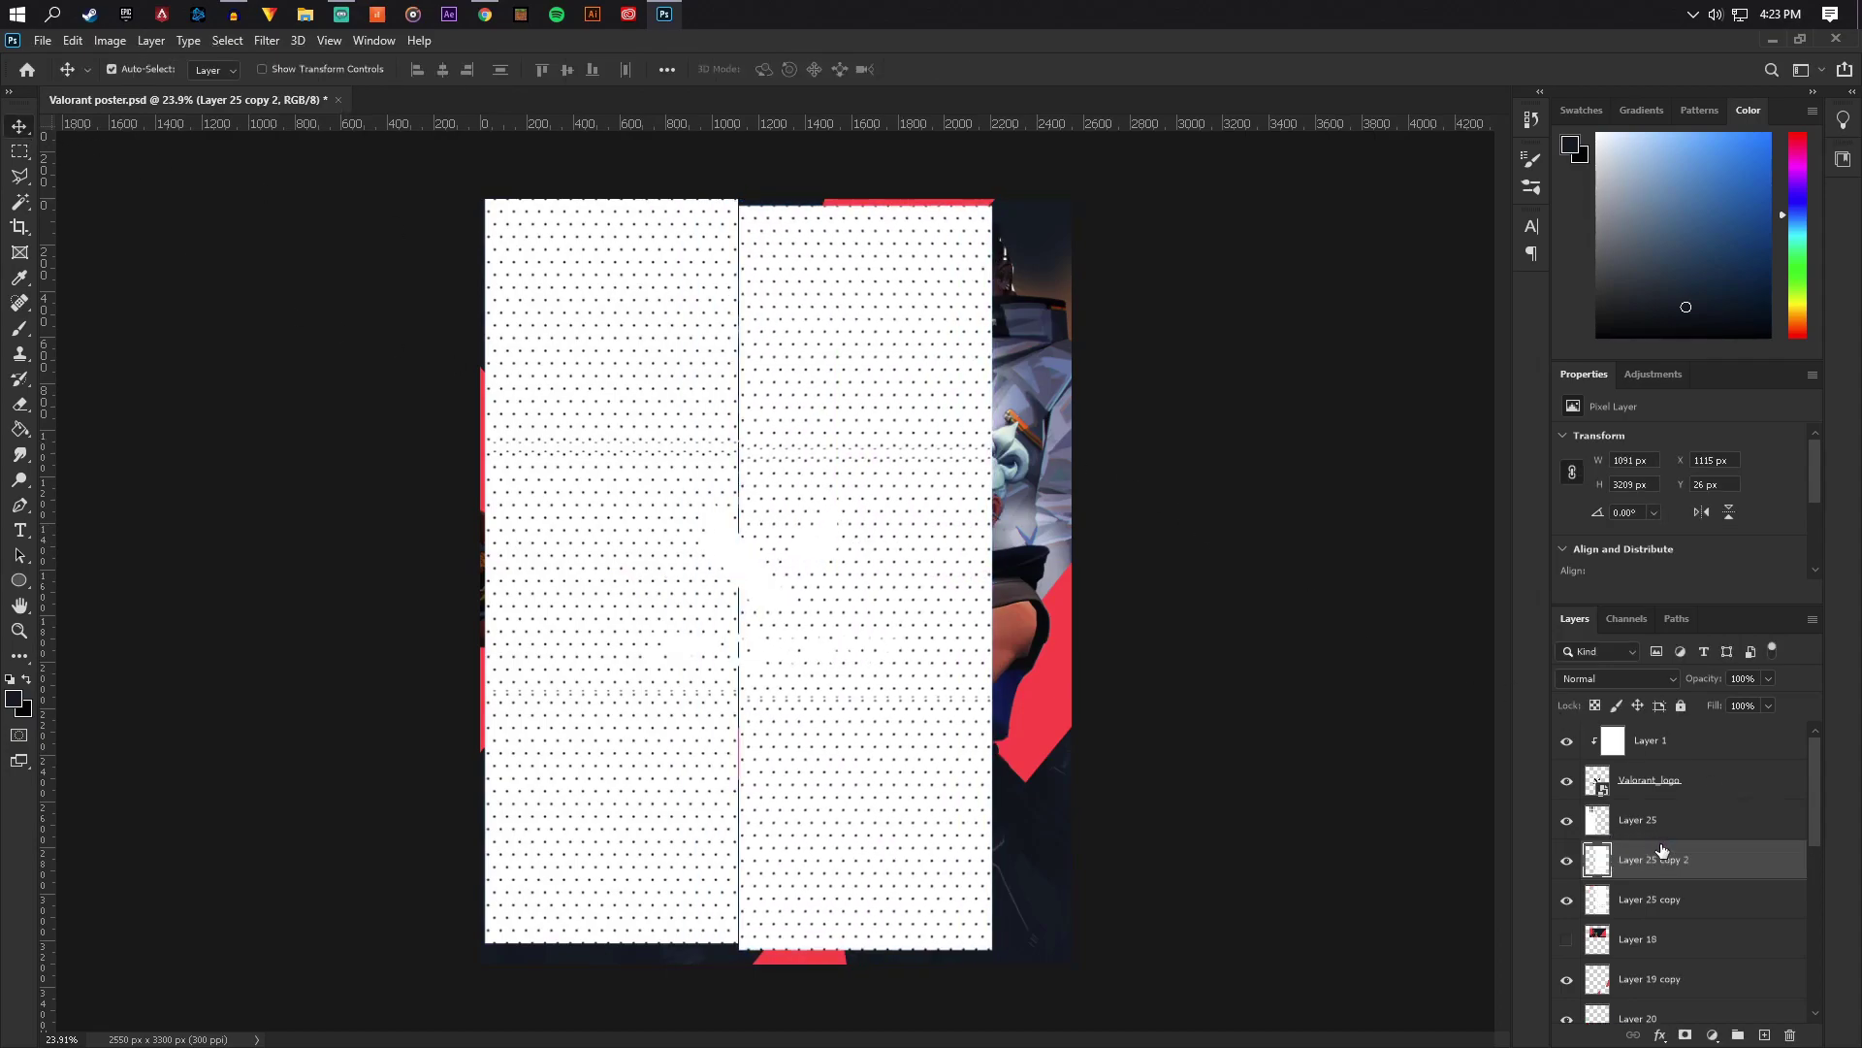
key(ctrl+t)
drag(890, 570, 1113, 585)
key(Return)
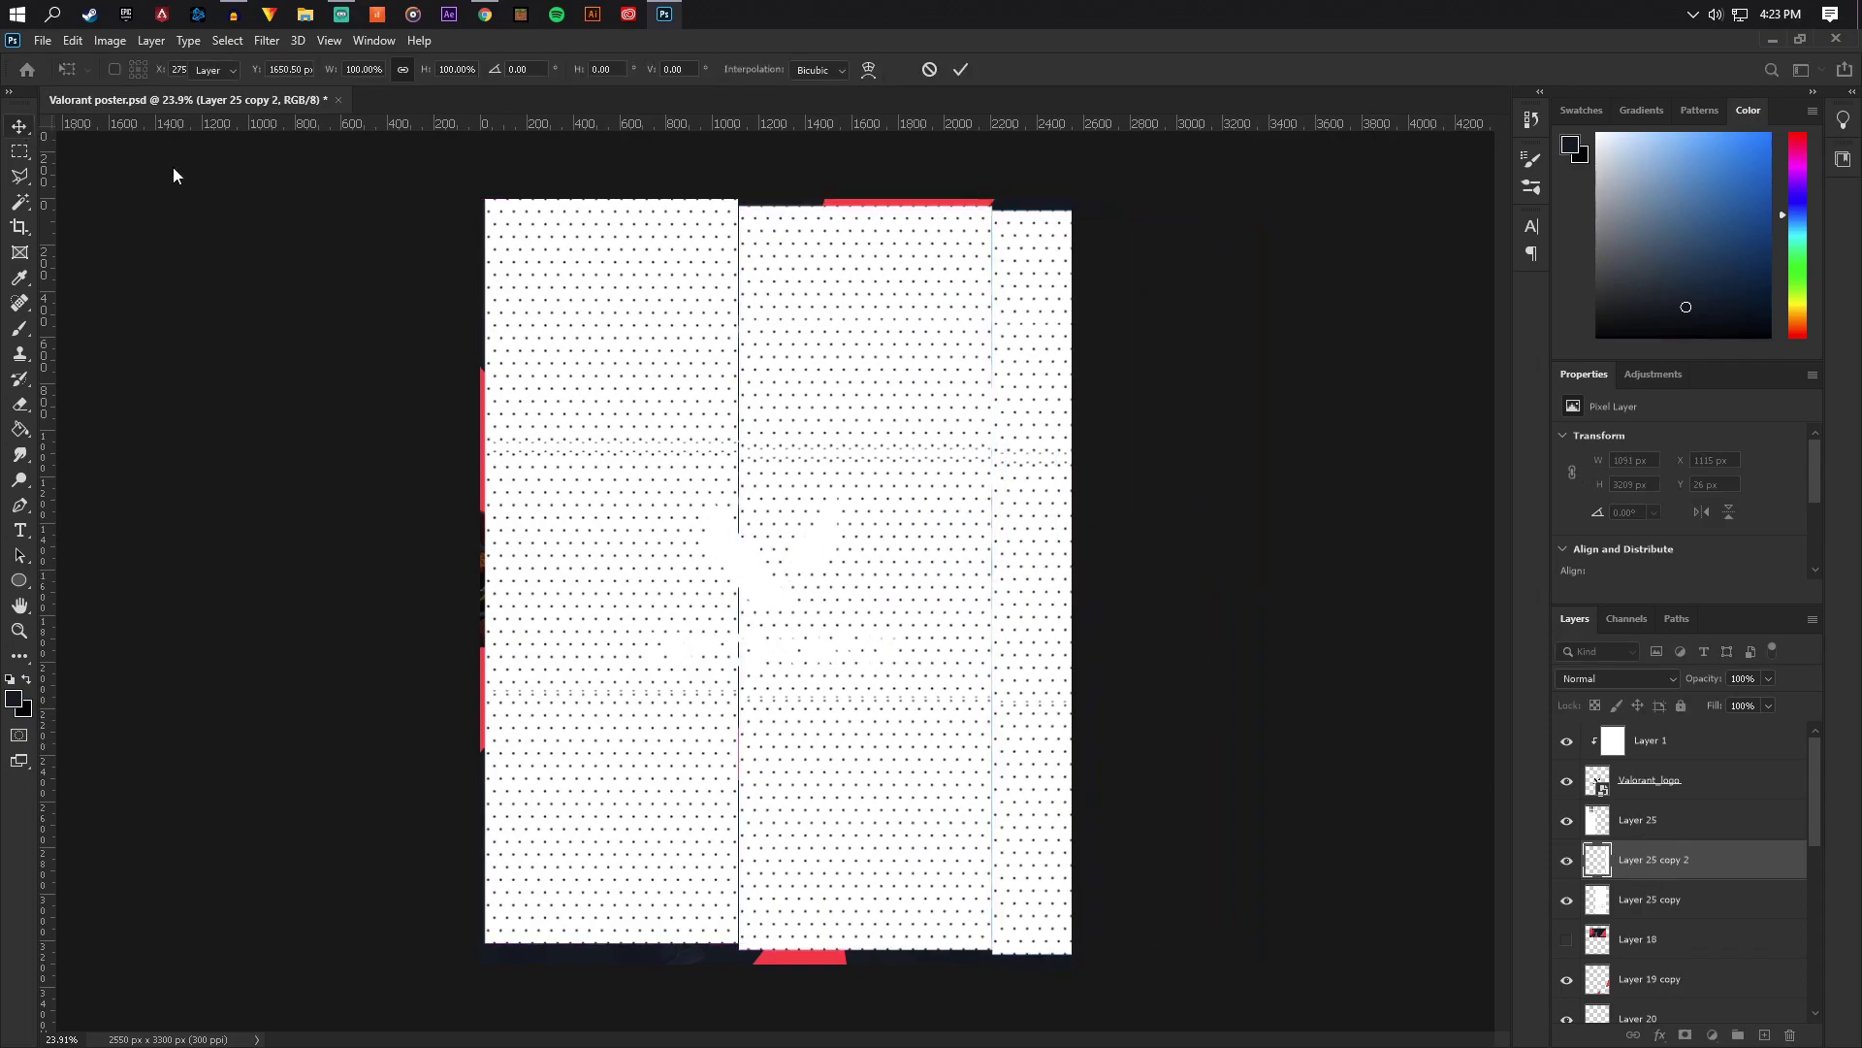
Nudge the middle and right strips up, and the right strip left, to close the seams
click(1649, 899)
key(shift+Up)
key(shift+Up)
key(shift+Up)
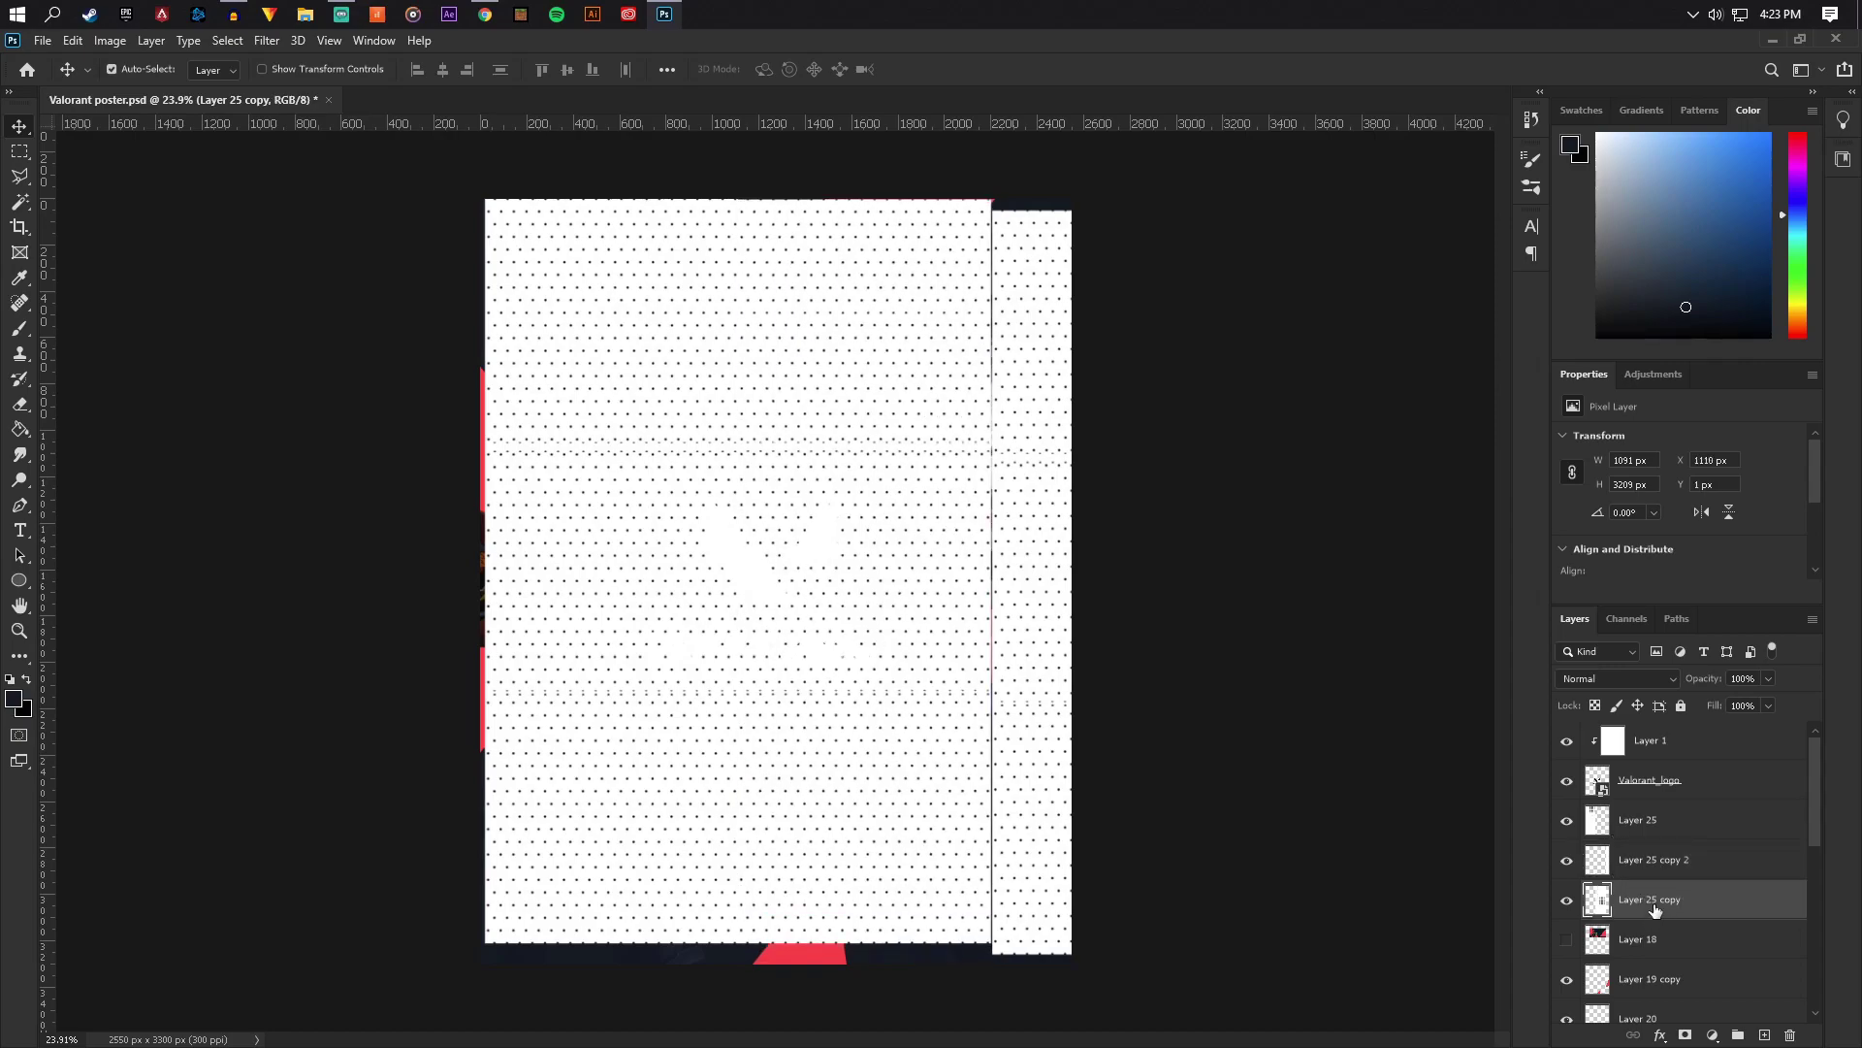
key(shift+Up)
key(shift+Up)
click(1656, 860)
key(shift+Up)
key(shift+Up)
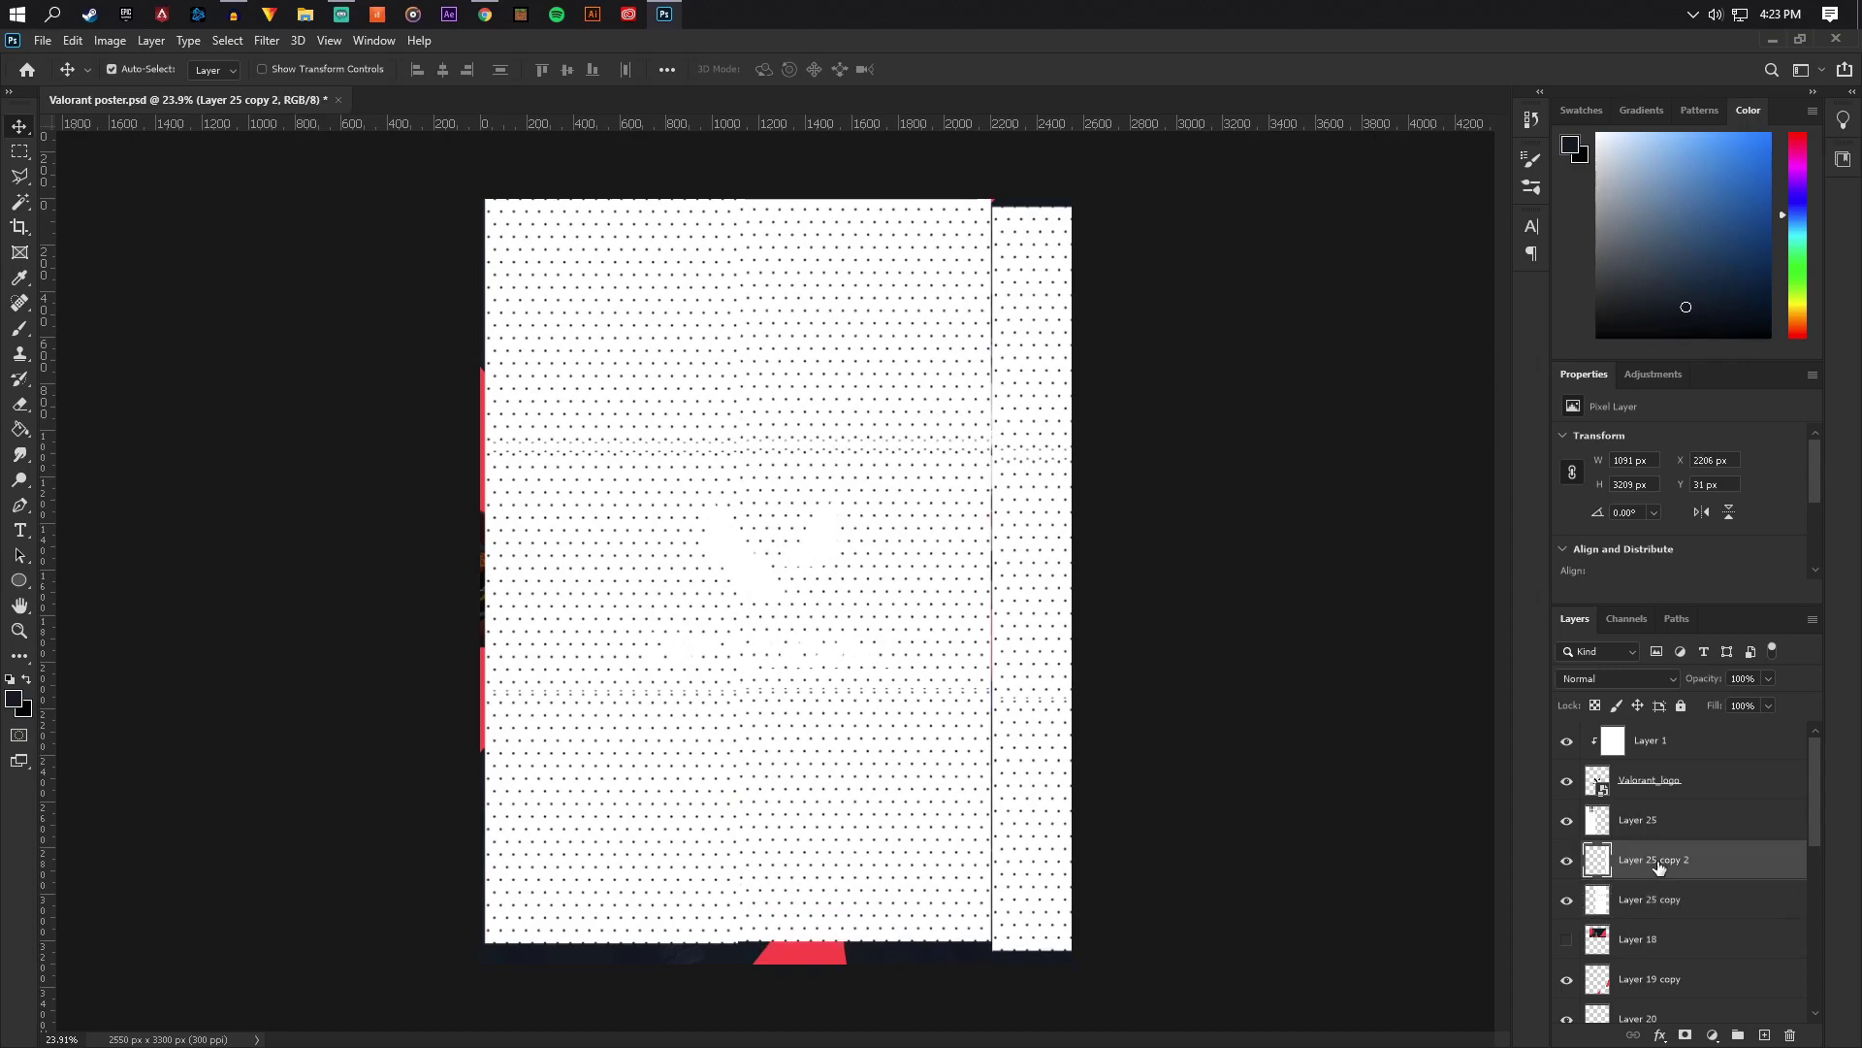
key(shift+Up)
key(shift+Up)
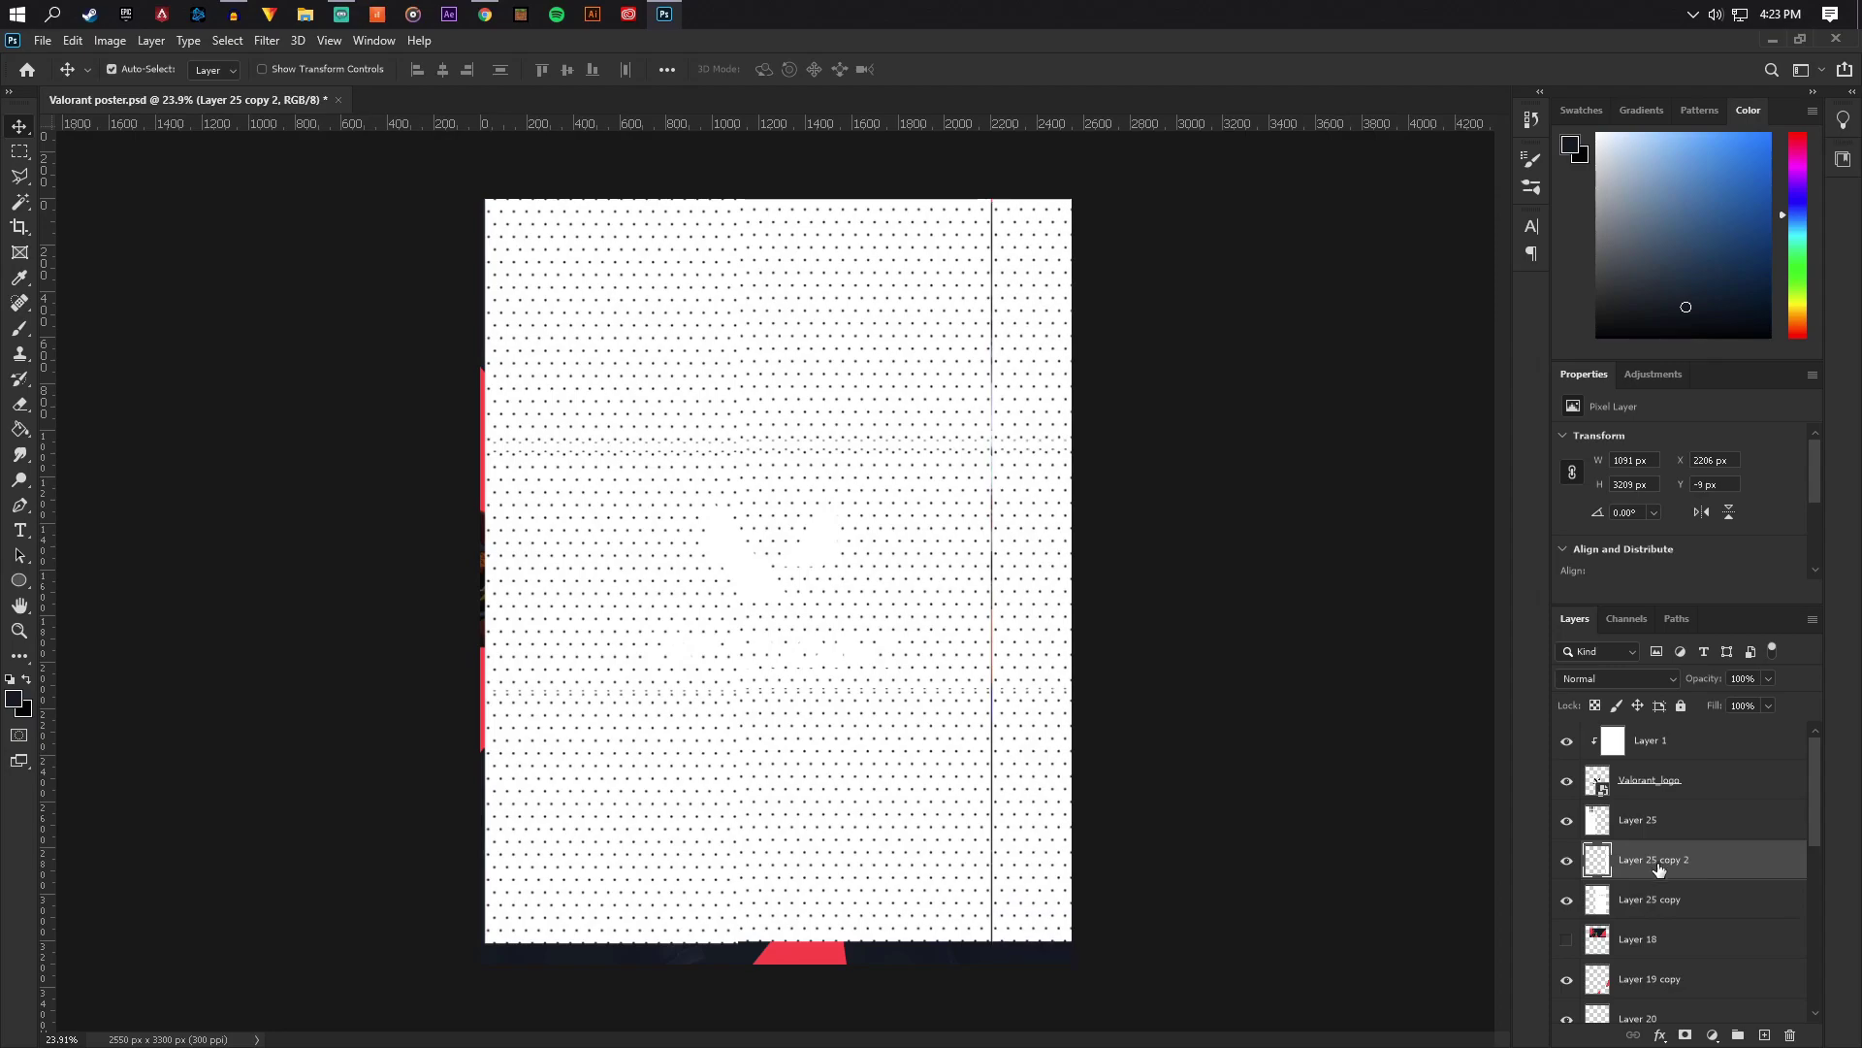
key(Left)
key(Left)
key(Left)
key(Left)
key(Left)
Merge the three strips into one texture layer blended with Multiply
click(1664, 827)
shift+click(1673, 903)
right_click(1672, 904)
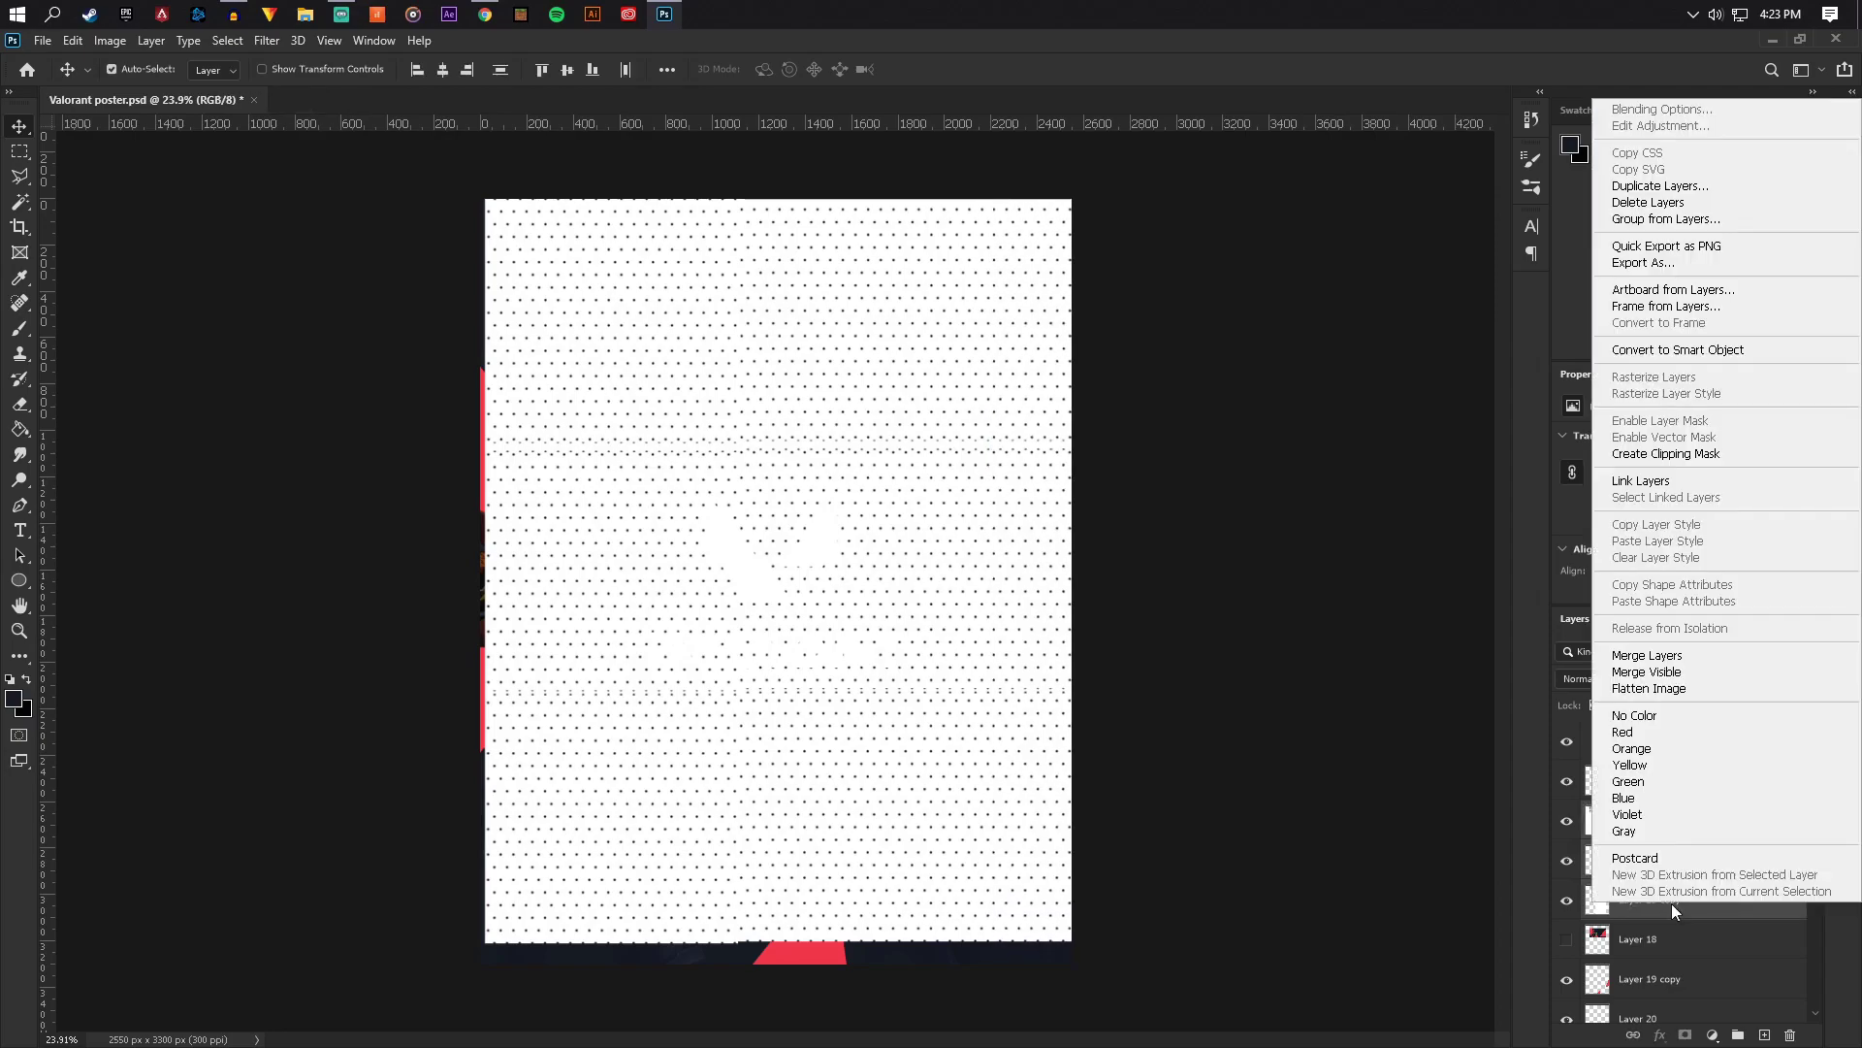
click(1647, 656)
click(1615, 678)
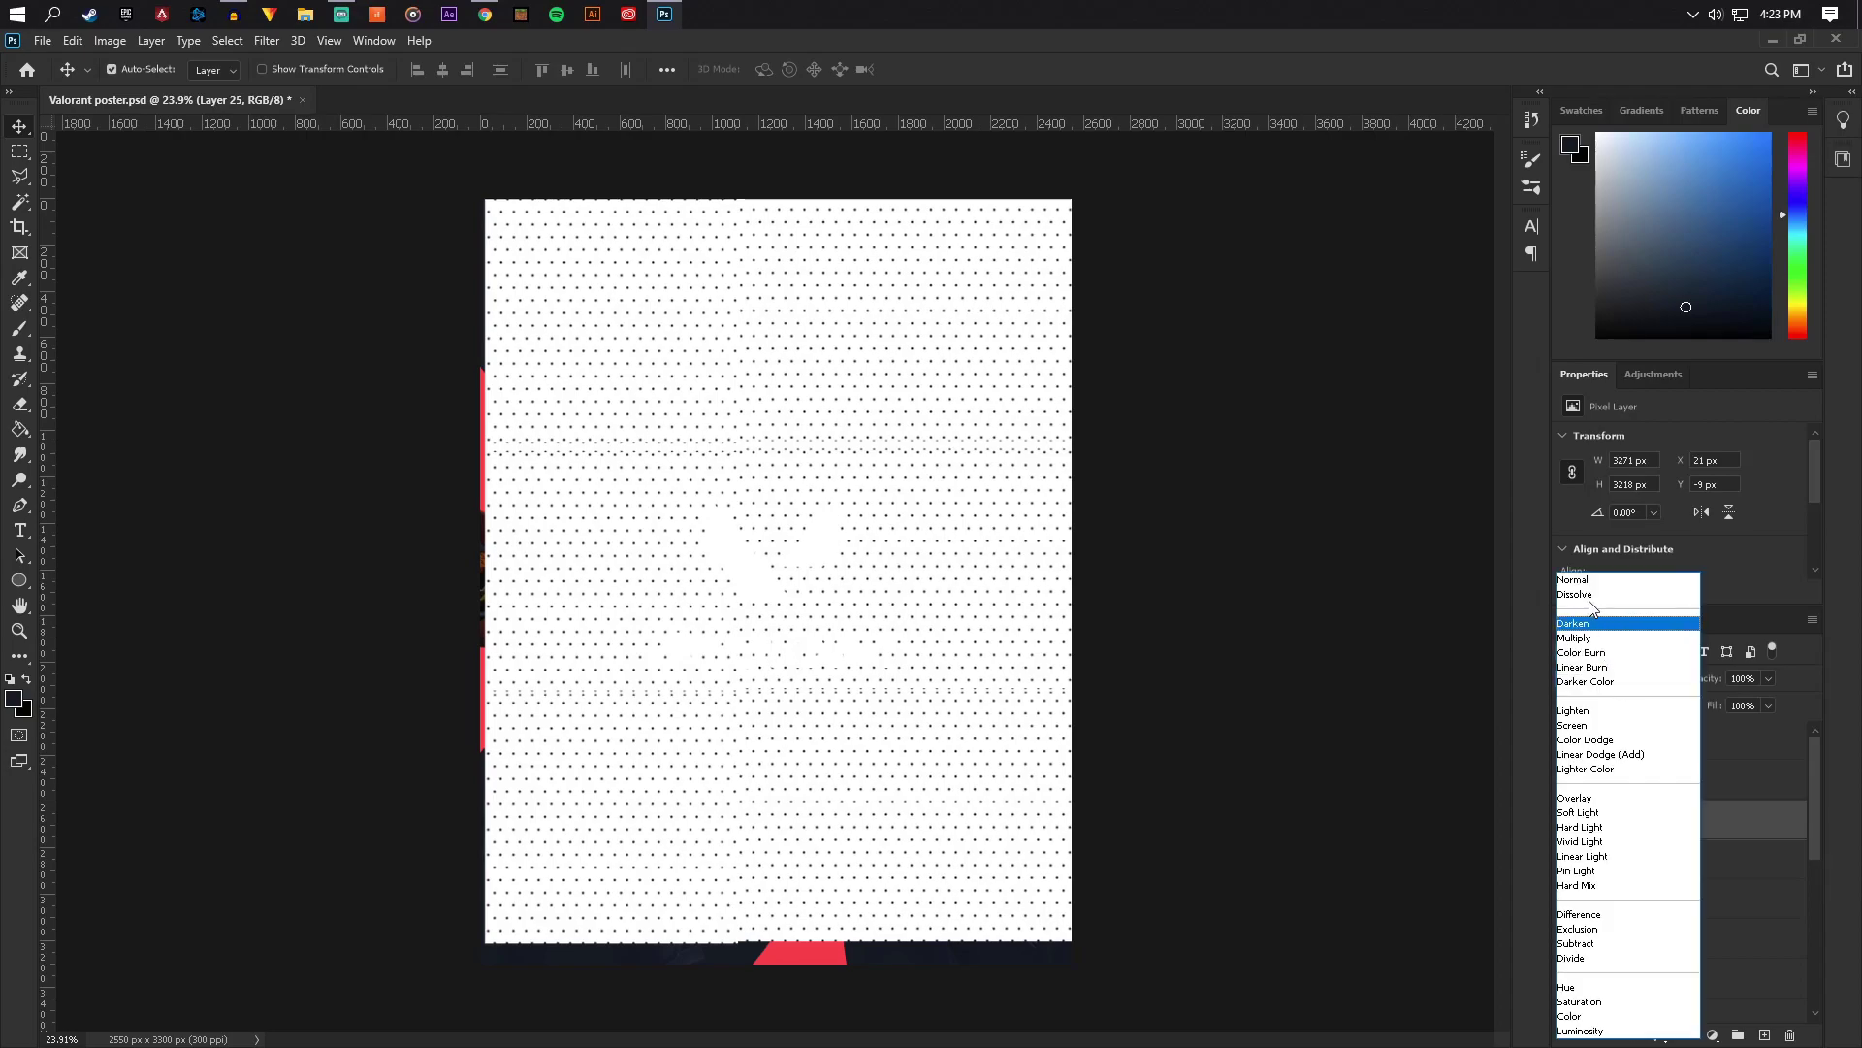
click(1581, 638)
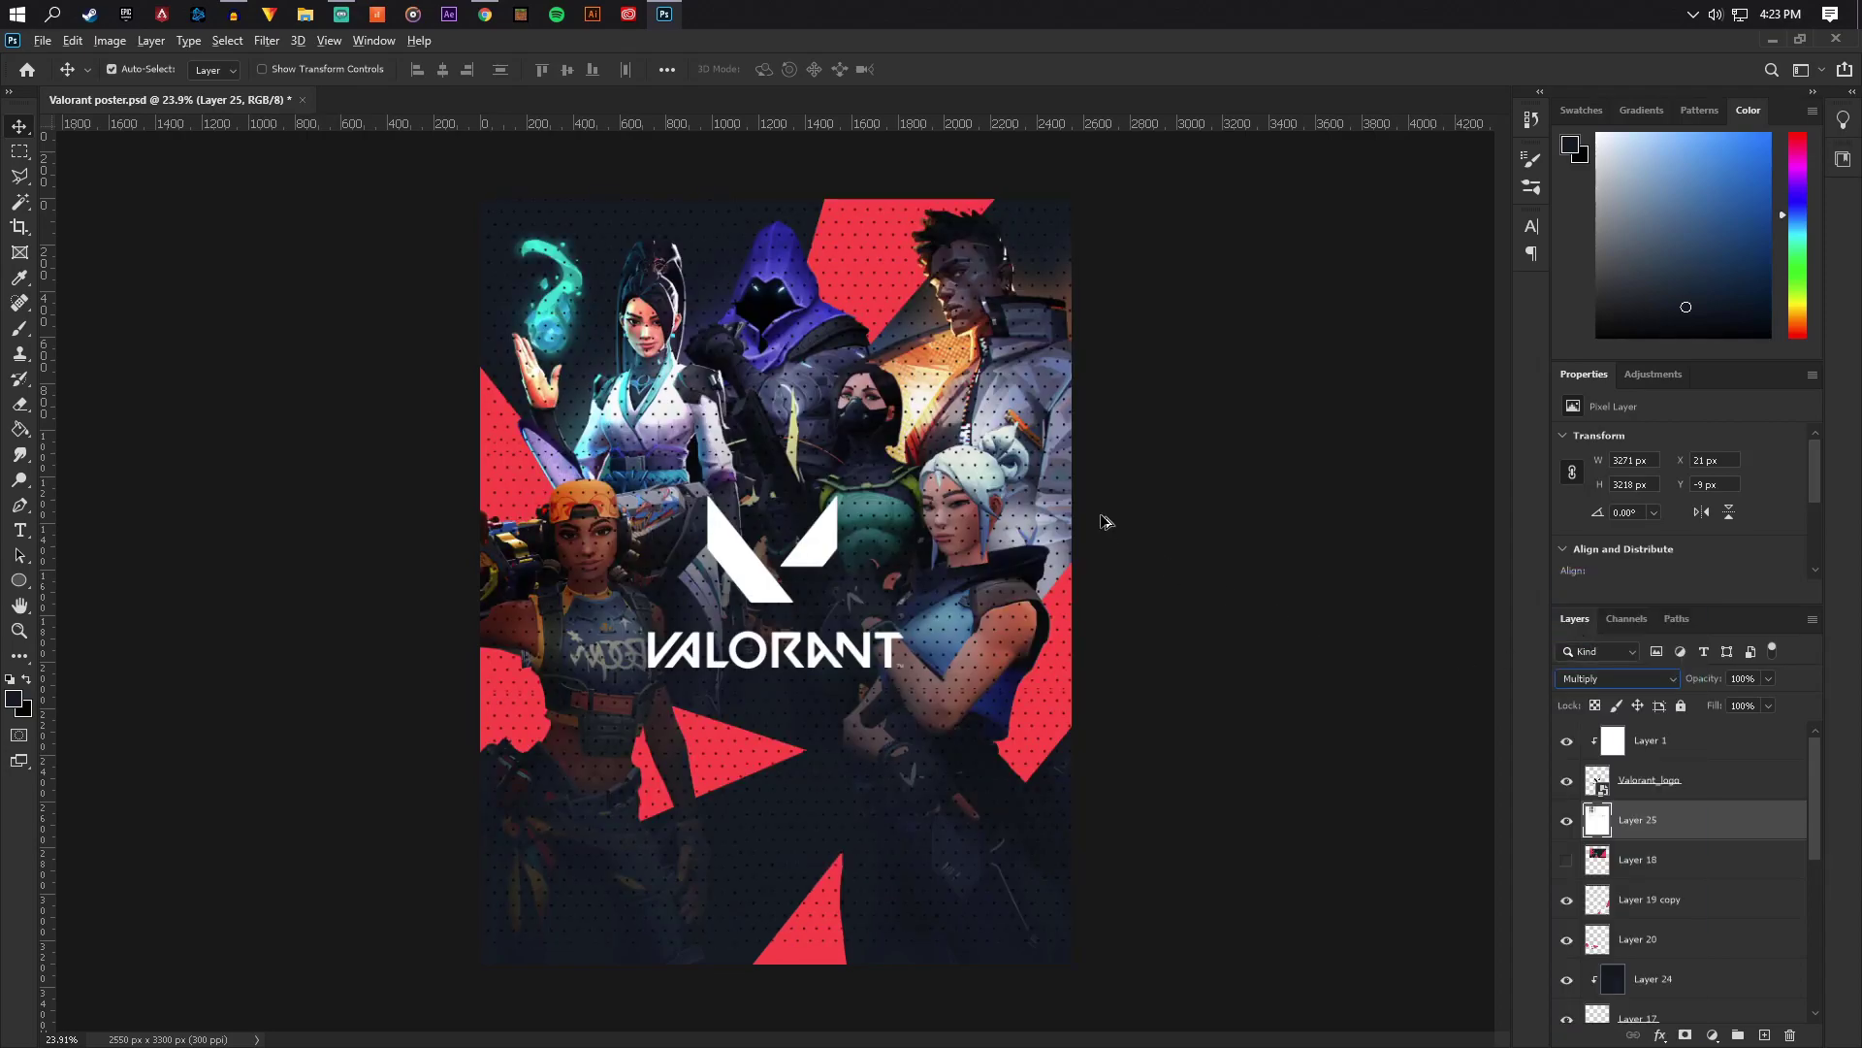
Scale Layer 25's dot texture to about 113% and shift it down-left to overfill every edge
scroll(1106, 519, down, 4)
click(1018, 507)
scroll(1017, 506, up, 3)
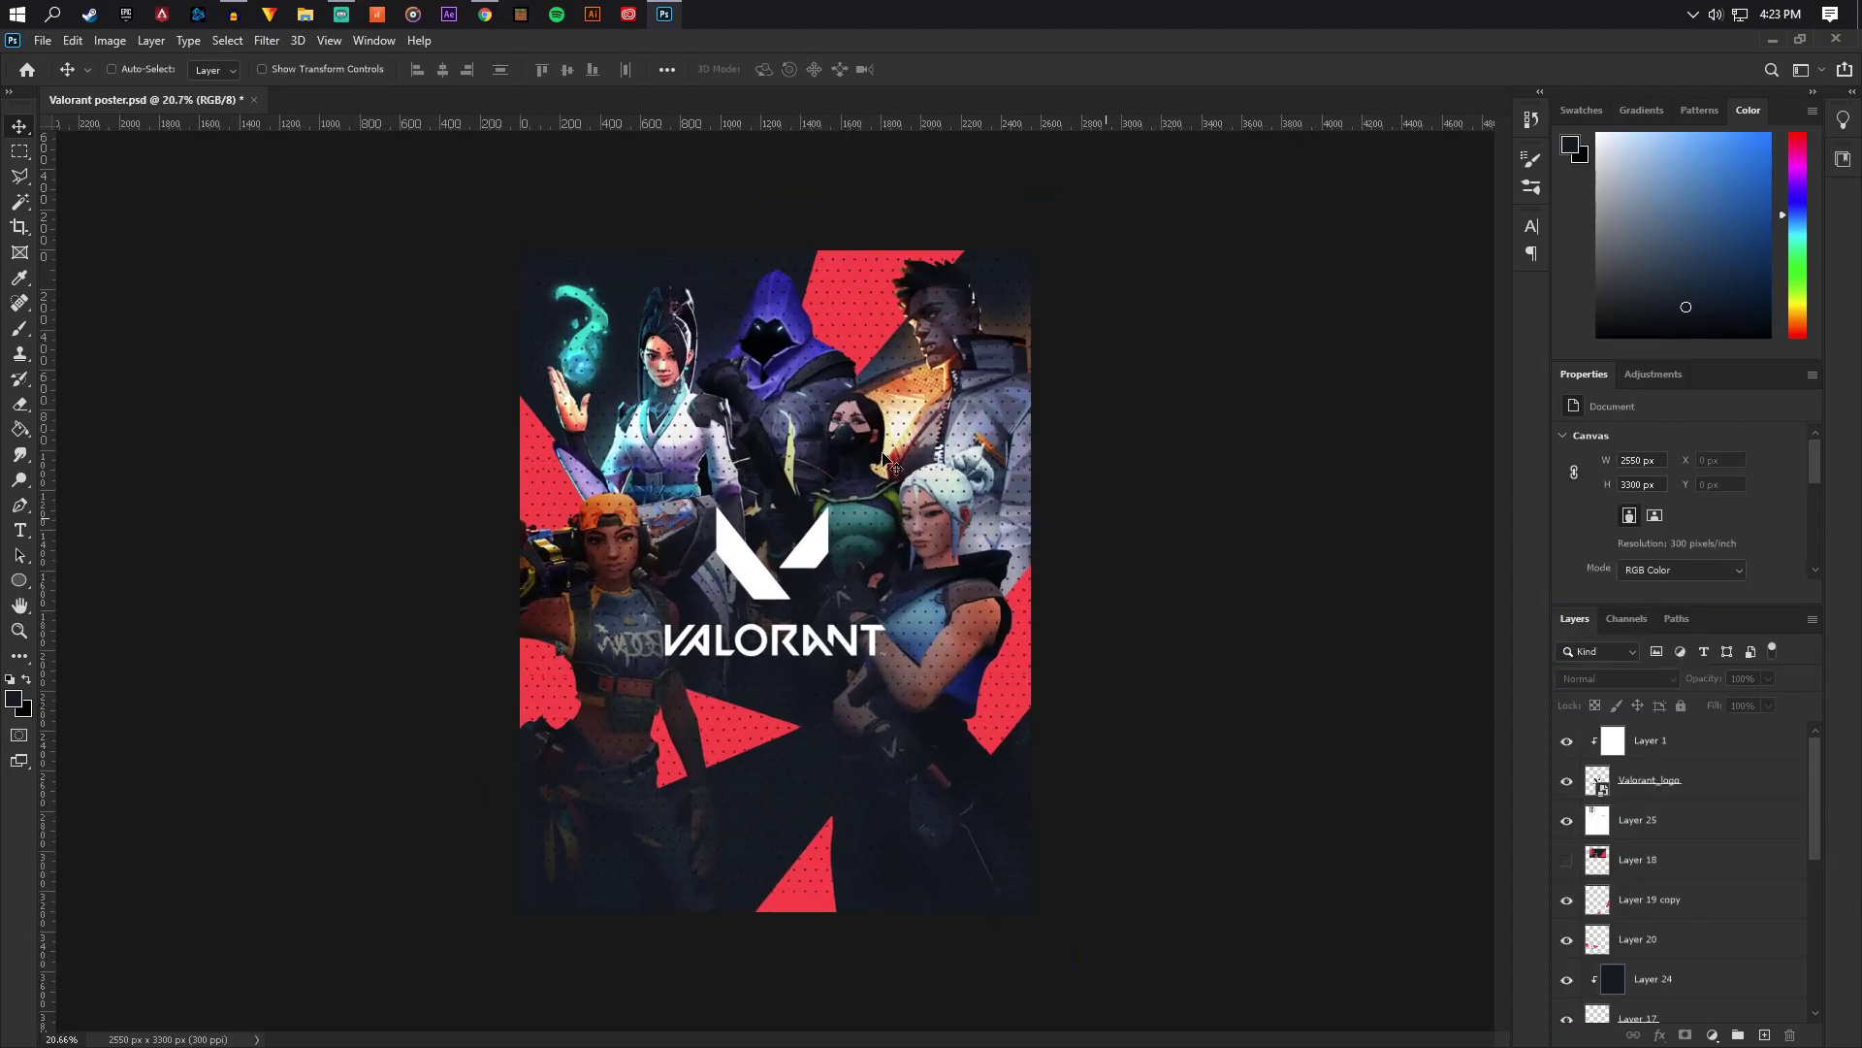
click(1709, 832)
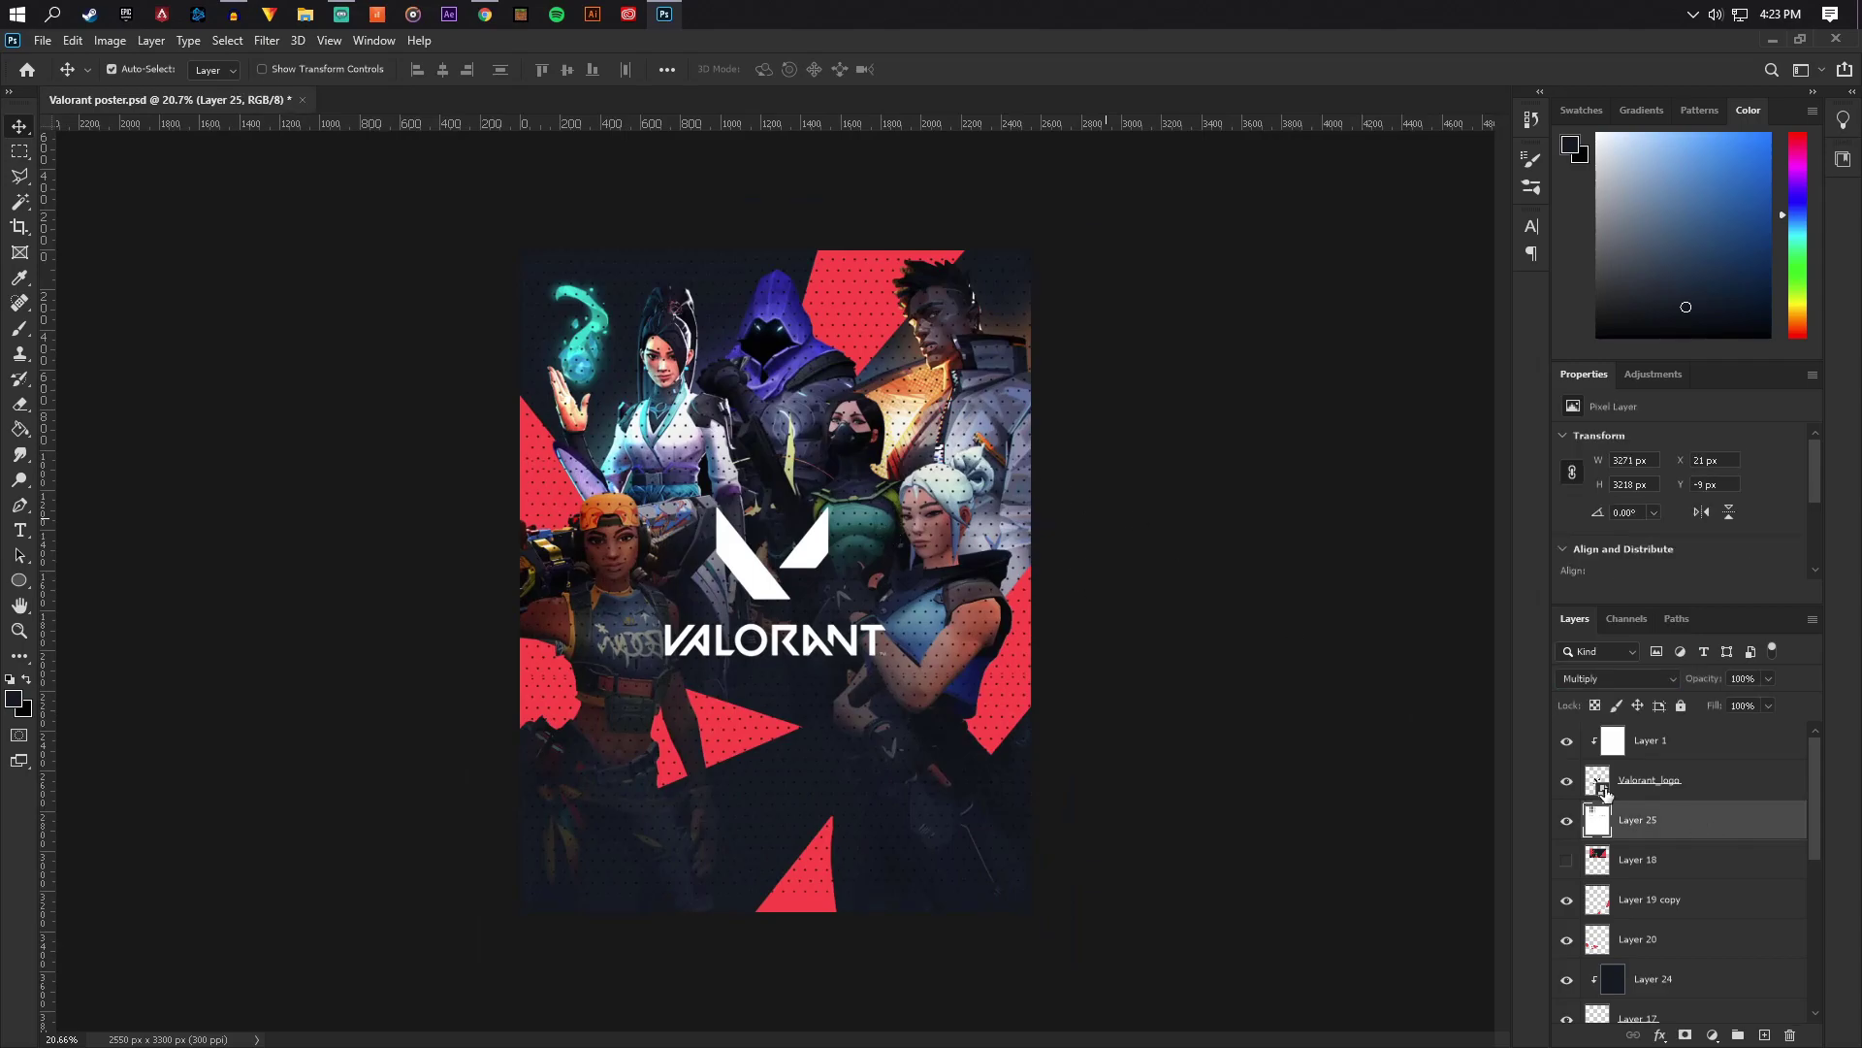
key(ctrl+t)
drag(534, 238, 434, 167)
drag(910, 397, 896, 431)
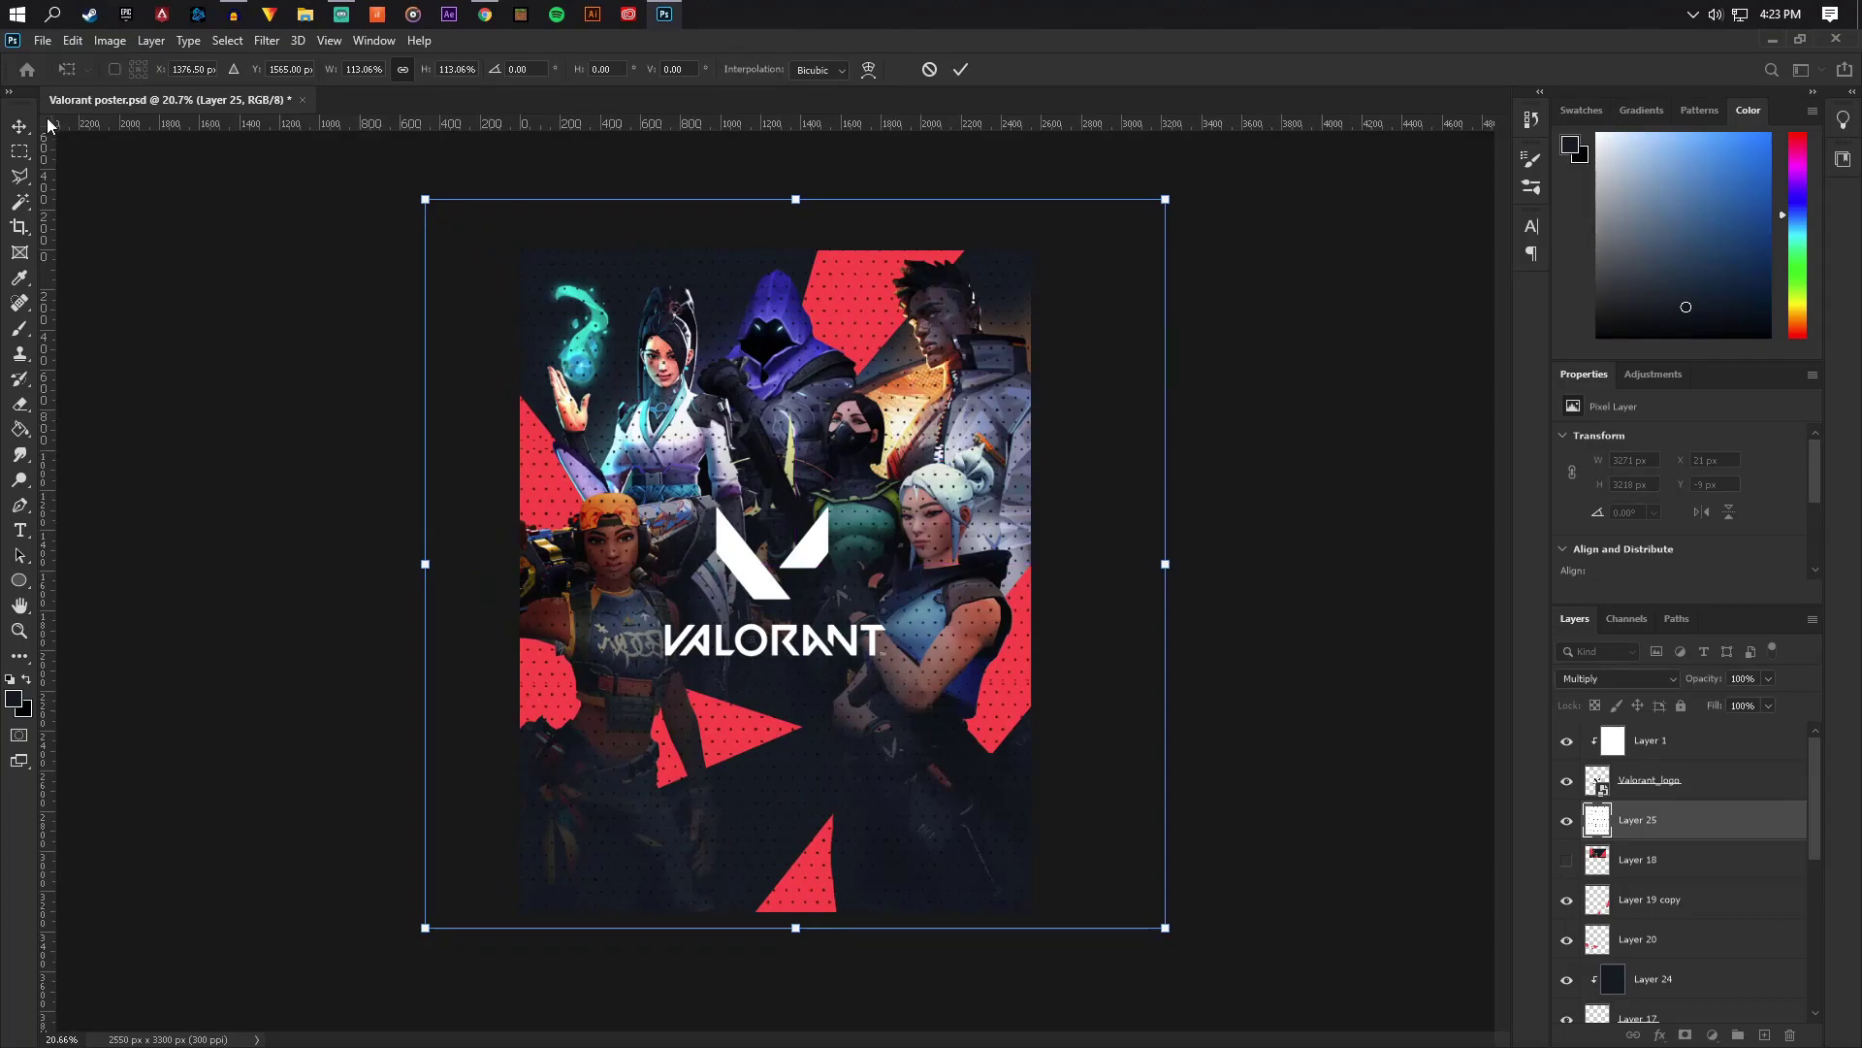
click(18, 130)
scroll(910, 496, down, 2)
scroll(909, 503, up, 3)
alt+scroll(910, 505, up, 1)
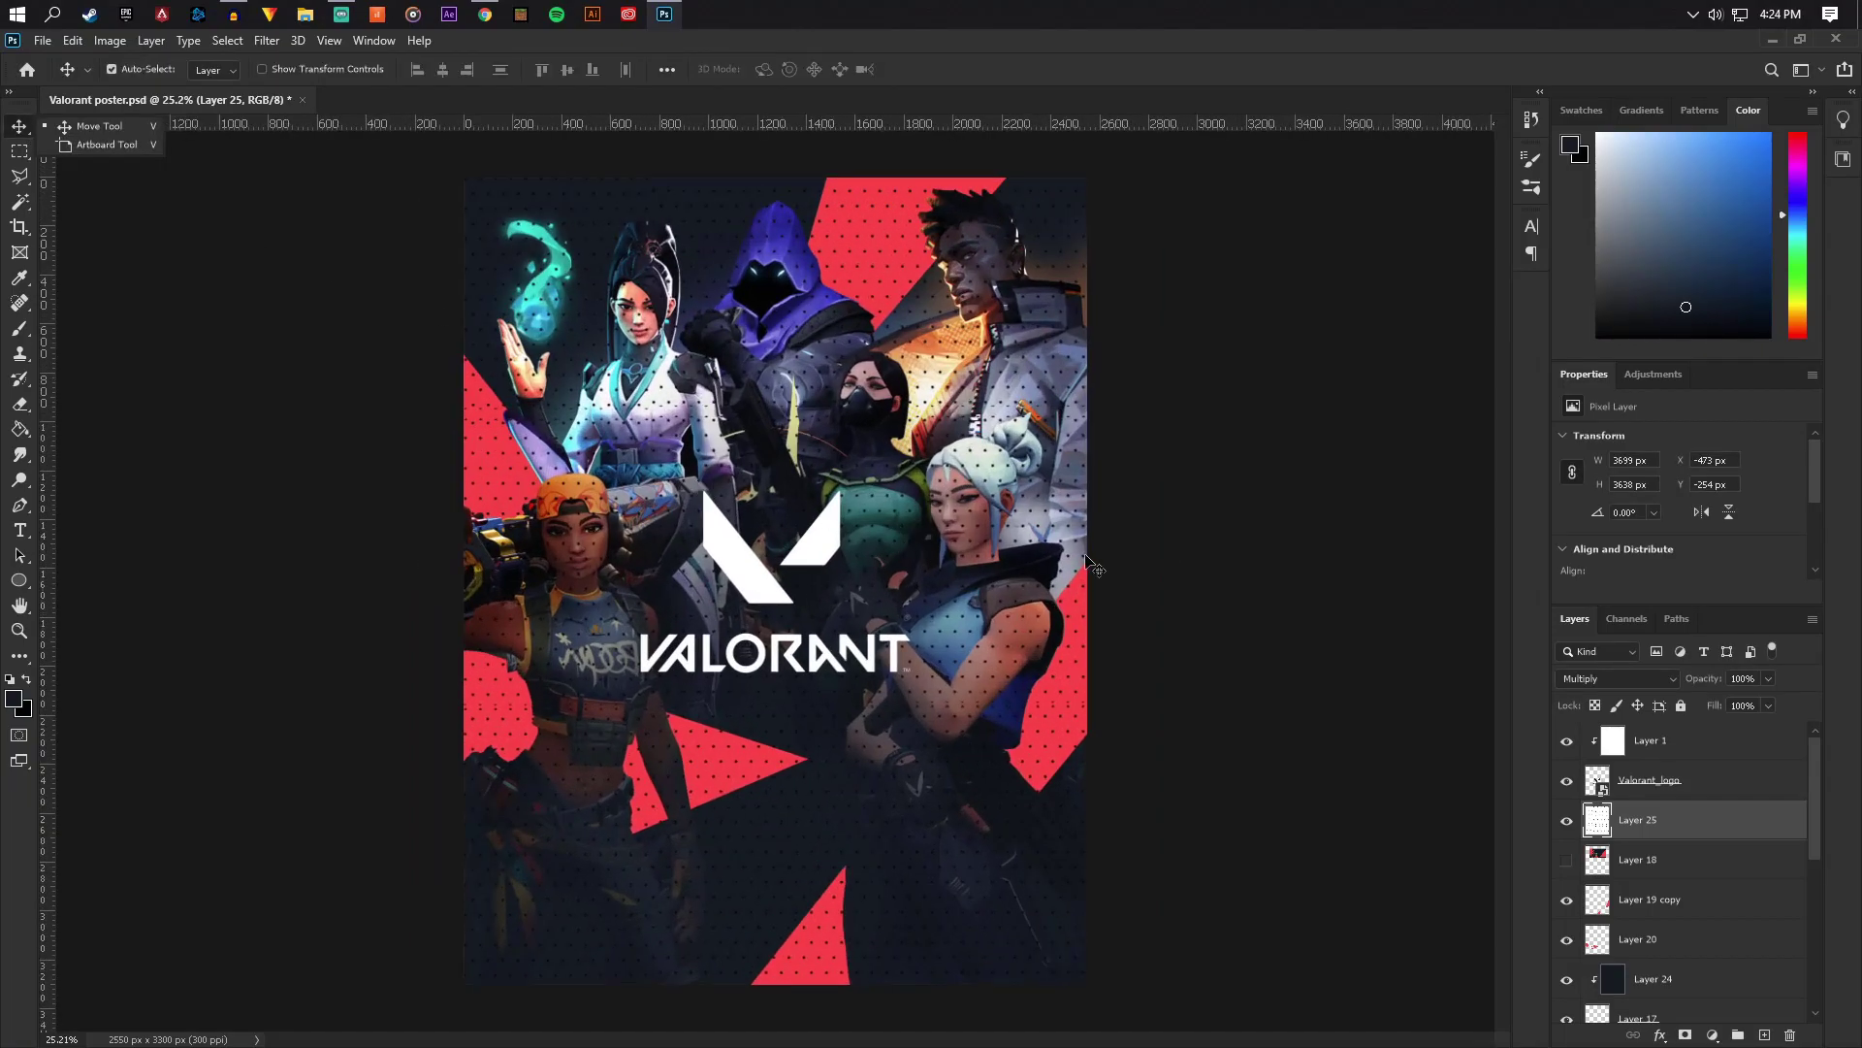
Move the Layer 25 dot pattern below Group 1 so dots show only on the background
alt+scroll(973, 567, down, 1)
mouse_move(1648, 832)
mouse_down()
mouse_move(1678, 1043)
mouse_move(1670, 788)
mouse_move(1673, 827)
mouse_up()
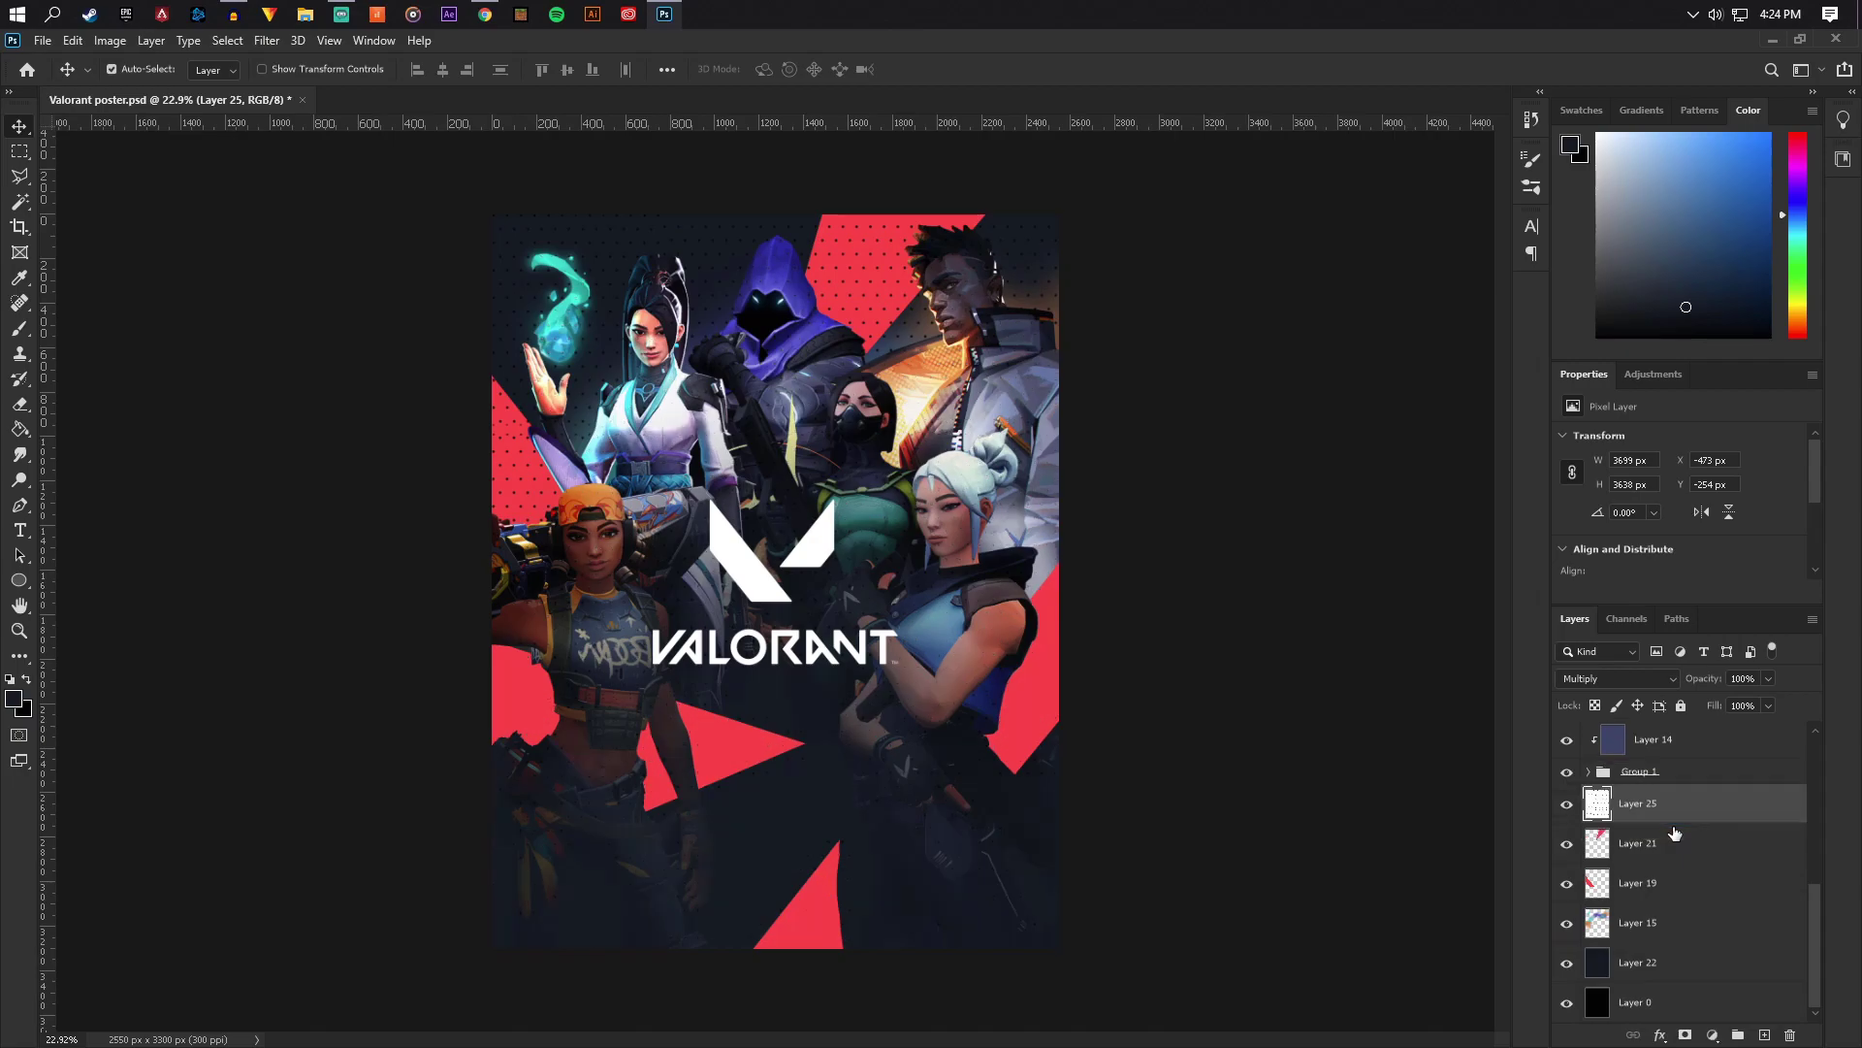
scroll(1670, 873, up, 2)
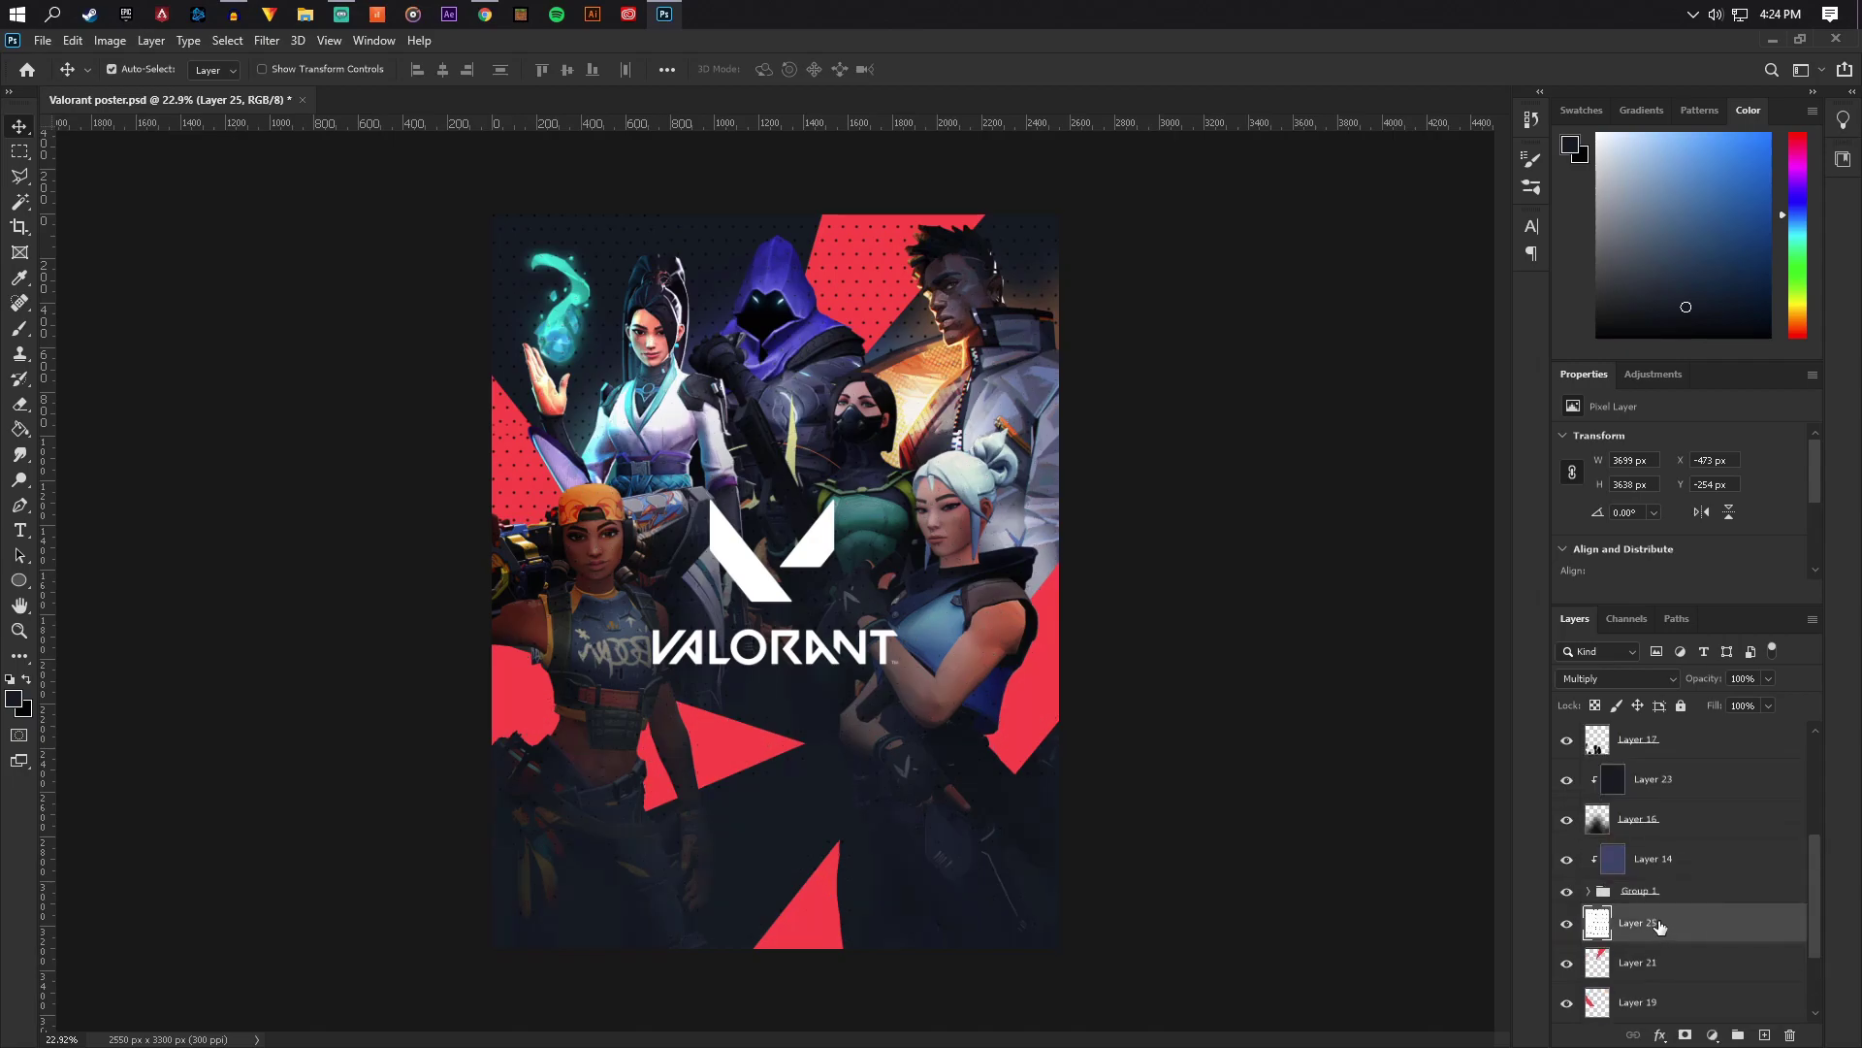
scroll(1664, 923, up, 2)
scroll(1666, 920, down, 2)
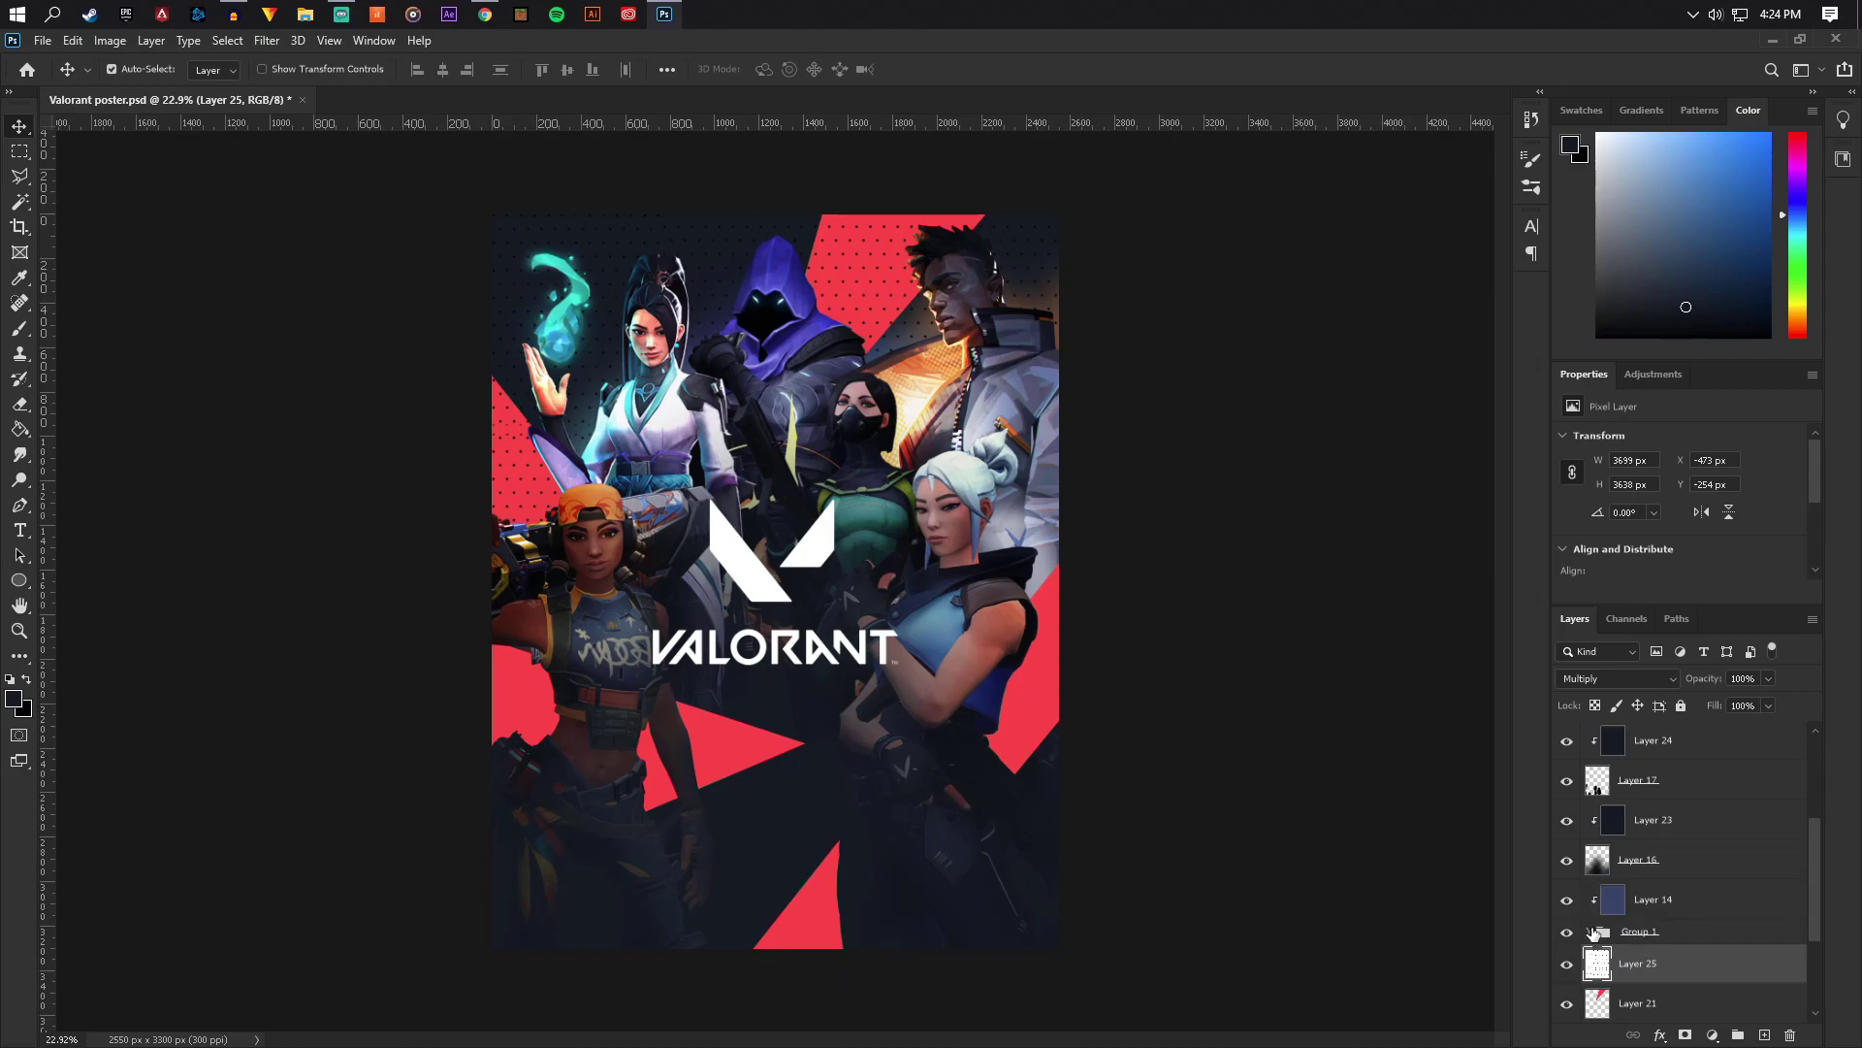
Duplicate the dot pattern above Layers 23, 24, 20 and 19 copy, clipping each copy
drag(1664, 970, 1654, 840)
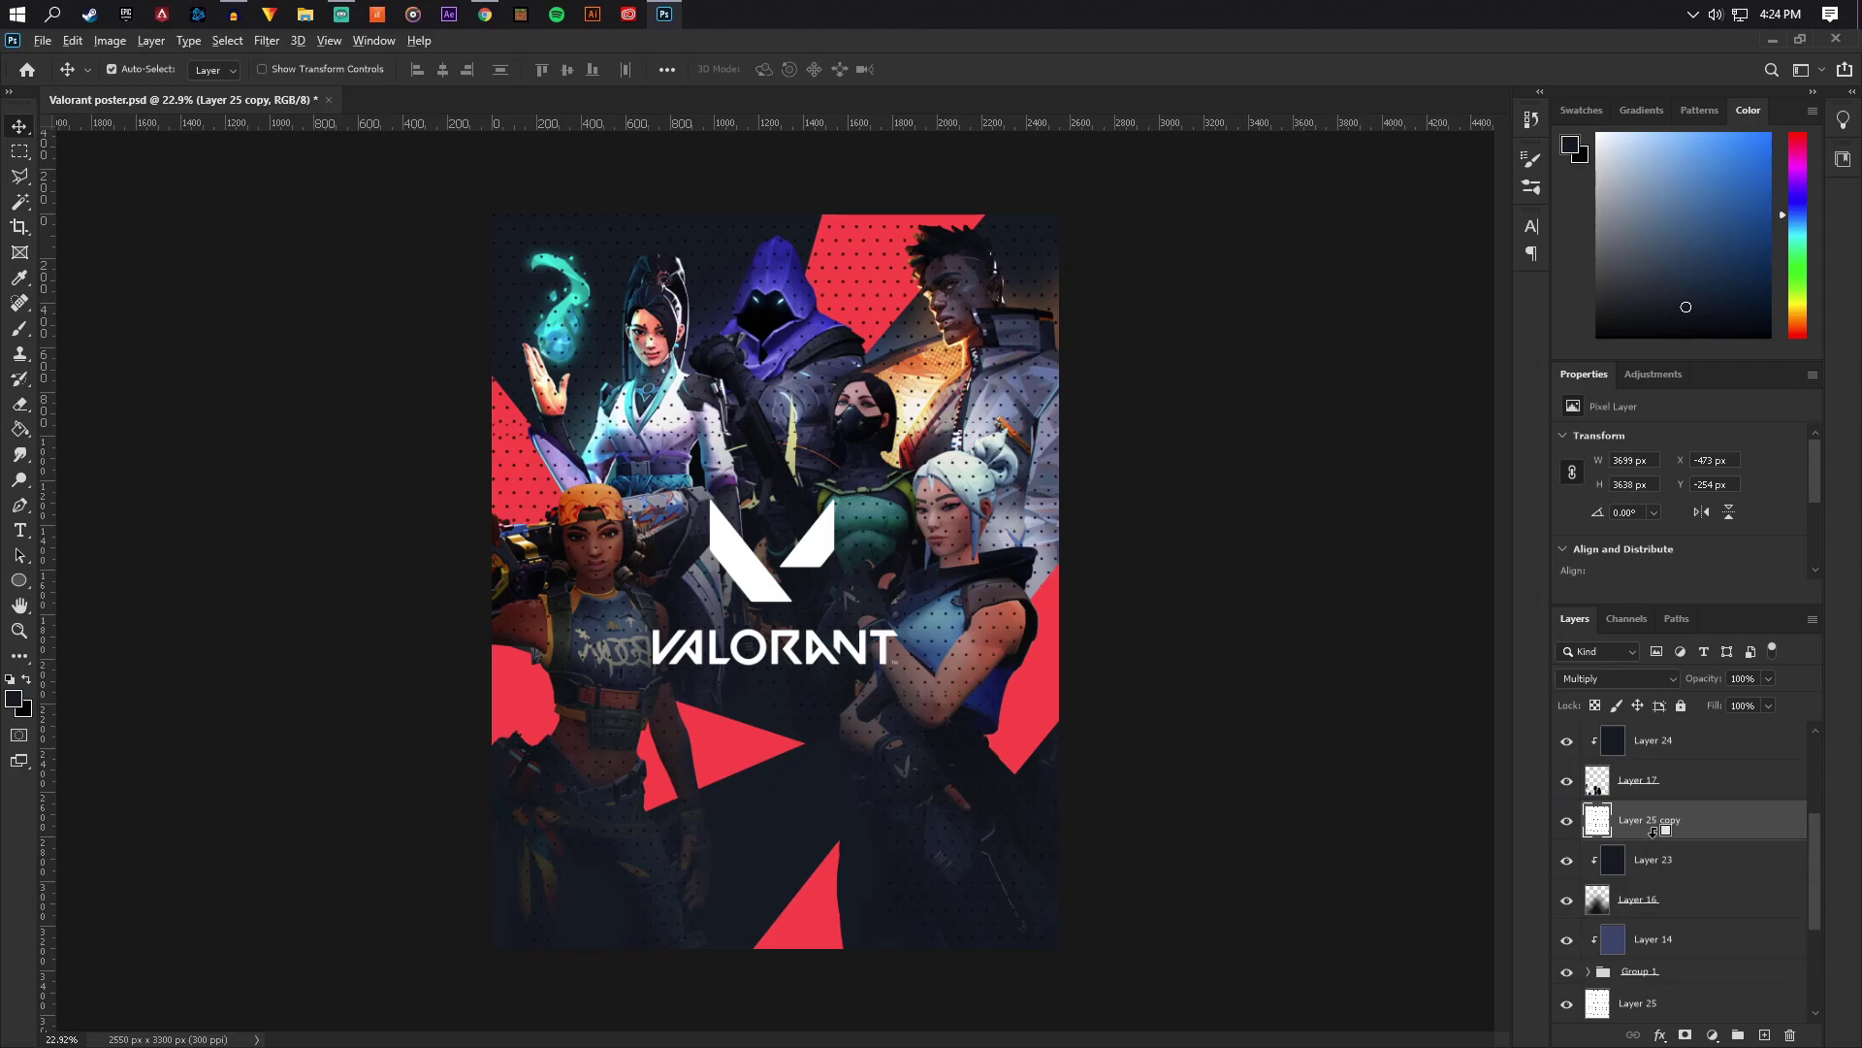
alt+click(1652, 832)
scroll(1652, 932, up, 3)
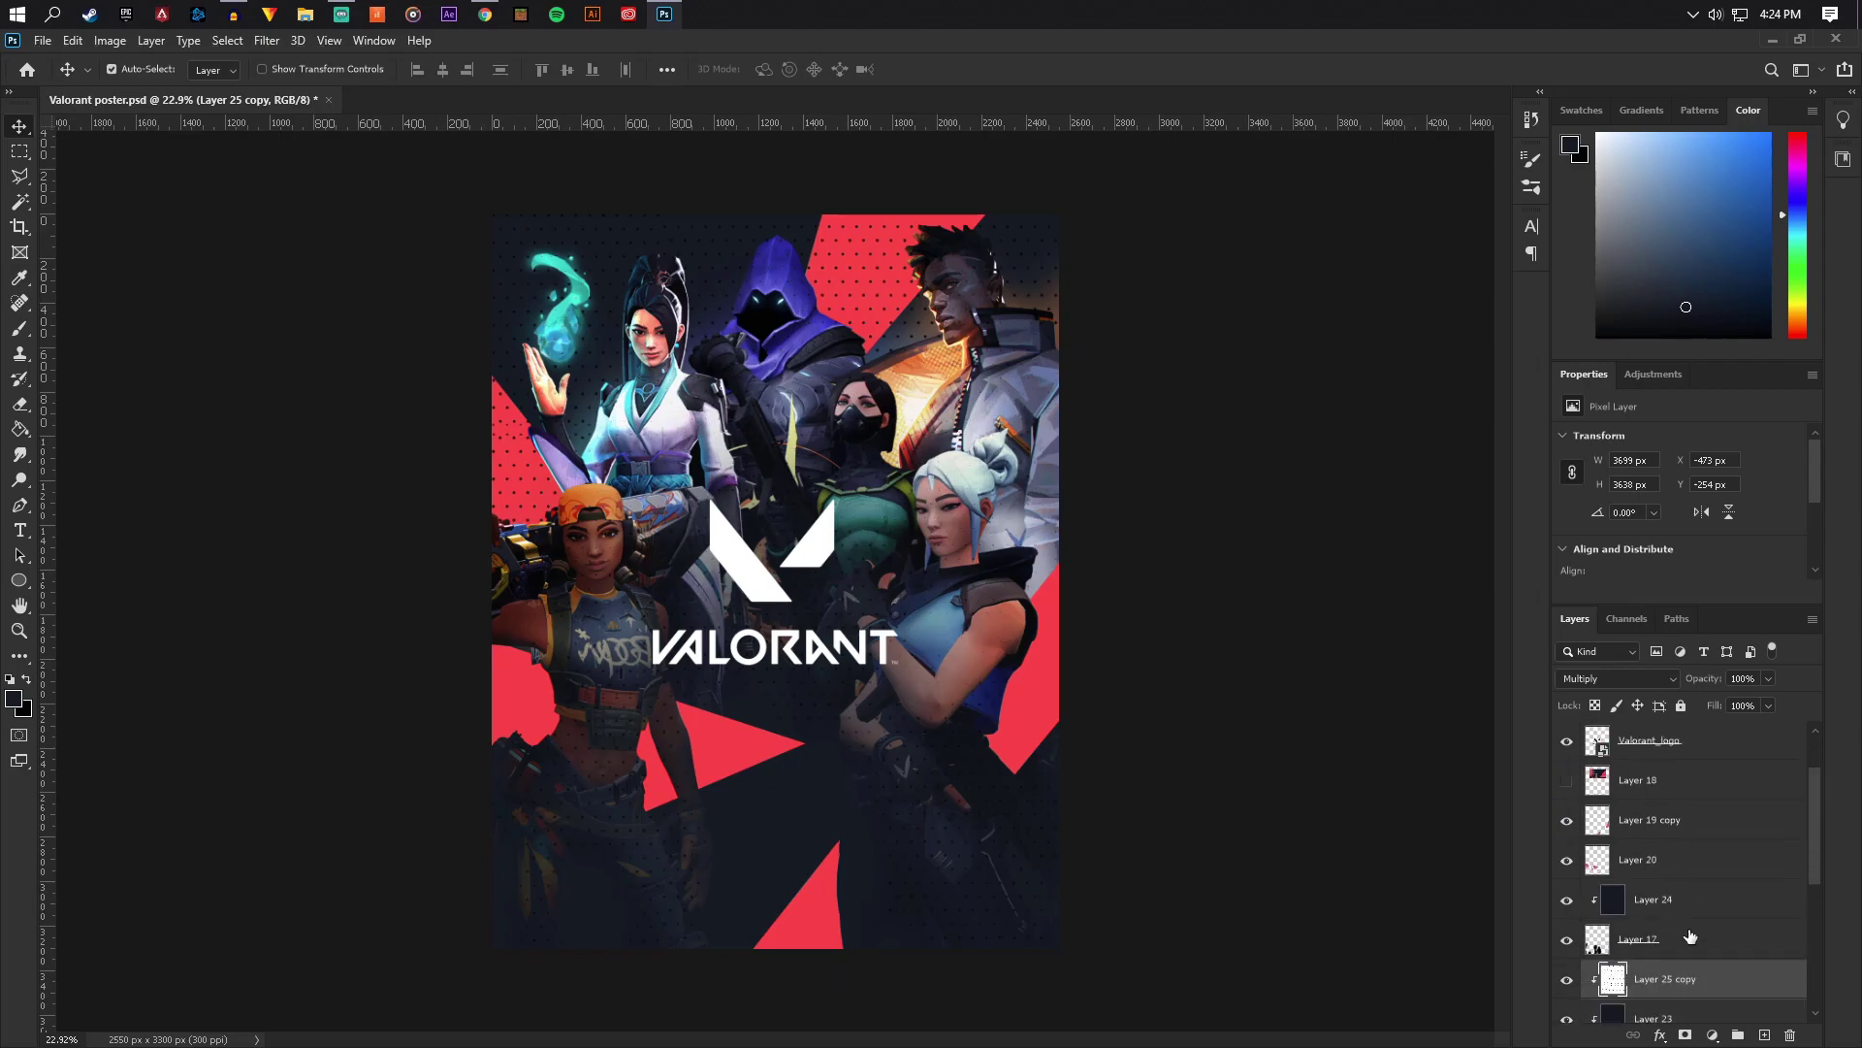
drag(1649, 944, 1646, 876)
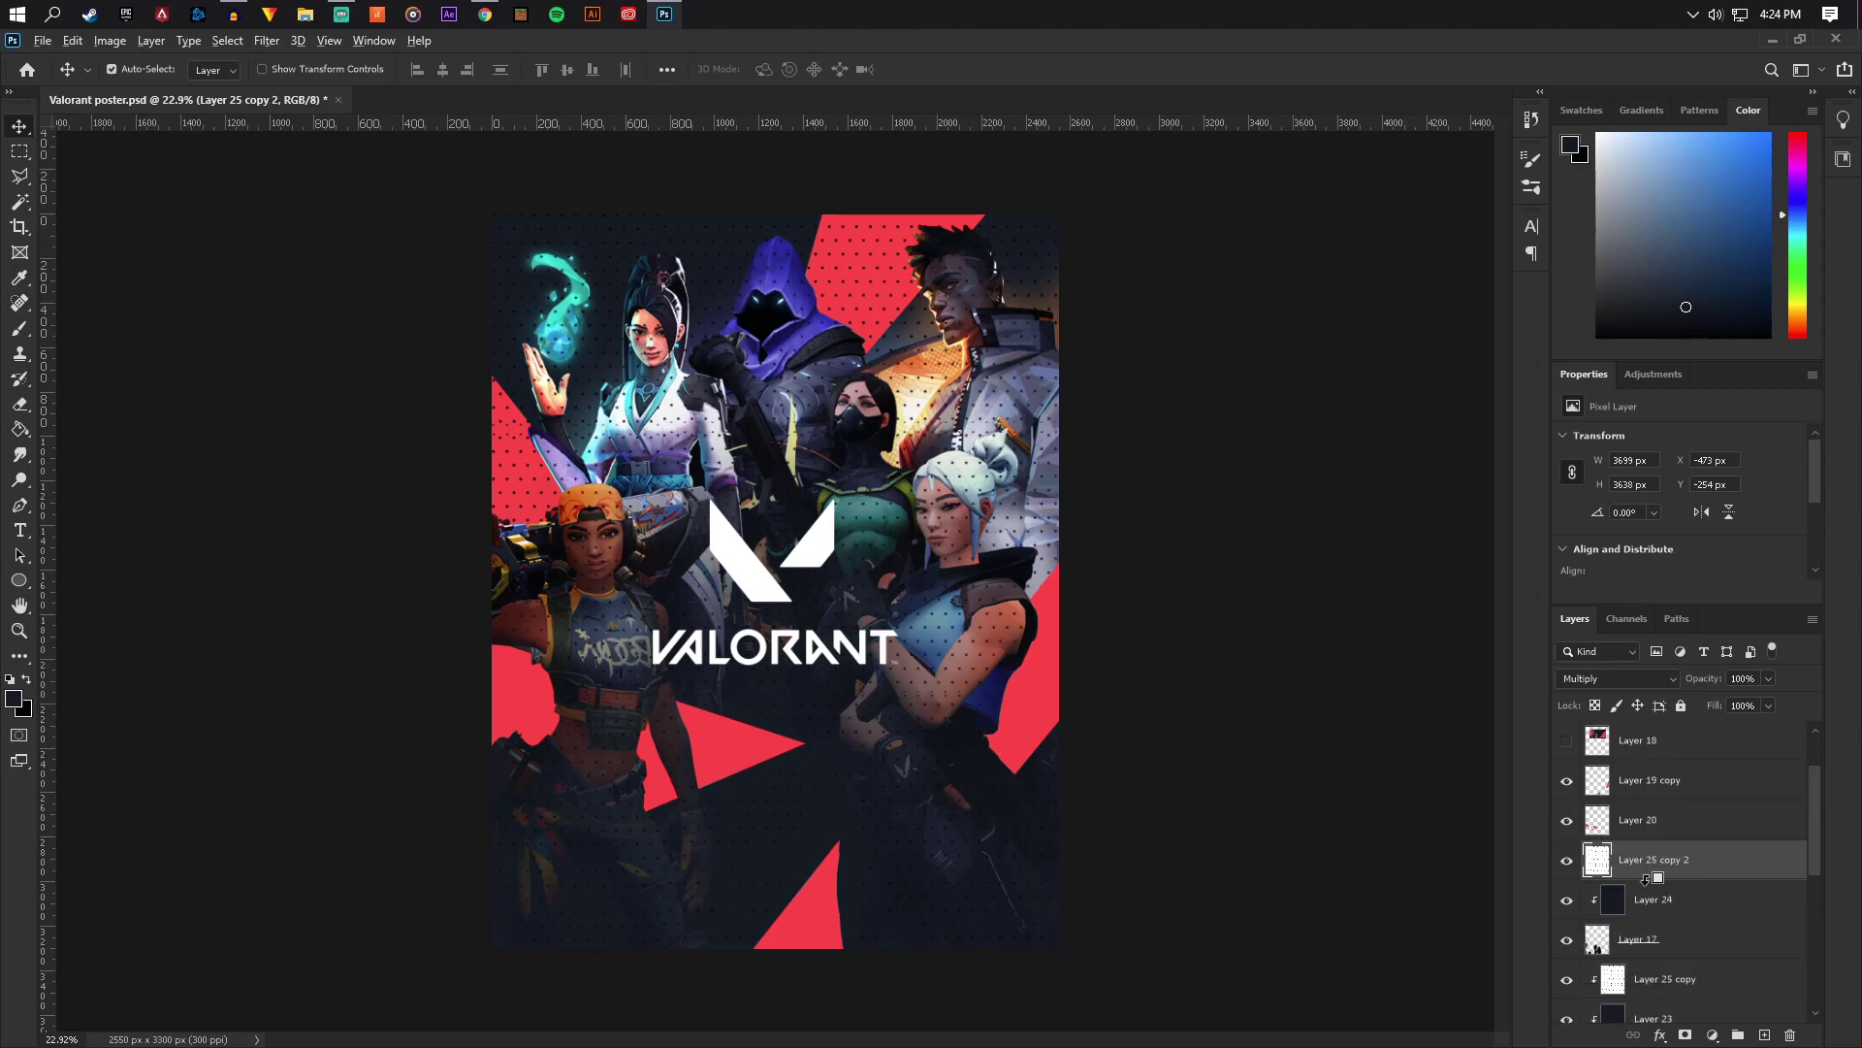
alt+click(1646, 878)
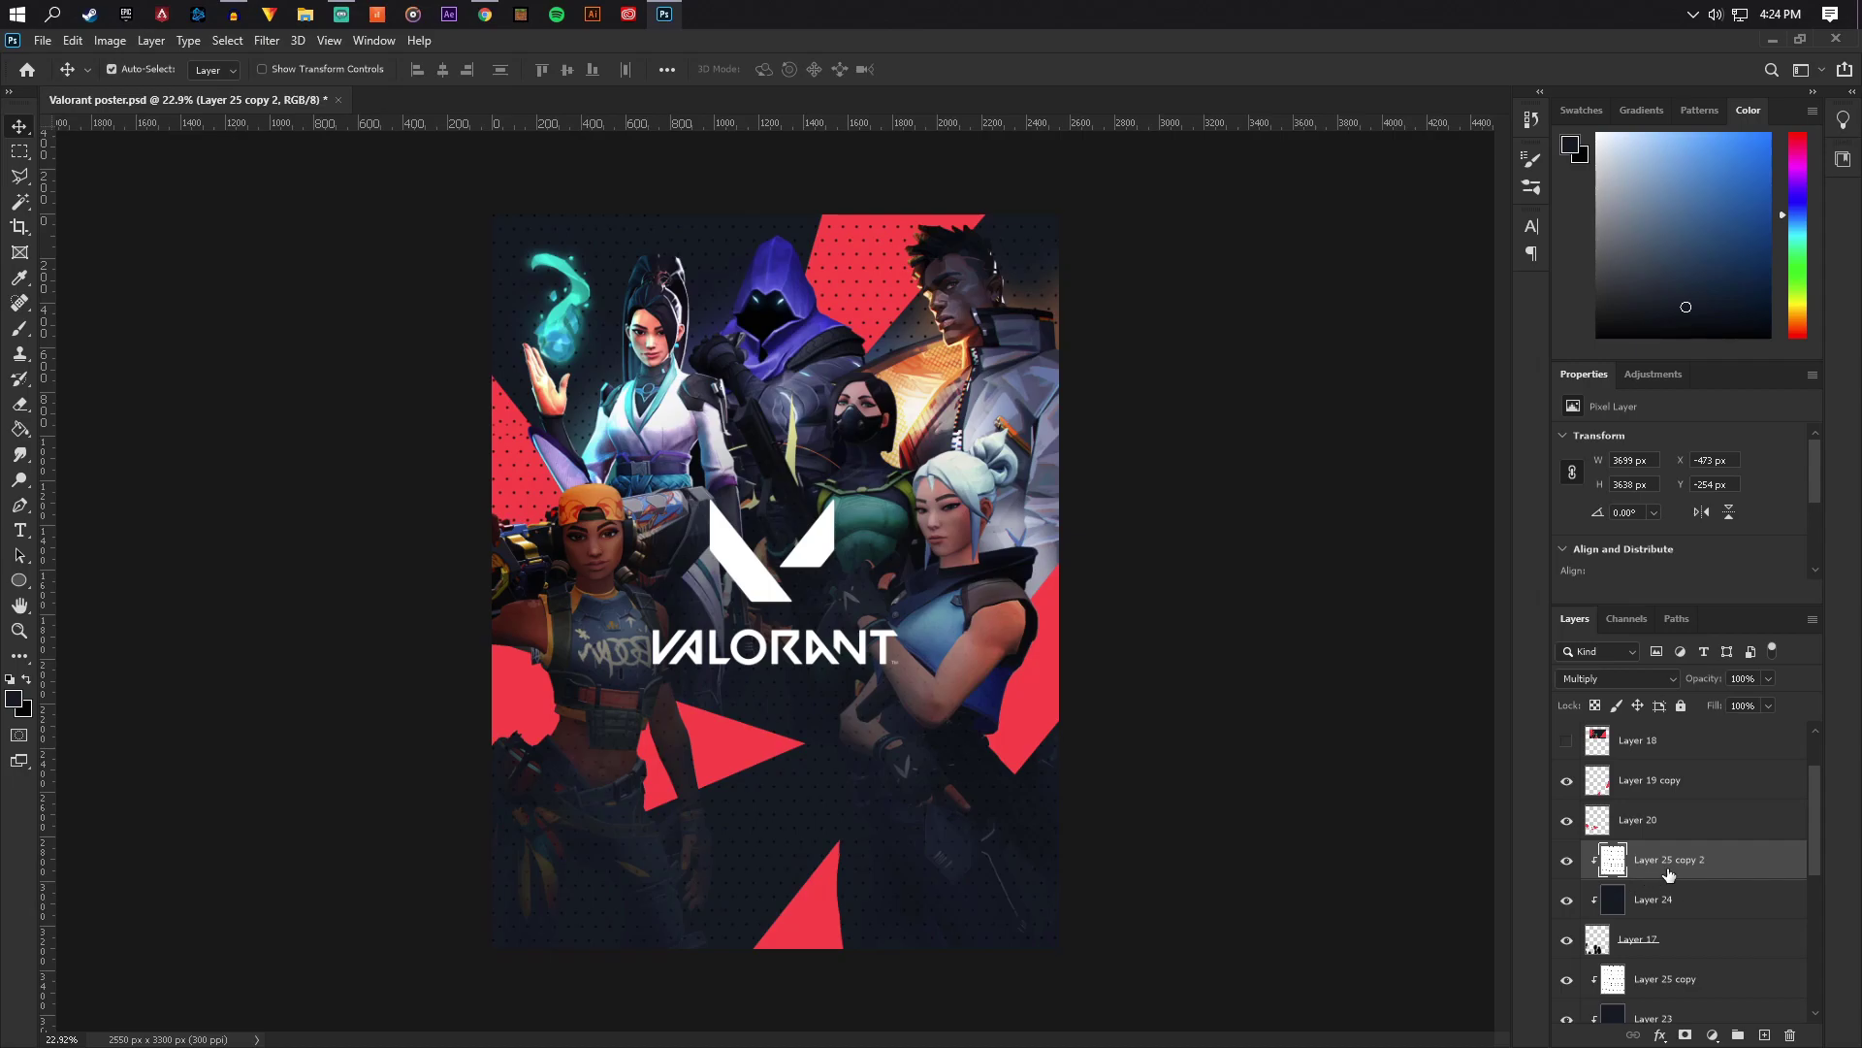
drag(1662, 864, 1655, 805)
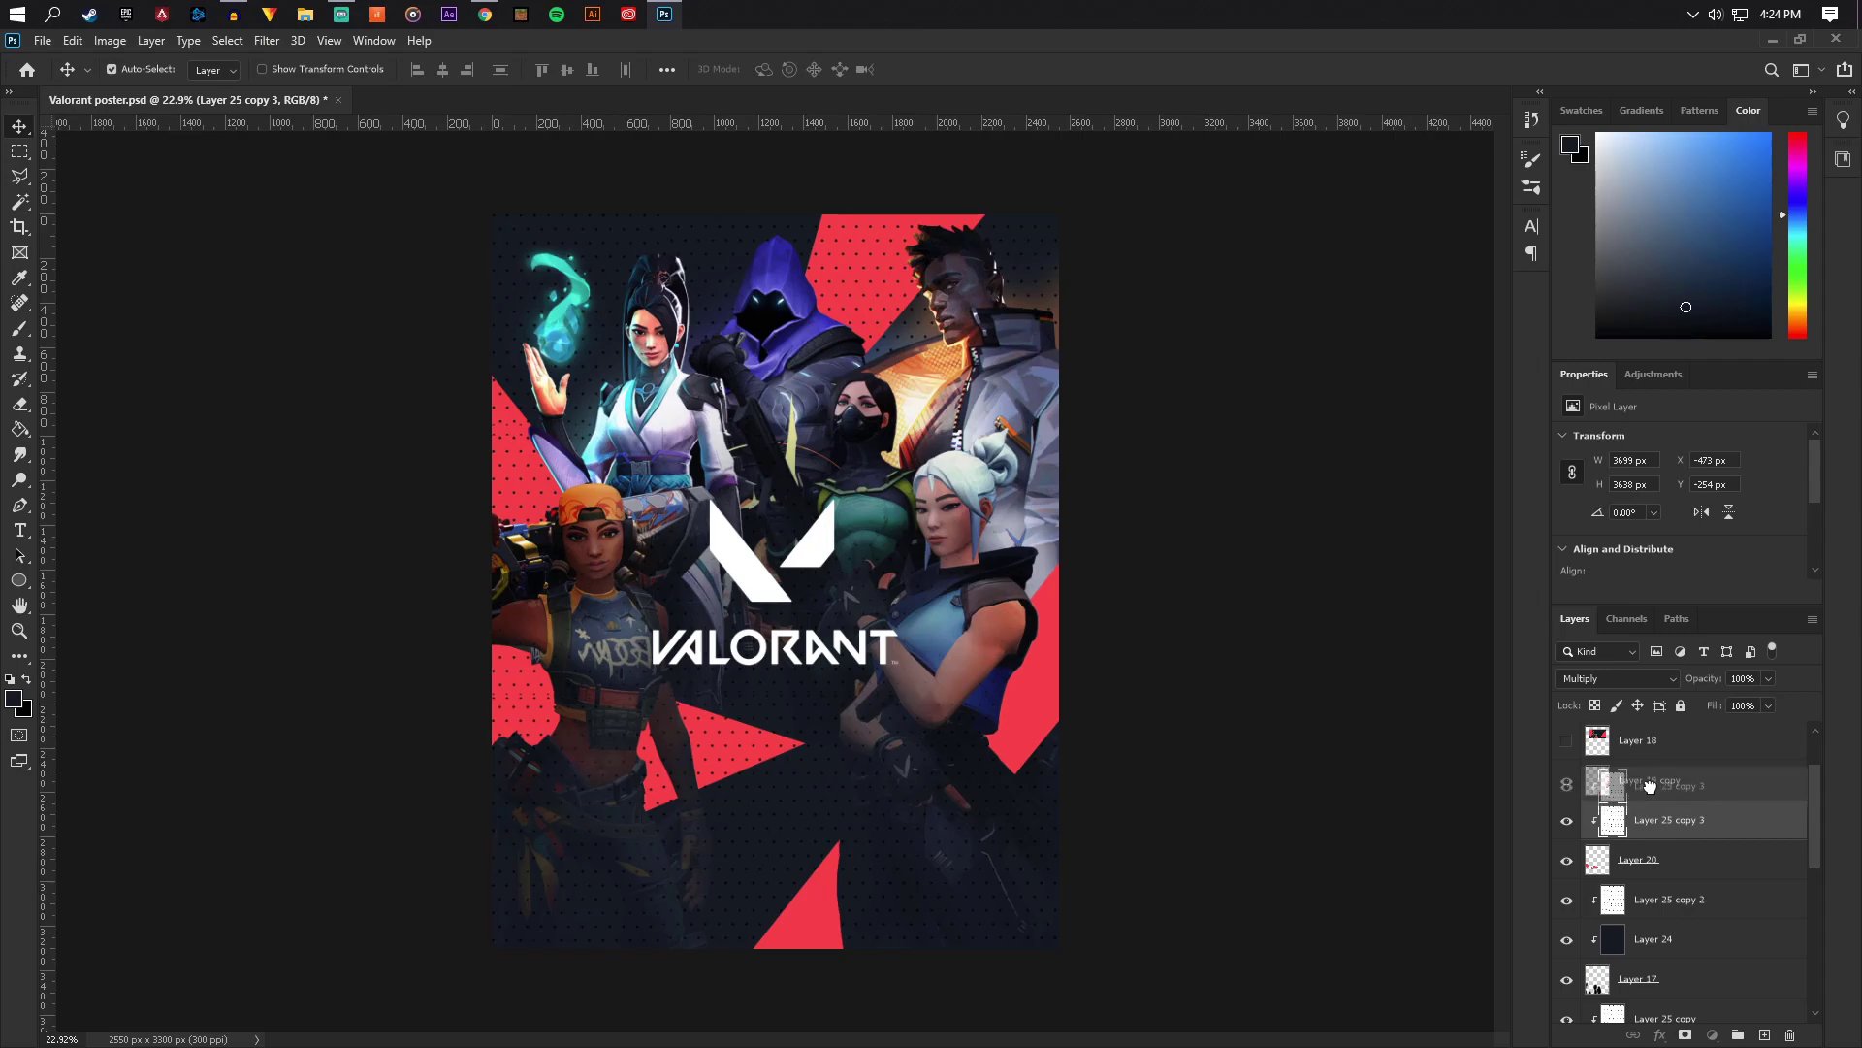
alt+click(1658, 834)
drag(1655, 790, 1652, 768)
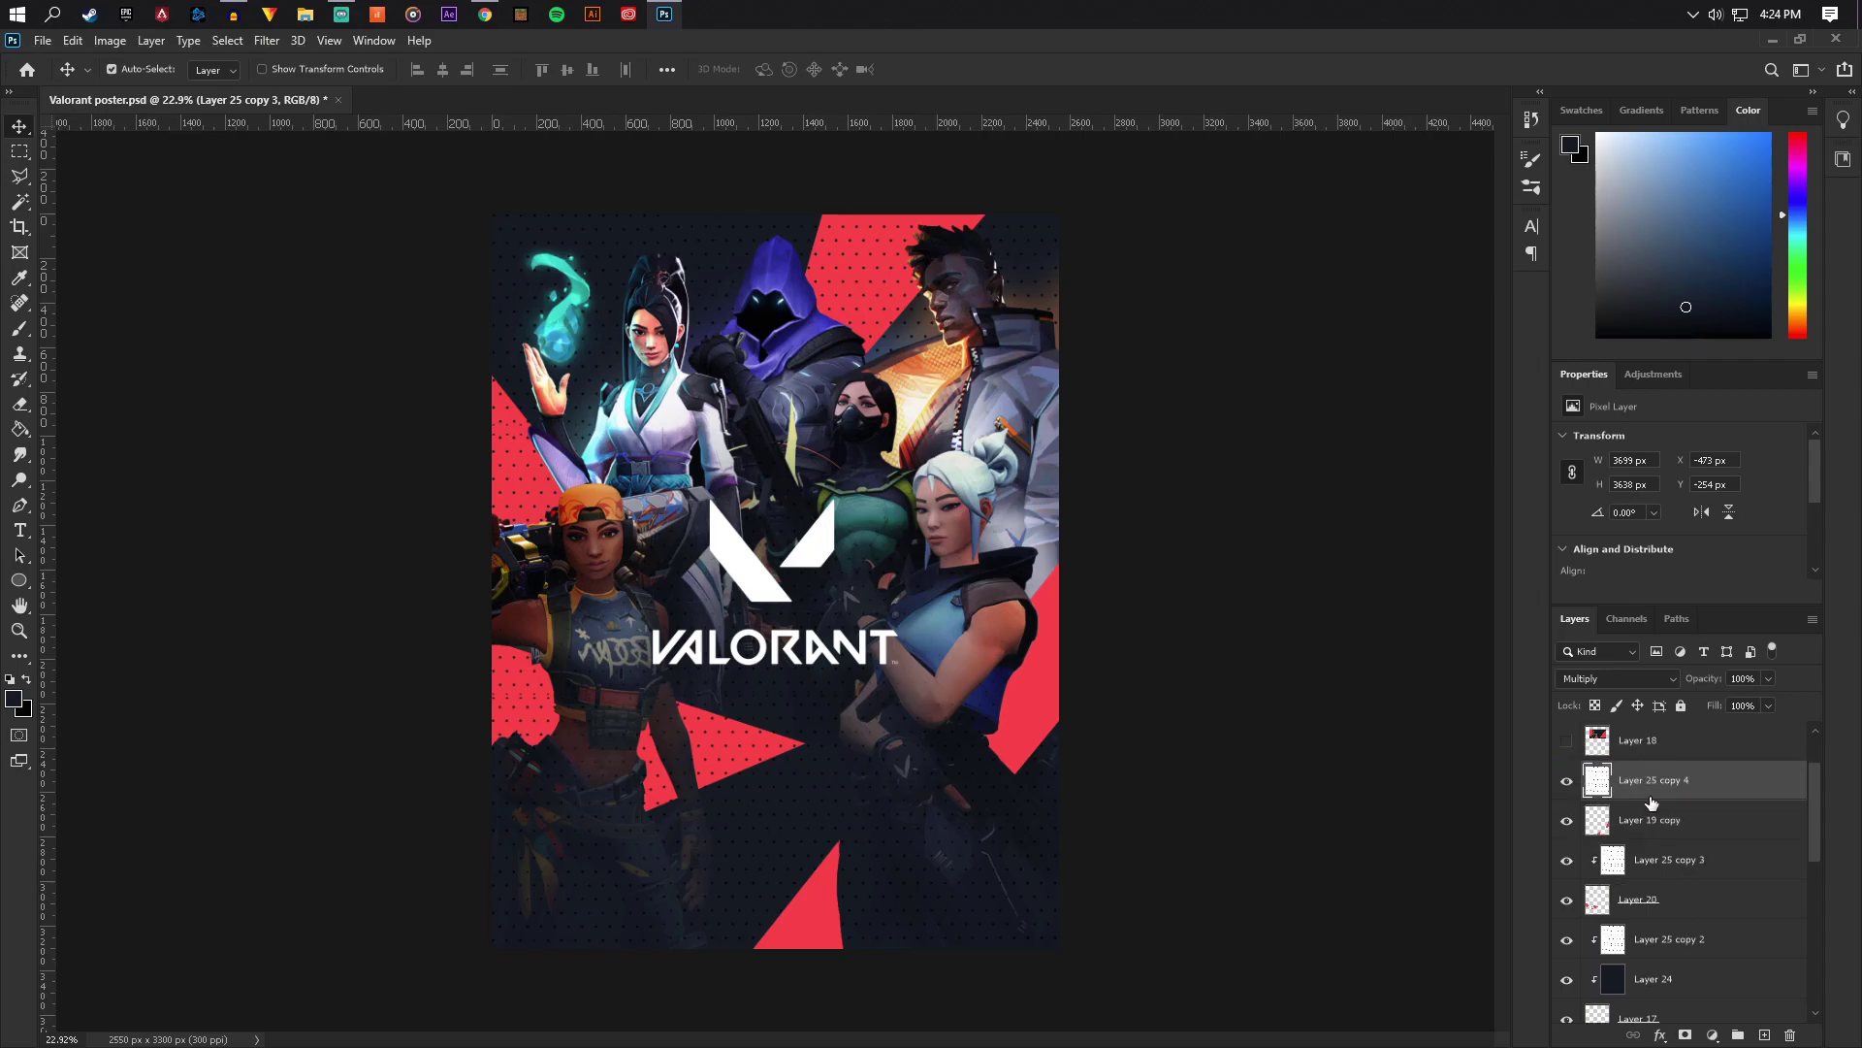
alt+click(1651, 810)
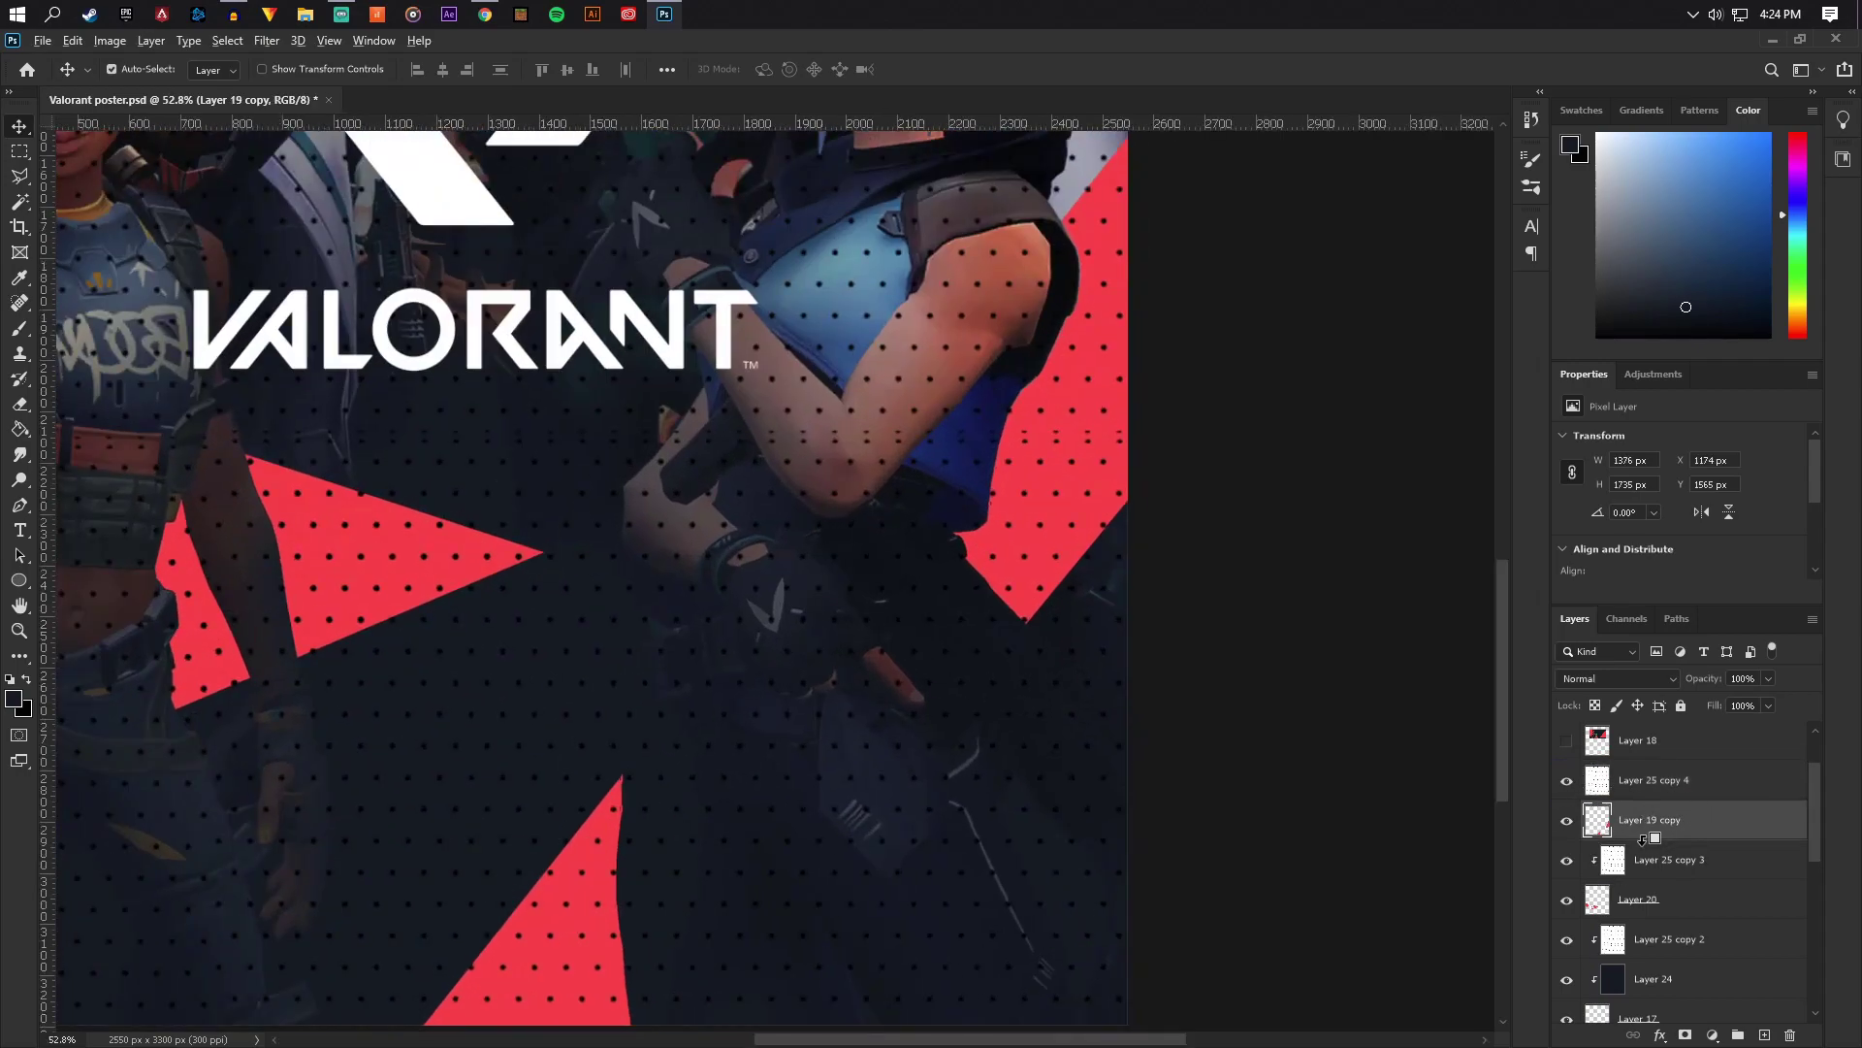
alt+click(1649, 800)
scroll(904, 509, down, 2)
scroll(907, 519, down, 3)
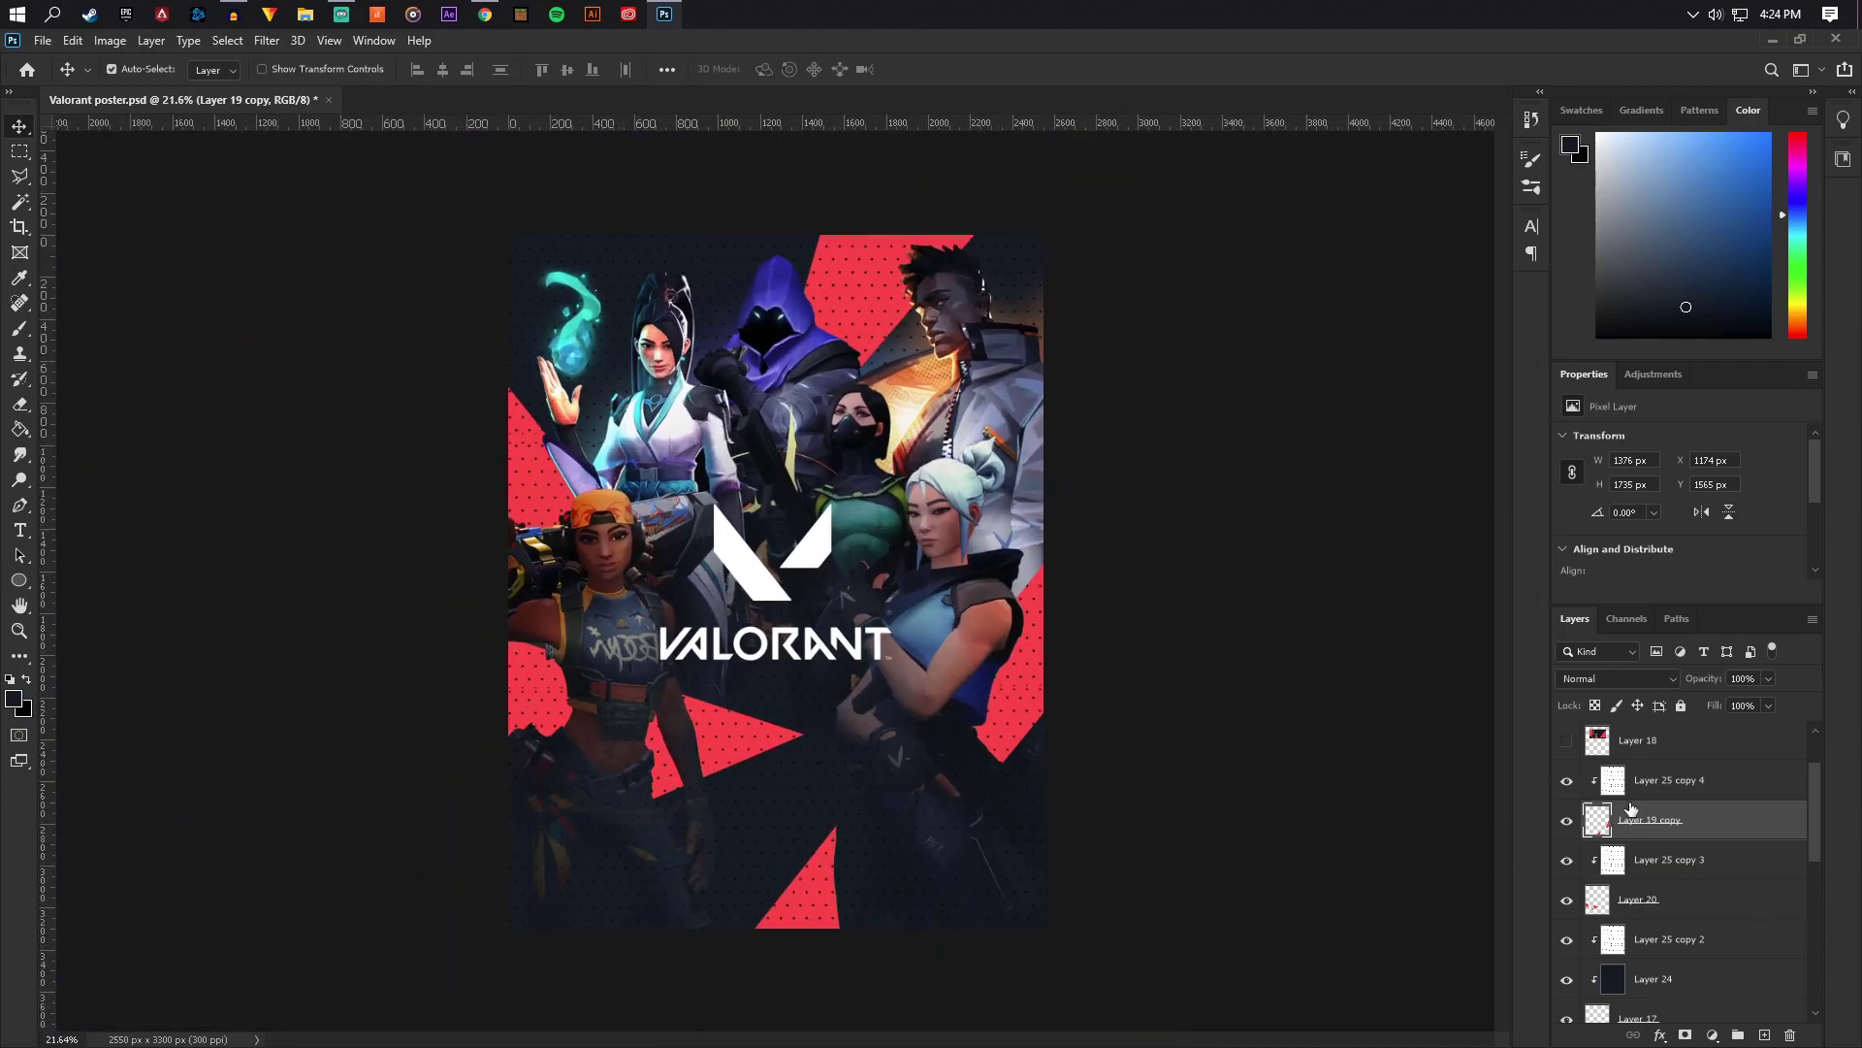
Select the original Layer 25 together with its four dot-pattern copies
click(1669, 782)
ctrl+click(1669, 861)
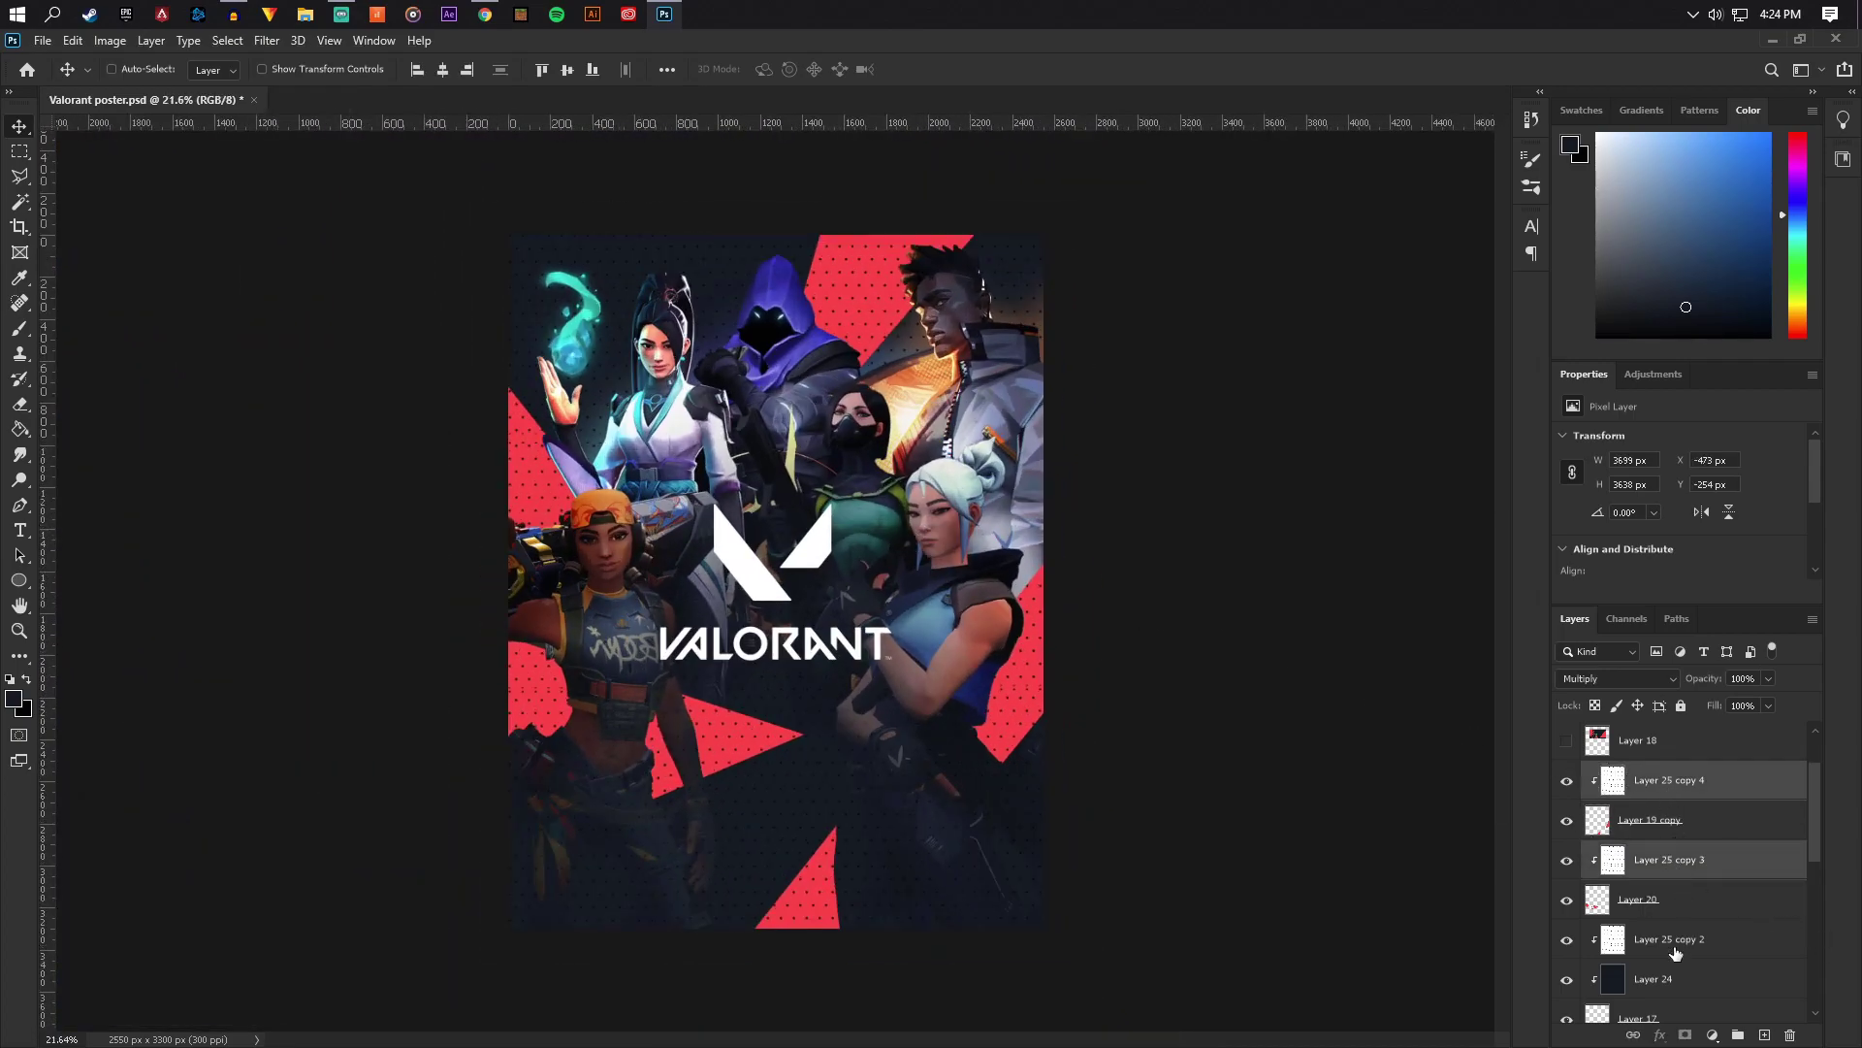
ctrl+click(1674, 939)
scroll(1678, 929, down, 2)
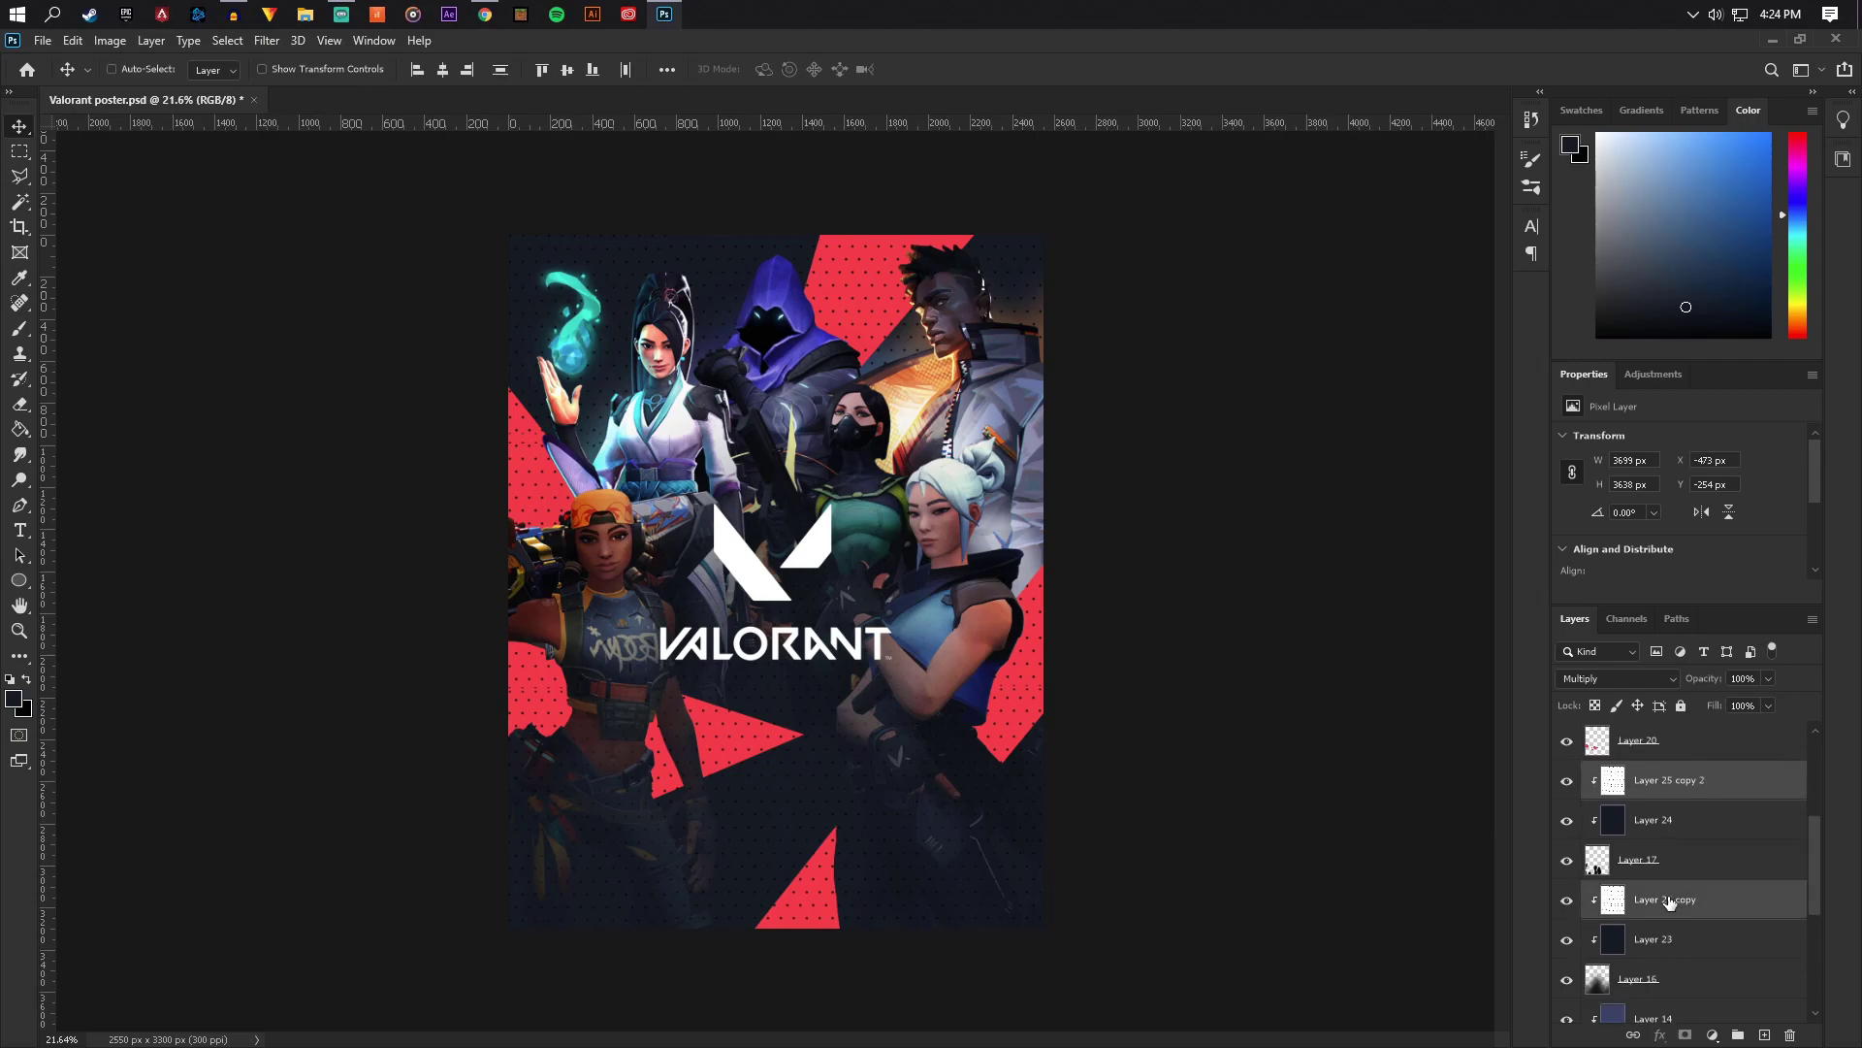
scroll(1669, 902, down, 3)
click(1670, 888)
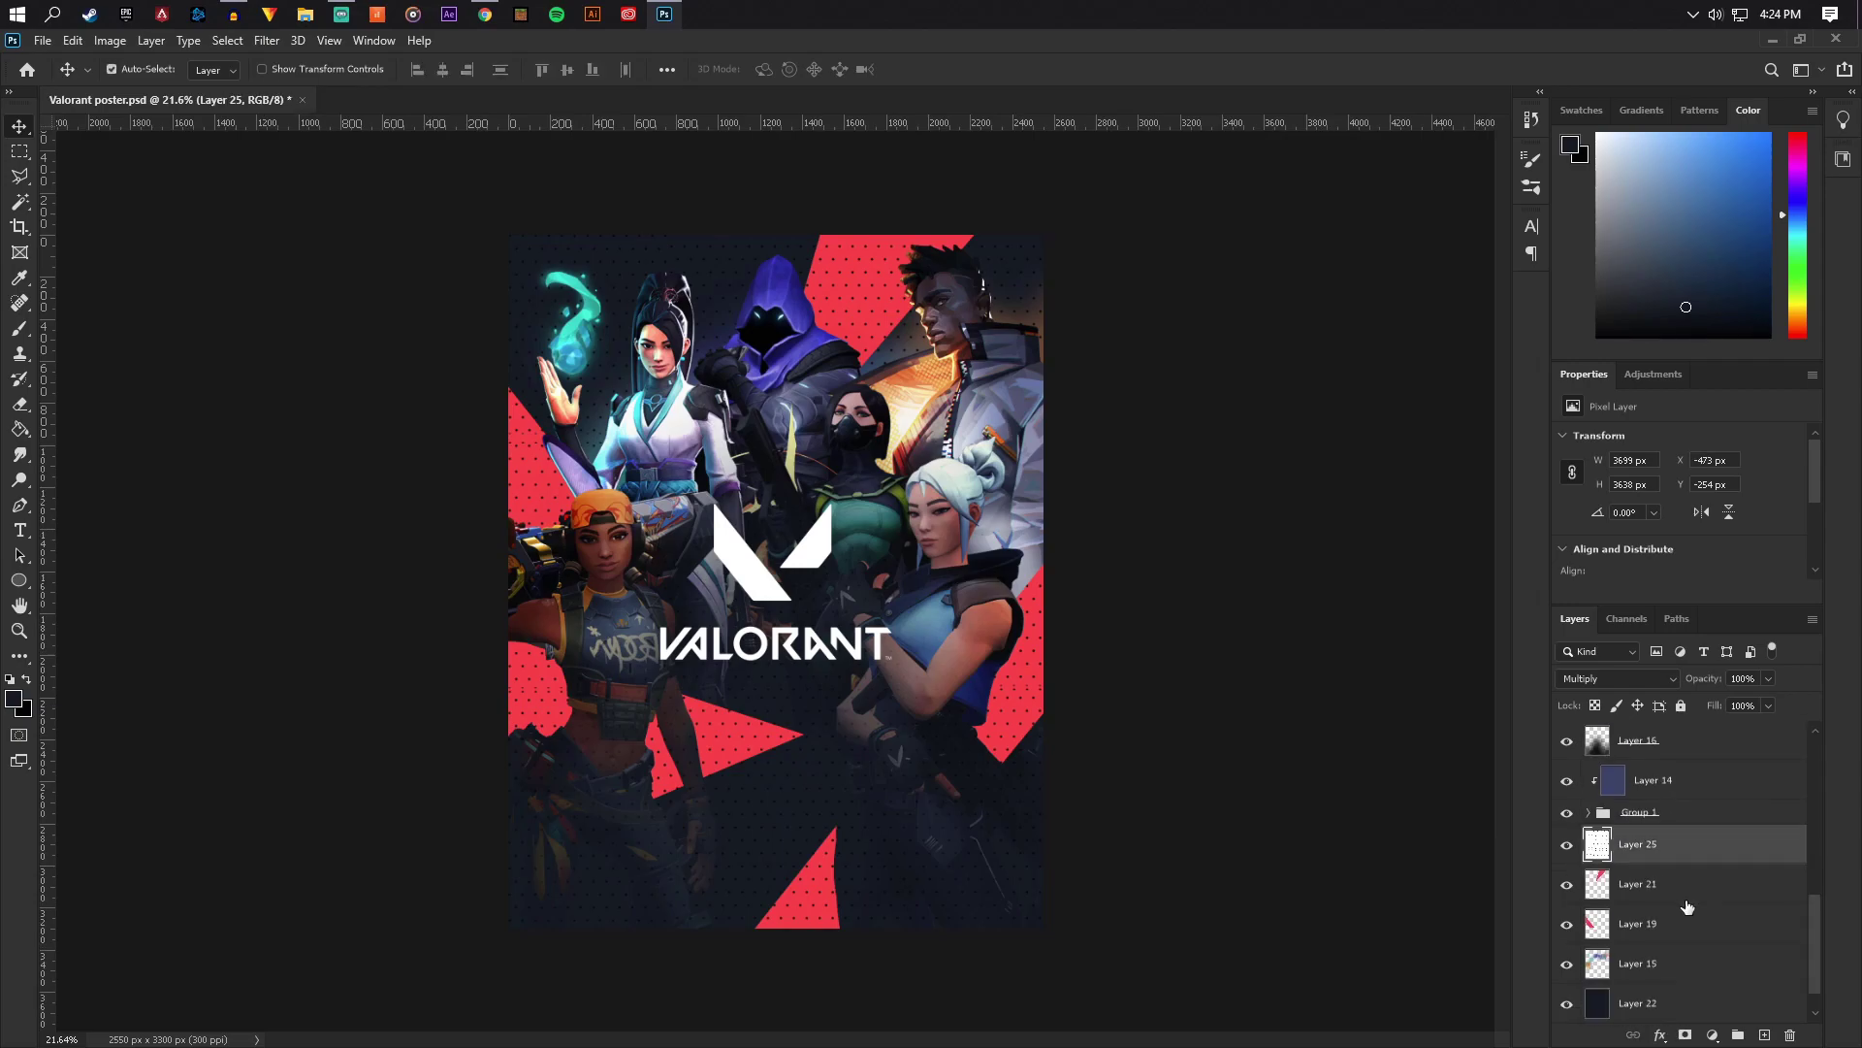
scroll(1685, 906, up, 3)
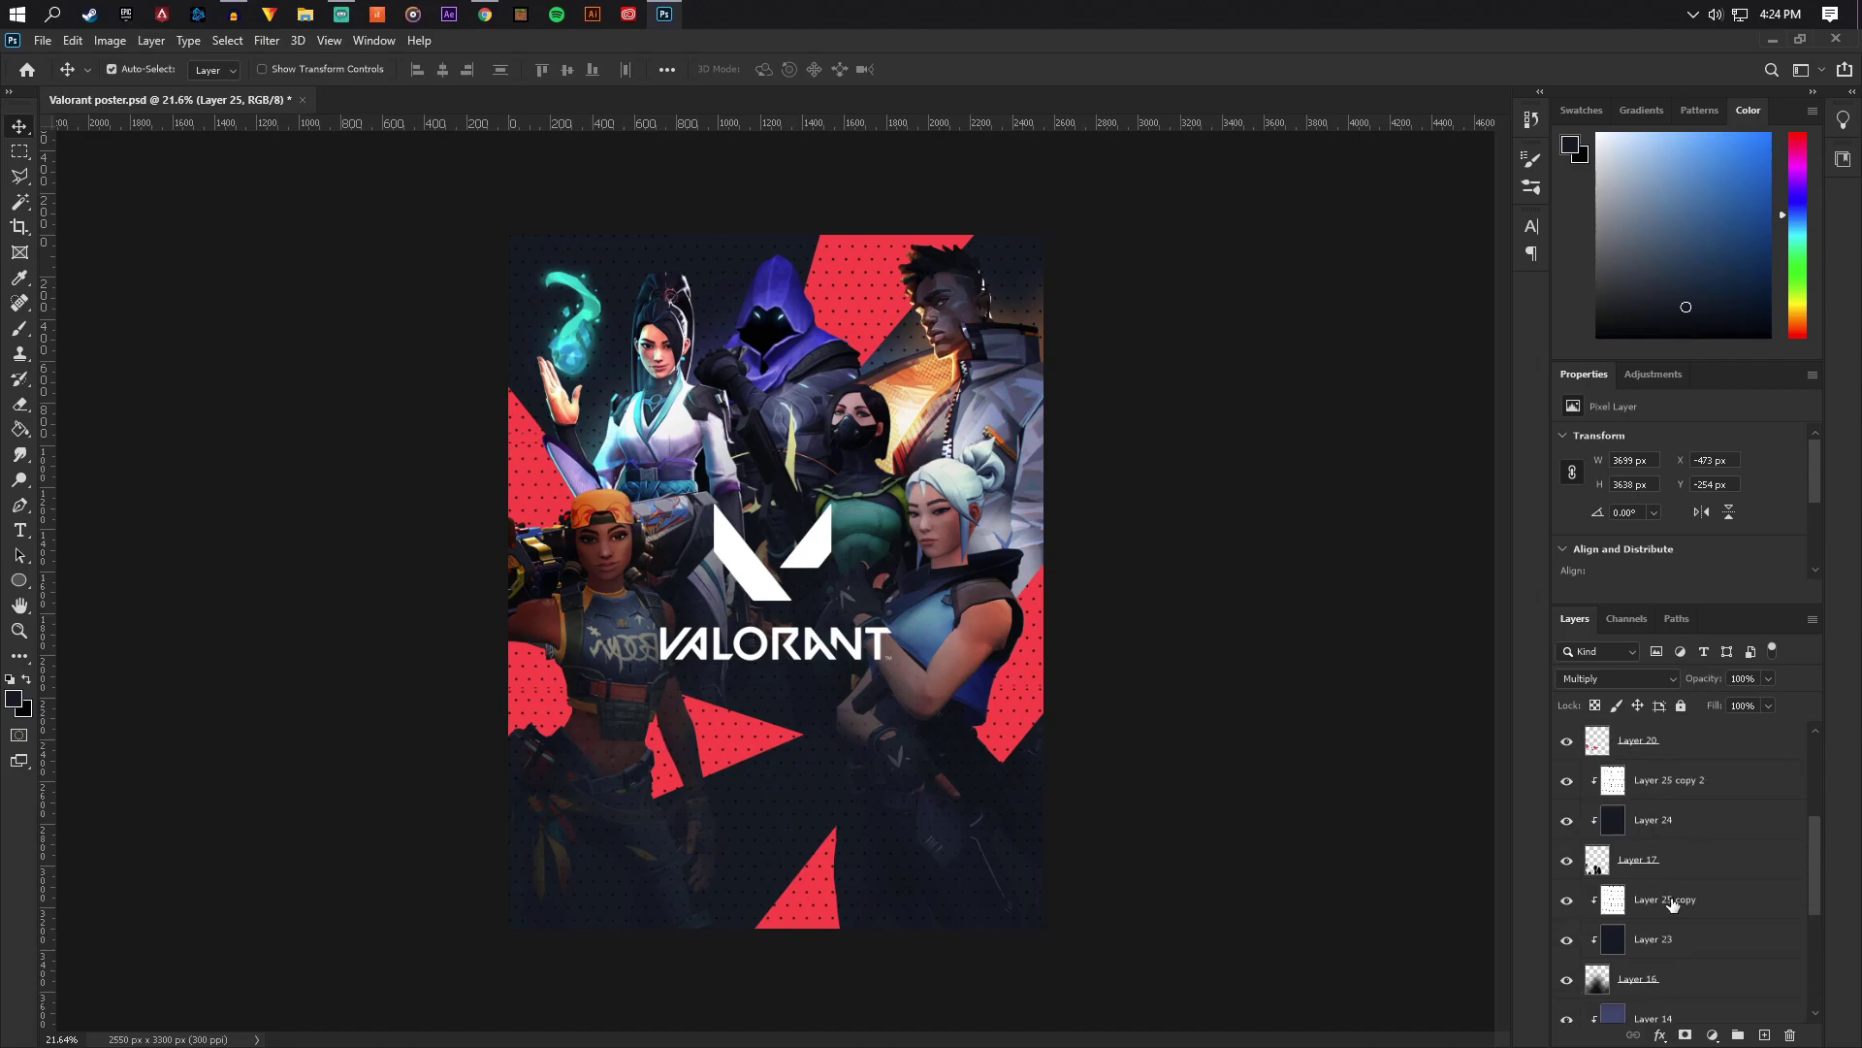
ctrl+click(1672, 900)
scroll(1678, 904, down, 2)
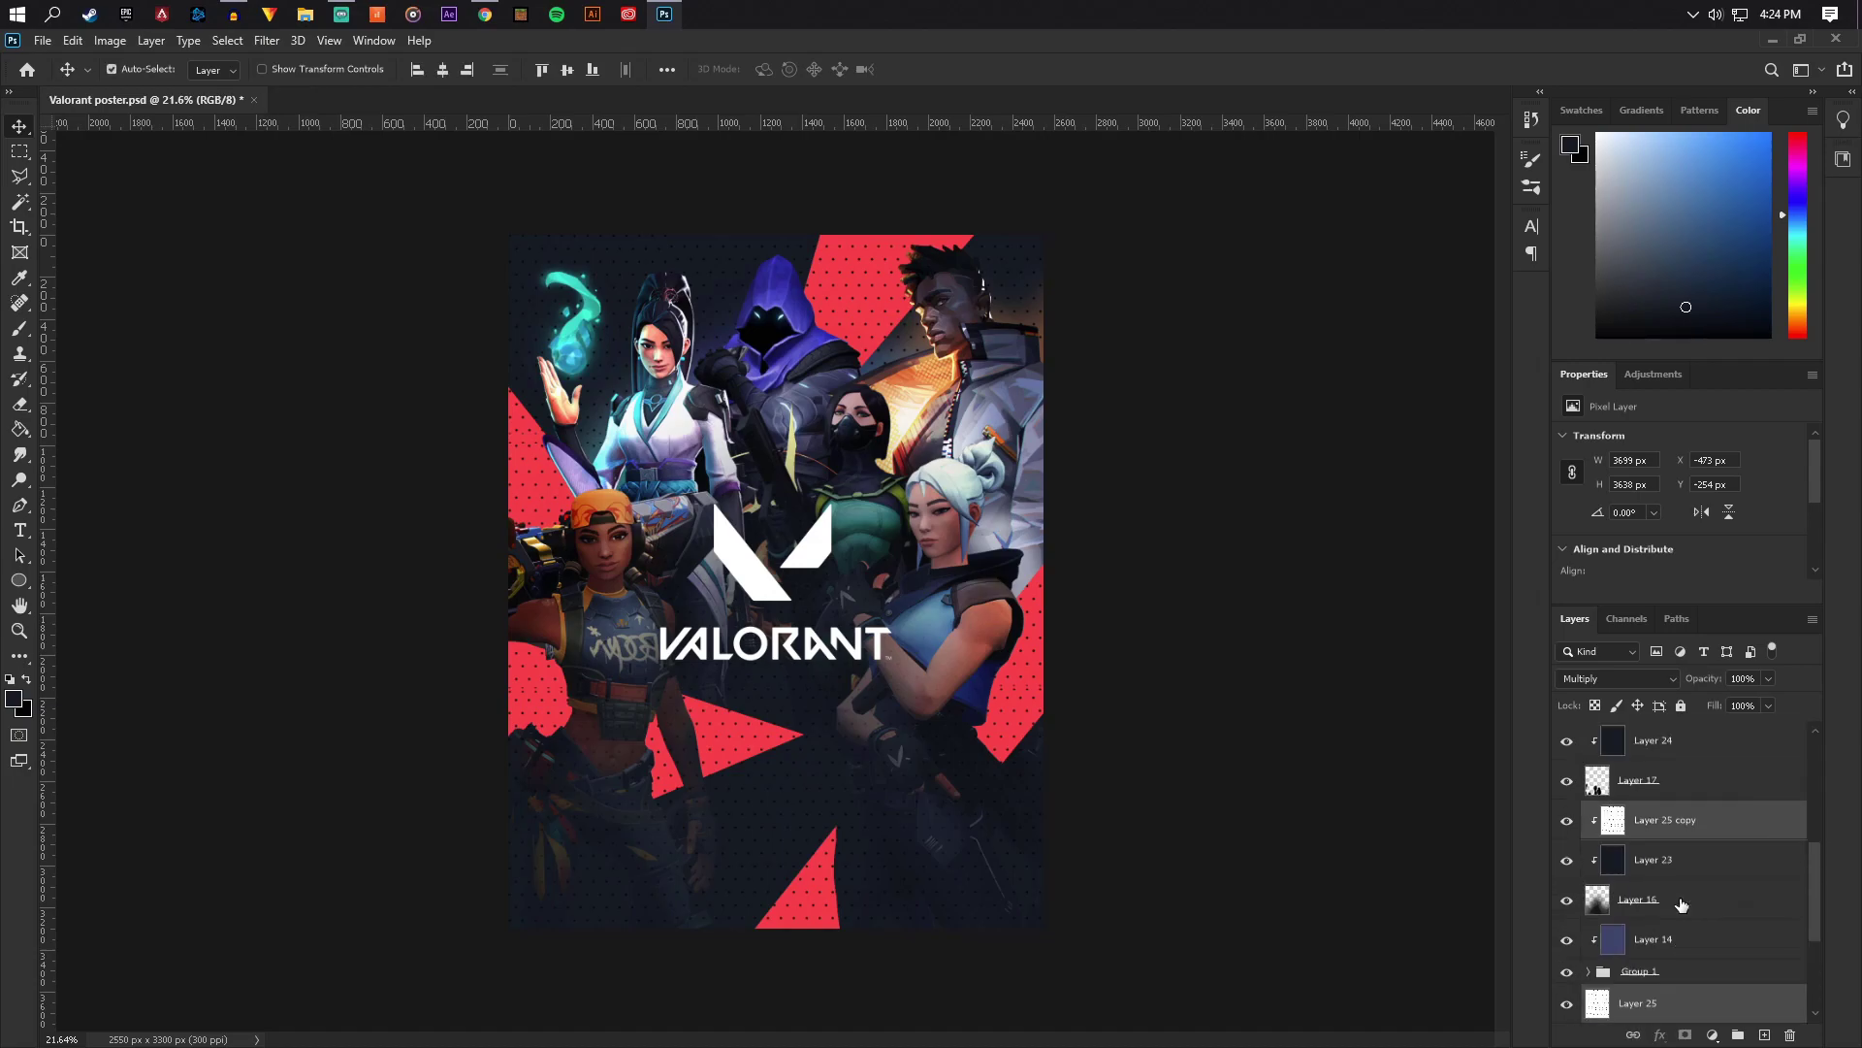
scroll(1682, 904, up, 4)
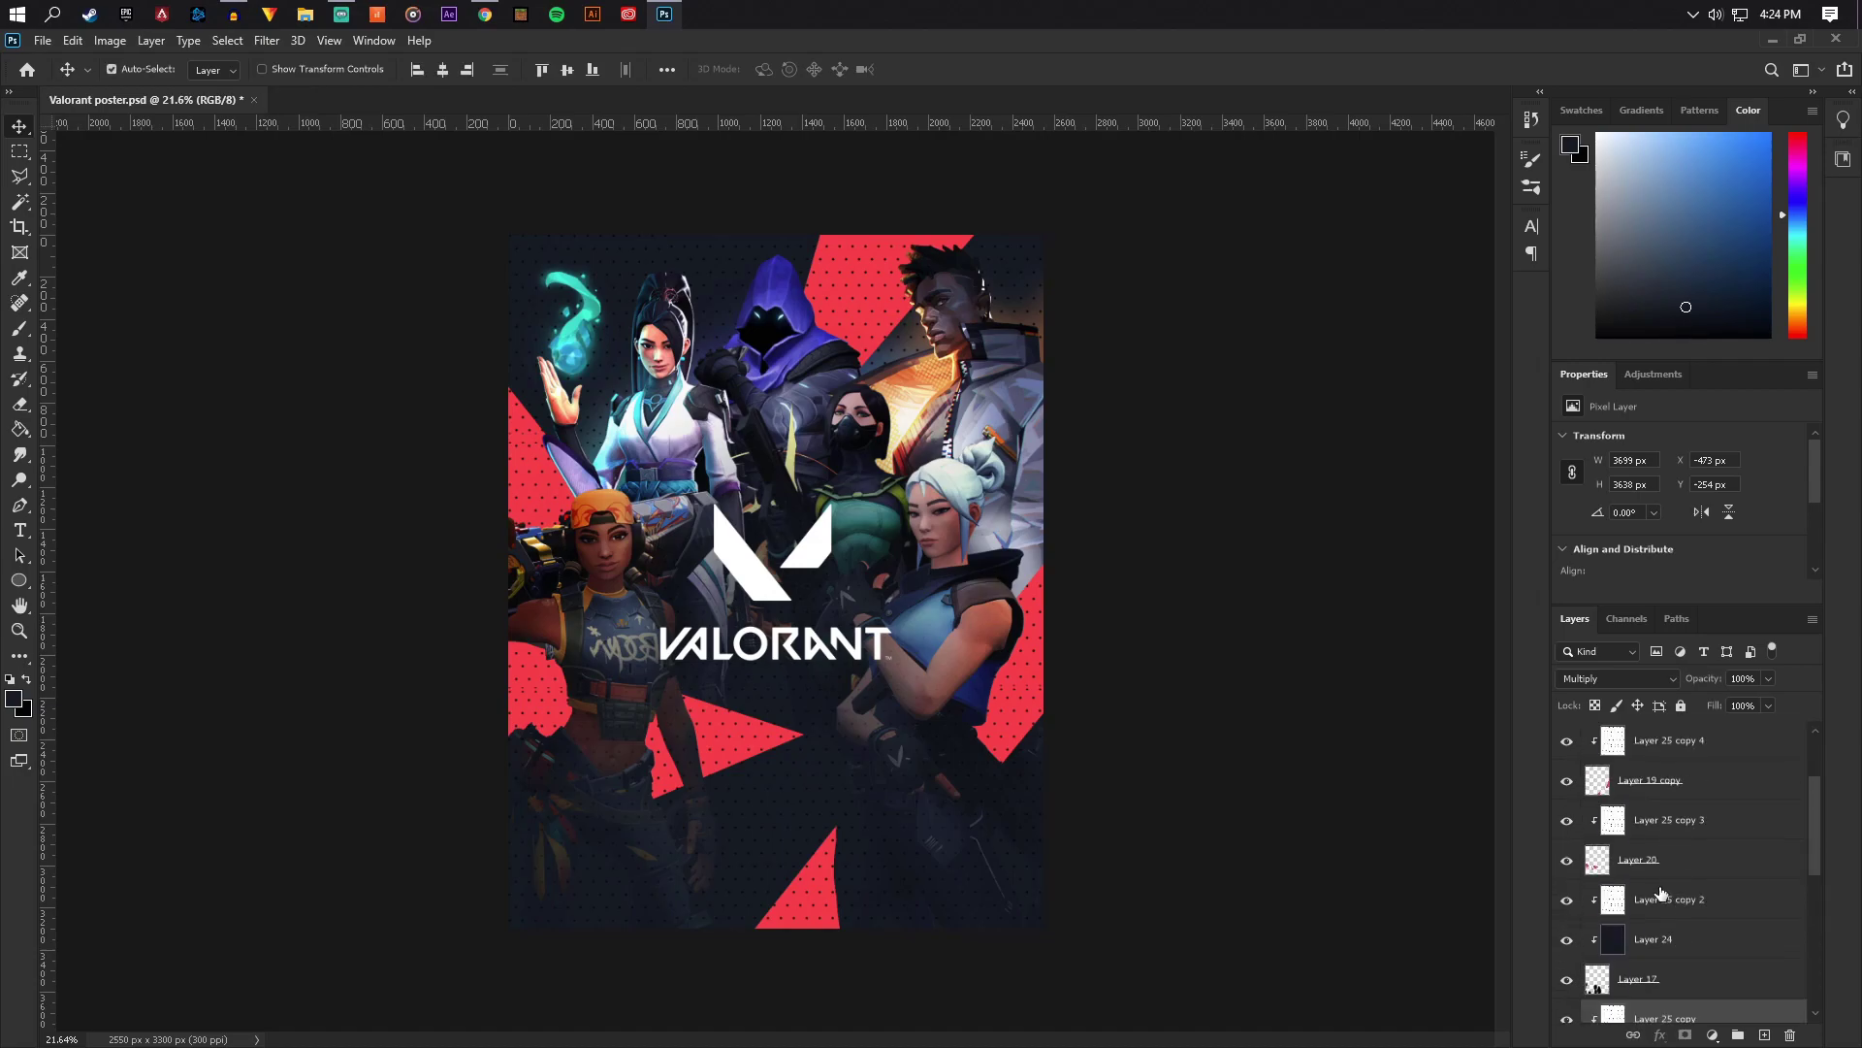
ctrl+click(1659, 899)
ctrl+click(1647, 822)
ctrl+click(1652, 743)
Lower the dot pattern layers' opacity to 59%
scroll(1693, 832, up, 2)
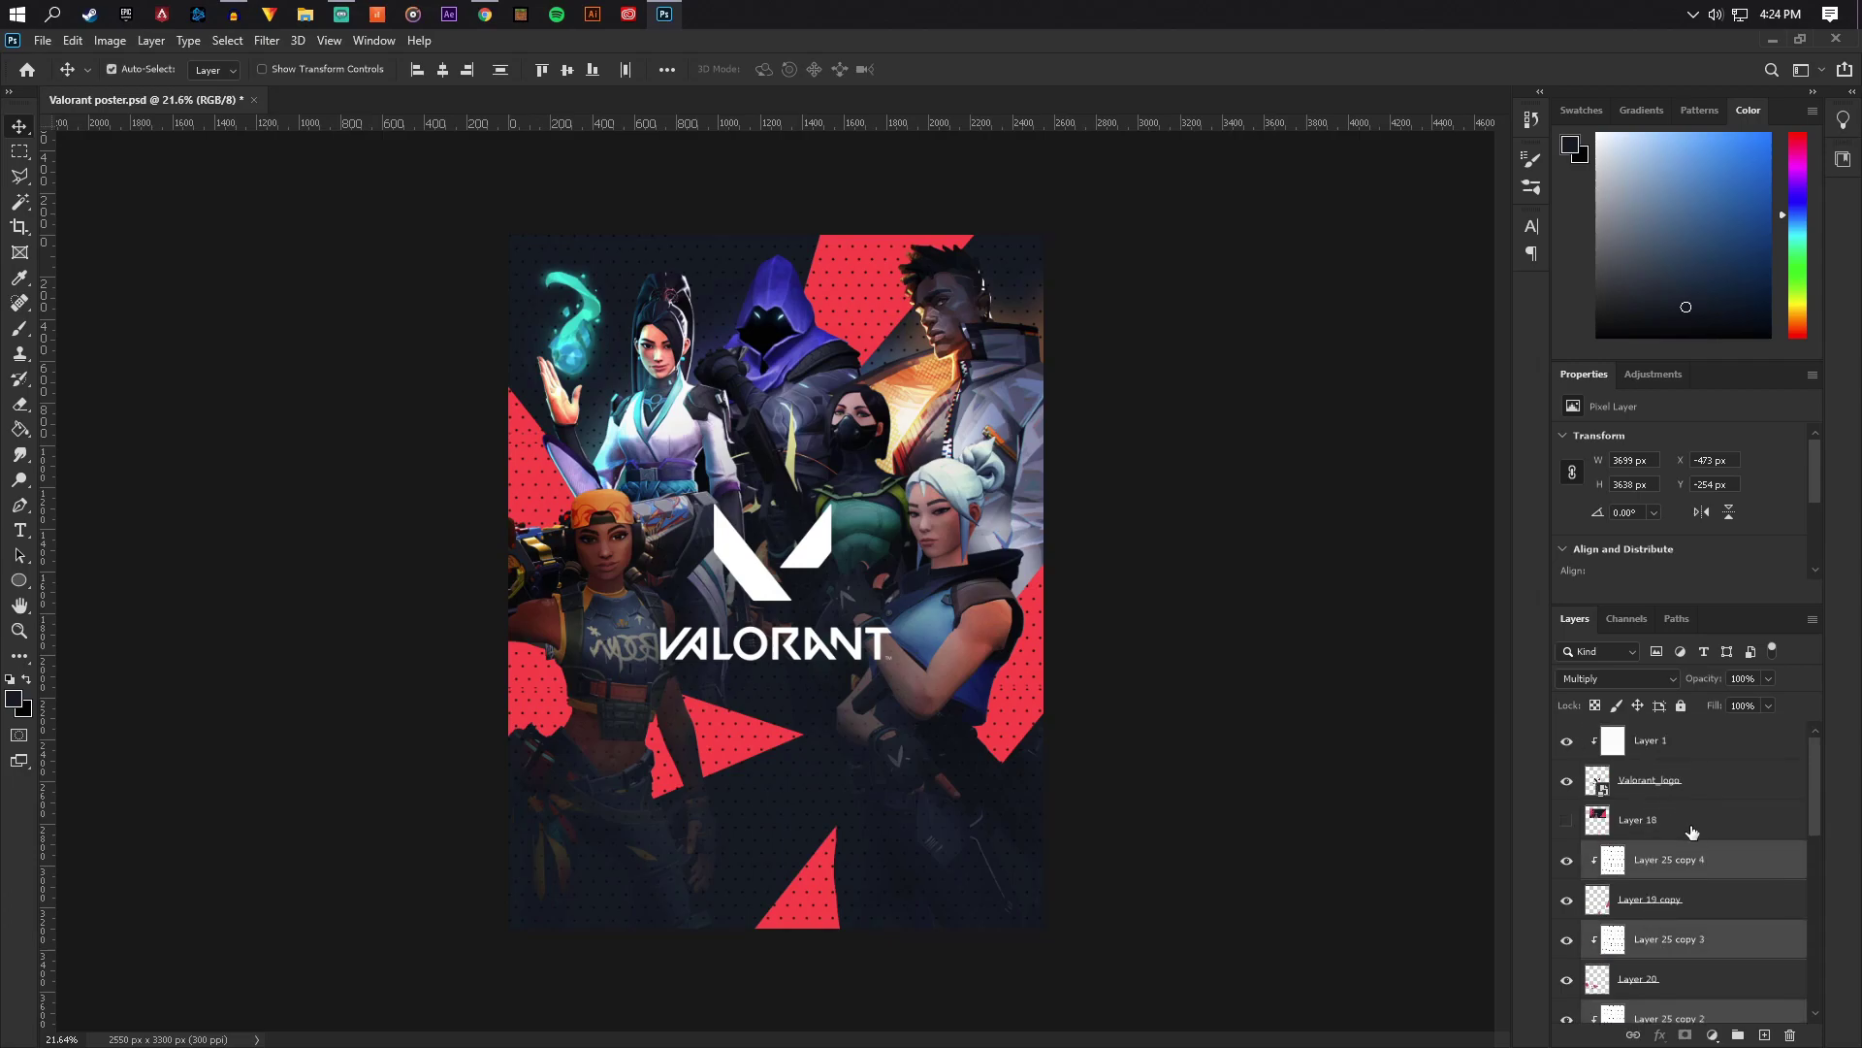
key(ctrl)
click(1765, 683)
click(1661, 861)
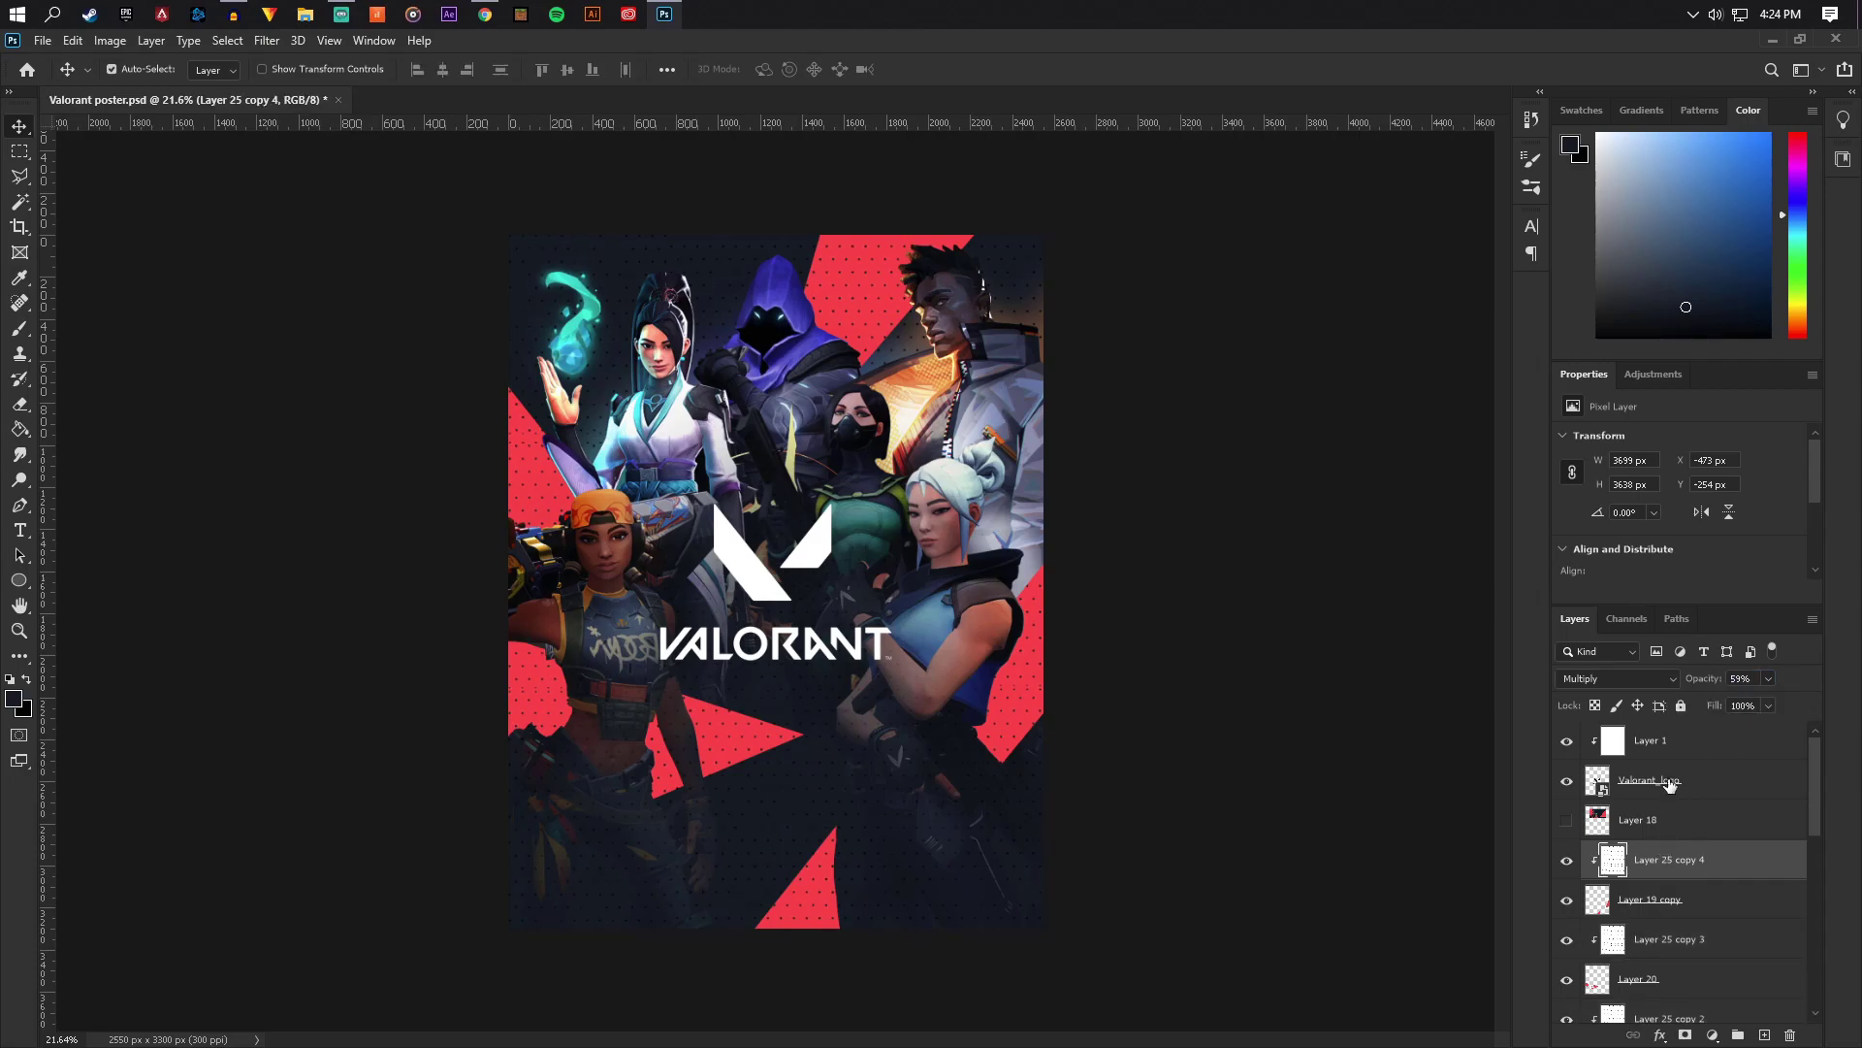
click(1673, 740)
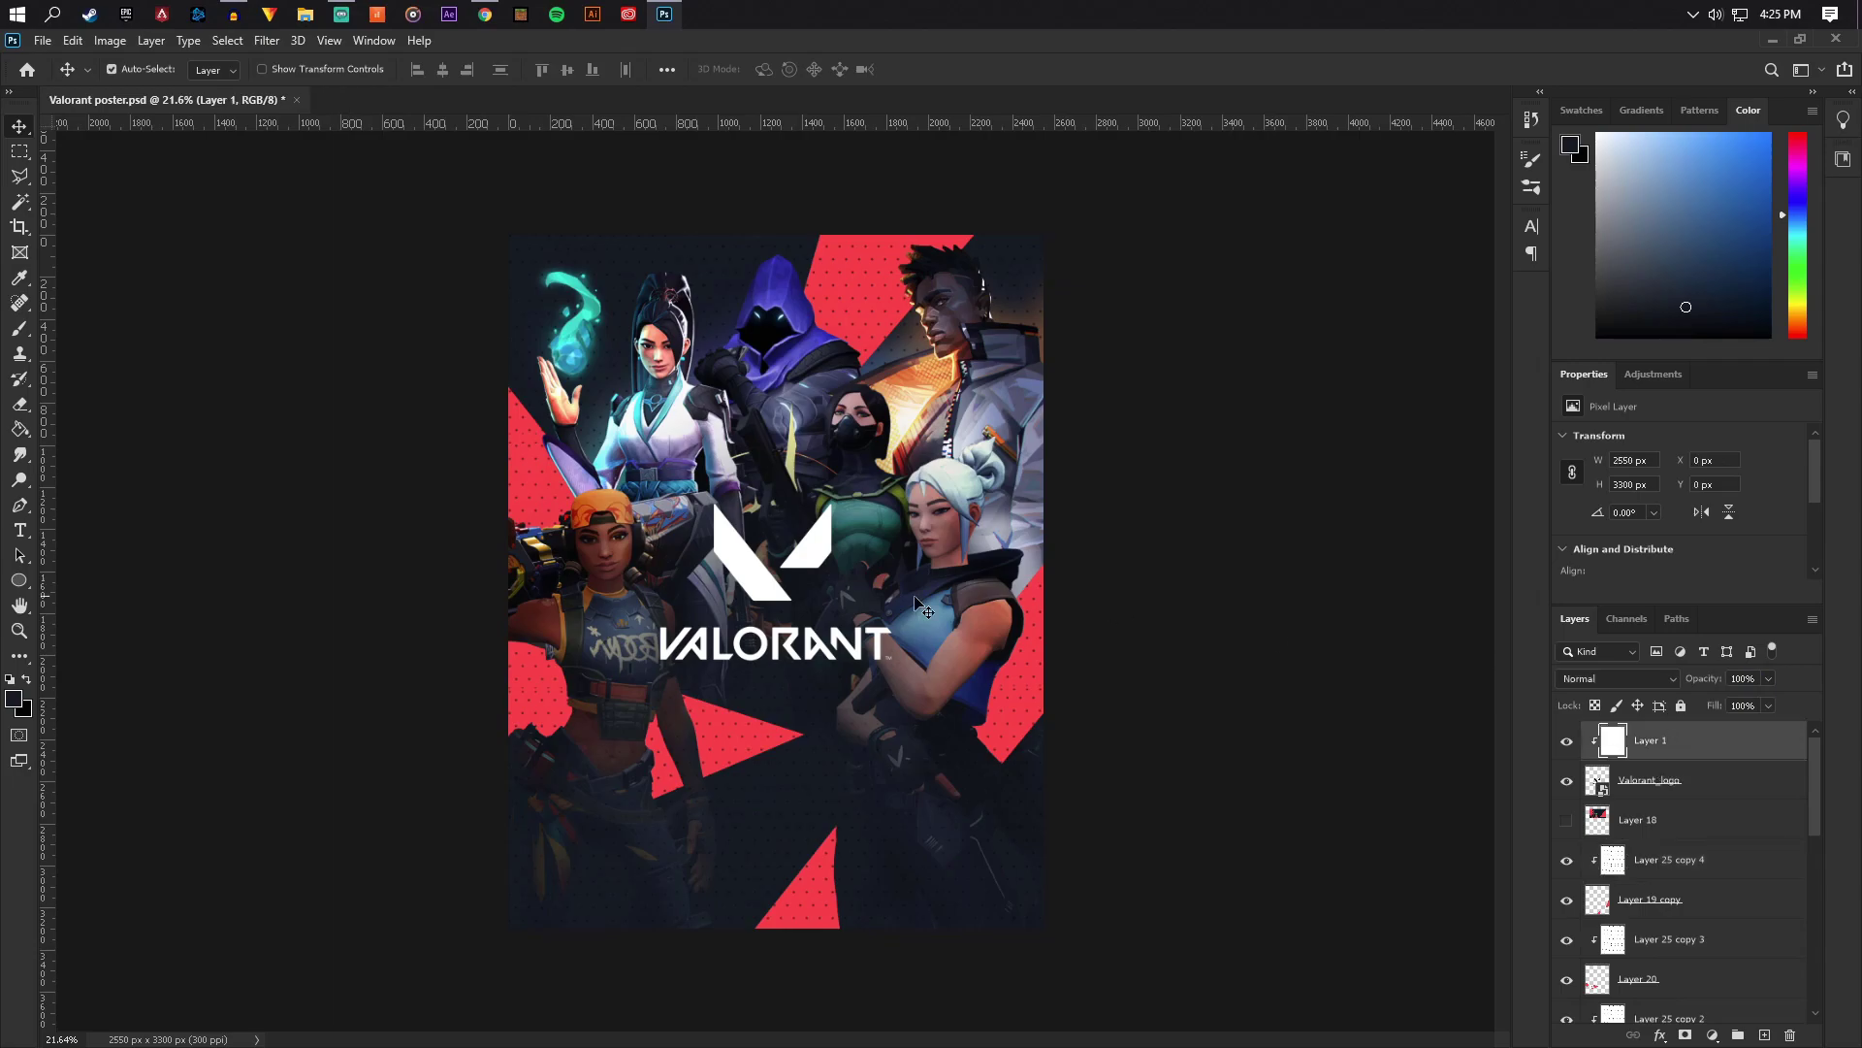
Set up a huge, fully soft brush and add a new Layer 26 beneath Valorant_logo
click(29, 330)
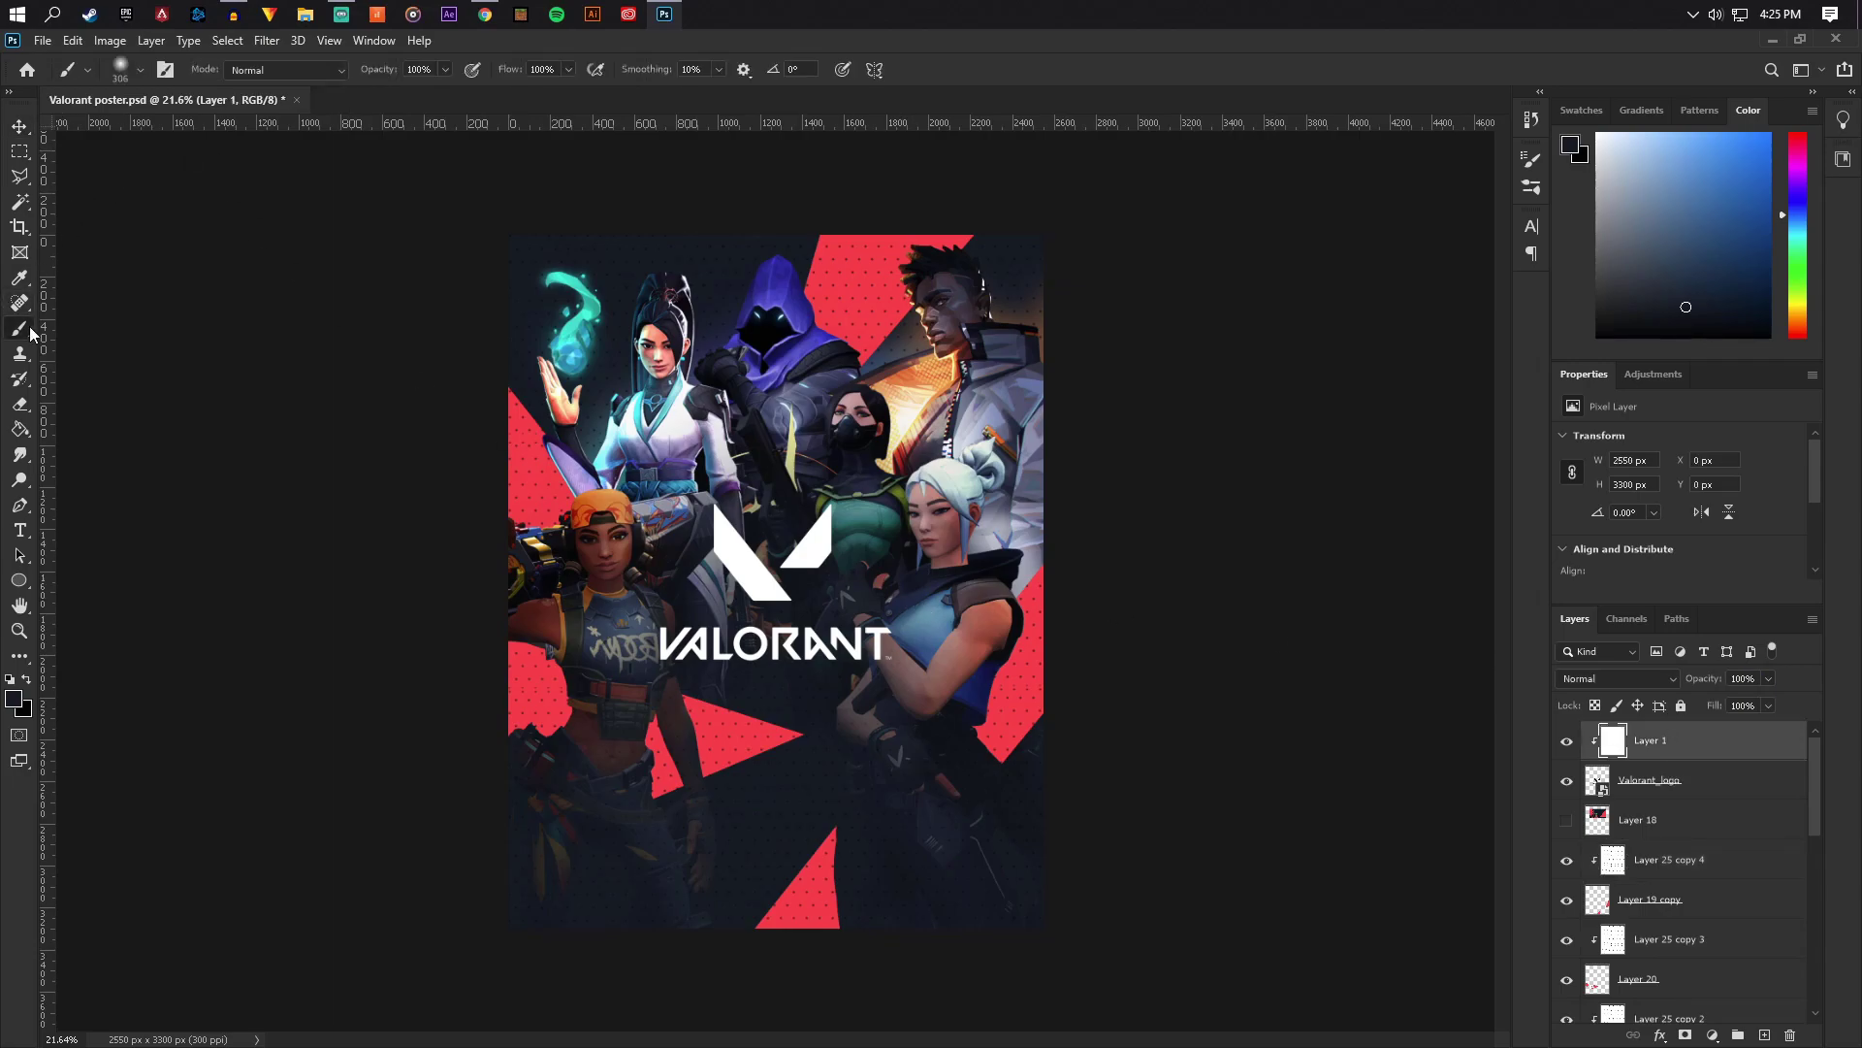
click(124, 74)
click(225, 130)
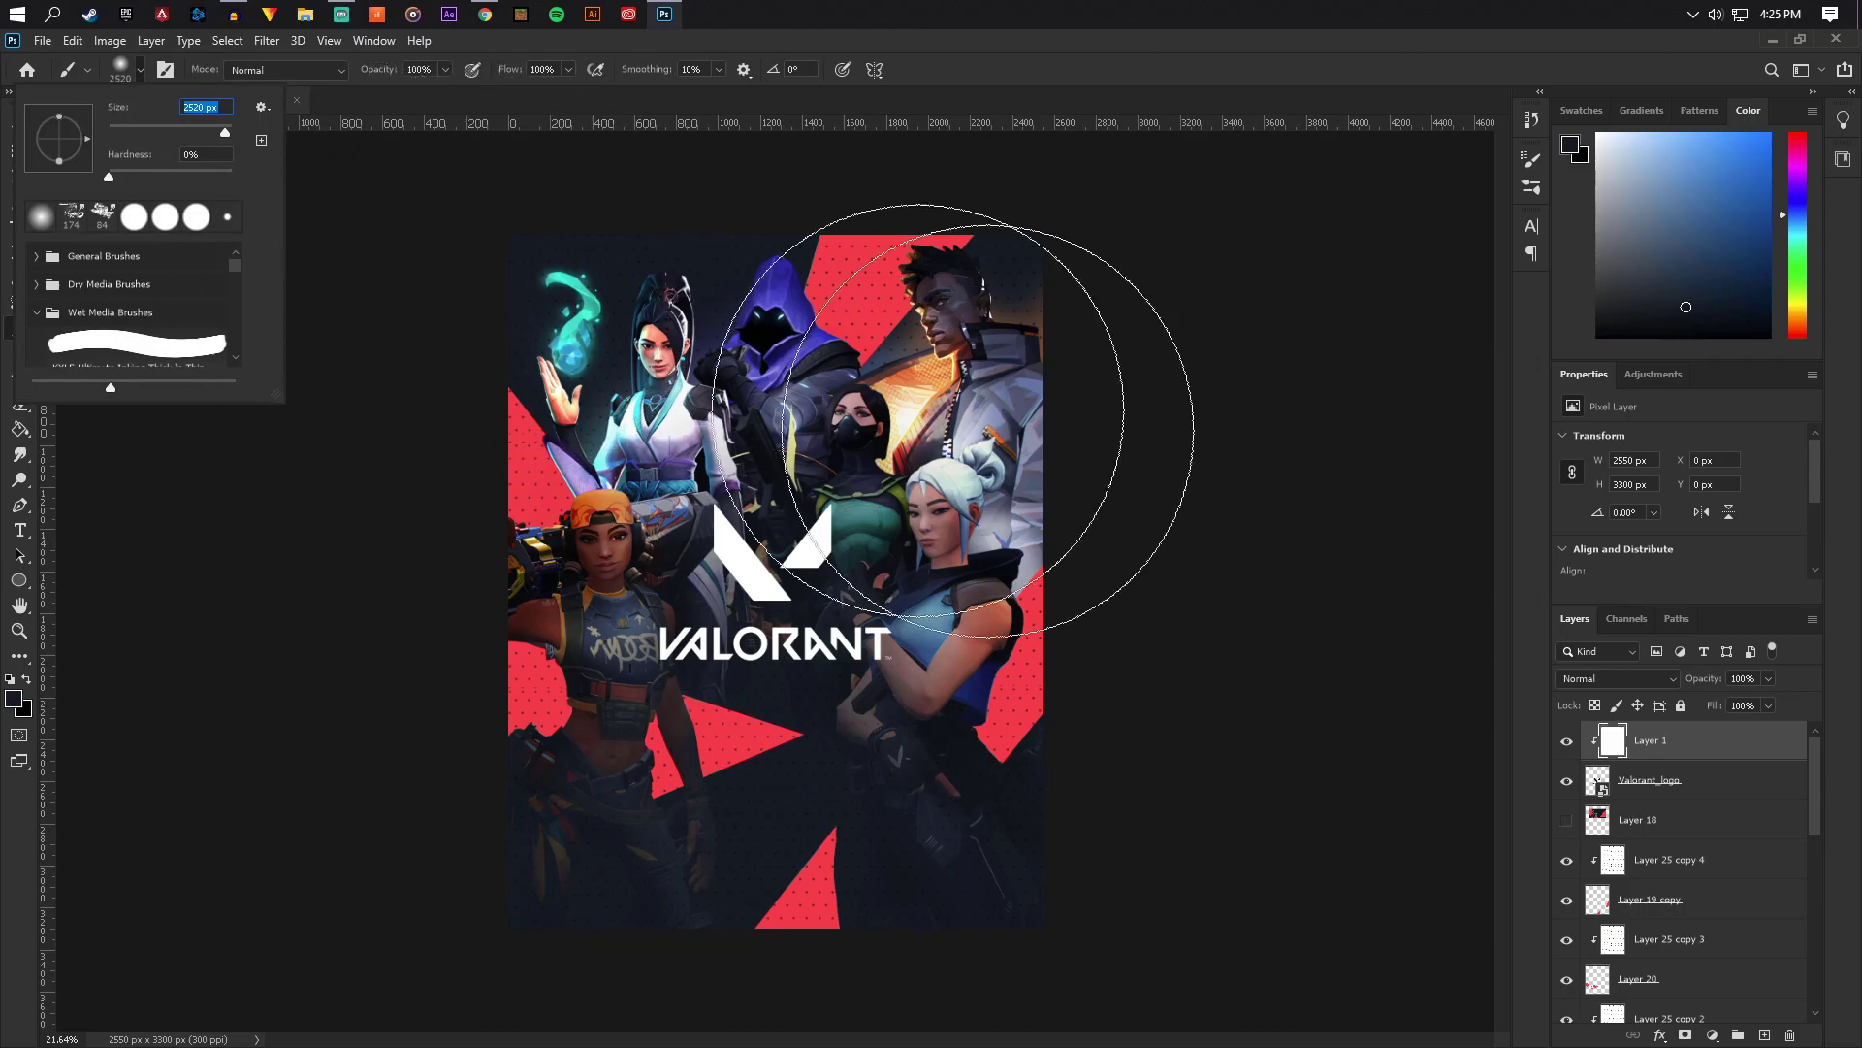
click(1764, 1035)
click(1764, 1035)
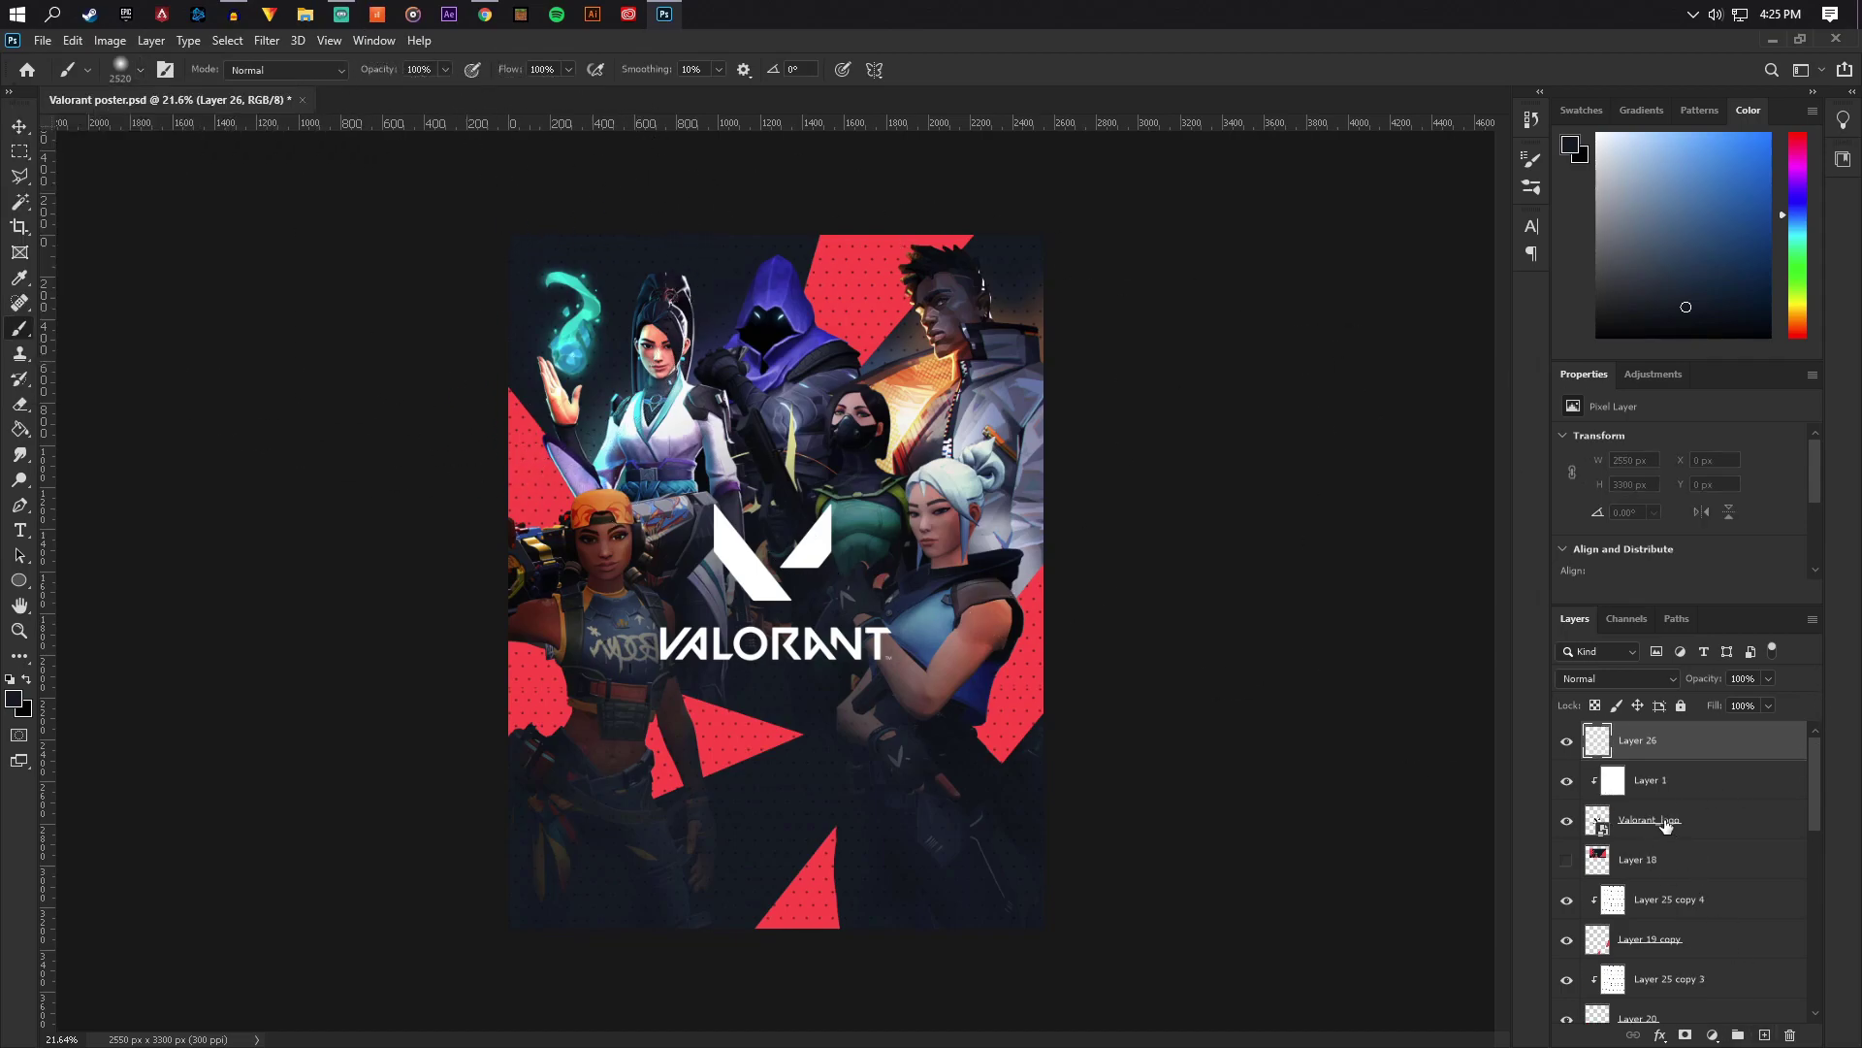
drag(1656, 757, 1660, 840)
key(ctrl+minus)
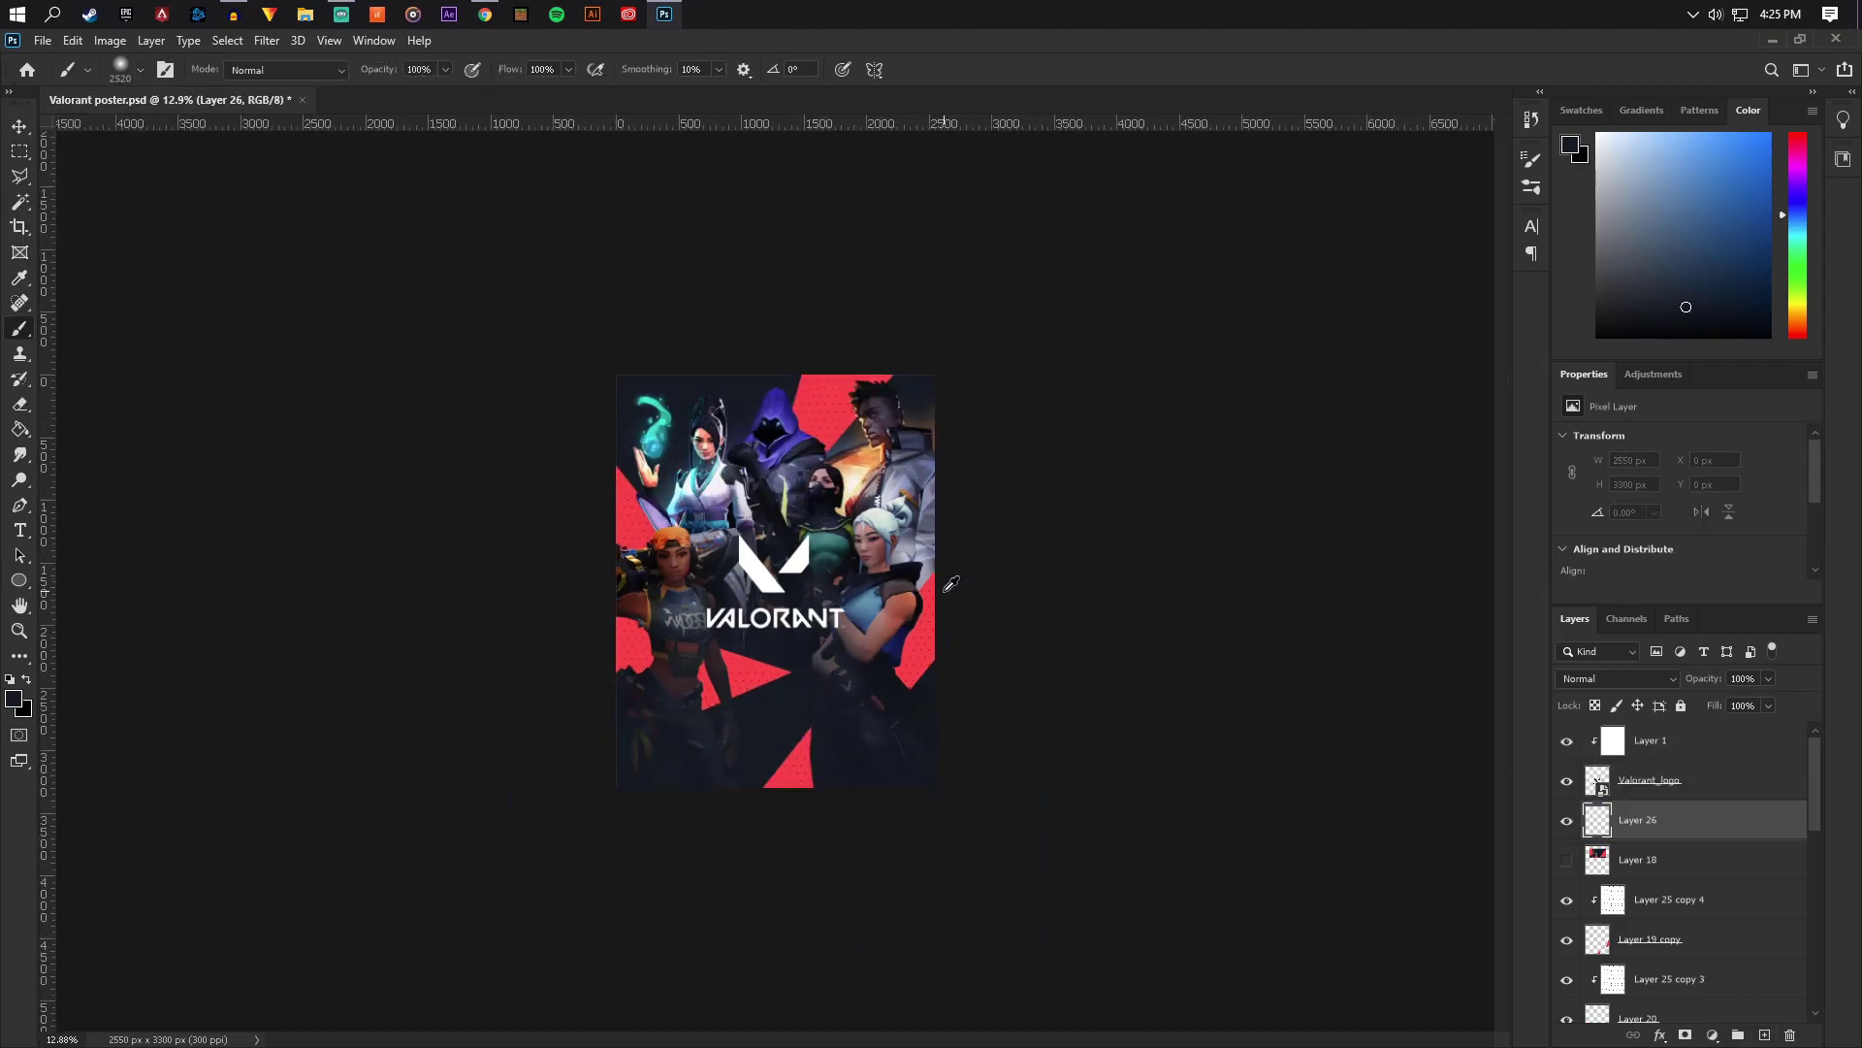
key(ctrl+plus)
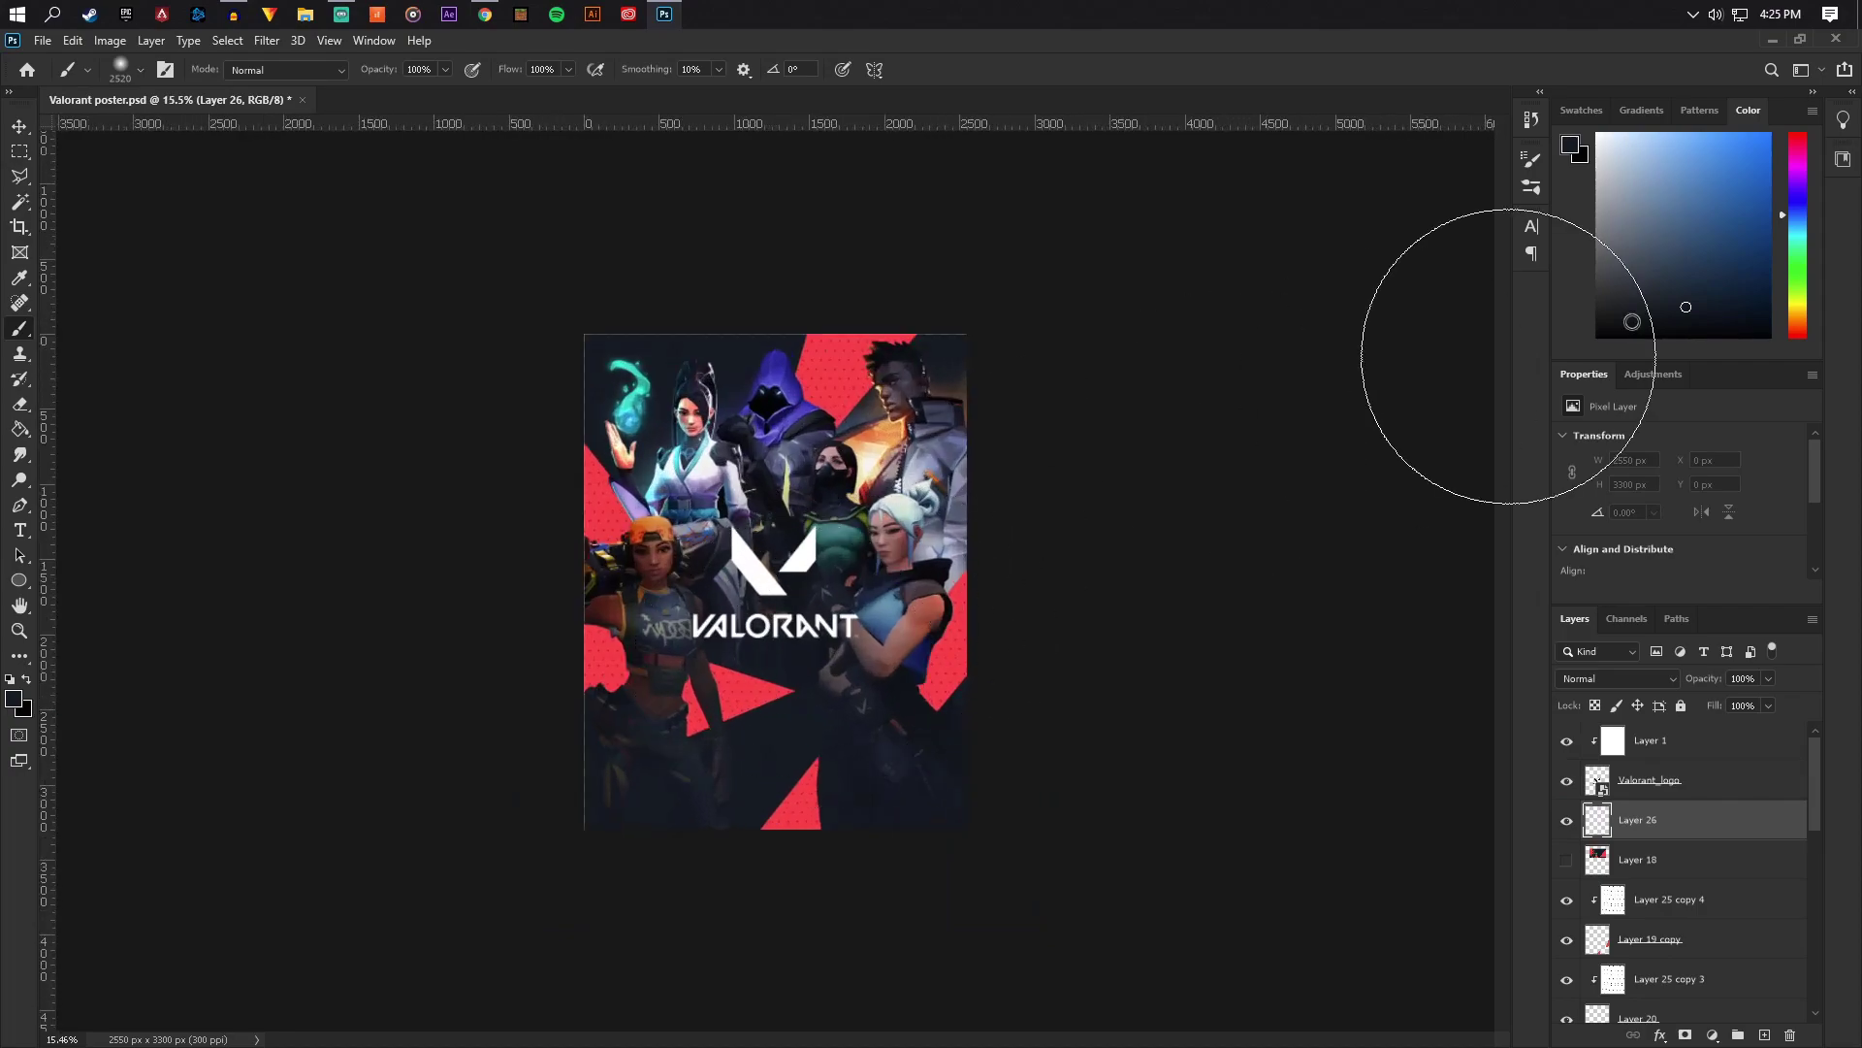
Paint soft dark shading over the lower right and behind the logo, undoing the lower-left dab
drag(1721, 313, 1733, 319)
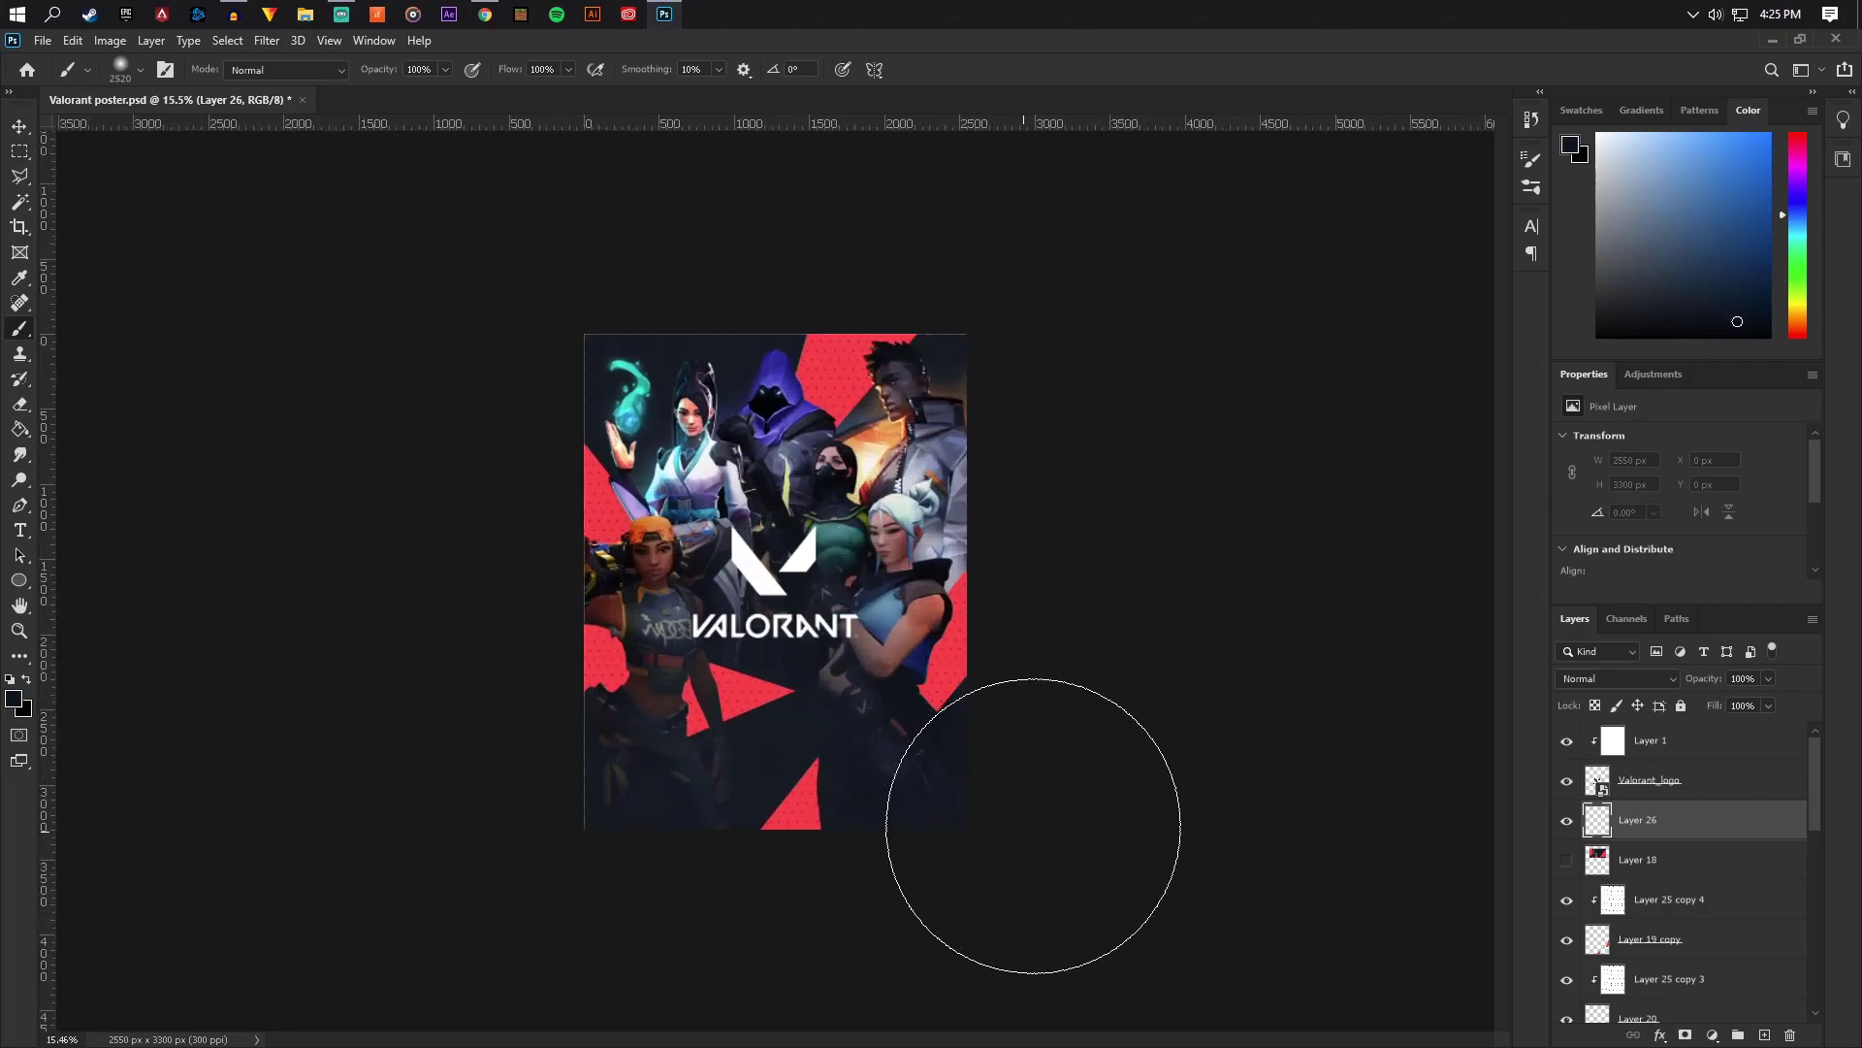
click(993, 809)
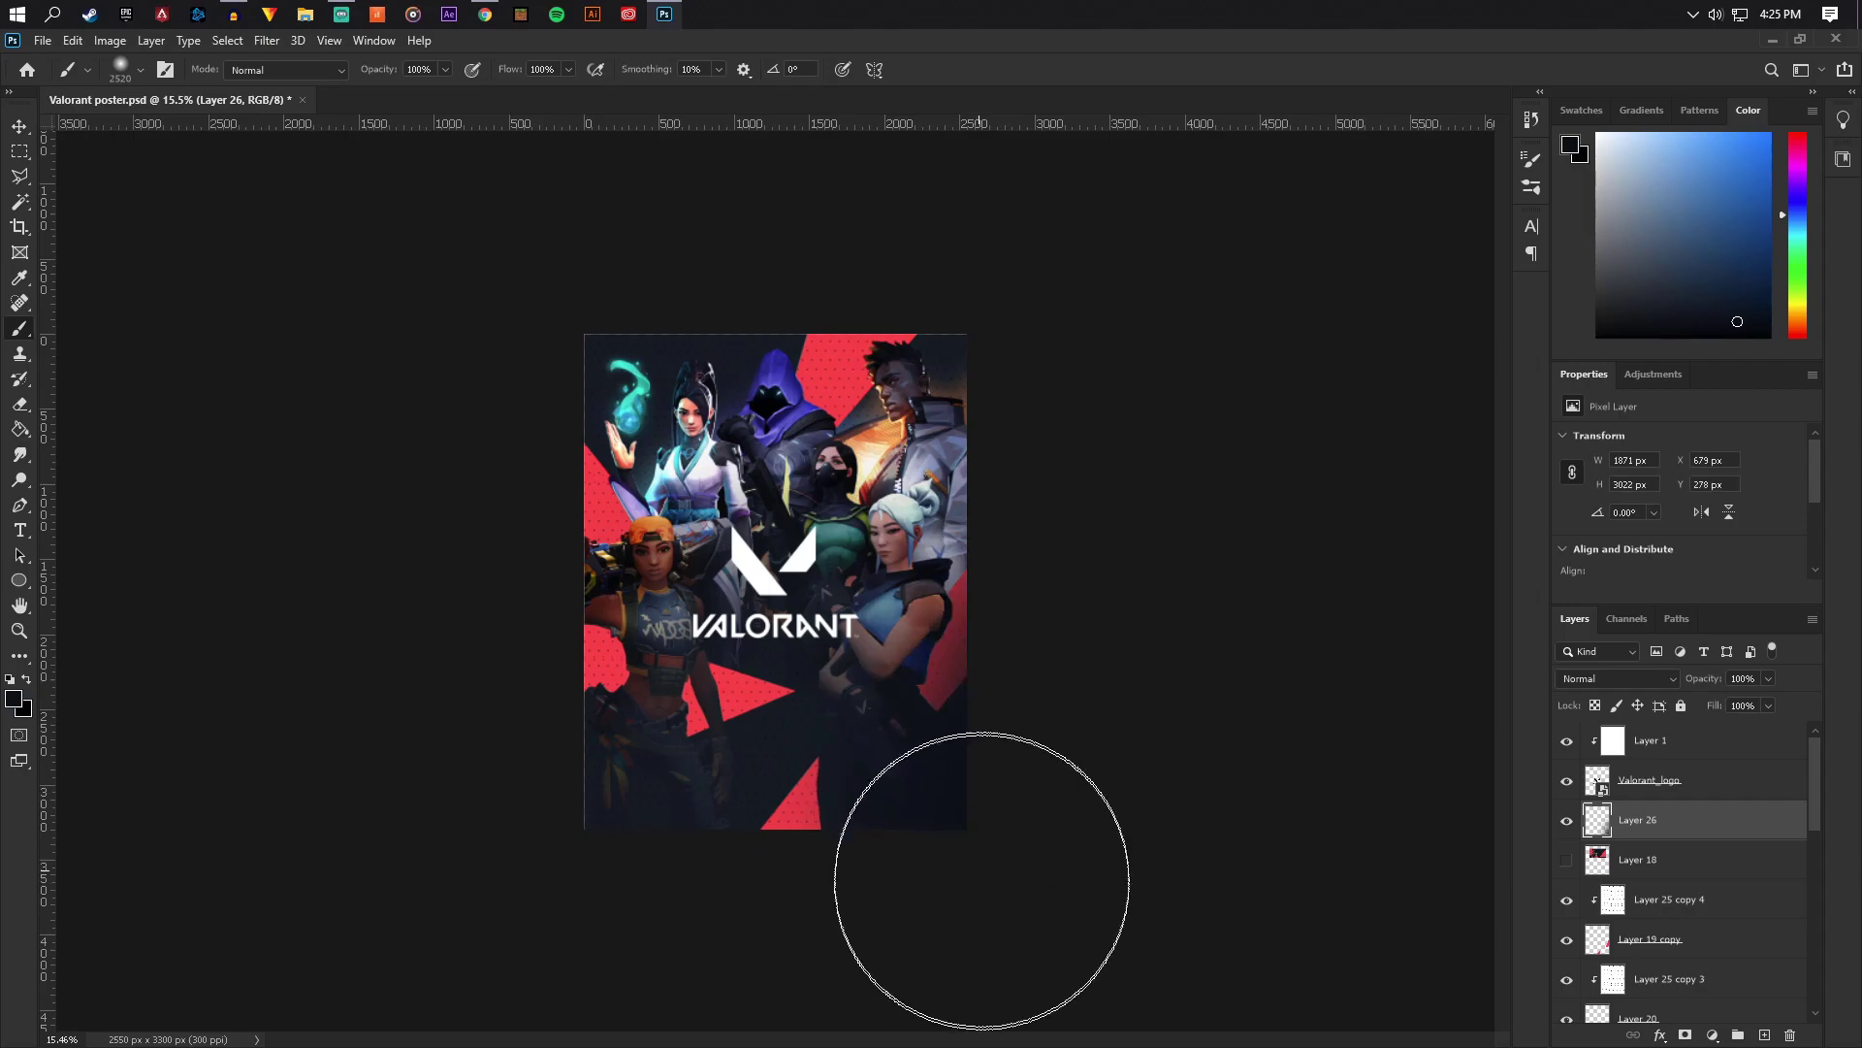
drag(653, 831, 653, 825)
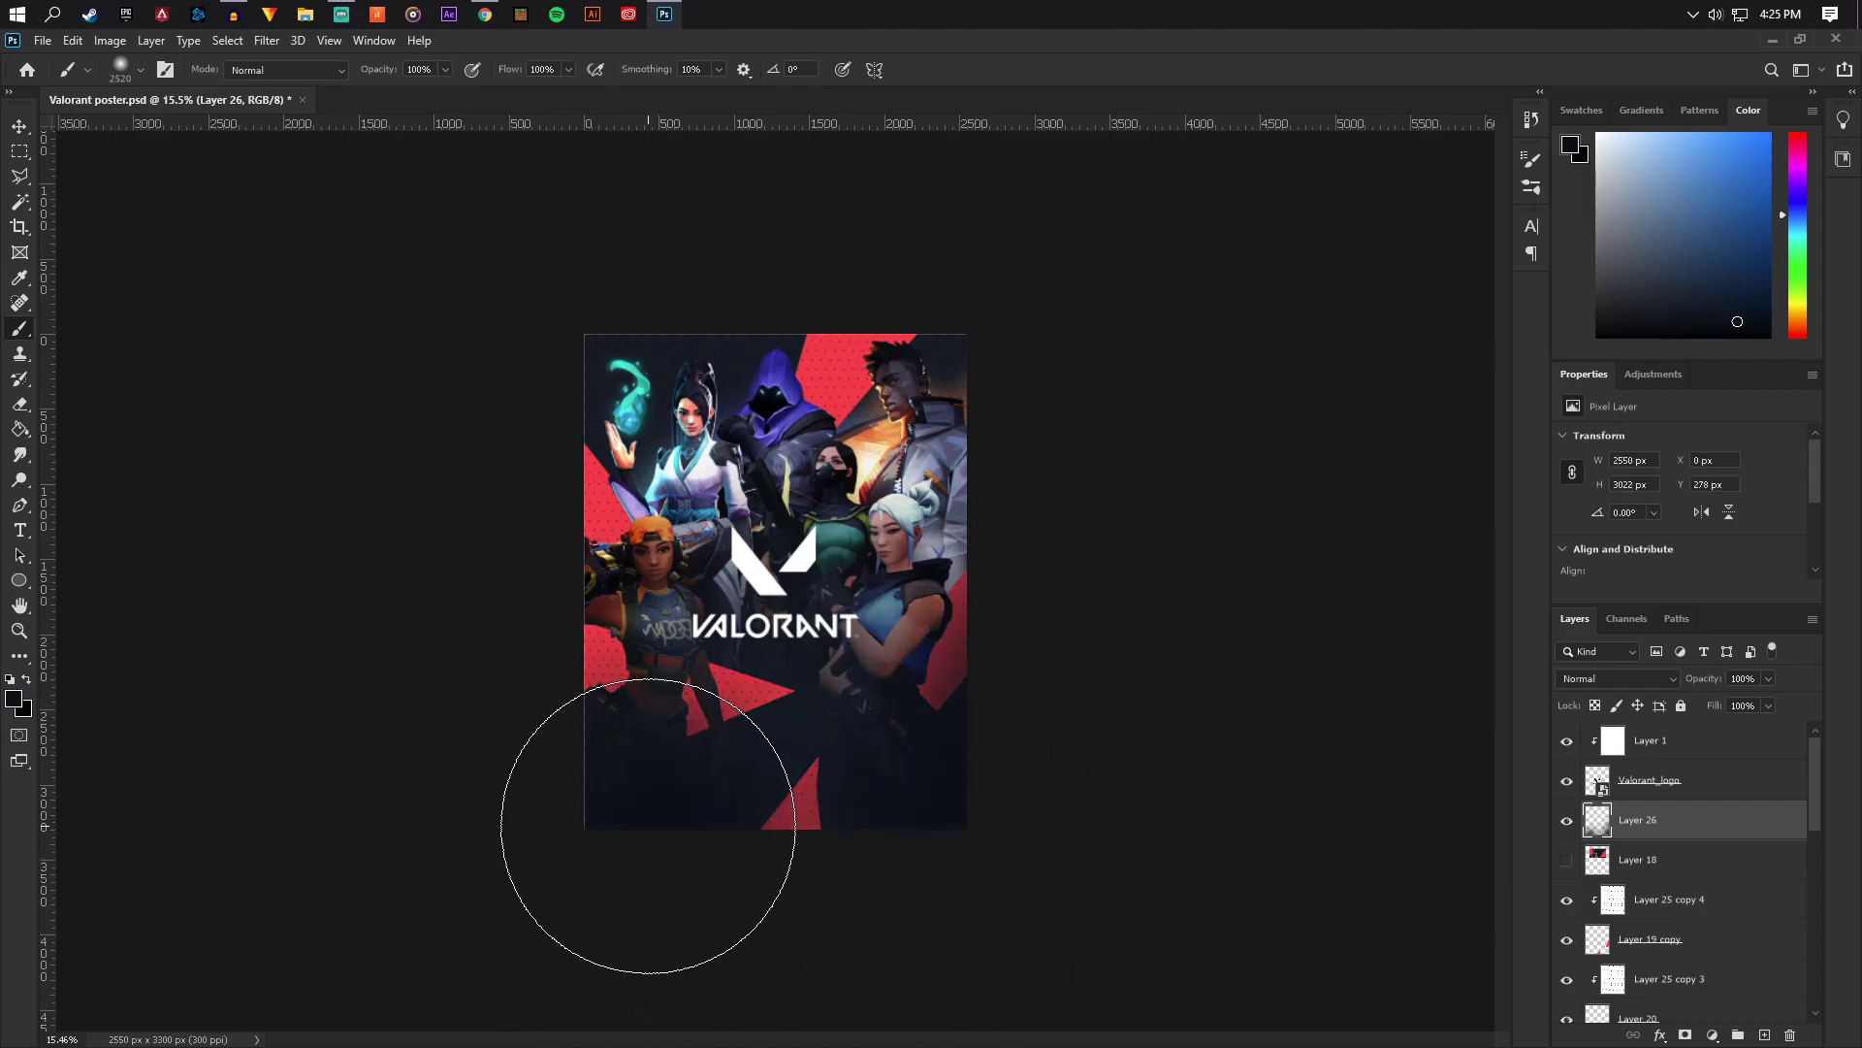
key(ctrl+z)
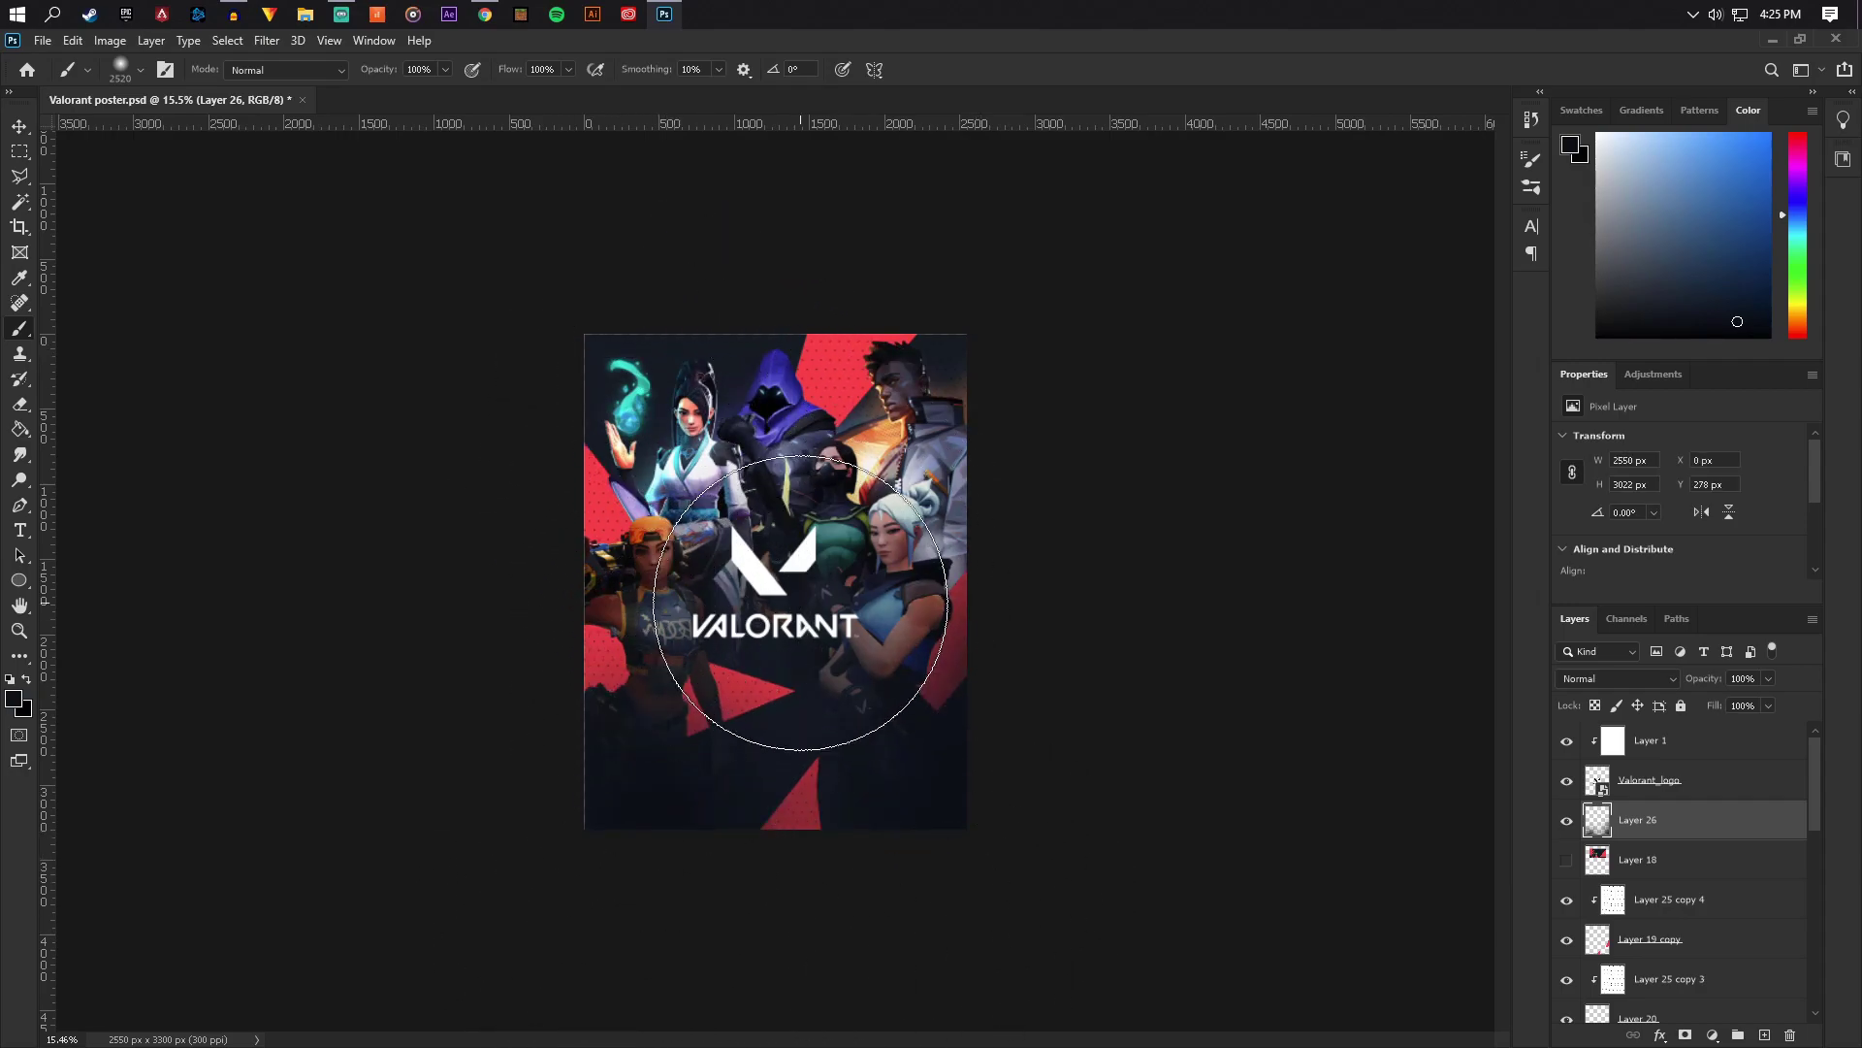
click(781, 629)
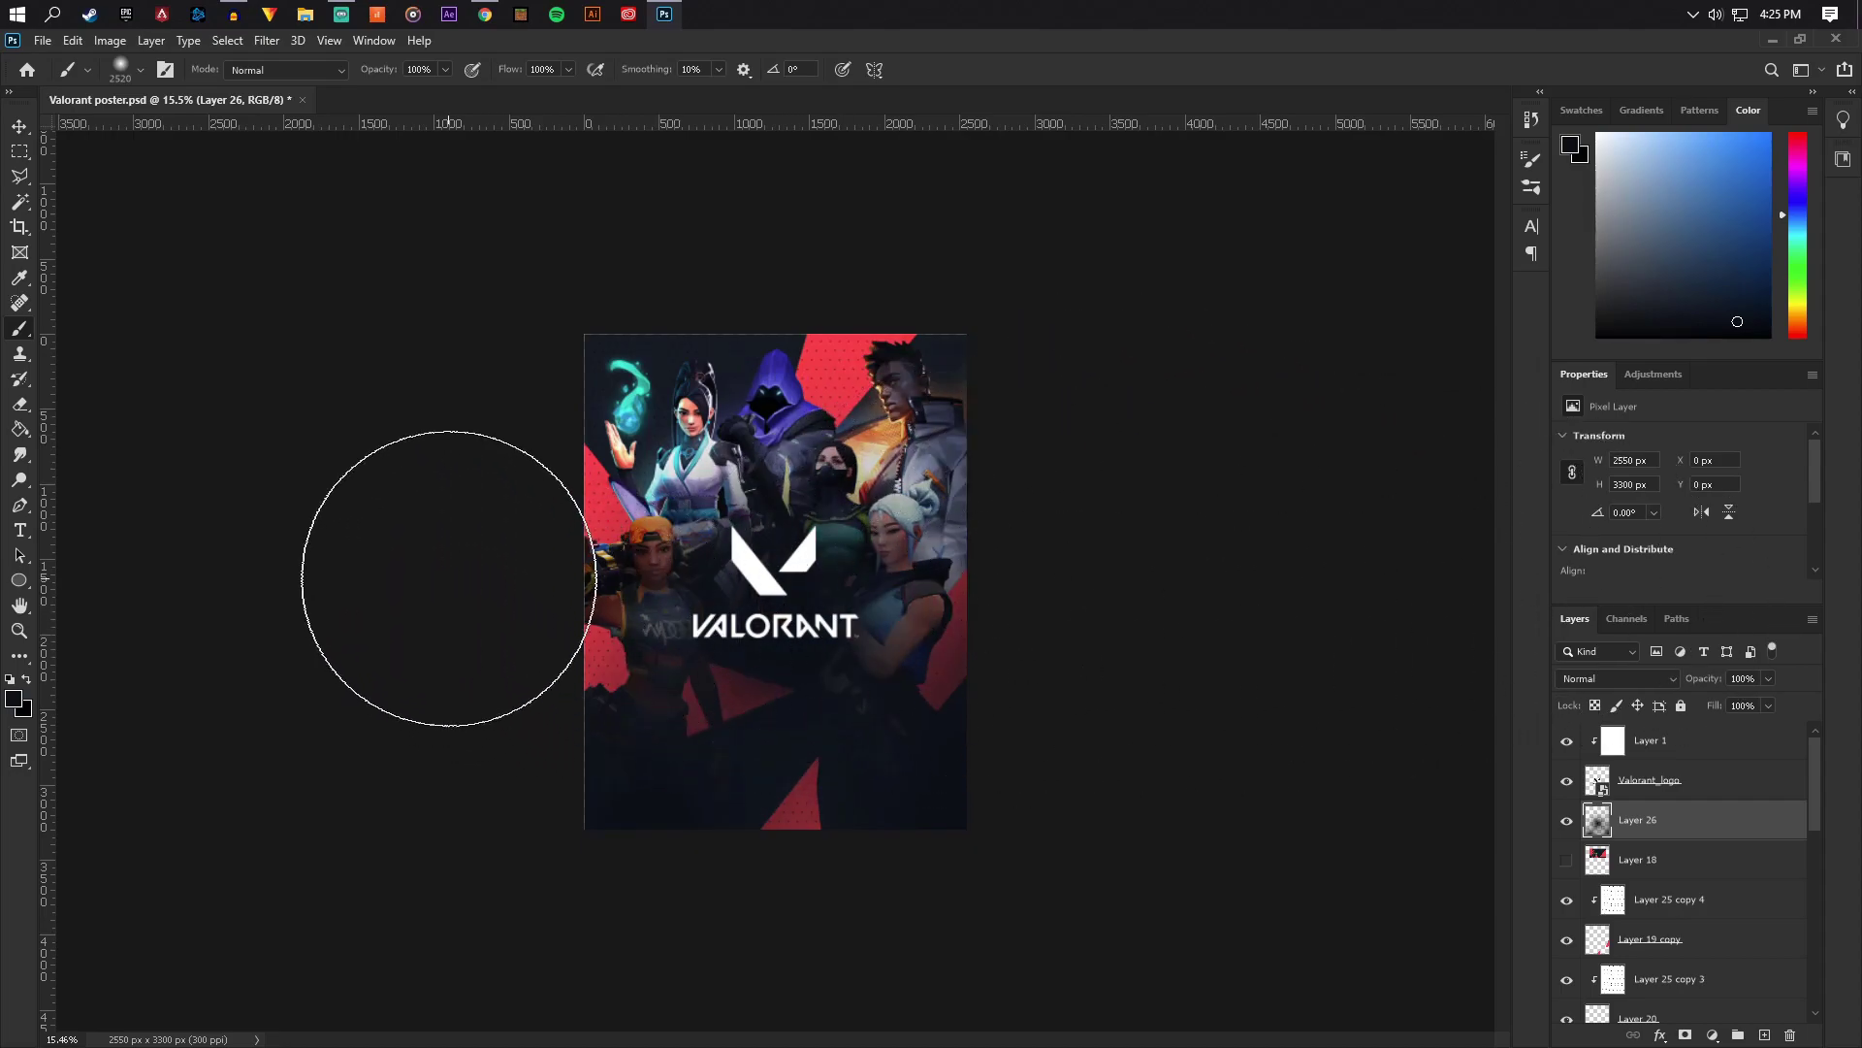
Set Layer 26 to Overlay, move it lower and clip it to Layer 14
click(1591, 678)
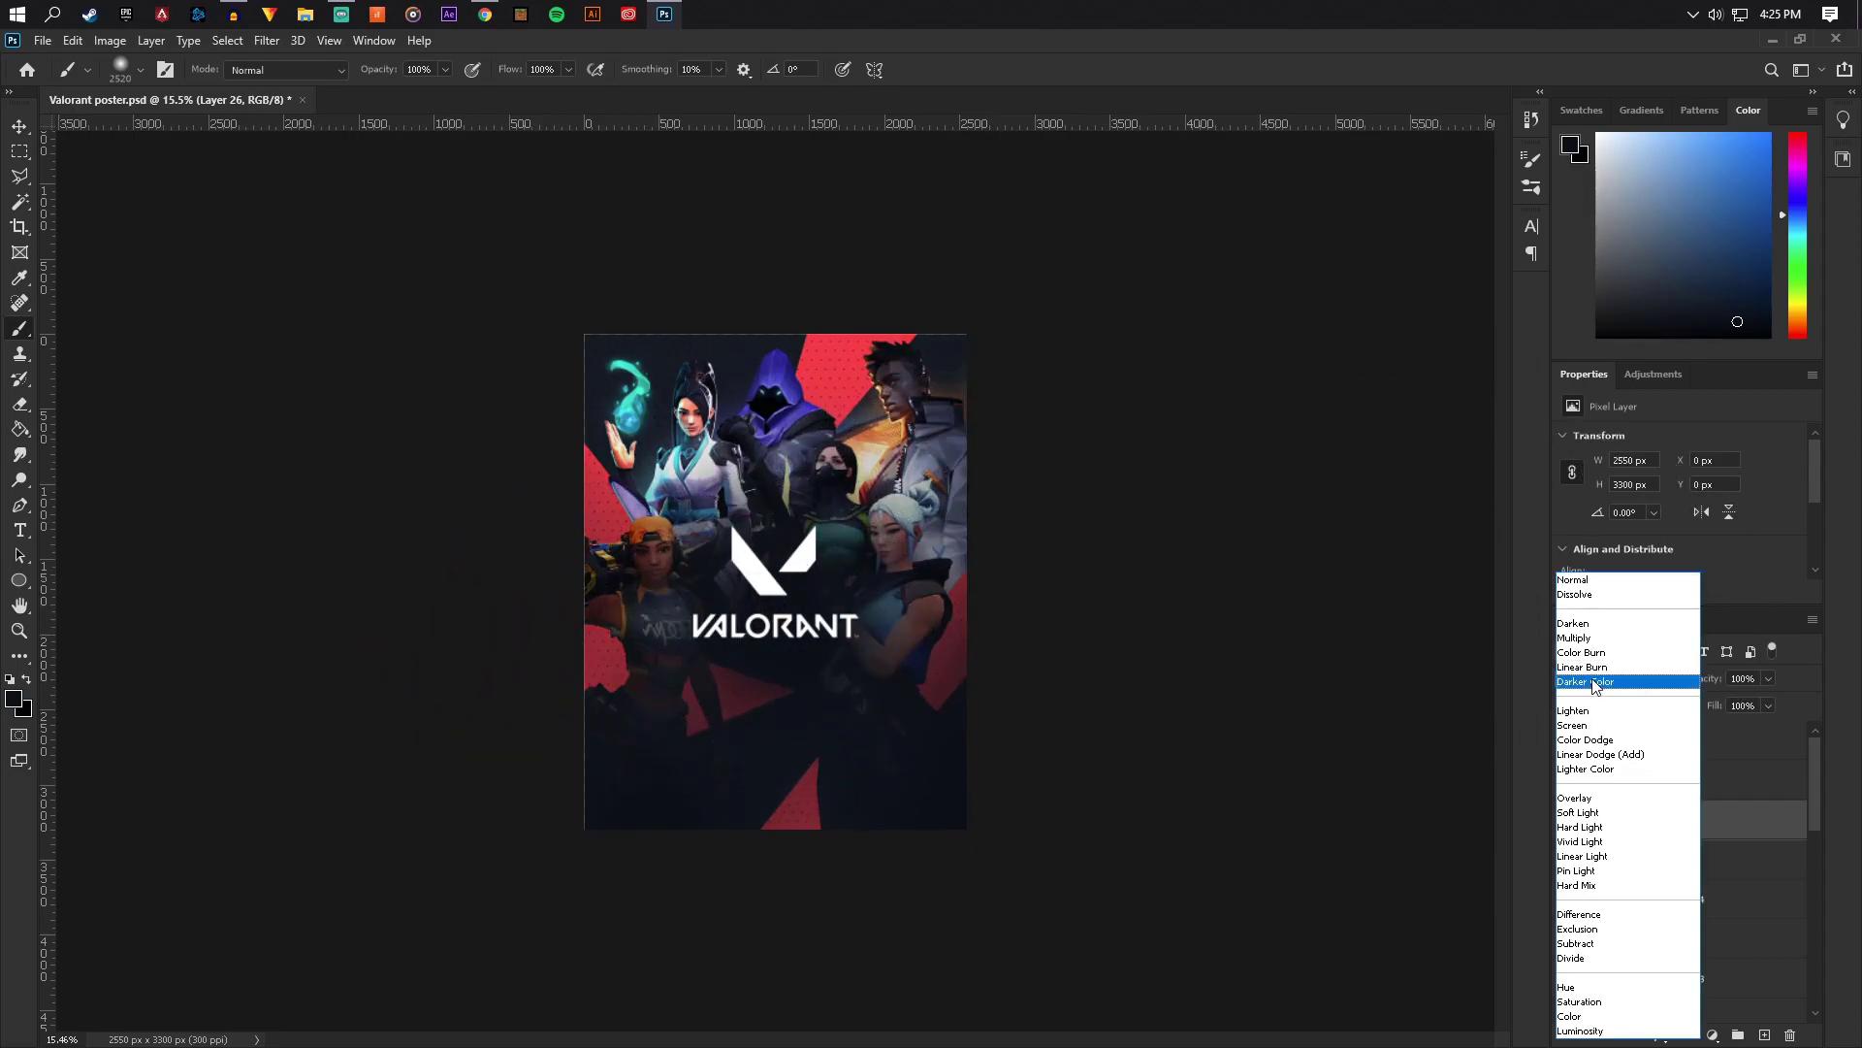
click(1588, 798)
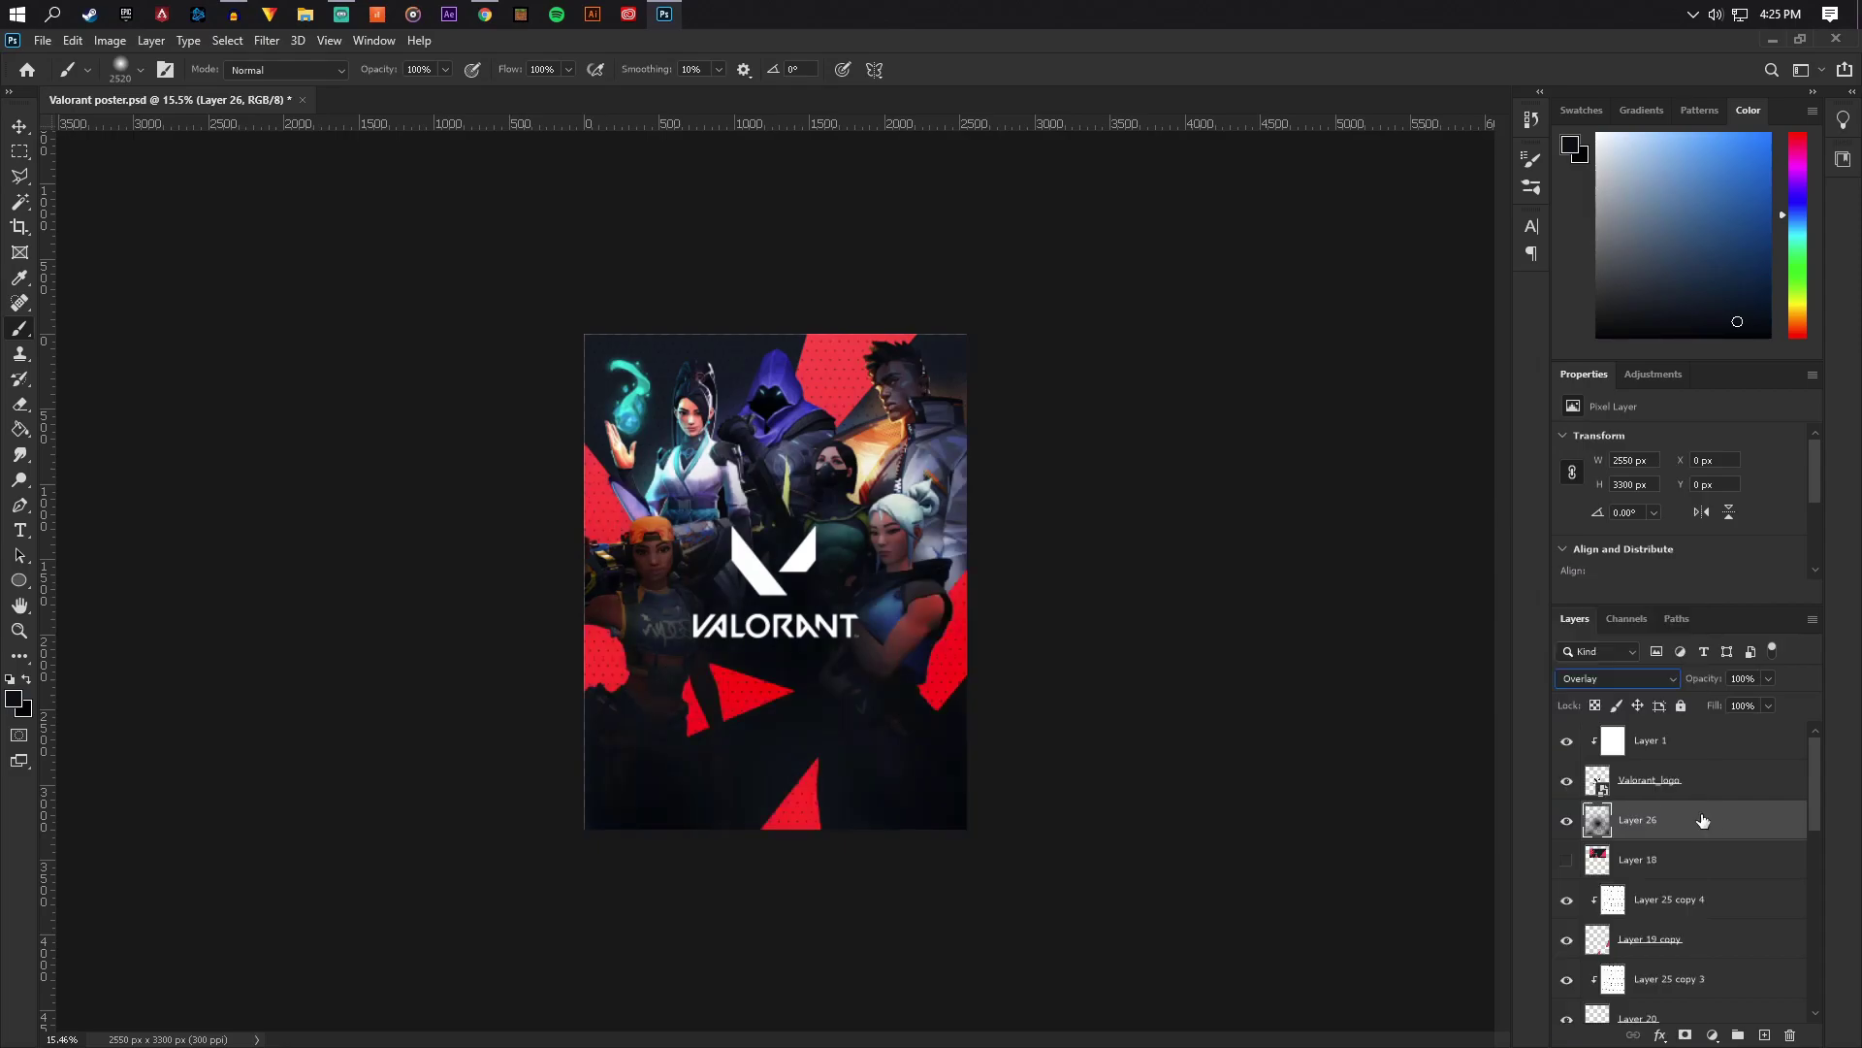
drag(1670, 825, 1637, 946)
scroll(1663, 864, down, 2)
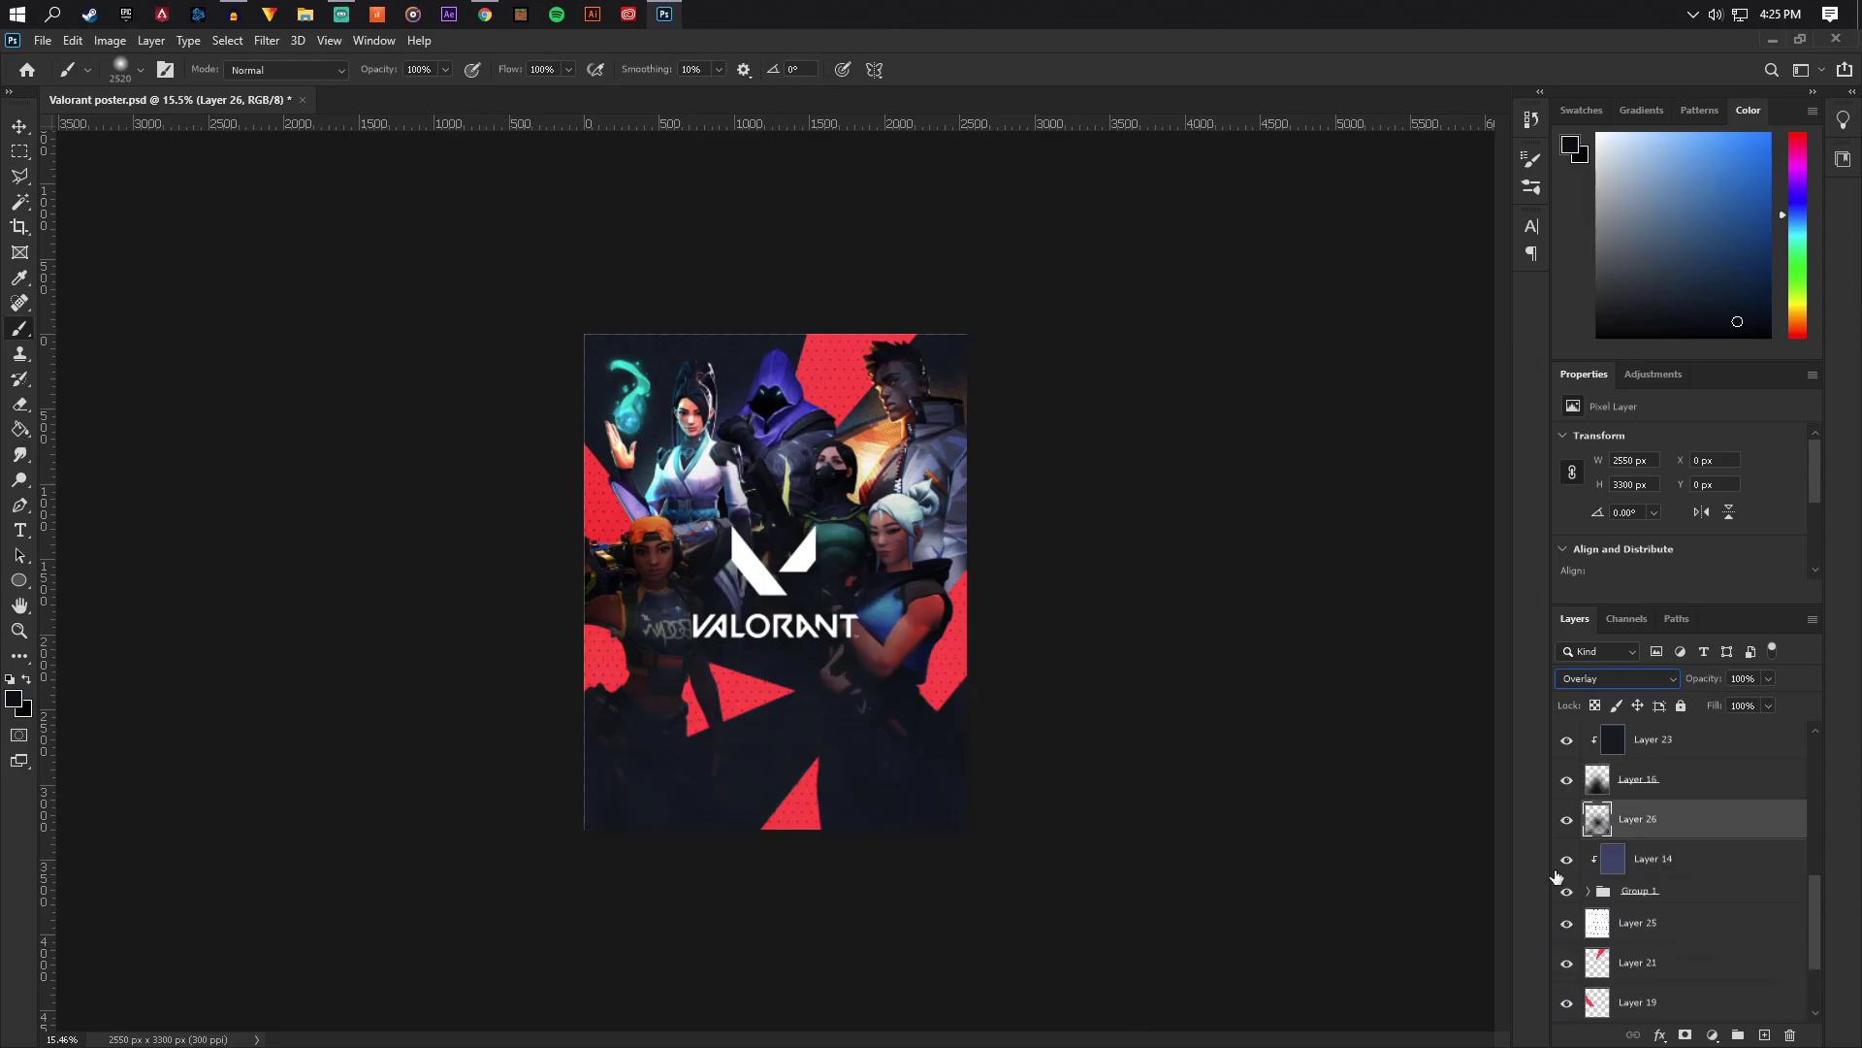
click(1560, 818)
click(1562, 818)
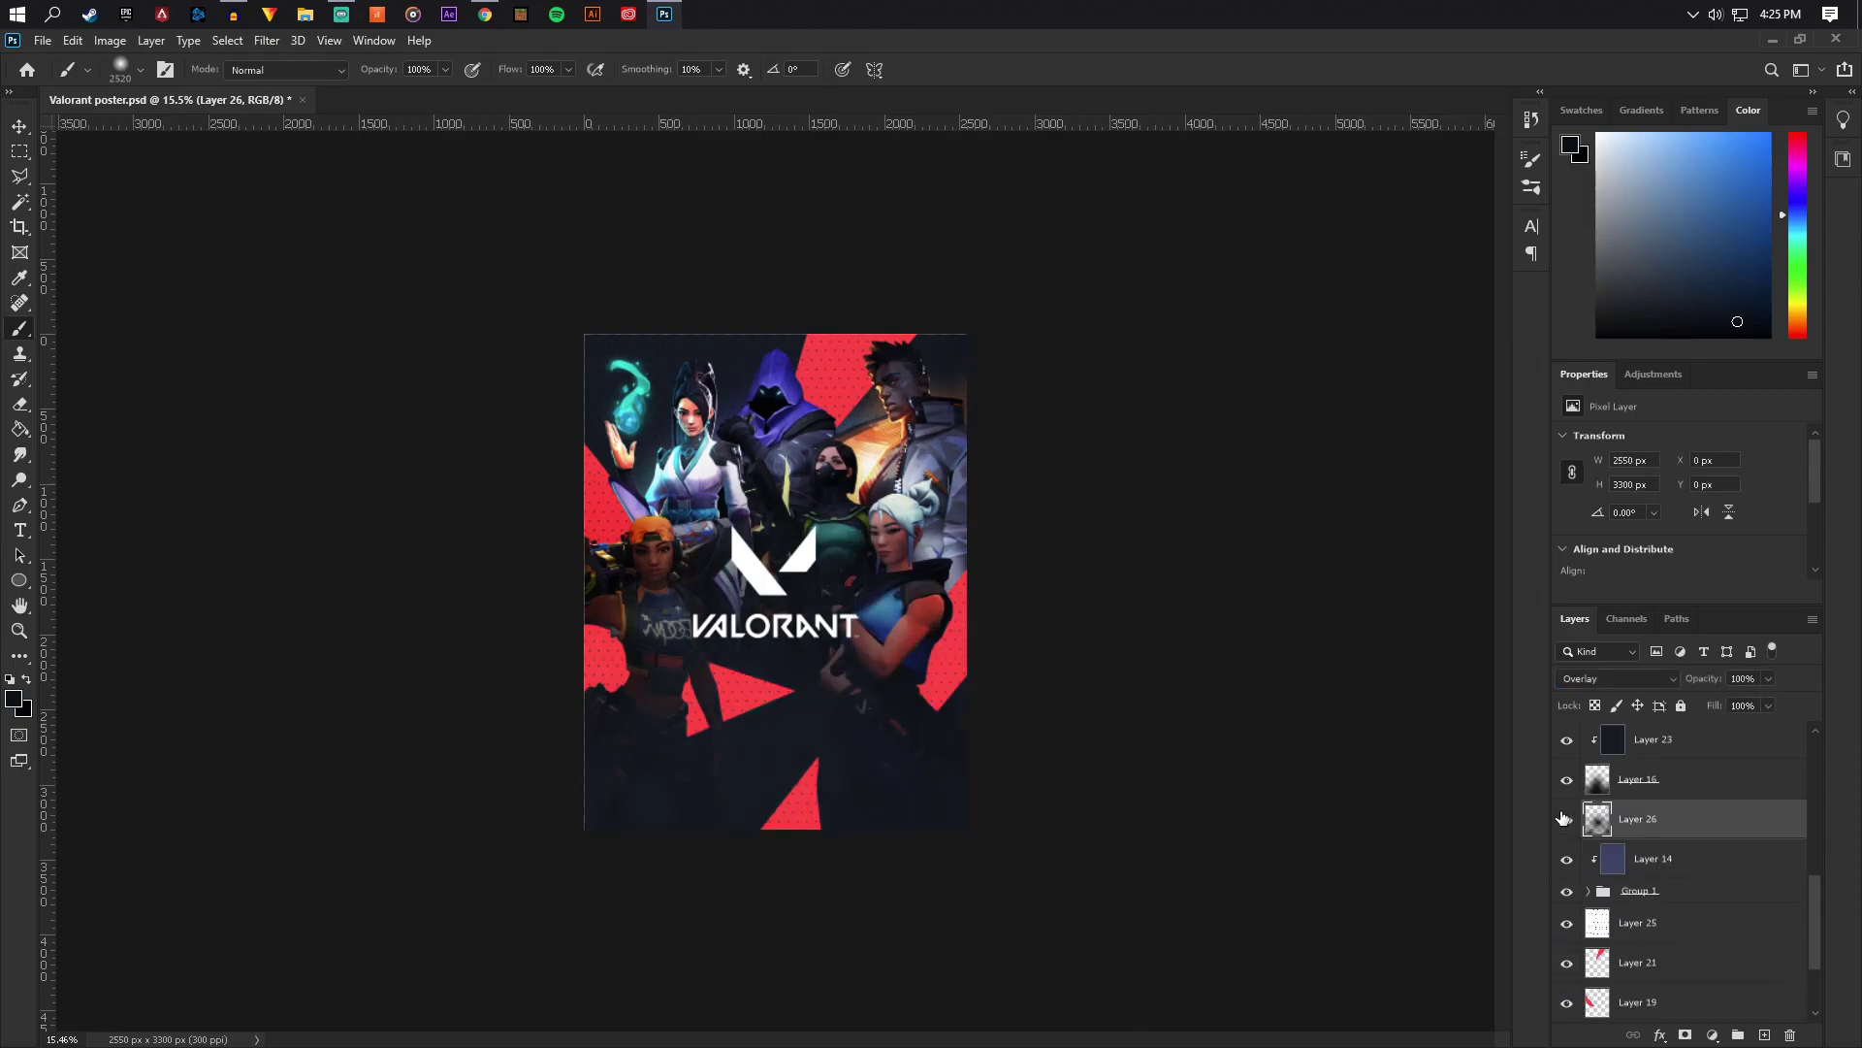
alt+click(1645, 839)
scroll(1685, 864, up, 1)
Duplicate the shading twice, clipping the copies above Layer 25 copy and Layer 25 copy 2
drag(1661, 898, 1665, 776)
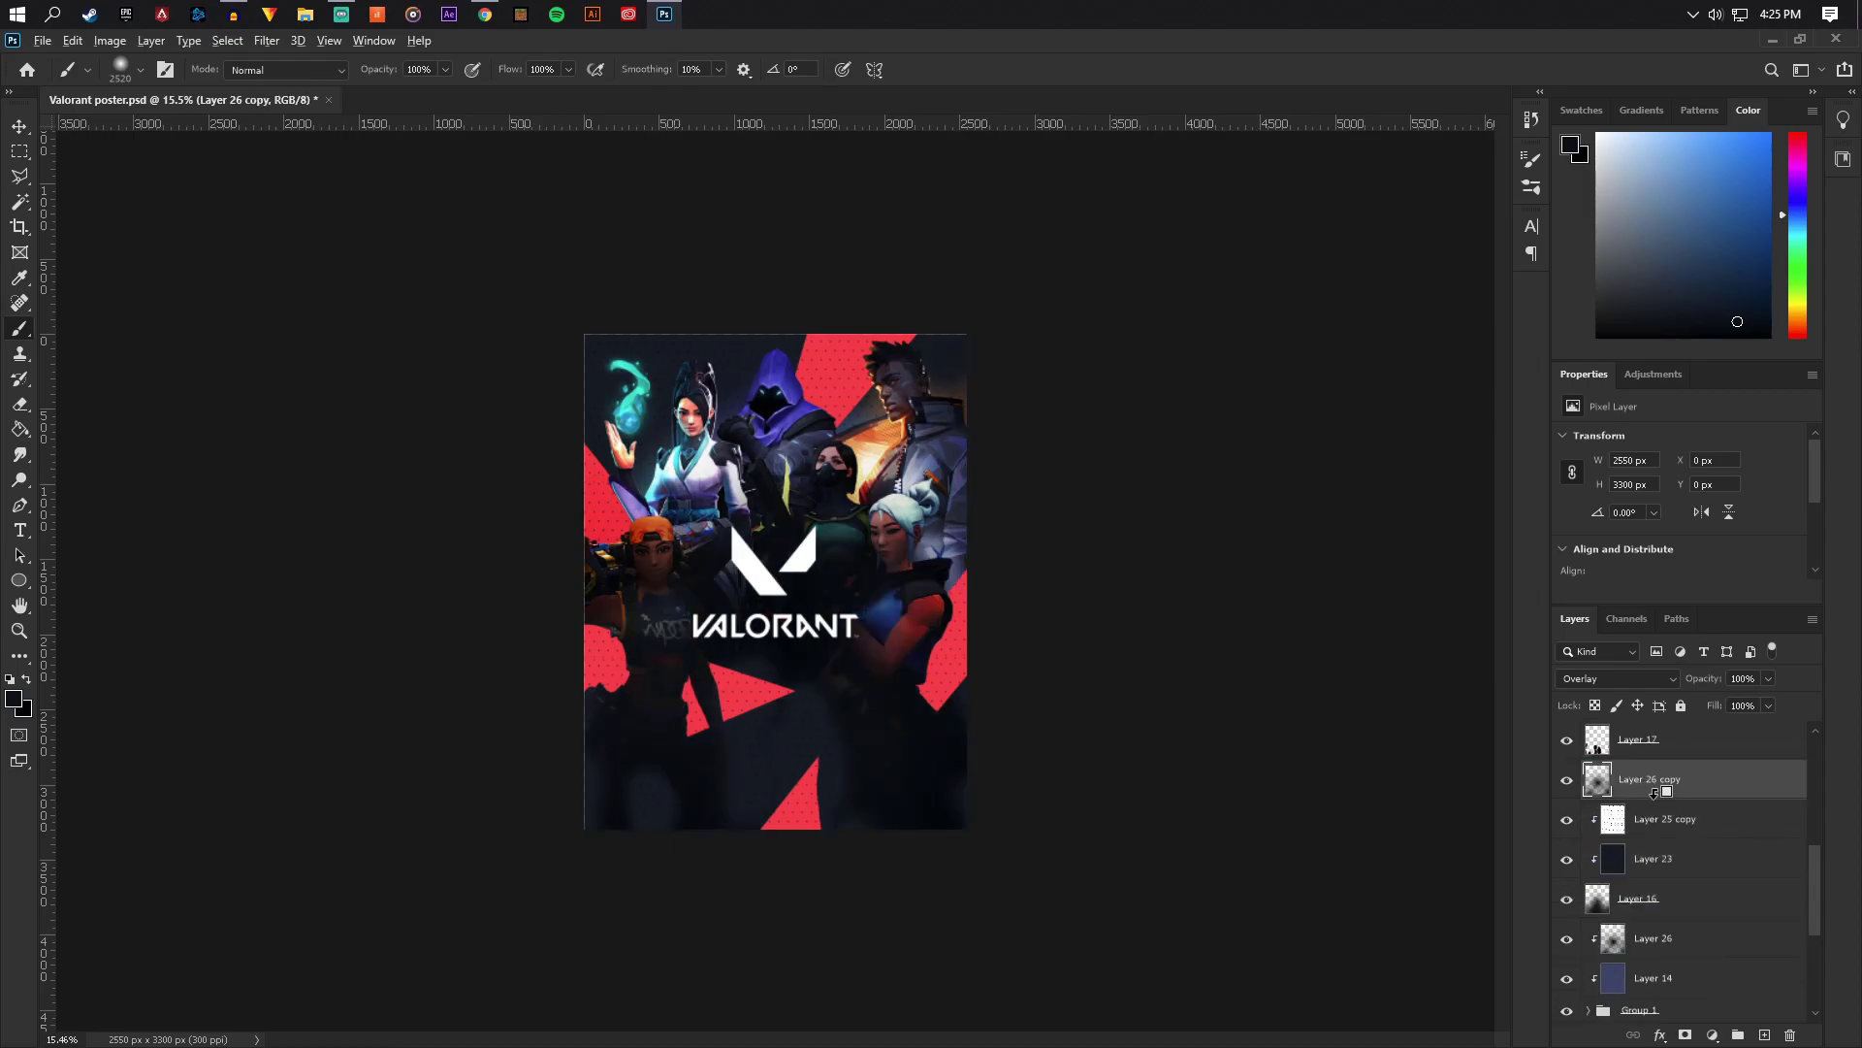
alt+click(1659, 797)
scroll(1699, 826, up, 1)
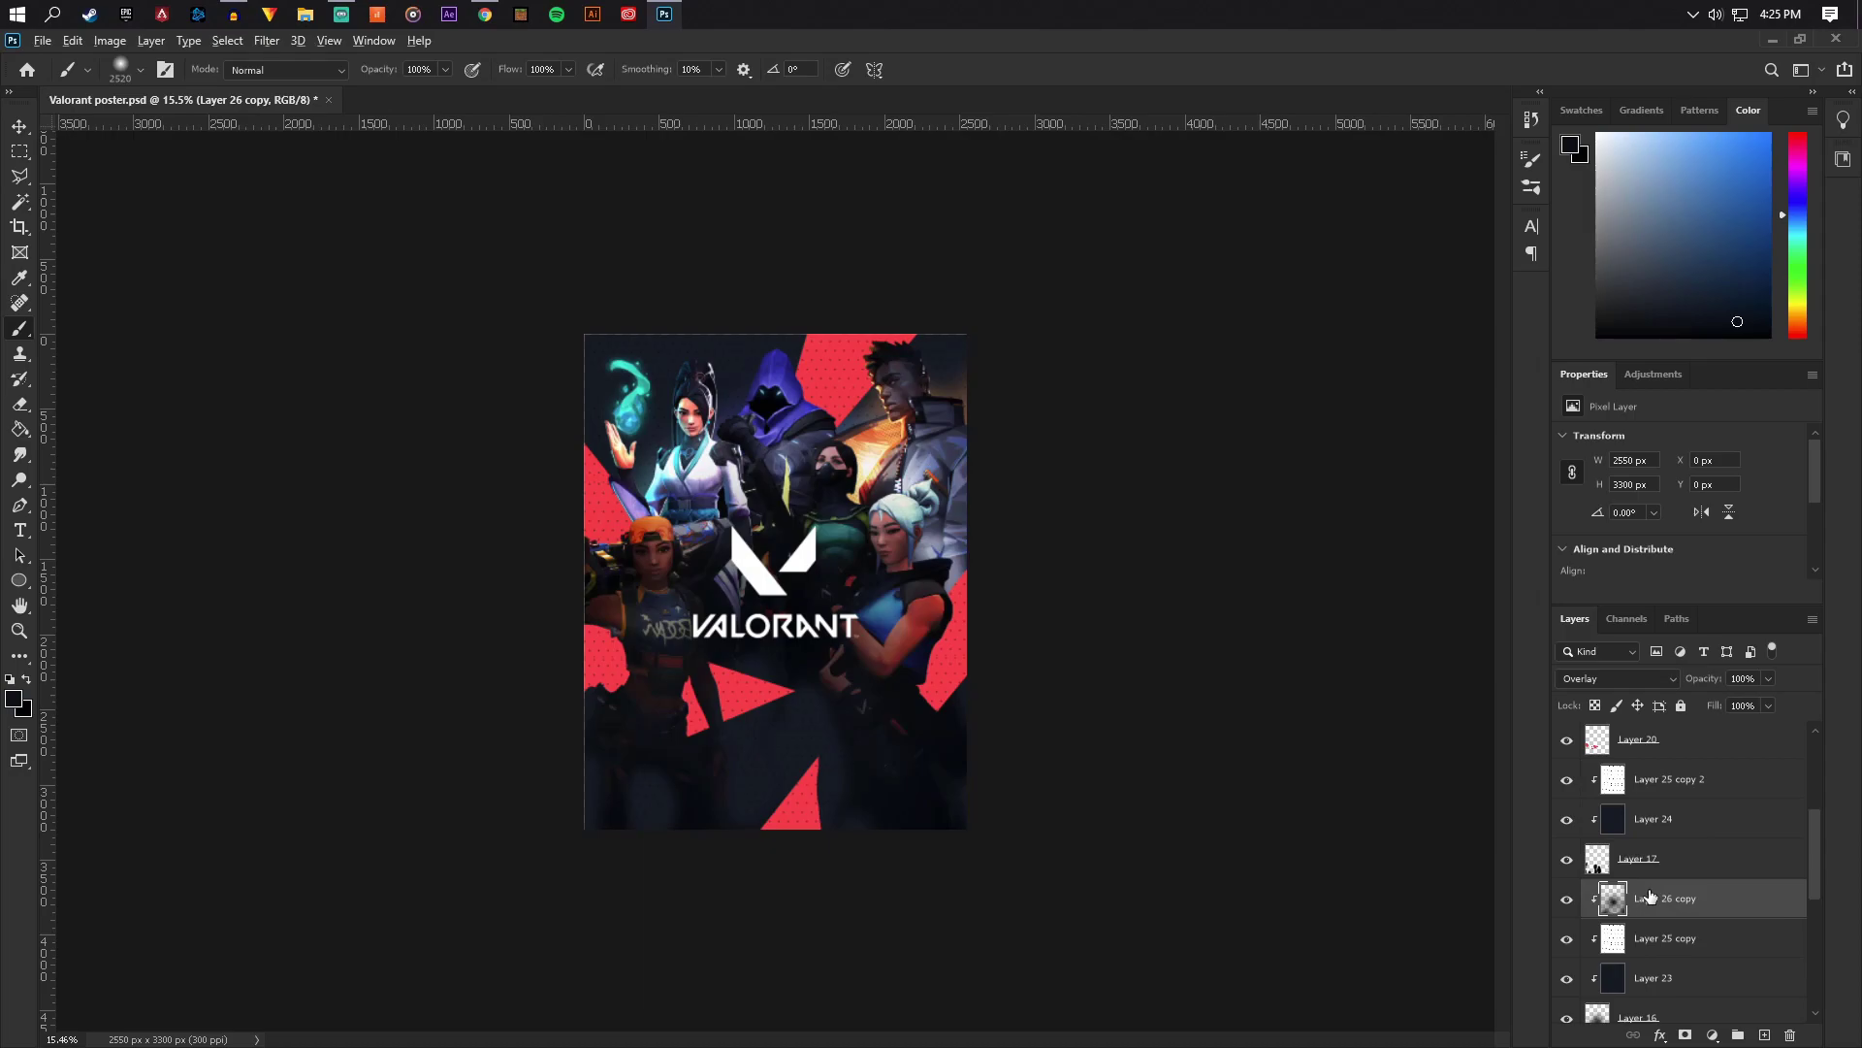
drag(1645, 894, 1649, 798)
key(ctrl+0)
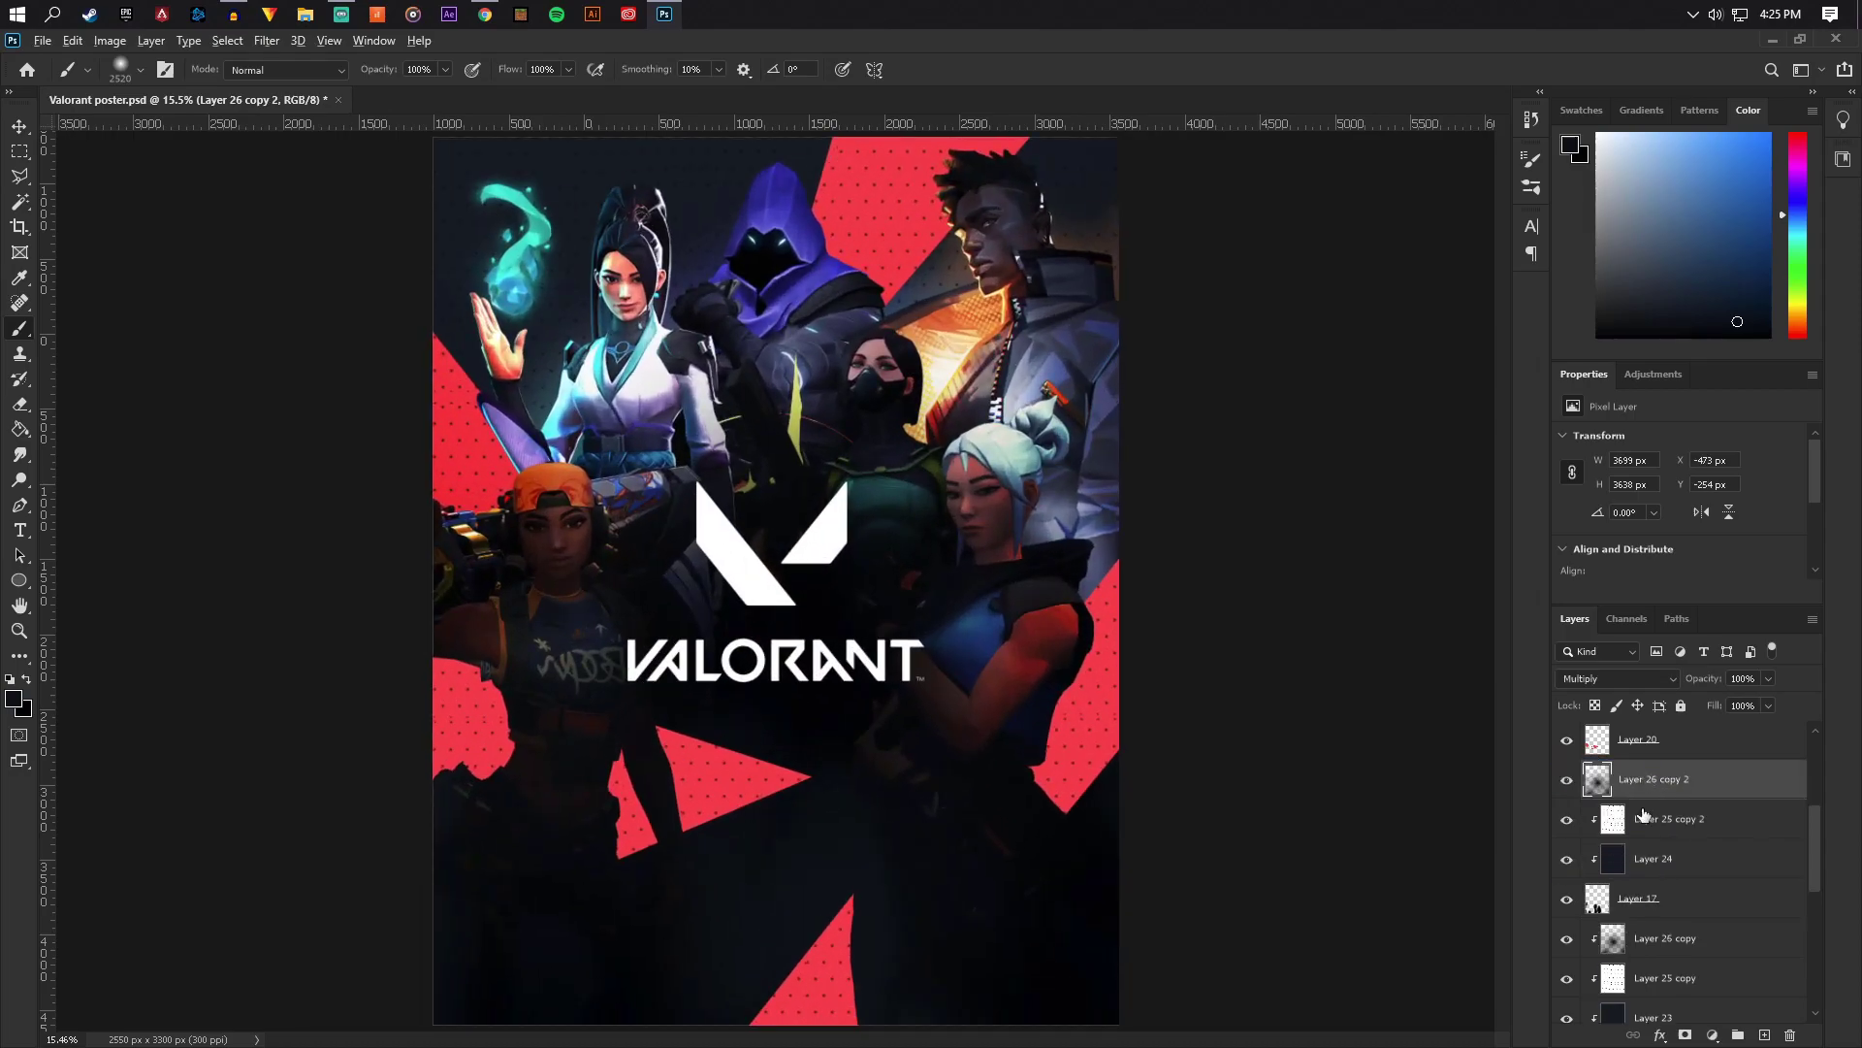
click(1649, 817)
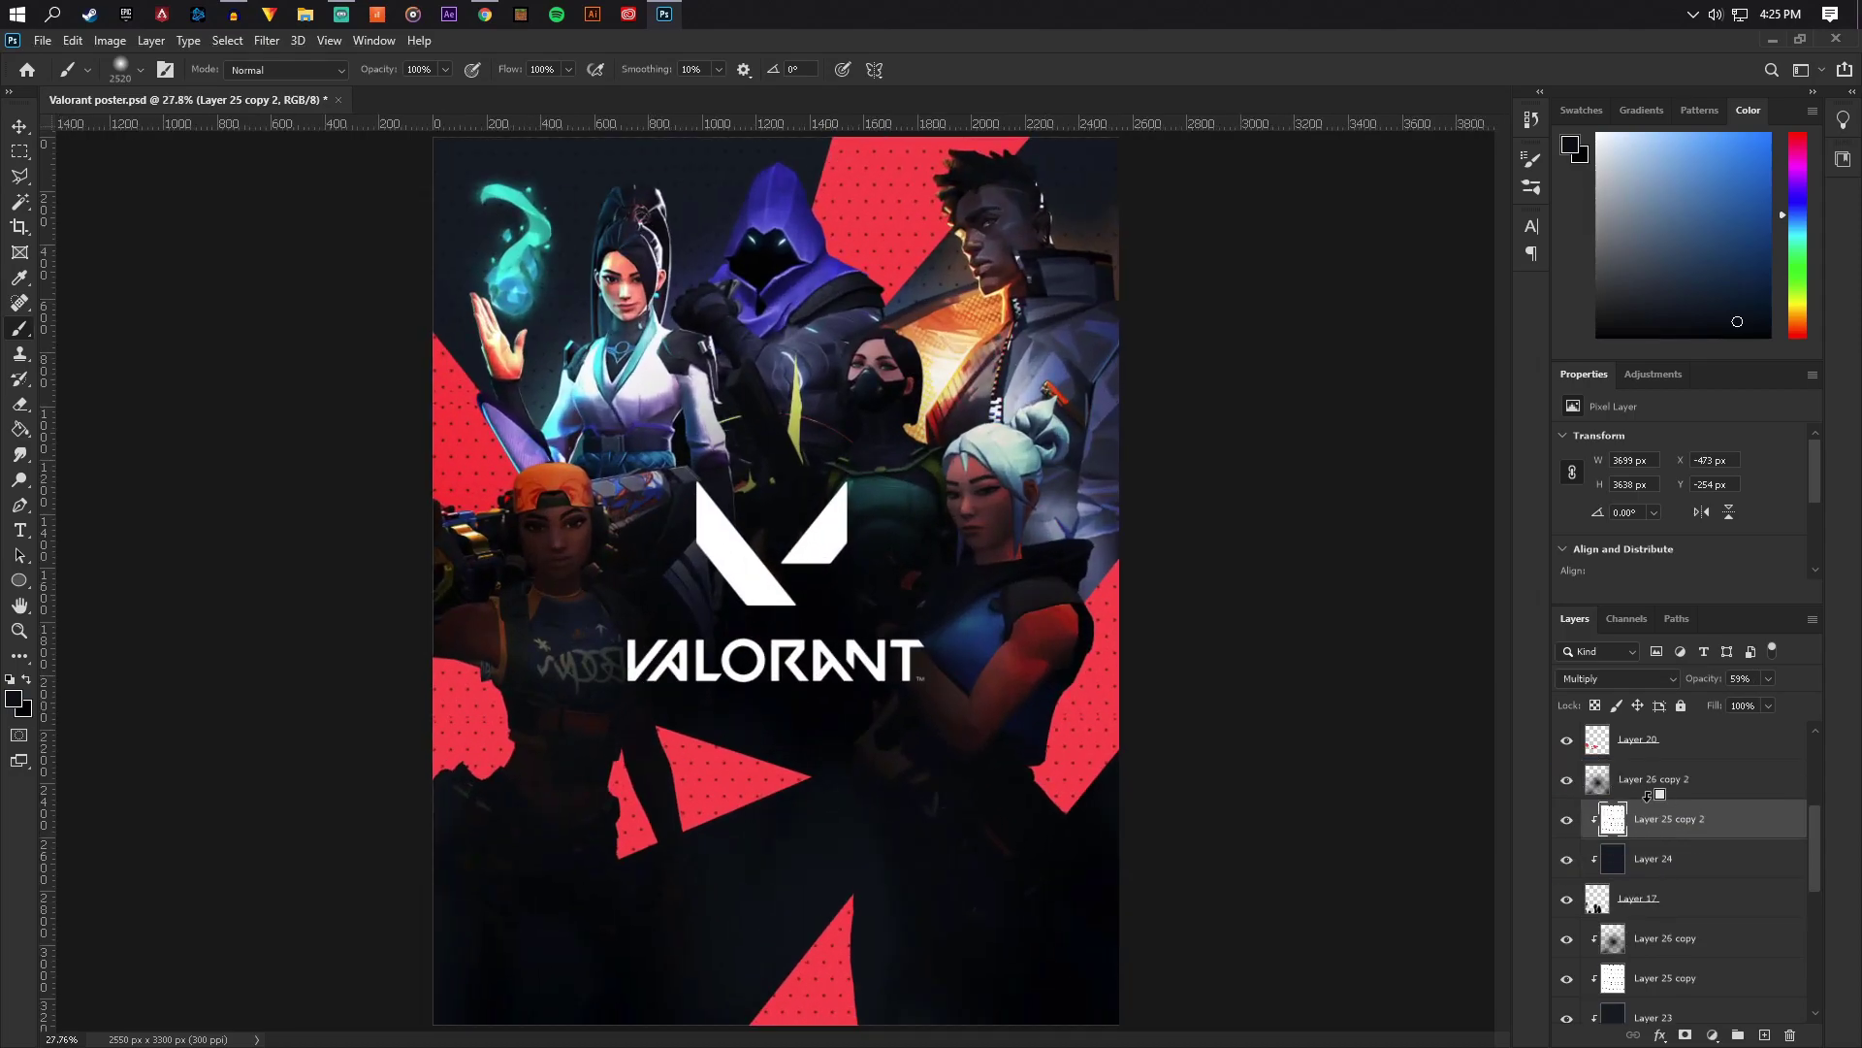
alt+click(1649, 799)
key(ctrl+minus)
key(ctrl+minus)
key(ctrl+minus)
key(ctrl+plus)
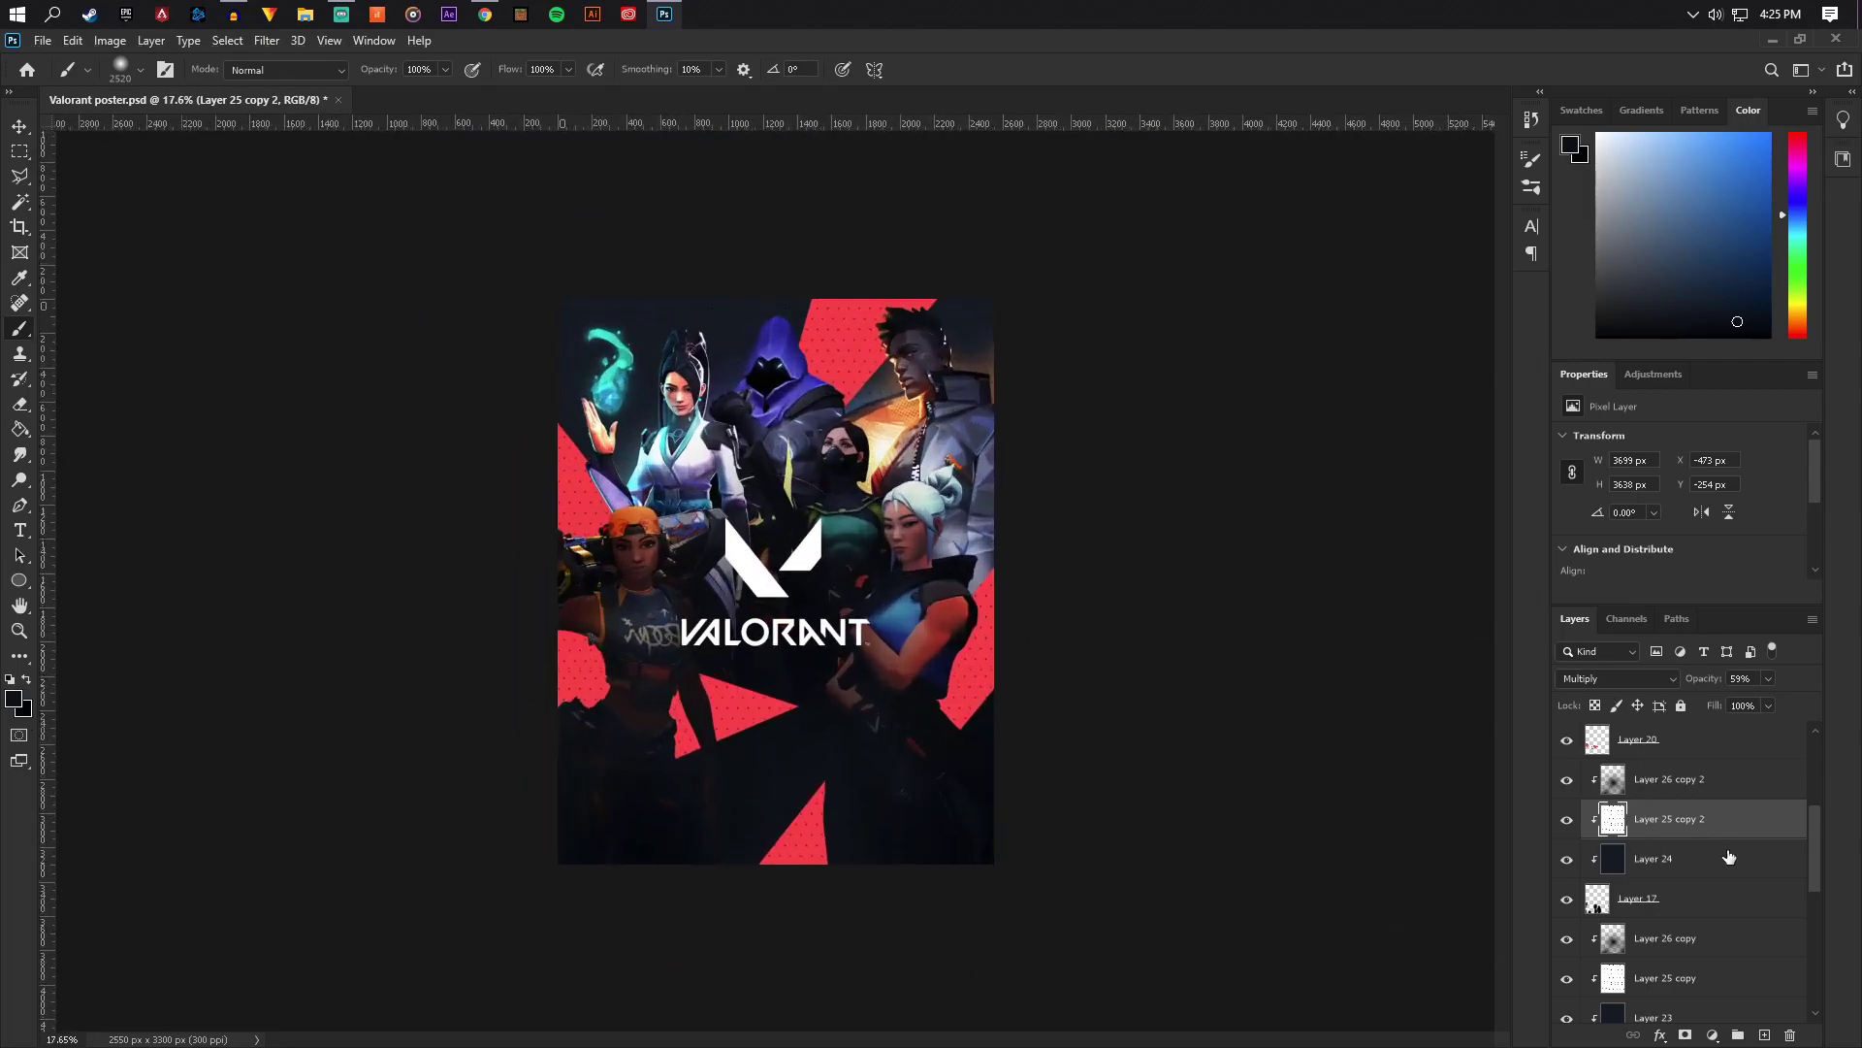
Reduce Layer 26 copy's opacity to about 57%
click(1661, 785)
scroll(1661, 793, down, 2)
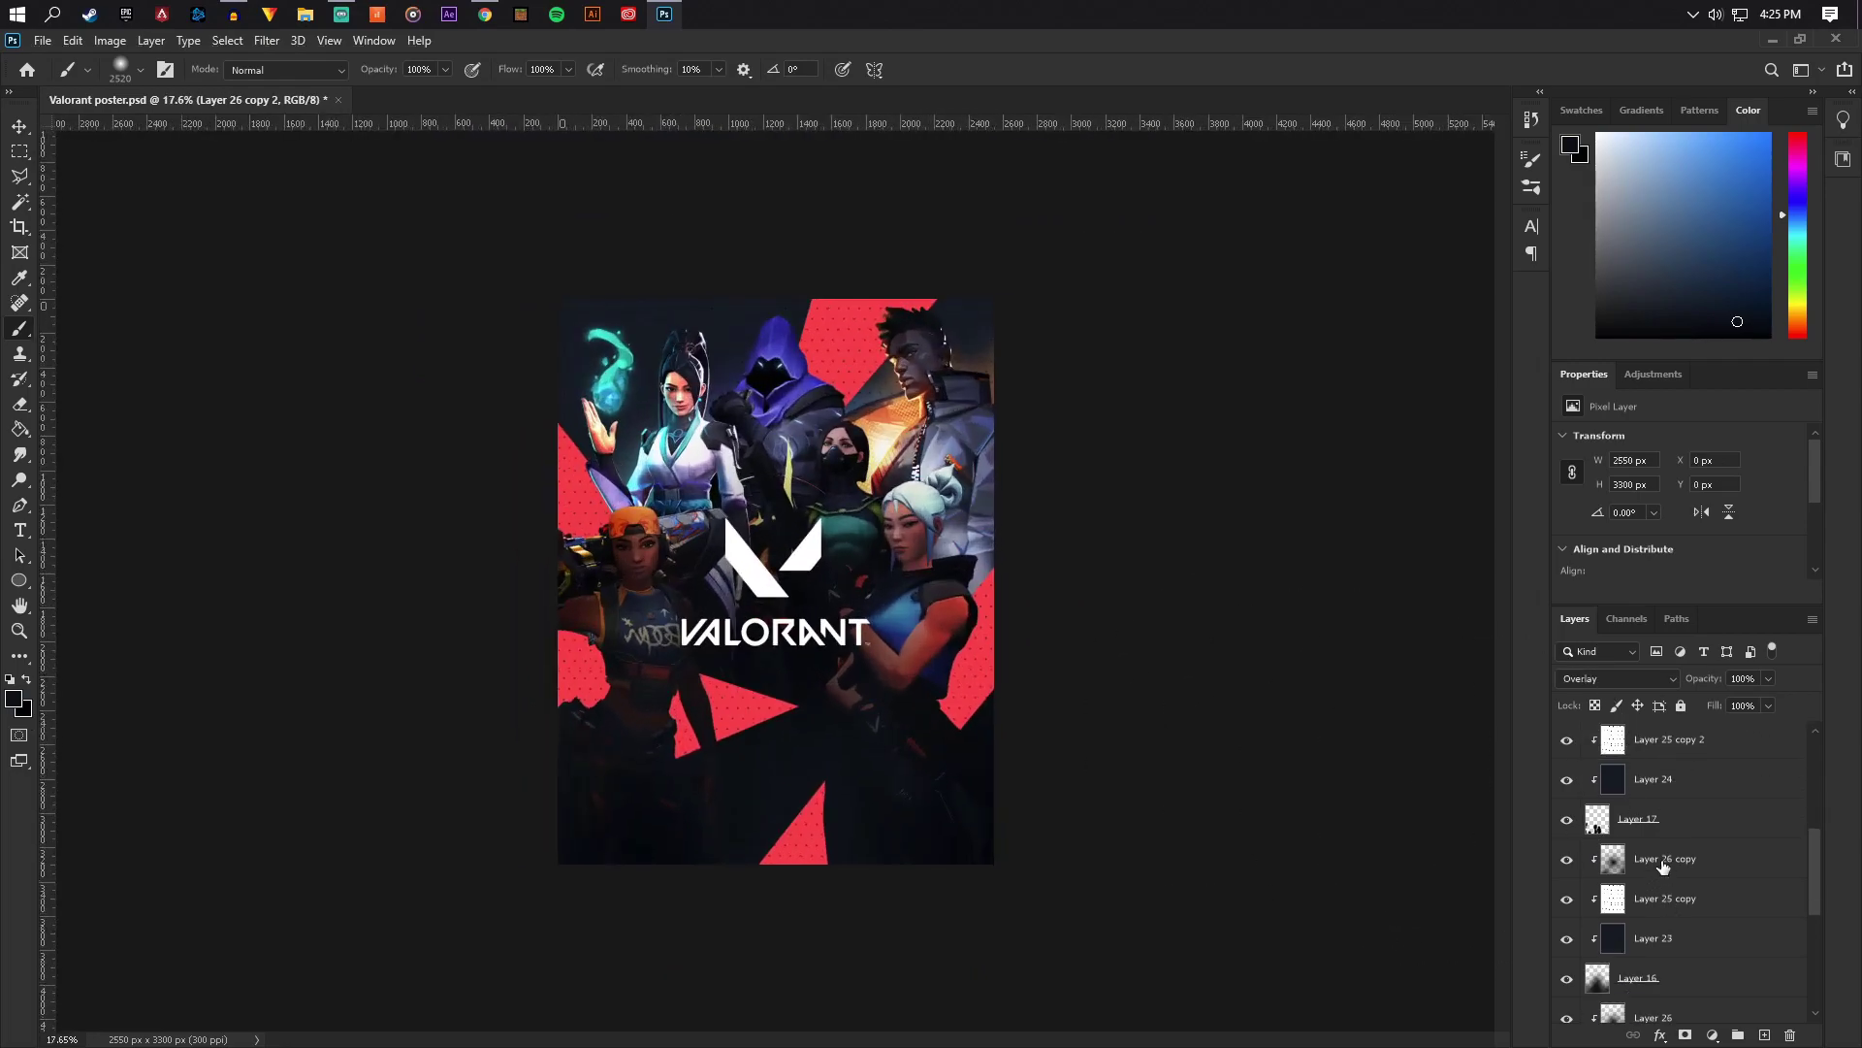
click(1656, 866)
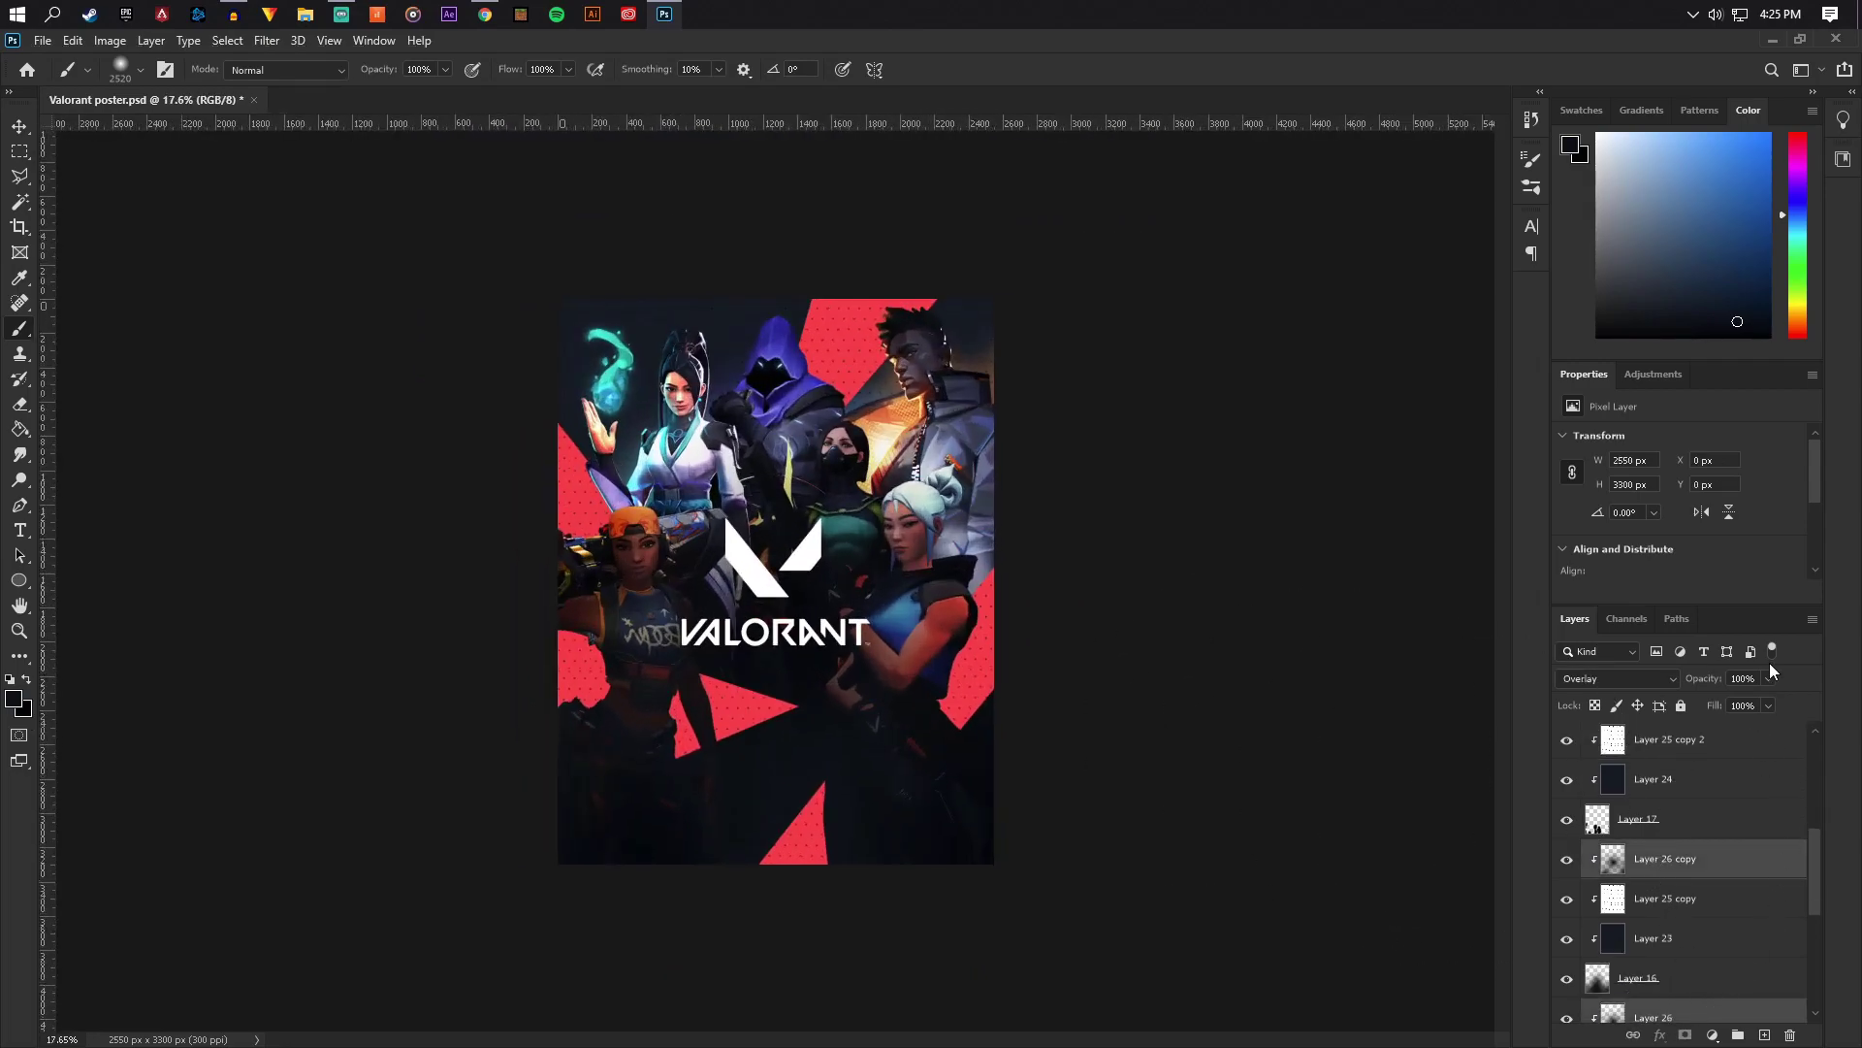
drag(1748, 704, 1736, 704)
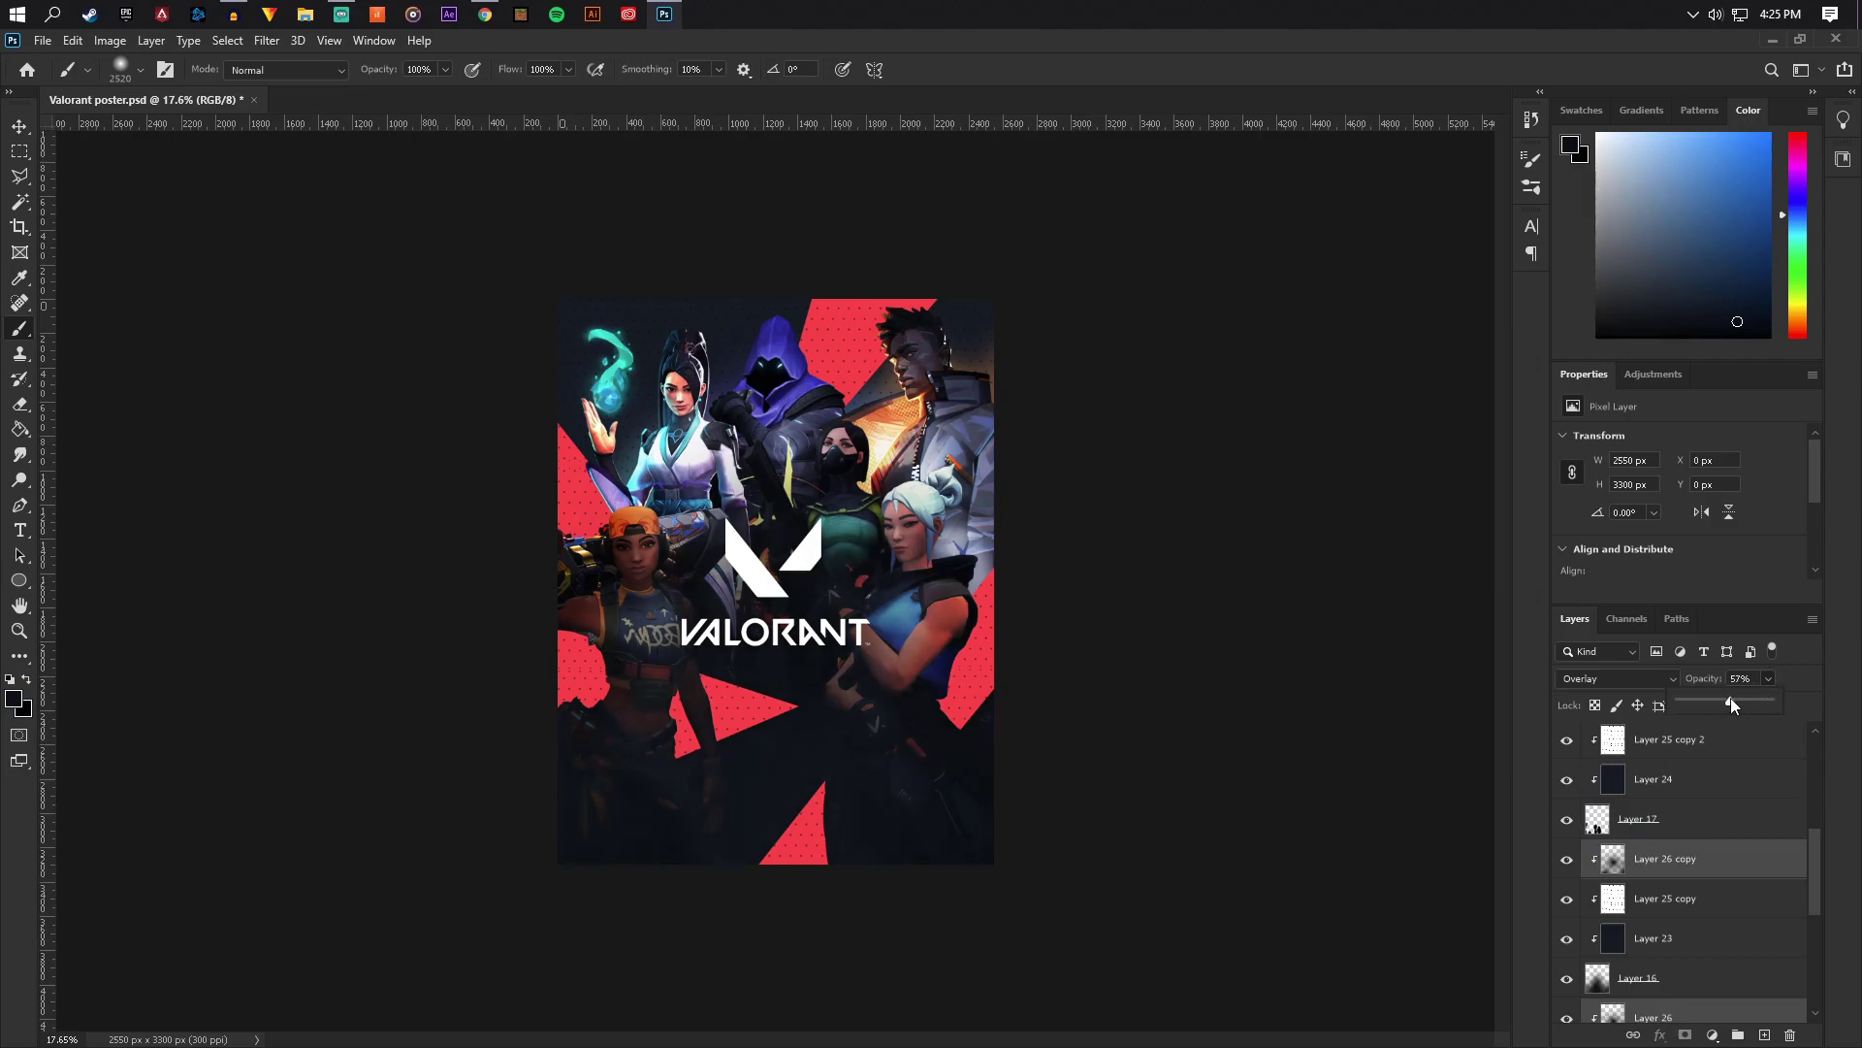
scroll(1702, 831, up, 4)
click(1699, 820)
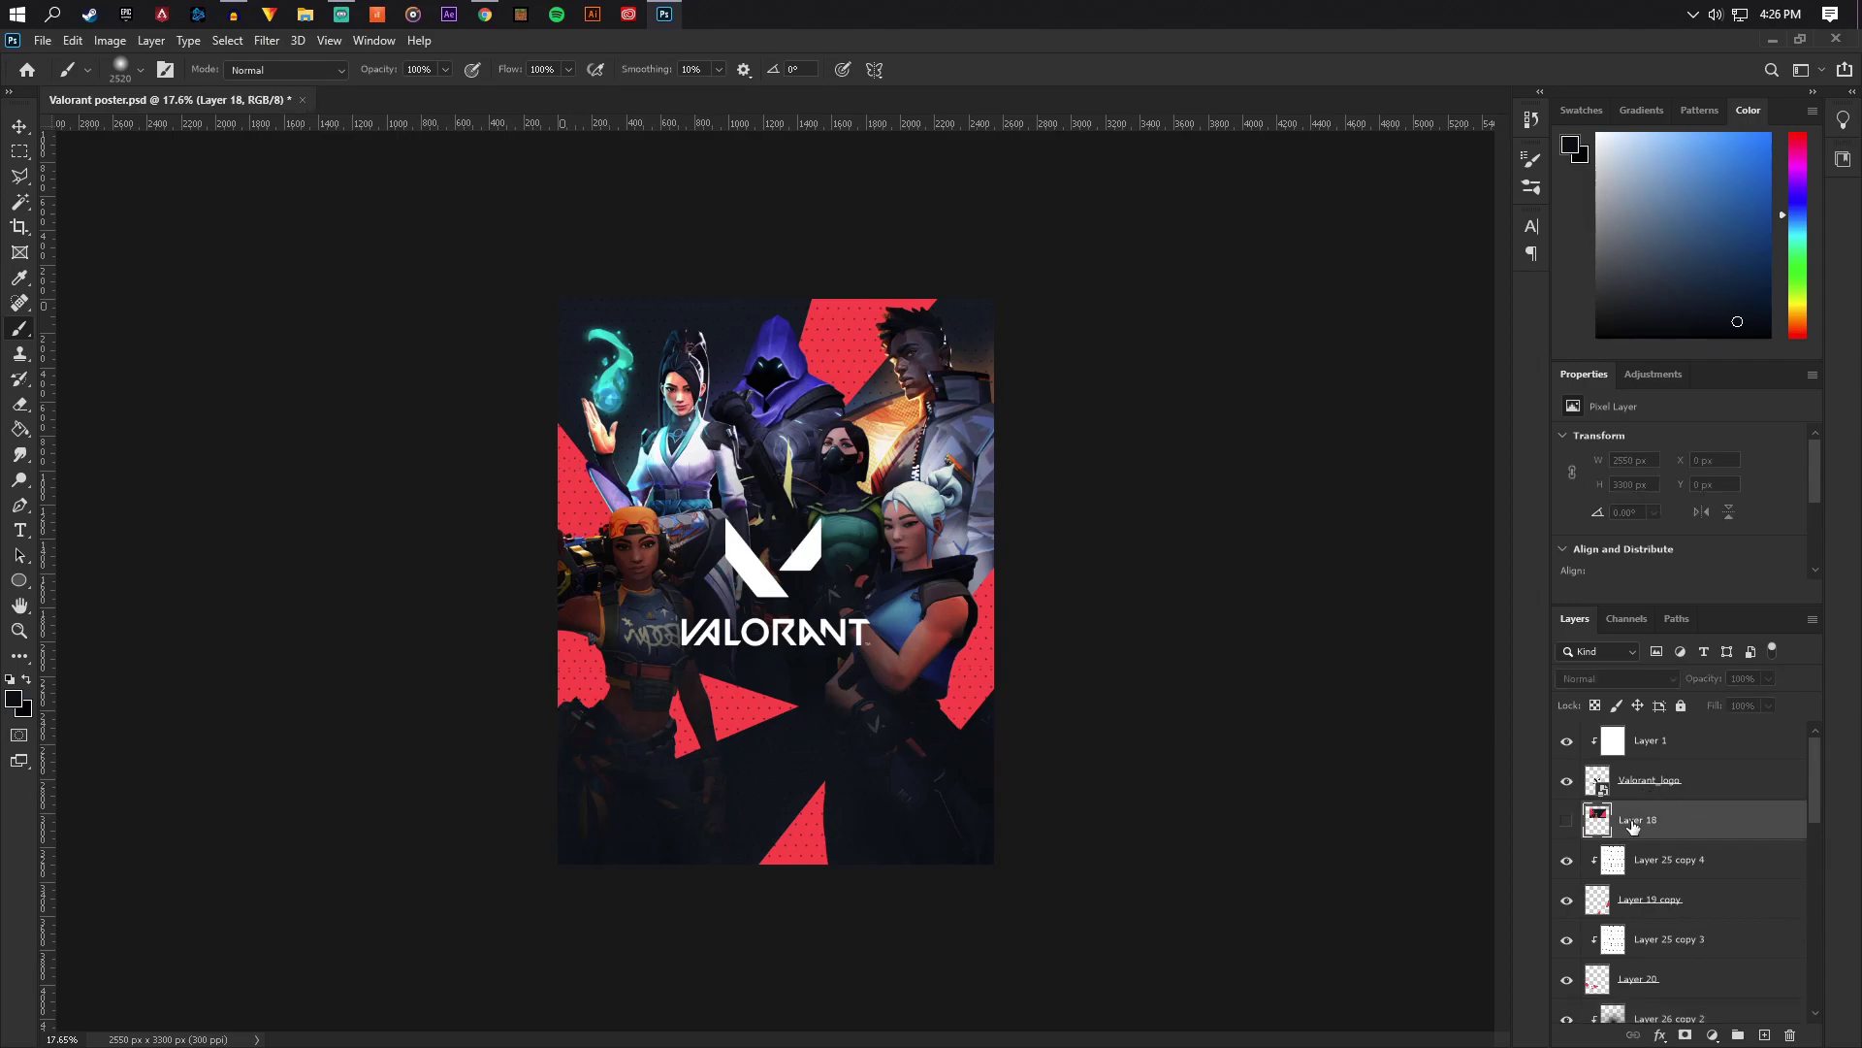
Add a drop shadow to Valorant_logo with spread 0, a smaller size and Normal blend mode
click(29, 130)
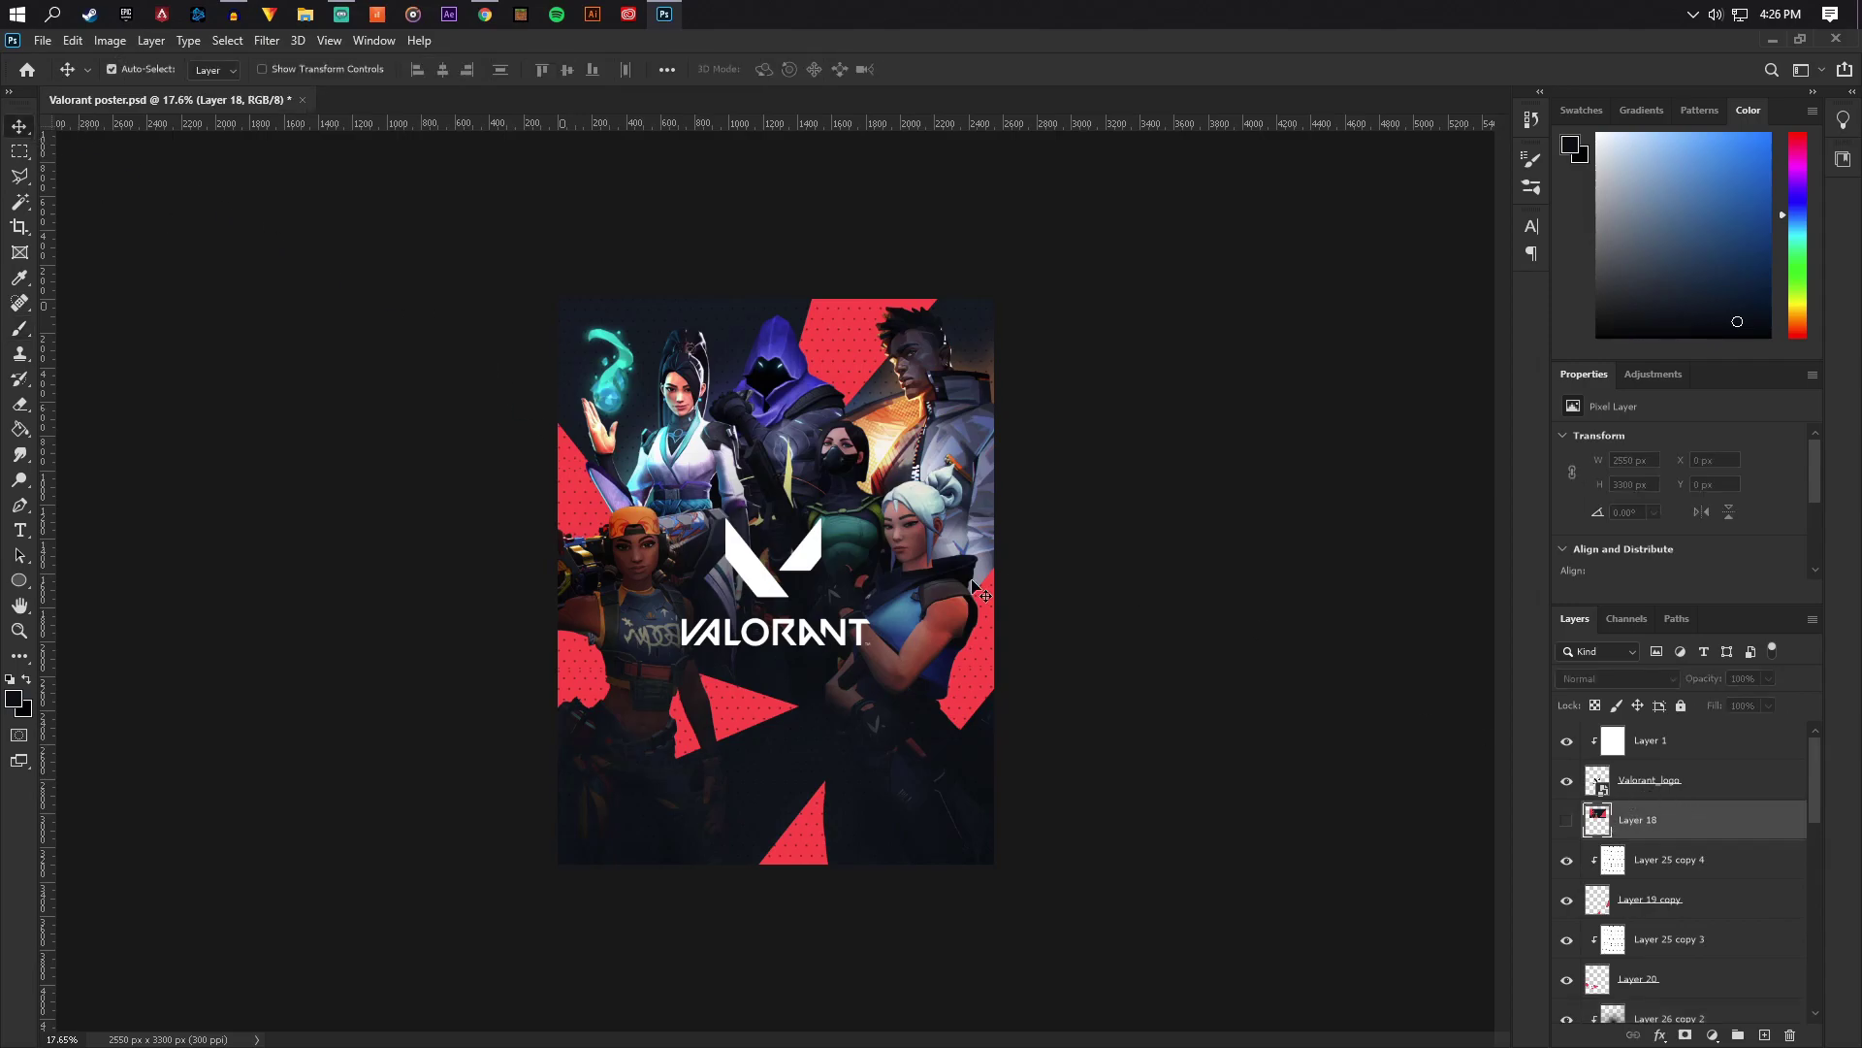
scroll(815, 592, up, 9)
scroll(811, 576, down, 7)
scroll(811, 576, up, 4)
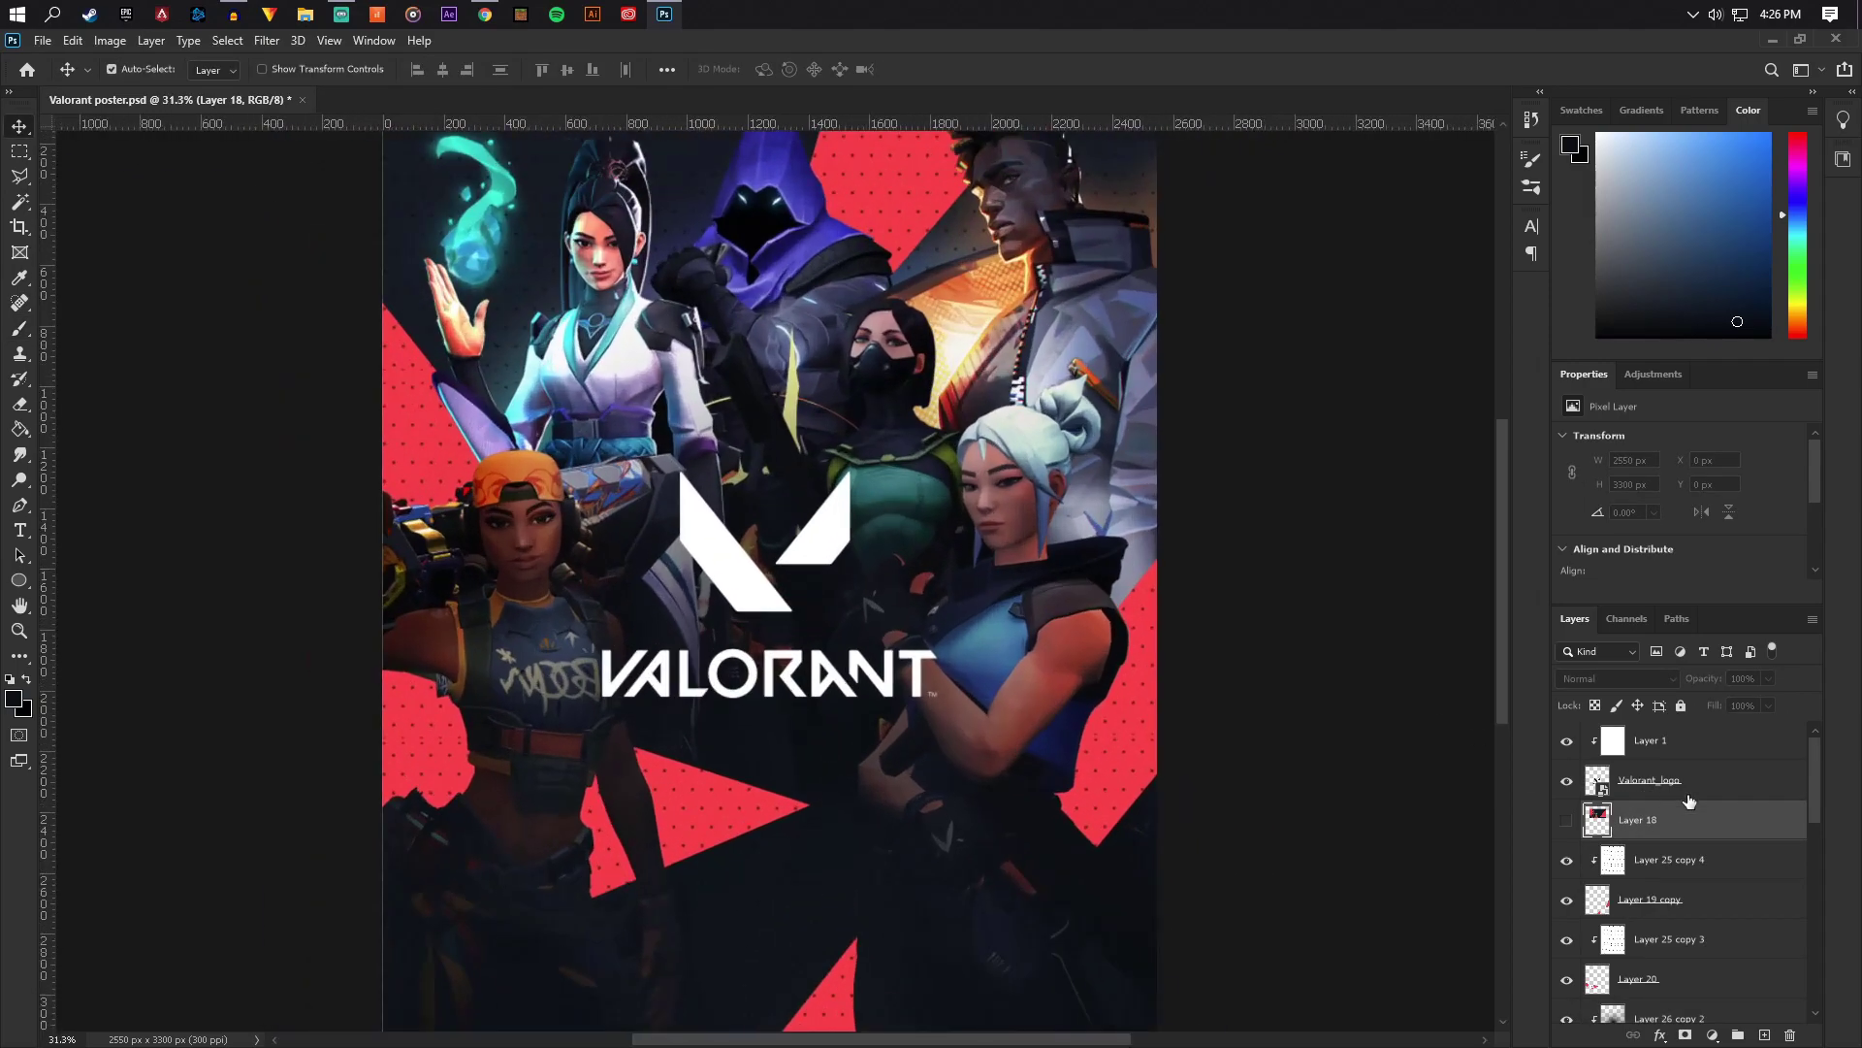
click(1731, 791)
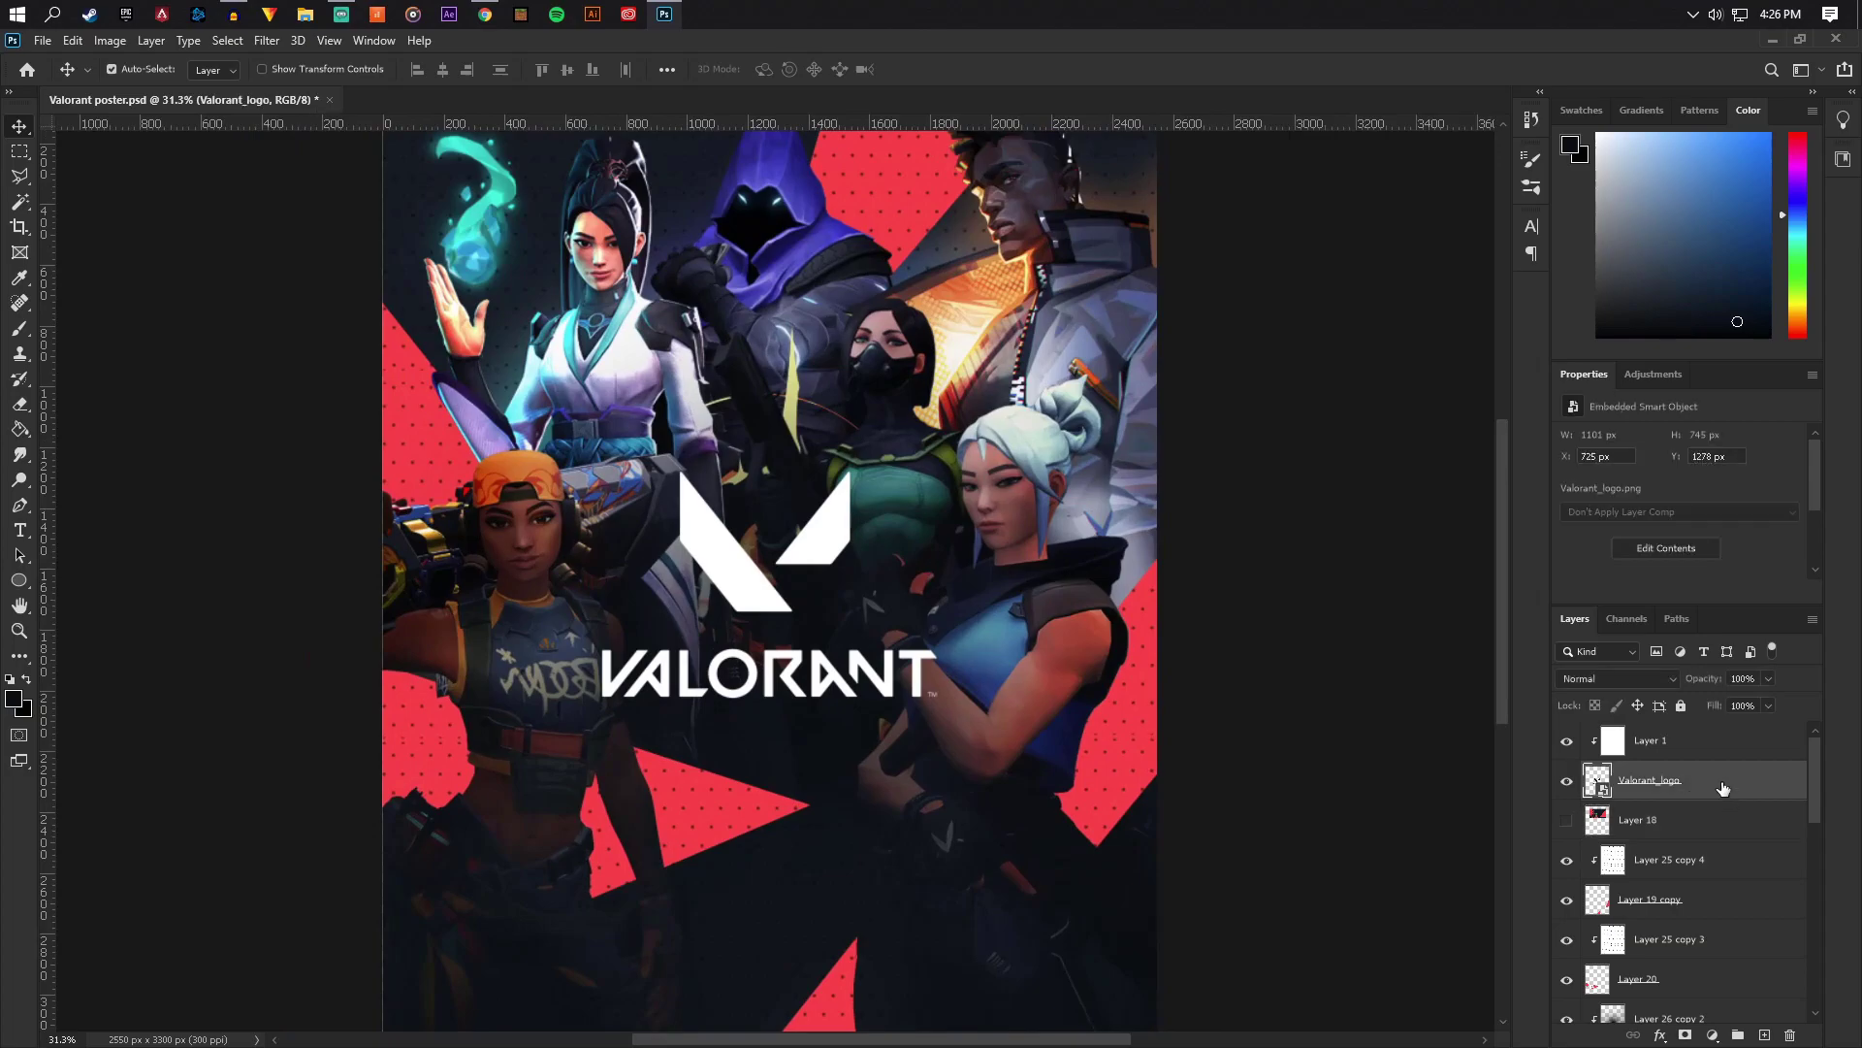
double_click(1689, 782)
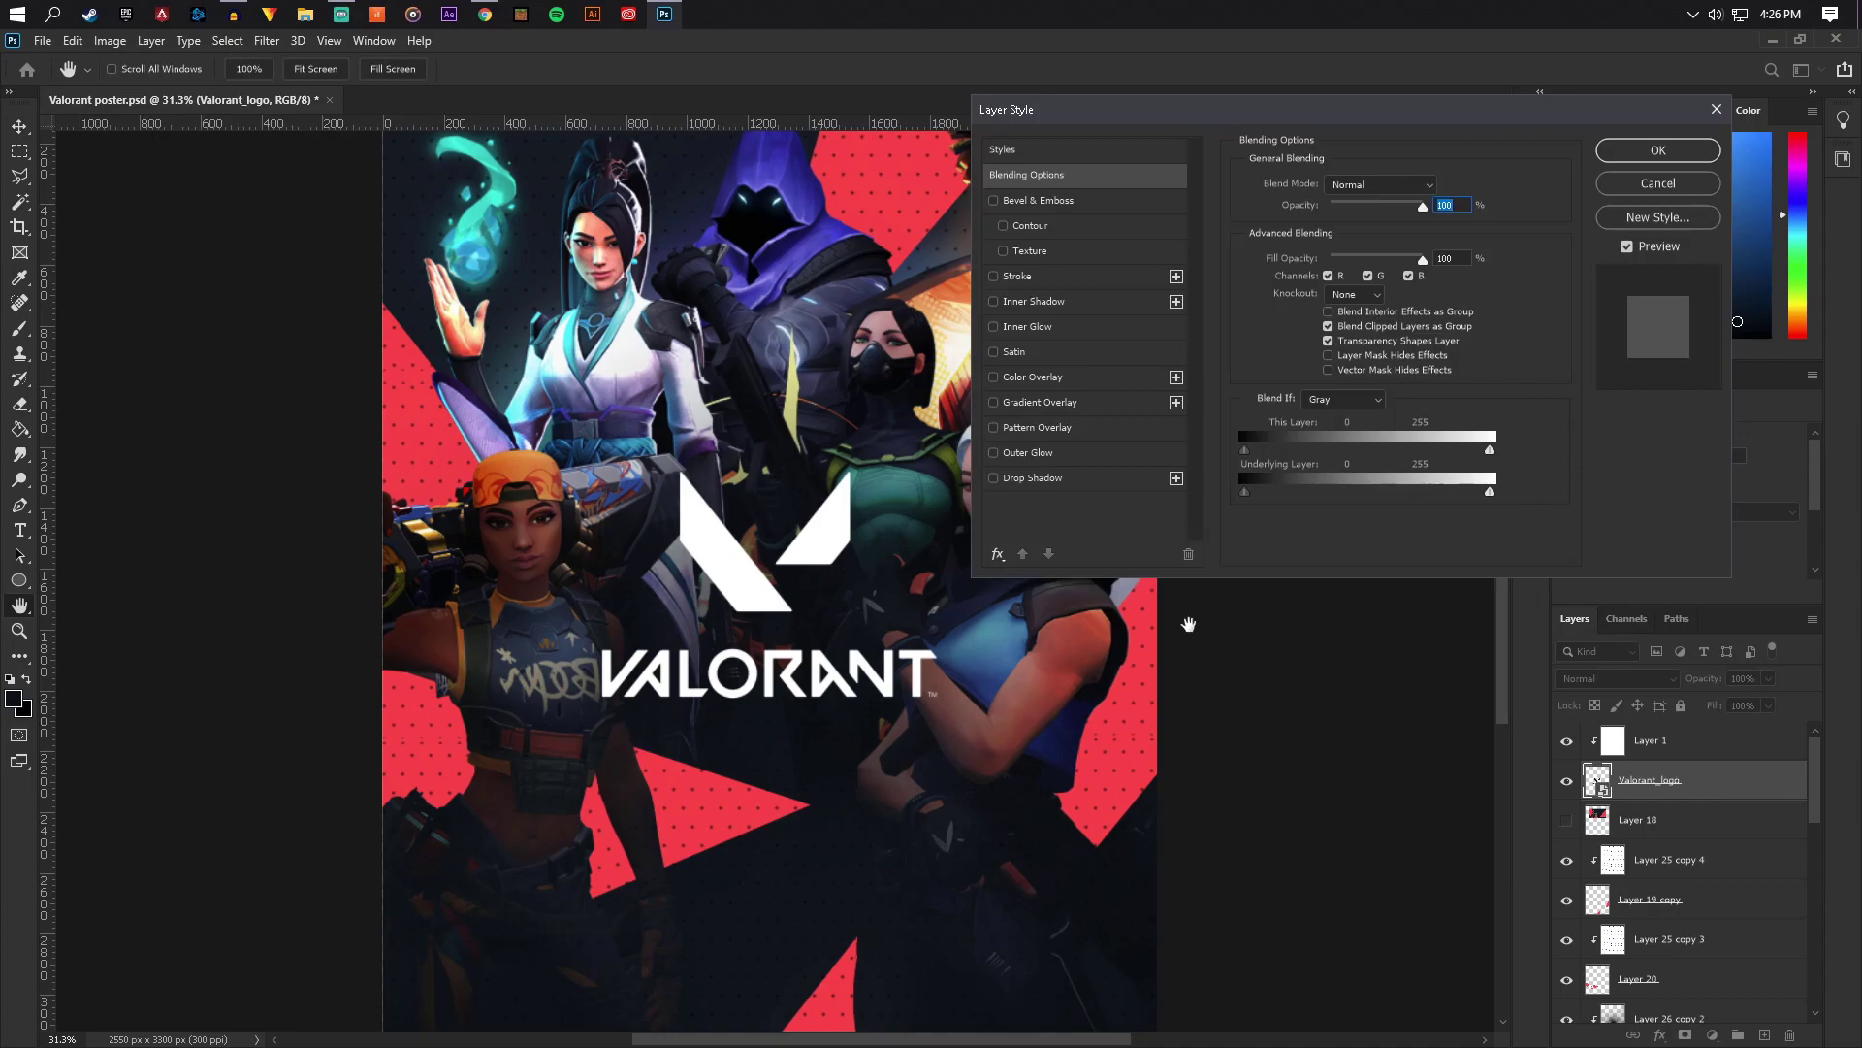
click(993, 478)
click(1036, 479)
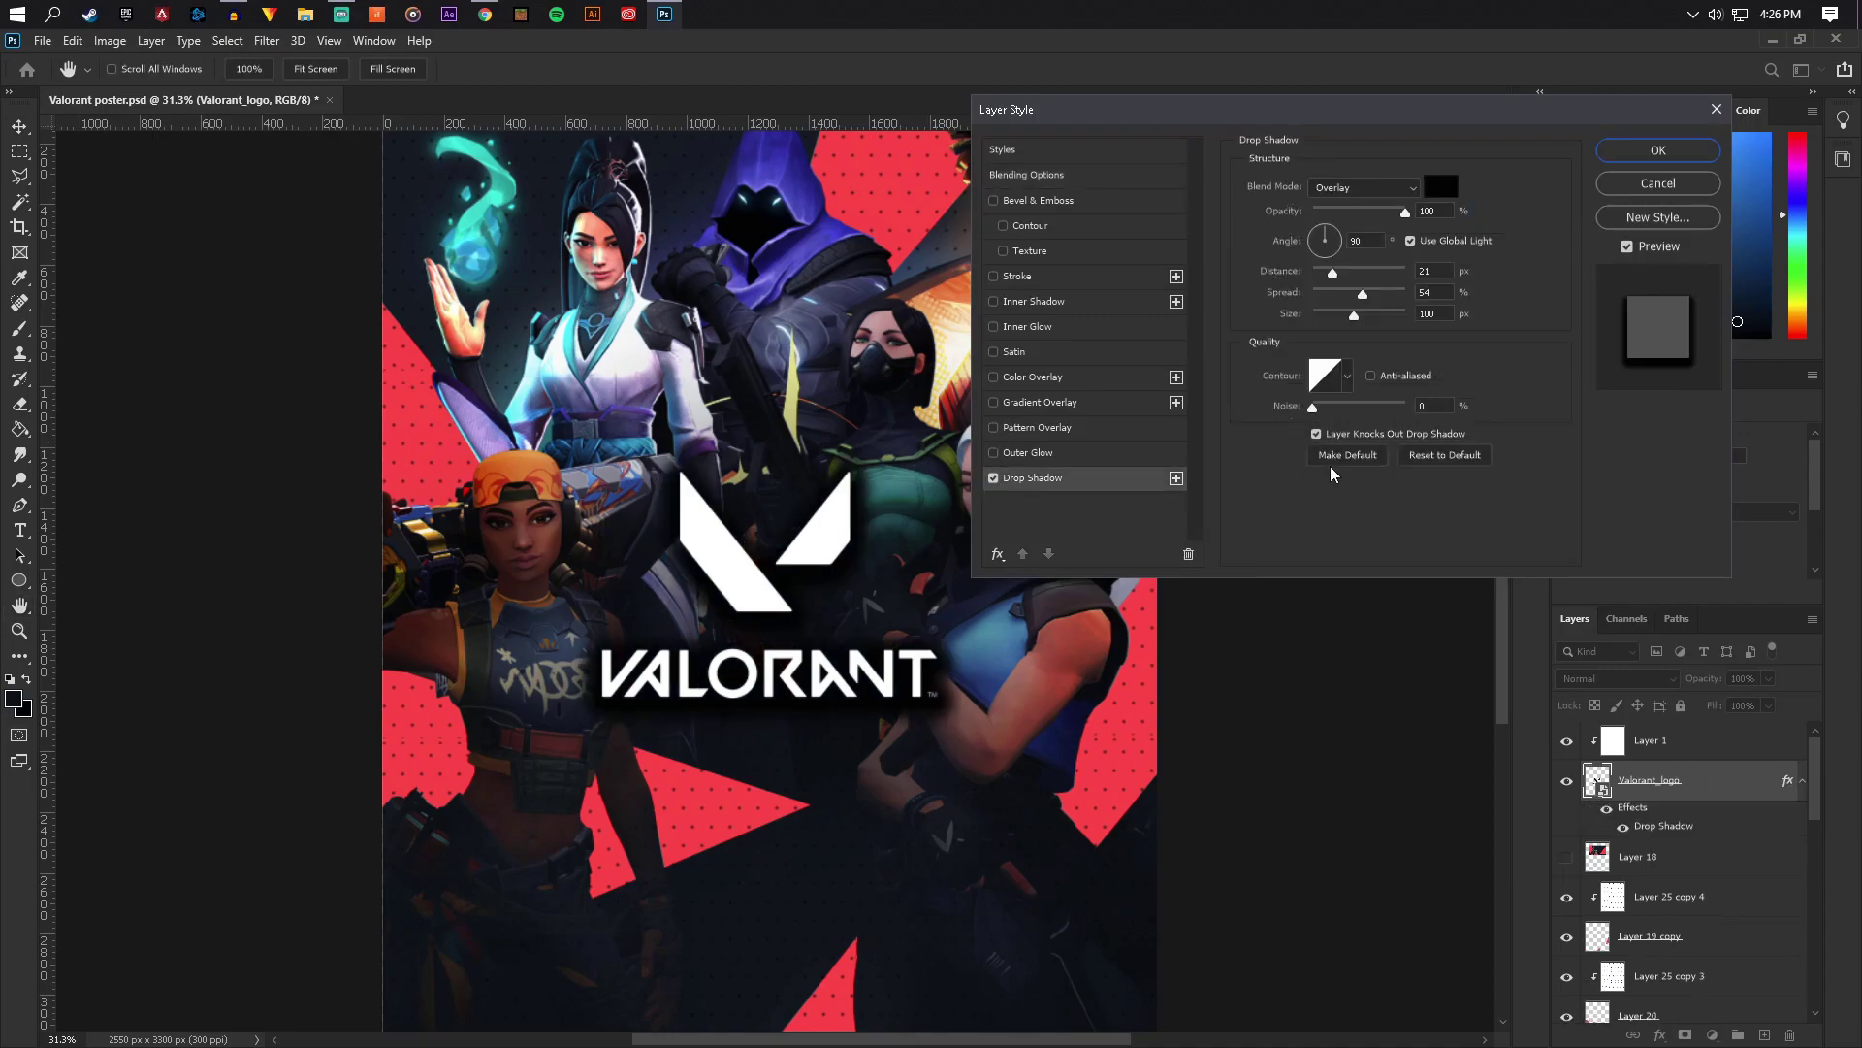
mouse_move(1356, 291)
mouse_down()
mouse_move(1293, 291)
mouse_move(1351, 274)
mouse_up()
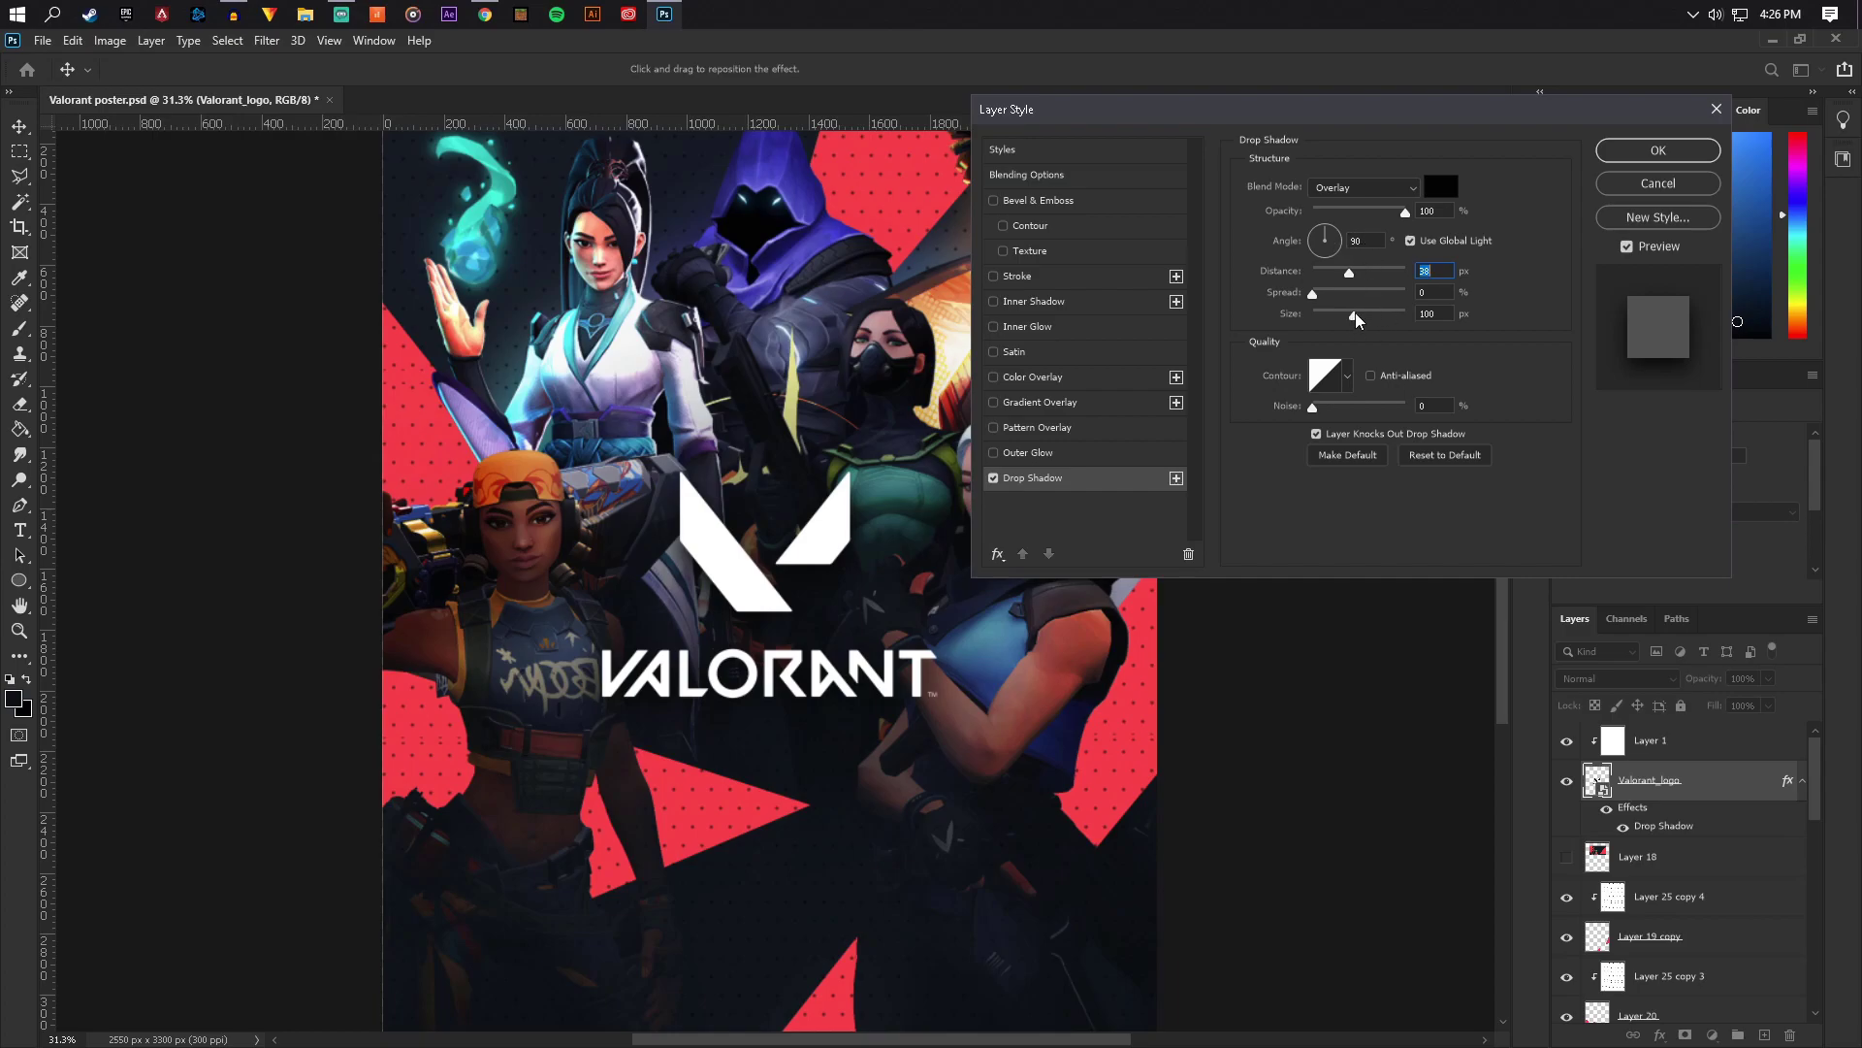
mouse_move(1355, 318)
mouse_down()
mouse_move(1401, 316)
mouse_move(1321, 315)
mouse_move(1347, 315)
mouse_up()
click(1395, 184)
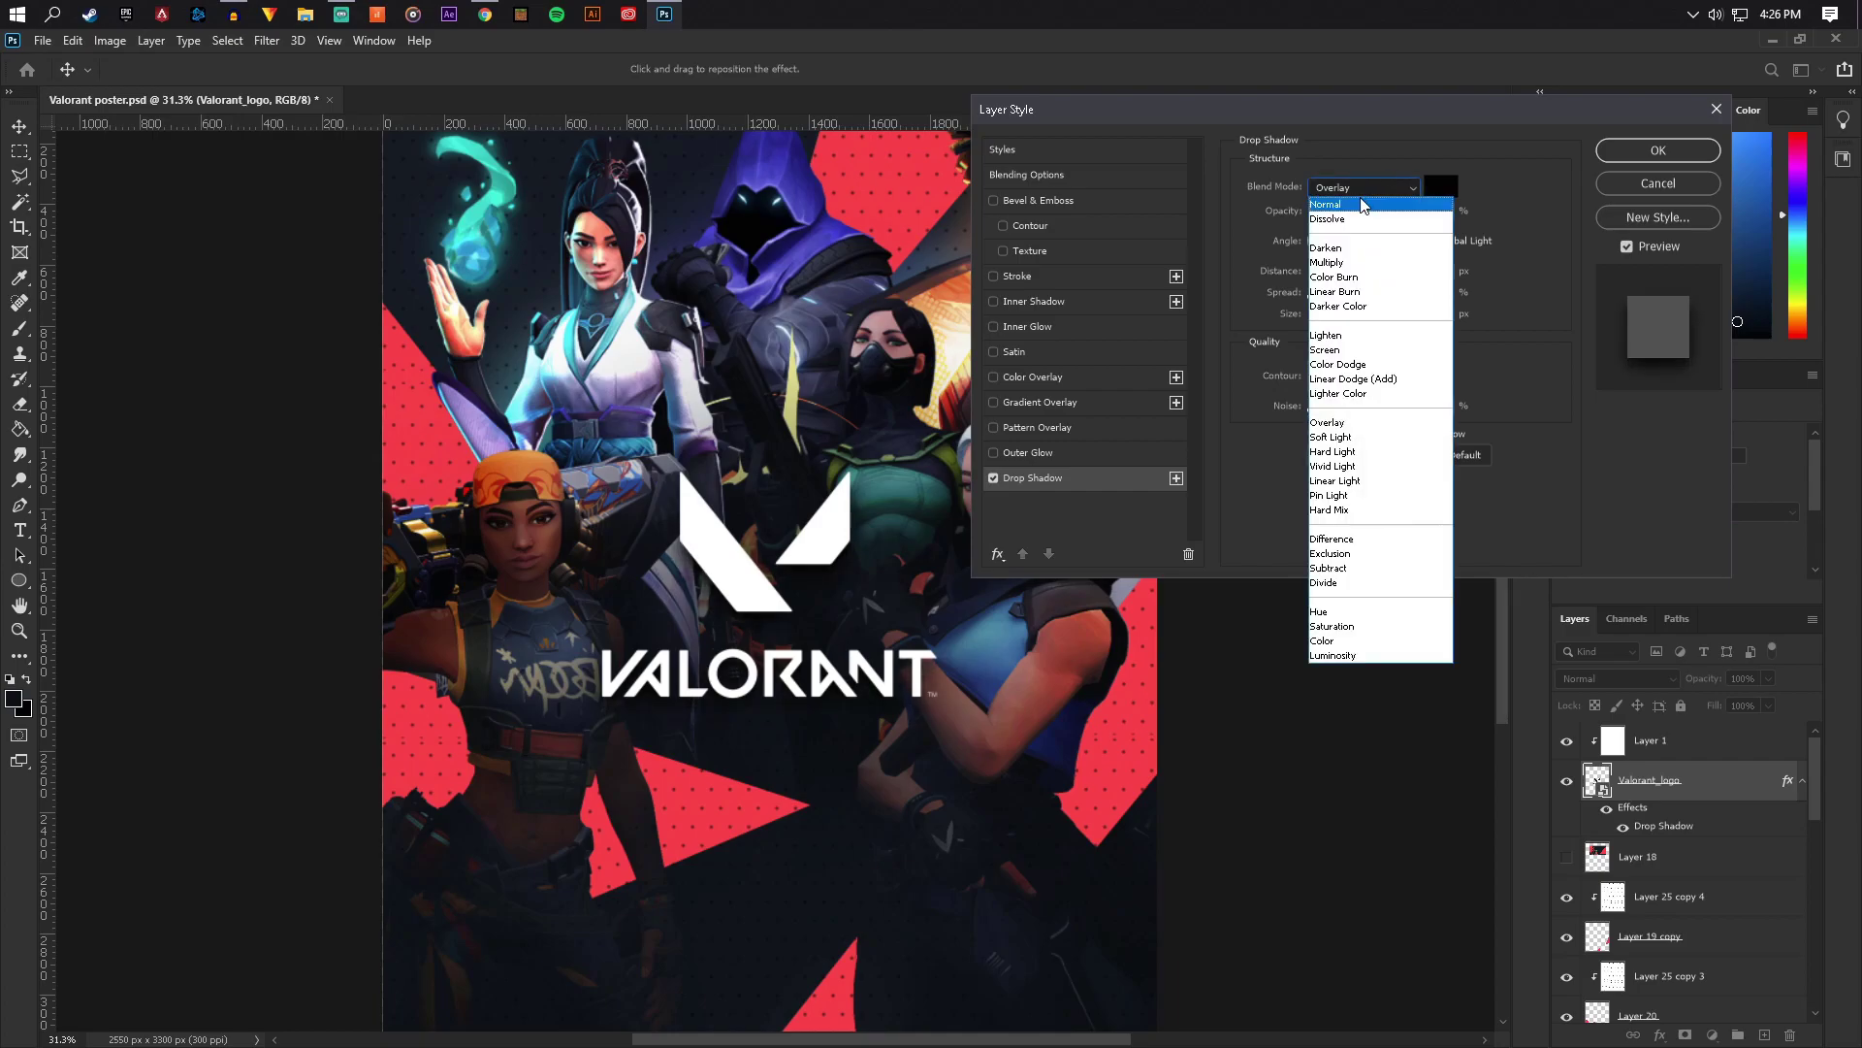
click(1359, 205)
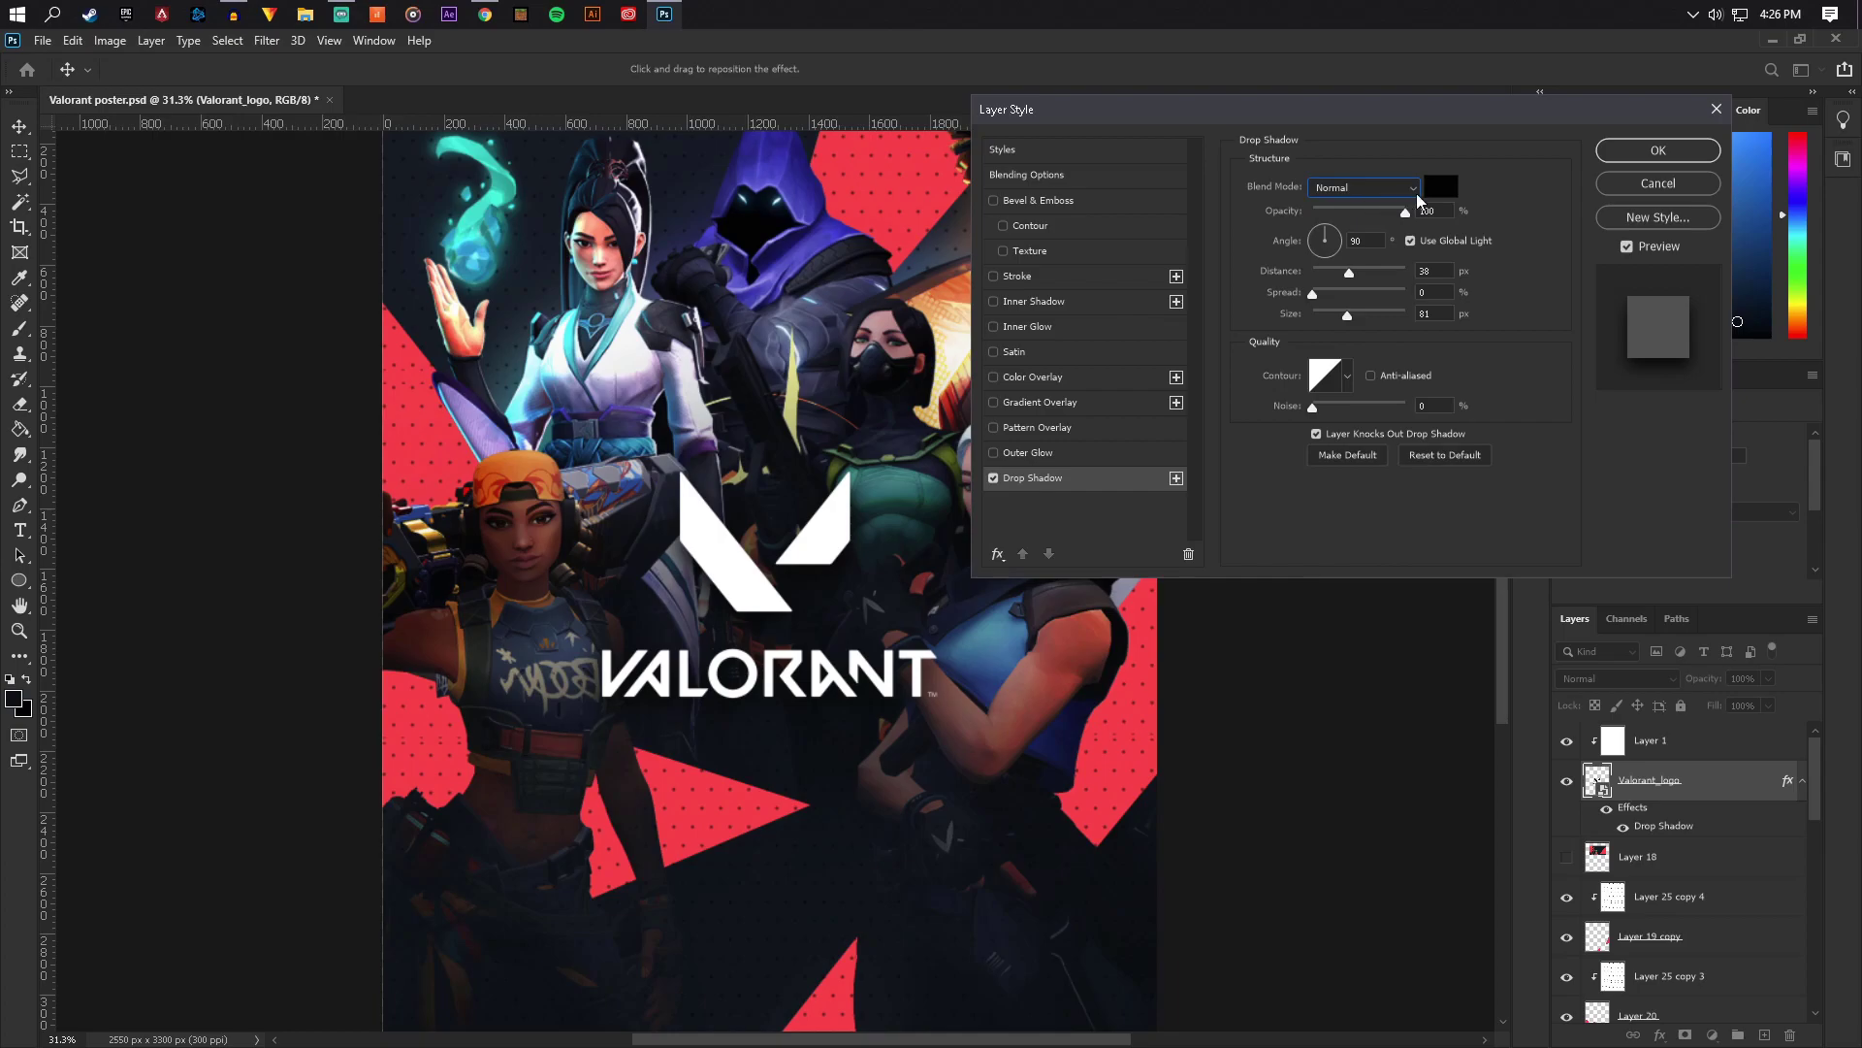
Sample dark navy #0a1119 from the poster as the shadow colour and apply the style
click(1428, 191)
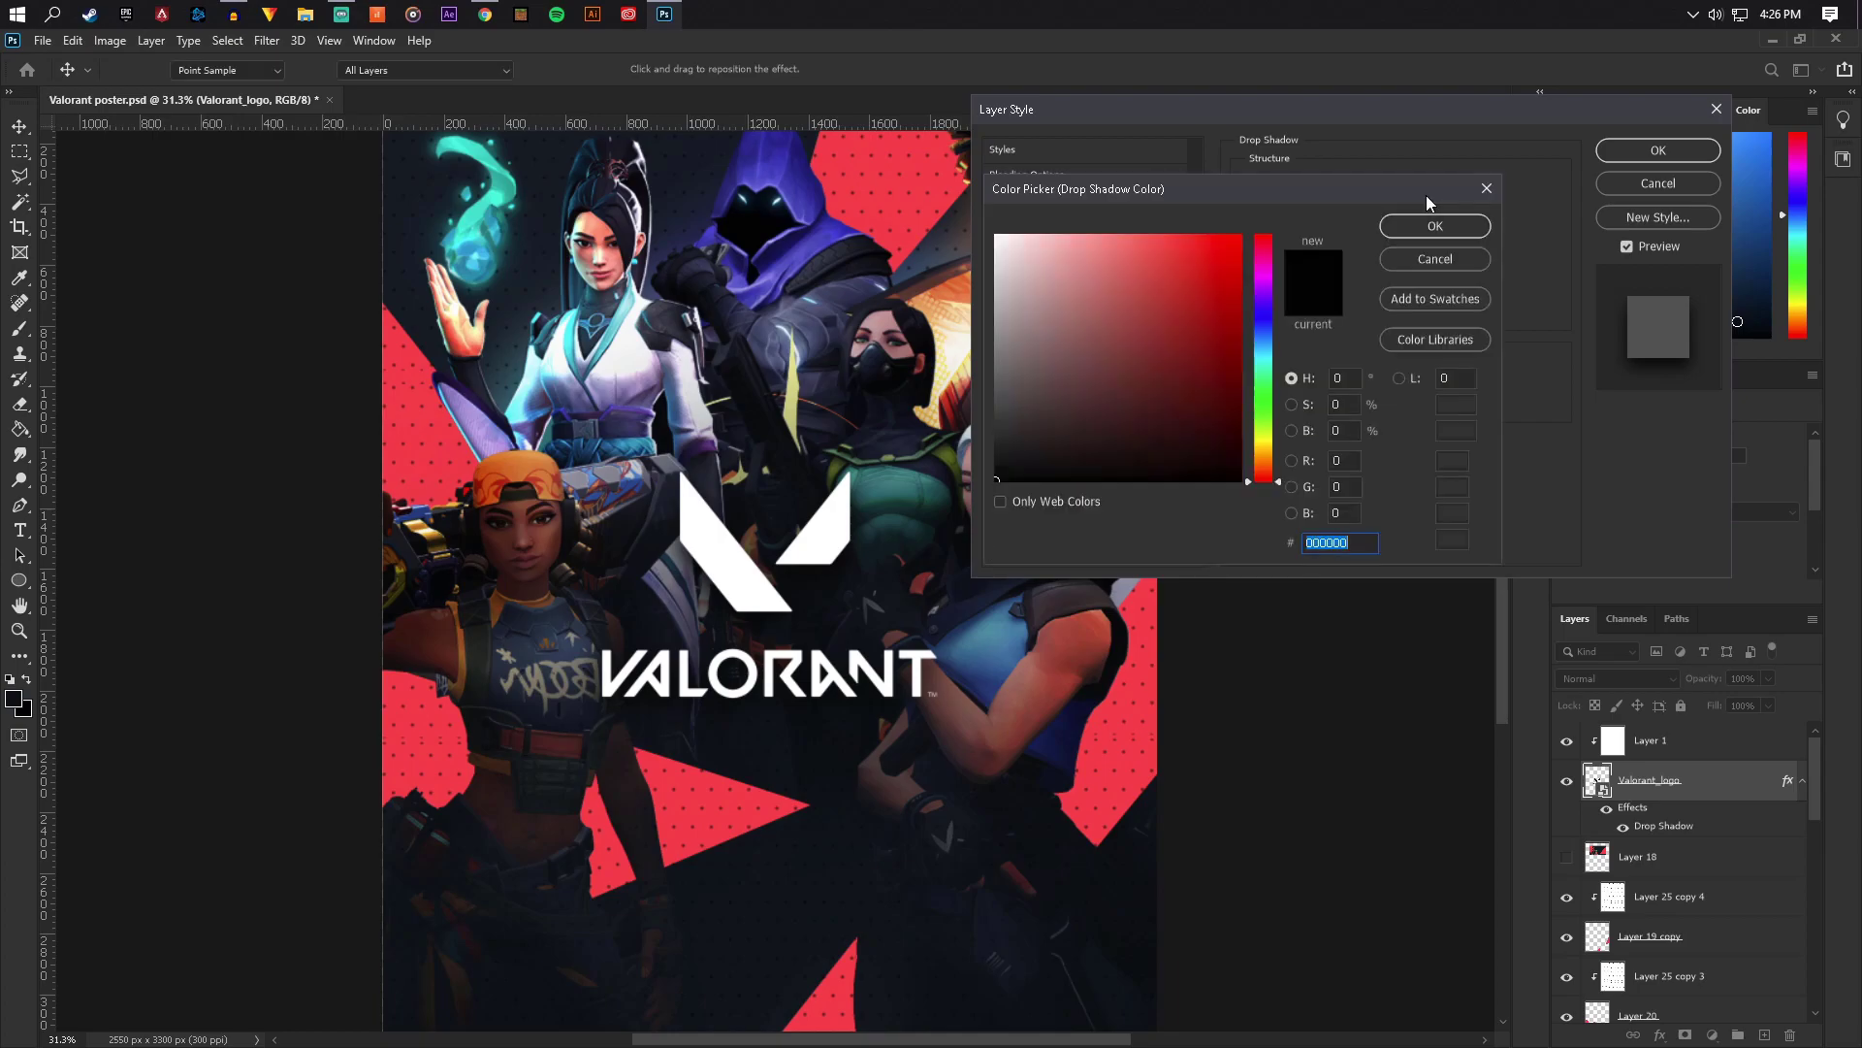
click(541, 176)
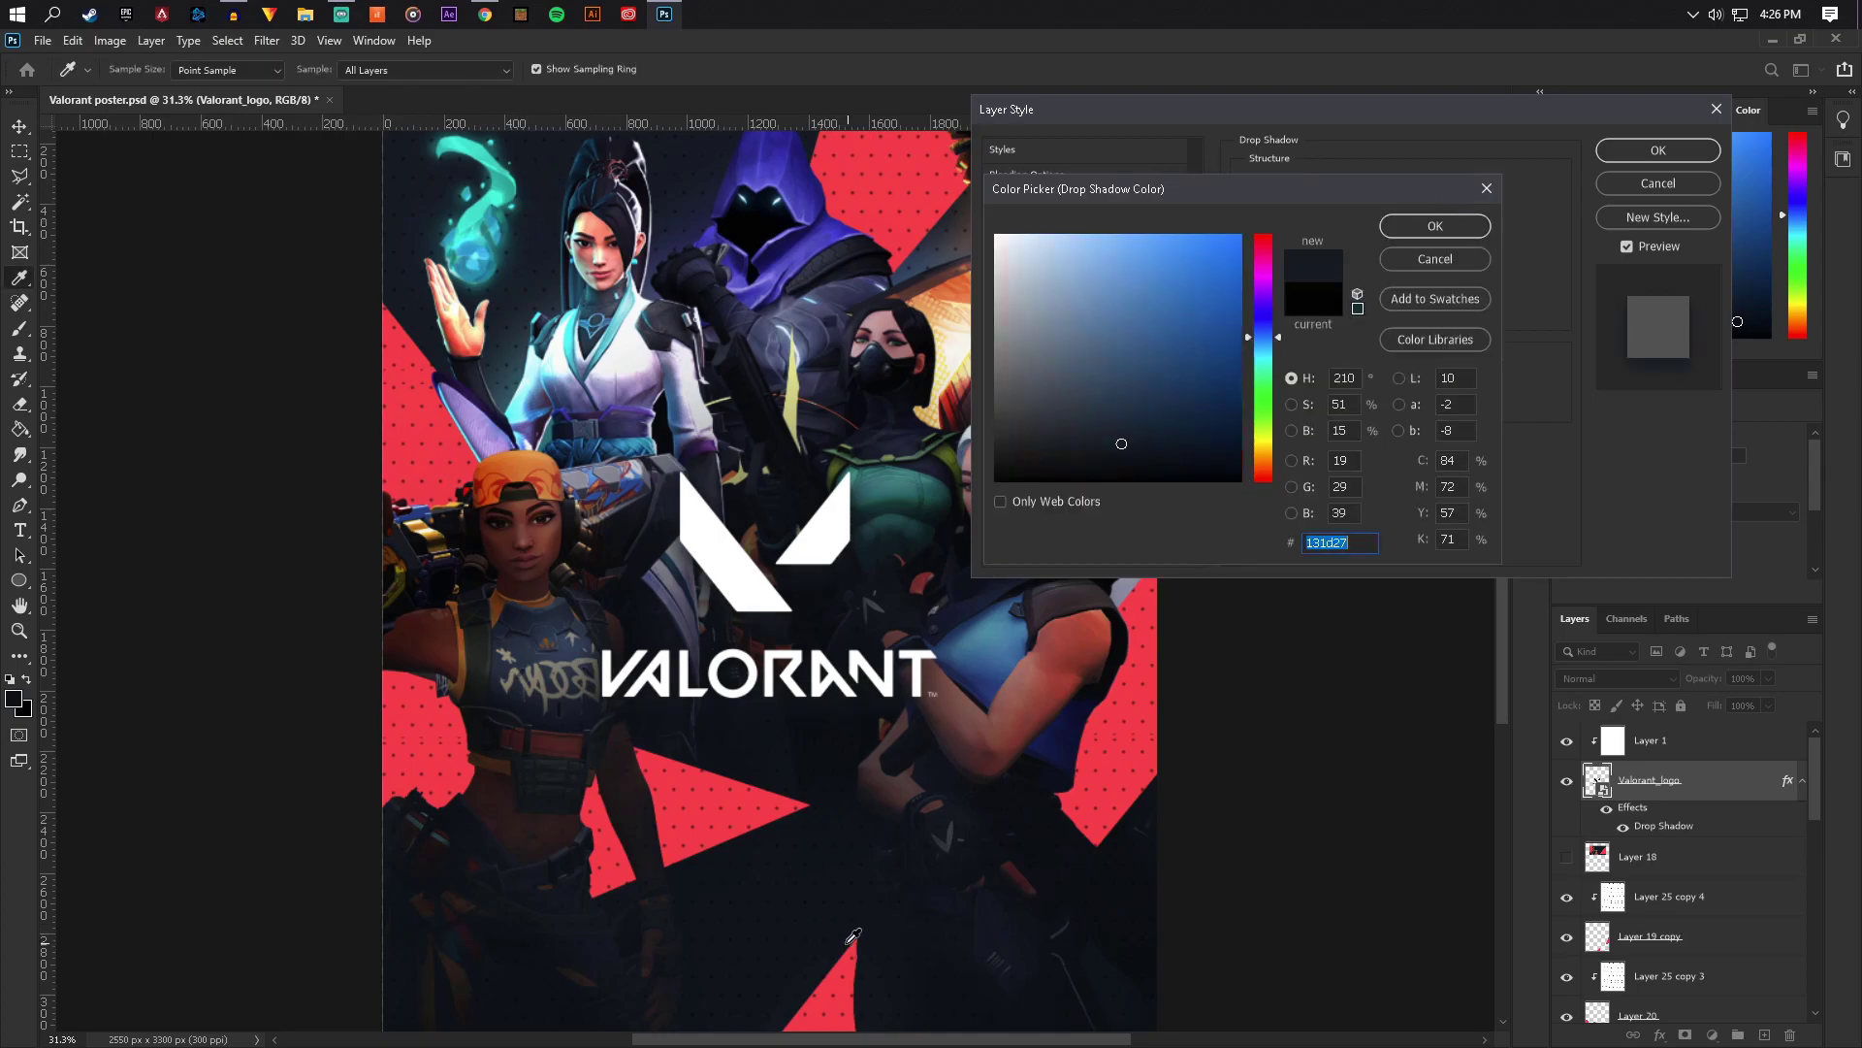
click(1056, 815)
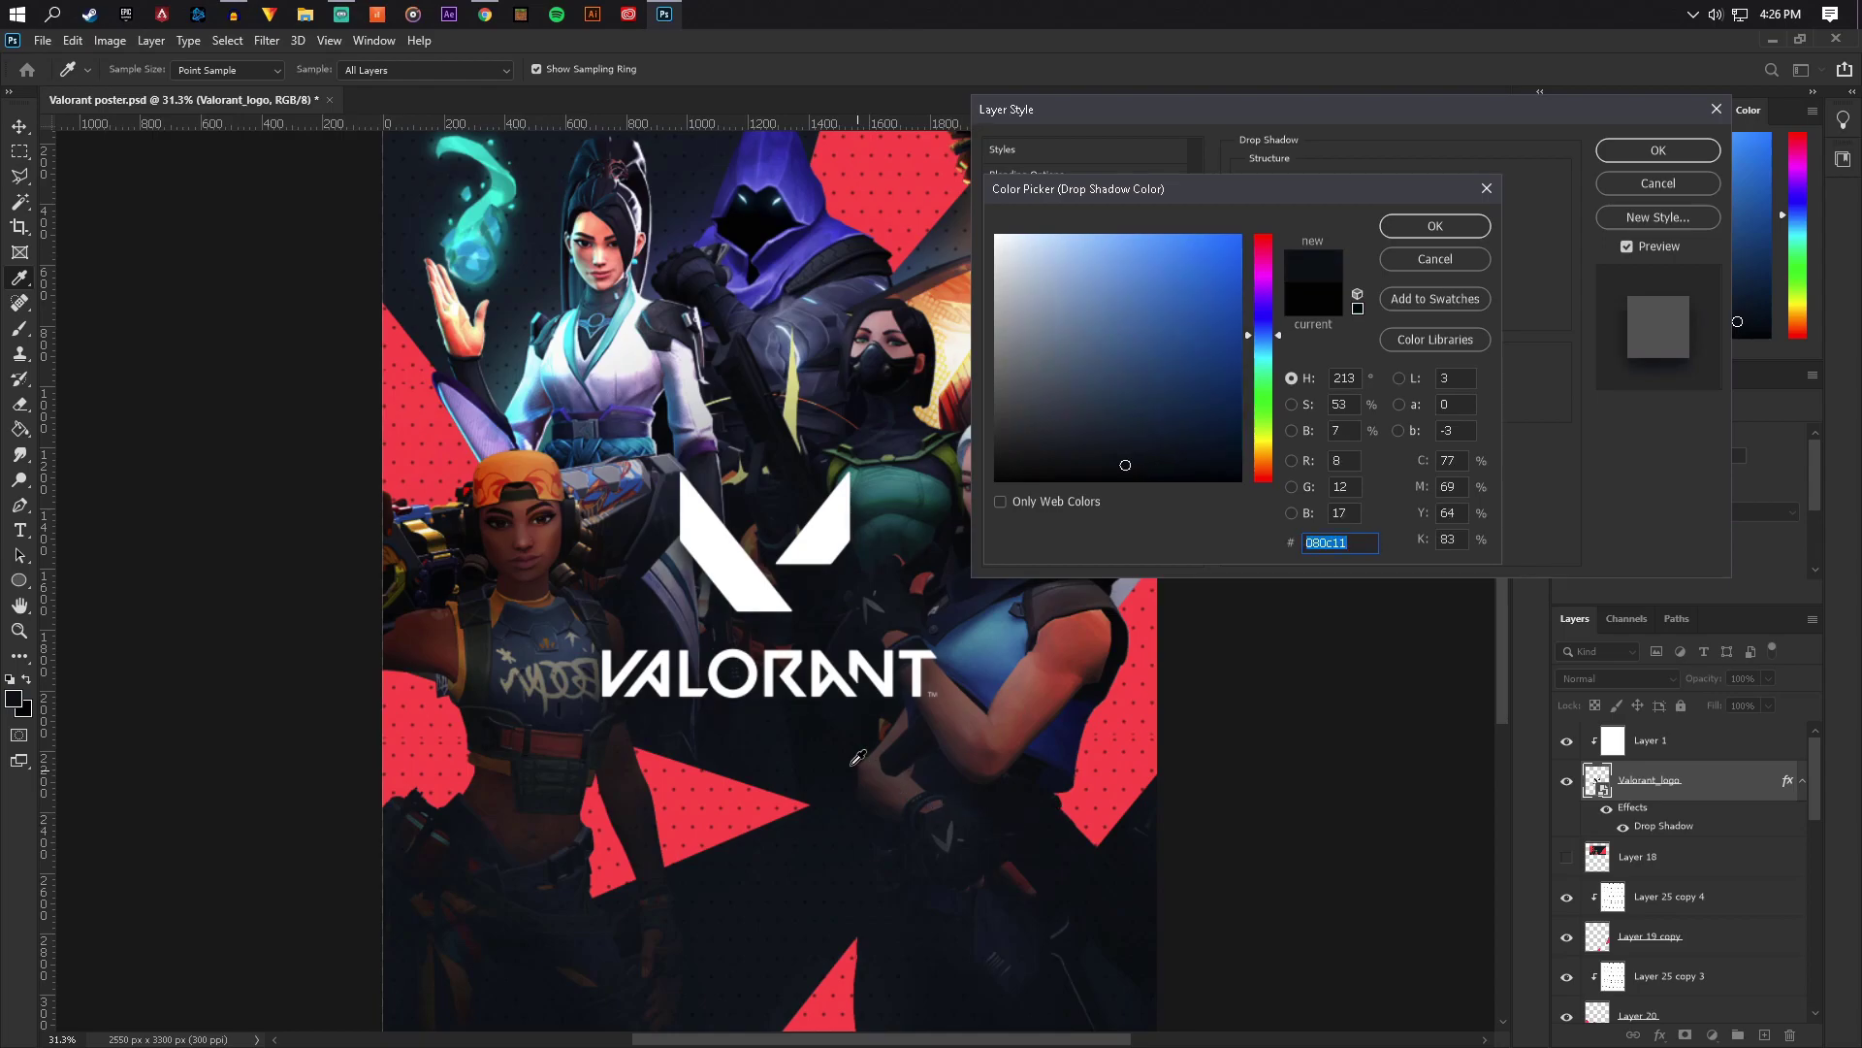
click(753, 728)
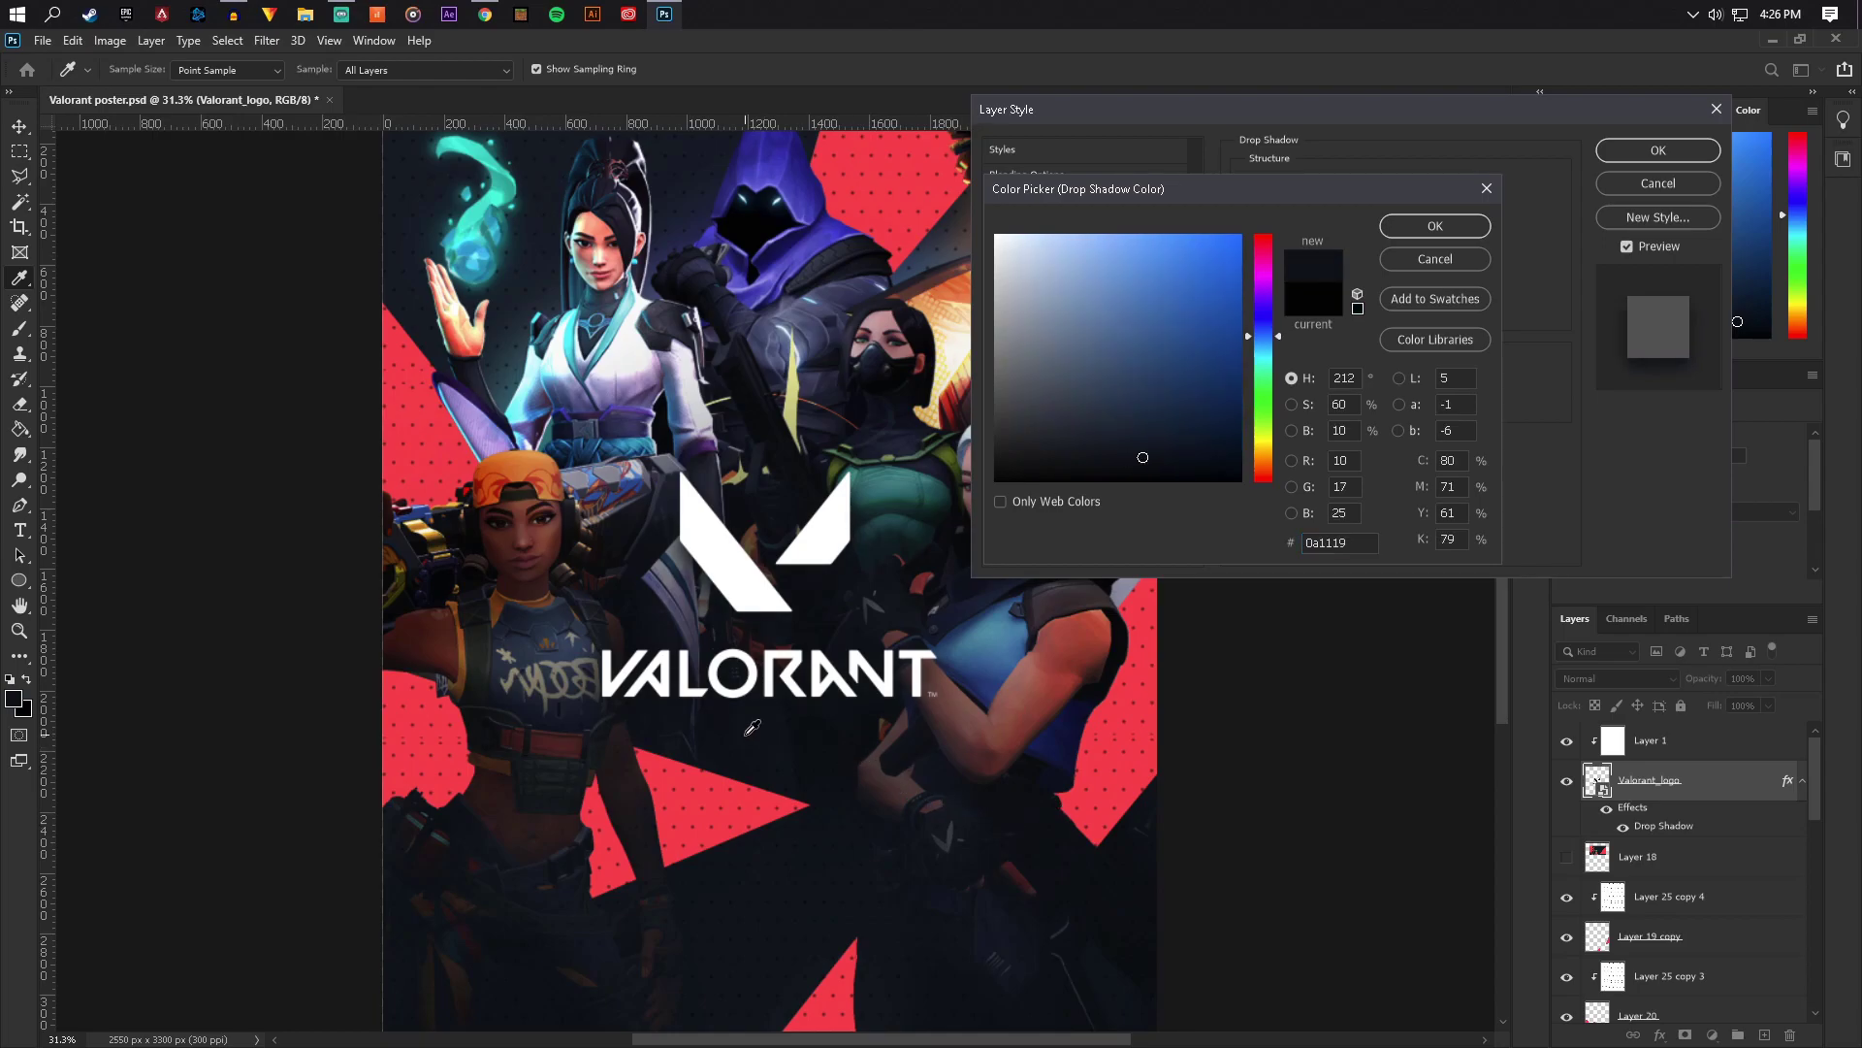
click(1435, 225)
click(1658, 151)
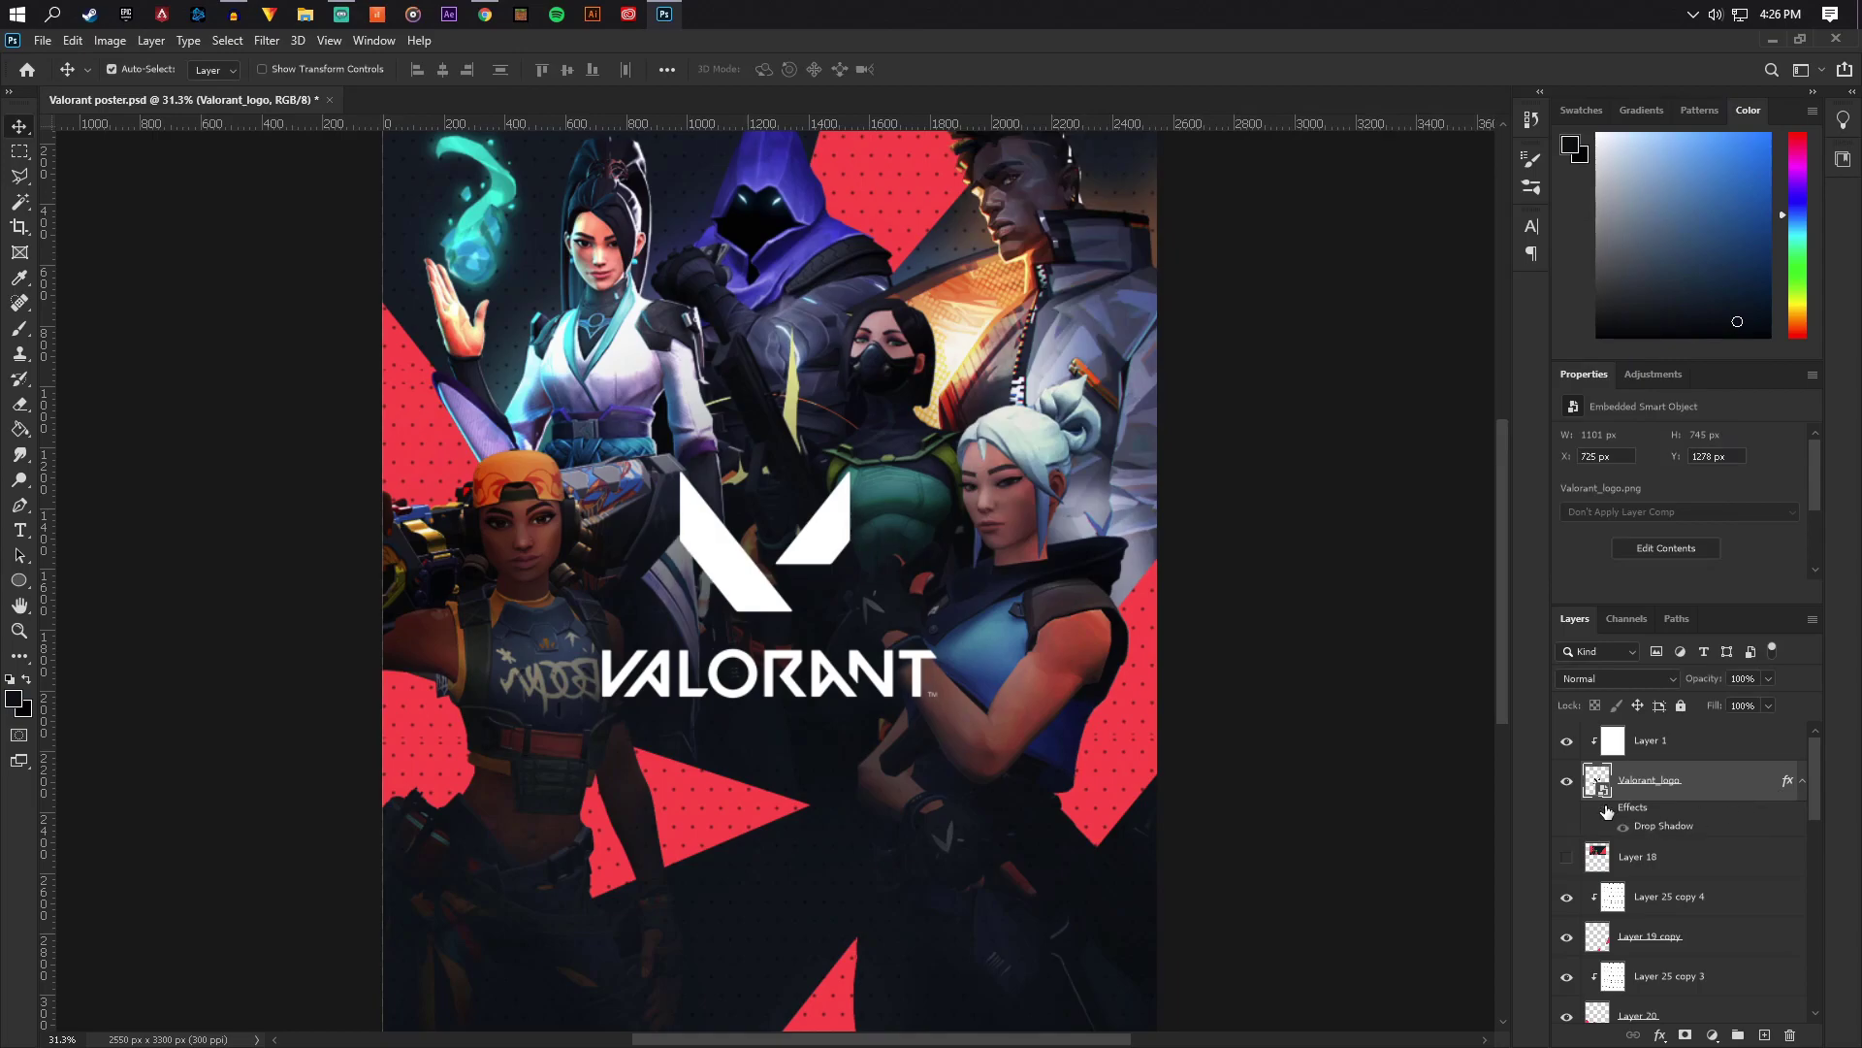
Delete Layer 18 from the layer stack
scroll(968, 544, down, 4)
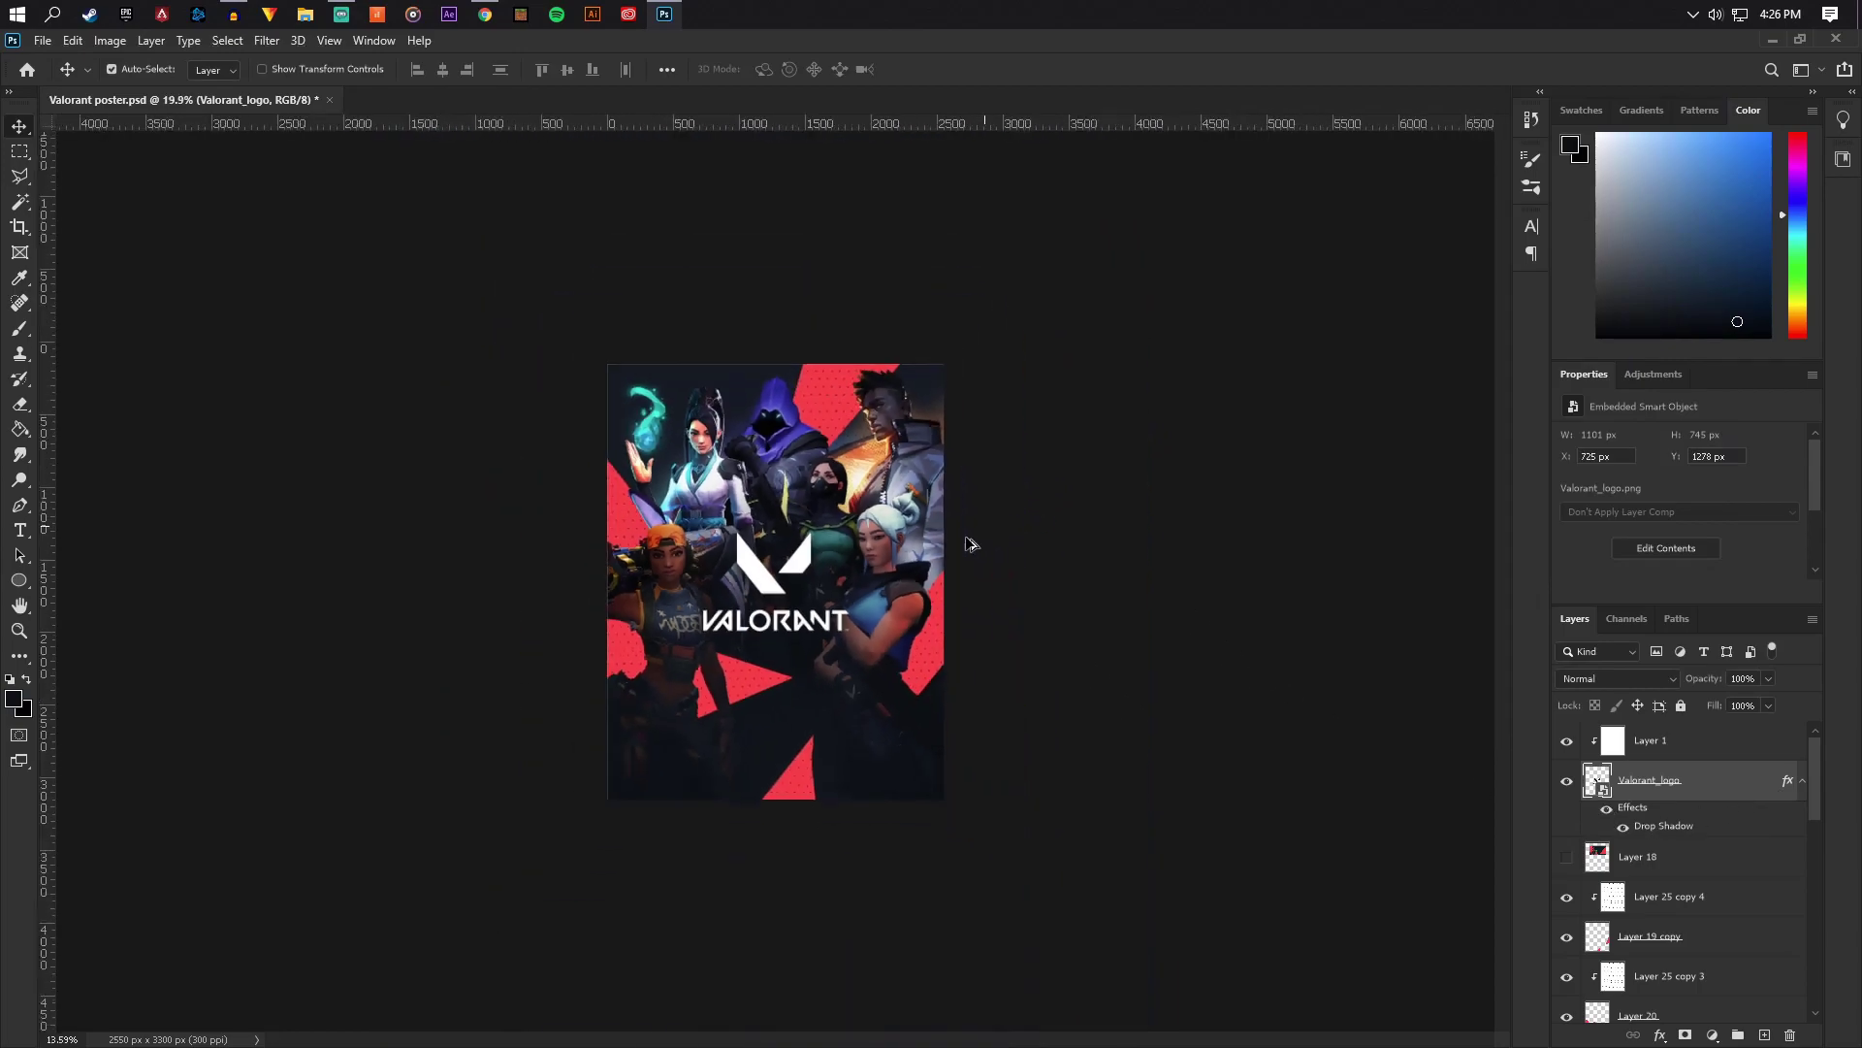
scroll(870, 608, up, 2)
scroll(870, 607, down, 3)
scroll(814, 594, up, 4)
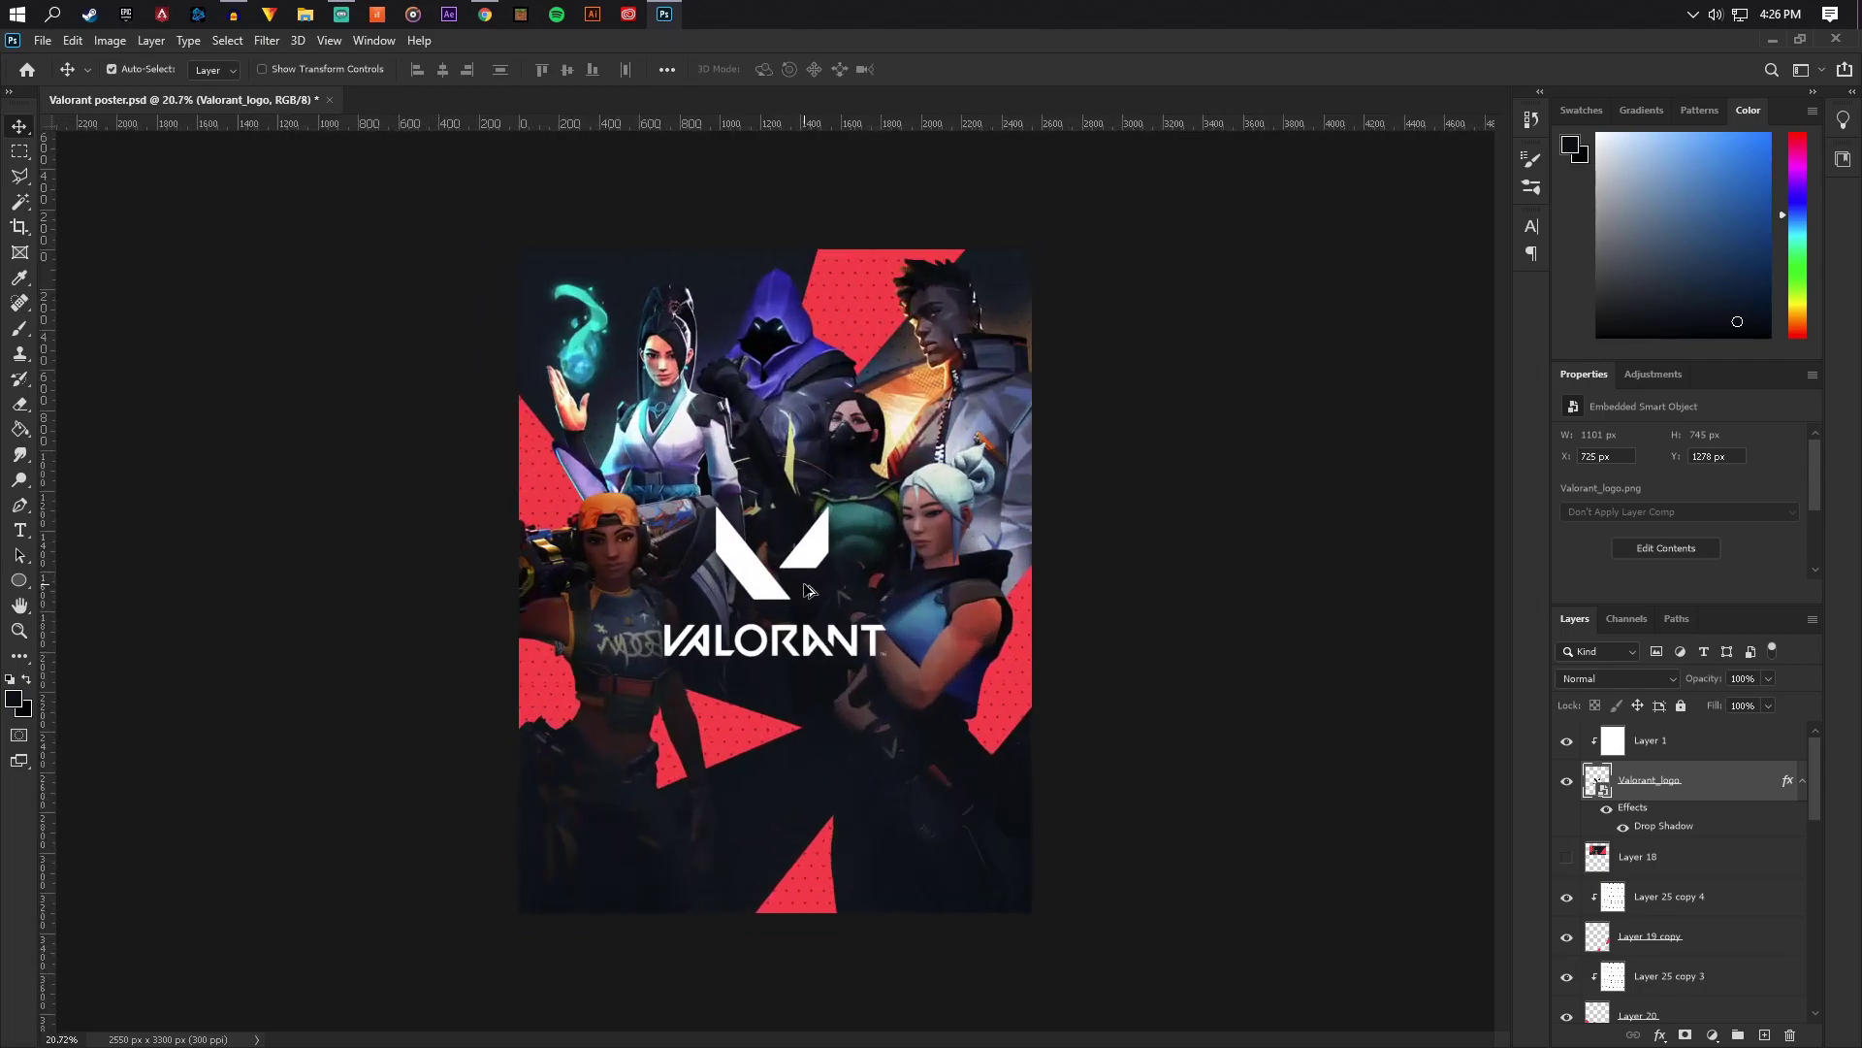
scroll(925, 577, down, 4)
scroll(906, 429, up, 3)
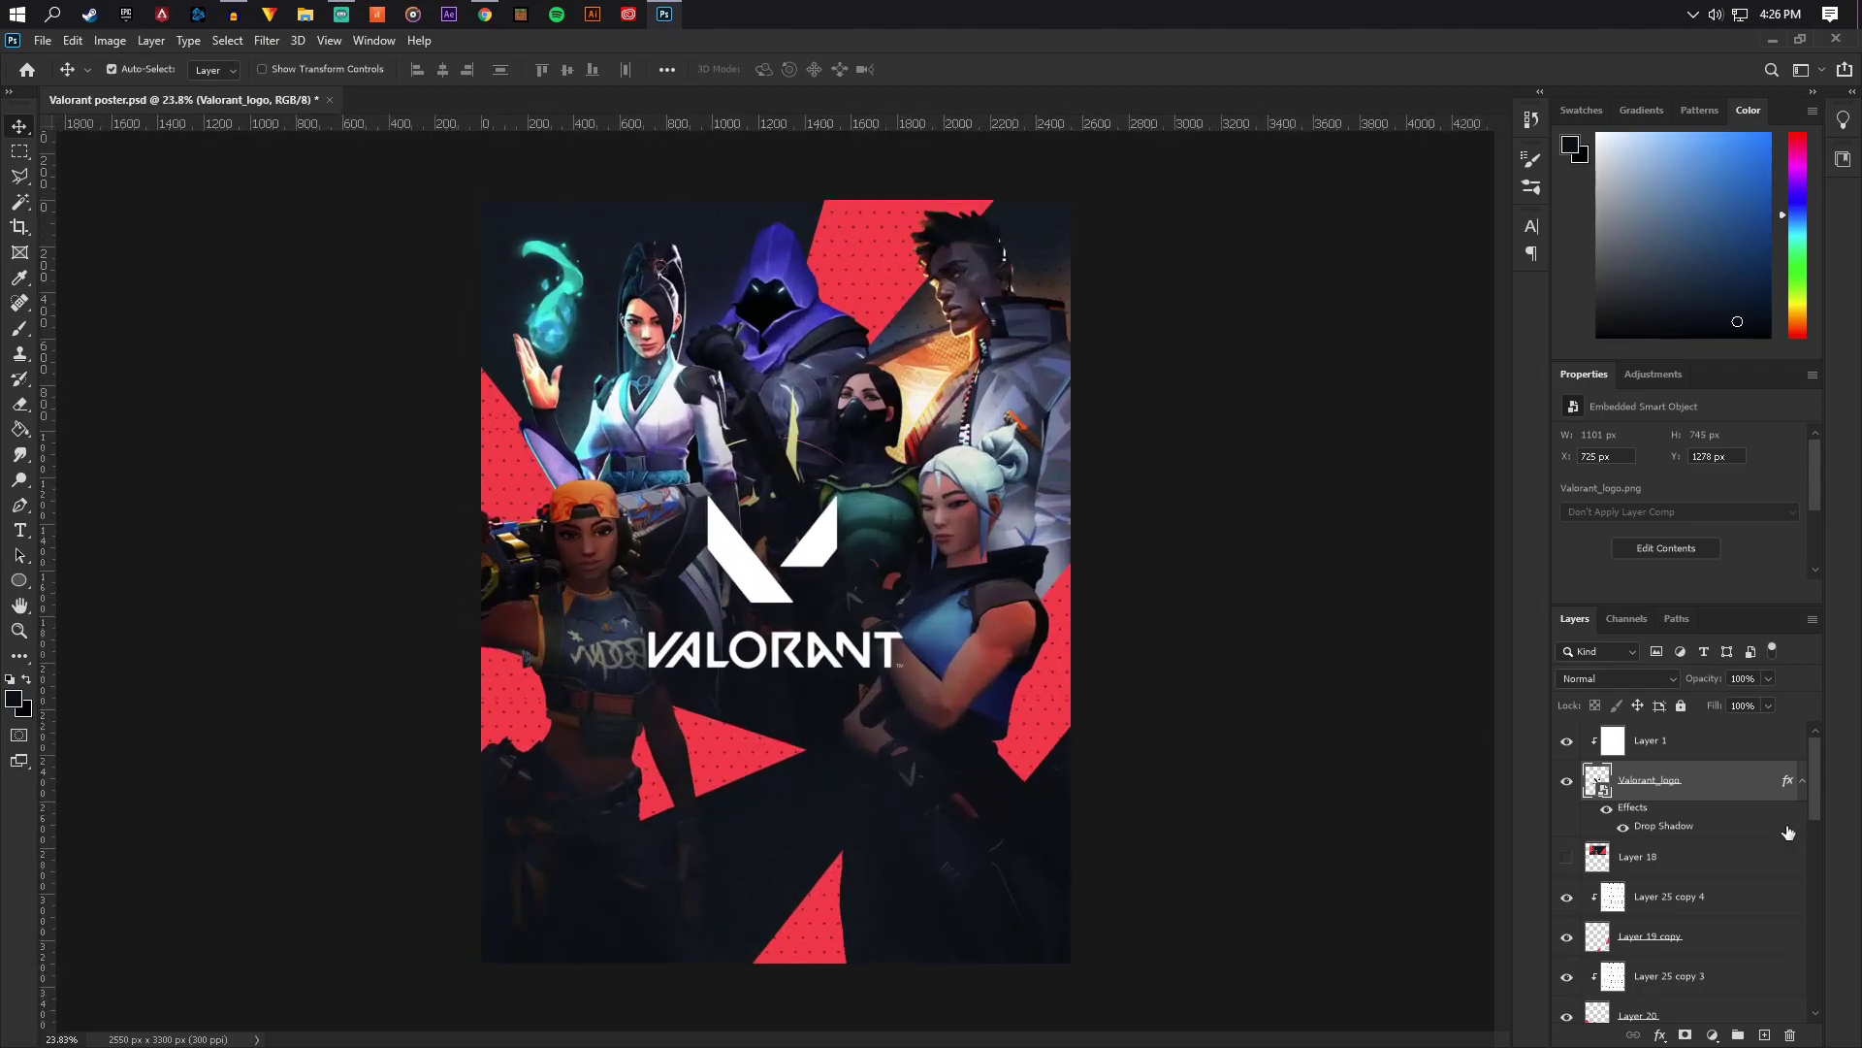
click(1707, 738)
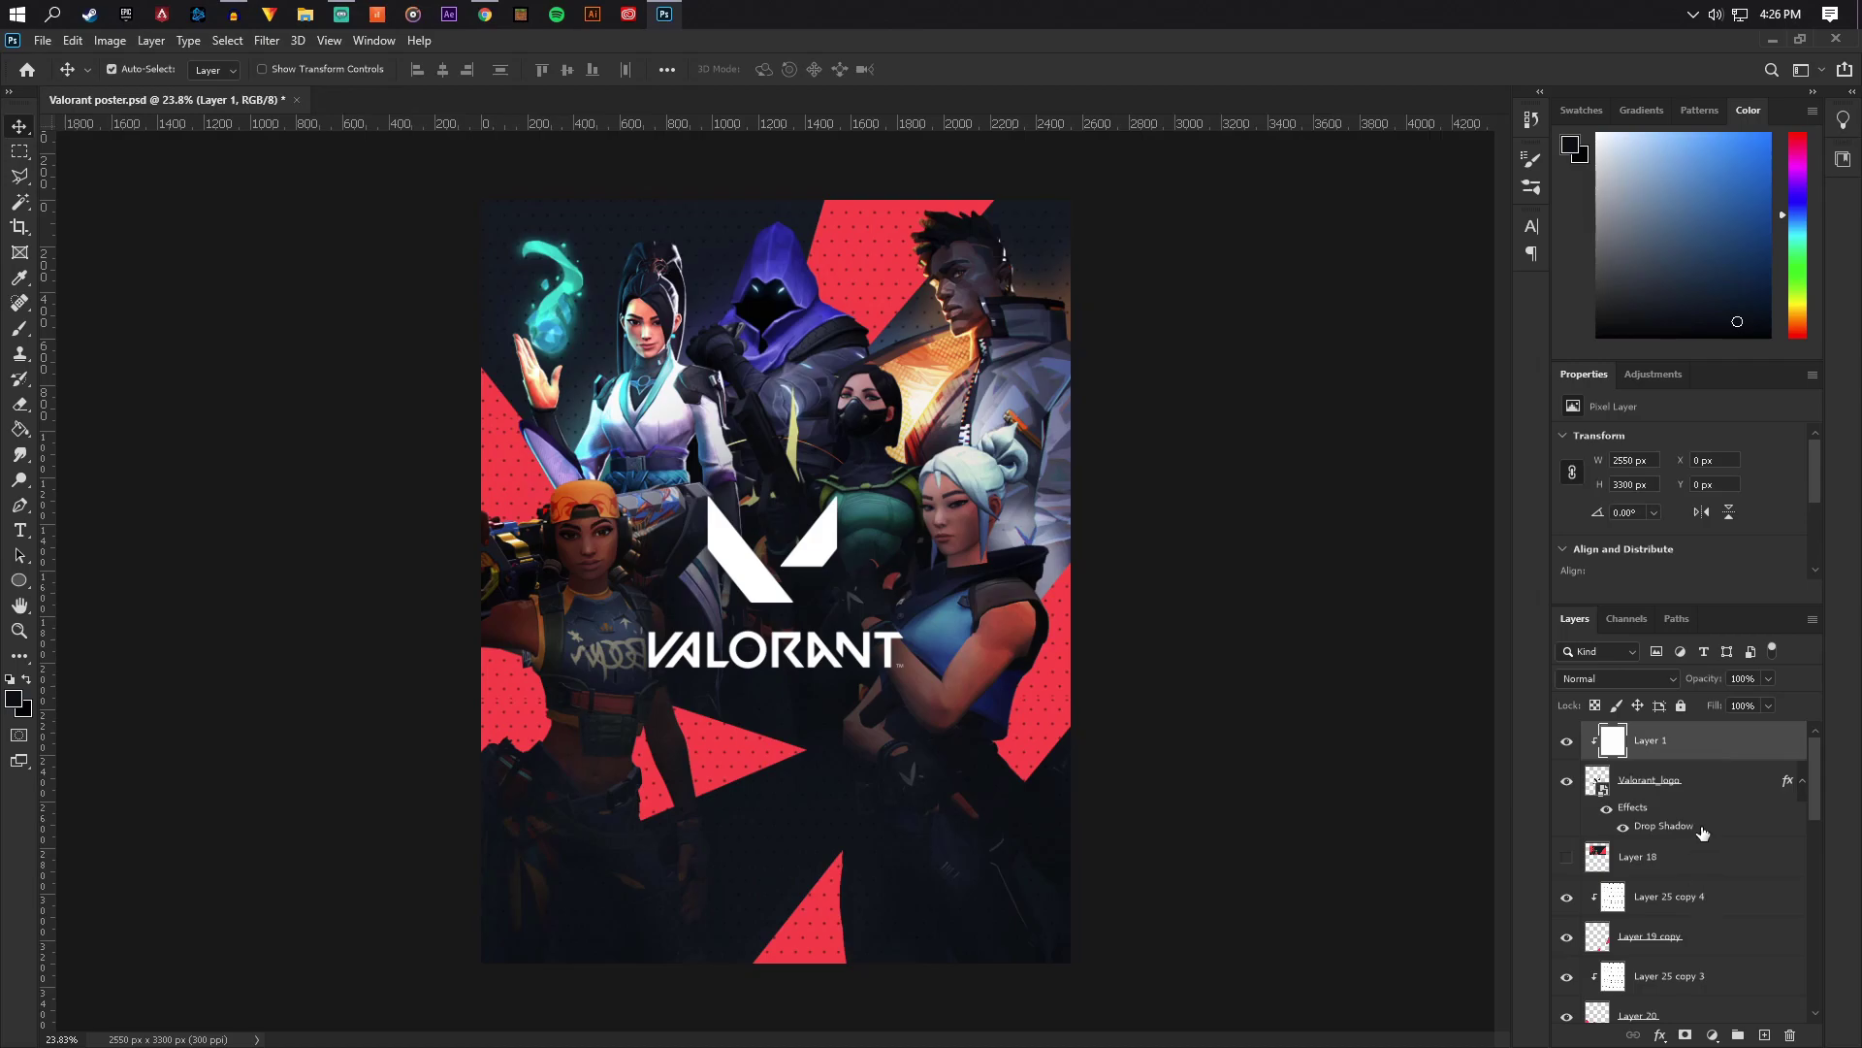
click(1642, 869)
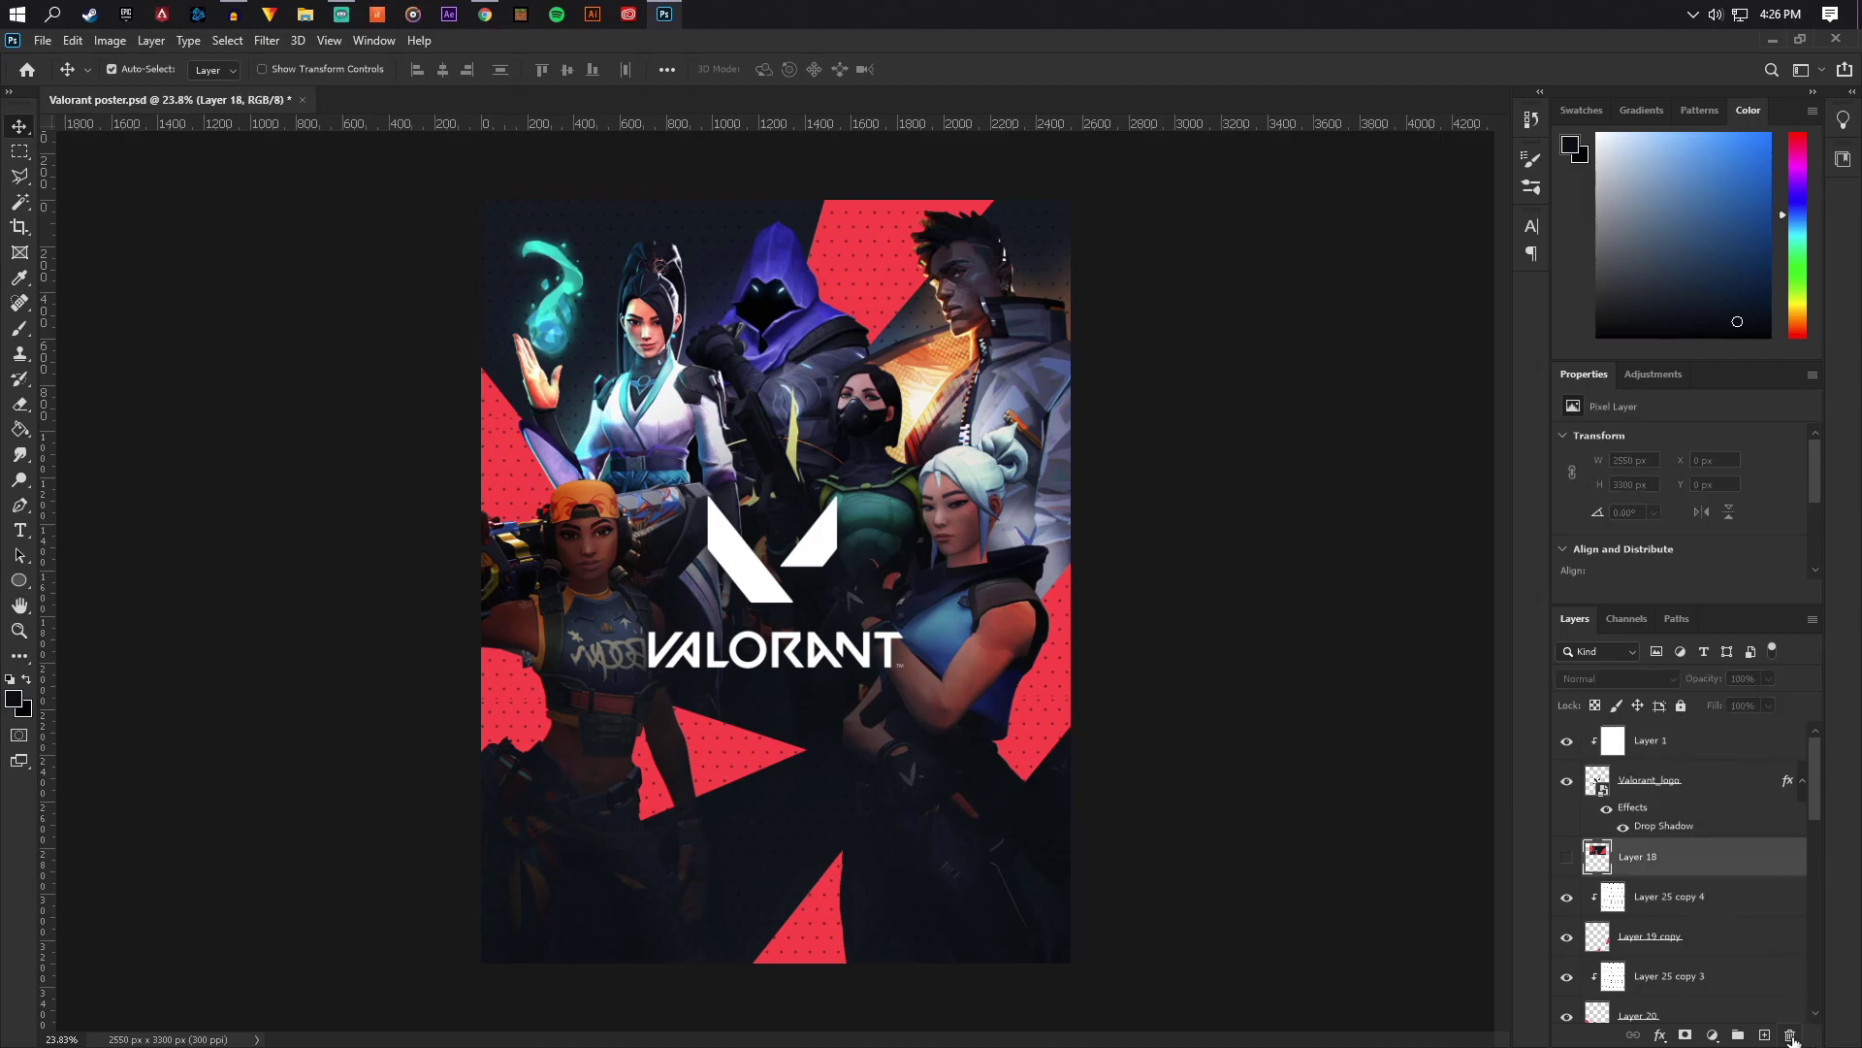
click(1791, 1037)
click(1659, 753)
drag(1814, 775, 1837, 1006)
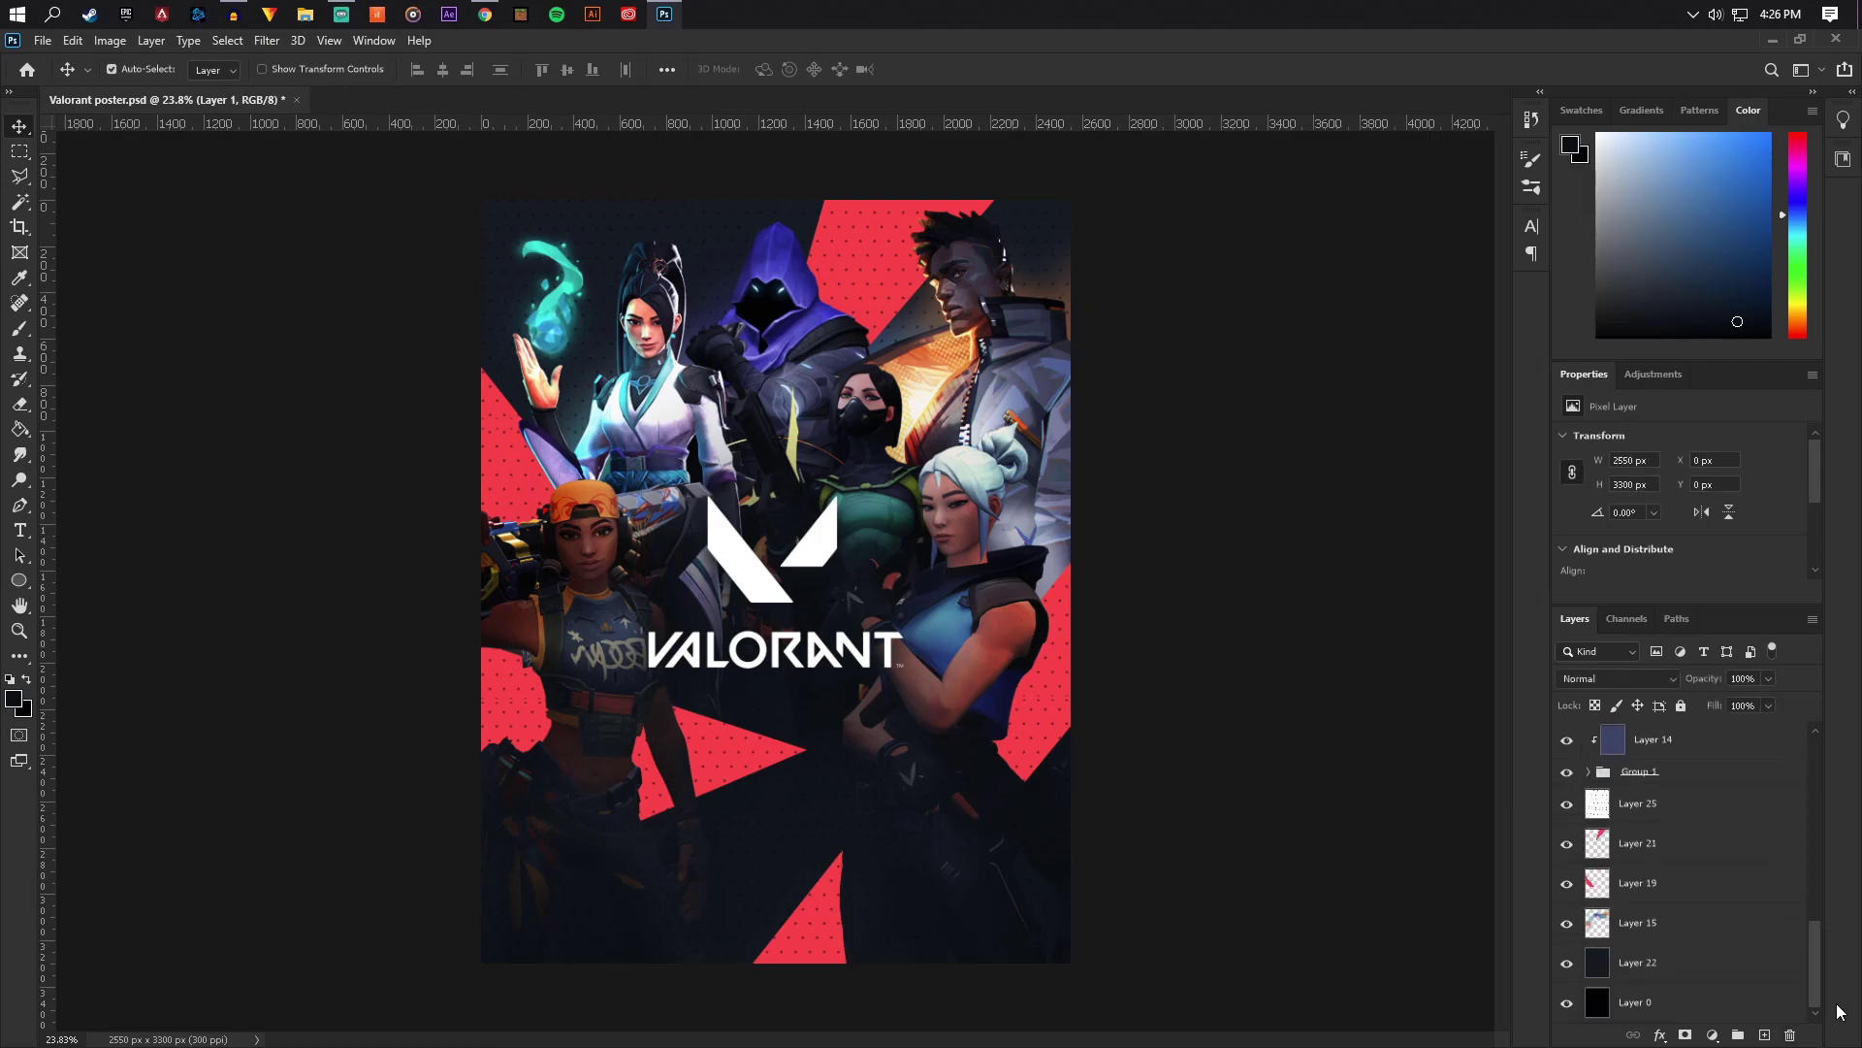
Group all layers into Group 2, duplicate it, merge the copy and hide the original
key(ctrl+alt+a)
click(1737, 1035)
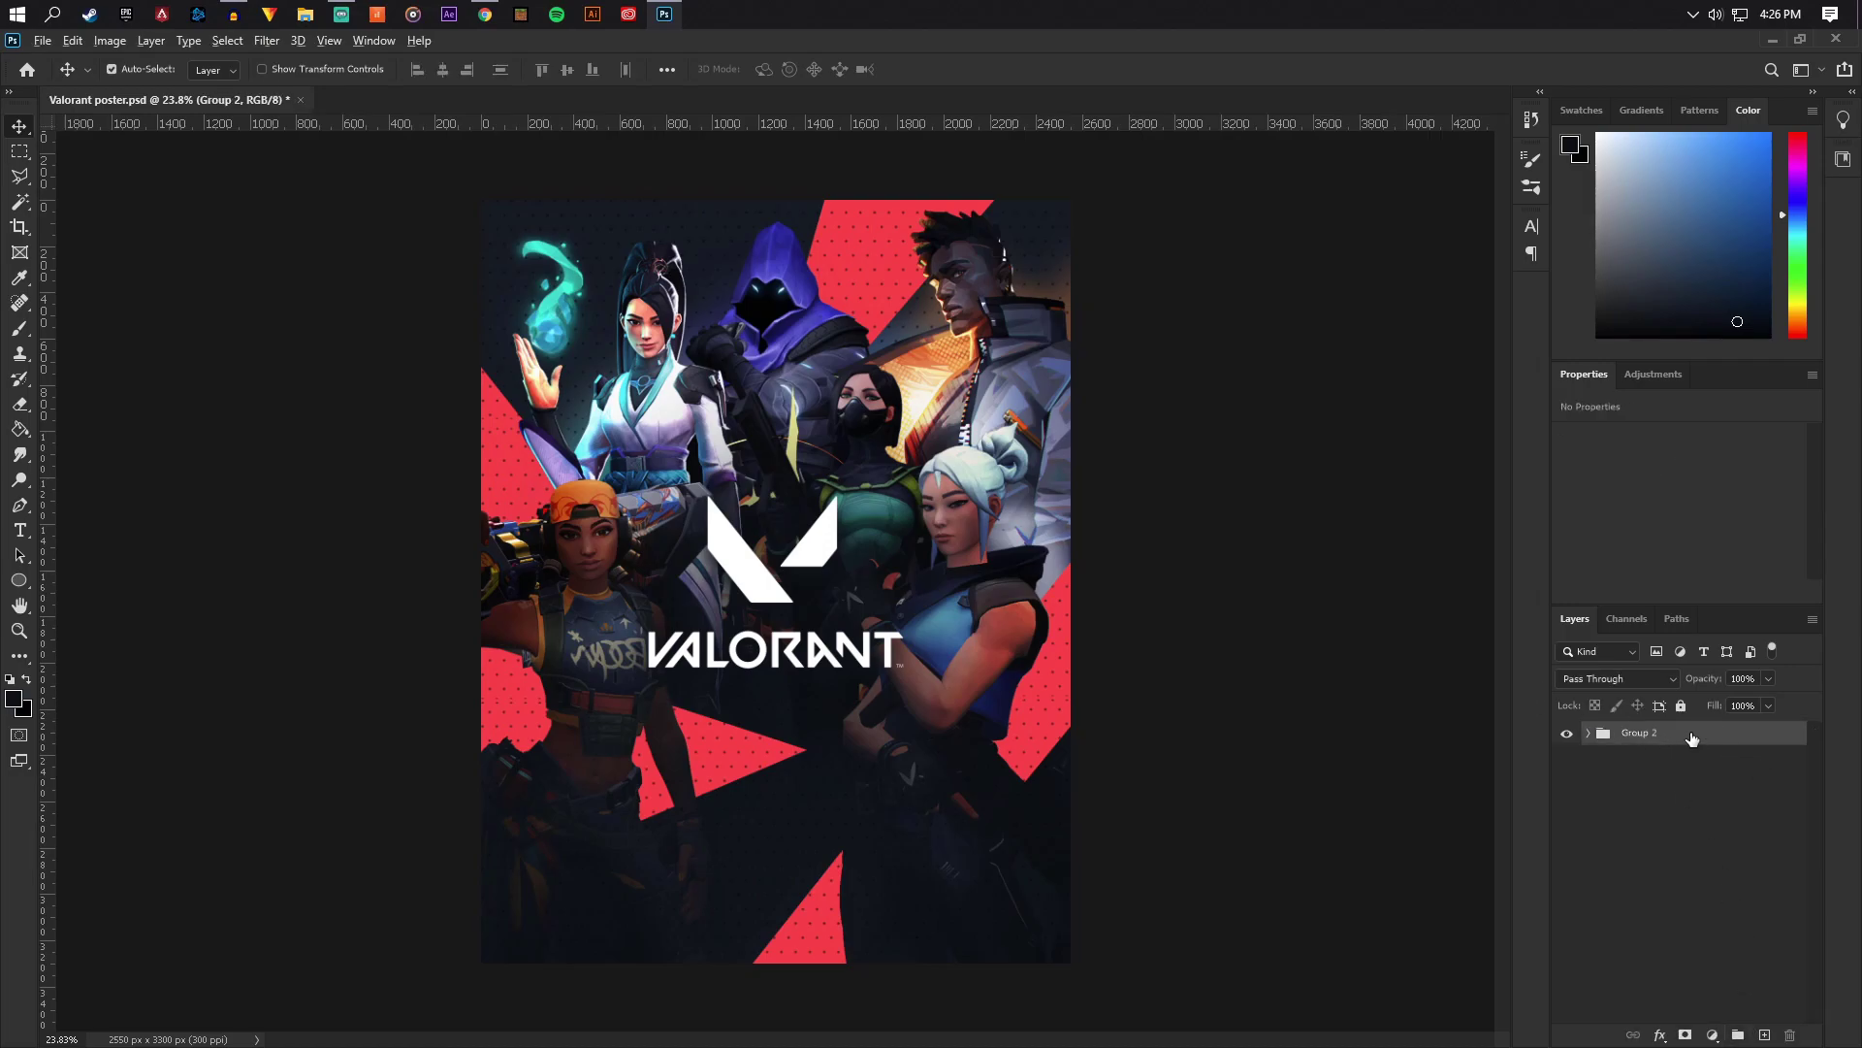
key(ctrl+j)
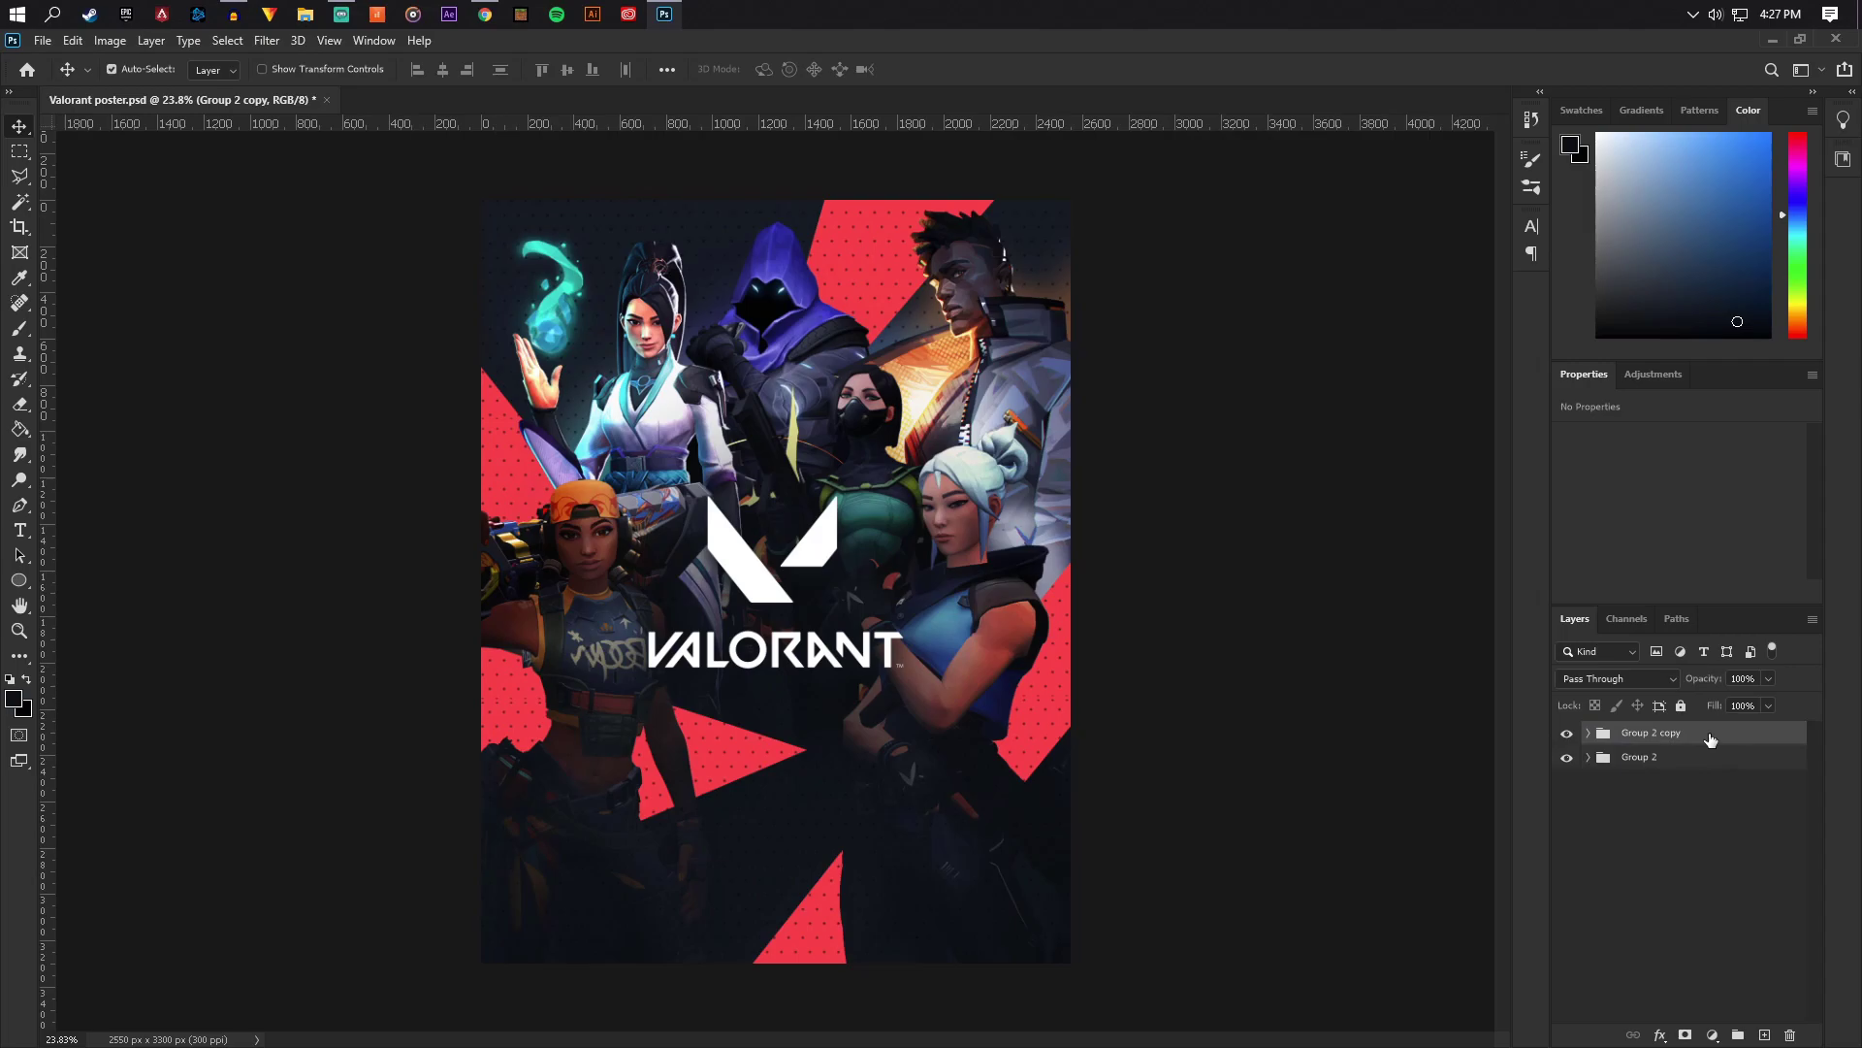
right_click(1710, 740)
click(1571, 888)
click(1566, 772)
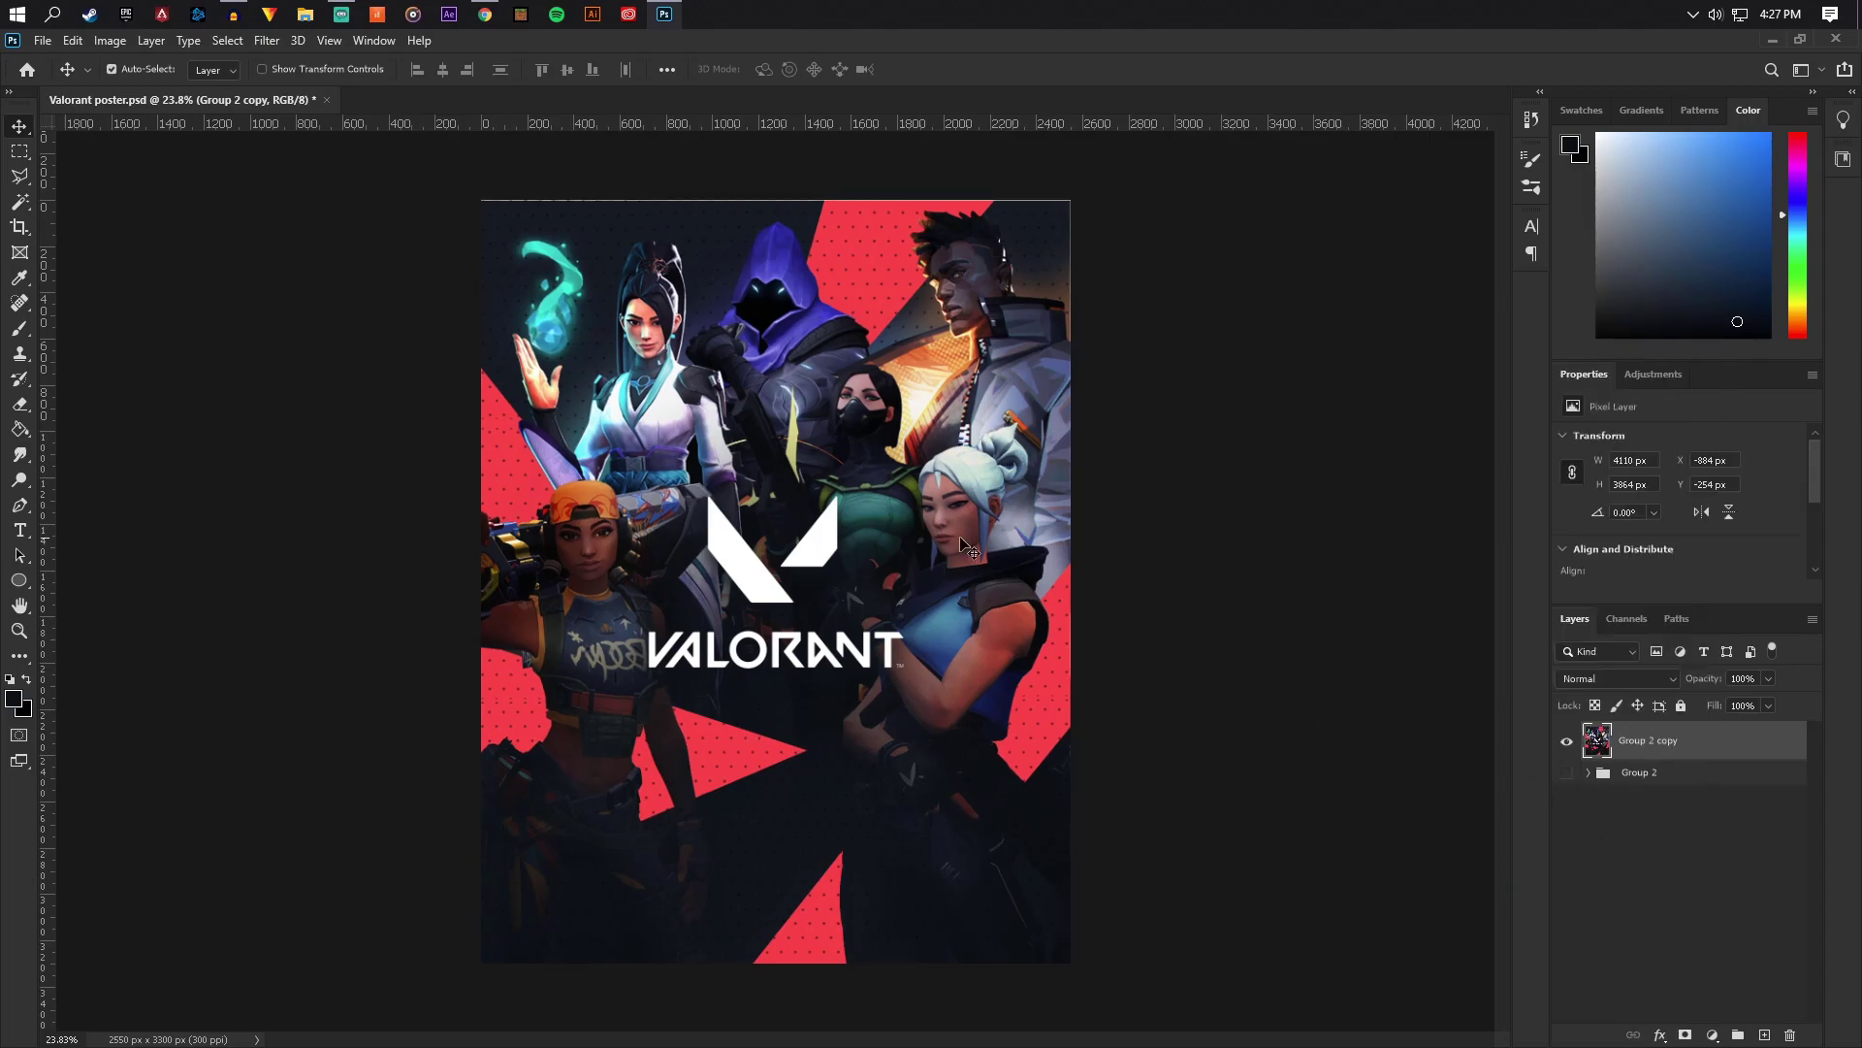
scroll(912, 516, up, 3)
scroll(911, 516, down, 2)
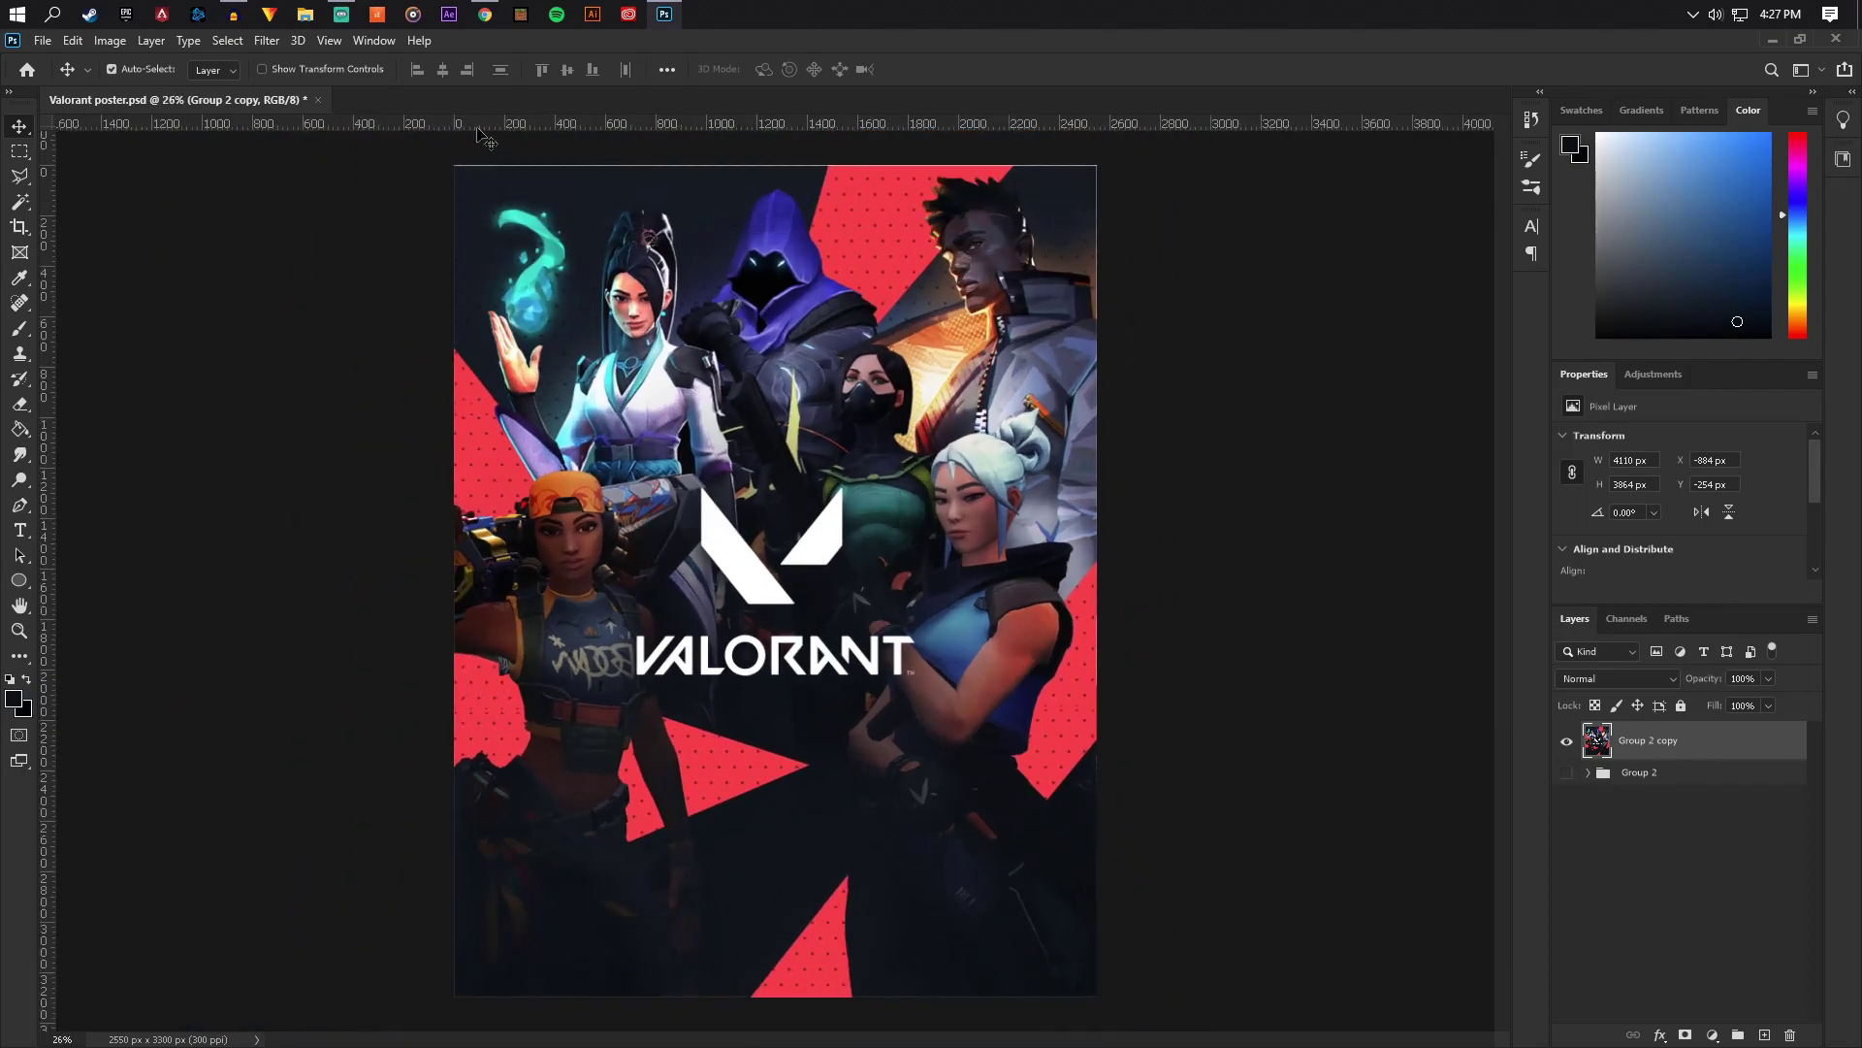
click(276, 44)
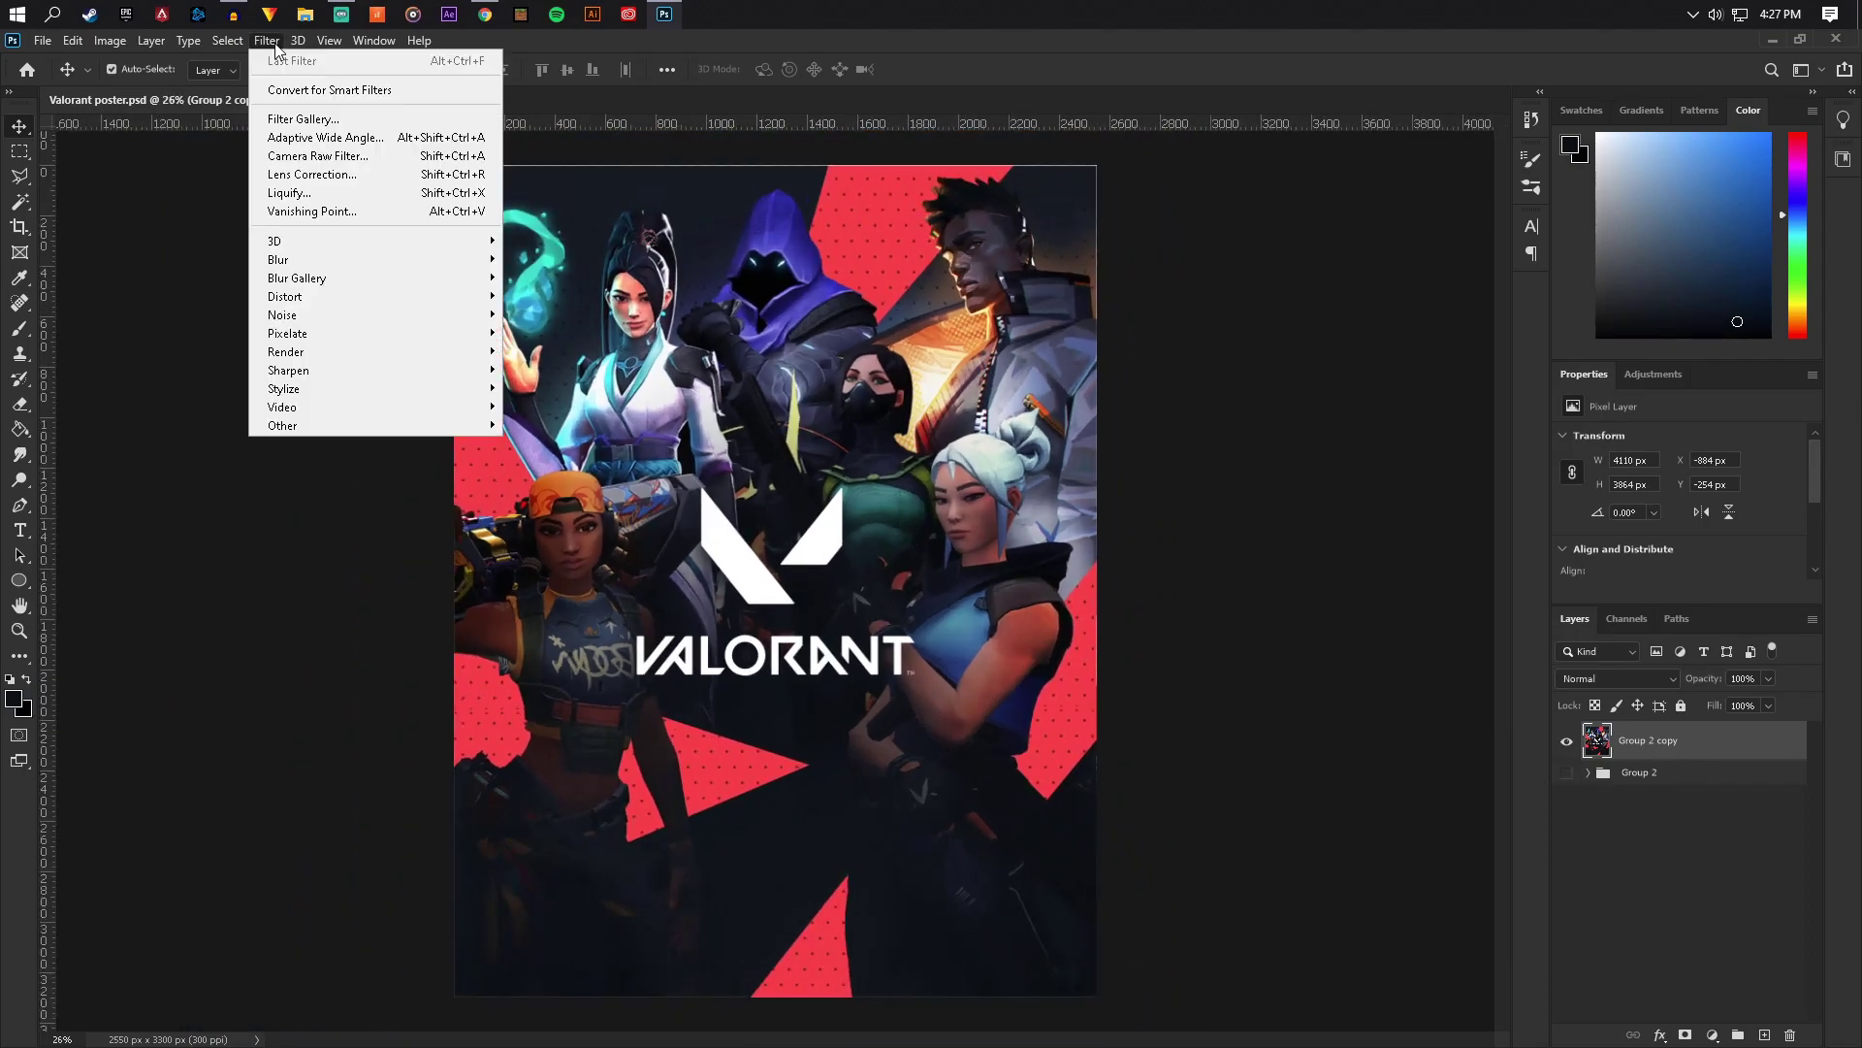
click(308, 157)
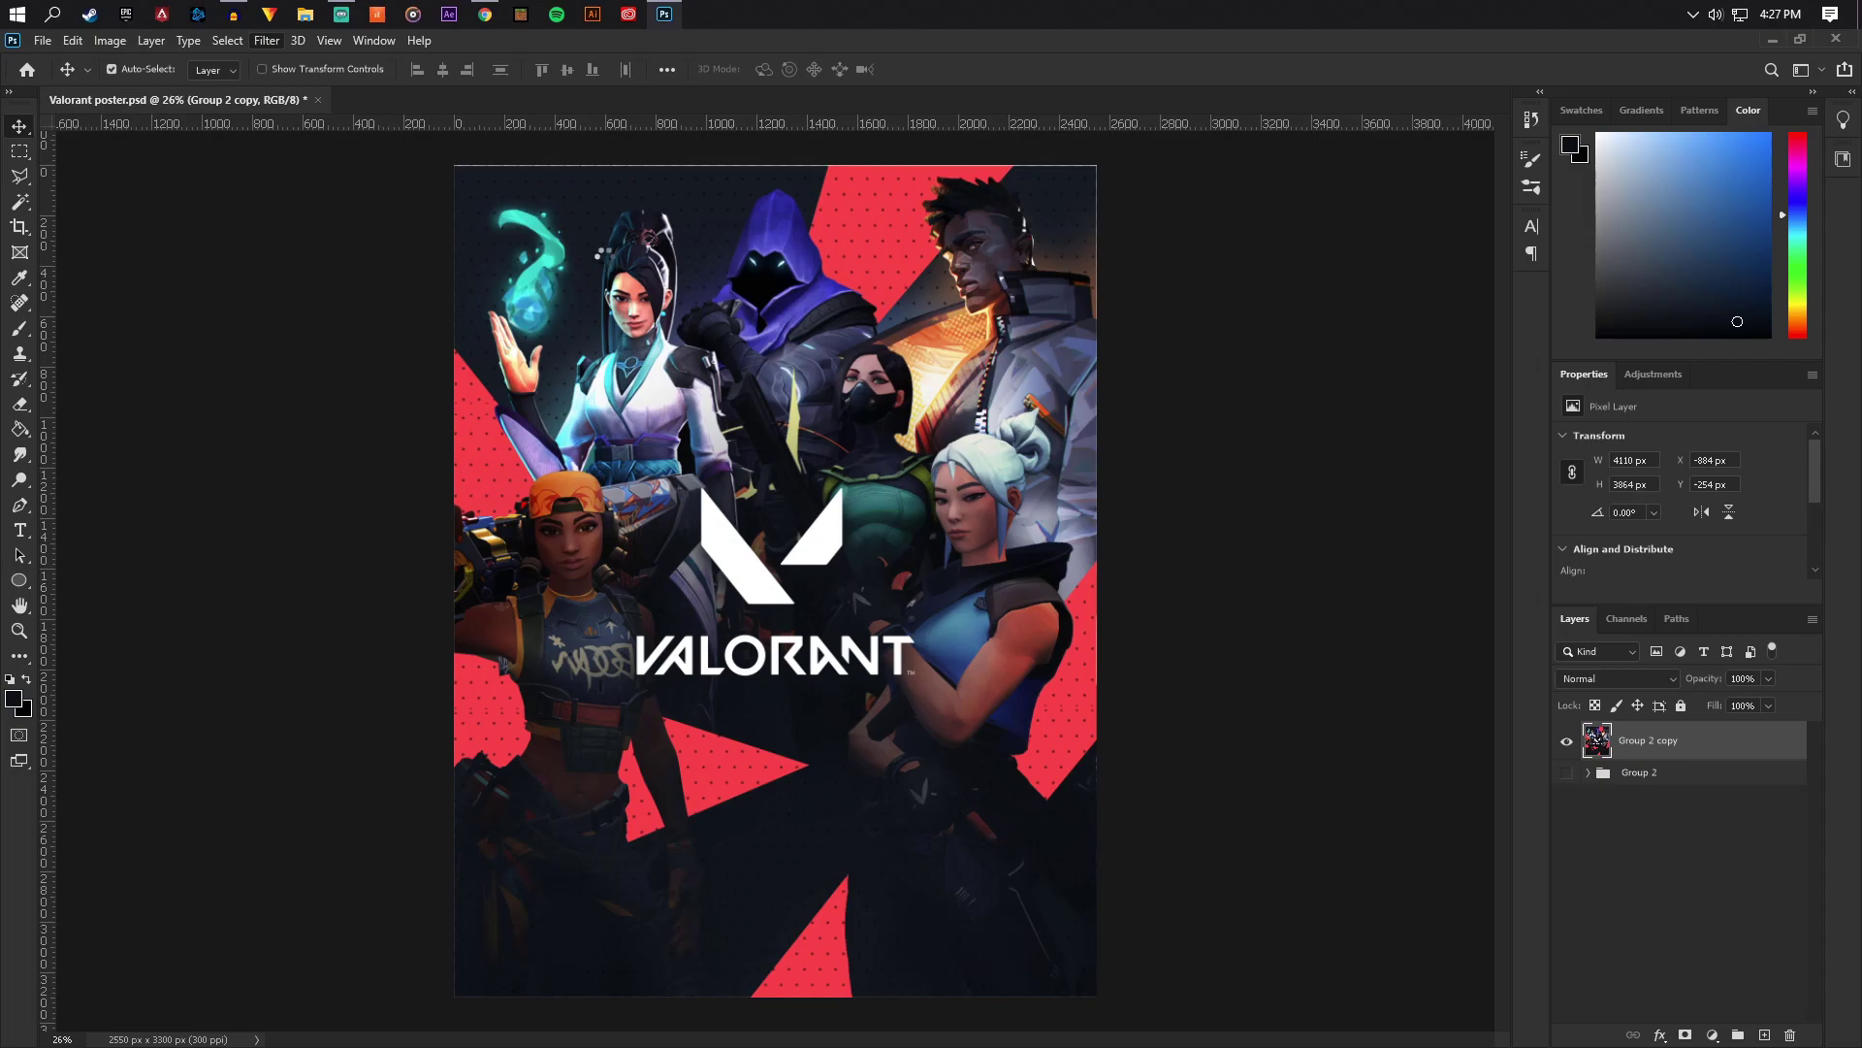
In Camera Raw, set Temperature -5, Tint +5, Exposure +0.05, Contrast +13, Highlights +100, Shadows +1, Blacks +12
key(ctrl+shift+a)
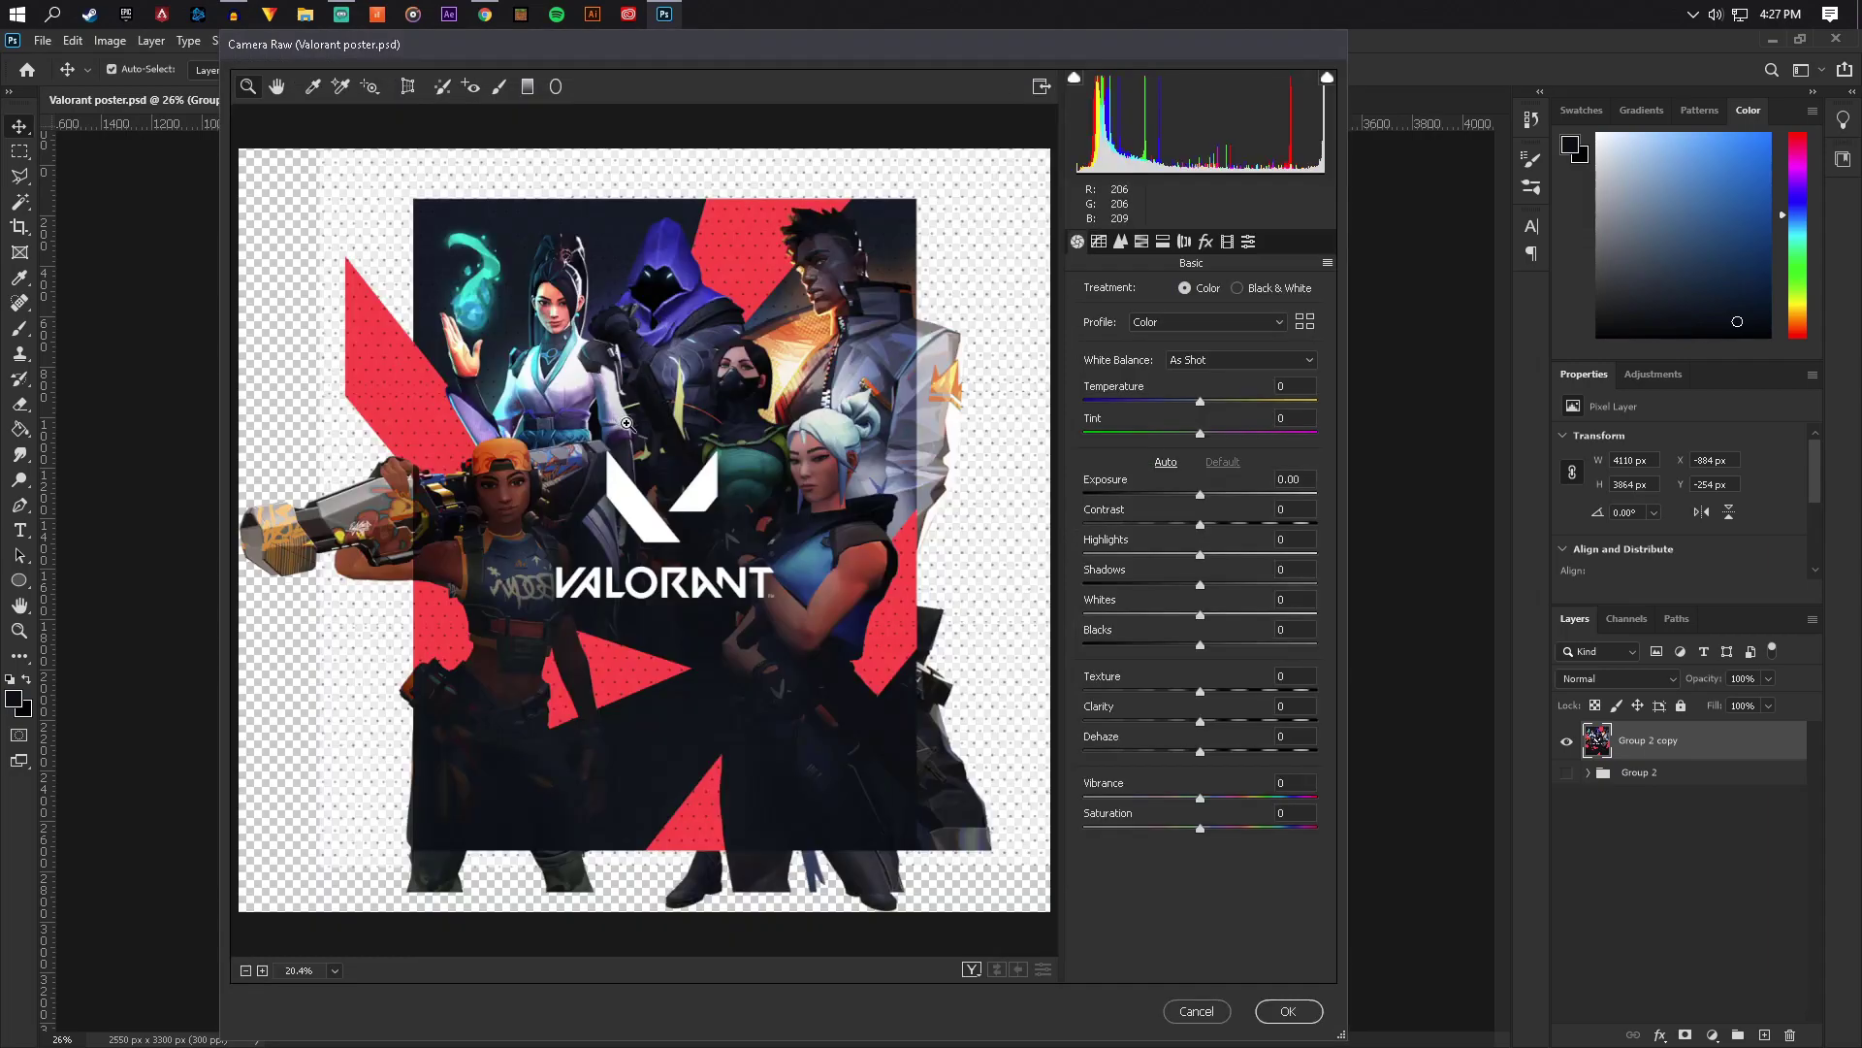
click(613, 481)
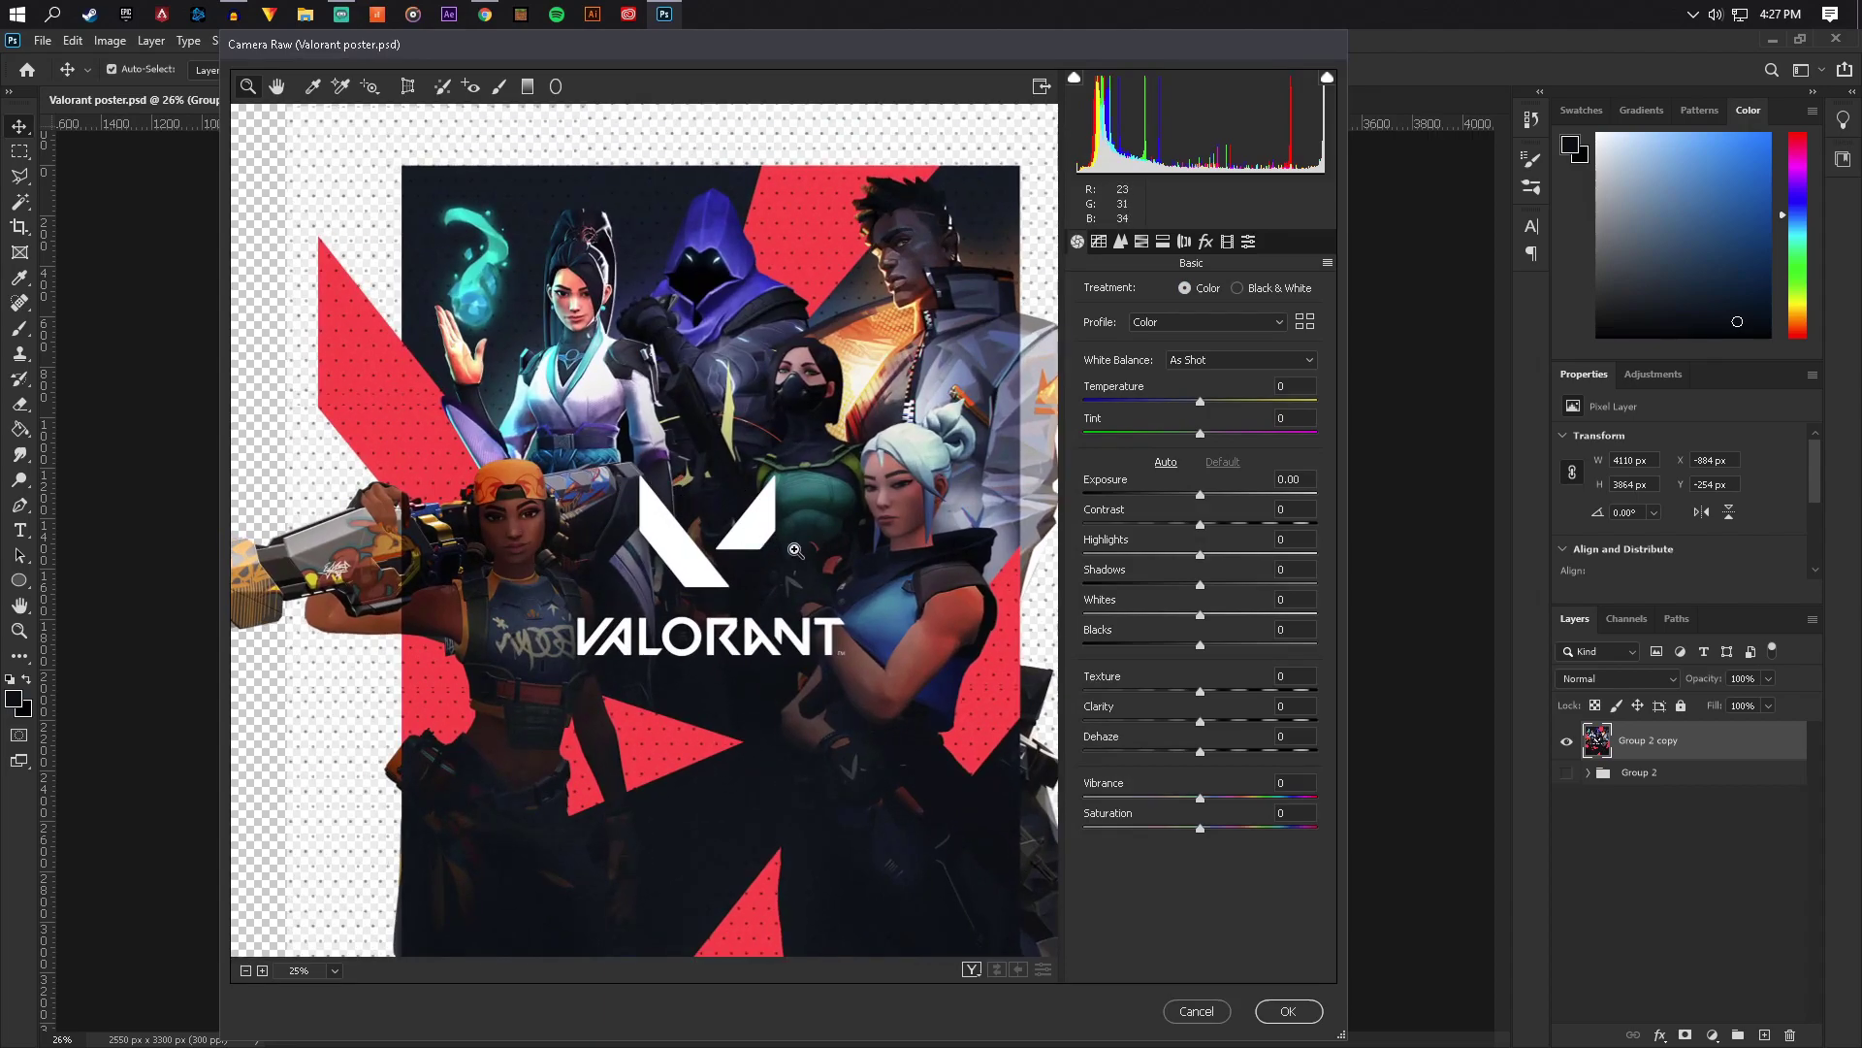
scroll(791, 550, down, 1)
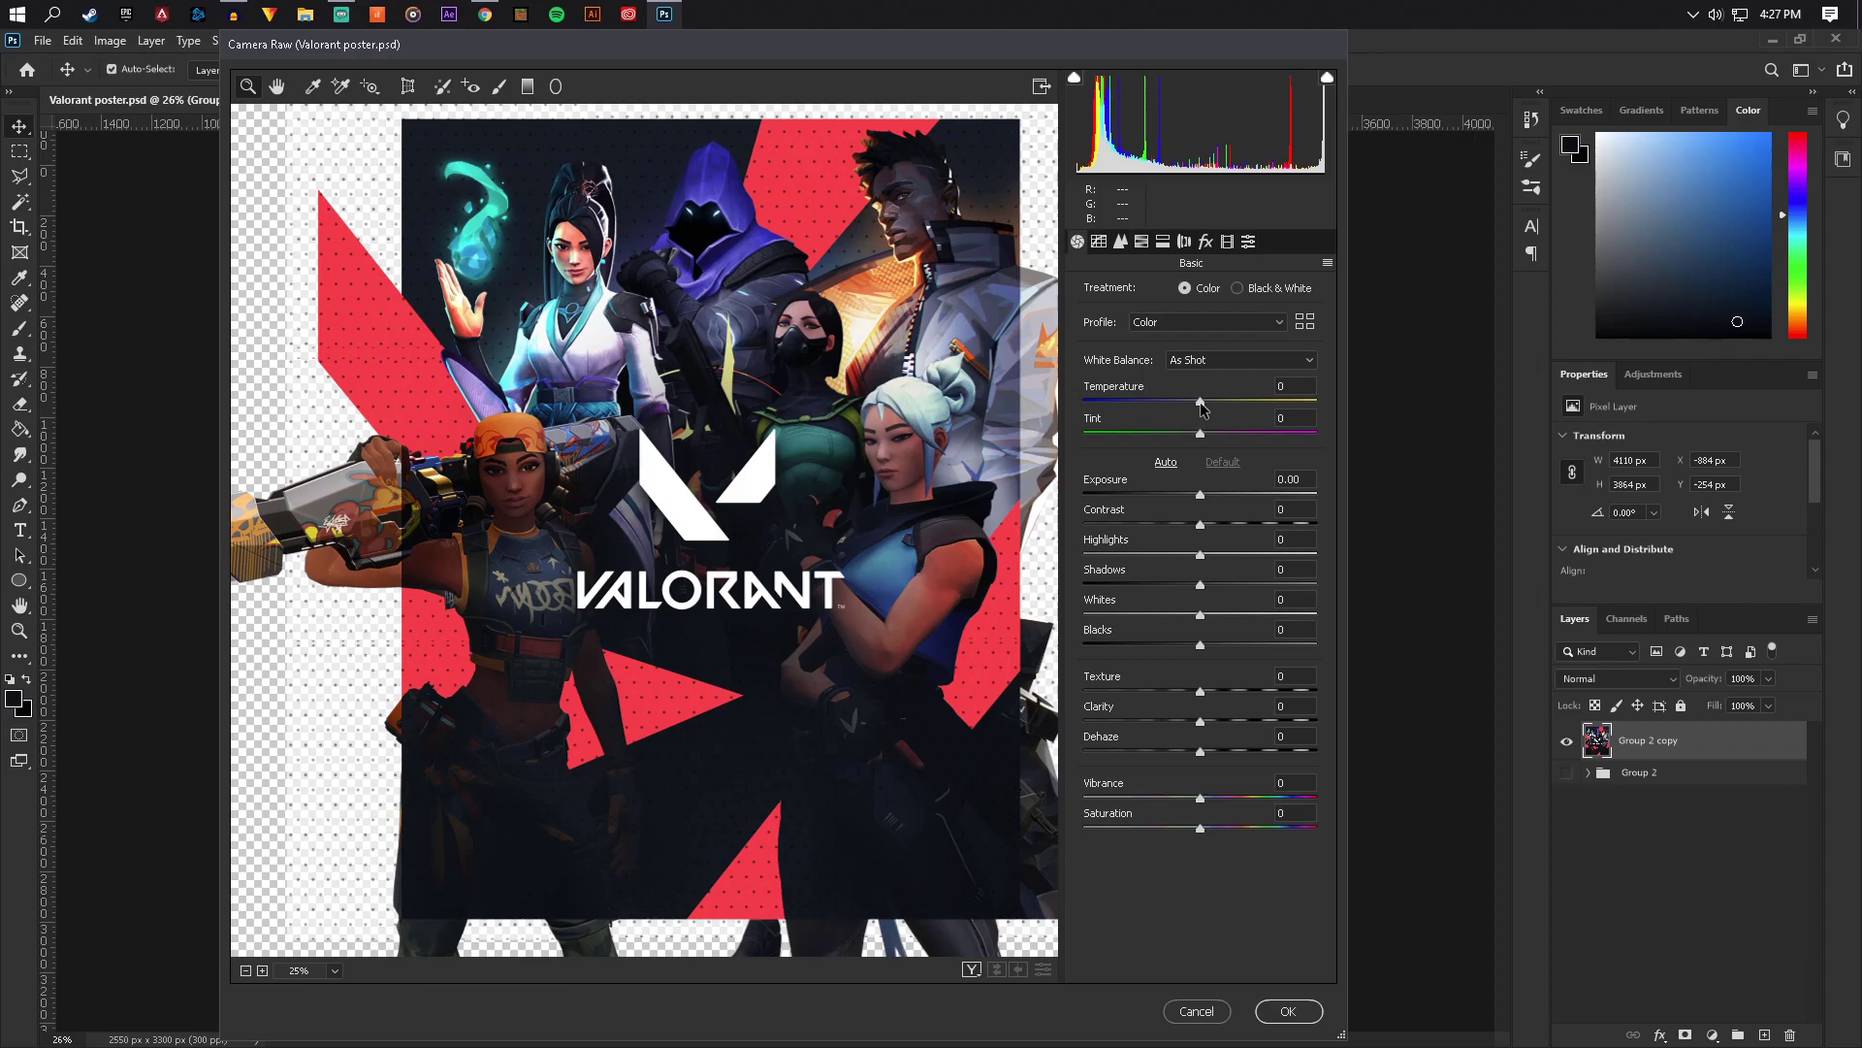
drag(1201, 408, 1215, 527)
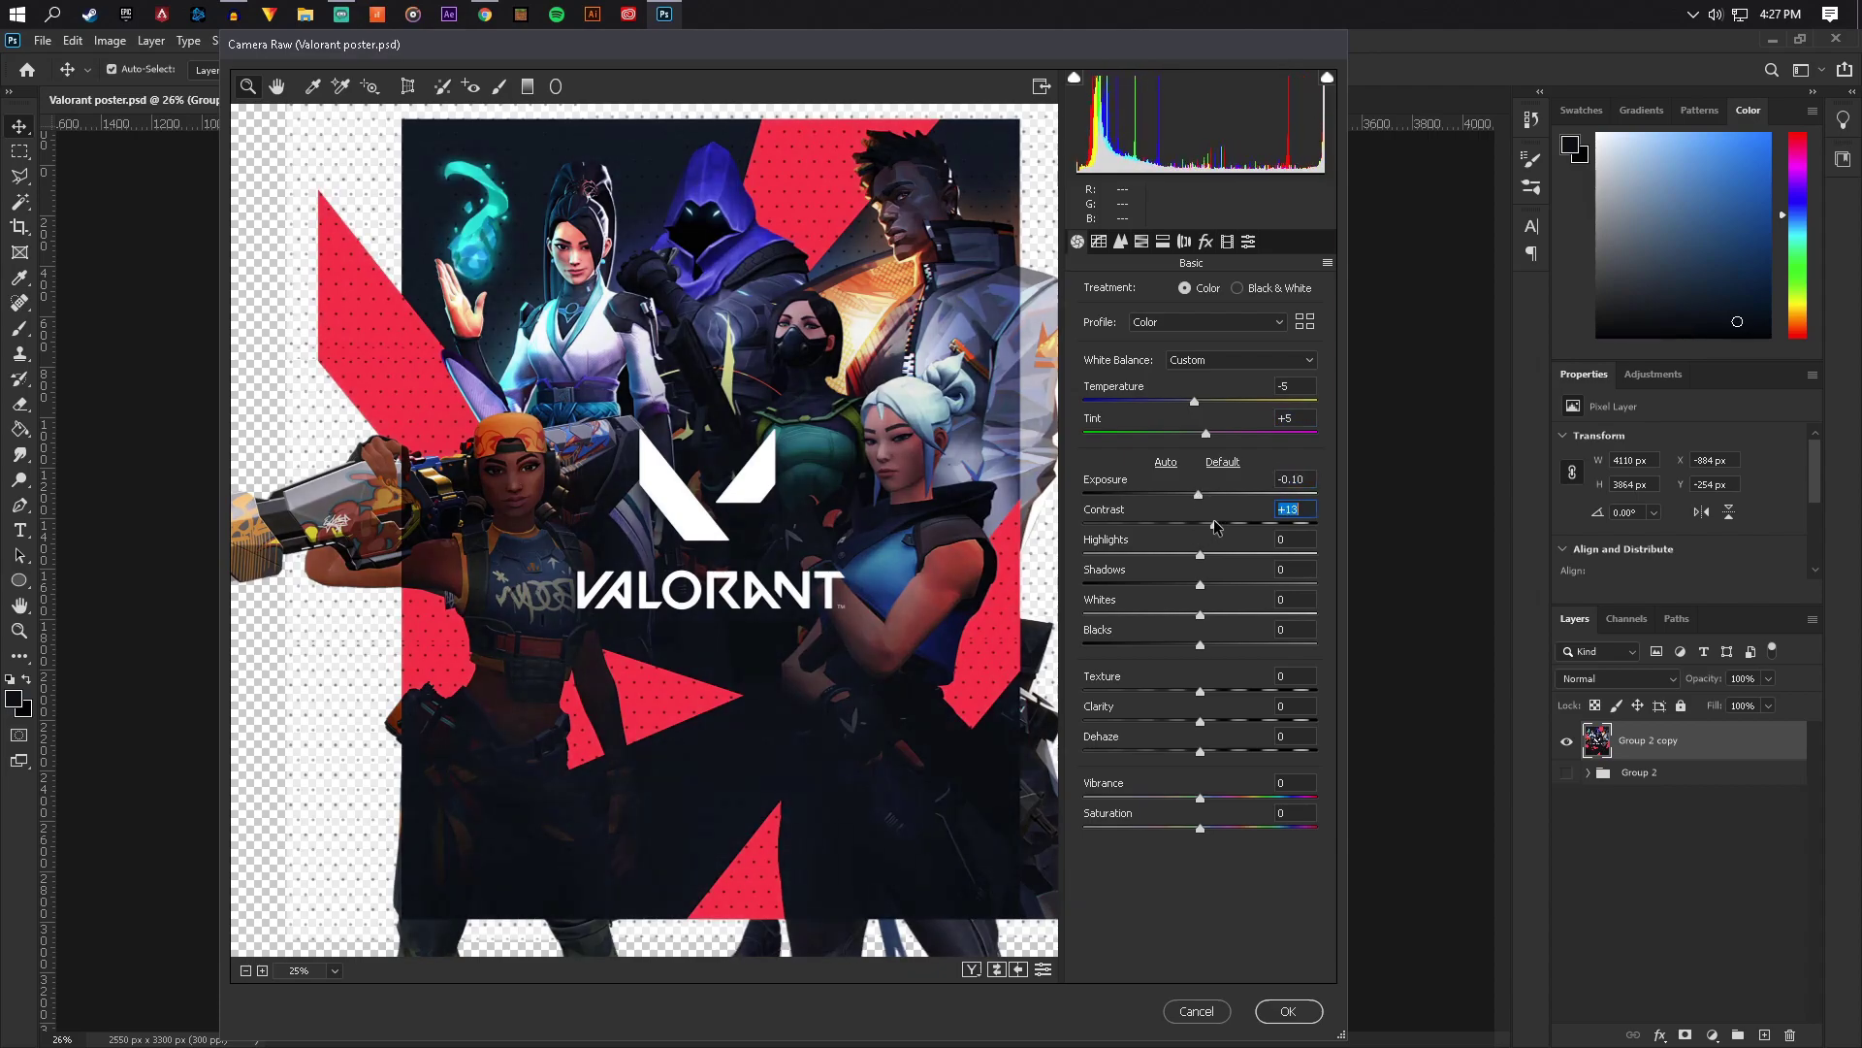
drag(1204, 498, 1392, 554)
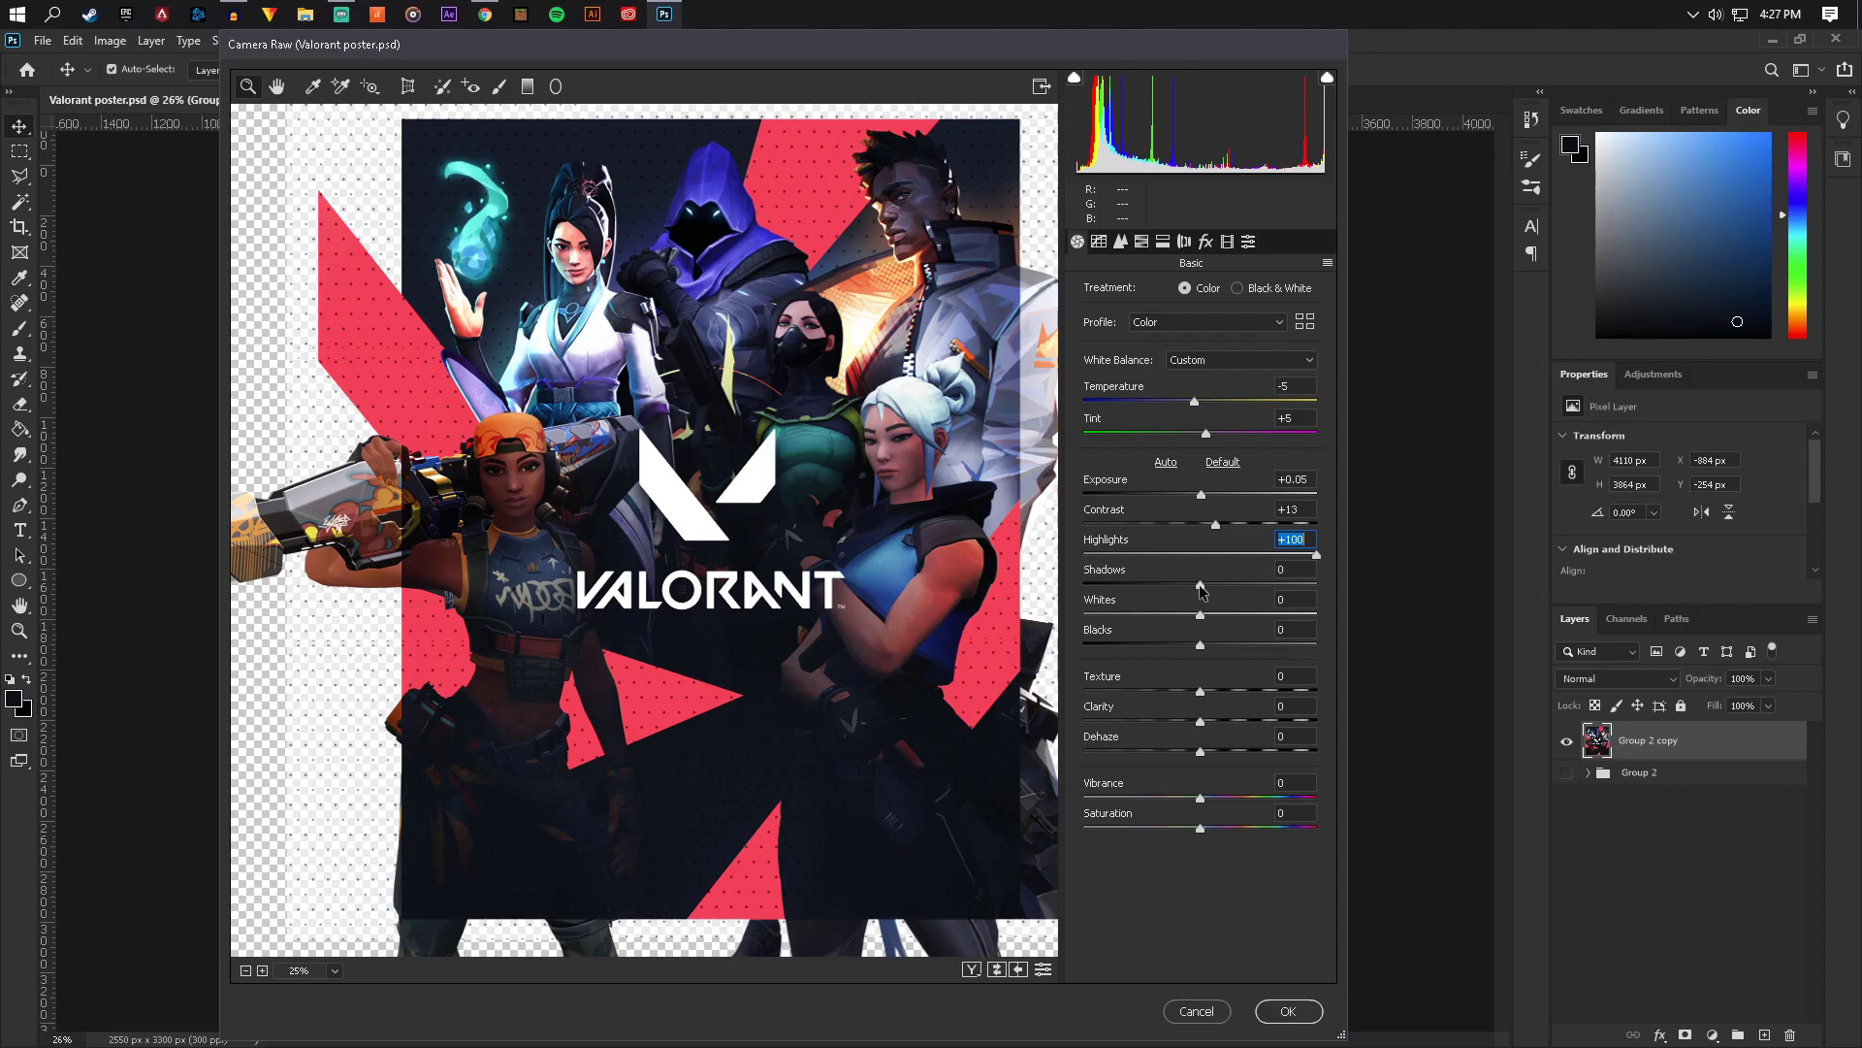
drag(1201, 586, 1216, 585)
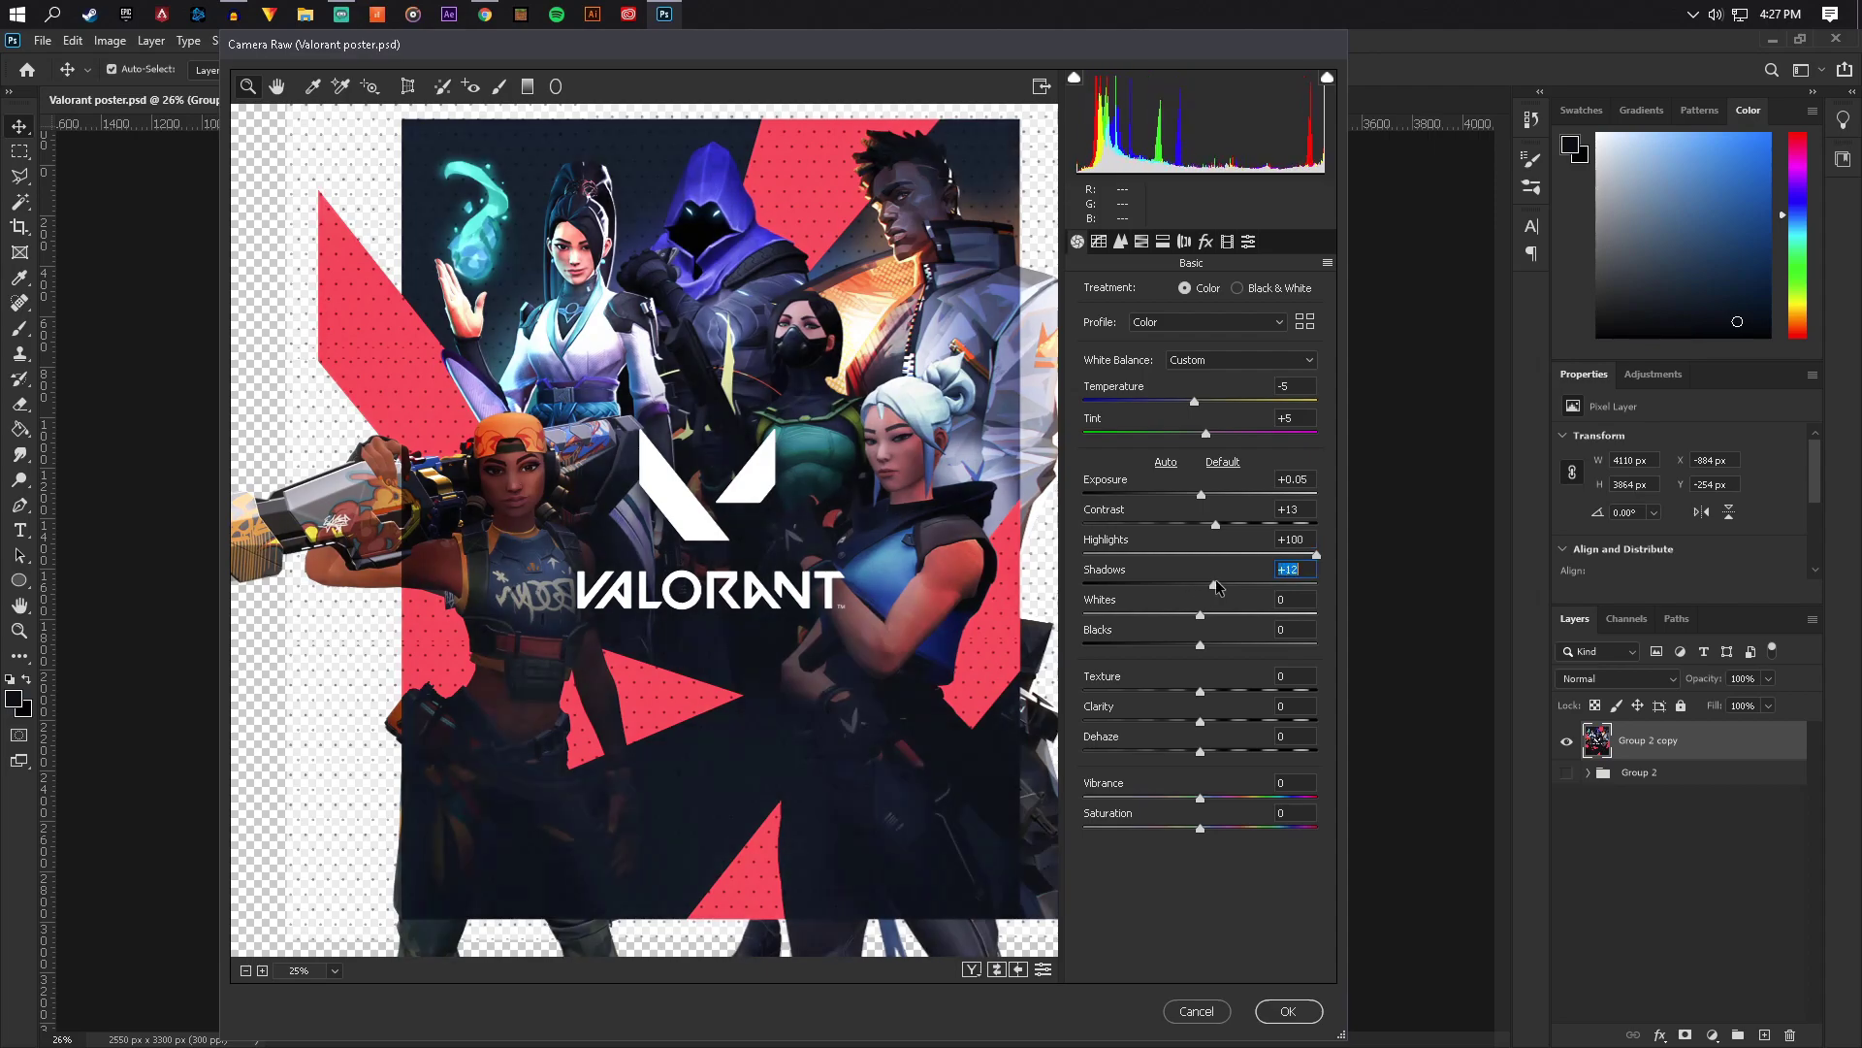
drag(1216, 584, 1200, 628)
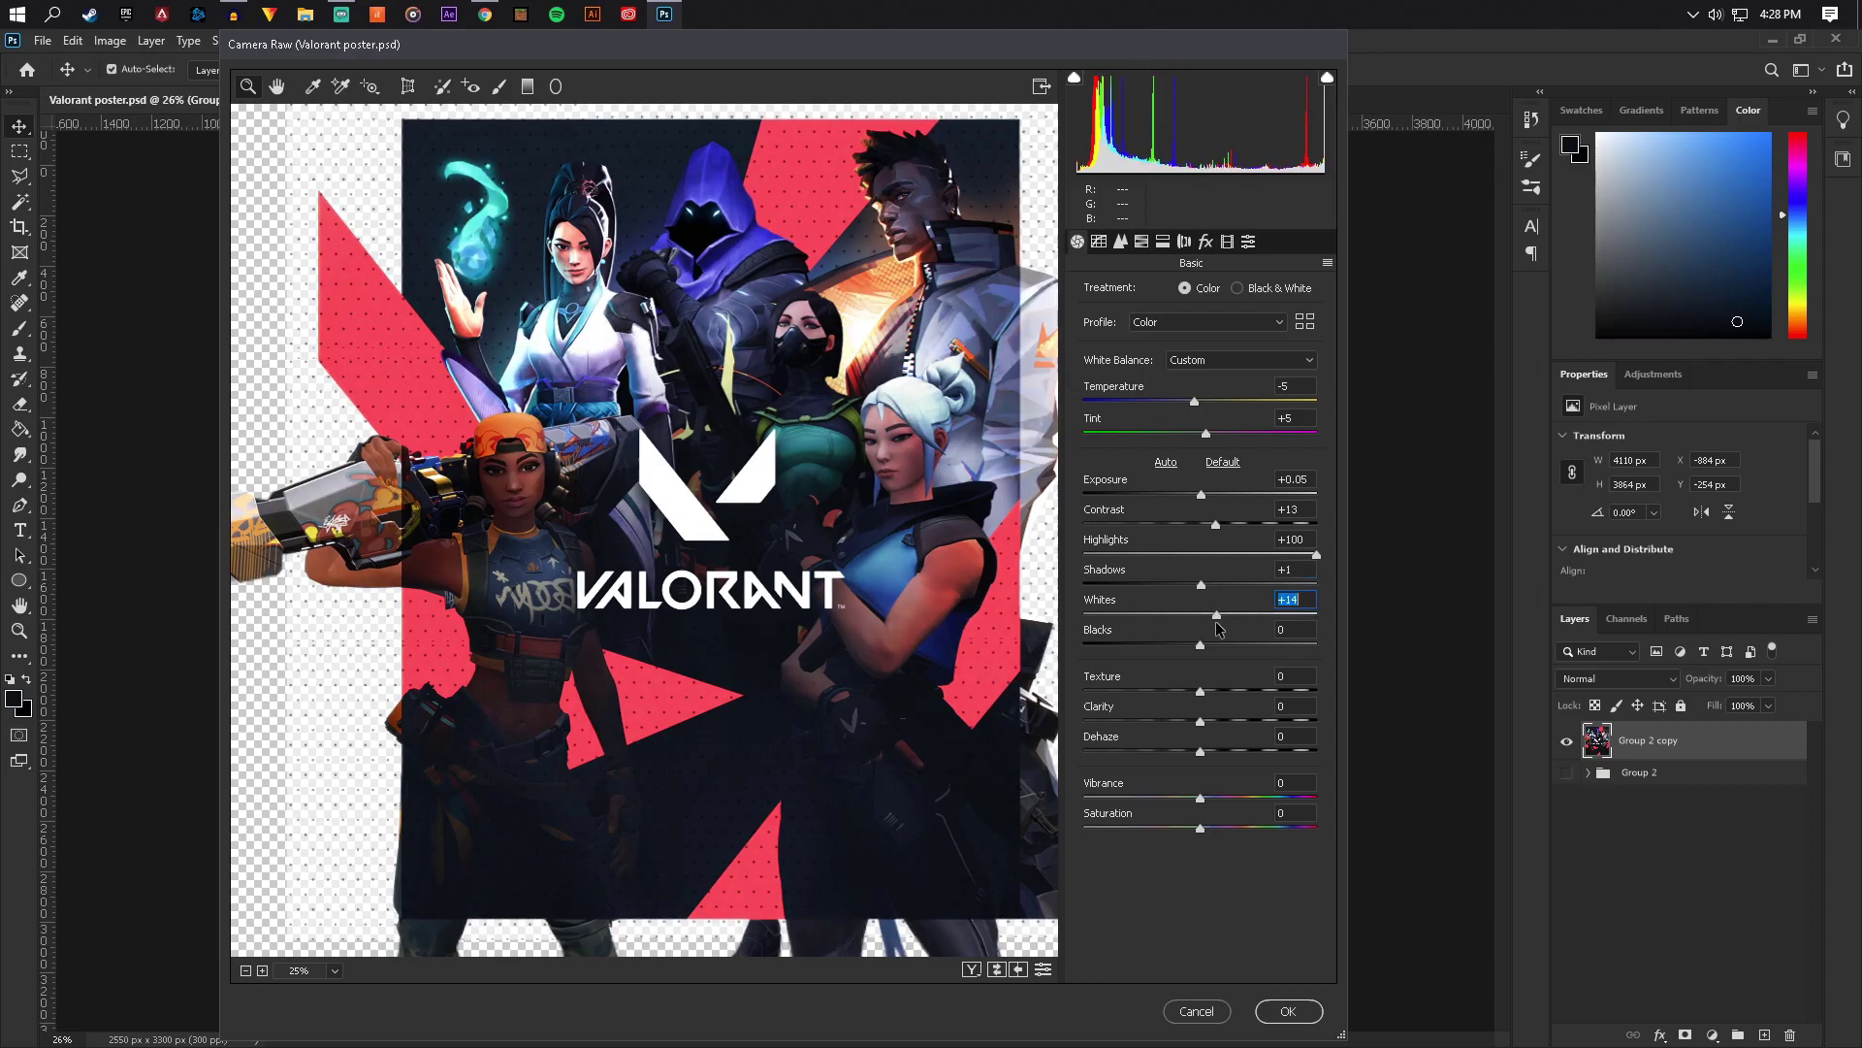
mouse_move(1200, 649)
mouse_down()
mouse_move(1228, 655)
mouse_move(1212, 653)
mouse_up()
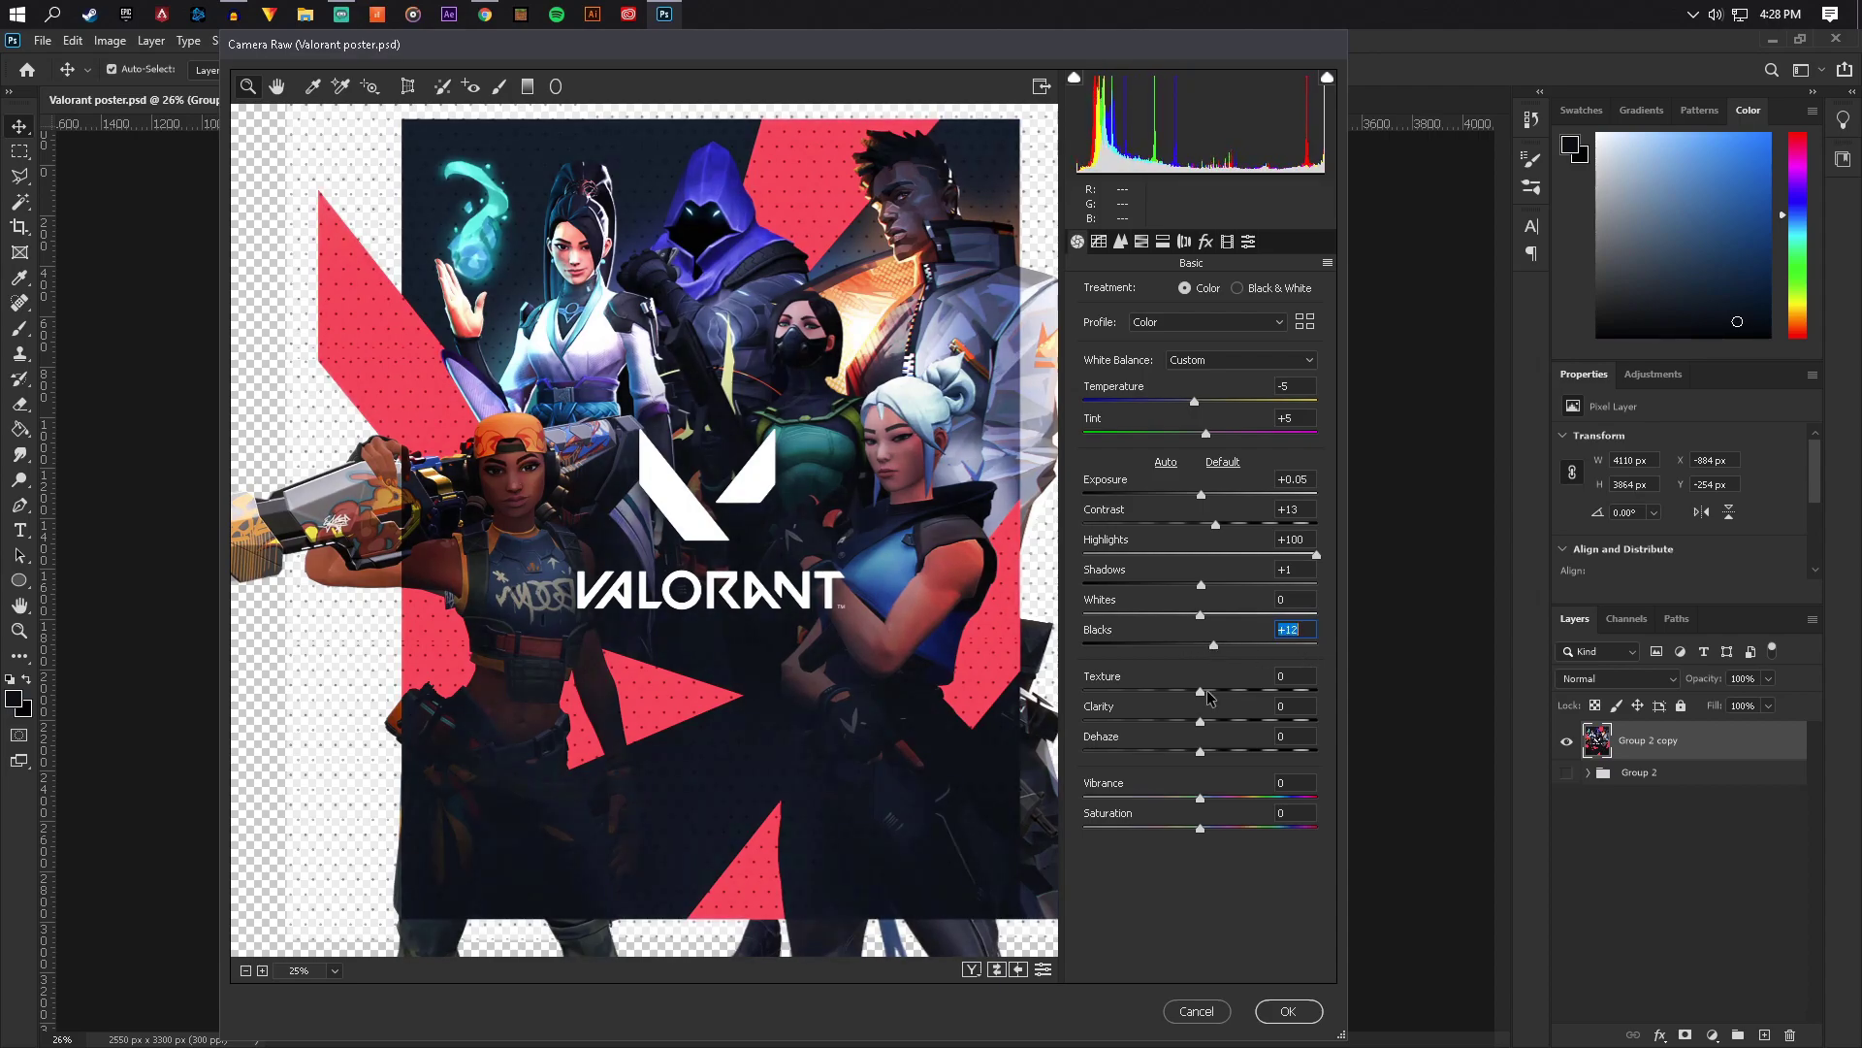
Zoom in on the agents and raise Texture, Clarity to +13 and Dehaze to +25
click(950, 419)
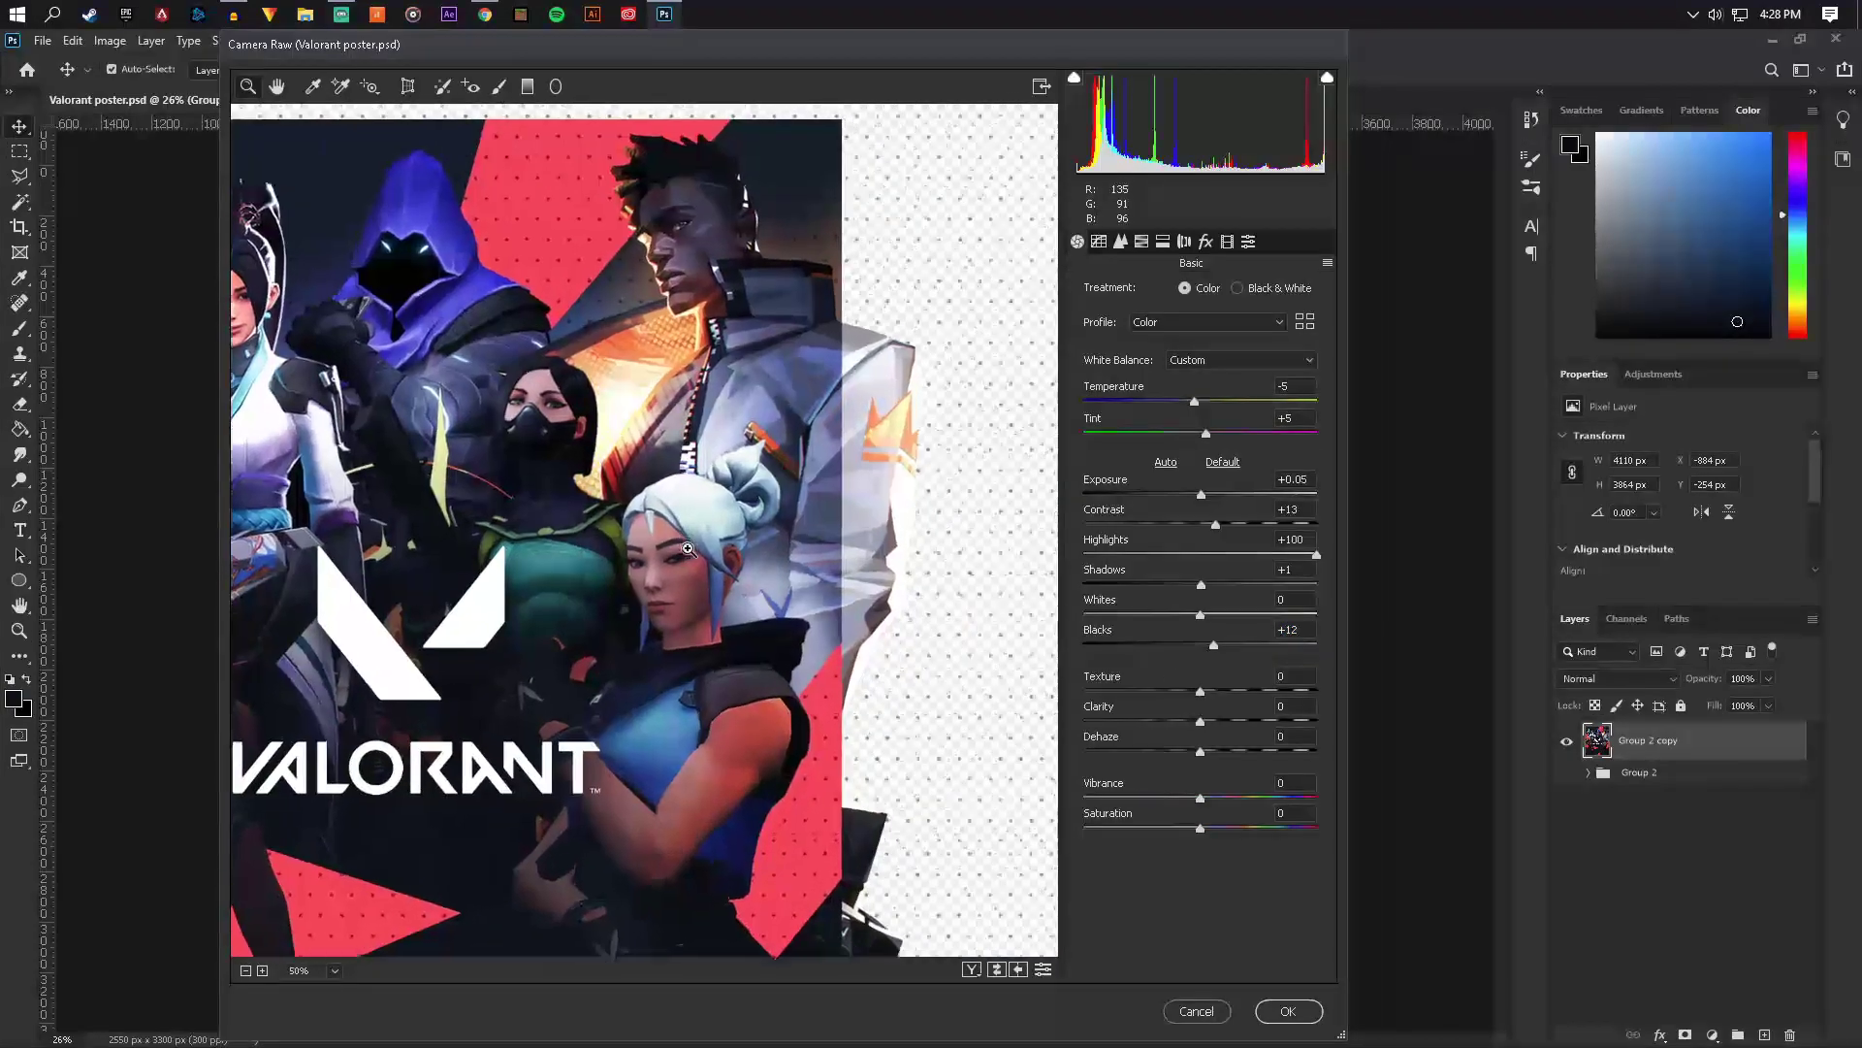
click(679, 557)
click(541, 366)
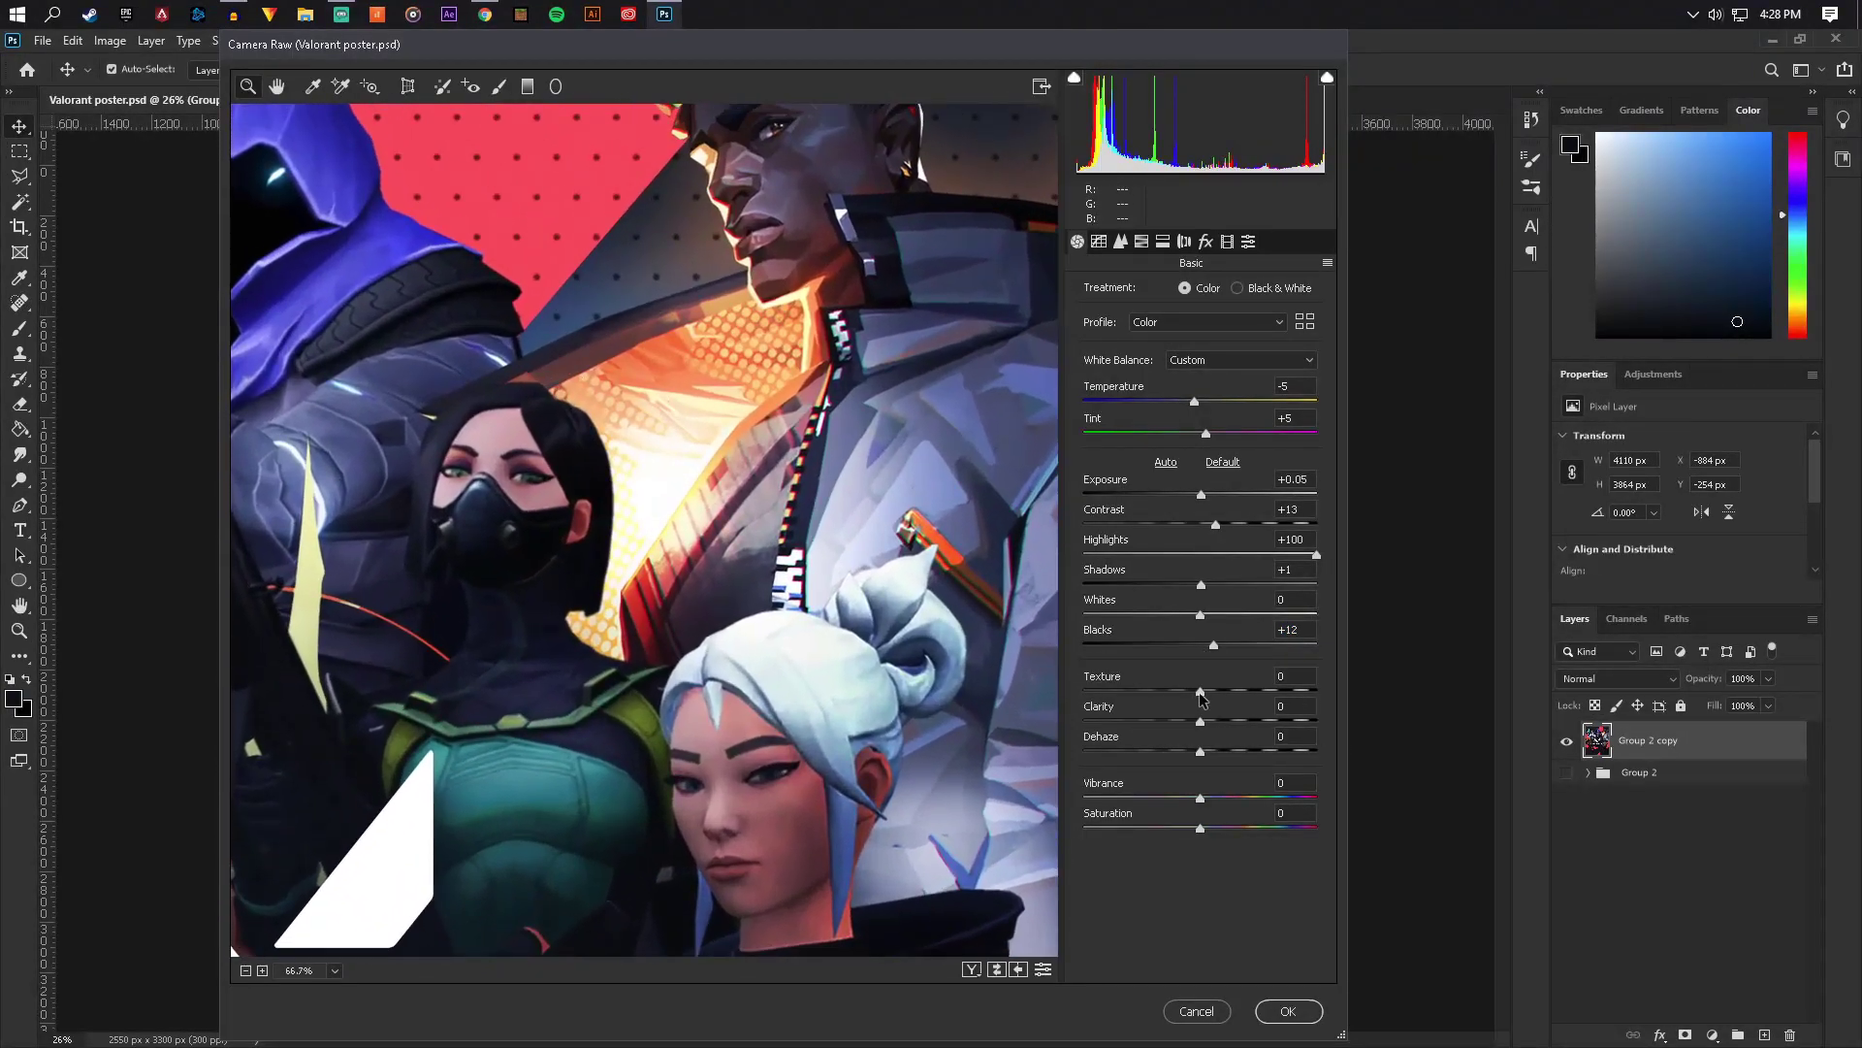
drag(1201, 696, 1387, 706)
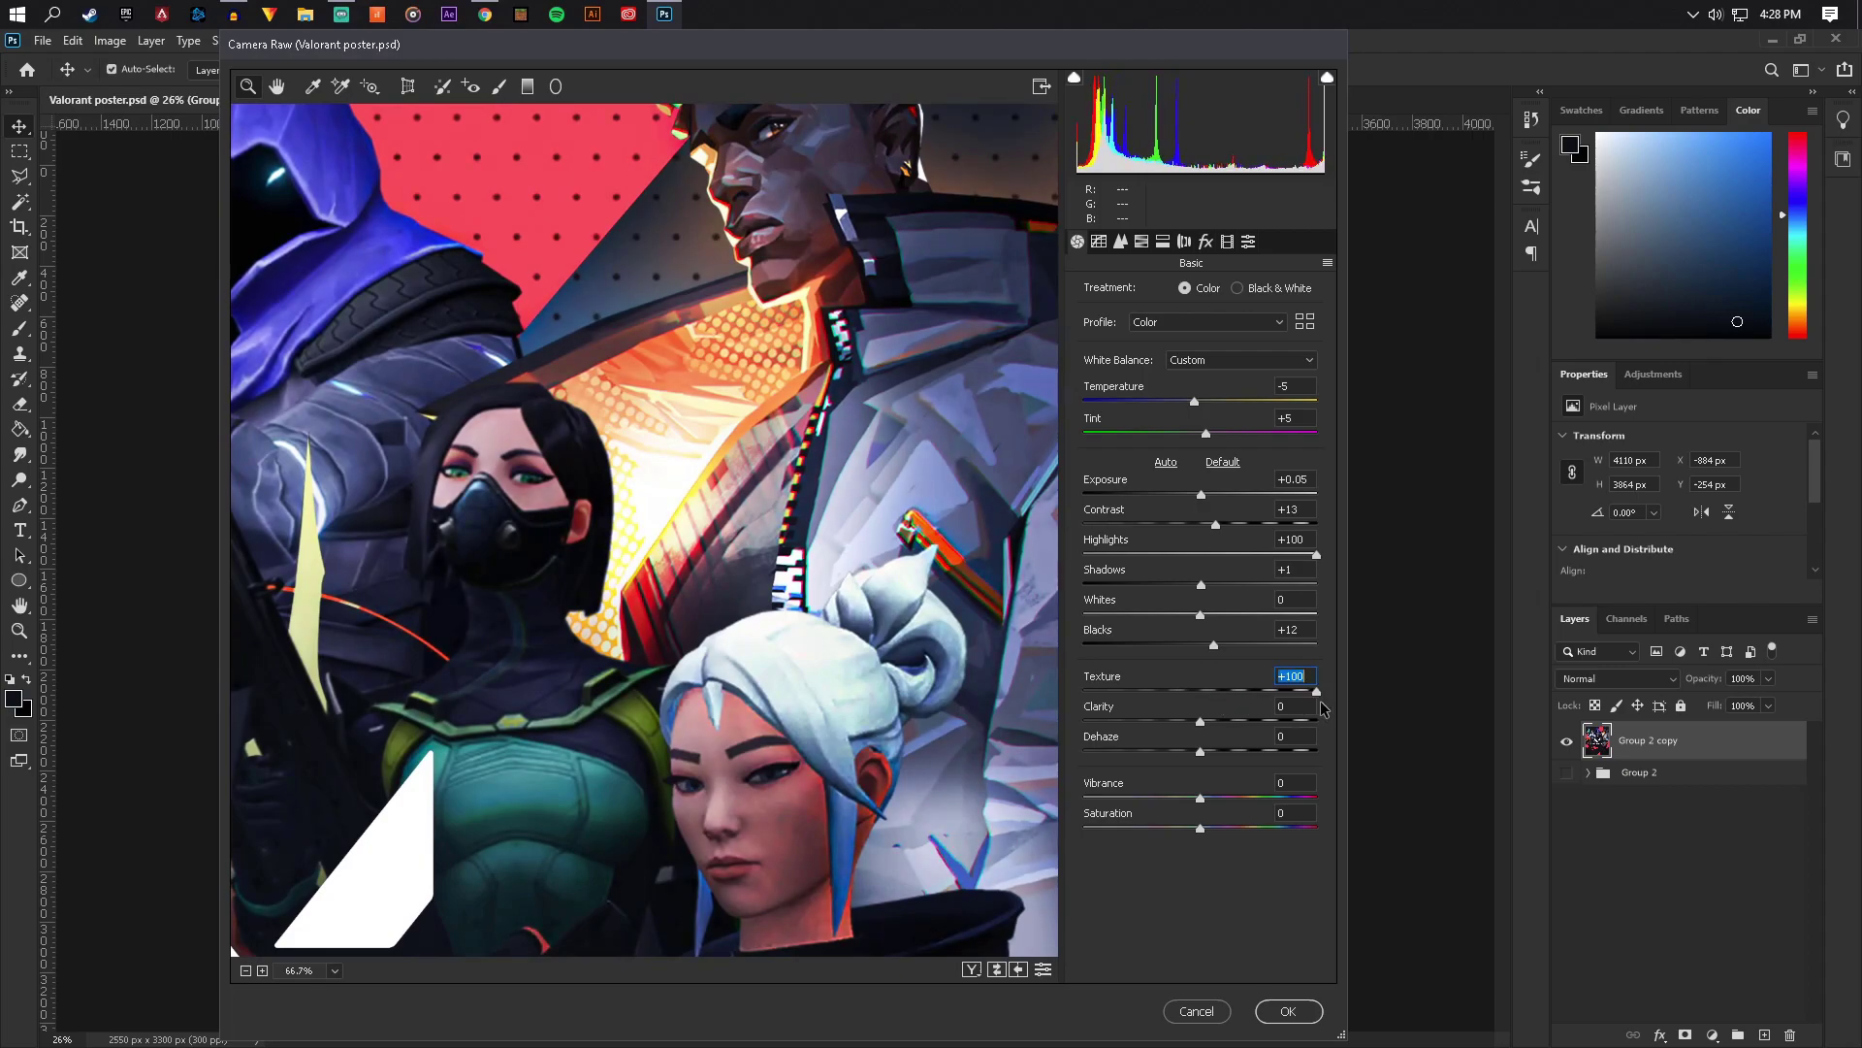
mouse_move(1199, 720)
mouse_down()
mouse_move(1242, 723)
mouse_move(1216, 723)
mouse_move(1218, 752)
mouse_up()
click(245, 971)
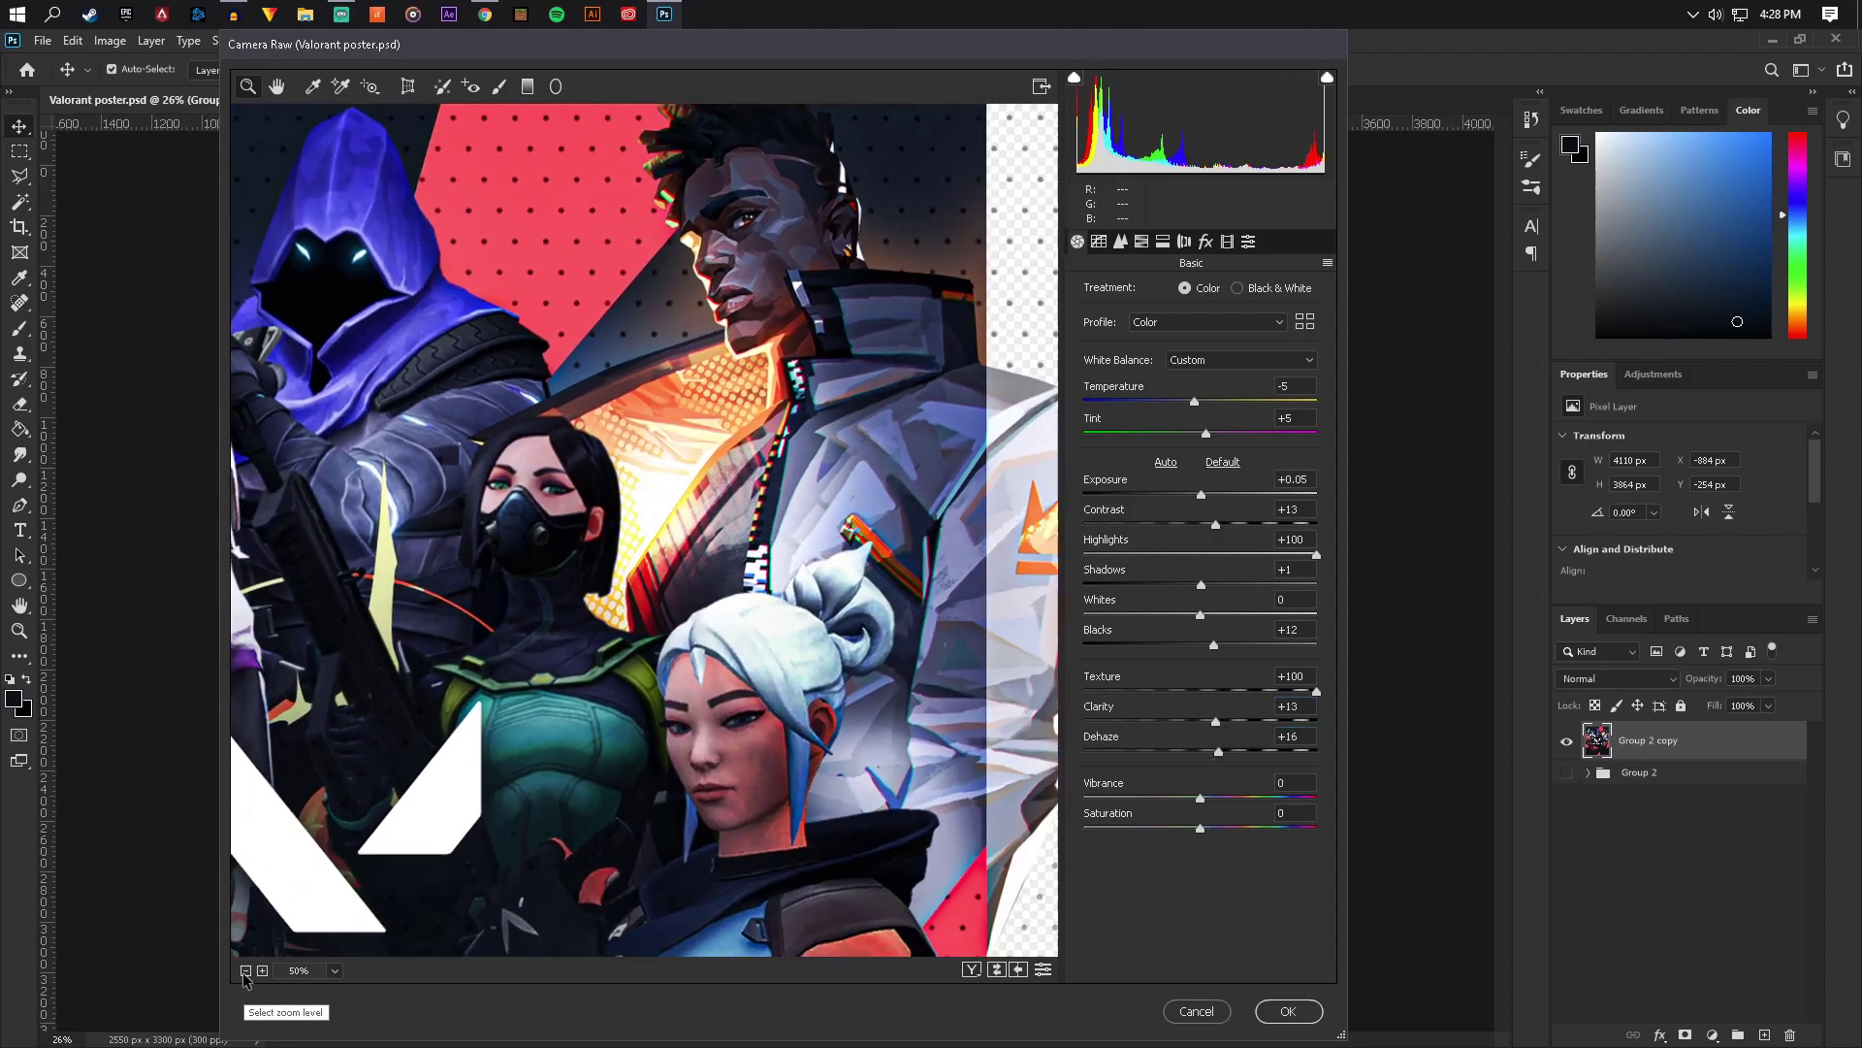
click(244, 971)
click(244, 971)
click(245, 971)
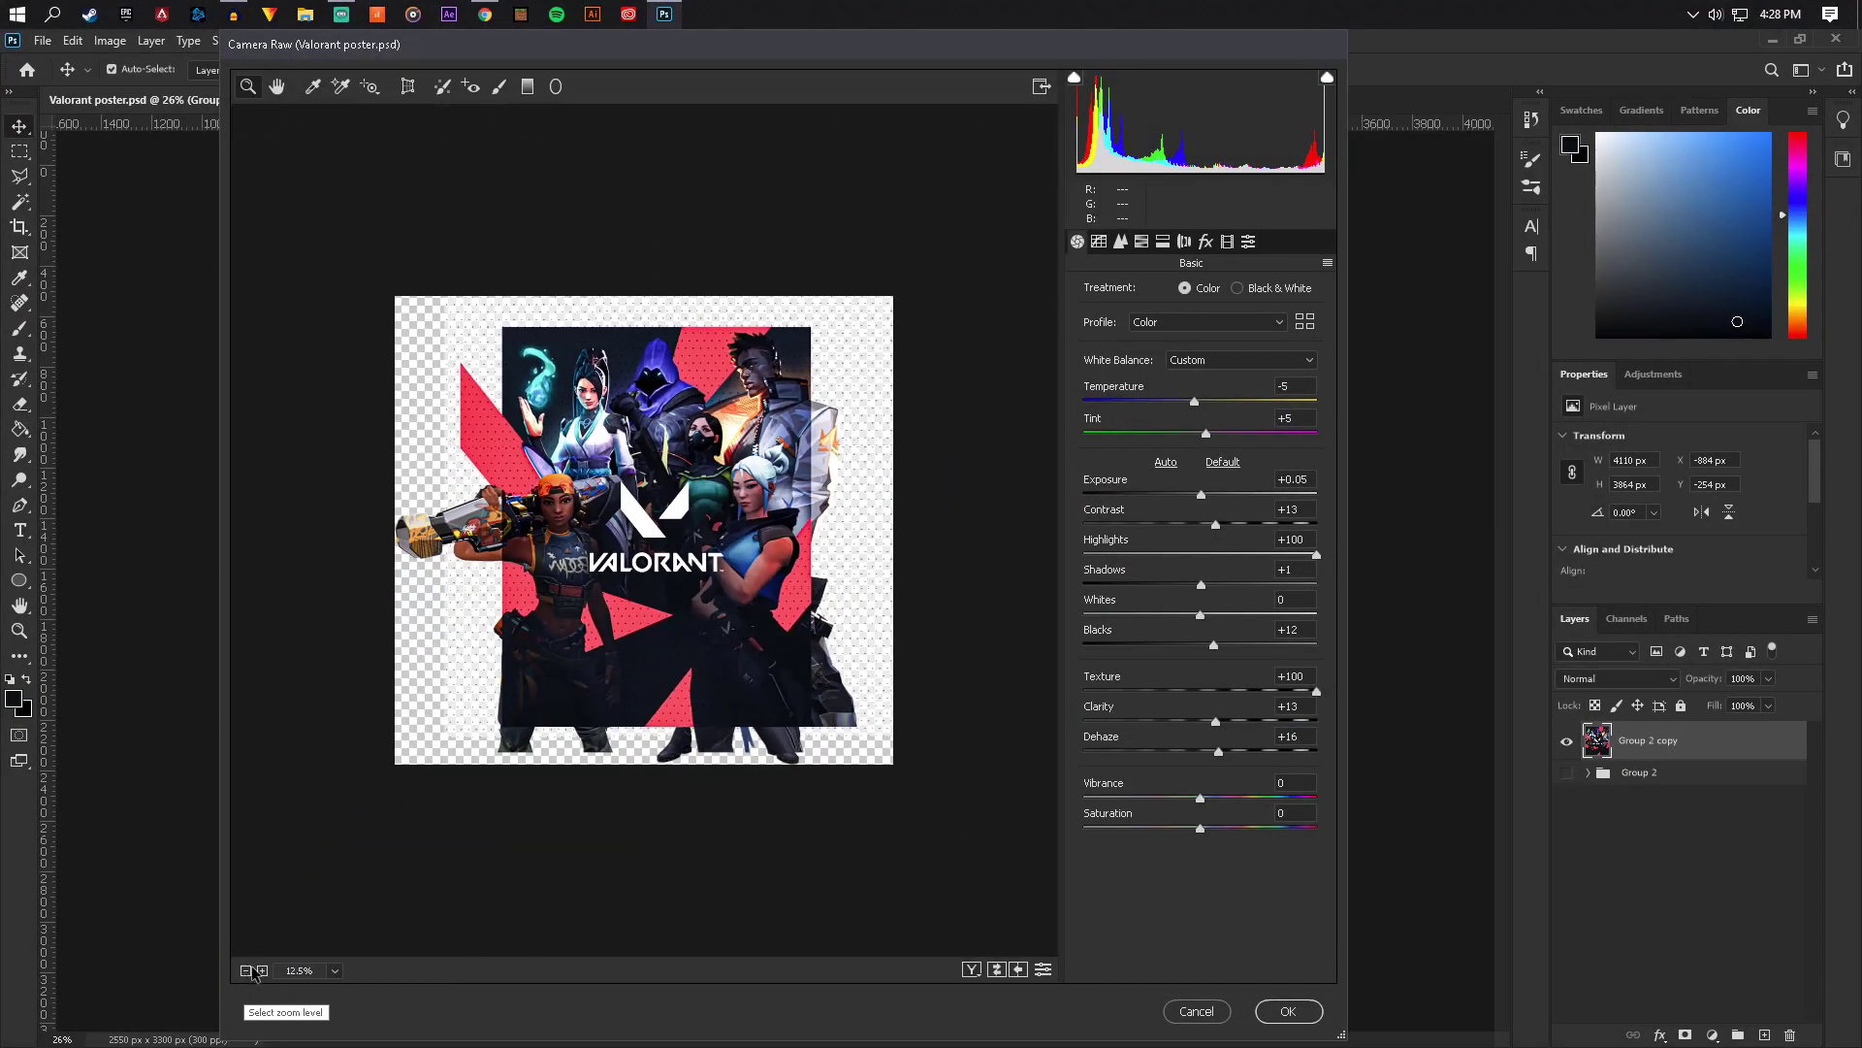
click(672, 540)
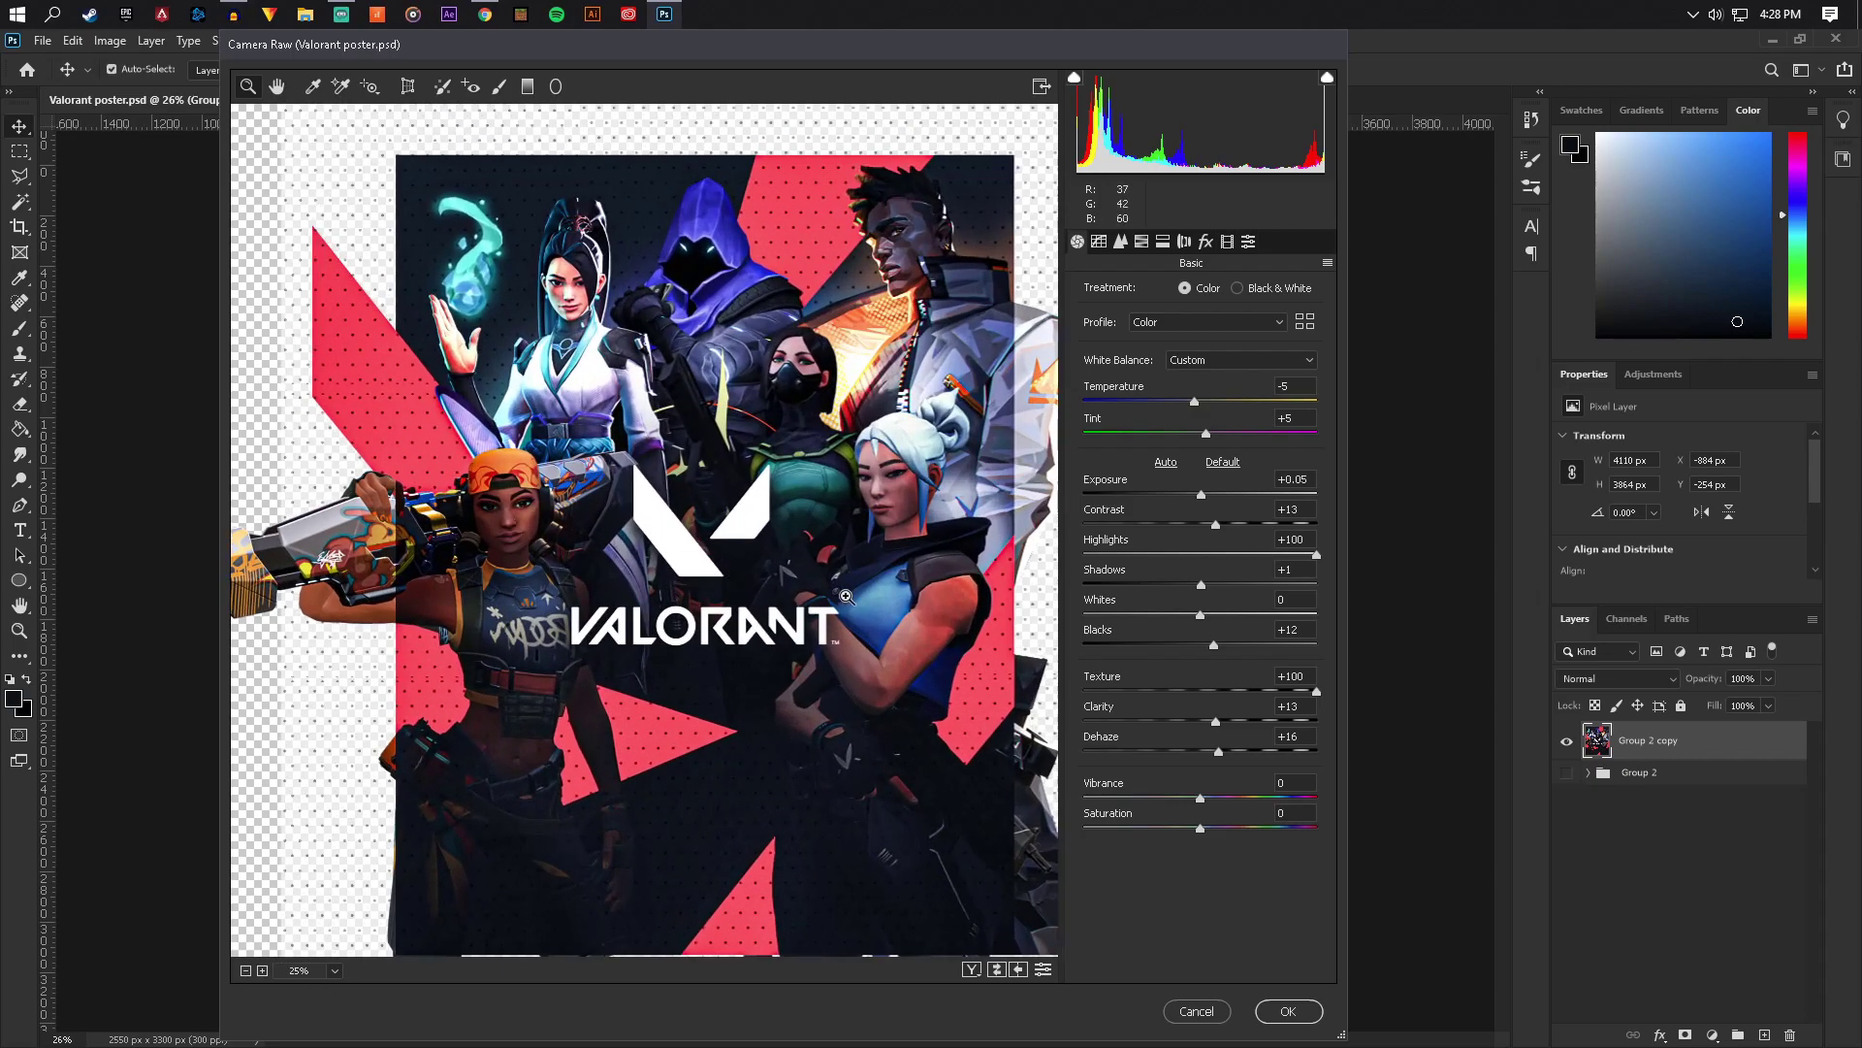
Lower Texture from +100 to +44 and inspect the detail across the poster
drag(1311, 694, 1230, 753)
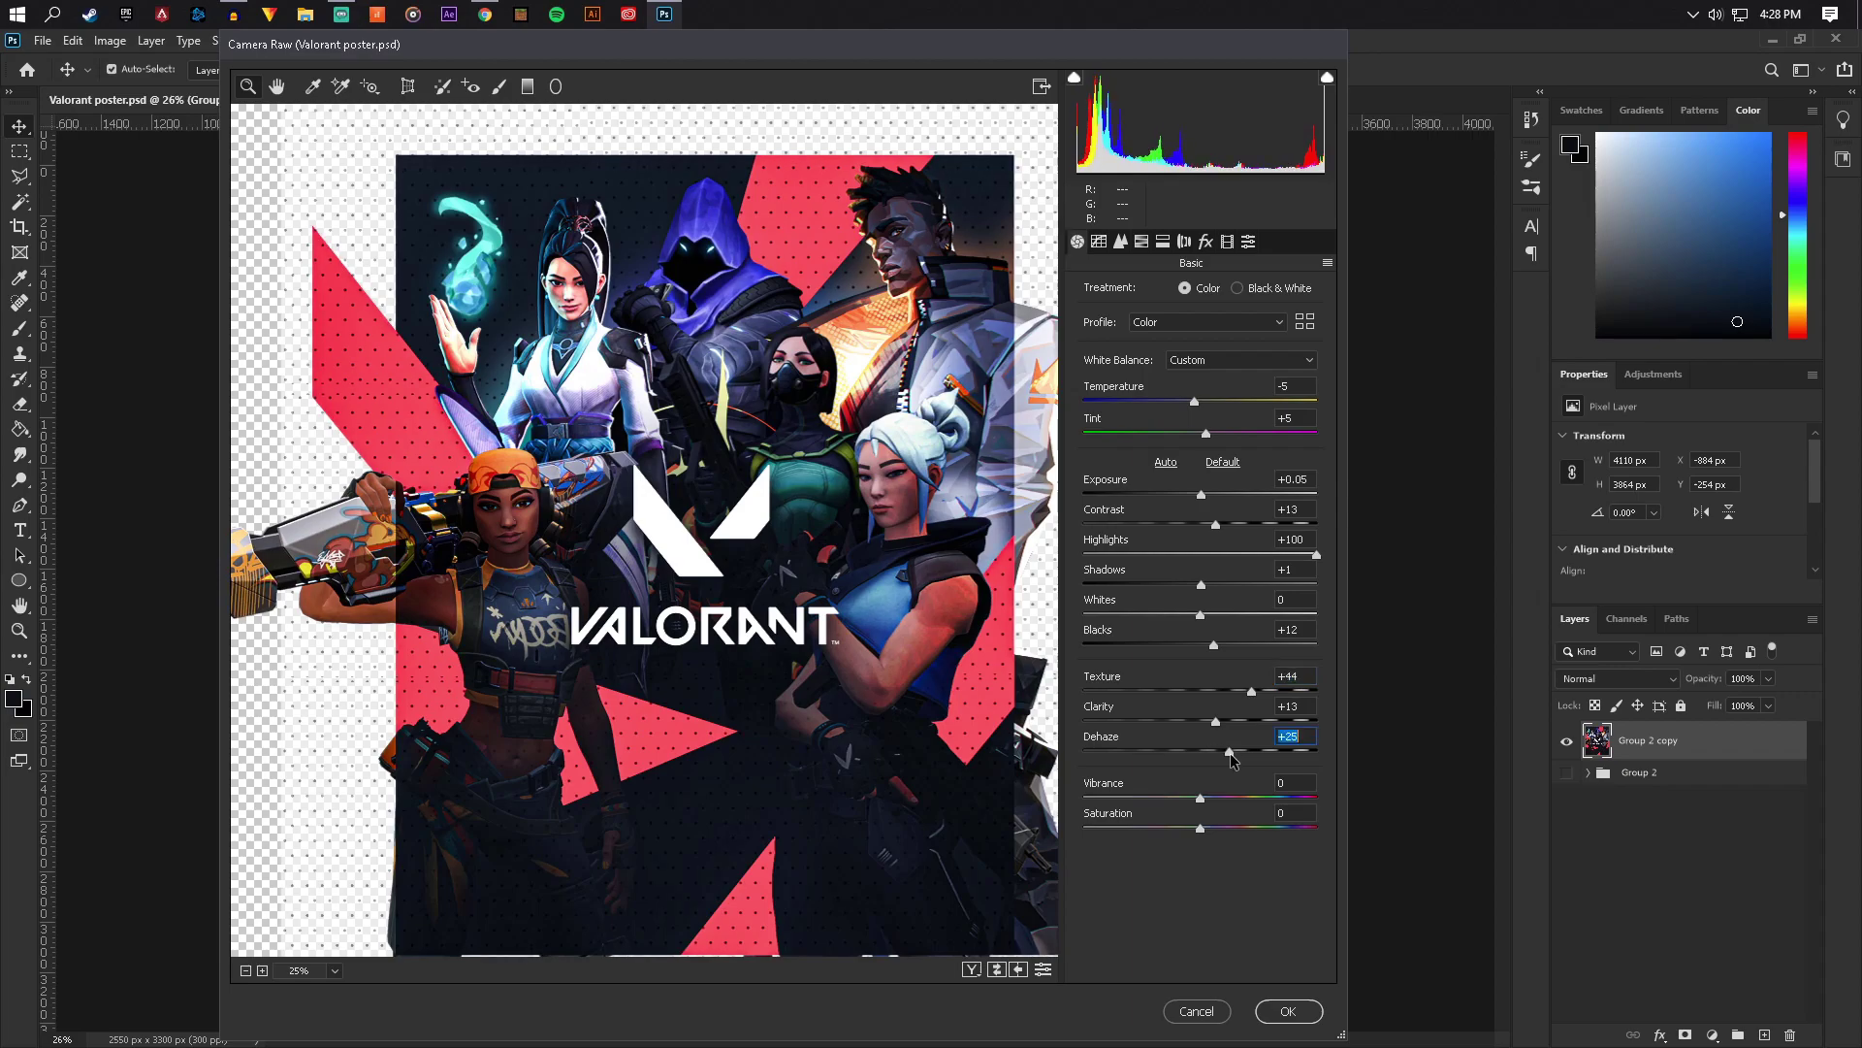
click(645, 305)
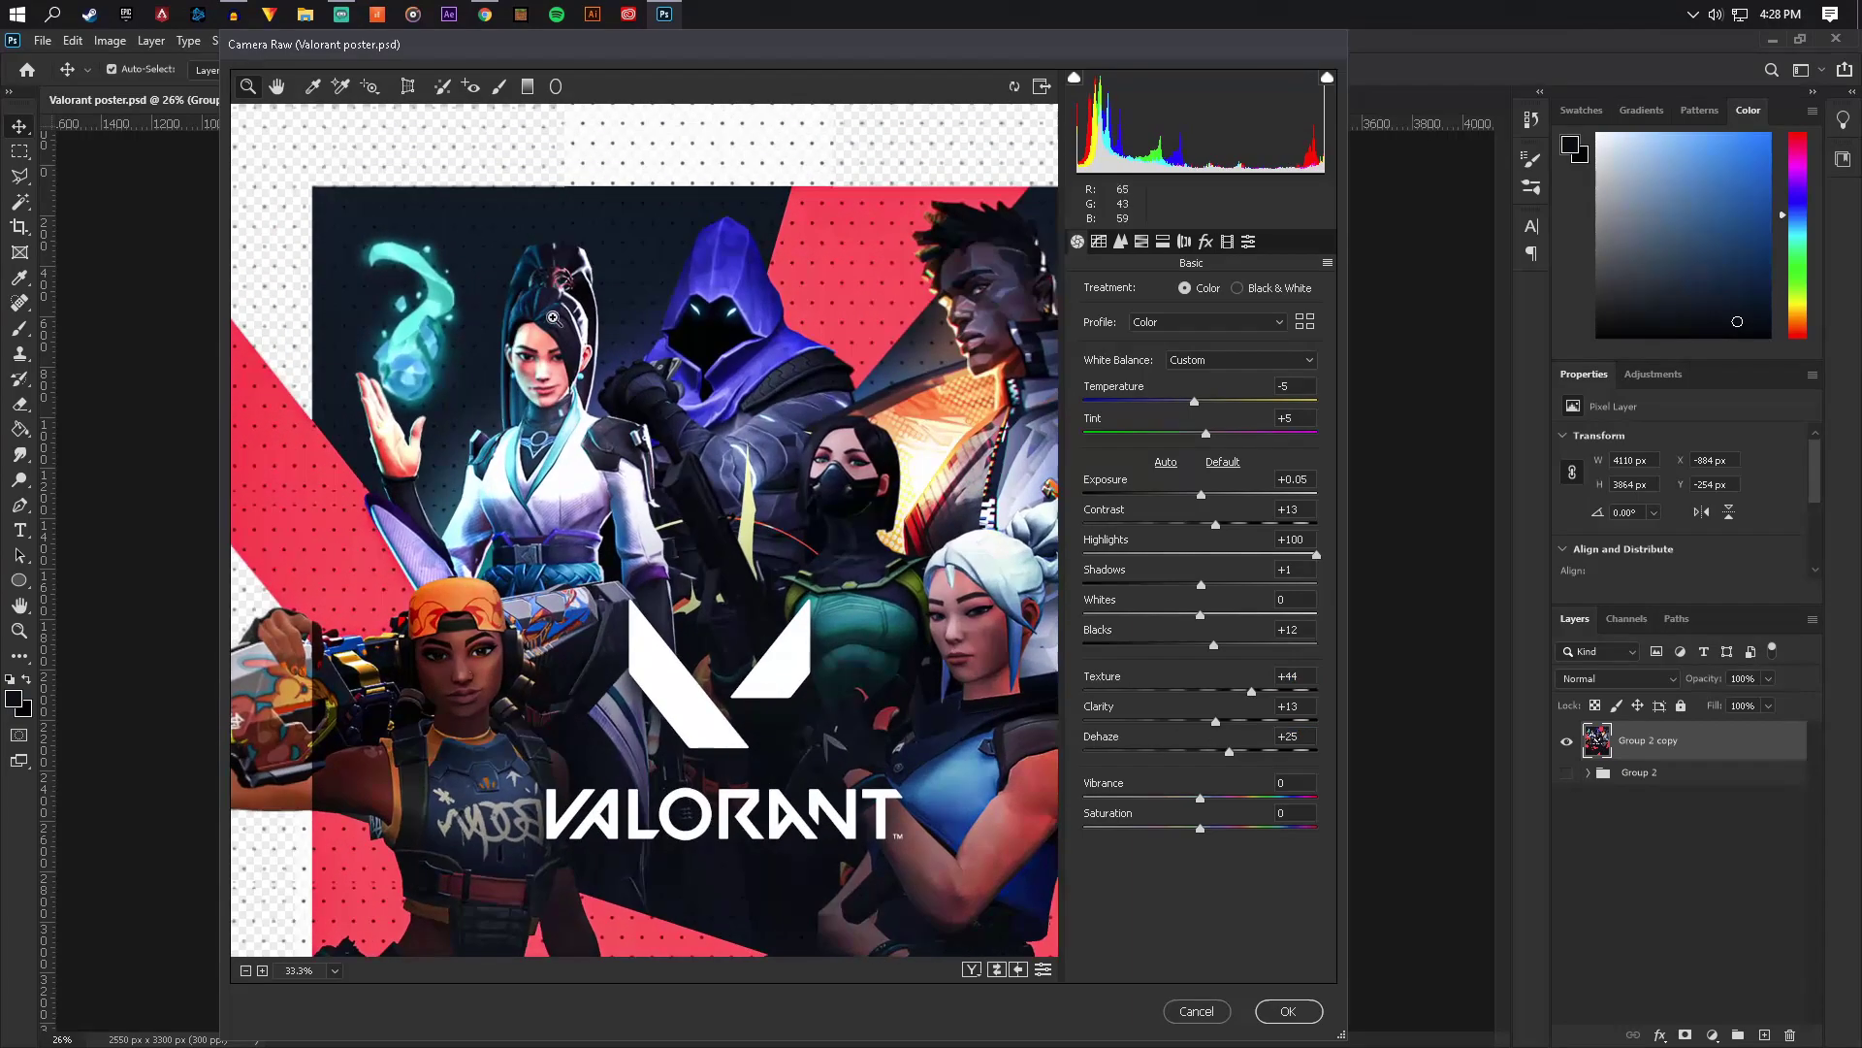
click(661, 508)
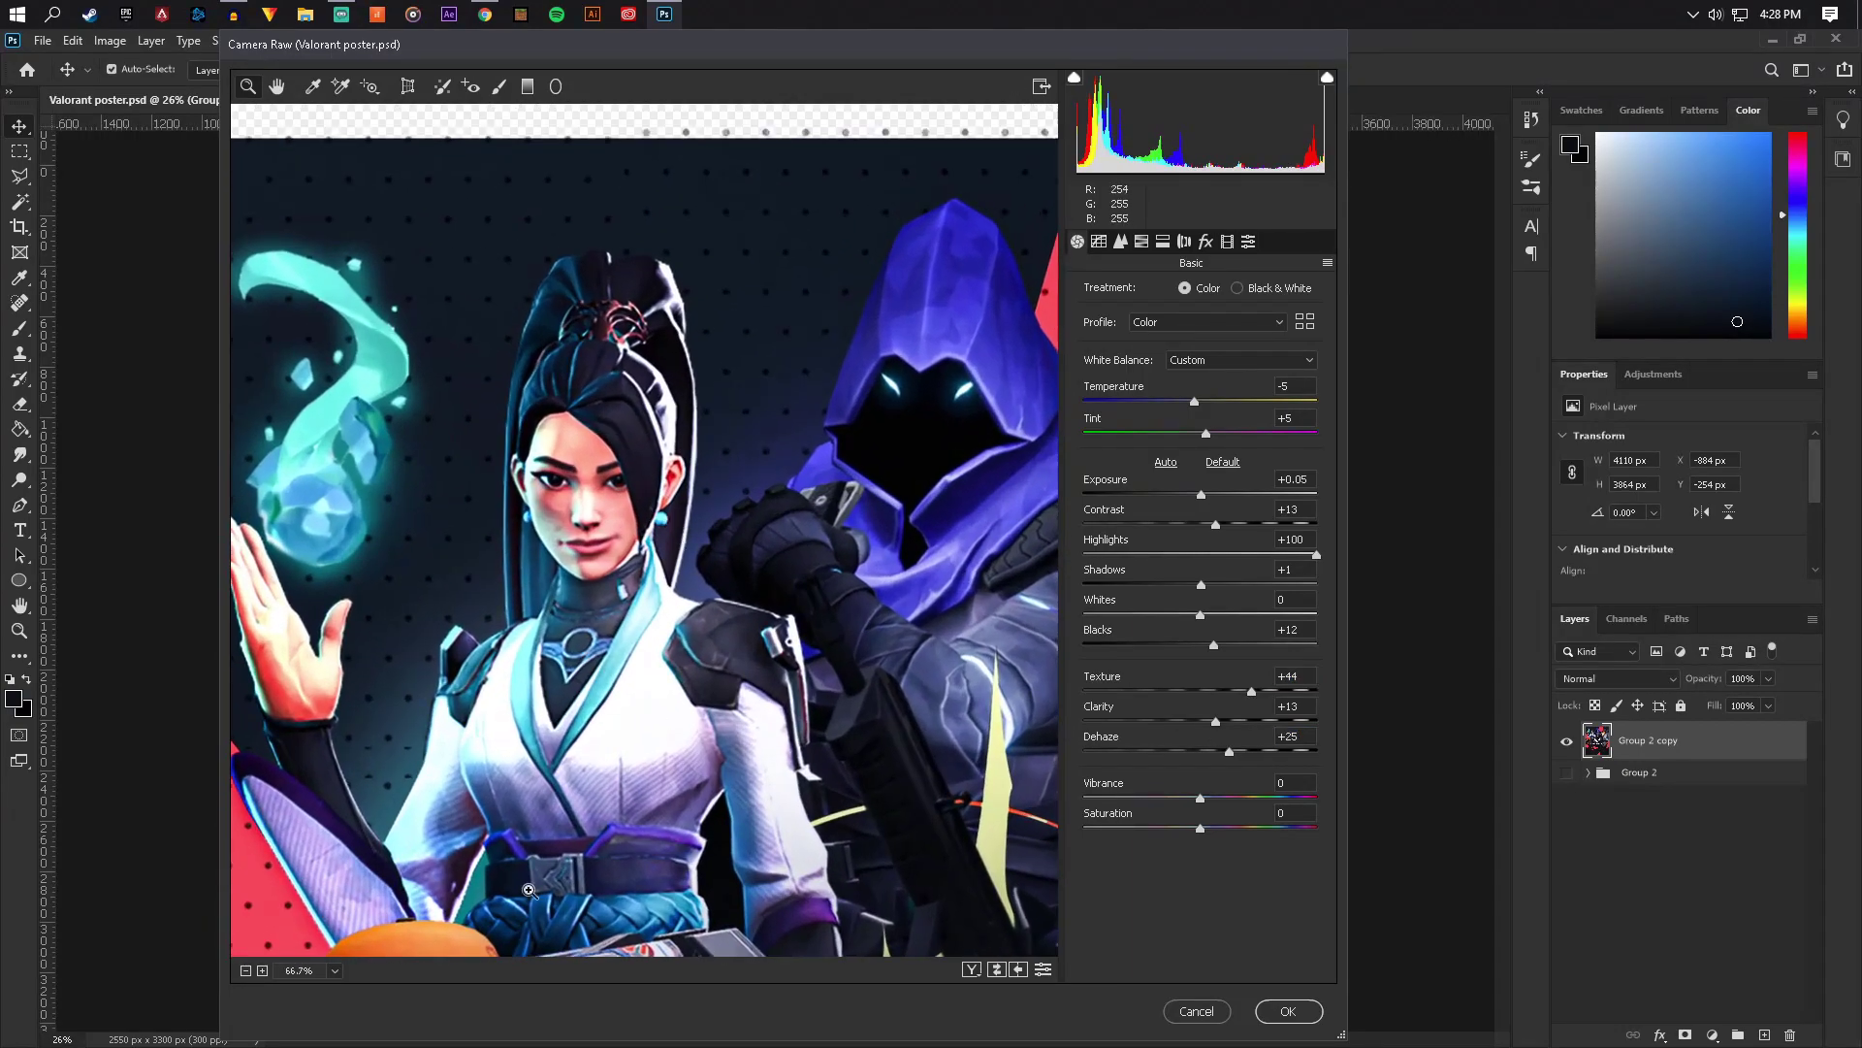
click(245, 970)
click(245, 970)
click(246, 970)
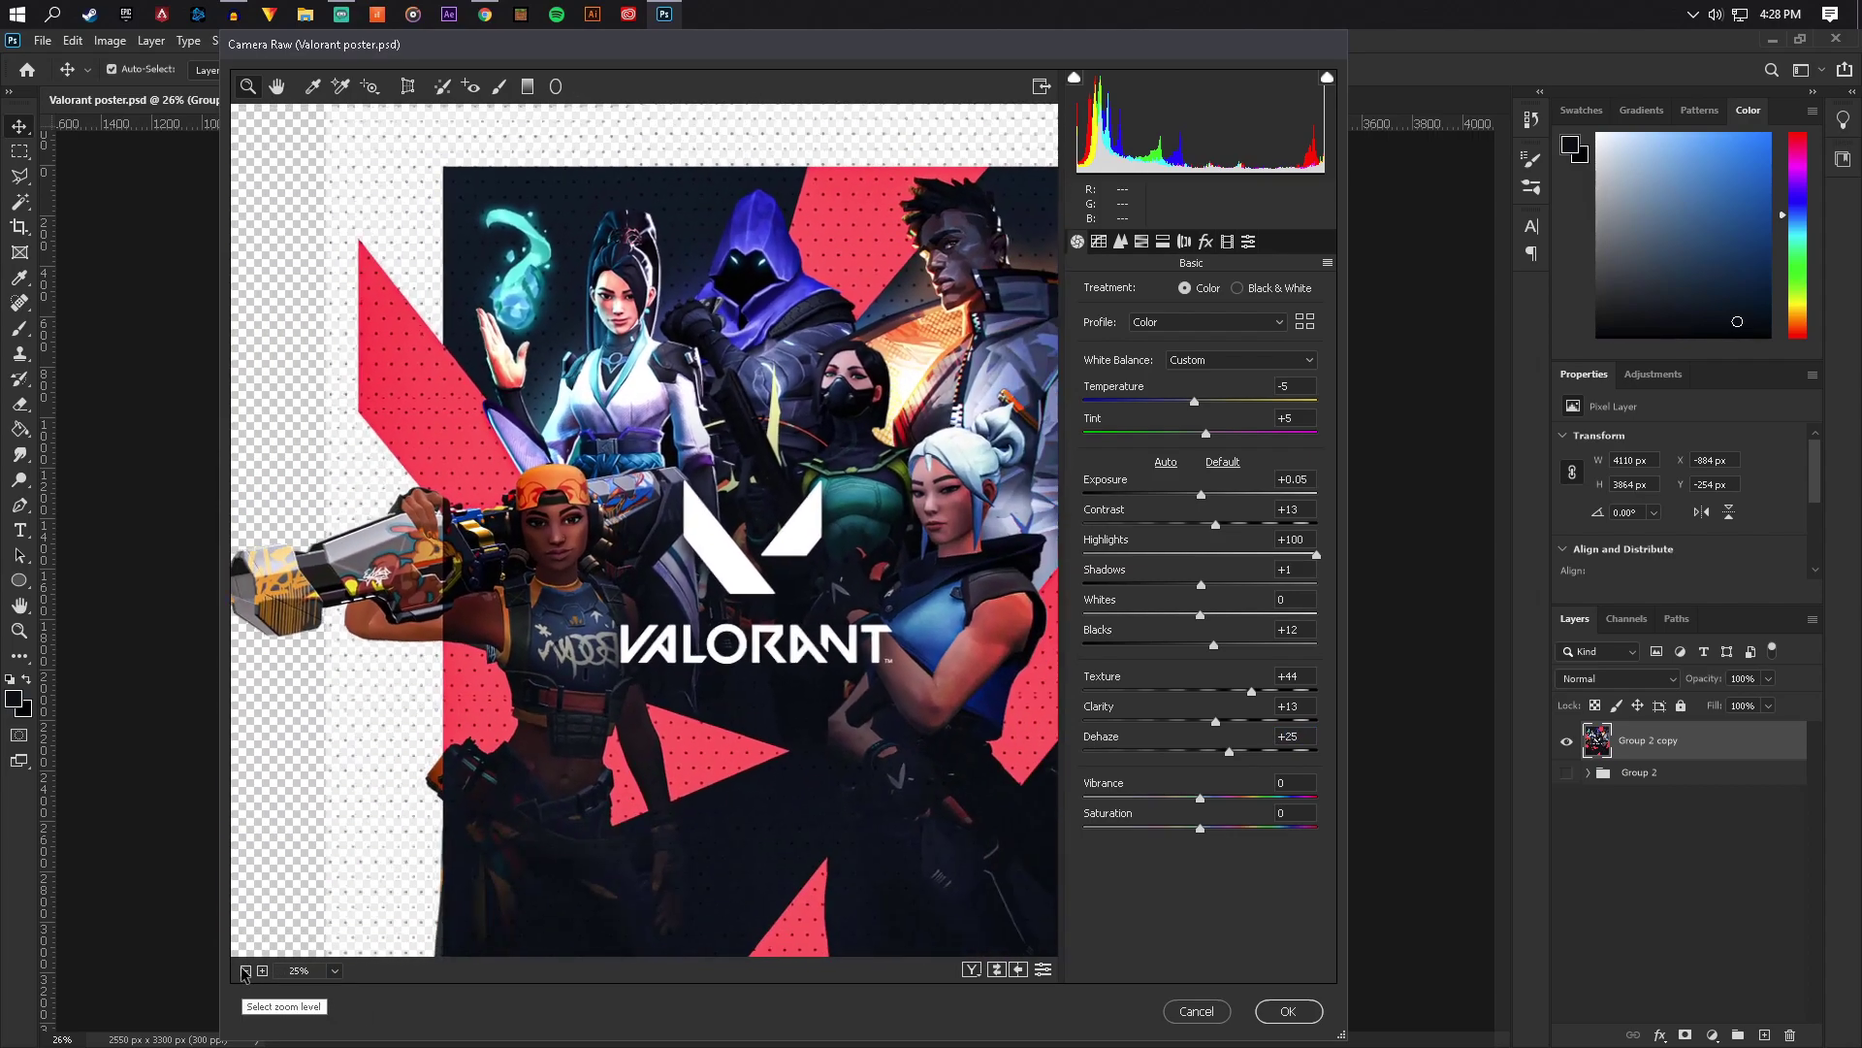
click(246, 970)
click(672, 490)
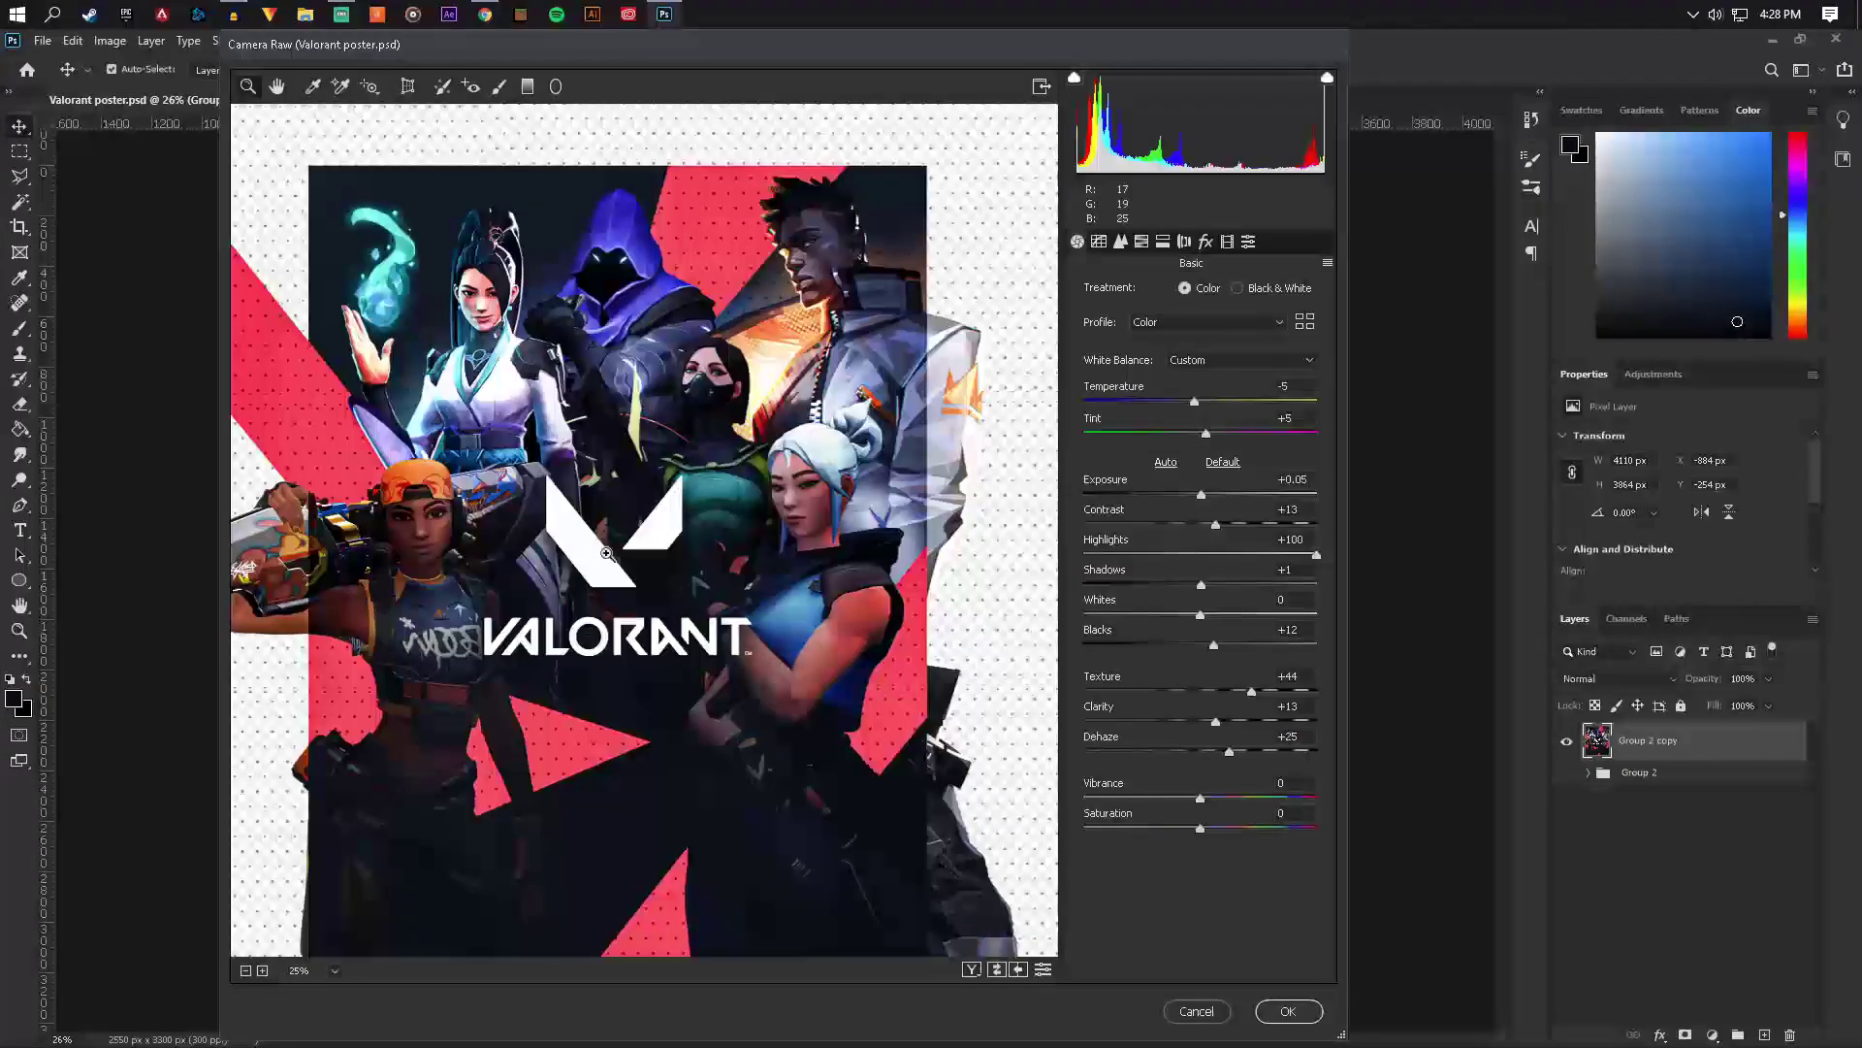
click(837, 675)
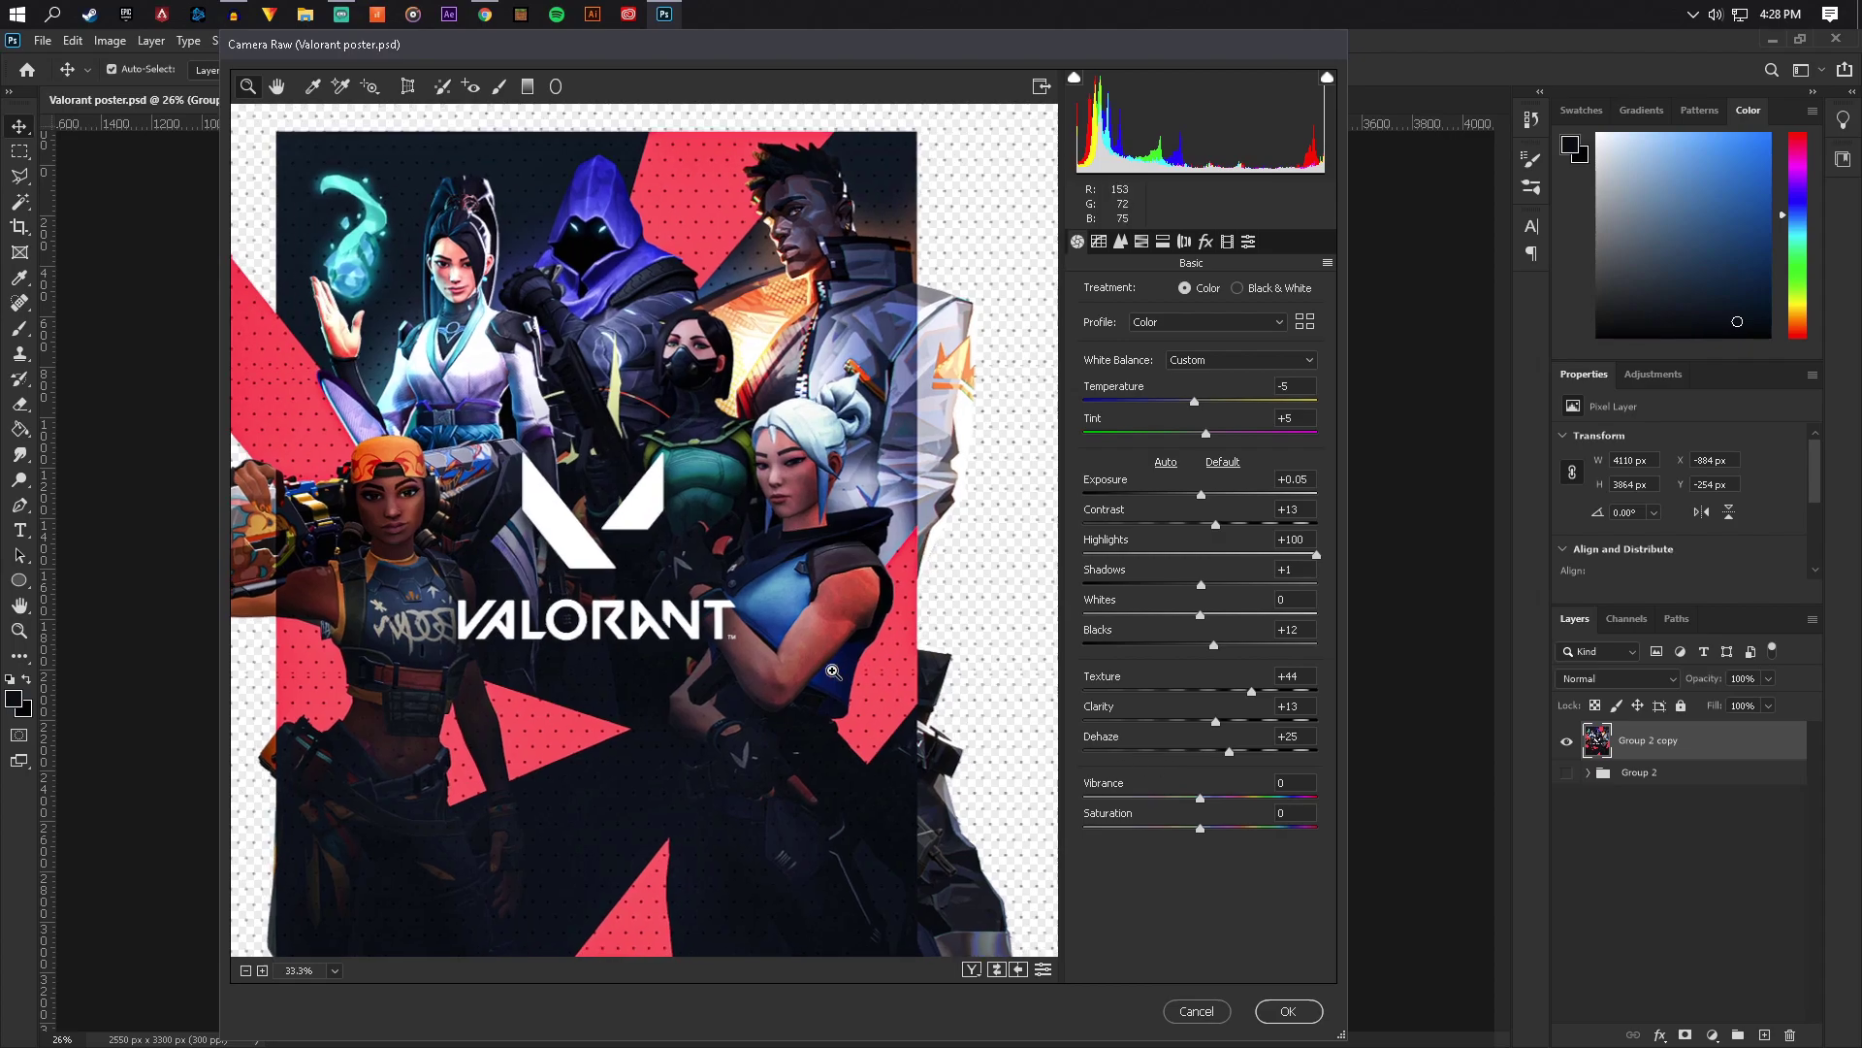
click(694, 551)
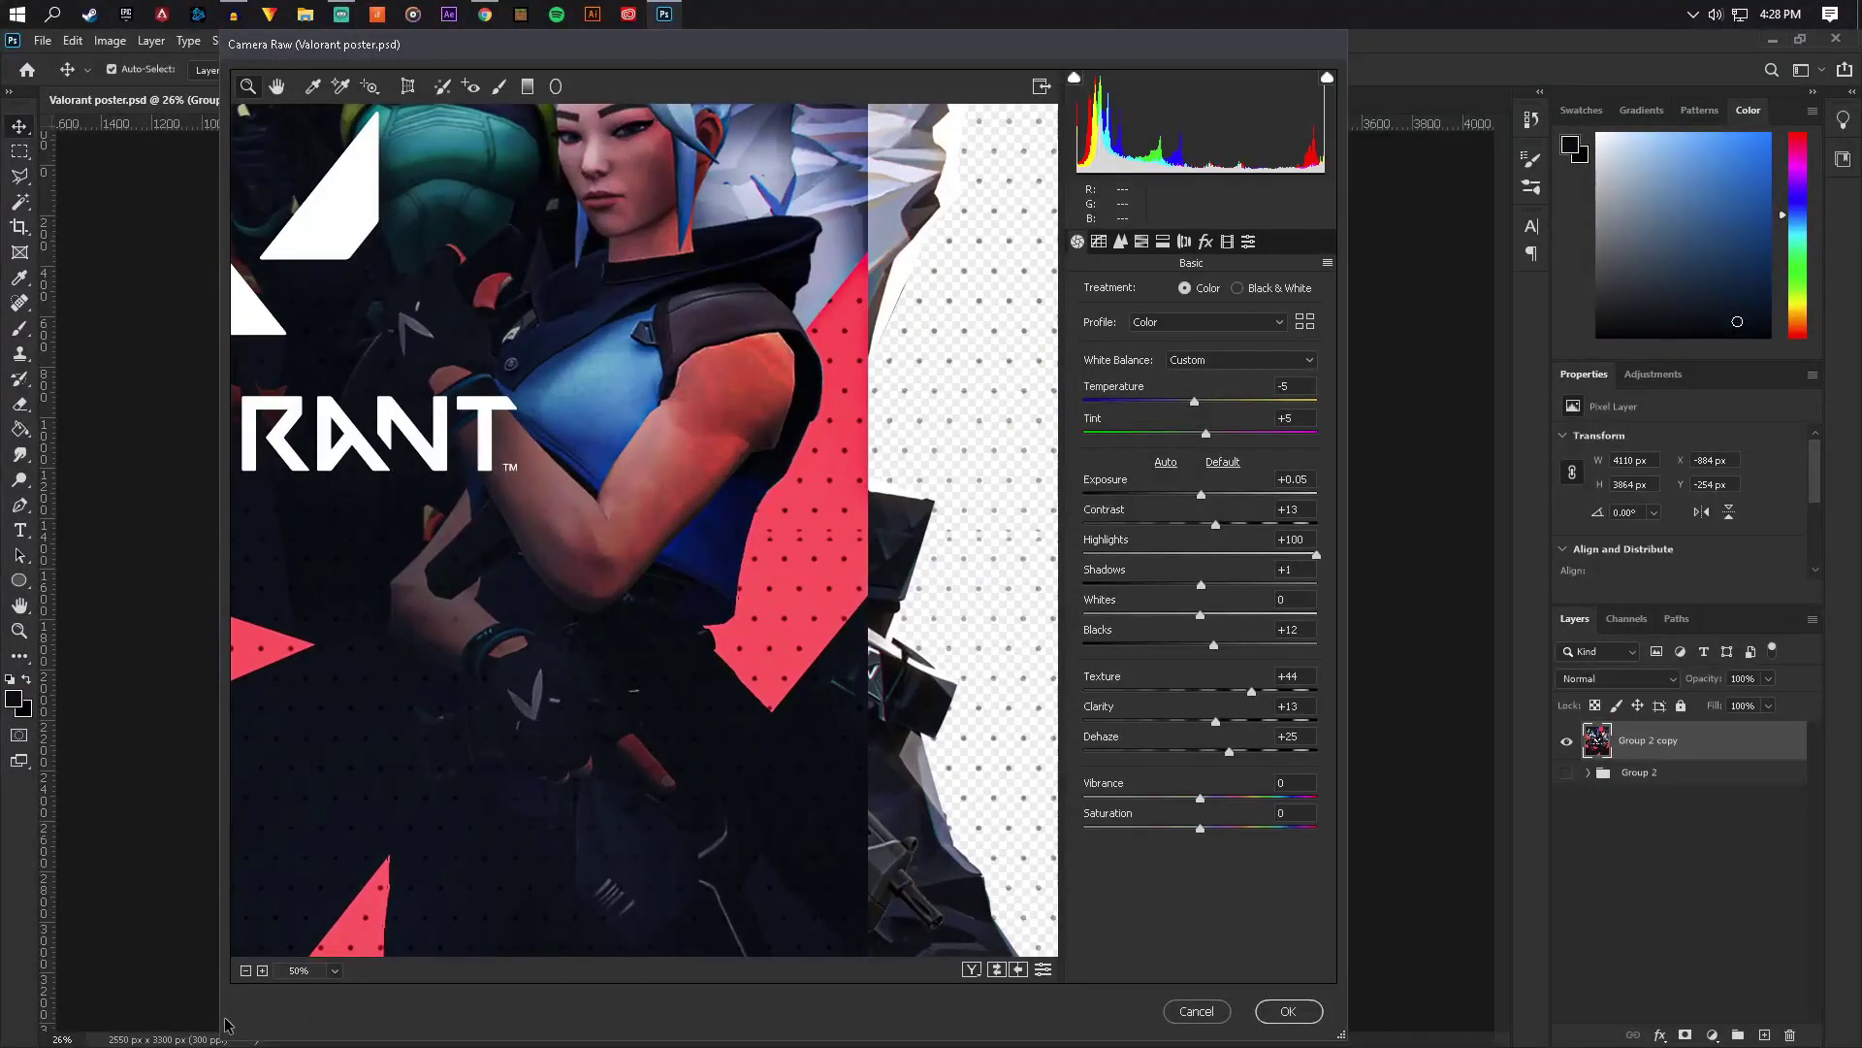
click(245, 970)
click(245, 970)
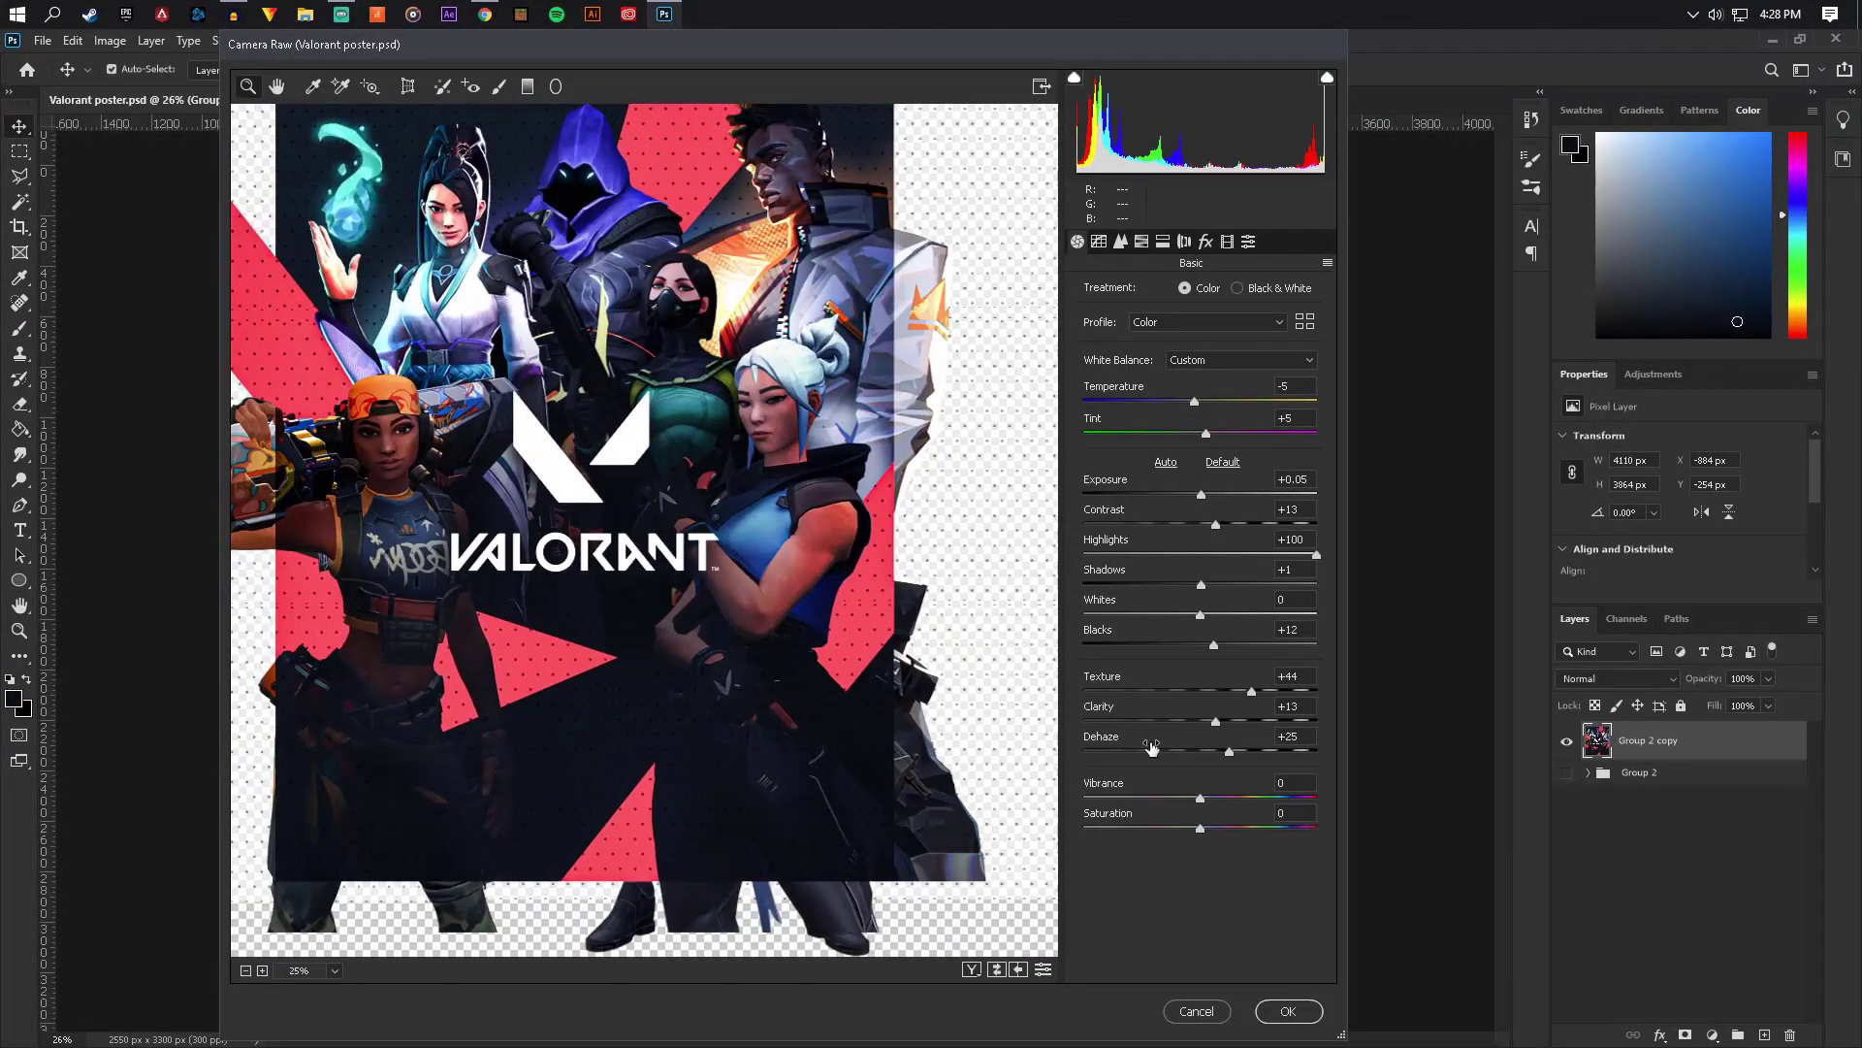
Fine-tune Texture and Clarity, lift Shadows to +3 and set Contrast to -14
drag(1251, 691, 1232, 723)
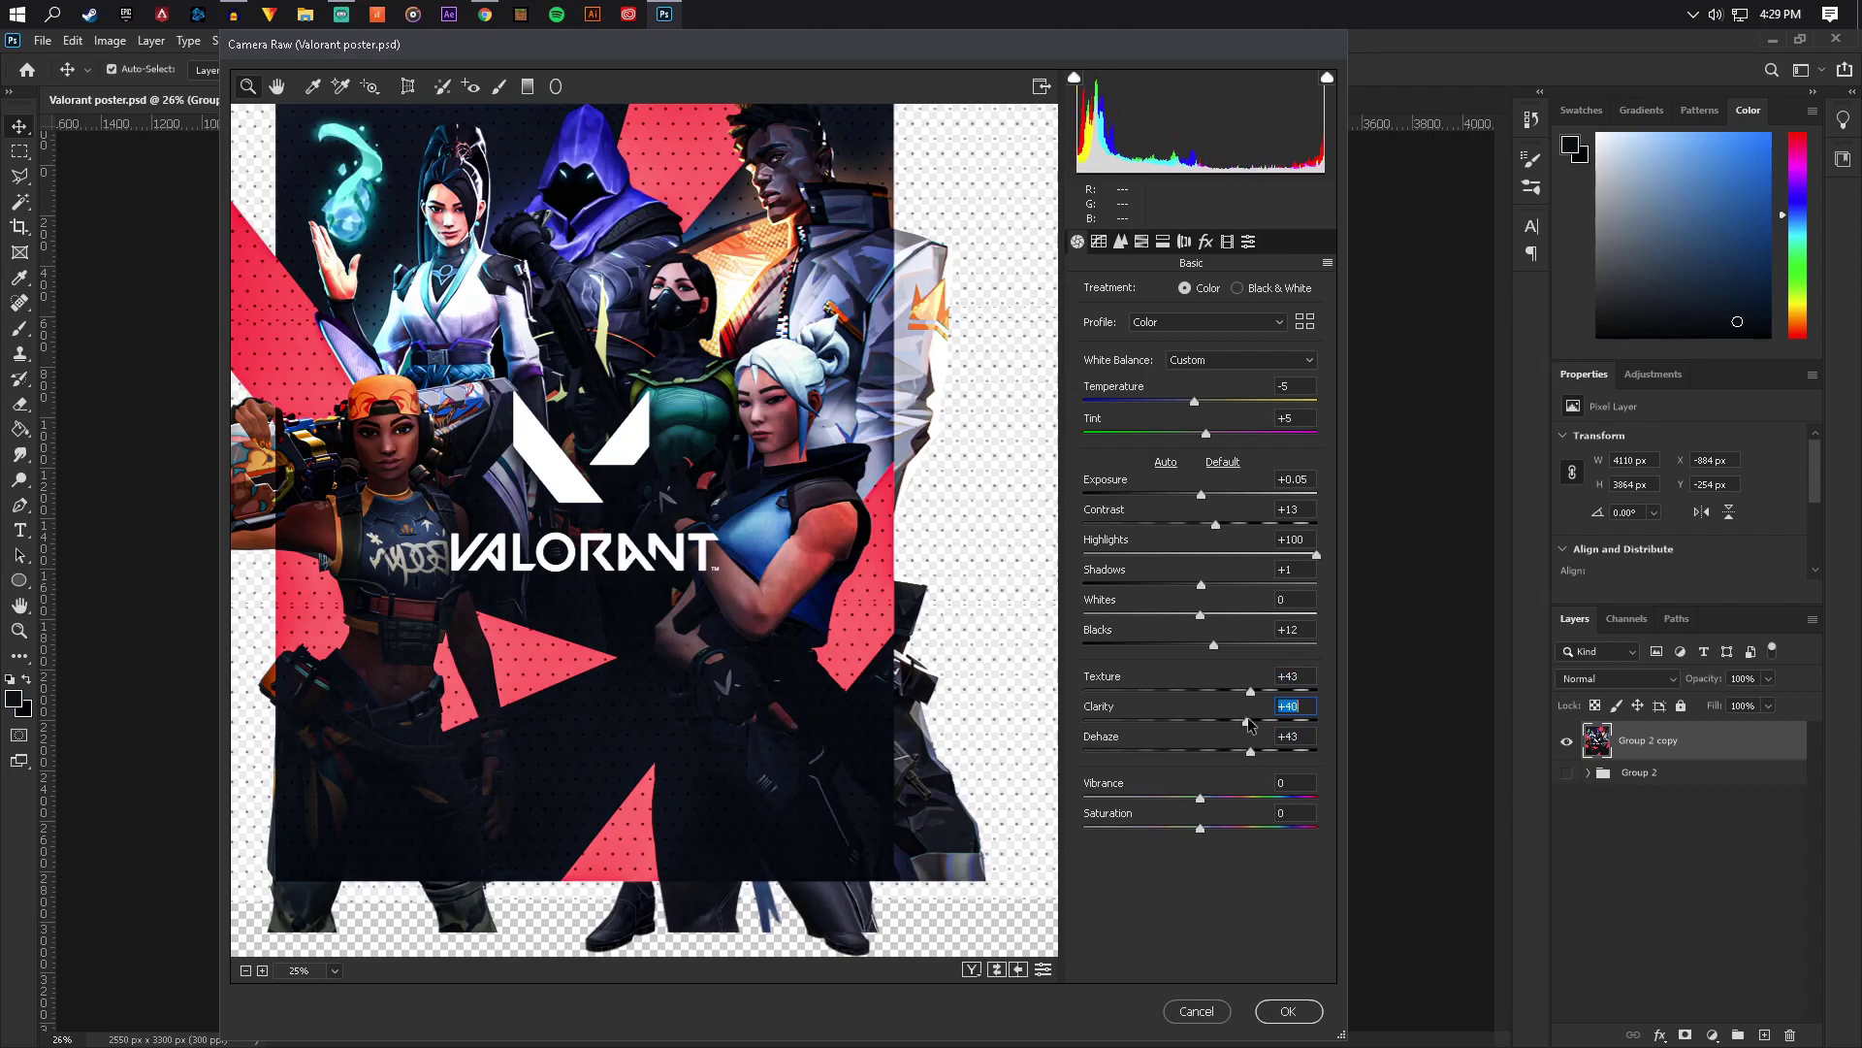
drag(1234, 725, 1223, 723)
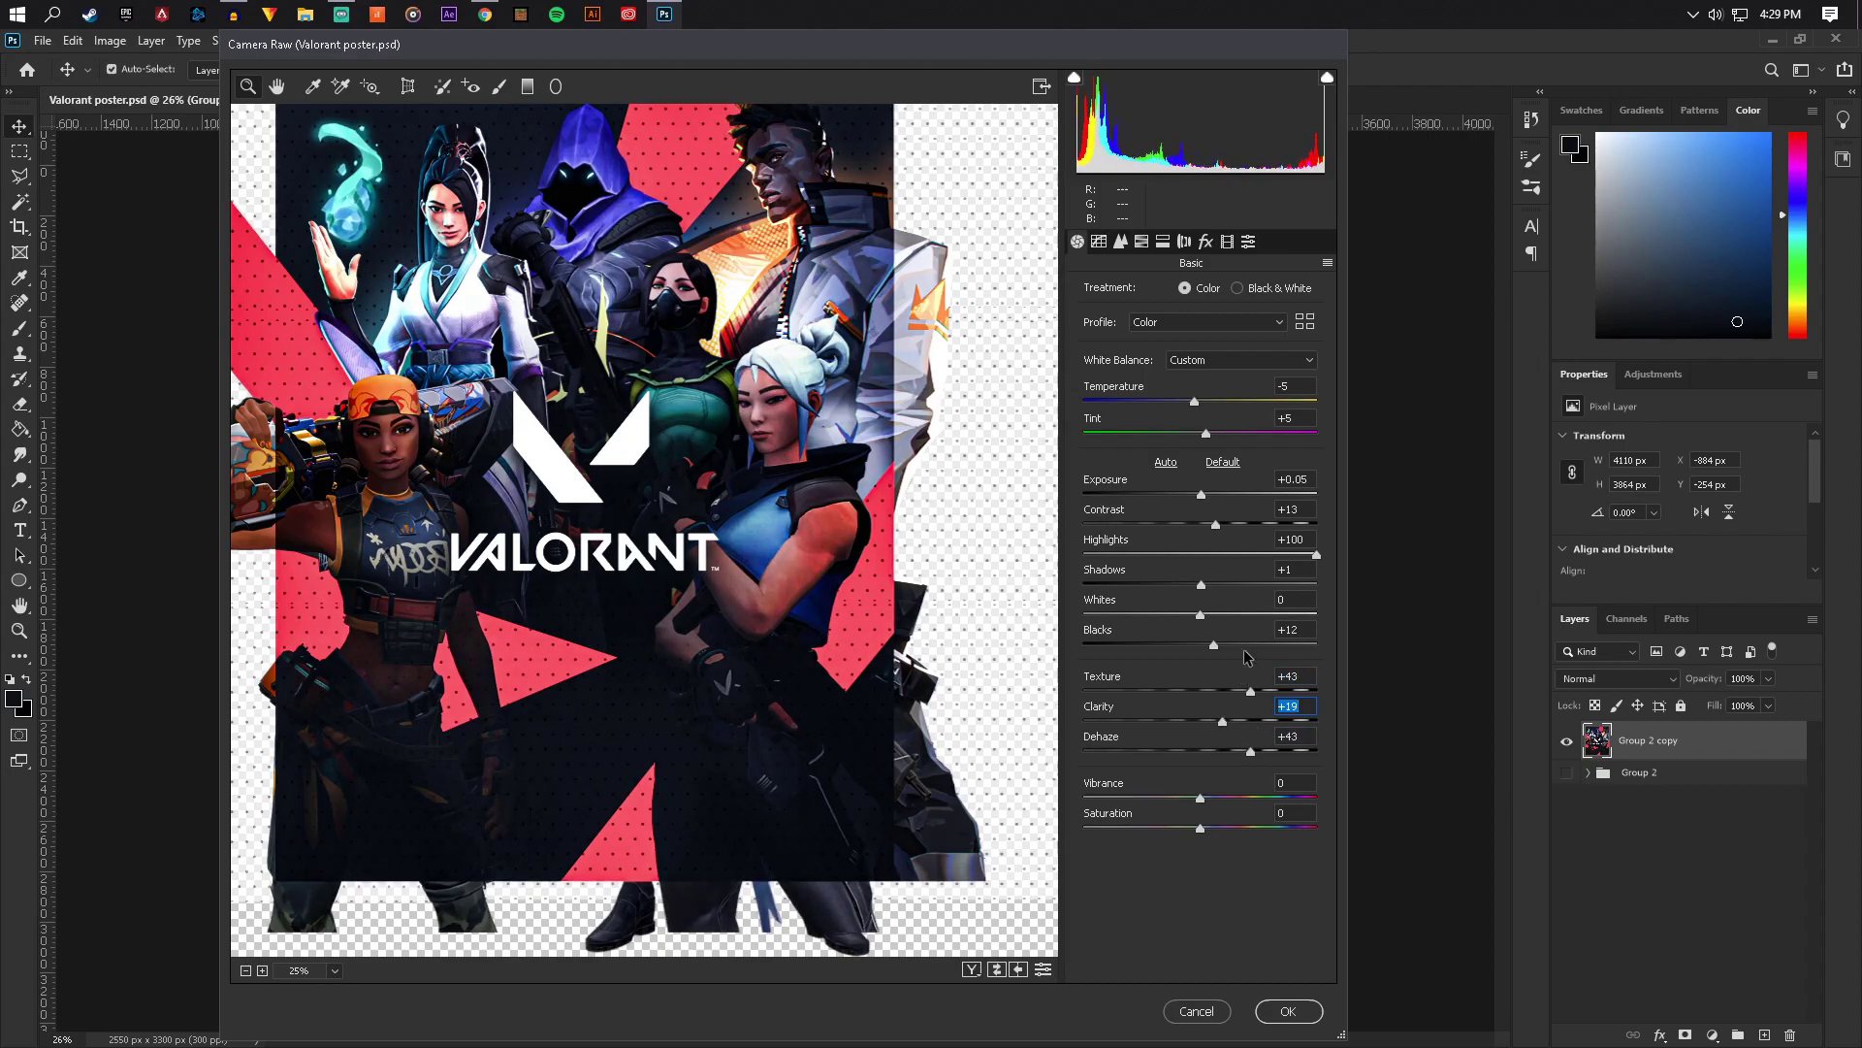
drag(1203, 585, 1181, 525)
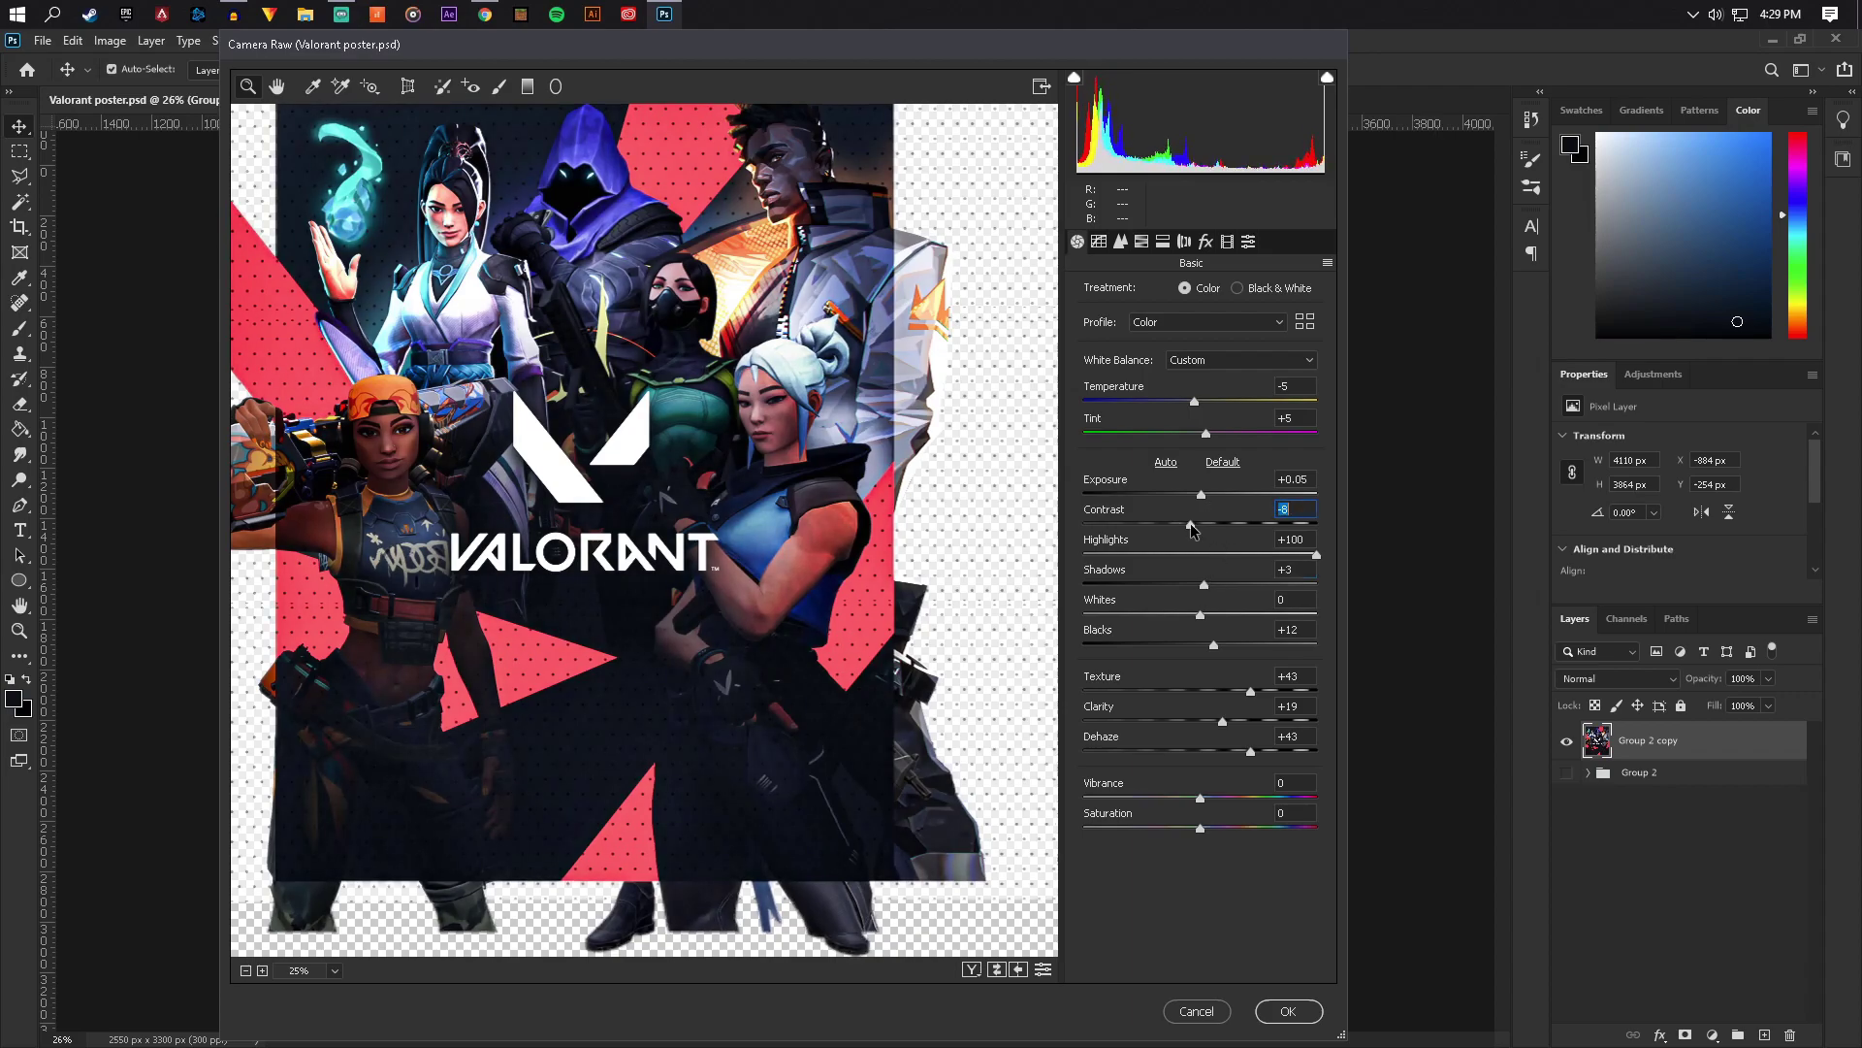
drag(1180, 525, 1183, 525)
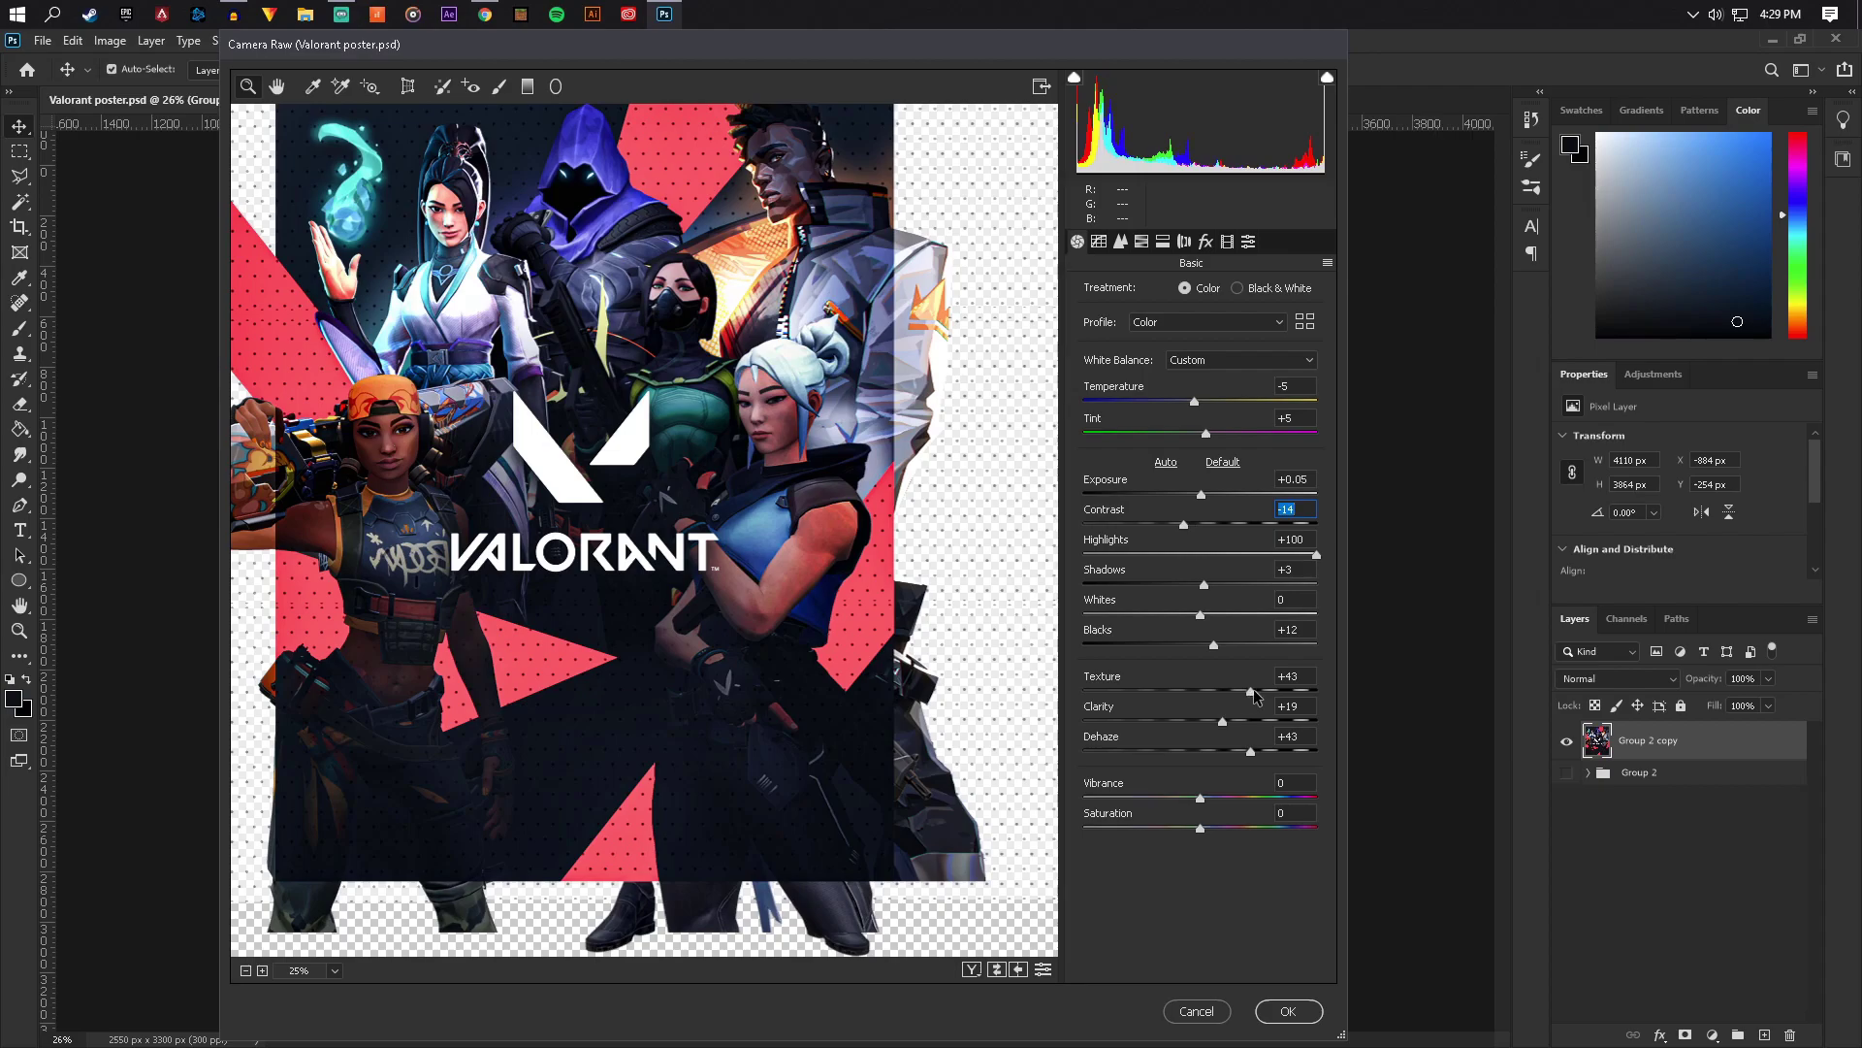
drag(1253, 691, 1237, 724)
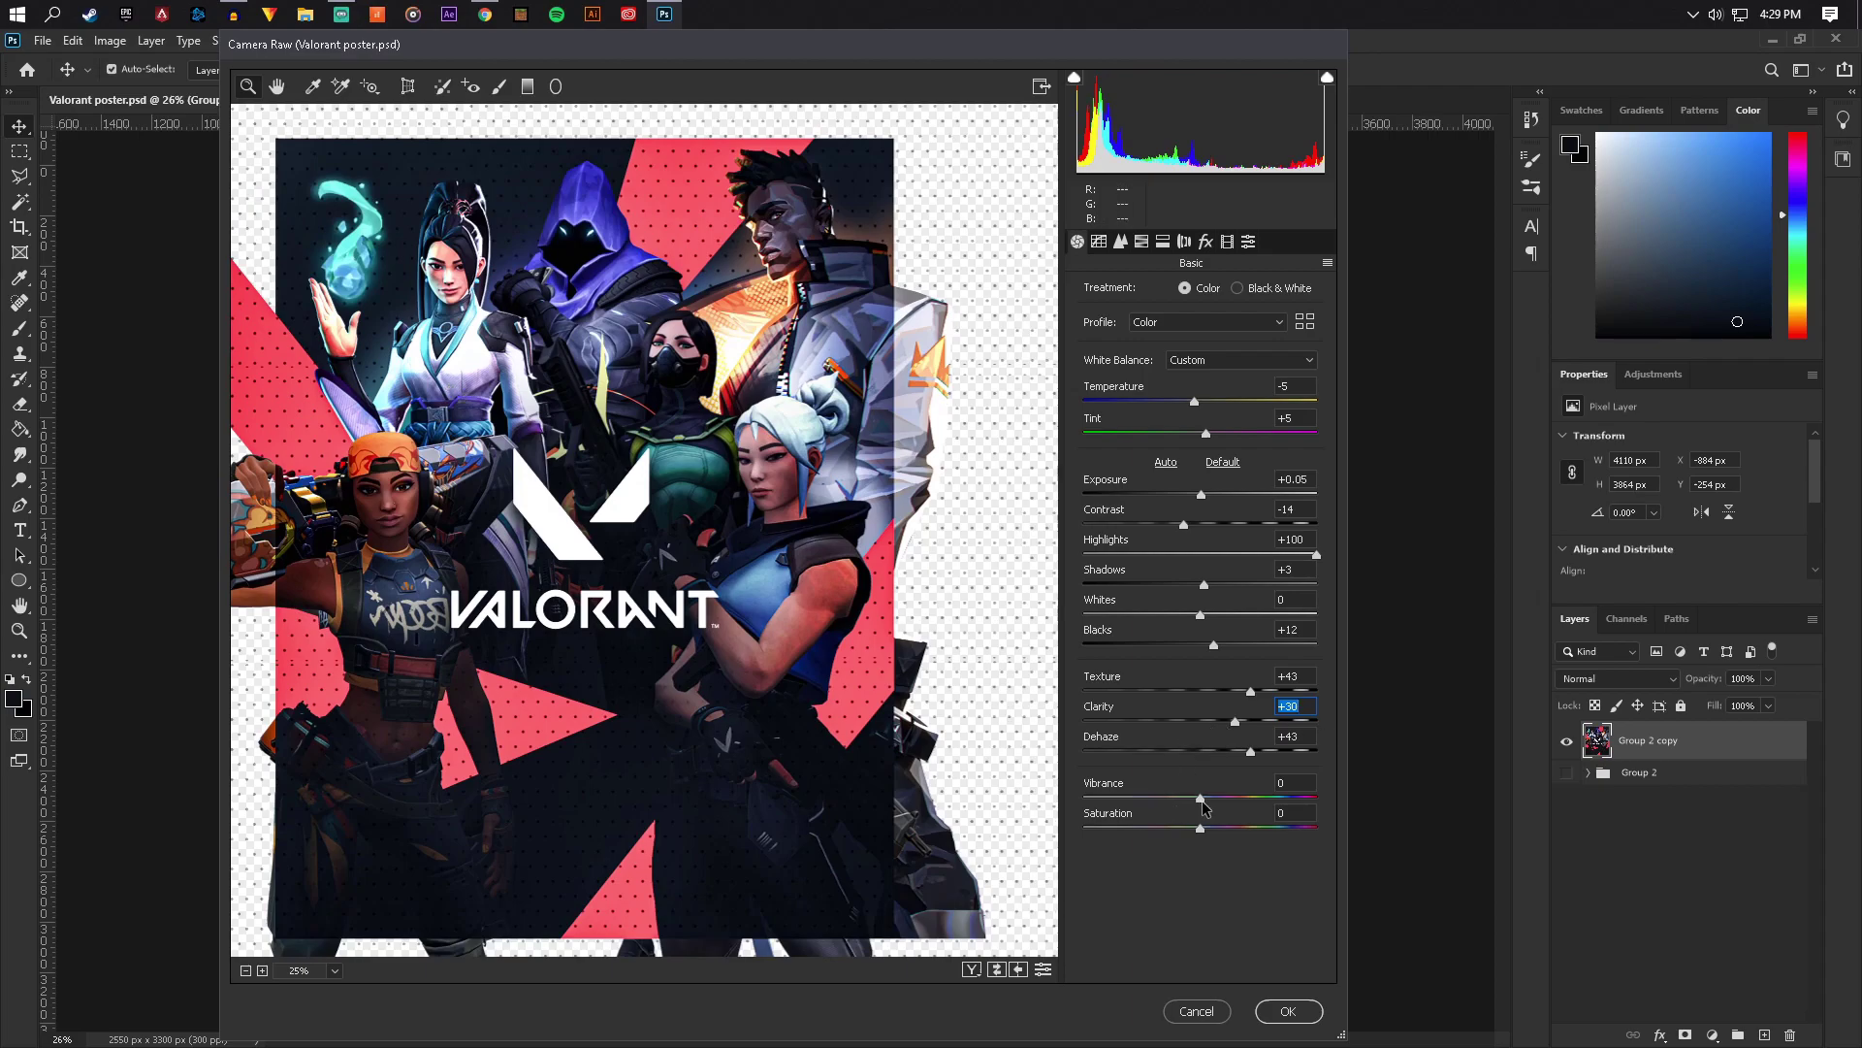
Boost Vibrance to +68 and apply the Camera Raw grade to the poster
drag(1201, 799, 1281, 795)
key(Tab)
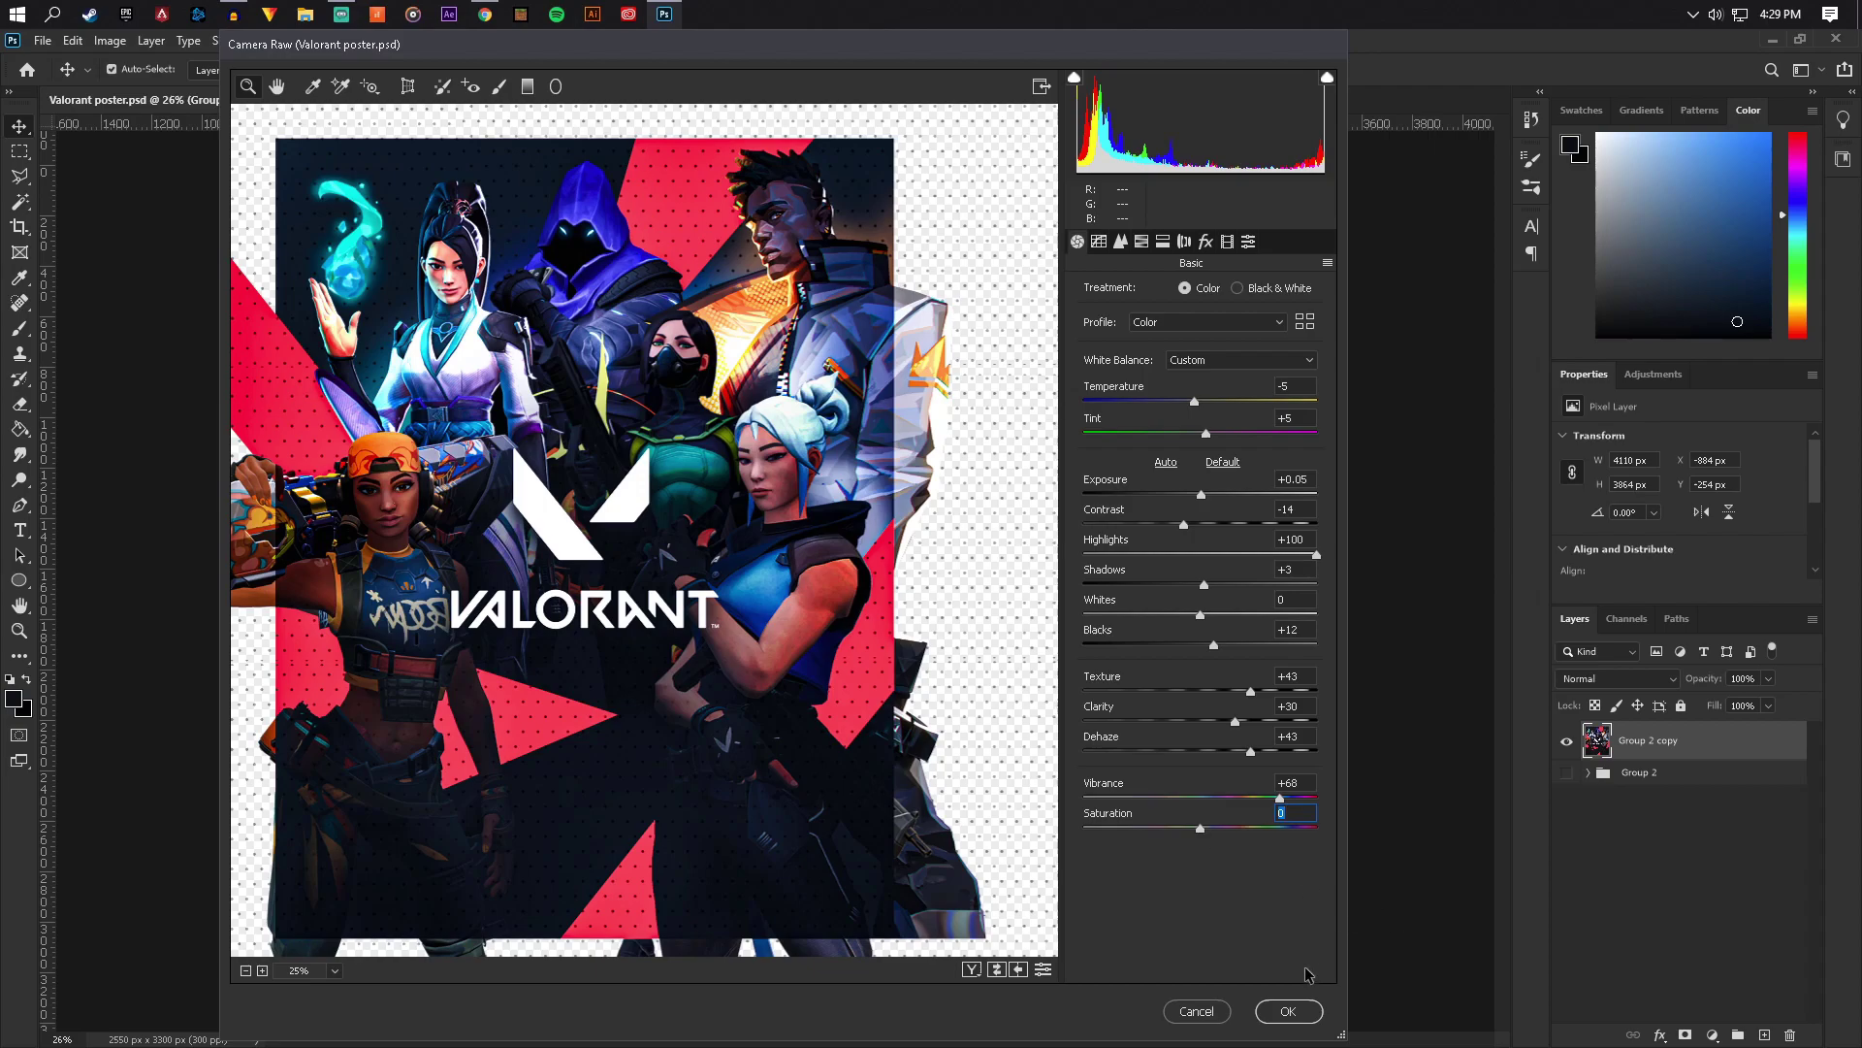
click(1288, 1011)
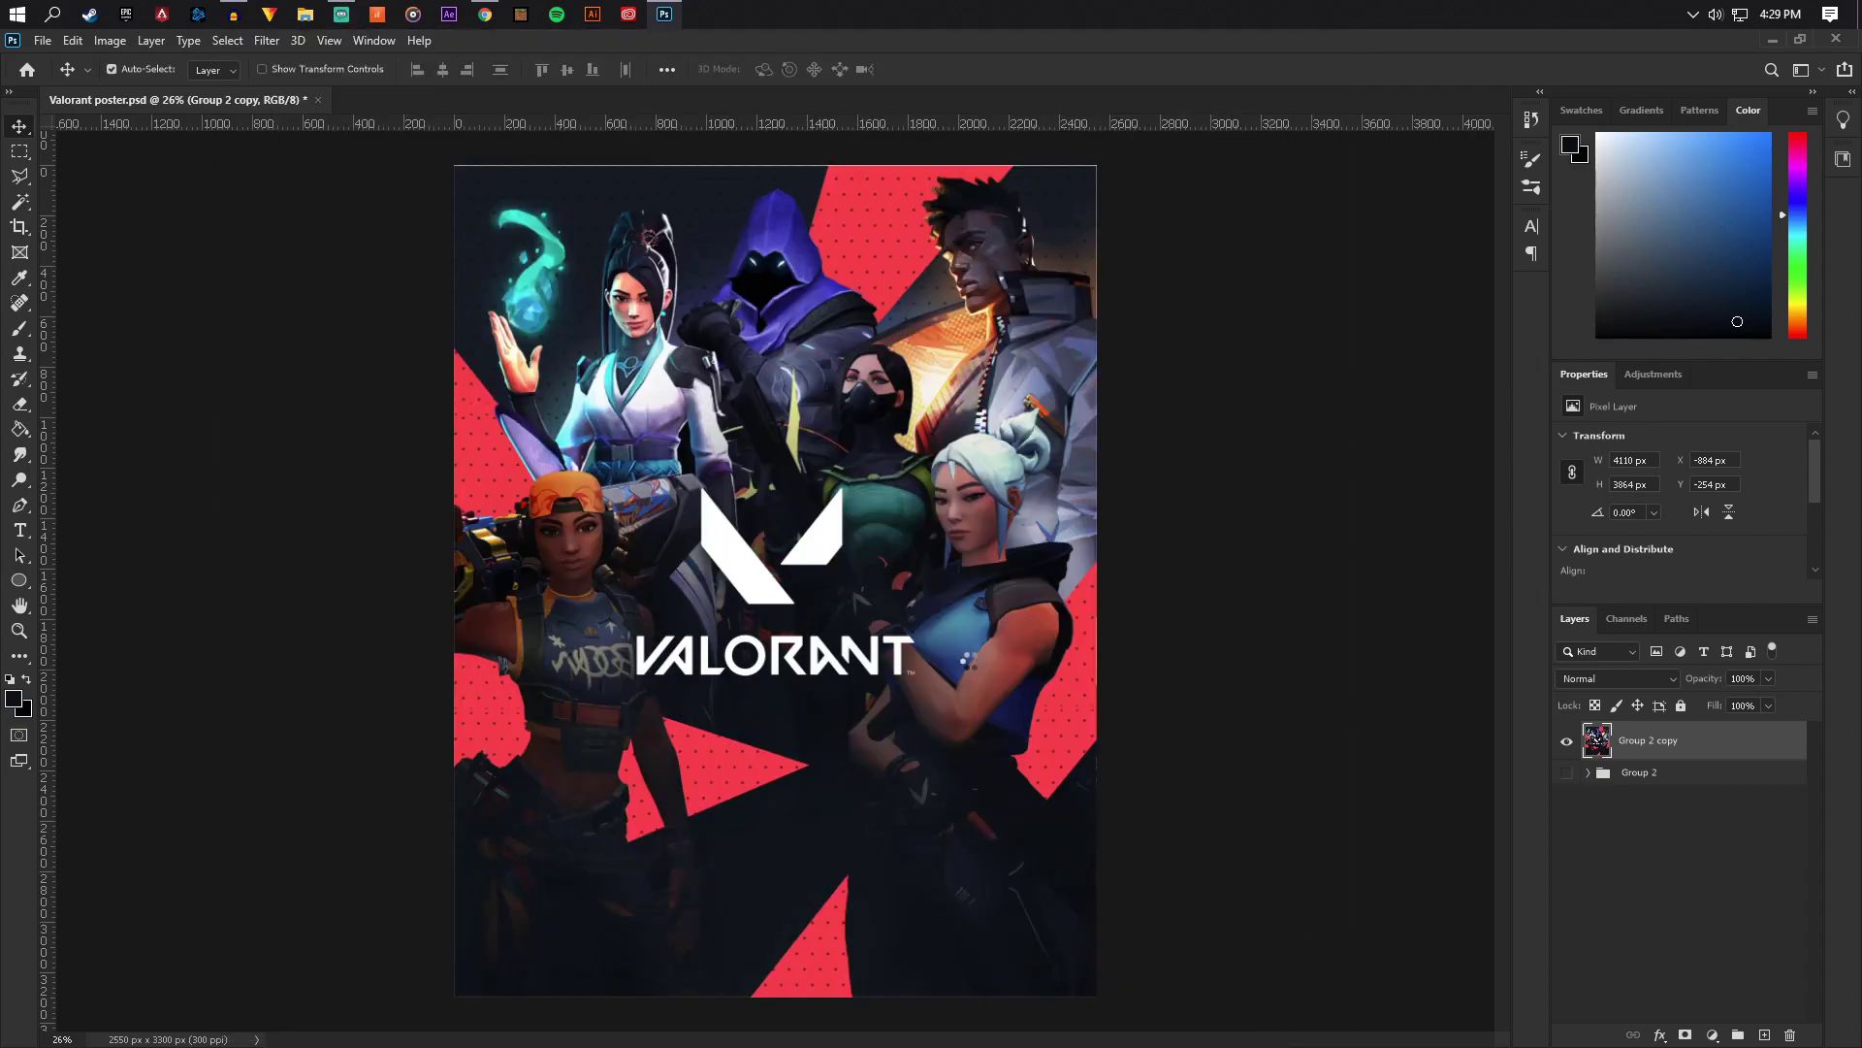
scroll(1026, 672, down, 4)
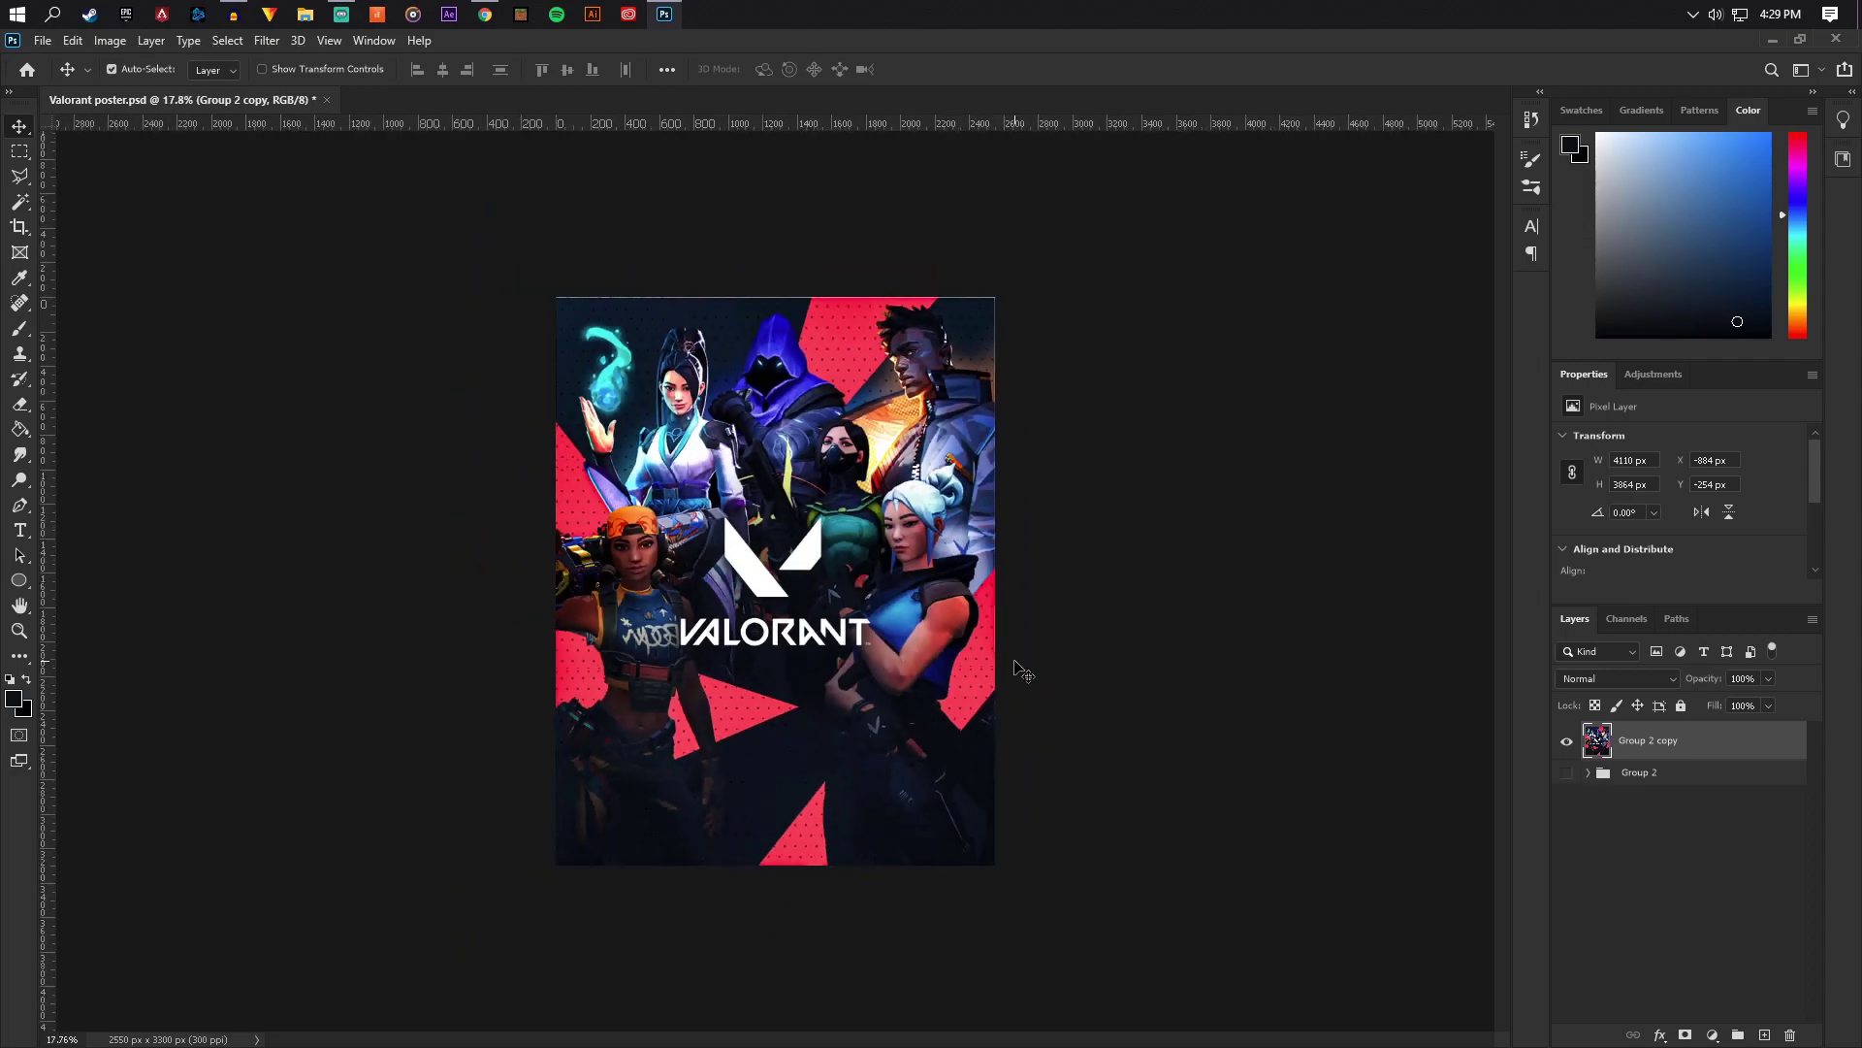
scroll(1016, 672, up, 4)
scroll(951, 665, up, 2)
scroll(582, 482, down, 2)
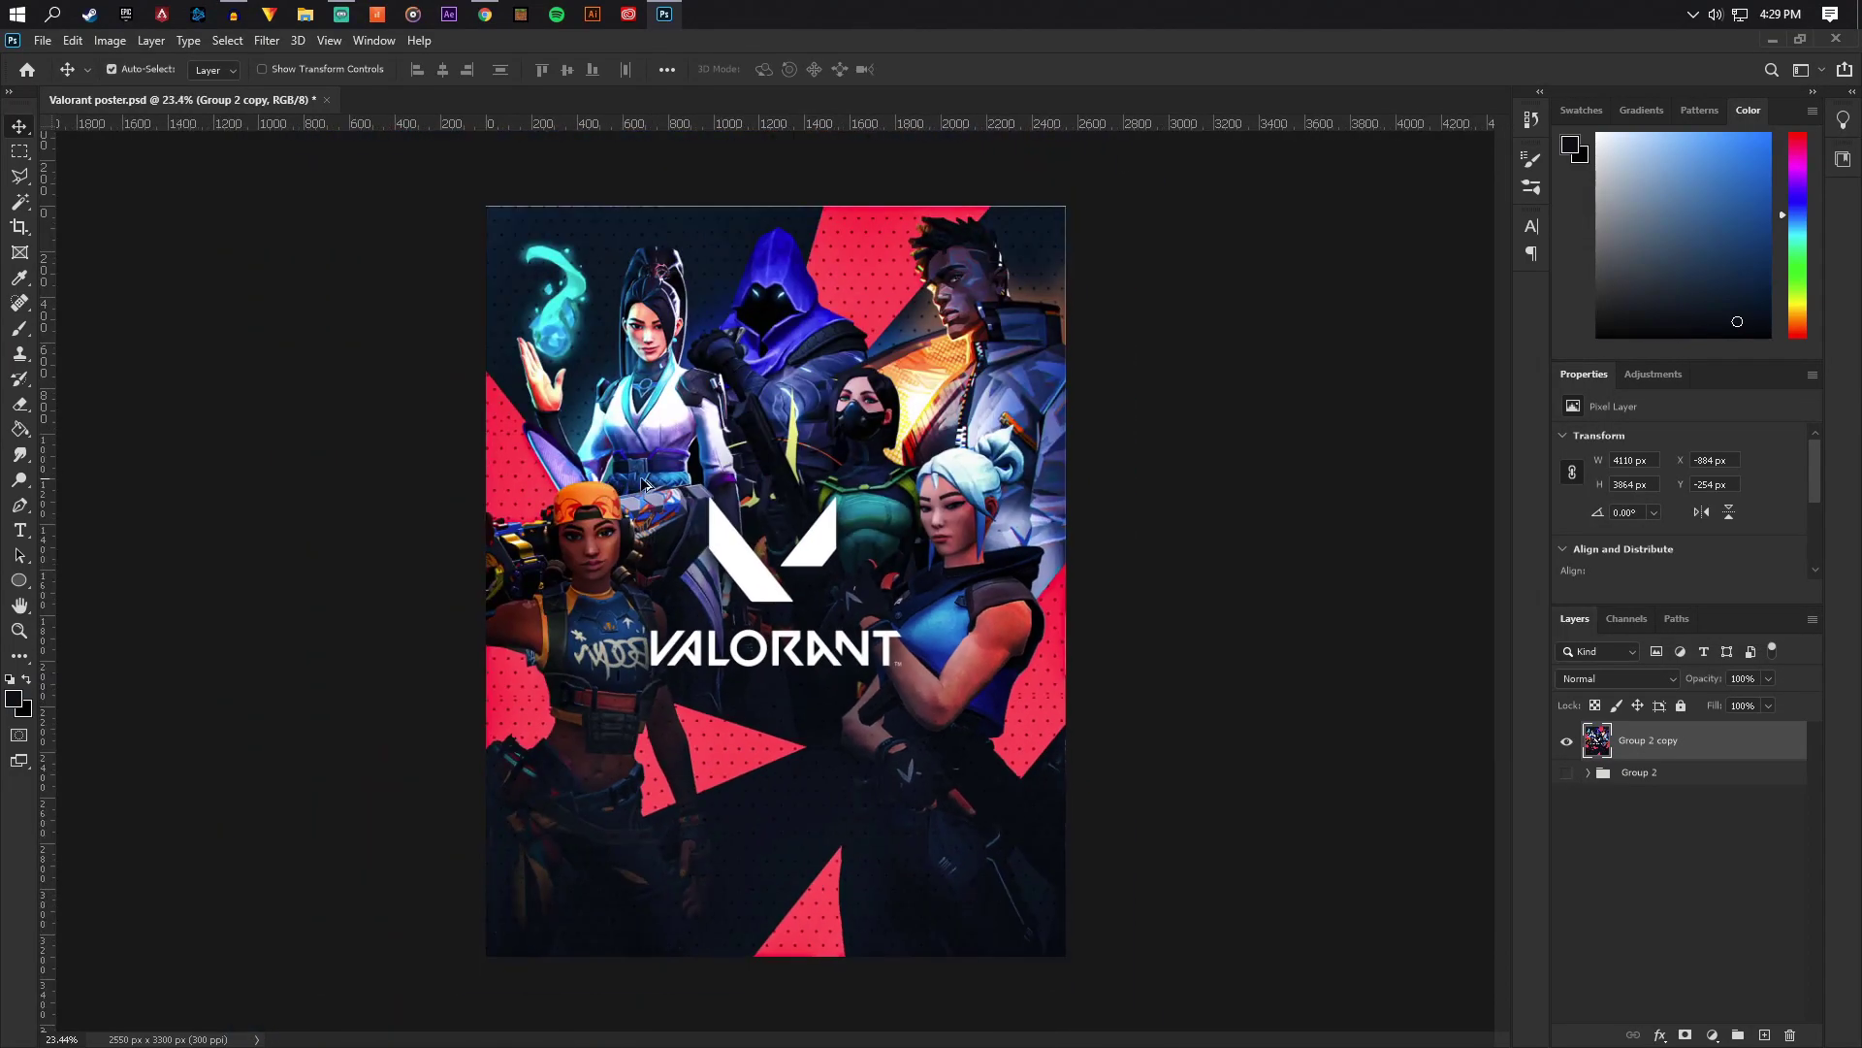
scroll(799, 278, up, 4)
scroll(801, 284, down, 3)
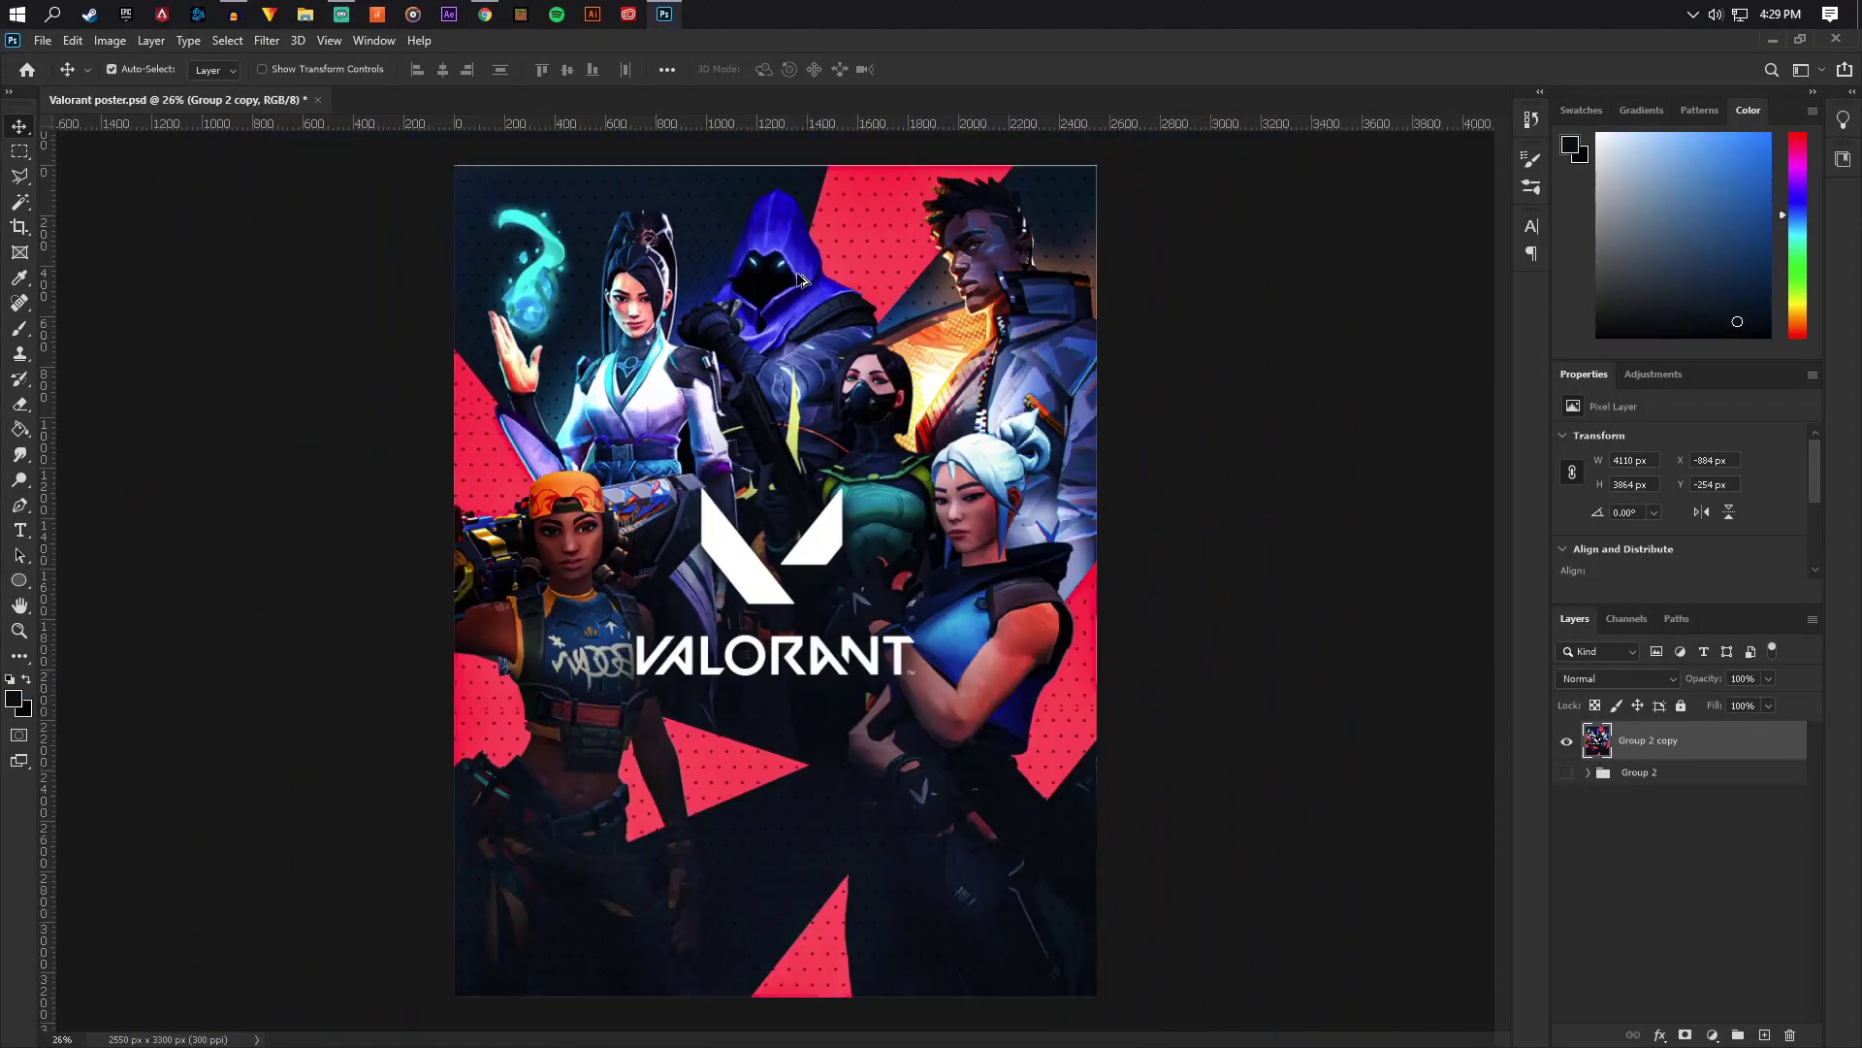
scroll(896, 408, up, 1)
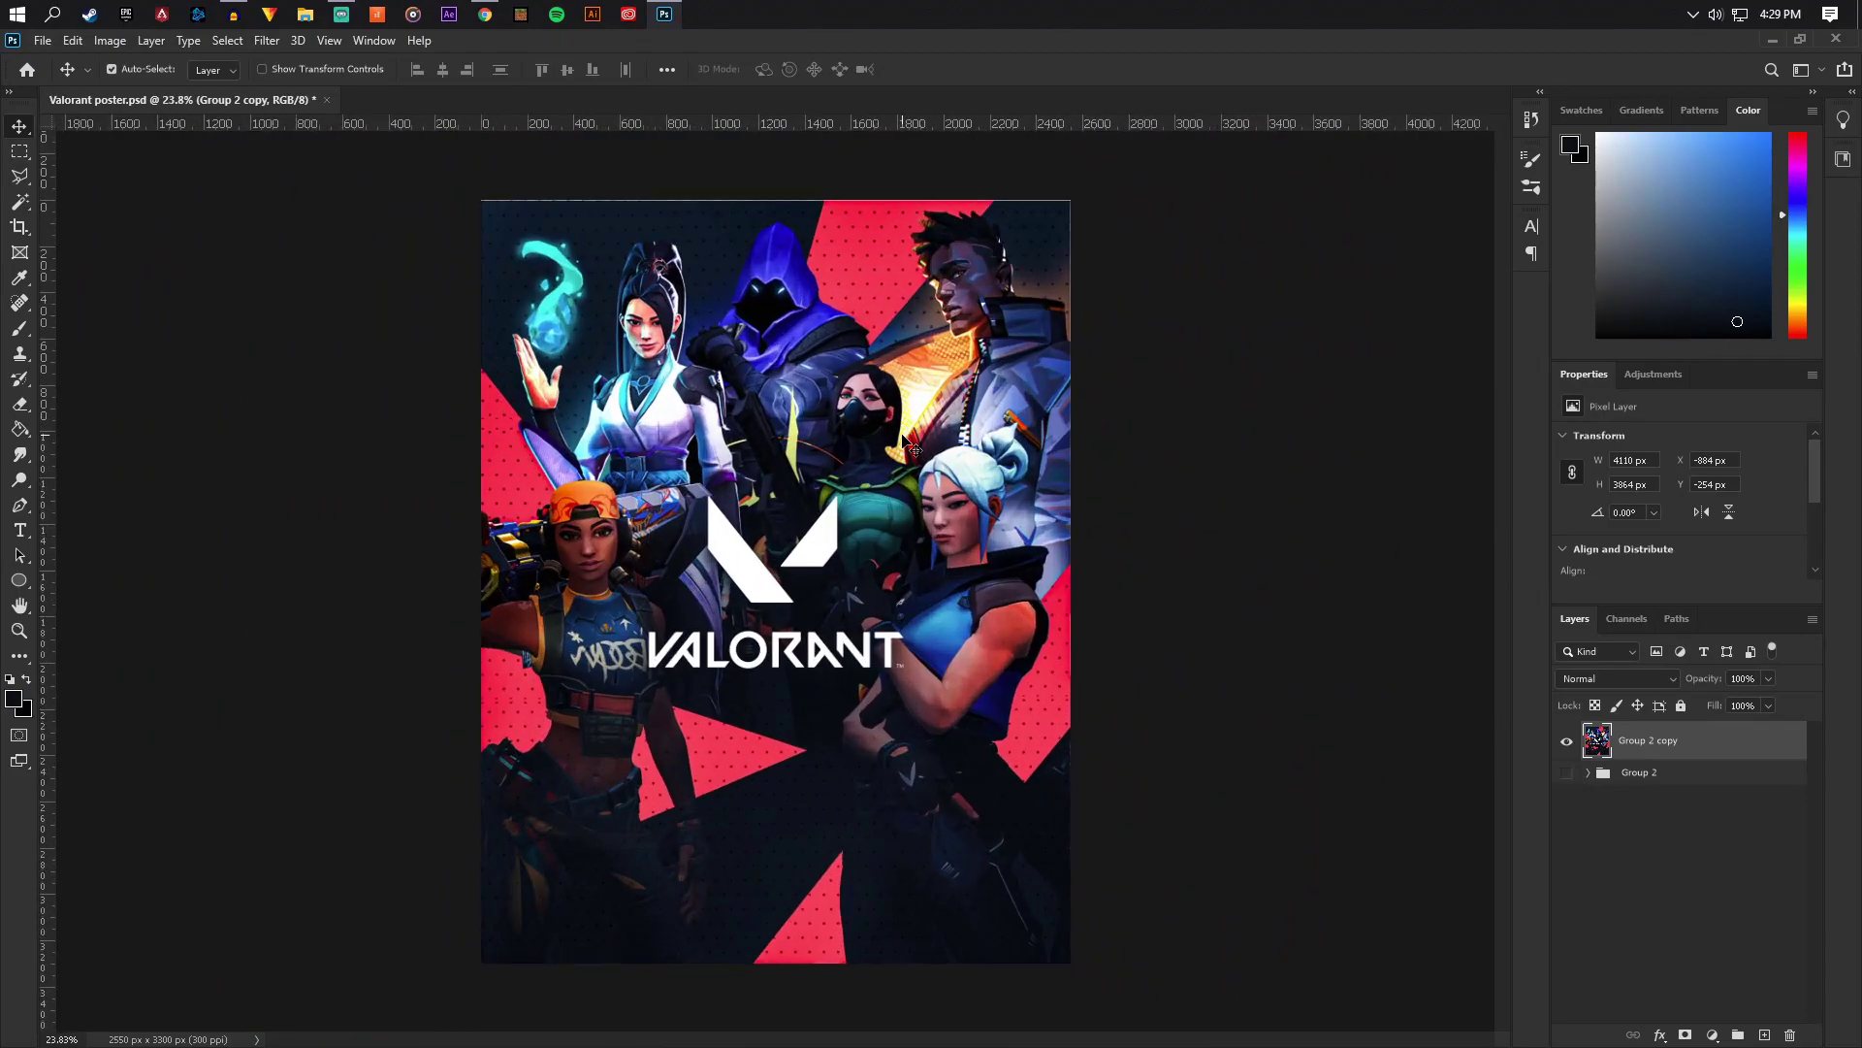